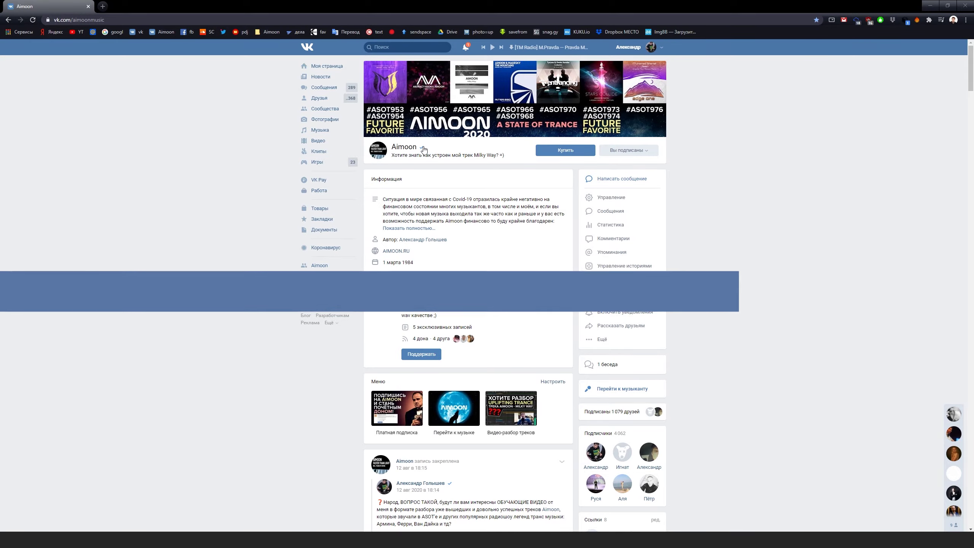
Look through the Aimoon community page from the author support section down past the pinned post on track breakdown videos
scroll(801, 169, "down", 2)
scroll(802, 170, "down", 4)
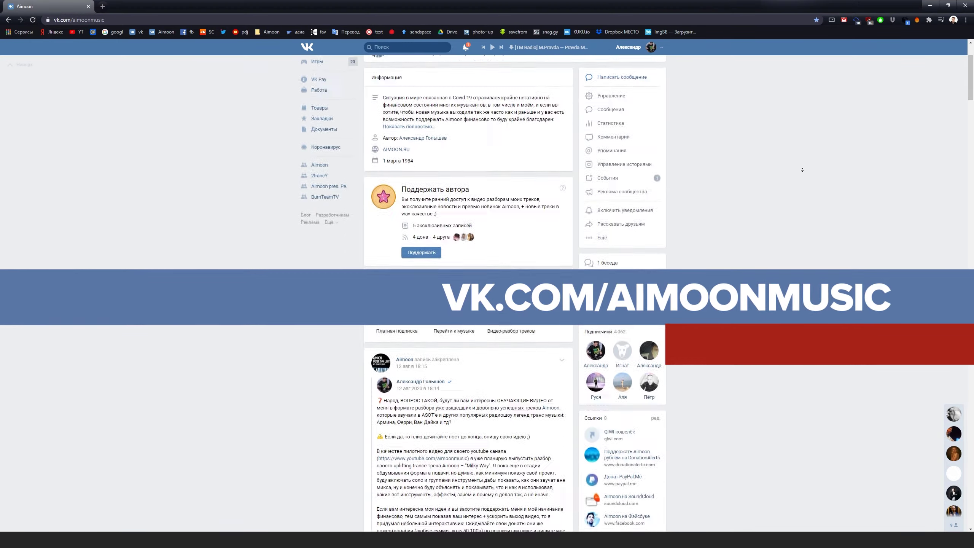
scroll(801, 170, "down", 4)
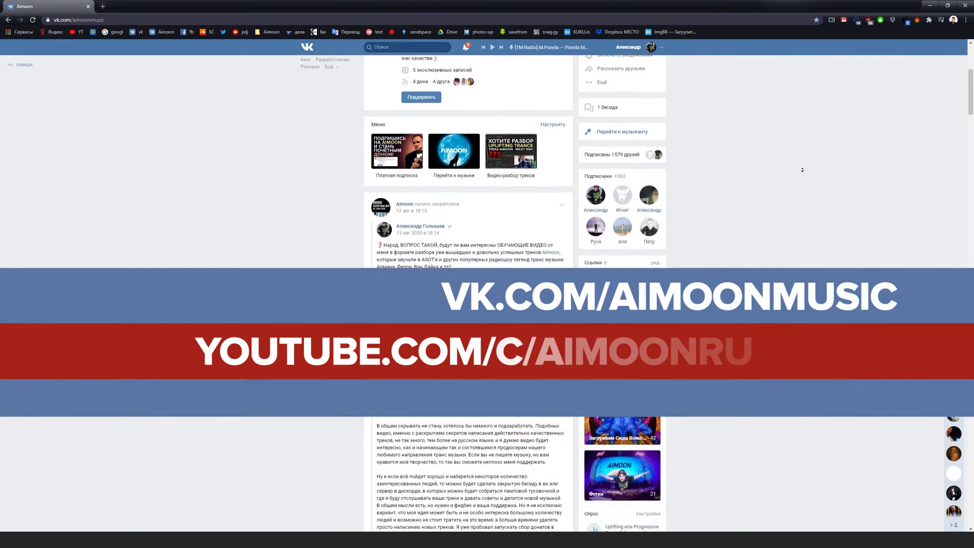
scroll(801, 170, "down", 4)
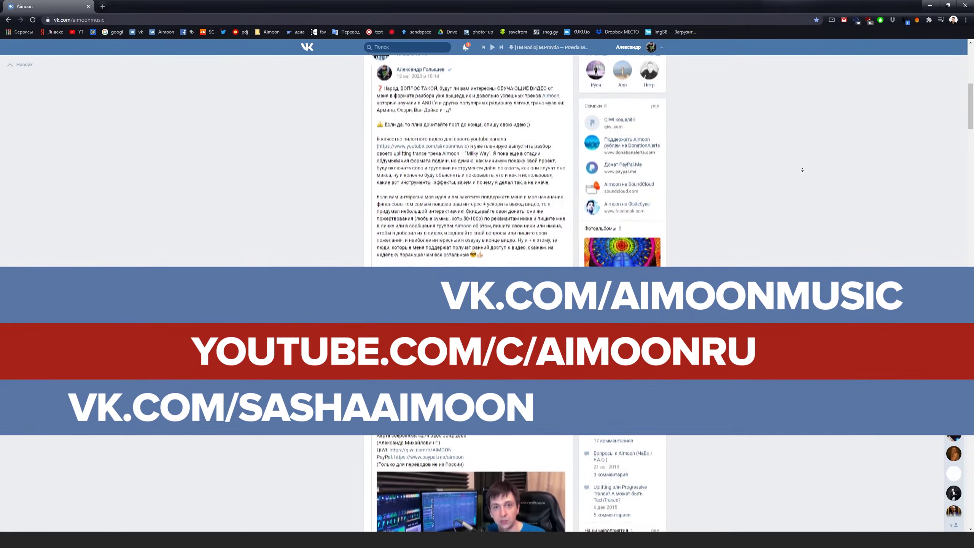
scroll(801, 170, "down", 4)
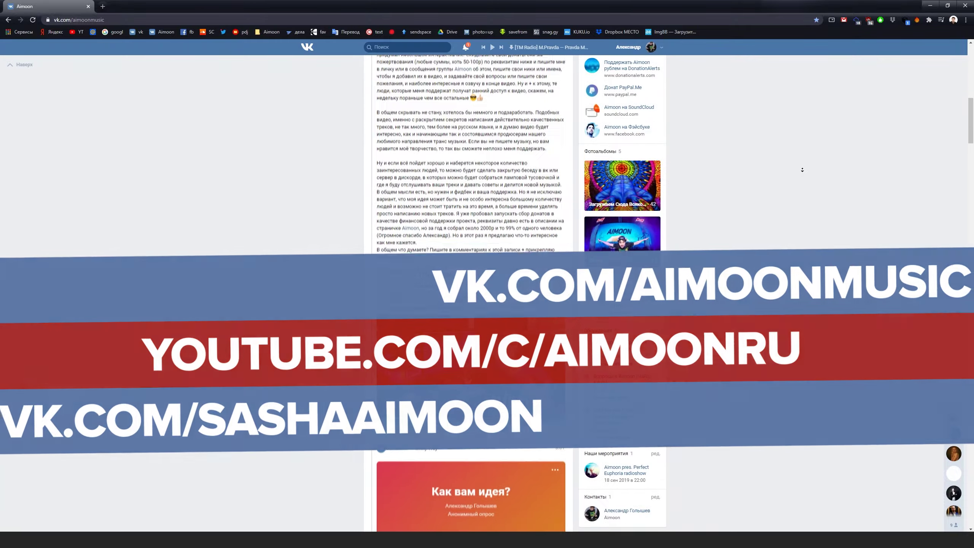
scroll(802, 169, "down", 2)
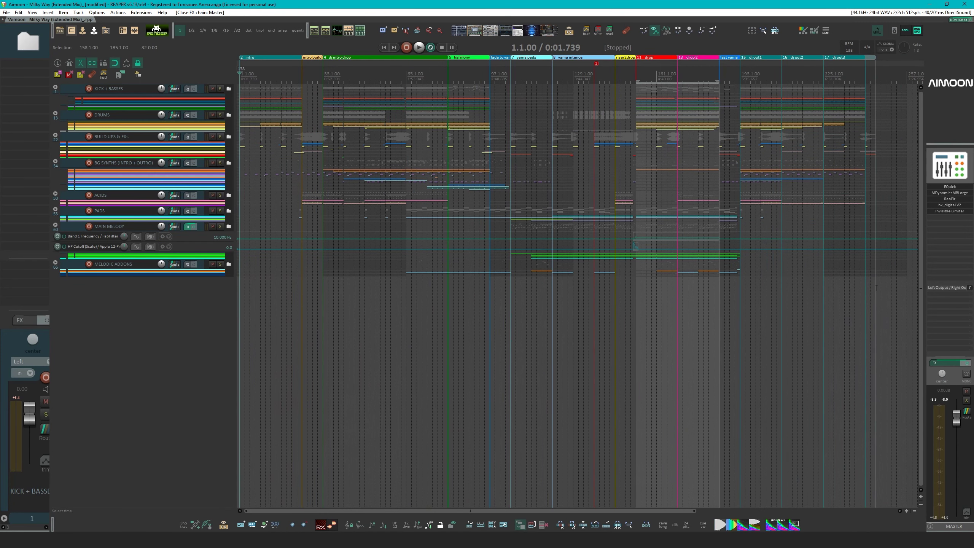
Bypass EQuick, MDynamicsMBLarge, ReaFir and Invisible Limiter on the master track, keeping only bx_digital V2 active
left_click(948, 363)
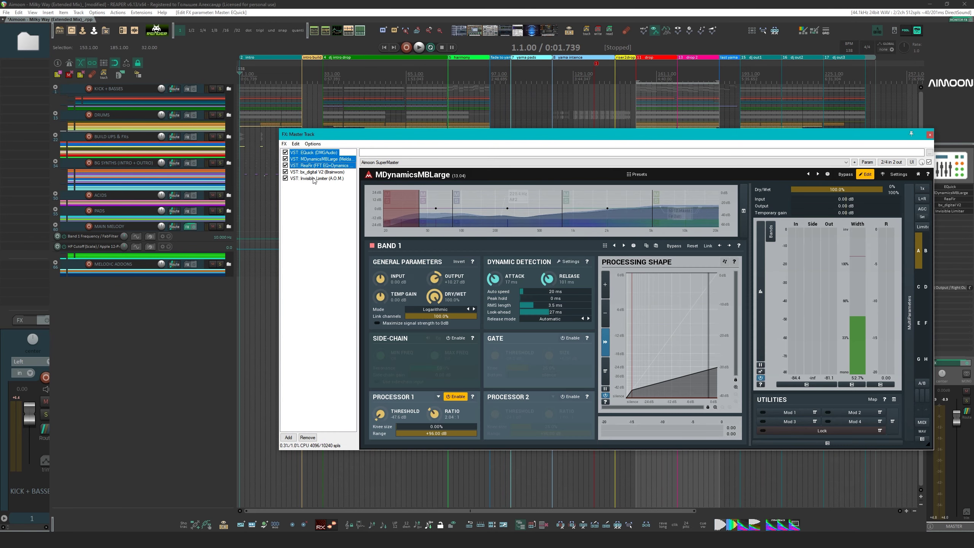
left_click(312, 165, "ctrl")
left_click(315, 179, "ctrl")
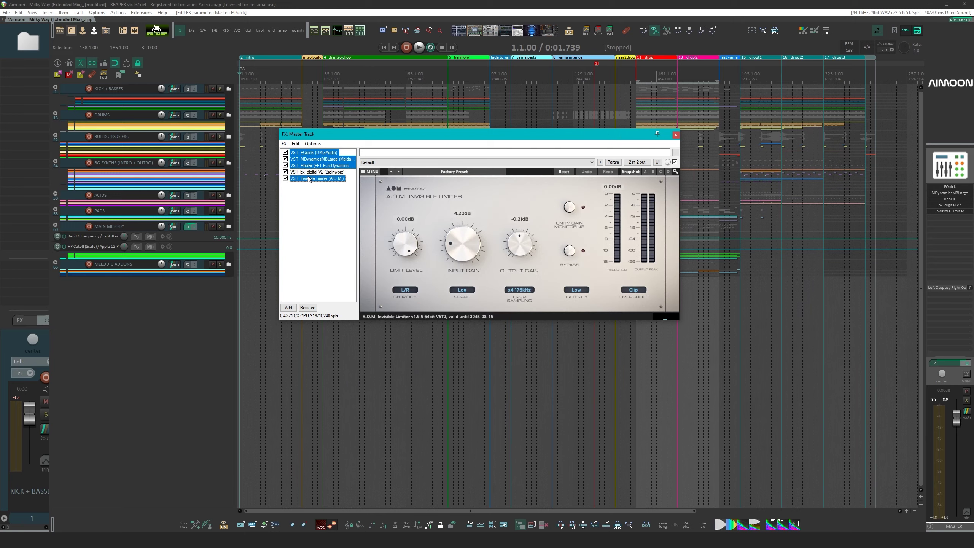
left_click(311, 173)
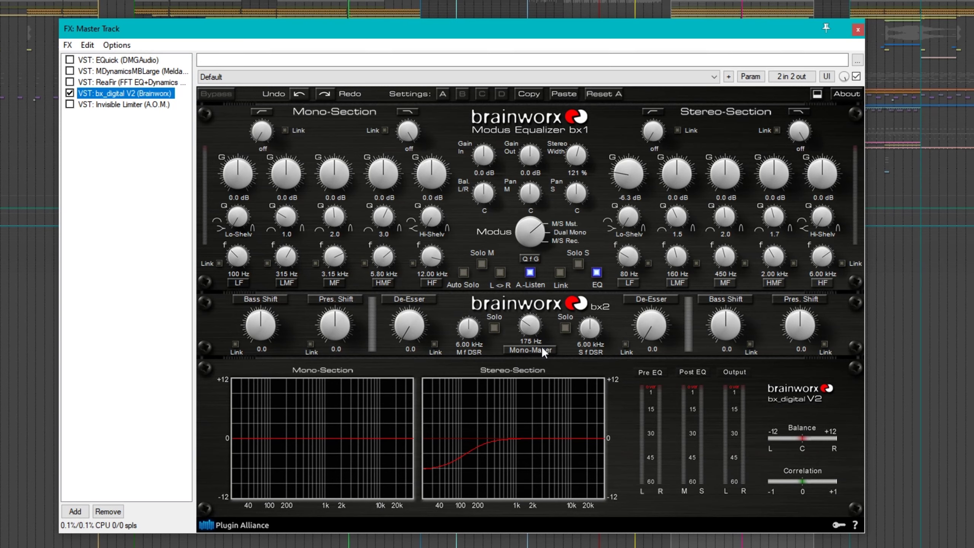
left_click(576, 155, "ctrl")
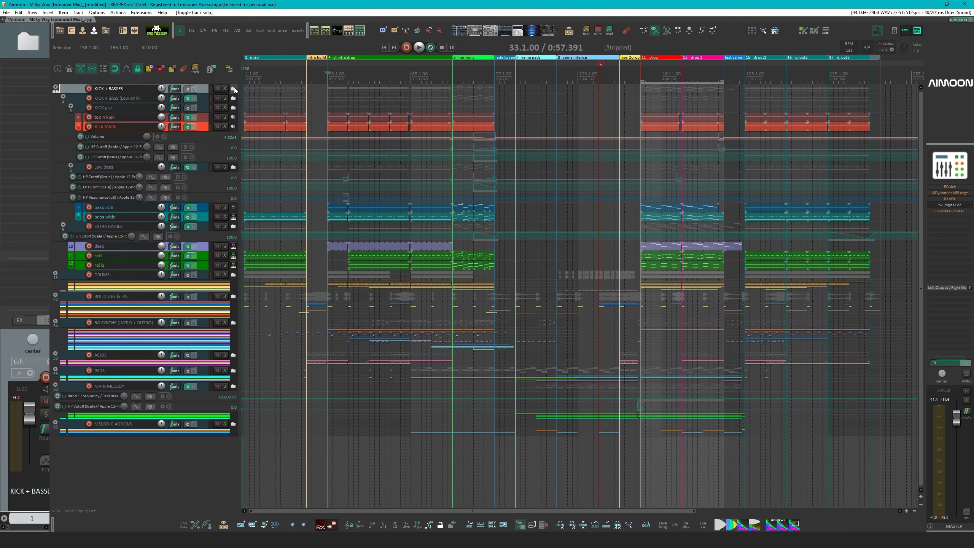
Solo the KICK + BASSES folder and listen to a passage of the intro drop
left_click(225, 89)
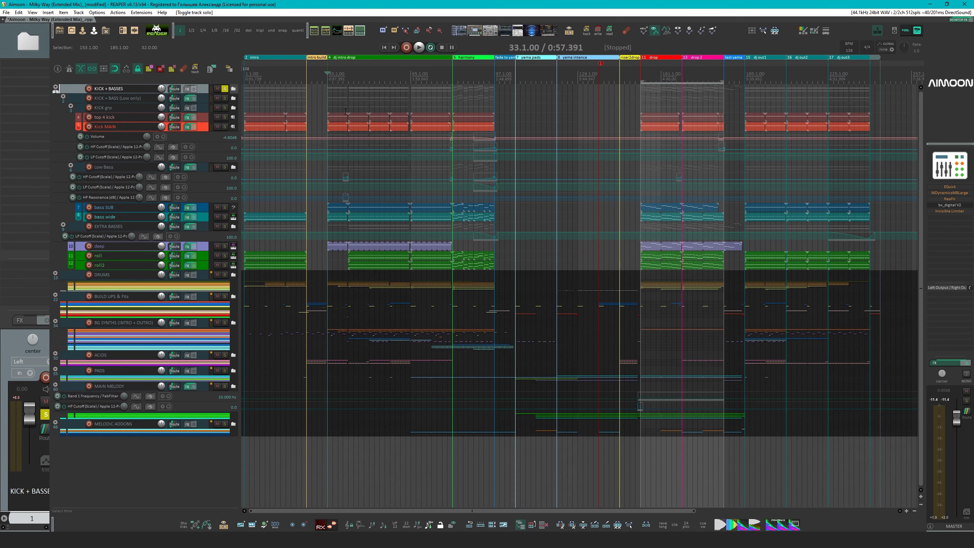
key("space")
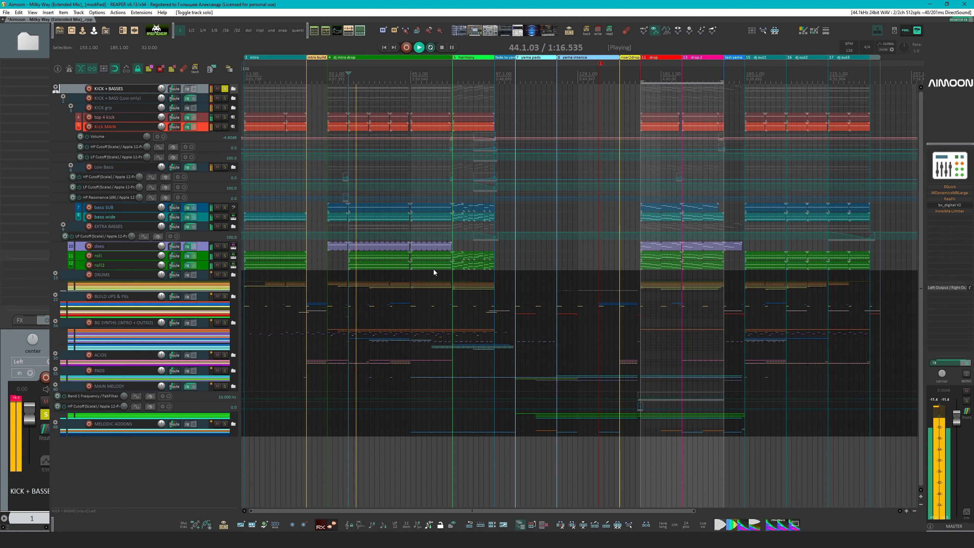
key("space")
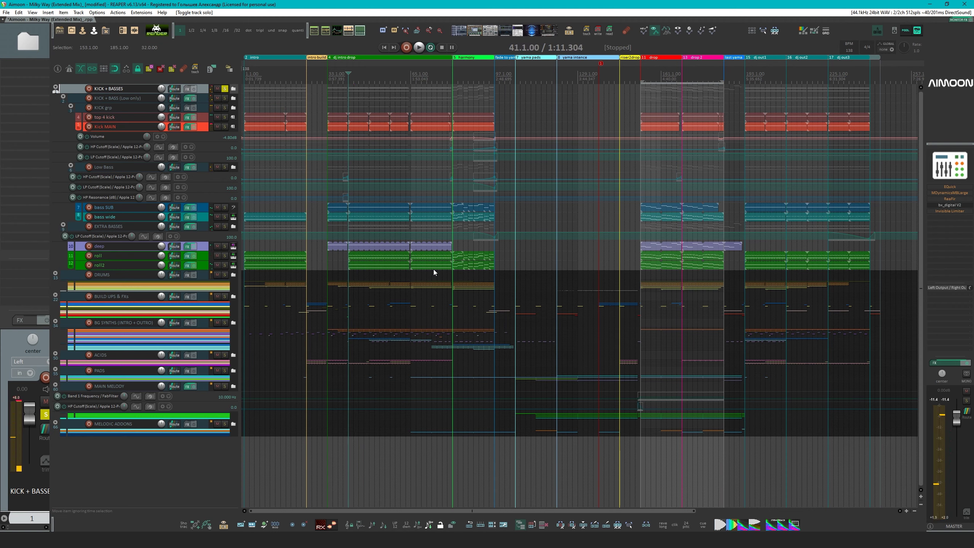
Narrow the solo to the KICK grp folder and listen to the kick layers together
left_click(225, 107)
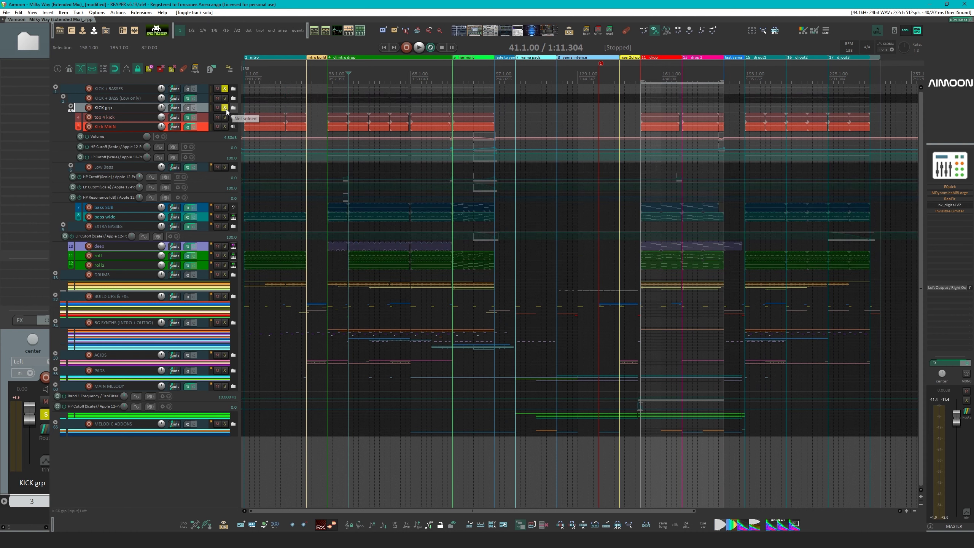
key("space")
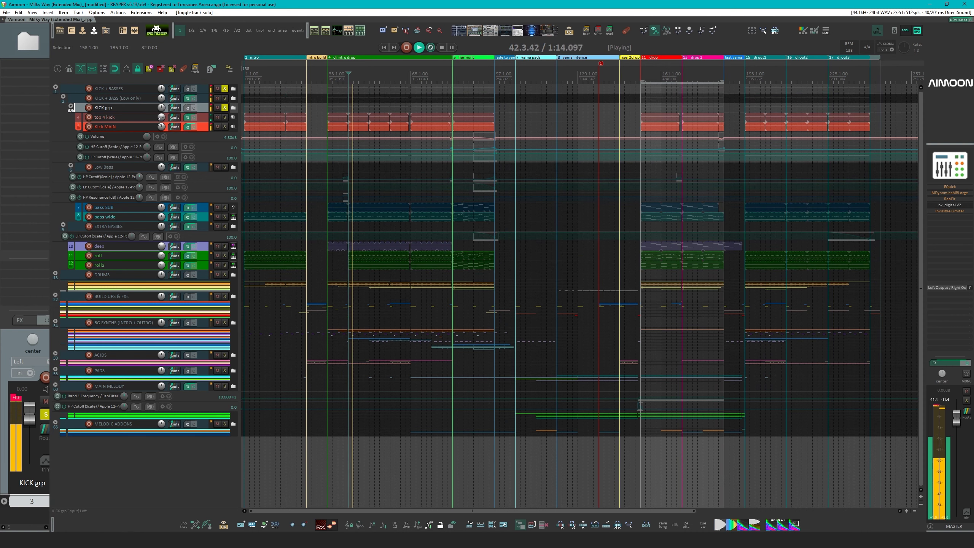
key("space")
Solo the top 4 kick track inside the kick group and play it alone
left_click(131, 119)
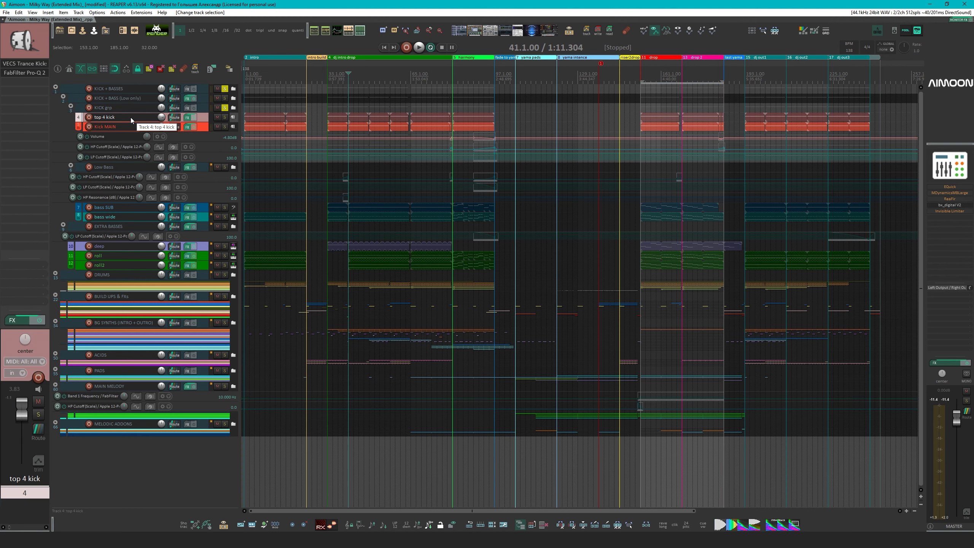
left_click(225, 117)
key("space")
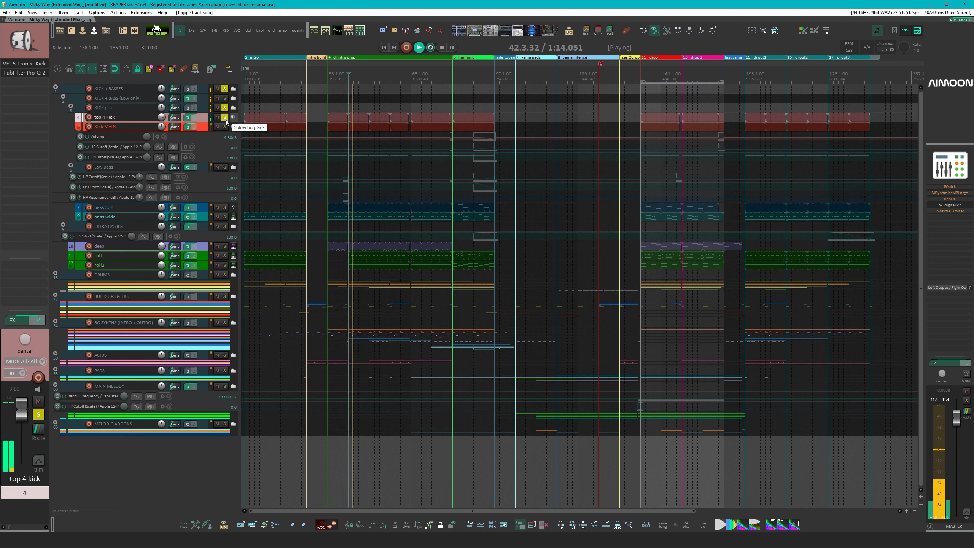
Compare the kick layers during playback by toggling the solos of Kick MAIN and top 4 kick, ending on top 4 kick alone
left_click(225, 127)
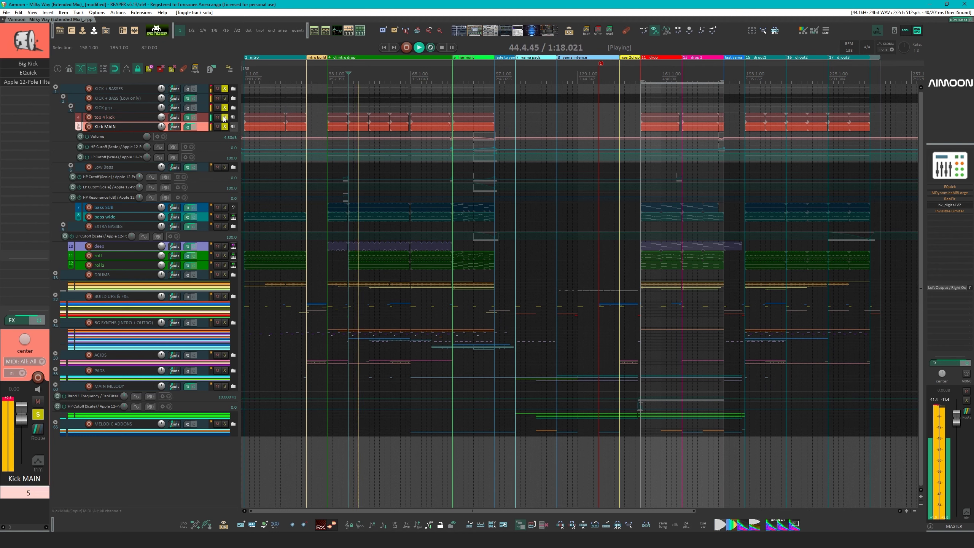
left_click(225, 118)
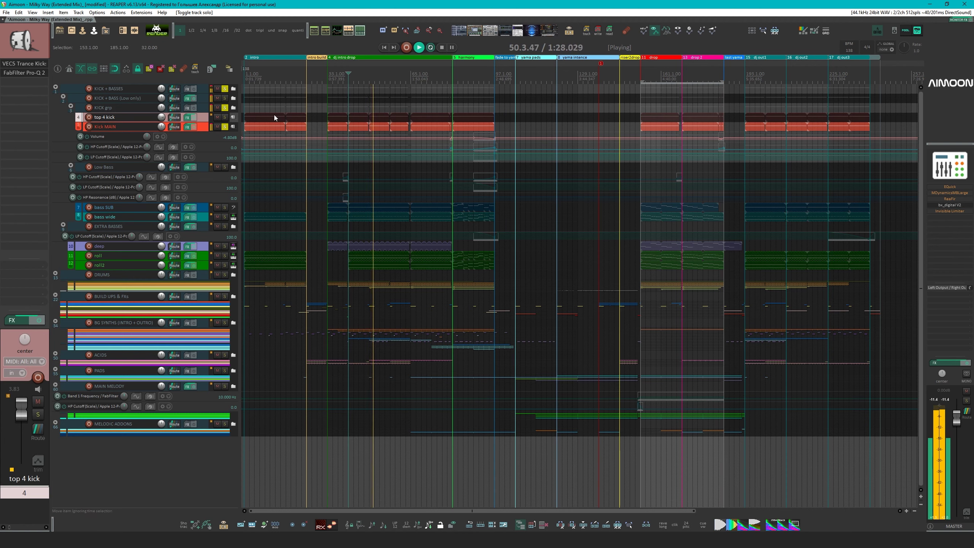
left_click(225, 117)
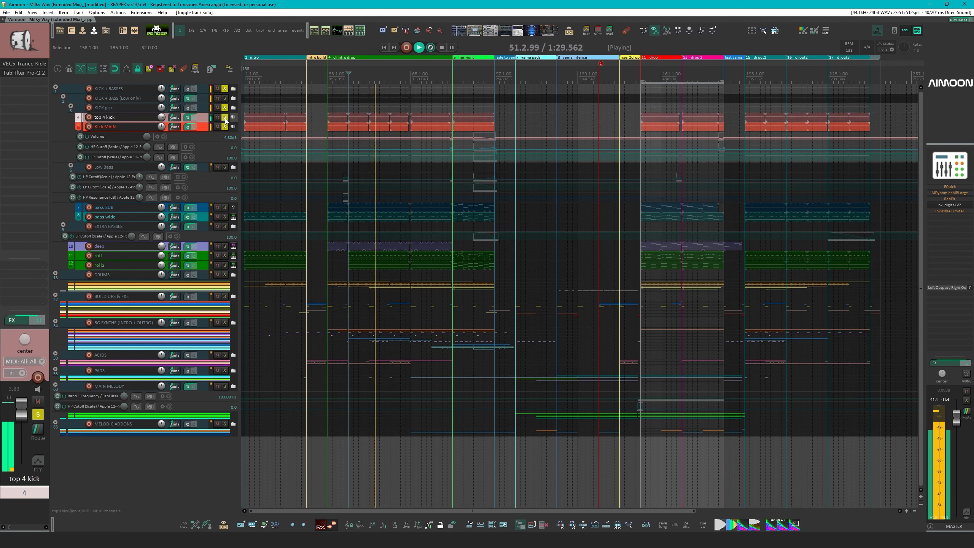
left_click(141, 127)
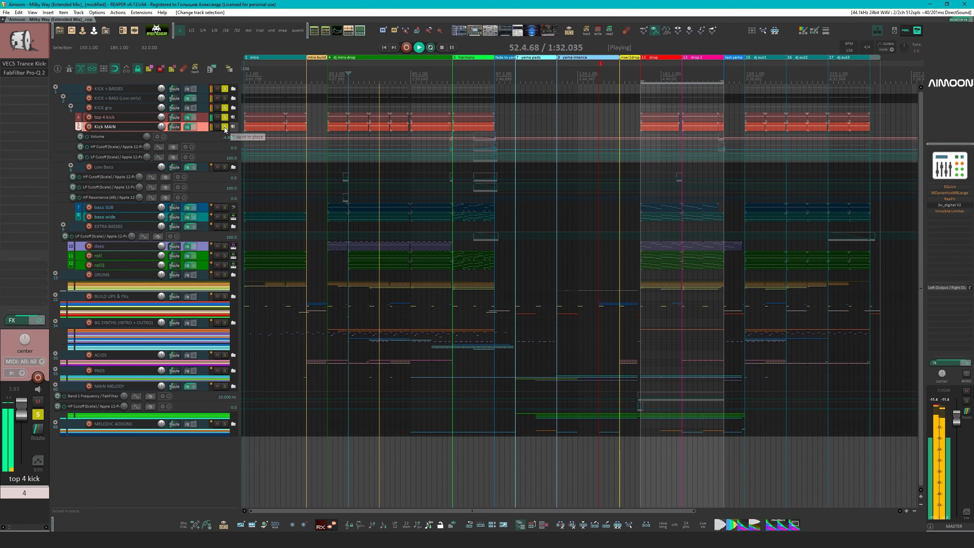
left_click(224, 126)
Show the VEC5 Trance Kicks sampler and FabFilter Pro-Q 2 of top 4 kick side by side, and stop playback
left_click(132, 118)
left_click(17, 63)
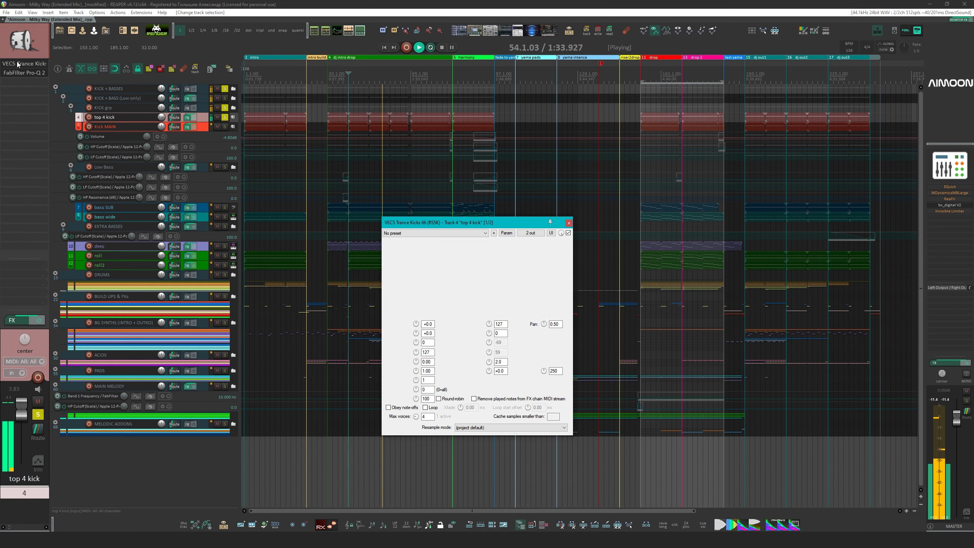
left_click(20, 71)
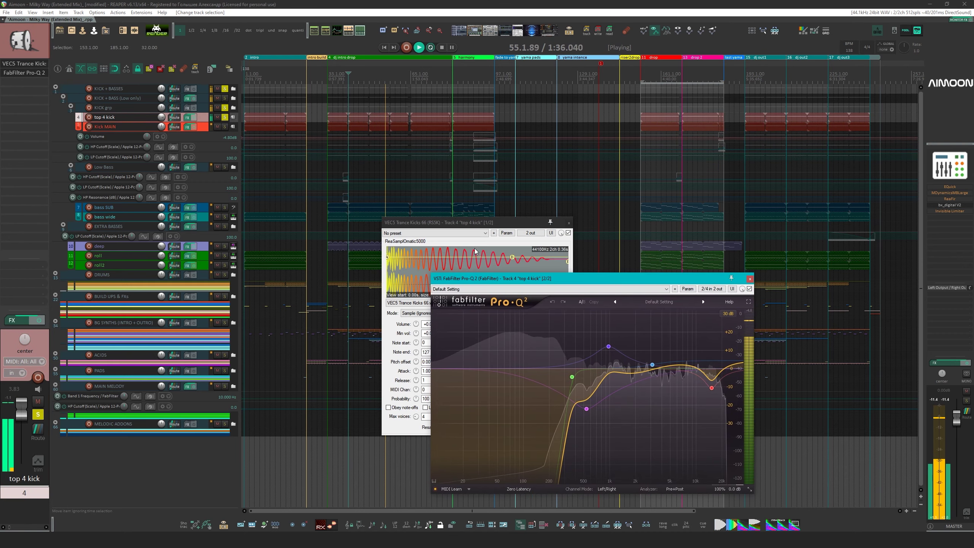
left_click_drag(441, 222, 284, 210)
left_click_drag(469, 278, 455, 214)
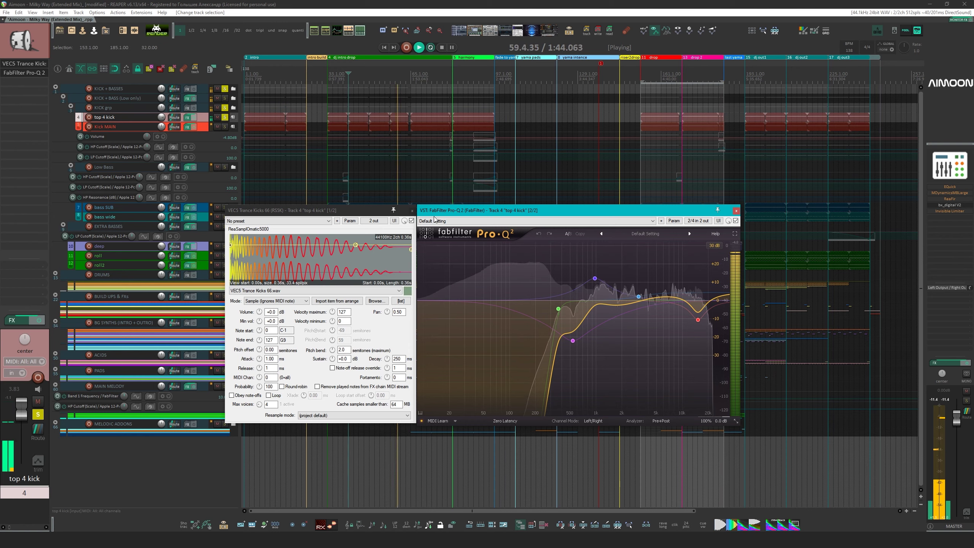
left_click(359, 209)
key("space")
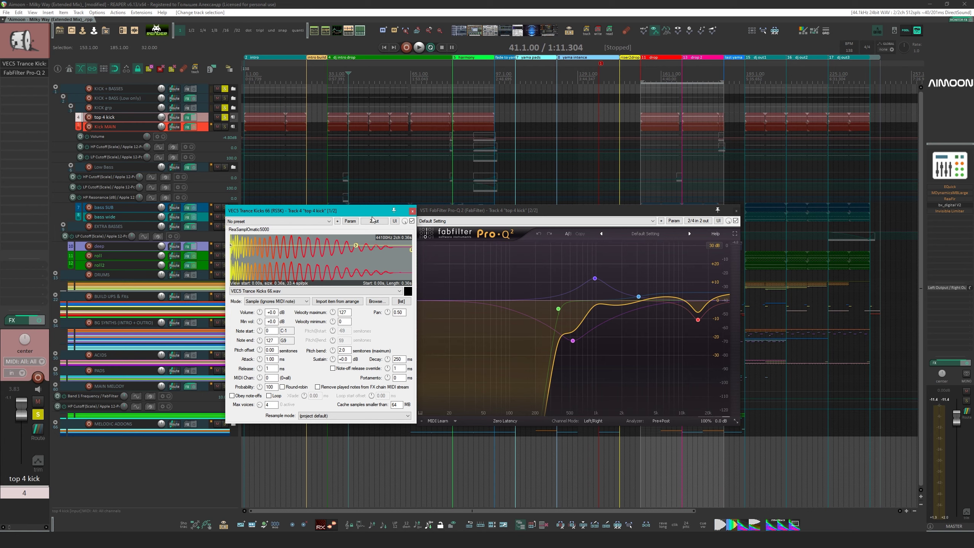
Compare the sound of top 4 kick with FabFilter Pro-Q 2 bypassed and enabled during playback
left_click_drag(493, 213, 494, 214)
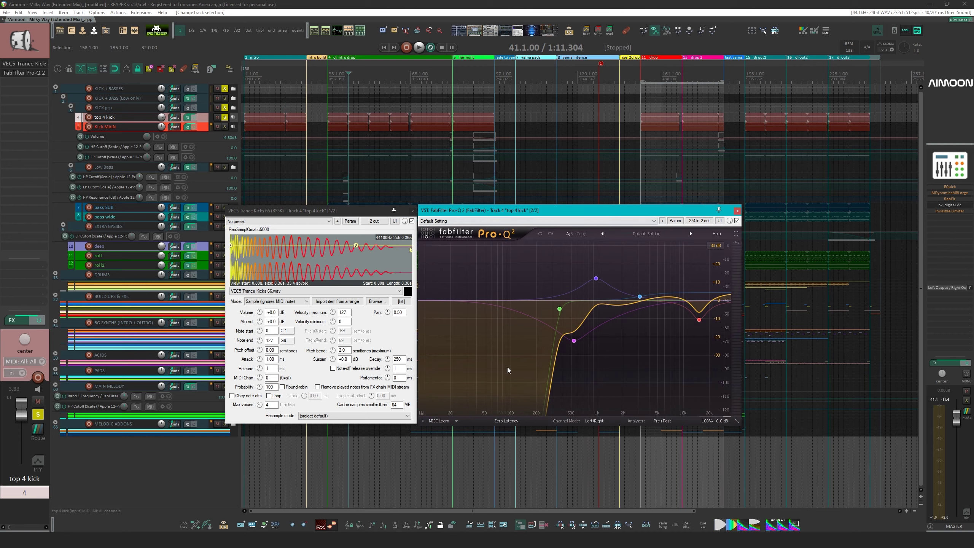
key("space")
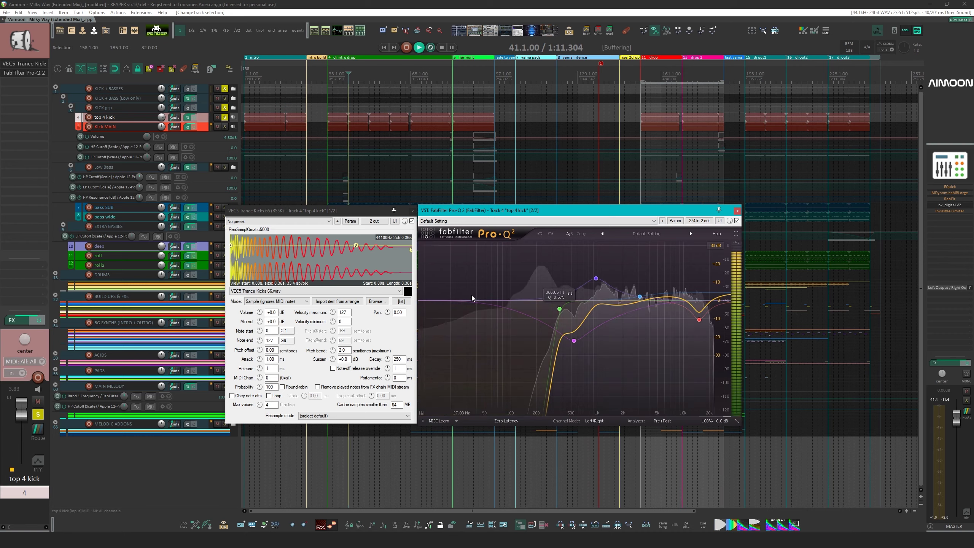
left_click(737, 221)
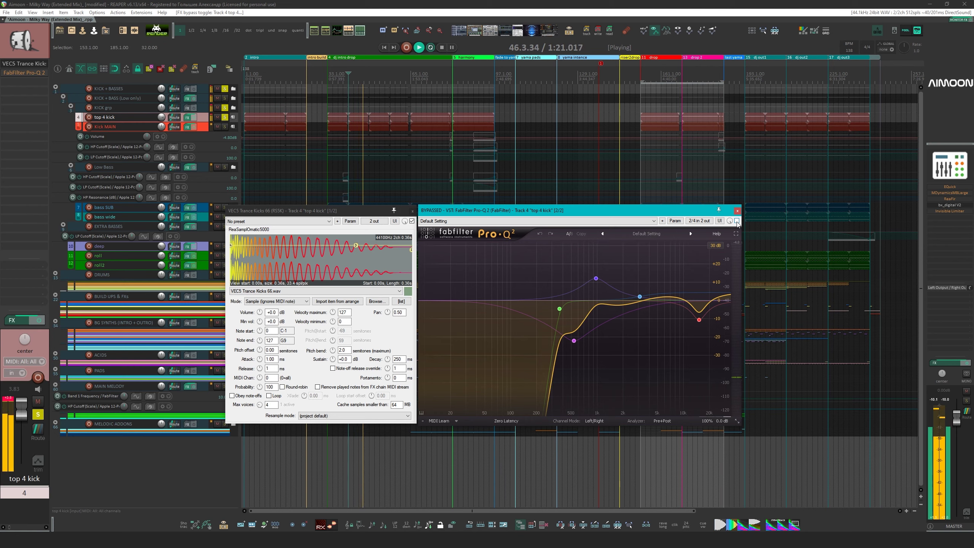
left_click(736, 222)
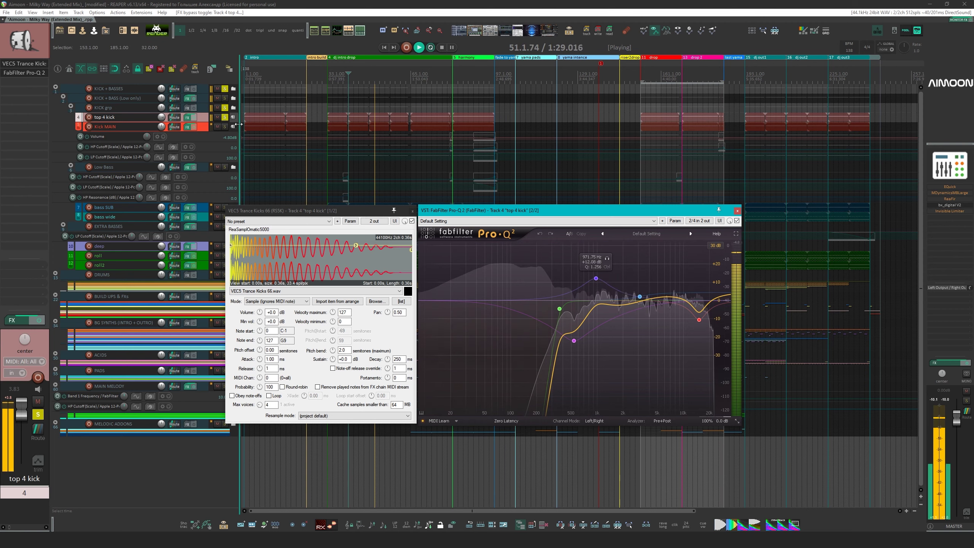
key("space")
Solo Kick MAIN instead of top 4 kick and close both plugin windows of top 4 kick
left_click(226, 126)
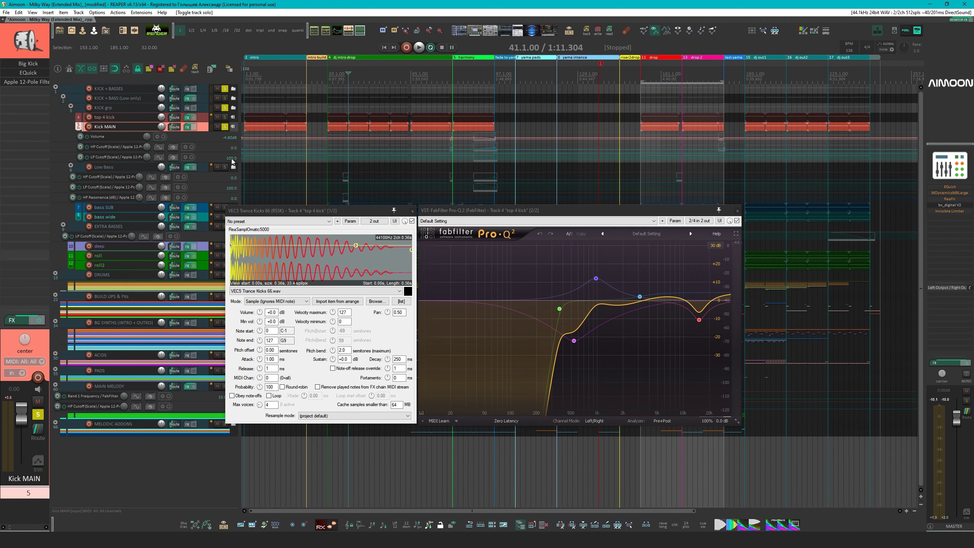
left_click(413, 211)
left_click(737, 211)
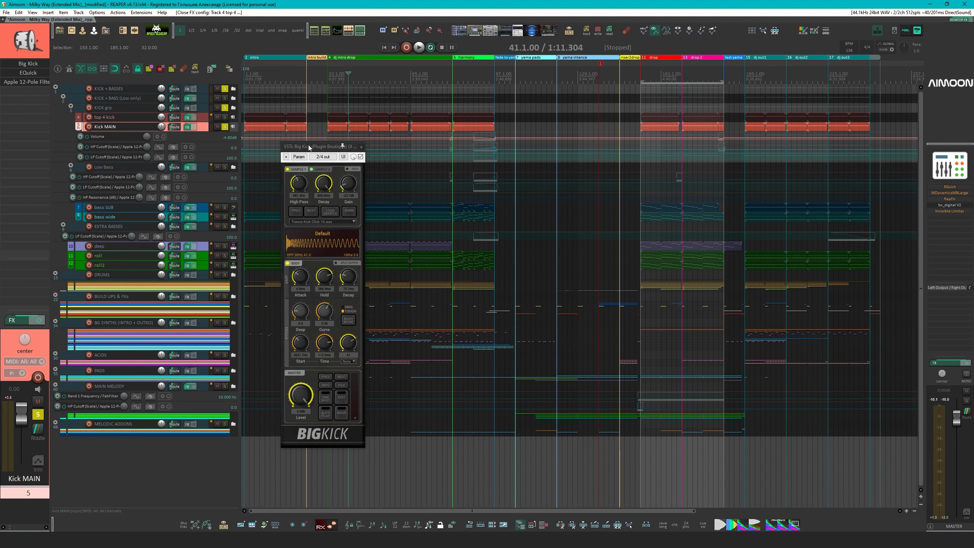
Audition the body layer of Big Kick on Kick MAIN alone, with both sample layers switched off
left_click_drag(308, 146, 307, 145)
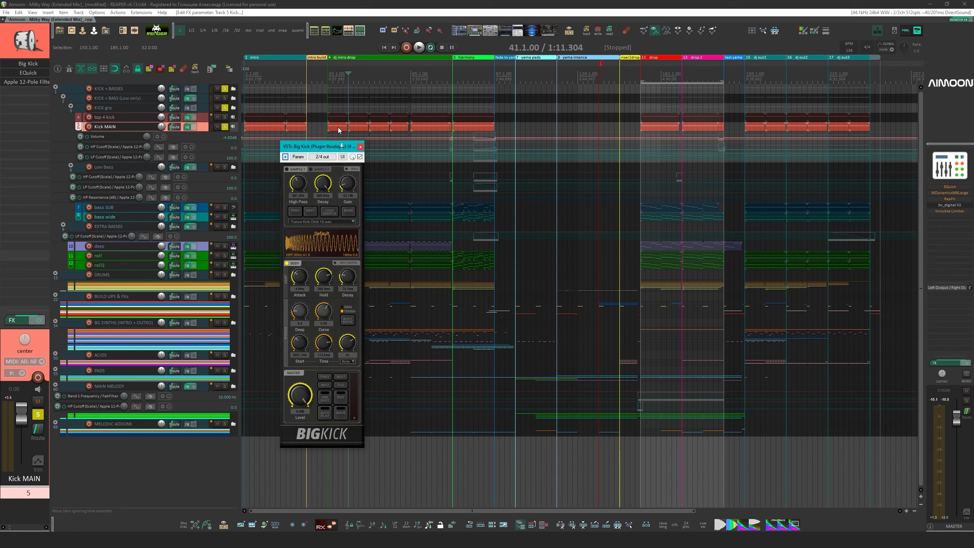
key("space")
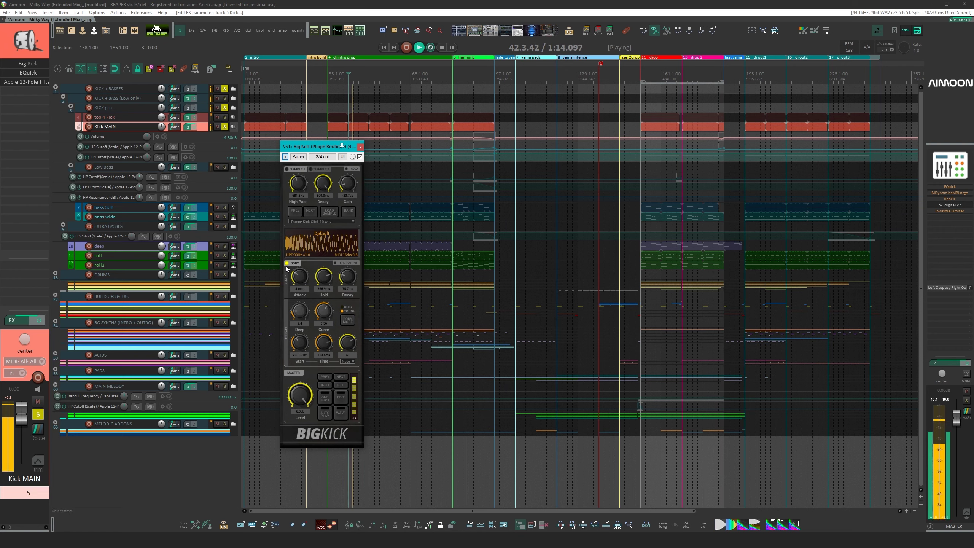
key("space")
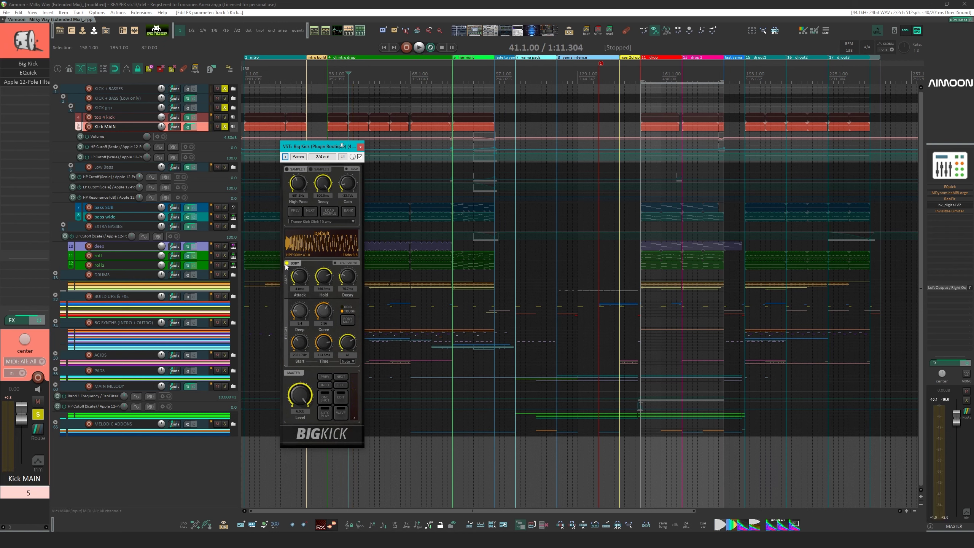
Restore the sample layers in Big Kick, switch off its body layer and play the samples alone
key("ctrl+z")
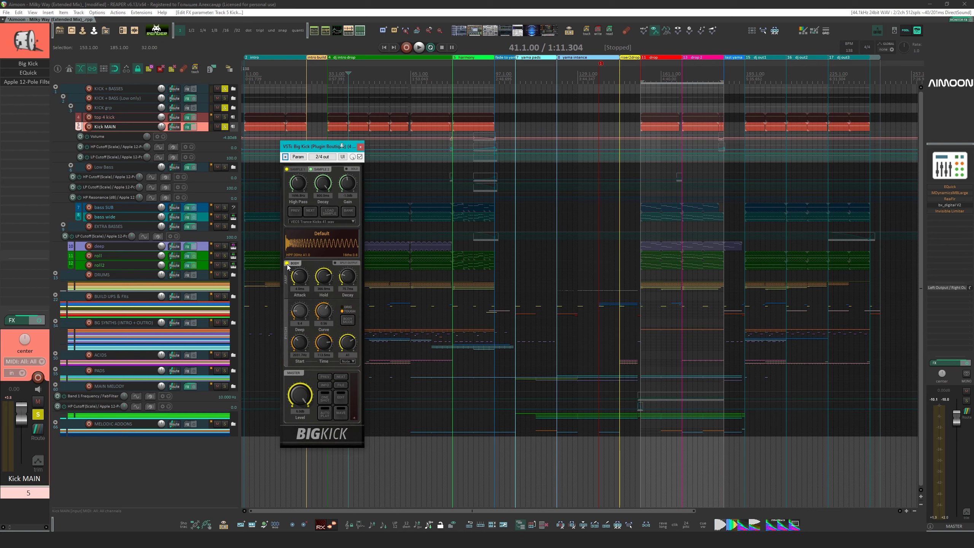
left_click(286, 264)
key("space")
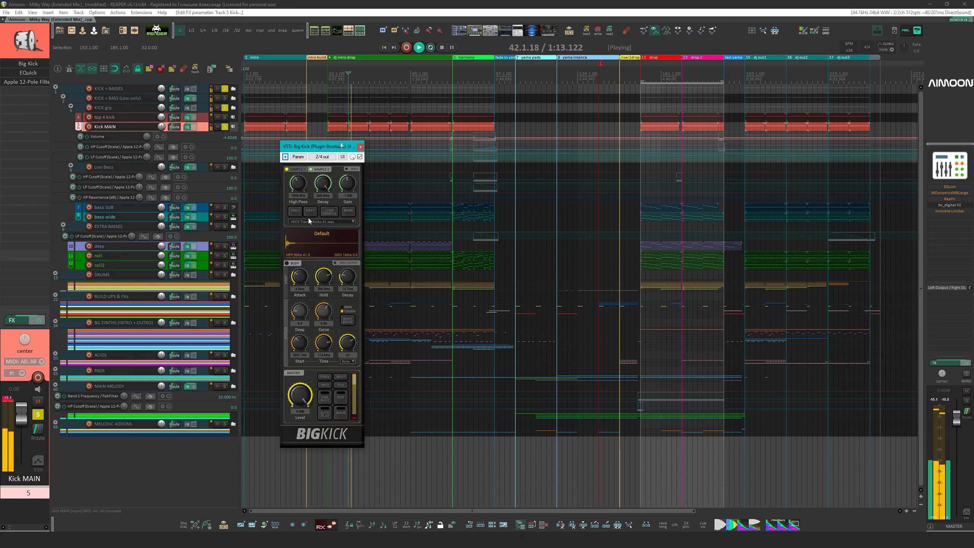
Audition the two sample layers of Big Kick one at a time, then switch both samples and the body layer on and stop playback
left_click(287, 170)
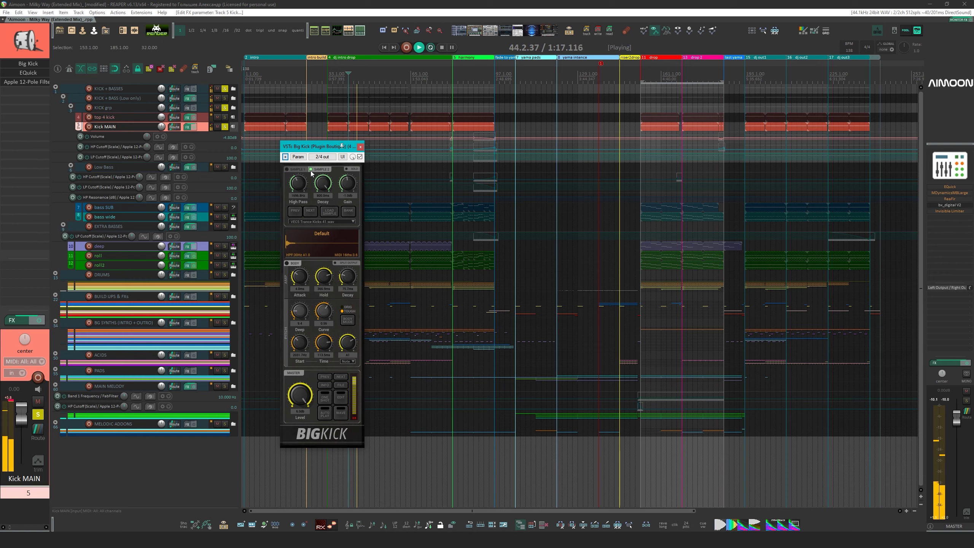
left_click(310, 170)
left_click(287, 170)
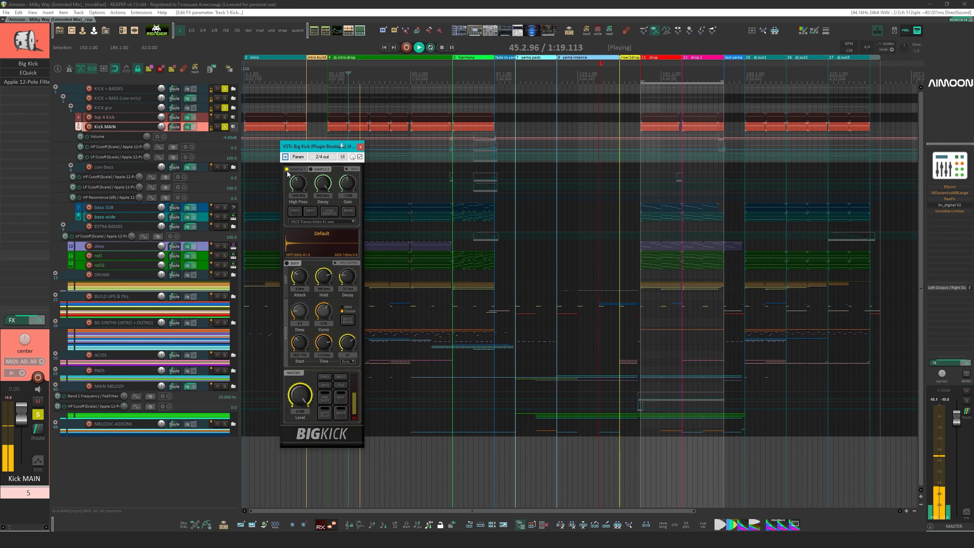
left_click(310, 169)
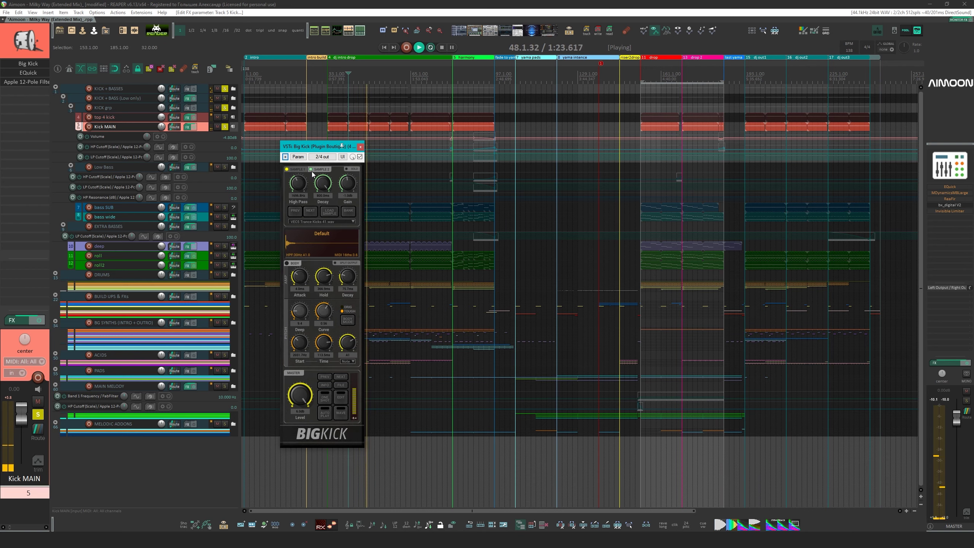
left_click(286, 264)
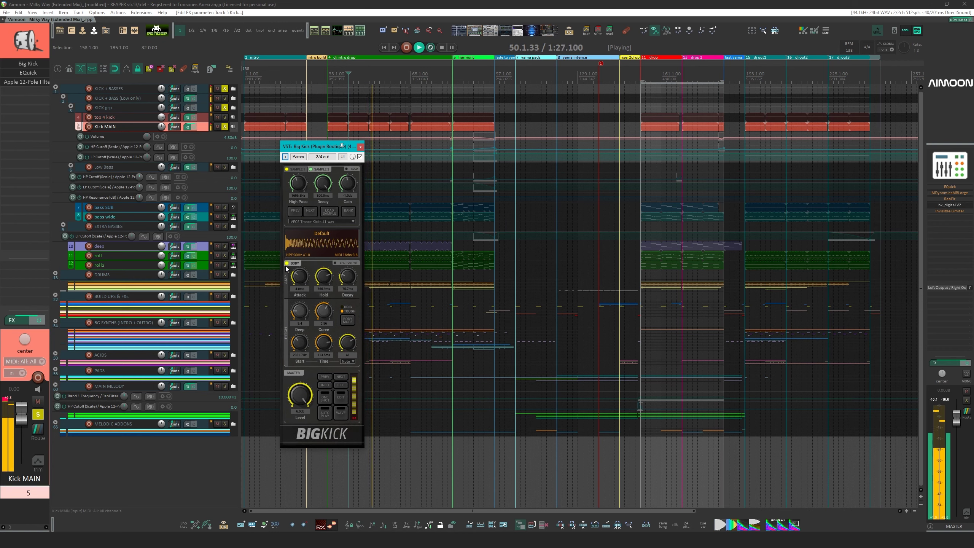
key("space")
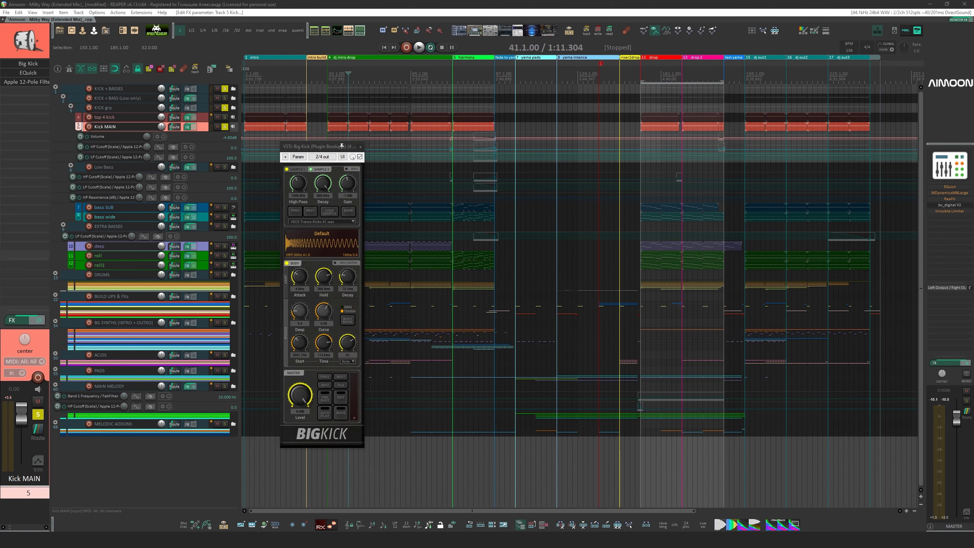
Arrange the s(M)exoscope oscilloscope below and the Big Kick window above it, then play the kick to view its waveform
left_click_drag(581, 212, 504, 384)
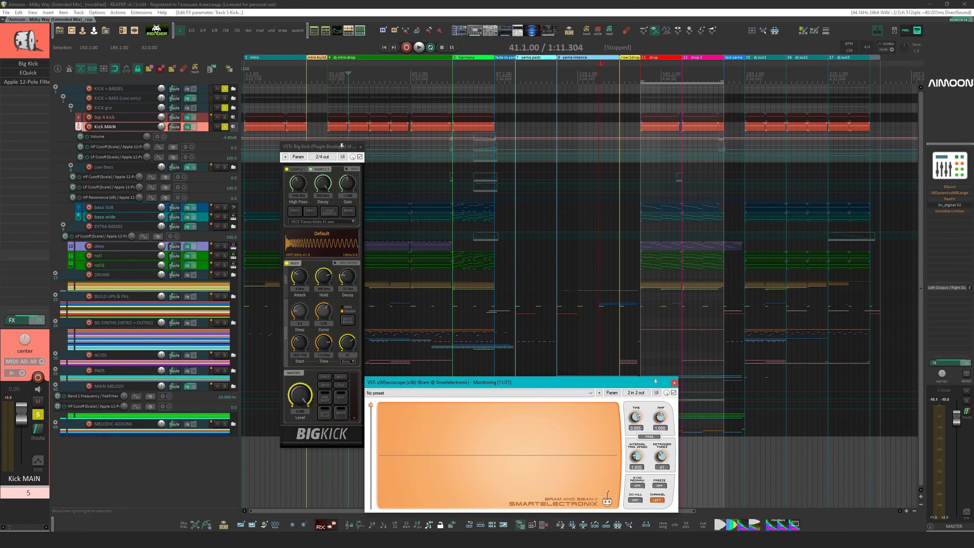
left_click_drag(330, 150, 326, 82)
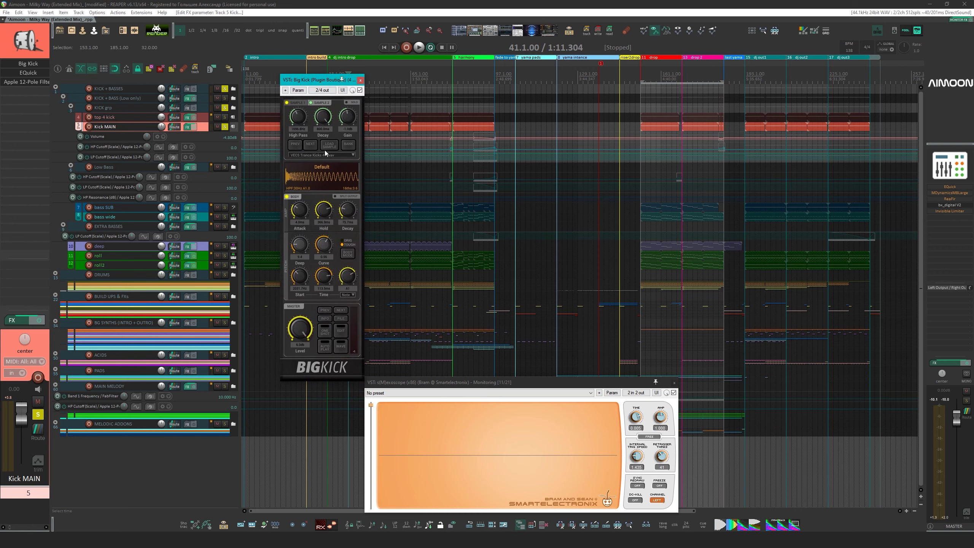
key("space")
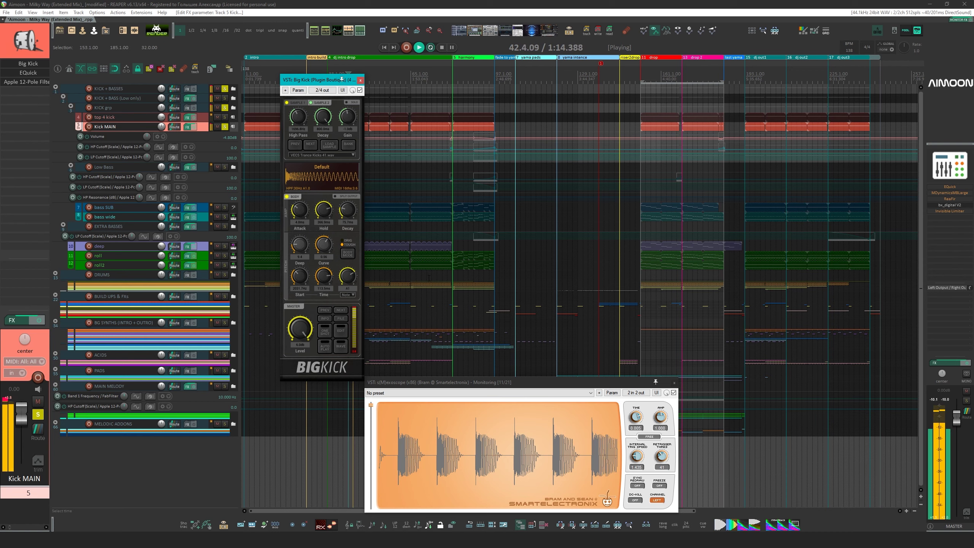
key("space")
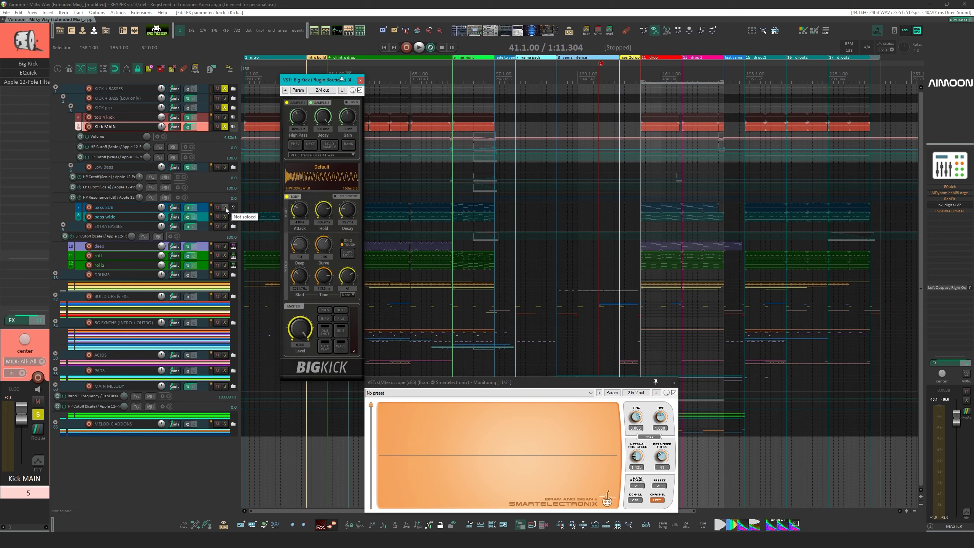
Play bass SUB soloed alongside the kick, then isolate it by unsoloing Kick MAIN and muting both Kick MAIN and top 4 kick
left_click(225, 207)
key("space")
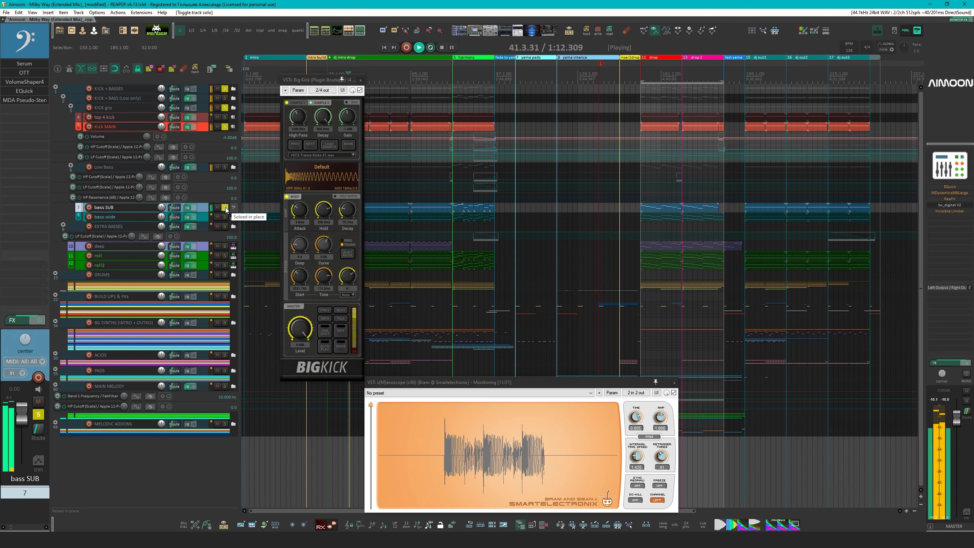
left_click(225, 127)
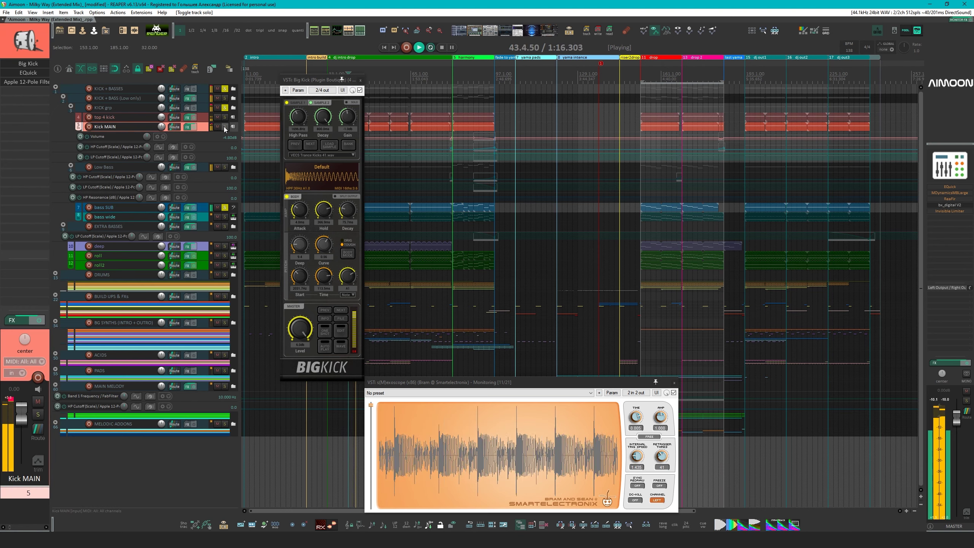
left_click(216, 126)
left_click(217, 117)
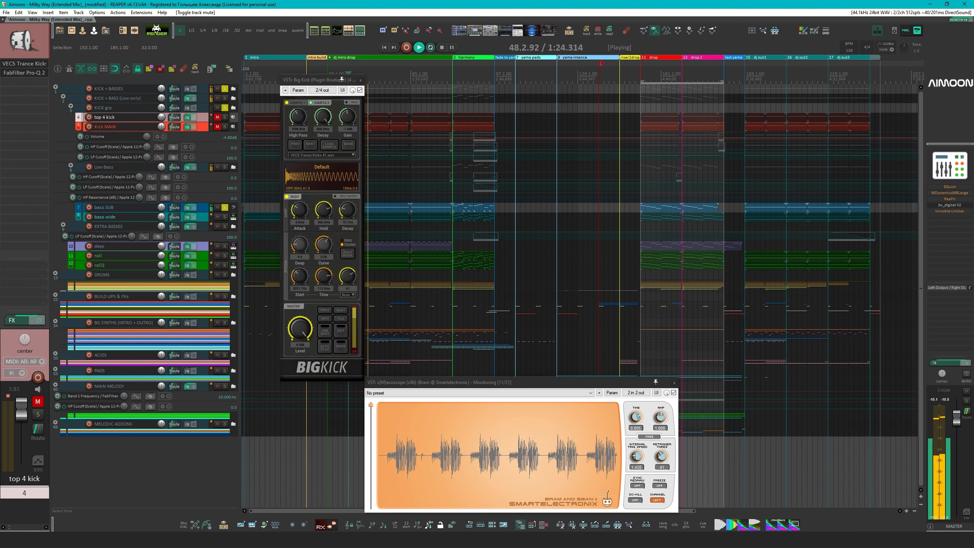
Unmute Kick MAIN and top 4 kick, stop playback and unsolo bass SUB
left_click(217, 126)
key("space")
left_click(217, 117)
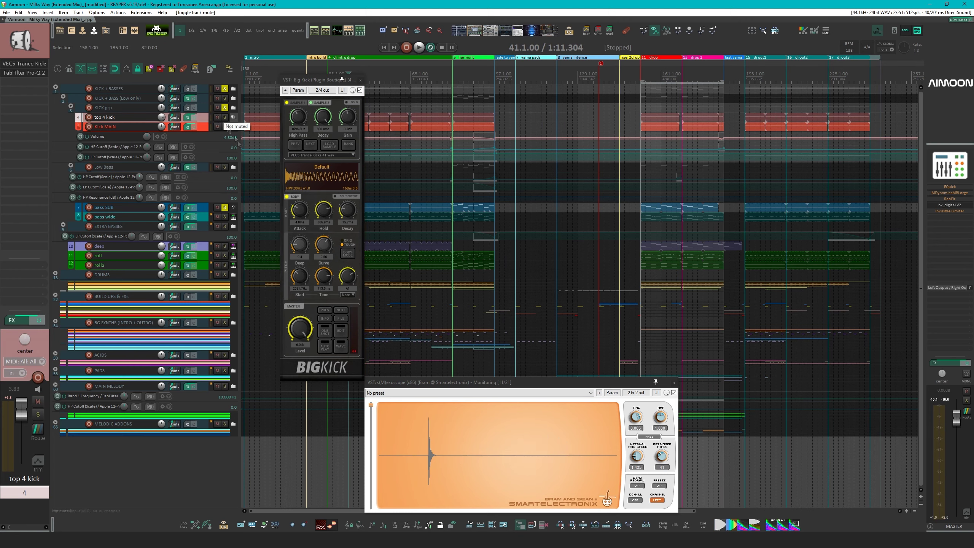
left_click(224, 208)
Open EQuick on Kick MAIN beside Big Kick and examine its mode options and low and mid EQ bands
left_click(202, 126)
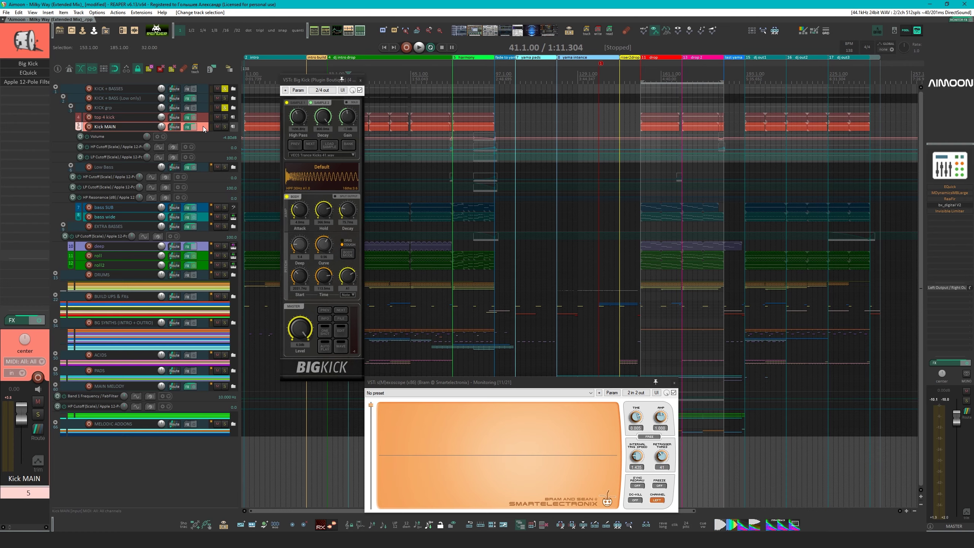
left_click(28, 73)
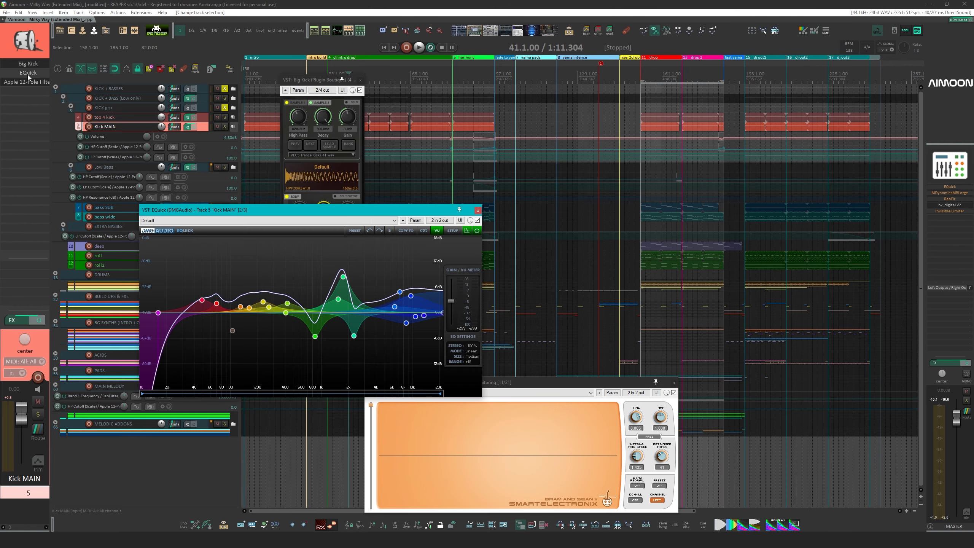
left_click_drag(205, 209, 431, 188)
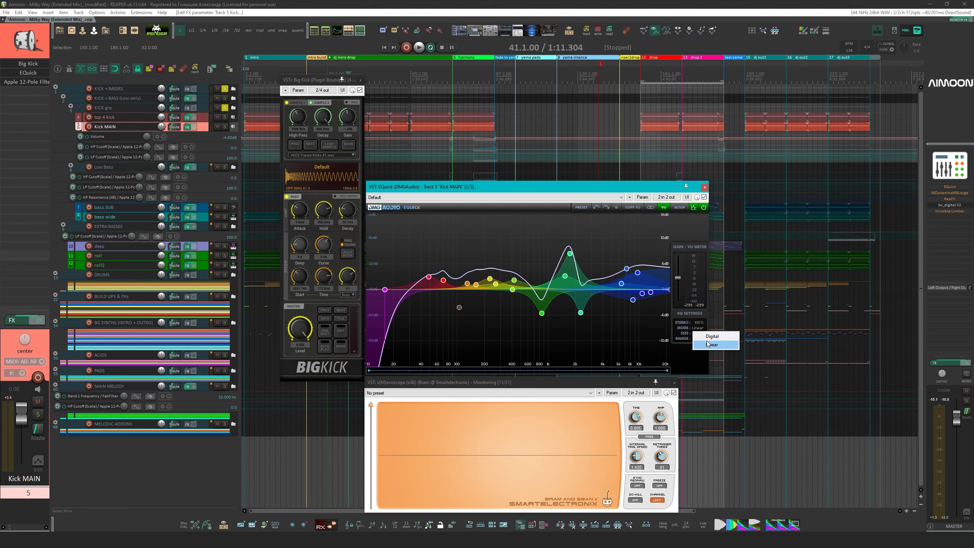
left_click_drag(606, 184, 602, 183)
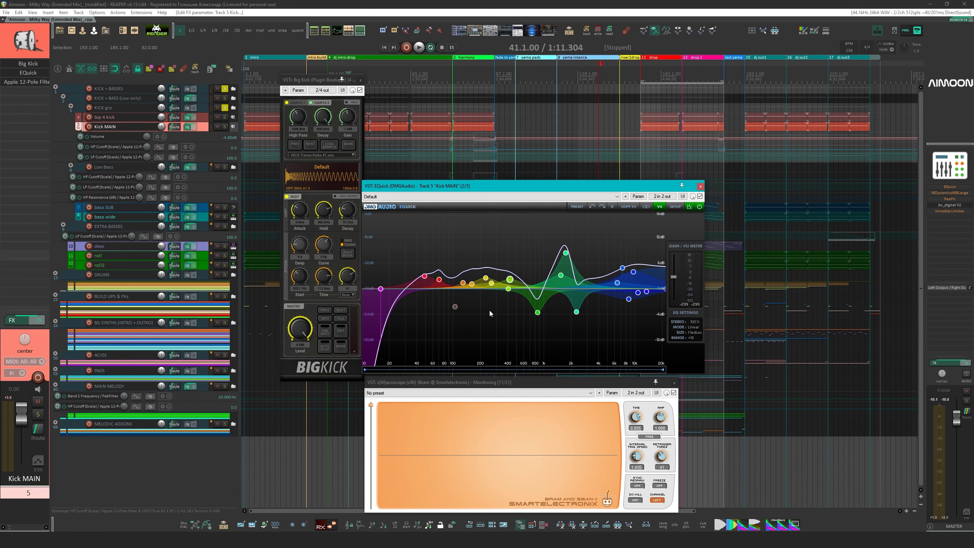
left_click(485, 278)
left_click(425, 276)
Open the Apple 12-Pole Filter on Kick MAIN and place its window above EQuick
left_click(28, 82)
left_click_drag(588, 202, 412, 77)
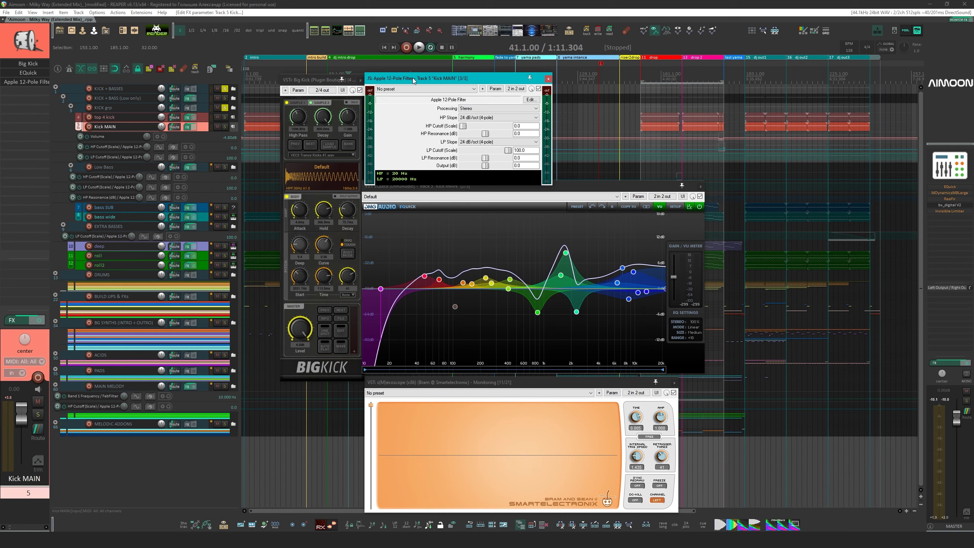
left_click_drag(464, 83, 464, 86)
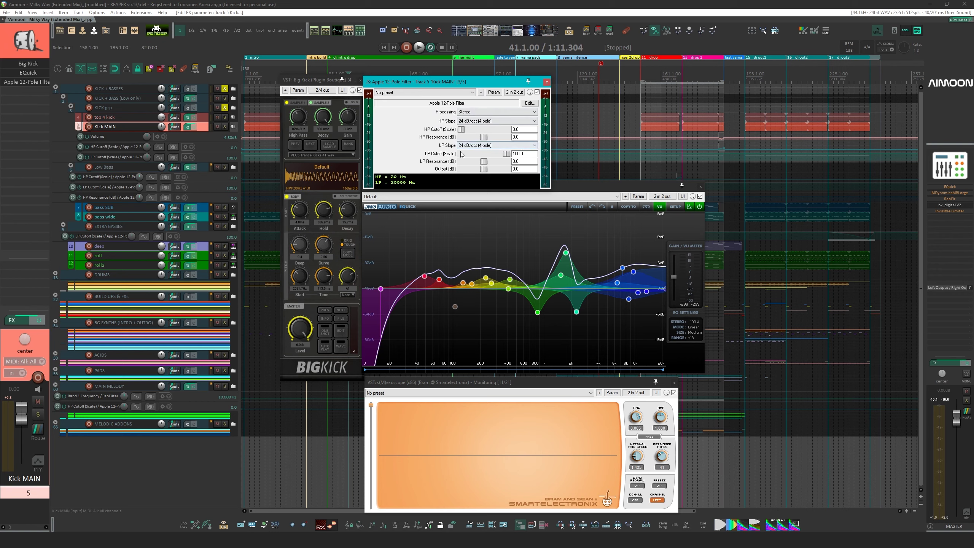
Sweep the filter's HP and LP cutoffs during playback, return them to 0.0 and 100.0, and close the filter window
key("space")
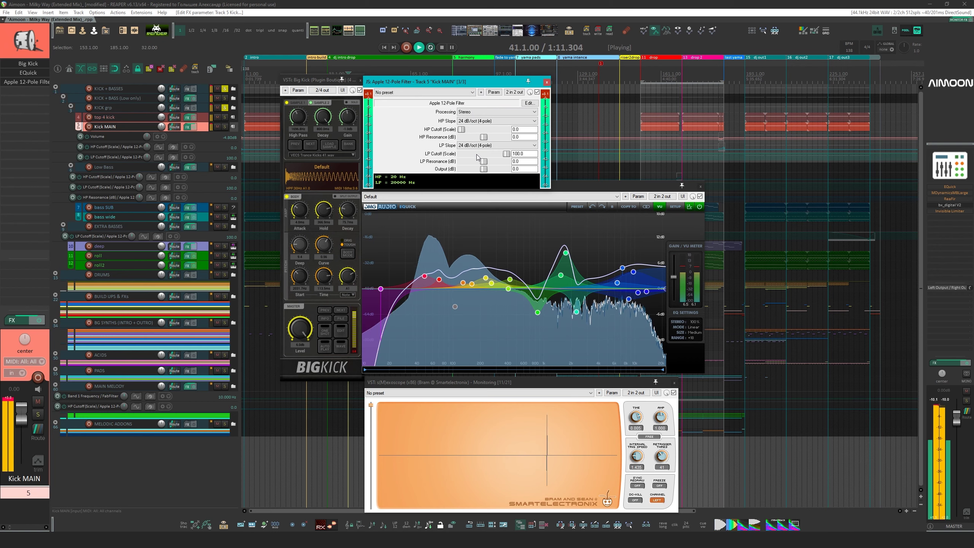
left_click(478, 129)
left_click_drag(481, 133, 460, 130)
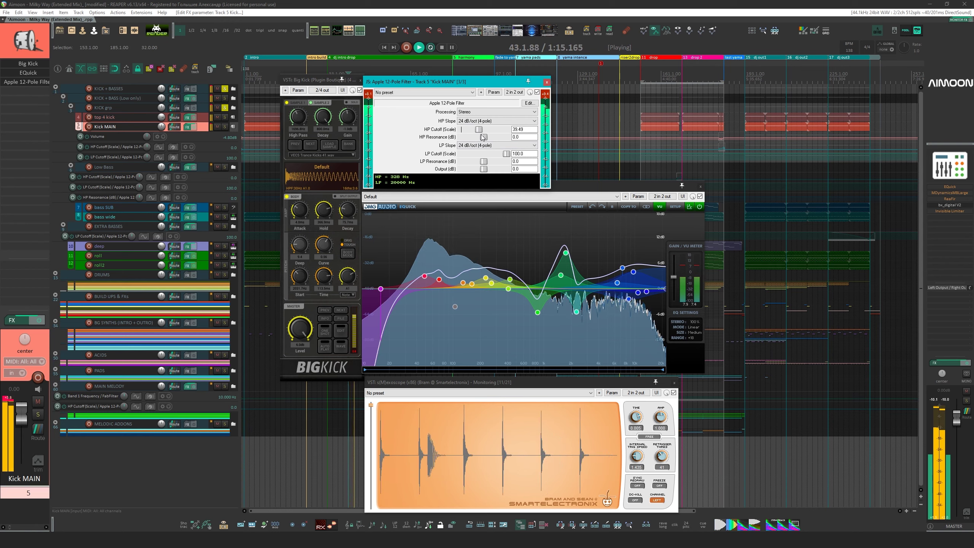
mouse_move(505, 154)
left_mouse_down()
mouse_move(485, 156)
mouse_move(510, 154)
left_mouse_up()
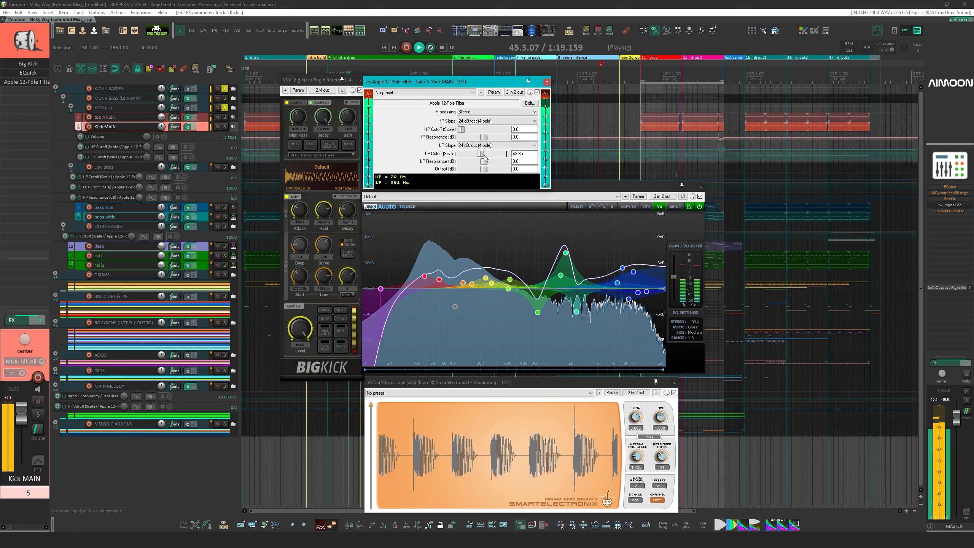
left_click(547, 82)
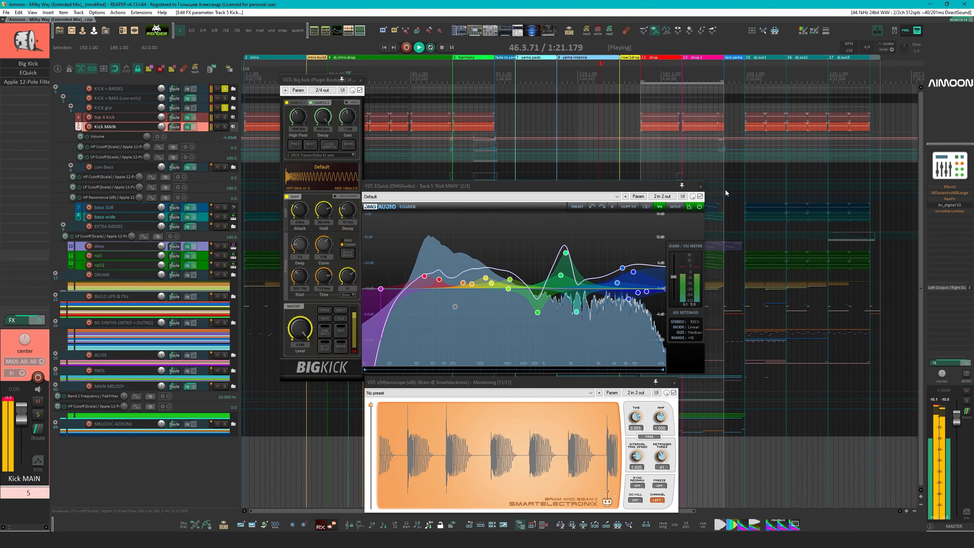
Play the kick from bar 65, compare it with EQuick bypassed and enabled, and stop playback
key("space")
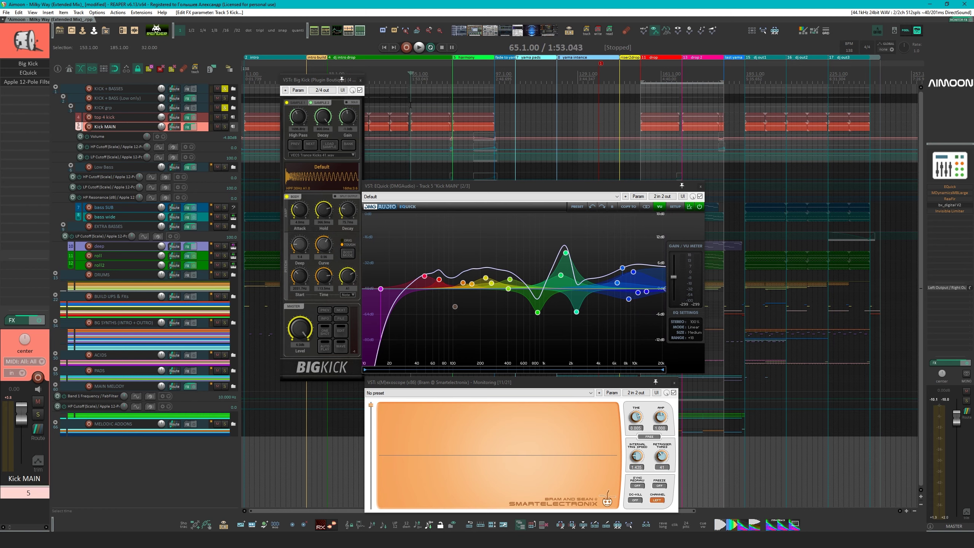
key("space")
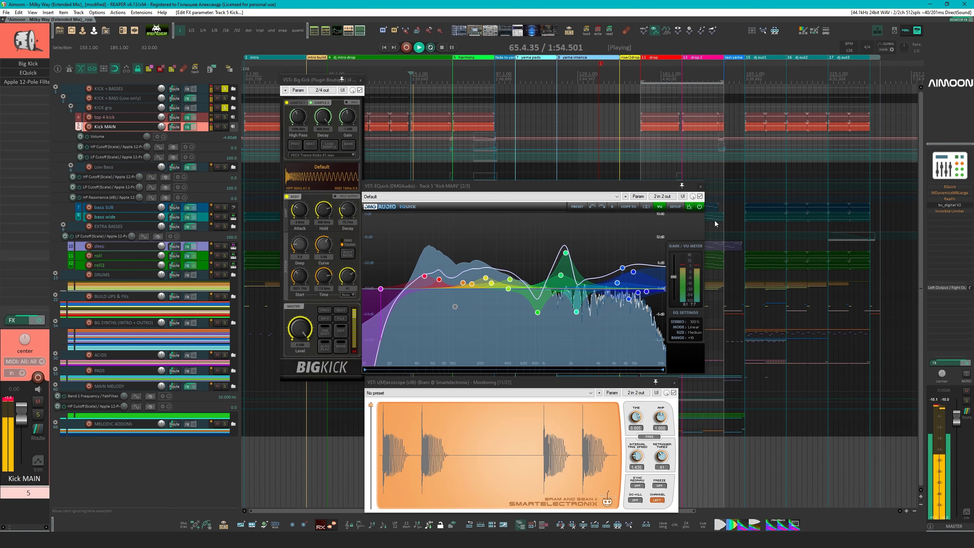
left_click(699, 196)
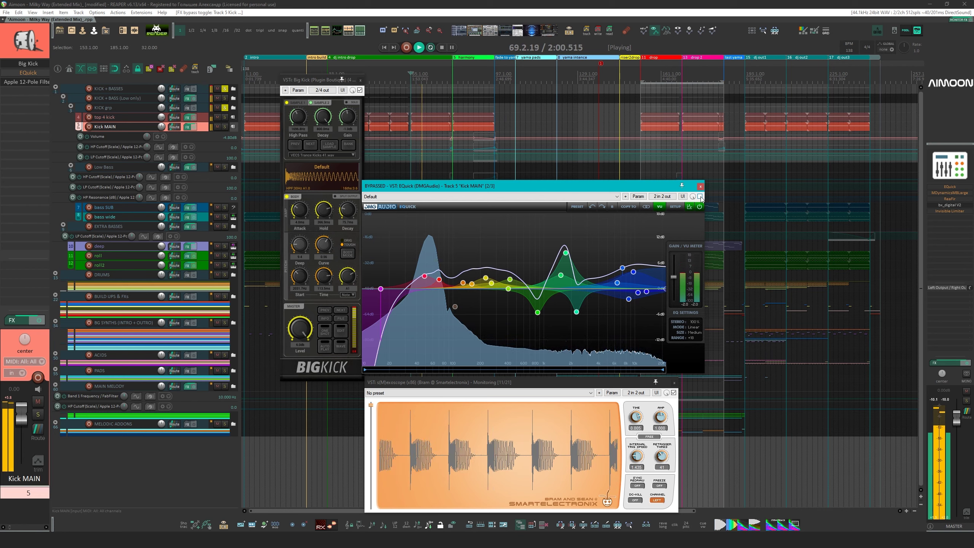
left_click(699, 196)
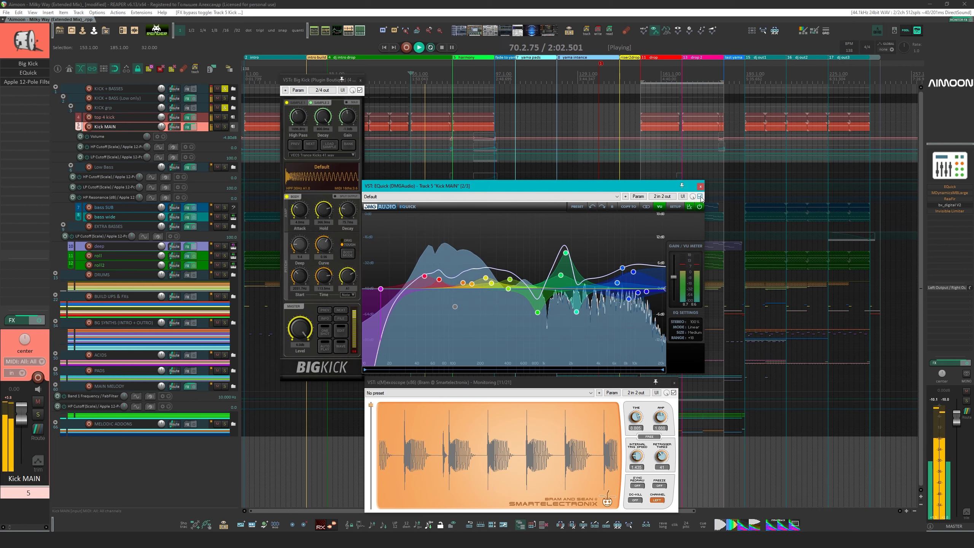
key("space")
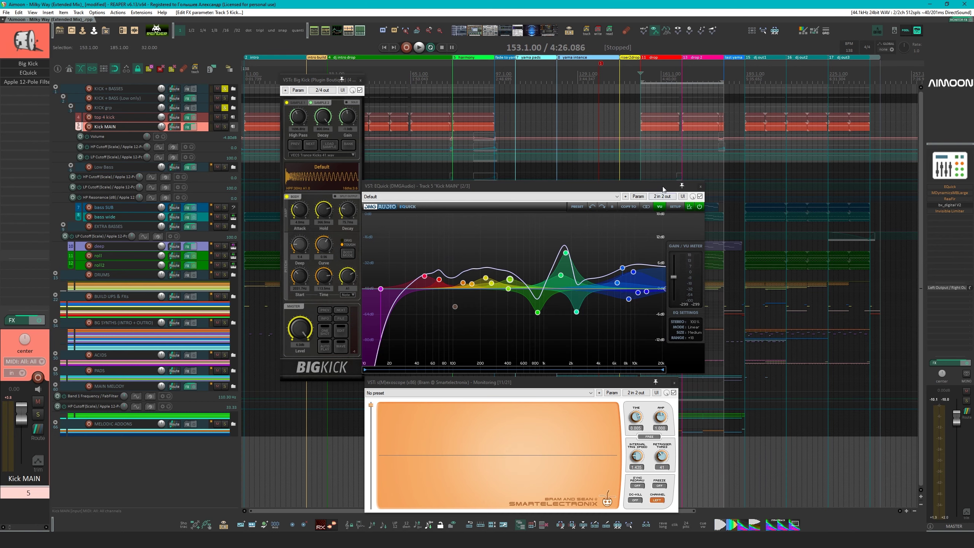
Unsolo the KICK grp and KICK + BASSES folders and play the full mix from the drop at bar 153
left_click(640, 143)
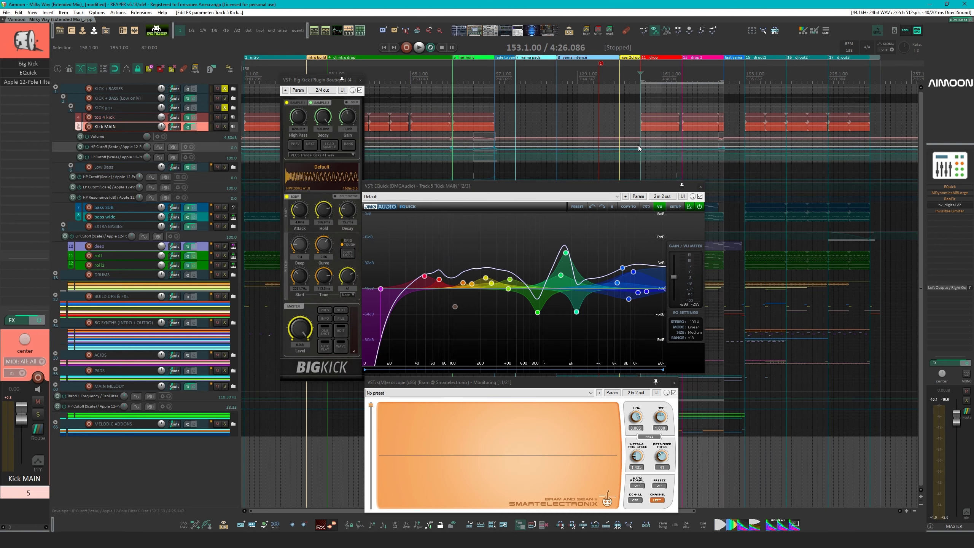
left_click(224, 108)
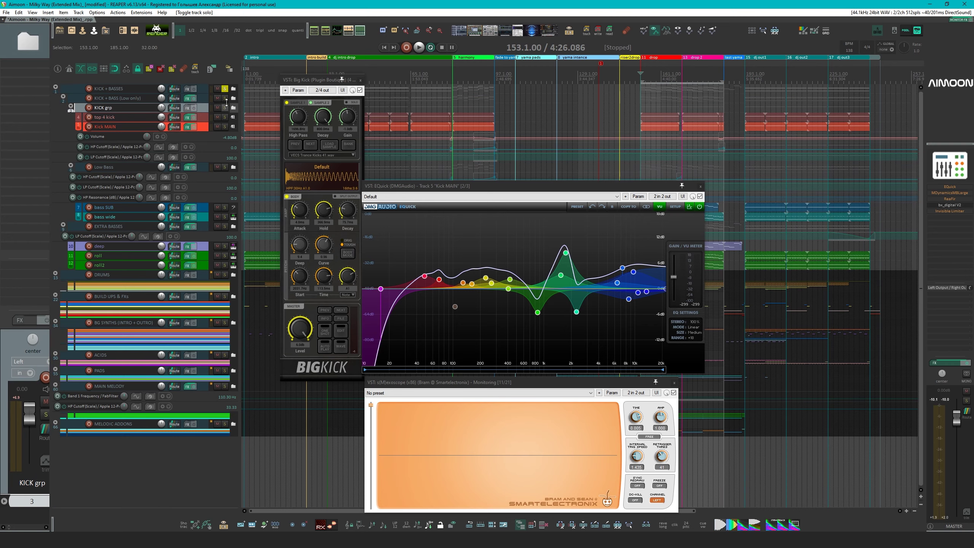
left_click(226, 90)
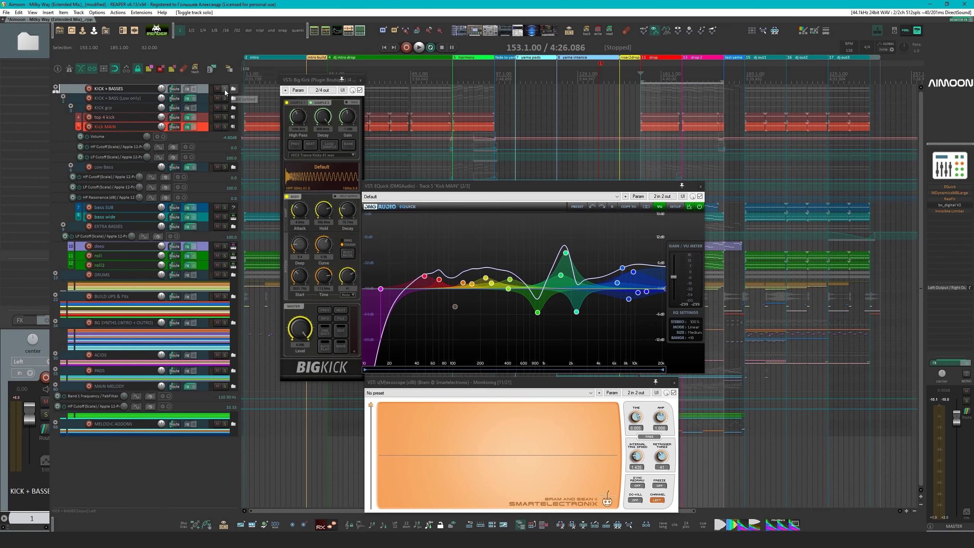
key("space")
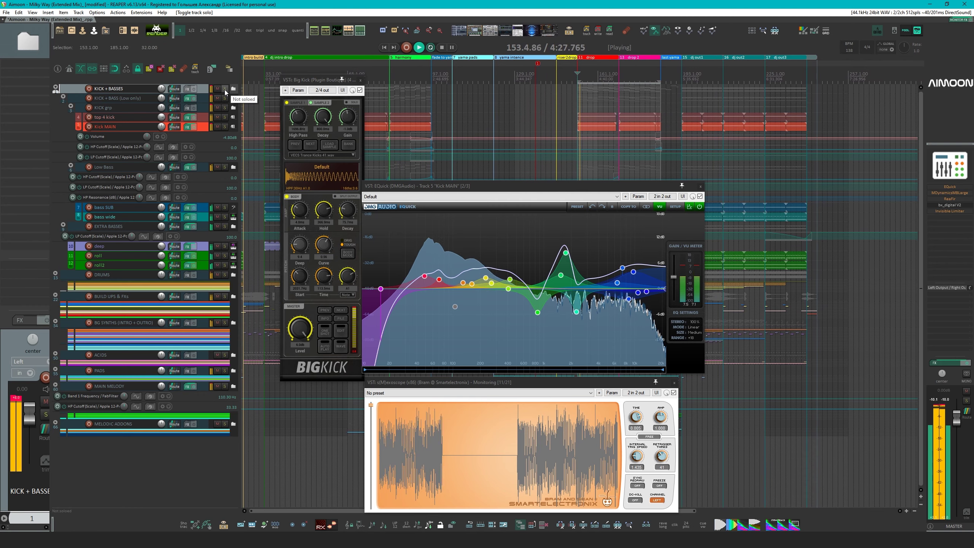
Compare the full mix with Kick MAIN's EQuick bypassed and enabled during playback, and stop playback
left_click(699, 195)
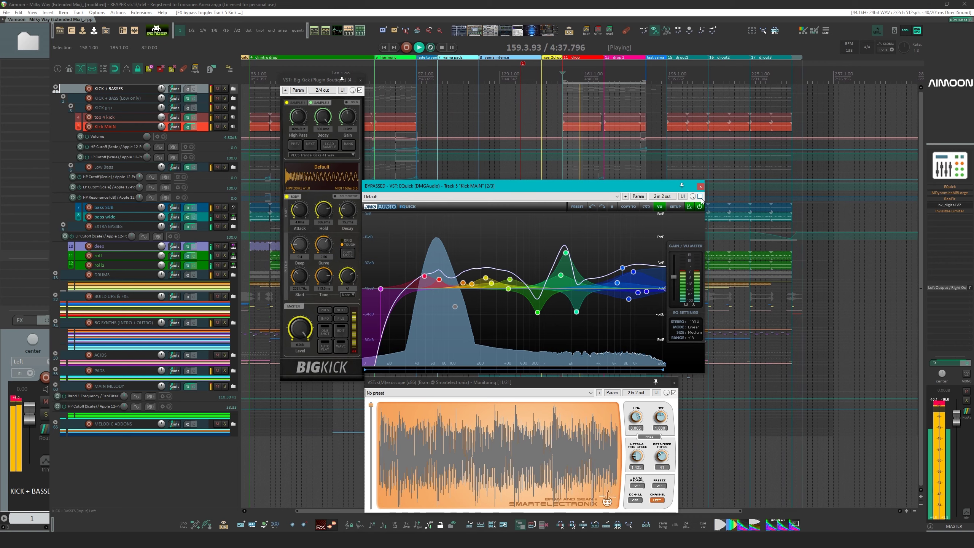
left_click(699, 196)
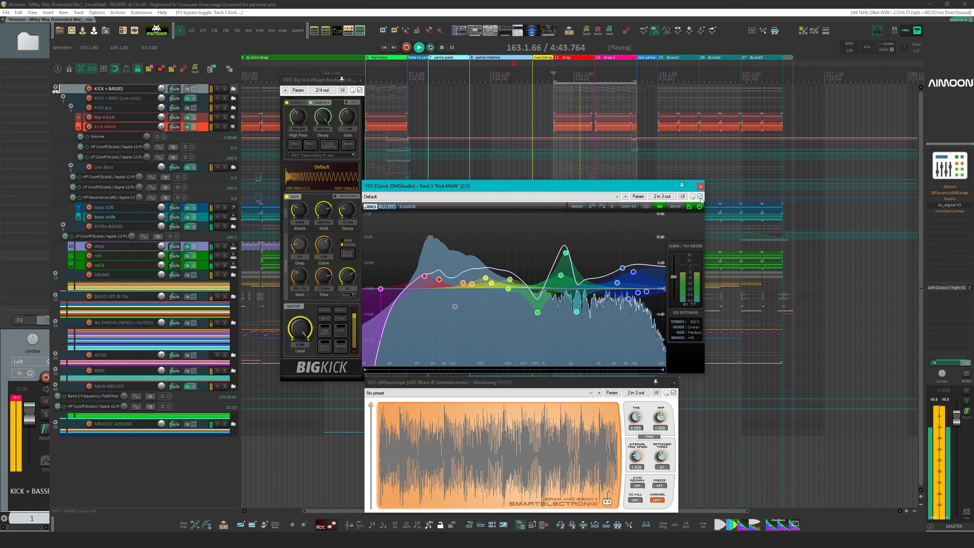
left_click(699, 196)
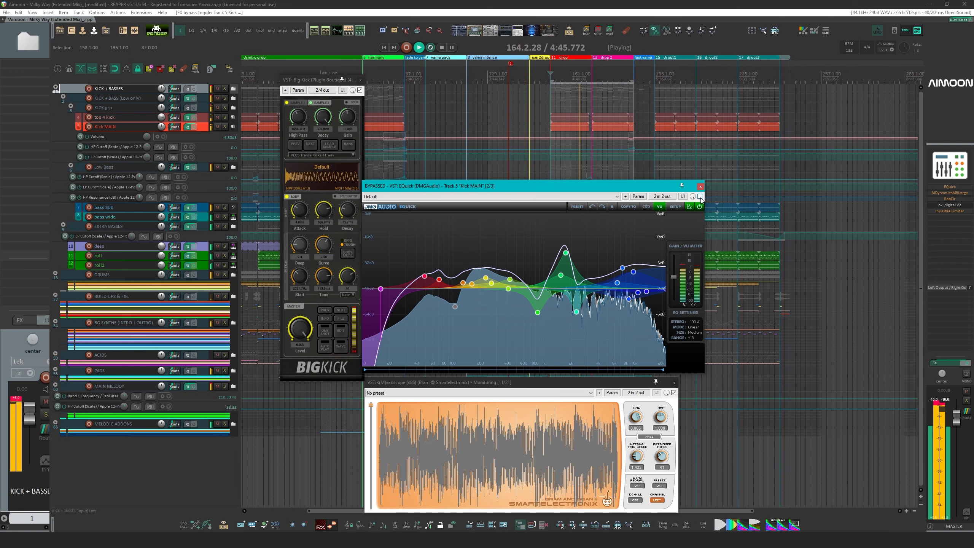
left_click(700, 196)
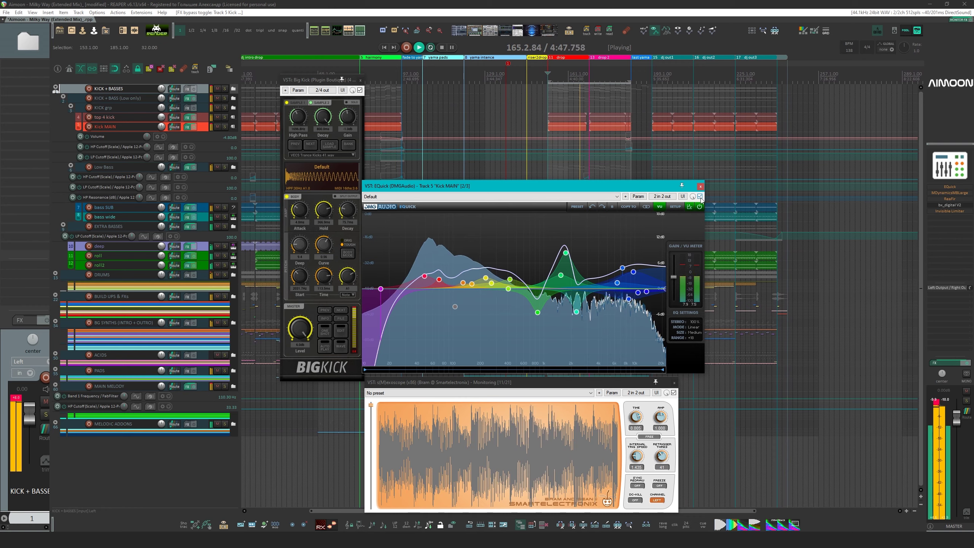
key("space")
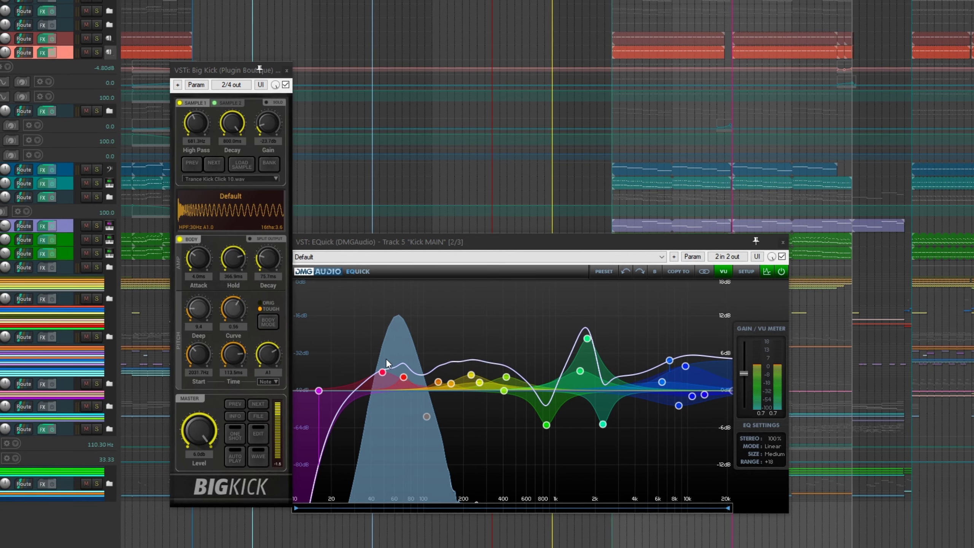
Examine the EQuick band settings on Kick MAIN one by one, from the low-end boosts to the high-frequency bands
left_click(385, 373)
left_click(403, 377)
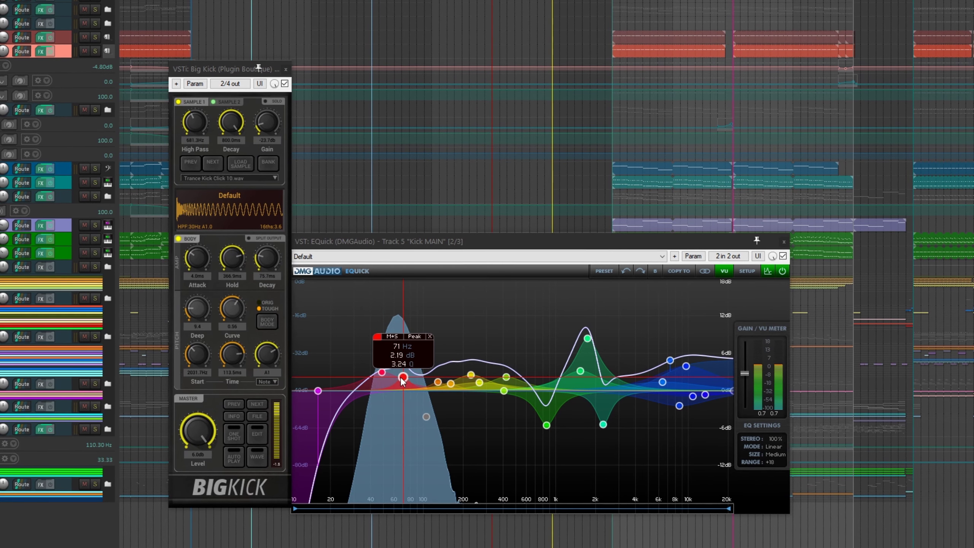
left_click(438, 381)
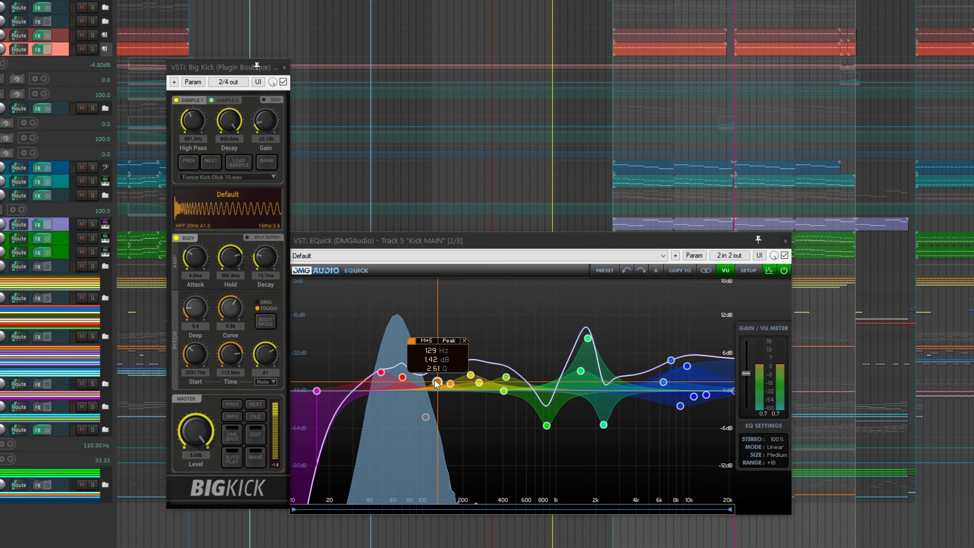
left_click(470, 374)
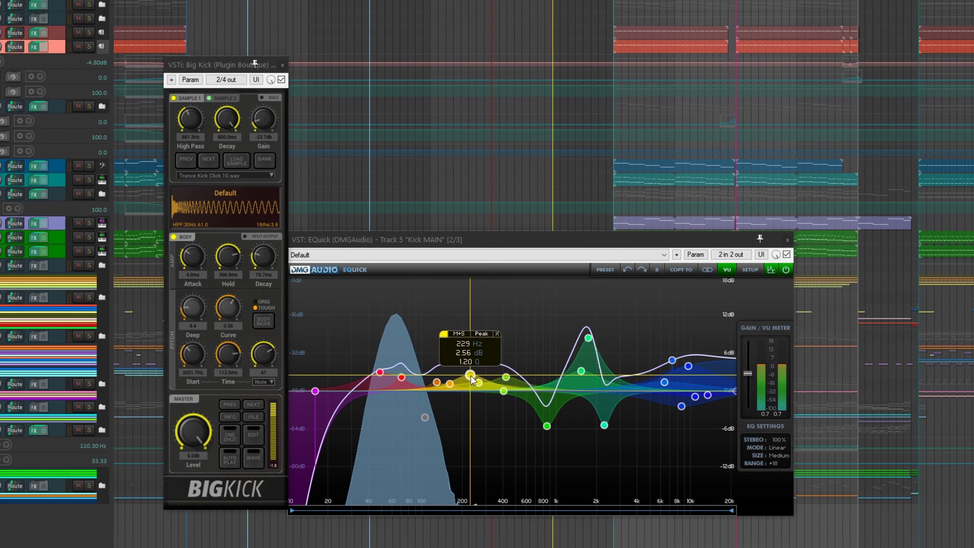
left_click(581, 370)
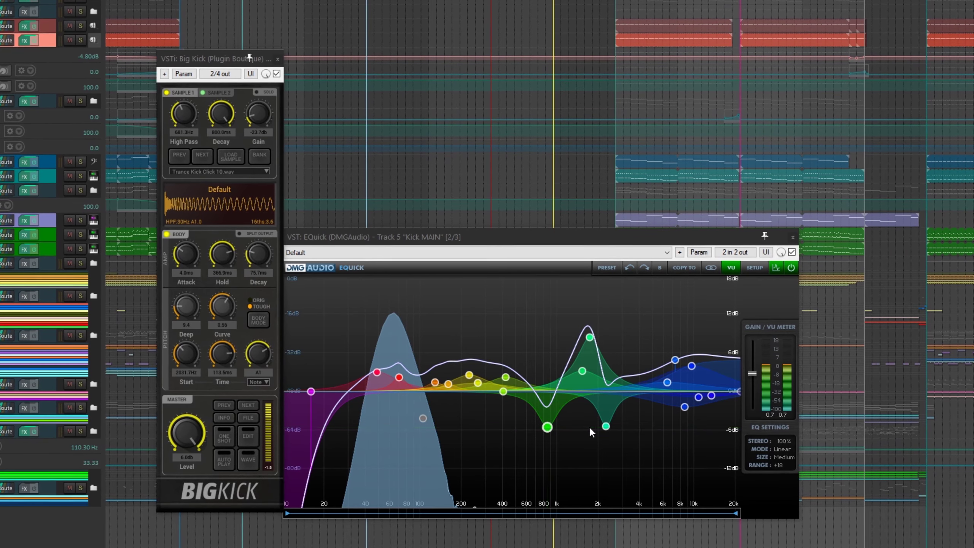
left_click(605, 425)
left_click(667, 381)
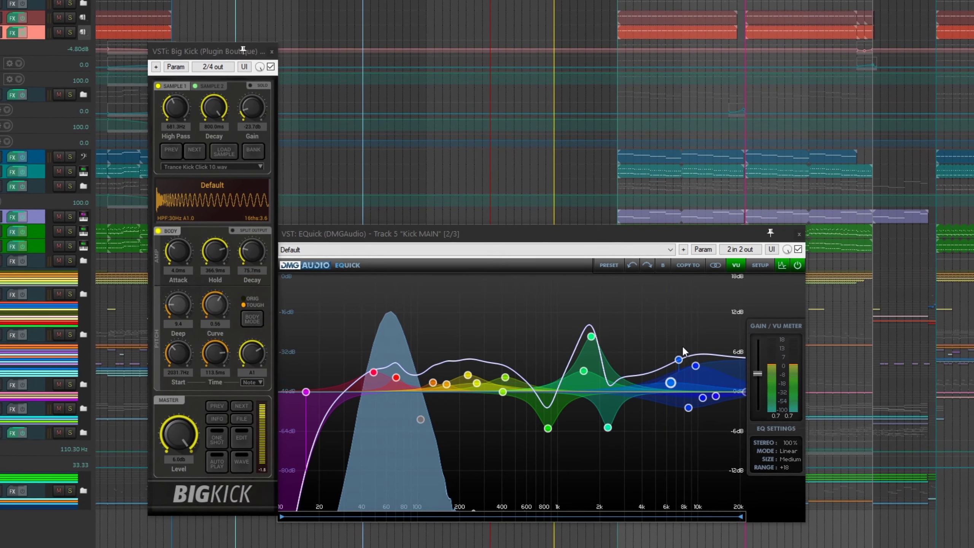
double_click(677, 360)
left_click(695, 366)
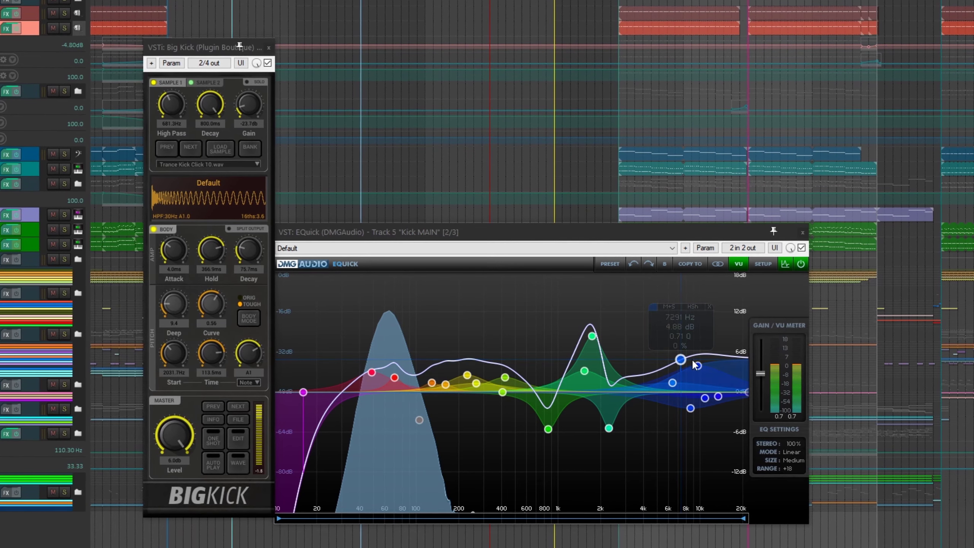
left_click(705, 398)
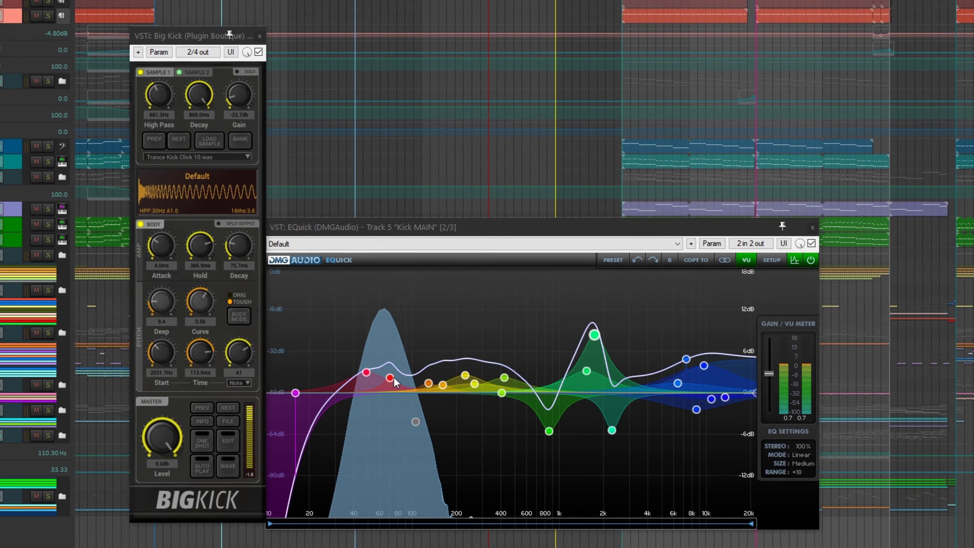
left_click(474, 384)
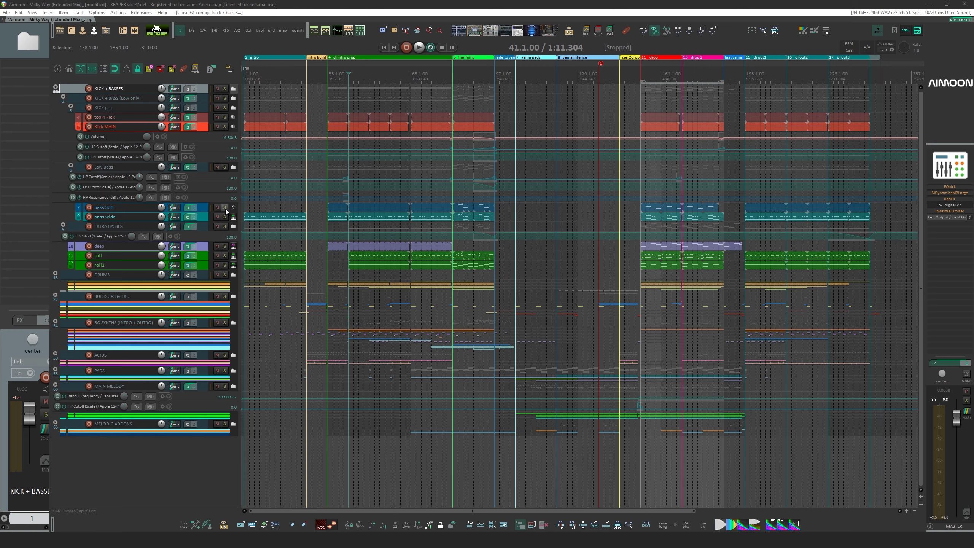
Play the bass SUB track soloed from bar 41, and switch the solo to bass wide
left_click(225, 208)
key("space")
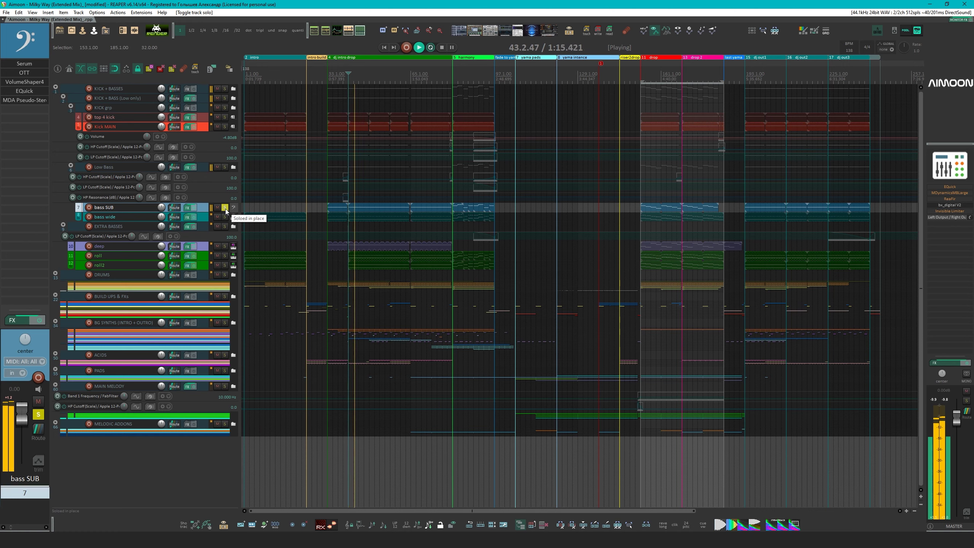
left_click(226, 209)
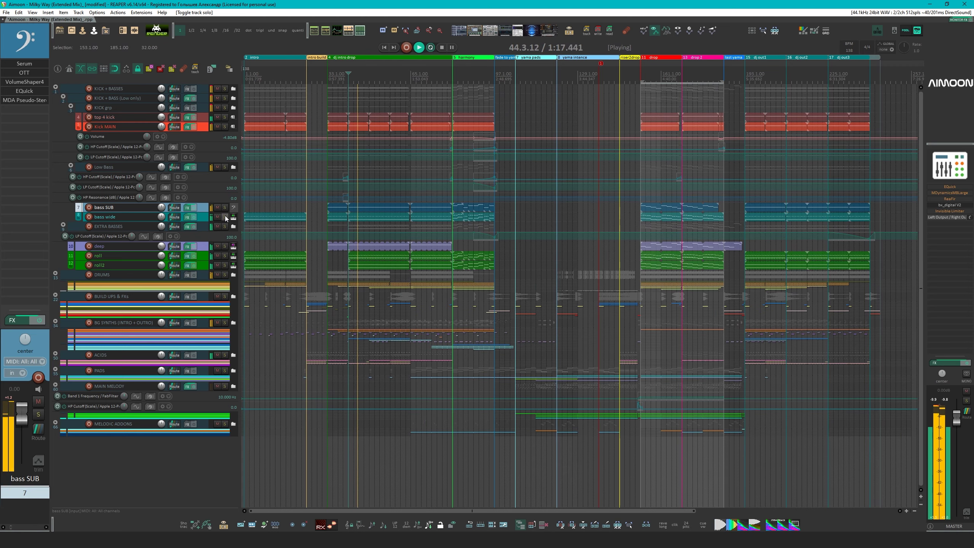
left_click(225, 215)
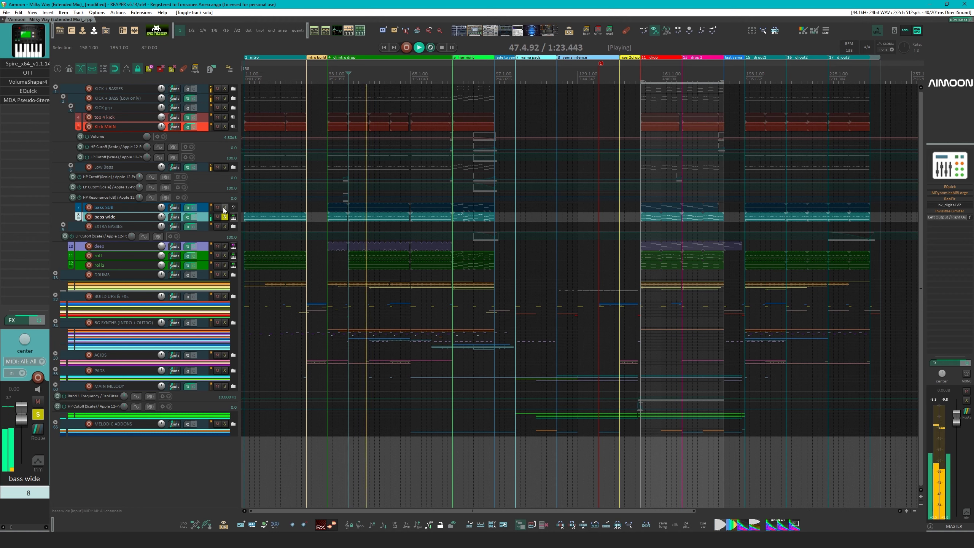
Audition bass SUB together with bass wide, toggling the bass wide solo, then stop playback and unsolo both tracks
left_click(225, 208)
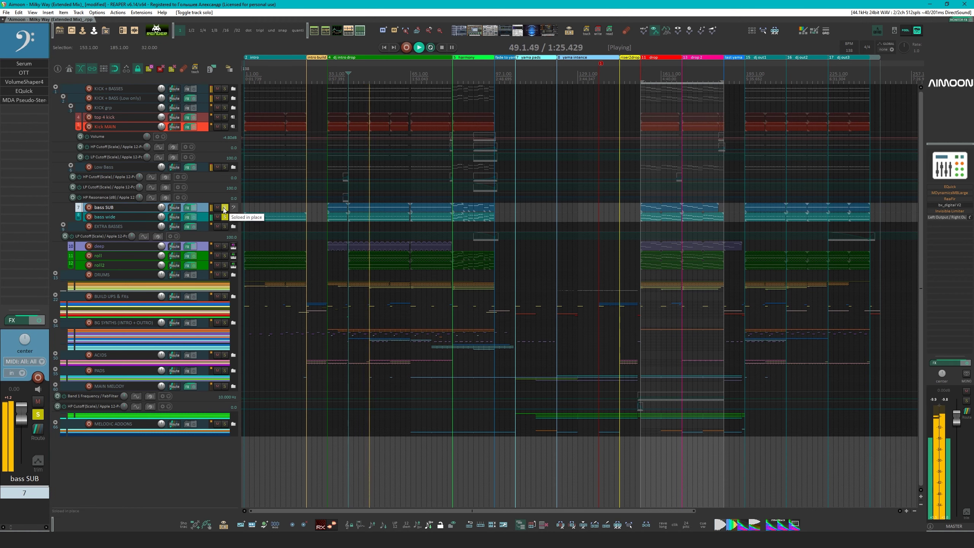
left_click(226, 216)
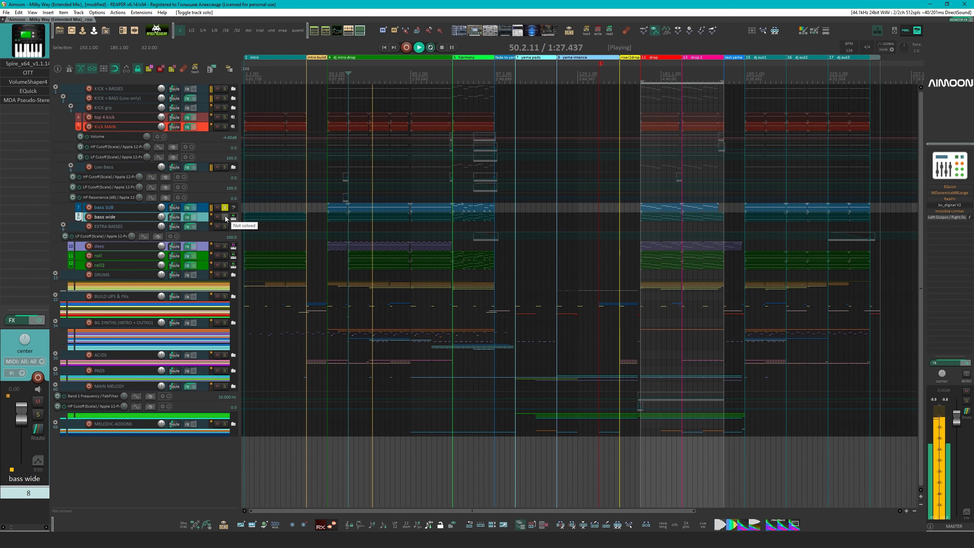
key("space")
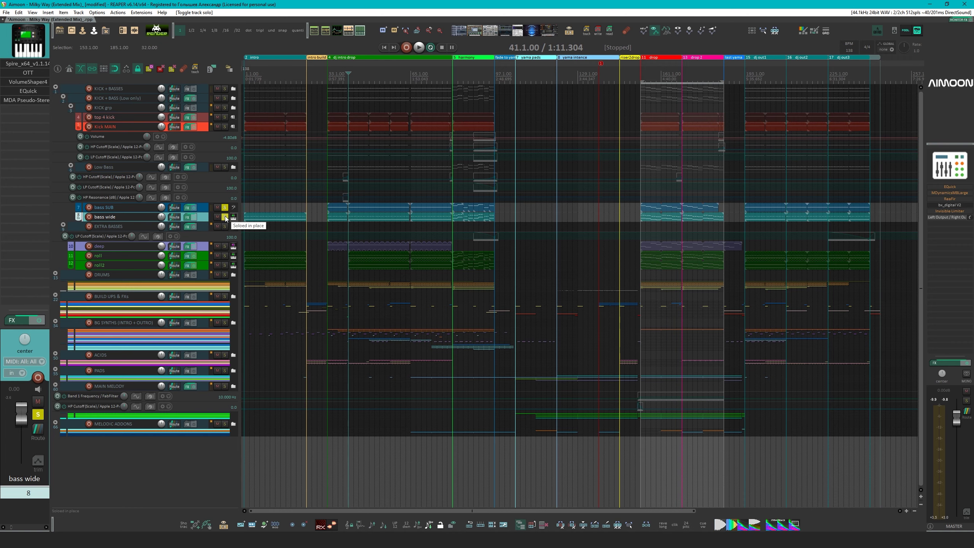
left_click(225, 217)
left_click(225, 207)
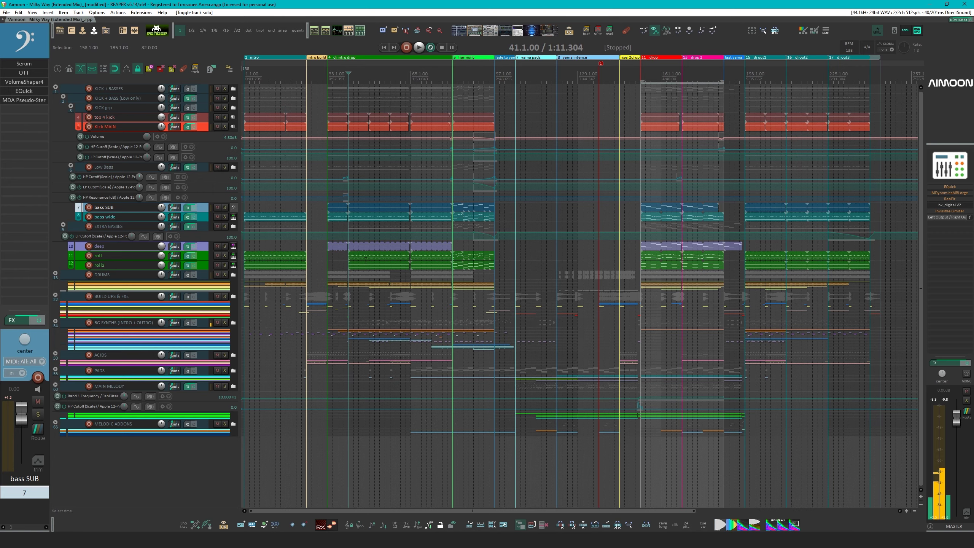
Inspect the MIDI notes of the roll and roll2 items at bar 41 and close the MIDI editor
double_click(351, 257)
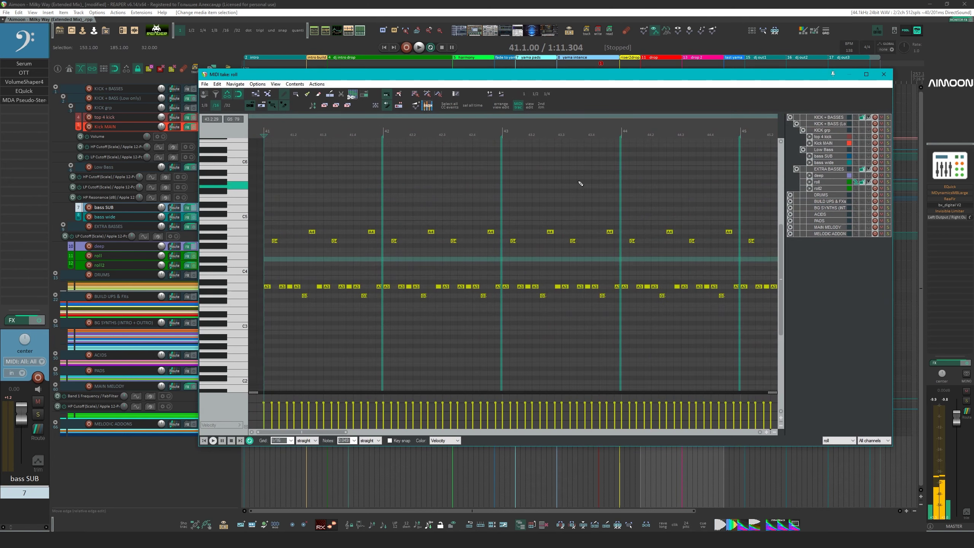
left_click(856, 188)
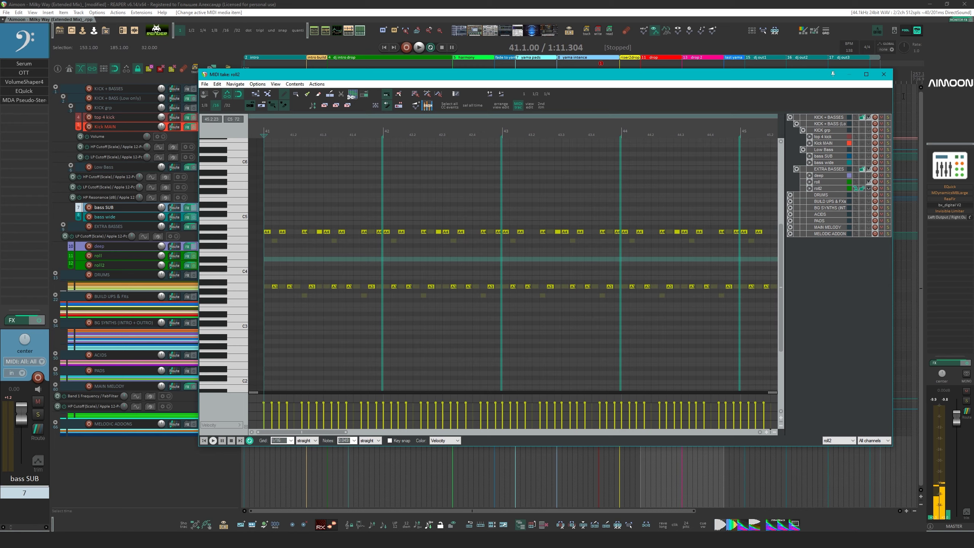
left_click(883, 74)
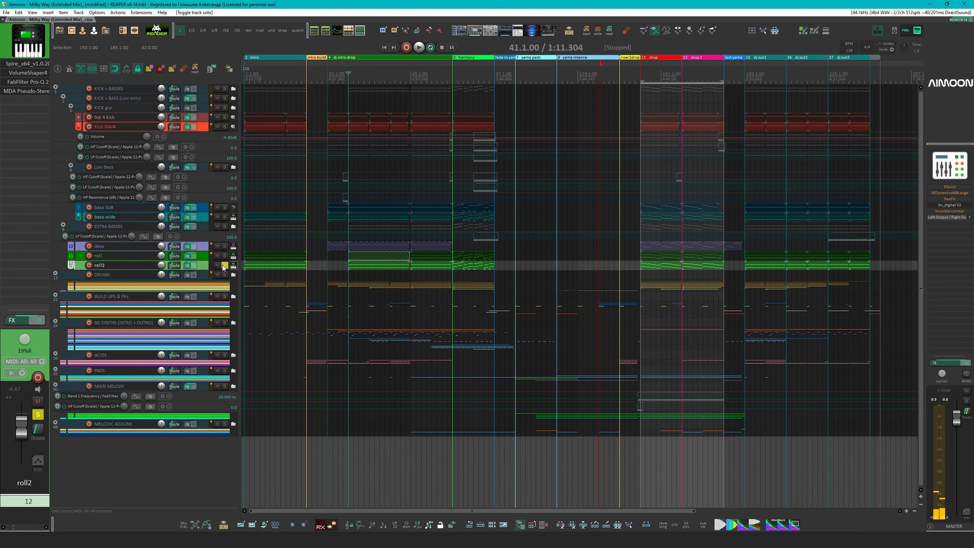
Solo the roll and roll2 tracks and play them together from bar 41
left_click(225, 258)
left_click(225, 256)
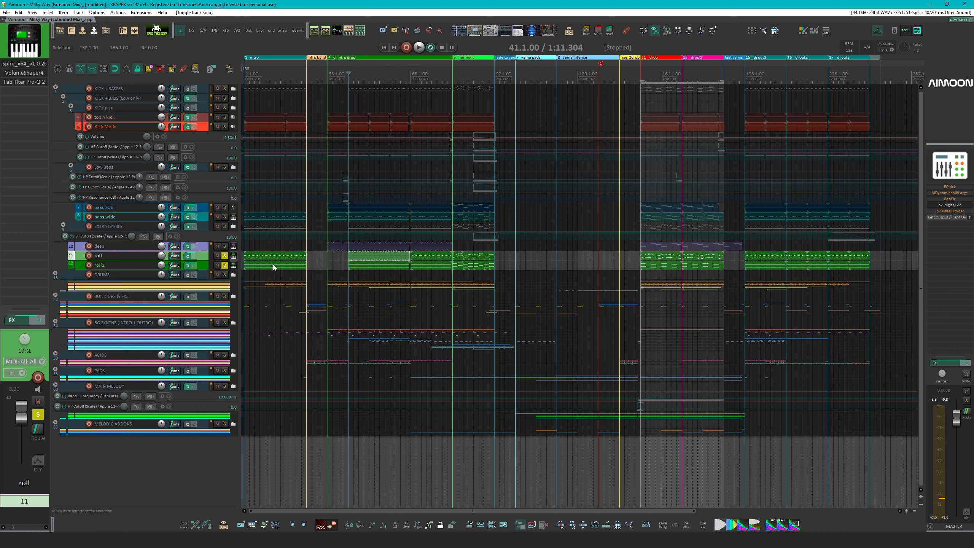
key("space")
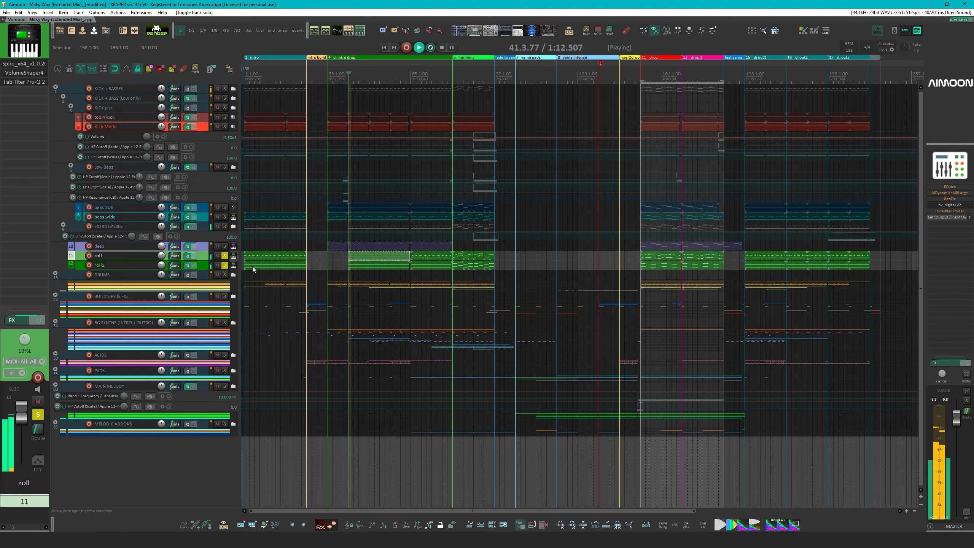
left_click(108, 265)
left_click(109, 257)
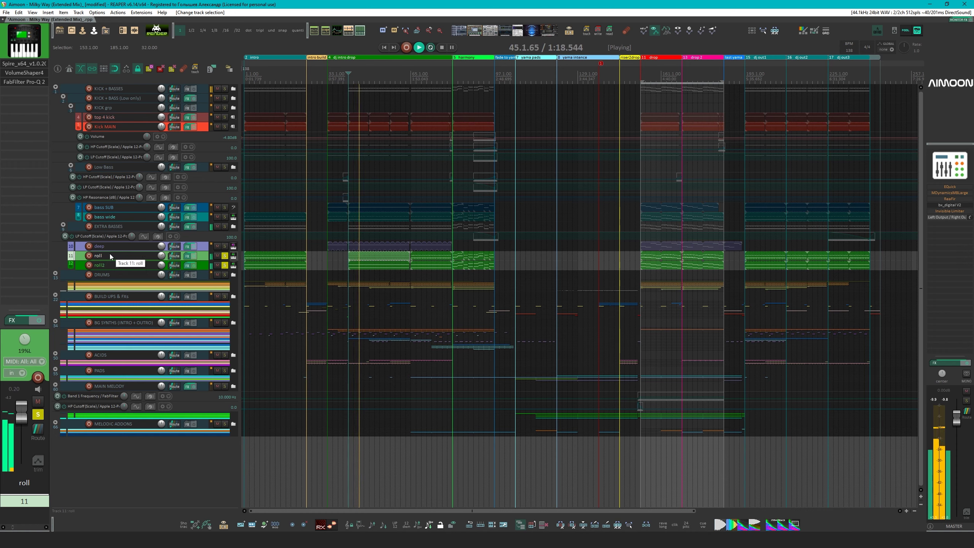
Listen to roll alone, roll2 alone and both together, and stop playback
left_click(224, 266)
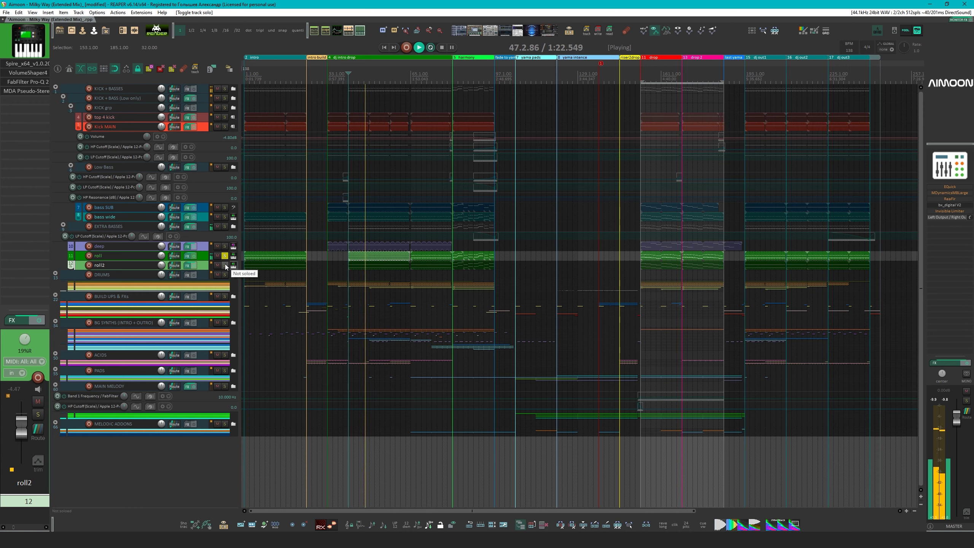
left_click(225, 265)
left_click(109, 266)
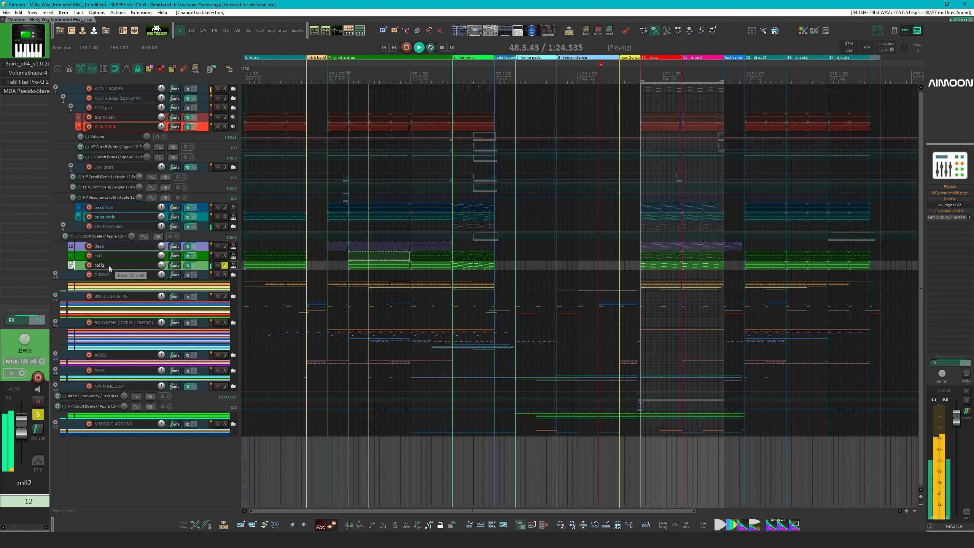
left_click(225, 255)
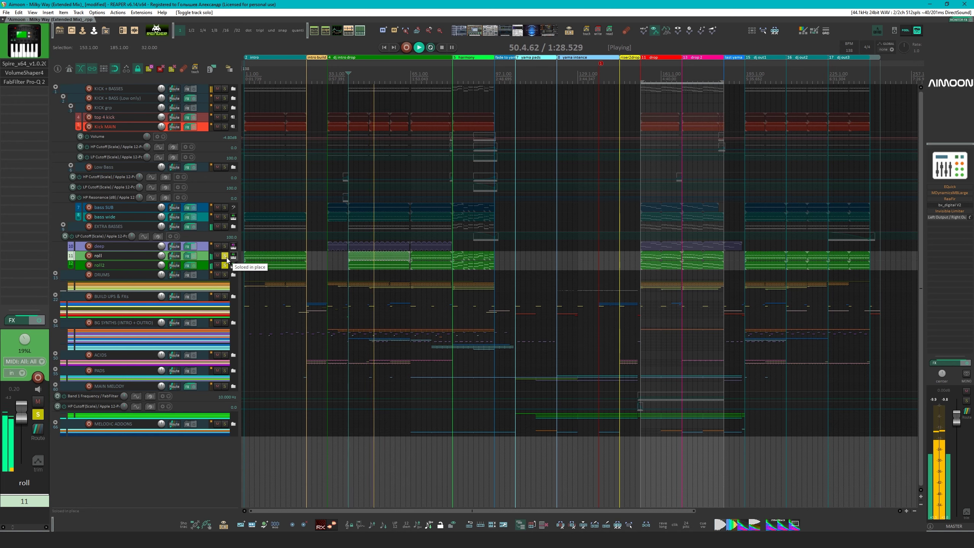
key("space")
Unsolo the roll and roll2 tracks and play the deep track soloed from bar 41
left_click(224, 255)
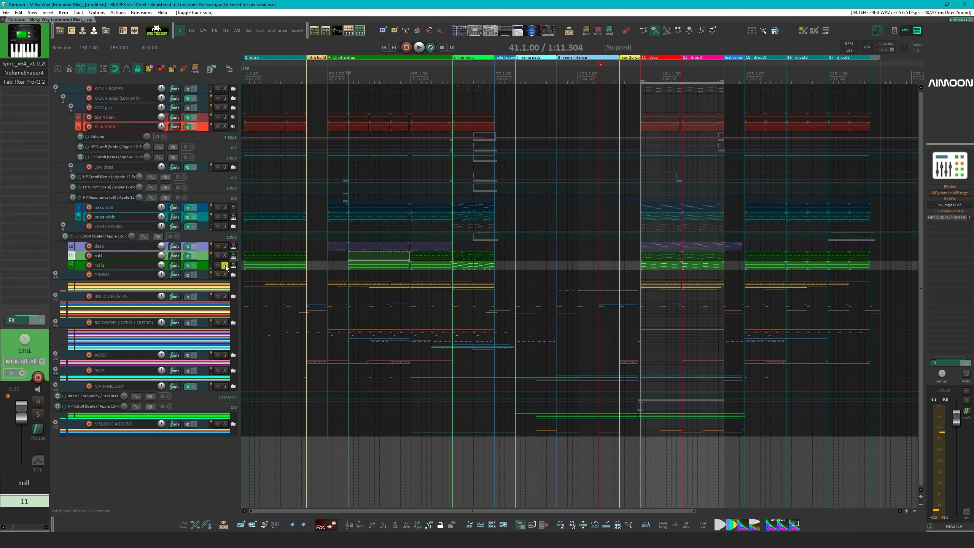
left_click(226, 249)
left_click(225, 247)
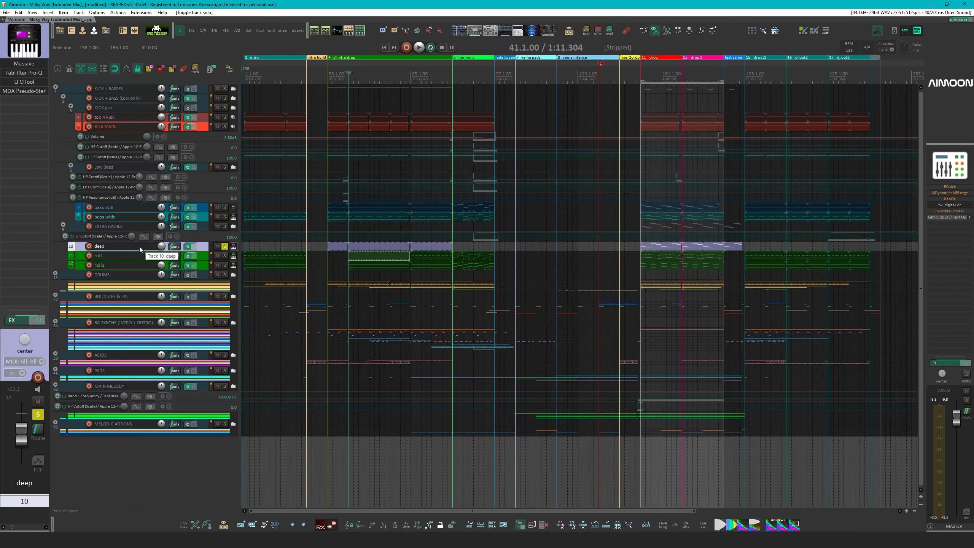
key("space")
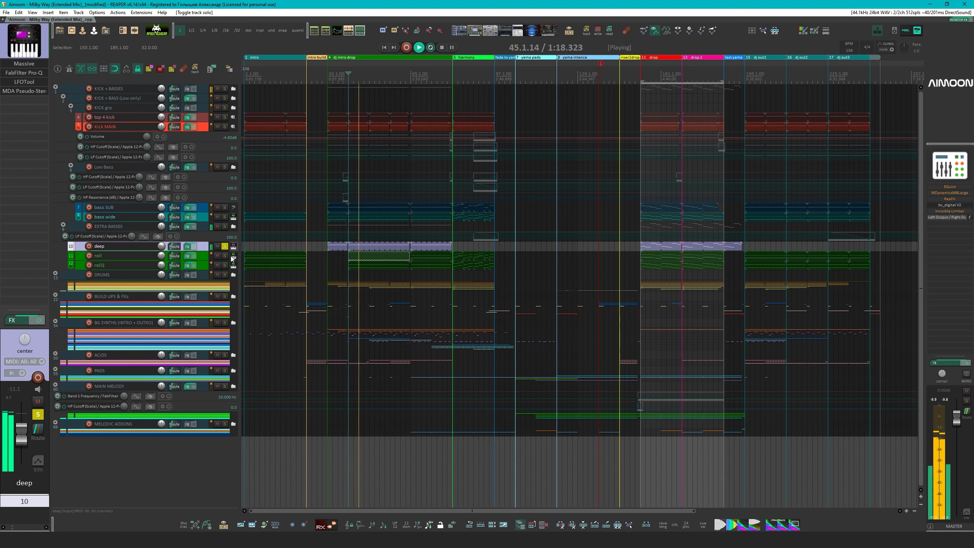
Add roll, roll2, bass wide and bass SUB to the solo, and unsolo deep to compare the layers without it
left_click(203, 265, "shift")
left_click(225, 265)
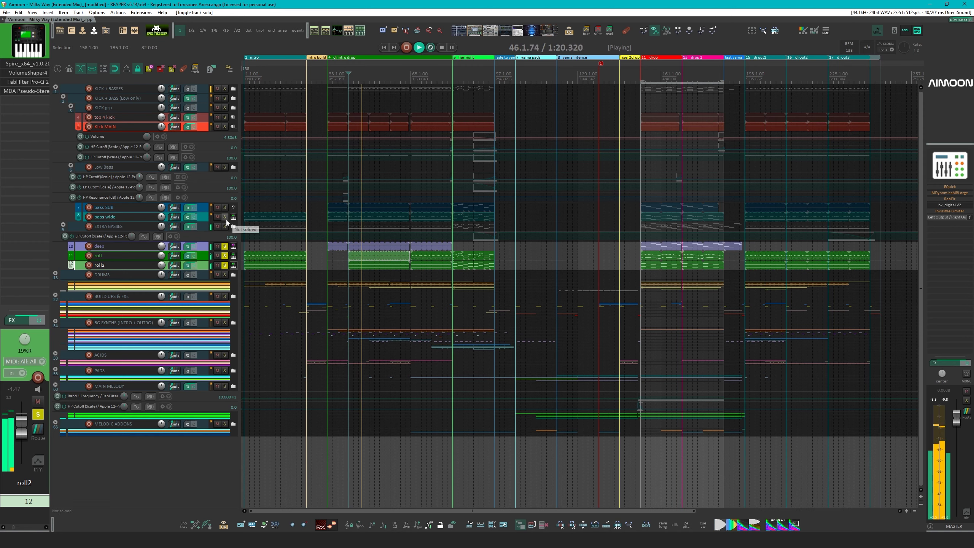
left_click(226, 213)
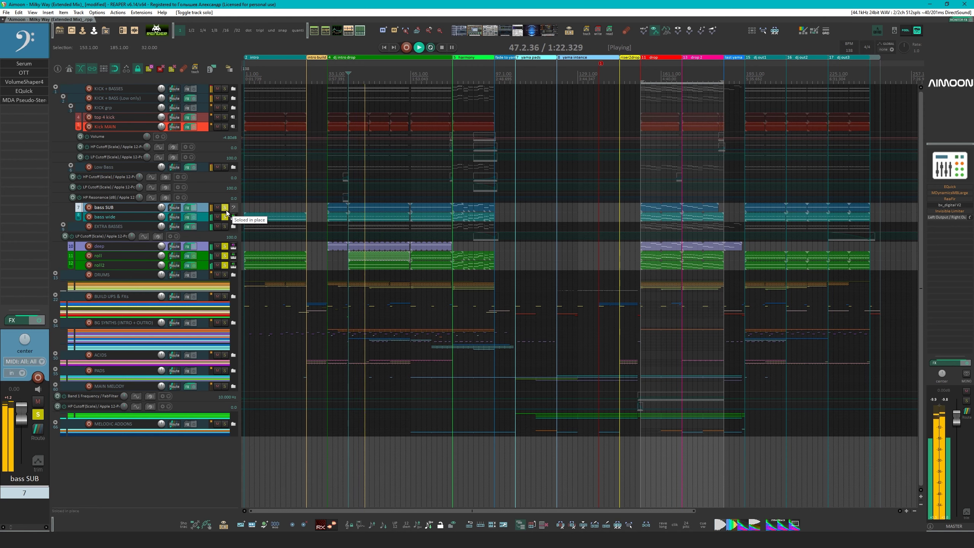
left_click(225, 246)
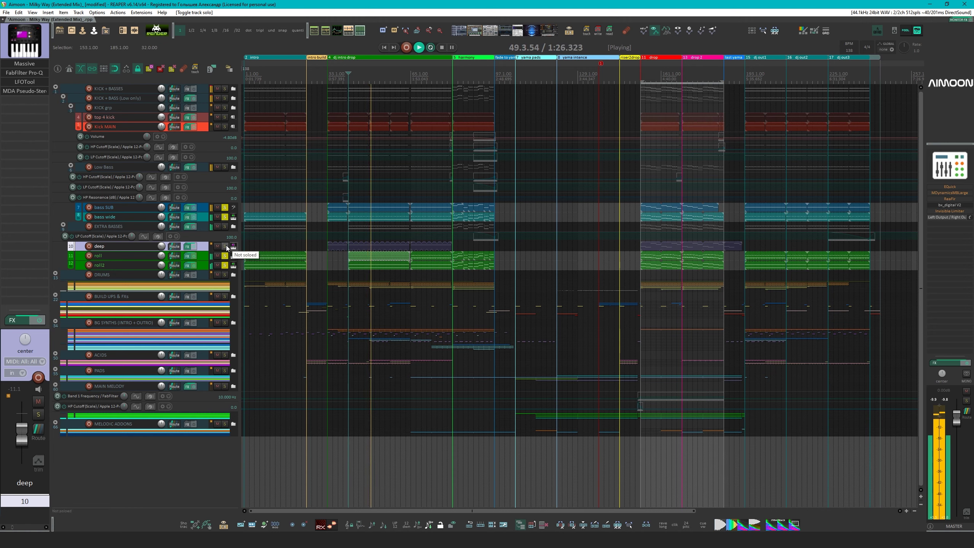
Add the deep track and the KICK grp folder to the solo, listen to them together, stop playback and clear all solos
left_click(226, 245)
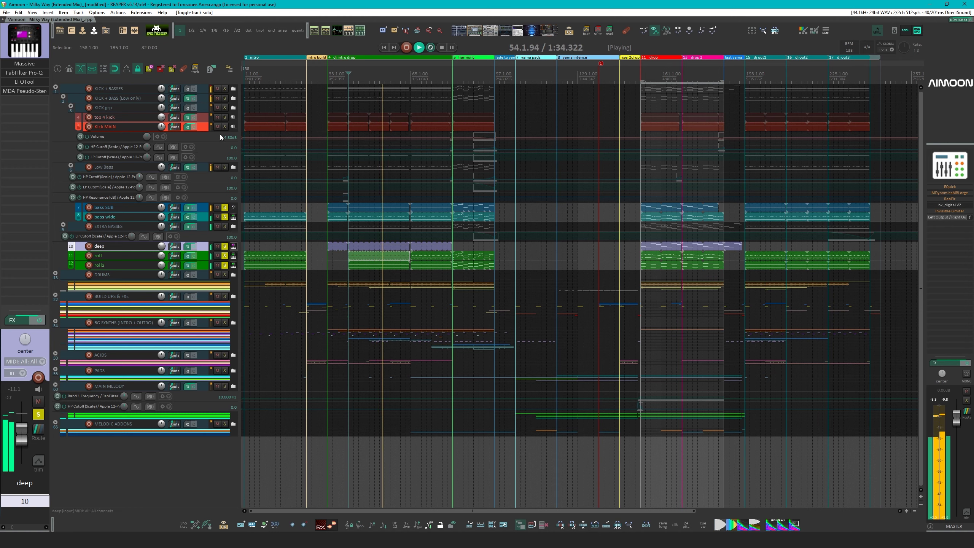
left_click(224, 106)
left_click(225, 107)
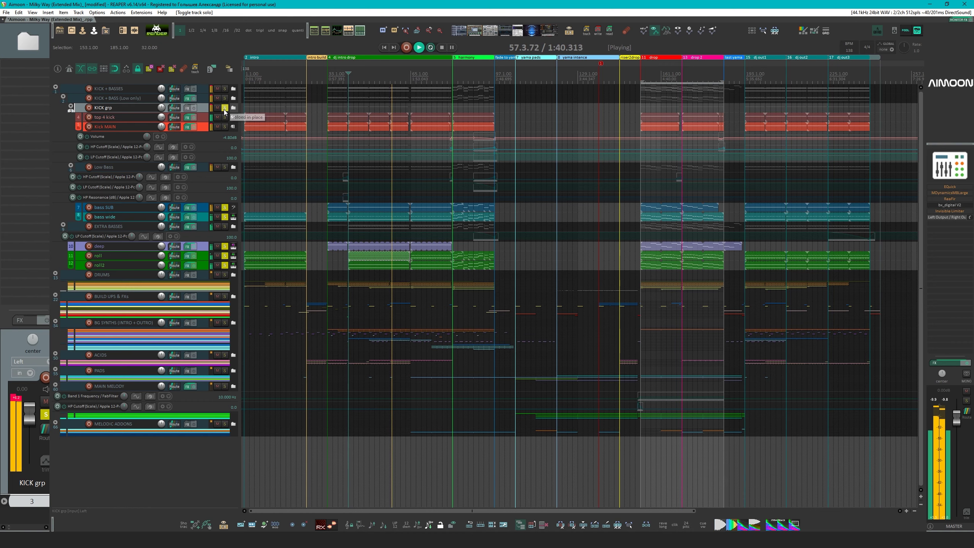
key("space")
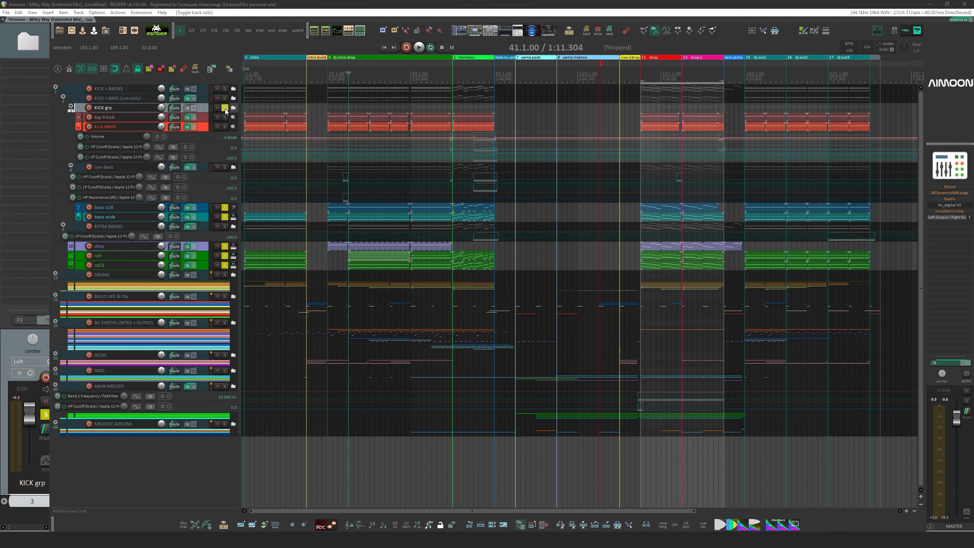
left_click(225, 108)
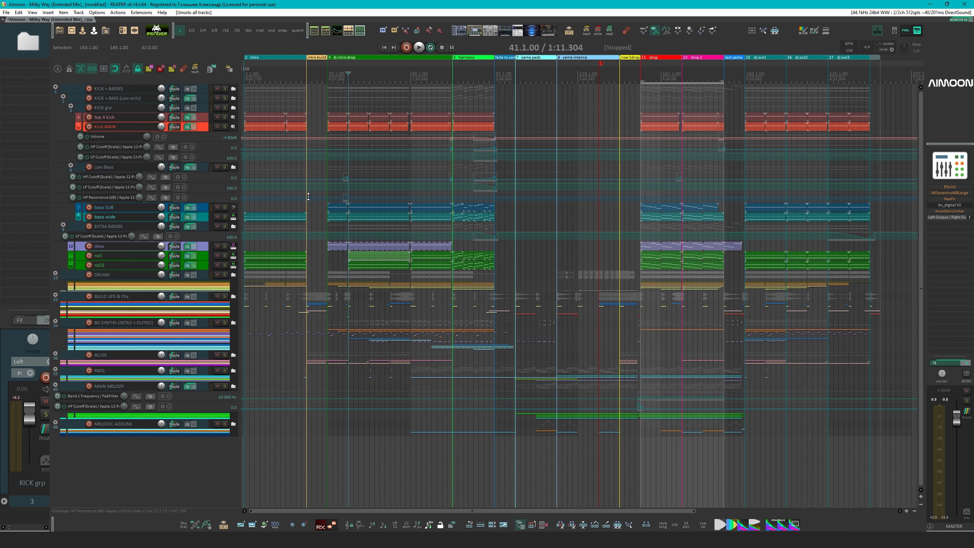
Solo bass SUB and Kick MAIN and play them together from bar 41
left_click(131, 208)
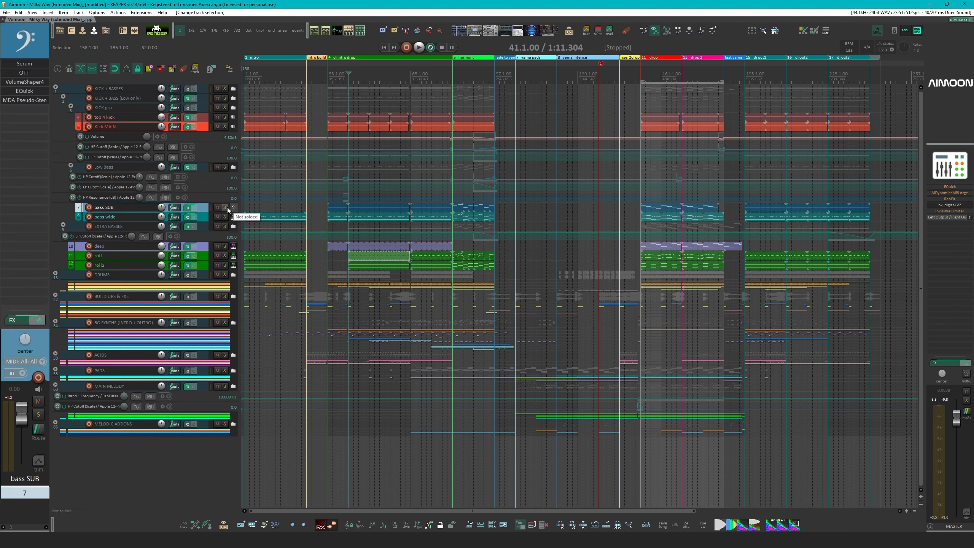
left_click(226, 207)
left_click(225, 126)
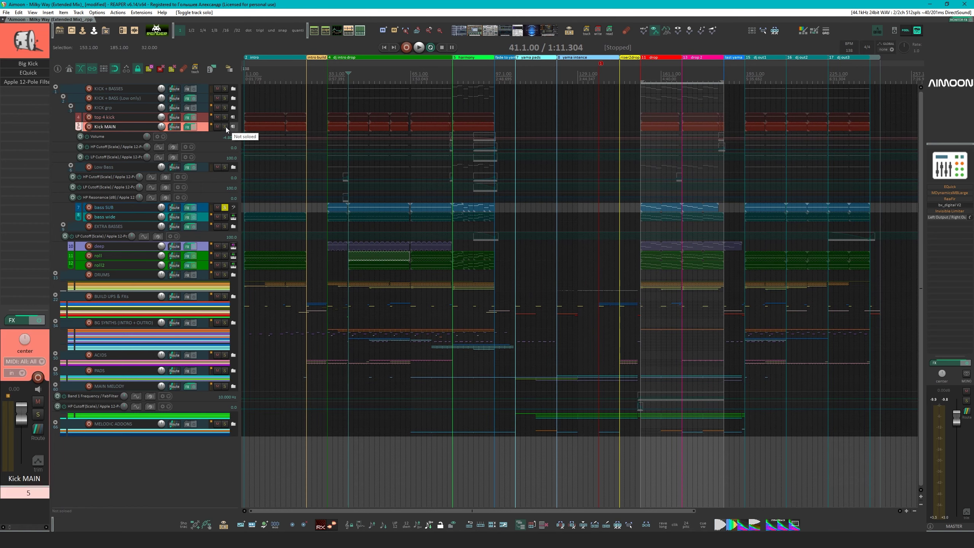
left_click(225, 126)
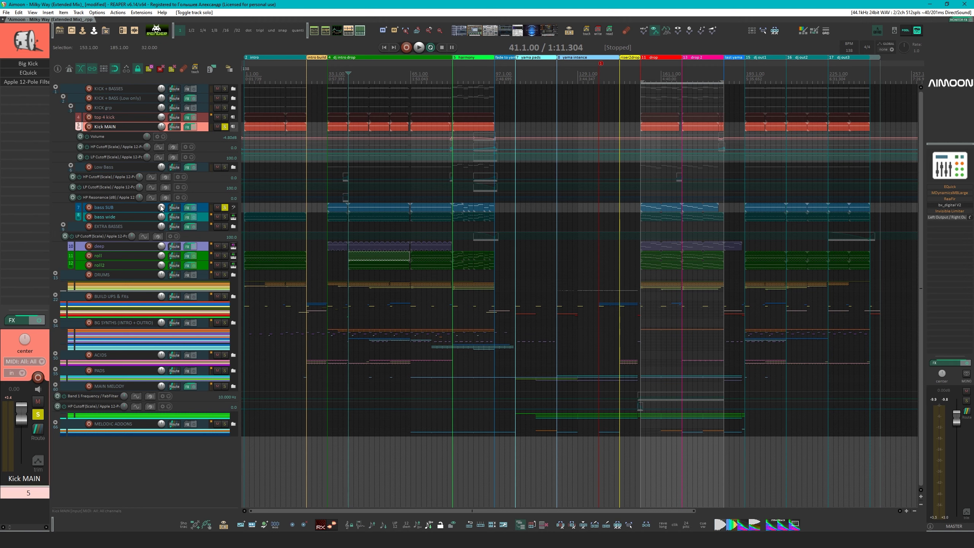
key("space")
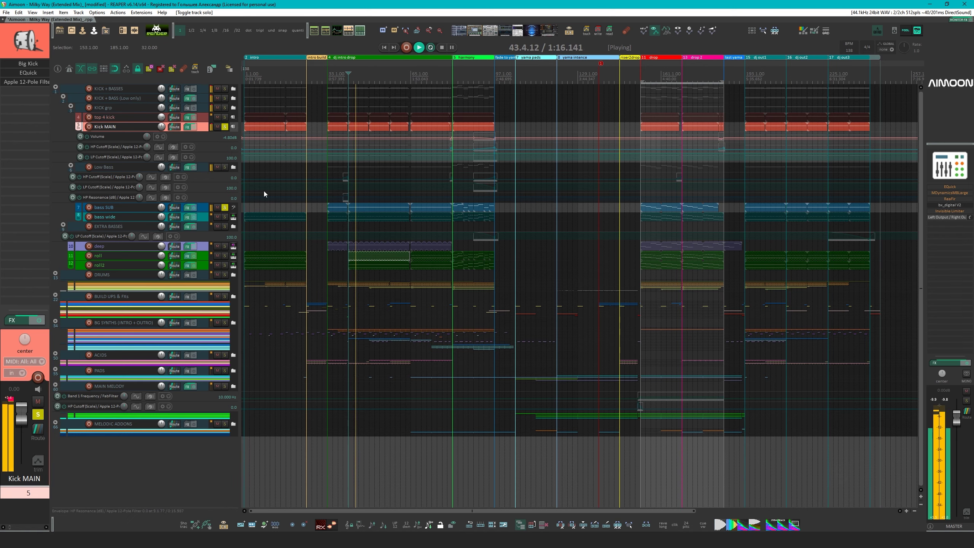
Unsolo Kick MAIN to hear bass SUB alone, unsolo bass SUB for the full mix, and stop playback
left_click(225, 128)
left_click(129, 207)
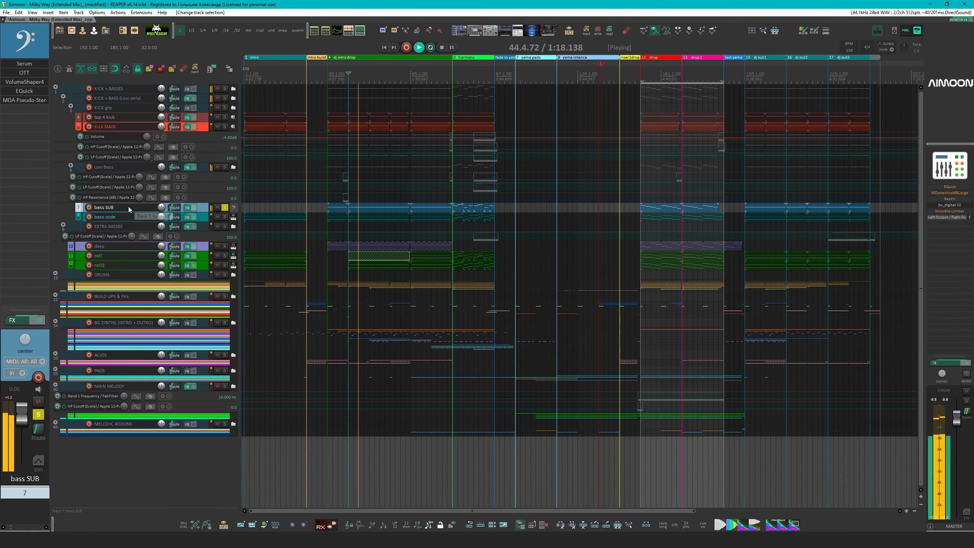
left_click(225, 208)
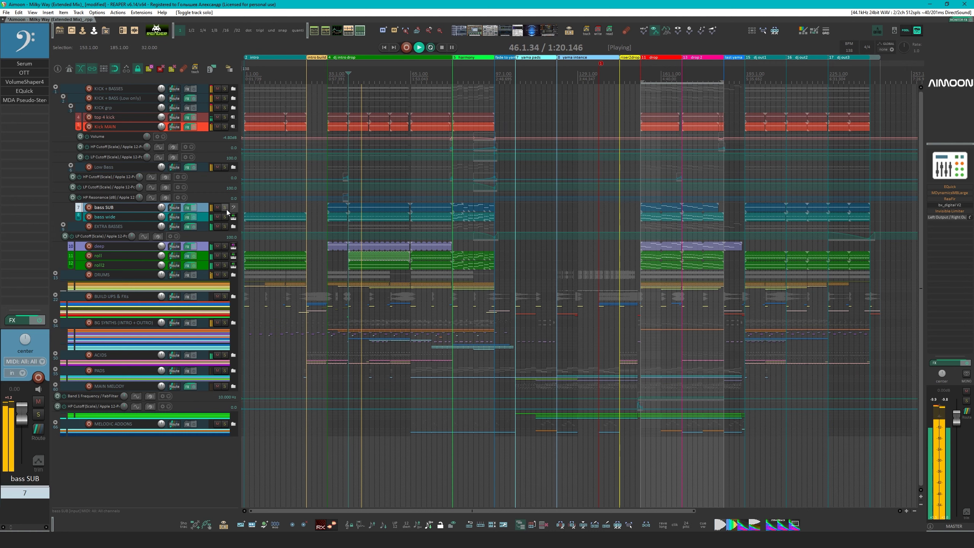
key("space")
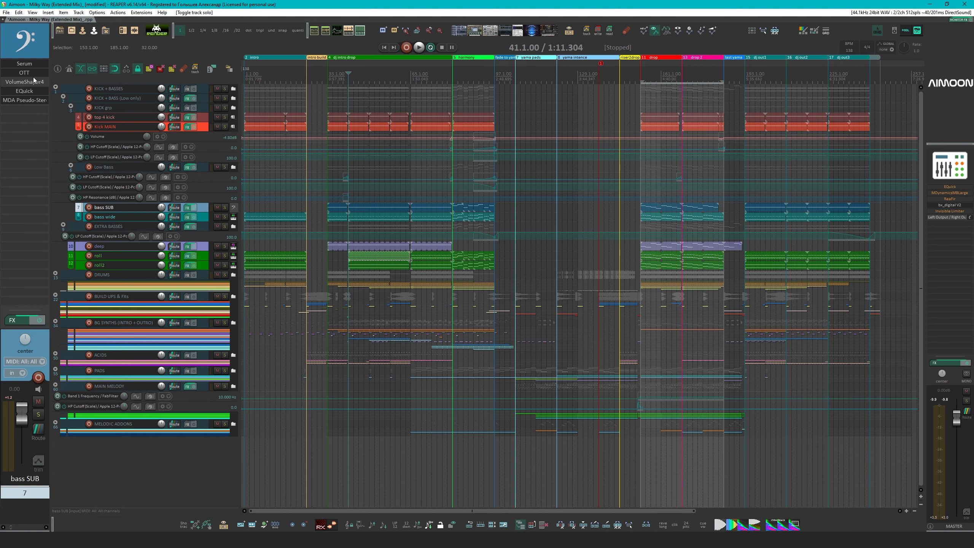
Open the Serum synth of bass SUB and play the track soloed from bar 41
double_click(24, 66)
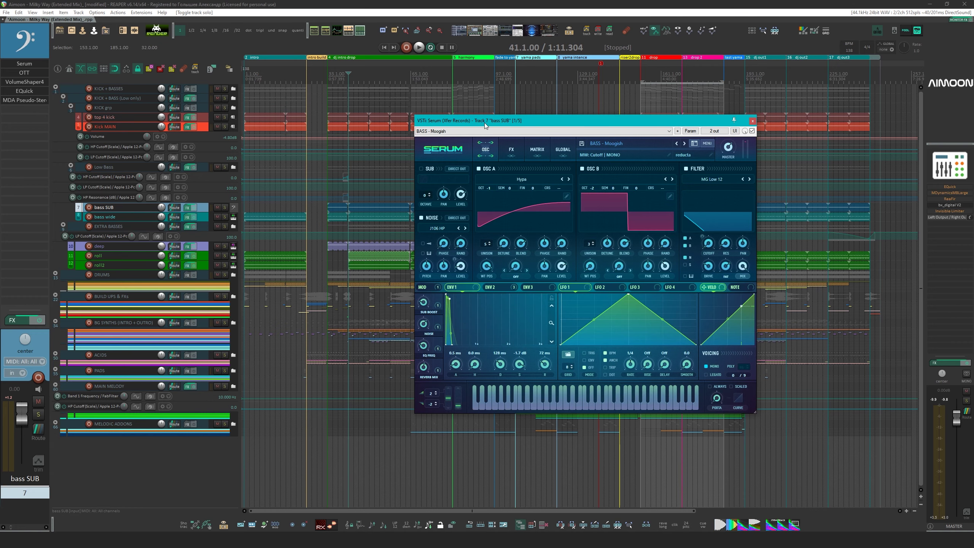
left_click_drag(484, 122, 332, 110)
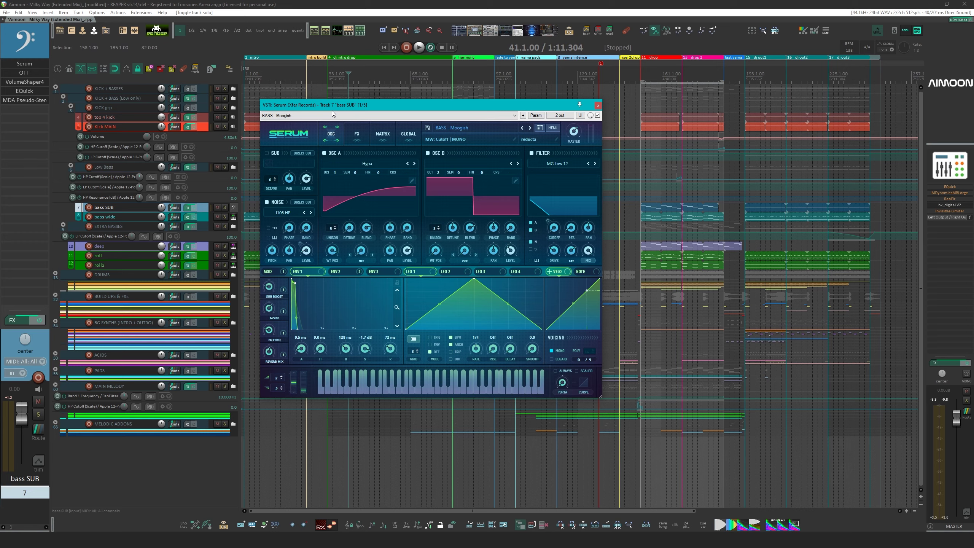
left_click_drag(333, 111, 345, 116)
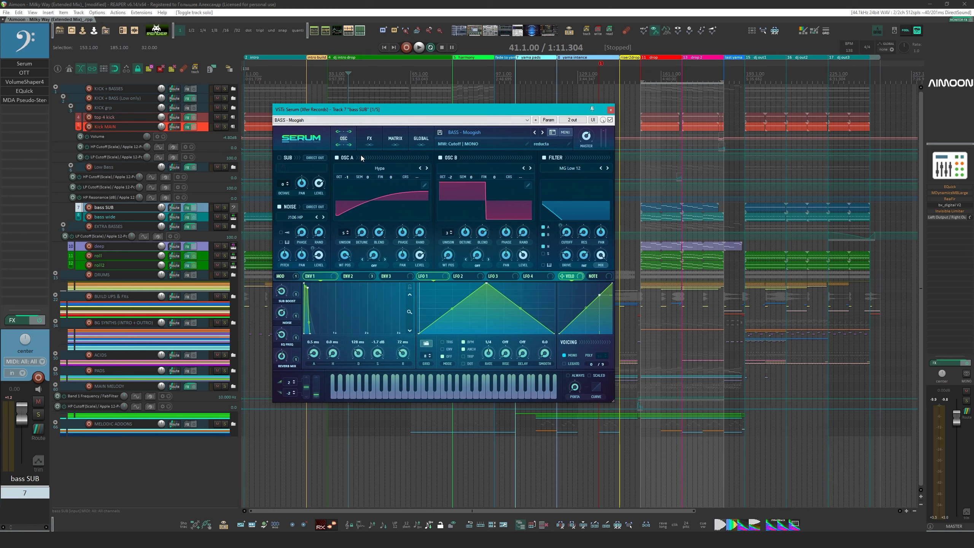
key("alt+s")
key("space")
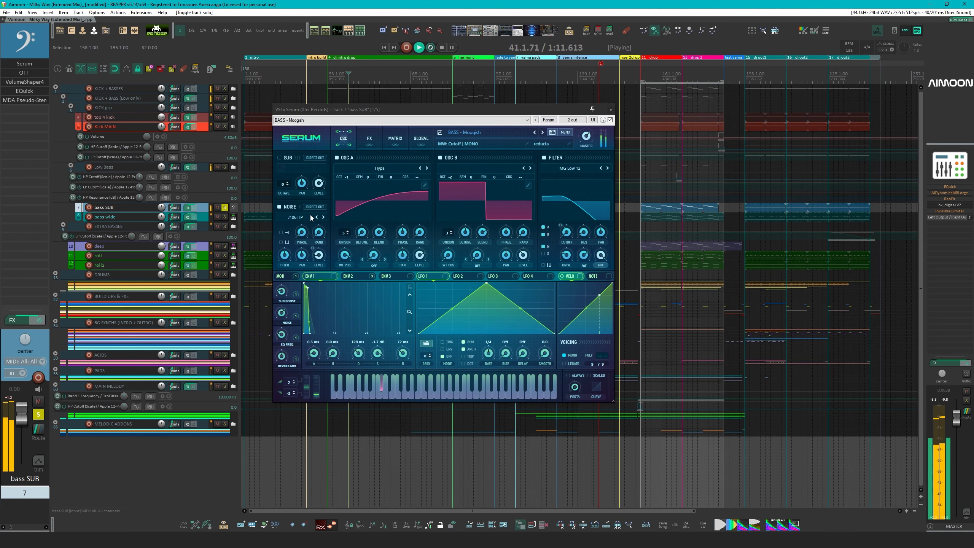
Play the soloed bass SUB from the start of the drop at bar 153, keeping Serum clear of the arrangement
left_click(646, 187)
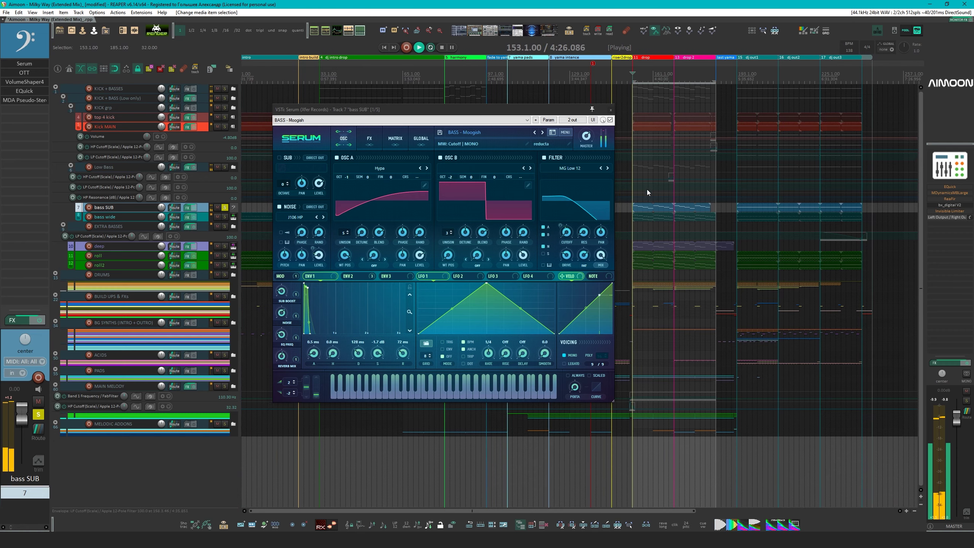
left_click_drag(540, 112, 407, 119)
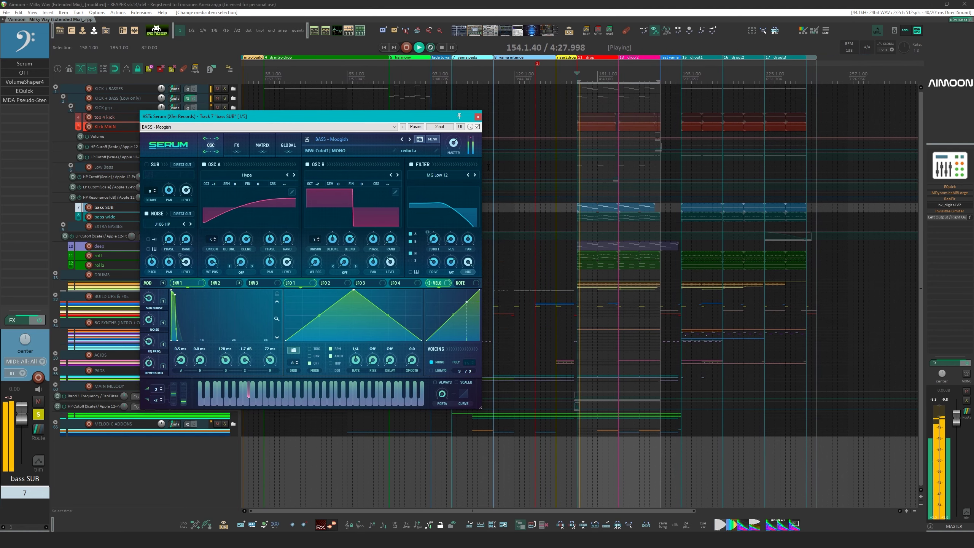
scroll(599, 207, "up", 2)
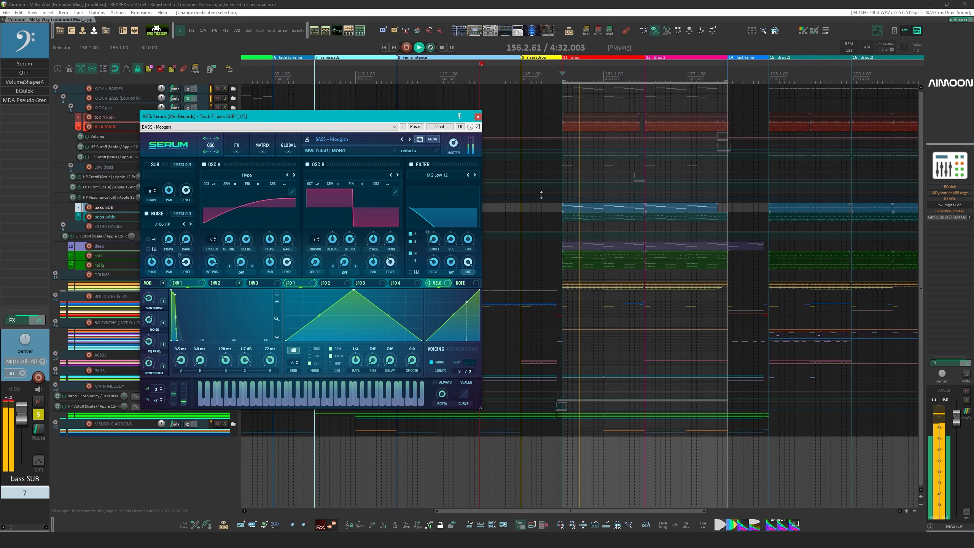
Add Kick MAIN and bass wide to the soloed bass SUB during the drop, listen, and stop playback
left_click_drag(313, 119, 314, 173)
left_click(225, 127)
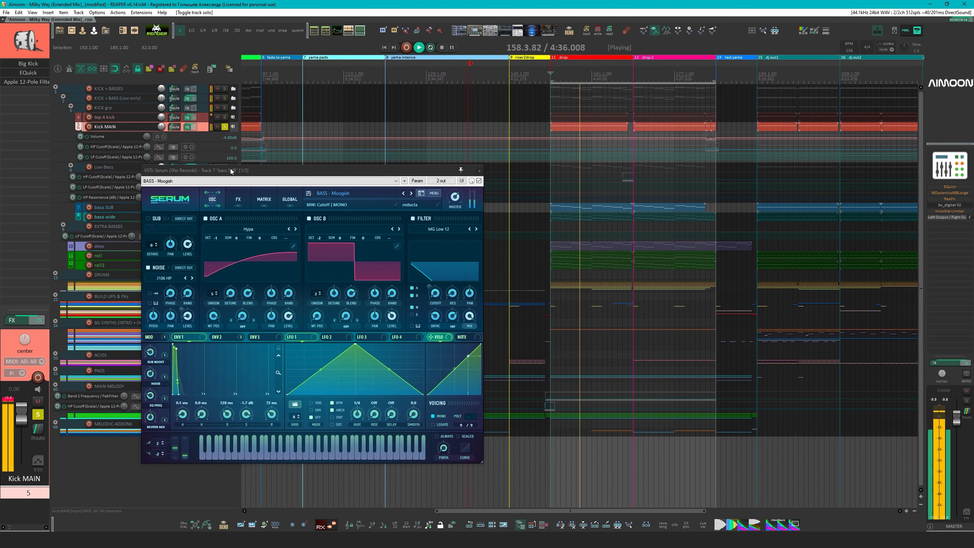
left_click_drag(236, 168, 441, 138)
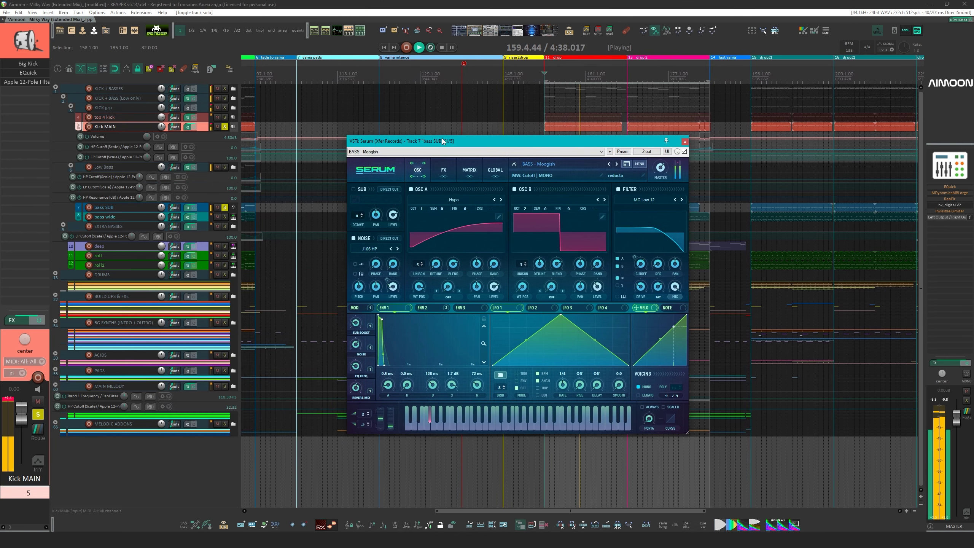
left_click(225, 218)
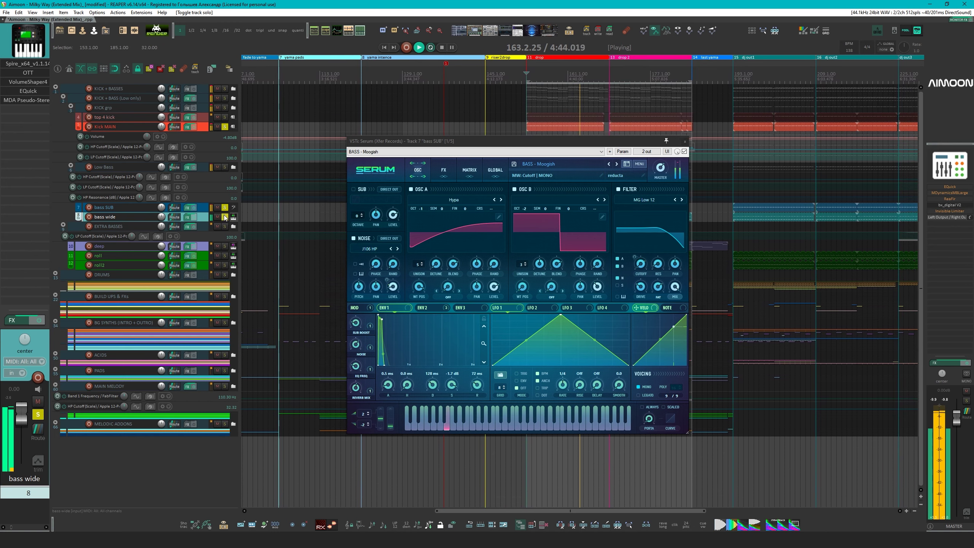
key("space")
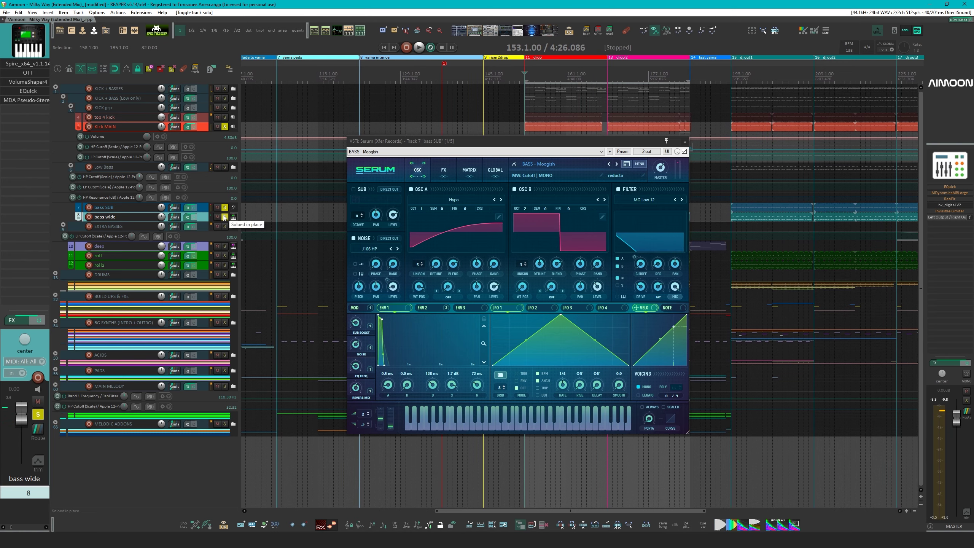
Clear all solos, close Serum and solo the KICK + BASSES folder
key("ctrl+alt+F9")
left_click(684, 141)
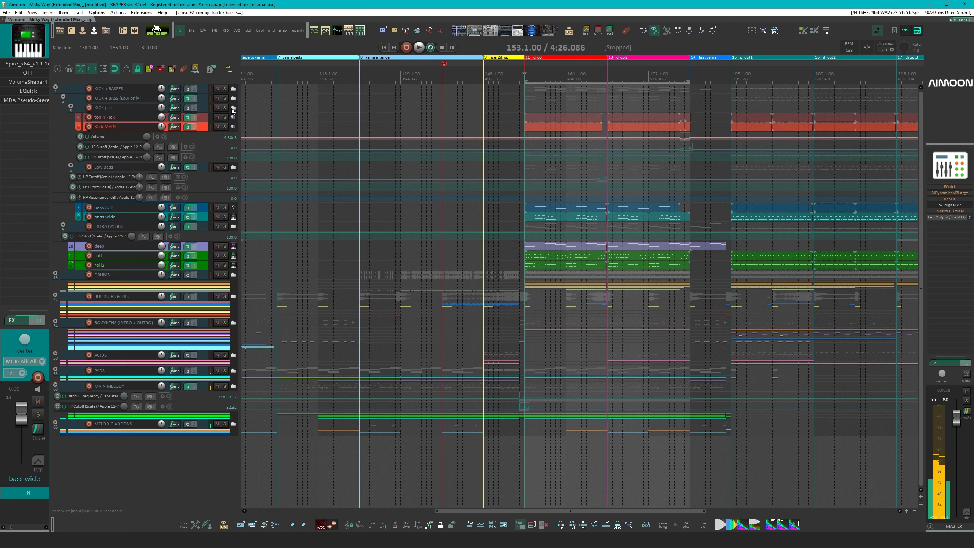
left_click(225, 88)
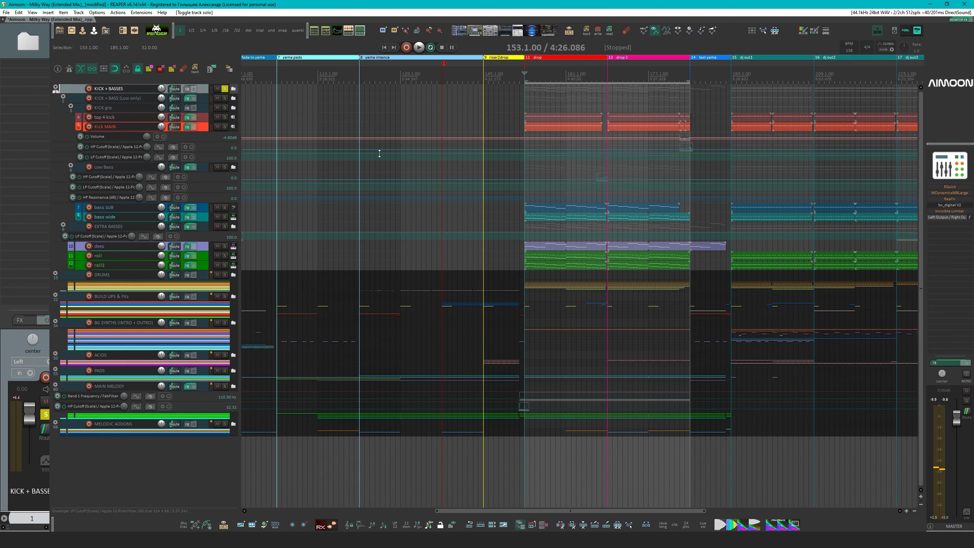
Arm bass SUB for recording and open its MIDI item starting at bar 41 to examine the notes
scroll(379, 153, "down", 3)
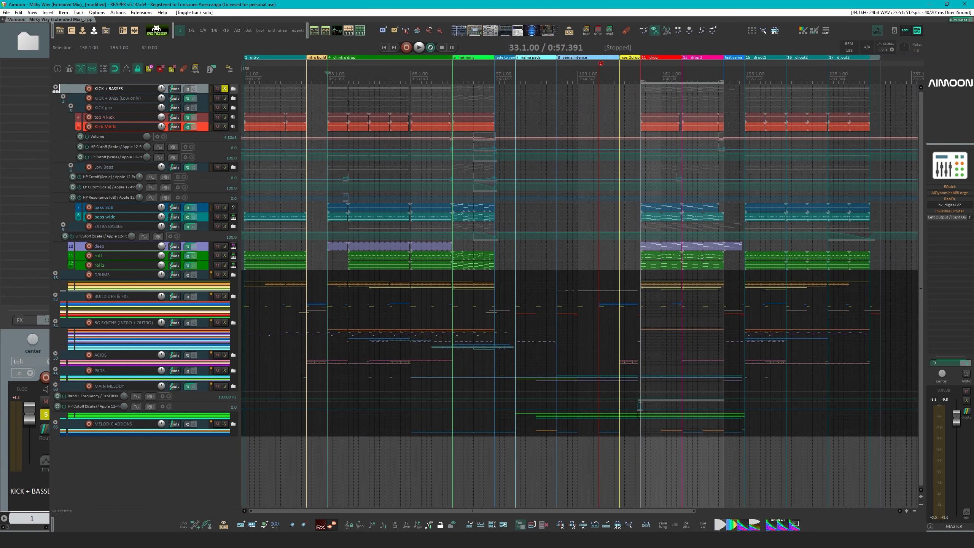
scroll(453, 177, "up", 3)
left_click_drag(652, 233, 468, 260)
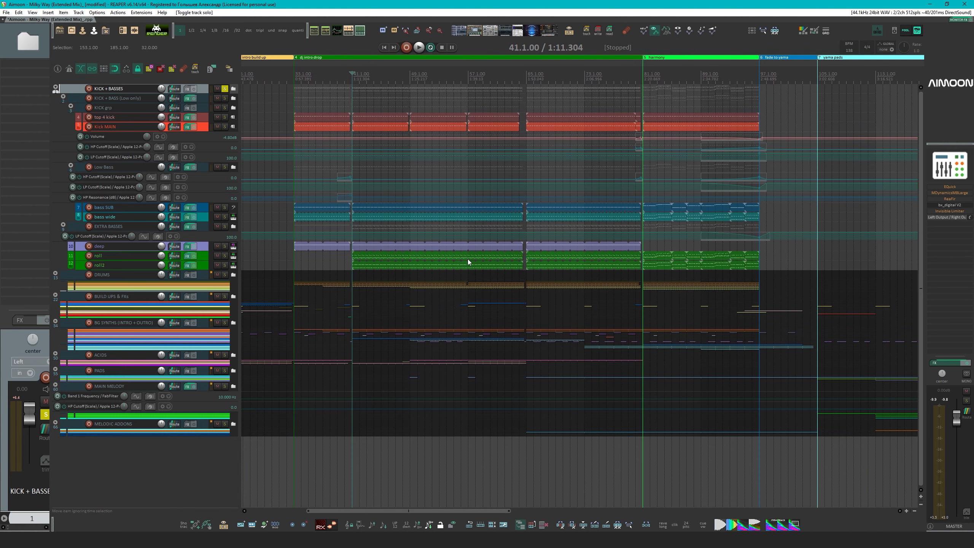
left_click(115, 208)
left_click(38, 377)
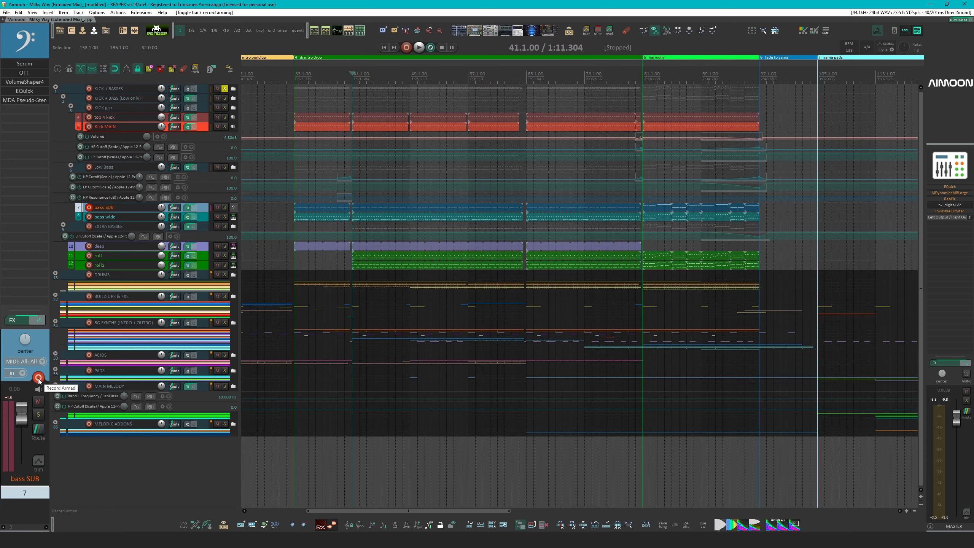
double_click(353, 209)
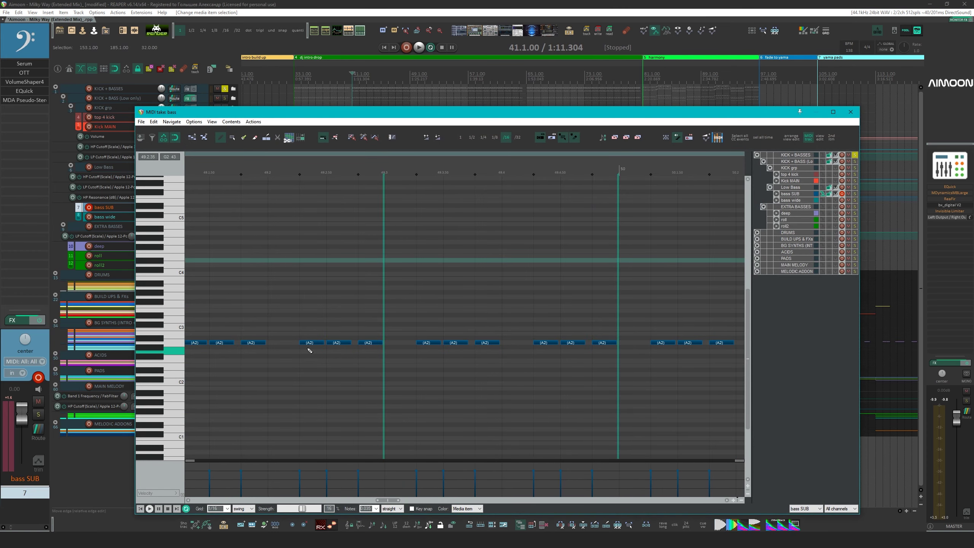
scroll(364, 368, "left", 3)
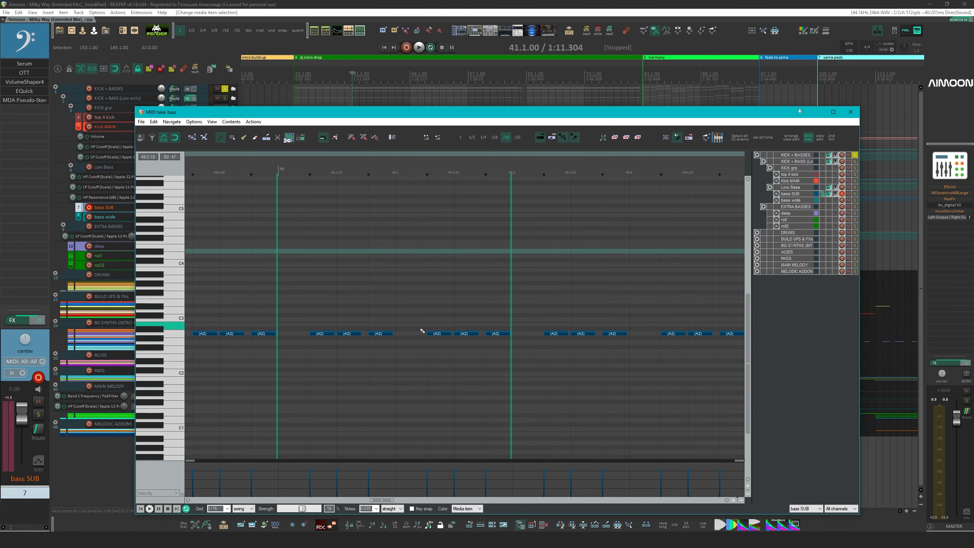
Solo Kick MAIN and play it briefly from bar 41 with the bass MIDI notes in view
left_click_drag(273, 112, 270, 175)
left_click(225, 127)
key("space")
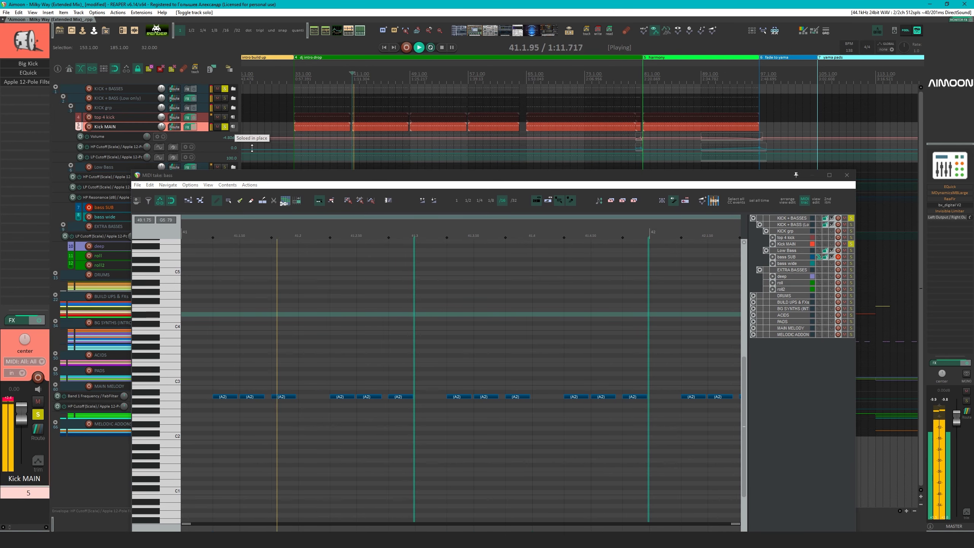
key("space")
Add bass SUB to the solo, play it with Kick MAIN while following its MIDI notes, stop, and close the MIDI editor
left_click_drag(244, 173, 398, 240)
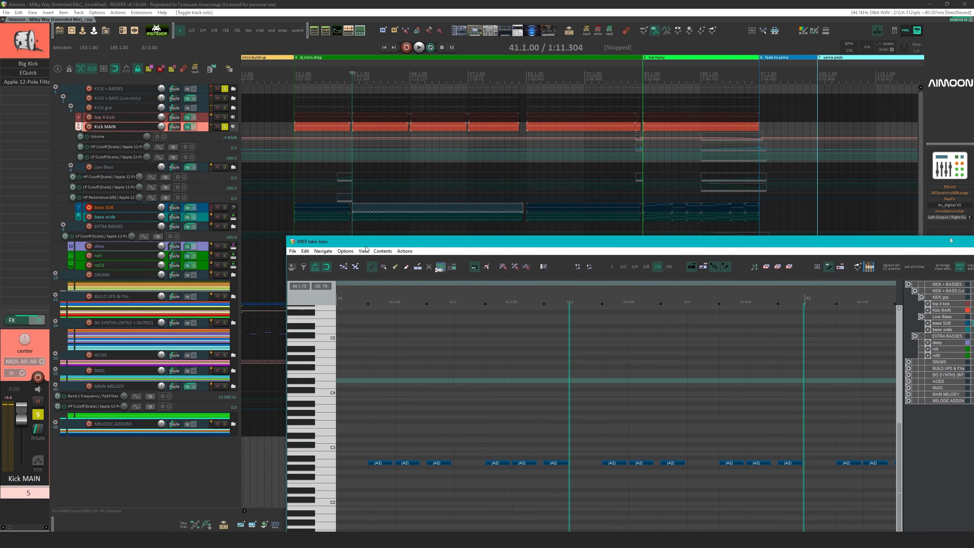
left_click(225, 207)
key("space")
left_click_drag(293, 241, 249, 229)
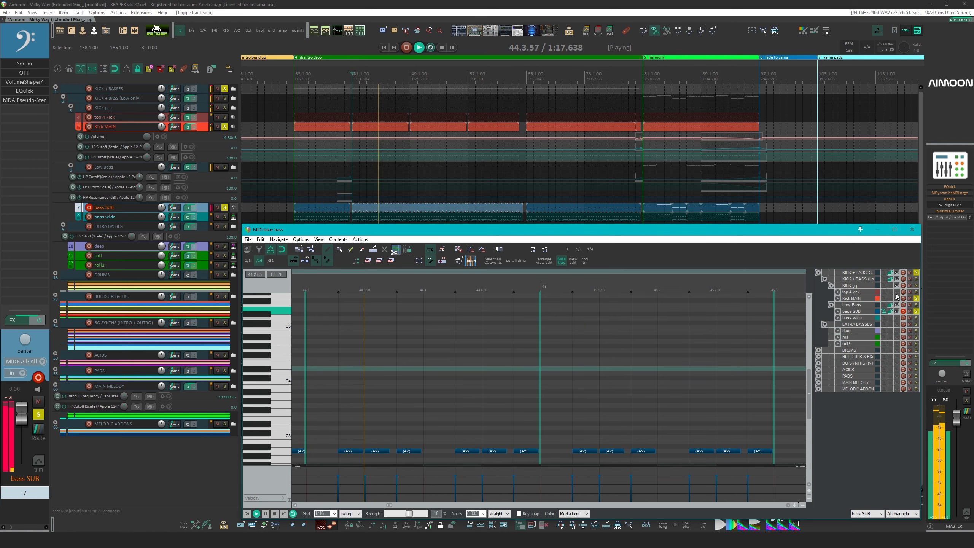
left_click_drag(548, 229, 468, 109)
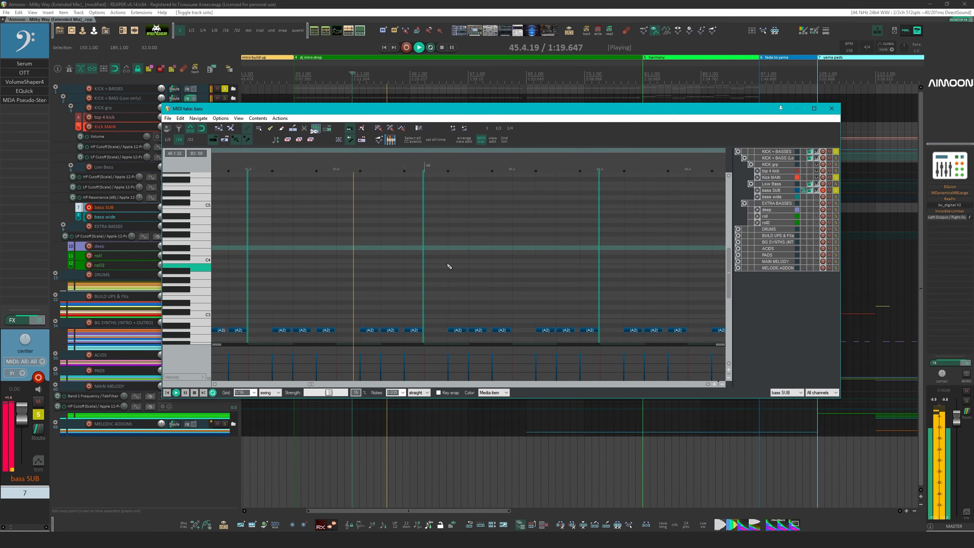
key("space")
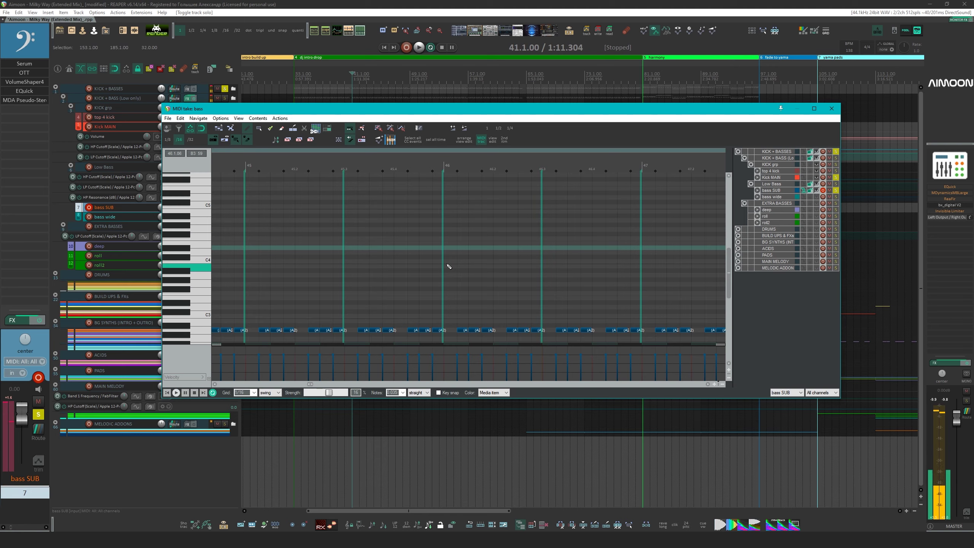
left_click(831, 109)
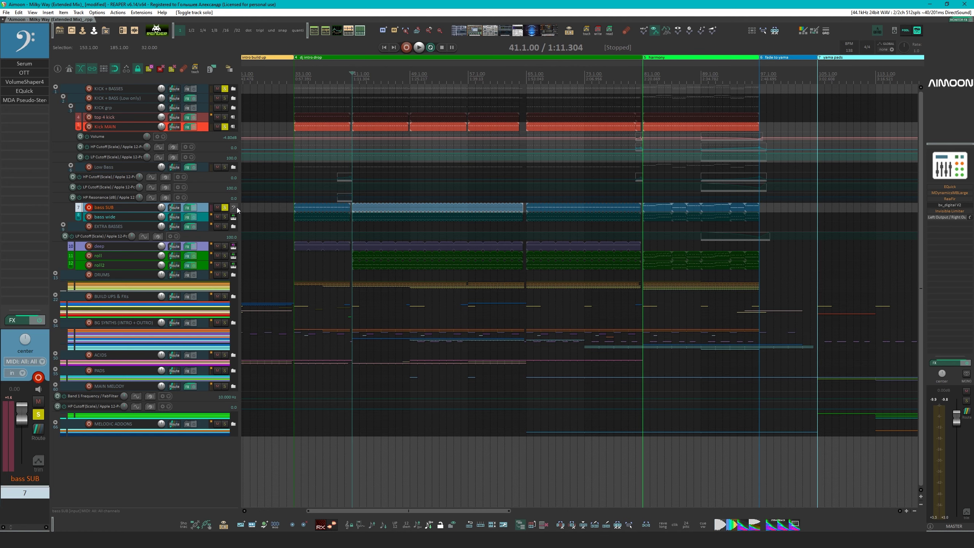
Float the s(M)exoscope oscilloscope from the monitoring effects, close the FX Monitoring window and place the scope below the tracks
key("ctrl+alt+f")
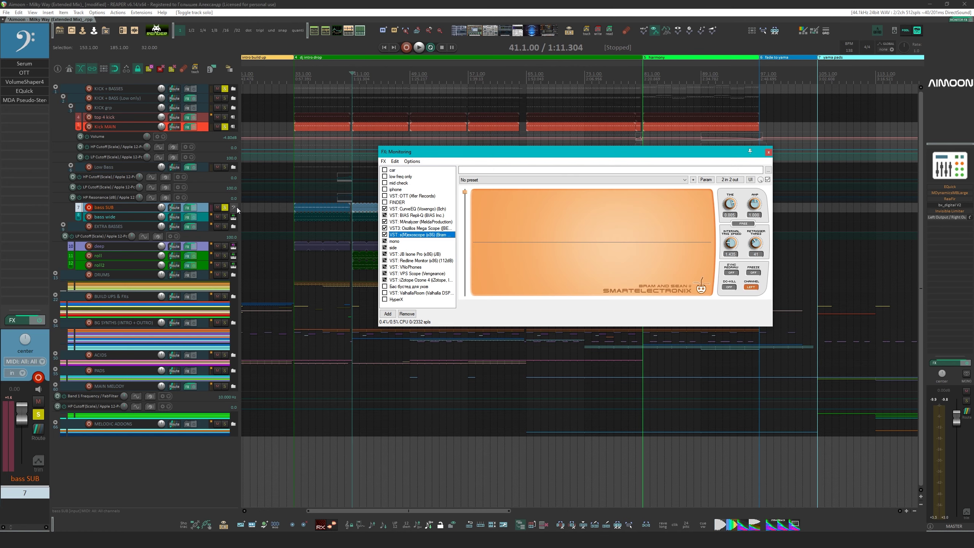
double_click(410, 235)
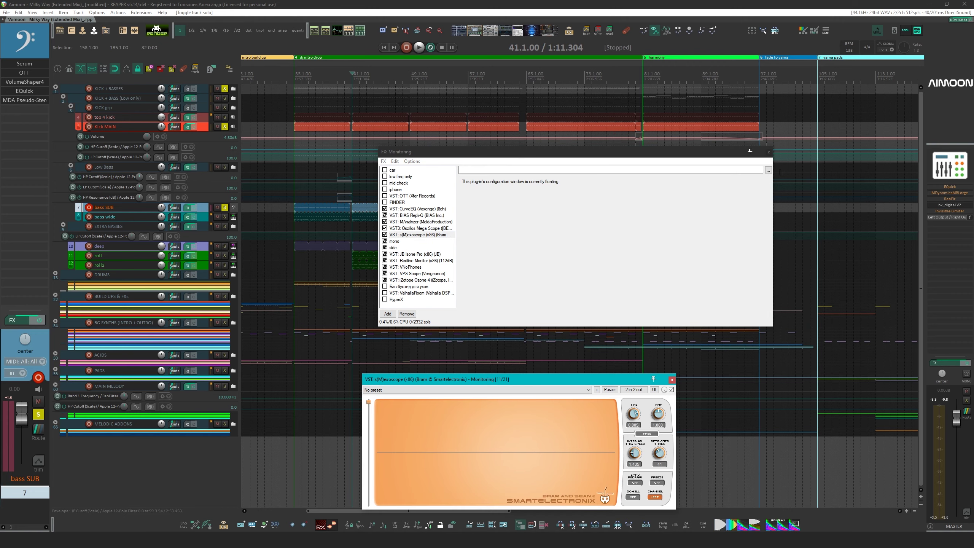
left_click(769, 152)
left_click_drag(495, 383, 378, 377)
Play bass SUB on the oscilloscope with and without Kick MAIN, stop, clear all solos and set the tracks to automatic record-arm
key("space")
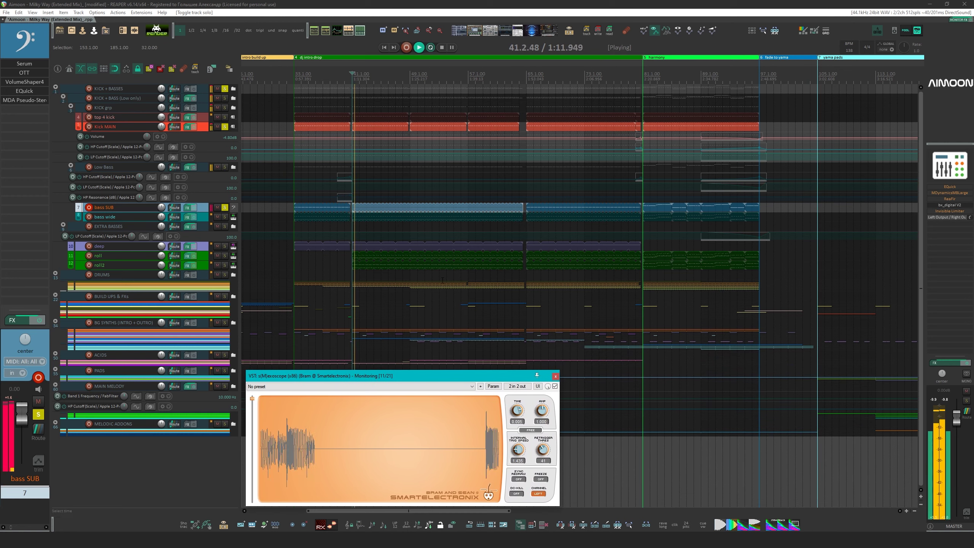
left_click(223, 128)
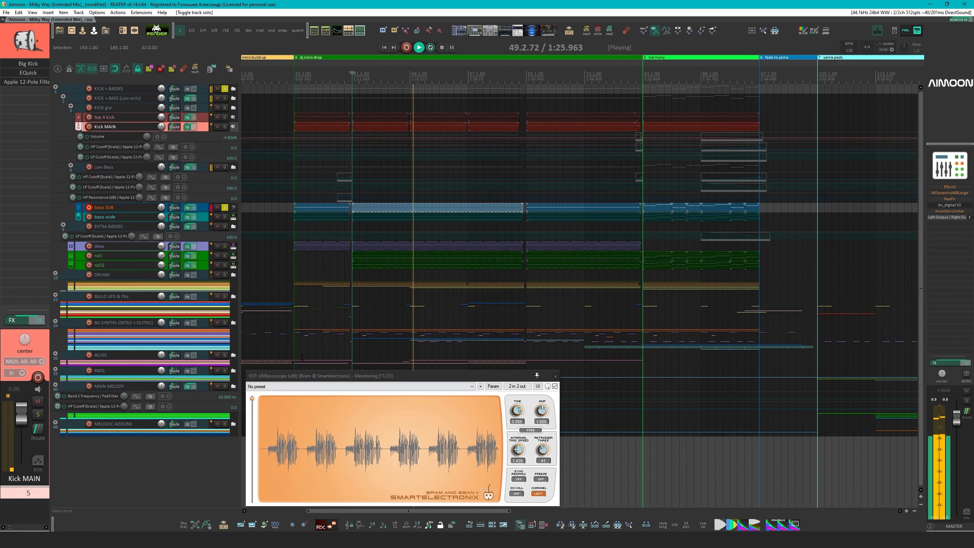
key("space")
key("ctrl+z")
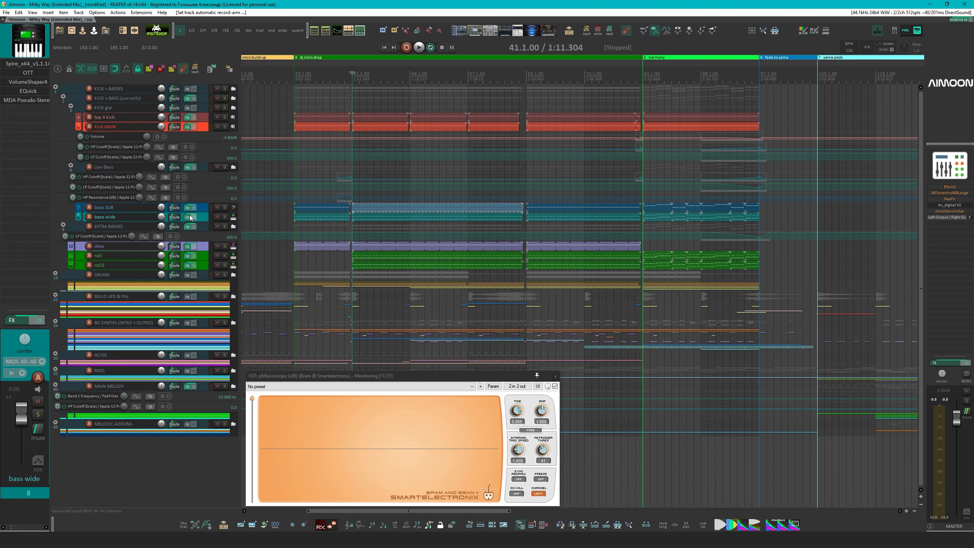
Open bass SUB's effects chain on Serum above the oscilloscope and bypass OTT, VolumeShaper4, EQuick and MDA Pseudo-Stereo
left_click(125, 208)
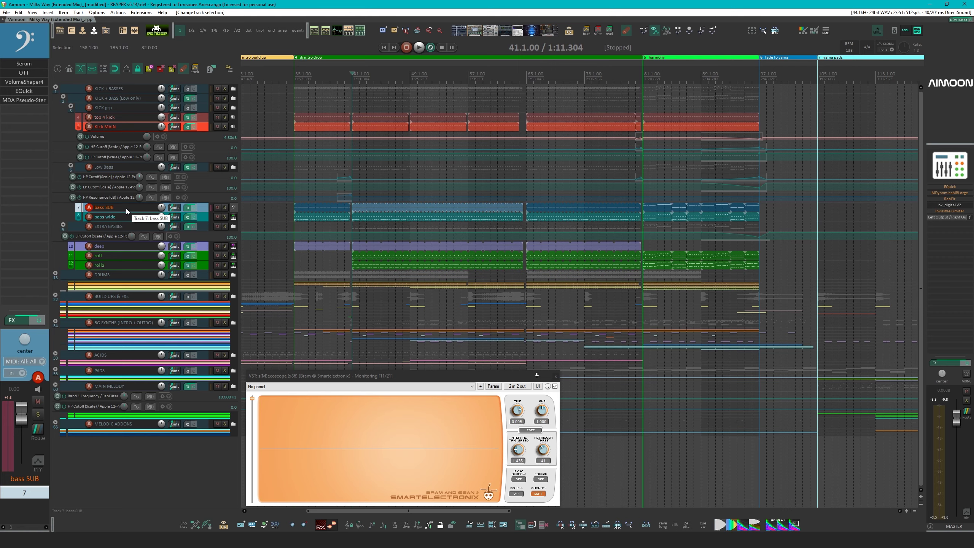
left_click(35, 62)
key("Escape")
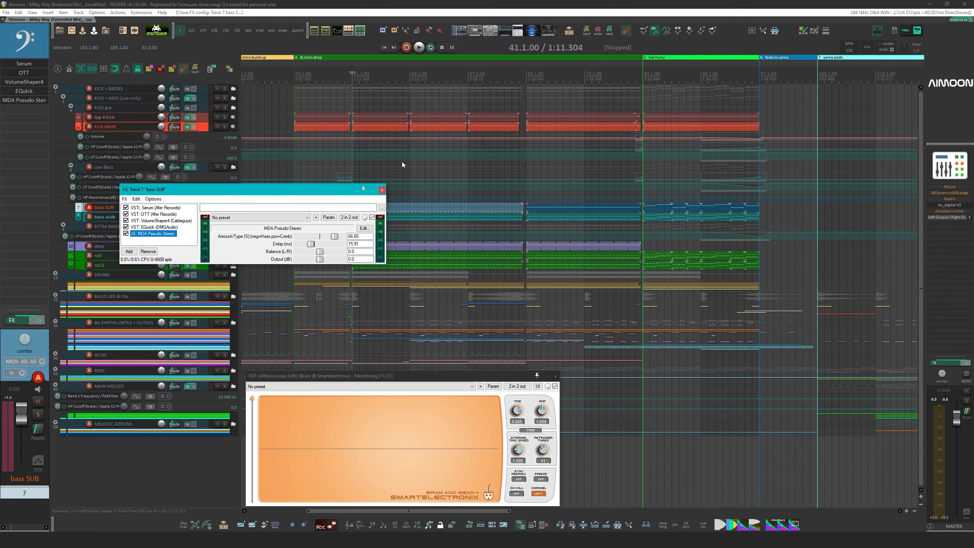
left_click_drag(311, 188, 535, 139)
left_click(407, 158)
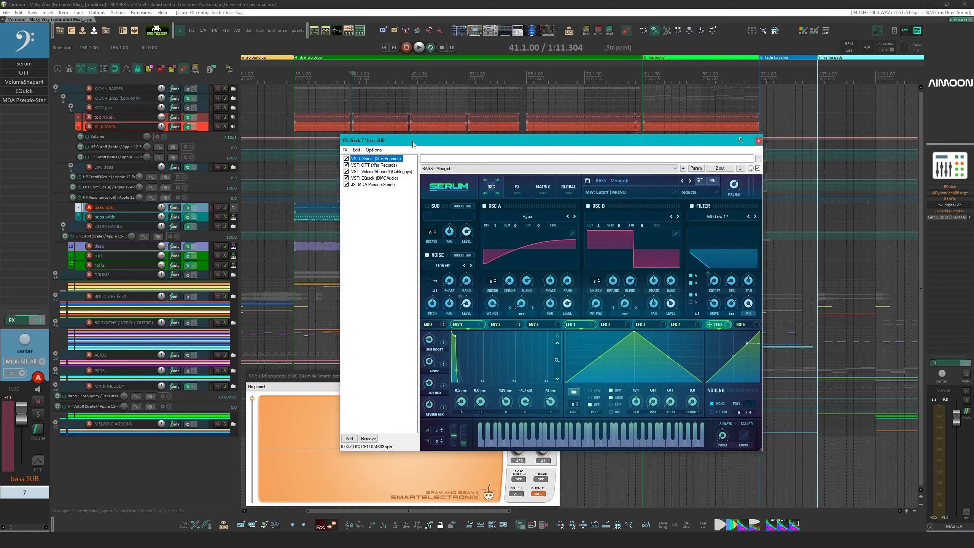
left_click_drag(412, 143, 345, 104)
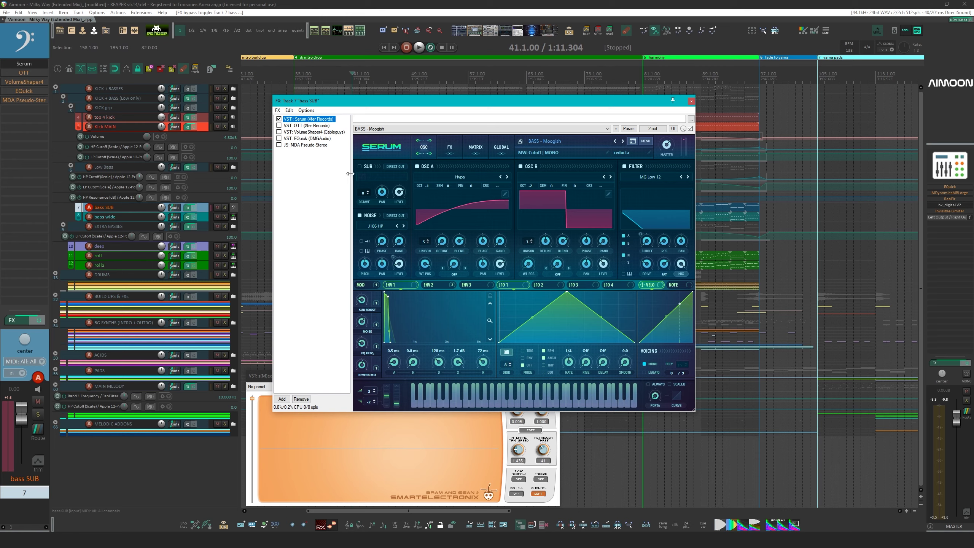
left_click_drag(335, 104, 325, 87)
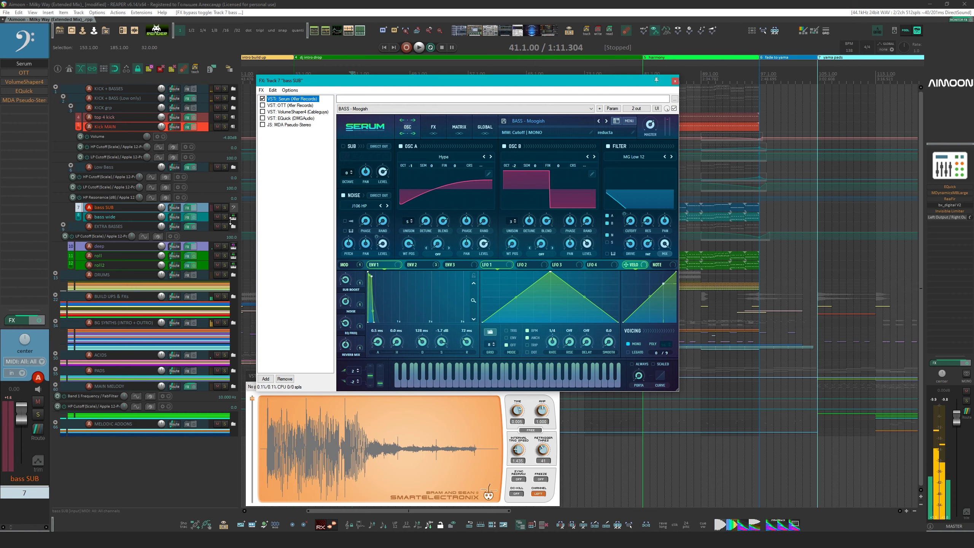
Solo and play bass SUB on the oscilloscope, enable OTT in its chain and show the OTT settings
left_click(225, 207)
key("space")
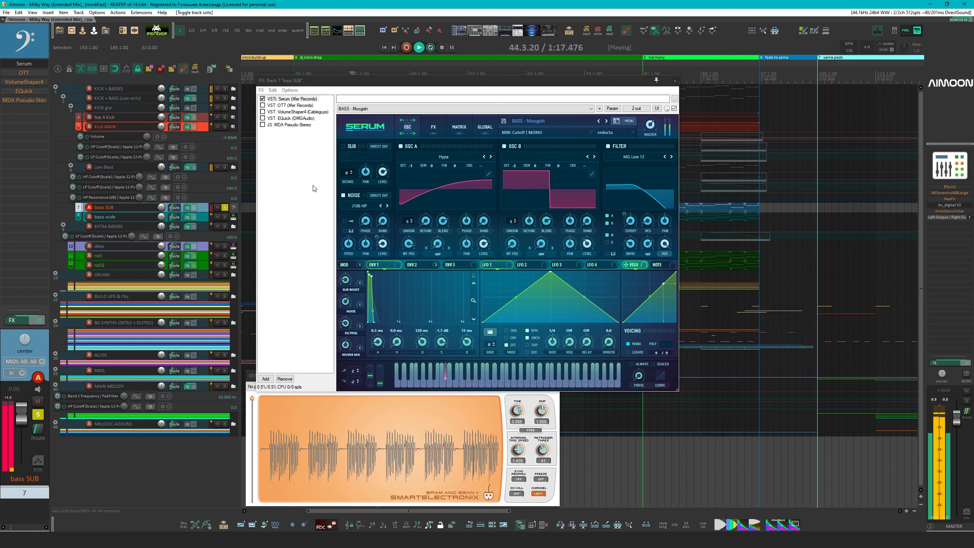
left_click(262, 105)
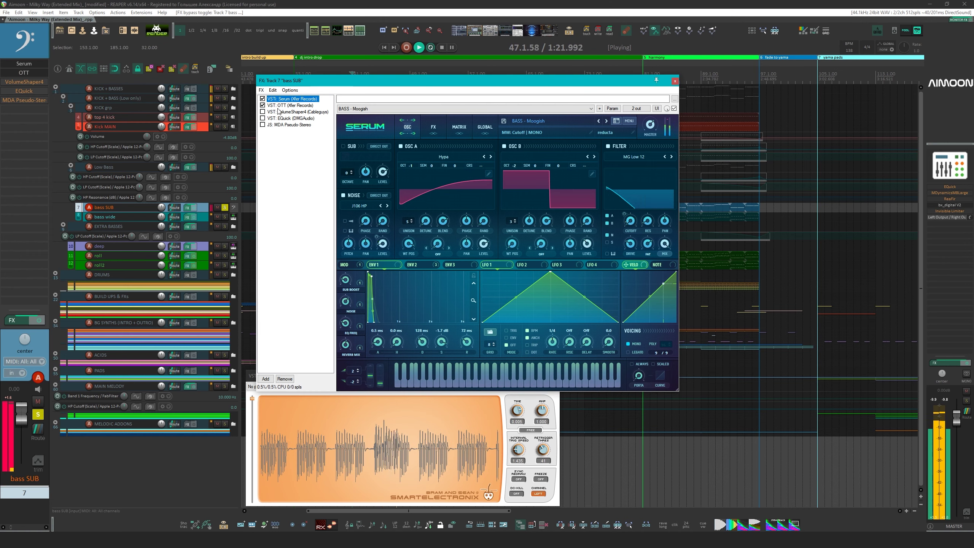
left_click(285, 105)
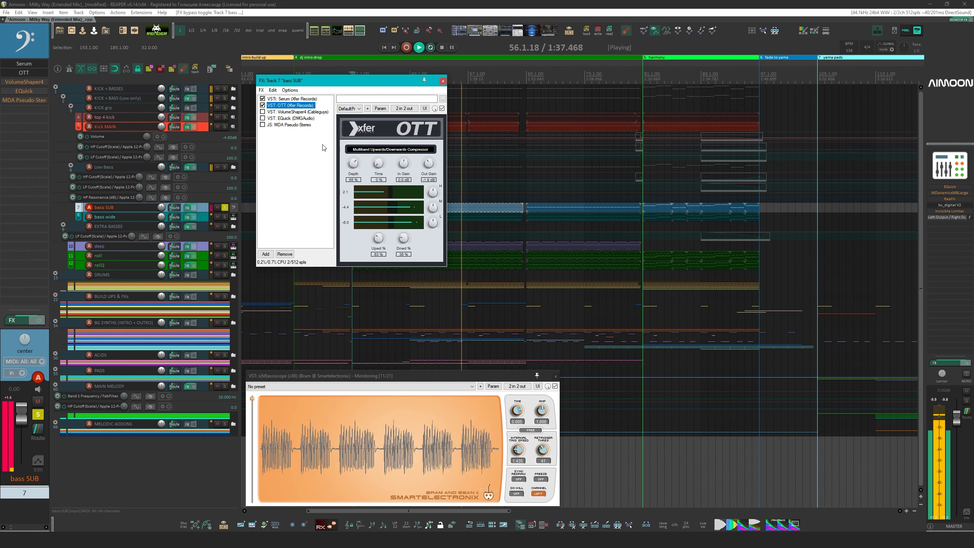
Enable VolumeShaper4 on bass SUB and compare its Low Band and Mid Band volume curves during playback
left_click(281, 112)
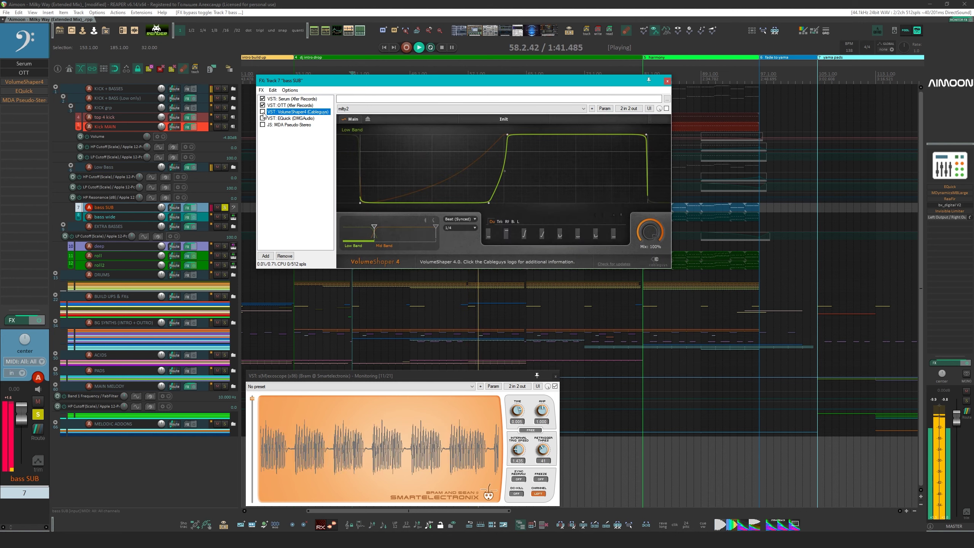
left_click(262, 112)
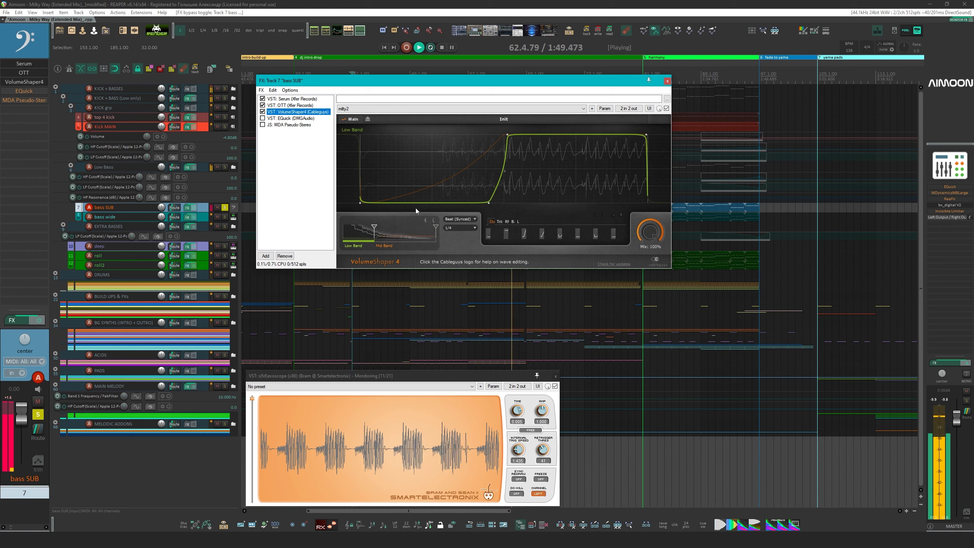
left_click(390, 236)
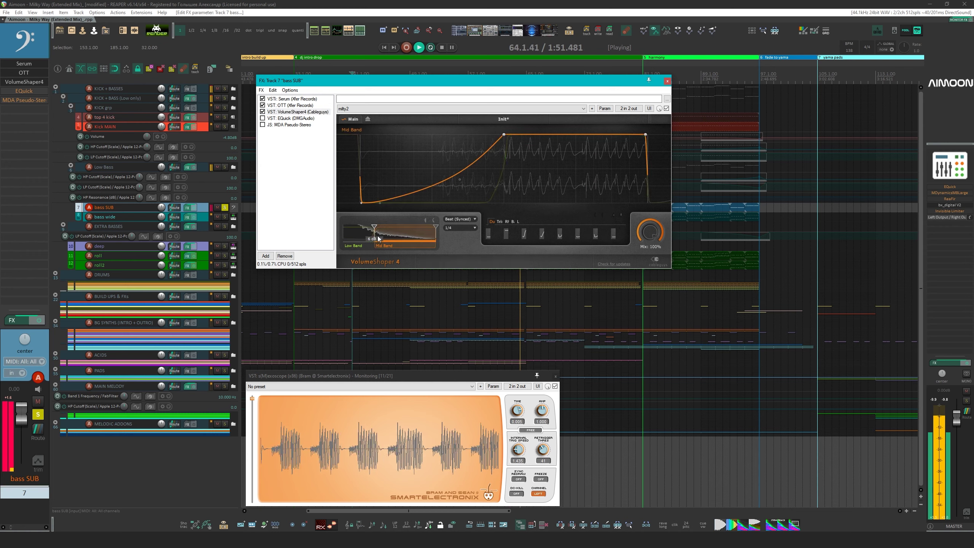
left_click(353, 234)
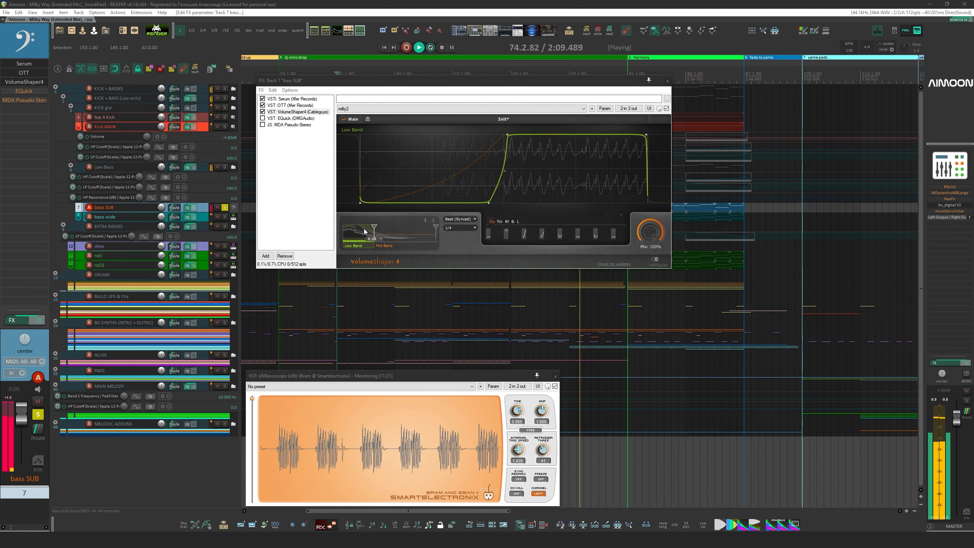
left_click(404, 236)
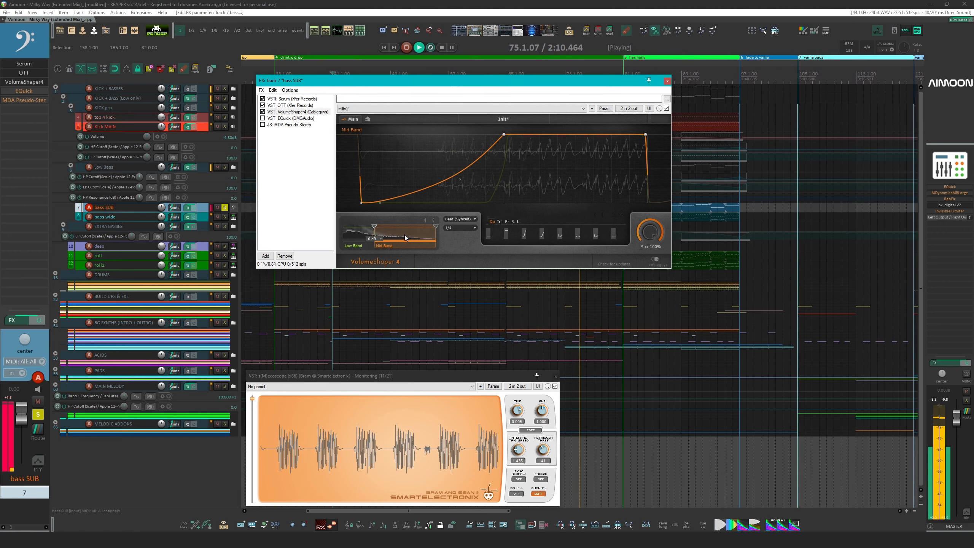
left_click(367, 233)
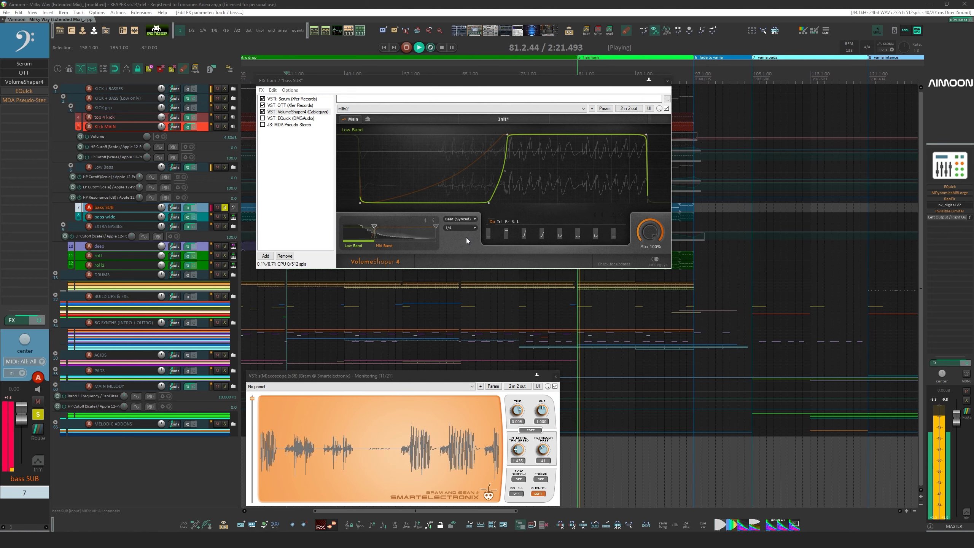
Solo Kick MAIN with bass SUB and compare the playback with VolumeShaper4 bypassed and enabled, restarting from bar 41
left_click_drag(294, 83, 335, 196)
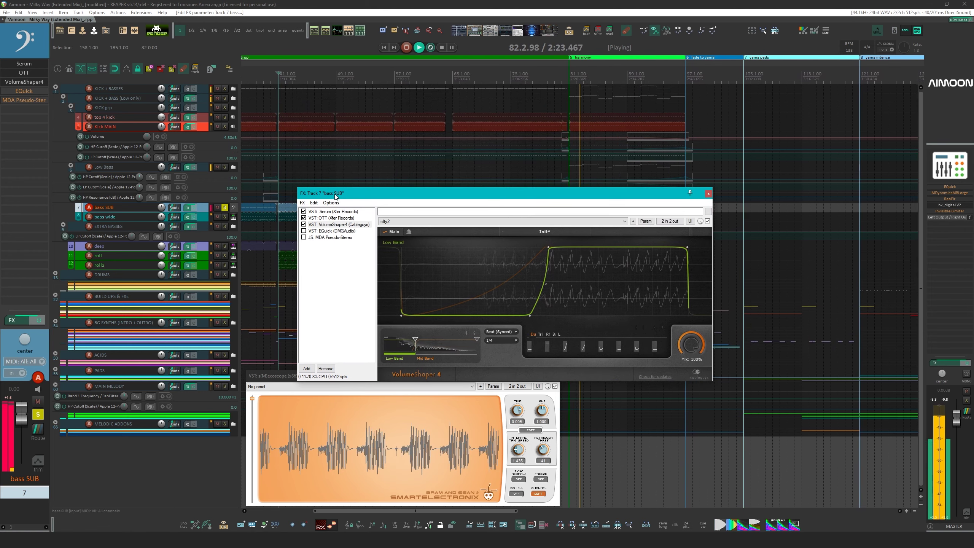
left_click(225, 127)
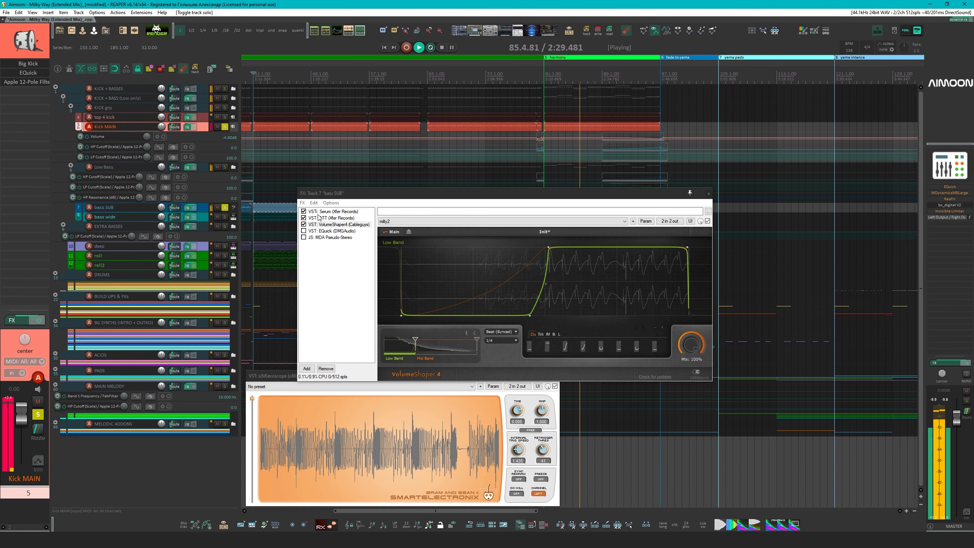
left_click(303, 224)
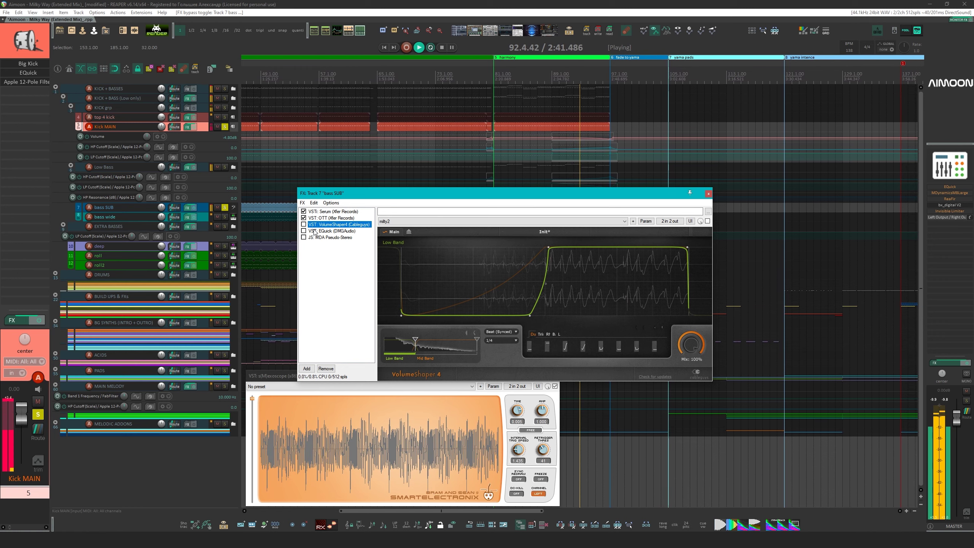
scroll(267, 146, "down", 3)
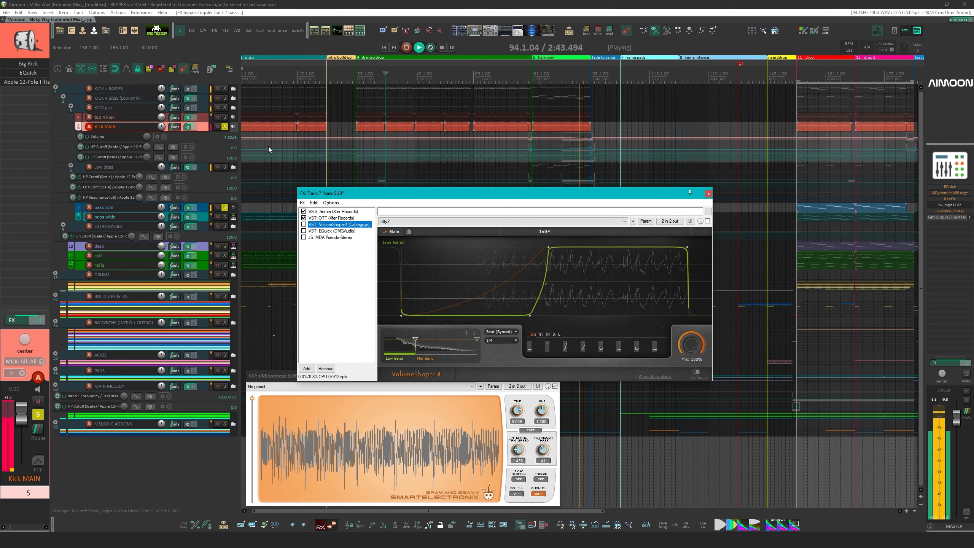
left_click(381, 141)
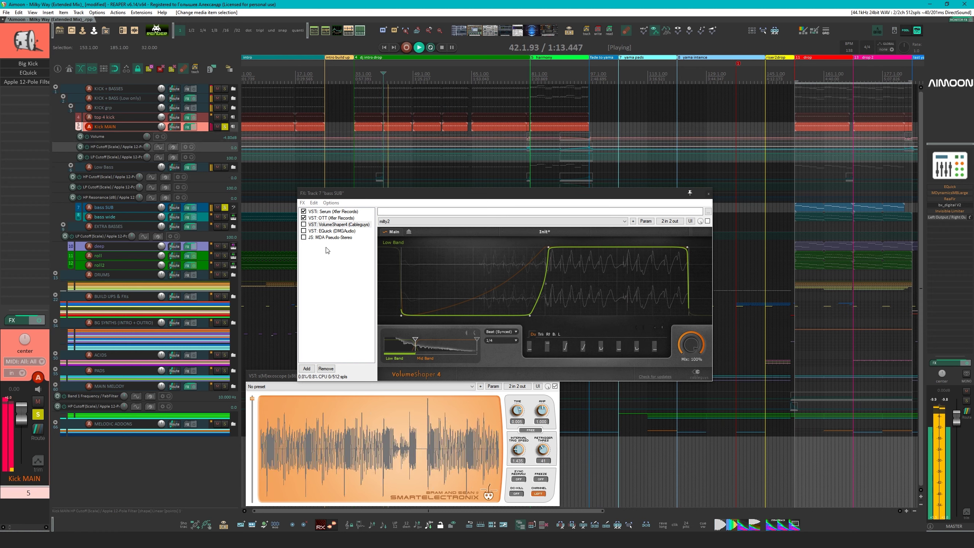
left_click(303, 225)
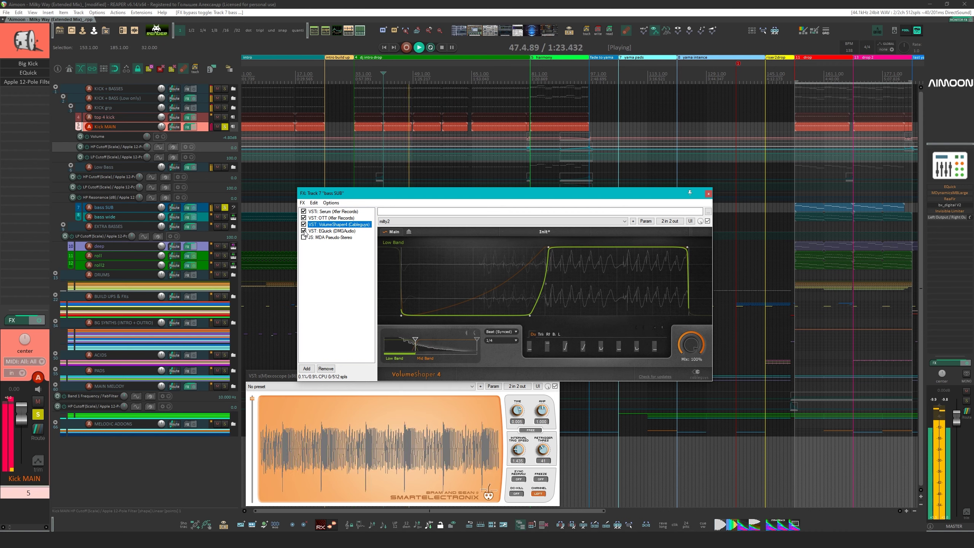
Enable EQuick on bass SUB and compare it against bypass, enable and show MDA Pseudo-Stereo, and stop playback
left_click(332, 231)
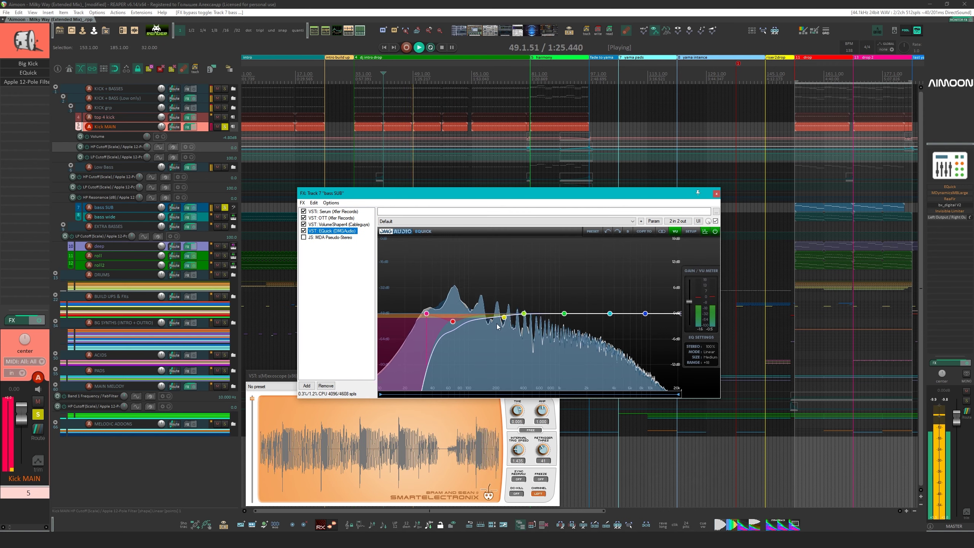
left_click(715, 221)
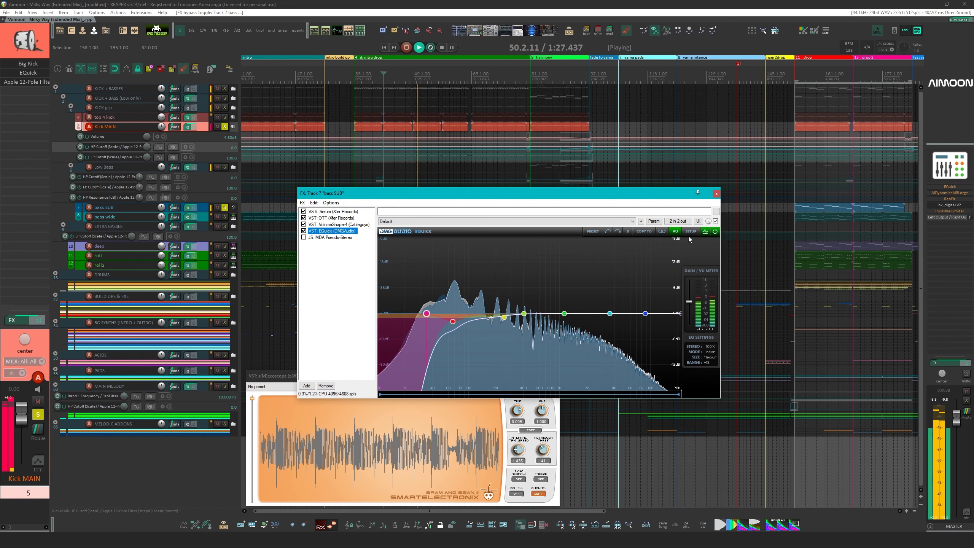
left_click(716, 222)
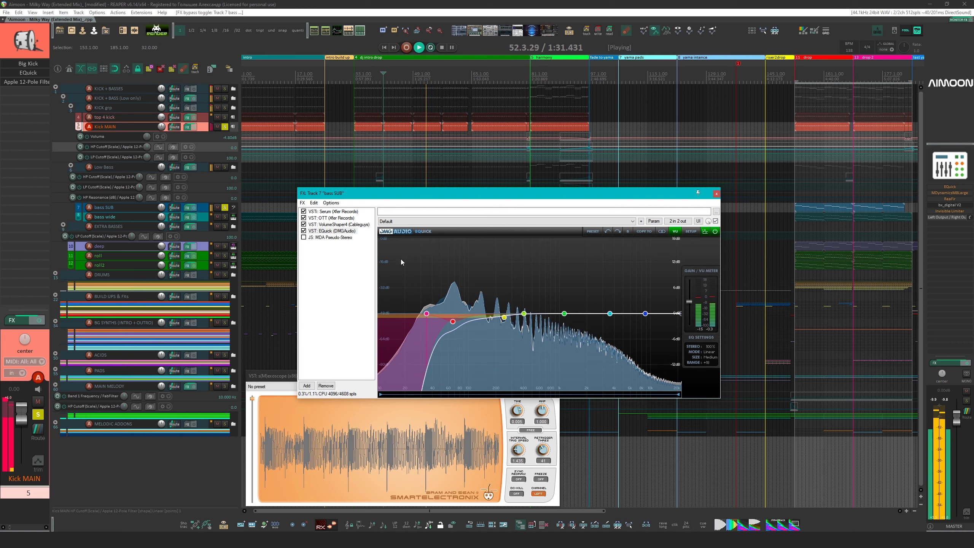
mouse_move(436, 313)
left_click(322, 238)
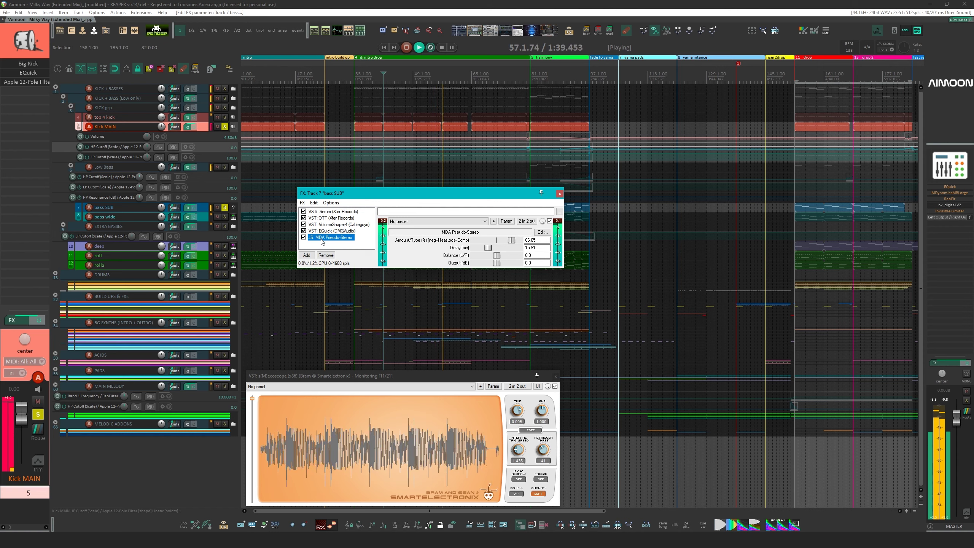
key("space")
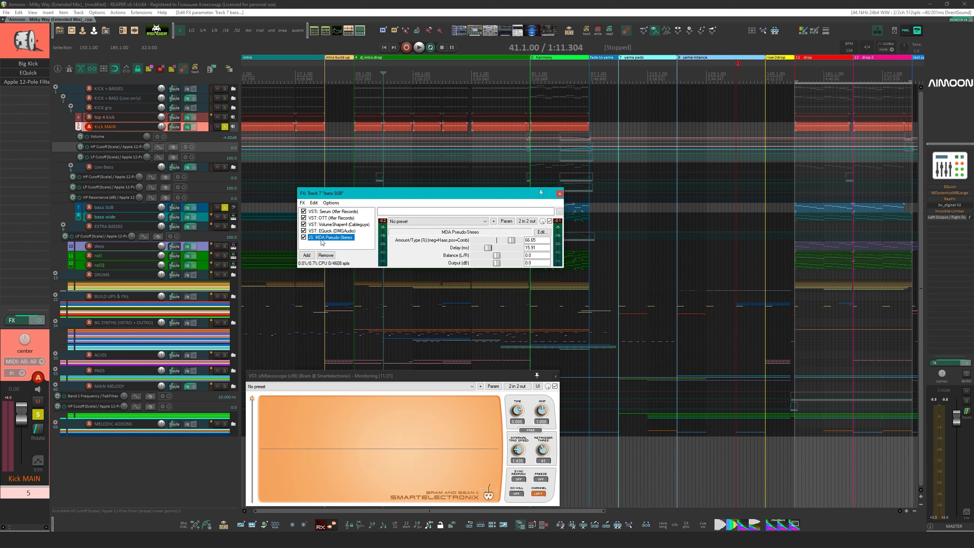
Open the master track's bx_digital V2 beside the bass SUB chain and play from bar 41, comparing it bypassed and active
left_click(946, 205)
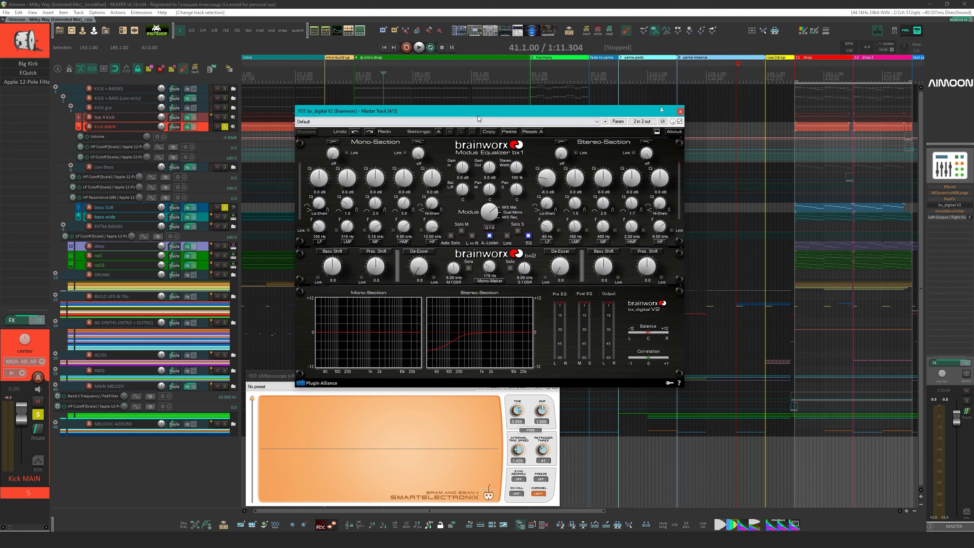
left_click_drag(478, 116, 648, 144)
left_click_drag(359, 195, 271, 168)
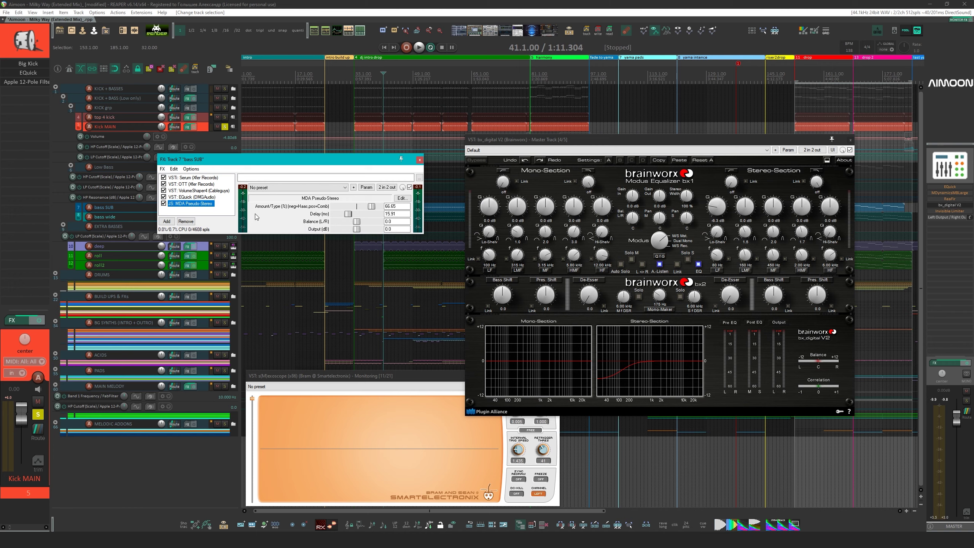
left_click_drag(544, 139, 503, 118)
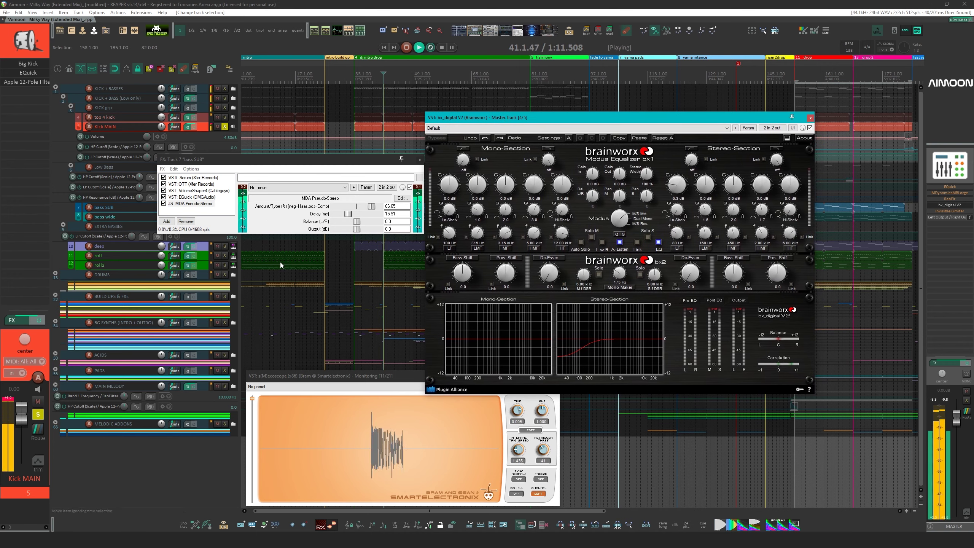
left_click(809, 129)
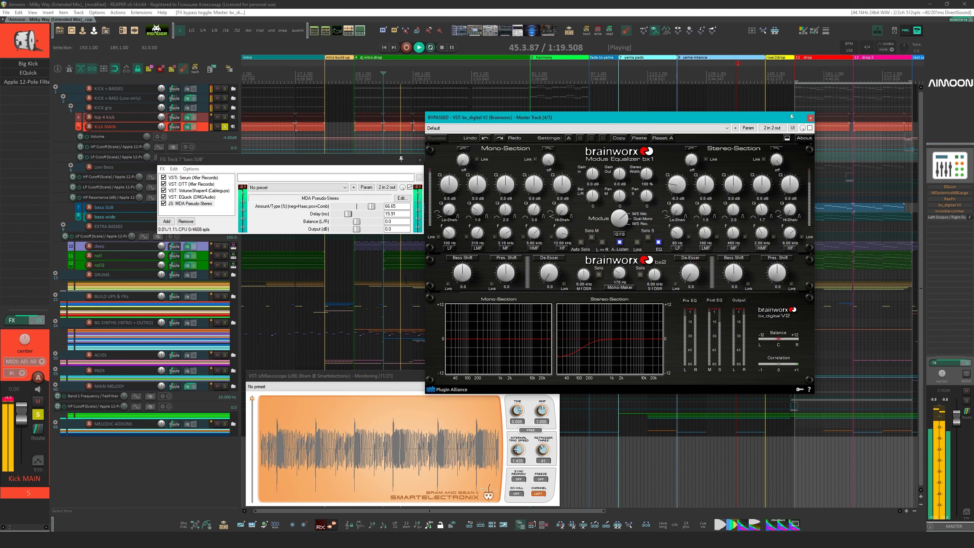
left_click(809, 128)
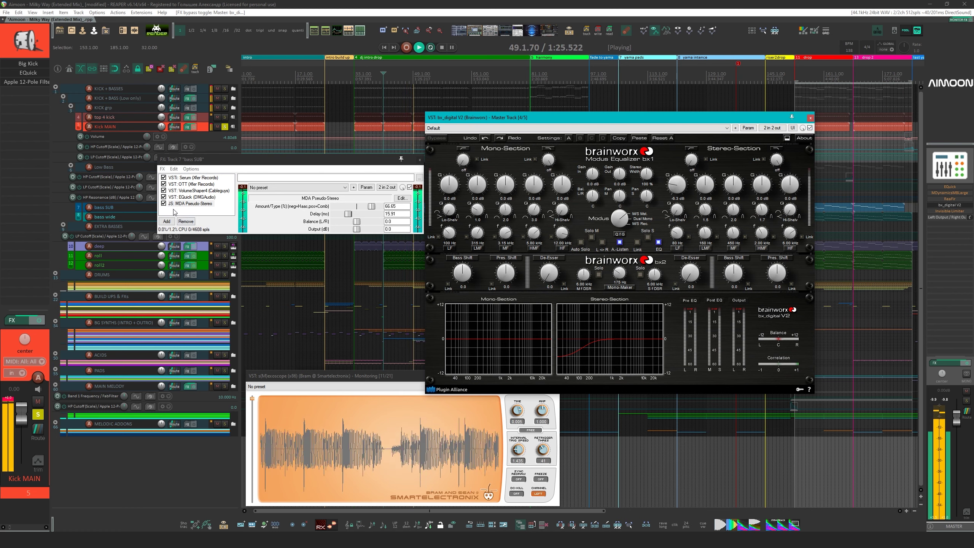
Audition bass SUB with MDA Pseudo-Stereo bypassed, stop playback, re-enable the effect, and close the bx_digital V2 and bass SUB effects windows
left_click(164, 203)
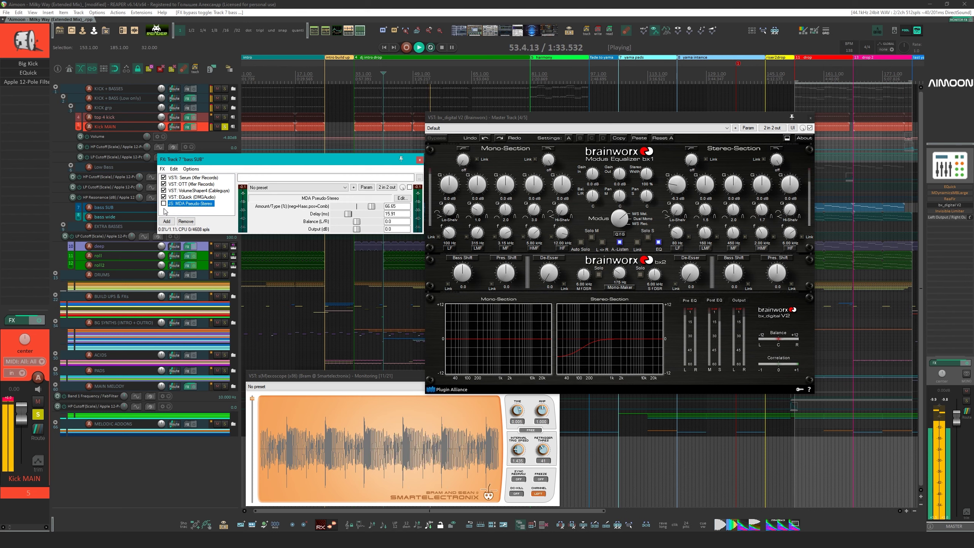
left_click(227, 89)
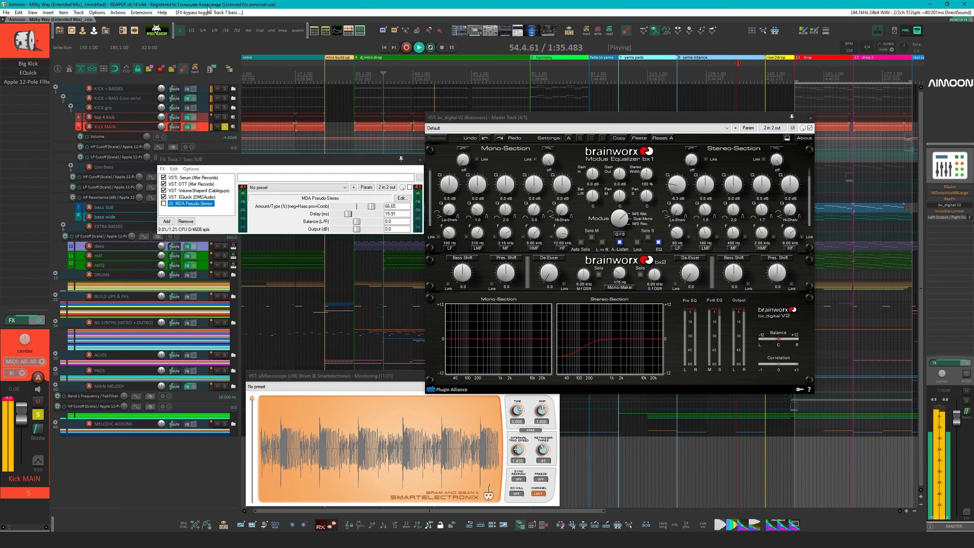
key("space")
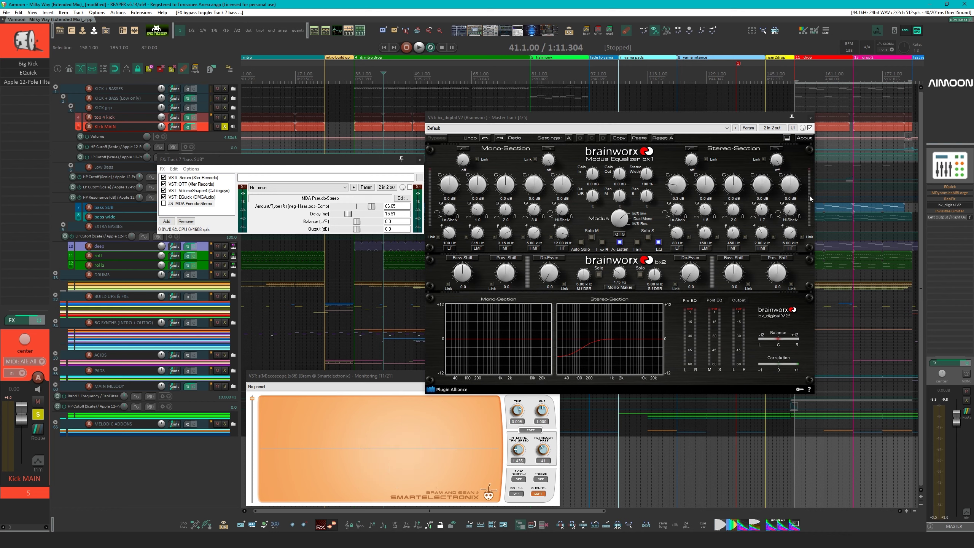
left_click(812, 119)
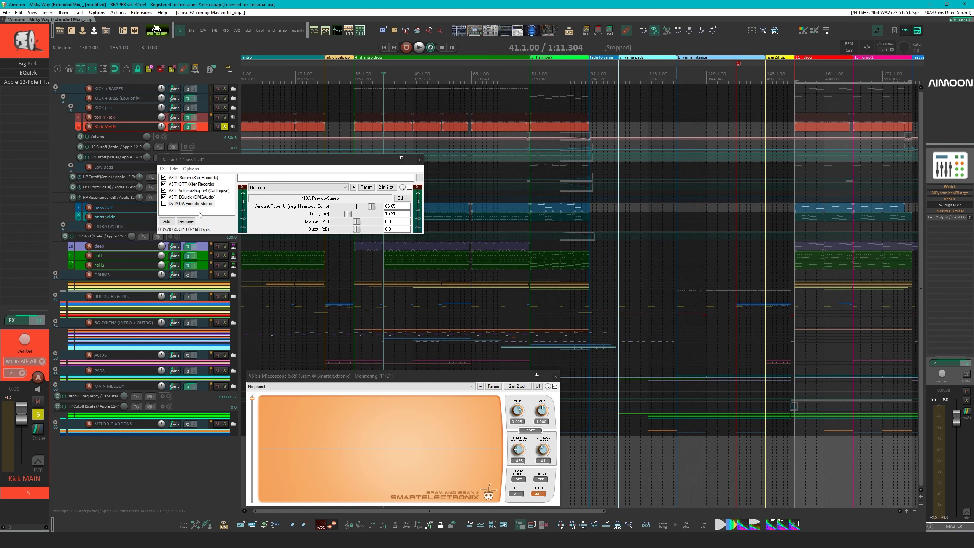
left_click(163, 203)
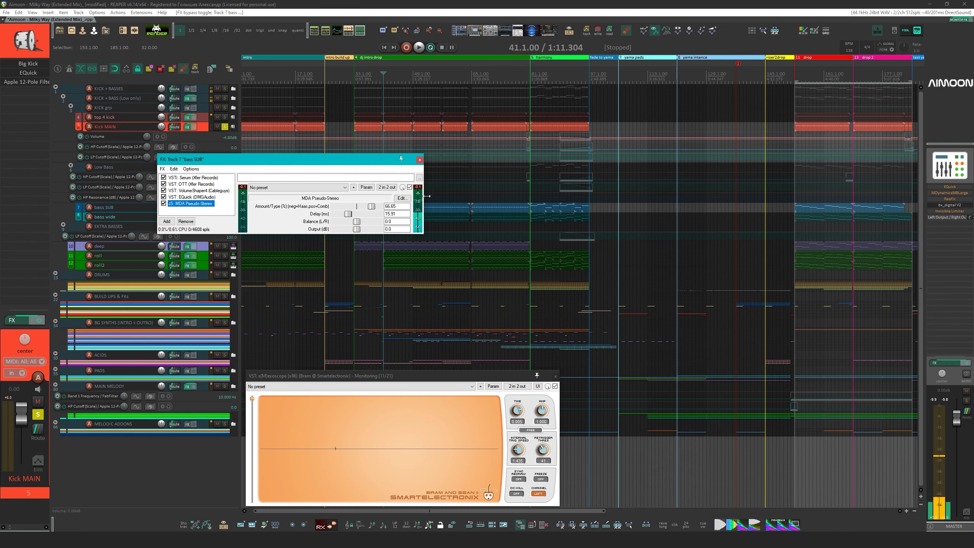
left_click(420, 161)
Solo the bass wide track alone by taking bass SUB and Kick MAIN out of solo
left_click(307, 209)
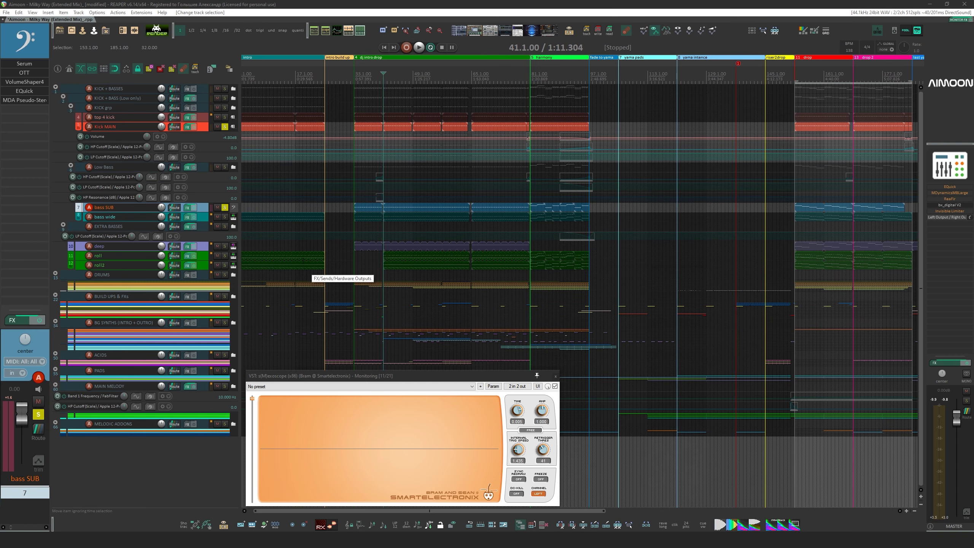
left_click(118, 217)
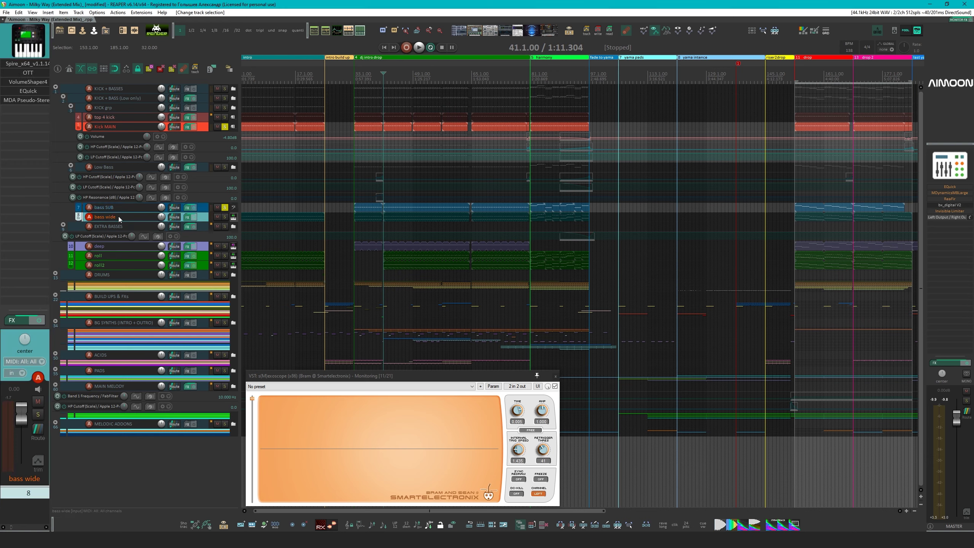
left_click(225, 217)
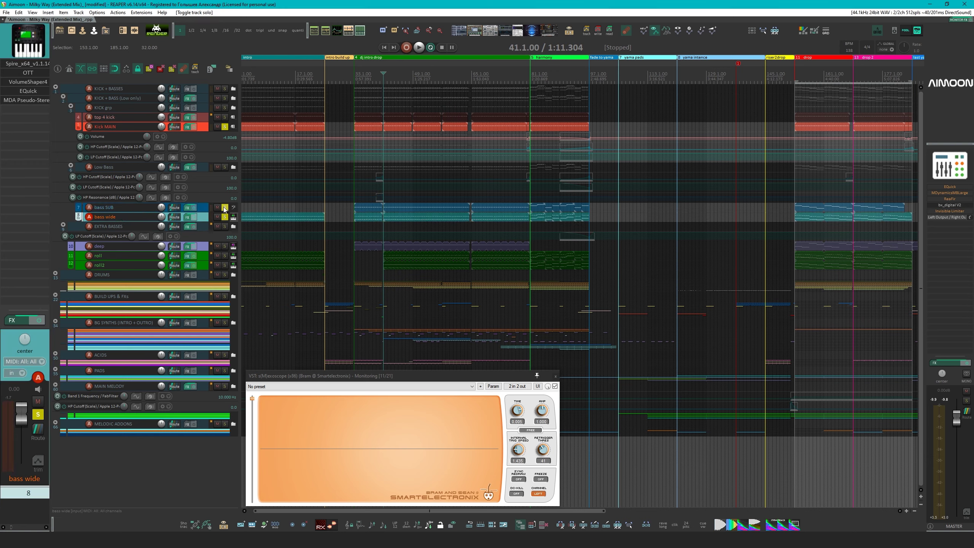
left_click(225, 207)
left_click(225, 126)
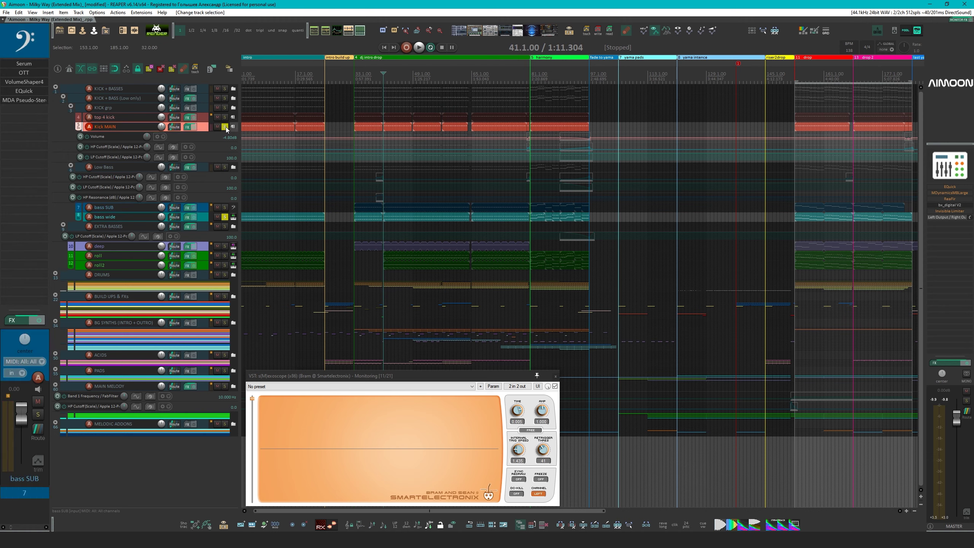
left_click(106, 218)
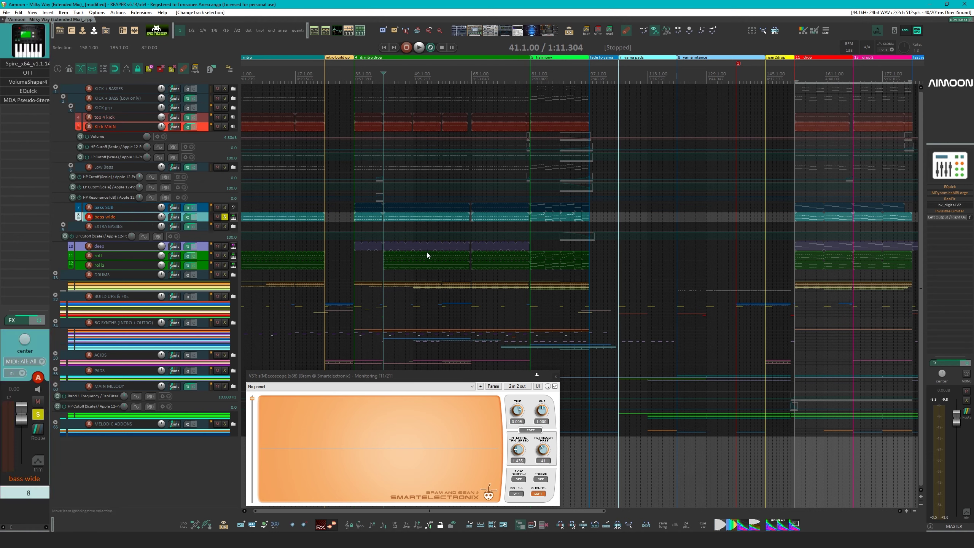
Compare bass wide layered with a soloed bass SUB against bass wide alone during playback, pausing and resuming in between
left_click(225, 208)
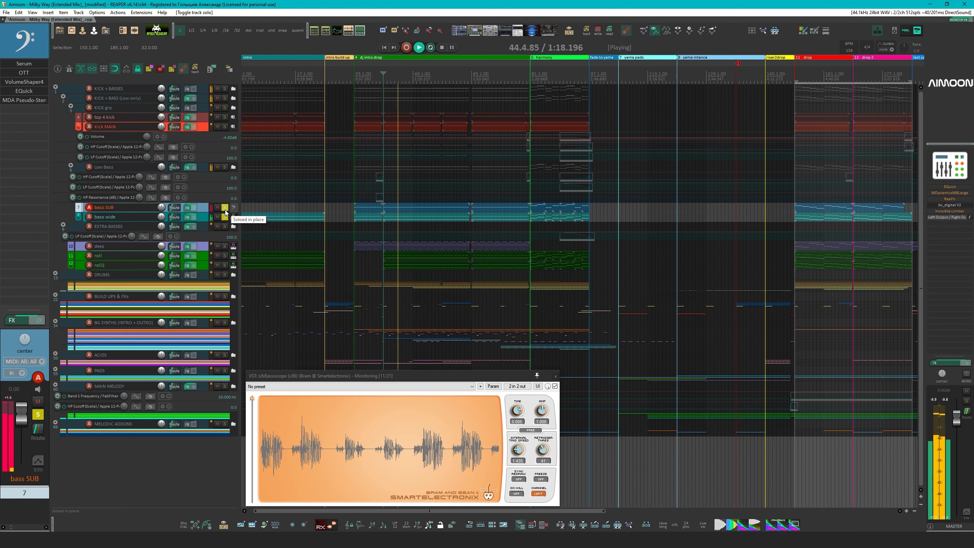
key("Return")
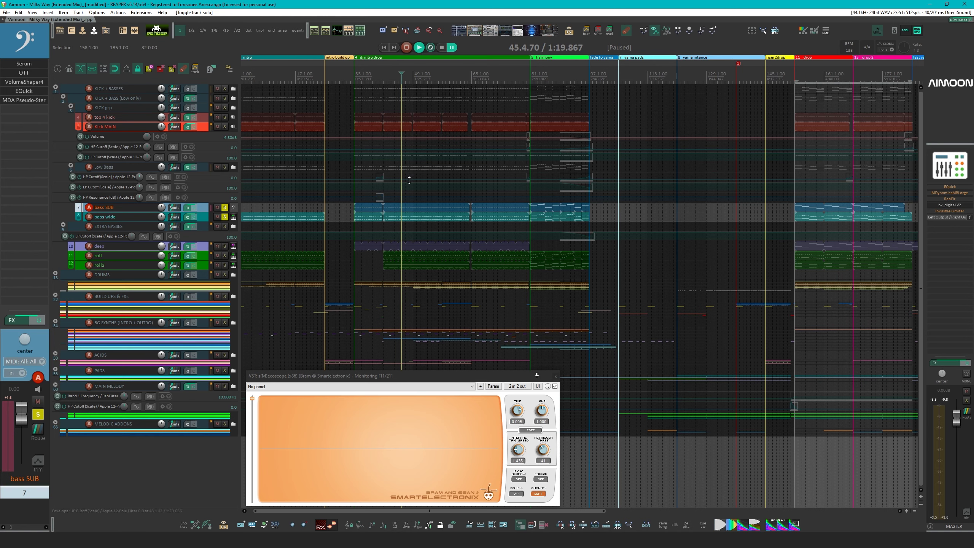
left_click(138, 217)
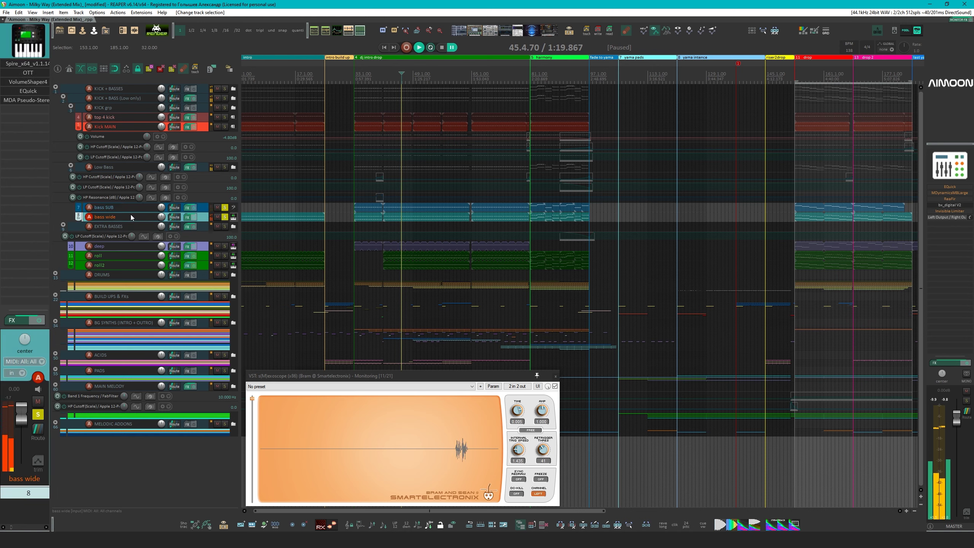
left_click(452, 47)
left_click(225, 207)
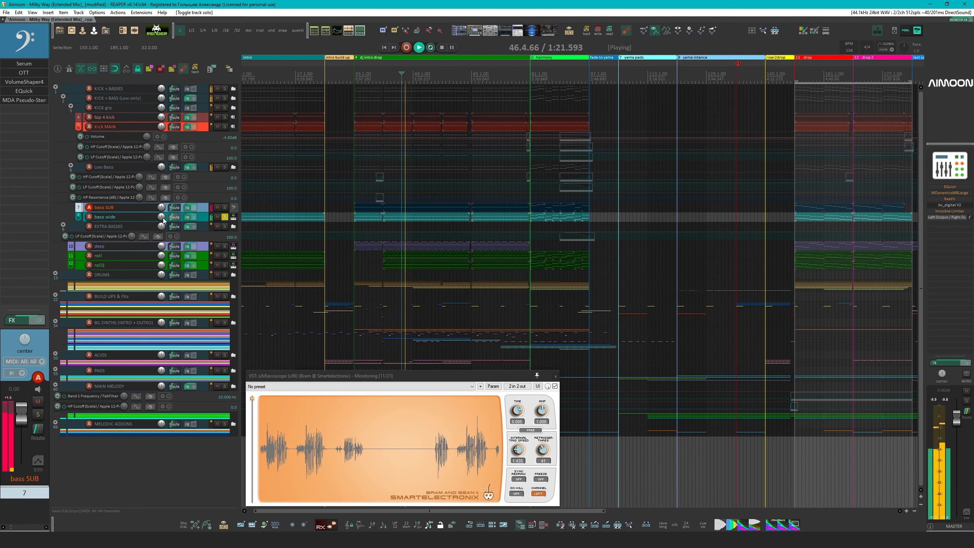
left_click(132, 216)
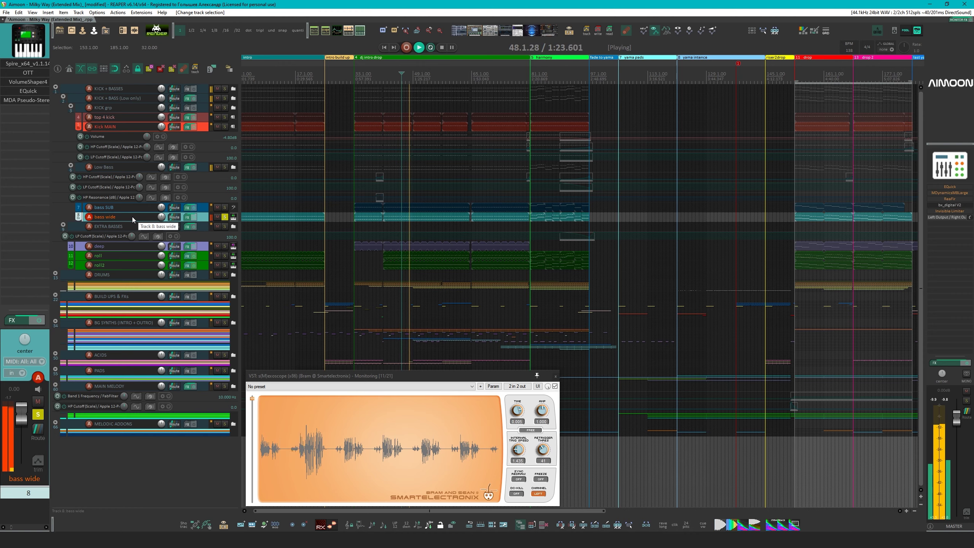
Open the Spire synth of bass wide to examine its patch during playback, and stop the transport
left_click(28, 64)
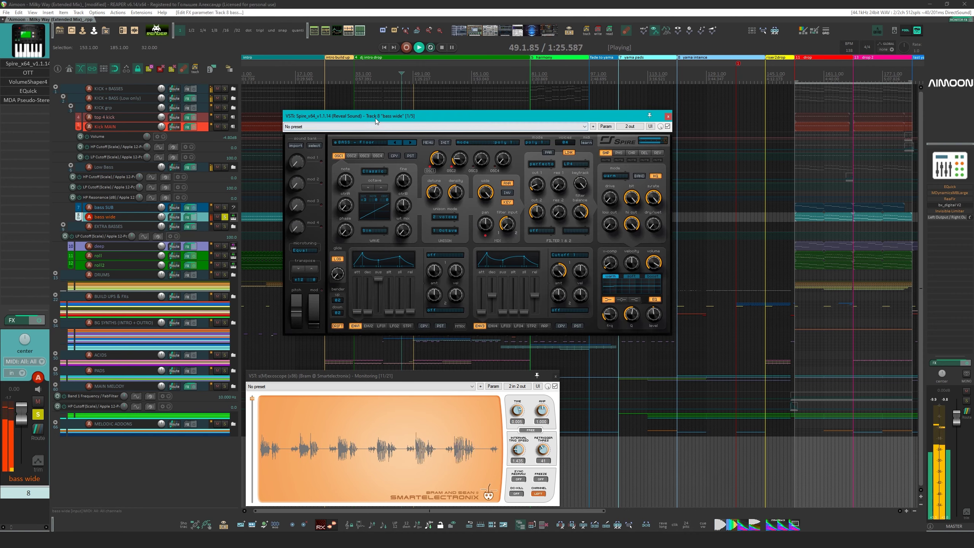
left_click_drag(375, 118, 375, 117)
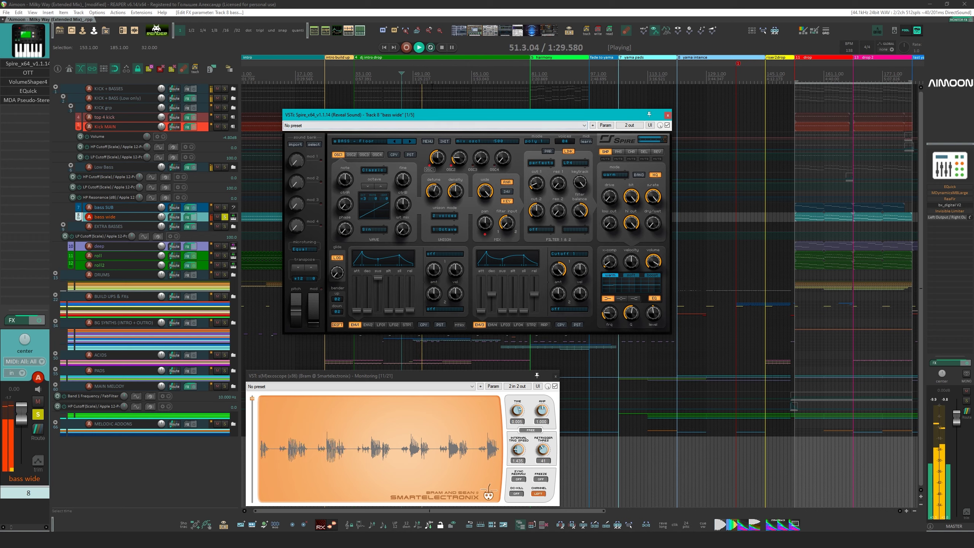
left_click(441, 48)
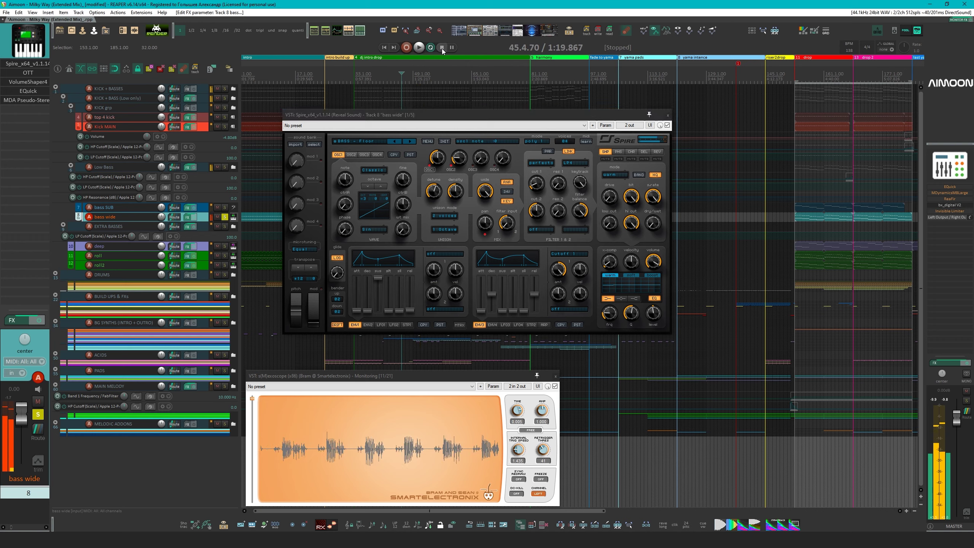
left_click_drag(364, 120, 346, 122)
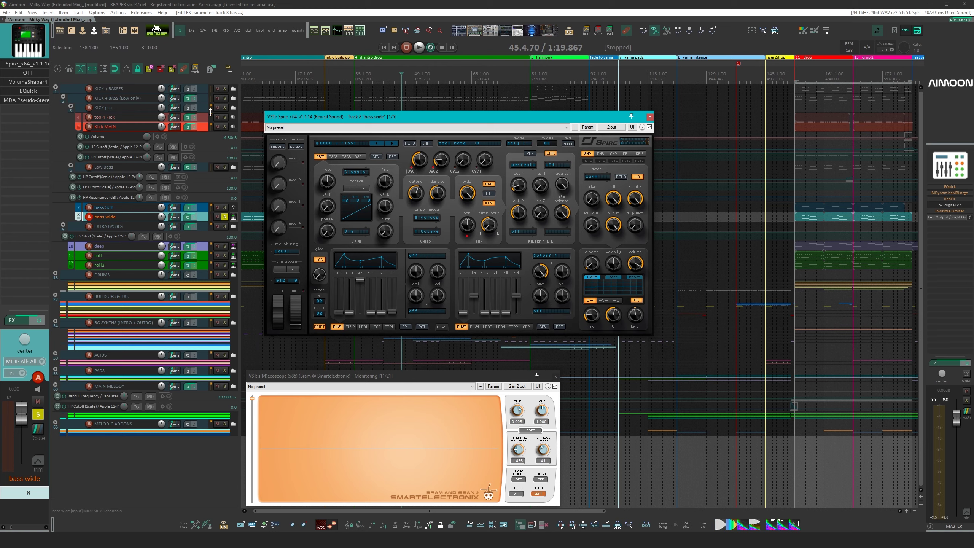
Open the bass wide effects chain and inspect VolumeShaper4's Mid Band curve and EQuick's low-cut curve
key("shift+f")
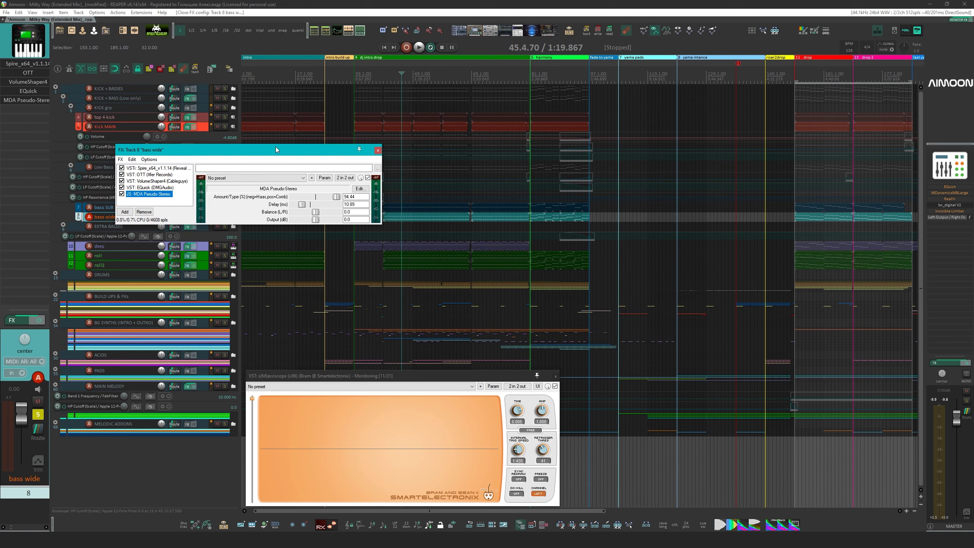
left_click(138, 169)
left_click_drag(207, 149, 333, 125)
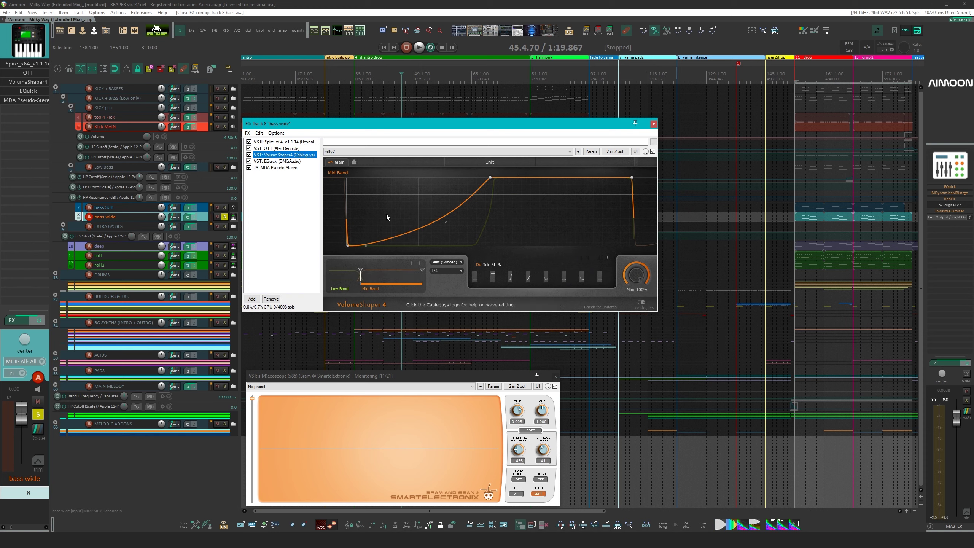
left_click(283, 162)
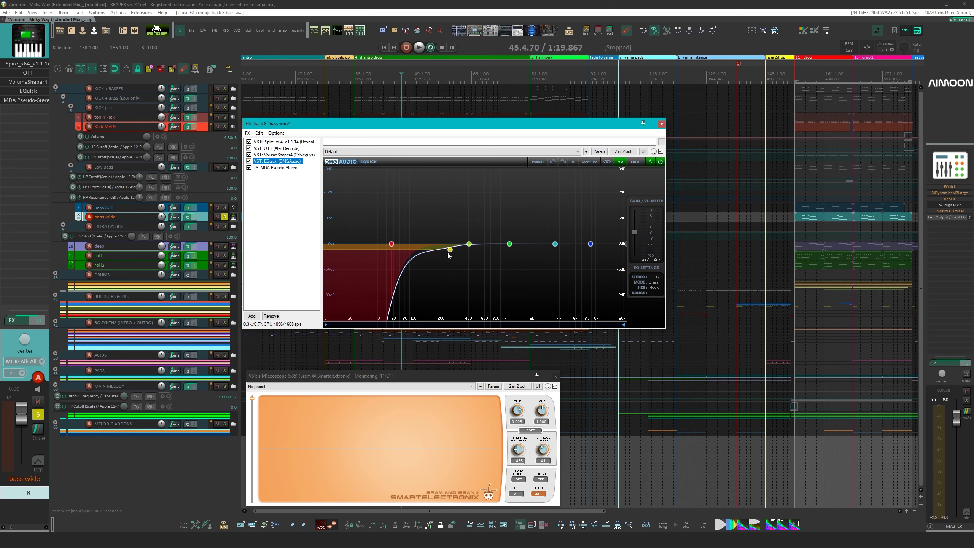
left_click(448, 251)
Open bass SUB's EQuick above the bass wide EQuick to compare their low-cut curves, and close the bass SUB window
left_click(123, 207)
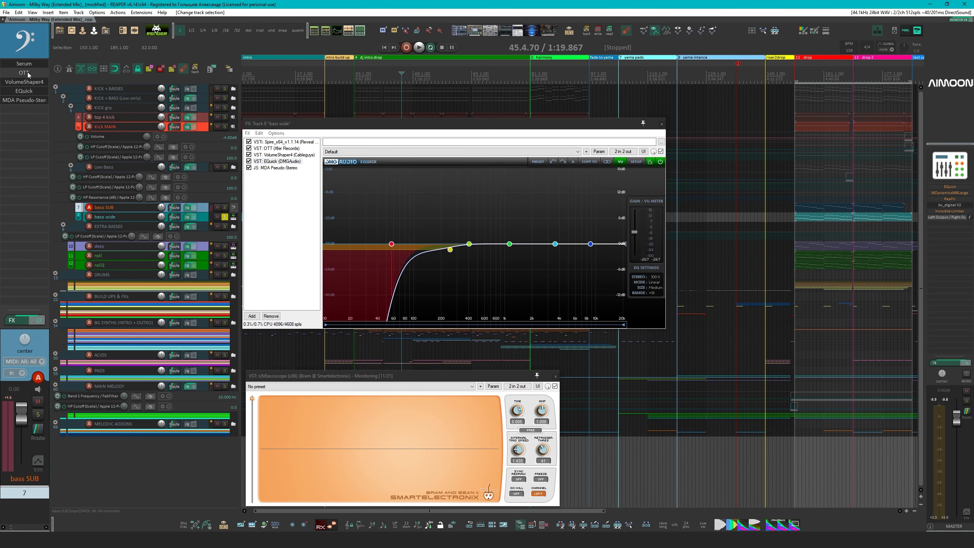
left_click(22, 89)
left_click_drag(341, 139, 522, 60)
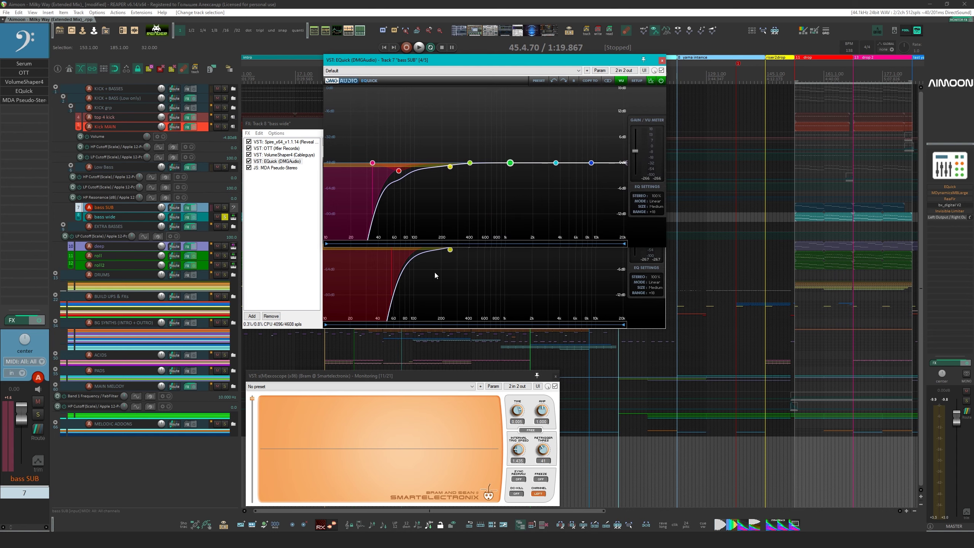
left_click(662, 60)
Bypass OTT, VolumeShaper4, EQuick and MDA Pseudo-Stereo on bass wide and audition the dry Spire sound
left_click(274, 168)
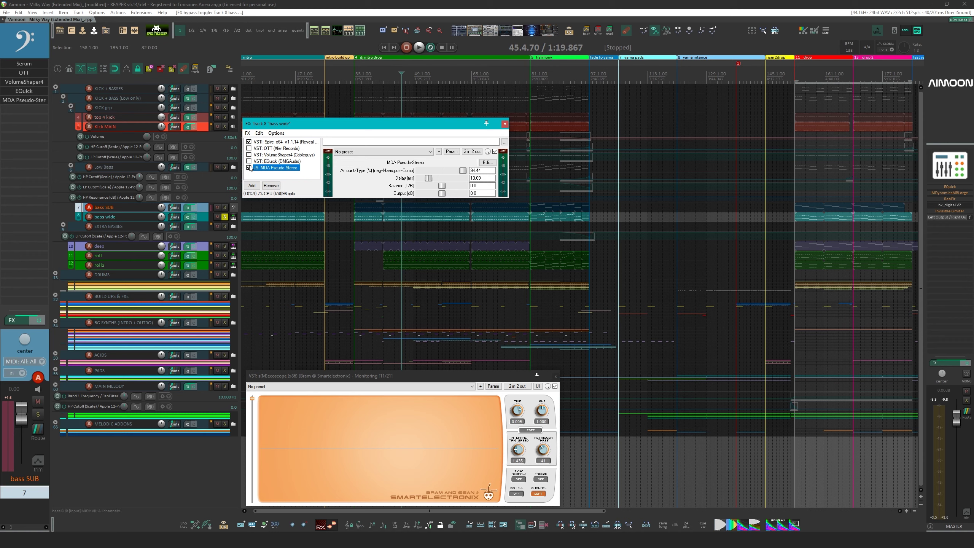
key("space")
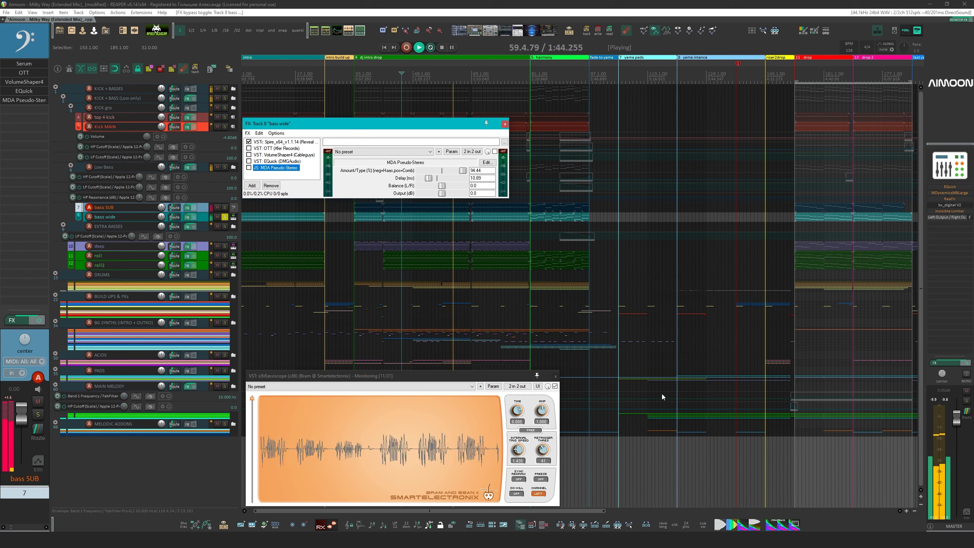
key("space")
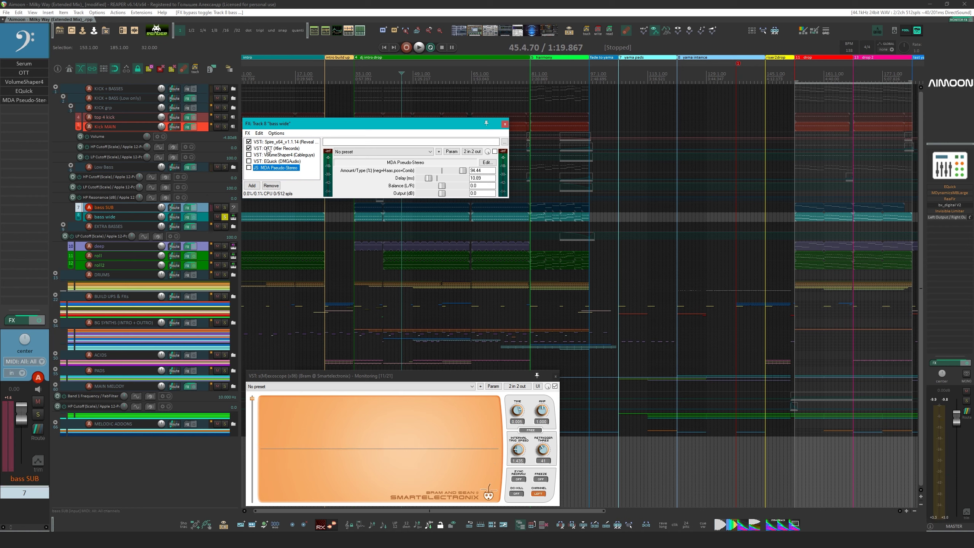
Re-enable OTT, VolumeShaper4, EQuick and MDA Pseudo-Stereo one by one on bass wide while listening, close the chain, and stop playback
left_click(268, 149)
key("space")
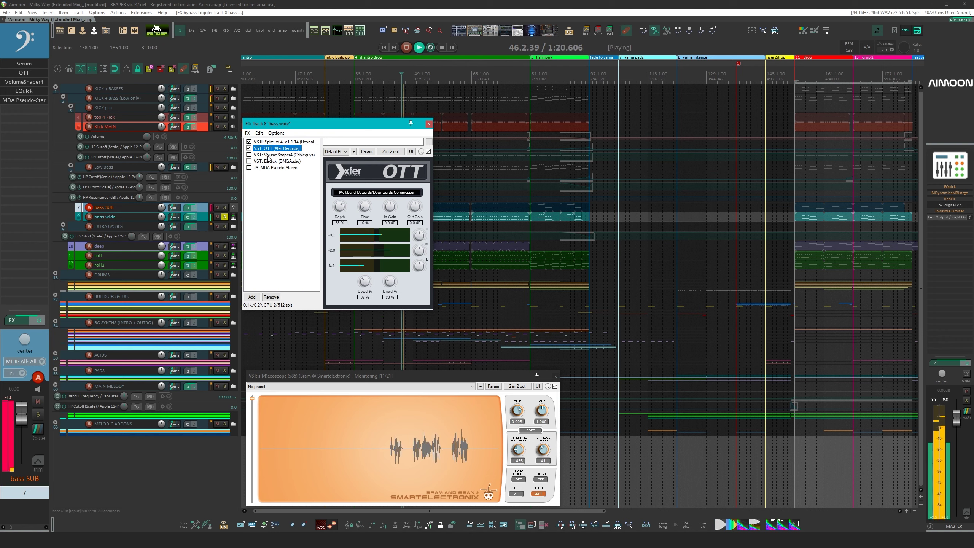
left_click(267, 156)
left_click(248, 154)
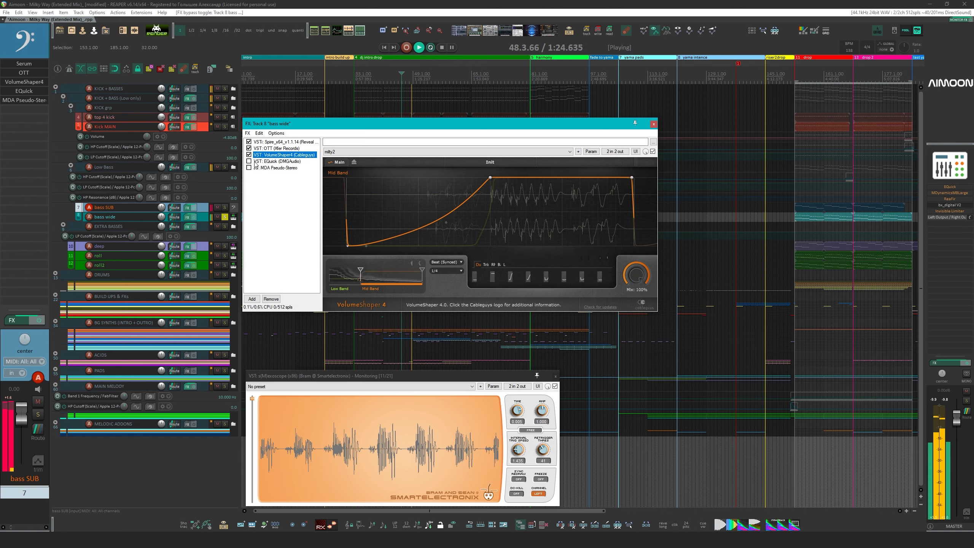
left_click(255, 161)
left_click(249, 162)
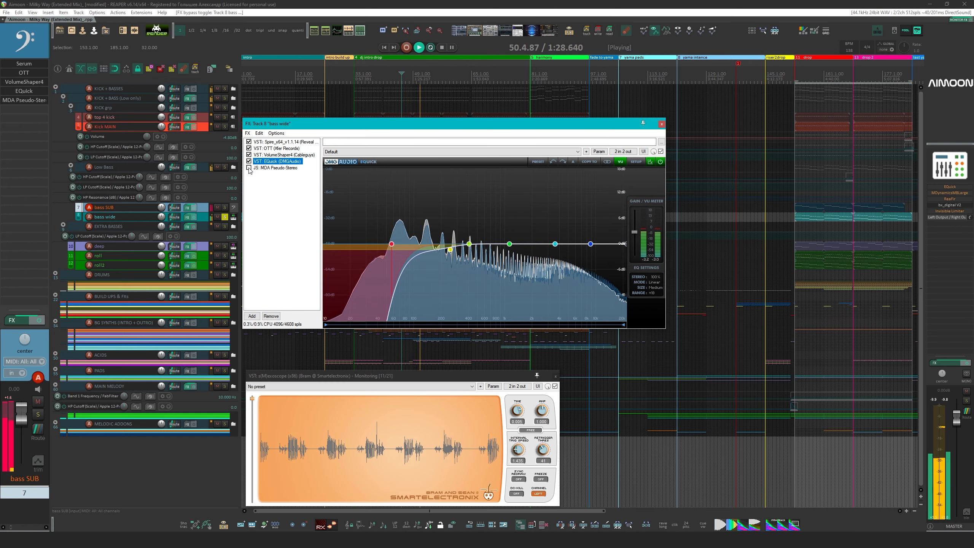
left_click(248, 168)
left_click(277, 169)
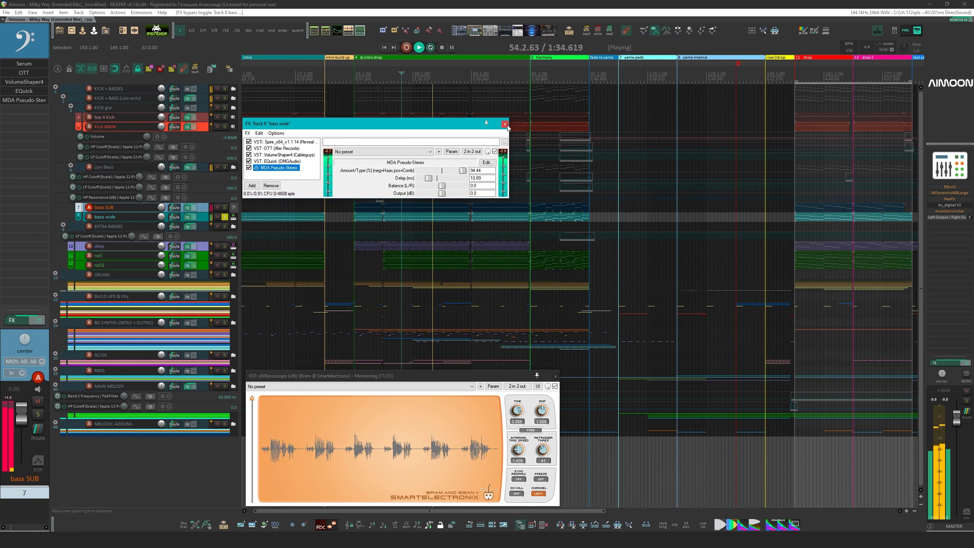
left_click(505, 124)
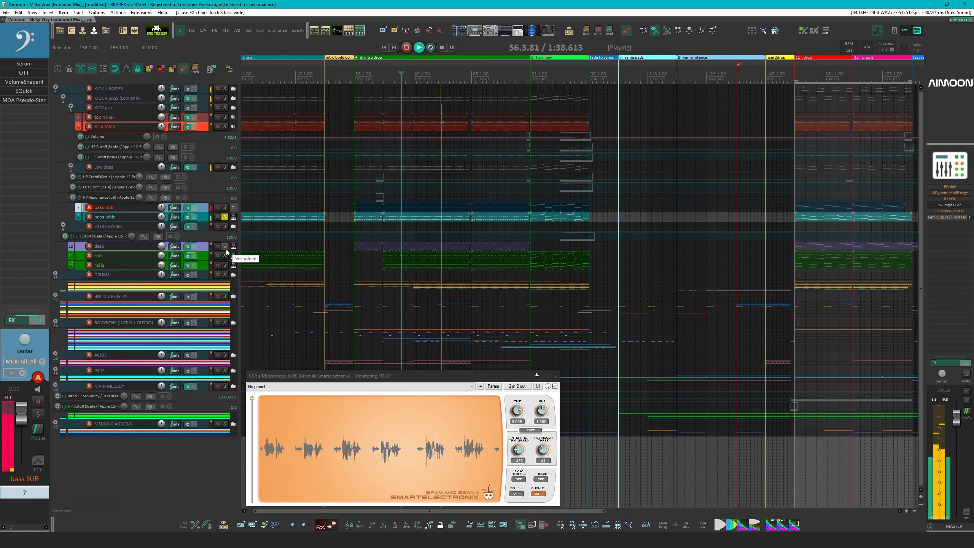
key("space")
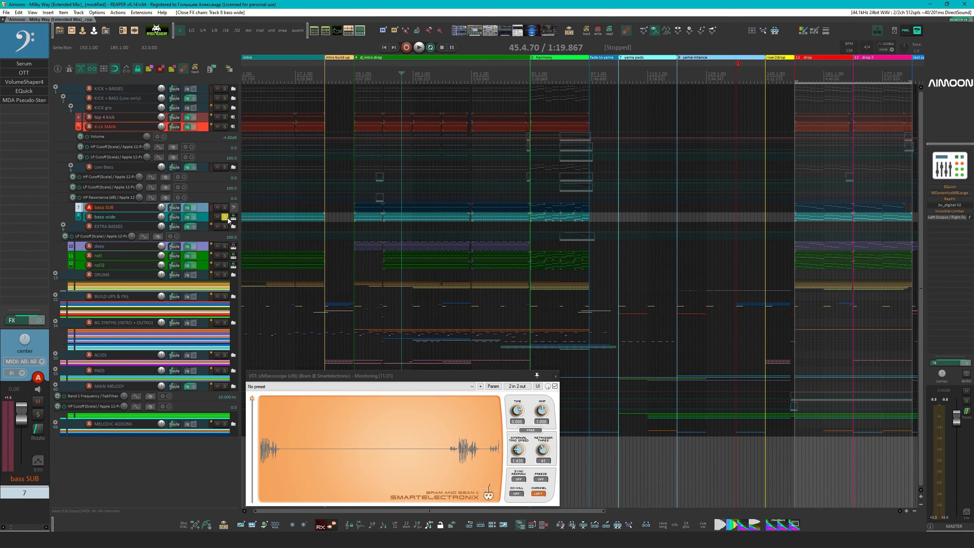
Switch the solo from bass wide to the deep track and play it from bar 41
left_click(225, 216)
left_click(225, 246)
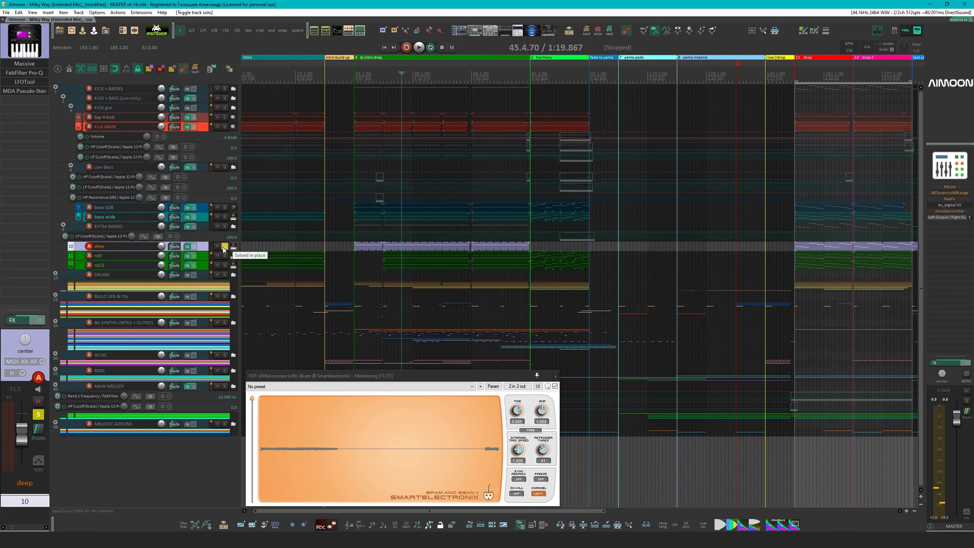
left_click(385, 229)
key("space")
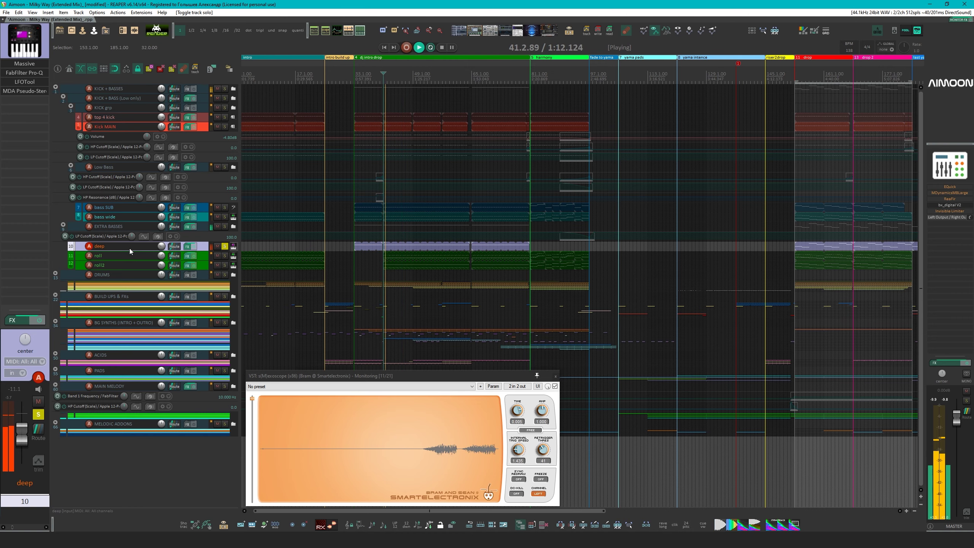
Stop playback and open the deep track's Massive synth to examine its BASS - DEEP patch
key("space")
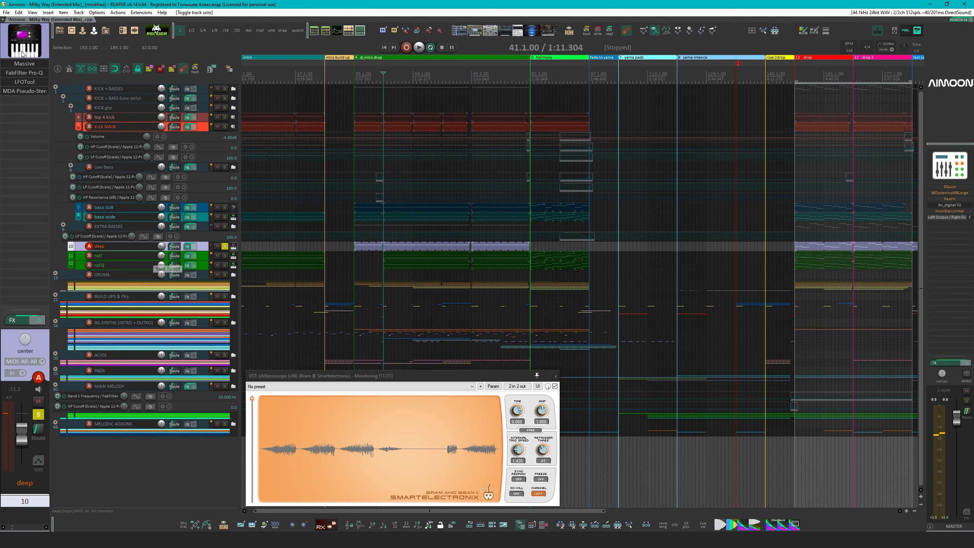
left_click(23, 63)
left_click_drag(441, 111, 360, 82)
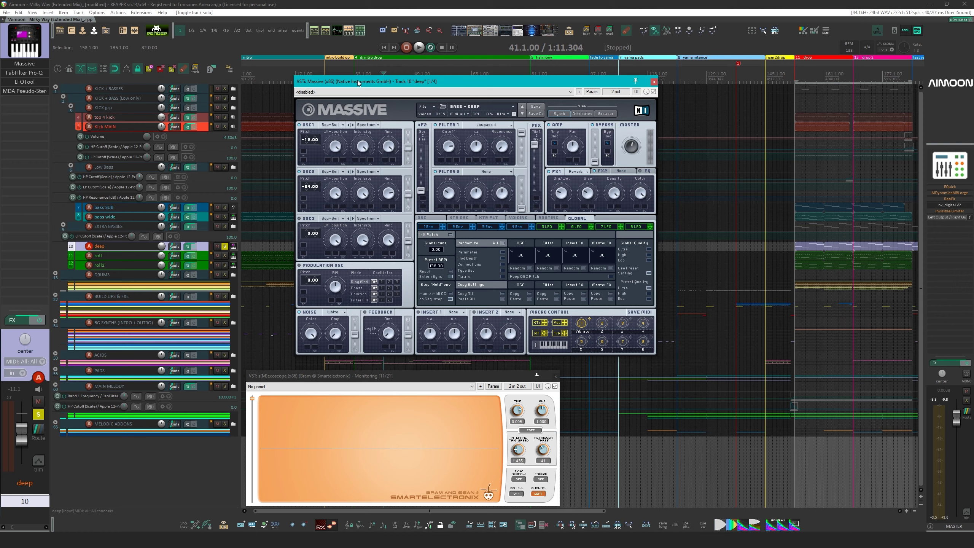
left_click_drag(358, 80, 360, 81)
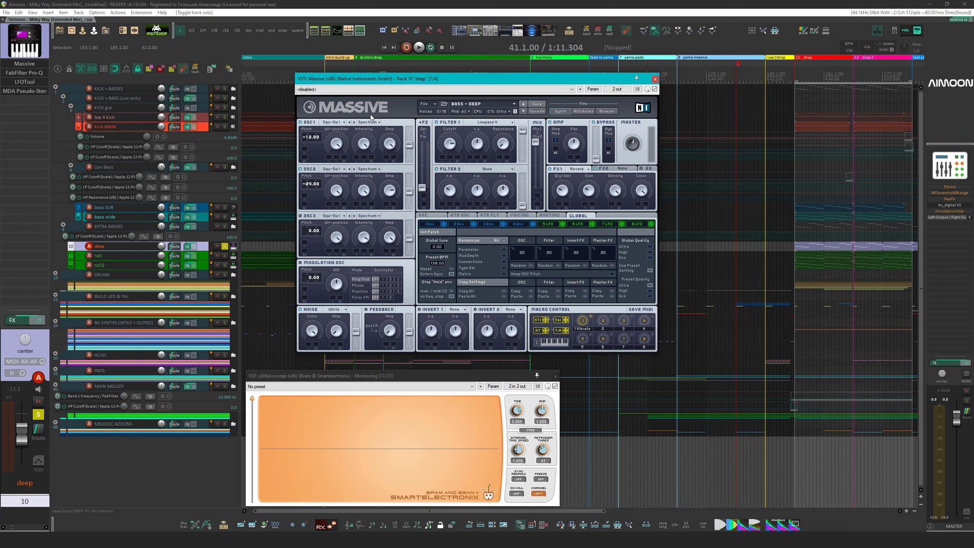
Open deep's effects chain, bypass FabFilter Pro-Q, LFOTool and MDA Pseudo-Stereo, and play the dry Massive sound from bar 41
double_click(359, 79)
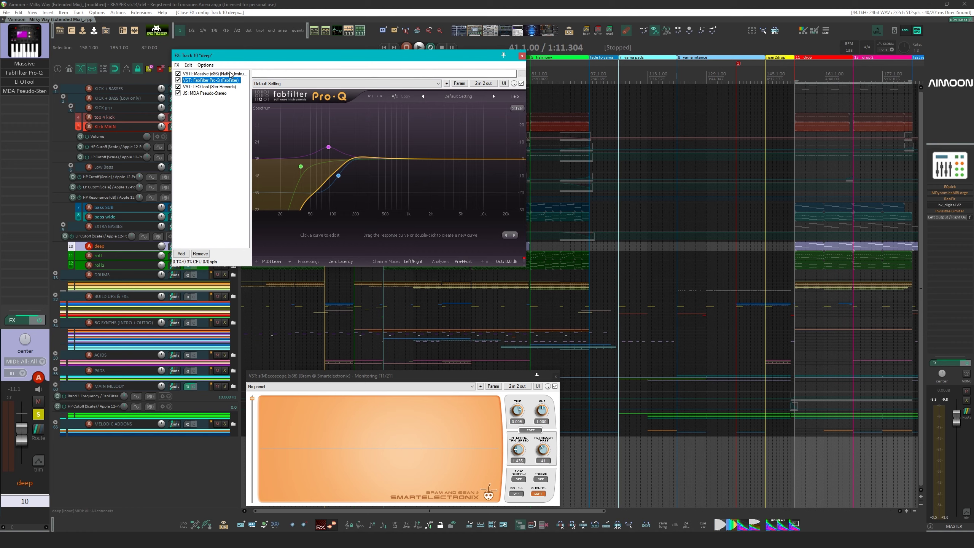
left_click(231, 75)
left_click(272, 104)
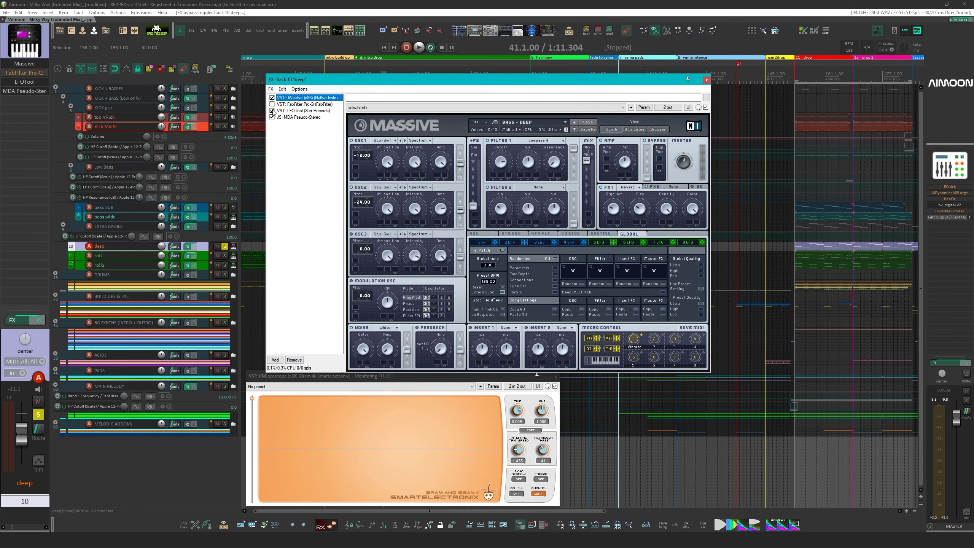
left_click(301, 152)
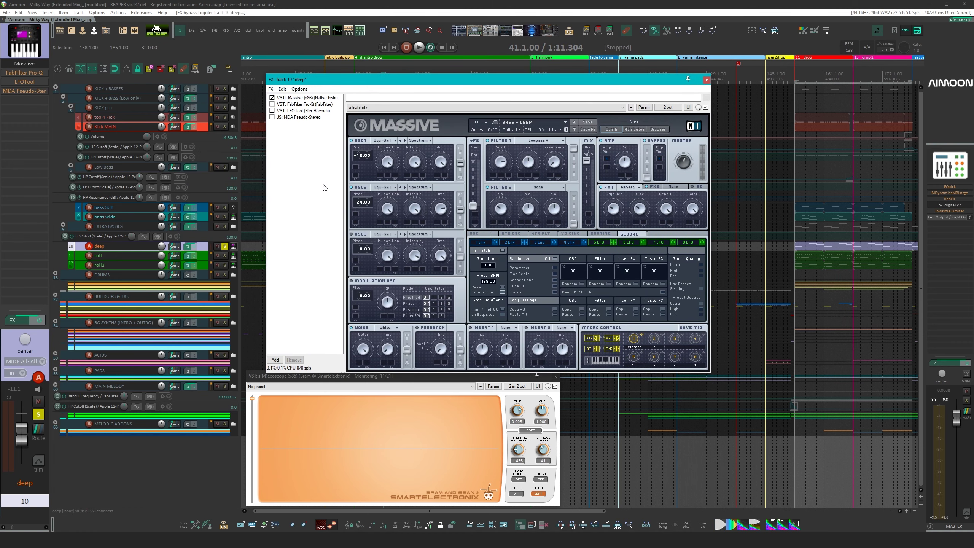
key("space")
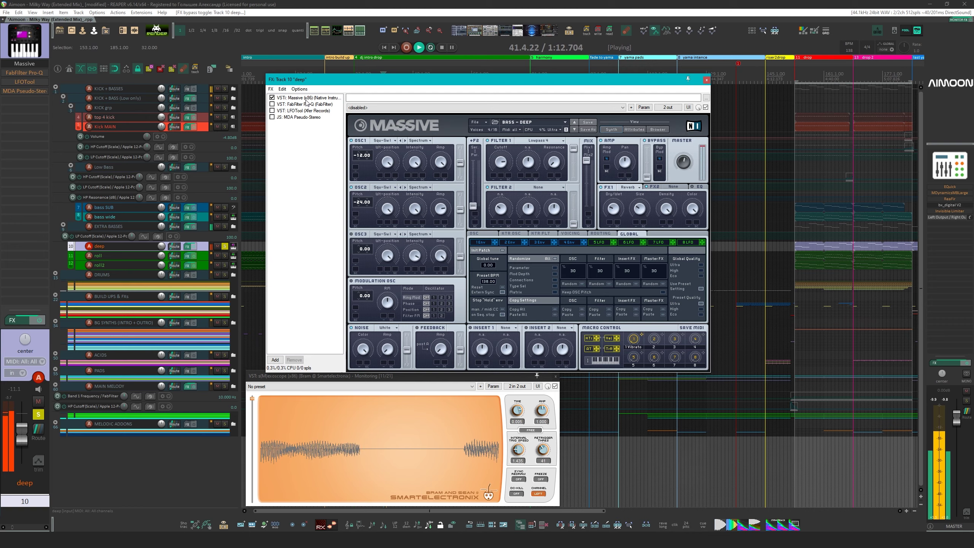
Open the deep track's MIDI item from bar 41 to inspect its notes, and return to the effects chain
left_click_drag(451, 79, 389, 300)
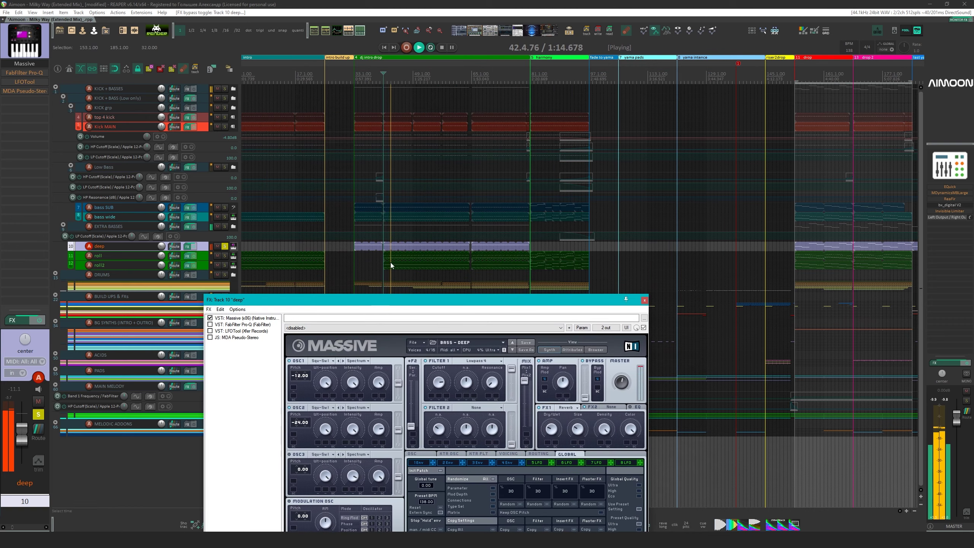
double_click(388, 245)
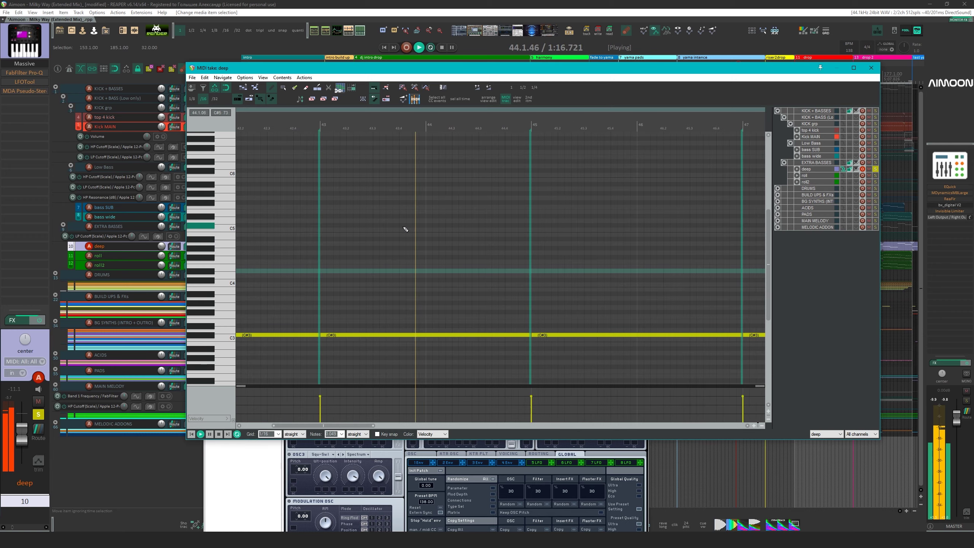
key("Escape")
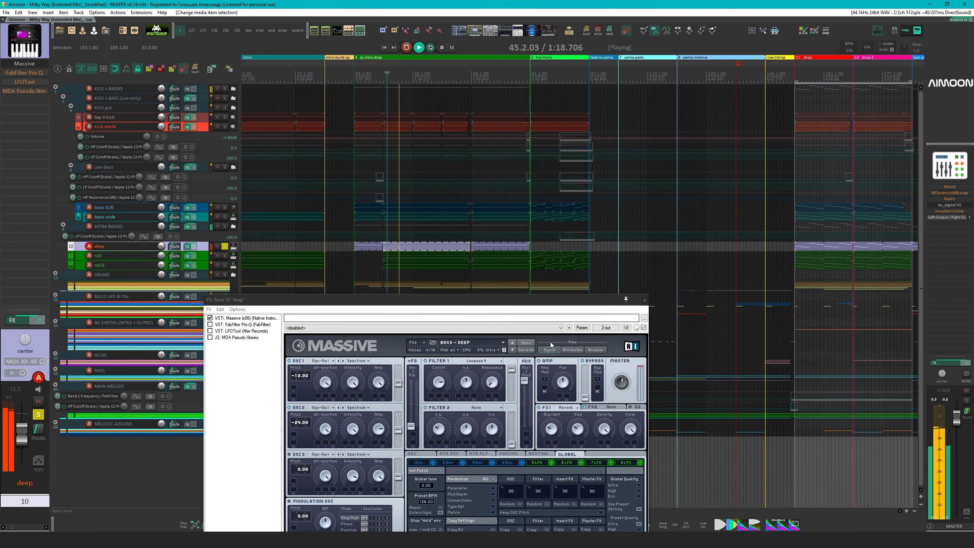
left_click_drag(453, 303, 466, 168)
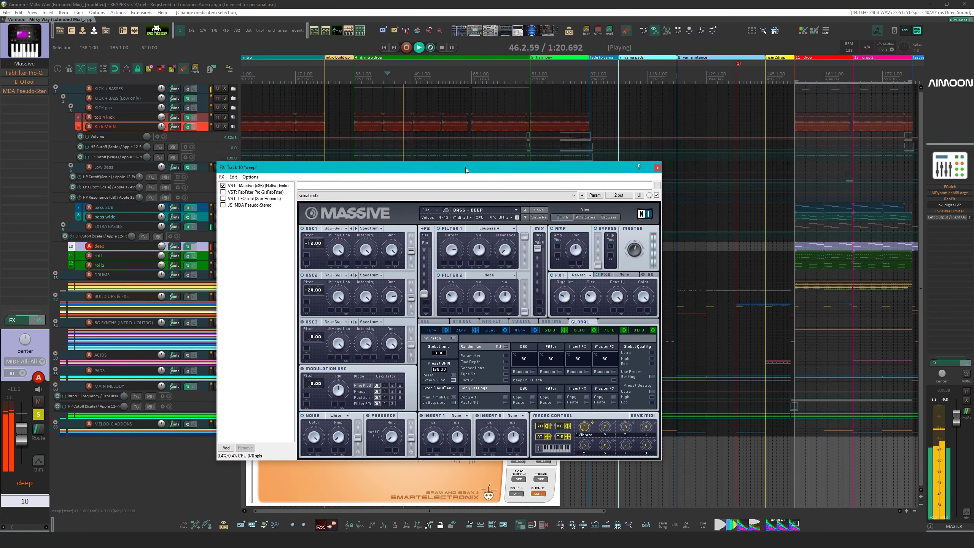
Re-enable FabFilter Pro-Q on deep and examine the band settings of its low-cut curve while listening
left_click(235, 192)
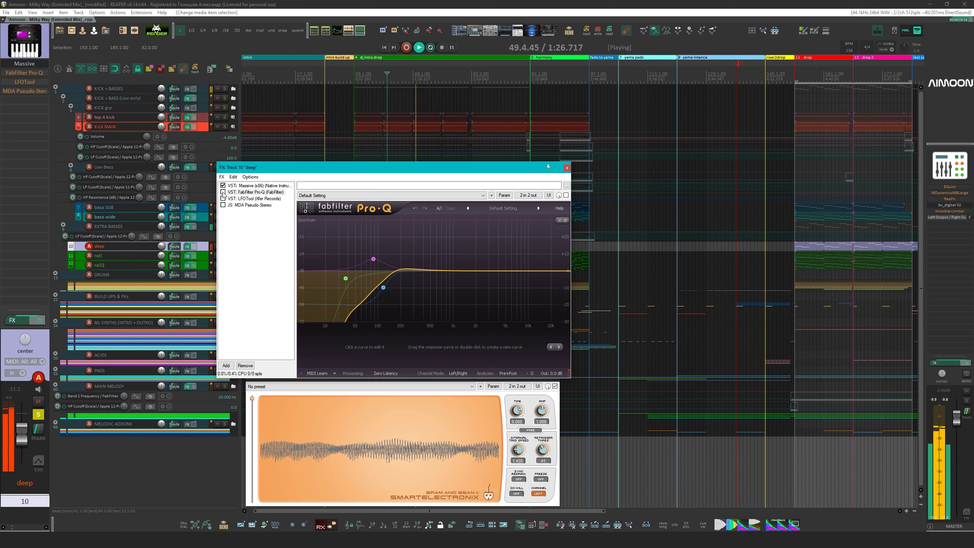
left_click(223, 192)
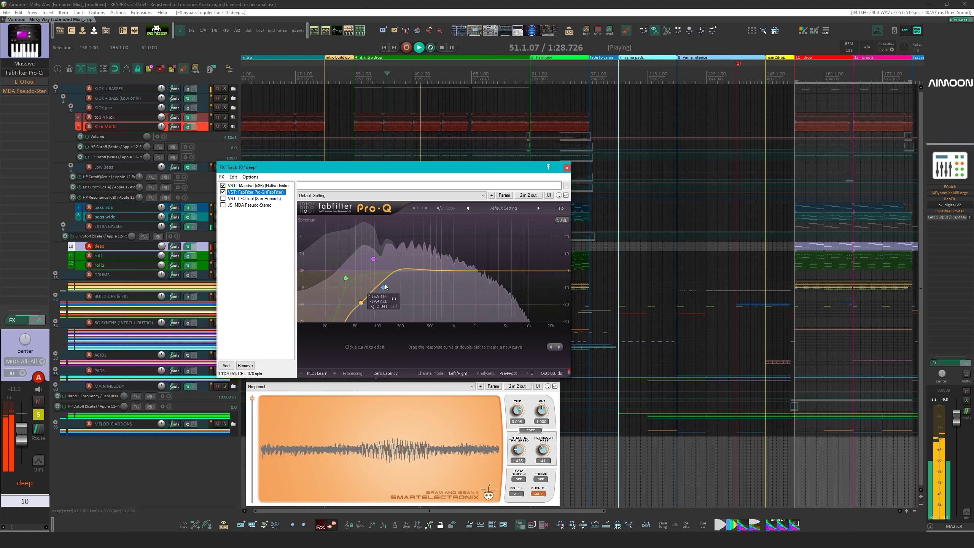
scroll(353, 315, "up", 2)
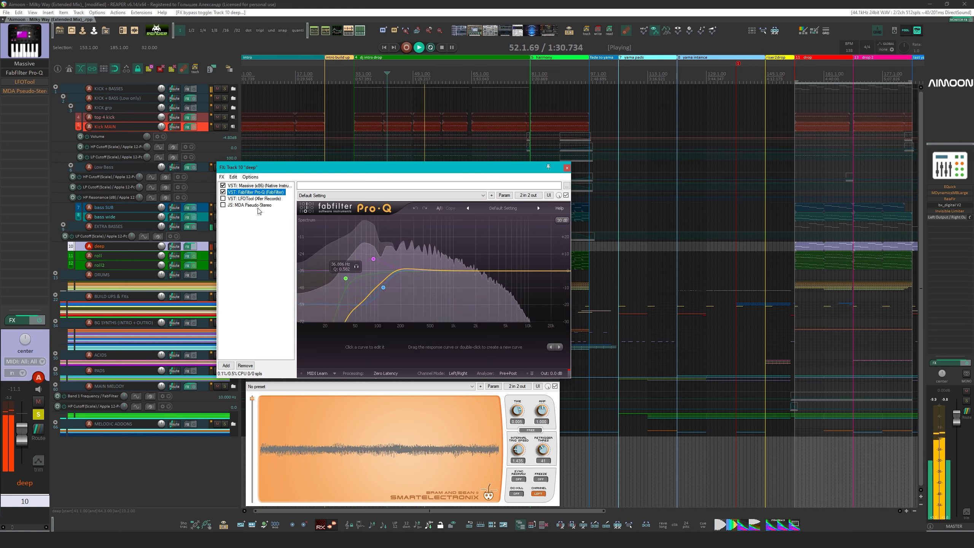
Re-enable LFOTool on deep and display its LFO graph to examine the sidechain volume shape
left_click(223, 198)
left_click(247, 198)
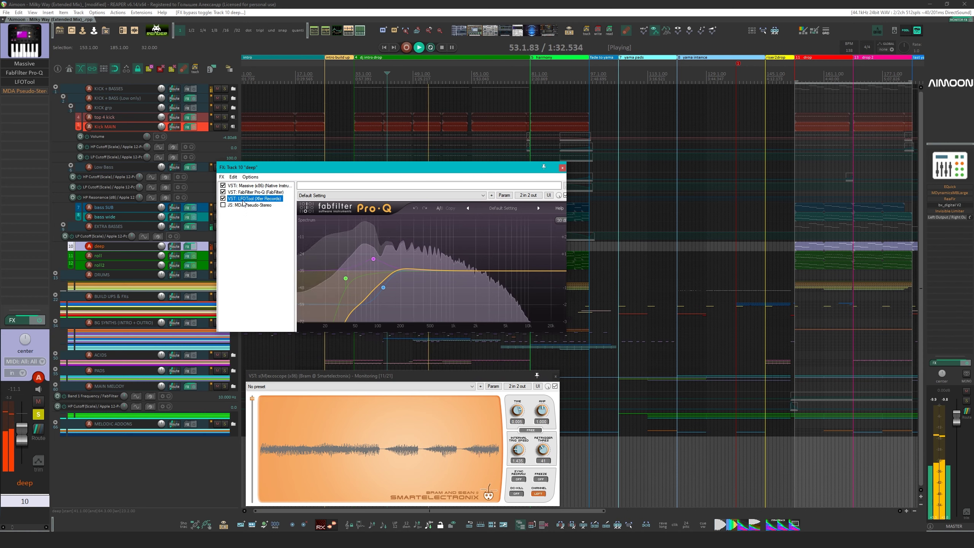
left_click(359, 214)
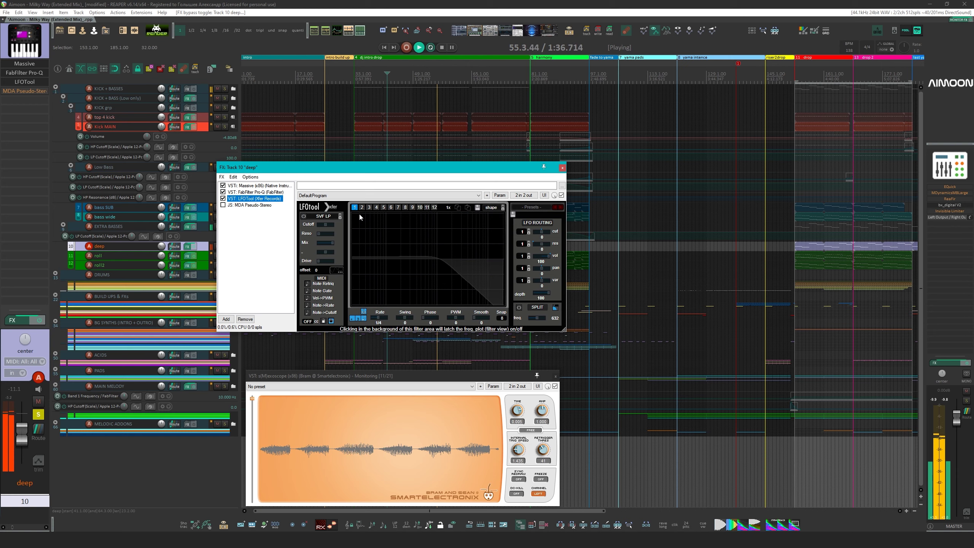
left_click(362, 239)
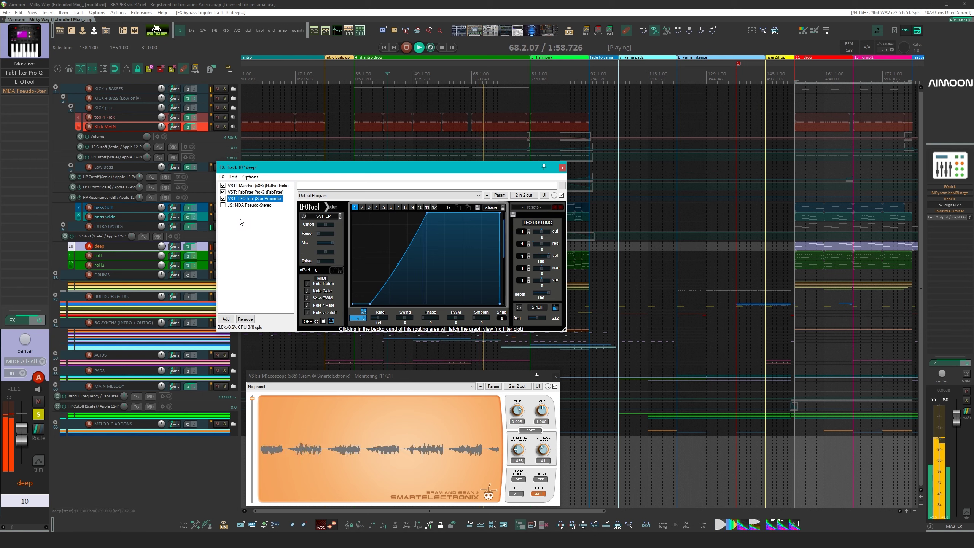
Re-enable MDA Pseudo-Stereo on deep, compare the sound with and without it, stop playback and close the chain
left_click(223, 205)
left_click(235, 206)
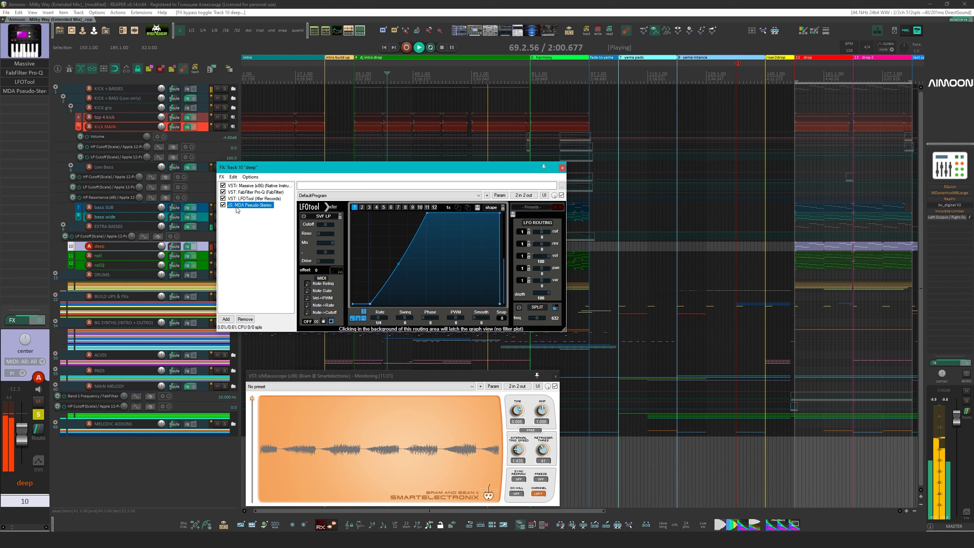
left_click(223, 205)
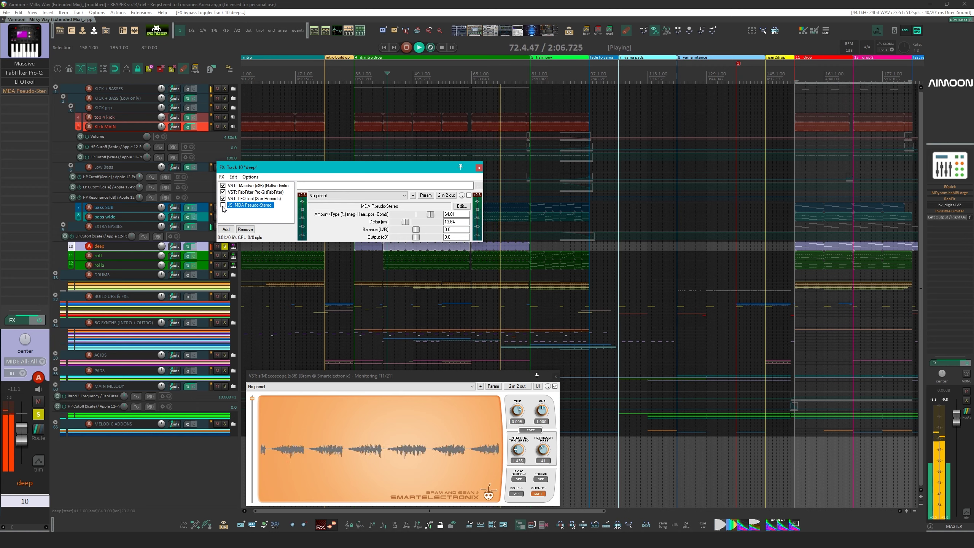
left_click(223, 205)
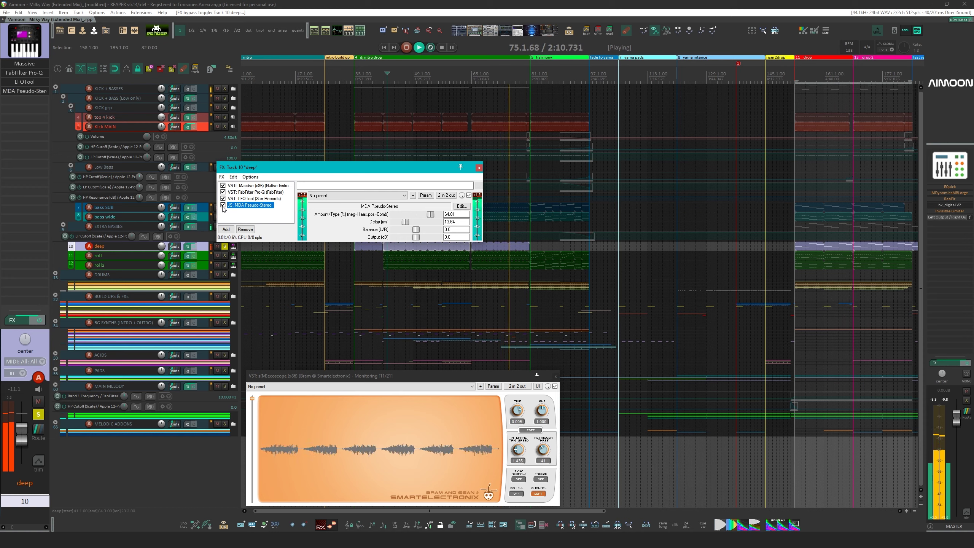
left_click(223, 206)
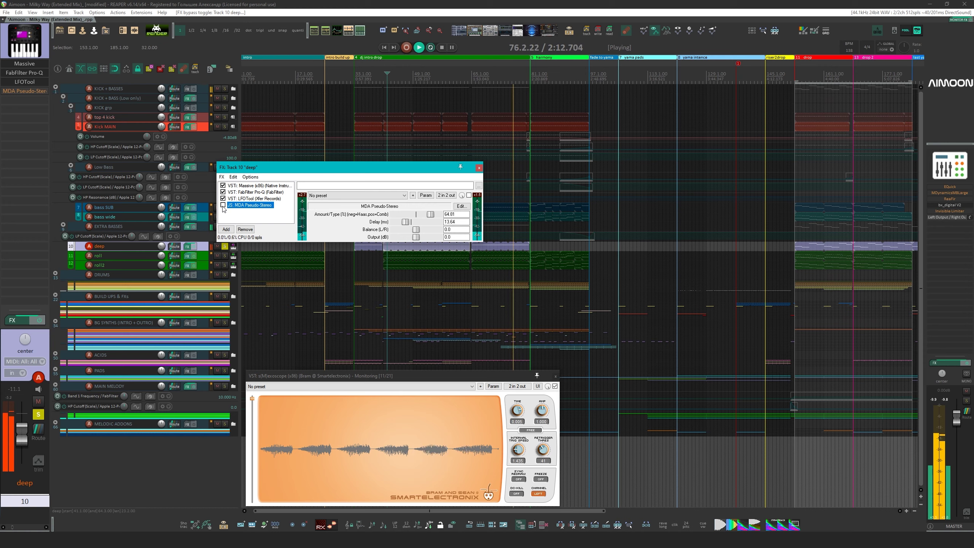
left_click(223, 205)
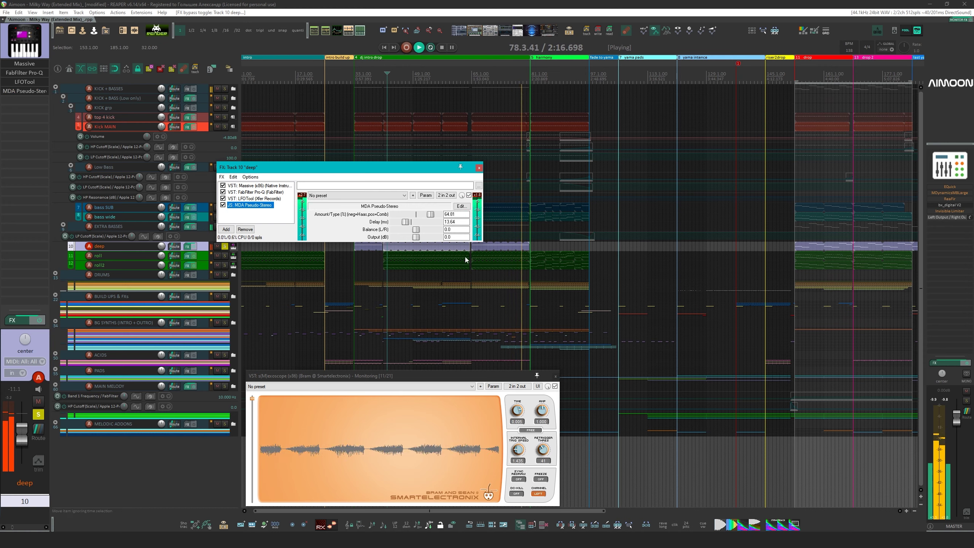
key("space")
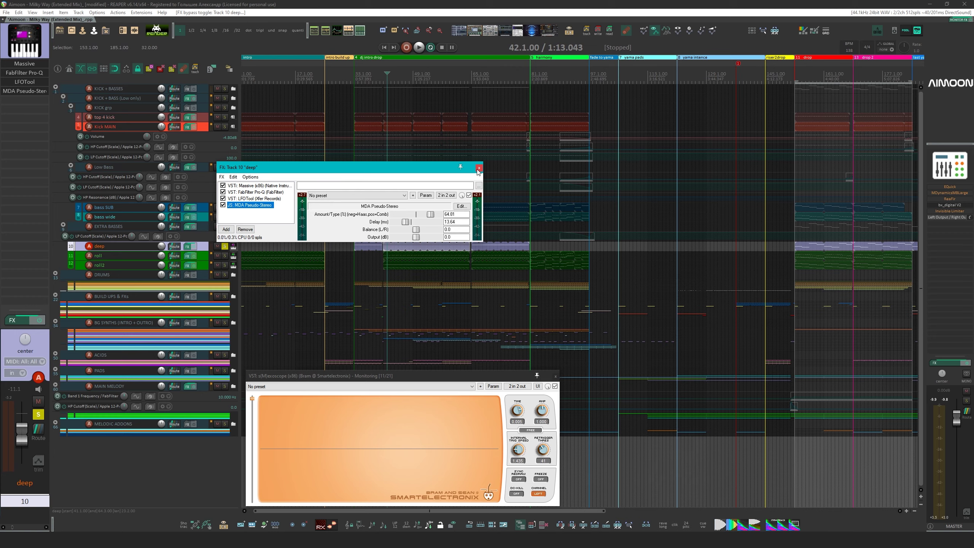
left_click(478, 168)
Switch the solo from deep to the roll and roll2 tracks and select roll
key("minus")
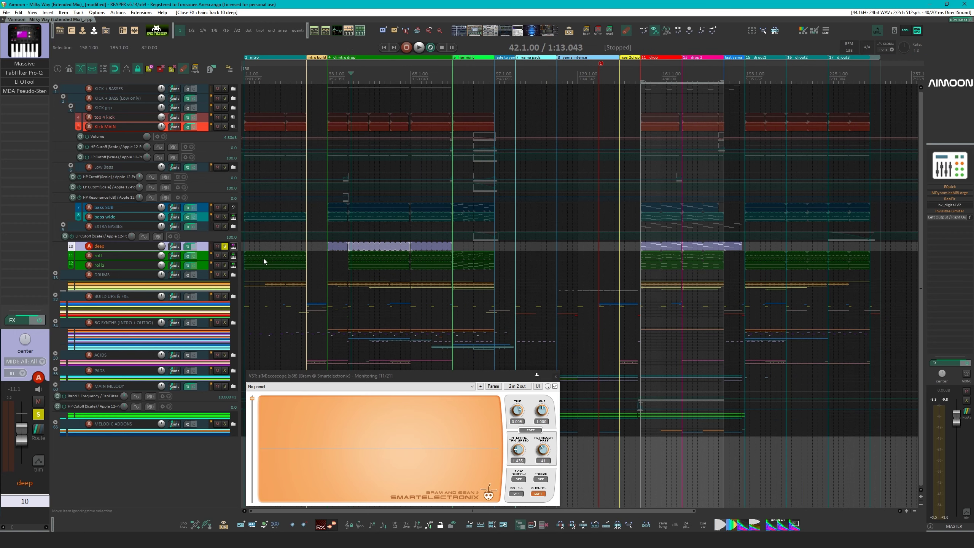
left_click(226, 247)
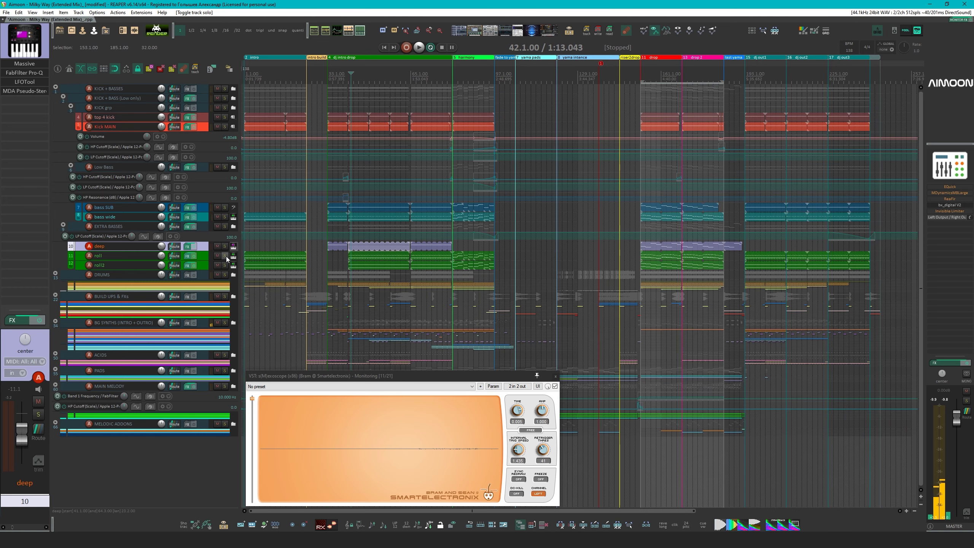
left_click(226, 256)
left_click(225, 265)
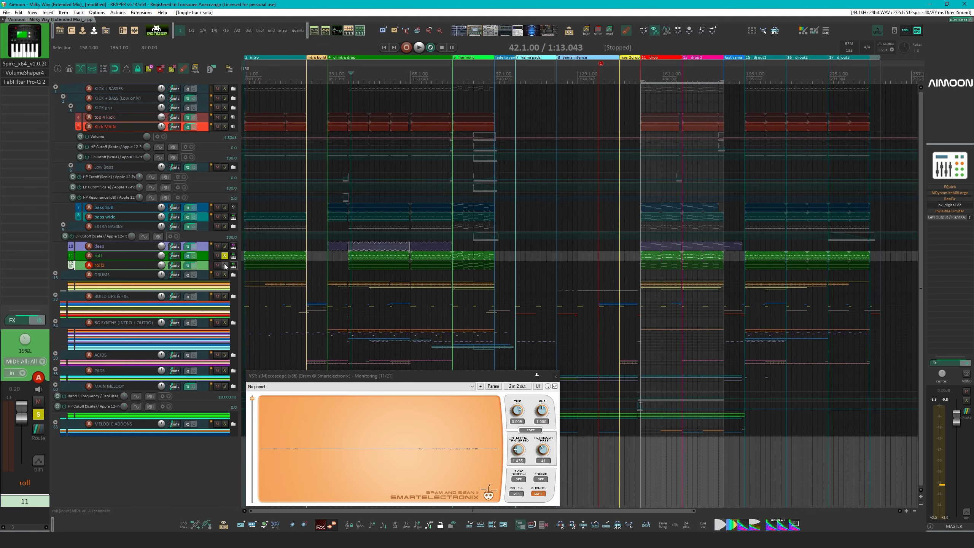
left_click(150, 256)
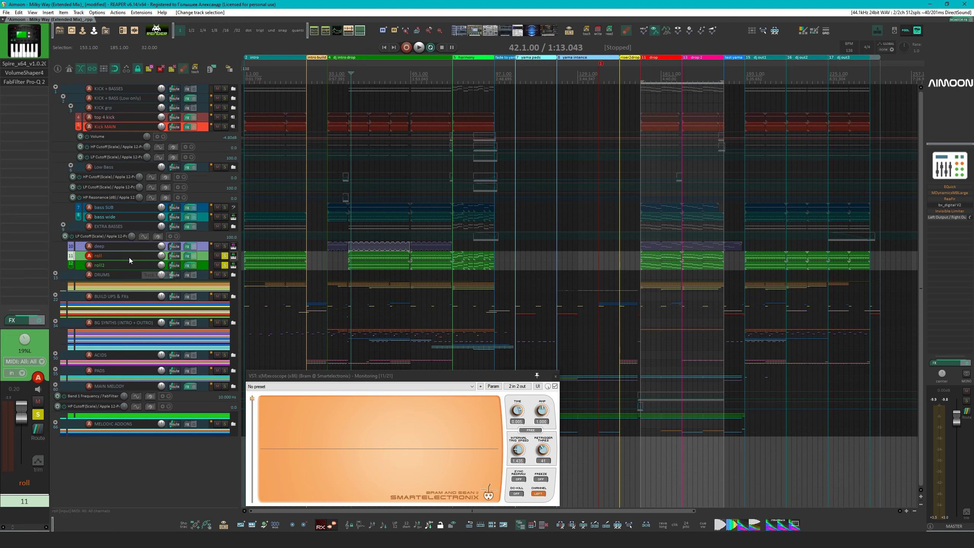
Open roll's Spire synth, bypass VolumeShaper4 and FabFilter Pro-Q 2, and play the dry sound from bar 42
left_click(23, 63)
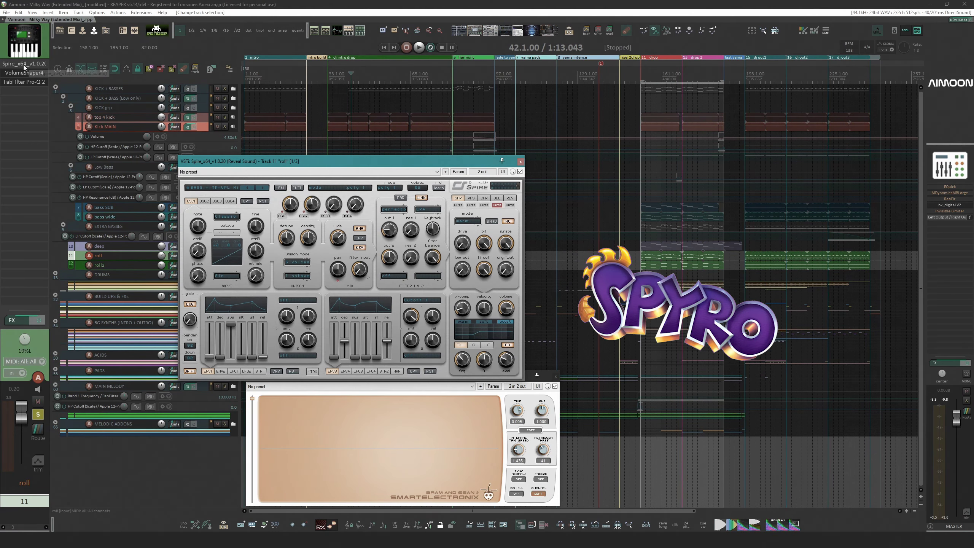
left_click_drag(214, 164, 254, 158)
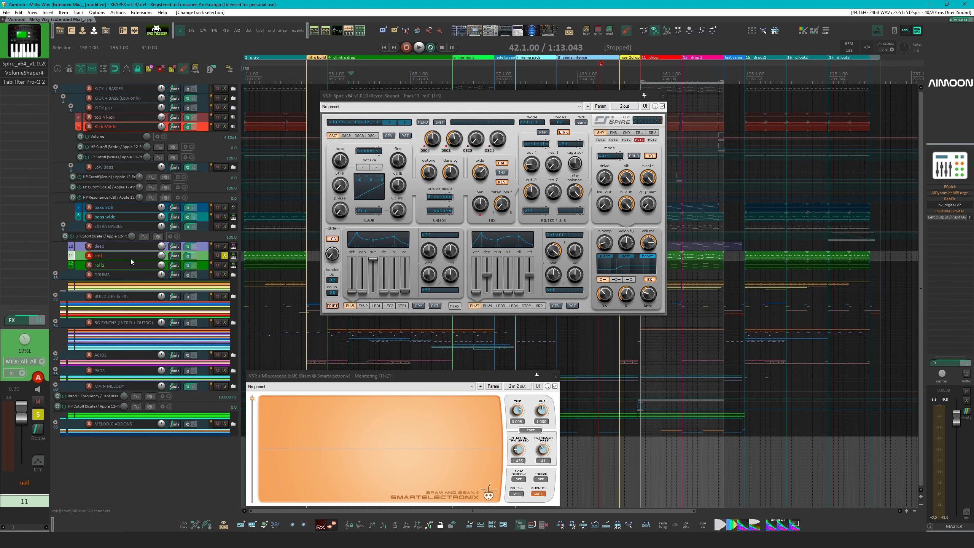
left_click(19, 81, "shift")
left_click(19, 73, "shift")
key("space")
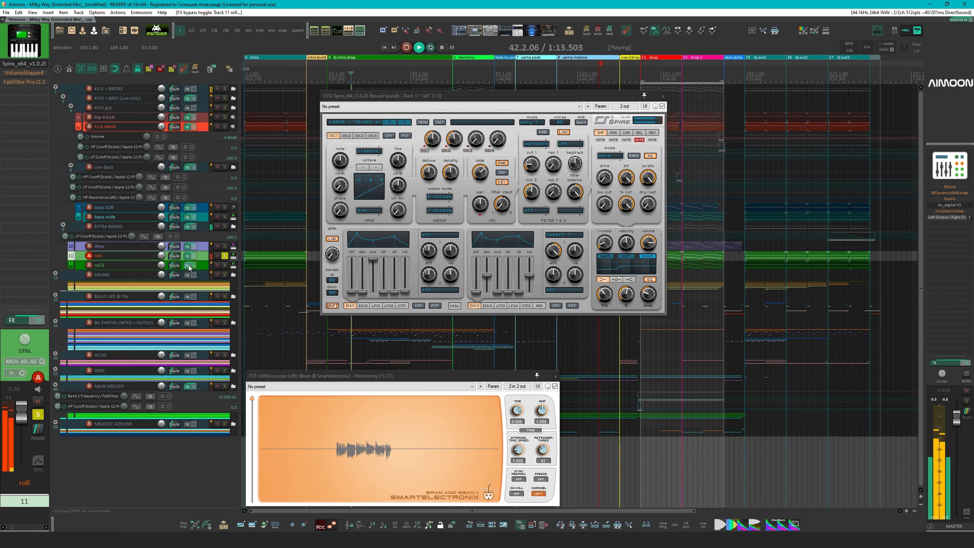
Re-enable VolumeShaper4 and FabFilter Pro-Q 2 on roll, examine their curves while listening, and close the EQ window
left_click(24, 72)
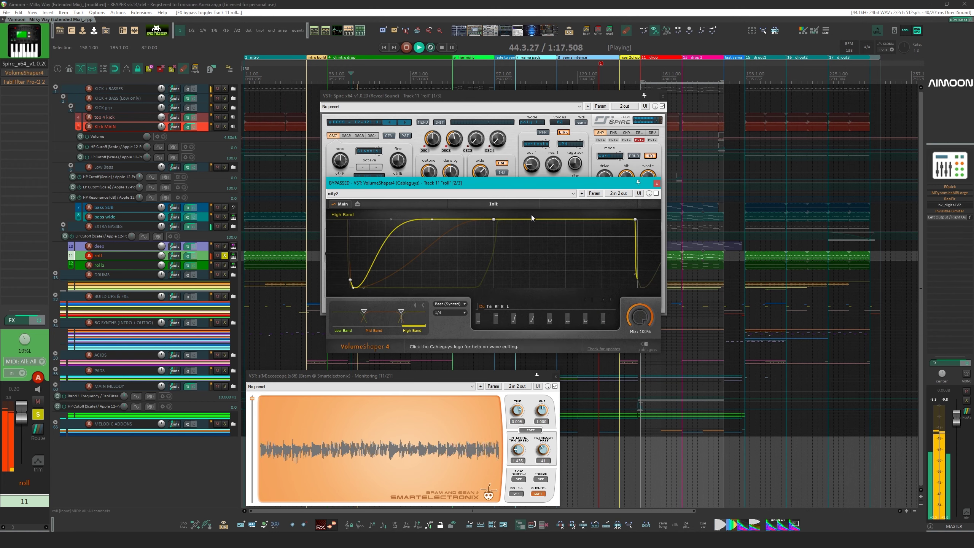
left_click(656, 194)
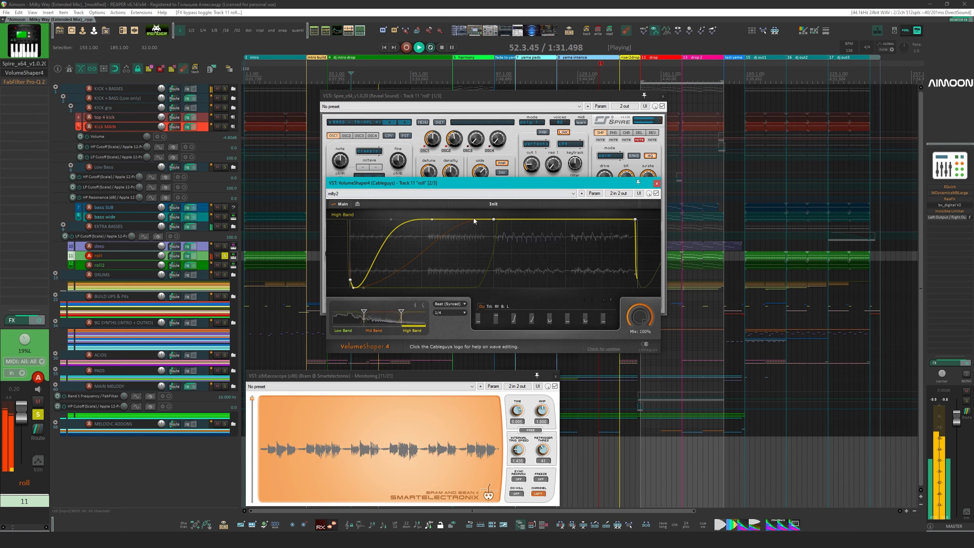
left_click(23, 82)
left_click(25, 82)
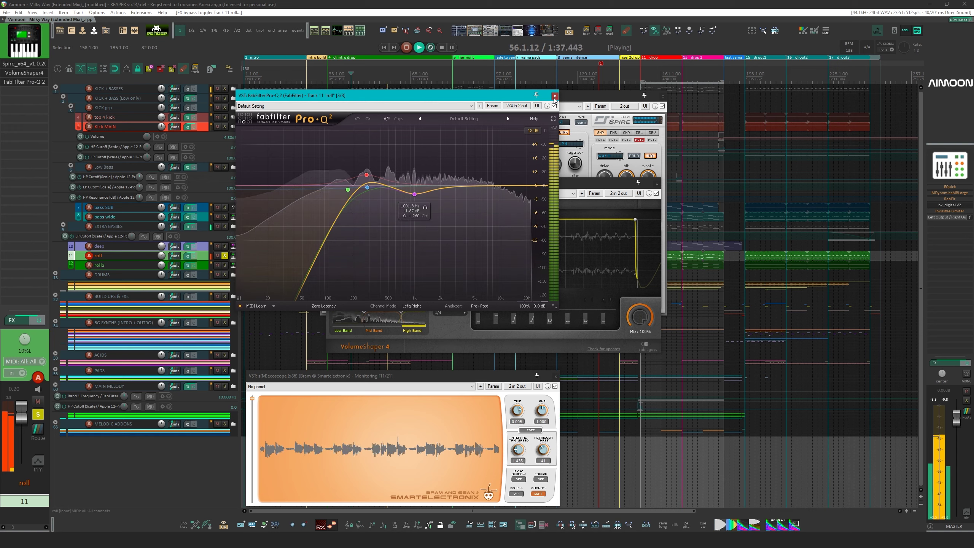
key("Escape")
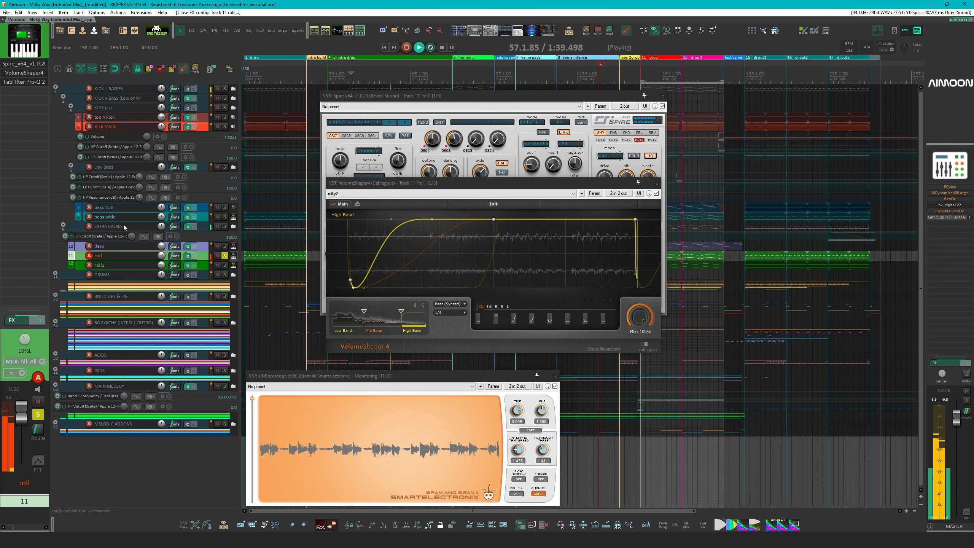
Solo the bass SUB track together with roll, listen to the two layers combined, and stop playback
left_click(113, 208)
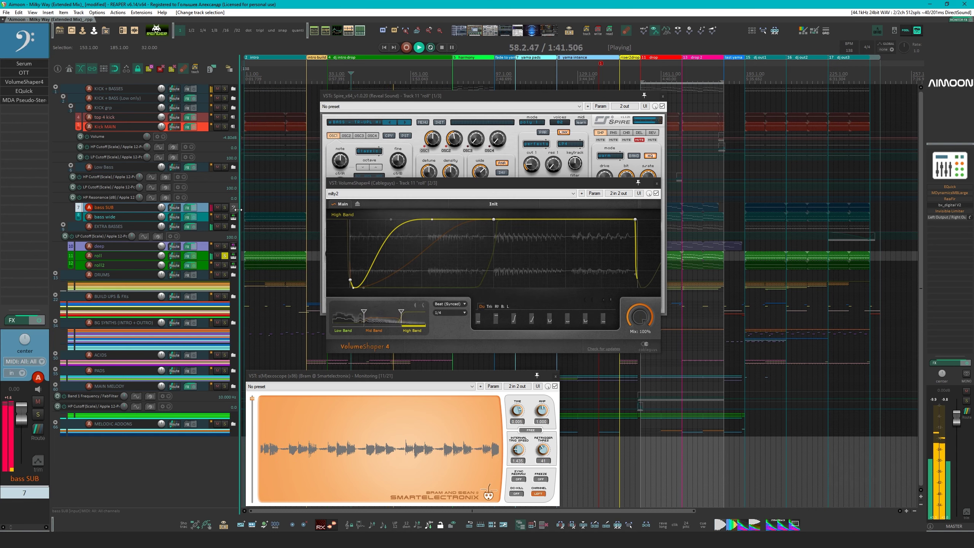
left_click(225, 208)
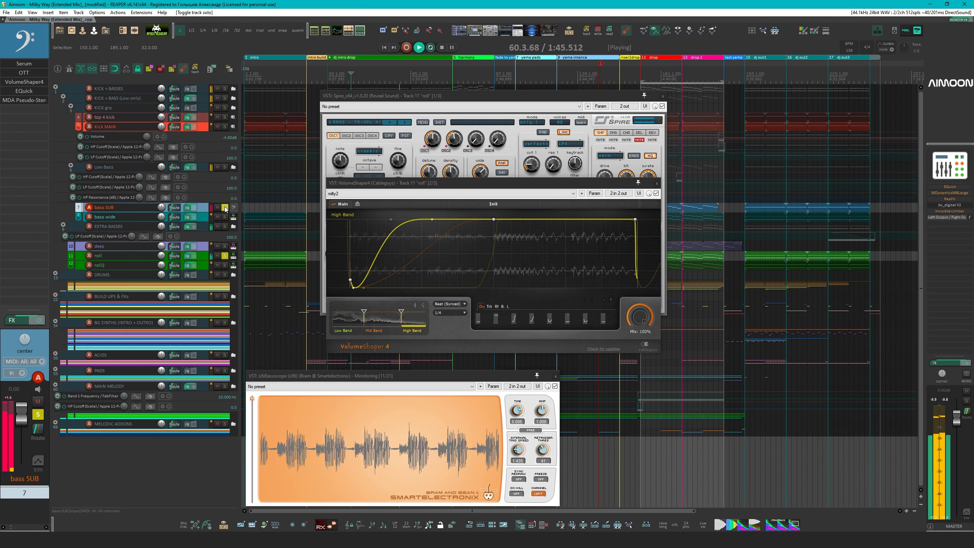
key("space")
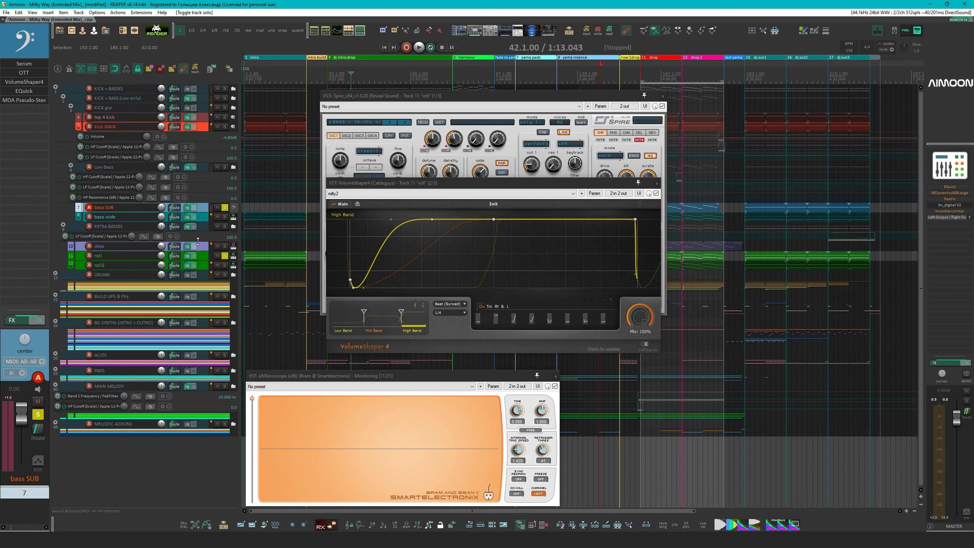
Solo only roll2, play it with VolumeShaper4, FabFilter Pro-Q 2 and MDA Pseudo-Stereo bypassed, and close roll's VolumeShaper4 and Spire windows
left_click(225, 255, "alt")
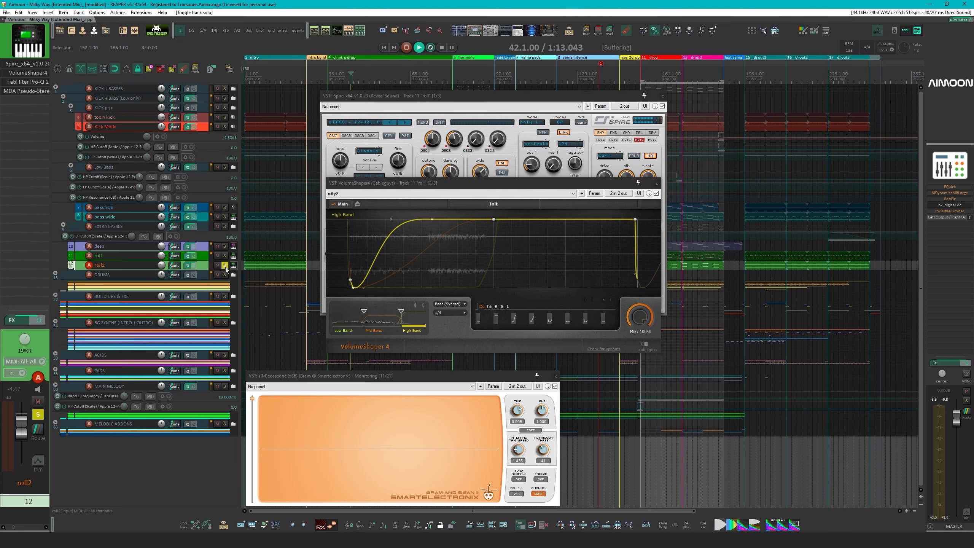
left_click(225, 266)
key("space")
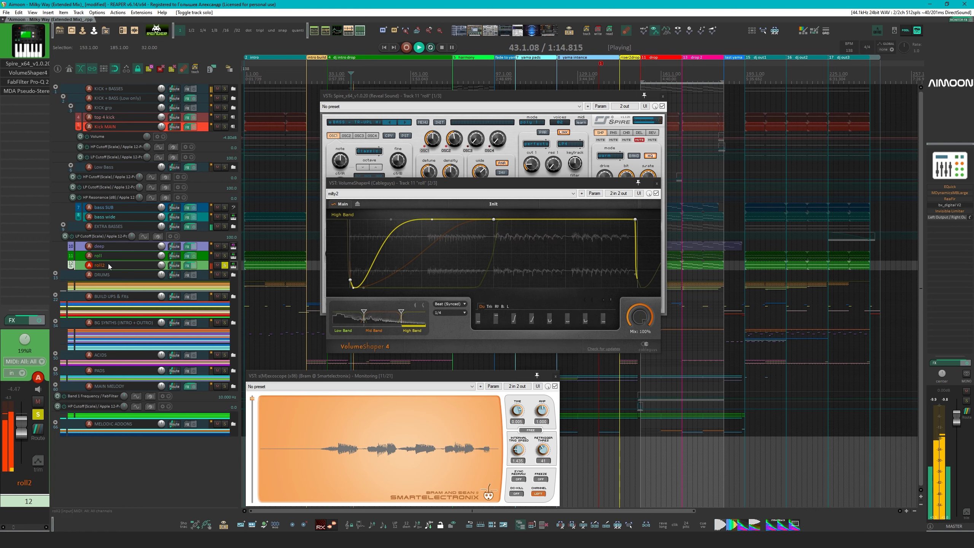
left_click(21, 73, "shift")
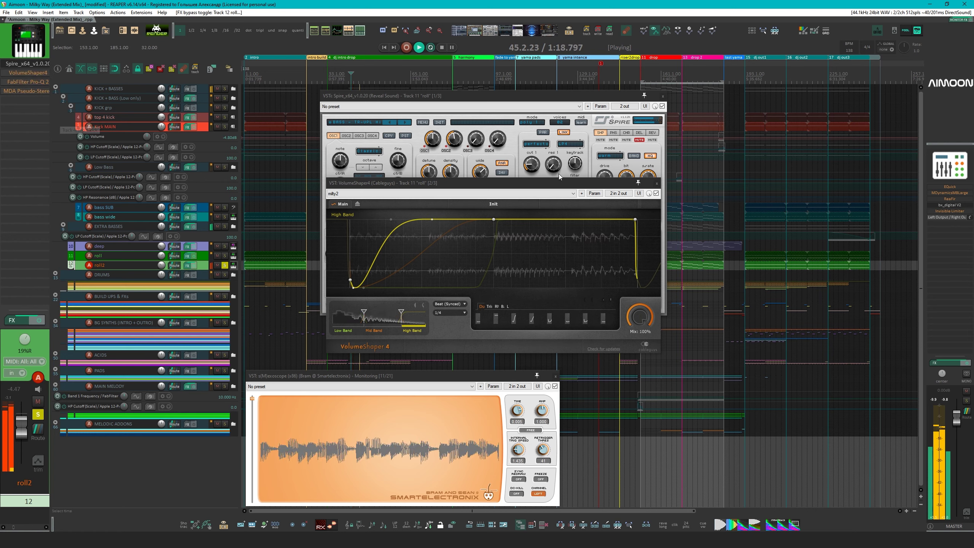
left_click(657, 184)
left_click(651, 96)
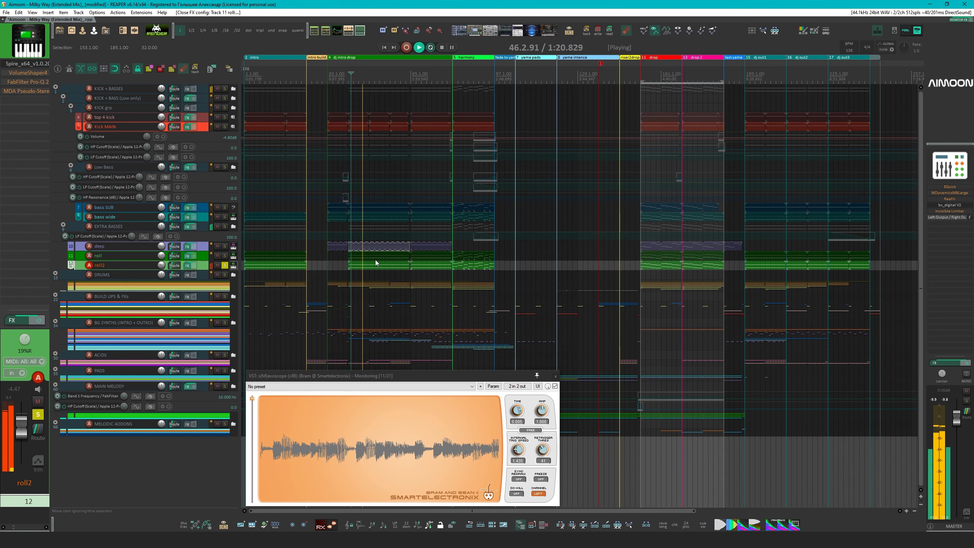
Stop playback, open the roll MIDI item in the dj intro drop, examine its note pattern, and close the editor
key("space")
scroll(381, 270, "up", 3)
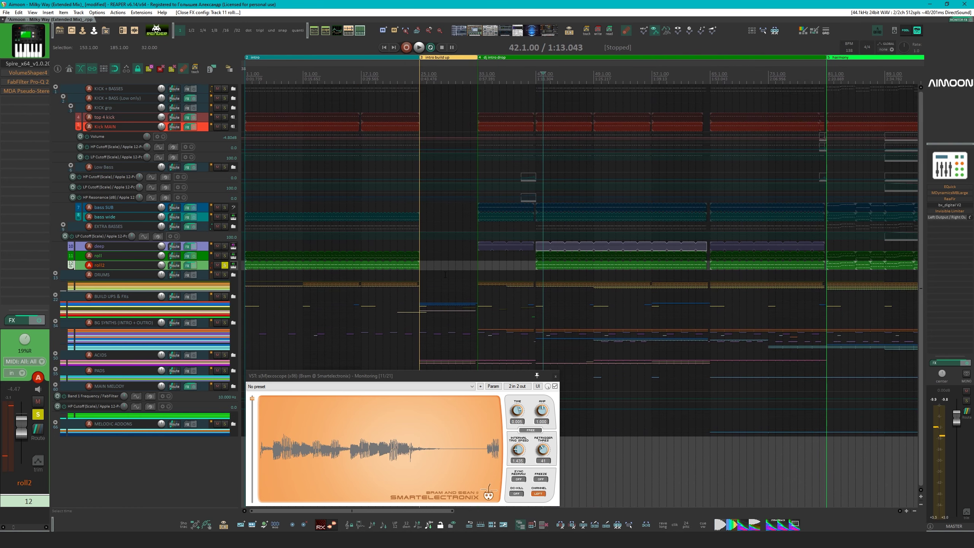
left_click(560, 255)
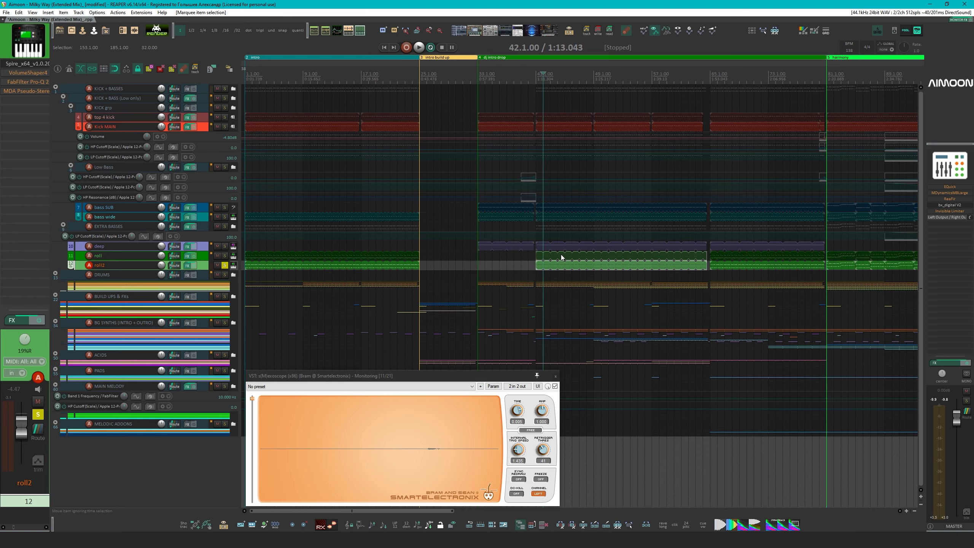
double_click(558, 257)
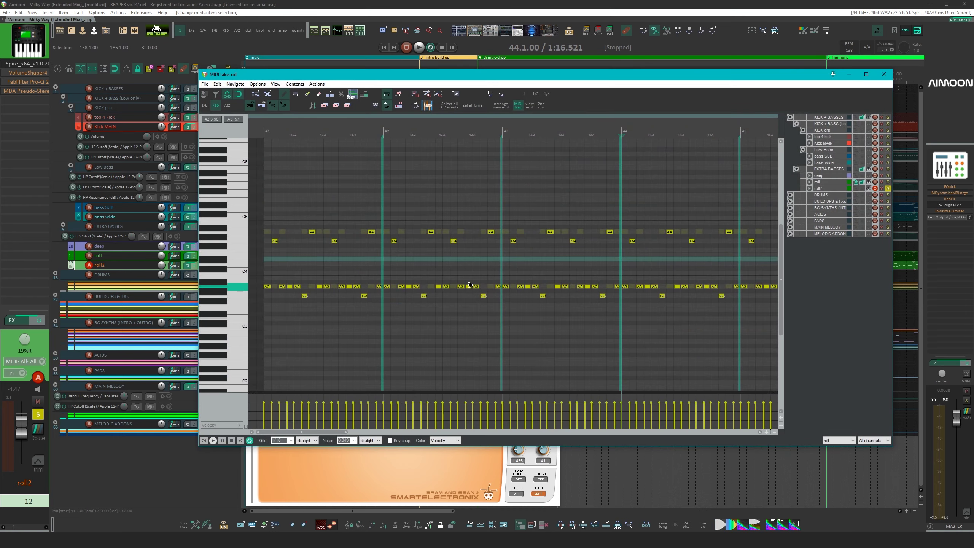
left_click(883, 74)
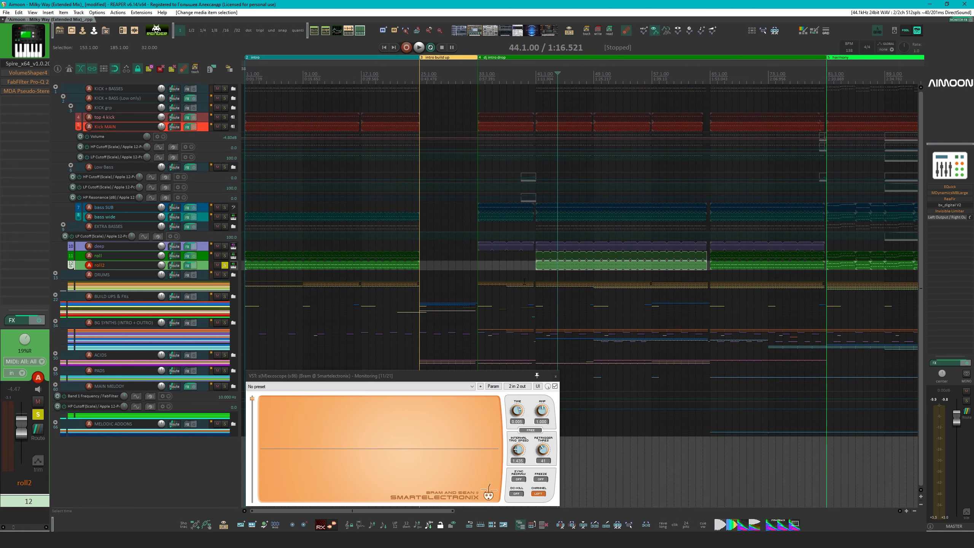
Play roll2 dry from bar 41 and re-enable its VolumeShaper4 during playback
left_click(537, 266)
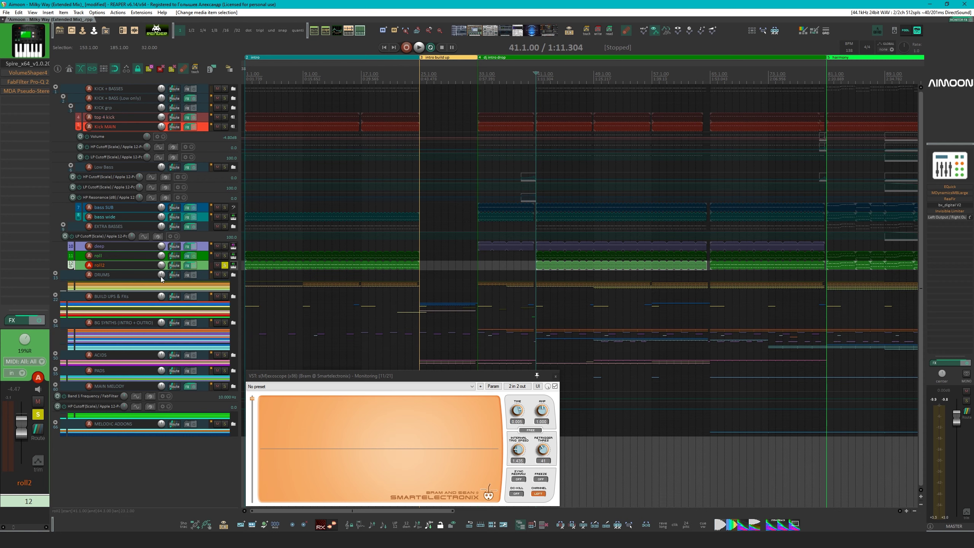
left_click(111, 265)
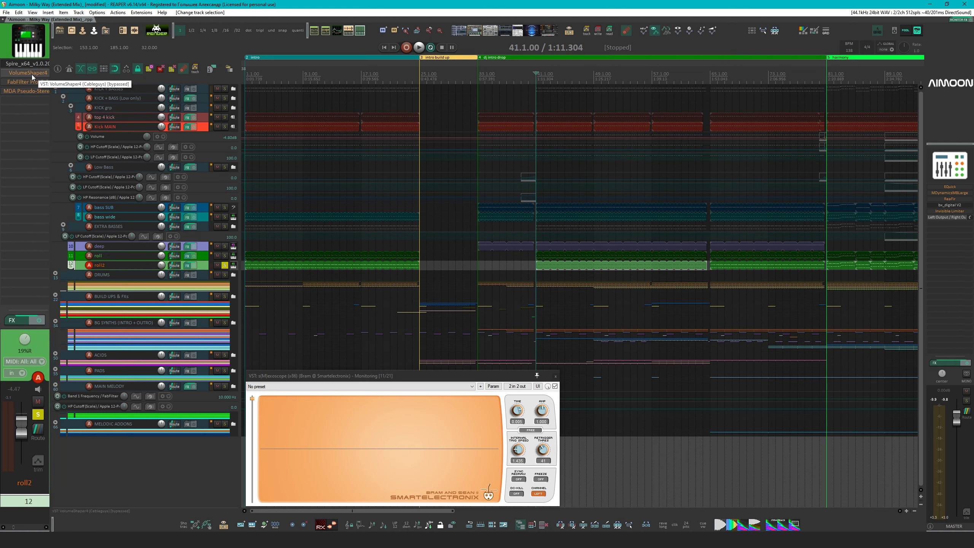
key("space")
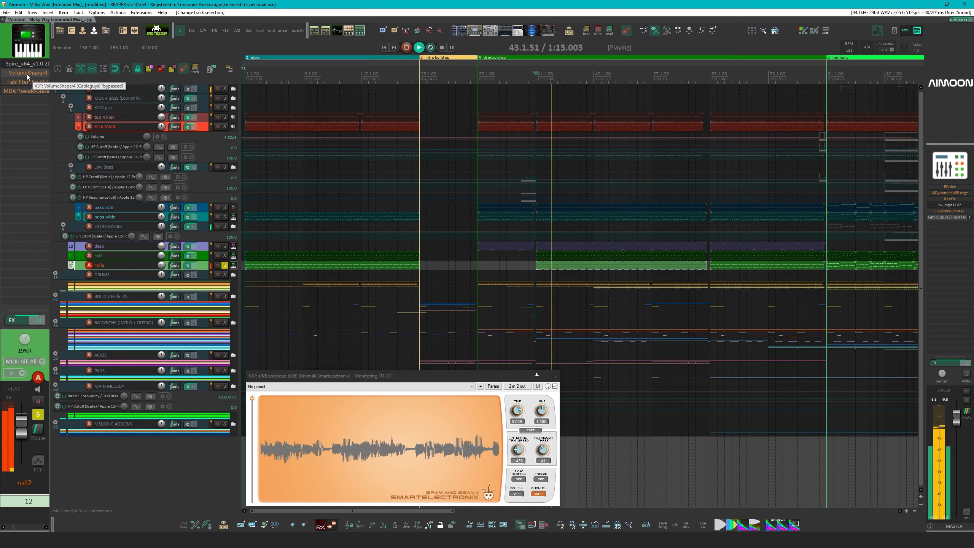
left_click(27, 73, "shift")
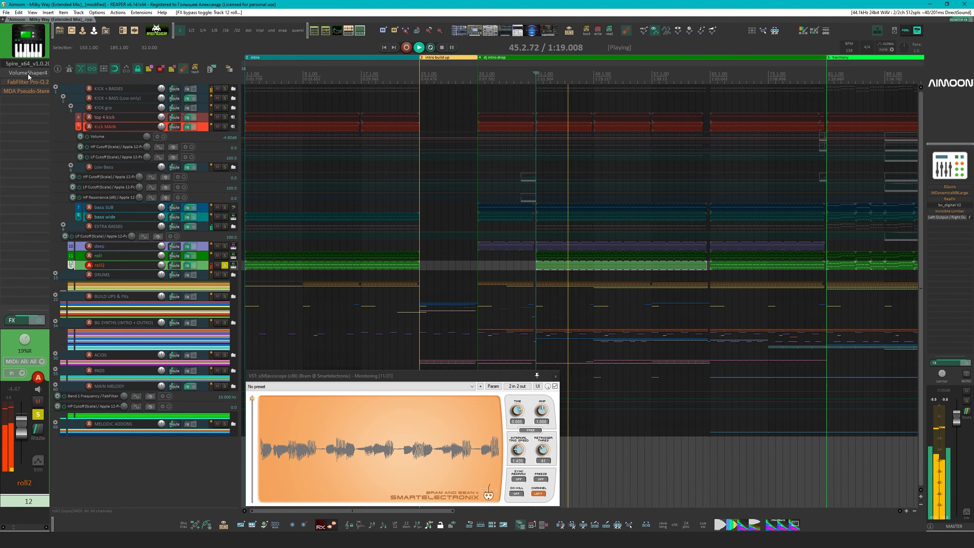
Re-enable FabFilter Pro-Q 2 on roll2, examine the VolumeShaper4 and EQ curves while listening, close both windows and stop playback
left_click(33, 83)
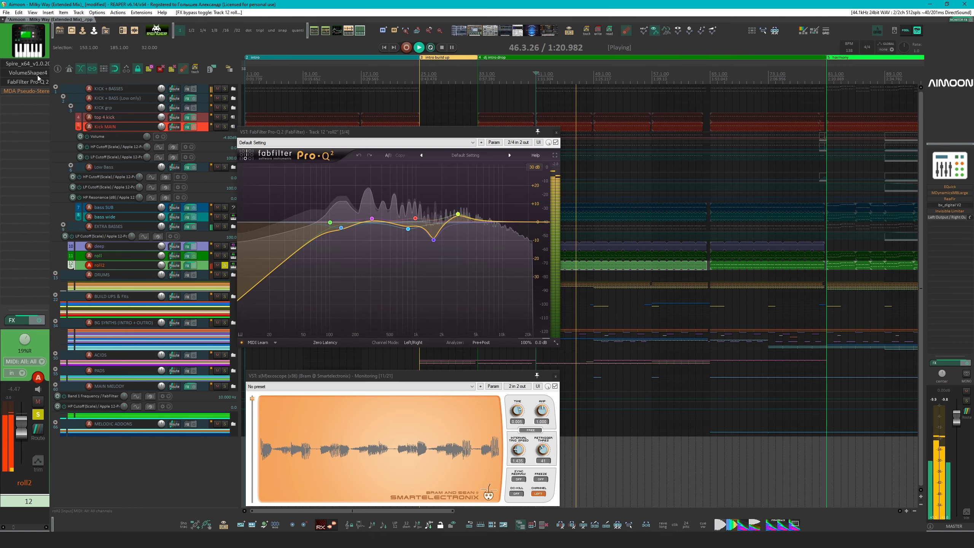
left_click(37, 74)
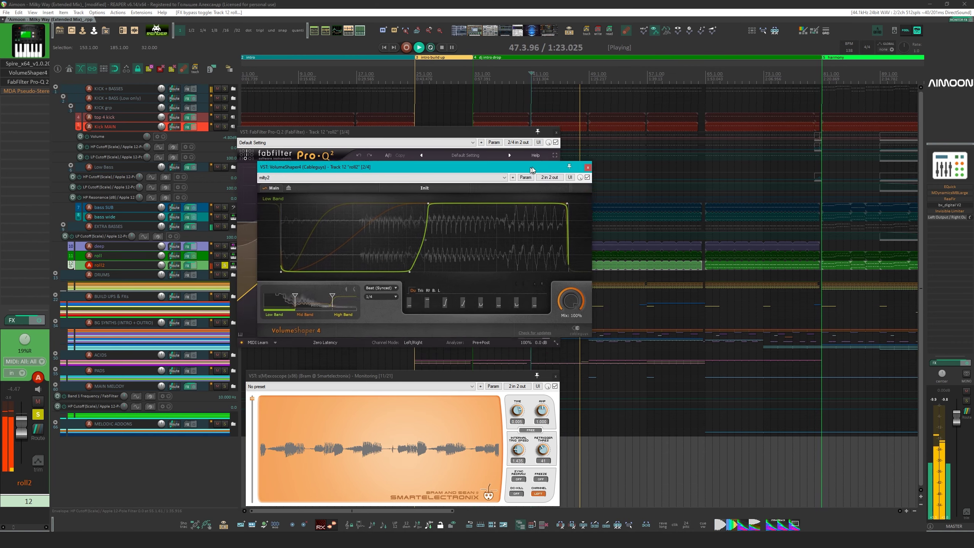
left_click(616, 188)
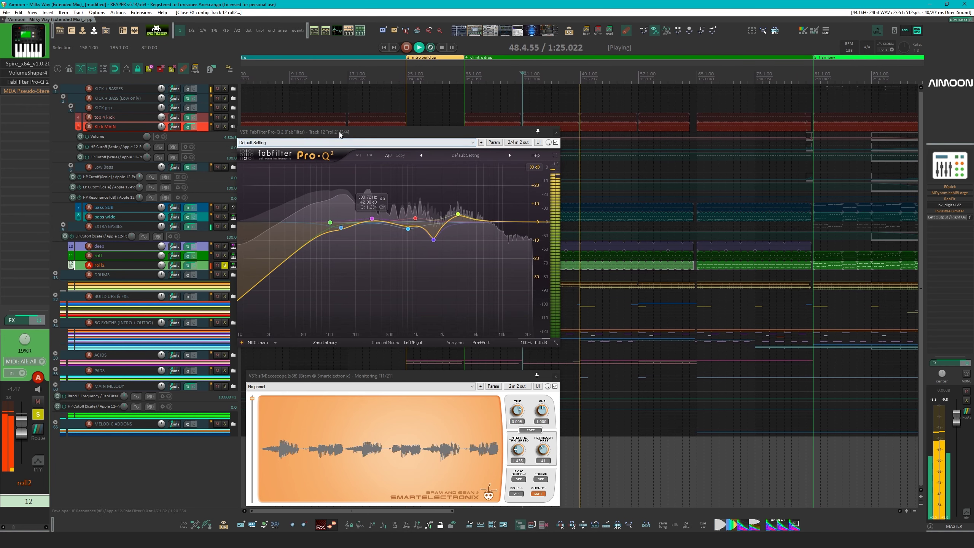
left_click_drag(383, 132, 420, 138)
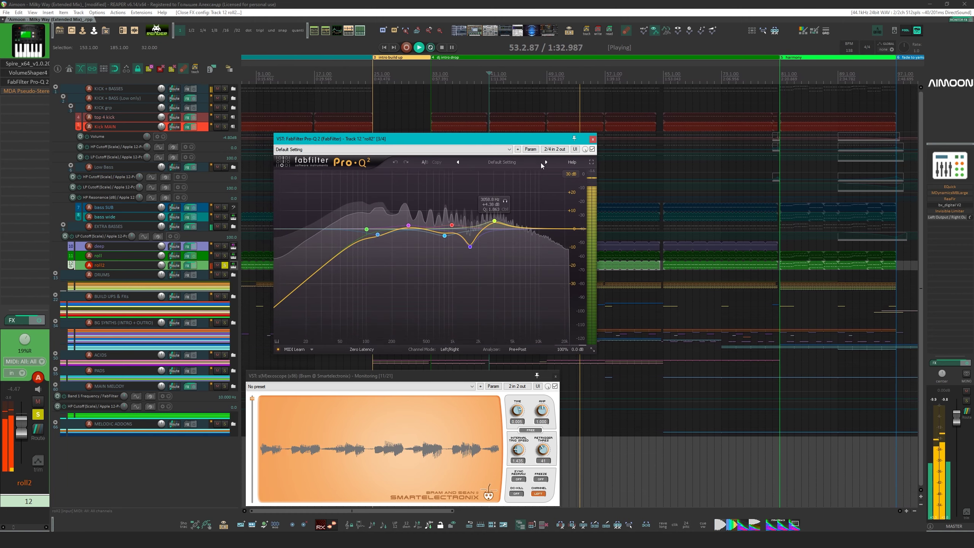
left_click(592, 140)
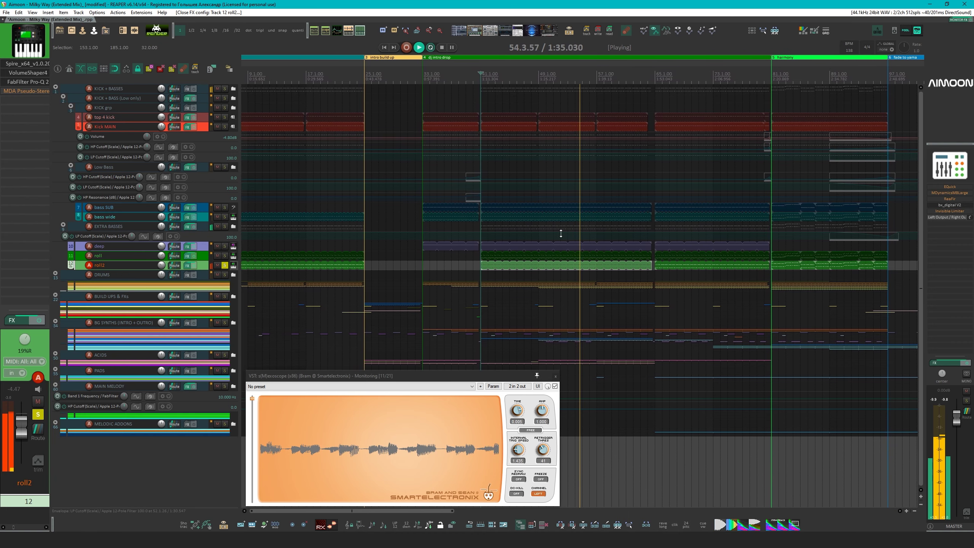
key("space")
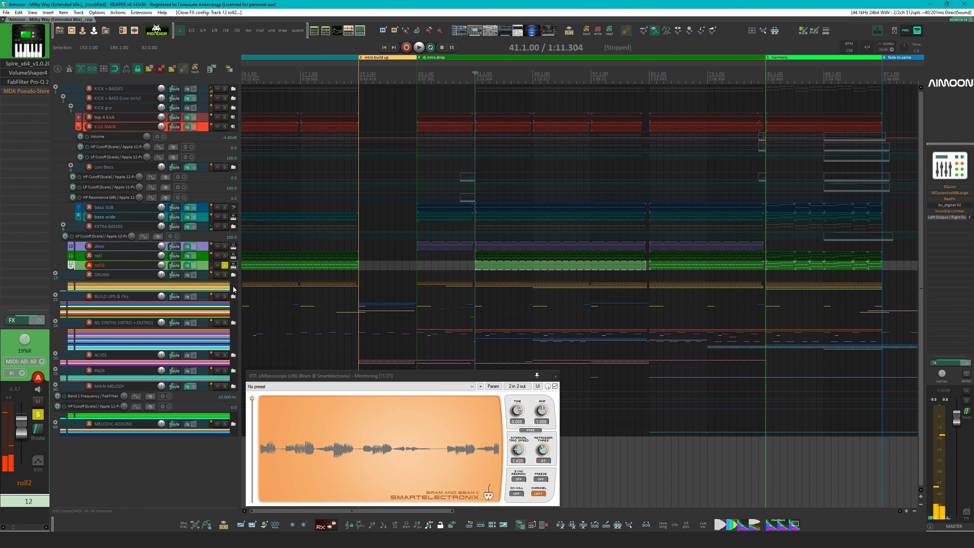
Re-enable MDA Pseudo-Stereo on roll2, compare the sound with and without it during playback, and close its window
left_click(23, 92)
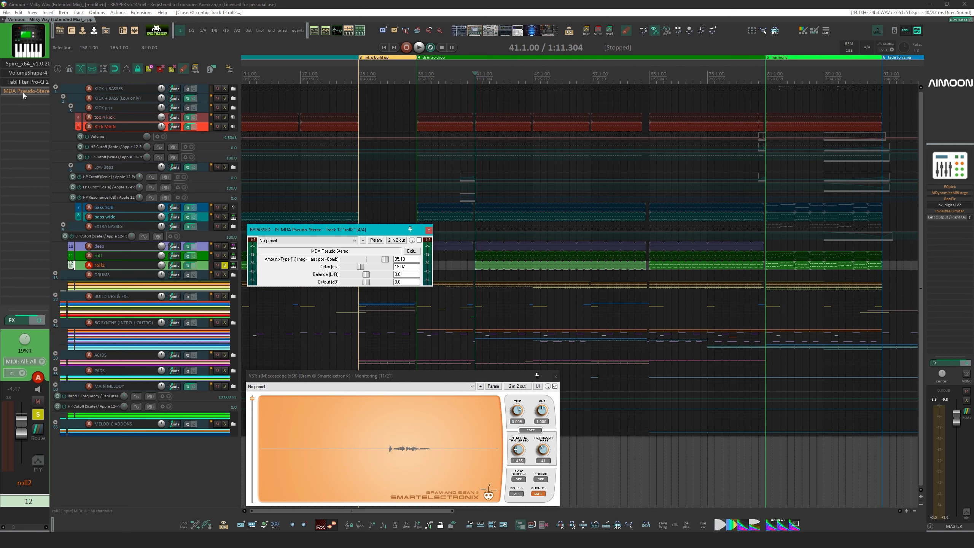
left_click(419, 240)
left_click_drag(314, 229, 339, 197)
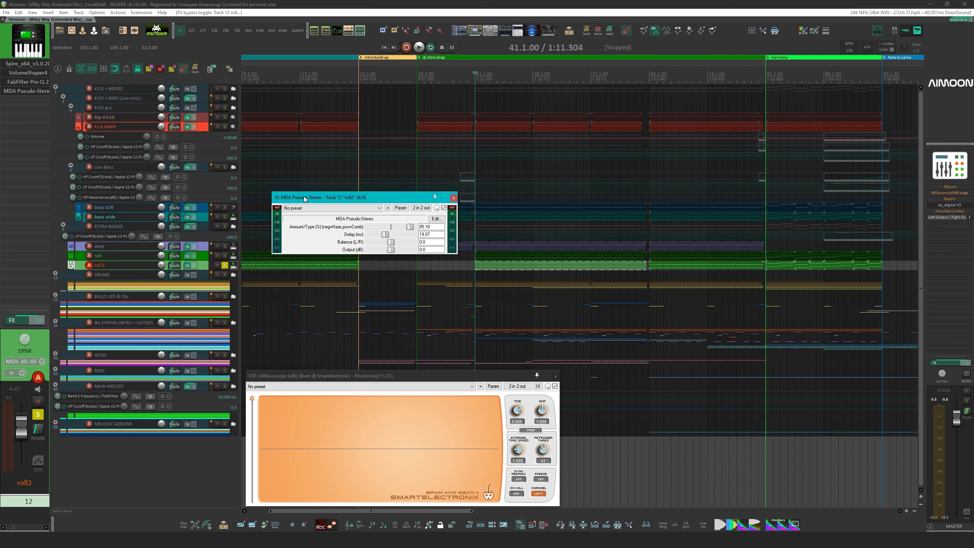
key("space")
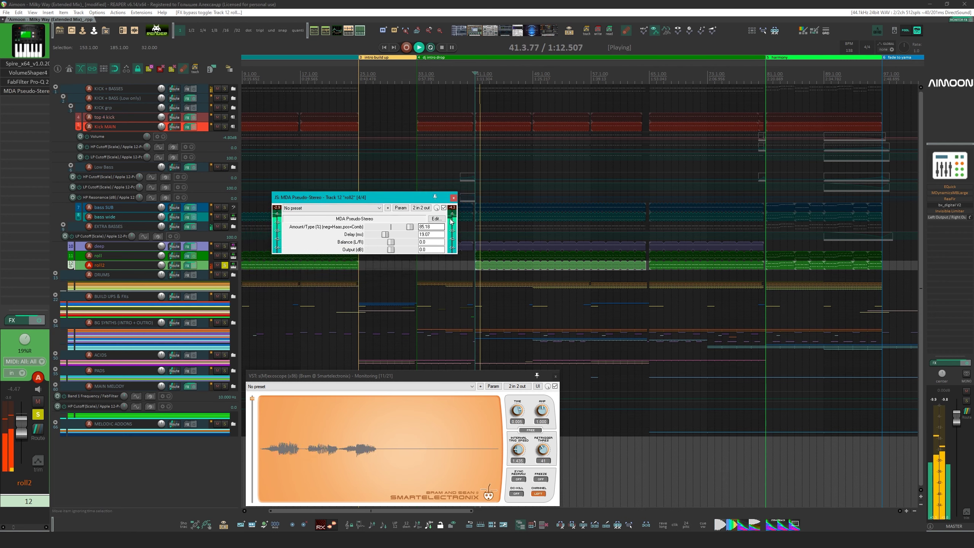
left_click(444, 208)
left_click(444, 208)
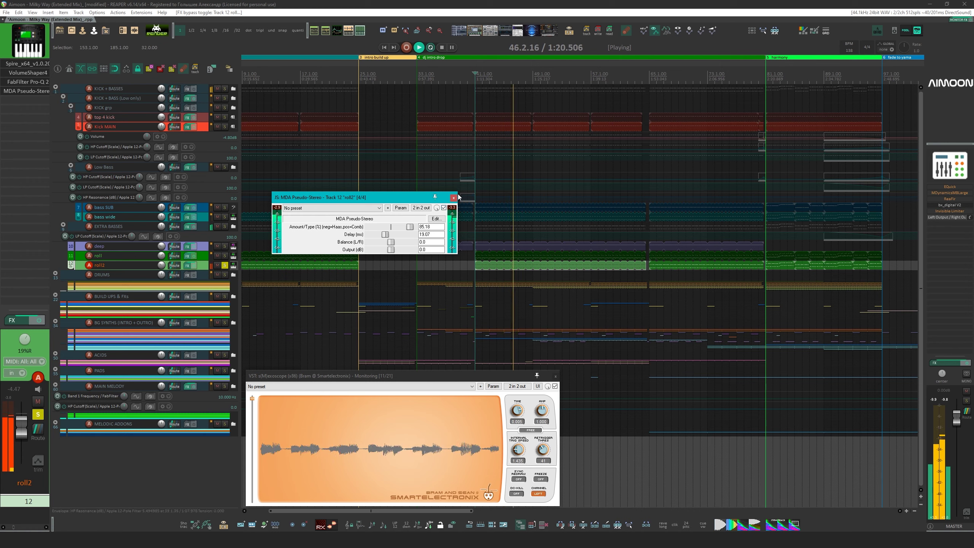
left_click(453, 197)
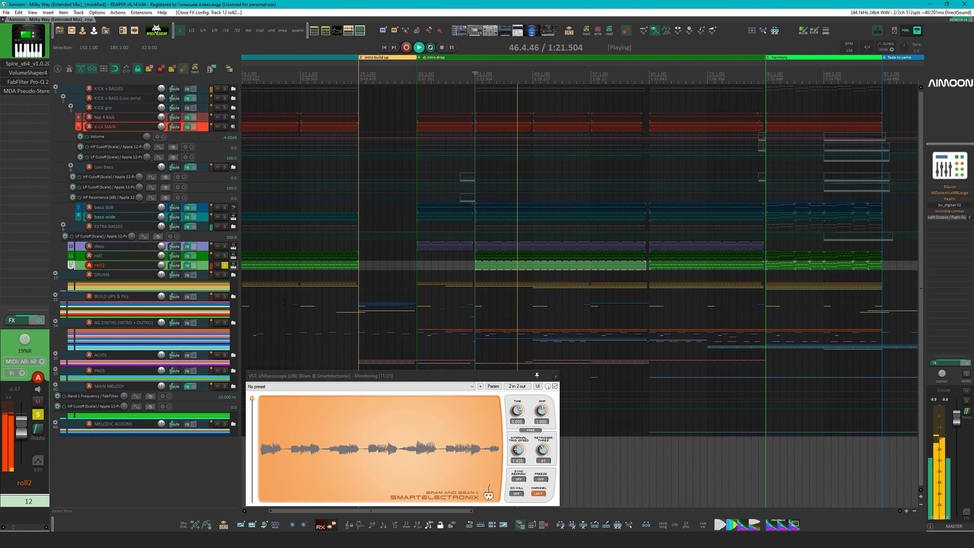
Unsolo roll2, briefly solo KICK + BASS (low only), and switch the solo to the whole KICK + BASSES group for playback from bar 41
left_click(225, 265)
key("space")
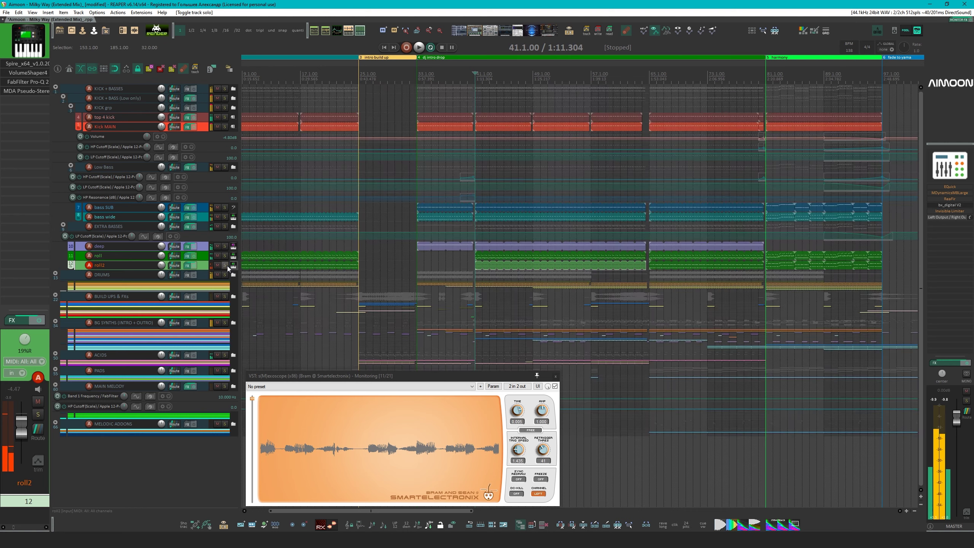
left_click(226, 98)
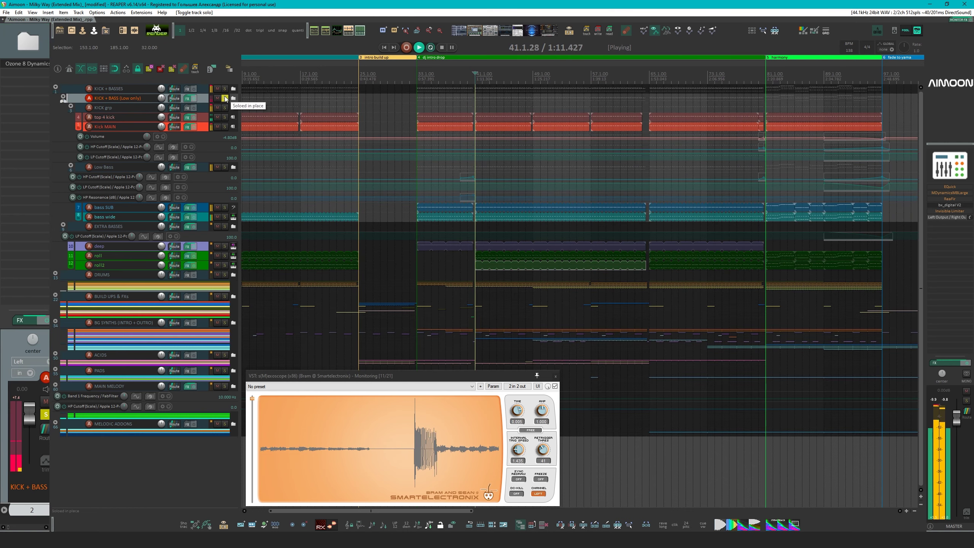
left_click(225, 98)
left_click(224, 89)
key("space")
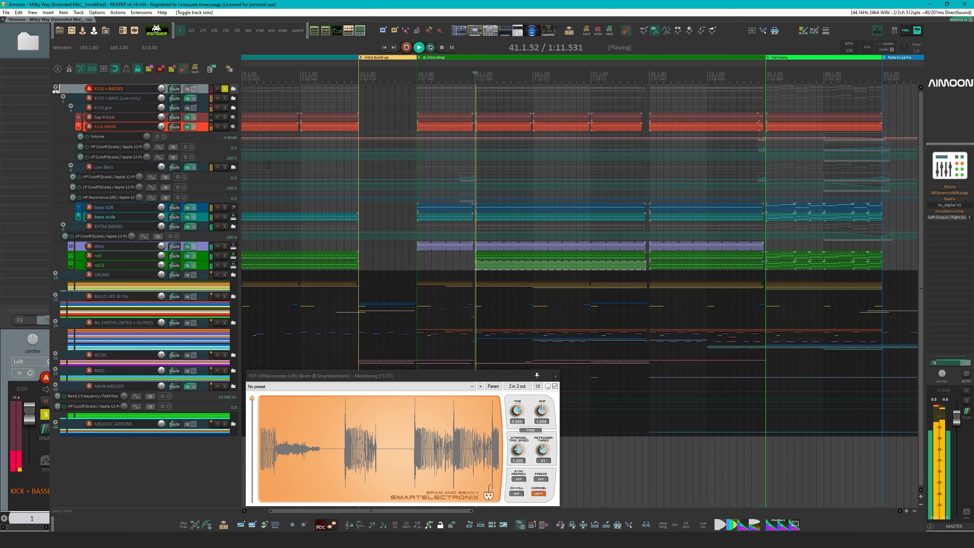
Play the soloed KICK + BASSES group from the start of the drop at bar 153, and stop playback
scroll(502, 238, "down", 2)
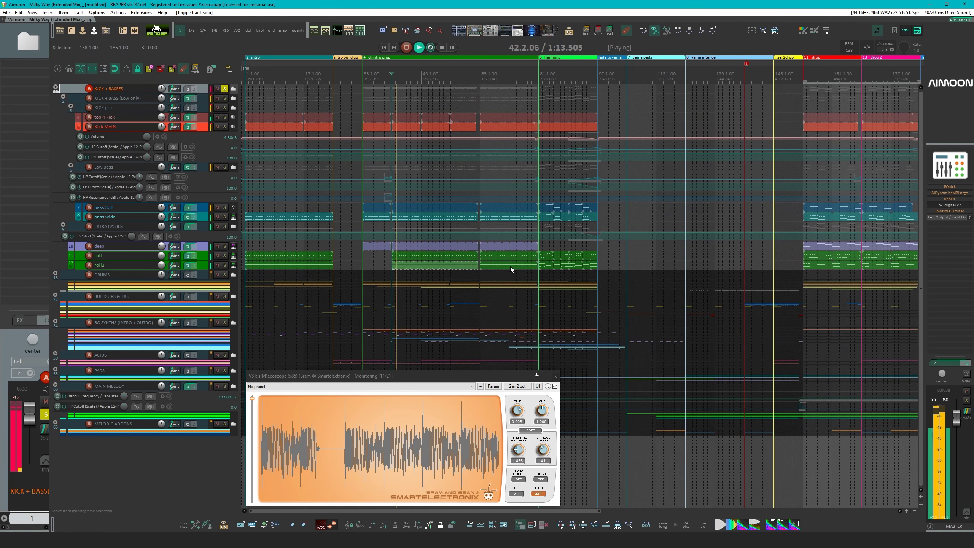
scroll(442, 252, "right", 5)
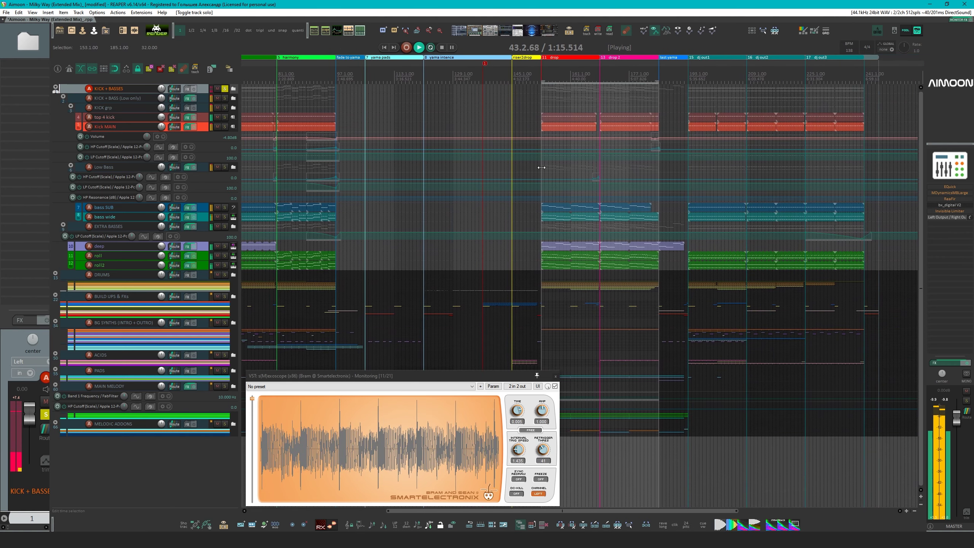
left_click(558, 219)
scroll(590, 241, "up", 2)
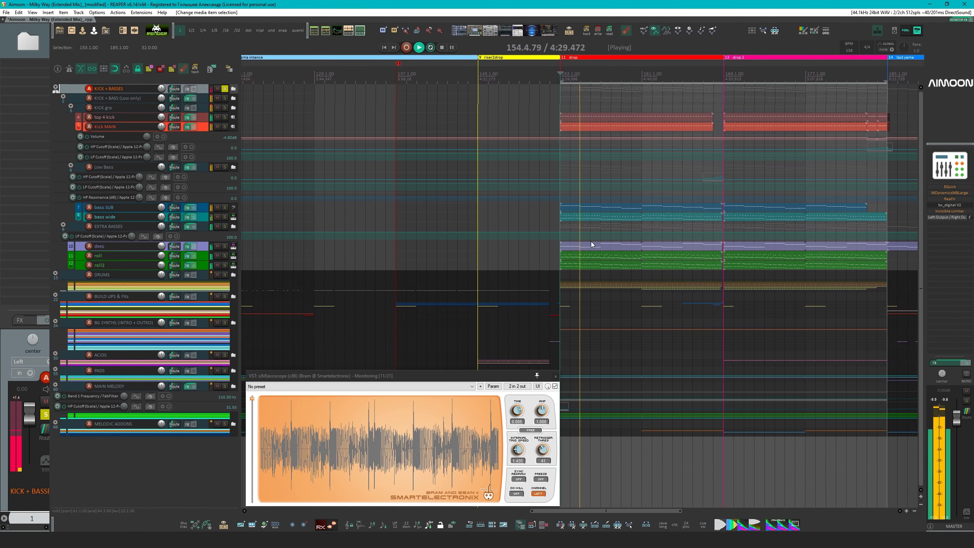
scroll(590, 241, "down", 2)
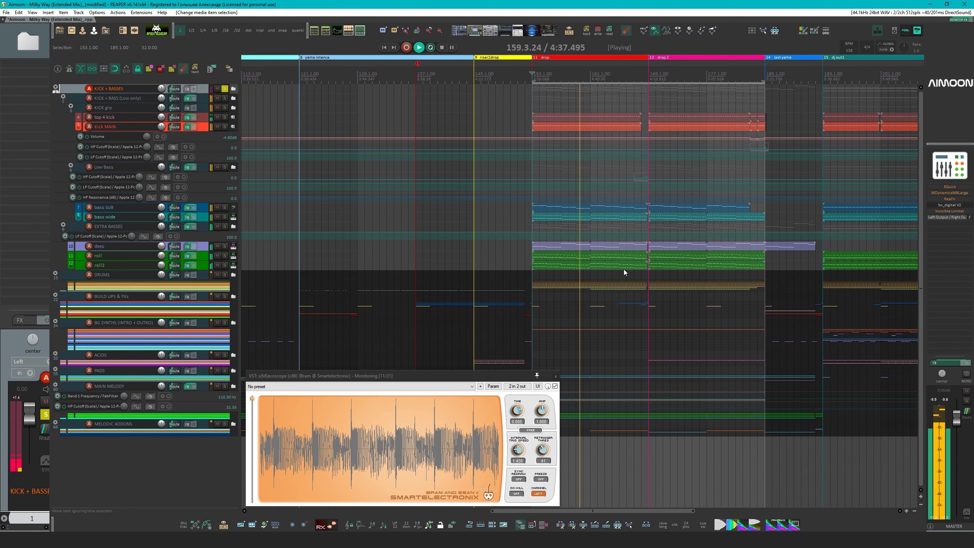
scroll(623, 270, "down", 1)
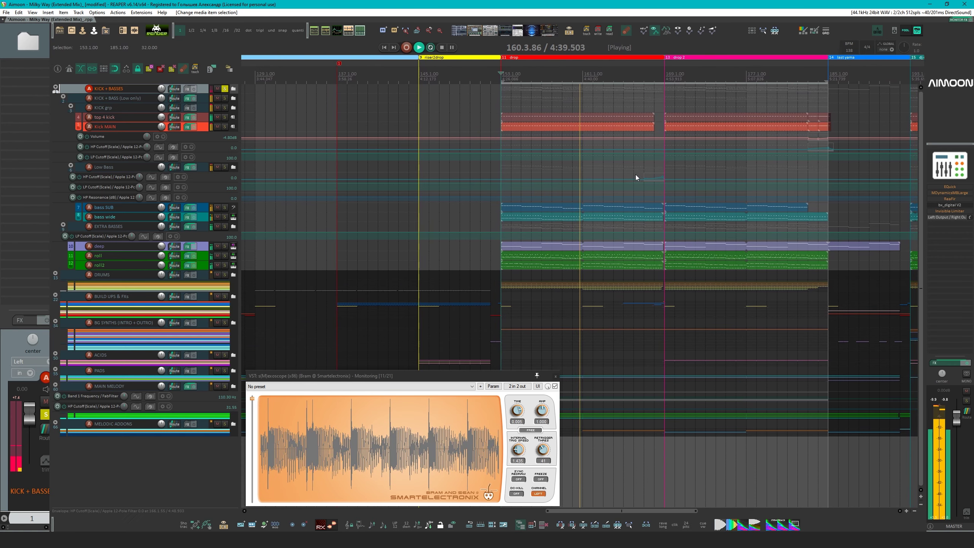
key("space")
scroll(639, 175, "up", 3)
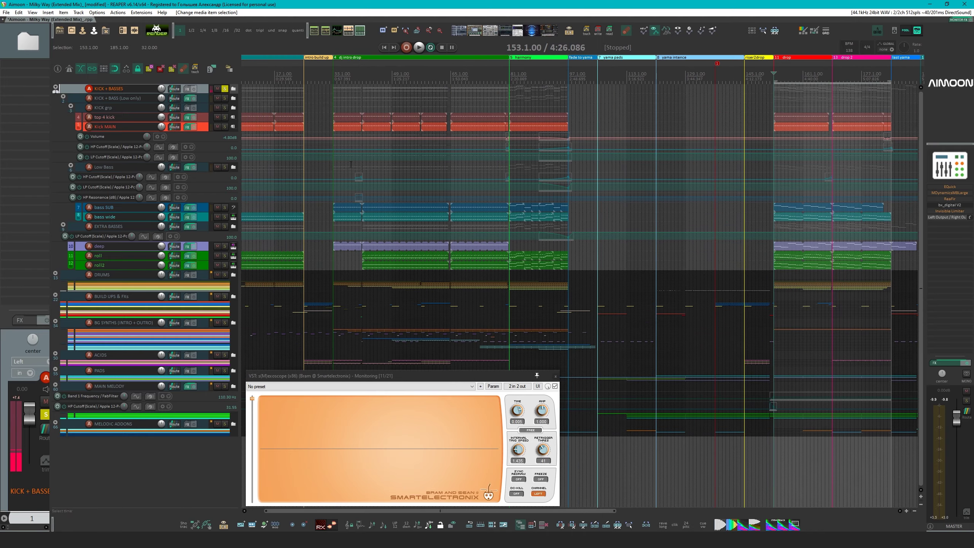
Play the soloed KICK + BASSES group through the filter automation from bar 39 in the dj intro drop, and stop playback
left_click(471, 200)
scroll(423, 177, "right", 3)
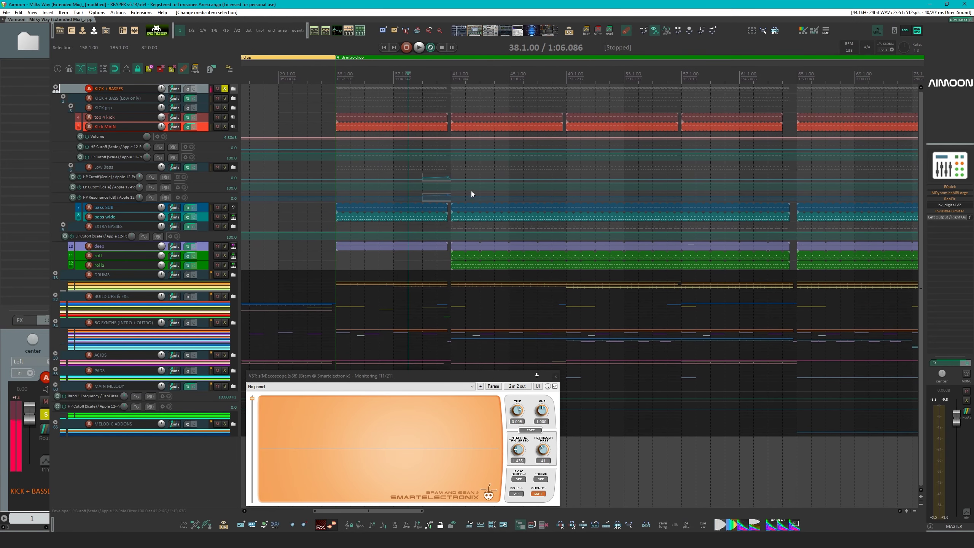
scroll(456, 199, "right", 1)
left_click(419, 167)
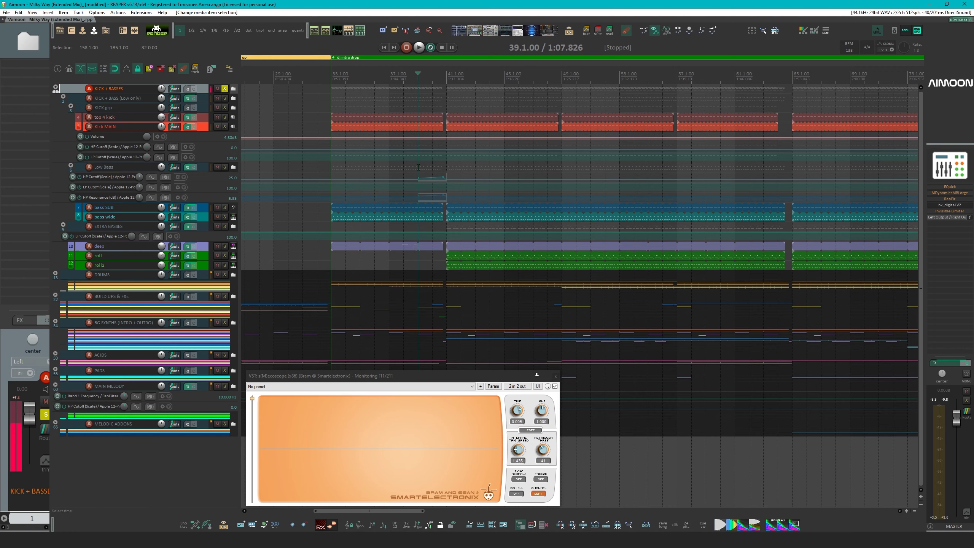
key("space")
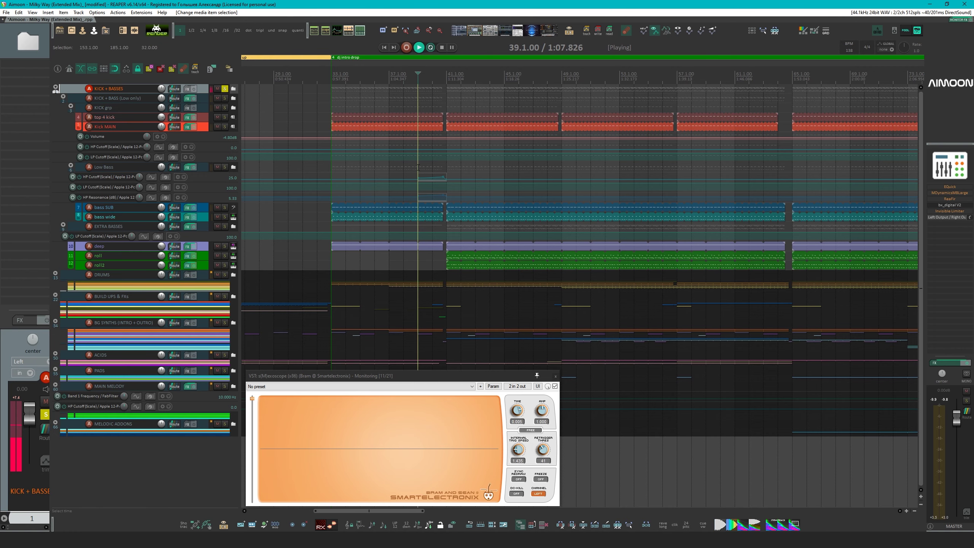
scroll(470, 172, "right", 2)
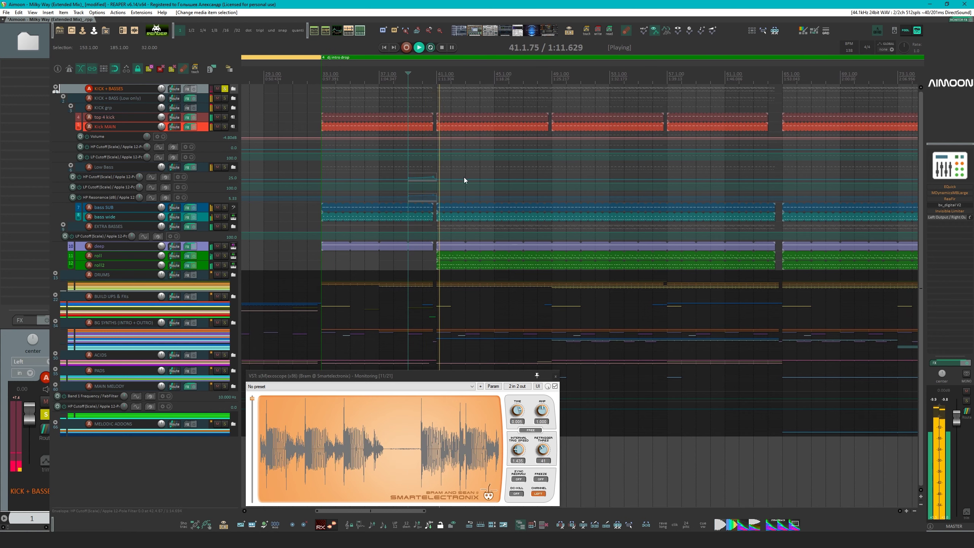
key("space")
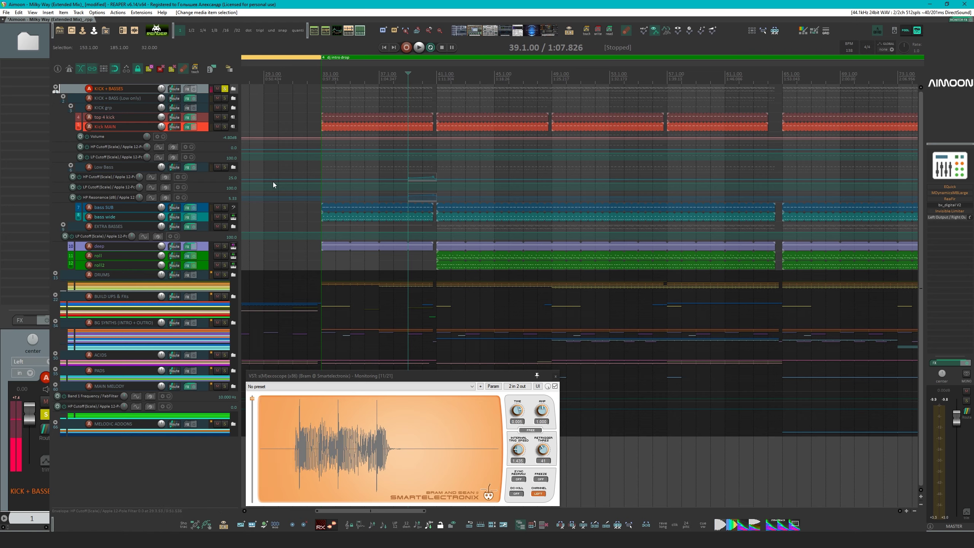
Solo the Low Bass group, listen to it from bar 39, stop playback and unsolo it
left_click(225, 168)
key("space")
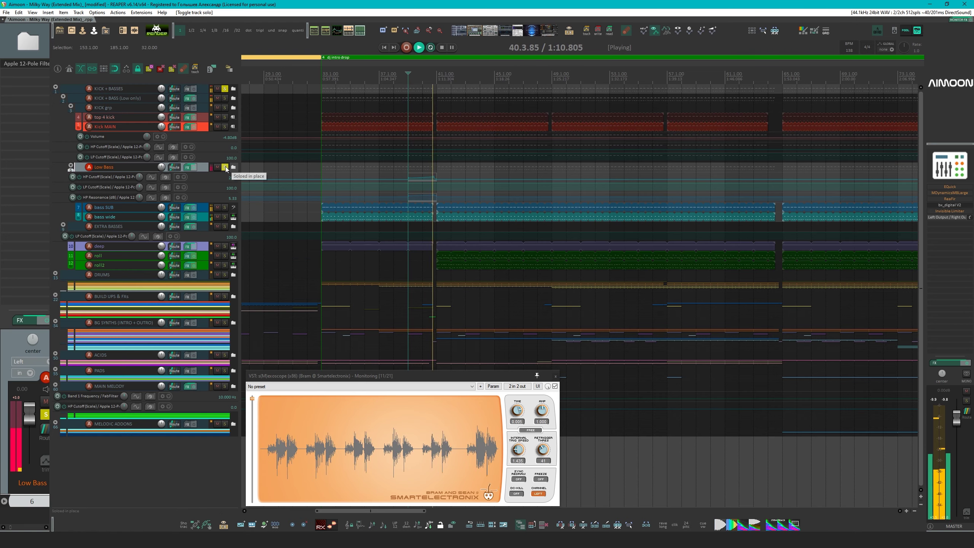
key("space")
left_click(226, 166)
Examine the kick and bass filter automation around the harmony section and across the drops
scroll(516, 181, "down", 4)
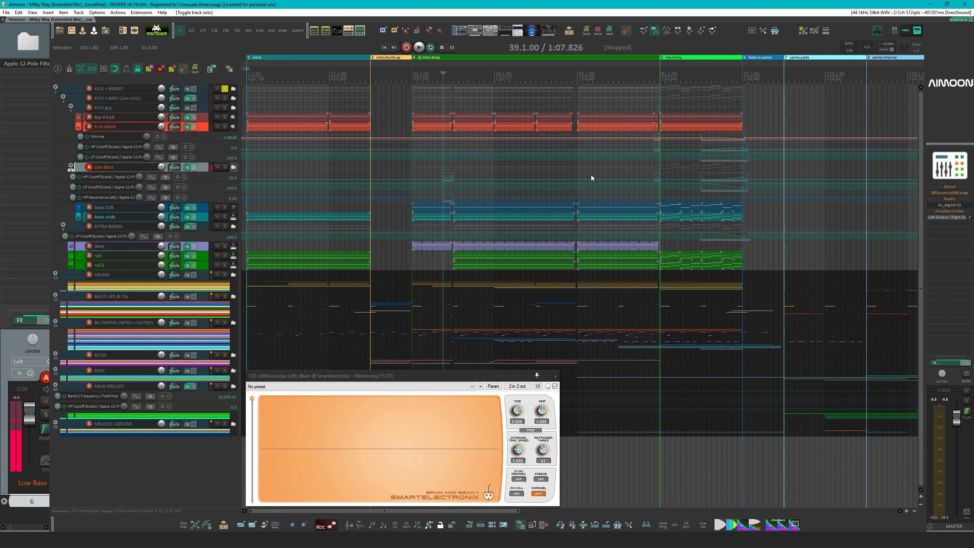
left_click_drag(671, 184, 463, 196)
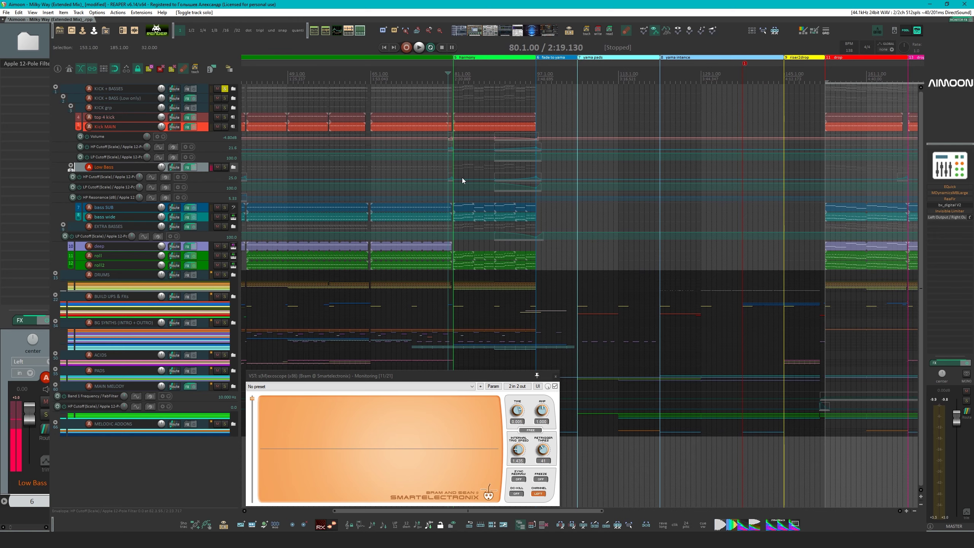
scroll(506, 185, "up", 3)
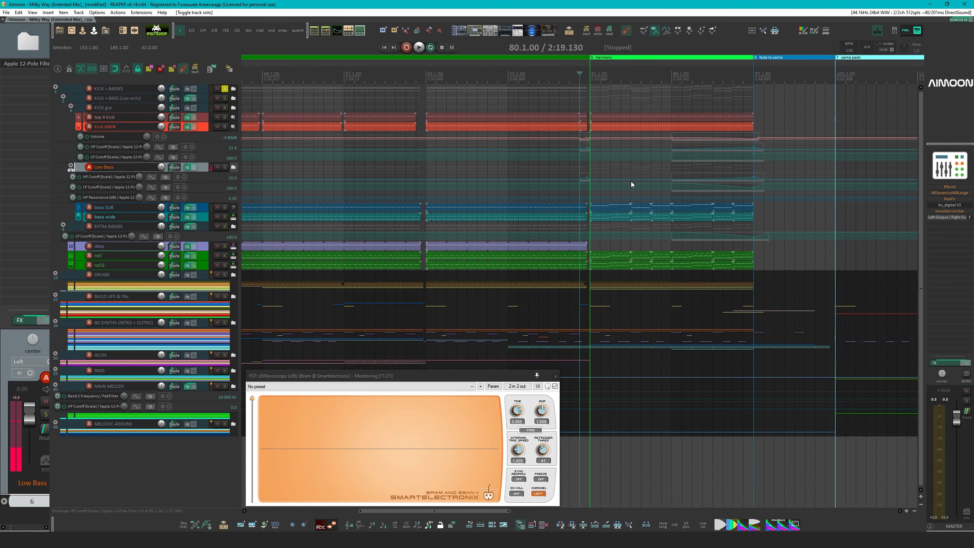
scroll(630, 185, "down", 3)
scroll(629, 189, "down", 3)
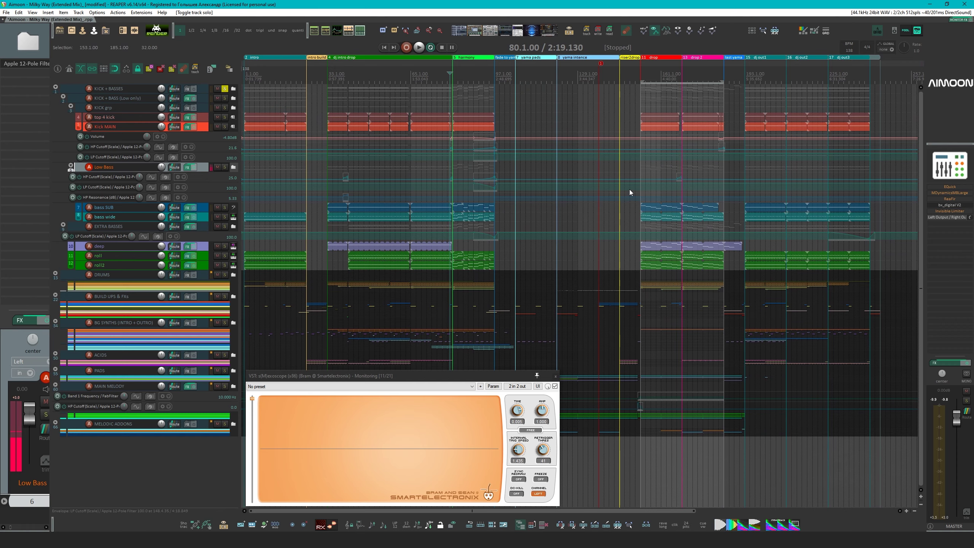
left_click(676, 164)
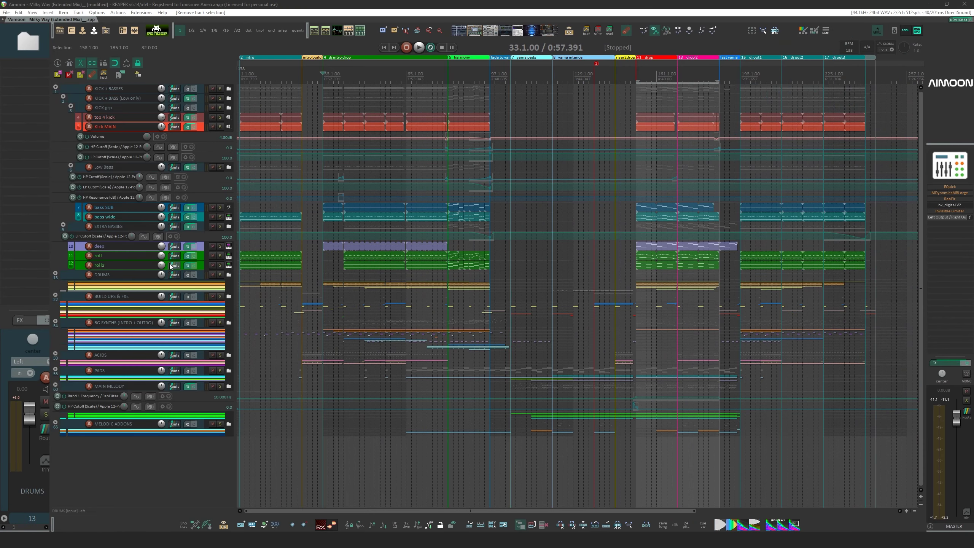
Expand the DRUMS folder to show its individual tracks and solo the whole DRUMS group
left_click(115, 275)
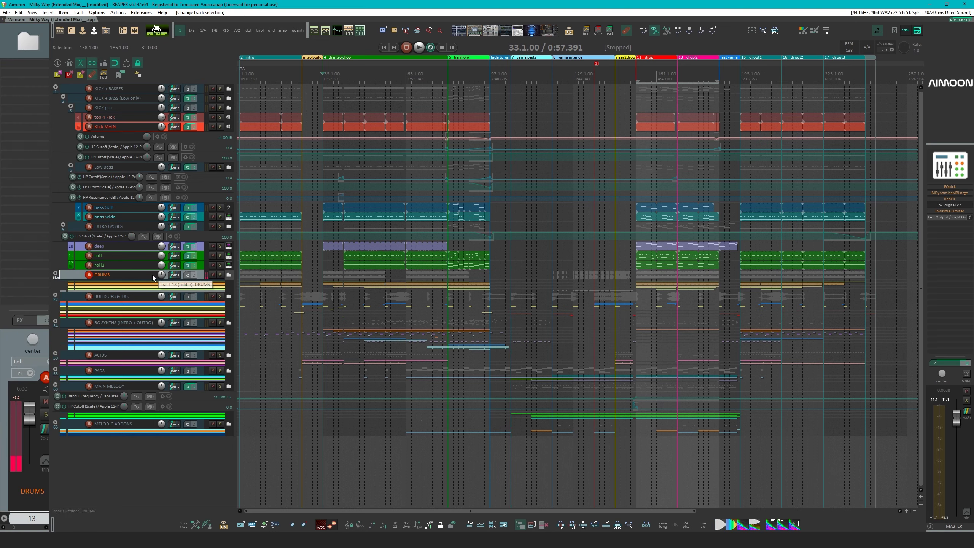
left_click(56, 273)
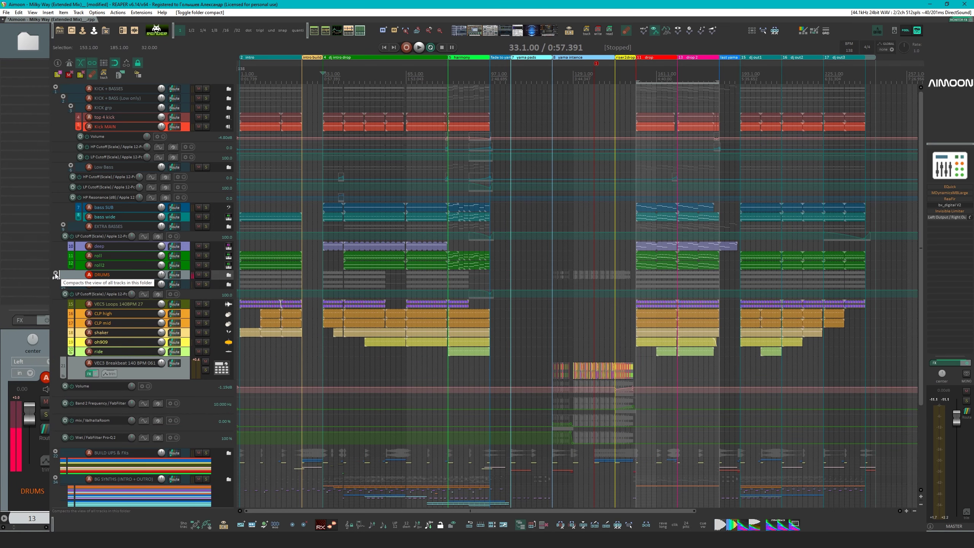
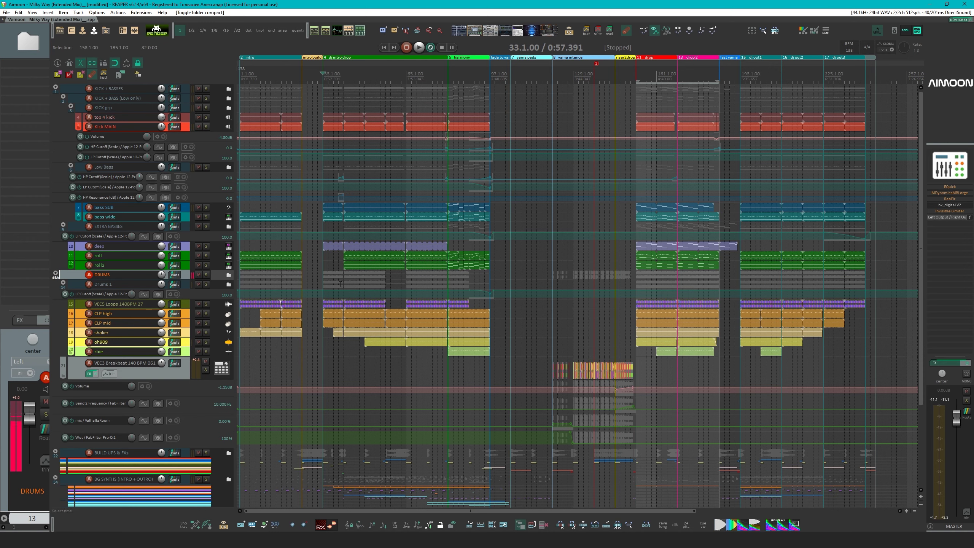
left_click(410, 283)
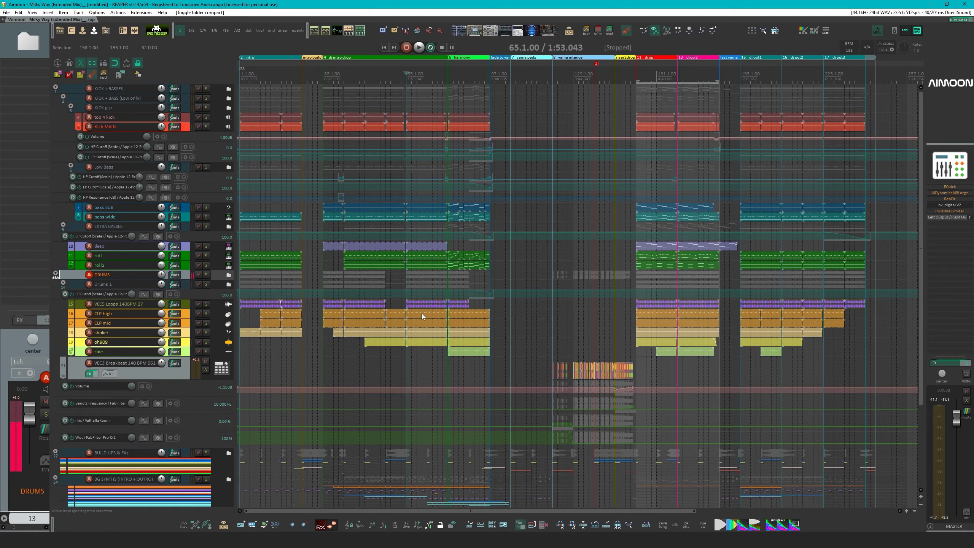
scroll(422, 317, "up", 3)
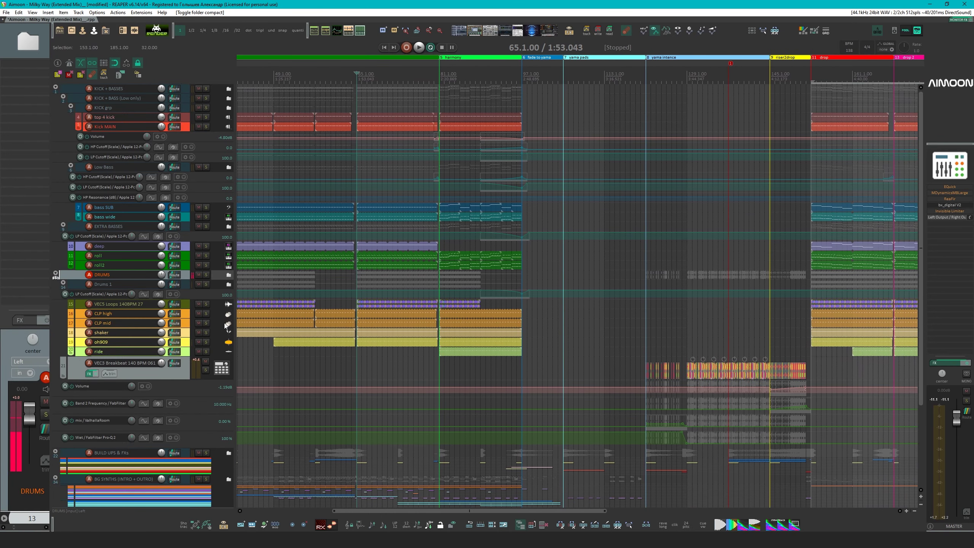
left_click(205, 274)
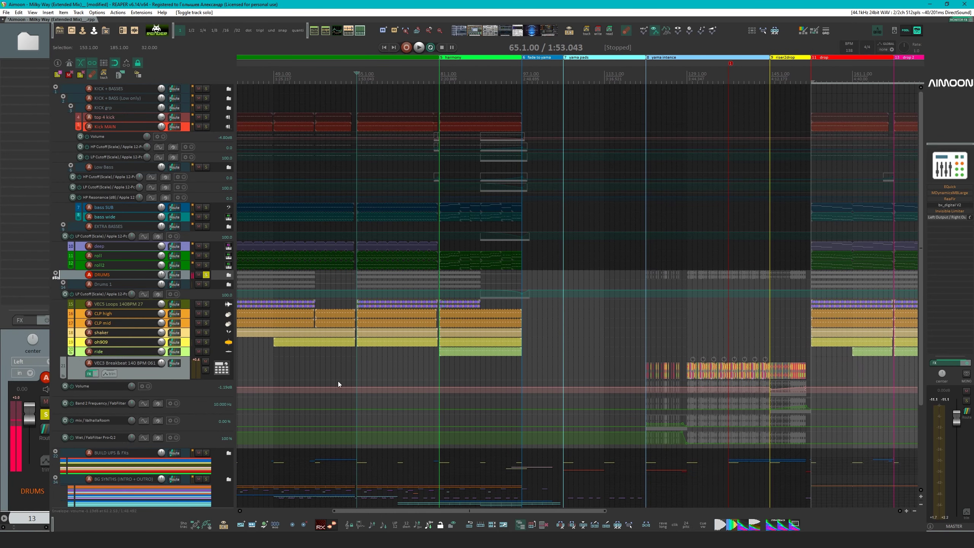
Play the soloed DRUMS group from the start of the harmony section at bar 81
left_click(440, 368)
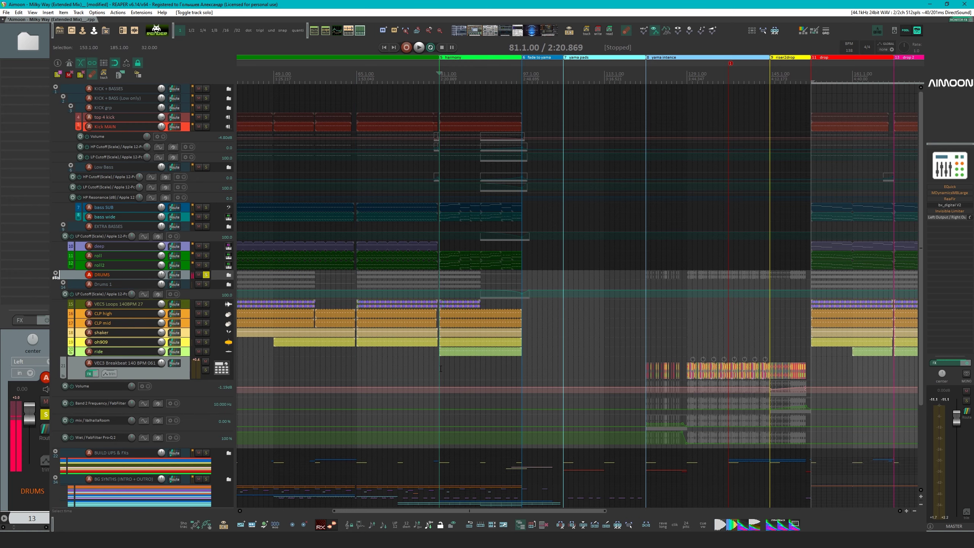
key("space")
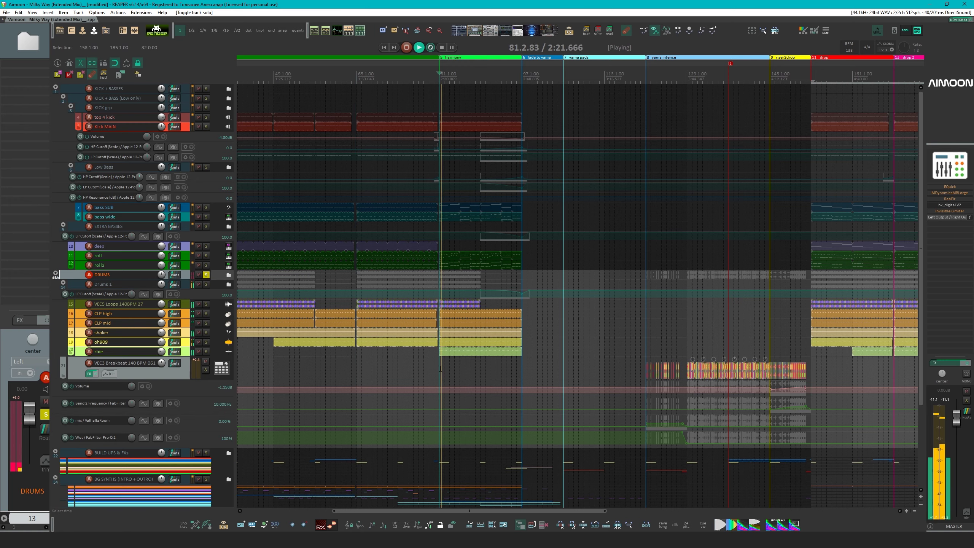
scroll(441, 368, "down", 1)
scroll(470, 313, "right", 5)
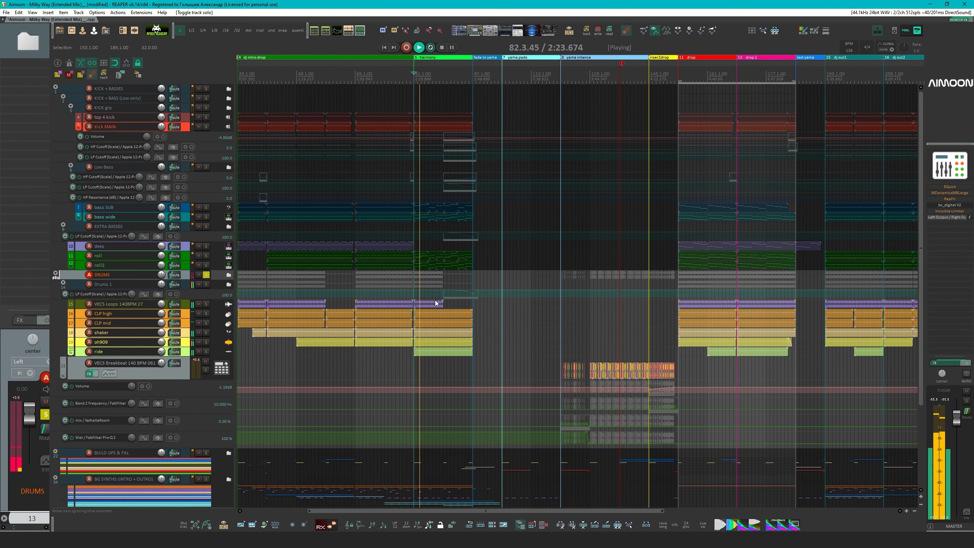
Add top 4 kick and Kick MAIN to the solo, play them with the drums from bar 65, and stop playback
left_click(356, 358)
left_click(206, 117)
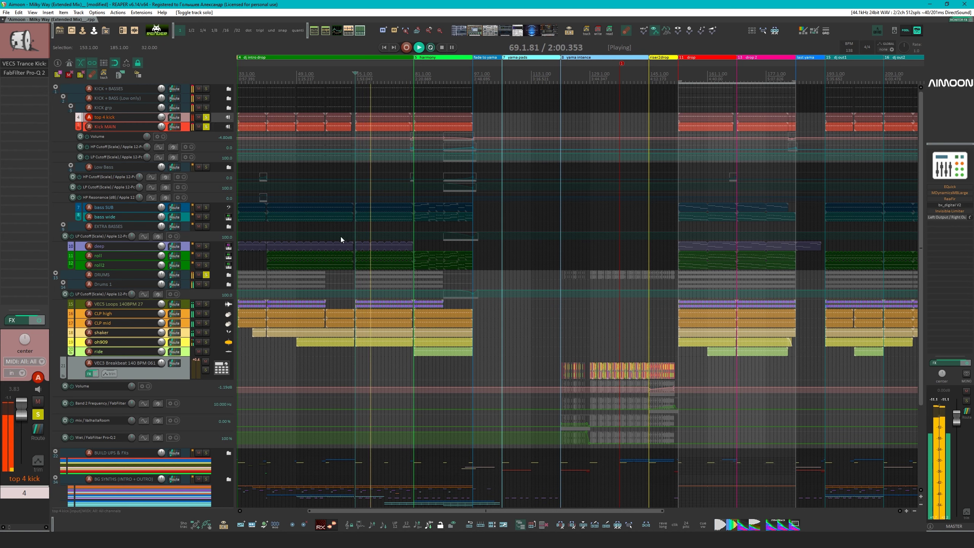
key("space")
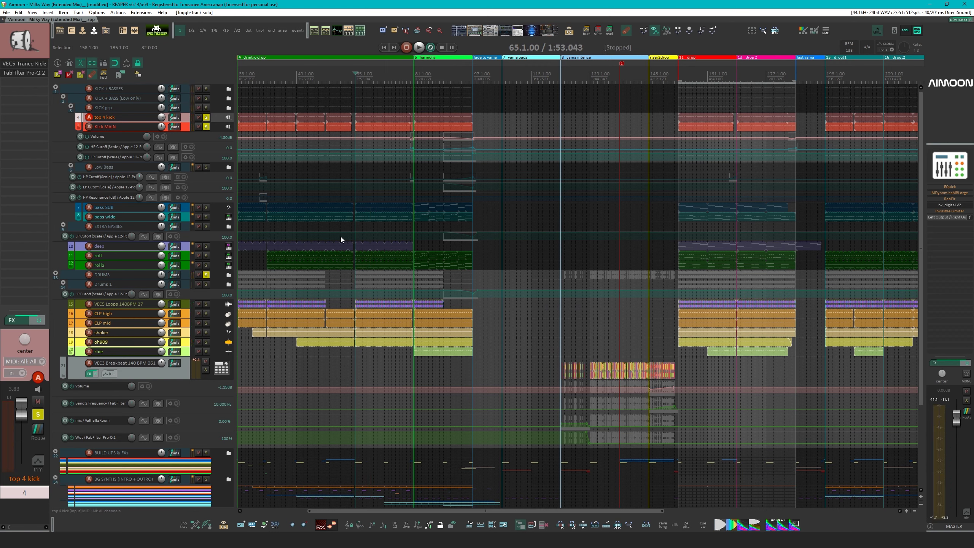
Select the VEC3 Breakbeat 140 BPM 061 track and examine how the drum layers are arranged across the track
left_click_drag(645, 366, 505, 384)
left_click(148, 375)
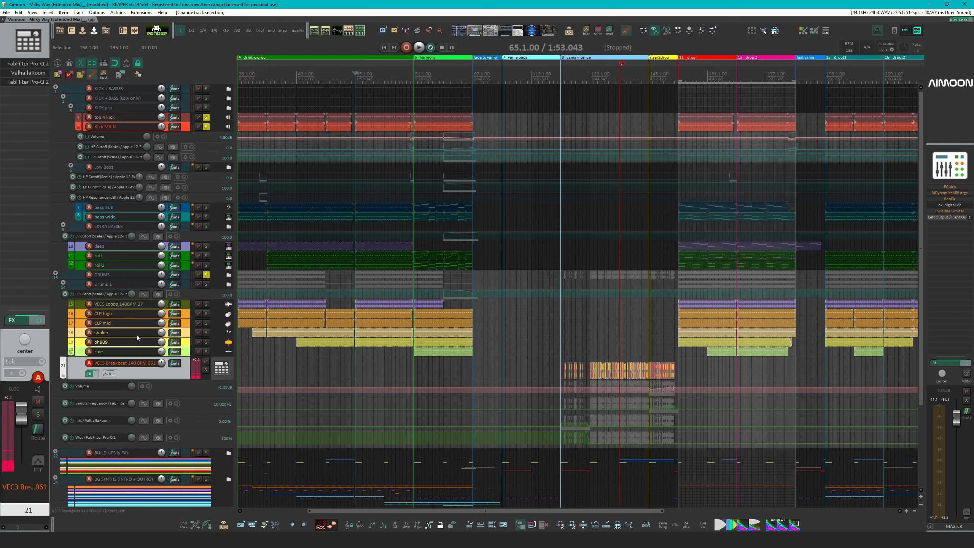
scroll(397, 331, "down", 3)
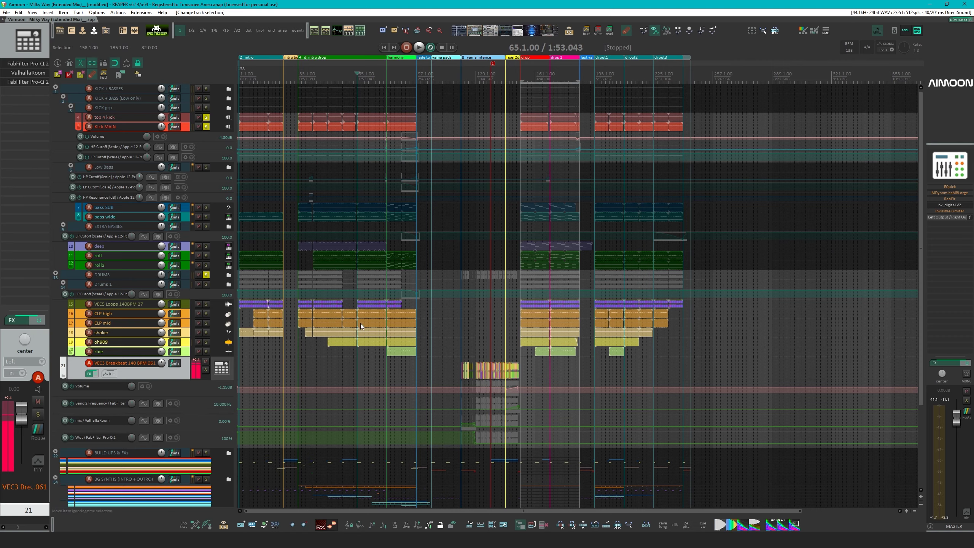
scroll(498, 359, "up", 5)
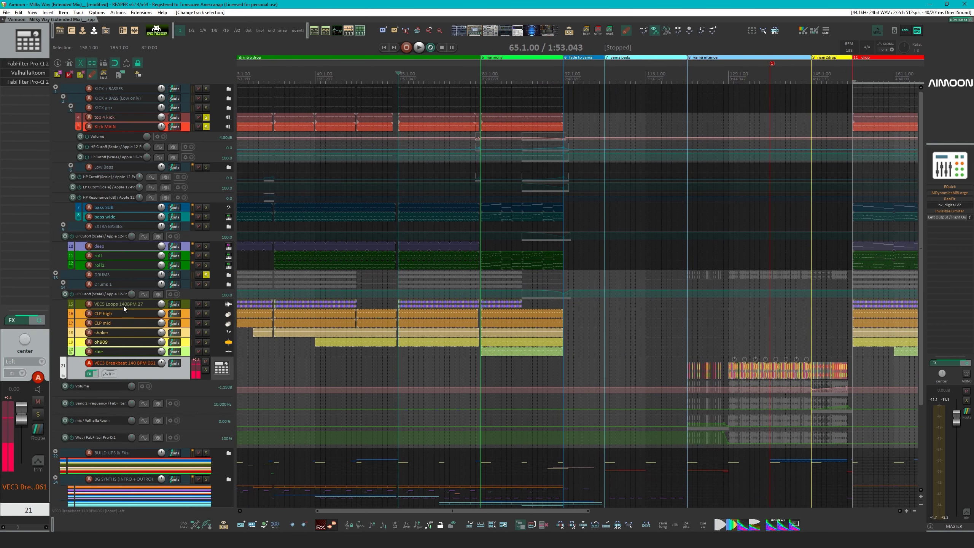
Solo VEC5 Loops 140BPM 27 within the drums and play it together with the kicks from bar 65
left_click(122, 305)
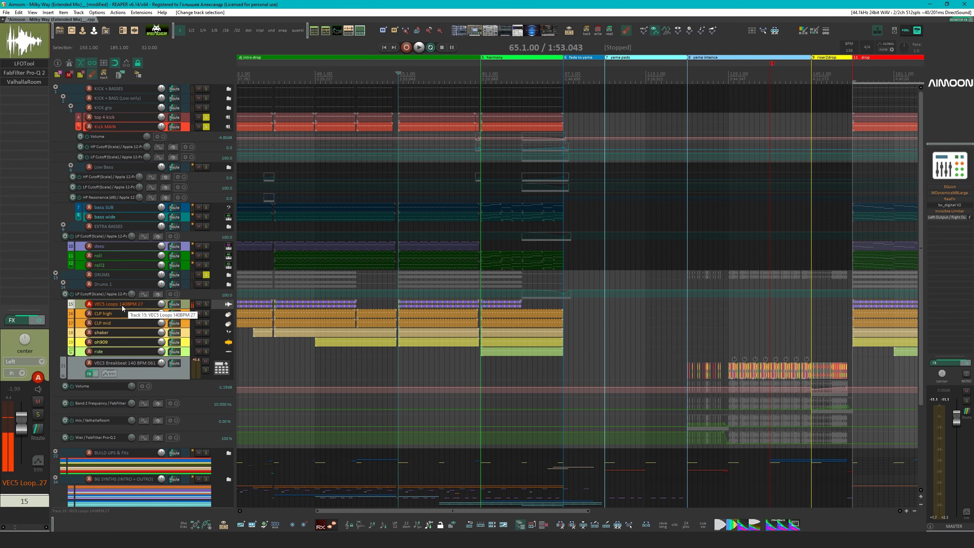
left_click(208, 304)
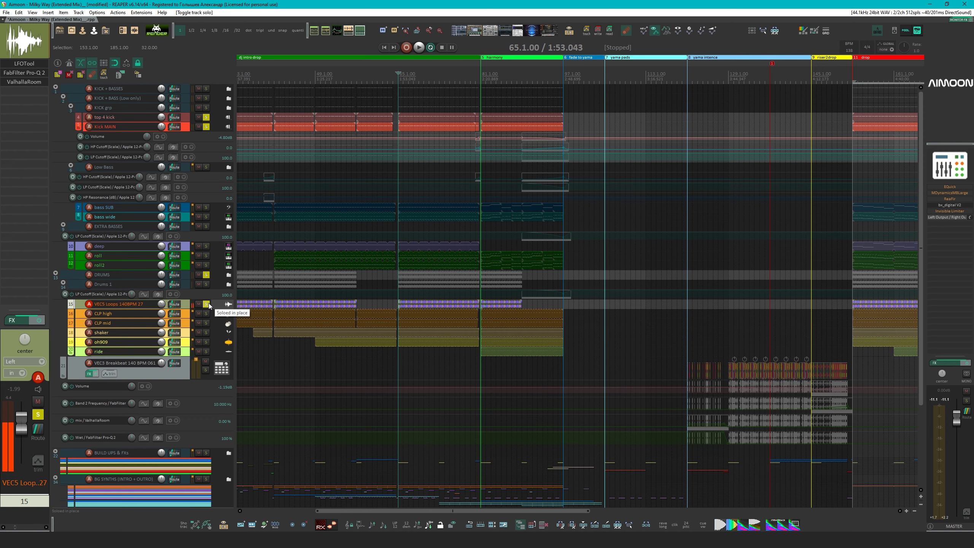
key("space")
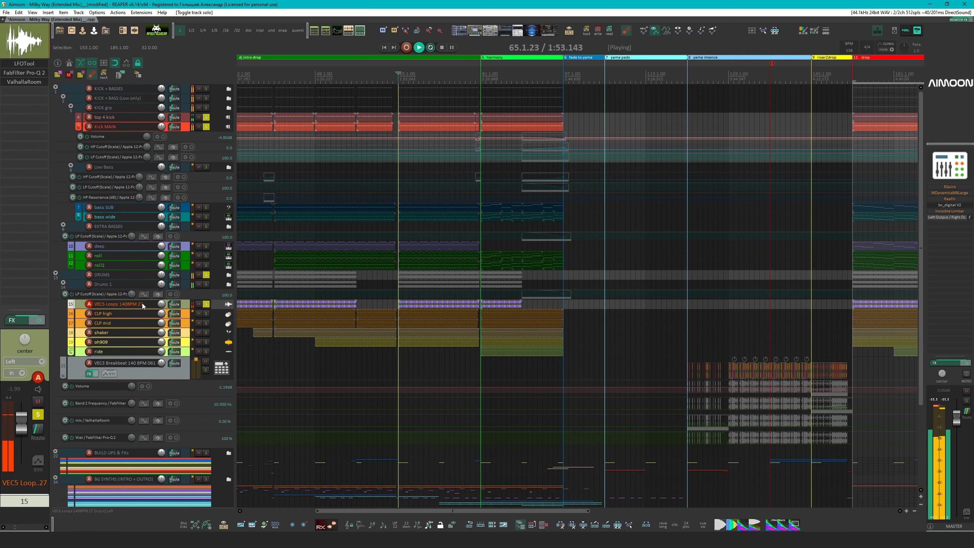
Unsolo both kick tracks, listen to VEC5 Loops 140BPM 27 alone, and stop playback
left_click(206, 126)
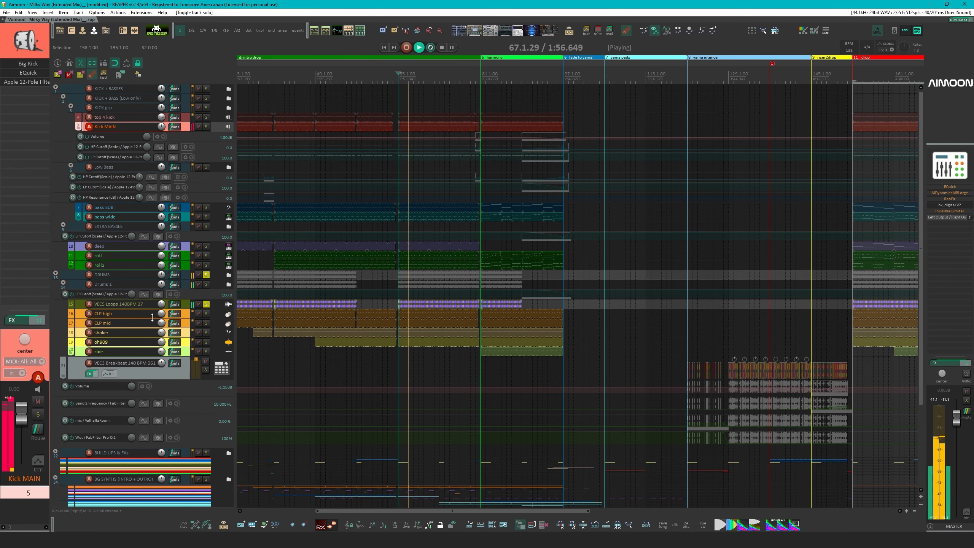
left_click(130, 306)
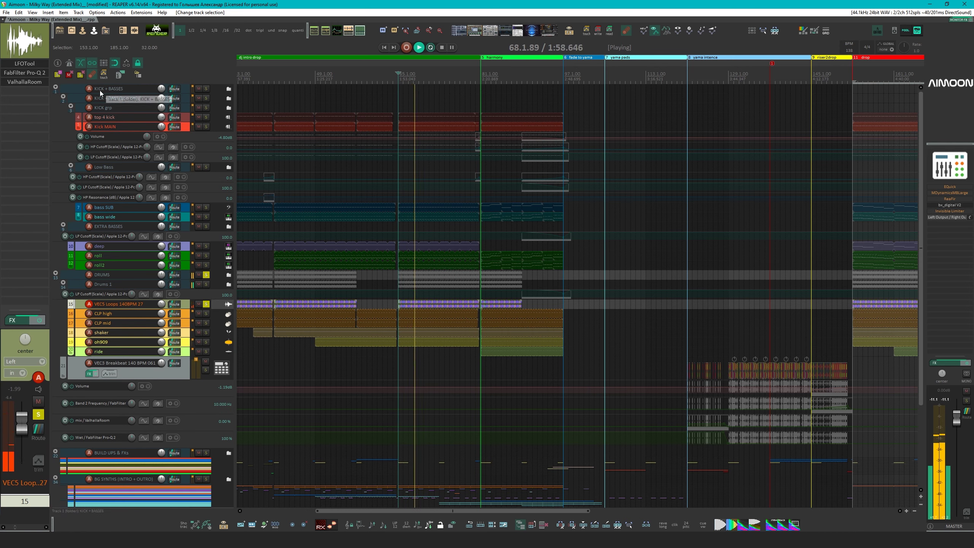
key("space")
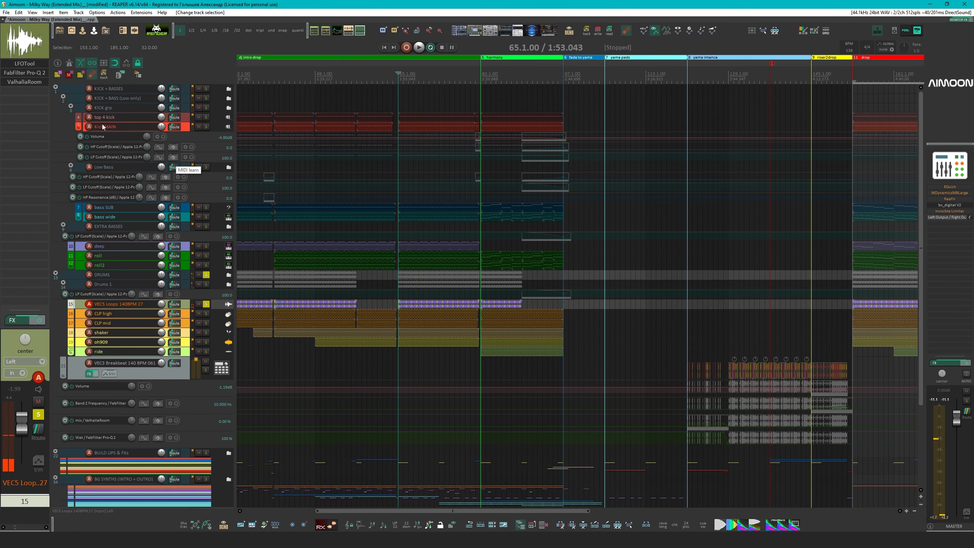
Open LFOTool, FabFilter Pro-Q 2 and ValhallaRoom on VEC5 Loops 140BPM 27, and bypass all three effects
left_click(27, 64)
left_click(27, 73)
left_click(26, 81)
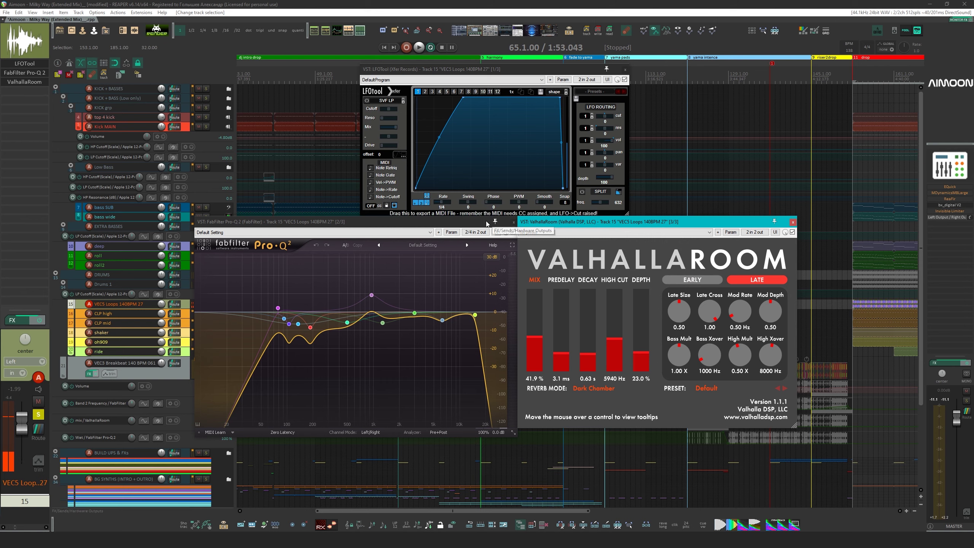
left_click_drag(429, 70, 425, 69)
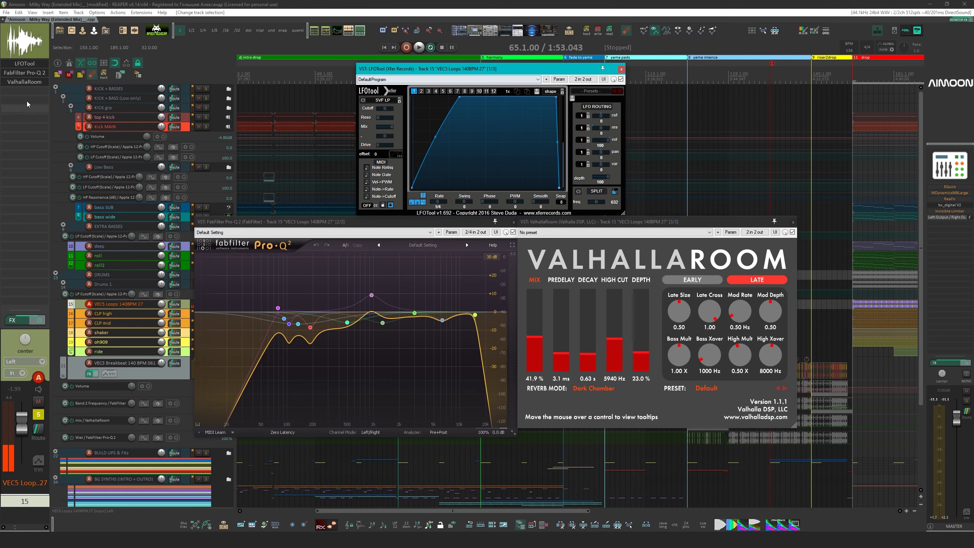
left_click(29, 80, "shift")
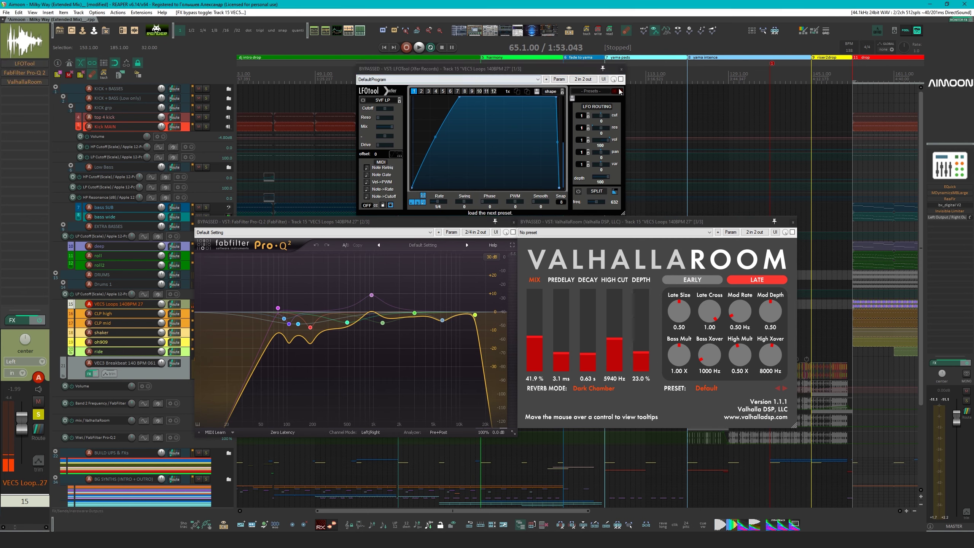
left_click(444, 71)
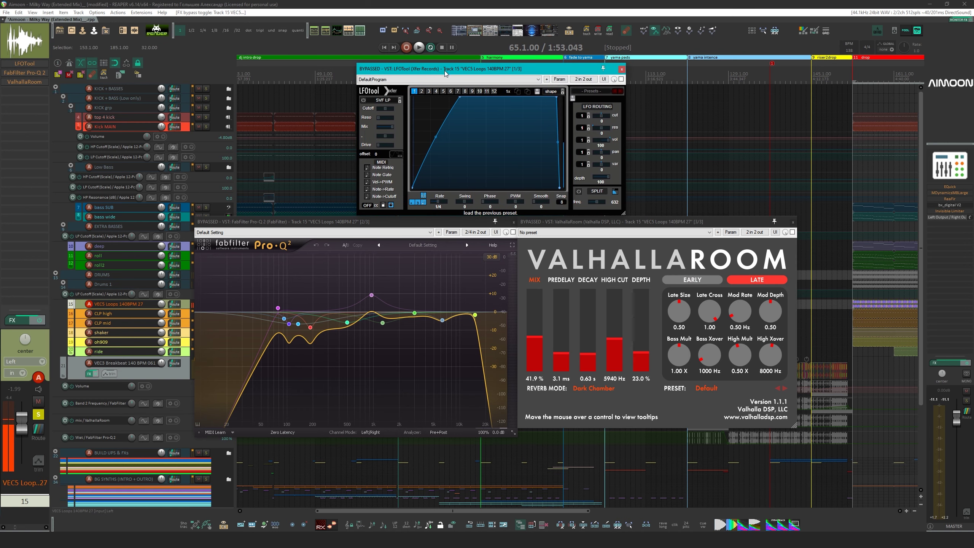
Play VEC5 Loops 140BPM 27 from bar 65 and compare it with and without LFOTool, leaving the effect enabled
key("space")
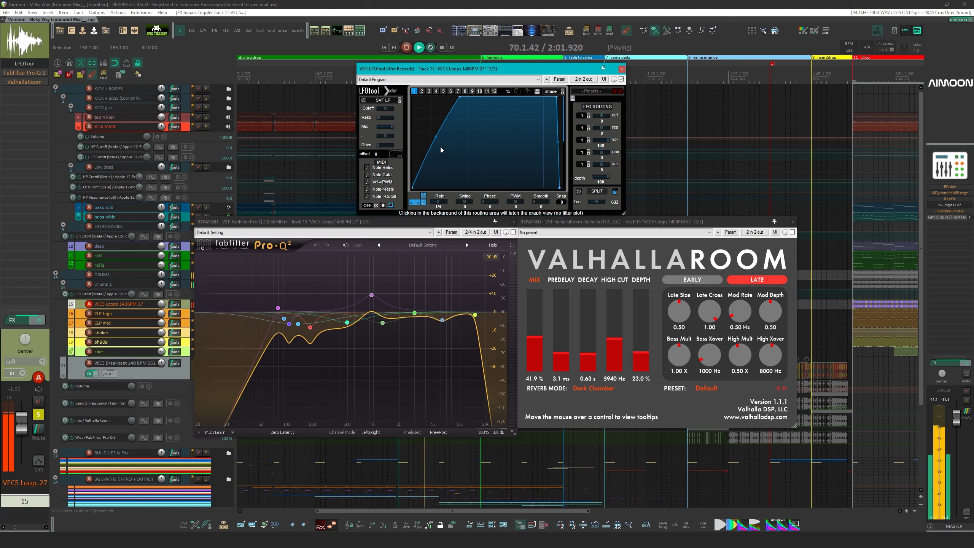
left_click(621, 80)
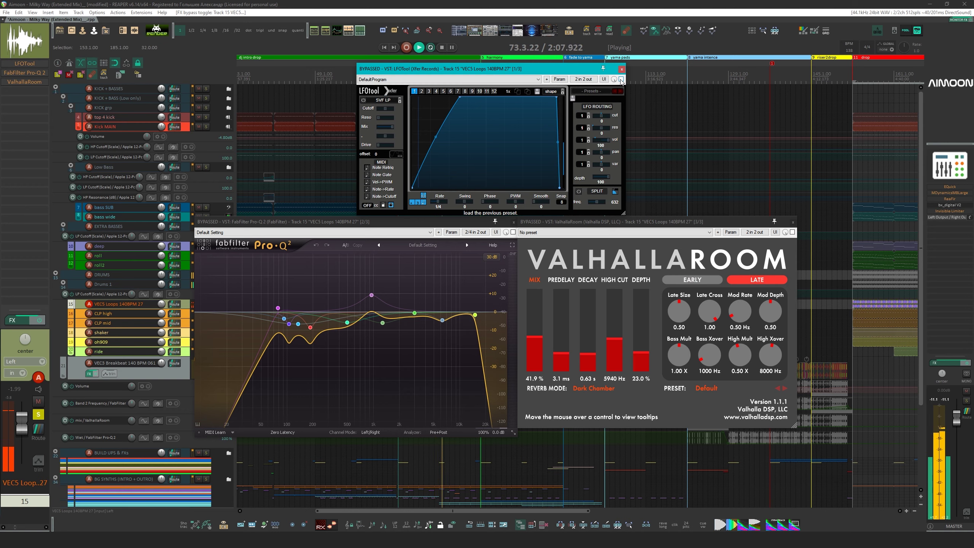
left_click(621, 80)
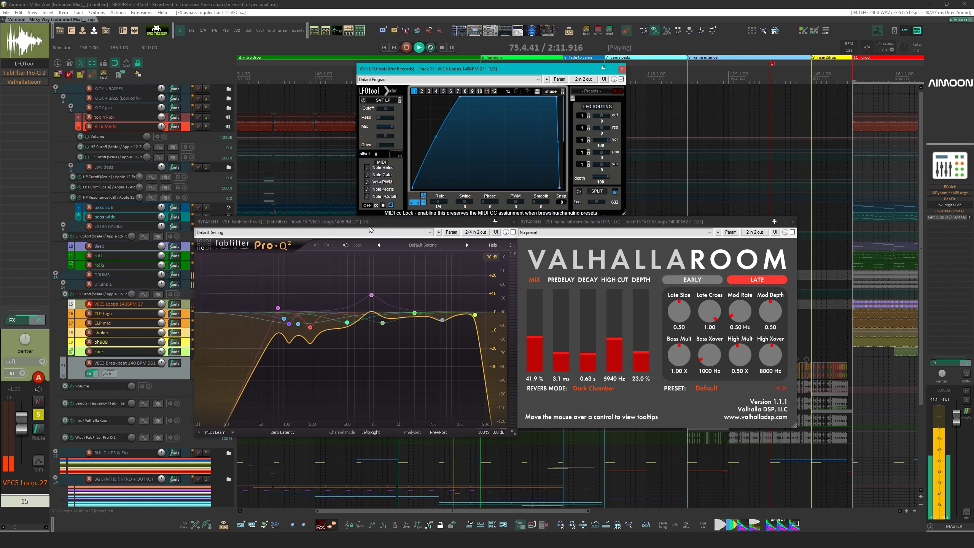
Enable FabFilter Pro-Q 2 on VEC5 Loops 140BPM 27 and listen to how the equalizer curve shapes the loop
left_click_drag(364, 225, 356, 224)
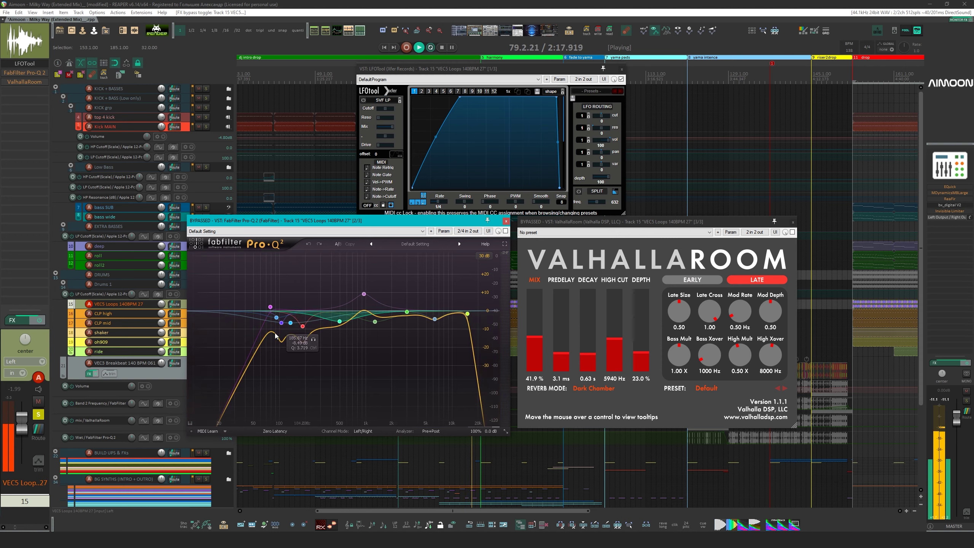
left_click(506, 230)
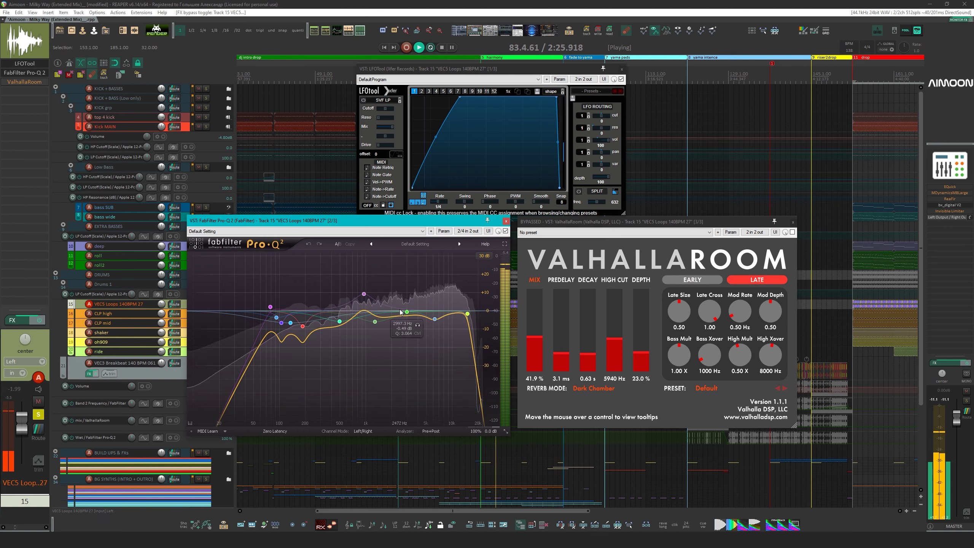
key("XF86AudioRaiseVolume")
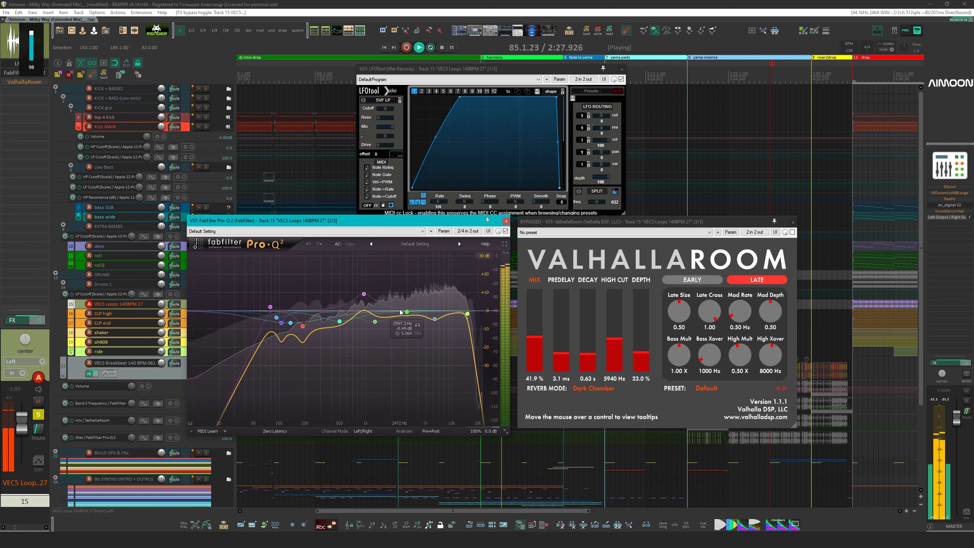
key("XF86AudioLowerVolume")
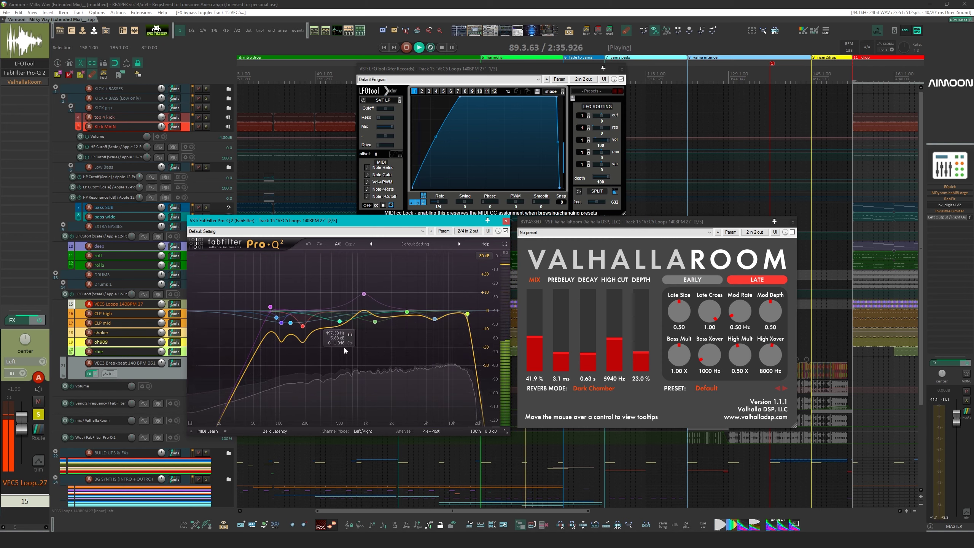
Enable ValhallaRoom on VEC5 Loops 140BPM 27, replay the loop from bar 65, and inspect the reverb's Mix control
left_click(792, 232)
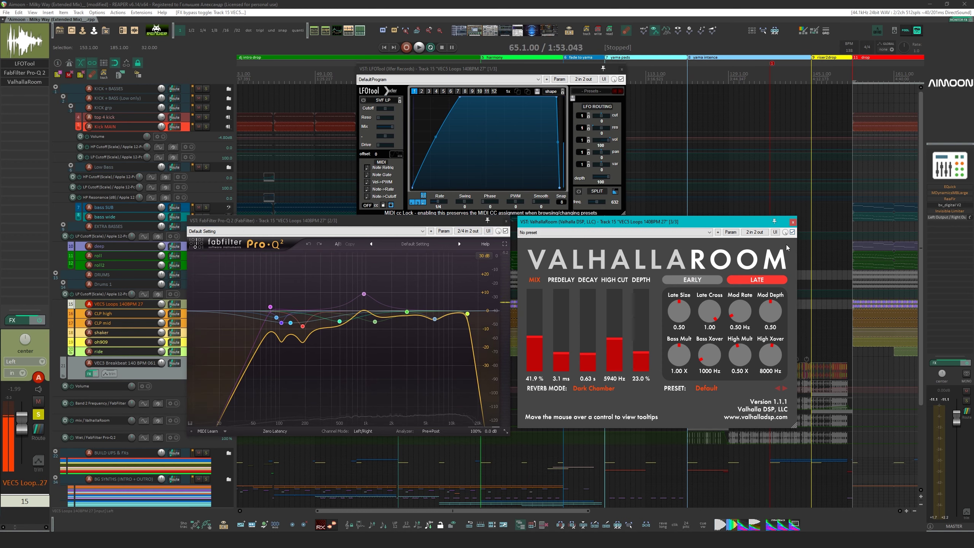
key("space")
key("space")
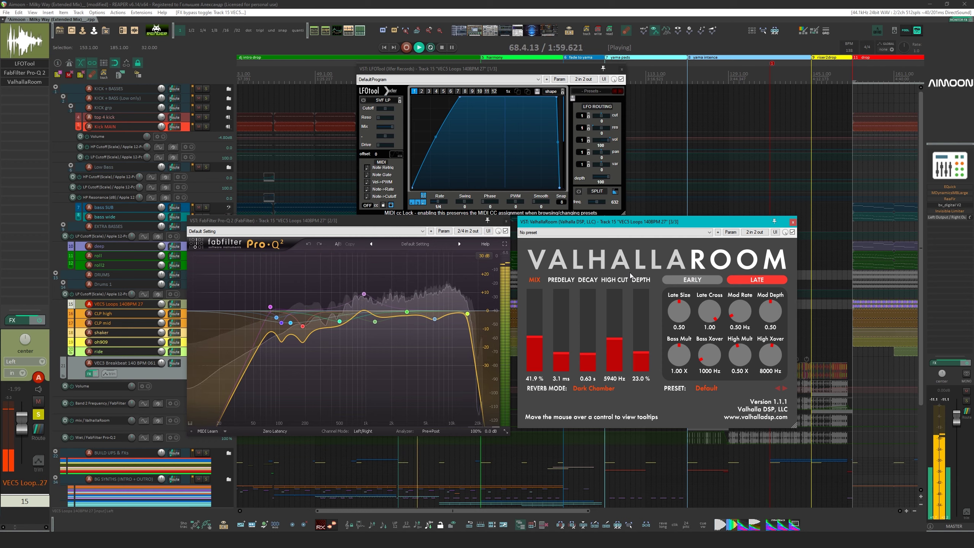
left_click(536, 280)
left_click(534, 280)
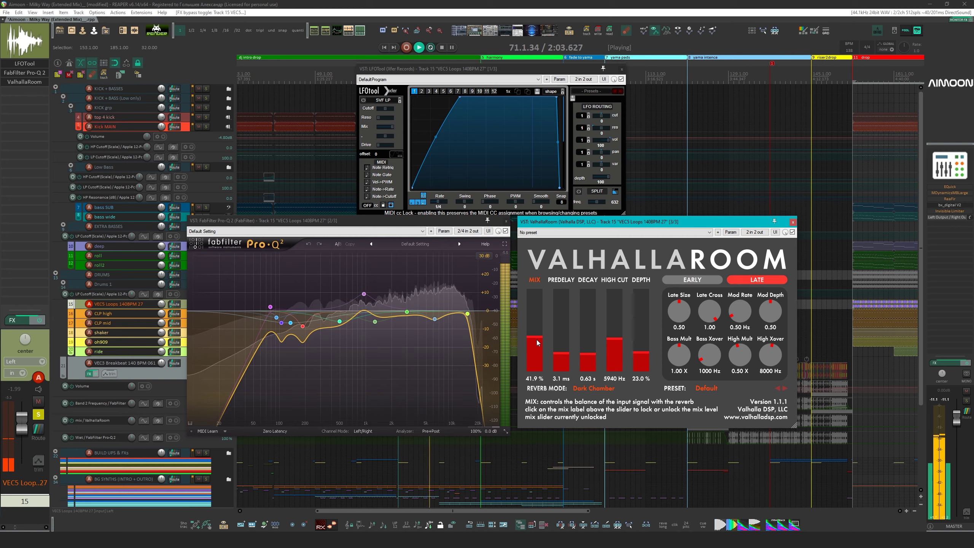
mouse_move(536, 339)
left_mouse_down()
mouse_move(544, 295)
mouse_move(536, 336)
left_mouse_up()
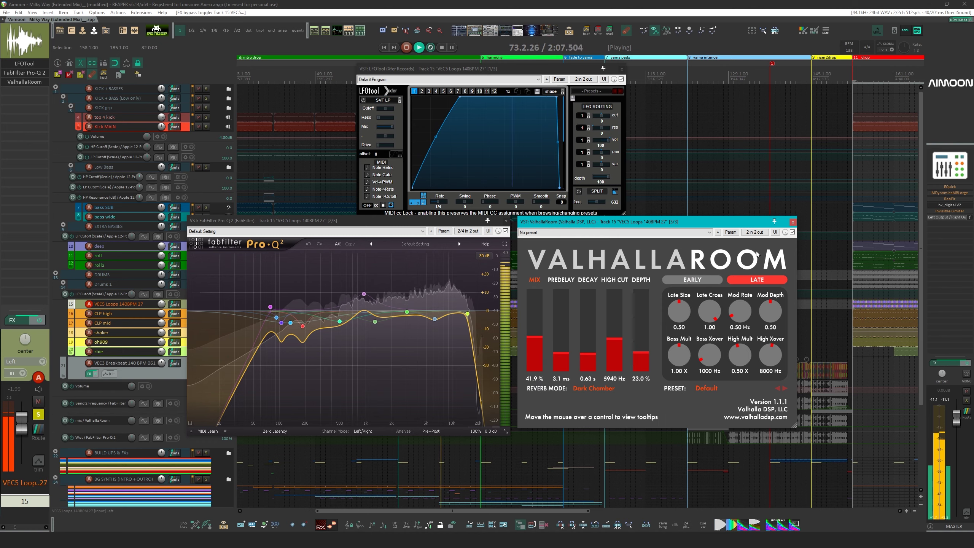
Stop playback and close the LFOTool, FabFilter Pro-Q 2 and ValhallaRoom windows
key("space")
key("Escape")
left_click(506, 221)
key("Escape")
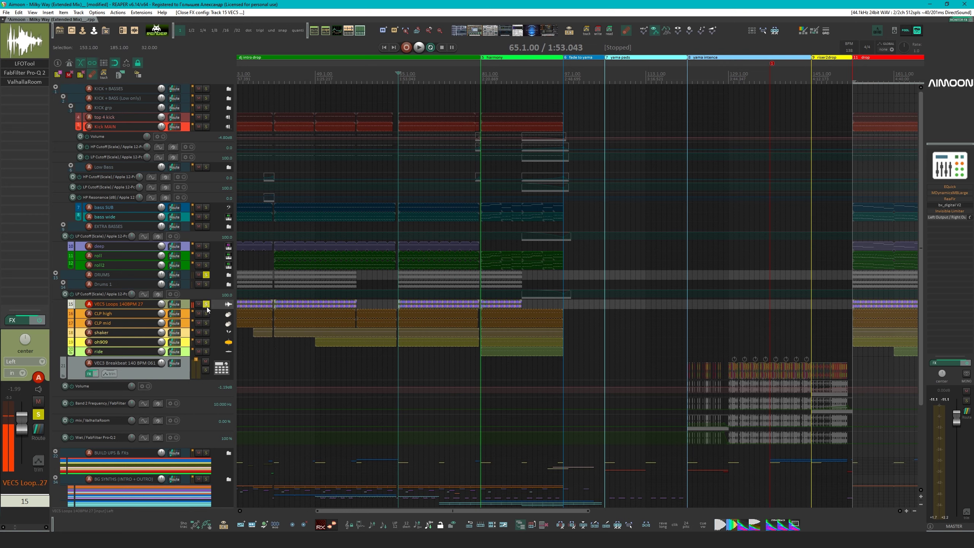
Solo CLP high and CLP mid in place of VEC5 Loops 140BPM 27, and play the claps from bar 41
left_click(206, 313)
left_click(206, 323)
left_click(274, 353)
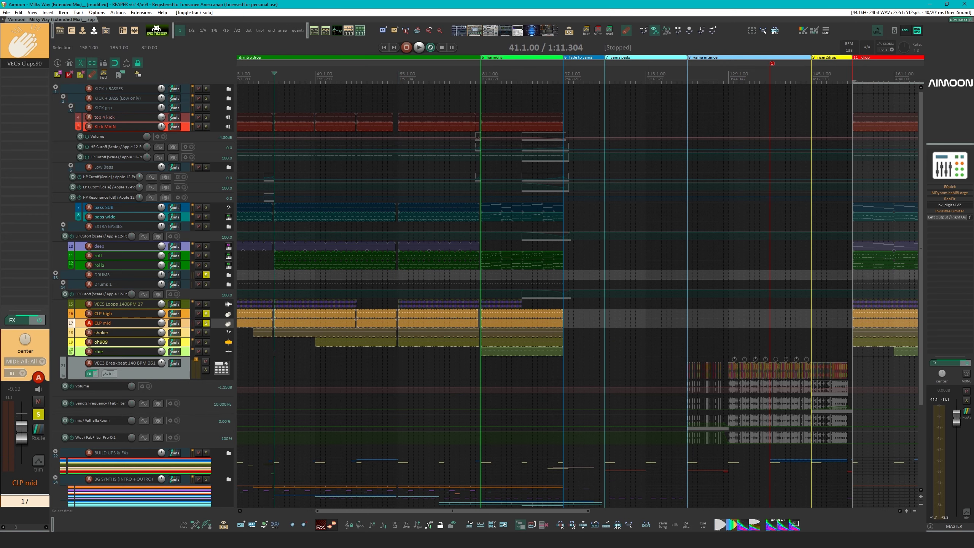
key("space")
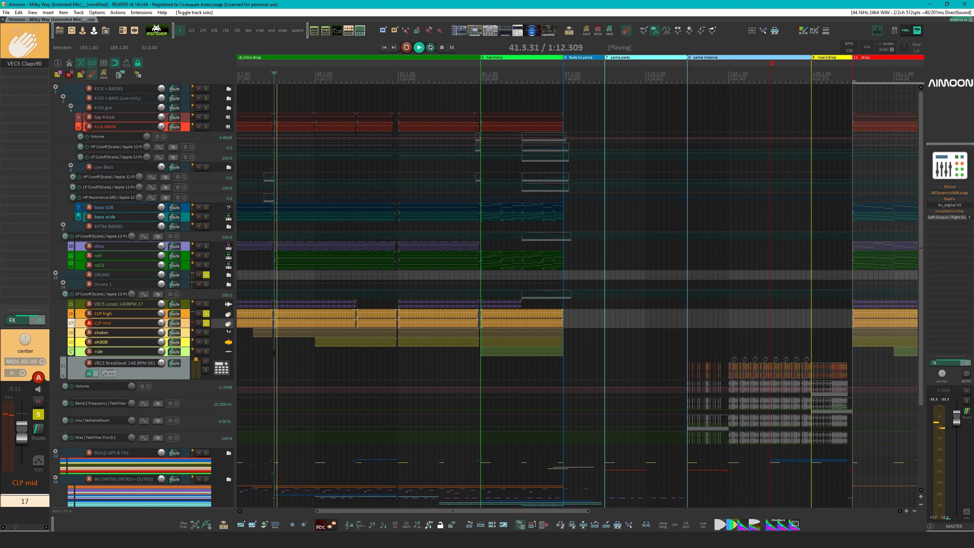
Select the CLP high track, stop playback, and leave it as the only soloed clap
left_click(122, 314)
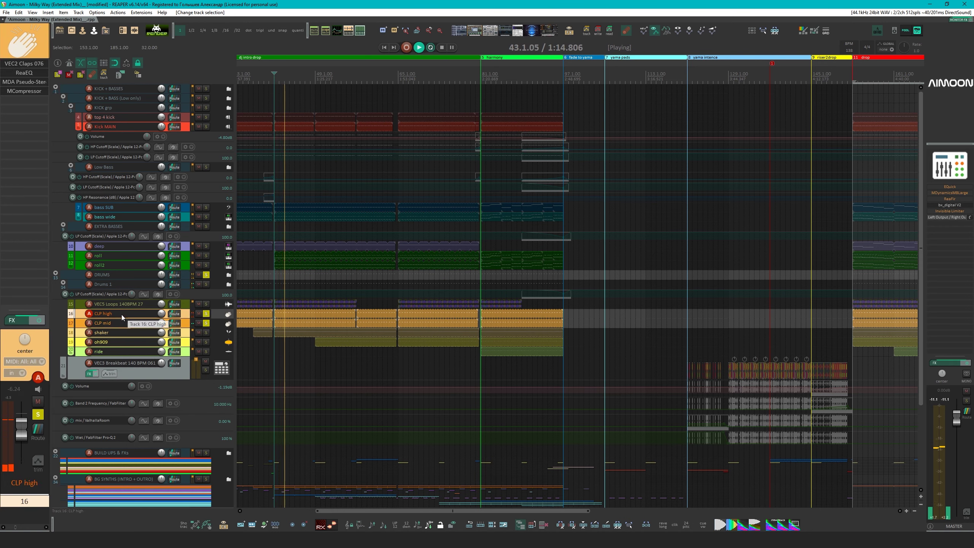
key("space")
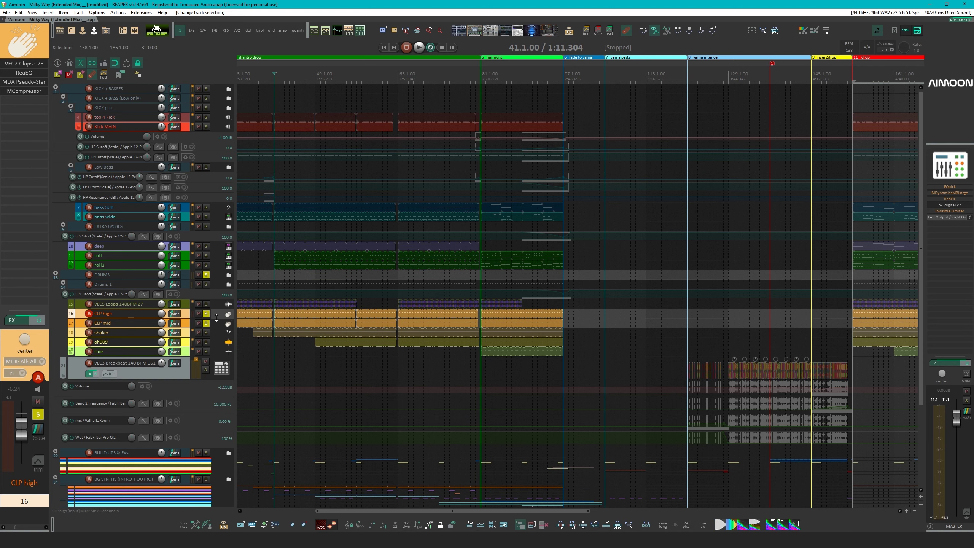
left_click(116, 312)
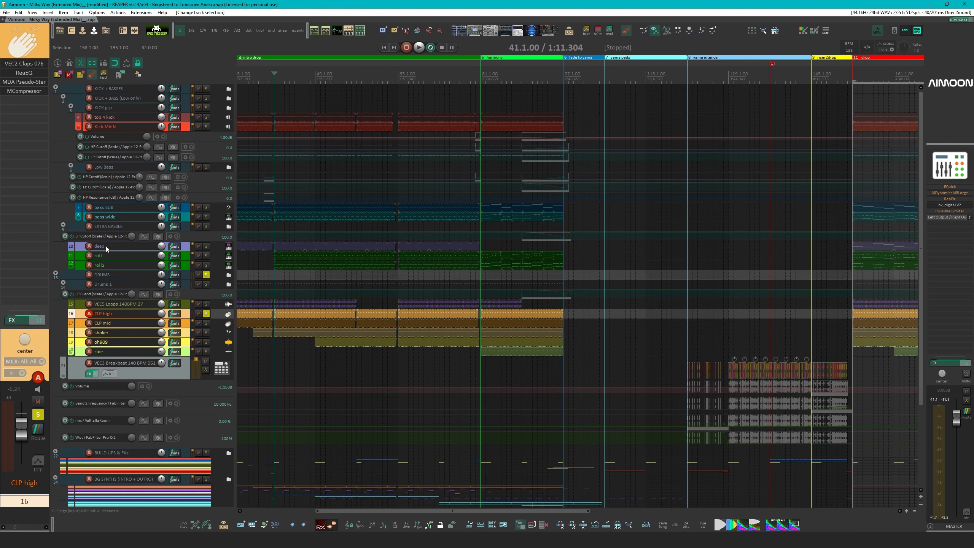
Open the sampler, ReaEQ, MDA Pseudo-Stereo and MCompressor windows of the CLP high track and audition the clap with all its effects
left_click(28, 64)
left_click(23, 73)
left_click(24, 82)
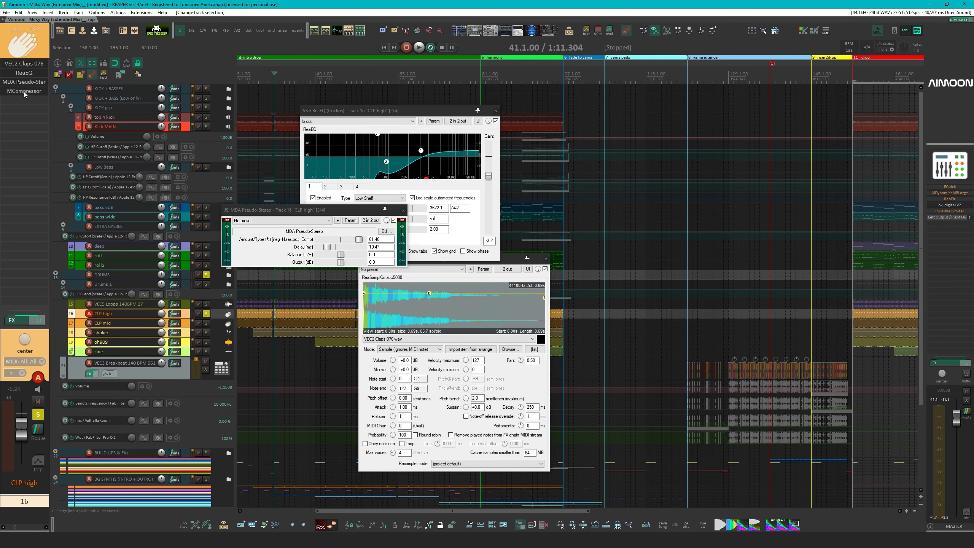
left_click(24, 91)
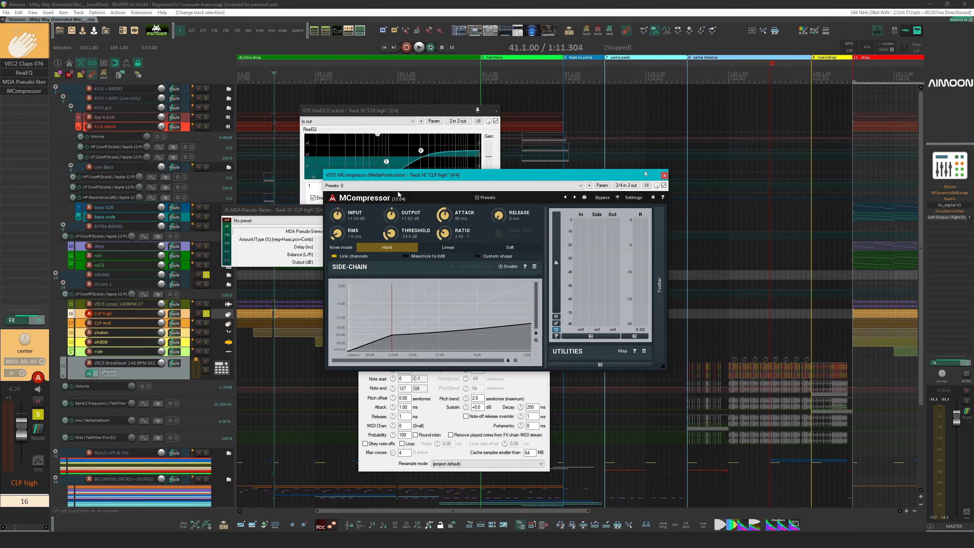
key("space")
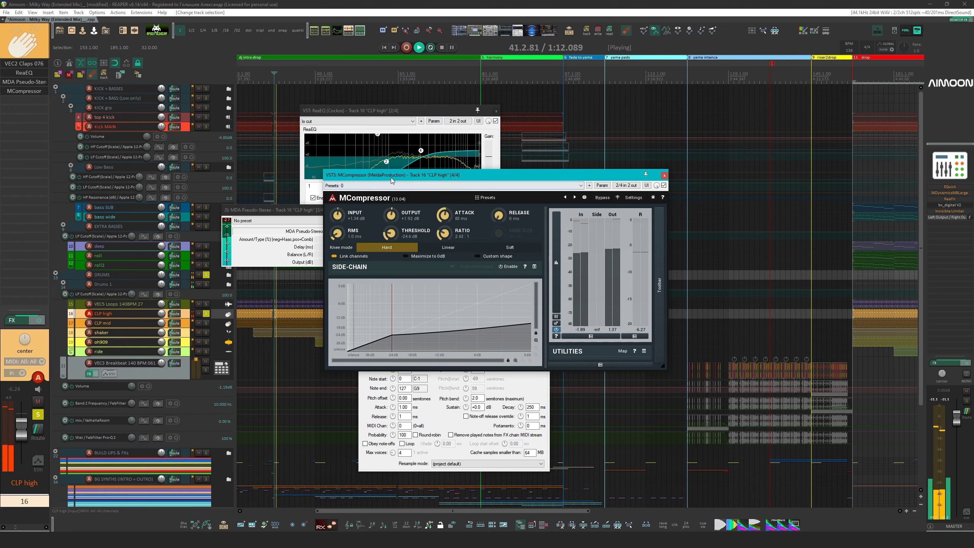
left_click_drag(392, 177, 627, 185)
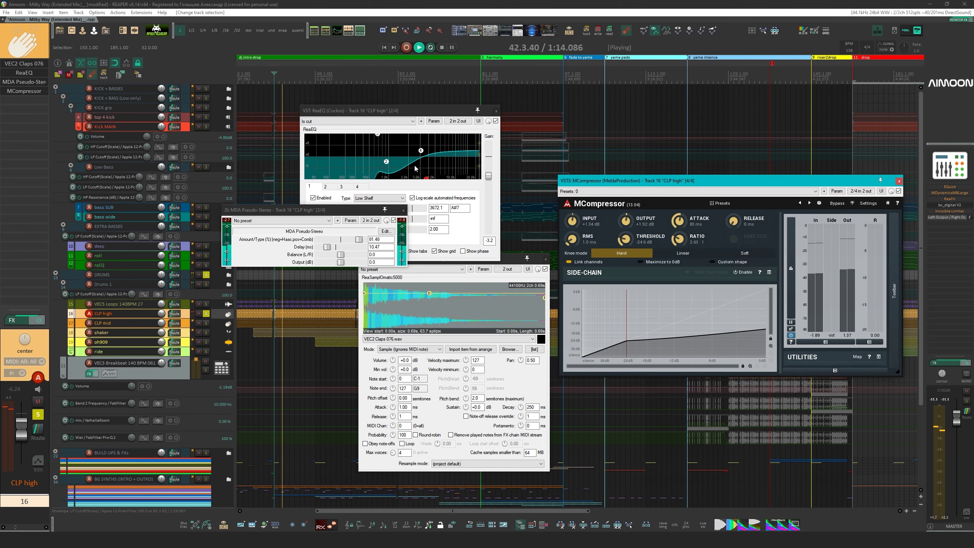
key("space")
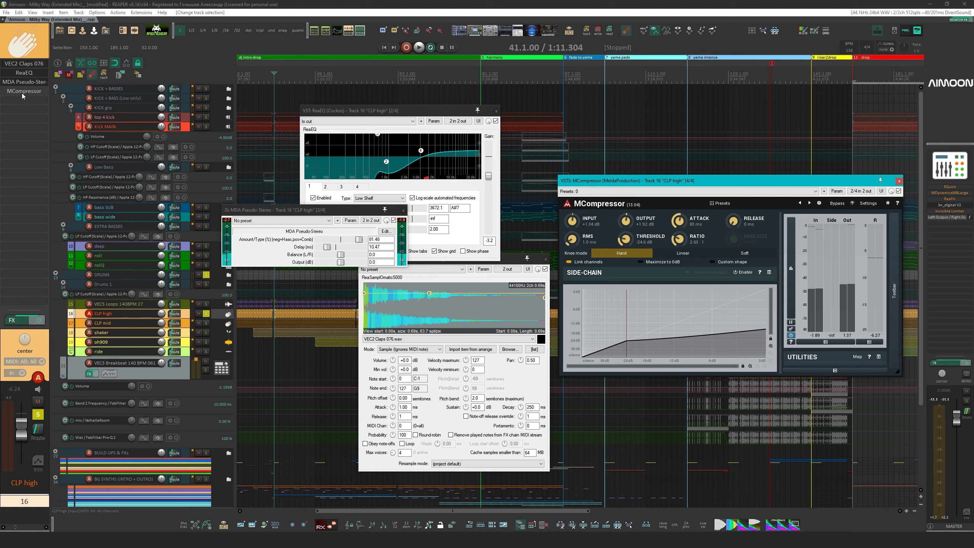
Bypass ReaEQ, MDA Pseudo-Stereo and MCompressor on the CLP high track and play the clap dry
left_click(24, 91, "shift")
left_click(24, 82, "shift")
key("space")
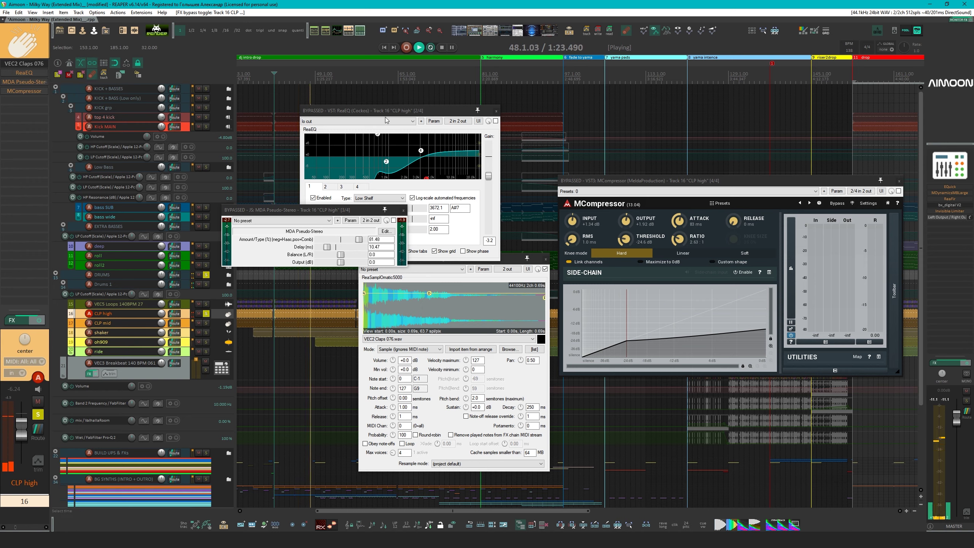
Re-enable ReaEQ on the CLP high track during playback and close the Pseudo-Stereo and sampler windows
left_click(402, 210)
left_click(495, 121)
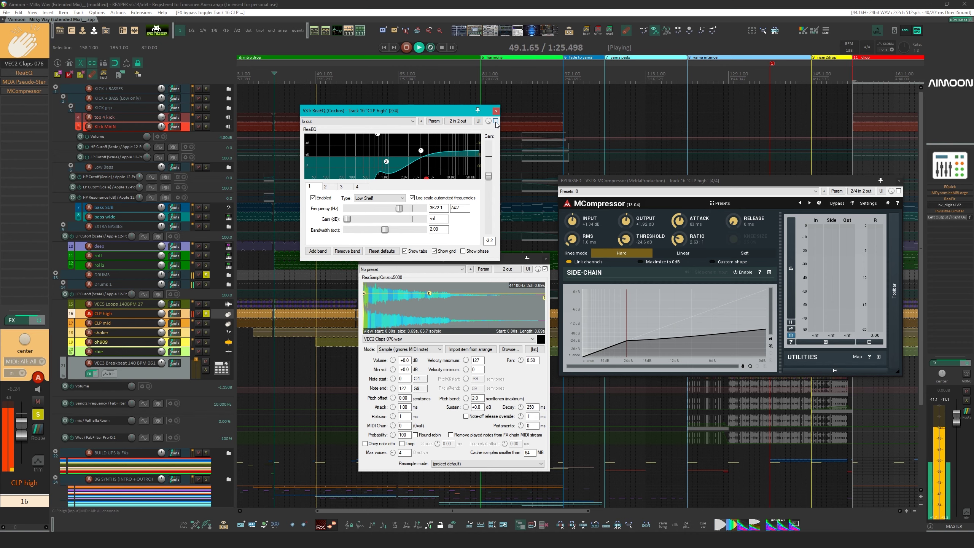
left_click_drag(422, 114, 381, 108)
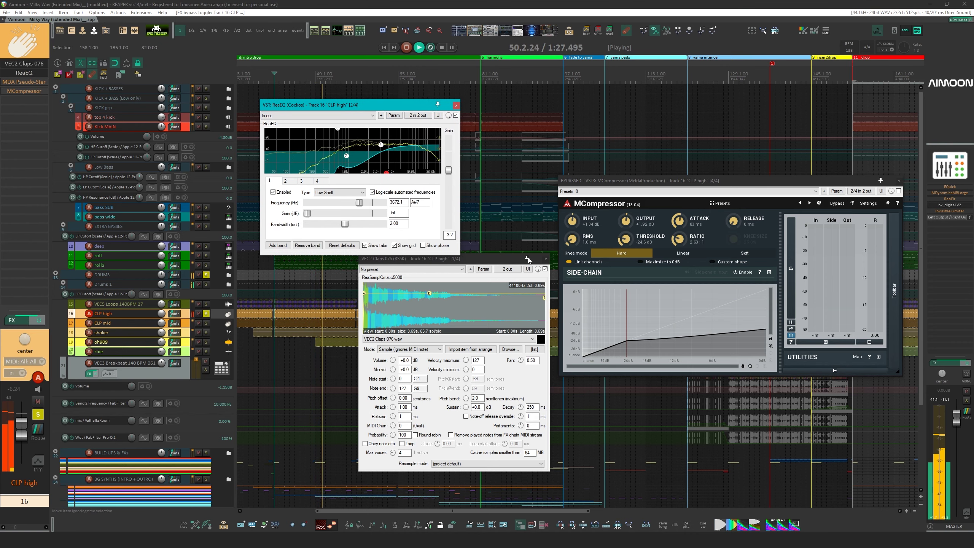
left_click_drag(498, 259, 376, 264)
left_click(423, 264)
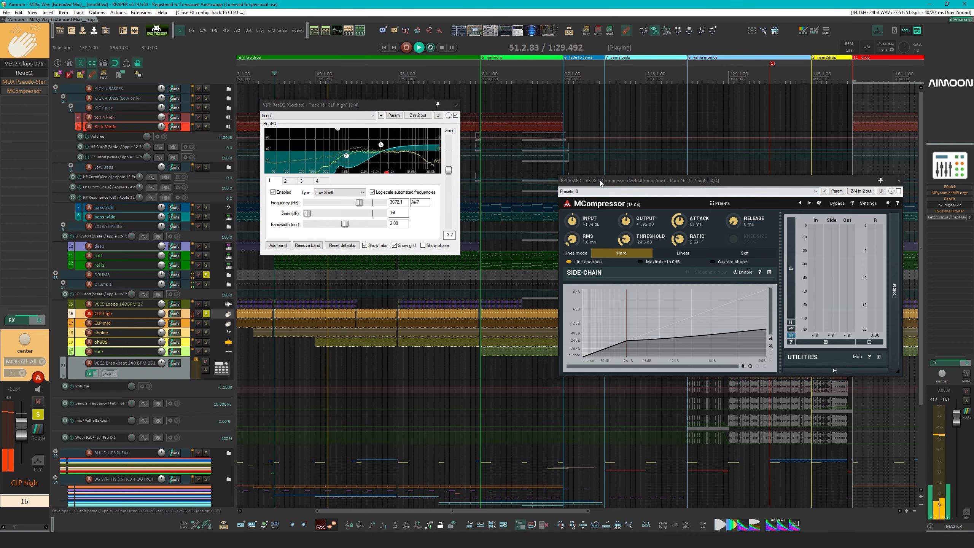
Re-enable MDA Pseudo-Stereo on the CLP high track, compare the sound with and without it, and close the ReaEQ and Pseudo-Stereo windows
left_click(24, 81)
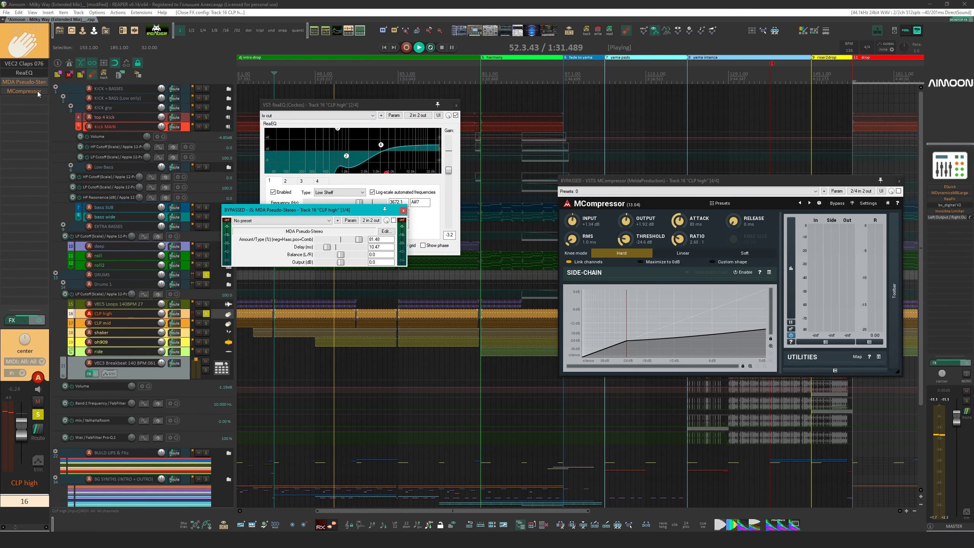
left_click(394, 220)
left_click(455, 104)
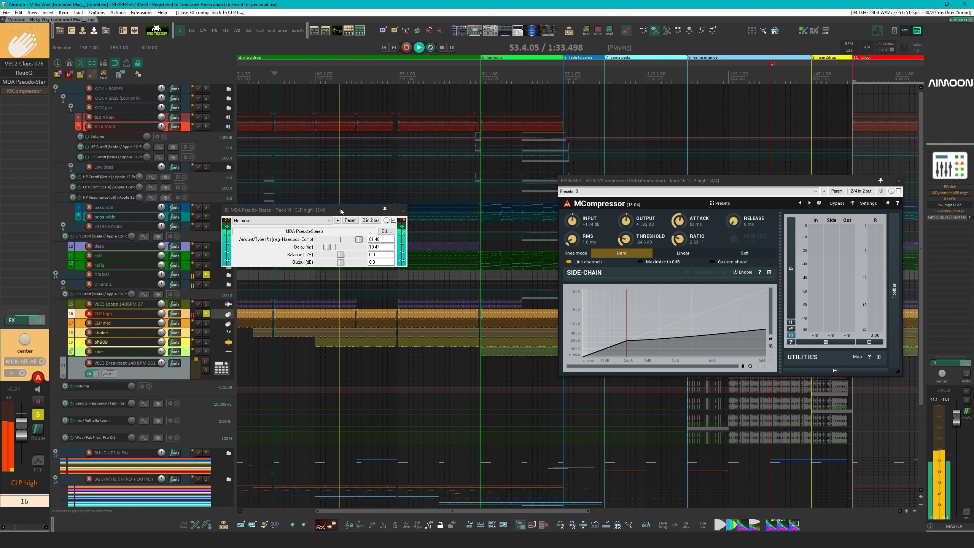
left_click_drag(329, 213, 368, 157)
left_click(431, 164)
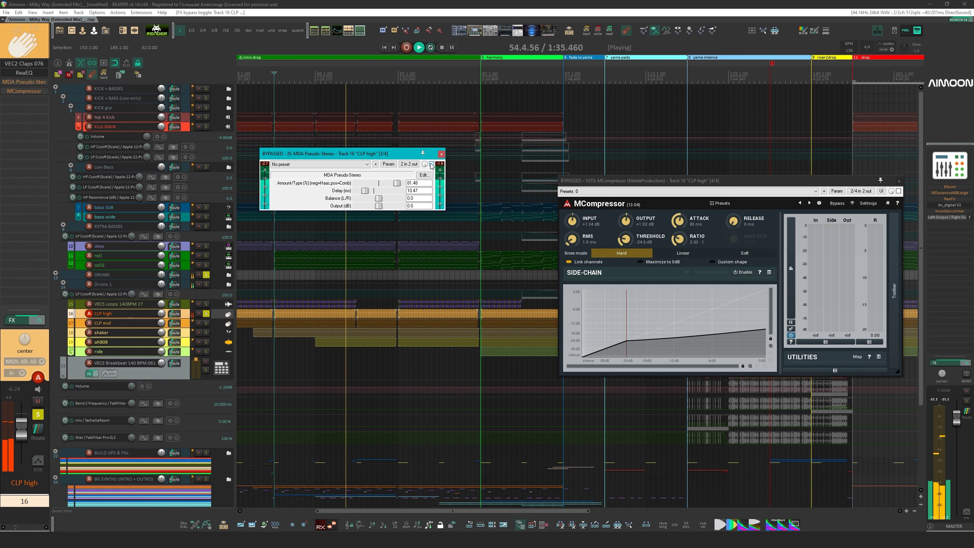
left_click(432, 164)
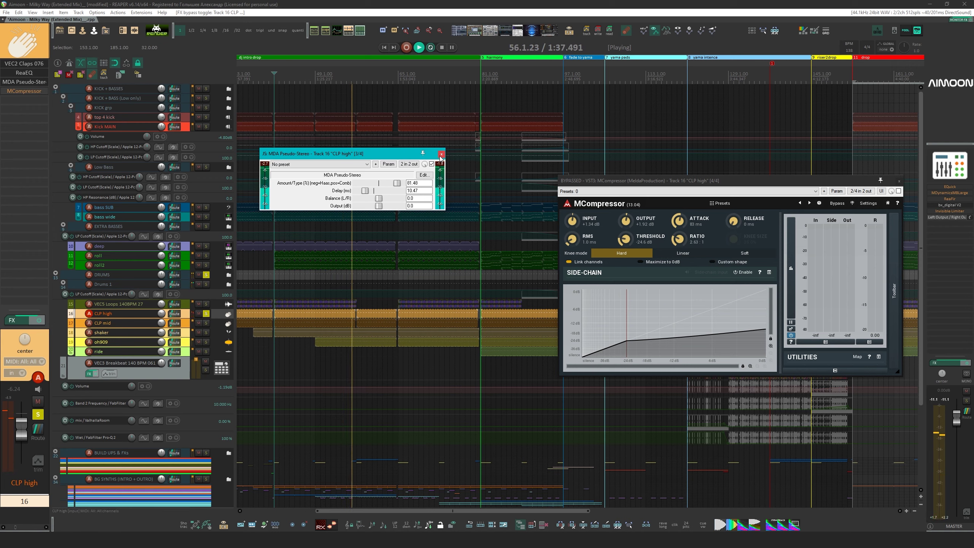
left_click(441, 153)
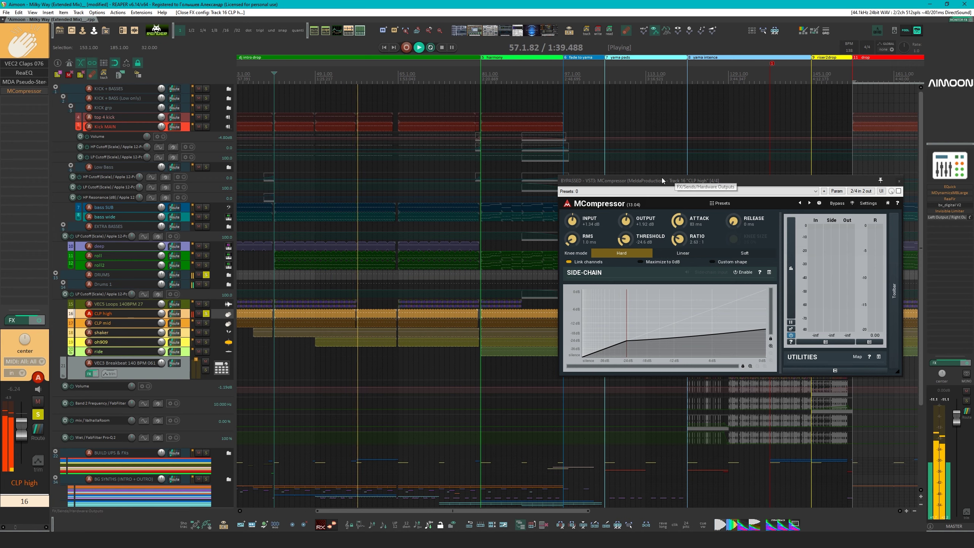
Re-enable MCompressor on the CLP high track, listen to the compressed clap and close the compressor window
left_click_drag(863, 181, 453, 176)
left_click(488, 186)
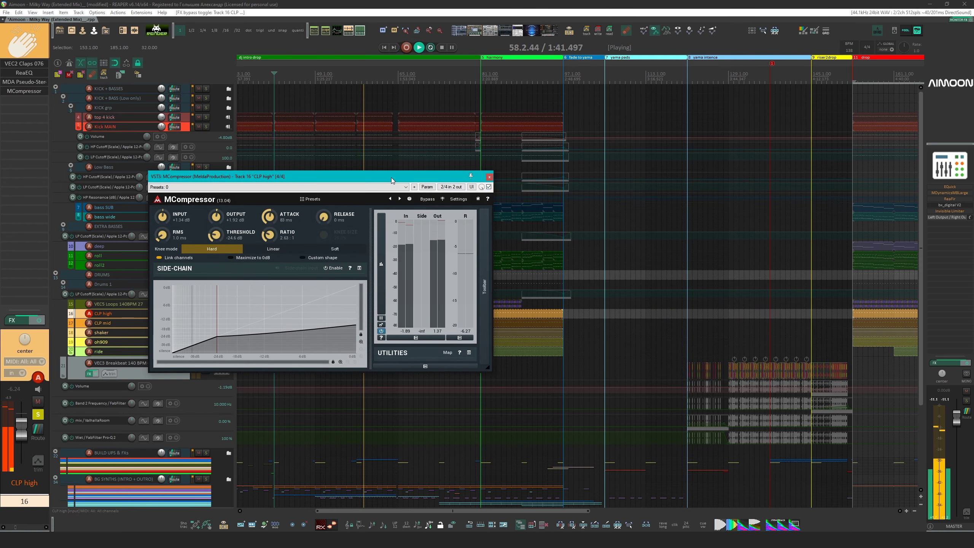
left_click_drag(391, 177, 441, 184)
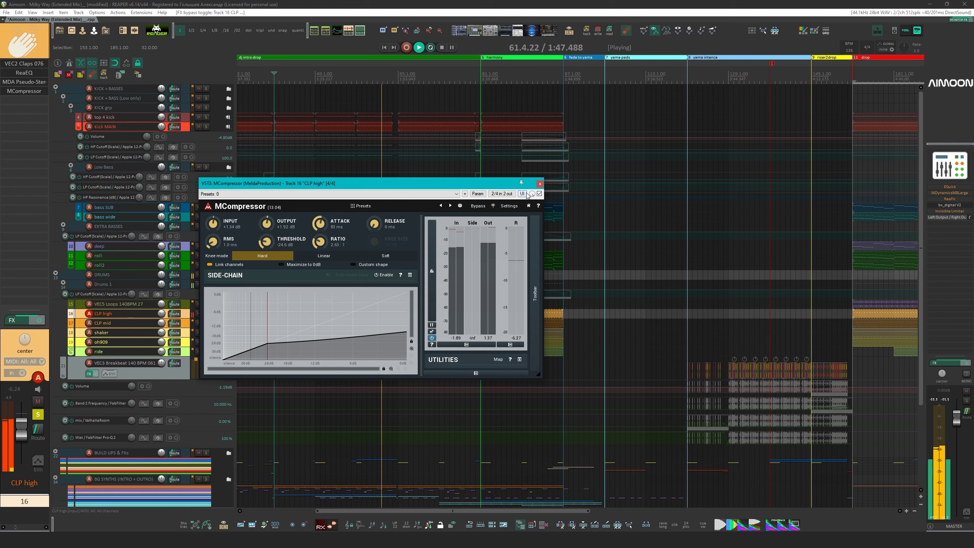
left_click(539, 183)
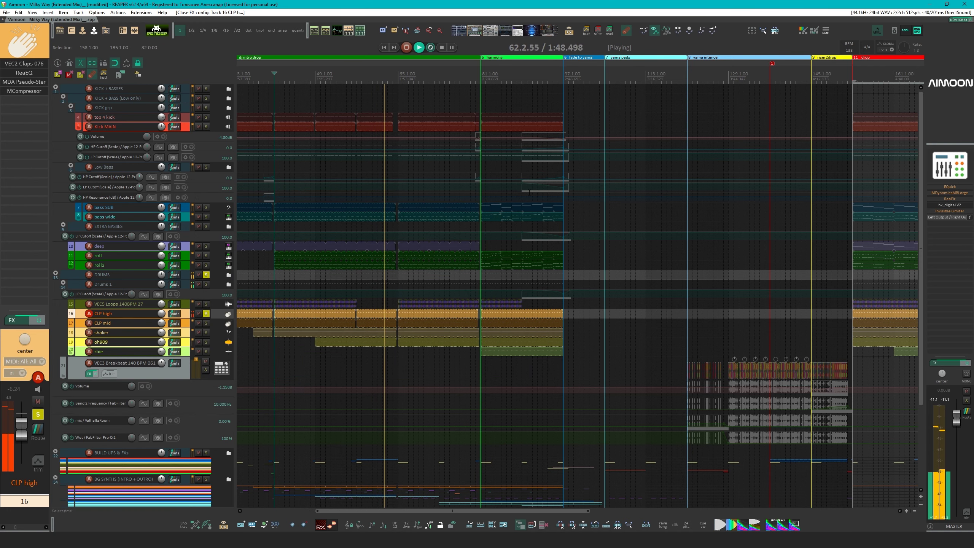
Switch the solo from the CLP high track to the CLP mid track and play it alone
left_click(205, 322)
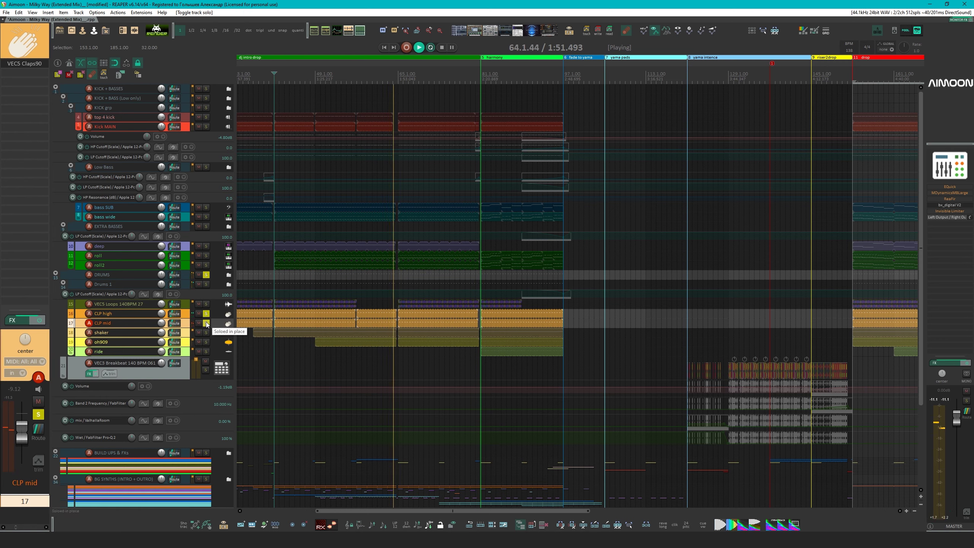
key("space")
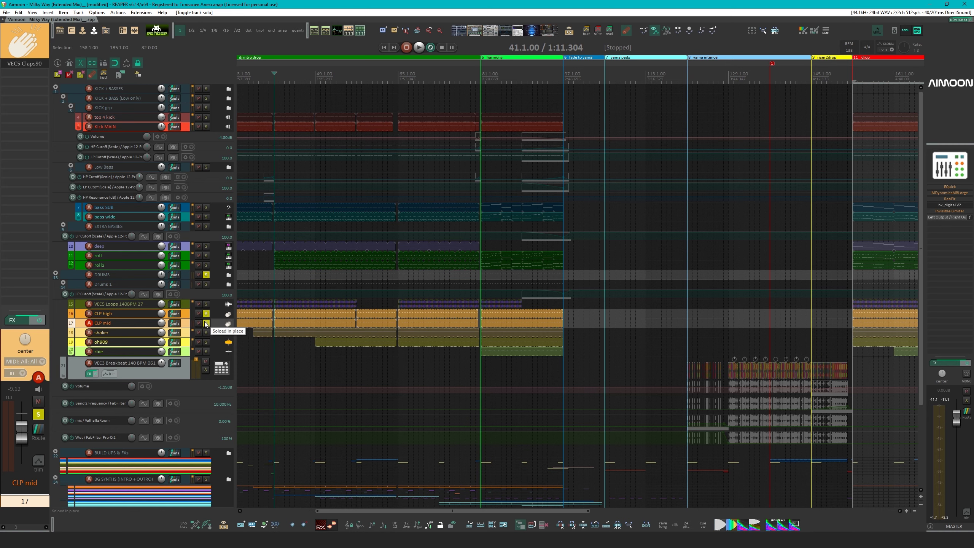
left_click(109, 325)
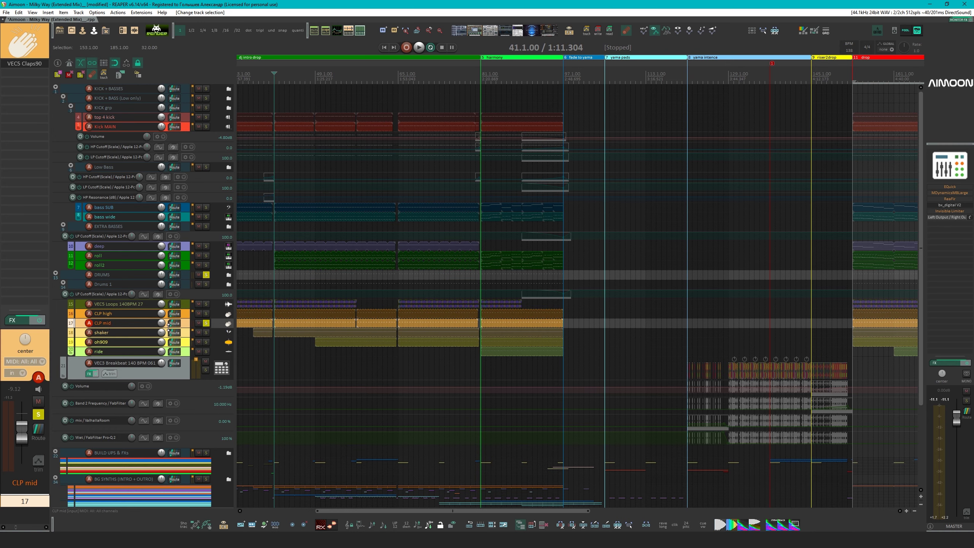
key("space")
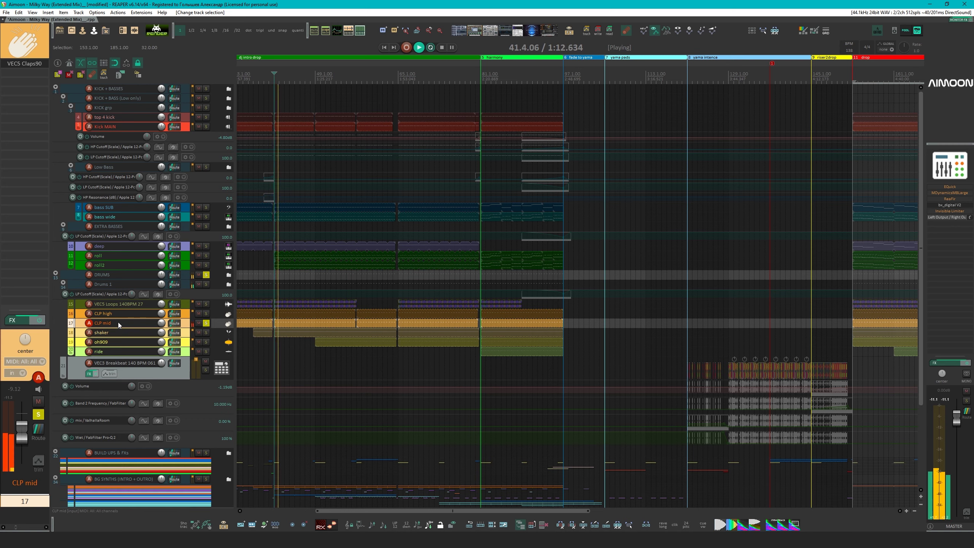
Open the CLP mid track's sampler, examine the start point of the VEC5 Claps90 sample and close the sampler
key("f")
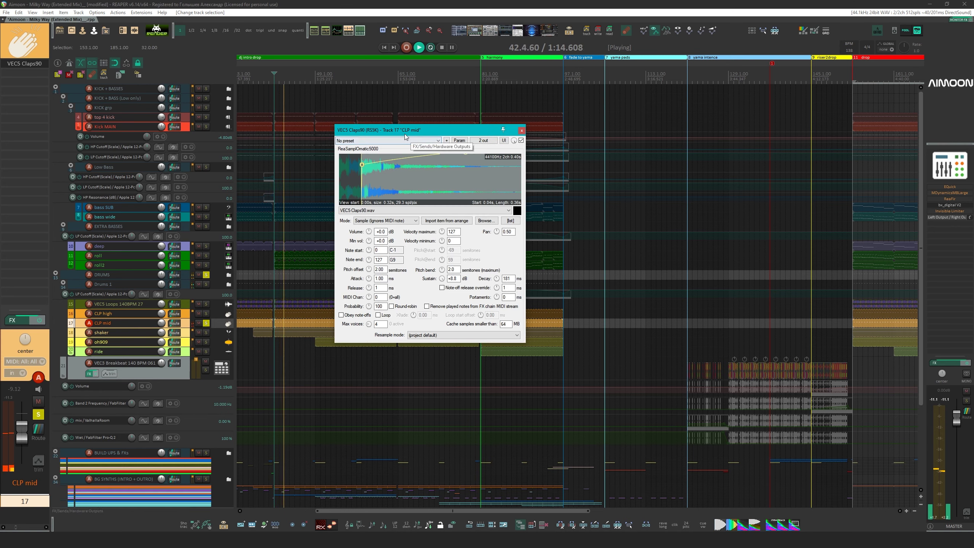
left_click_drag(405, 131, 309, 149)
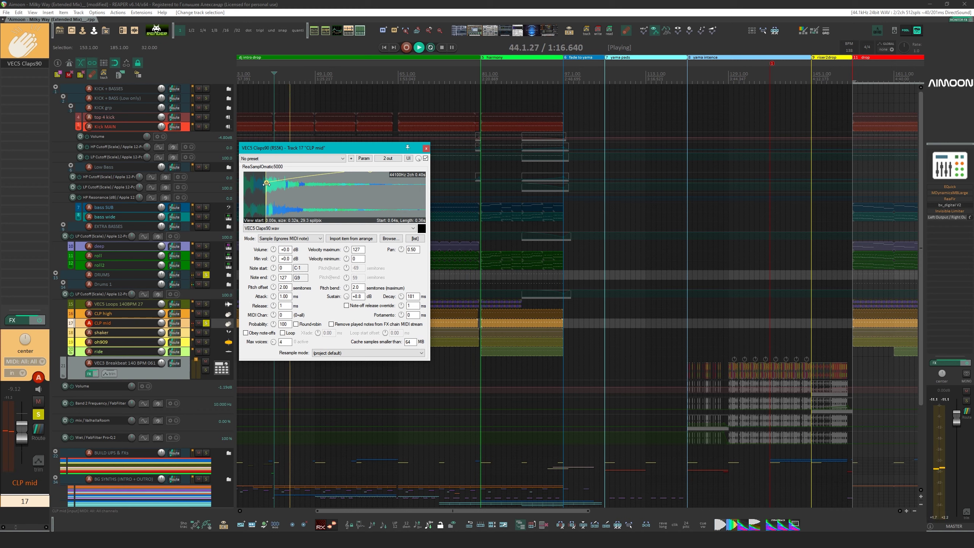
left_click_drag(266, 183, 245, 184)
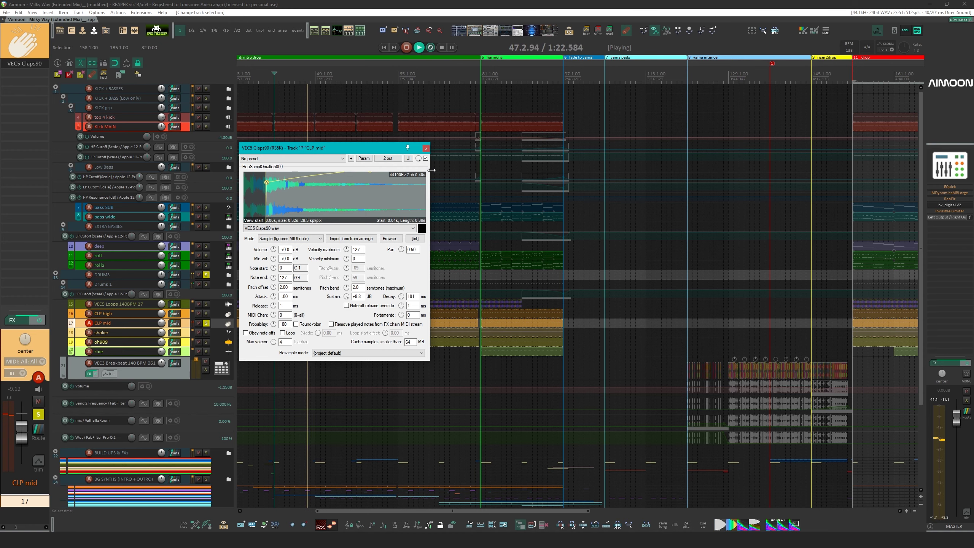
left_click(426, 147)
Solo CLP high together with CLP mid to hear both claps layered, stop playback and clear both solos
left_click(206, 314)
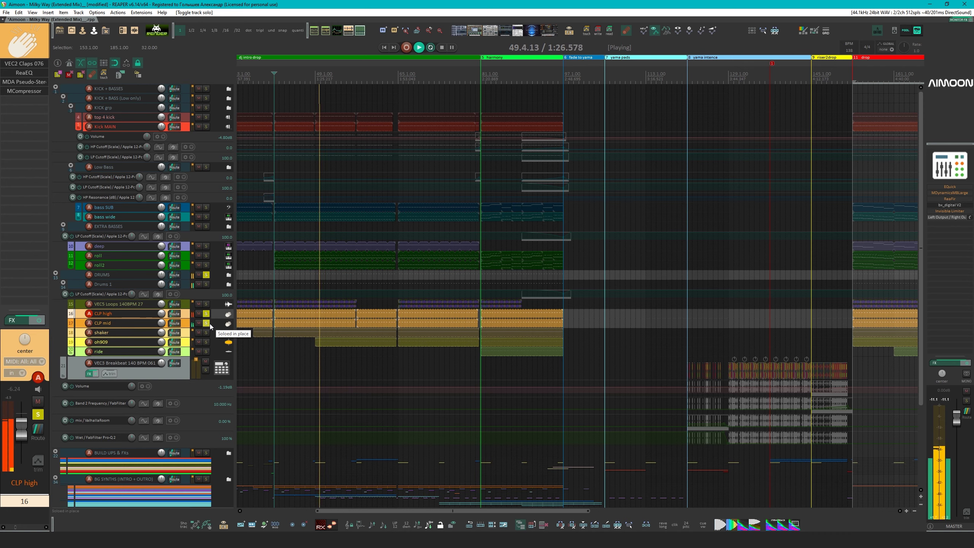
key("space")
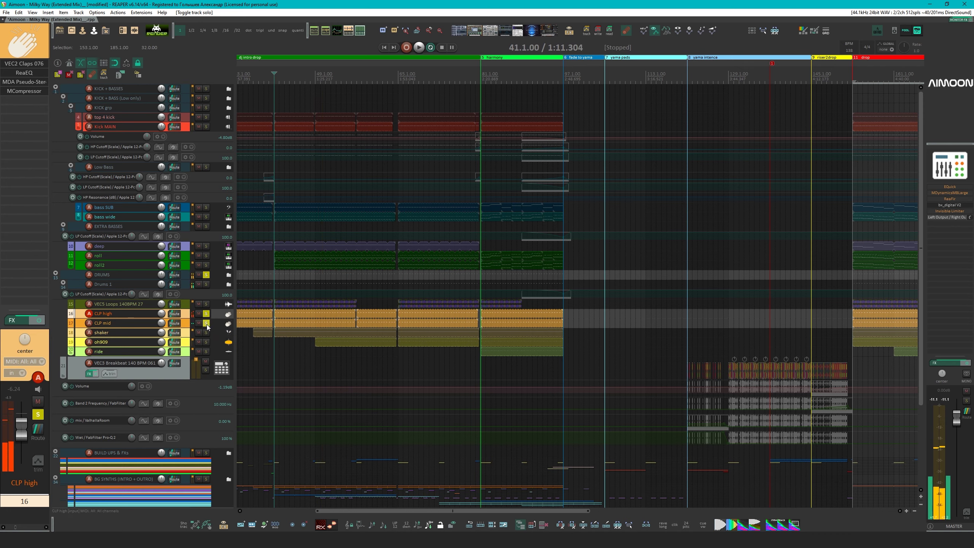
left_click(206, 324)
left_click(206, 314)
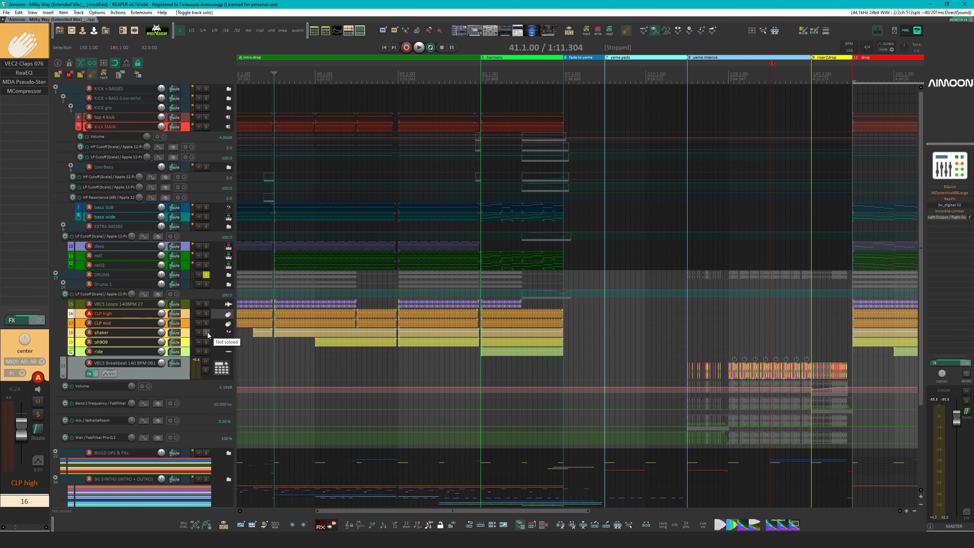
Solo the shaker track, play it while examining the notes and velocities of its MIDI item, and close the MIDI editor
left_click(207, 332)
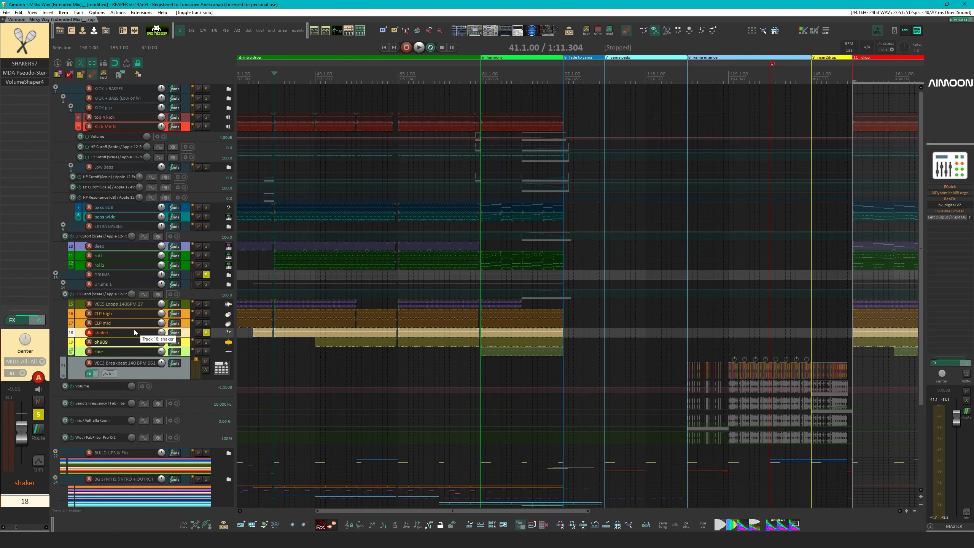
key("space")
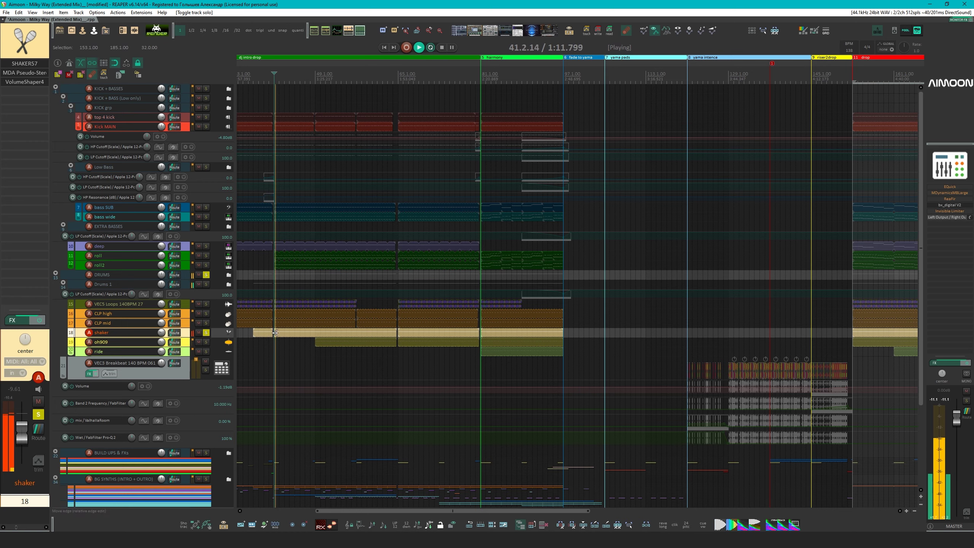
left_click(275, 332)
double_click(275, 332)
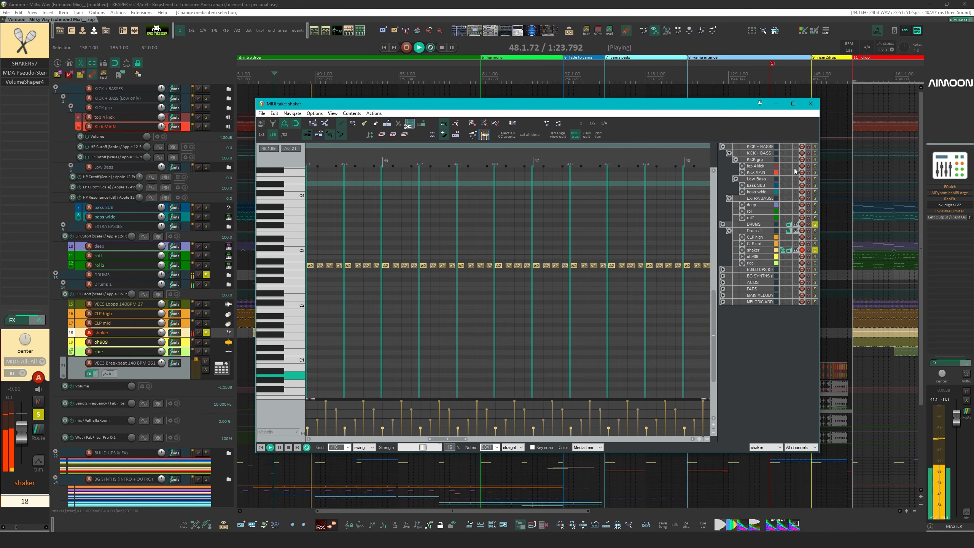
left_click(810, 103)
key("space")
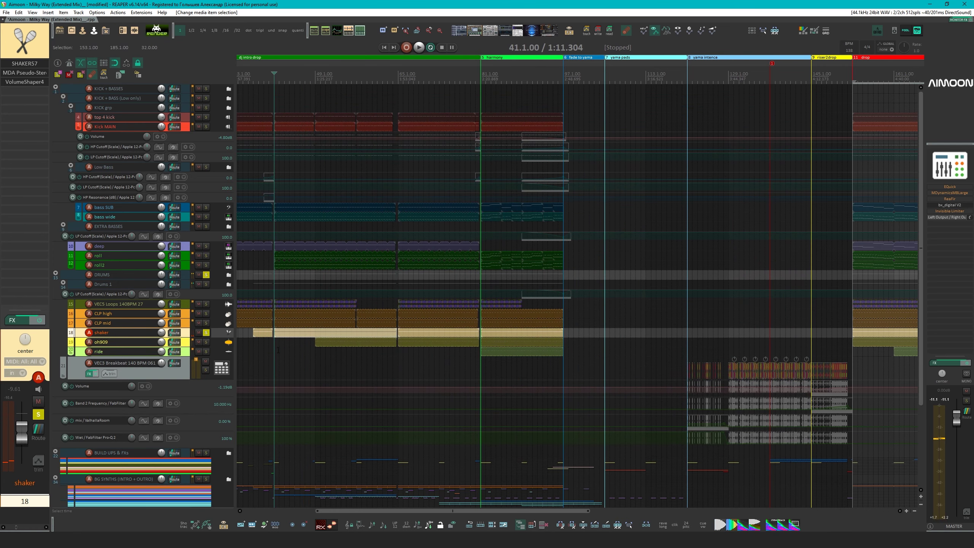
Open the shaker track's MDA Pseudo-Stereo and VolumeShaper4 windows and arrange them so both are readable
left_click(22, 74)
left_click(23, 82)
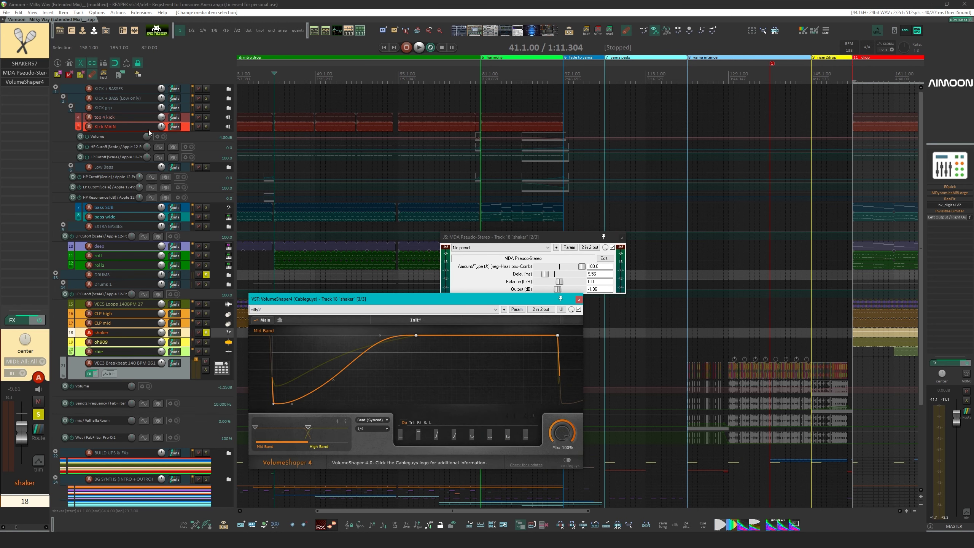
left_click_drag(477, 241, 346, 217)
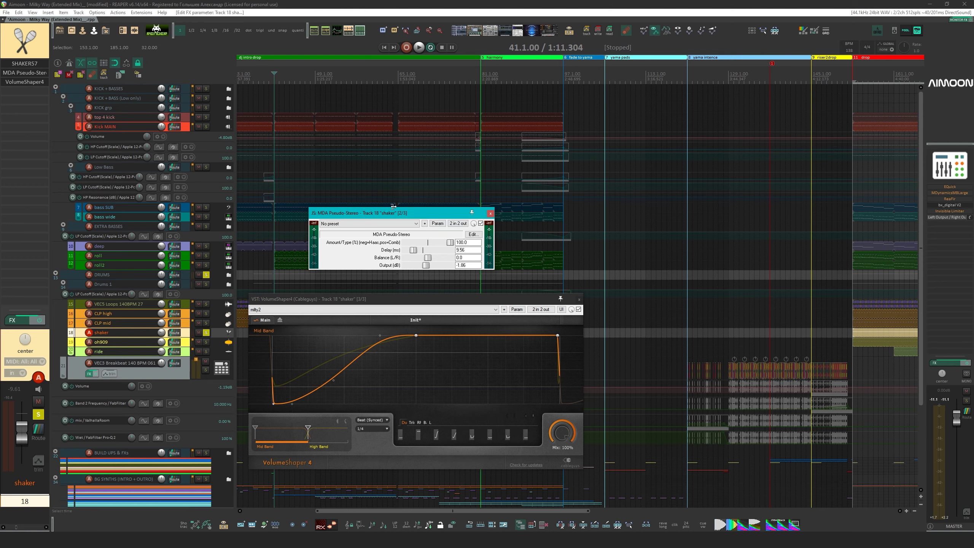
Bypass MDA Pseudo-Stereo and VolumeShaper4 on the shaker track and play the shaker dry
key("b")
key("space")
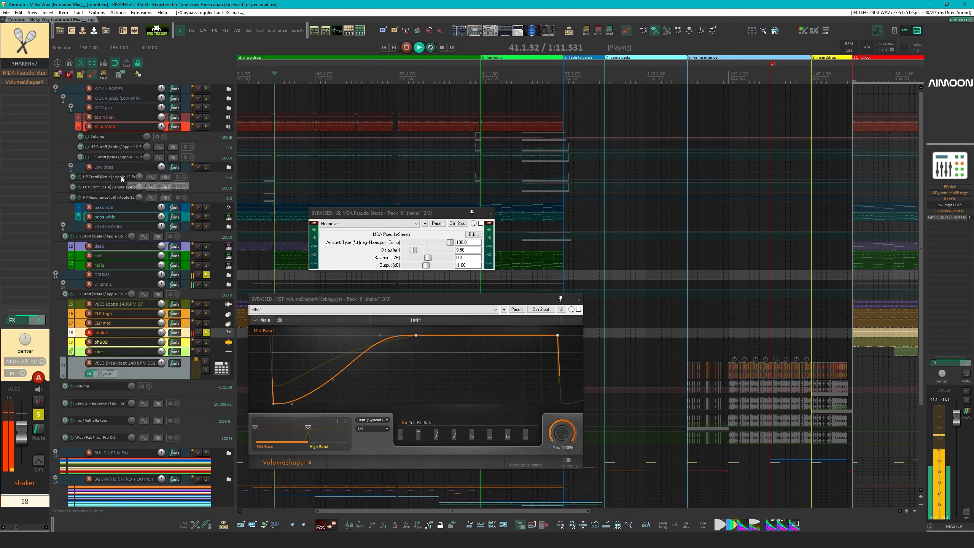
left_click_drag(369, 211, 333, 188)
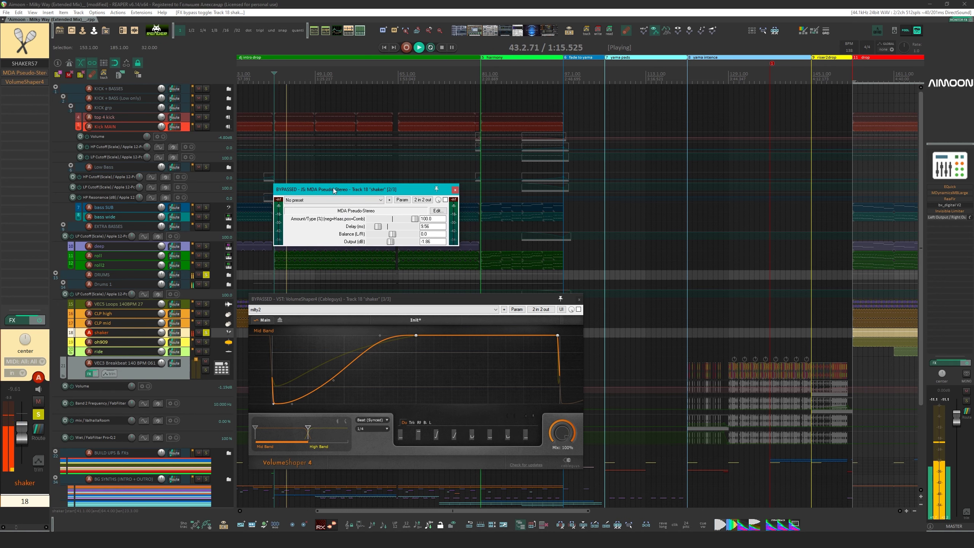
Re-enable MDA Pseudo-Stereo and VolumeShaper4 on the shaker during playback, close both effect windows and stop playback
left_click(445, 200)
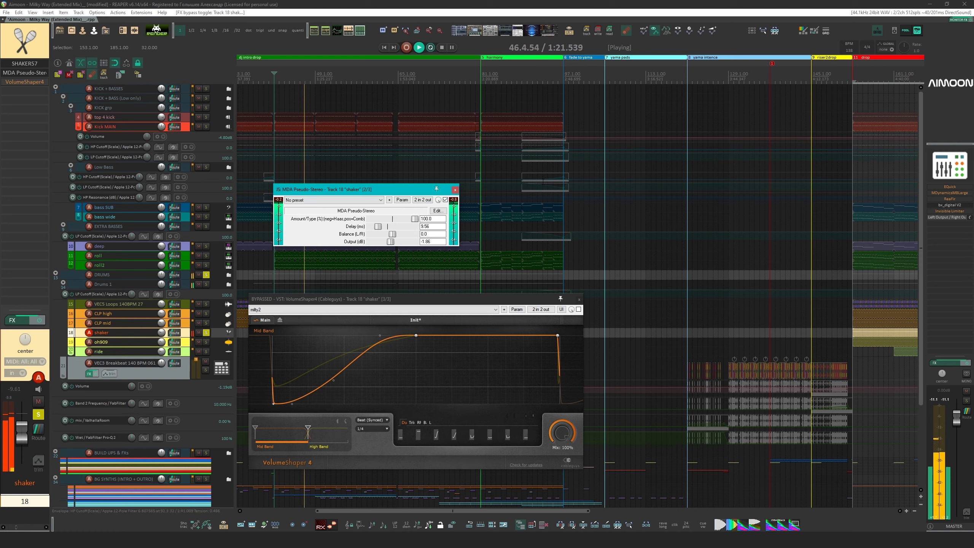
left_click(455, 191)
left_click_drag(430, 299, 398, 196)
left_click(546, 207)
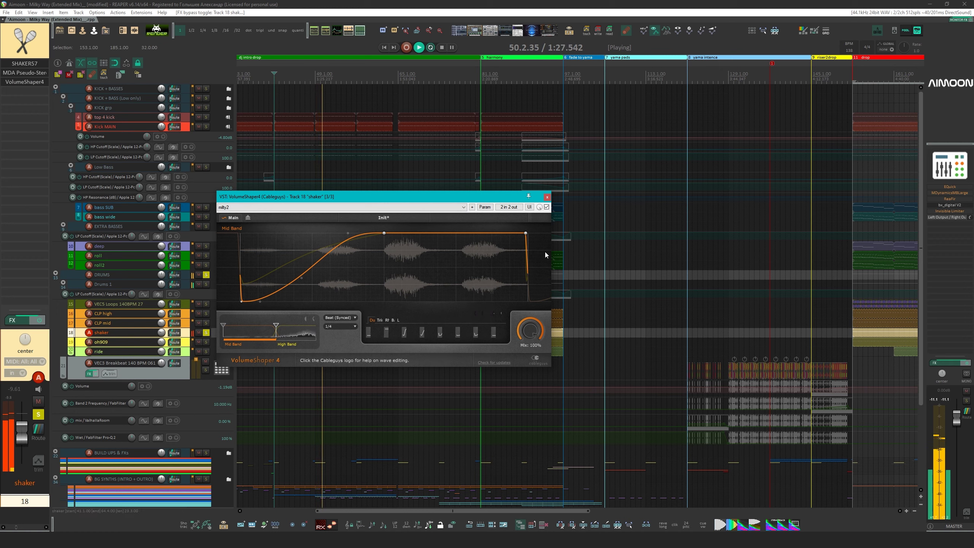
left_click(546, 196)
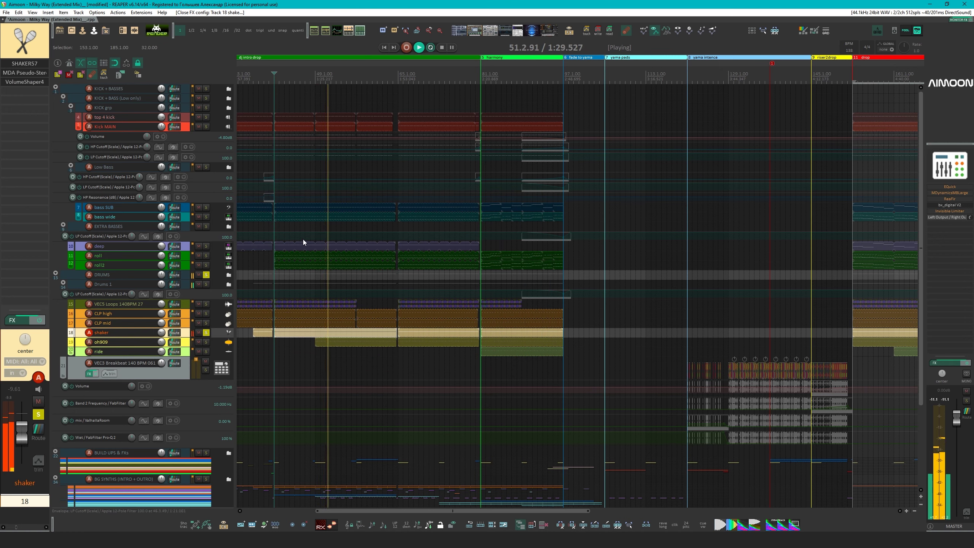
key("space")
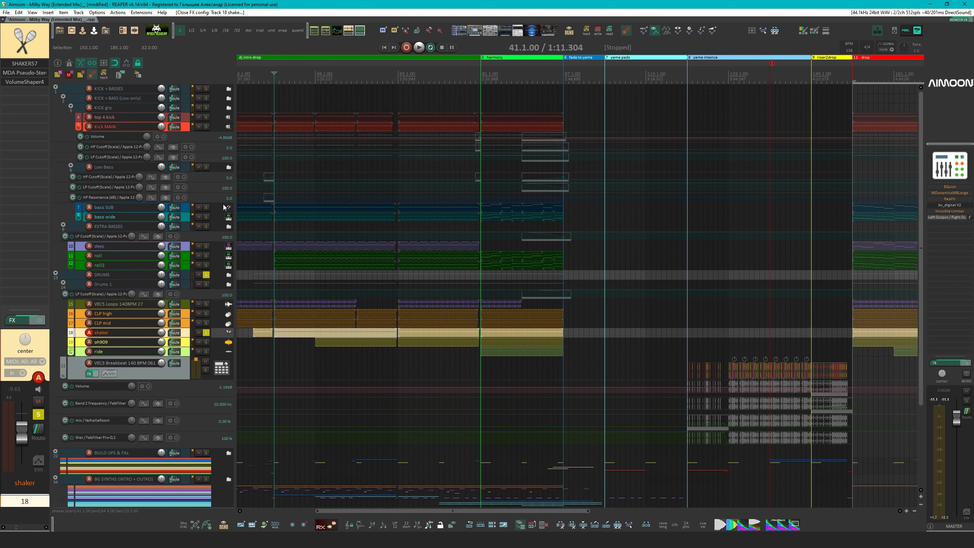
Switch the solo from the shaker to the oh909 track and play it from bar 49
left_click(205, 332)
left_click(206, 342)
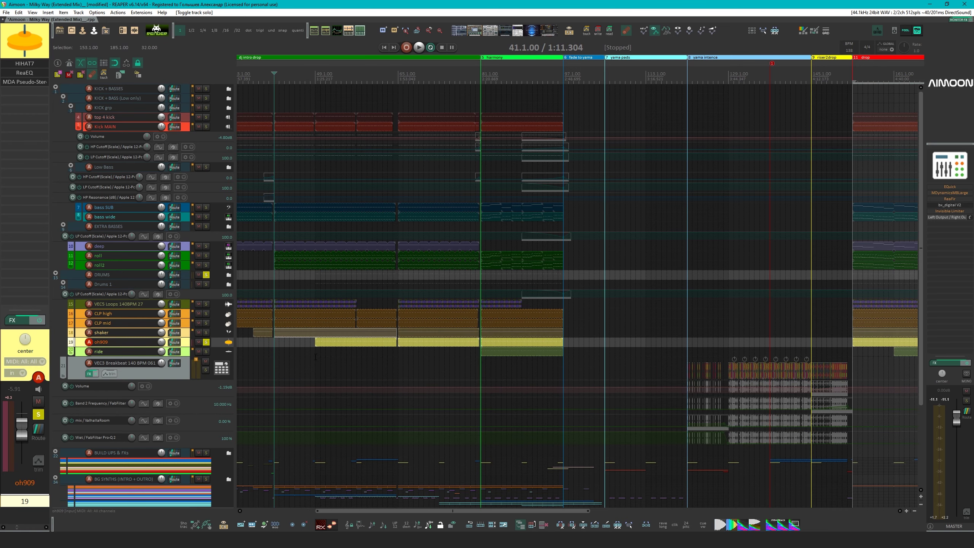
left_click(316, 357)
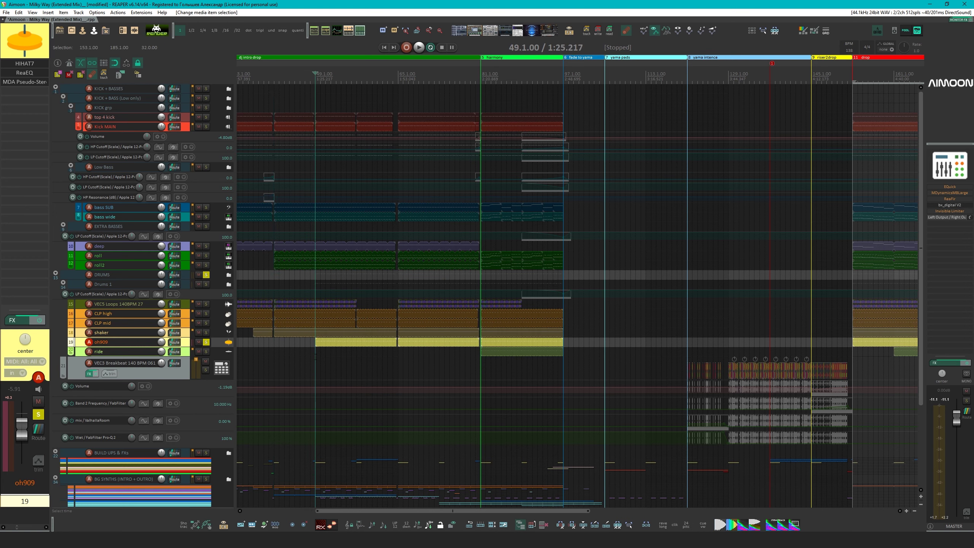
key("space")
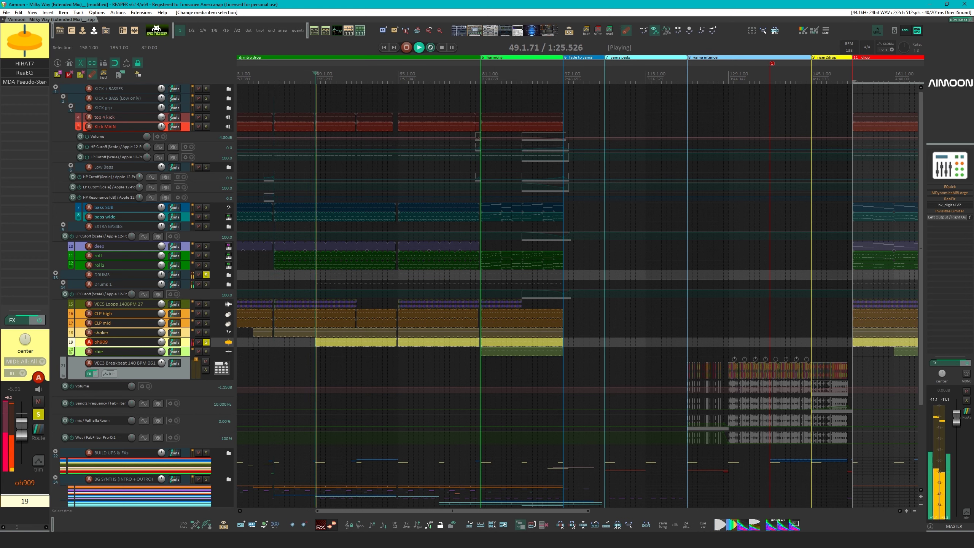
Add Kick MAIN, CLP mid, CLP high and shaker to the oh909 solo one by one, stop playback and clear all solos
left_click(206, 127)
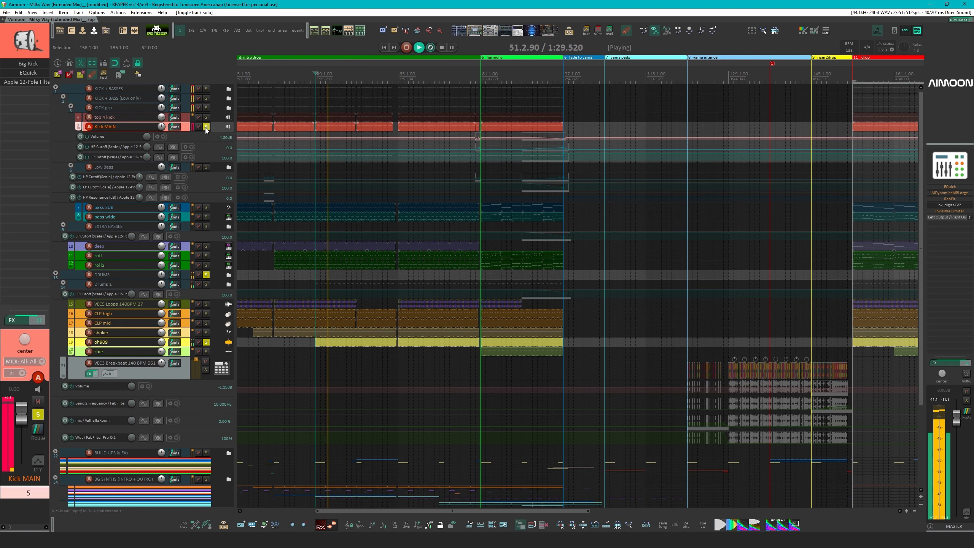
left_click(206, 322)
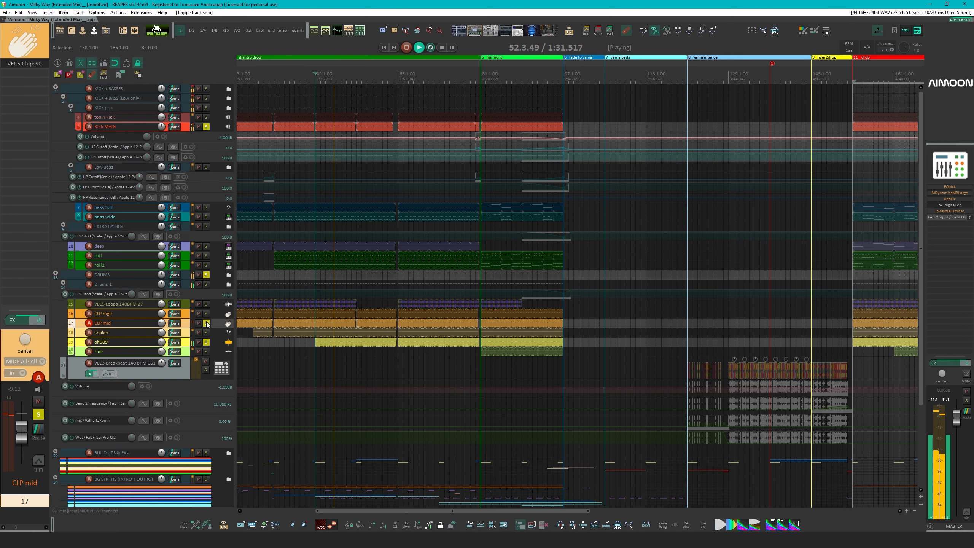
left_click(206, 313)
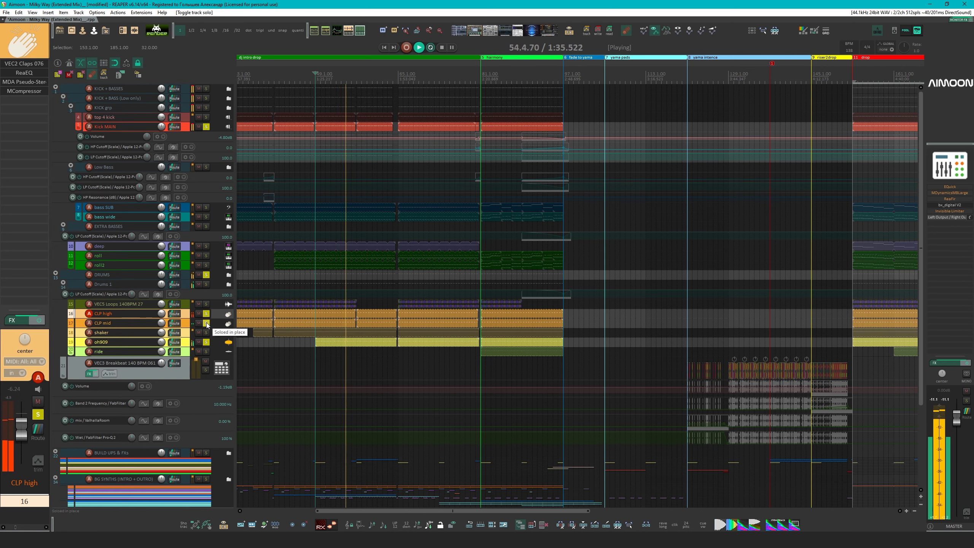
left_click(207, 332)
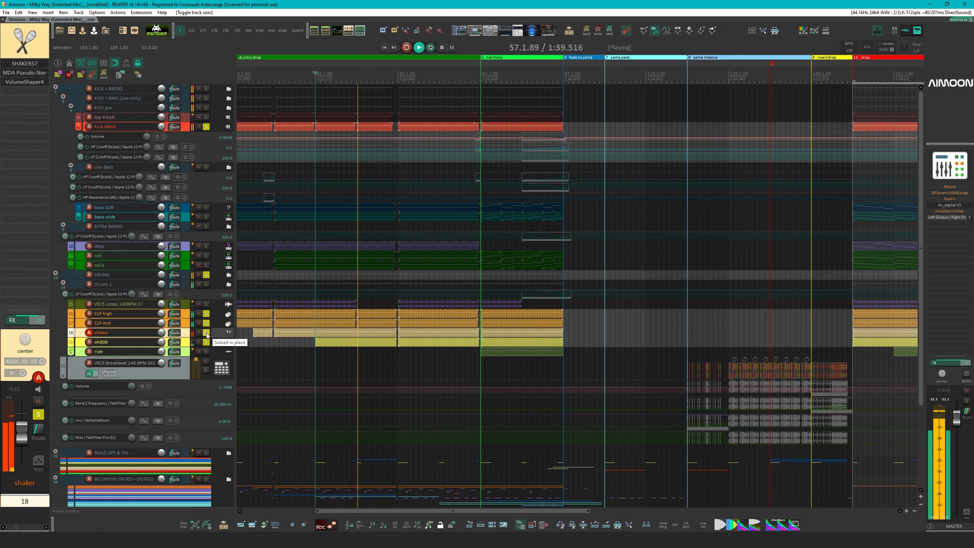
left_click(193, 341)
key("space")
left_click(162, 344)
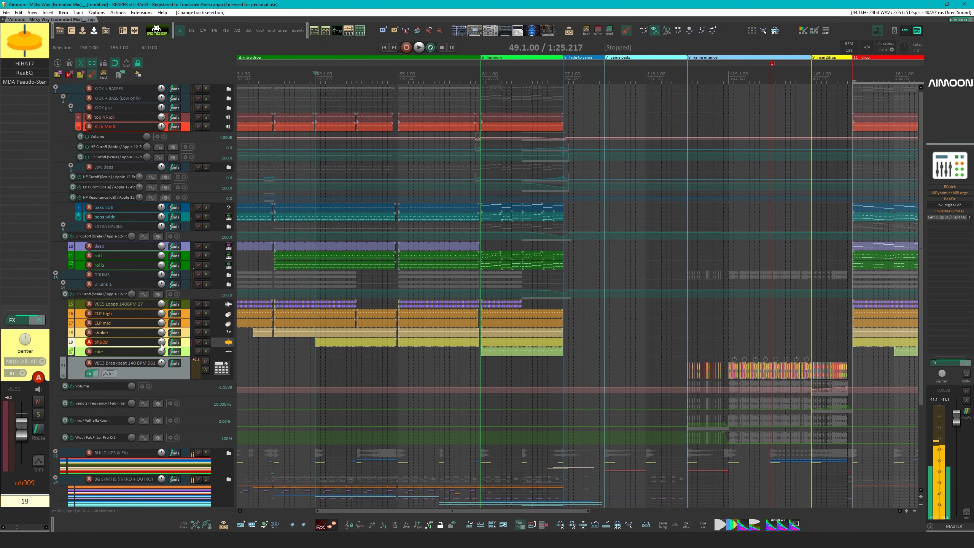
Solo oh909, open its hi-hat sampler, ReaEQ and MDA Pseudo-Stereo windows, and audition the open hi-hat sample
left_click(206, 343)
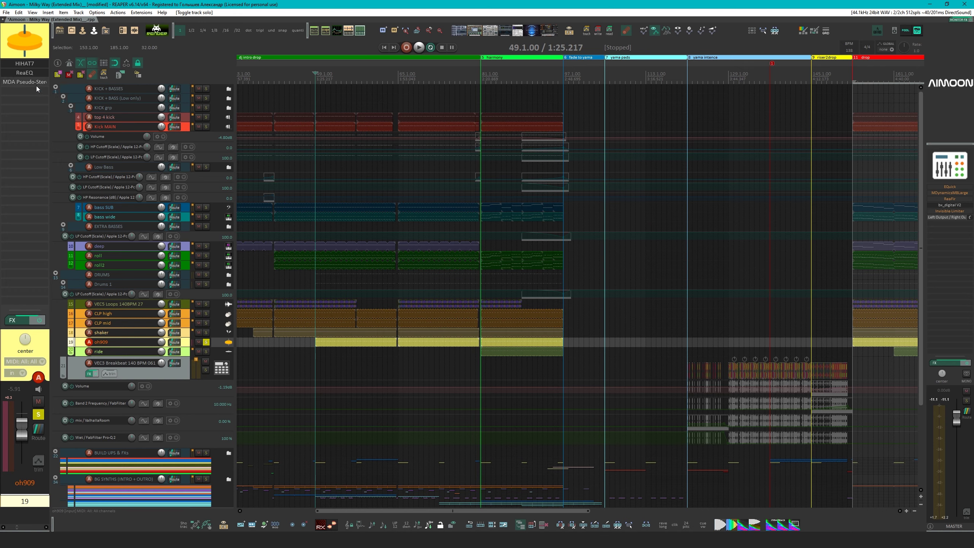
left_click(26, 72)
left_click(25, 81)
left_click(25, 63)
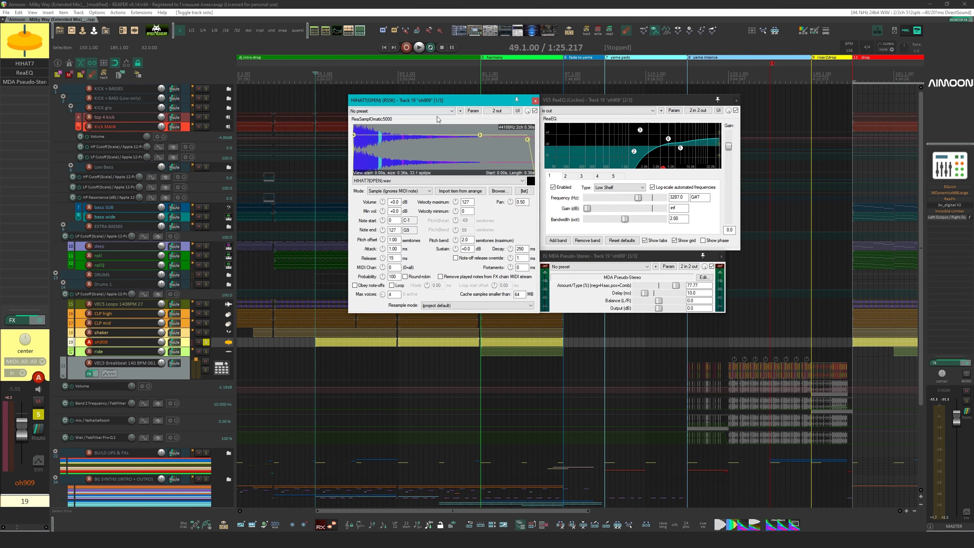
left_click(441, 124)
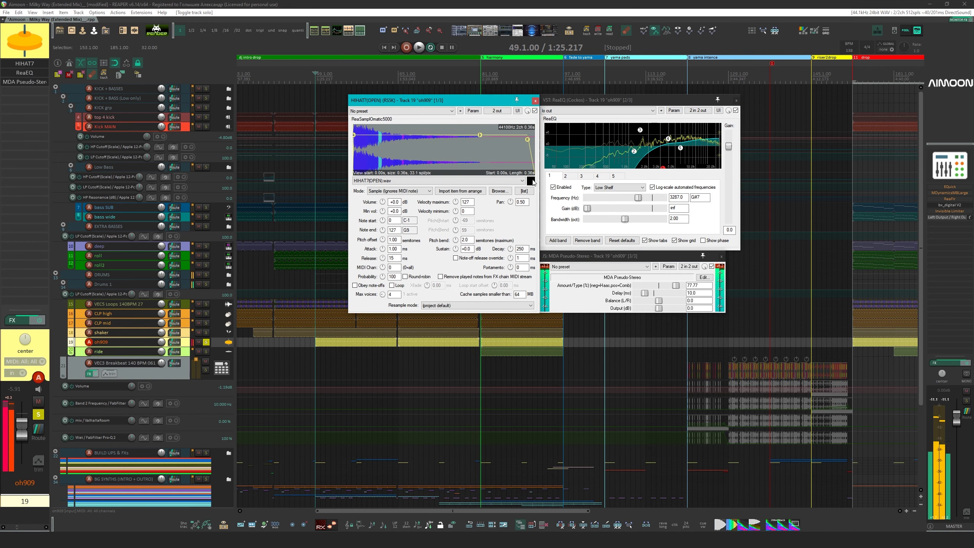
Bypass ReaEQ and MDA Pseudo-Stereo on oh909 and play the hi-hat dry
left_click(26, 72, "shift")
left_click(25, 81, "shift")
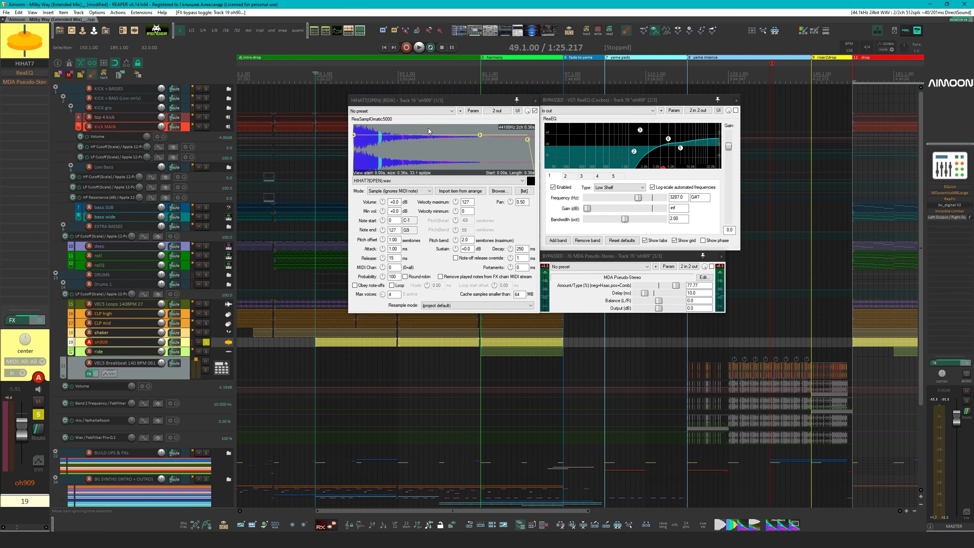
key("space")
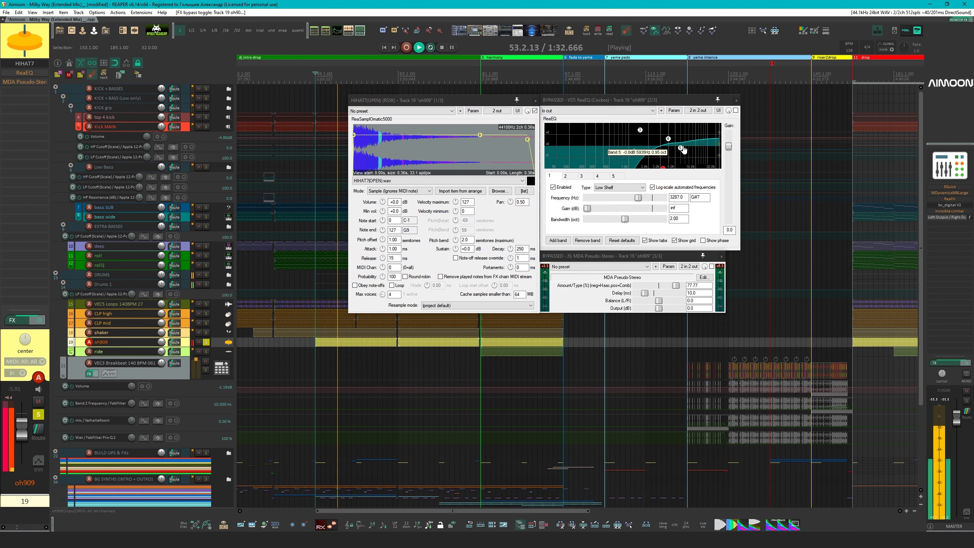
Re-enable ReaEQ and MDA Pseudo-Stereo on oh909 one after the other to compare the sound, and stop playback
left_click(735, 110)
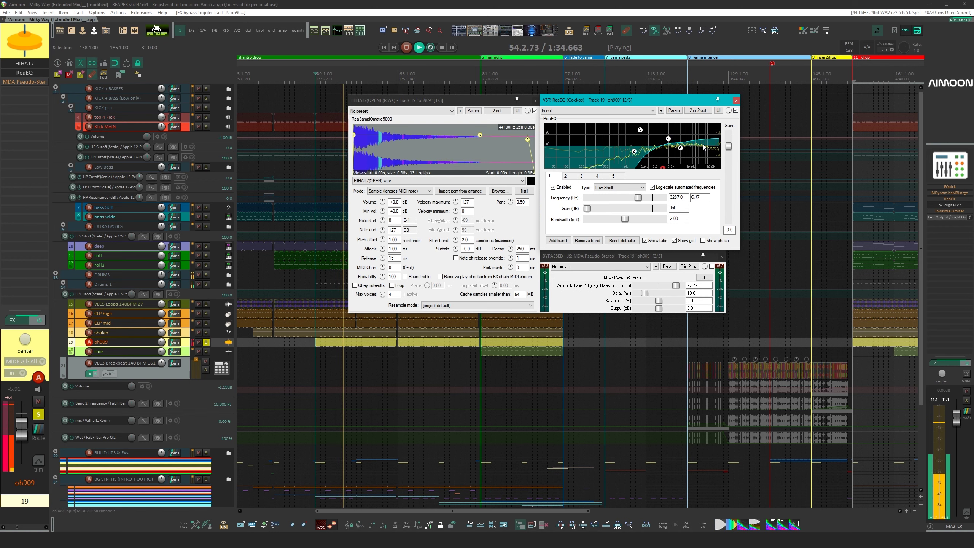
left_click(711, 266)
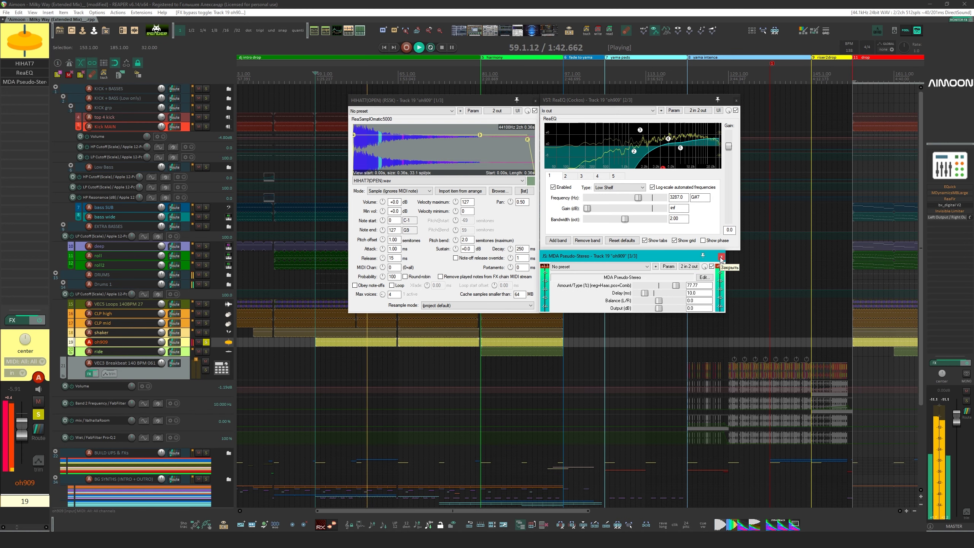
key("space")
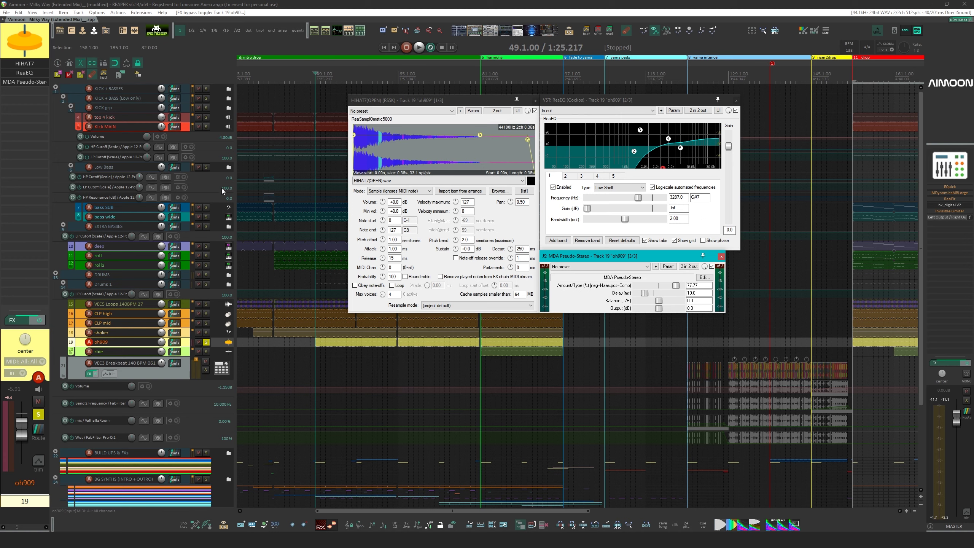
left_click(117, 341)
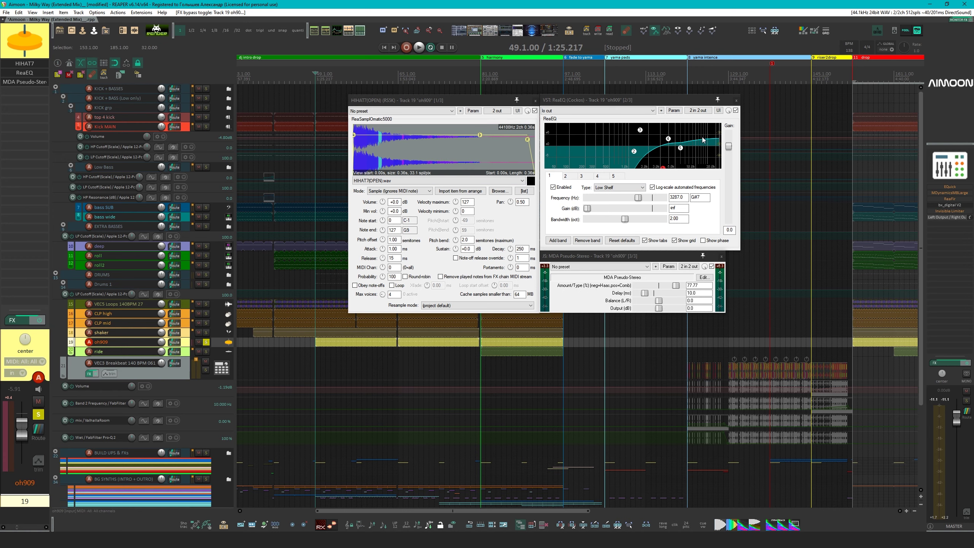
Bypass ReaEQ on oh909, start playback and remove the track's solo to hear the unfiltered hi-hat in the mix
left_click(734, 110)
key("space")
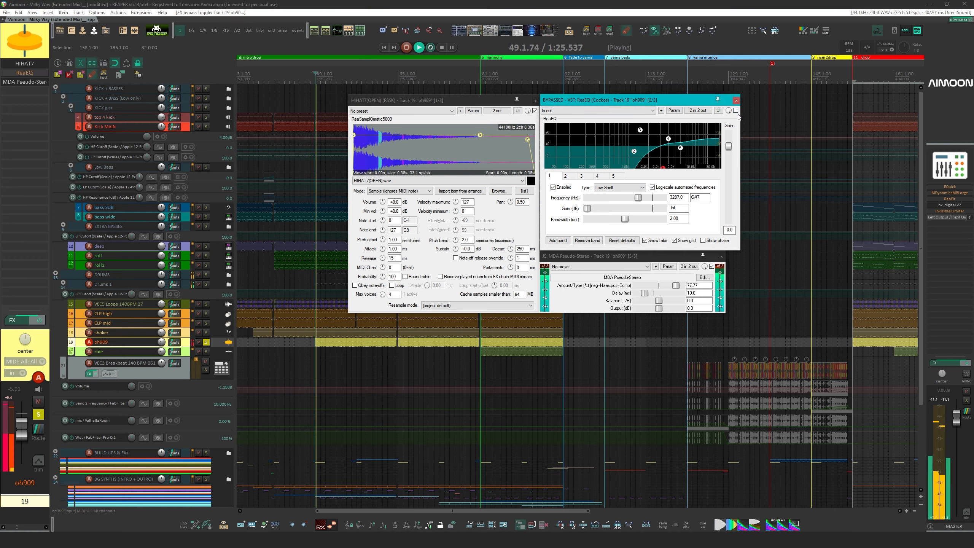
left_click(206, 342)
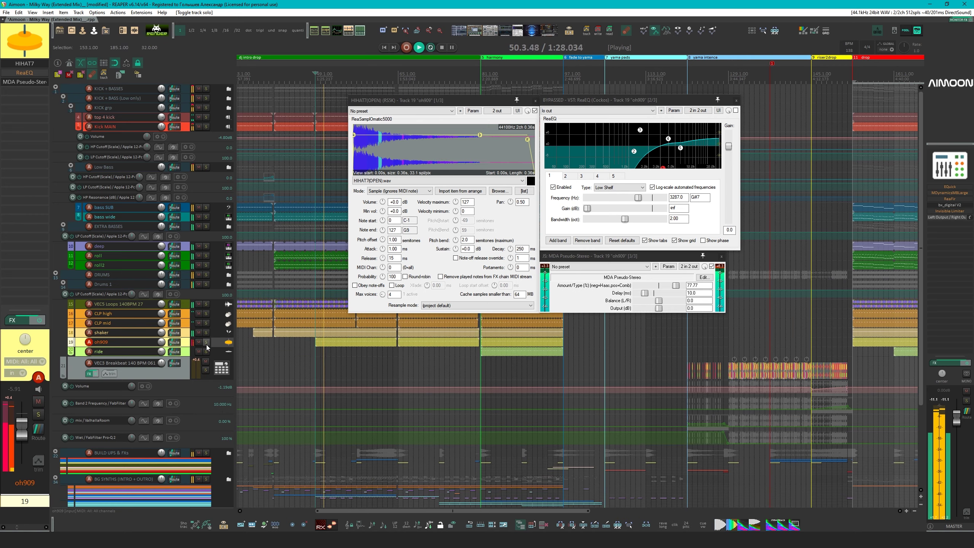
Re-enable ReaEQ on oh909, stop playback and close the track's three plug-in windows
left_click(734, 110)
left_click(735, 100)
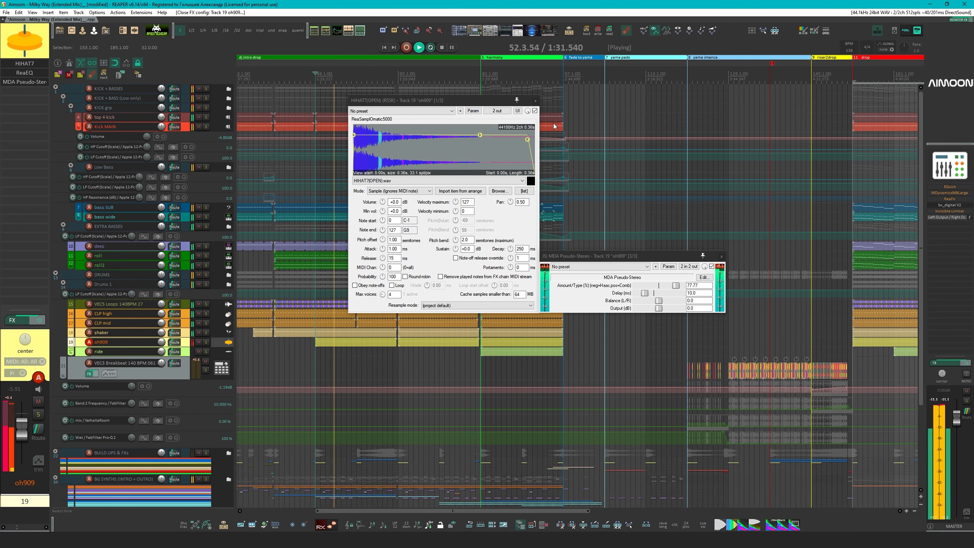
key("space")
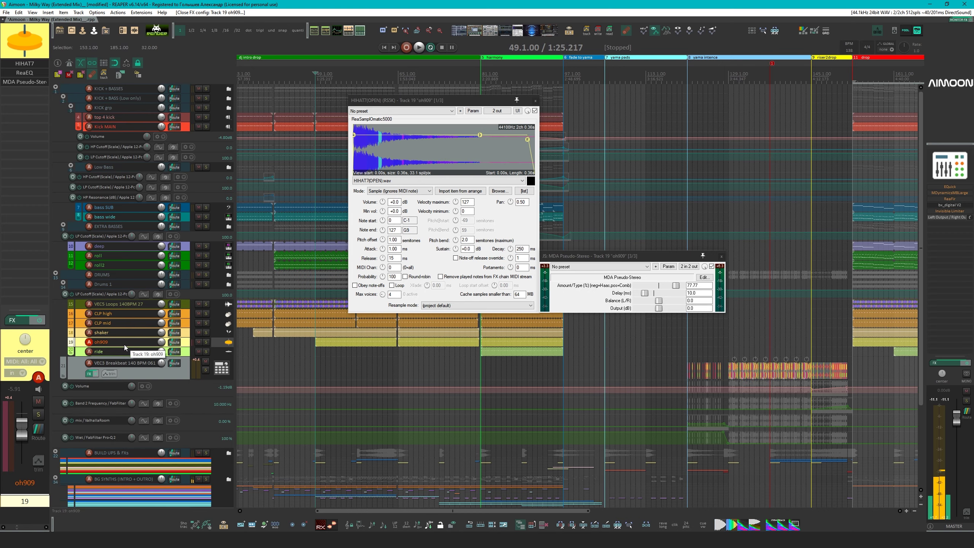
key("Escape")
key("Escape")
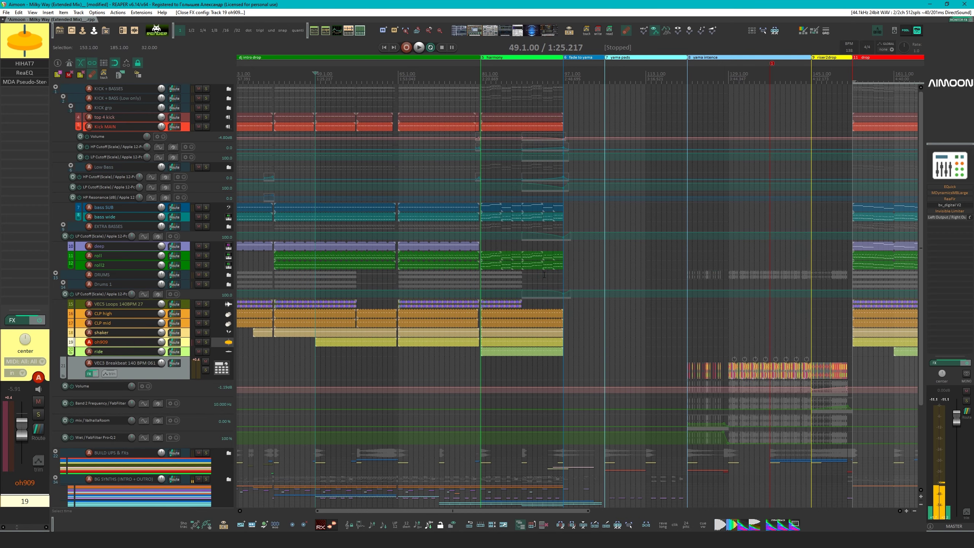
Solo the DRUMS folder and the ride track, and play the ride from bar 81 at the start of the harmony section
key("ctrl+Page_Down")
left_click(206, 274)
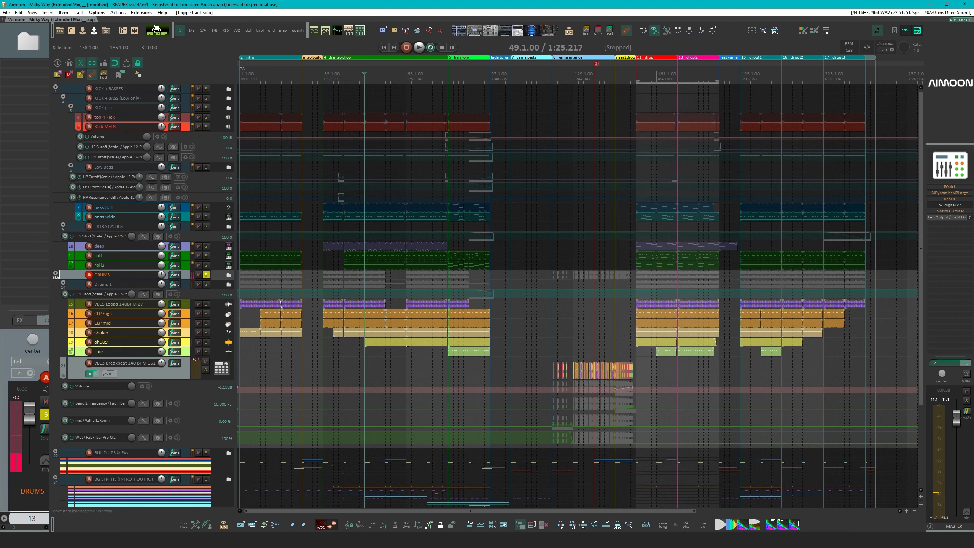
left_click(448, 366)
scroll(448, 366, "up", 5)
scroll(363, 324, "down", 2)
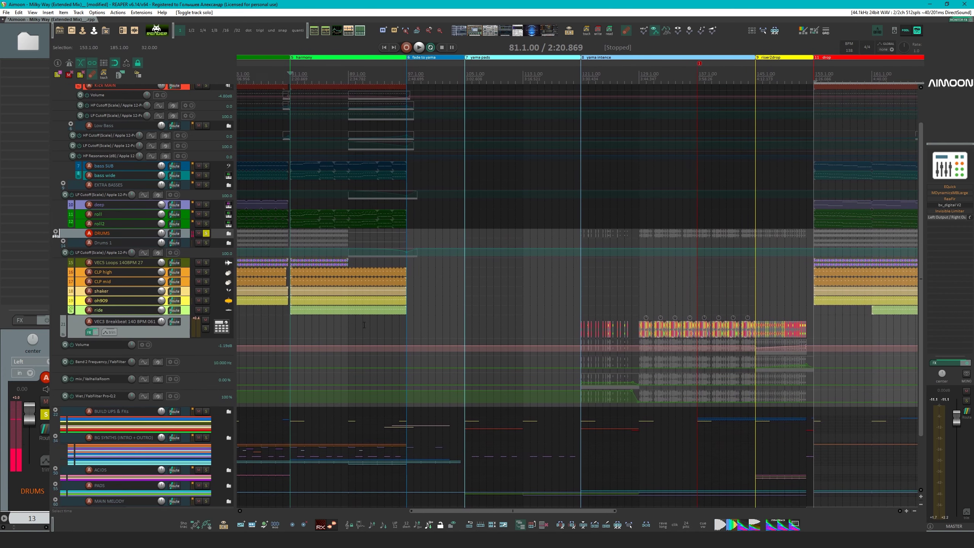
left_click(207, 311)
key("space")
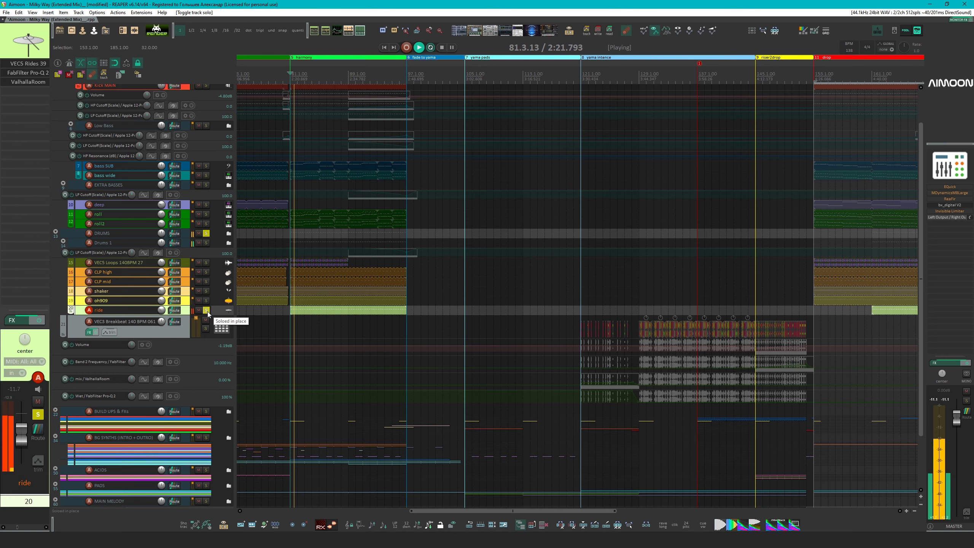
Add oh909, Kick MAIN and top 4 kick to the ride solo during playback to hear them layered, and stop playback
scroll(323, 222, "up", 2)
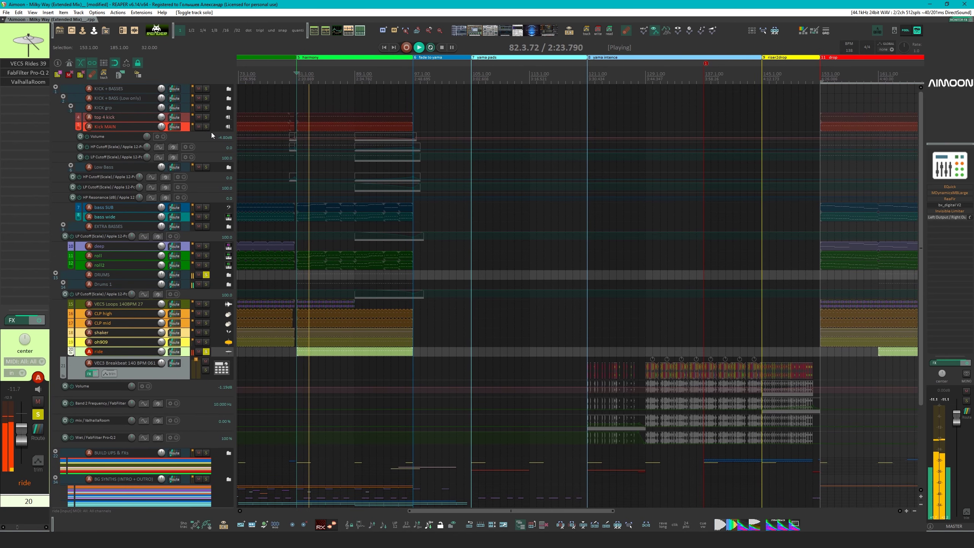
left_click(206, 342)
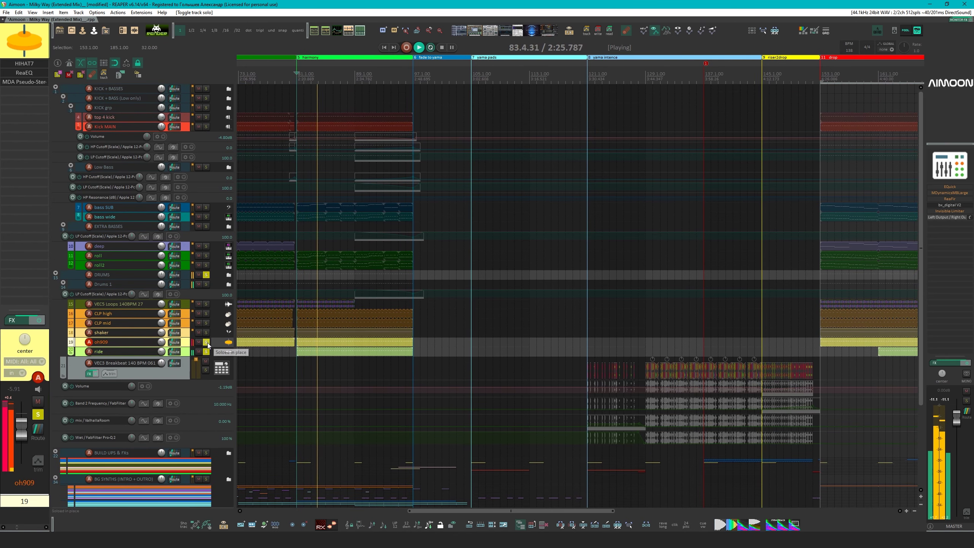
left_click(206, 127)
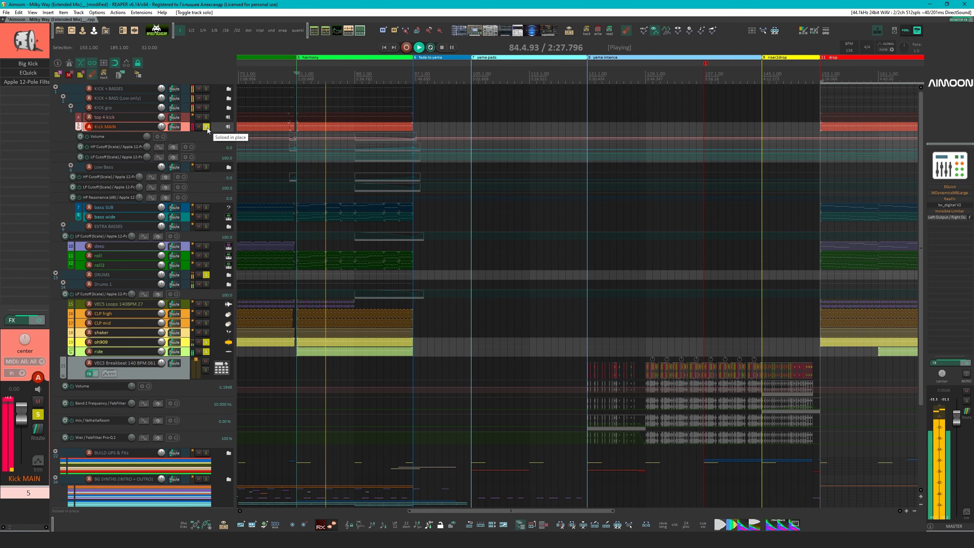
left_click(206, 117)
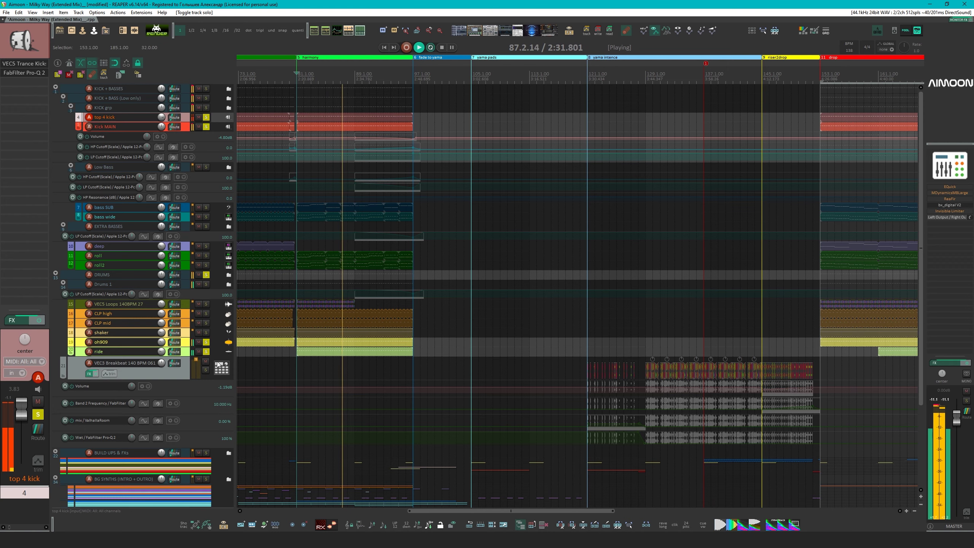
key("space")
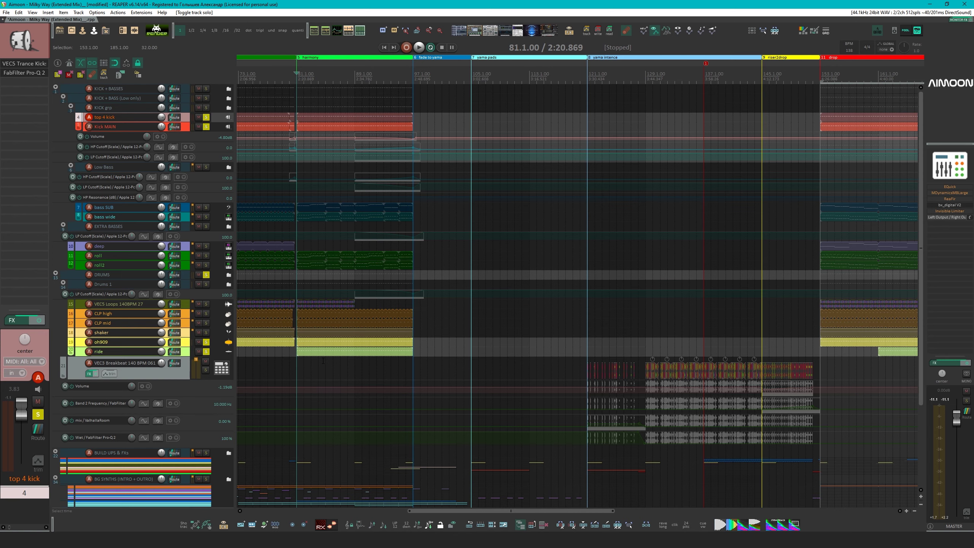
scroll(315, 224, "up", 3)
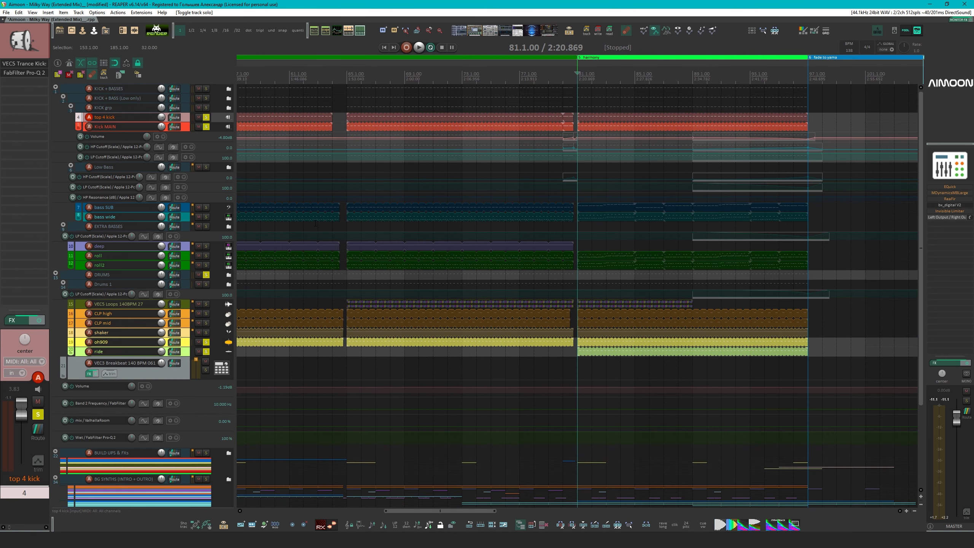
Replay the ride layered with oh909 and both kick tracks from bar 81, stop, and solo only the ride within the drums
key("space")
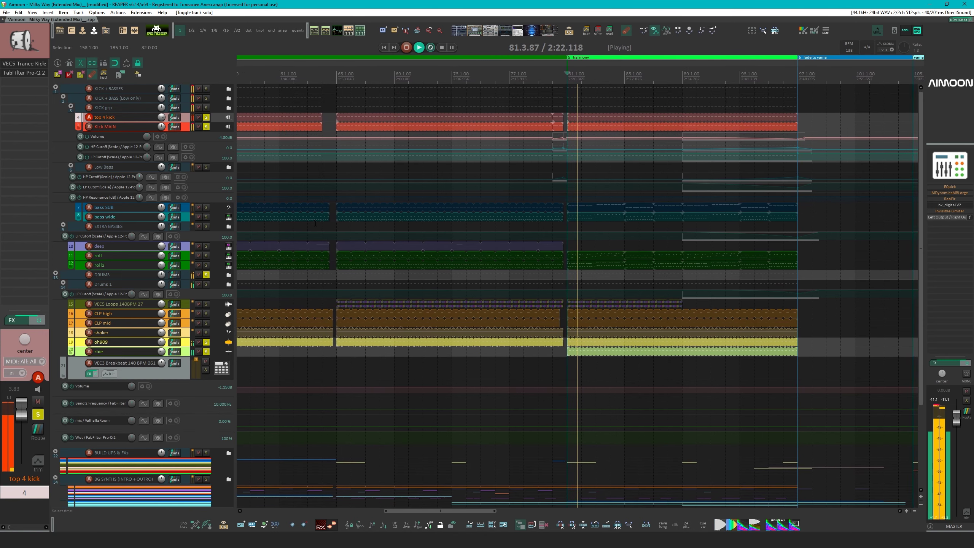
key("space")
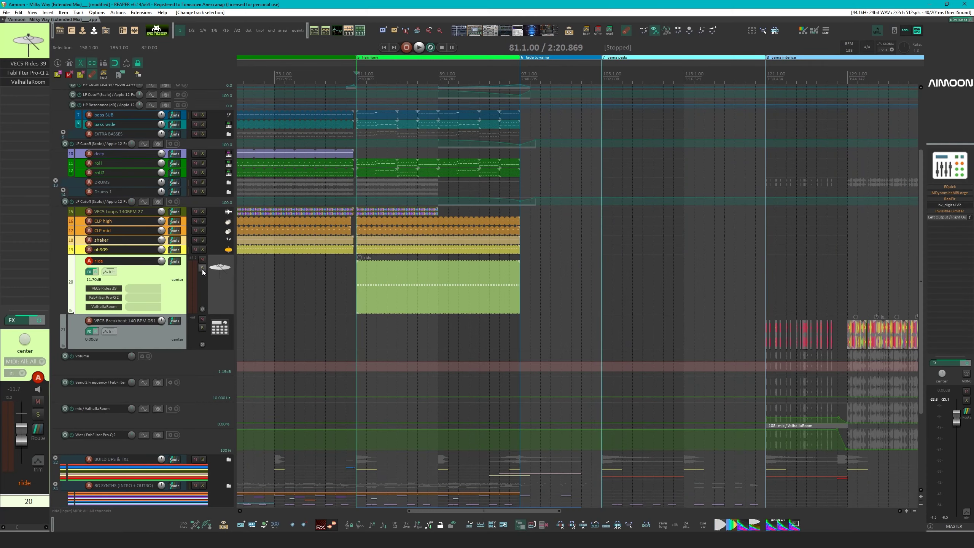
left_click(202, 268)
Open the ride track's VEC5 Rides 39 sampler and preview its raw sample
left_click(25, 64)
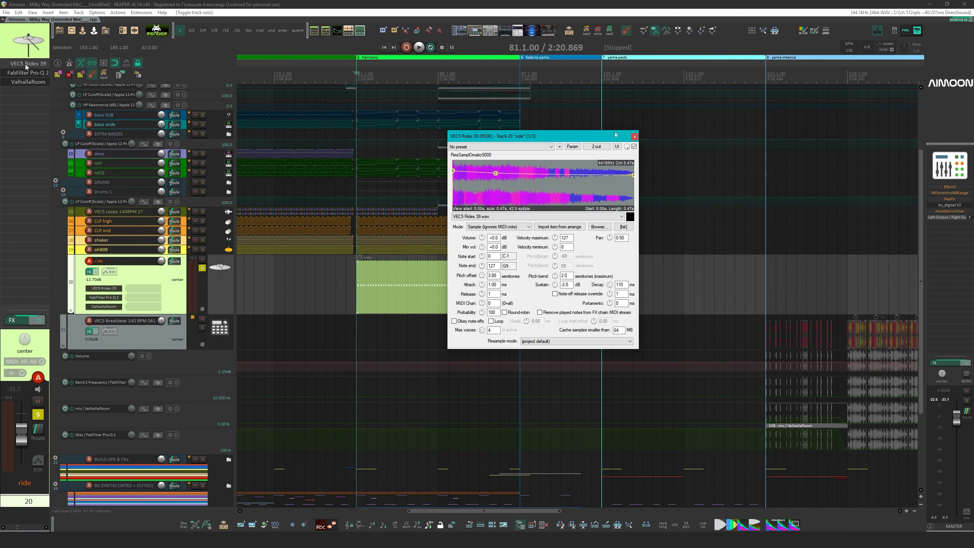
left_click_drag(423, 152, 368, 185)
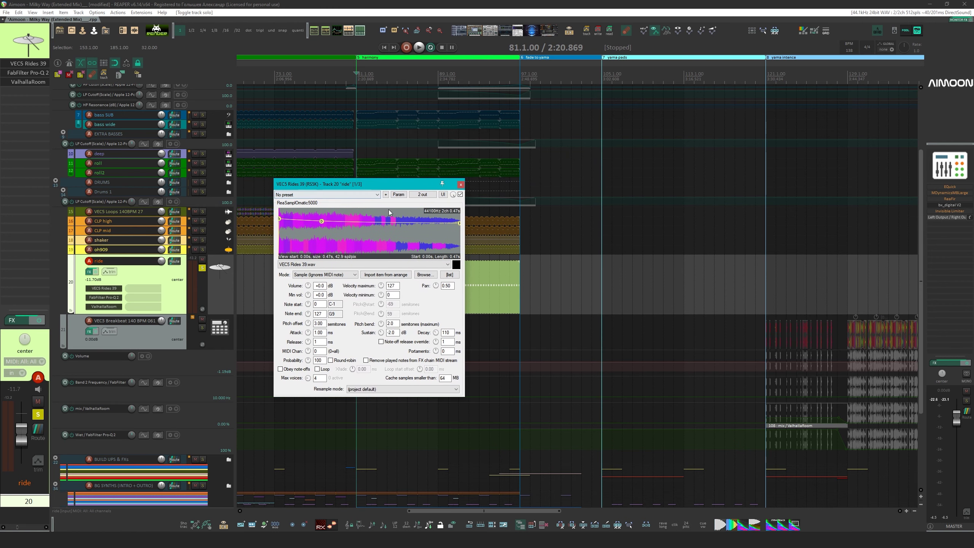
left_click(458, 265)
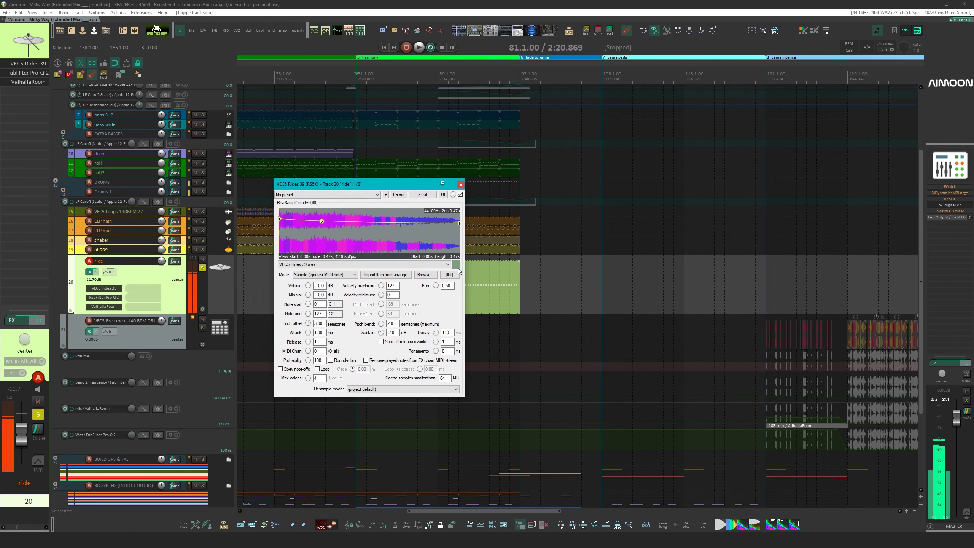
Open the ride's FabFilter Pro-Q 2 and arrange its window beside the sampler window
left_click(31, 76)
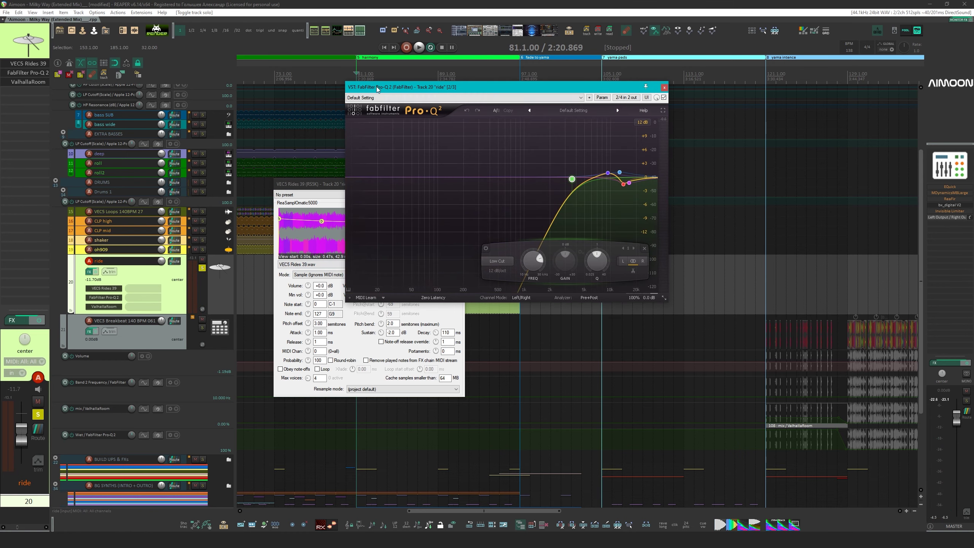
left_click_drag(380, 89, 496, 182)
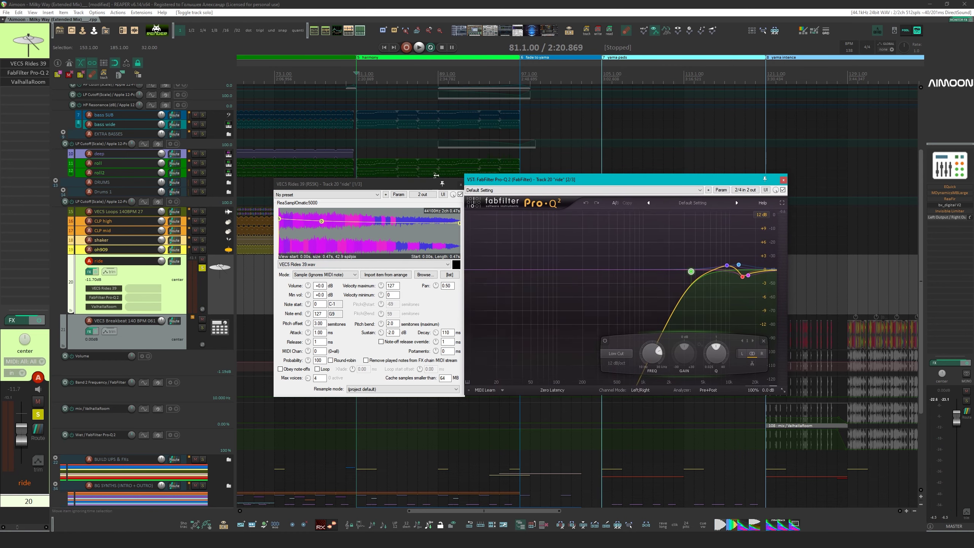
left_click_drag(436, 184, 335, 192)
left_click_drag(509, 182, 413, 197)
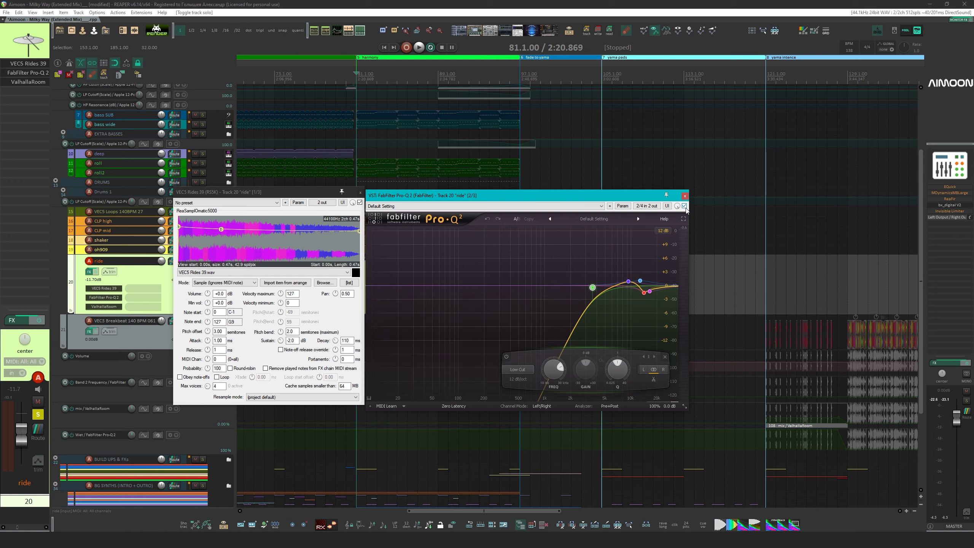
Bypass FabFilter Pro-Q 2 and ValhallaRoom on the ride, show the reverb beside the EQ, and play the ride dry
left_click(28, 73, "shift")
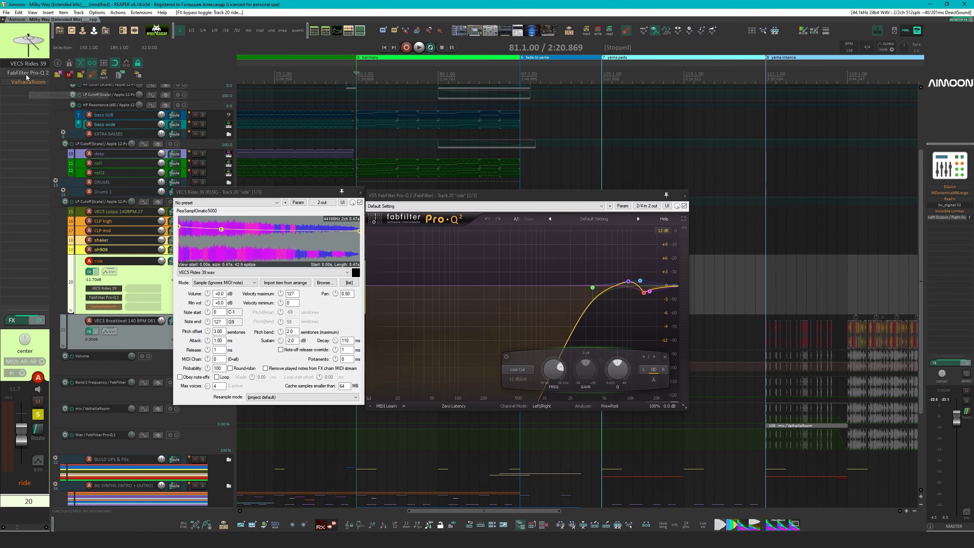
left_click(28, 82, "shift")
left_click(28, 82)
left_click_drag(357, 289, 755, 215)
left_click_drag(502, 195, 396, 205)
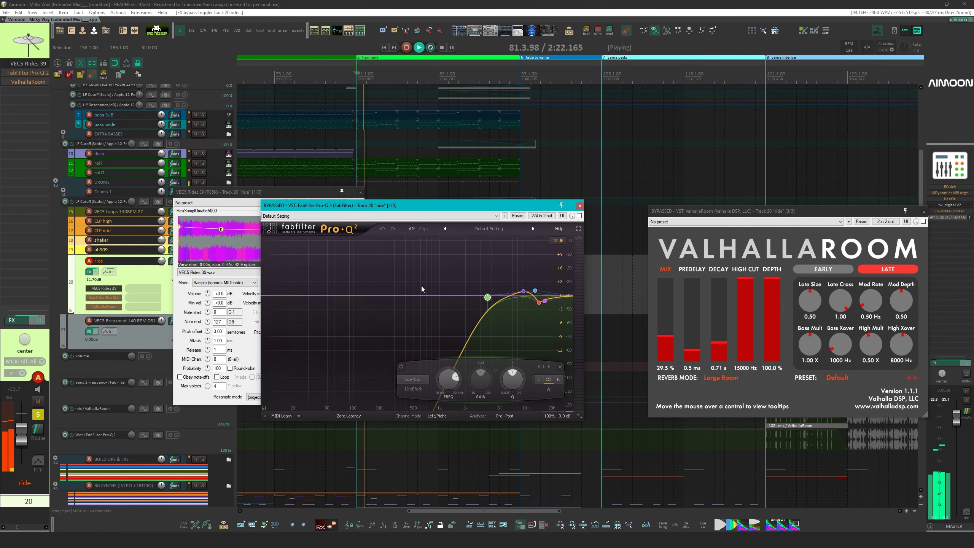
Toggle the ride's FabFilter Pro-Q 2 bypass during playback to compare the sound with and without EQ, leaving it enabled
left_click(579, 215)
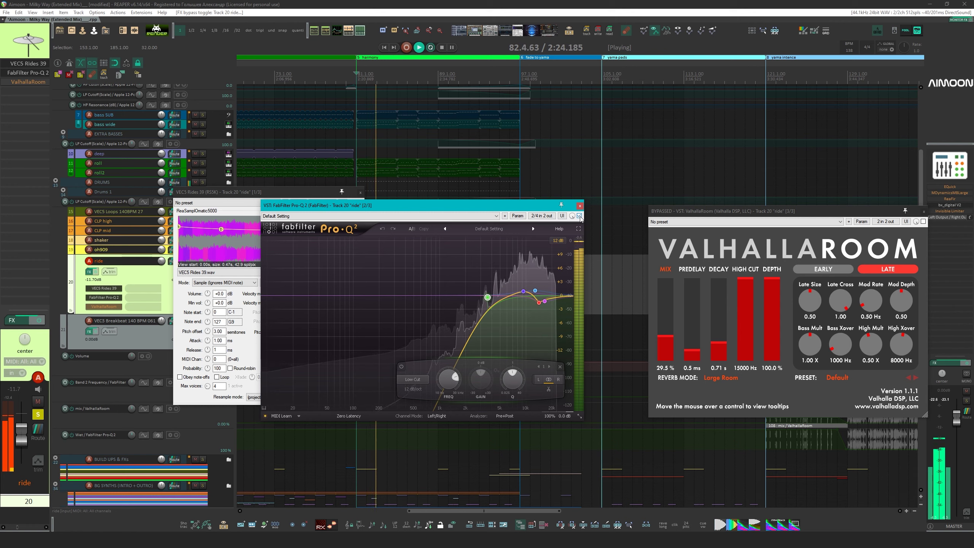
left_click(579, 215)
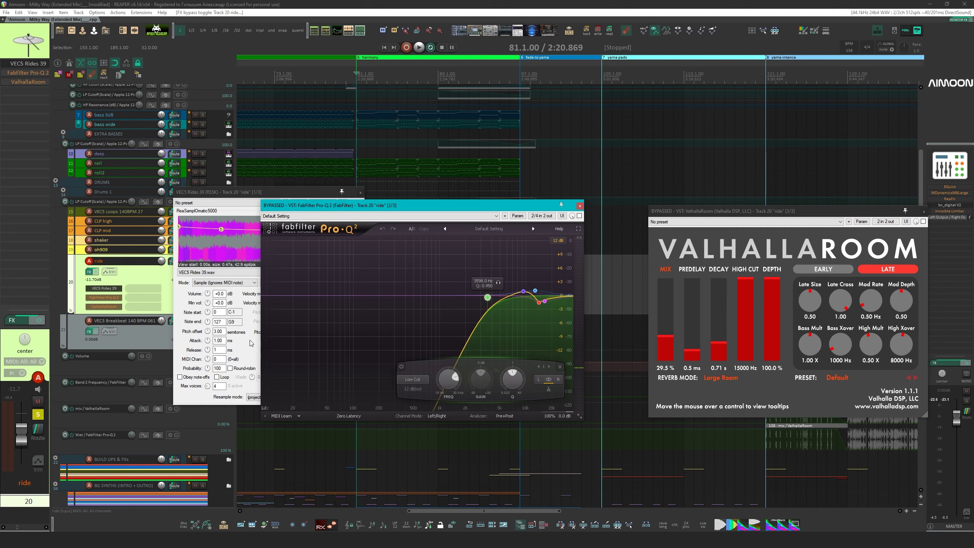
left_click(579, 216)
key("space")
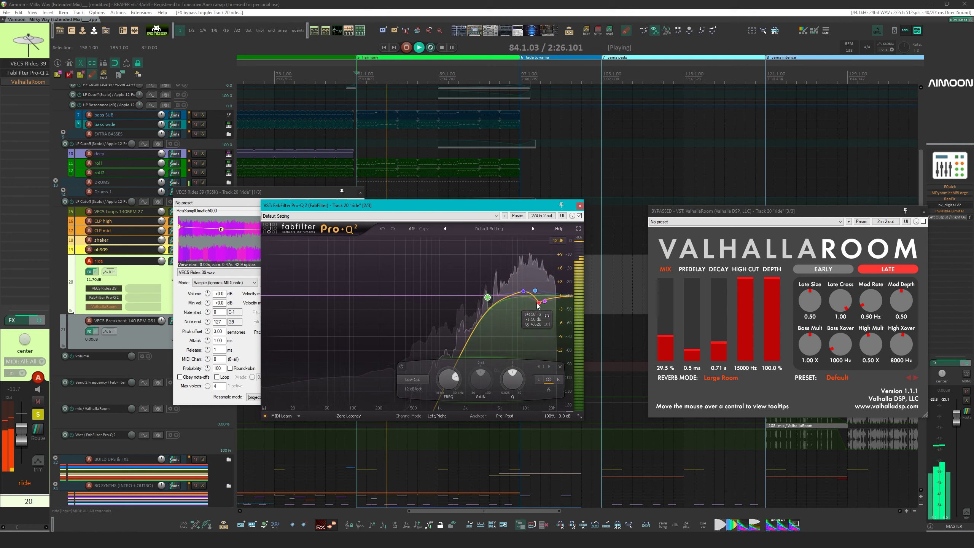
left_click(580, 217)
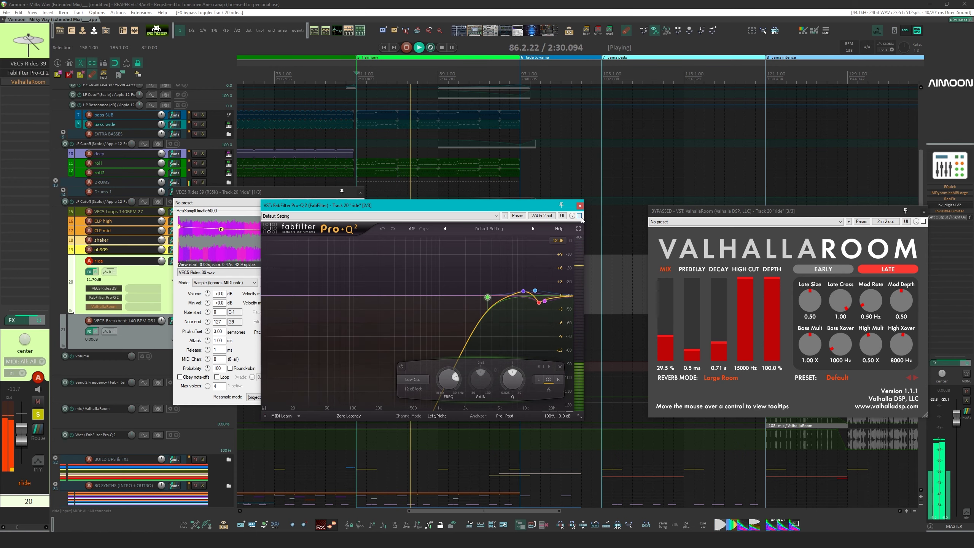
left_click(579, 215)
Enable ValhallaRoom on the ride during playback, then bypass and re-enable it to compare the dry and reverberated sound
left_click(924, 222)
left_click_drag(868, 216, 567, 216)
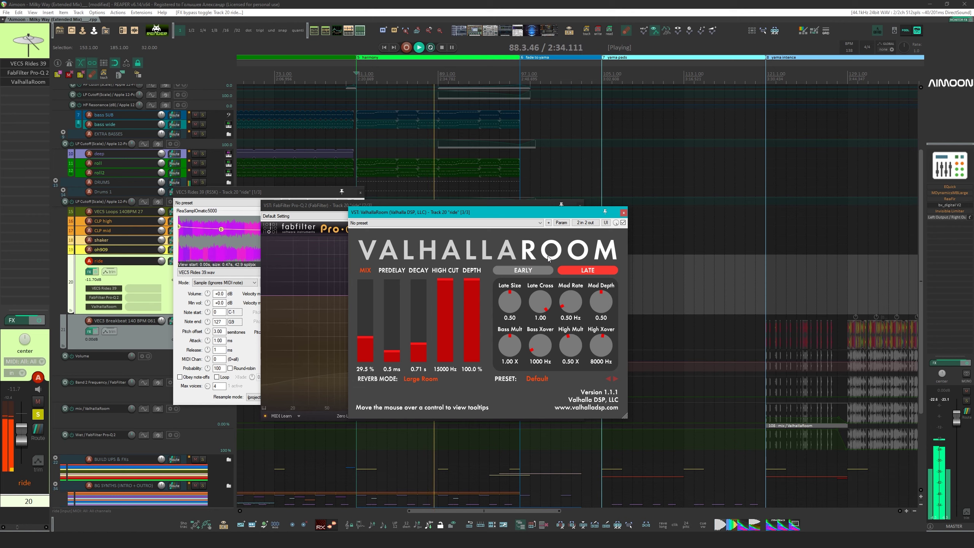
left_click(622, 222)
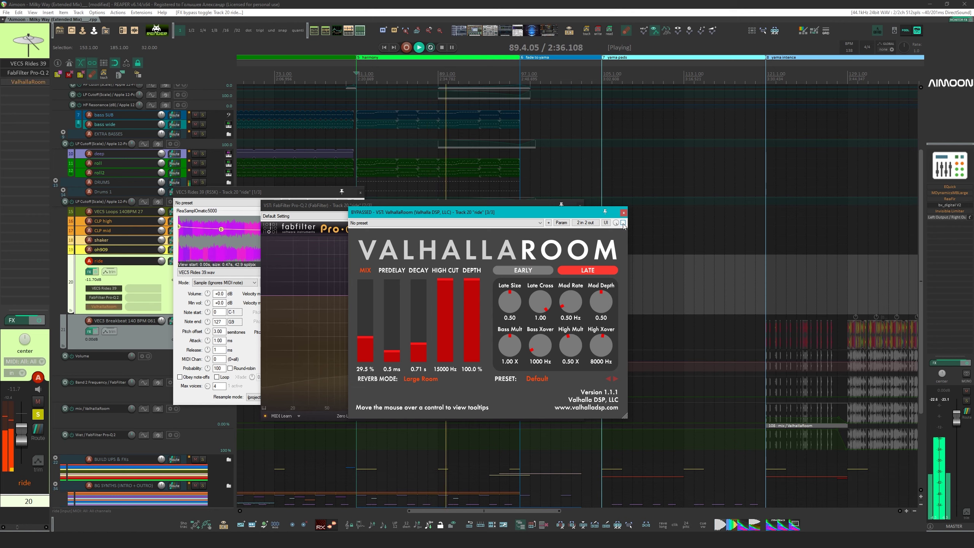
left_click(622, 222)
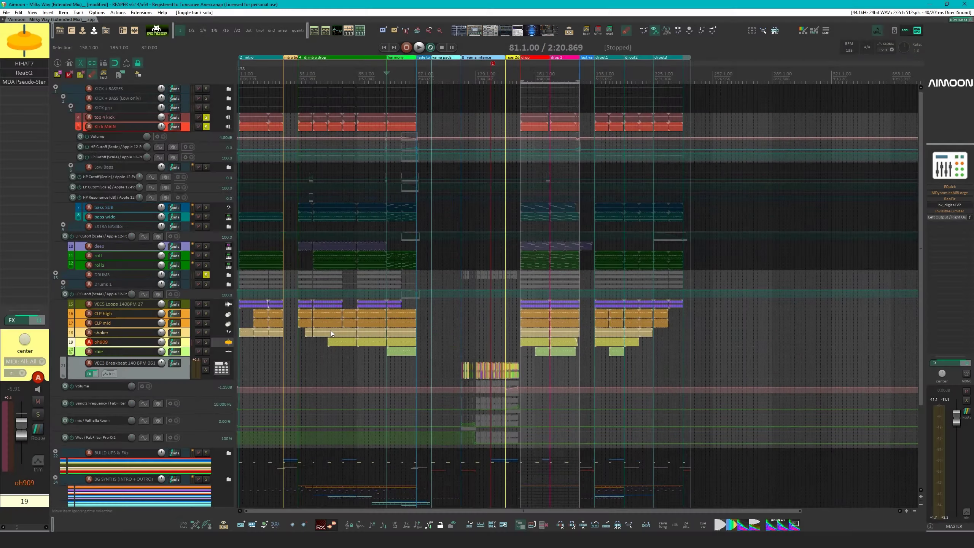
Solo the VEC3 Breakbeat 140 BPM 061 track and play it from bar 129 in the yama intence section
left_click(478, 351)
scroll(478, 351, "up", 4)
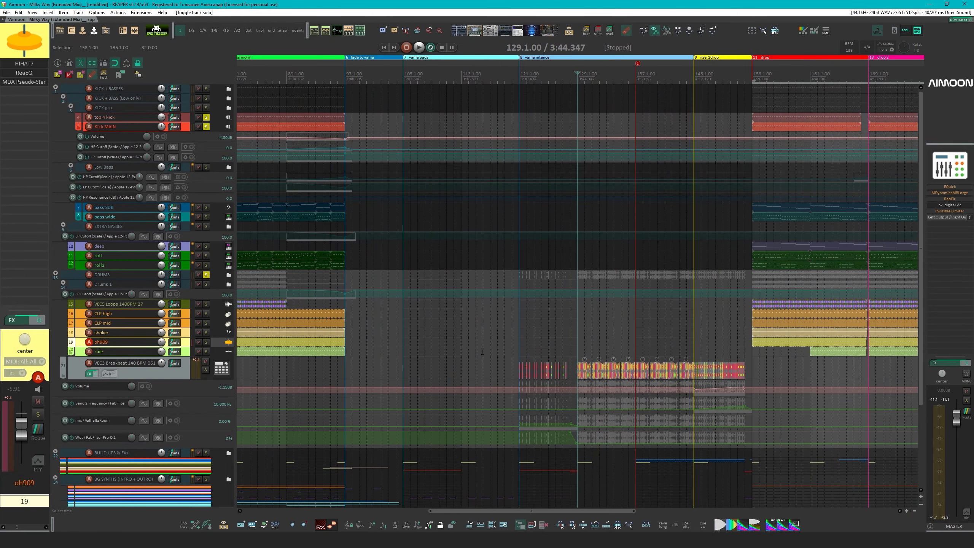
scroll(199, 334, "down", 3)
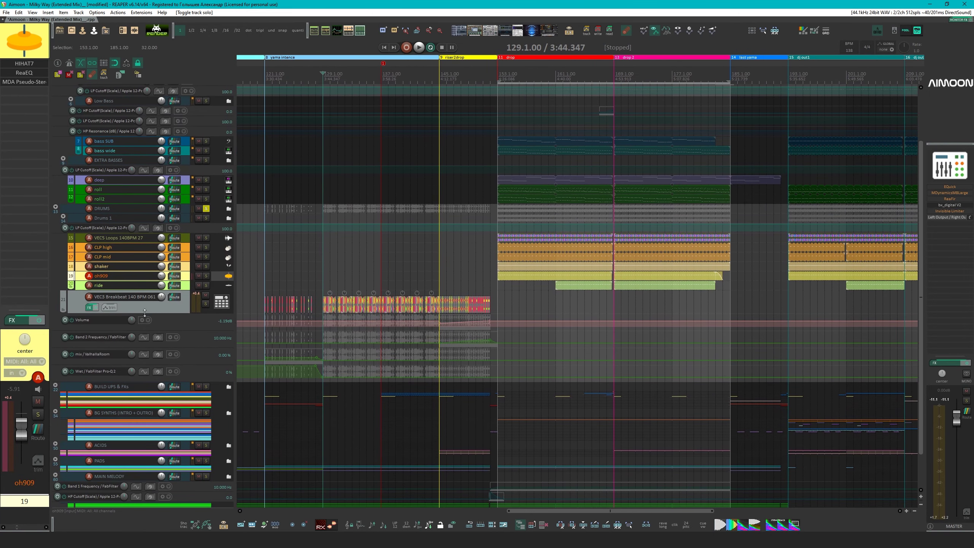
left_click(172, 309)
left_click(203, 305)
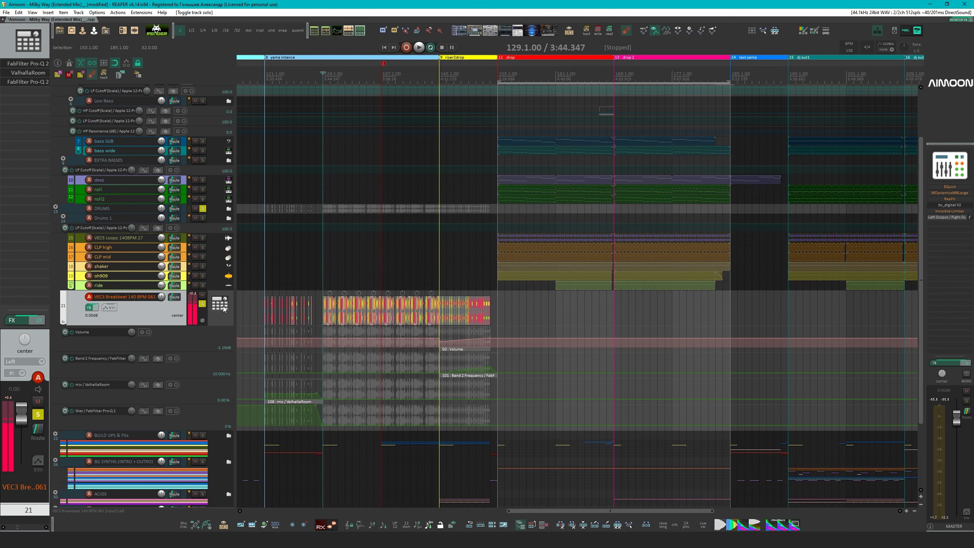
scroll(359, 305, "up", 4)
scroll(359, 306, "down", 1)
key("space")
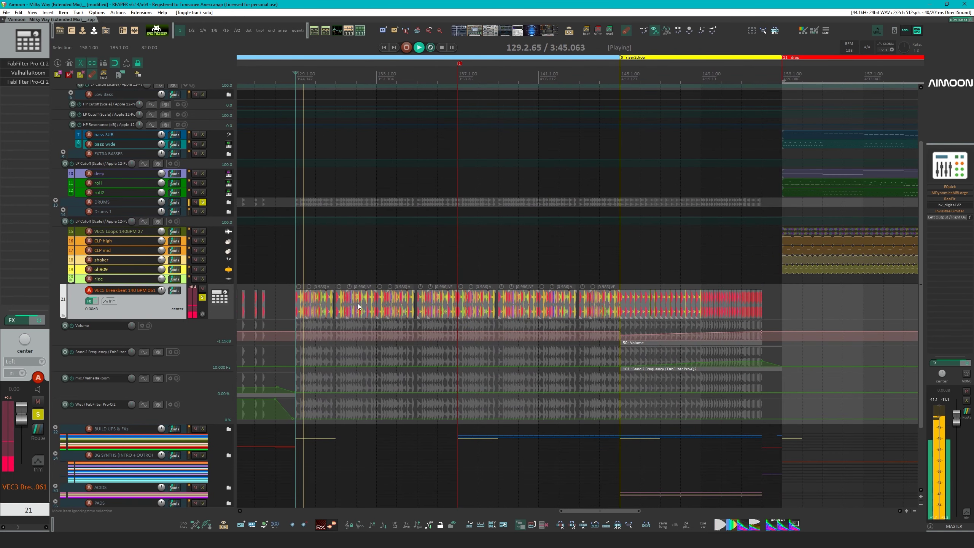
Play the soloed breakbeat from bar 121 and examine its sliced clips and effect automation up to and past bar 129
scroll(359, 305, "down", 1)
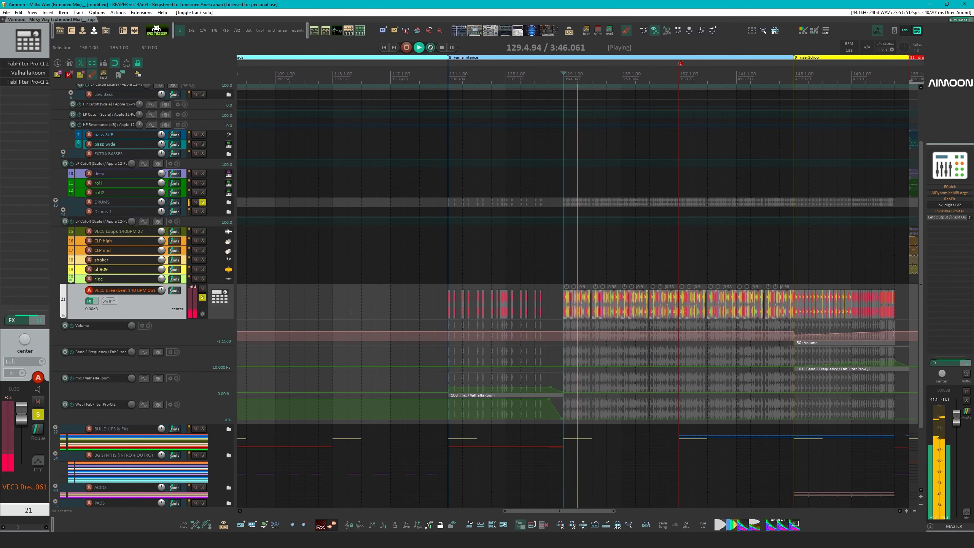
left_click(444, 269)
scroll(459, 266, "right", 3)
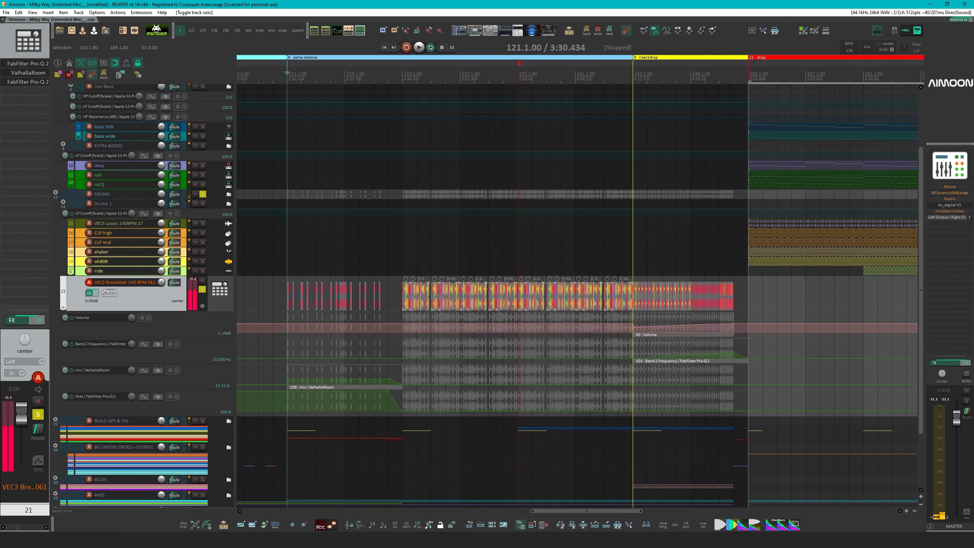
key("space")
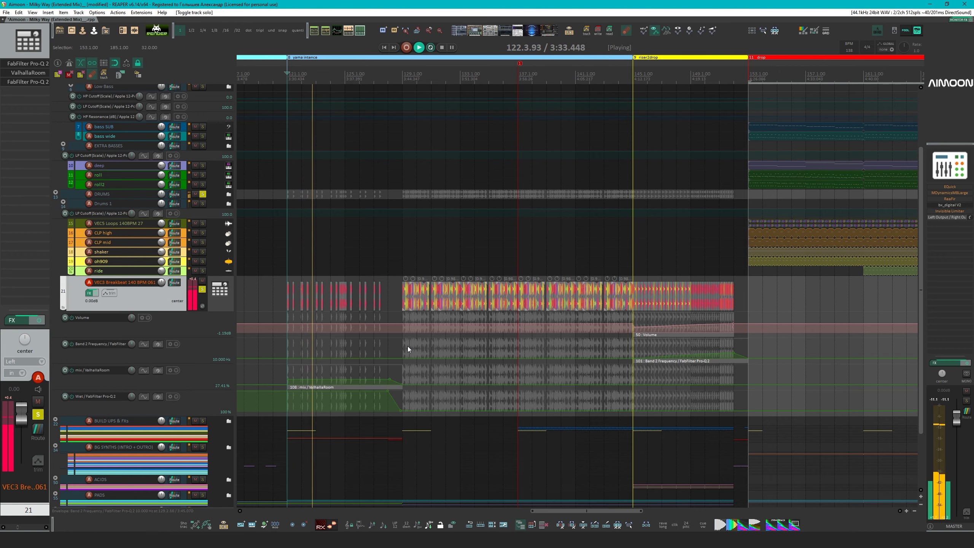
scroll(408, 349, "up", 3)
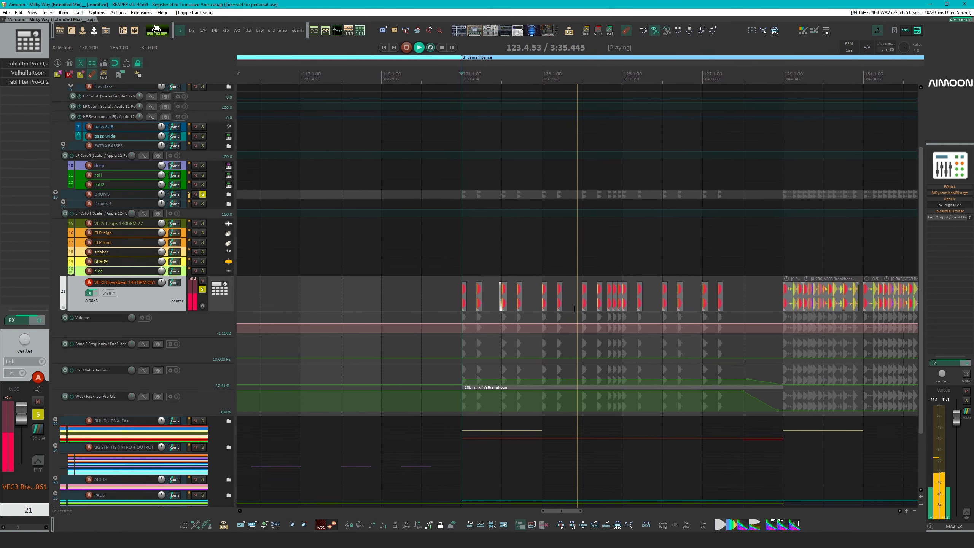
scroll(698, 314, "up", 3)
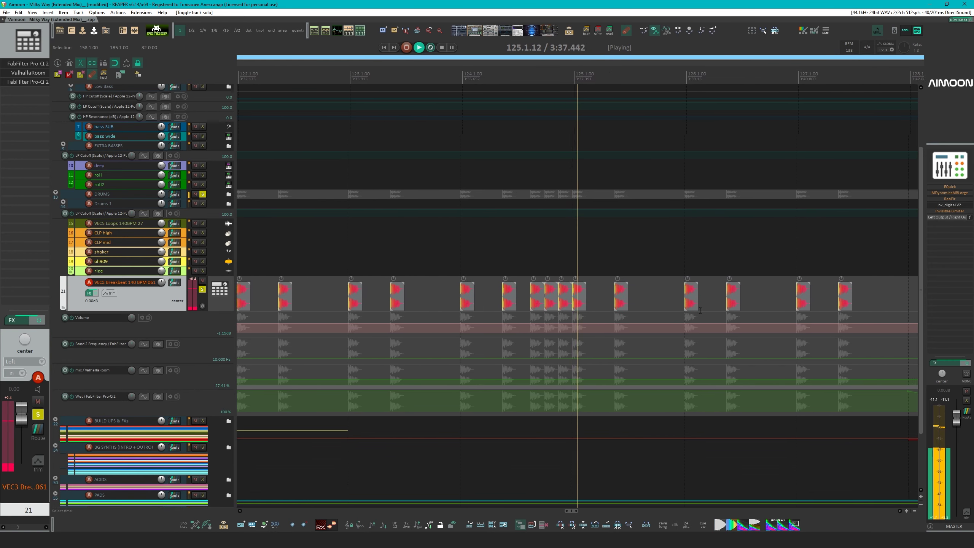
scroll(399, 386, "down", 3)
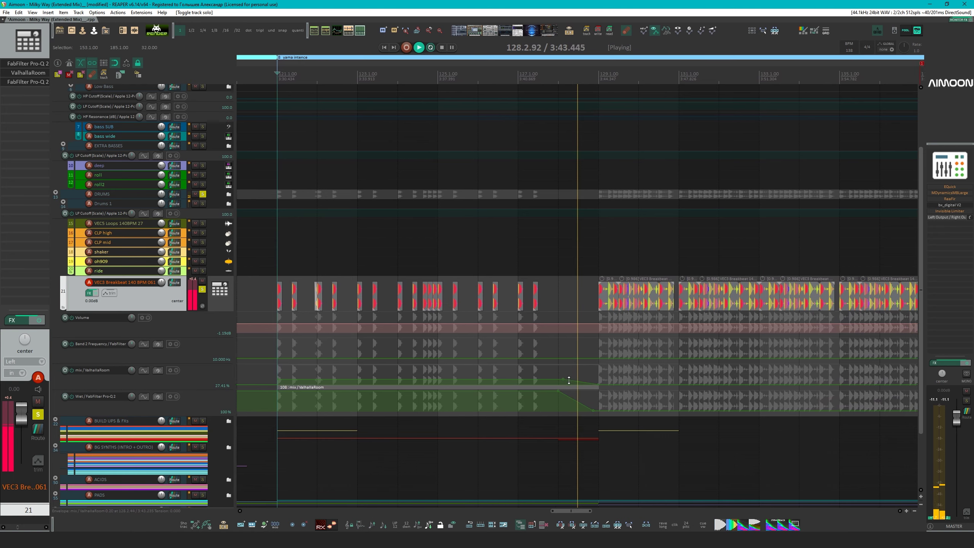
scroll(604, 336, "up", 3)
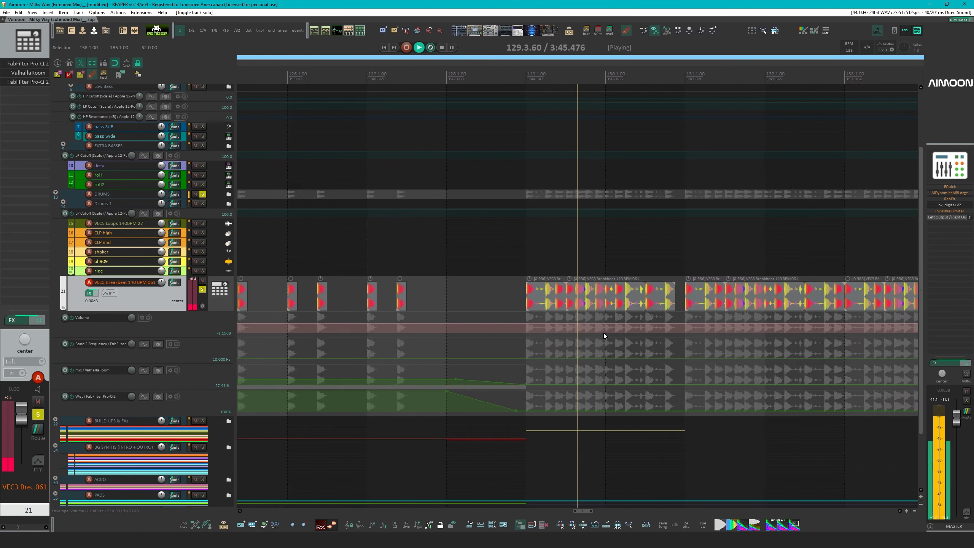
scroll(604, 336, "up", 1)
scroll(472, 304, "down", 4)
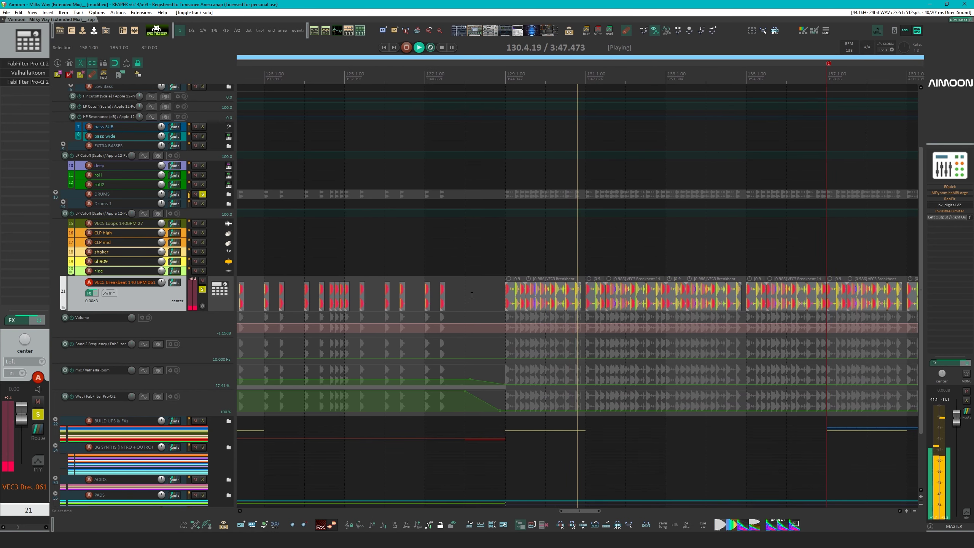
Clear the solo on all tracks and play the full mix from bar 129
left_click(199, 195)
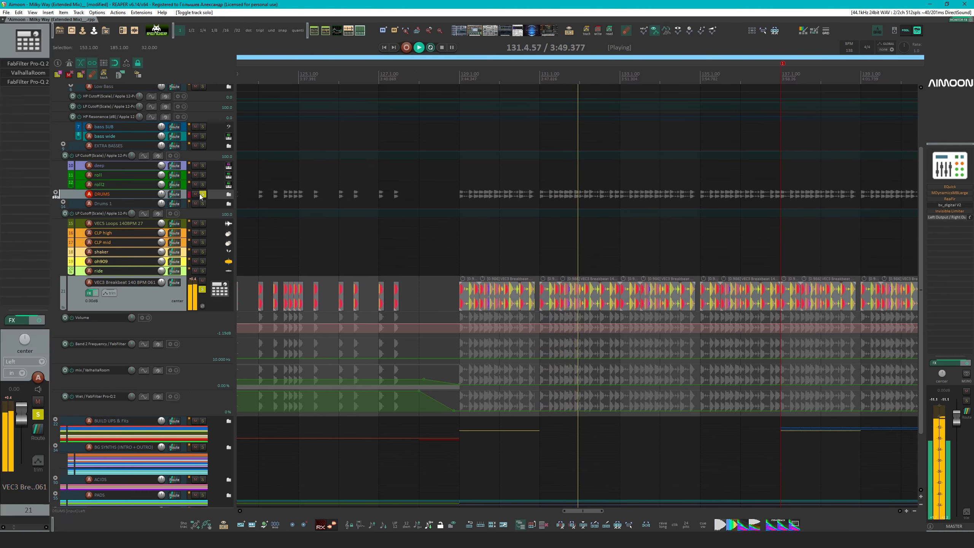
left_click(200, 196)
left_click(290, 296)
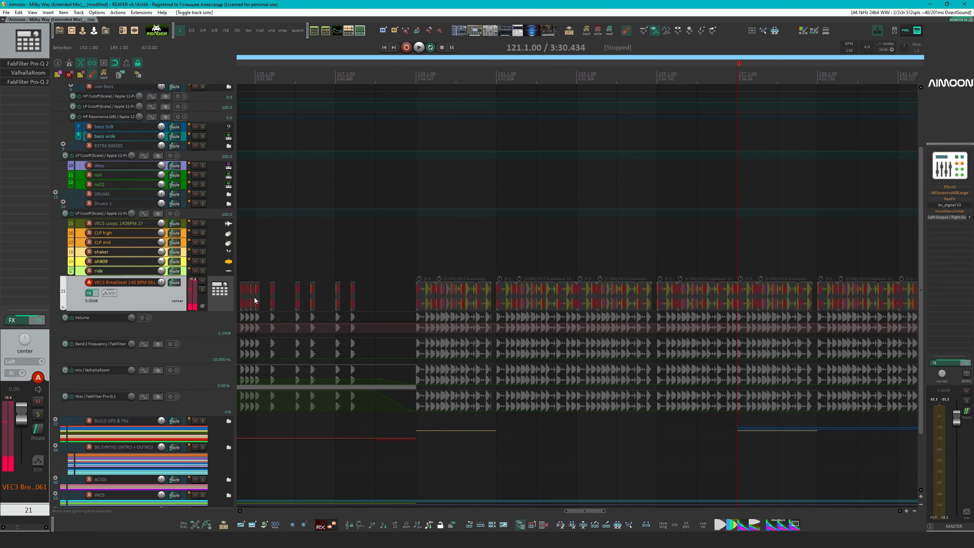
left_click(202, 290)
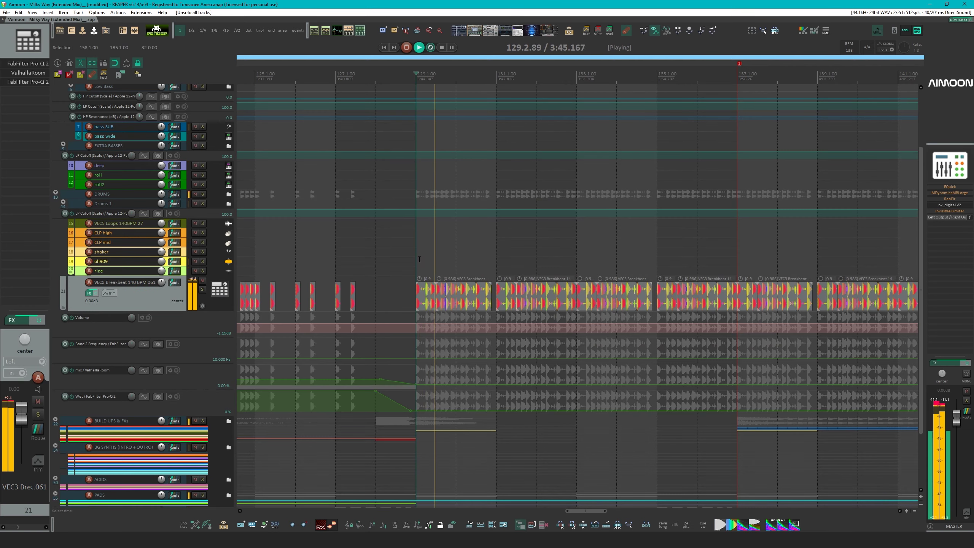
Play the full mix from bar 120 and examine the breakbeat clips and automation through the yama intence section
scroll(419, 259, "down", 3)
left_click(441, 258)
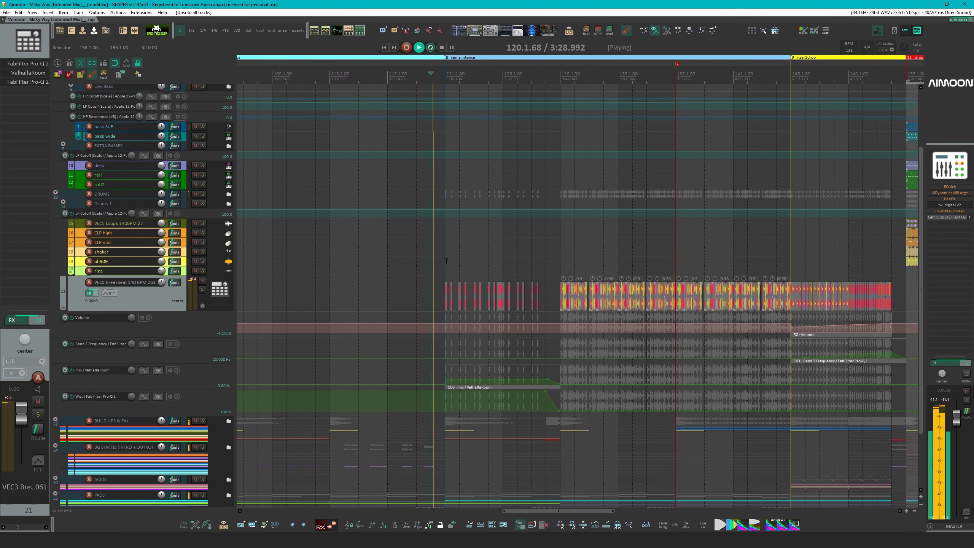
scroll(446, 261, "up", 2)
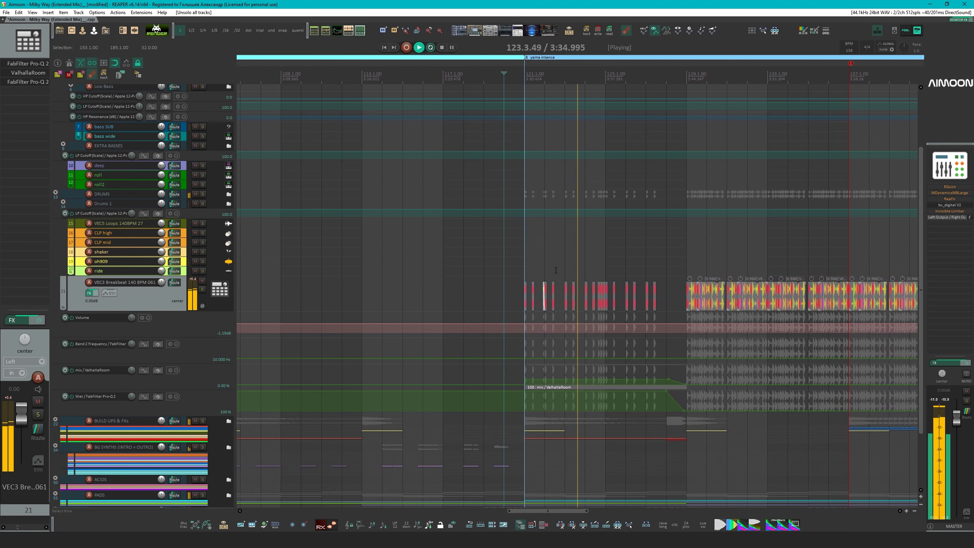
scroll(755, 304, "up", 2)
scroll(755, 304, "down", 2)
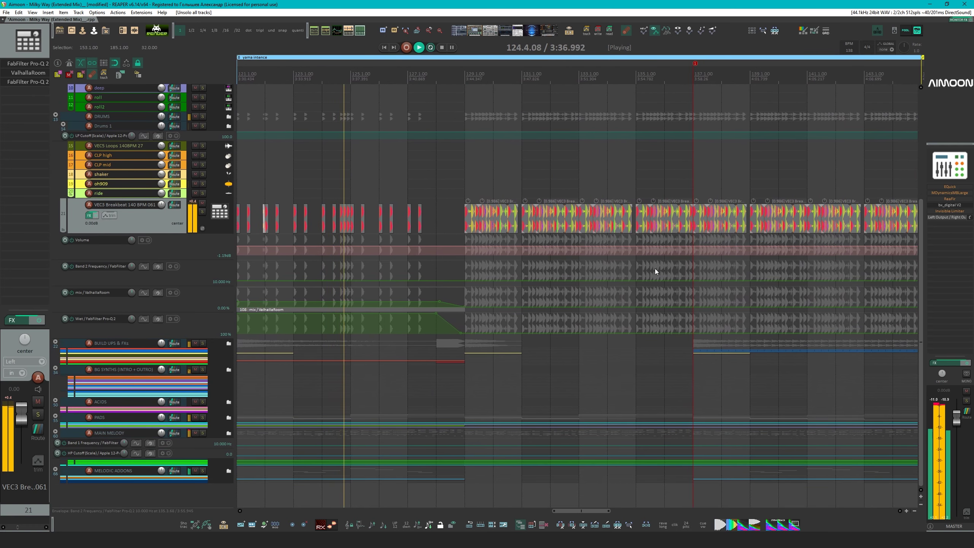
Play the full mix and examine the breakbeat clips and automation up to the riser2drop section, stopping playback at the end
left_click_drag(539, 239, 602, 261)
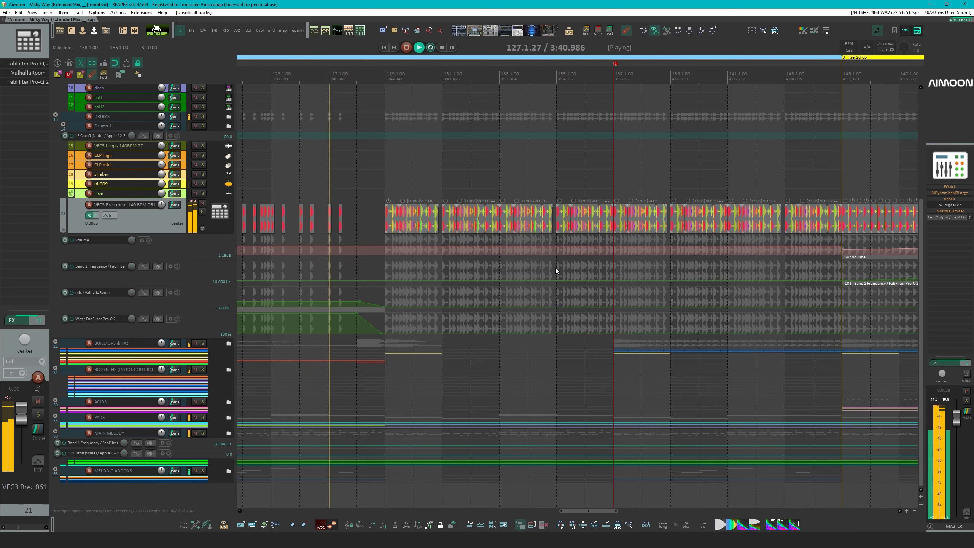
scroll(556, 270, "down", 2)
scroll(556, 271, "down", 2)
scroll(561, 245, "right", 4)
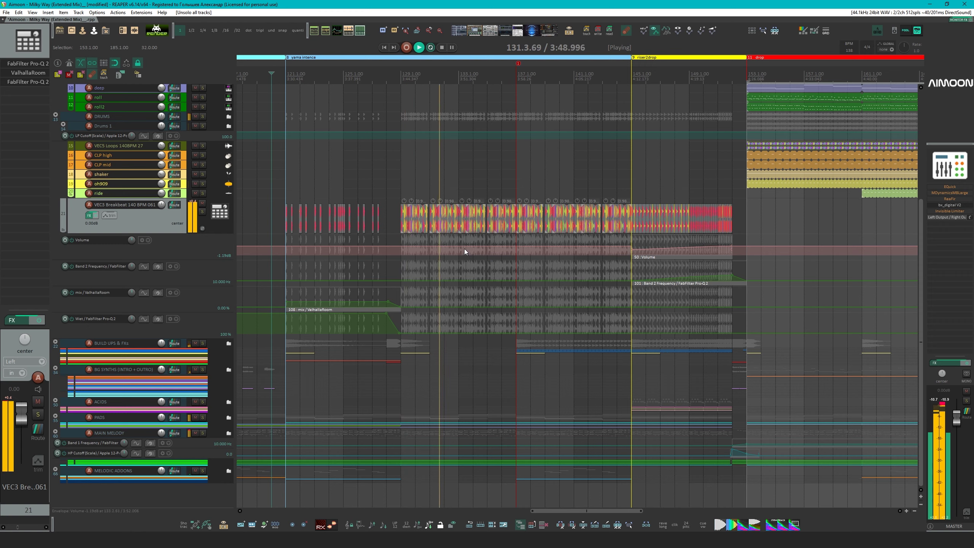
scroll(530, 262, "right", 3)
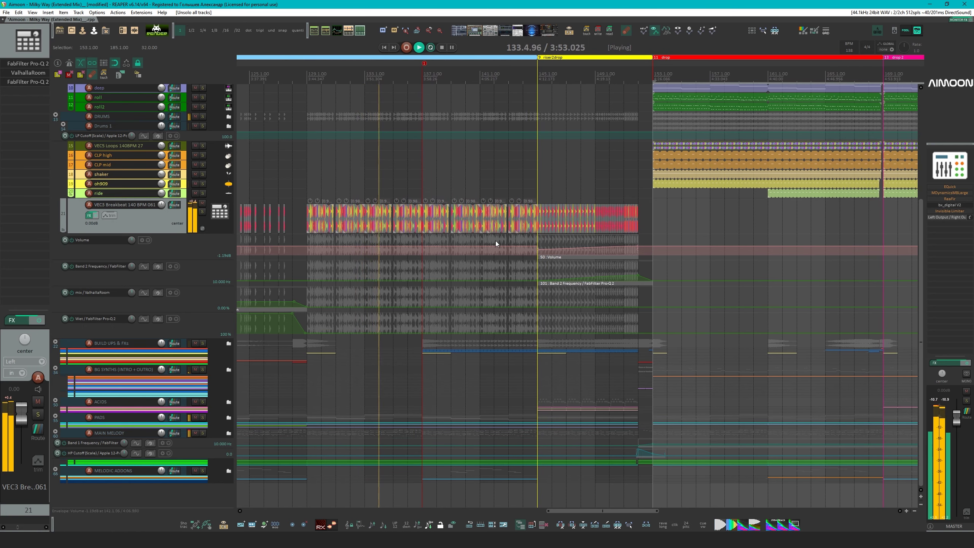
key("space")
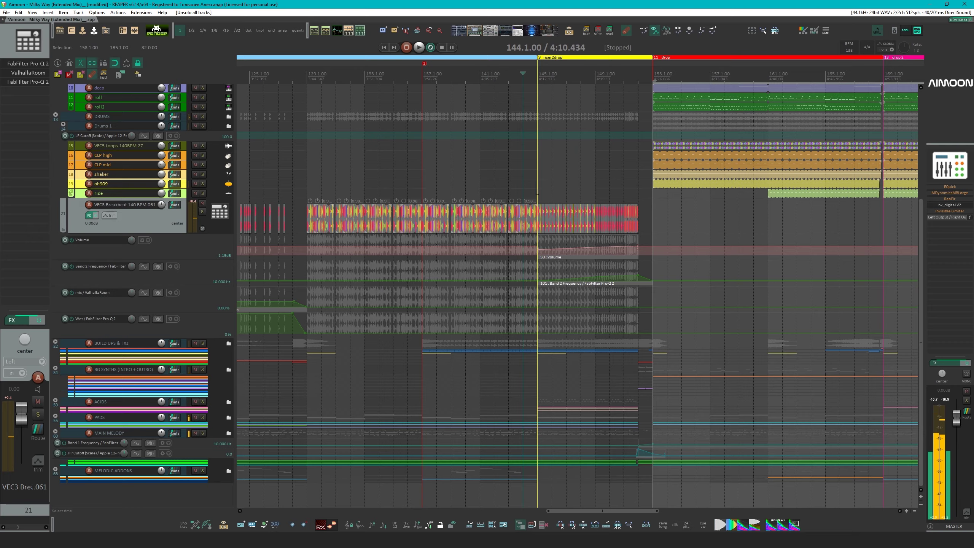
Play the mix from bar 144 and solo the VEC3 Breakbeat 140 BPM 061 track through the riser2drop section
key("space")
scroll(537, 191, "up", 2)
scroll(489, 250, "right", 5)
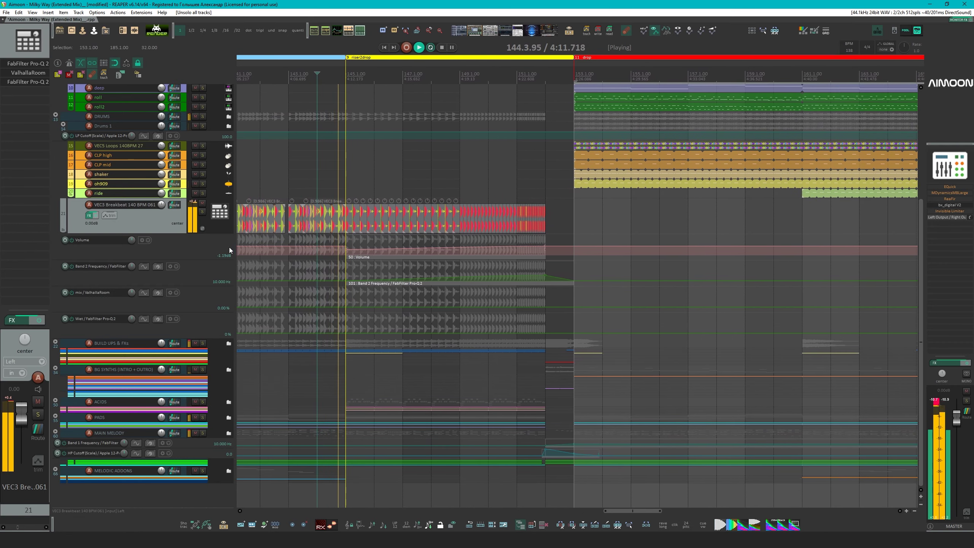
left_click(203, 212)
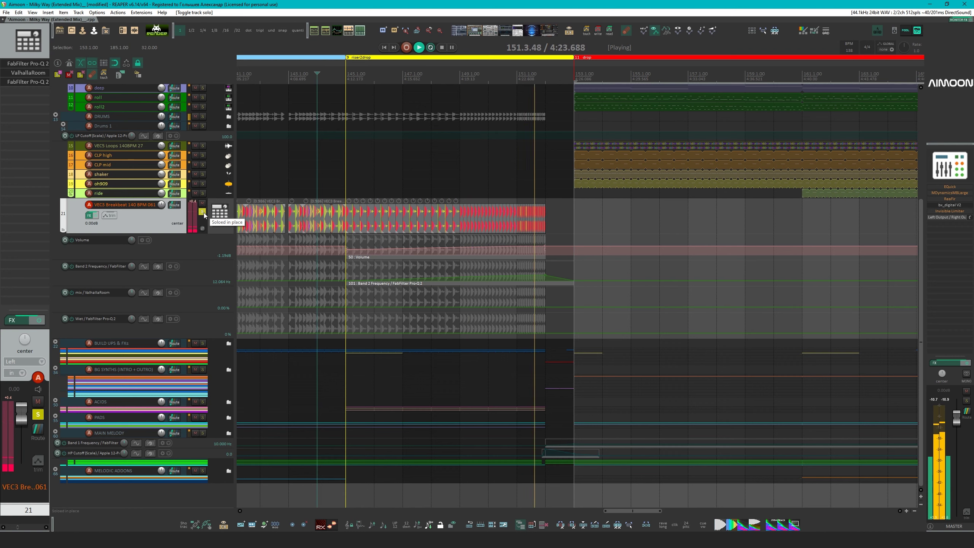
key("space")
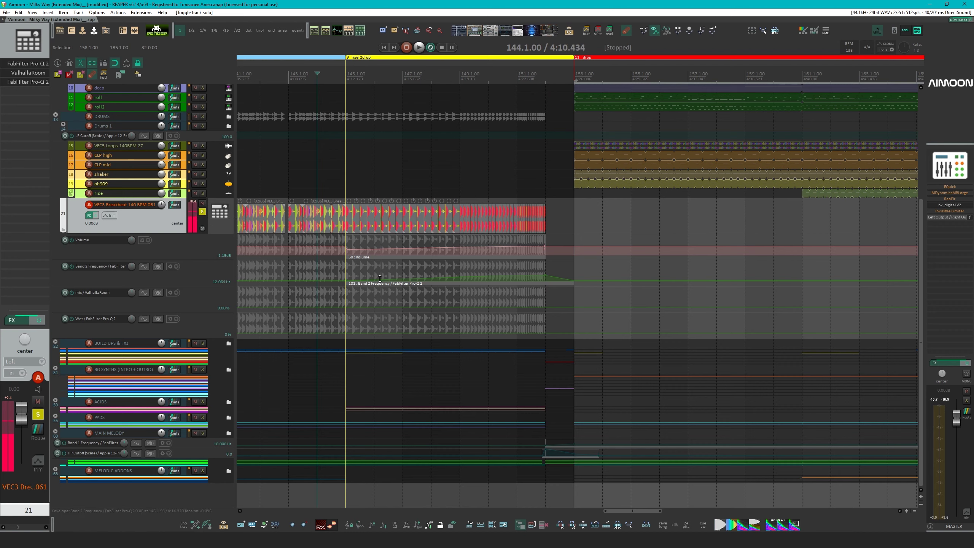
Inspect the breakbeat's Volume and Band 2 Frequency automation items in riser2drop, and its sliced clips between bars 129 and 132
left_click(365, 259)
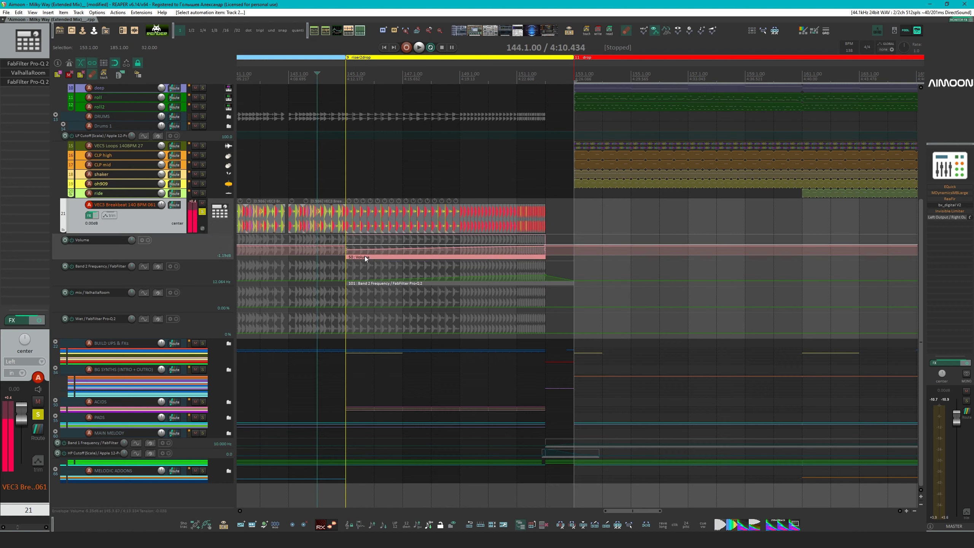
left_click(385, 283)
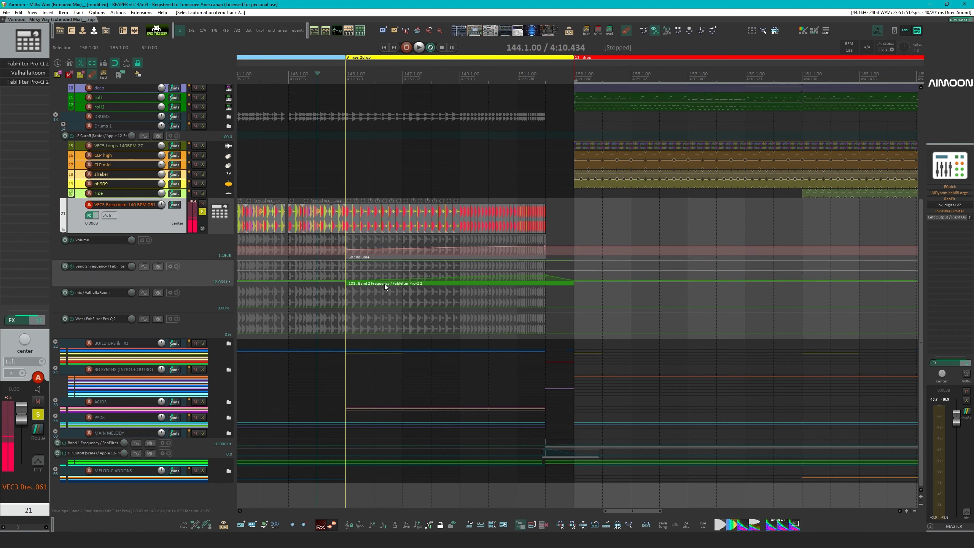
scroll(439, 201, "up", 4)
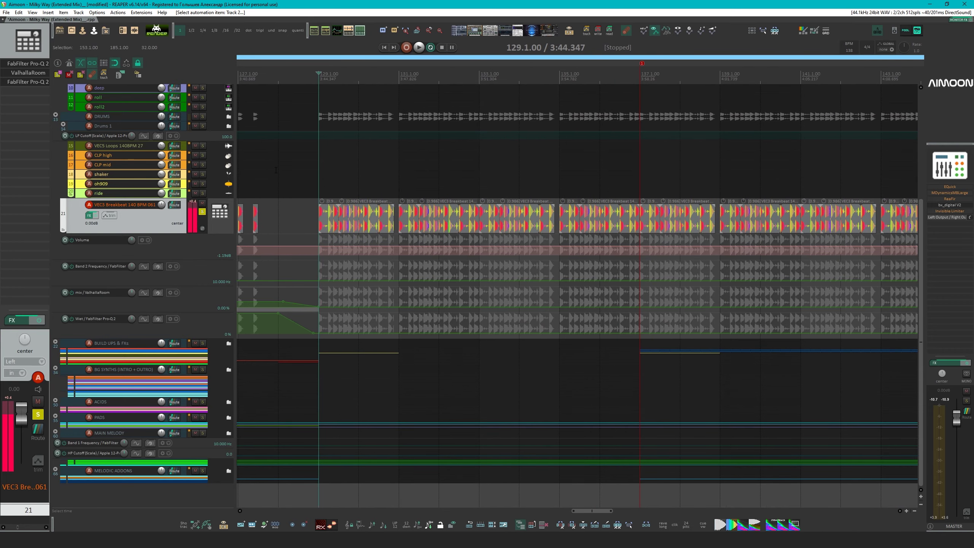
left_click(360, 219)
left_click(403, 221)
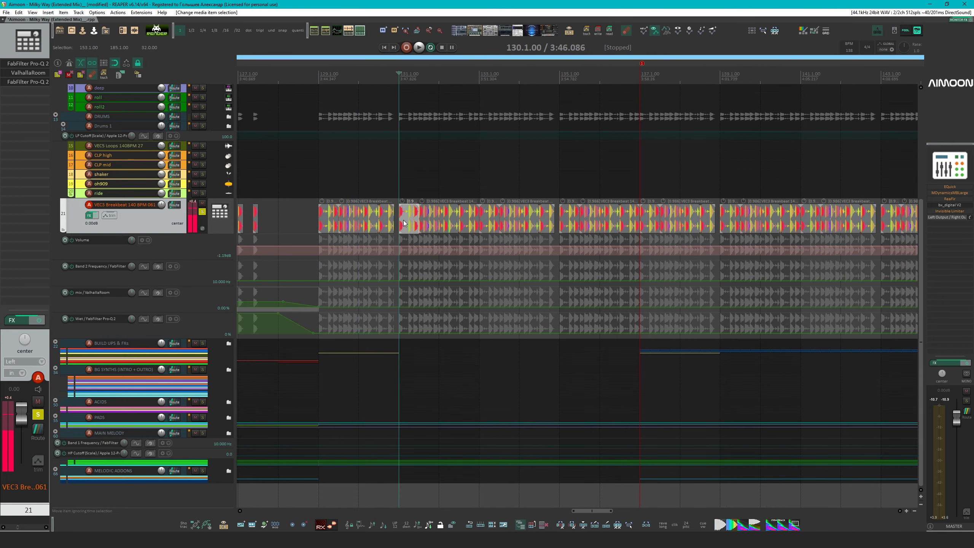
left_click(438, 223)
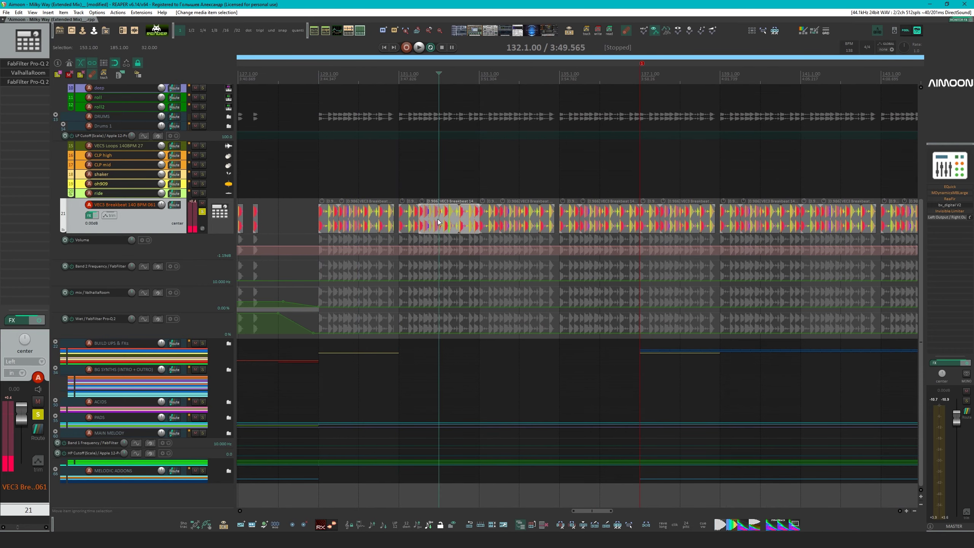
Unsolo the breakbeat track and play the full mix from bar 132 for a few bars
left_click(202, 211)
key("space")
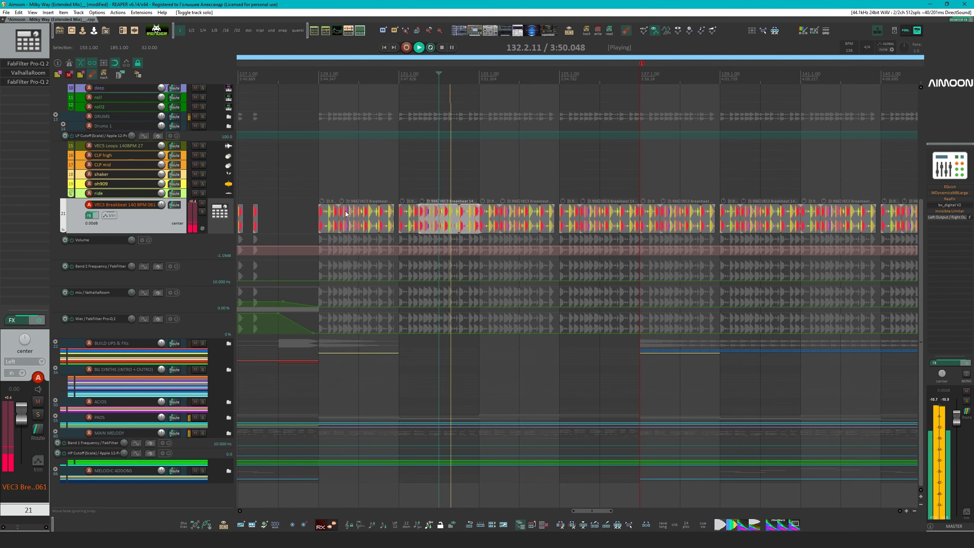
scroll(347, 216, "down", 3)
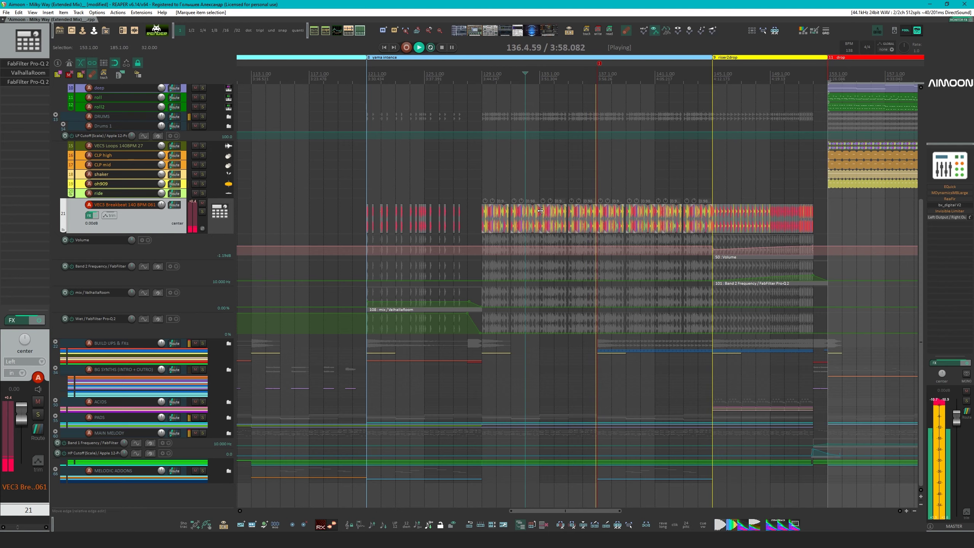
key("space")
scroll(540, 211, "down", 4)
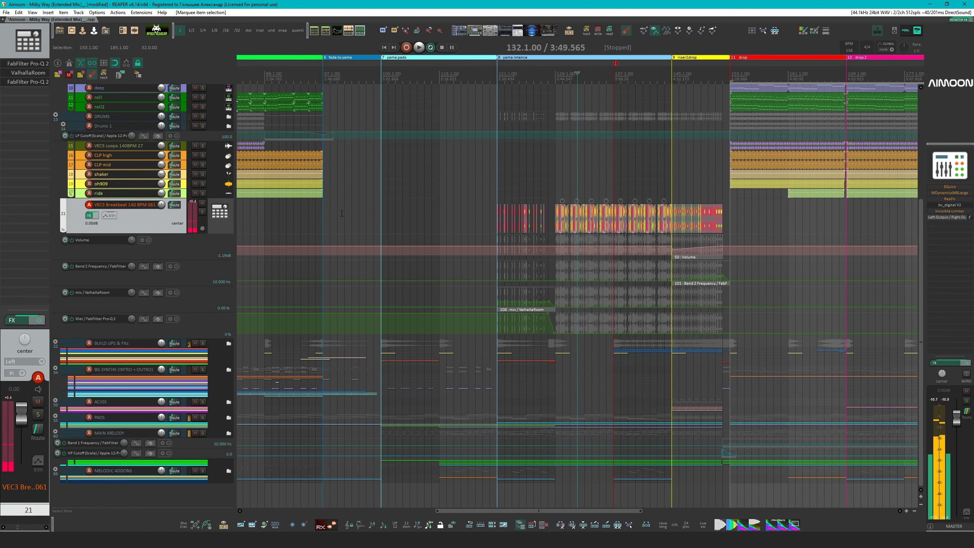
Solo the breakbeat track, open its ValhallaRoom reverb and play from bar 121
key("s")
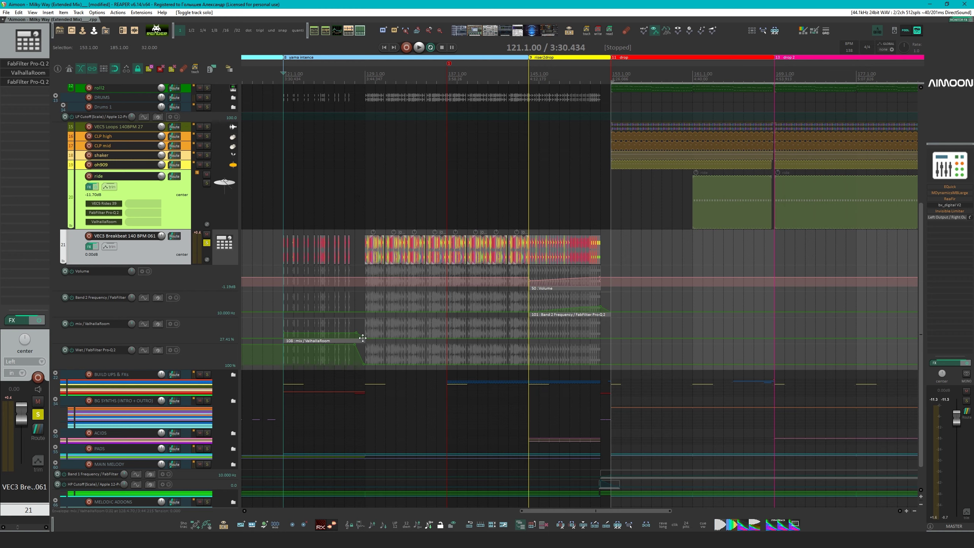
left_click(14, 77)
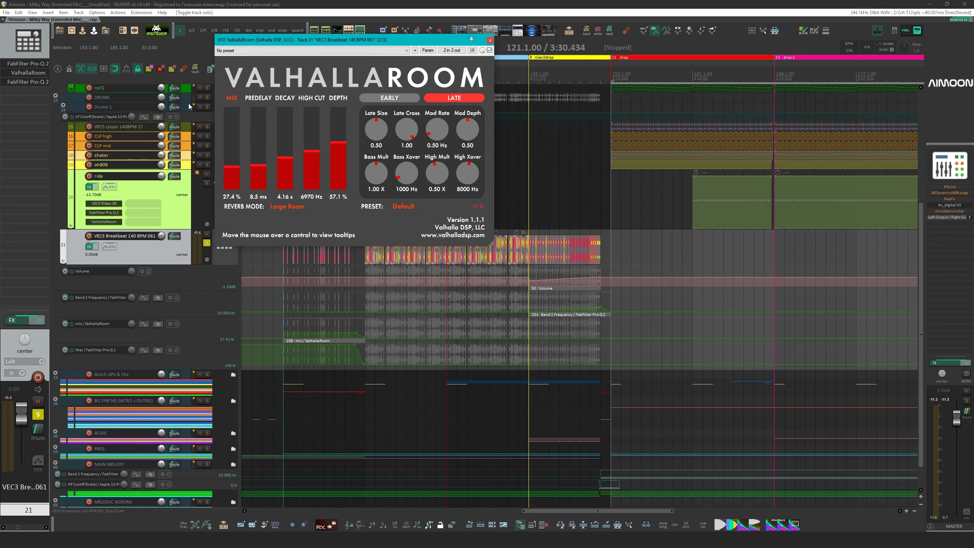
left_click_drag(306, 39, 586, 170)
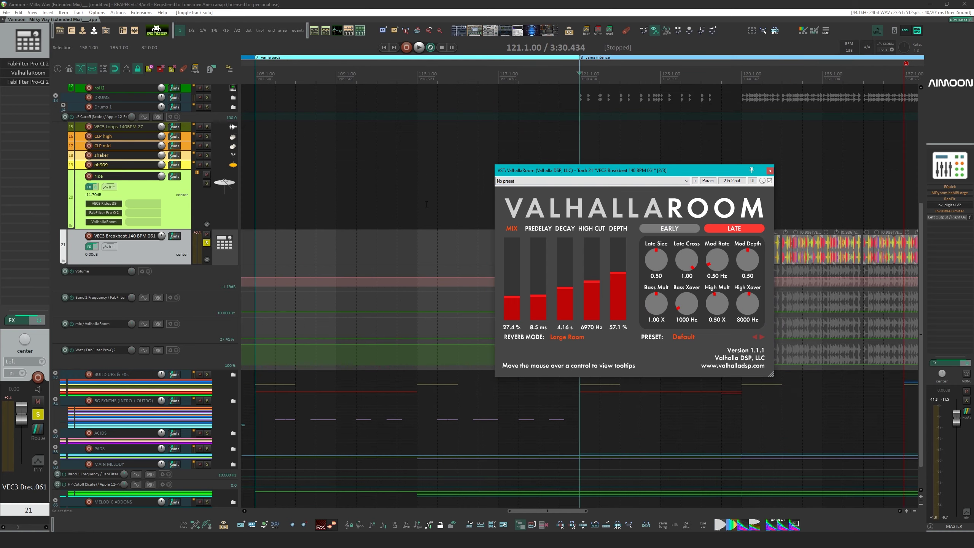
scroll(380, 184, "up", 4)
key("space")
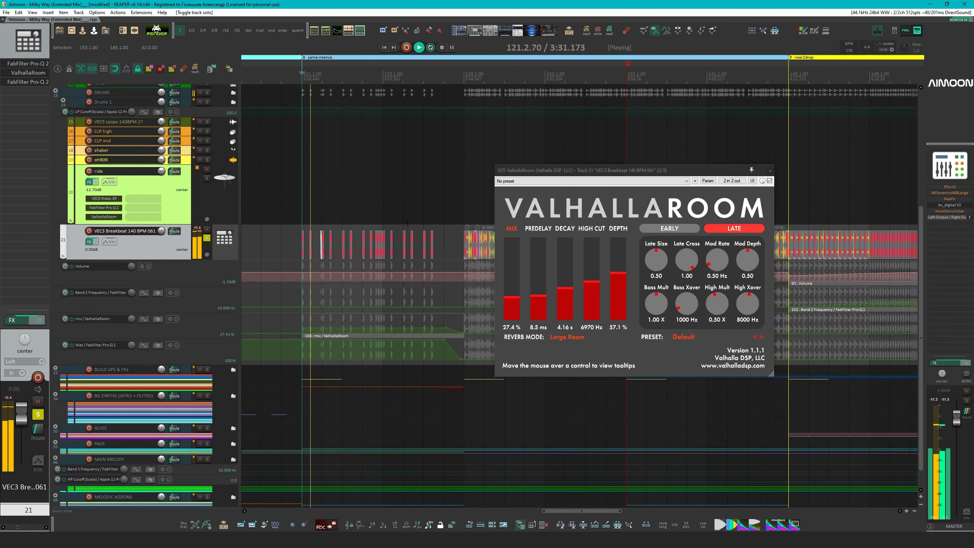
Bypass and re-enable ValhallaRoom during playback to compare the breakbeat with and without reverb, closing the plugin and stopping playback at the end
left_click(767, 189)
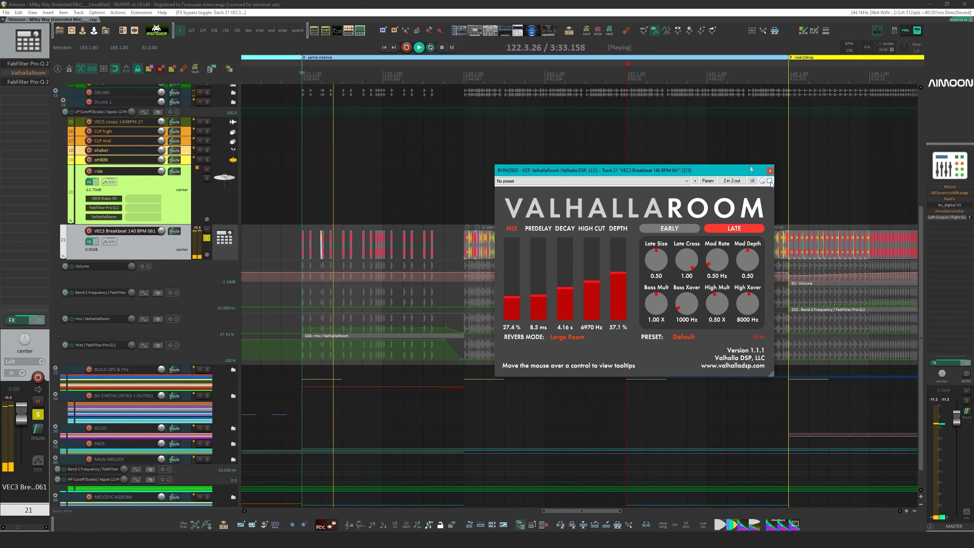
left_click(769, 181)
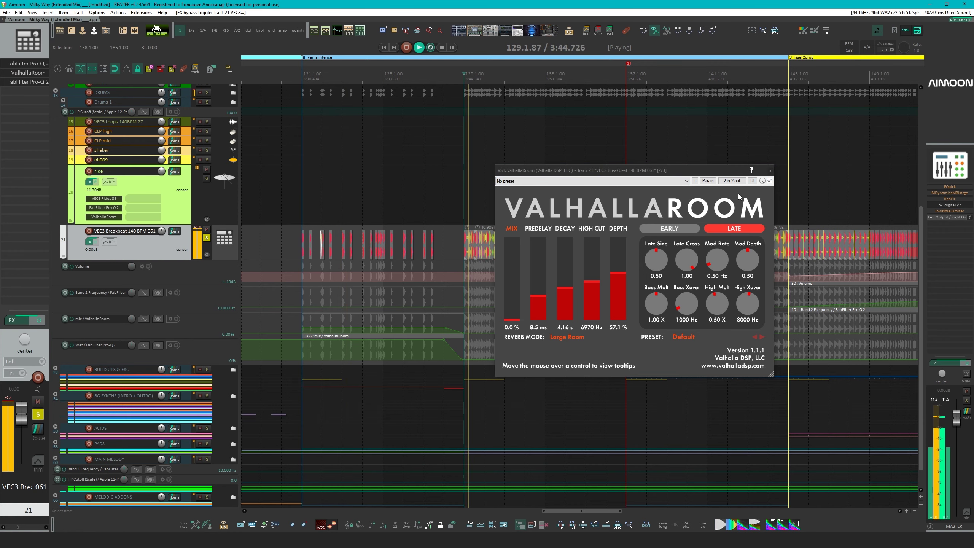
left_click(770, 170)
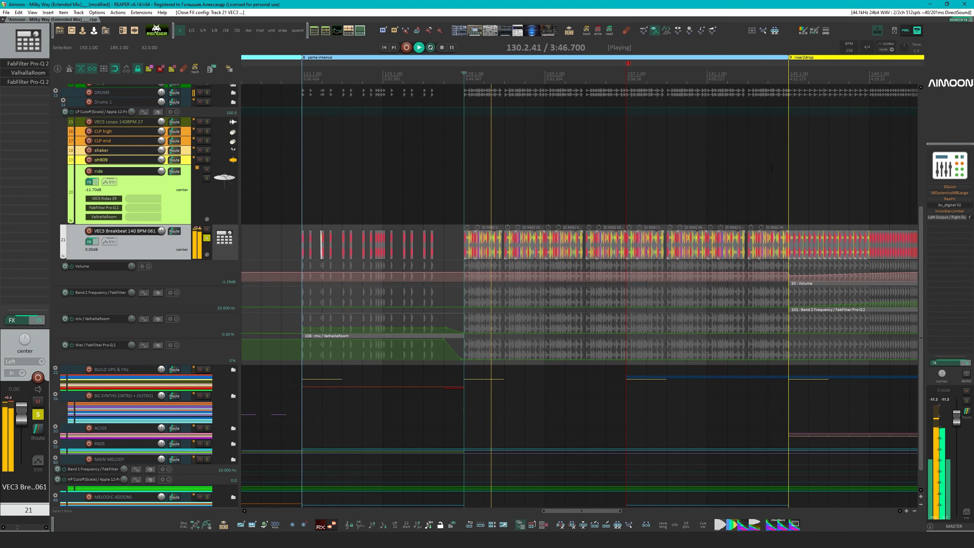
key("space")
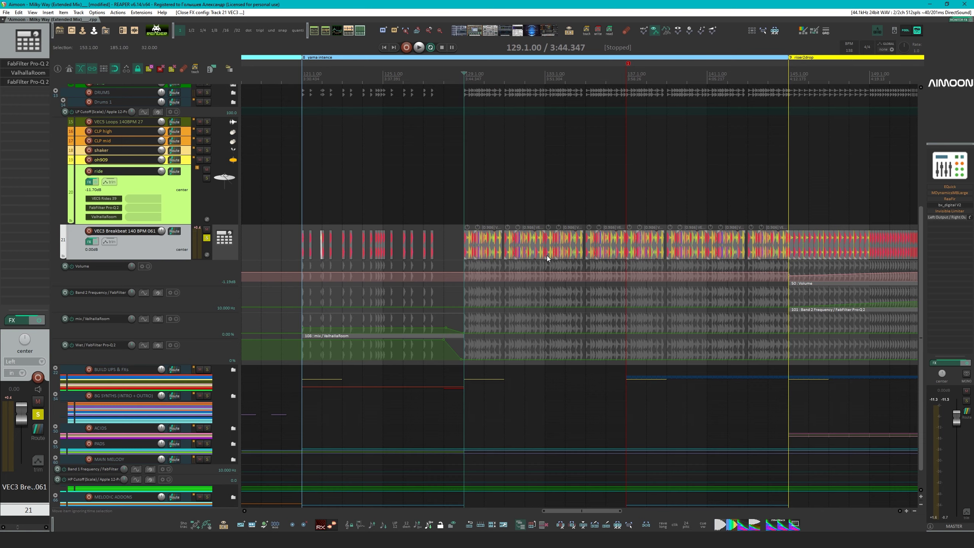
Open both FabFilter Pro-Q 2 equalizers of the breakbeat track and compare the first one's curve at bars 150 and 145
scroll(546, 256, "right", 5)
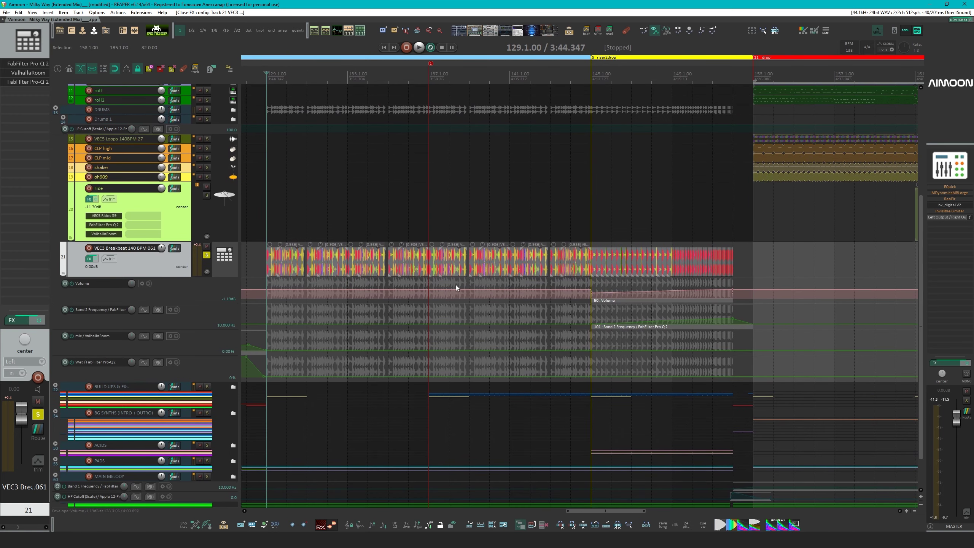
left_click(28, 63)
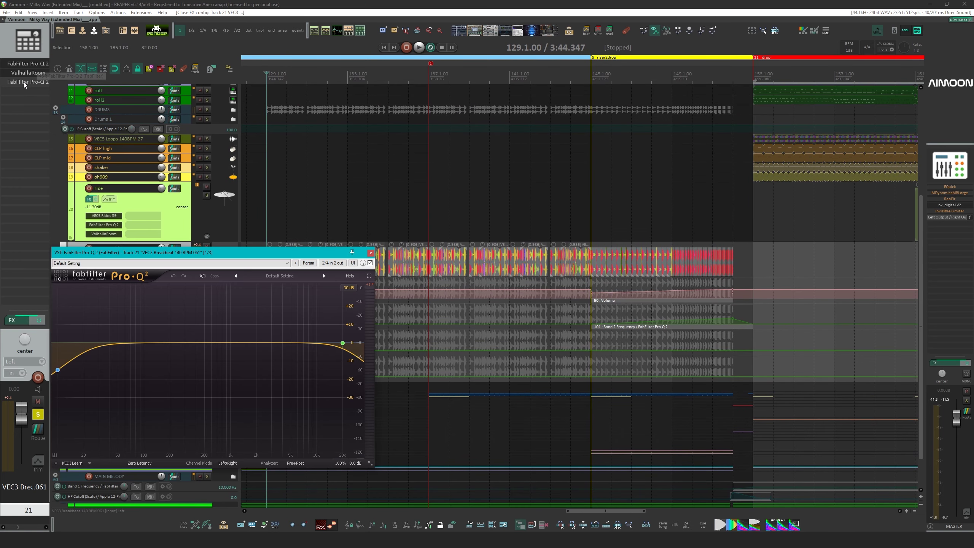
left_click(28, 81)
left_click_drag(203, 253, 194, 206)
left_click(692, 215)
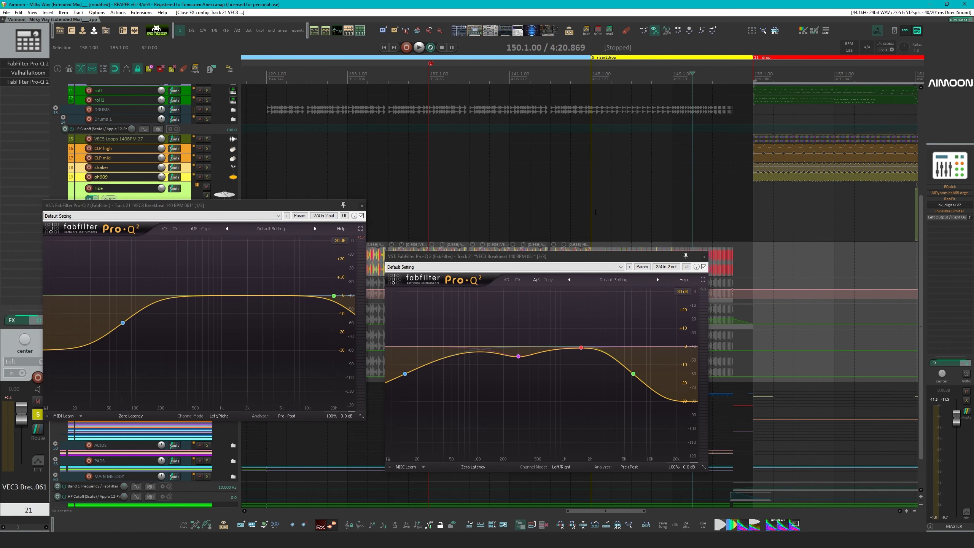
left_click(594, 214)
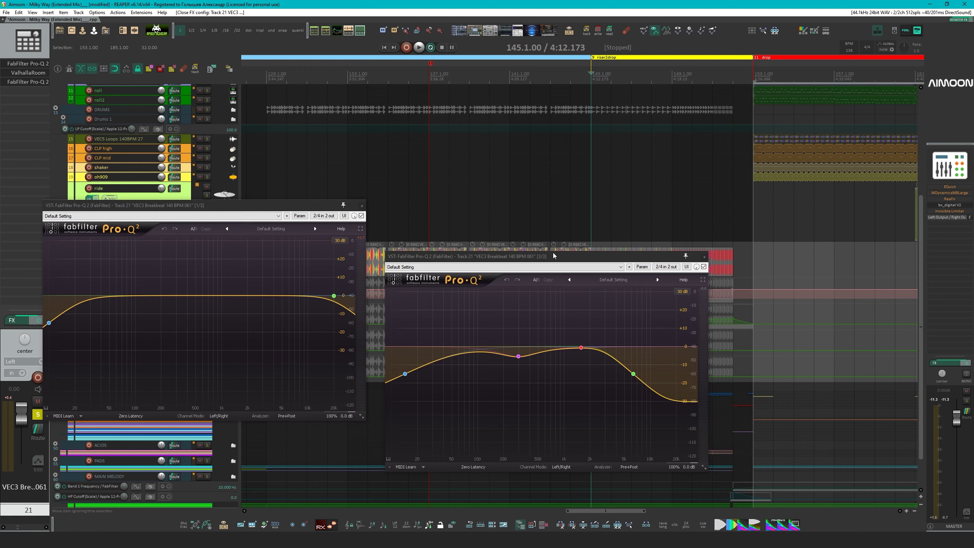
Close the second Pro-Q 2 and play the soloed breakbeat from bar 145 to watch the first Pro-Q 2's low-cut automation, closing it at the end
left_click_drag(179, 204, 396, 183)
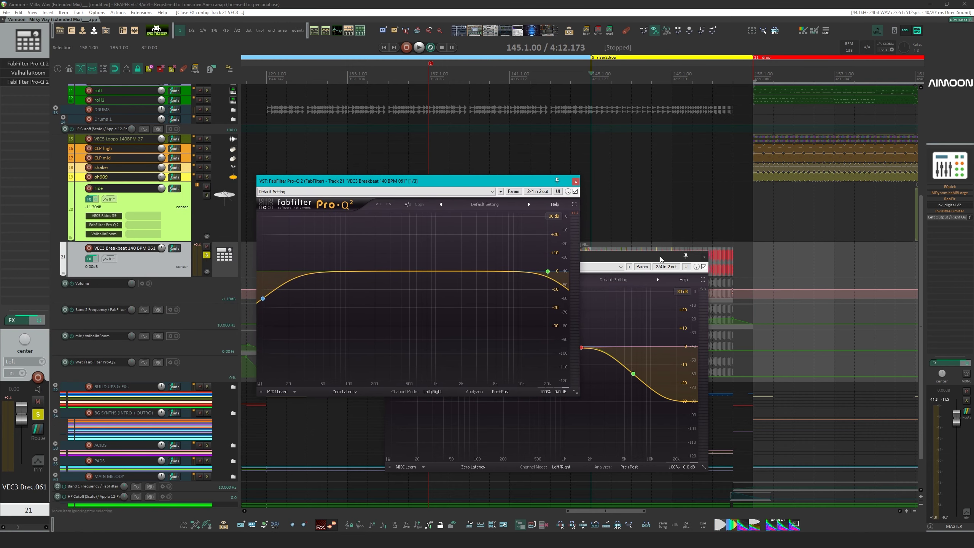
left_click(704, 257)
scroll(796, 227, "down", 2)
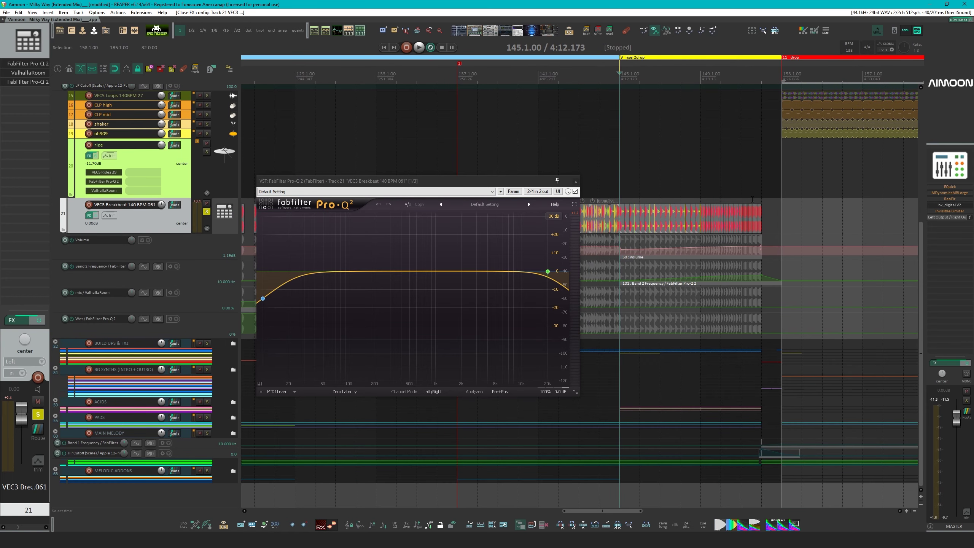
key("space")
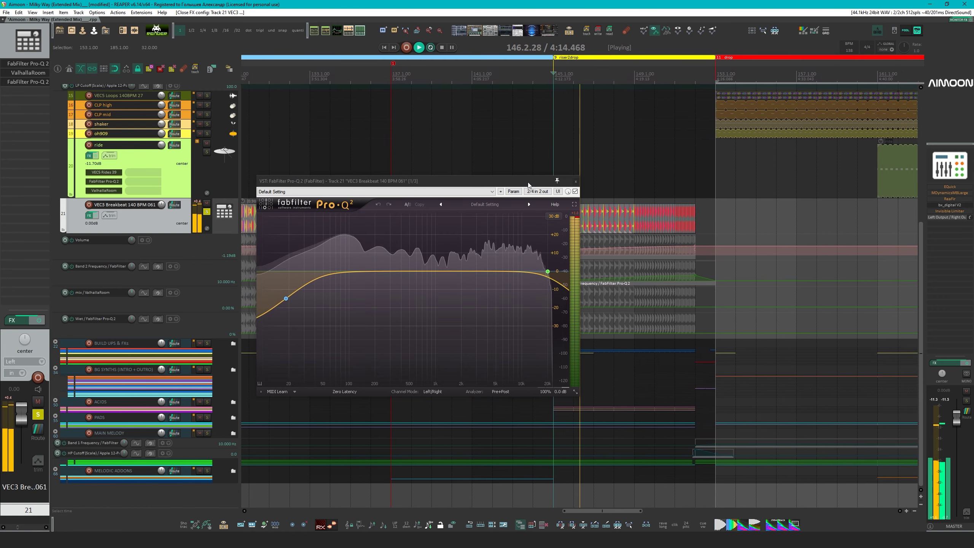
left_click_drag(537, 181, 492, 179)
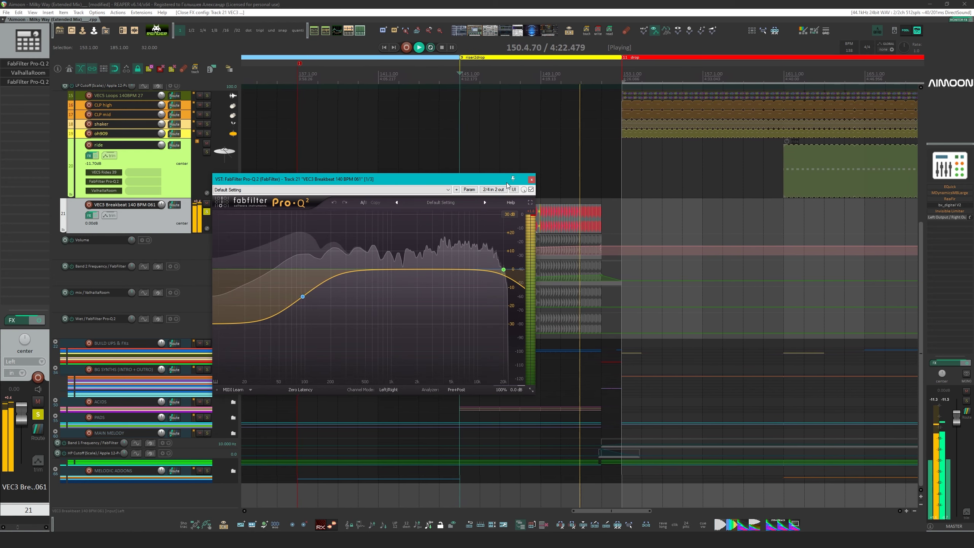
left_click(532, 179)
key("space")
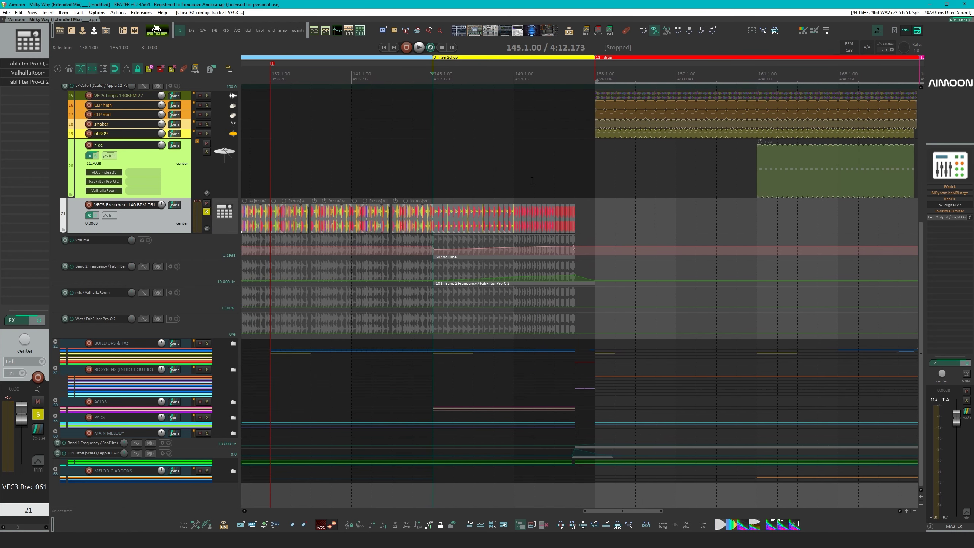
Open the breakbeat track's last FabFilter Pro-Q 2, inspect its curve and place the play cursor at bar 137
left_click(26, 82)
left_click_drag(491, 262, 377, 178)
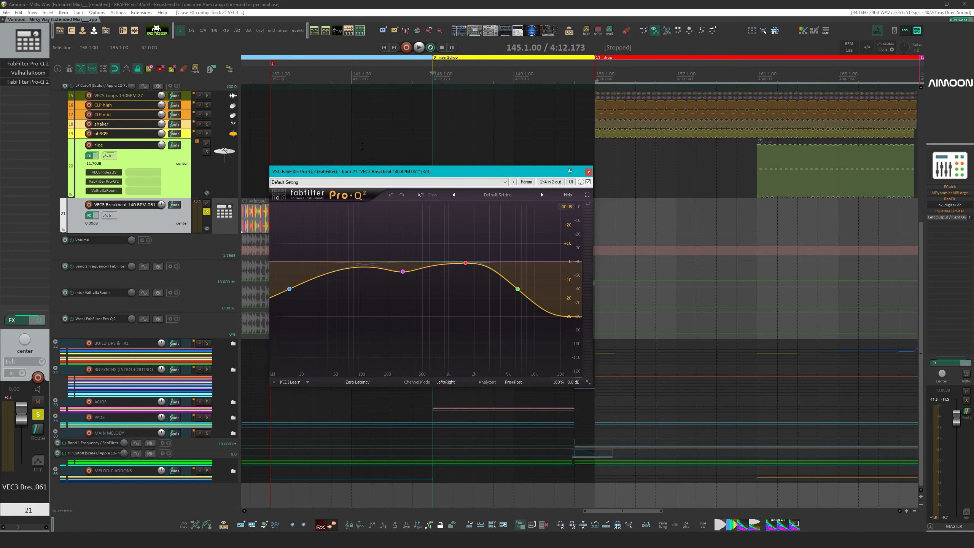
left_click(339, 137)
mouse_move(360, 175)
left_mouse_down()
mouse_move(588, 180)
mouse_move(359, 177)
left_mouse_up()
left_click(270, 153)
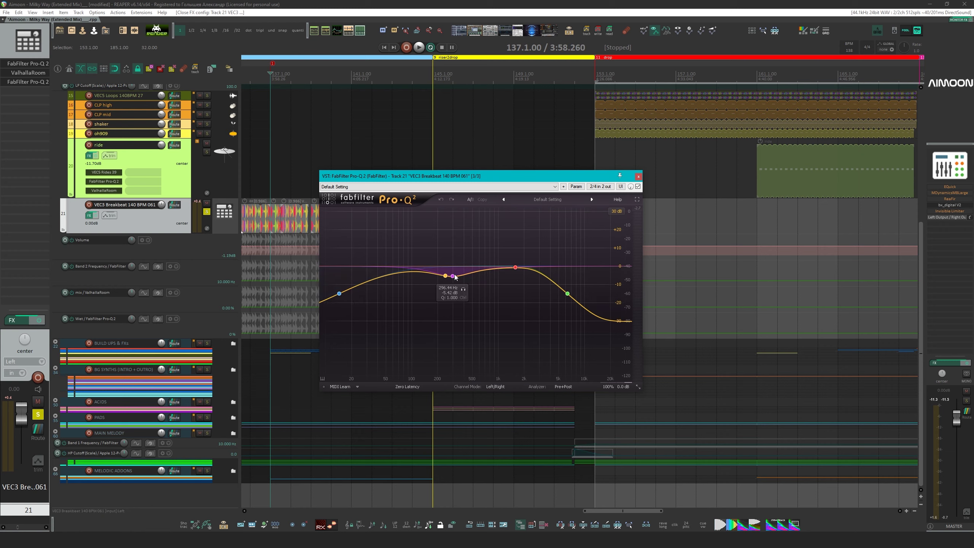
Play the soloed breakbeat, bypassing and re-enabling the Pro-Q 2 to compare its sound, and stop playback and close the equalizer at the end
key("space")
left_click(638, 187)
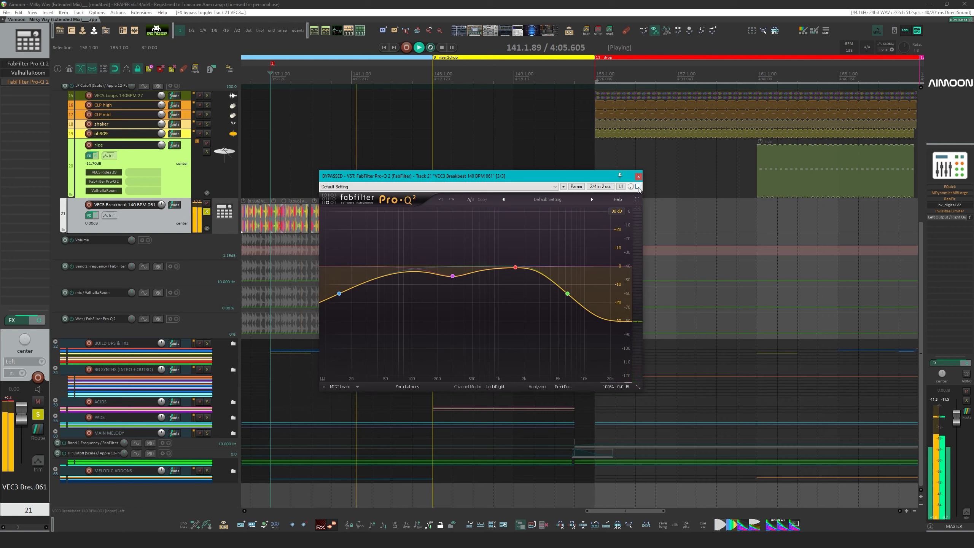
left_click(638, 186)
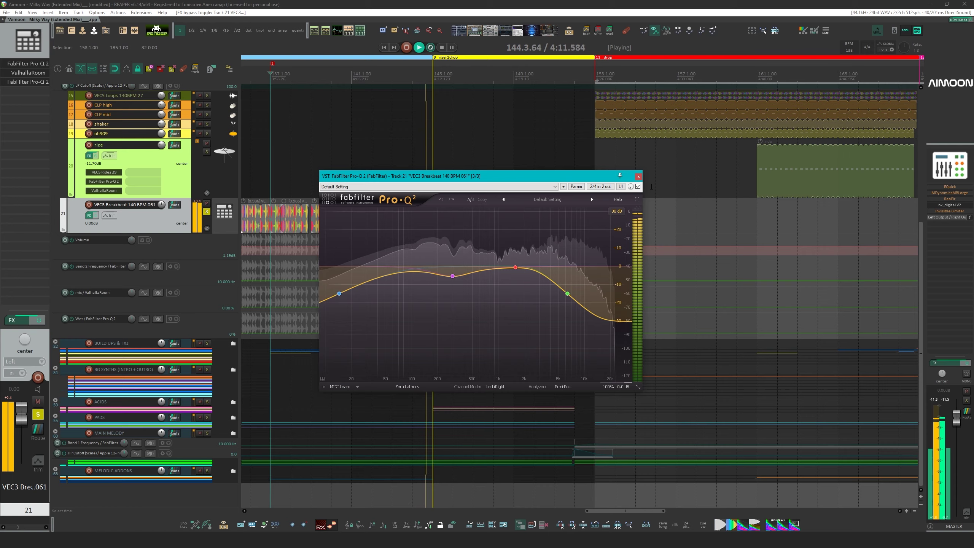
key("space")
key("Escape")
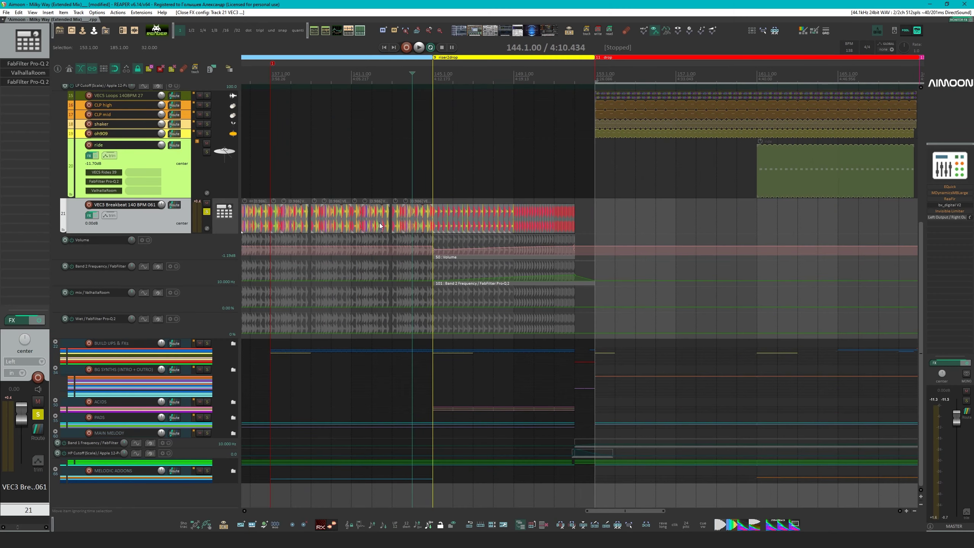
Unsolo the breakbeat track and shrink the tracks to show the whole arrangement
scroll(215, 347, "up", 5)
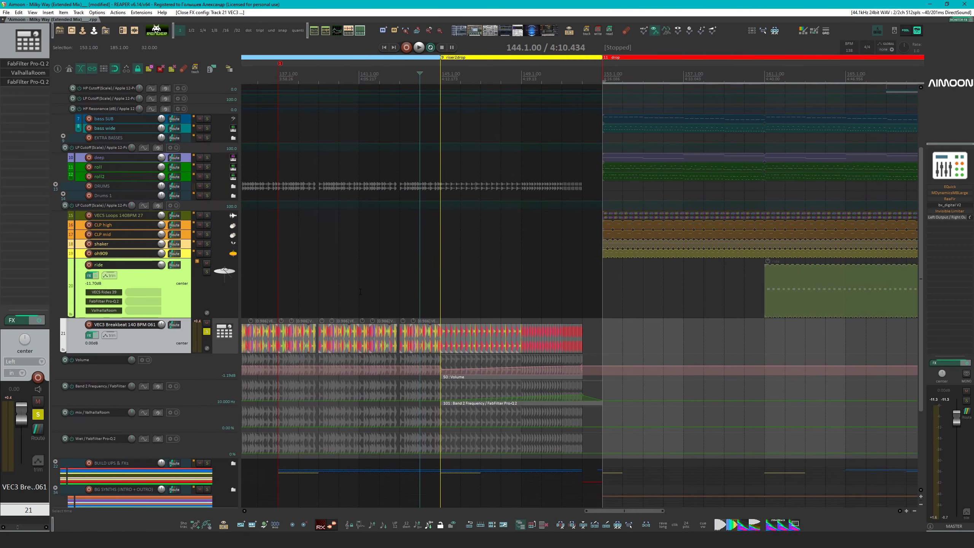
left_click(206, 331)
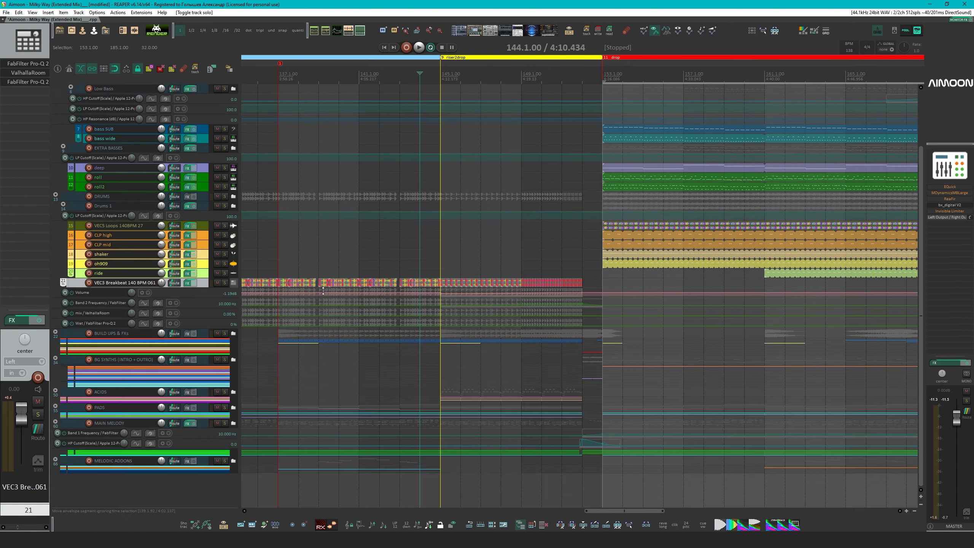
key("grave")
scroll(330, 280, "down", 8)
scroll(385, 244, "up", 3)
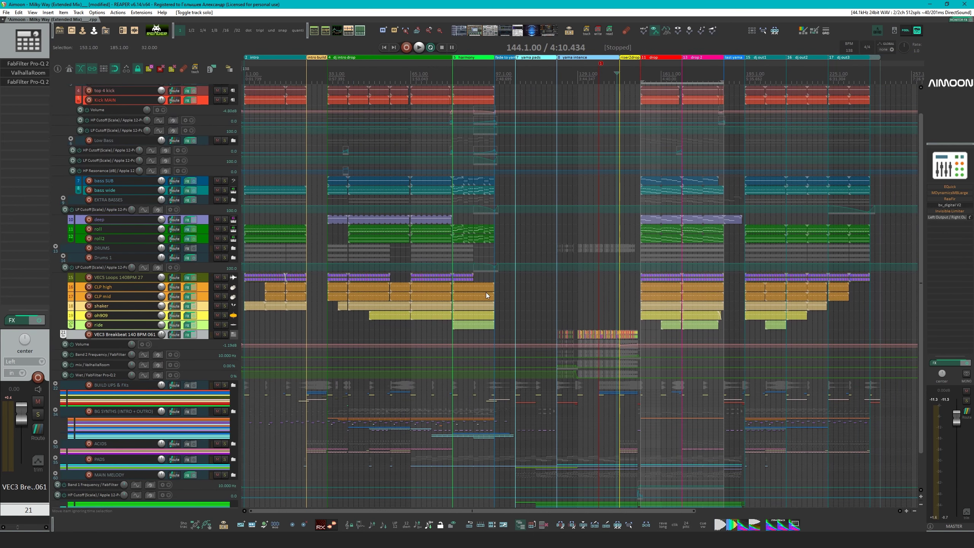
Solo the KICK + BASSES and DRUMS folders and play them together from bar 41
left_click(350, 104)
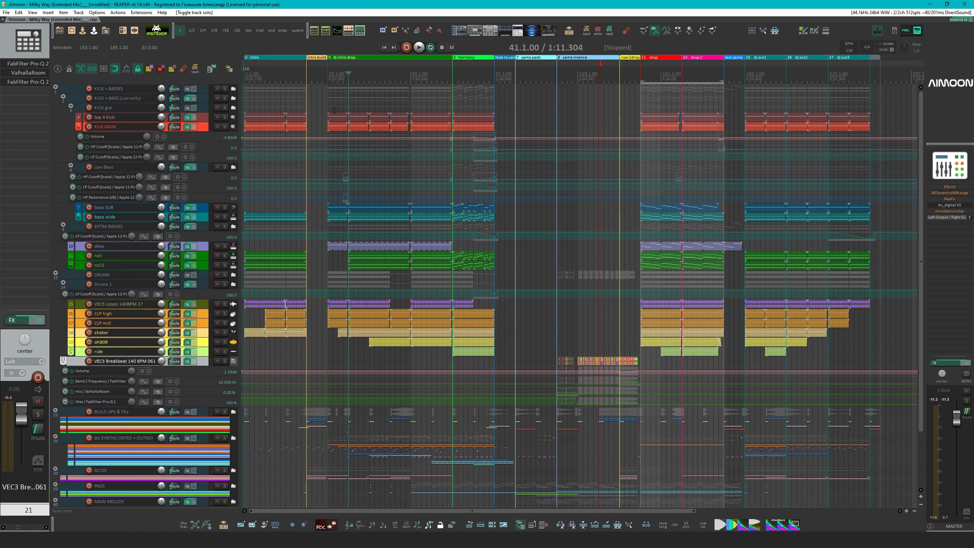
left_click(225, 88)
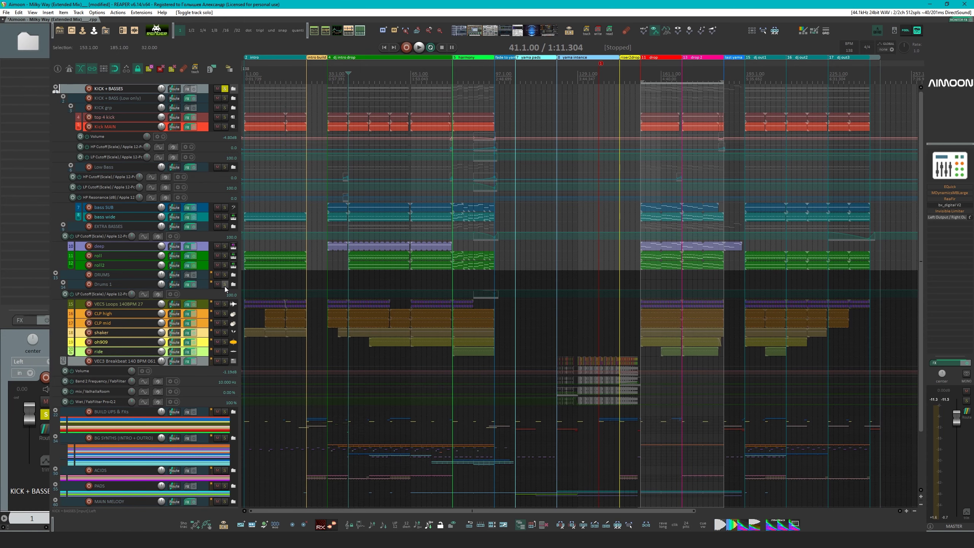
left_click(225, 274)
key("space")
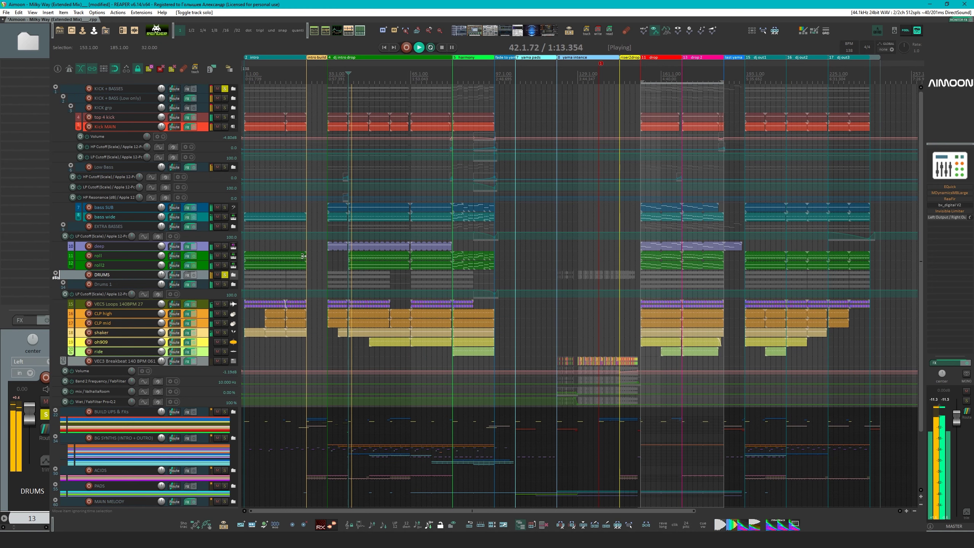
Audition the soloed kick, basses and drums from bars 49, 65 and 201, stopping playback at the end
left_click(369, 104)
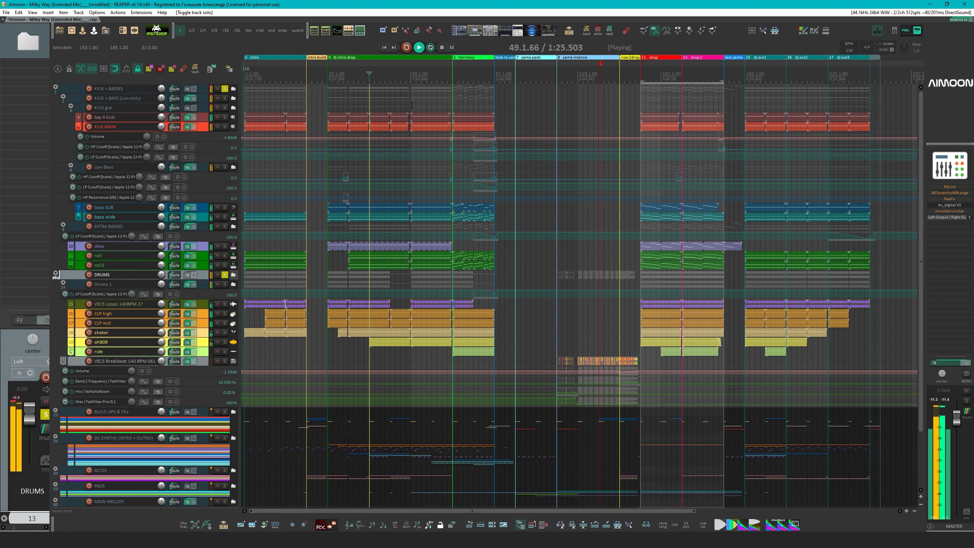
left_click(411, 105)
scroll(457, 268, "up", 4)
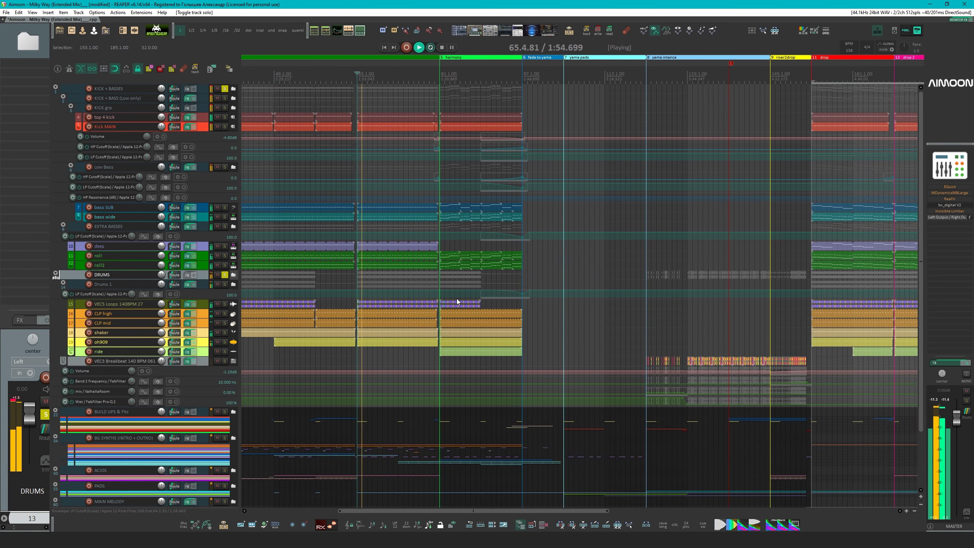
scroll(457, 301, "down", 4)
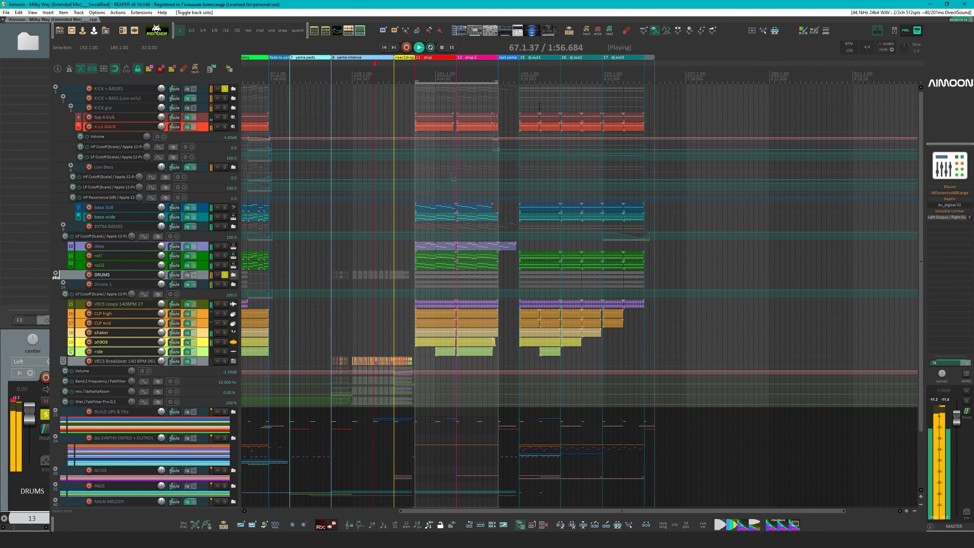
left_click(540, 106)
scroll(578, 203, "up", 5)
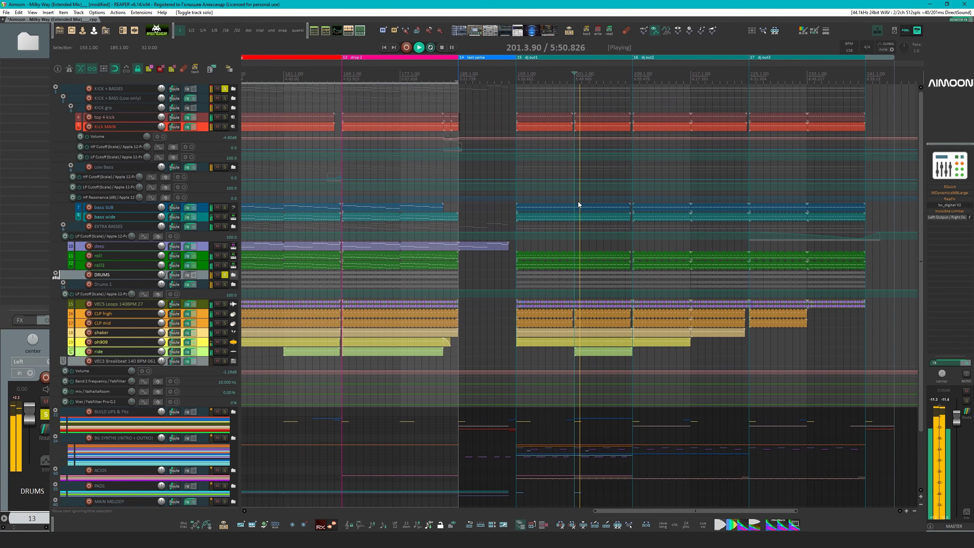
scroll(573, 247, "down", 2)
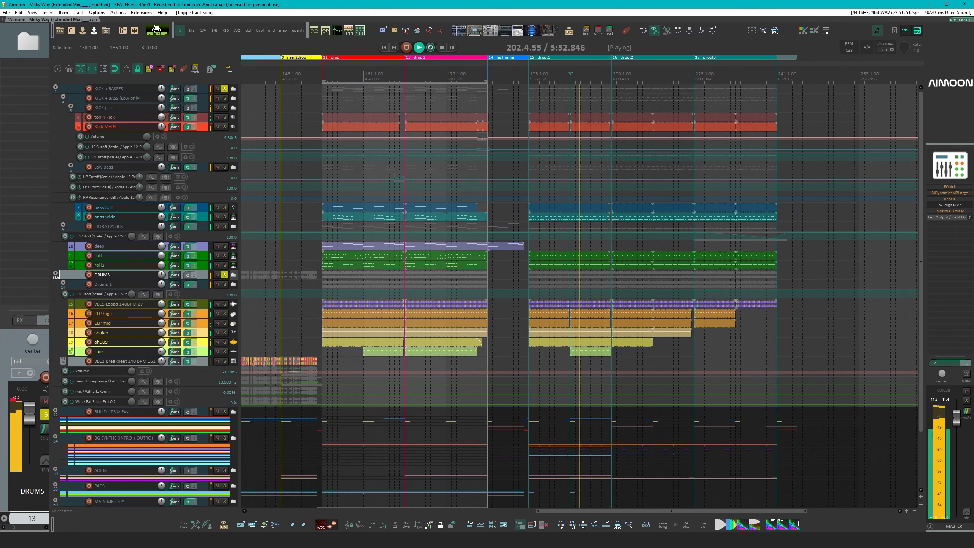
key("space")
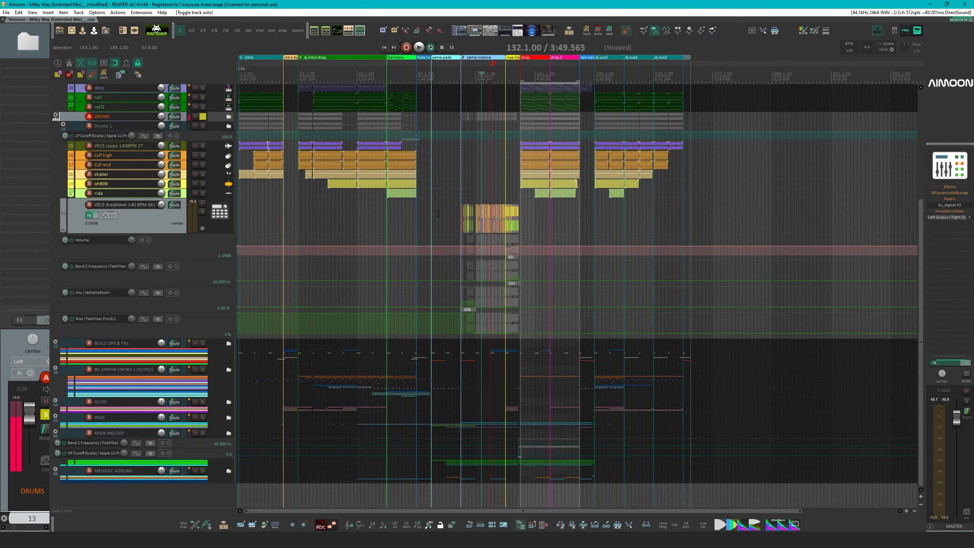
Expand the BUILD UPS & FXs folder to show its tracks
scroll(408, 313, "up", 4)
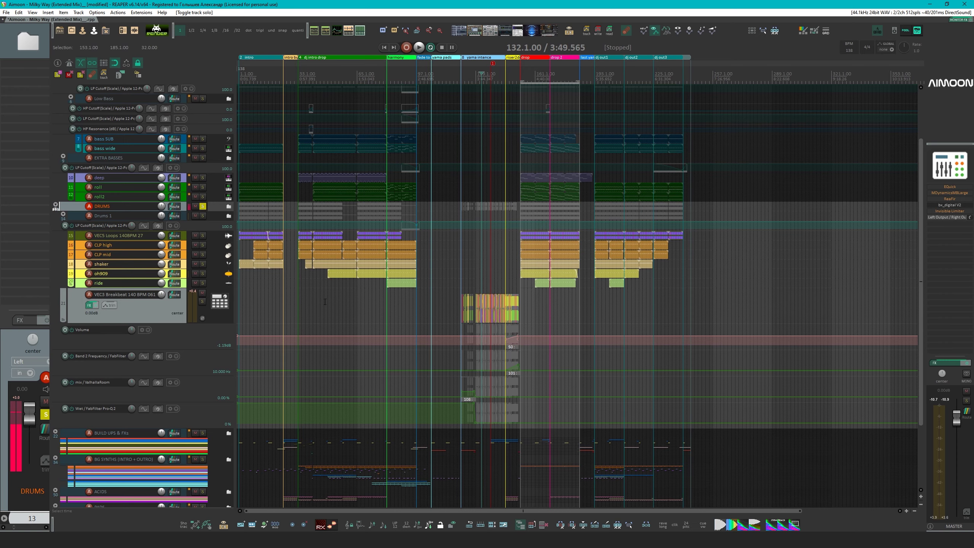
scroll(336, 294, "down", 1)
scroll(337, 294, "down", 1)
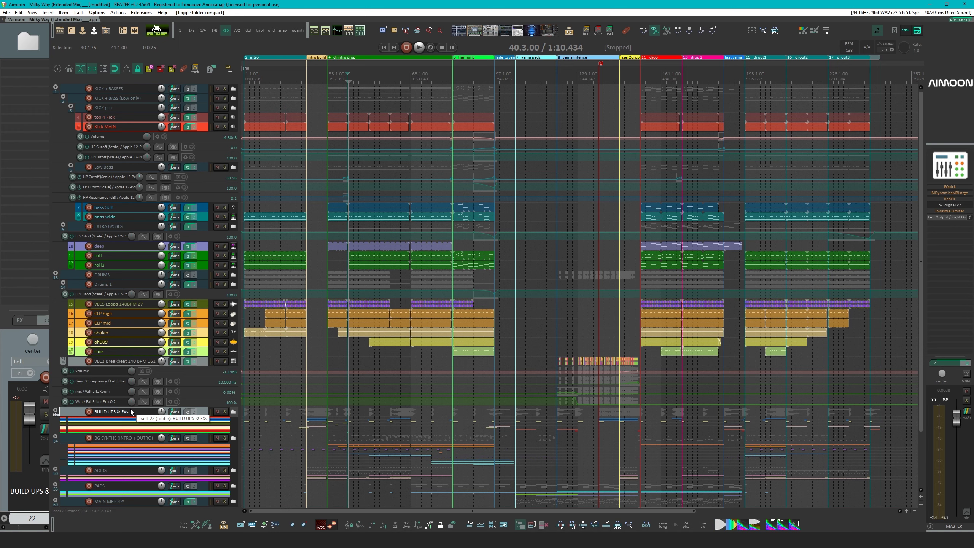
left_click(56, 409)
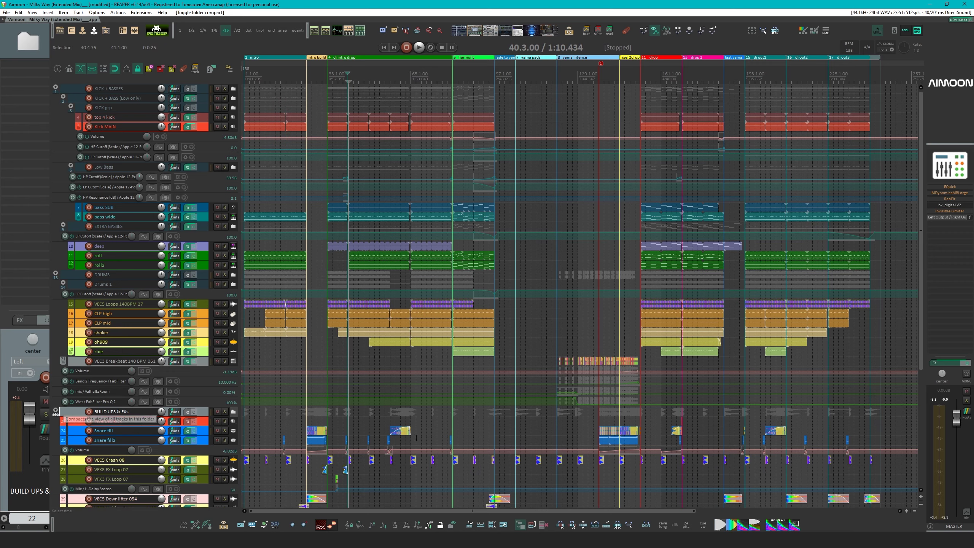
scroll(495, 226, "down", 5)
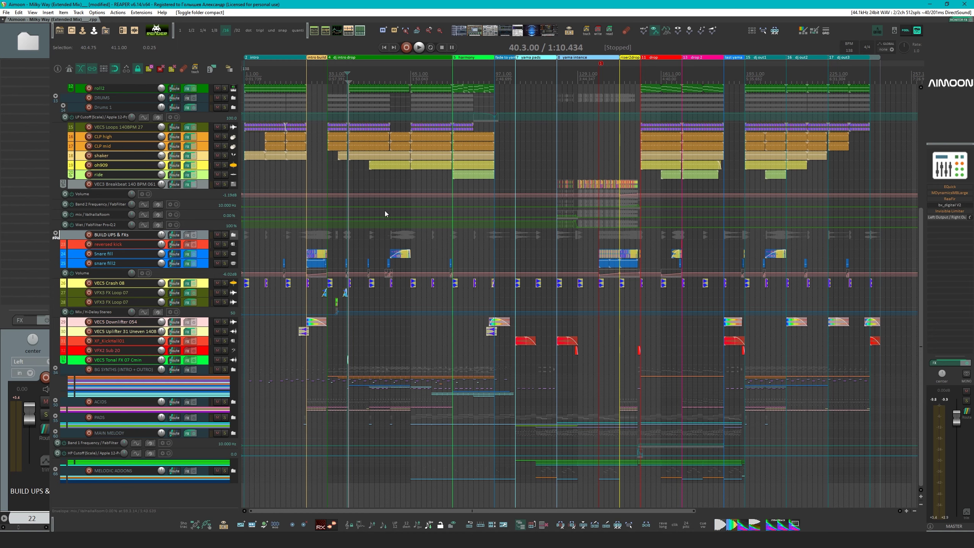
Enlarge the reversed kick track and place the play cursor just before its clip leading into drop 2
left_click(130, 244)
left_click_drag(133, 254, 132, 286)
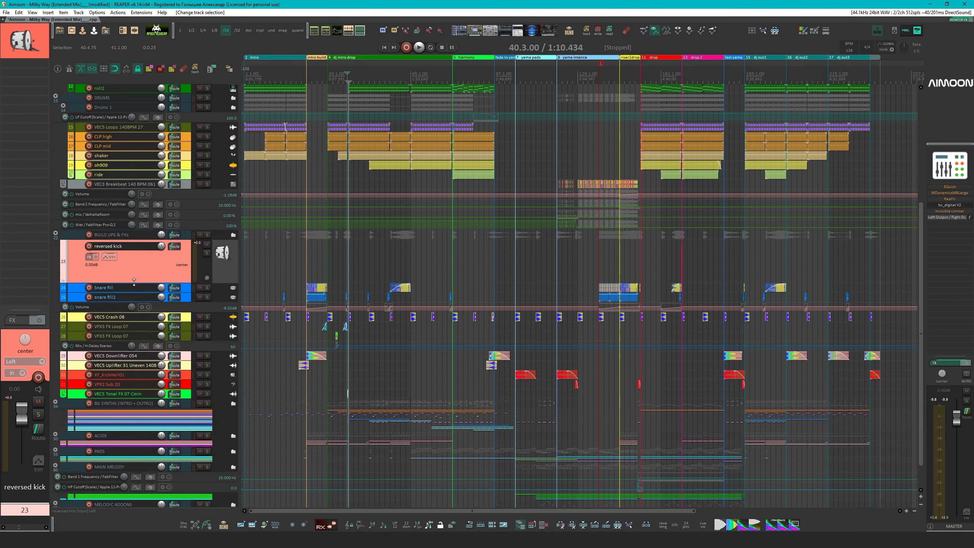
left_click(678, 271)
scroll(678, 271, "up", 5)
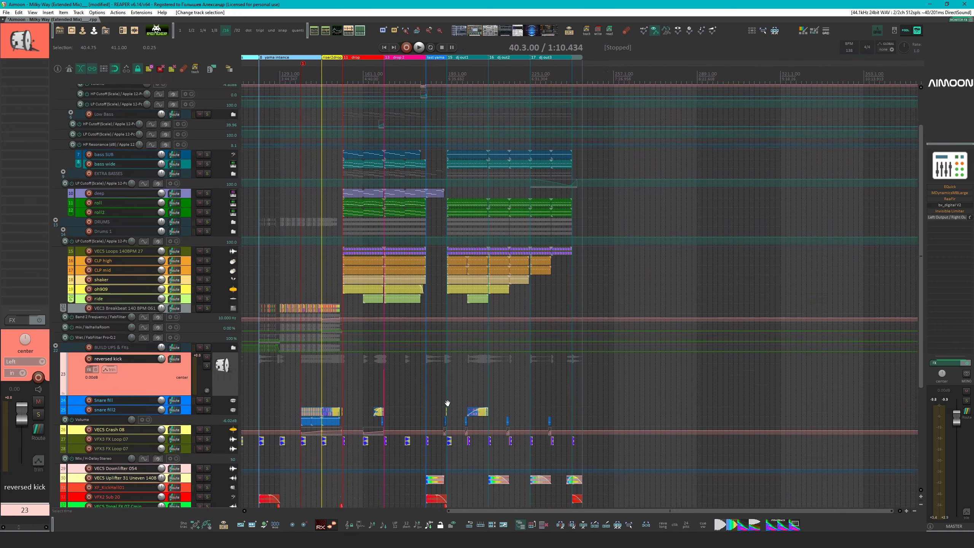
left_click_drag(674, 394, 401, 405)
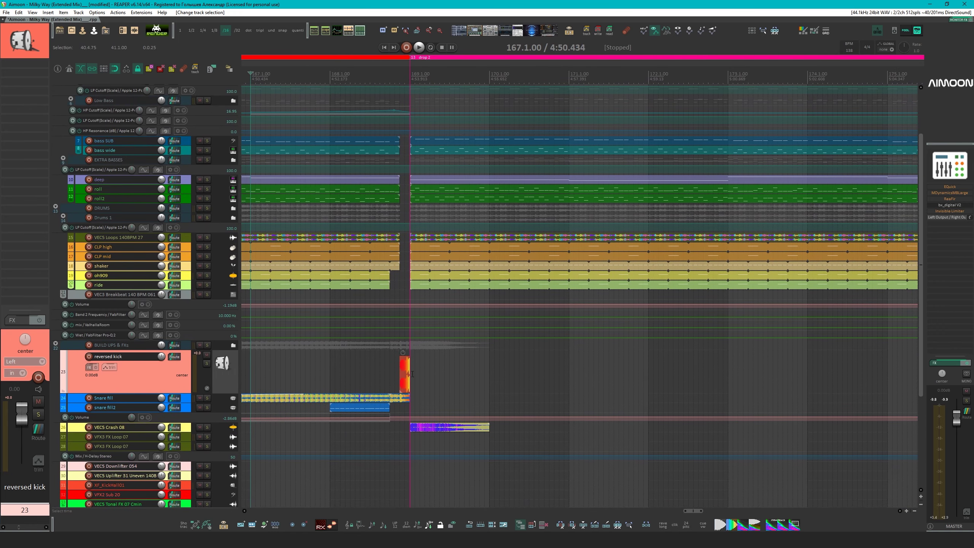
left_click(396, 405)
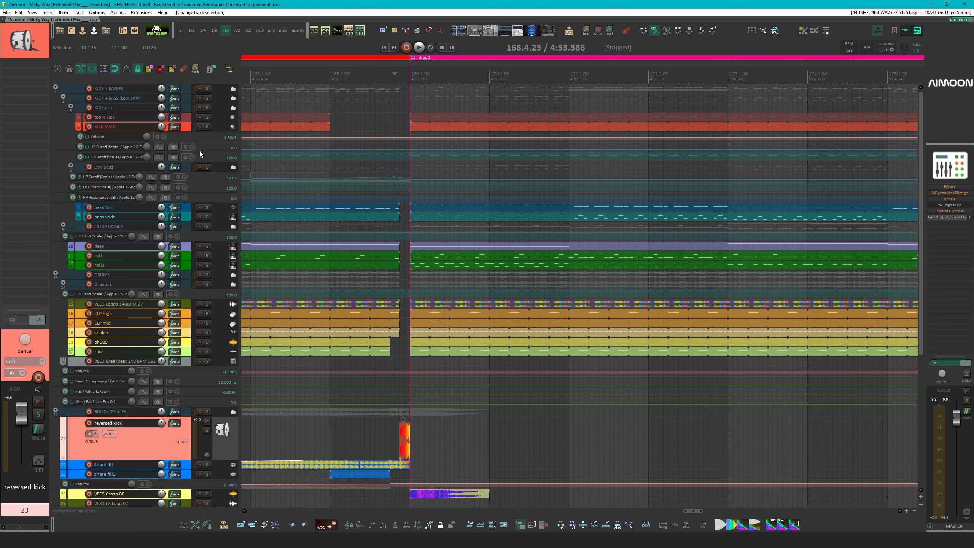
Solo the top 4 kick and Kick MAIN tracks, select the first beat of bar 169 and play it
left_click(206, 127)
left_click(207, 117)
left_click(115, 118)
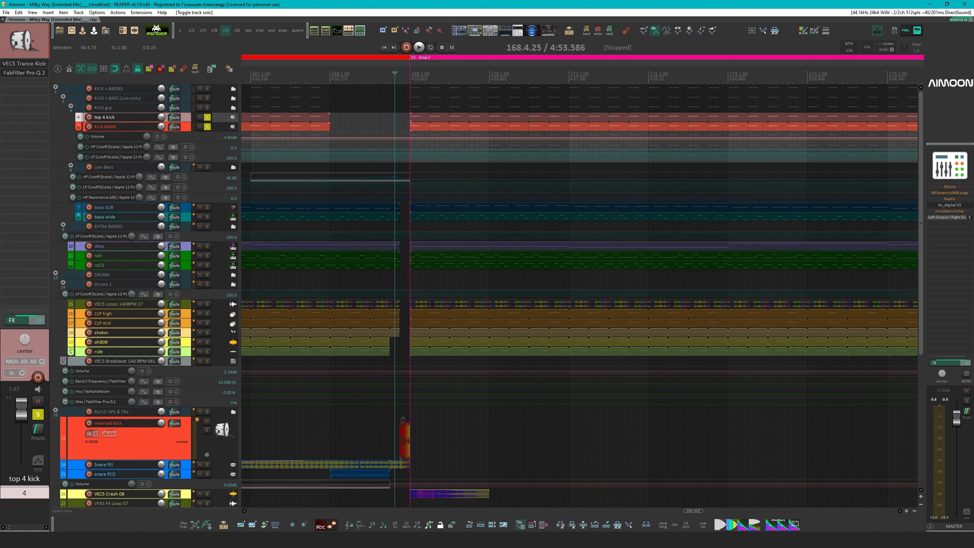
left_click_drag(410, 100, 429, 100)
key("space")
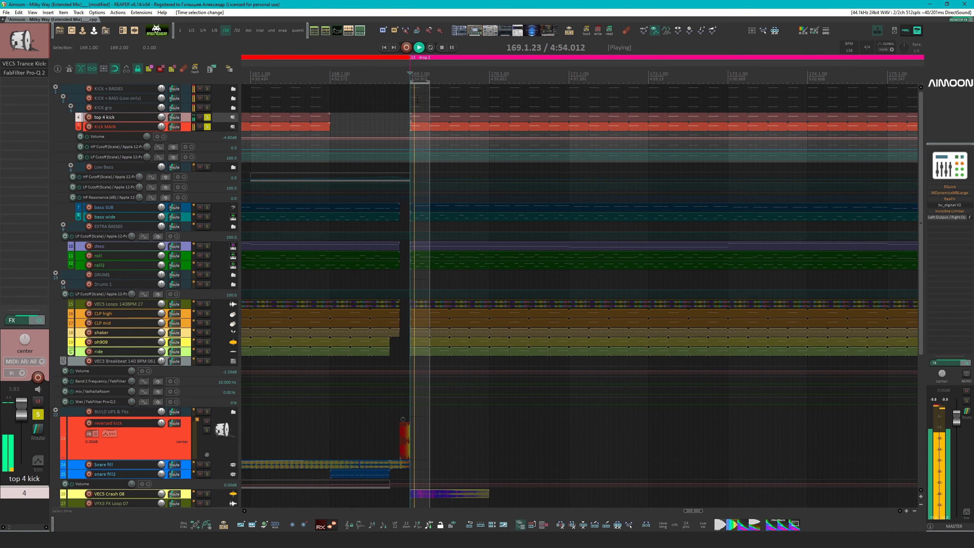
key("space")
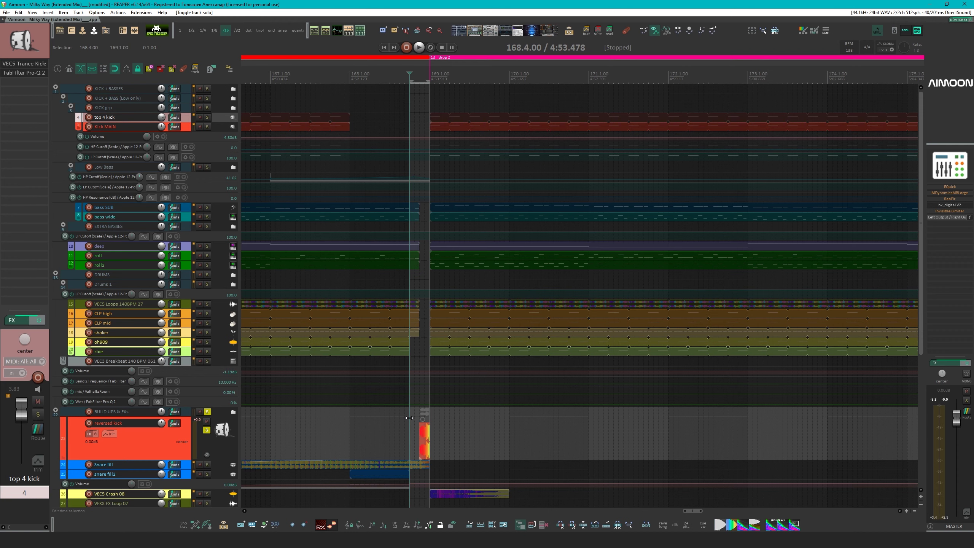
Play the soloed reversed kick from beat 4 of bar 168 and select its track
key("space")
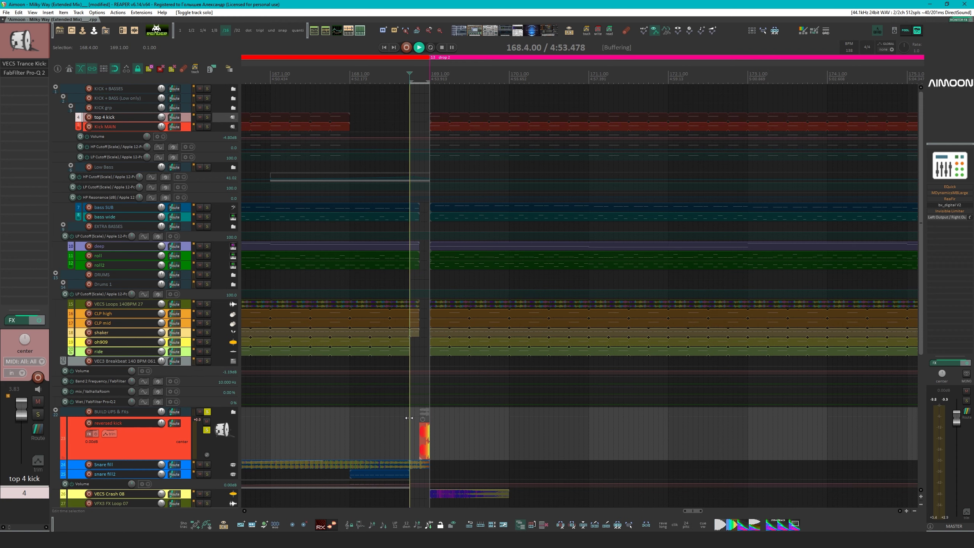
key("space")
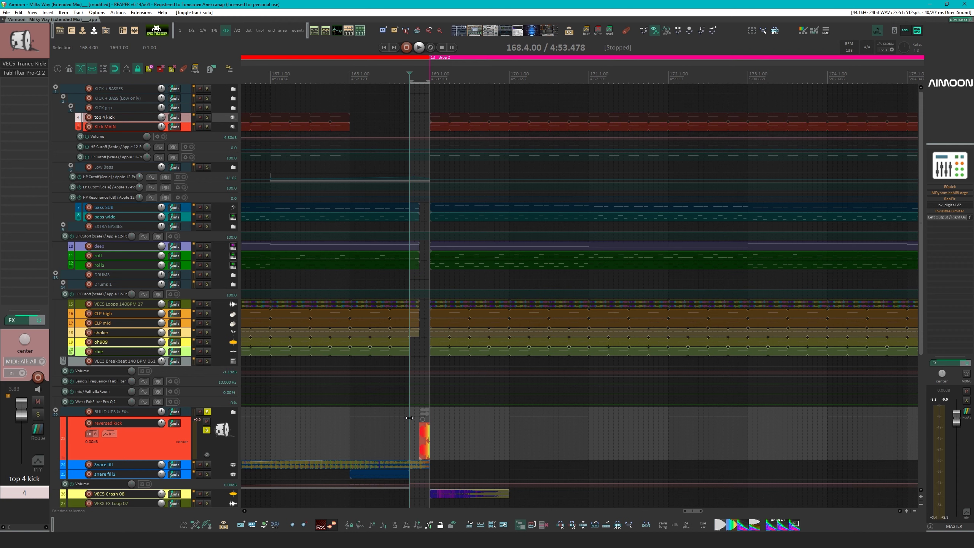
left_click(131, 451)
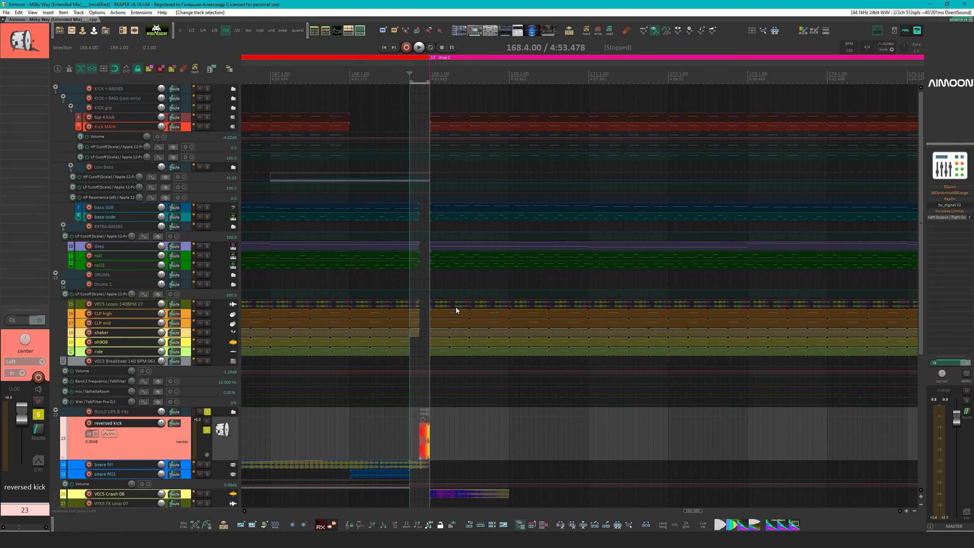
Unsolo the BUILD UPS & FXs folder and the reversed kick, and play the full mix from bar 167 into drop 2
left_click(207, 411)
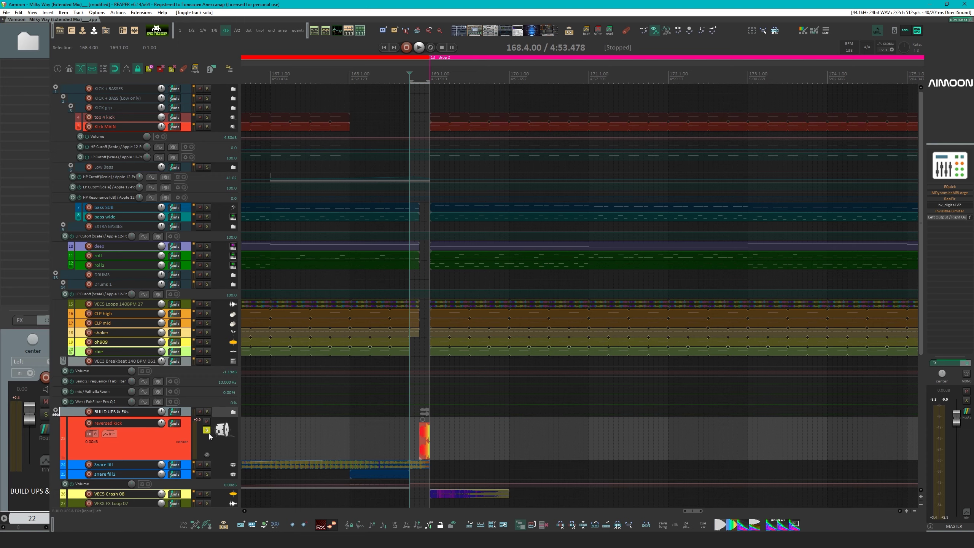
left_click(206, 429)
left_click(270, 423)
key("space")
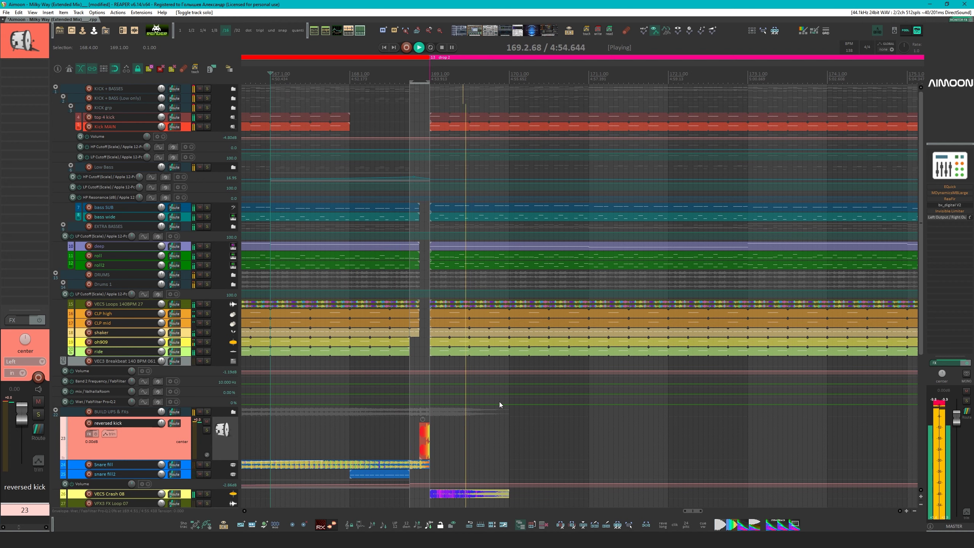
key("space")
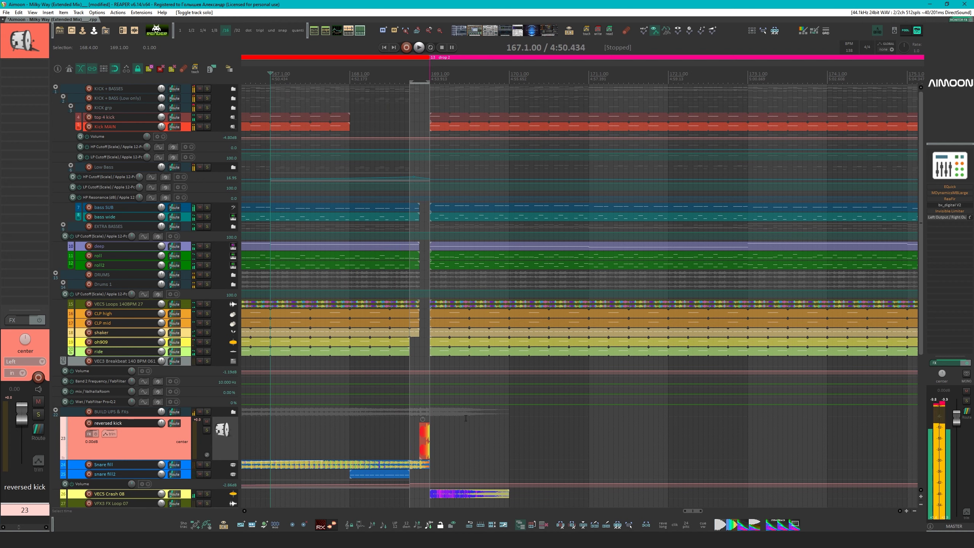
Solo the Snare fill and snare fill2 tracks and play the intro build up section from bar 25
scroll(466, 418, "down", 15)
left_click(331, 258)
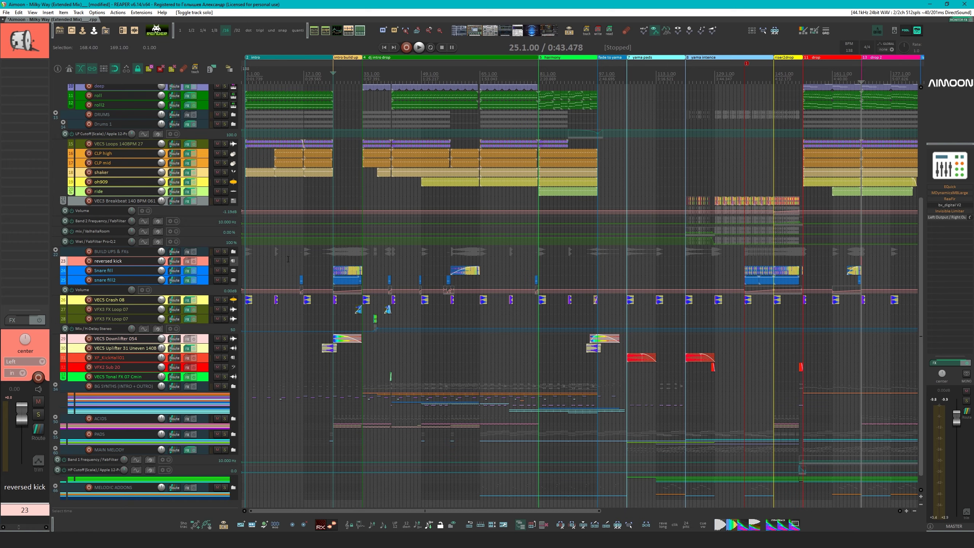
left_click(225, 271)
left_click(225, 280)
key("space")
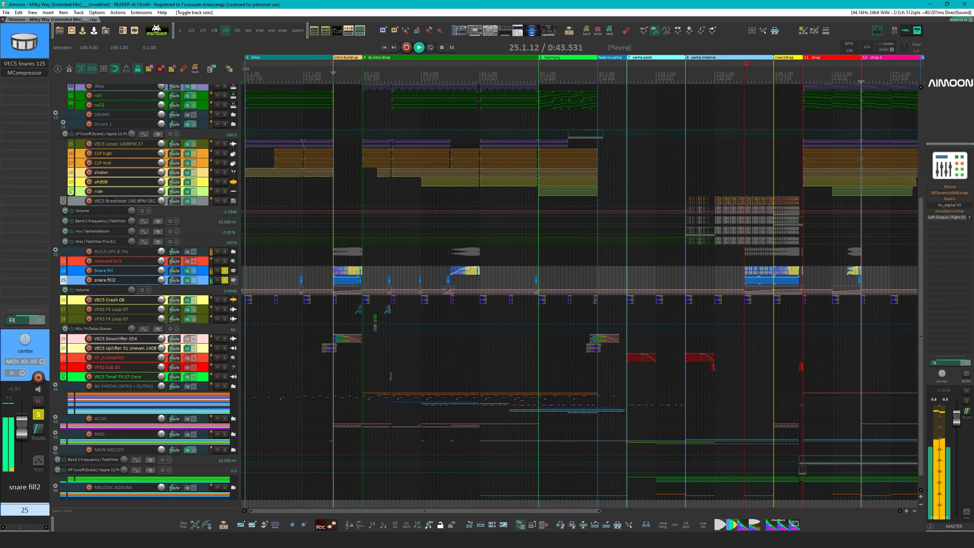
scroll(370, 262, "up", 3)
scroll(369, 262, "up", 2)
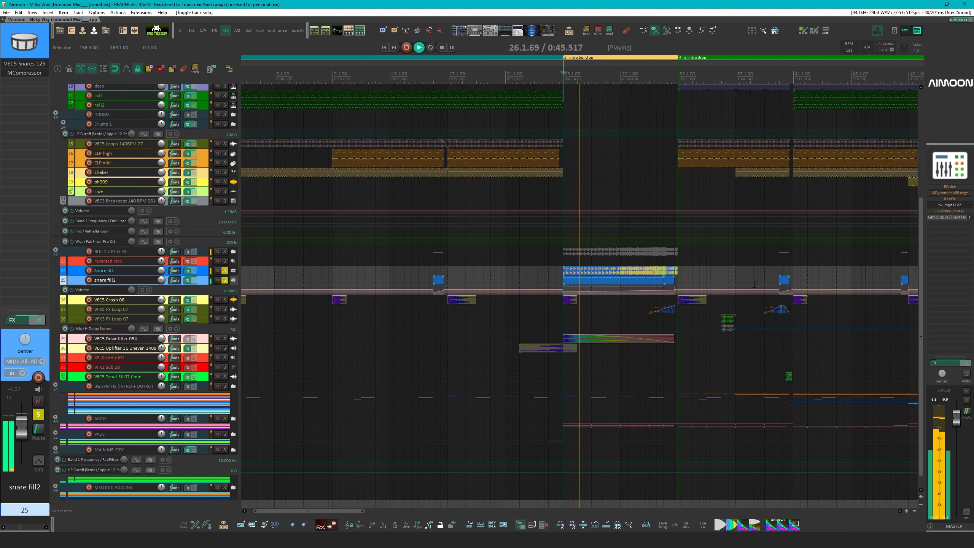
left_click_drag(735, 283, 561, 297)
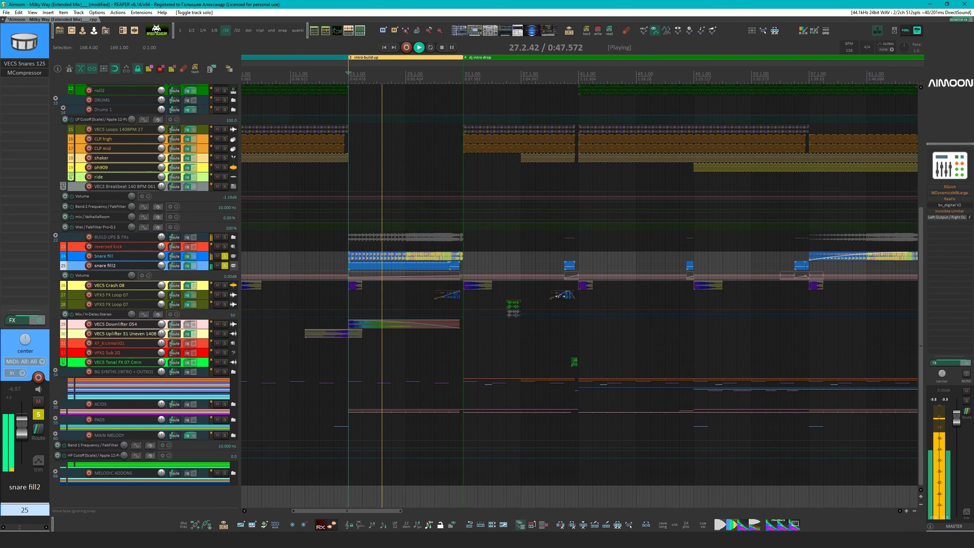
scroll(561, 297, "up", 2)
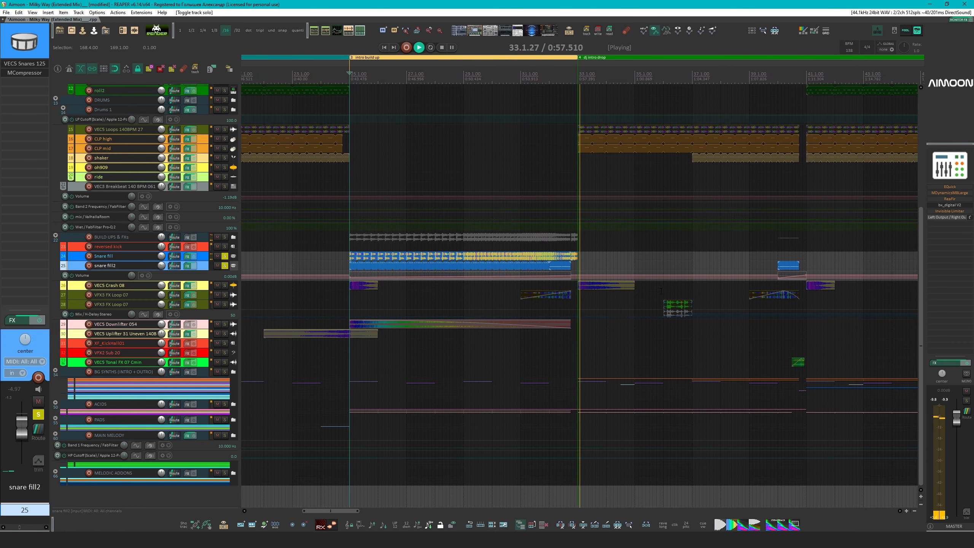
key("space")
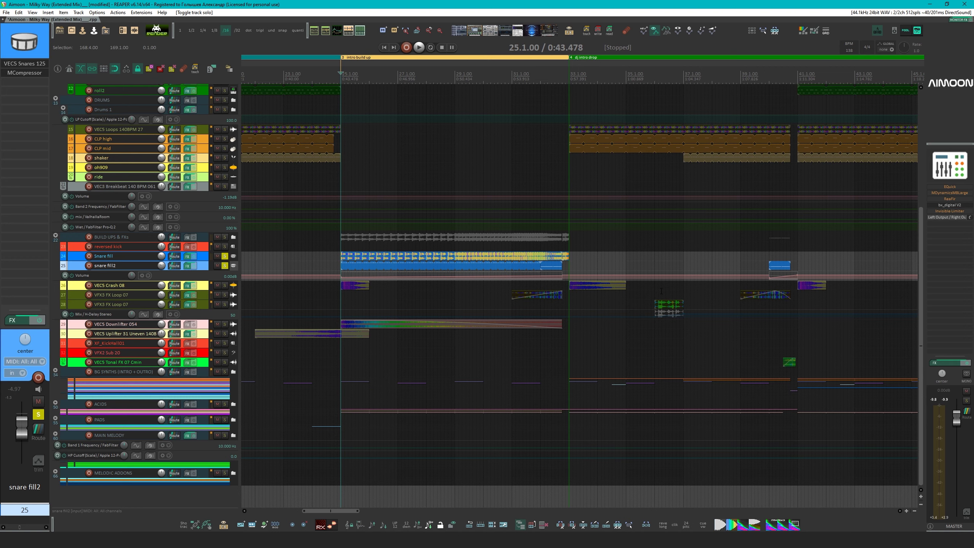
Play the short snare fill2 clips at bar 40, beat 3 of bar 48, and bar 56 with both snare tracks soloed
left_click(769, 250)
key("space")
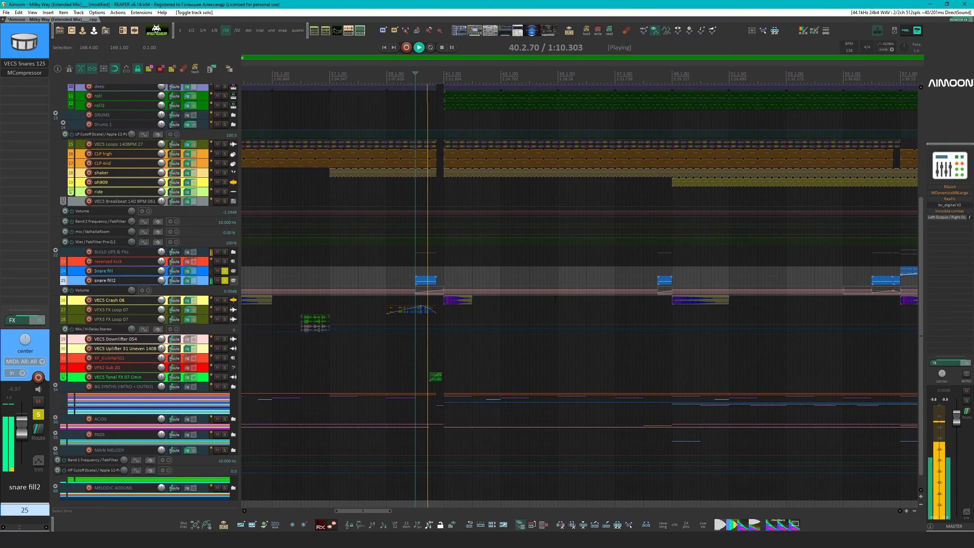
key("space")
left_click(658, 267)
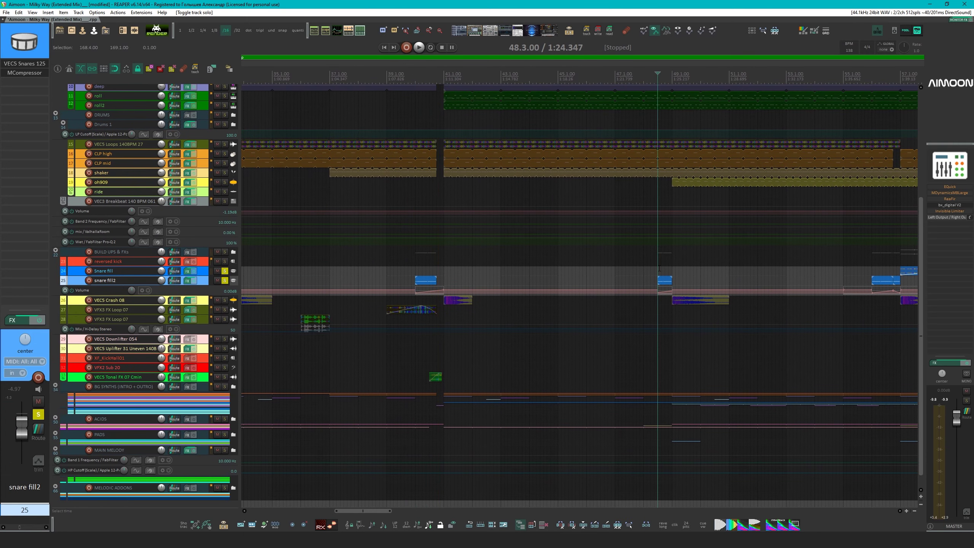
key("space")
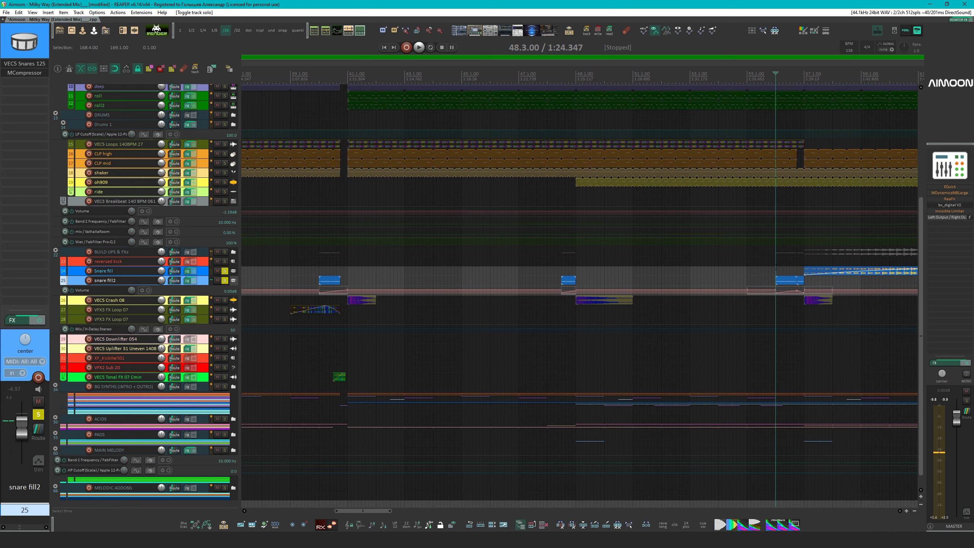
left_click(775, 286)
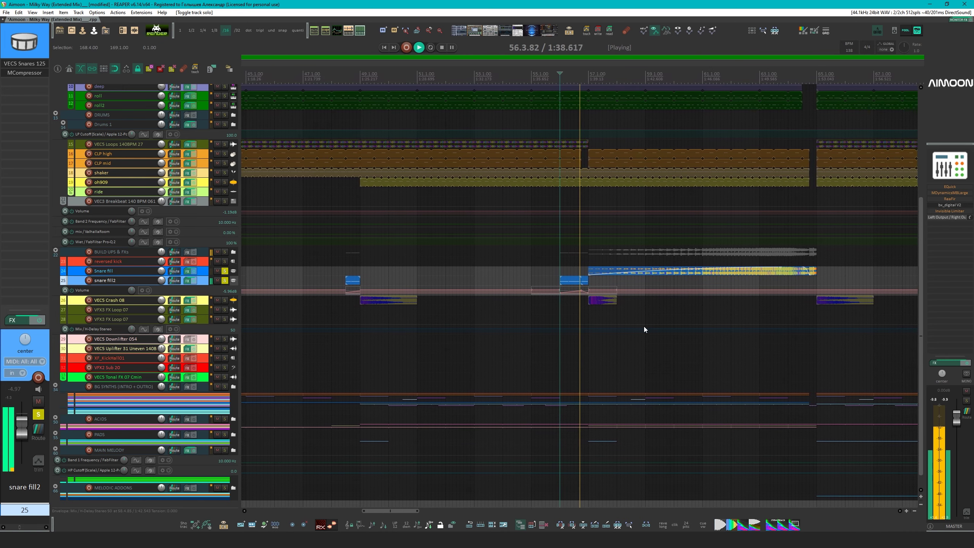
key("space")
Select the Snare fill track, unsolo snare fill2, and play Snare fill alone through the intro build up from bar 25
scroll(641, 326, "down", 3)
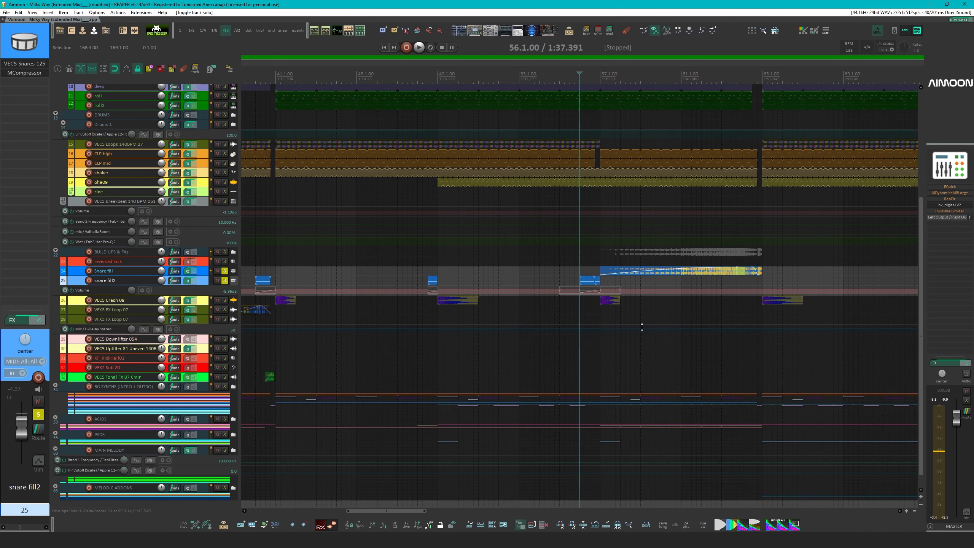
left_click(122, 274)
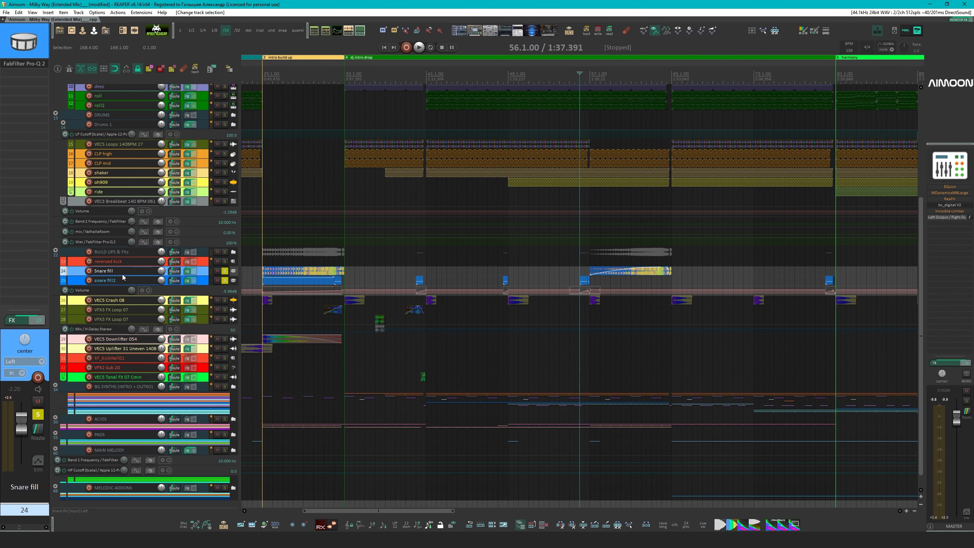
left_click(262, 196)
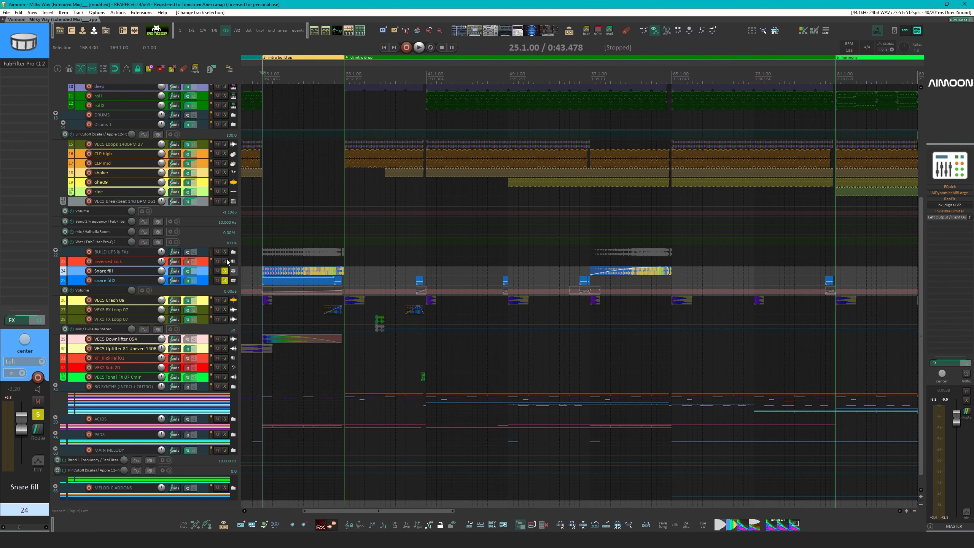
left_click(225, 281)
key("space")
scroll(255, 291, "up", 3)
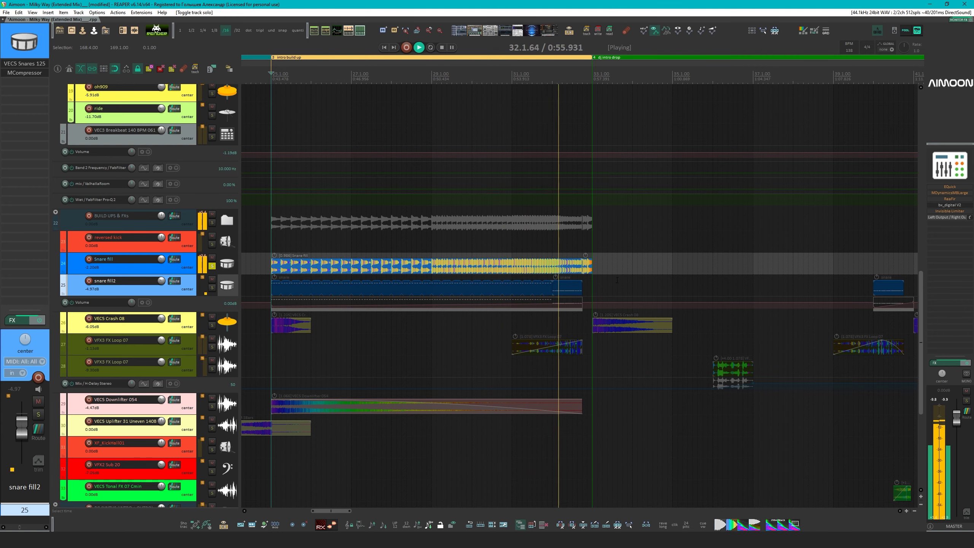
key("space")
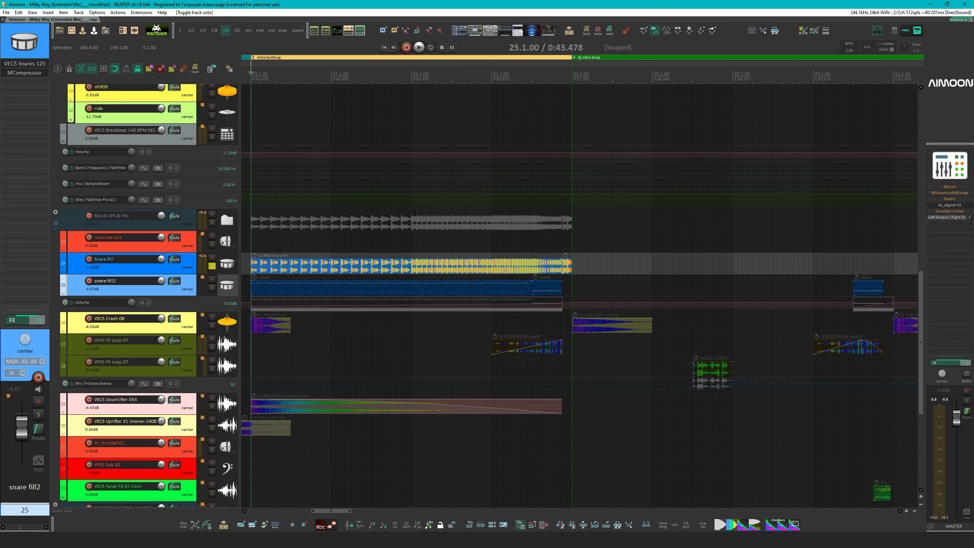
Place the play cursor at bar 29, switch the solo from Snare fill to snare fill2, and play to the end of the build-up
left_click(413, 212)
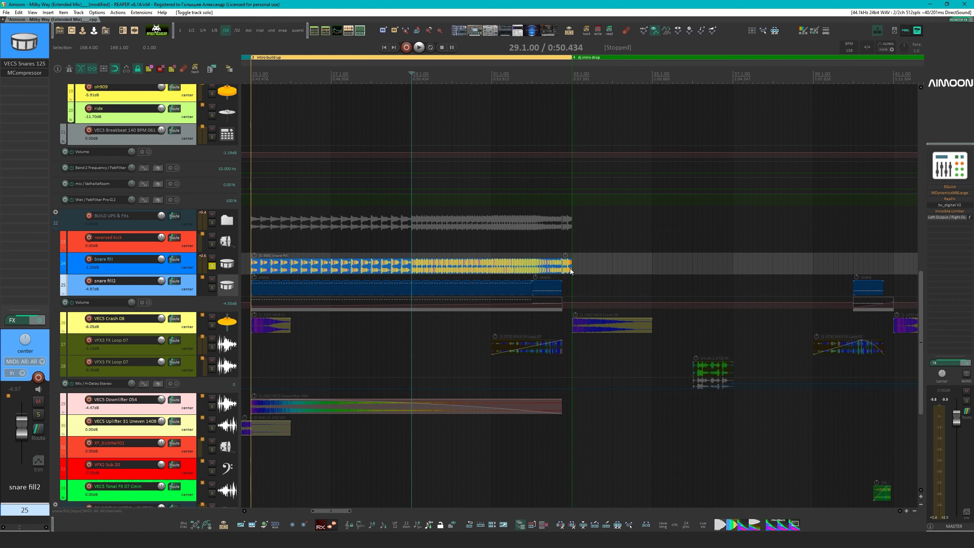
left_click(212, 287)
left_click(213, 268)
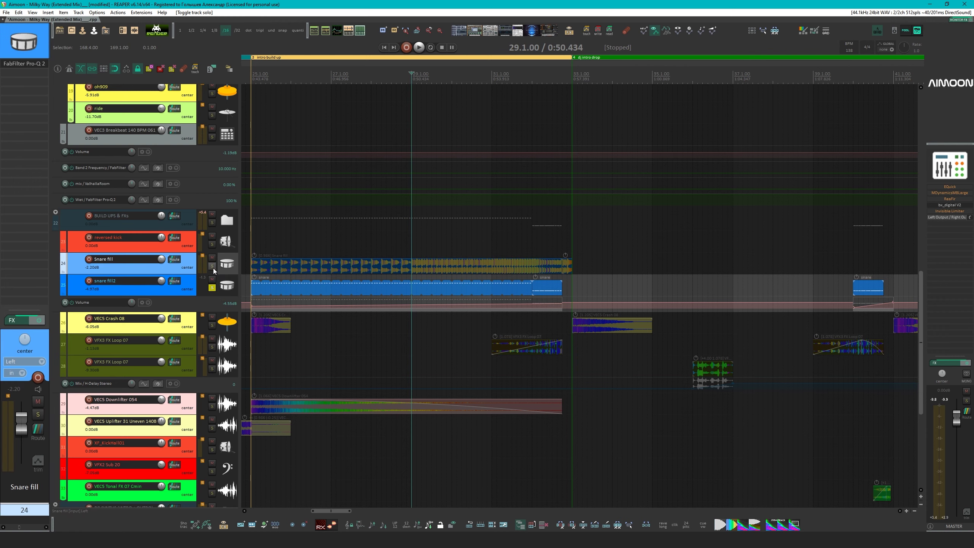
key("space")
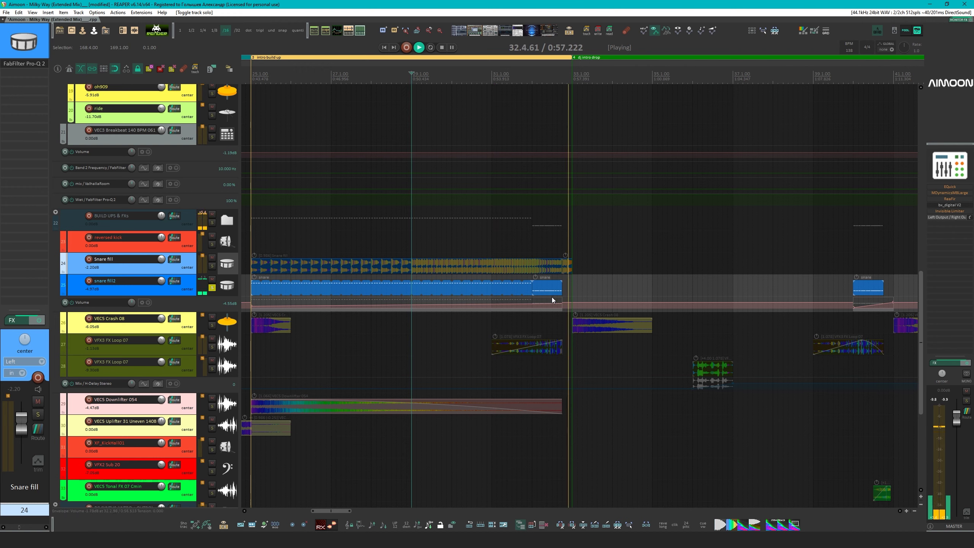
key("space")
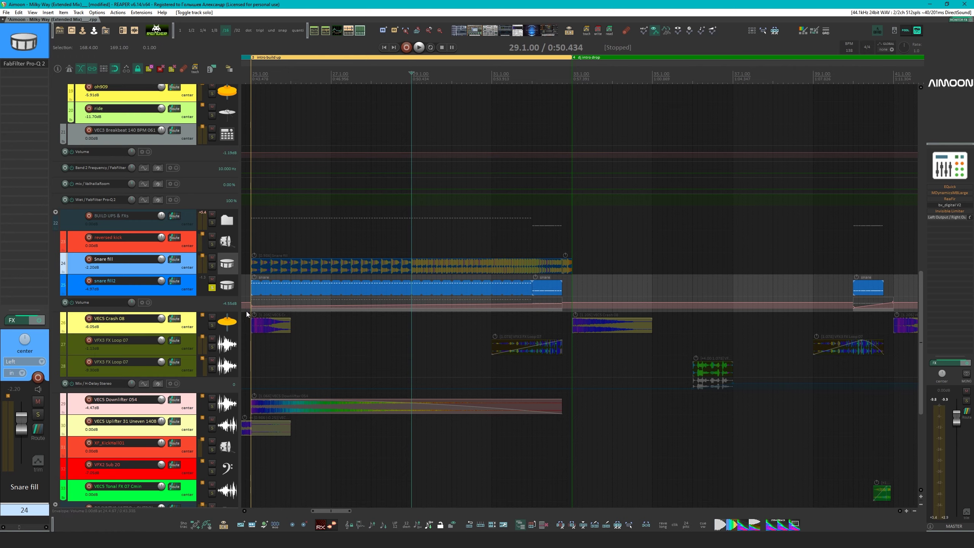
Enlarge snare fill2's volume envelope lane and examine its automation ramps across the whole arrangement
left_click_drag(227, 311, 230, 357)
scroll(506, 346, "down", 5)
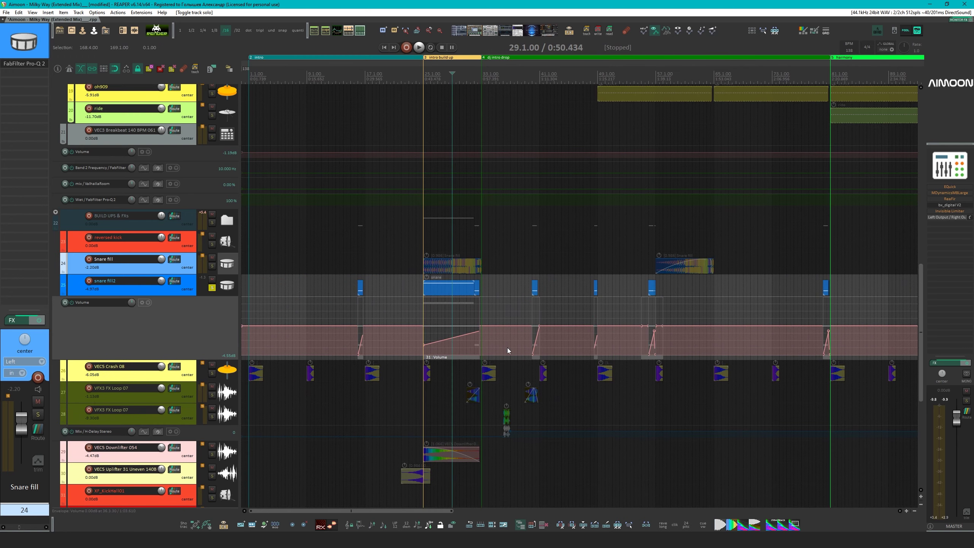
scroll(551, 326, "down", 6)
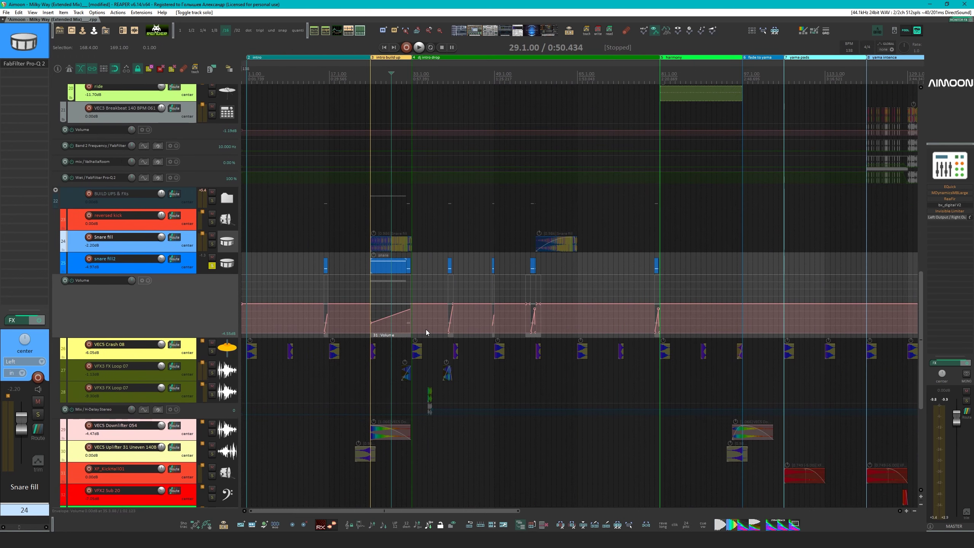
scroll(441, 329, "down", 3)
scroll(422, 318, "up", 3)
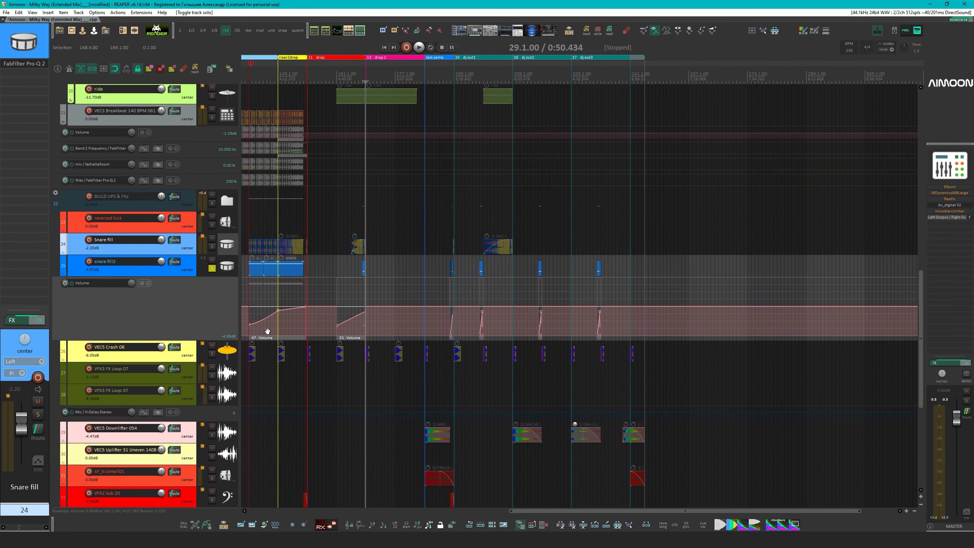
scroll(407, 317, "left", 3)
scroll(408, 318, "up", 1)
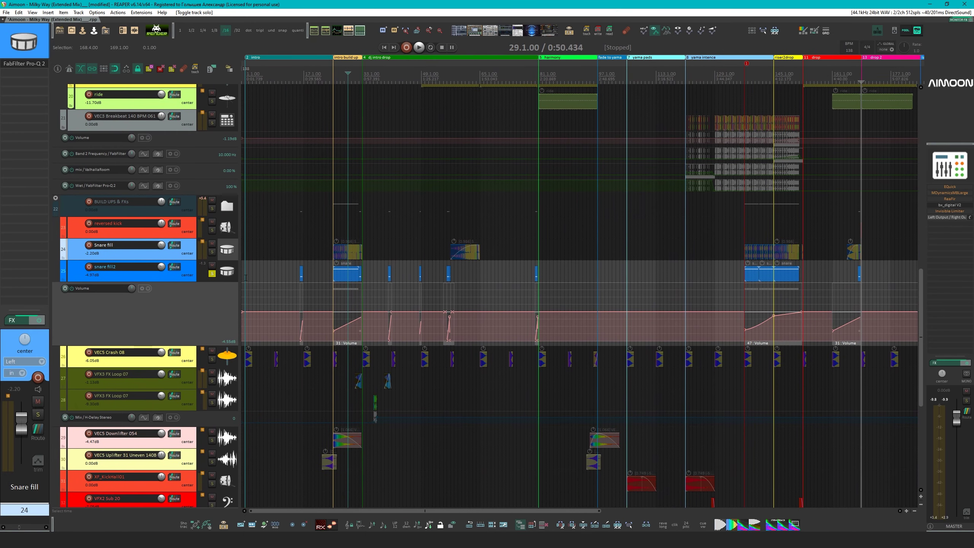
Unsolo snare fill2 and open the Snare fill track's FabFilter Pro-Q 2 window, placing it clear of the track controls
left_click(211, 274)
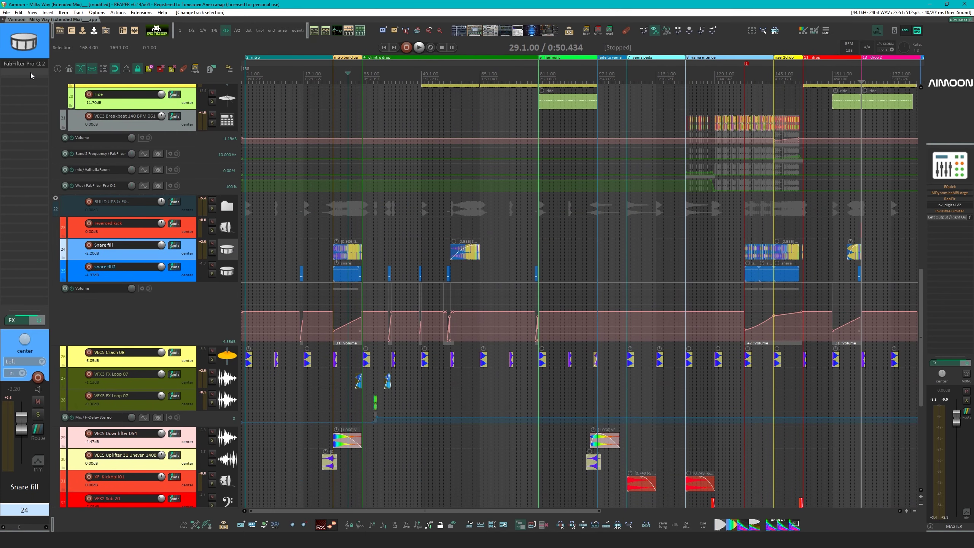
left_click(29, 65)
left_click_drag(575, 162, 650, 204)
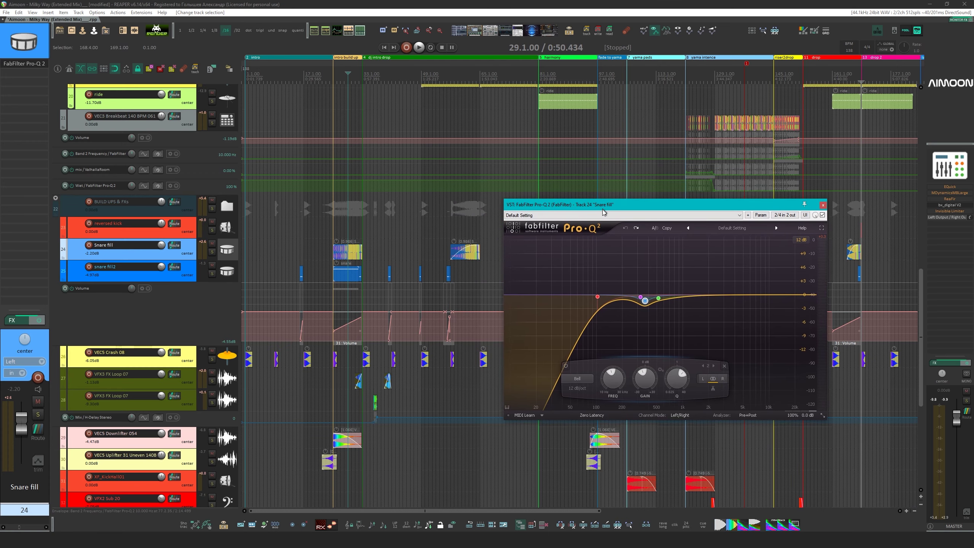
Solo Snare fill and play it from bar 29, comparing the sound with FabFilter Pro-Q 2 bypassed and enabled
left_click(212, 251)
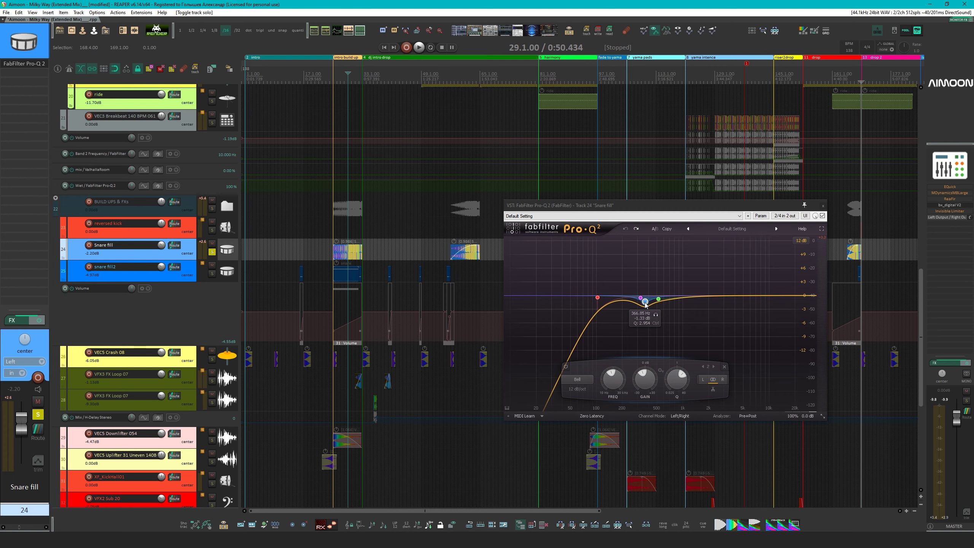
key("space")
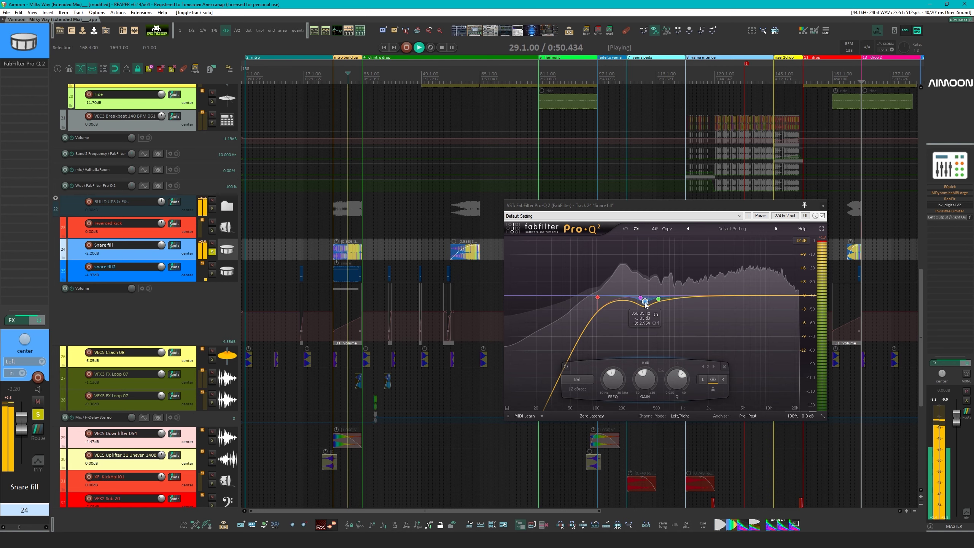
left_click(822, 216)
left_click(823, 215)
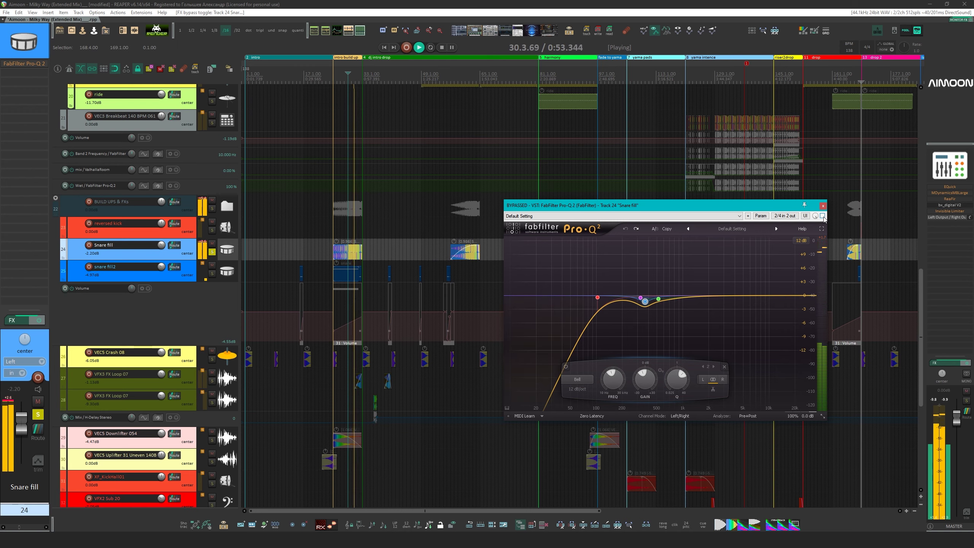
left_click(822, 215)
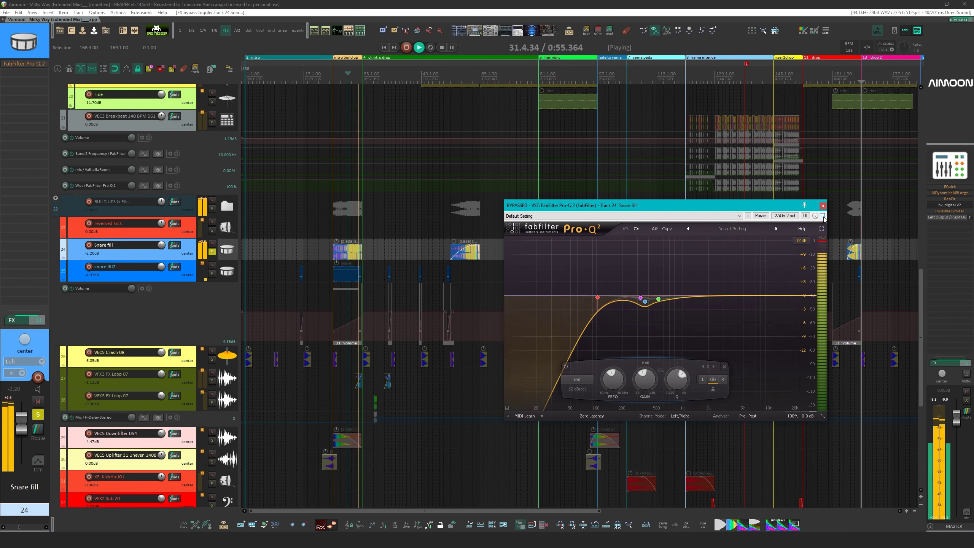
left_click(822, 215)
key("space")
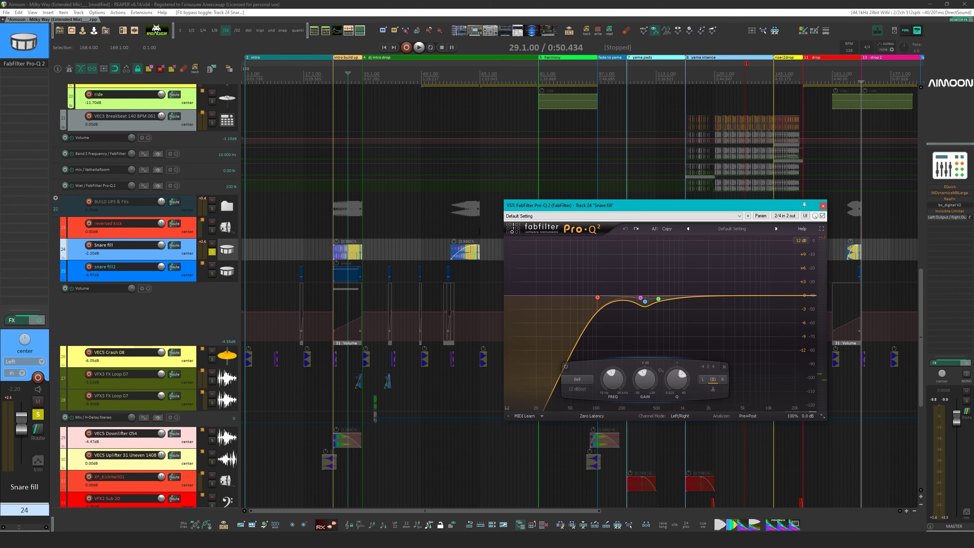
Solo snare fill2 instead of Snare fill, replace the EQ window with the VEC5 Snares 125 sampler, and preview its sample
left_click(211, 251)
left_click(212, 273)
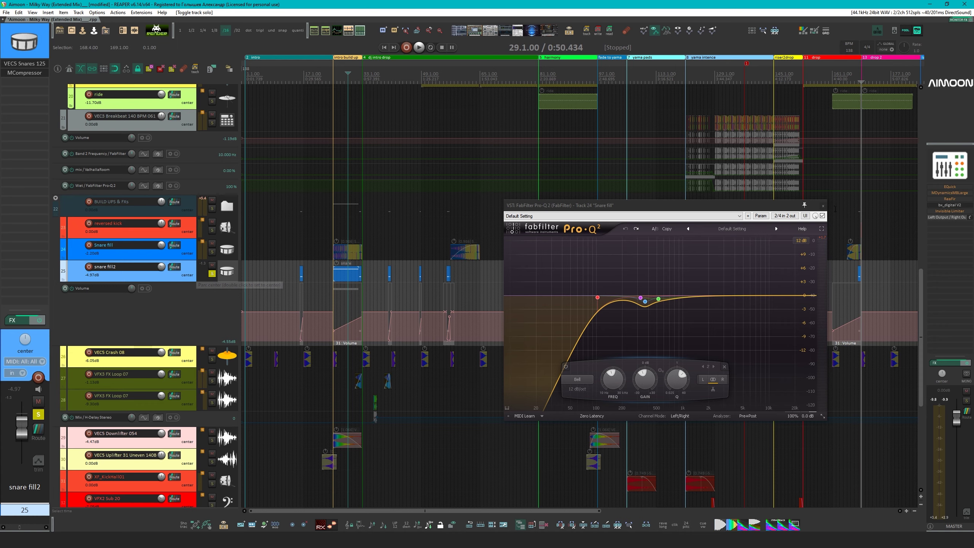
key("Escape")
left_click(25, 63)
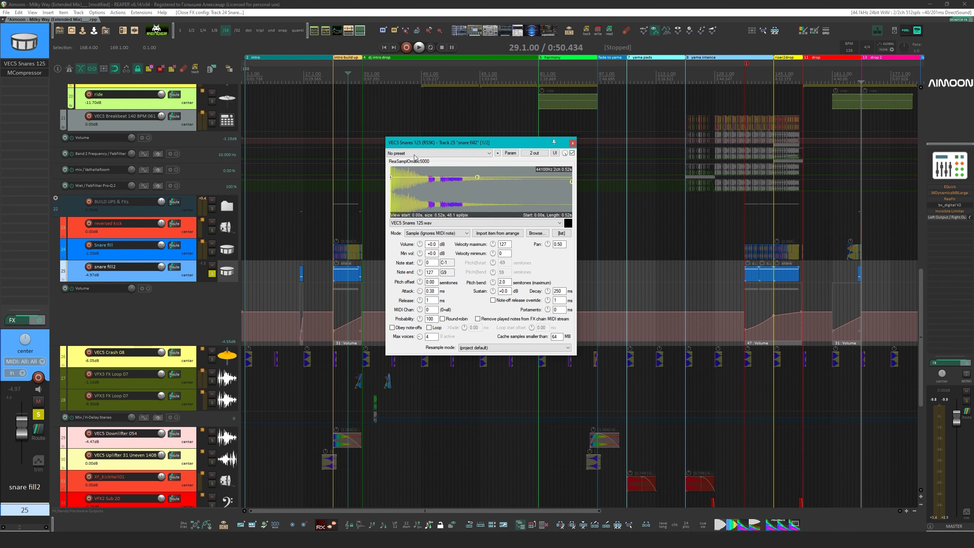
left_click_drag(479, 139, 507, 212)
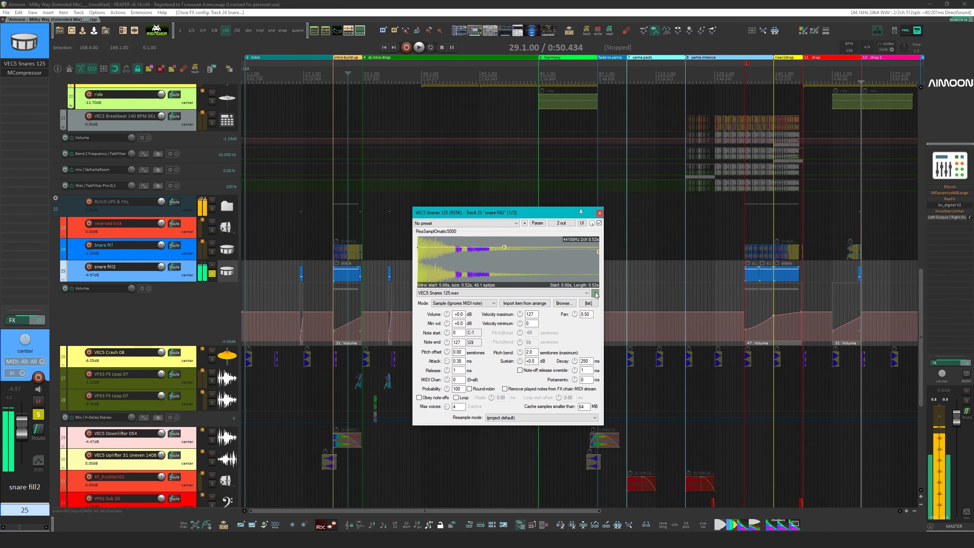
Open snare fill2's MCompressor, play the track from bar 29 comparing it enabled and bypassed, leave it enabled, and close the window
left_click(15, 78)
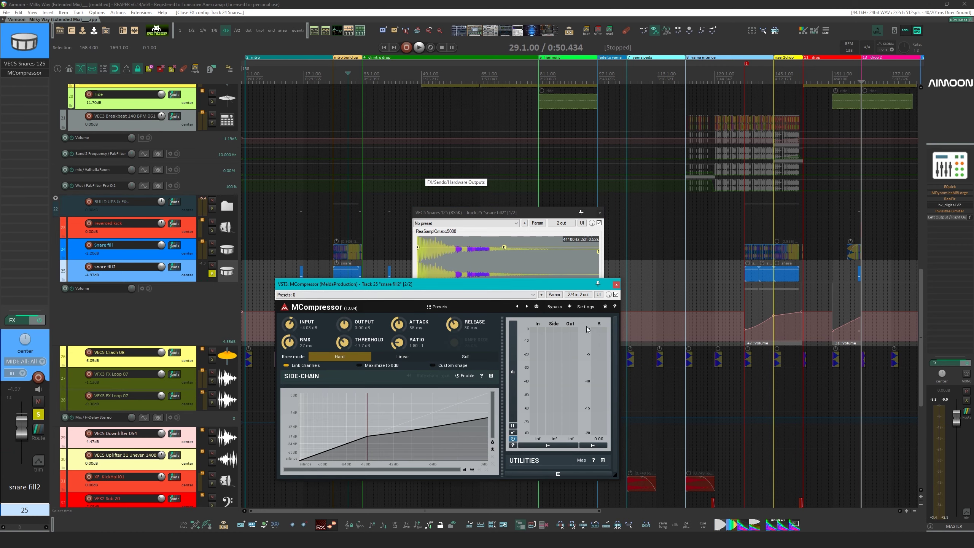
key("space")
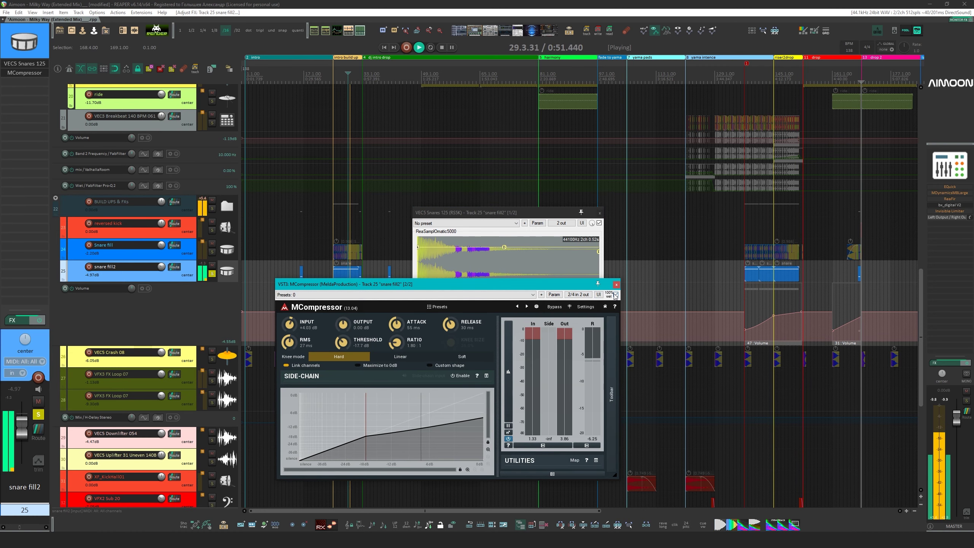
left_click(616, 294)
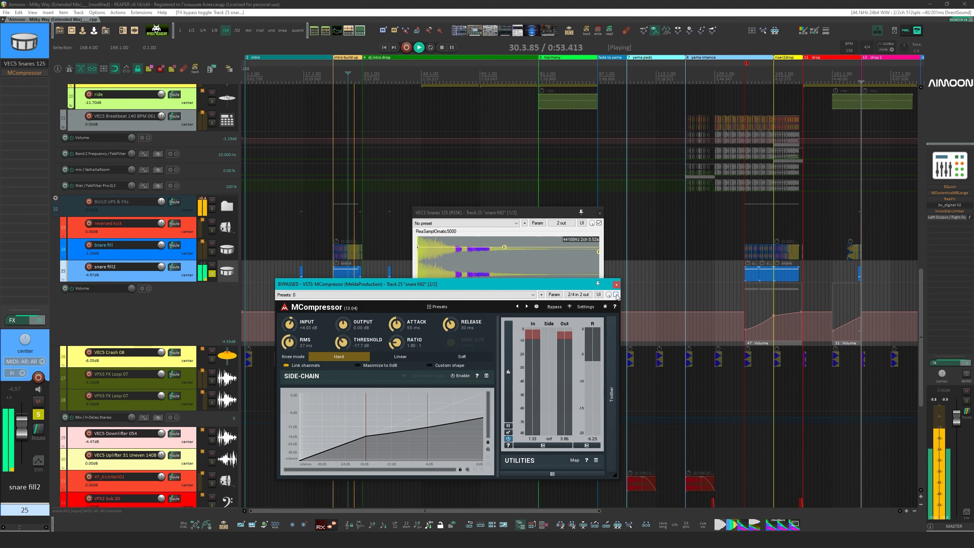
left_click(616, 294)
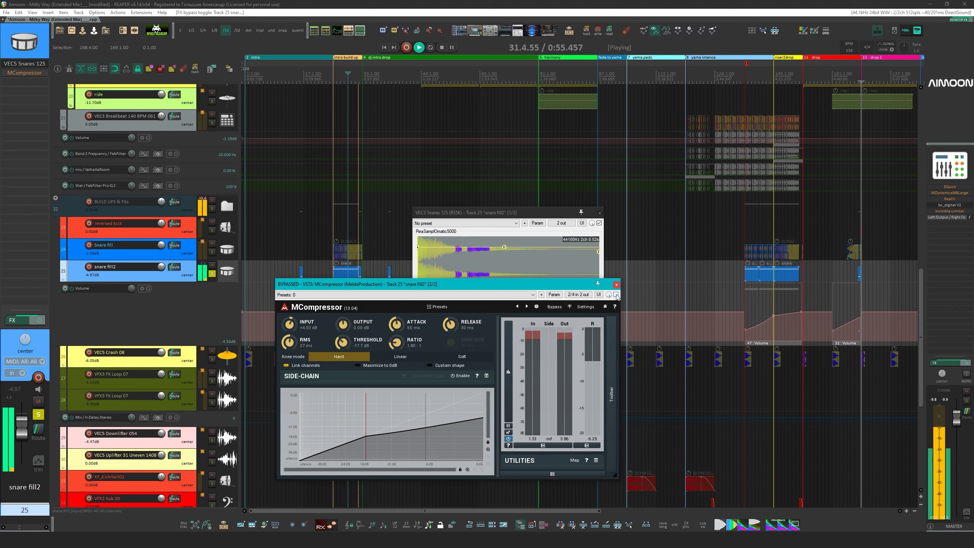
key("space")
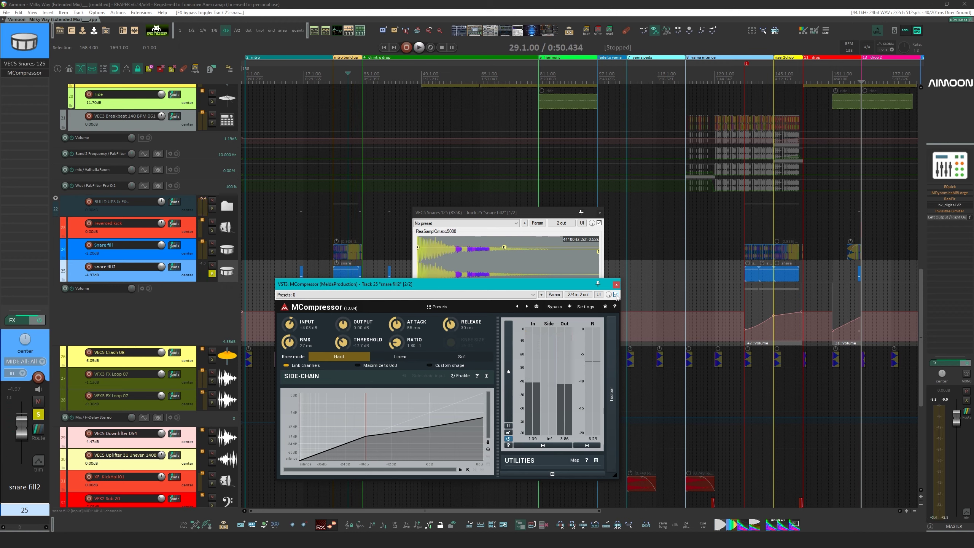
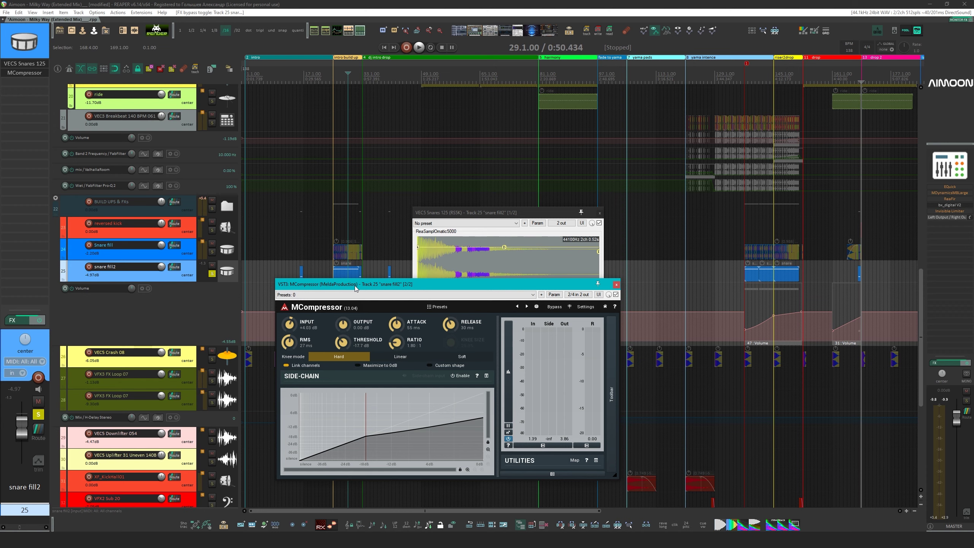
left_click(616, 284)
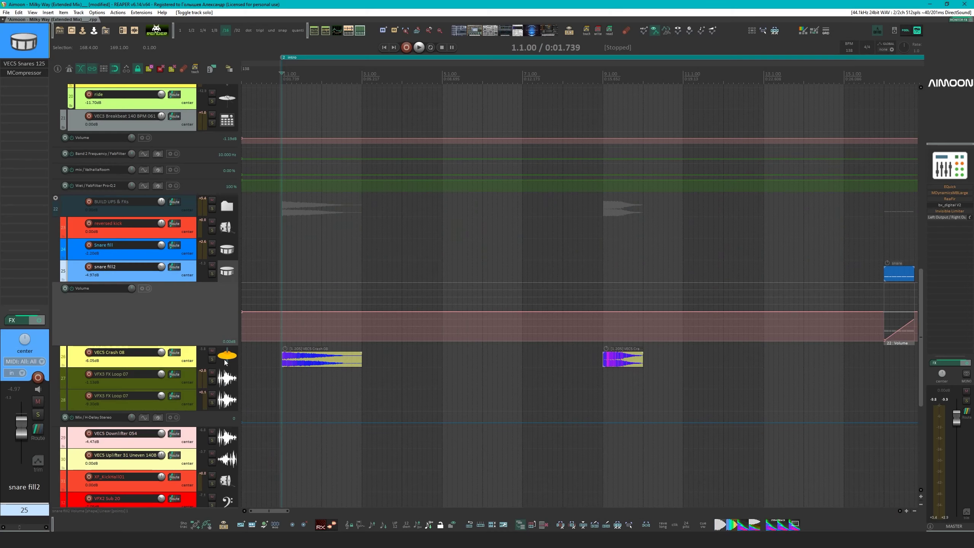
Solo VEC5 Crash 08, play it from bar 1, and examine the placement of its crash clips across the whole arrangement
key("space")
key("space")
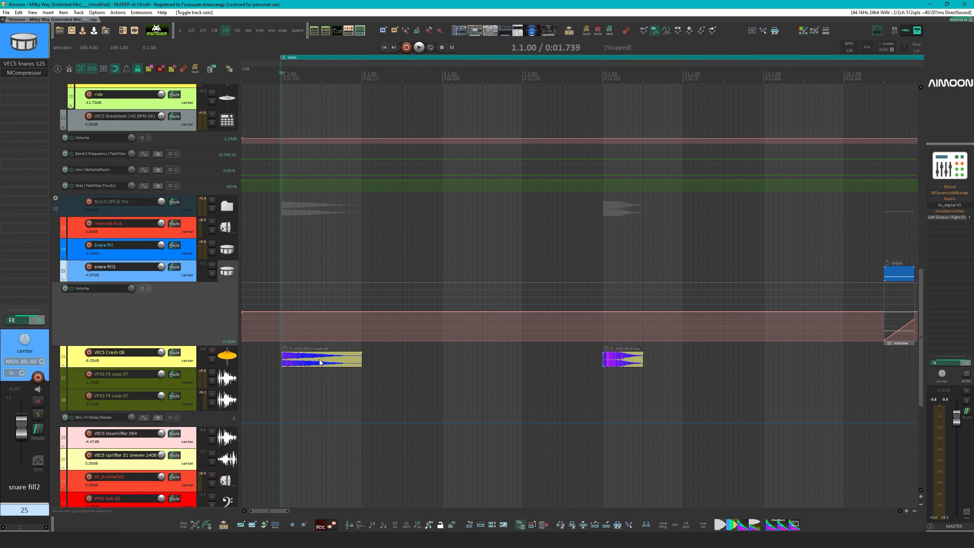
left_click(212, 359)
key("space")
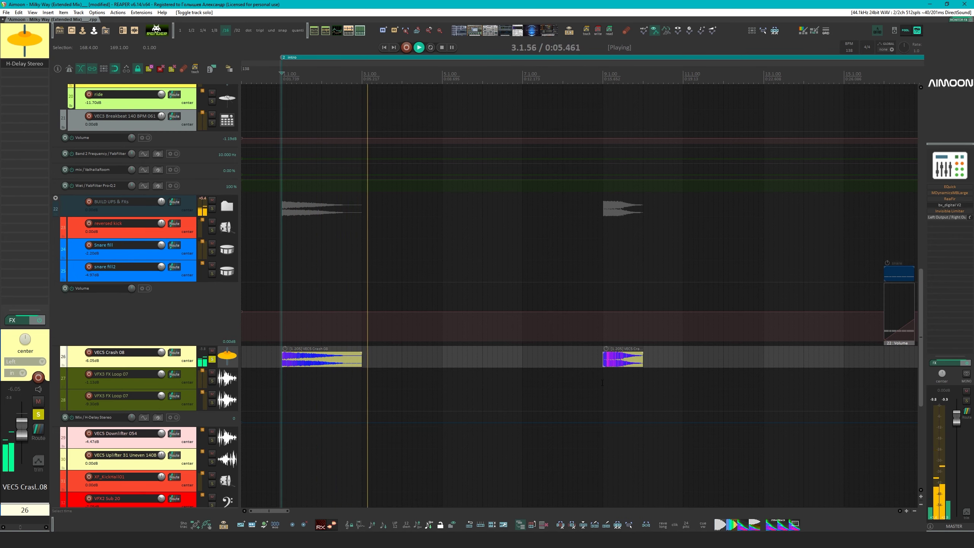
scroll(602, 383, "down", 4)
scroll(601, 383, "down", 3)
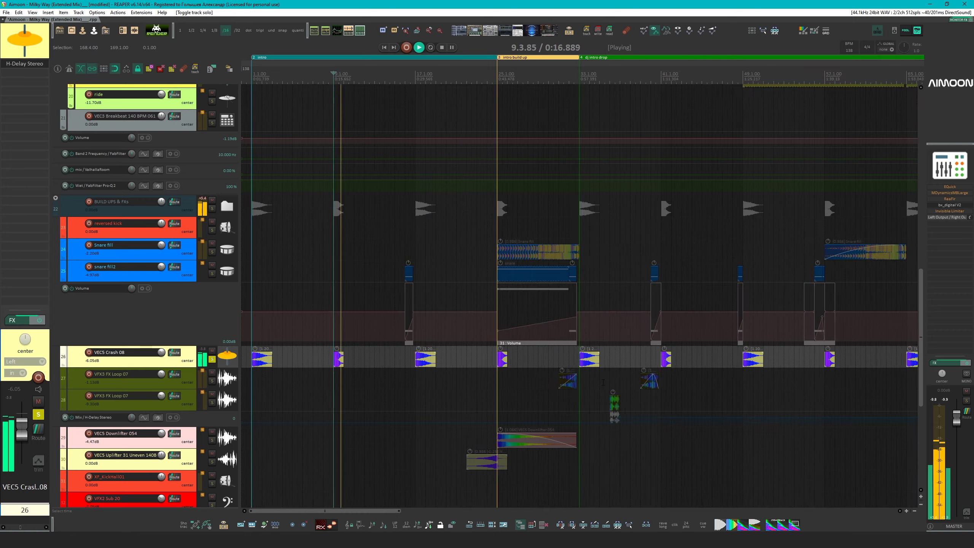
scroll(539, 337, "right", 10)
scroll(539, 338, "right", 10)
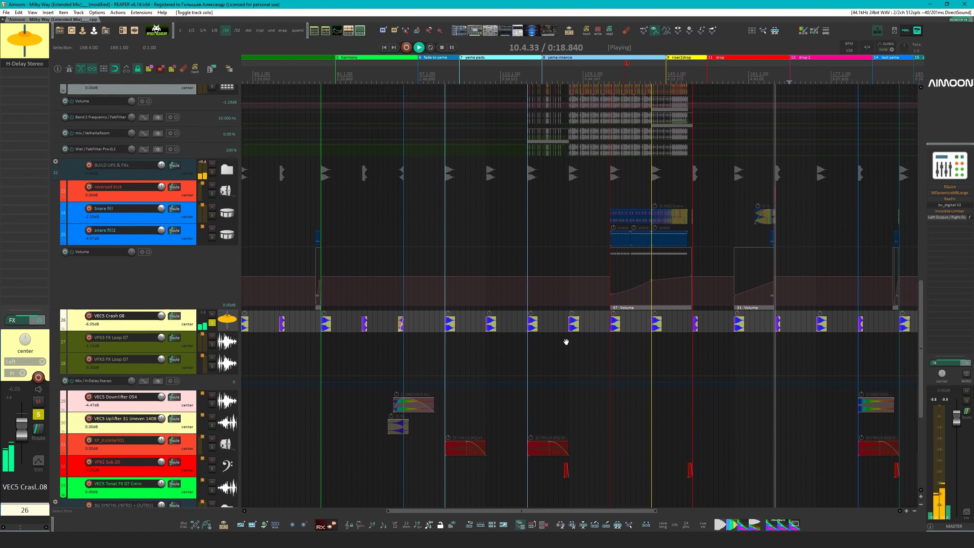
scroll(683, 374, "down", 6)
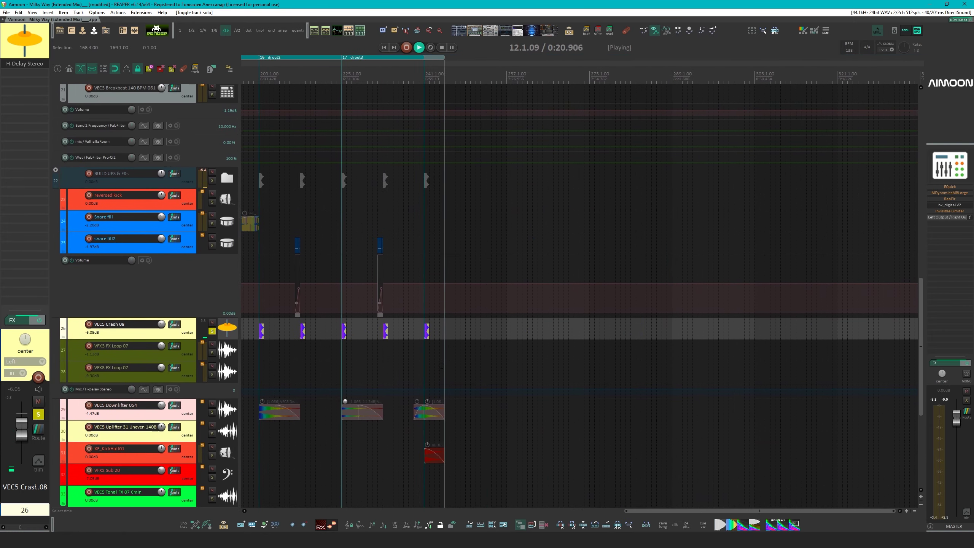
scroll(562, 372, "up", 6)
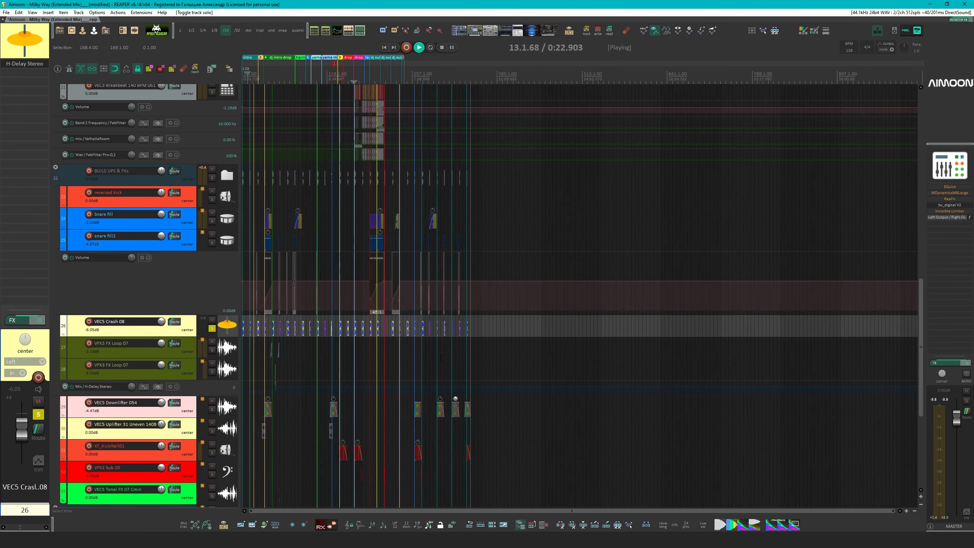
Audition the soloed VEC5 Crash 08's reversed crash leading into fade to yama, and its shorter crash at bar 89
left_click(501, 361)
scroll(513, 359, "up", 4)
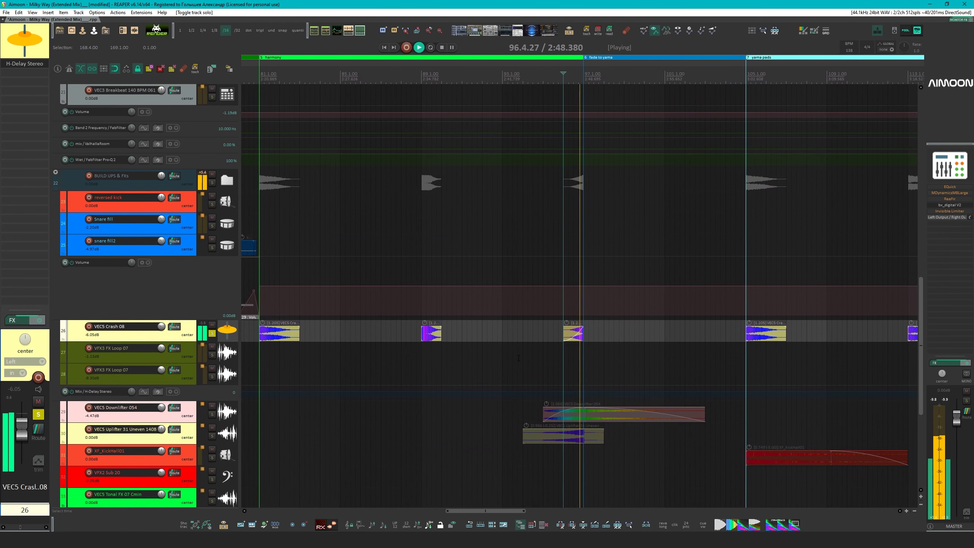
key("space")
left_click(409, 351)
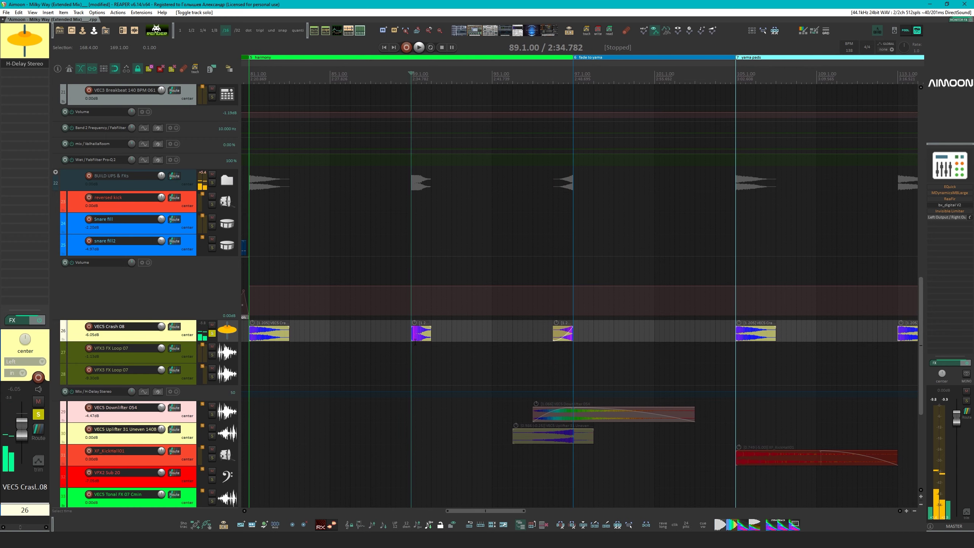
key("space")
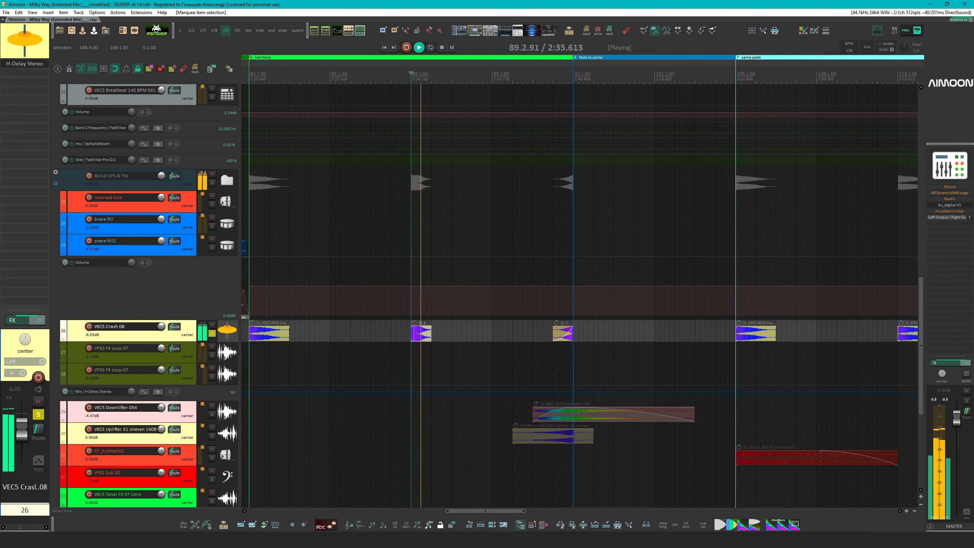
key("space")
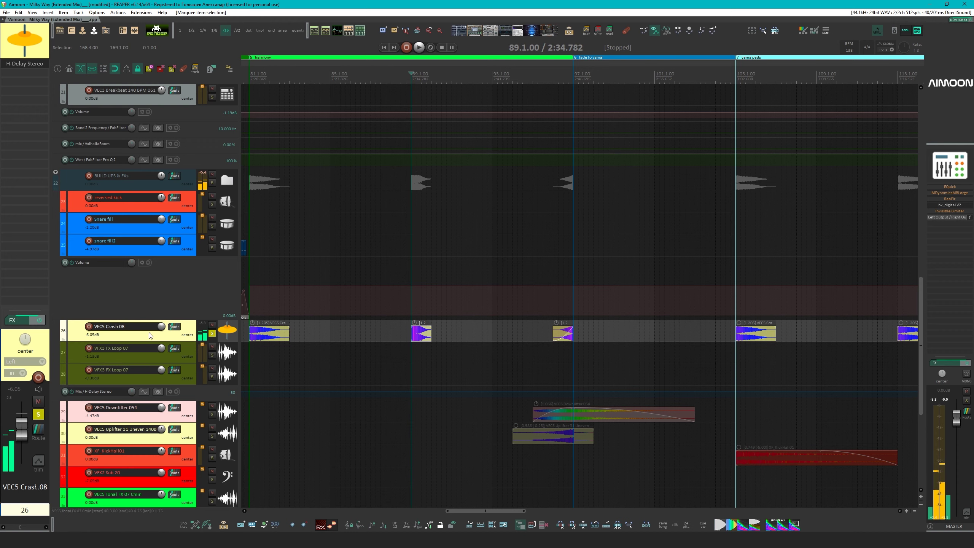
Open VEC5 Crash 08's H-Delay Stereo to inspect its settings, close it, and unsolo the track
left_click(23, 63)
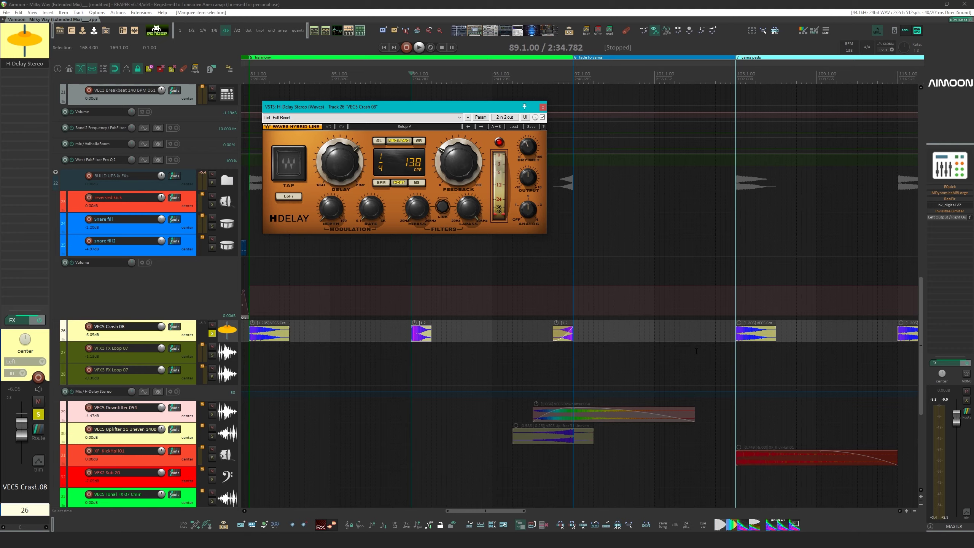
key("Escape")
key("F6")
Solo the VFX3 FX Loop 07 on track 27 and play its clip from bar 31 at the end of the intro build-up
scroll(322, 364, "down", 8)
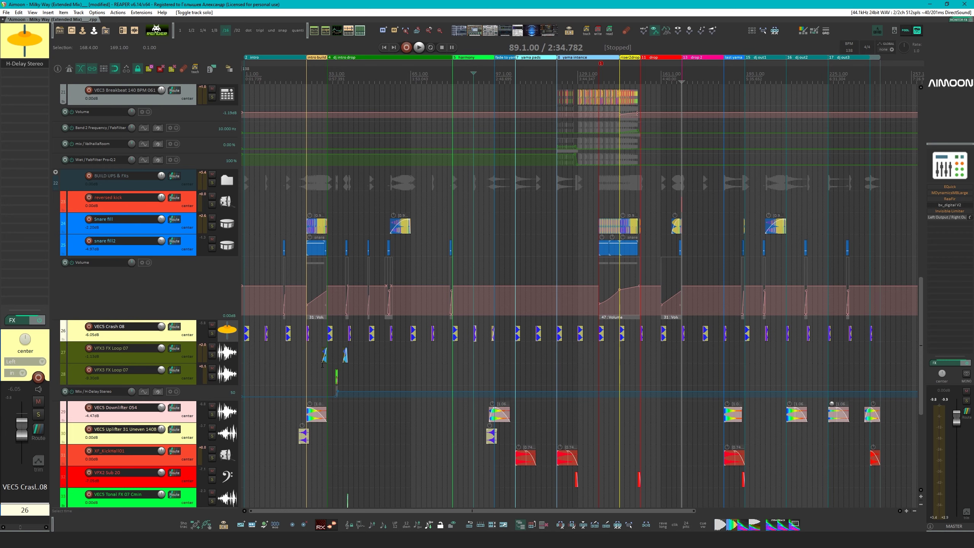
left_click(198, 359)
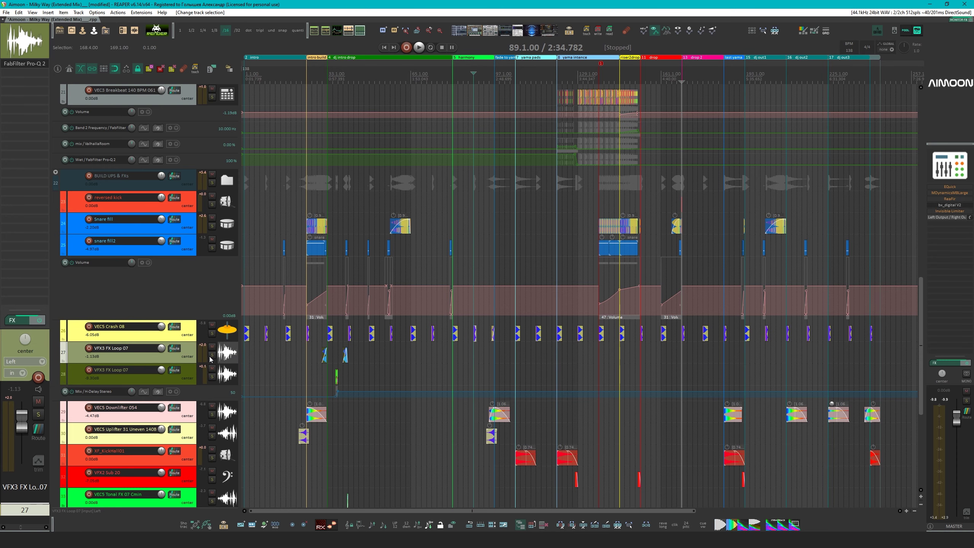
left_click(211, 355)
left_click(325, 358)
scroll(324, 357, "up", 6)
key("space")
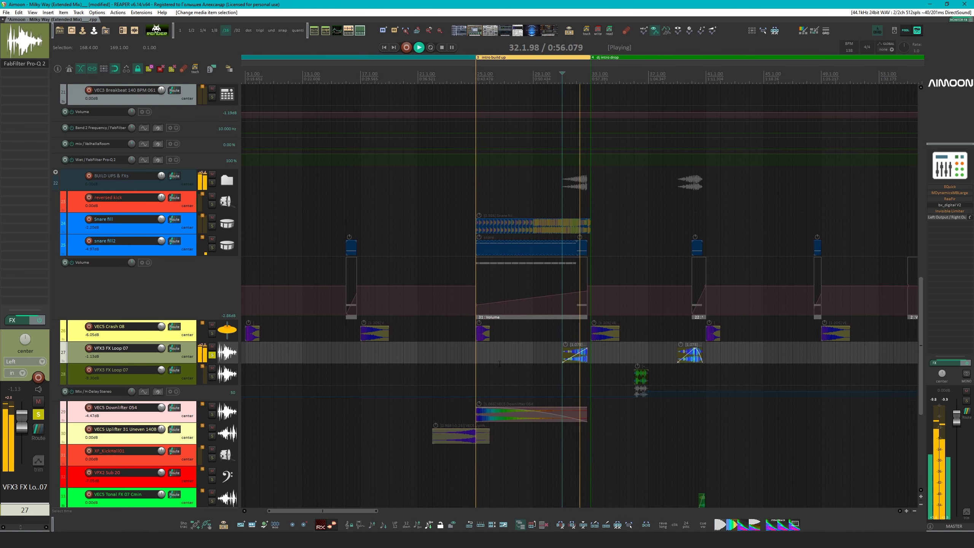
key("space")
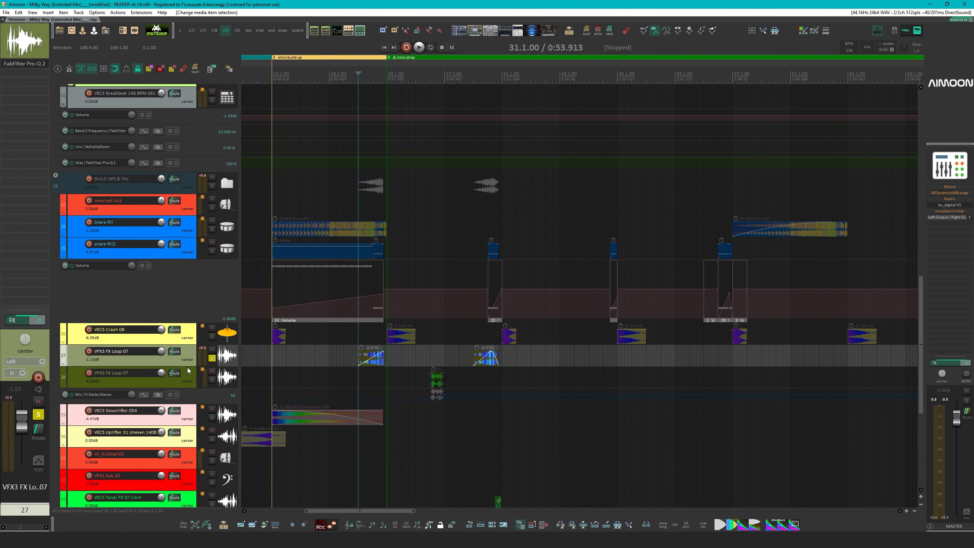
Solo the second VFX3 FX Loop 07 on track 28 as well and play both loops from bar 36
left_click(211, 379)
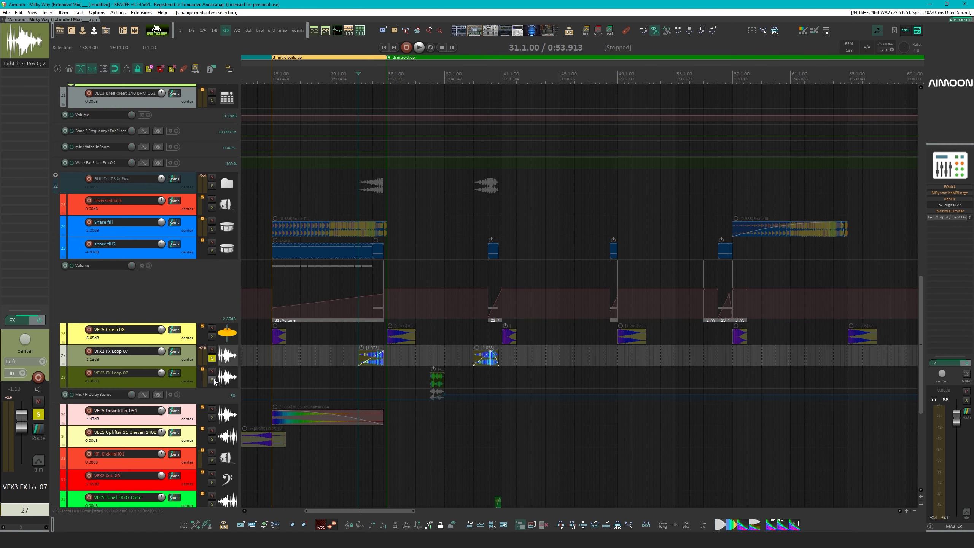
left_click(430, 356)
key("space")
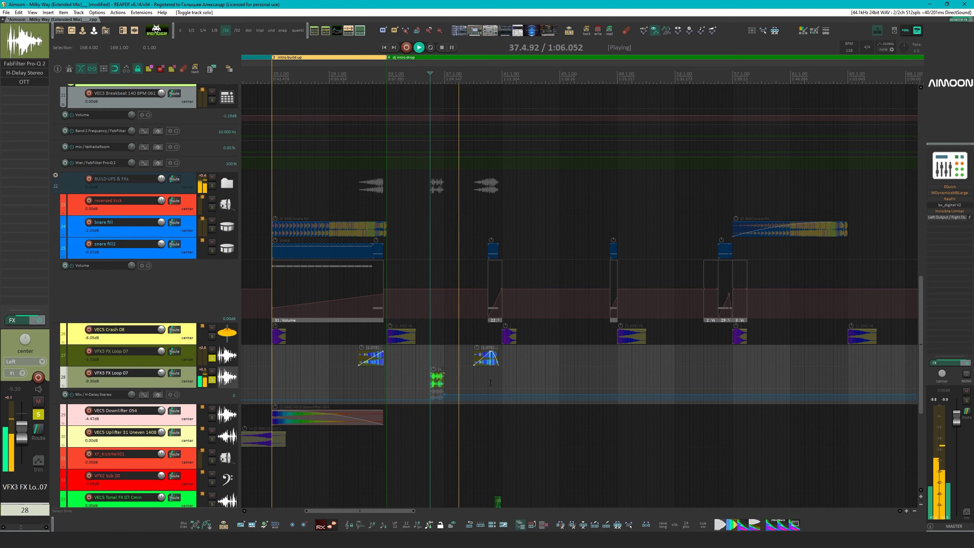
key("space")
Play track 27's VFX3 FX Loop 07 from bar 31 with its FabFilter Pro-Q 2 enabled and bypassed, re-enable the EQ, and close it
left_click(360, 374)
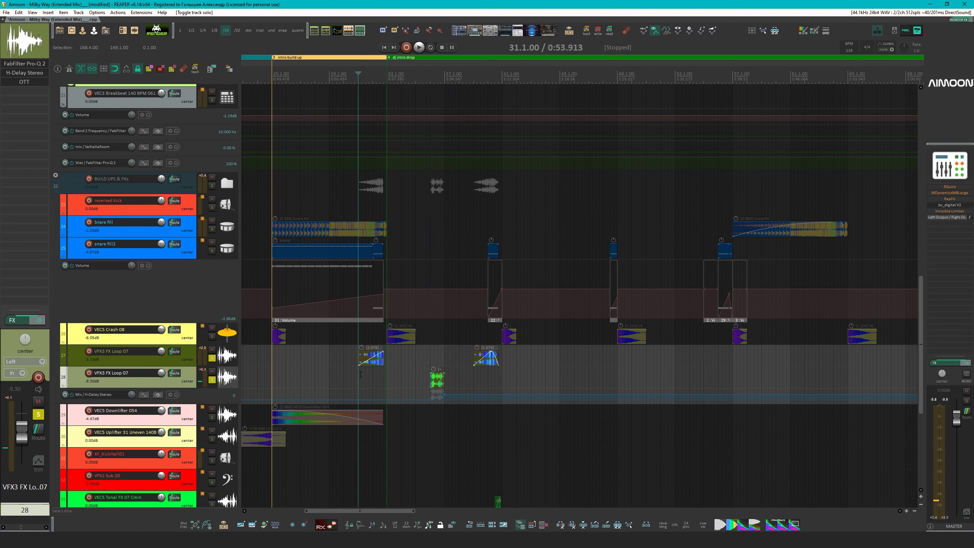
left_click(134, 363)
left_click(24, 63)
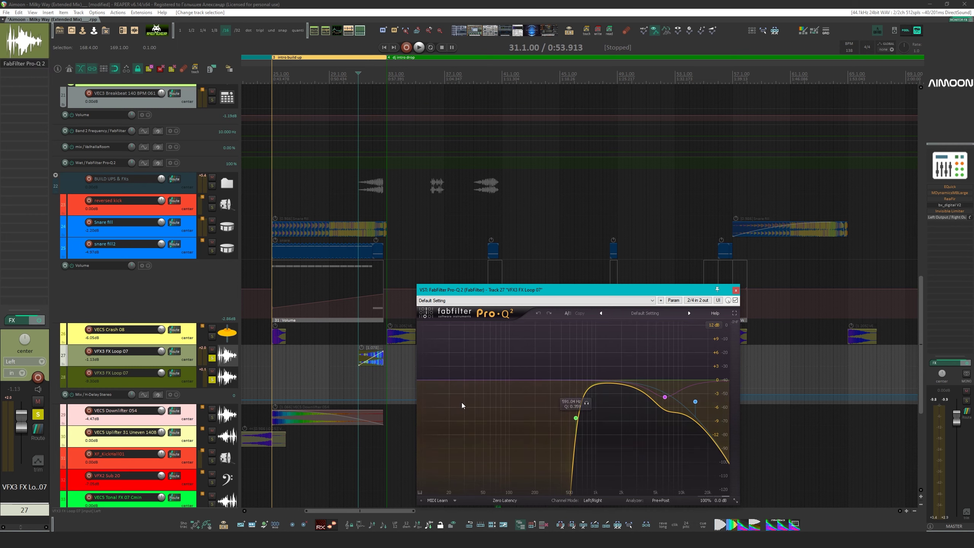
key("space")
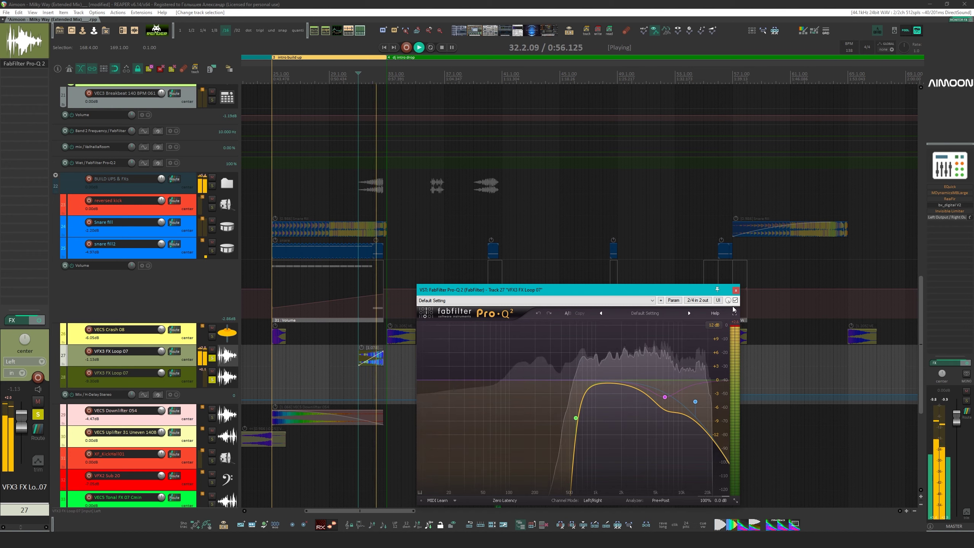
key("space")
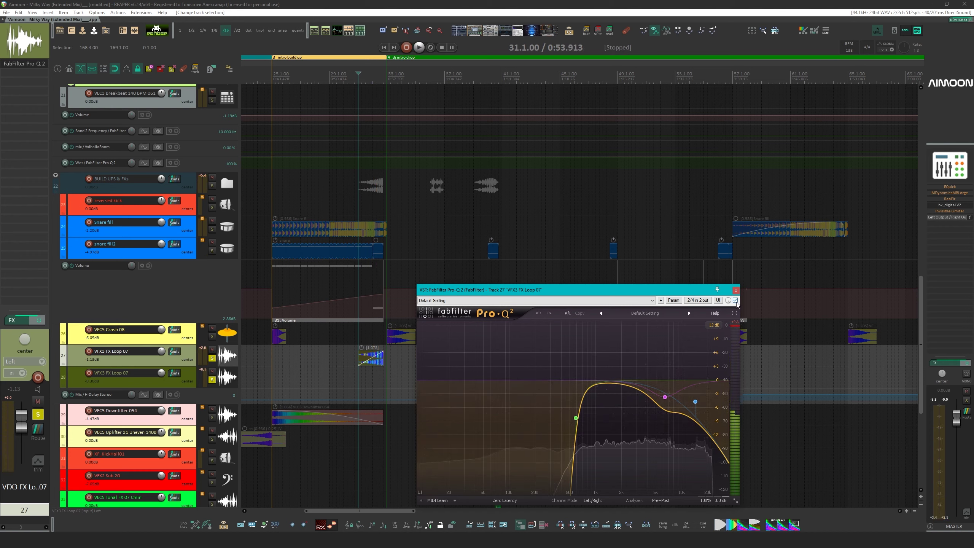
left_click(735, 301)
key("space")
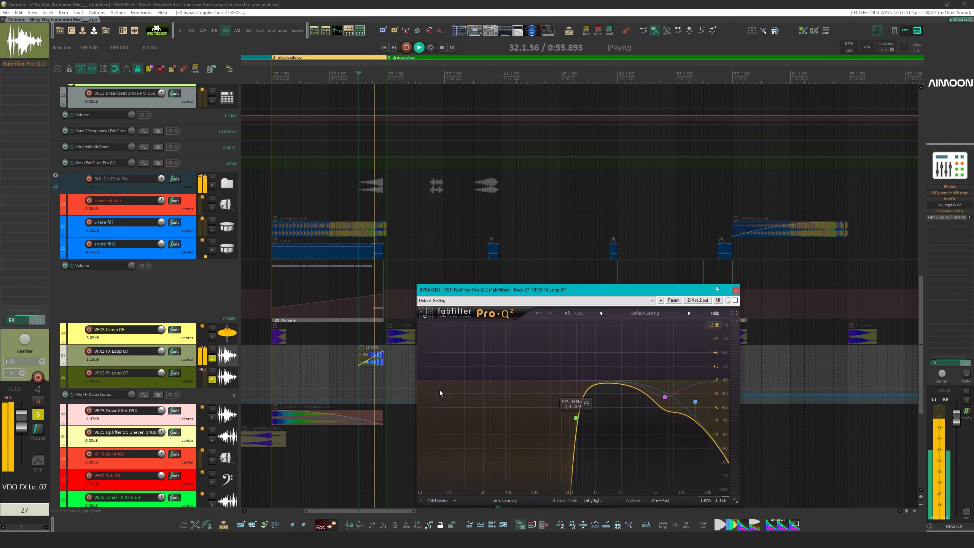
key("space")
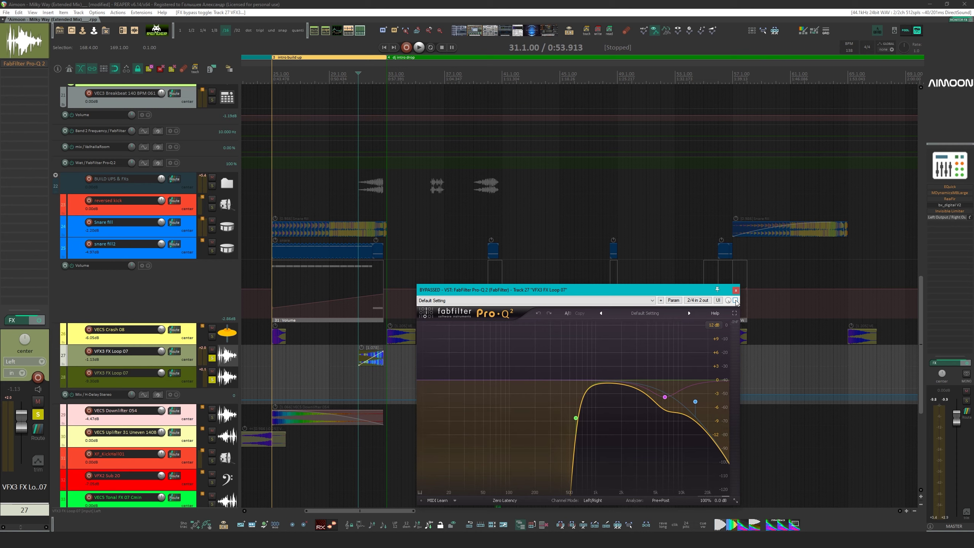
left_click(734, 301)
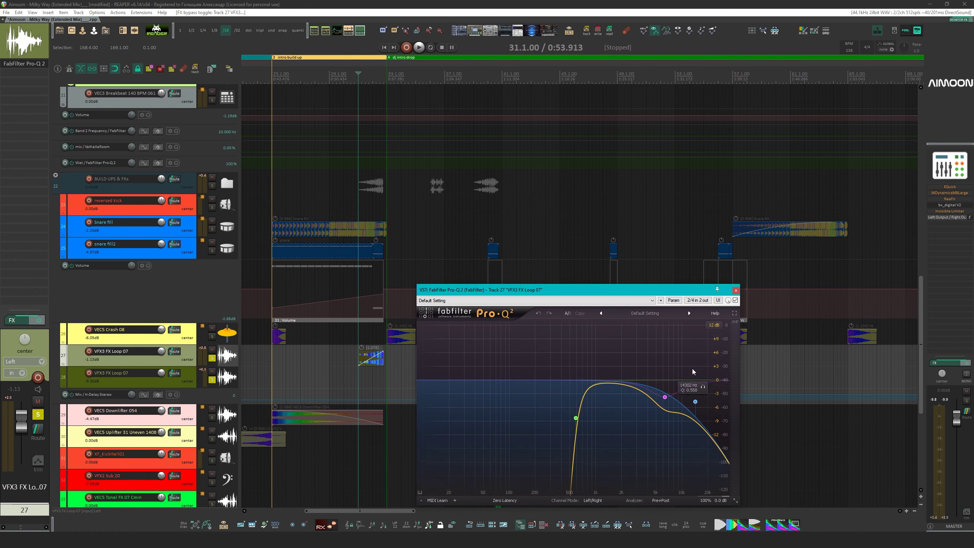
left_click(735, 290)
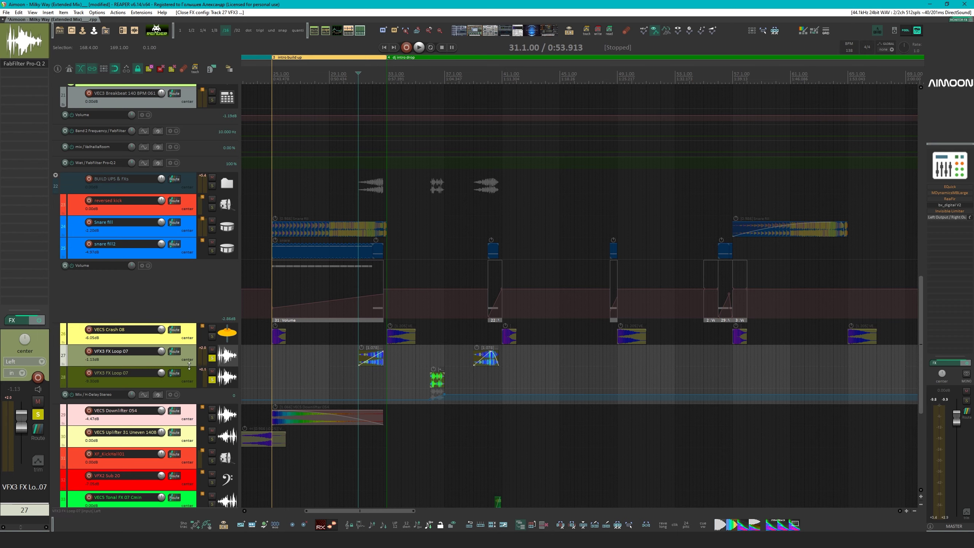
Move to bar 36 and bypass FabFilter Pro-Q 2, H-Delay Stereo and OTT on track 28's VFX3 FX Loop 07
scroll(724, 365, "up", 3)
left_click(723, 366)
scroll(723, 365, "right", 5)
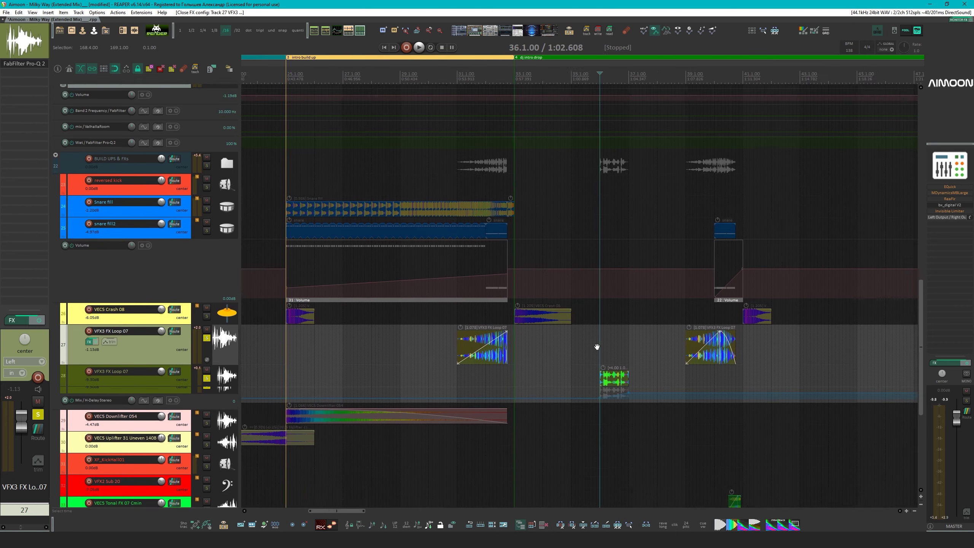
scroll(596, 344, "down", 3)
scroll(469, 297, "up", 3)
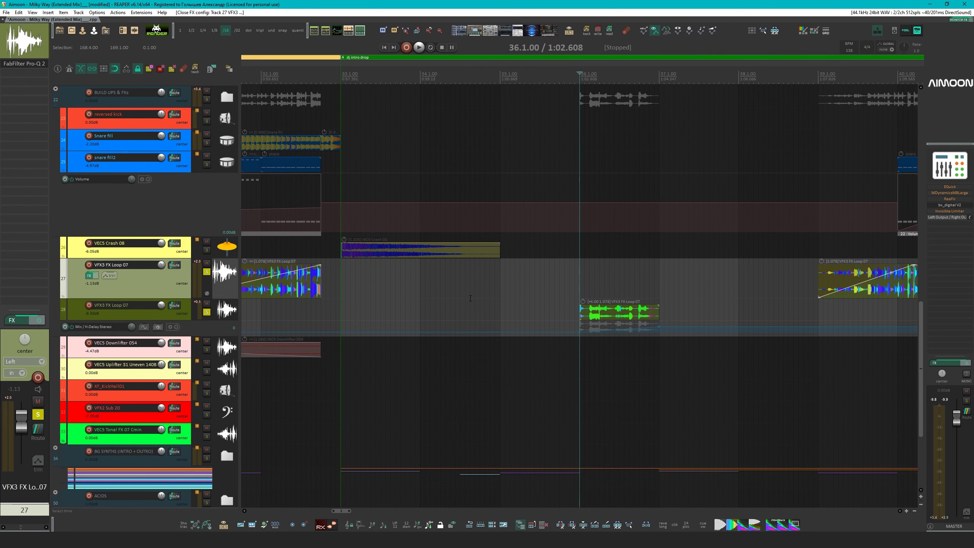
left_click(126, 312)
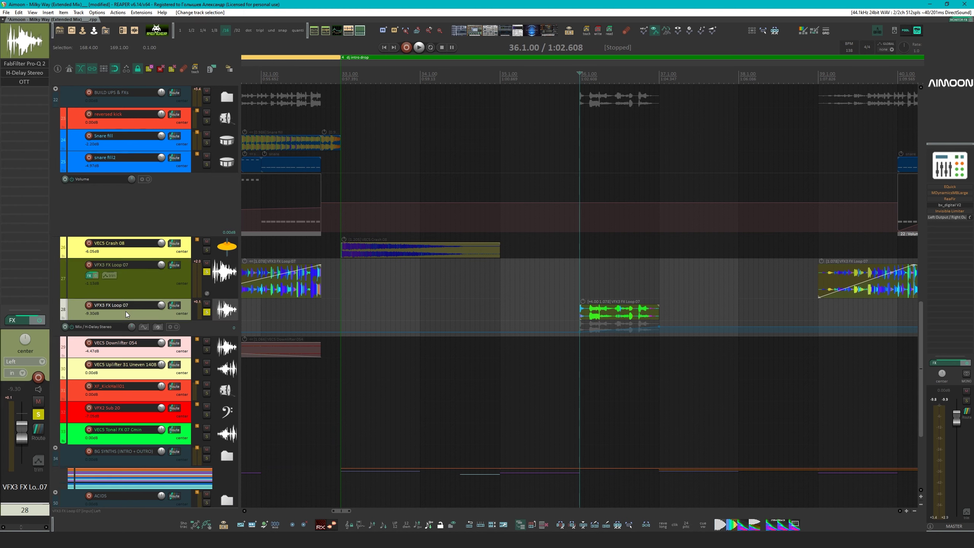
left_click(25, 80, "shift")
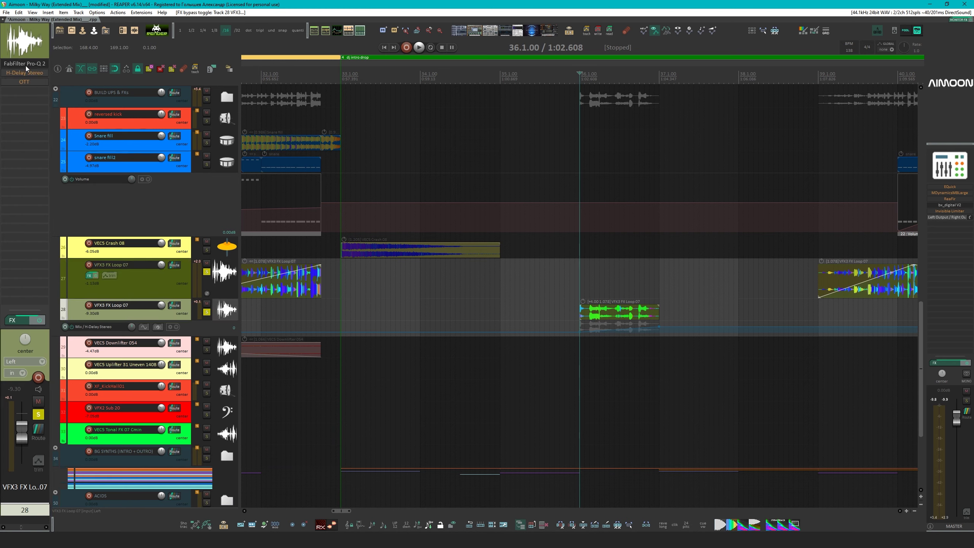
Transpose track 28's VFX3 FX Loop 07 clip down four semitones and play it dry from bar 36
left_click_drag(671, 338, 625, 316)
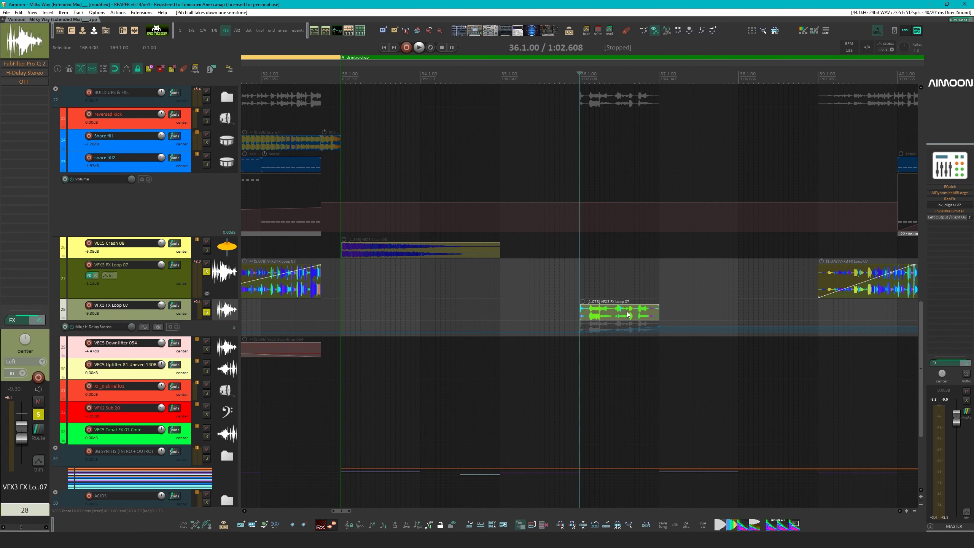
key("space")
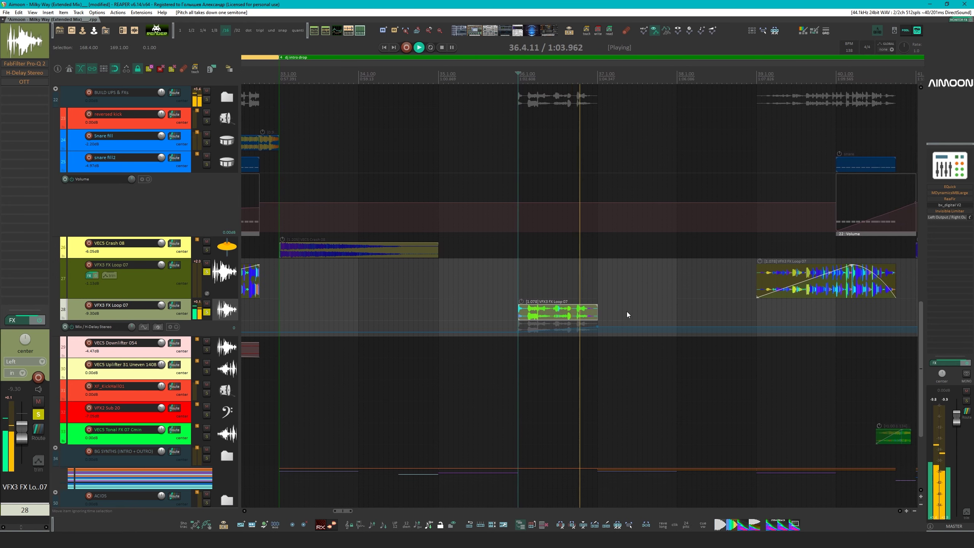
key("space")
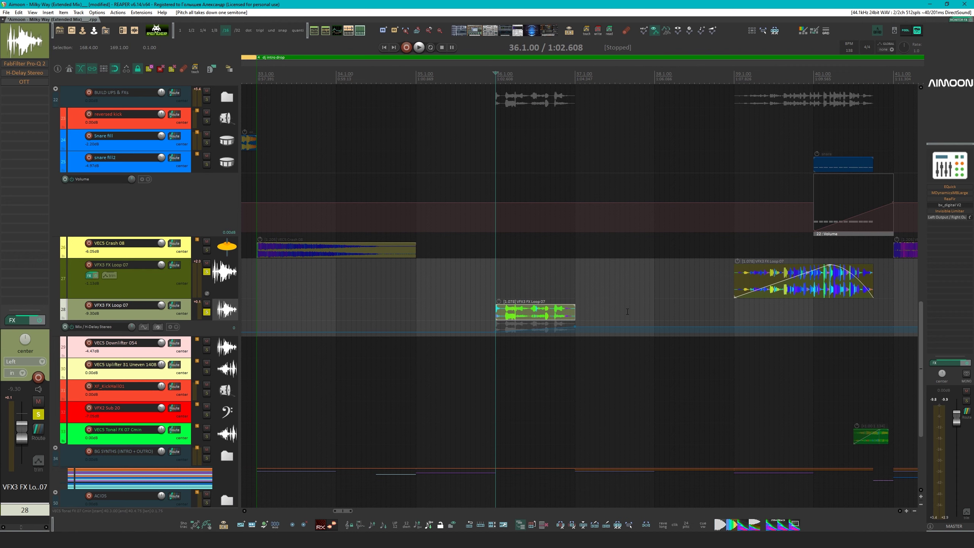
Raise the pitch of track 28's VFX3 FX Loop 07 clip by four semitones and play it from bar 36
key("KP_9")
key("KP_9")
key("KP_9")
key("KP_9")
key("space")
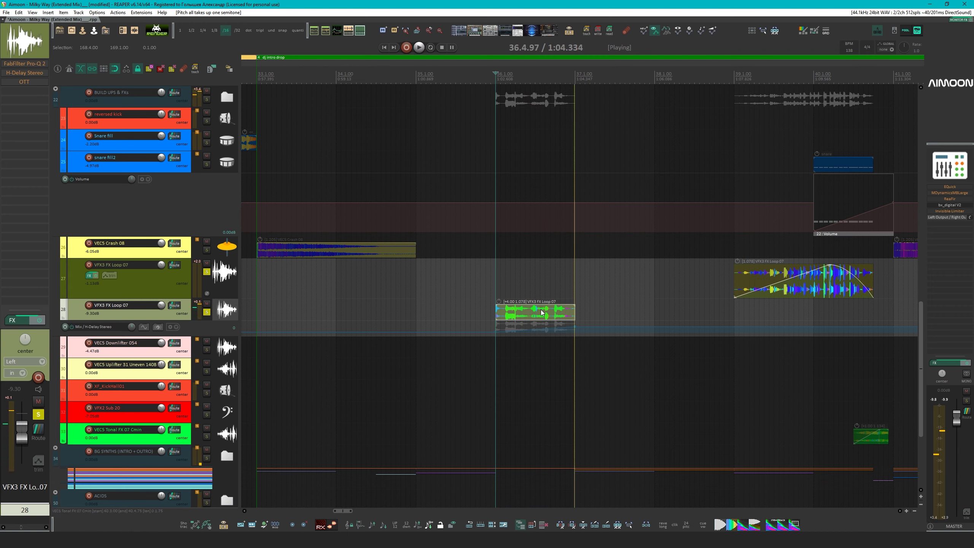
key("space")
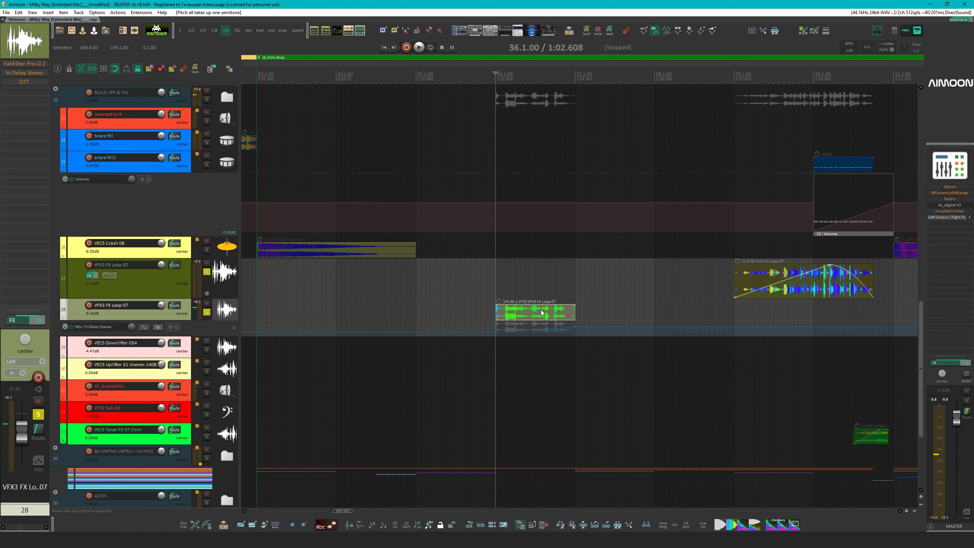
Open track 28's three effects, enable FabFilter Pro-Q 2, play the loop from bar 36, and close the EQ
left_click(43, 65)
left_click(37, 72)
left_click(36, 82)
left_click_drag(561, 180, 564, 155)
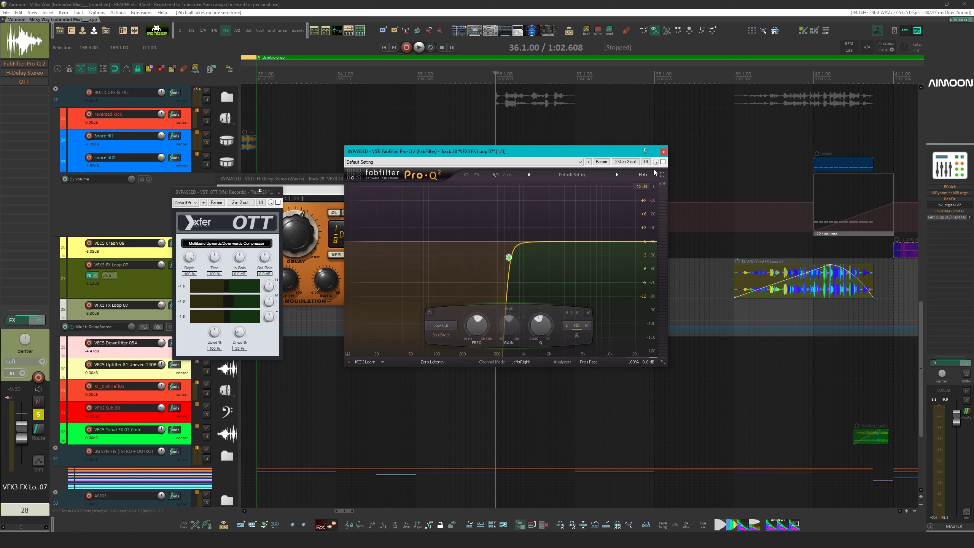
left_click(662, 162)
key("space")
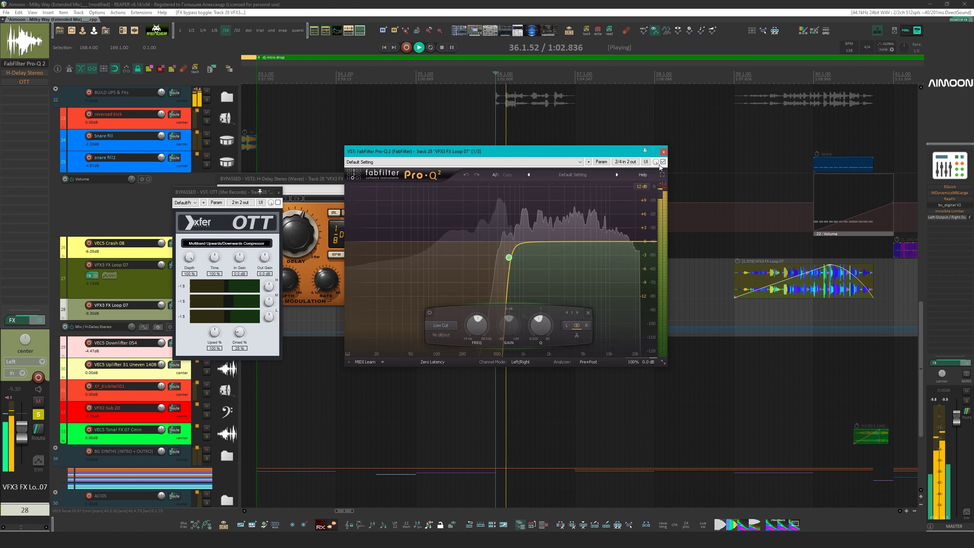
key("space")
left_click(663, 151)
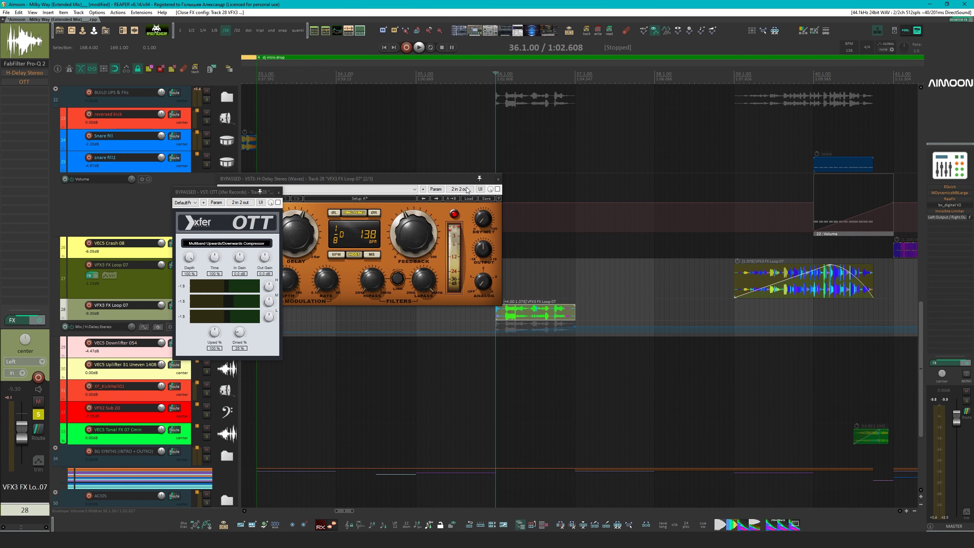
Enable track 28's H-Delay Stereo, play the loop twice from bar 36 to hear the delay, and close the plugin
left_click_drag(466, 179, 509, 193)
left_click(541, 203)
key("space")
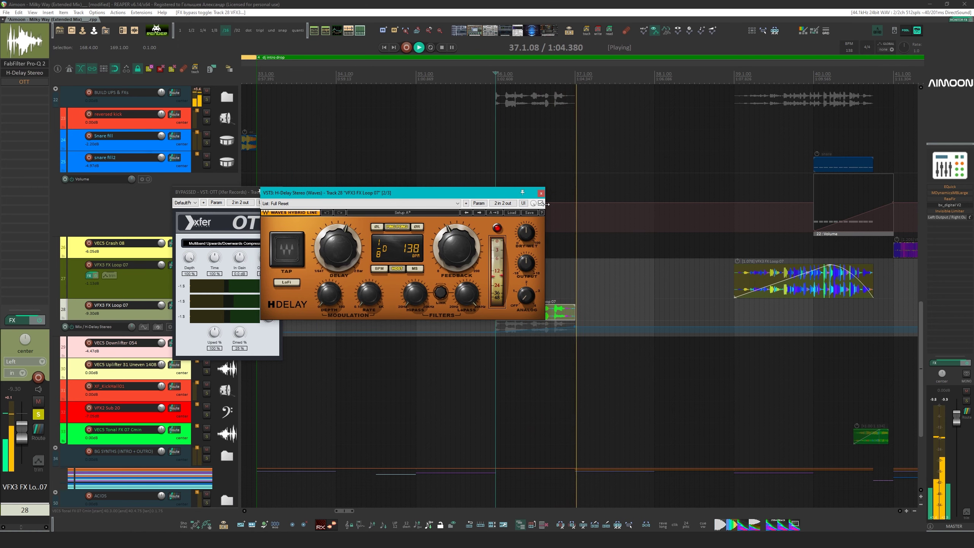
key("space")
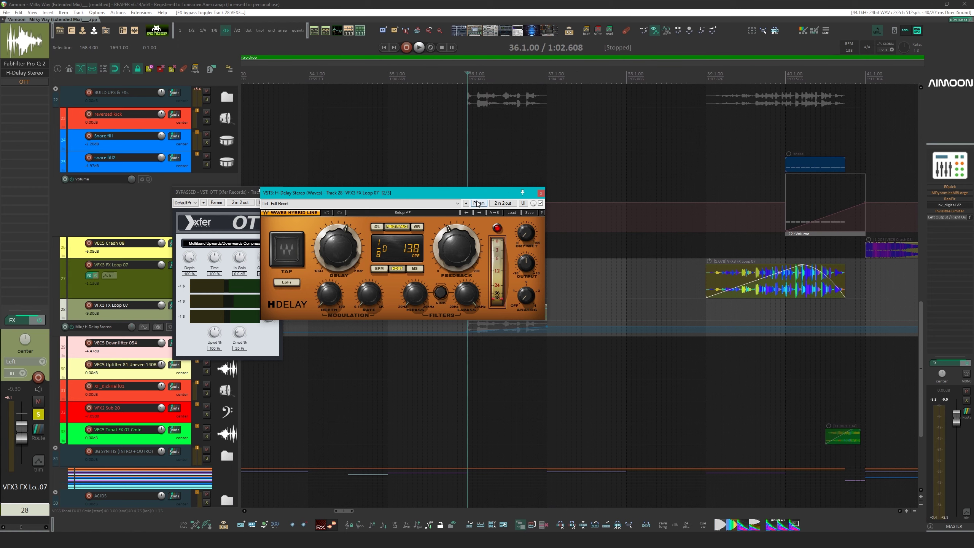
left_click_drag(477, 193, 489, 137)
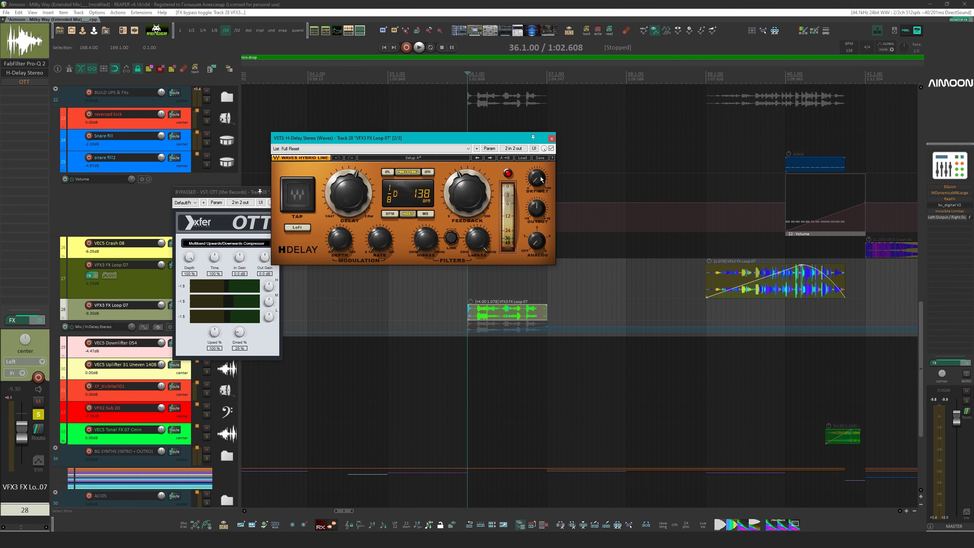
key("space")
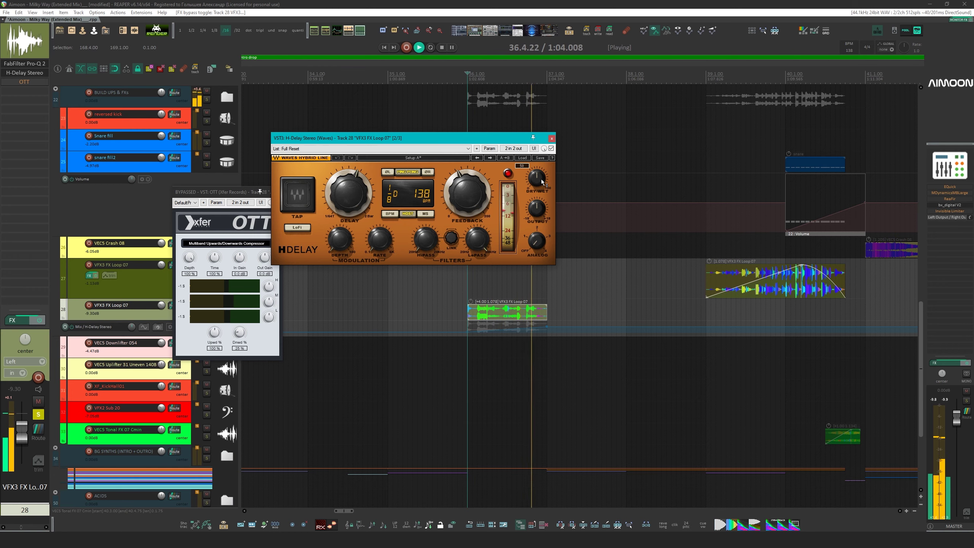
key("space")
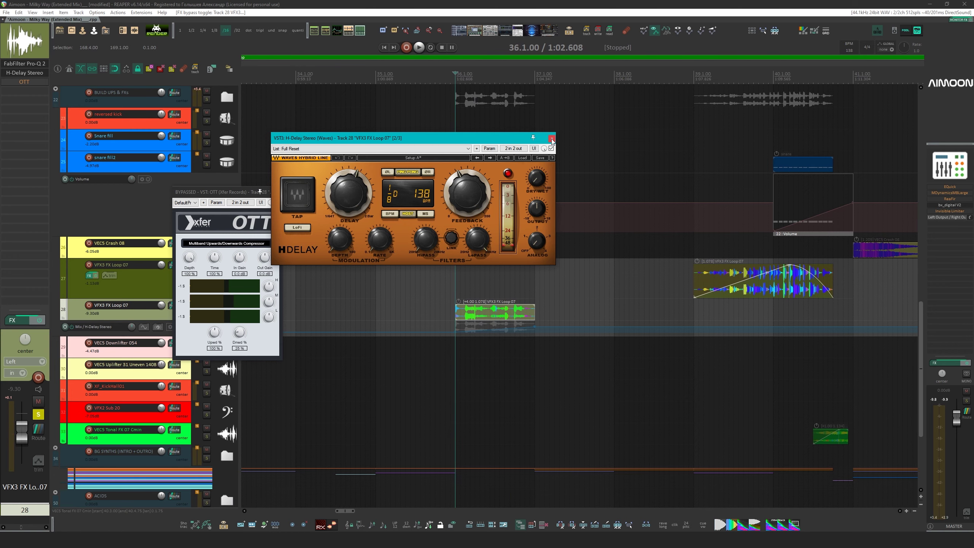
left_click(551, 140)
Enable OTT on track 28, play the loop from bar 36 through the compressor, and close the plugin
left_click_drag(241, 192, 364, 221)
left_click(400, 232)
key("space")
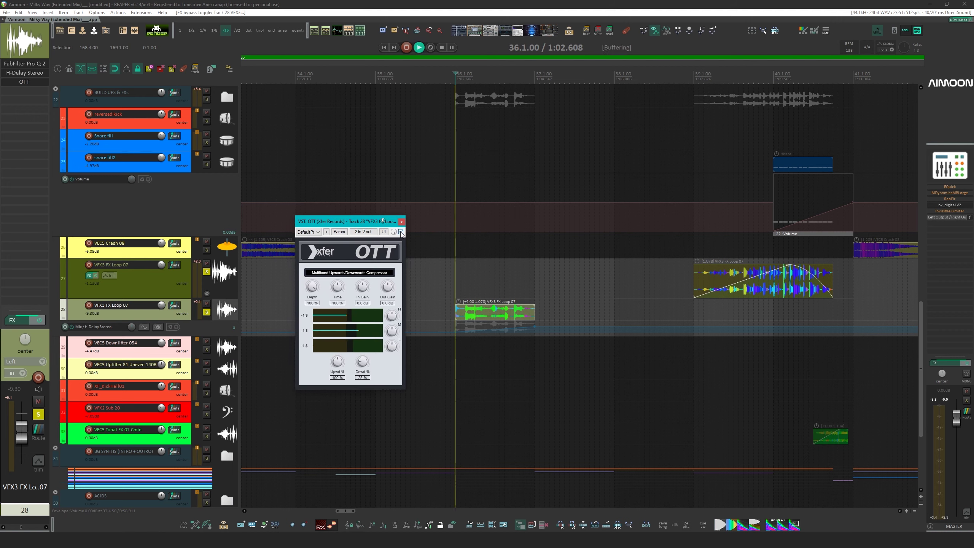
key("space")
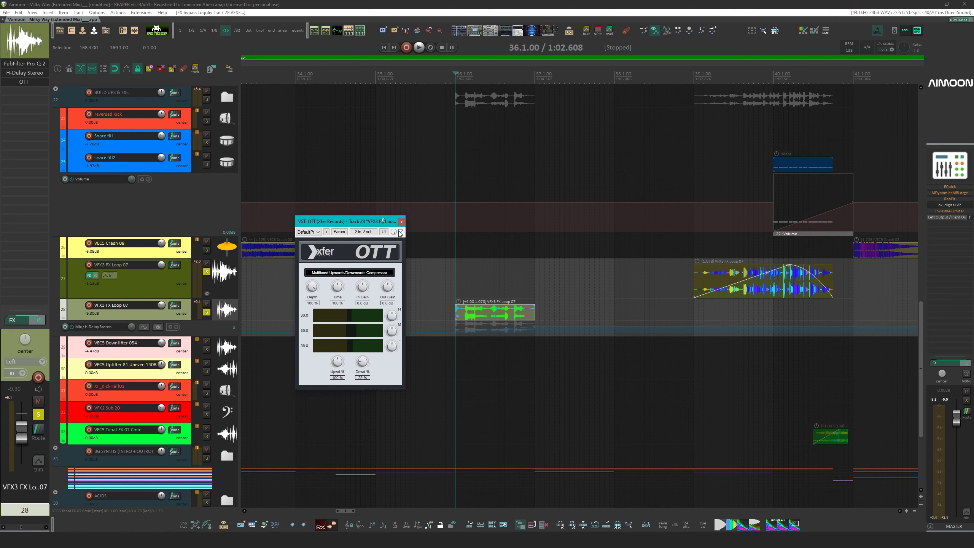
left_click(401, 222)
scroll(405, 225, "down", 5)
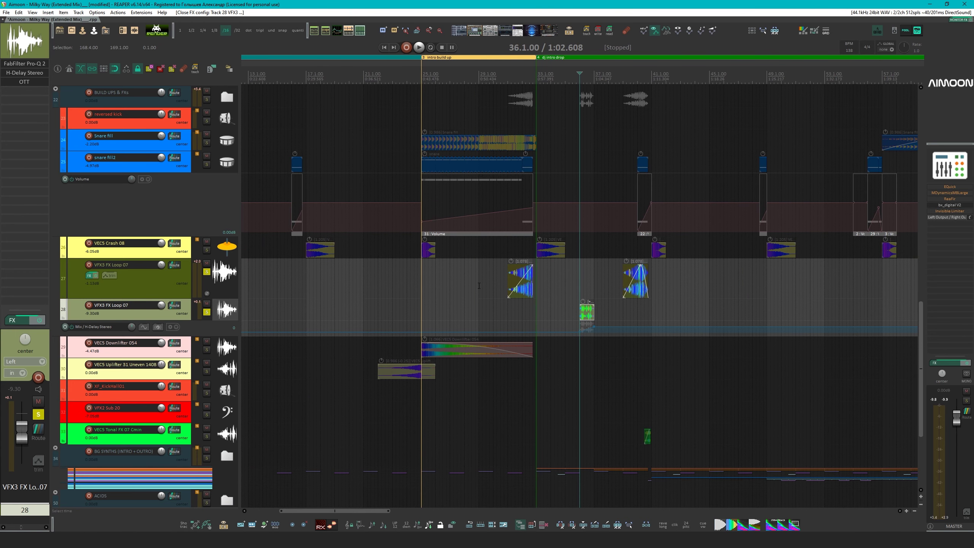
Unsolo both VFX3 FX Loop 07 tracks and play the full mix from bar 29 past bar 41
left_click(510, 312)
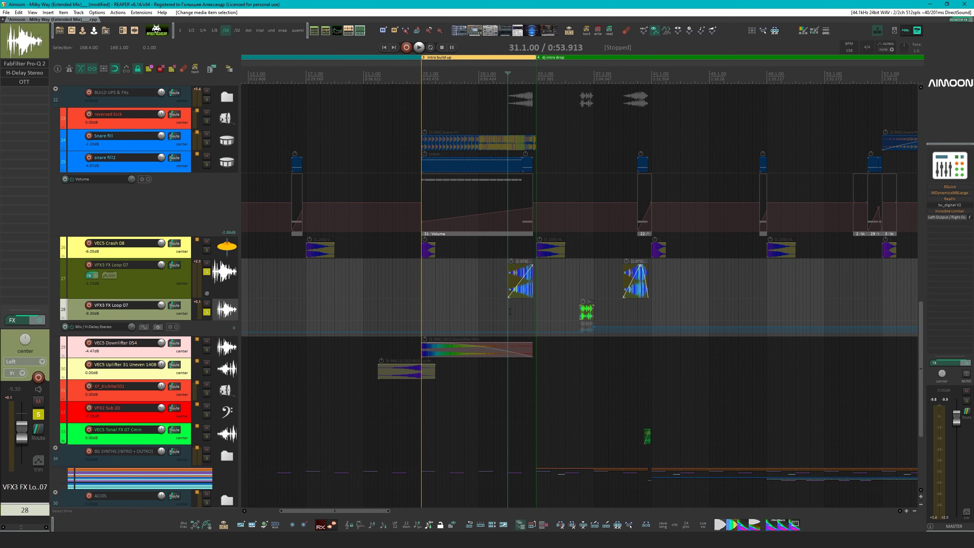
left_click(207, 272)
left_click(206, 312)
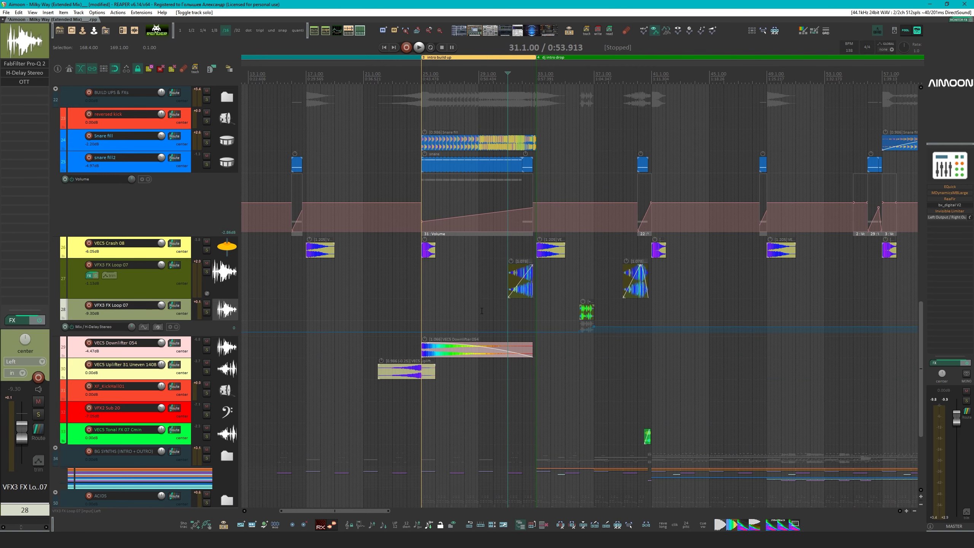
left_click(483, 293)
key("space")
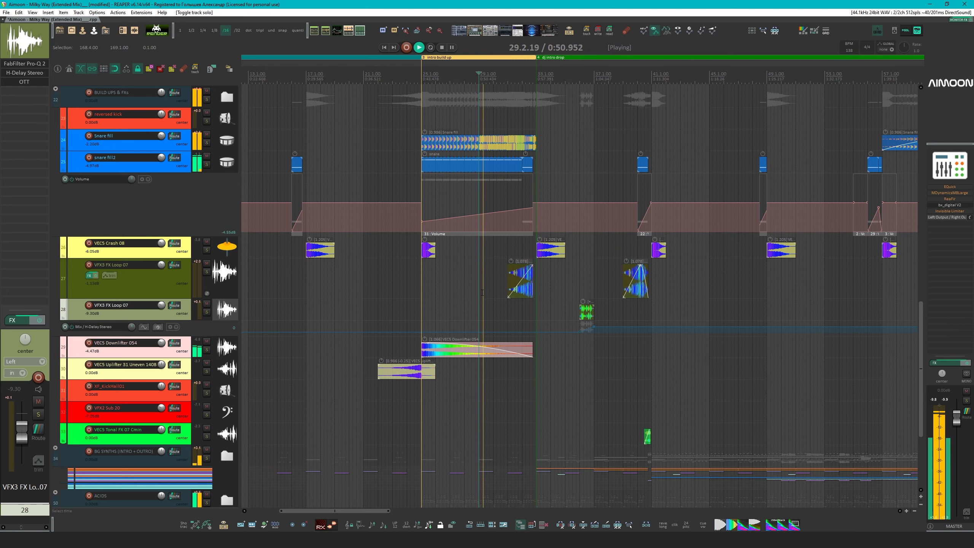
scroll(482, 292, "up", 3)
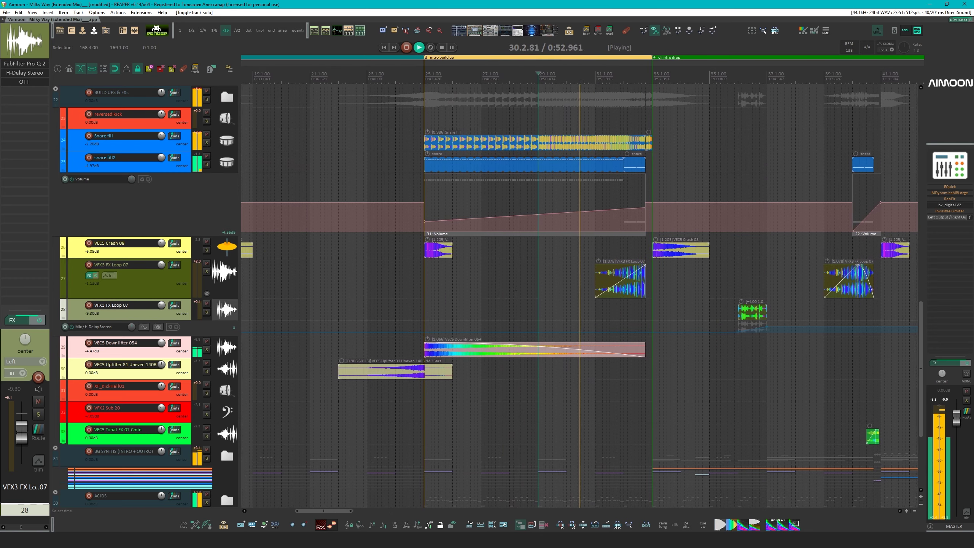
scroll(576, 305, "down", 1)
scroll(458, 298, "down", 1)
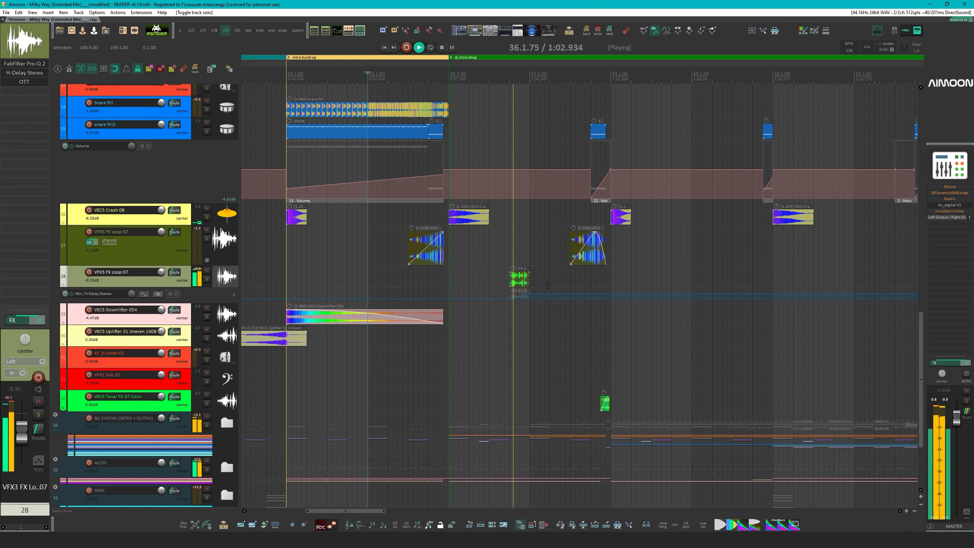
scroll(640, 297, "right", 5)
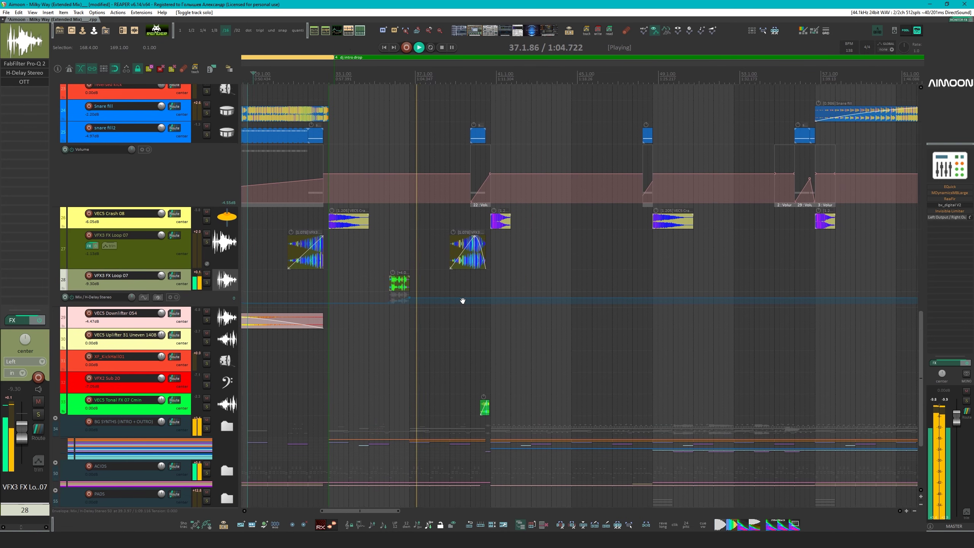
left_click(471, 257)
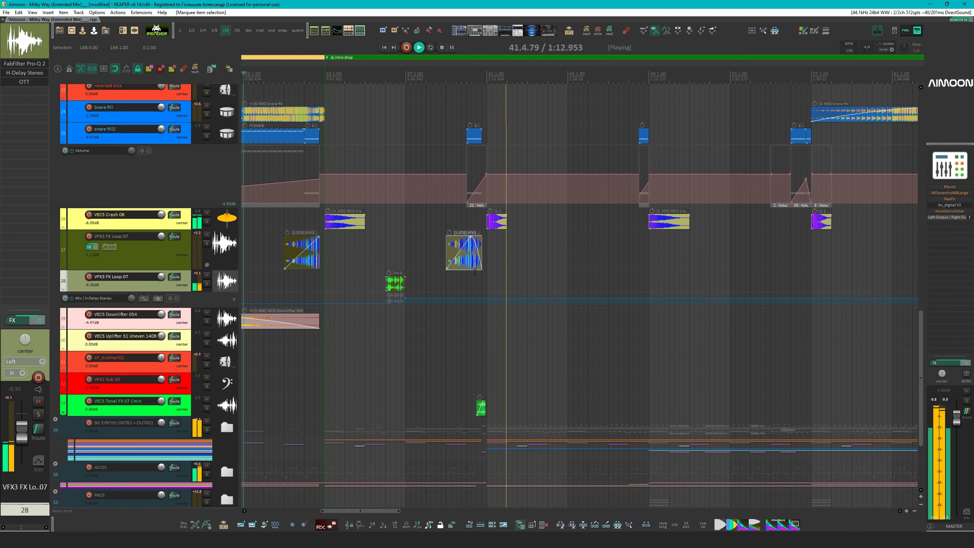
key("space")
Mute the BUILD UPS & FXs folder, play the mix from bar 29 without it, and unmute the folder
scroll(474, 273, "up", 5)
scroll(484, 332, "down", 3)
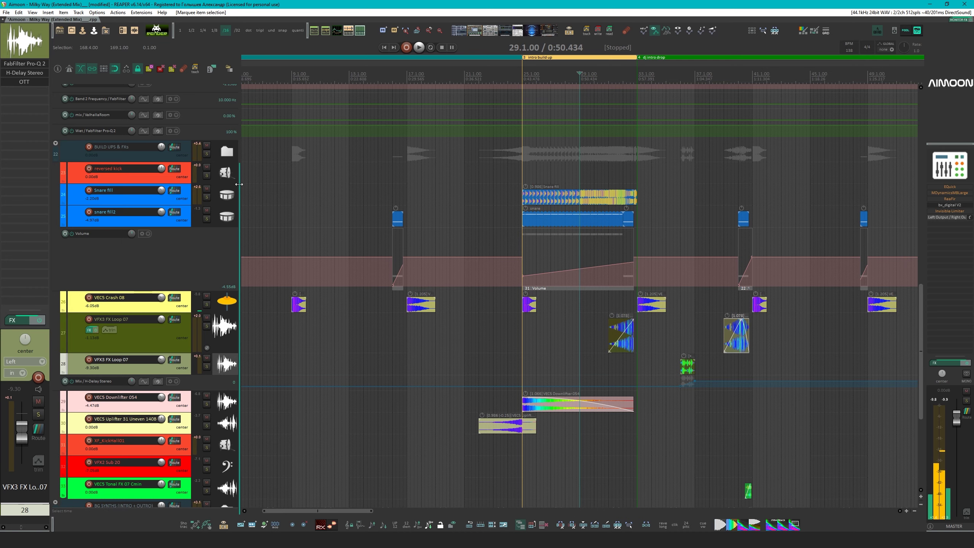
left_click(206, 145)
key("space")
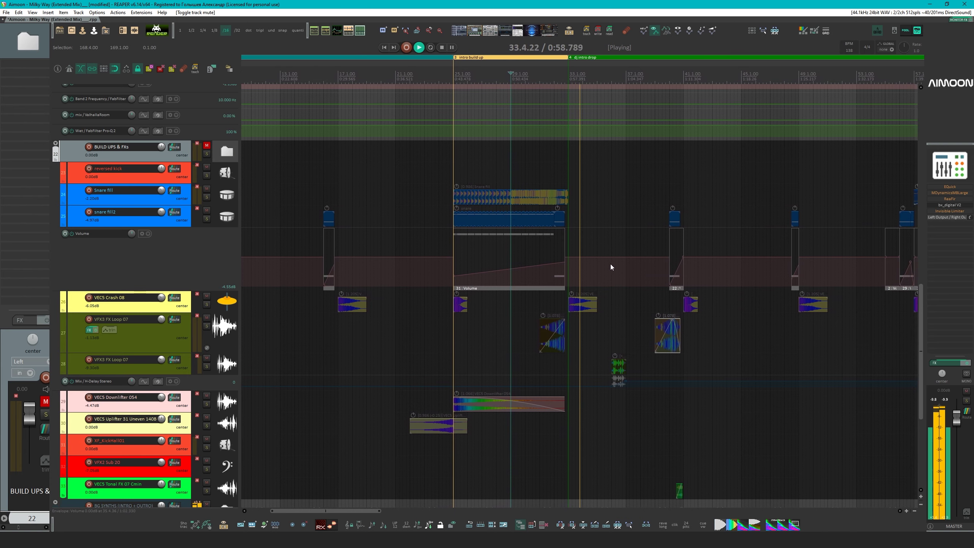
left_click_drag(653, 283, 460, 265)
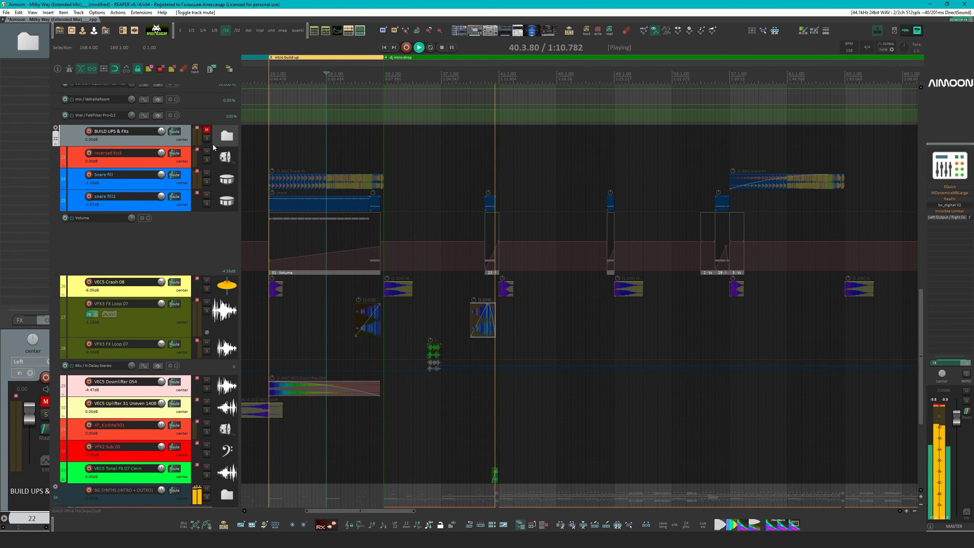
key("space")
left_click(207, 130)
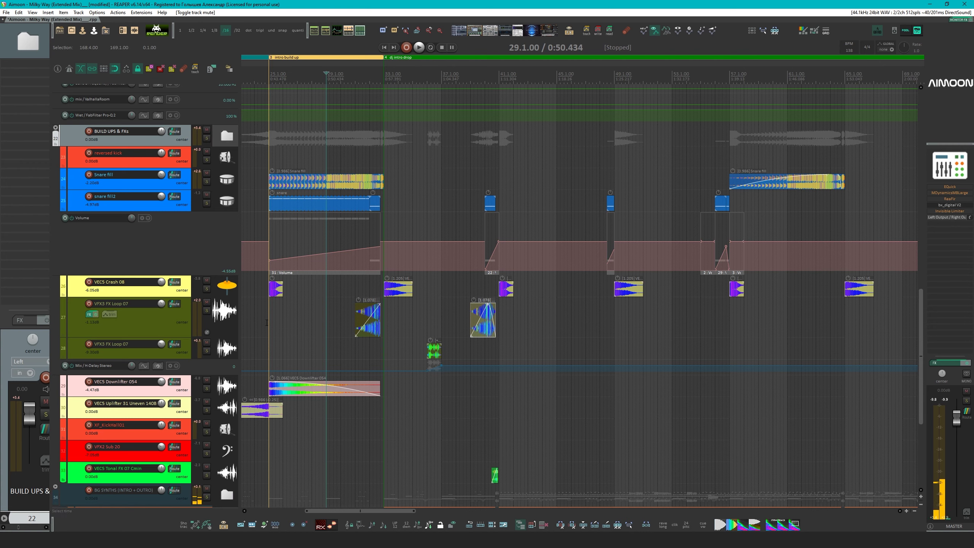
Solo VEC5 Downlifter 054, play it from bar 25, view its clips across the whole arrangement, and unsolo it
left_click(141, 385)
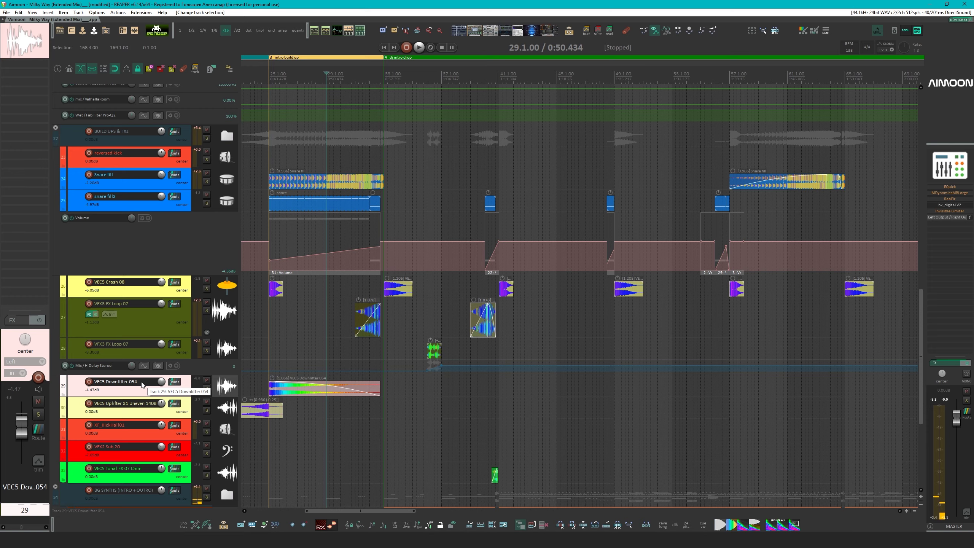
left_click(206, 388)
key("space")
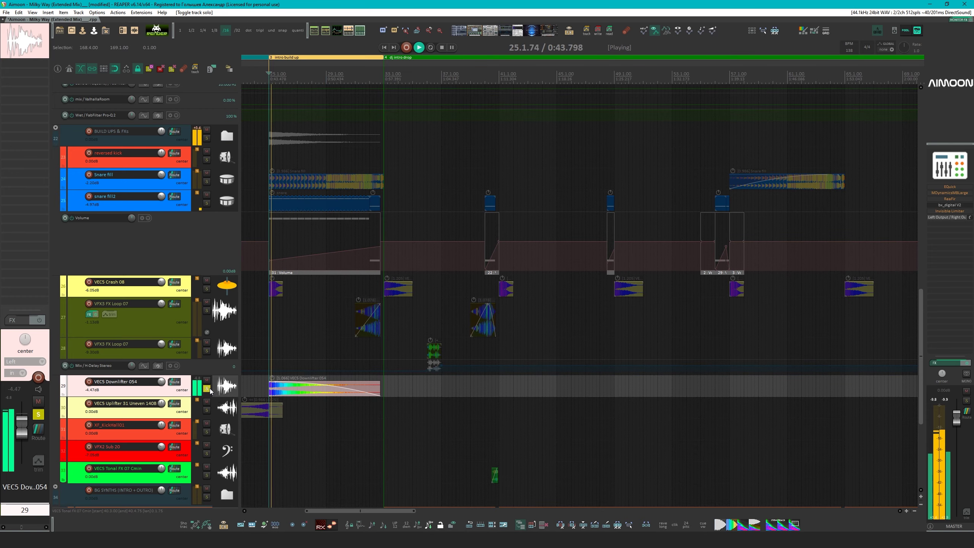
scroll(398, 387, "down", 2)
scroll(398, 387, "down", 4)
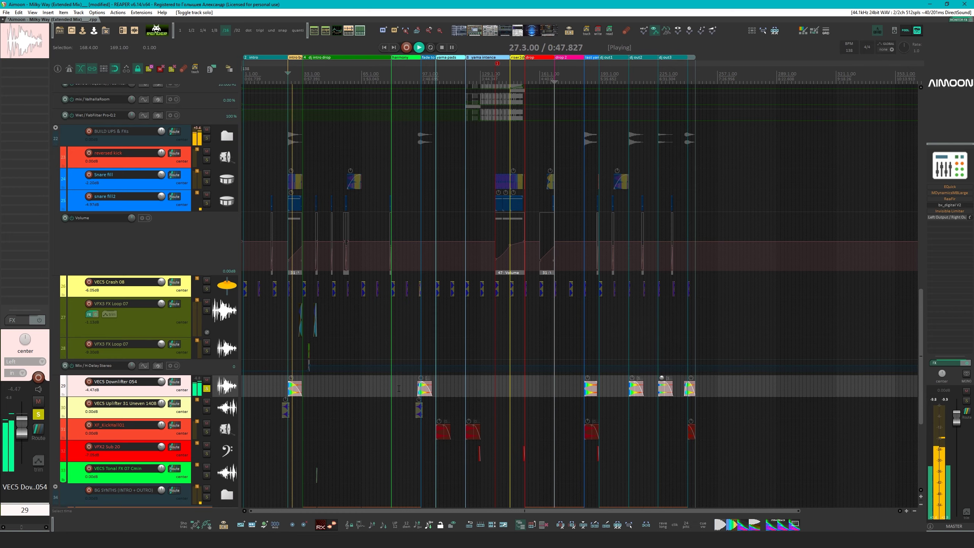
scroll(399, 389, "up", 2)
key("space")
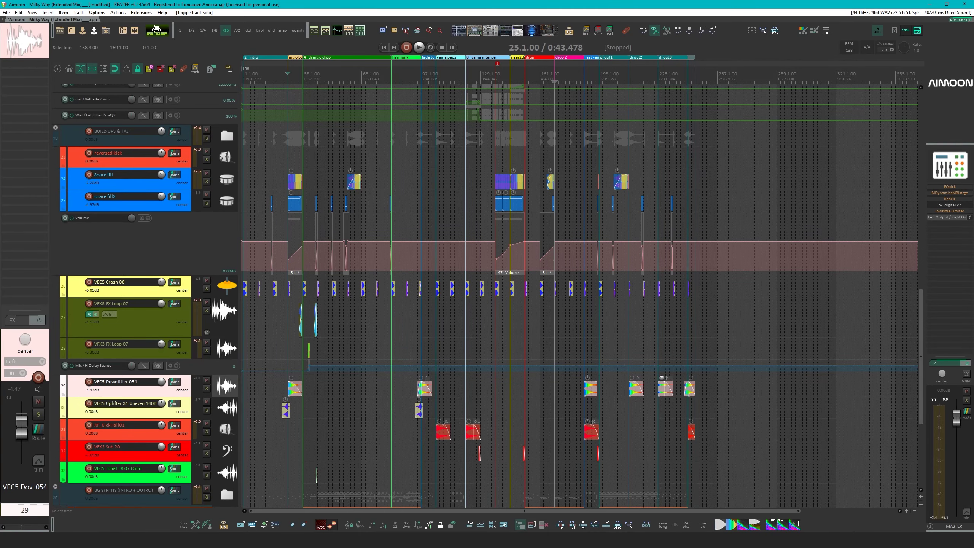
Solo the VEC5 Uplifter 31 track and play its first clip from bar 22
scroll(282, 393, "up", 5)
left_click(402, 410)
key("s")
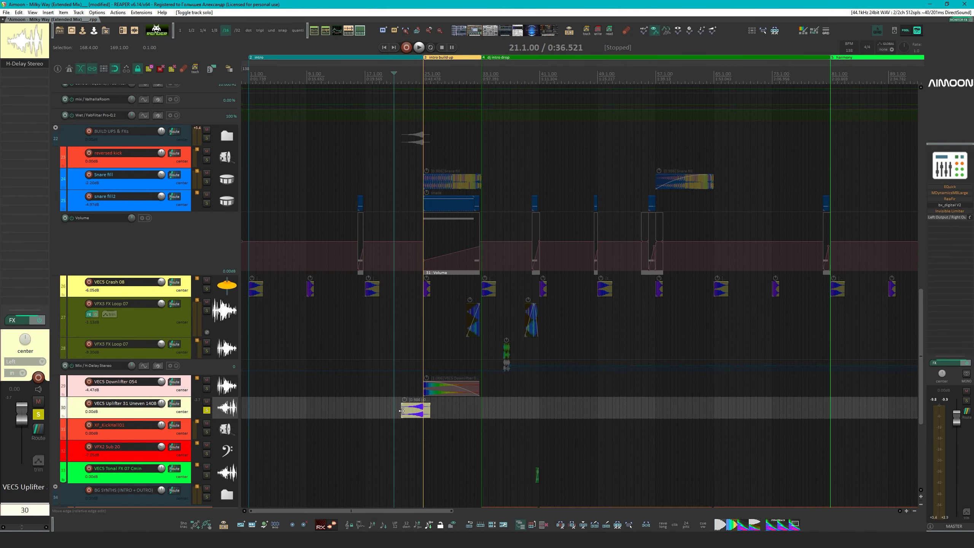
left_click(401, 410)
key("space")
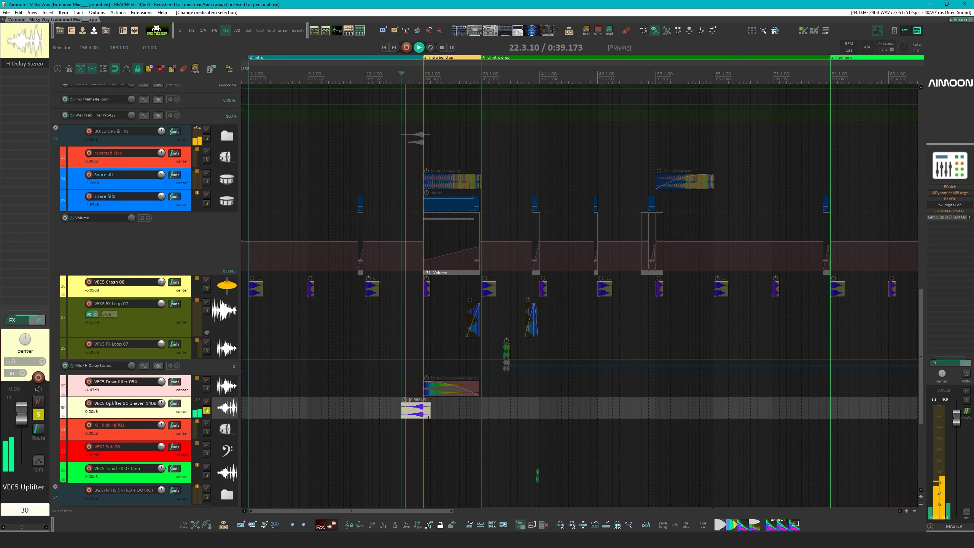
left_click_drag(506, 423, 399, 355)
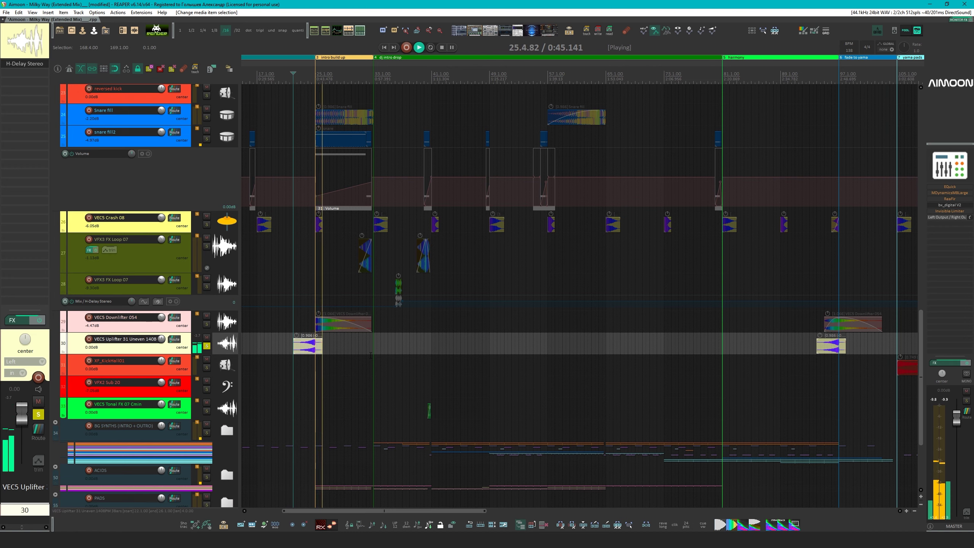
key("space")
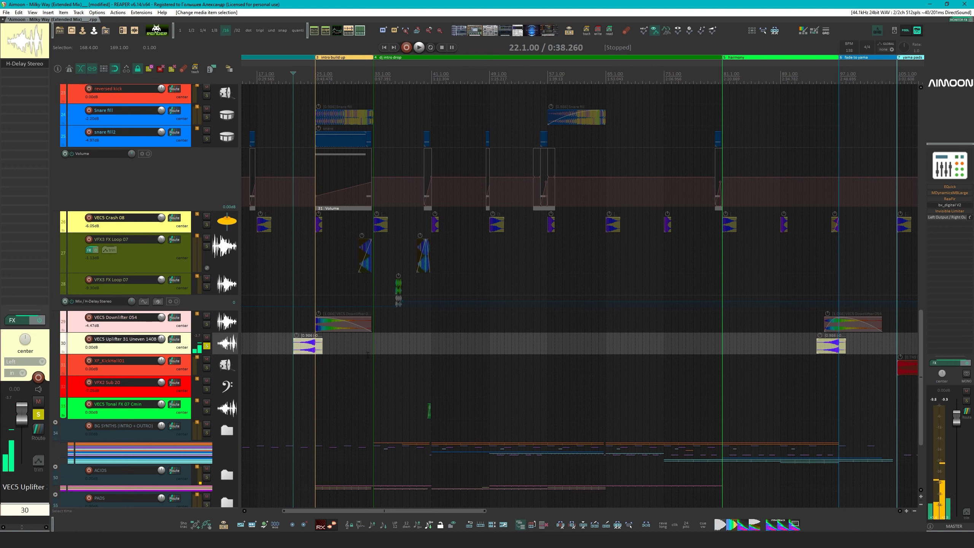
Open H-Delay Stereo on the uplifter track and compare playback from bar 24 with the delay bypassed and enabled
left_click(20, 66)
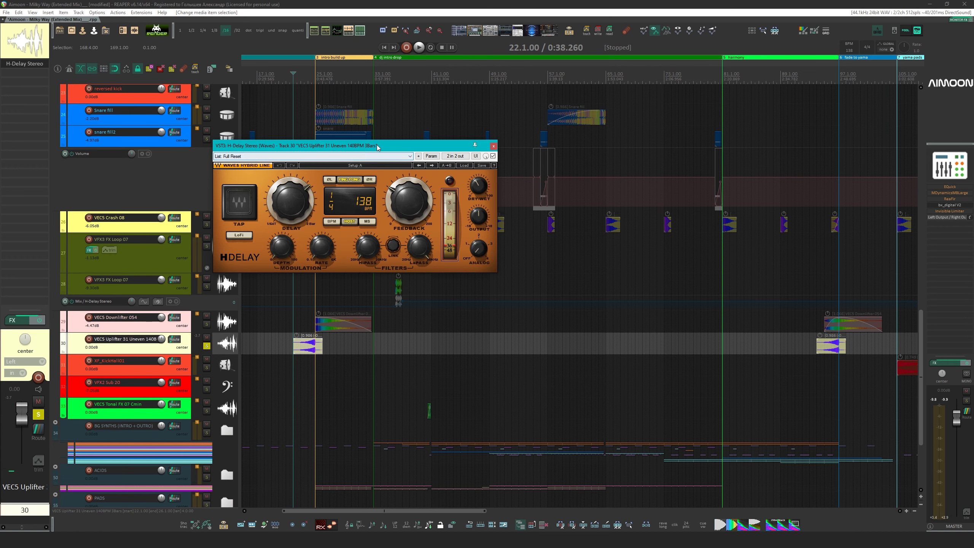
left_click_drag(377, 146, 448, 149)
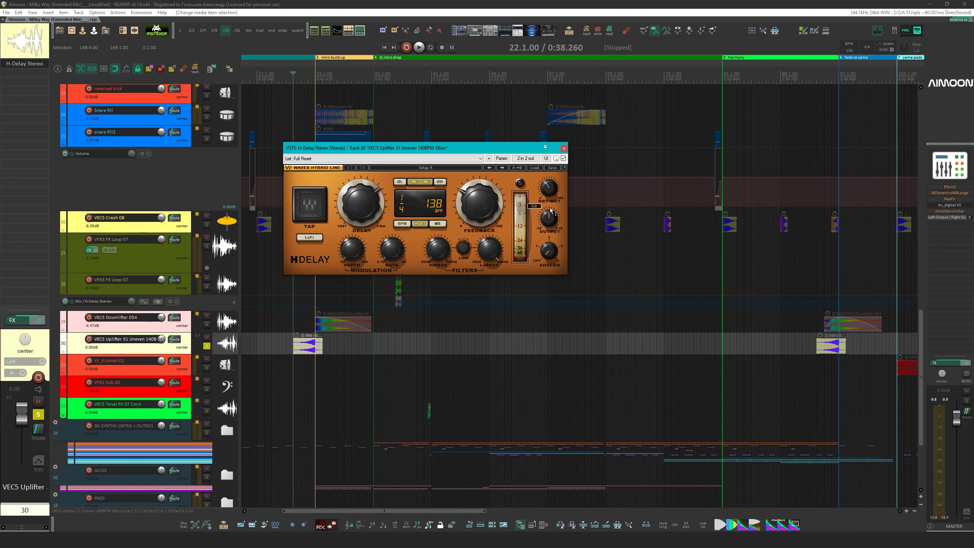
key("b")
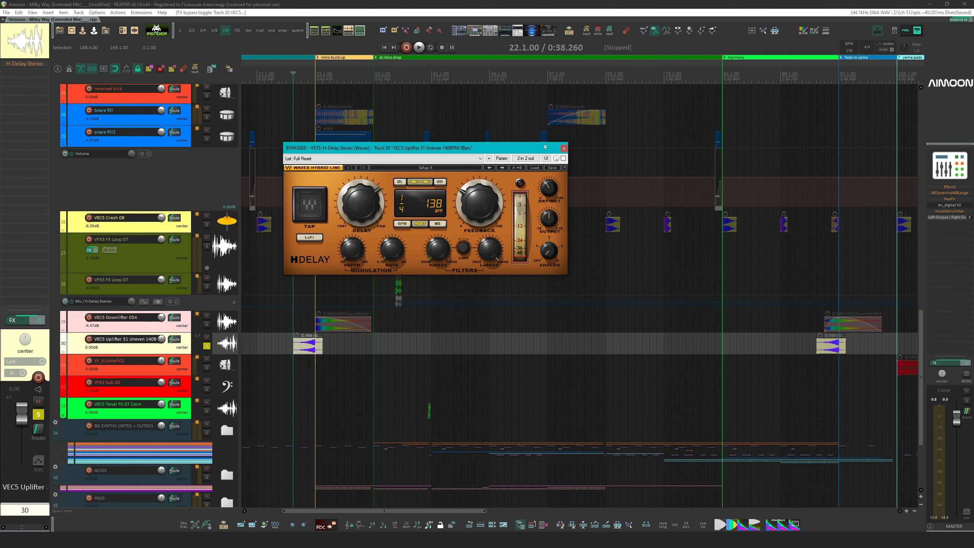
left_click(309, 363)
scroll(308, 364, "up", 2)
key("space")
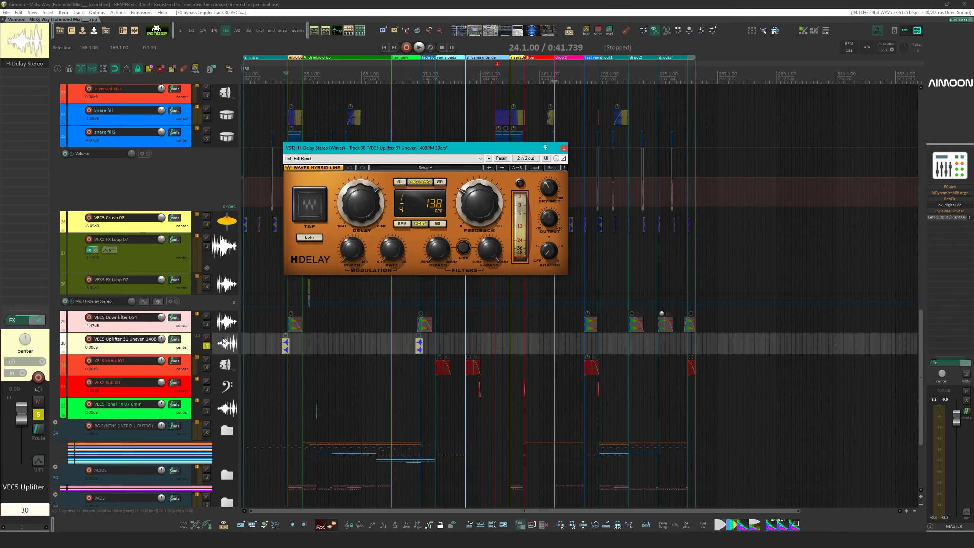
Unsolo the uplifter, solo XF_KickHall01, and play it from bar 105
left_click(206, 345)
left_click(207, 367)
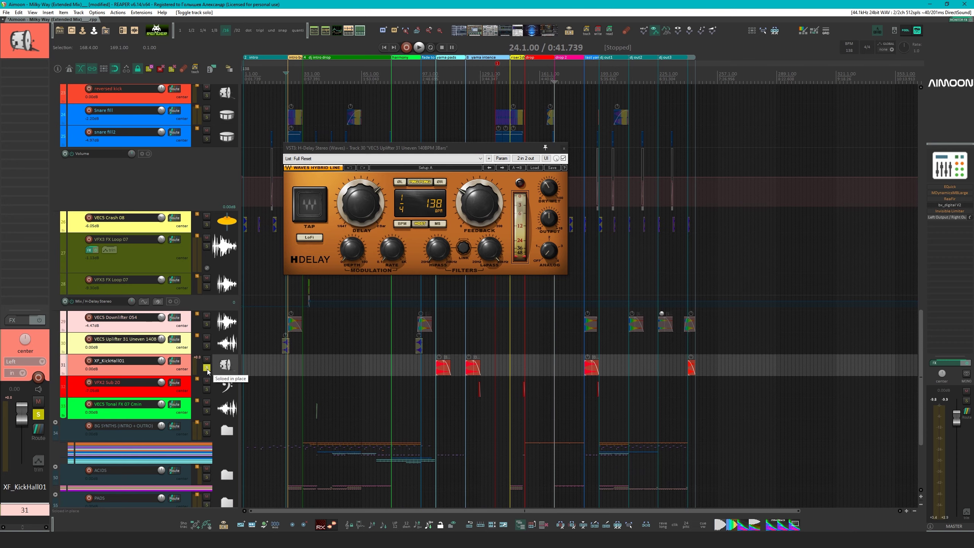
left_click(437, 388)
scroll(437, 388, "up", 3)
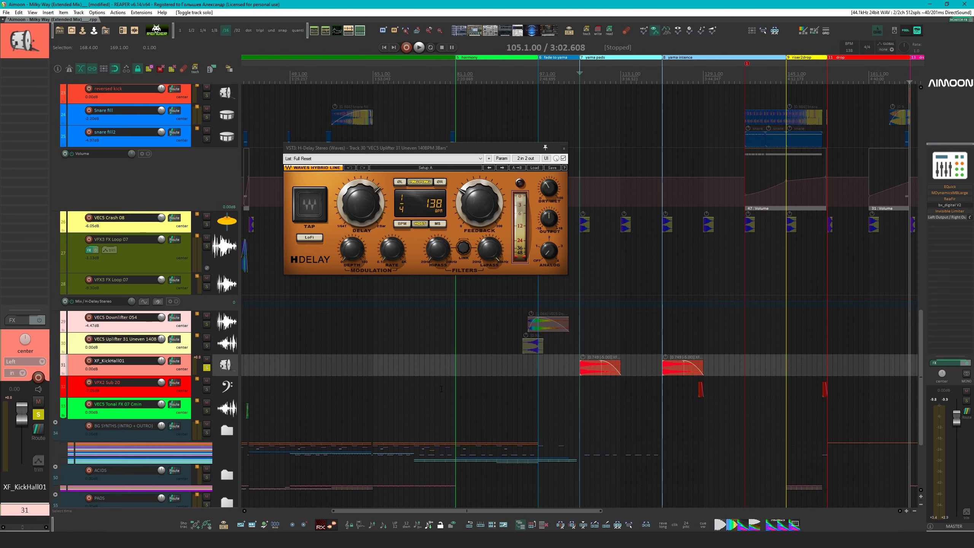
left_click_drag(653, 405, 385, 365)
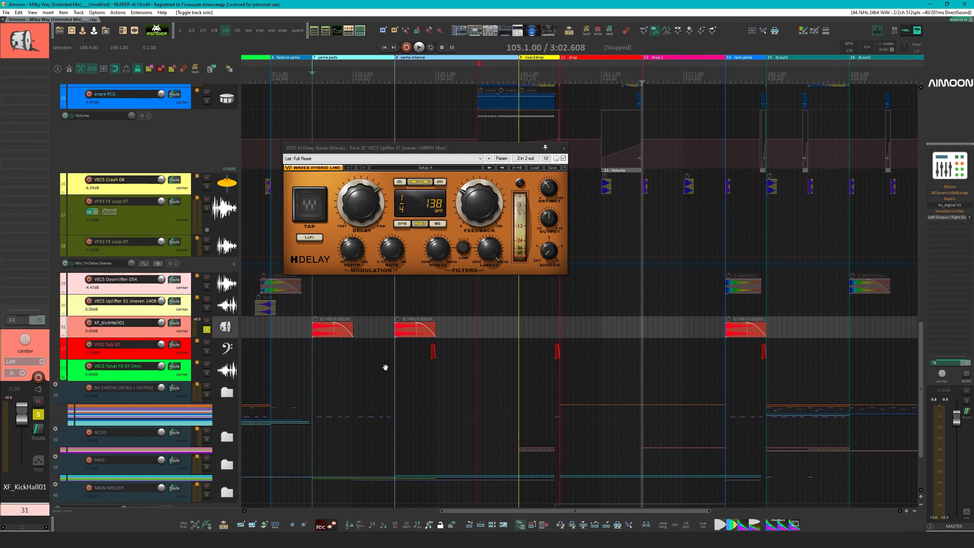
key("space")
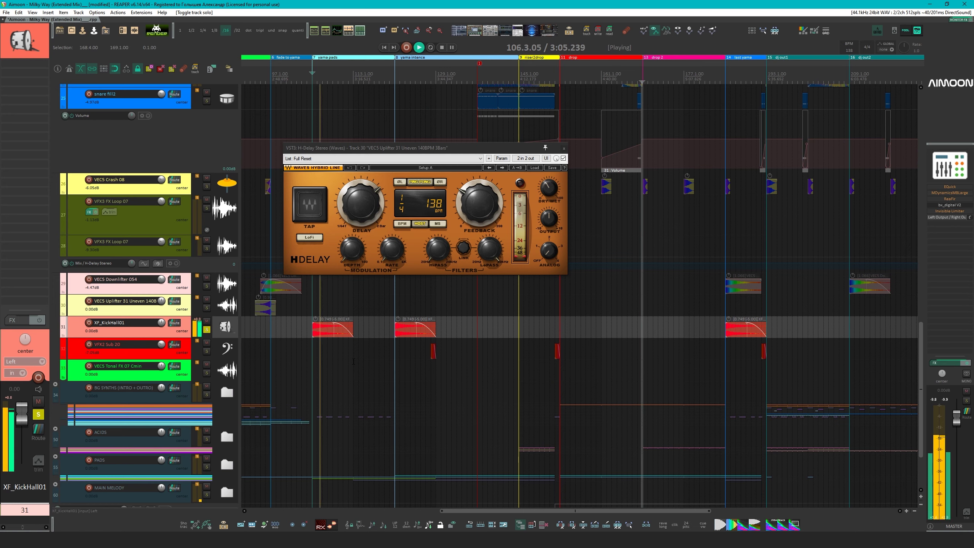
key("space")
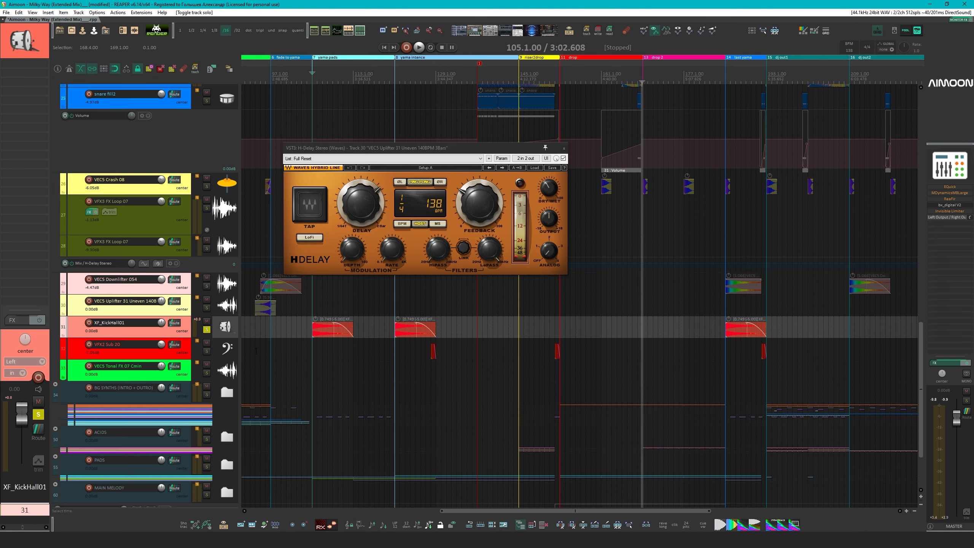
Unsolo XF_KickHall01, play the full mix from bar 119 past bar 121, and close the H-Delay window
left_click(207, 330)
left_click(307, 319)
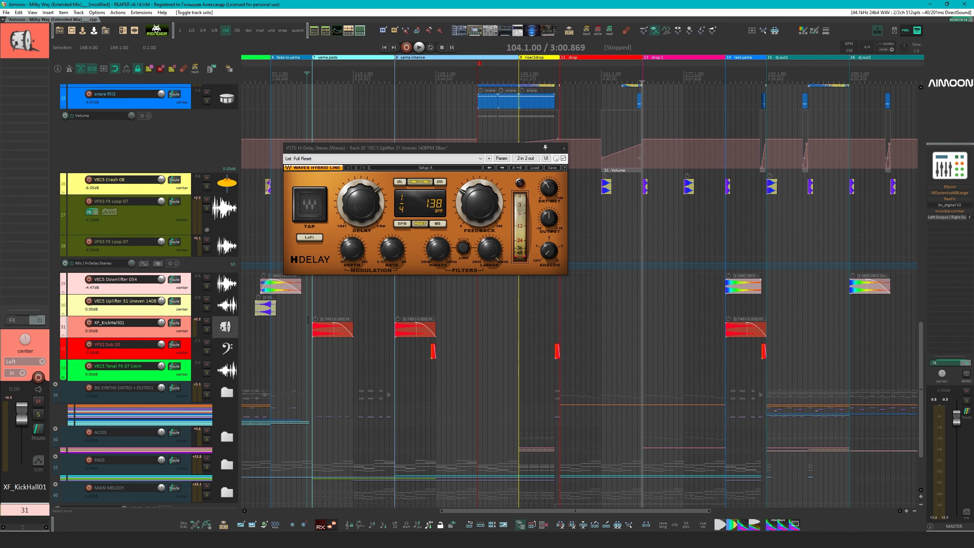
left_click(388, 324)
scroll(388, 324, "up", 4)
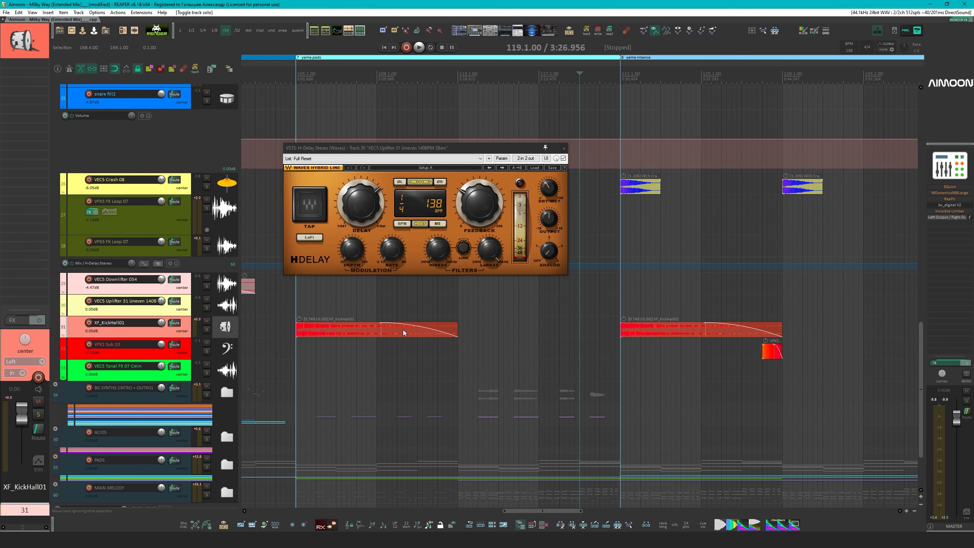
key("space")
key("Escape")
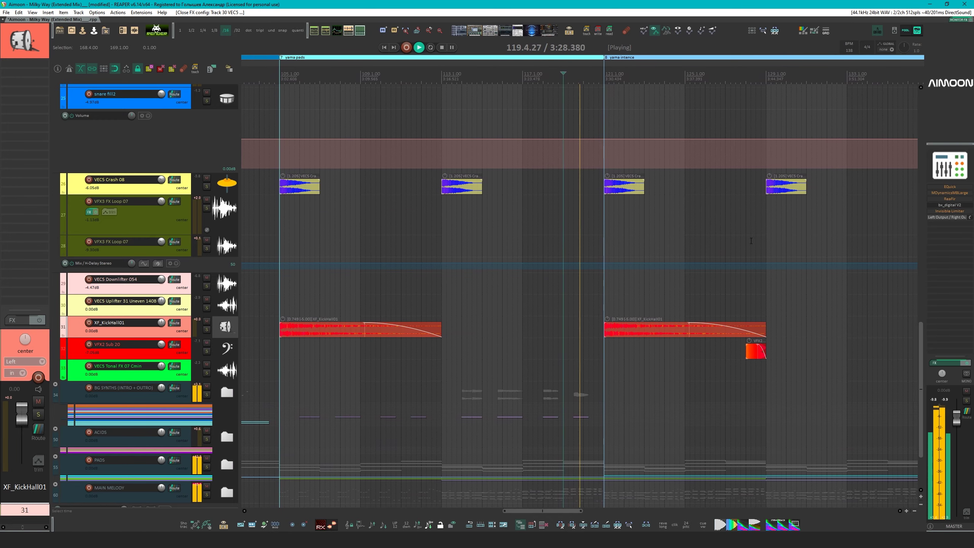
scroll(486, 332, "up", 3)
scroll(492, 326, "up", 2)
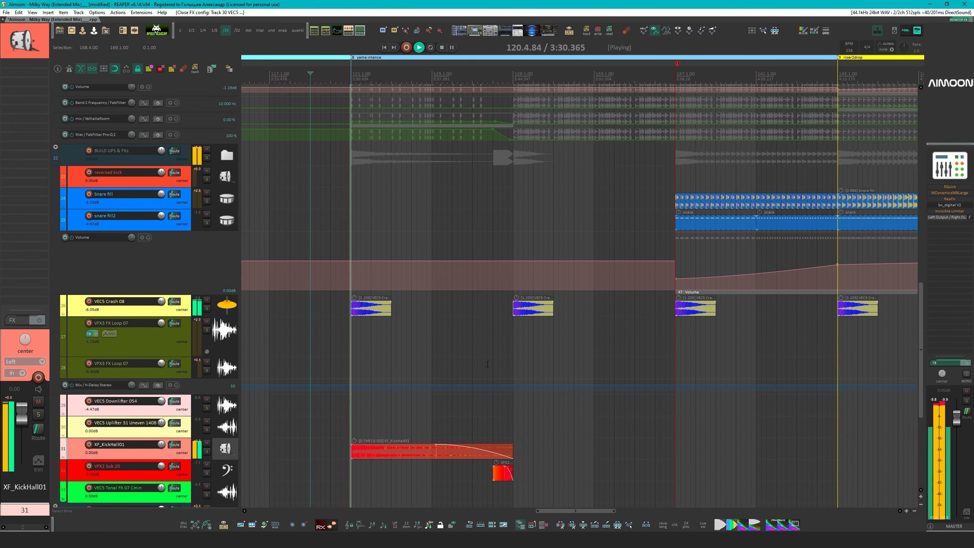
scroll(485, 360, "down", 4)
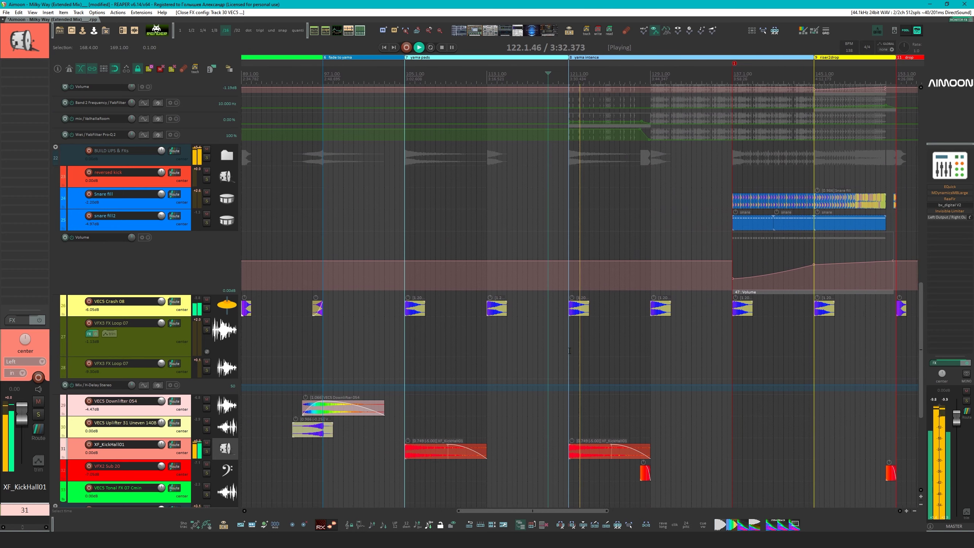
scroll(569, 354, "down", 3)
scroll(569, 353, "up", 5)
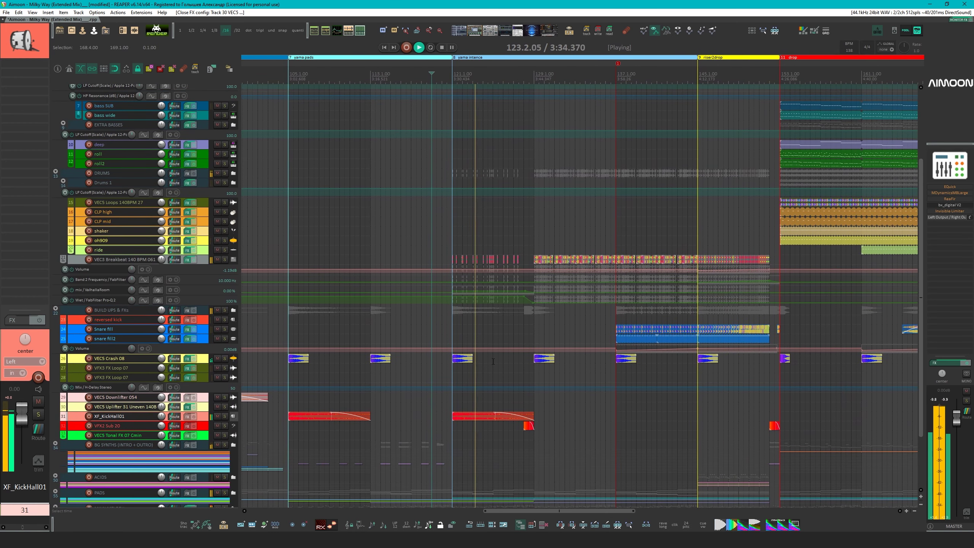
key("space")
Solo XF_KickHall01 together with VEC3 Breakbeat 140 BPM 061, play from bar 121, and unsolo the kick hall during playback
left_click(453, 372)
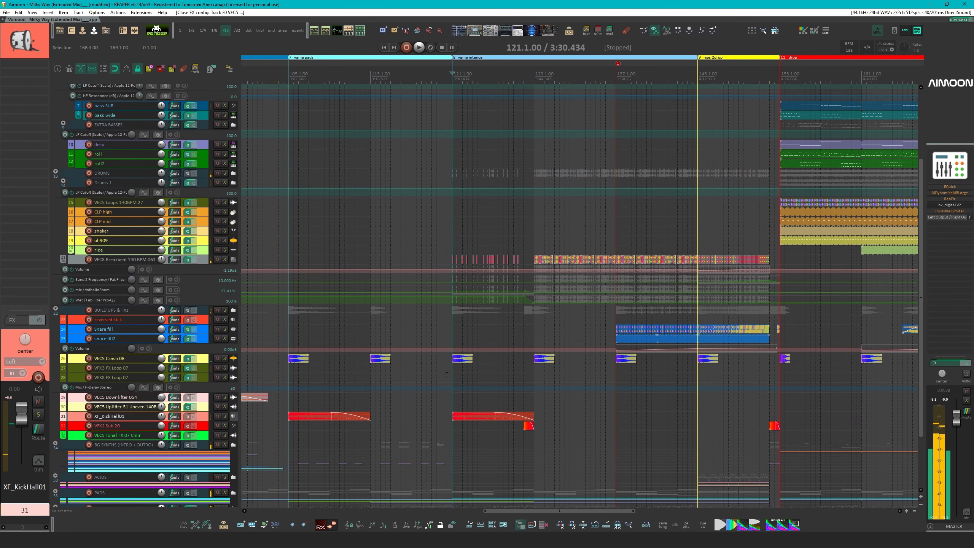
left_click(225, 416)
left_click(224, 261)
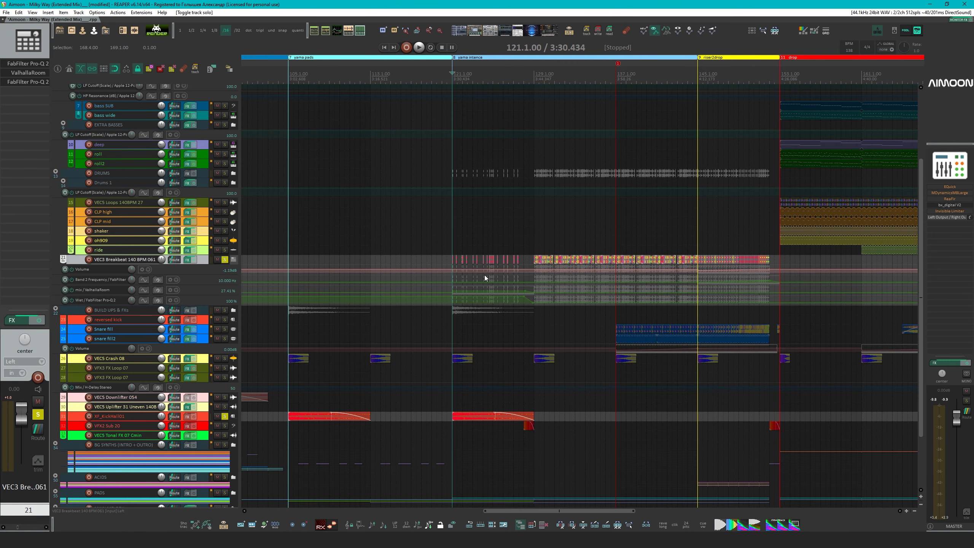
key("space")
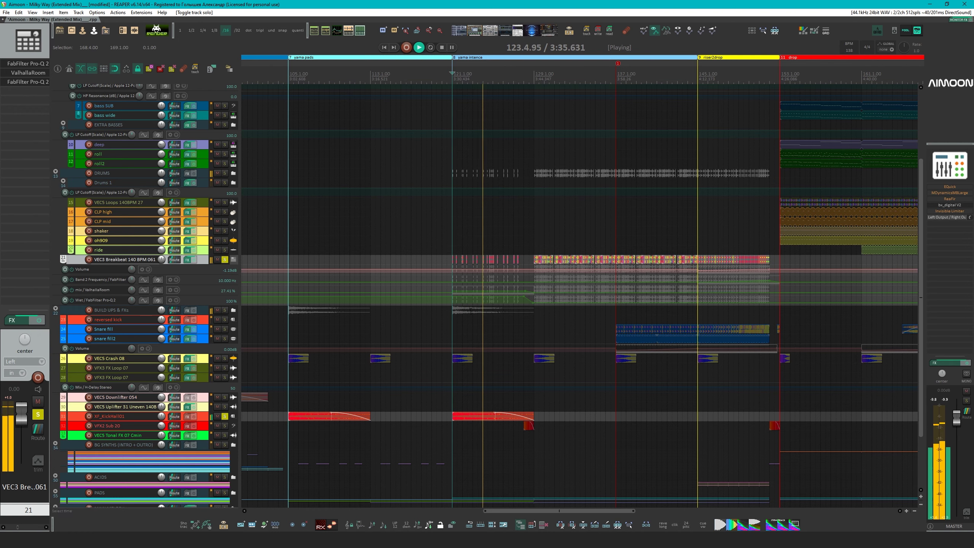
left_click(224, 416)
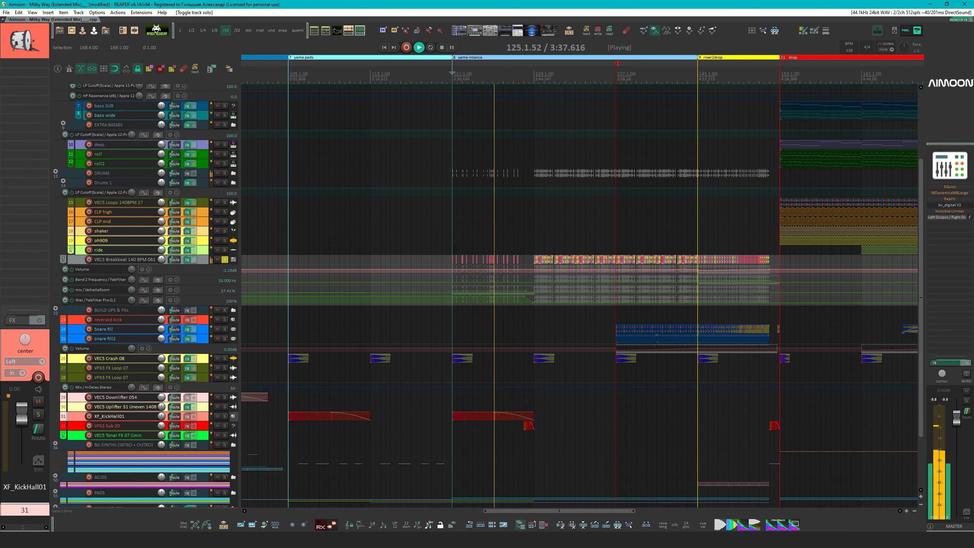
key("space")
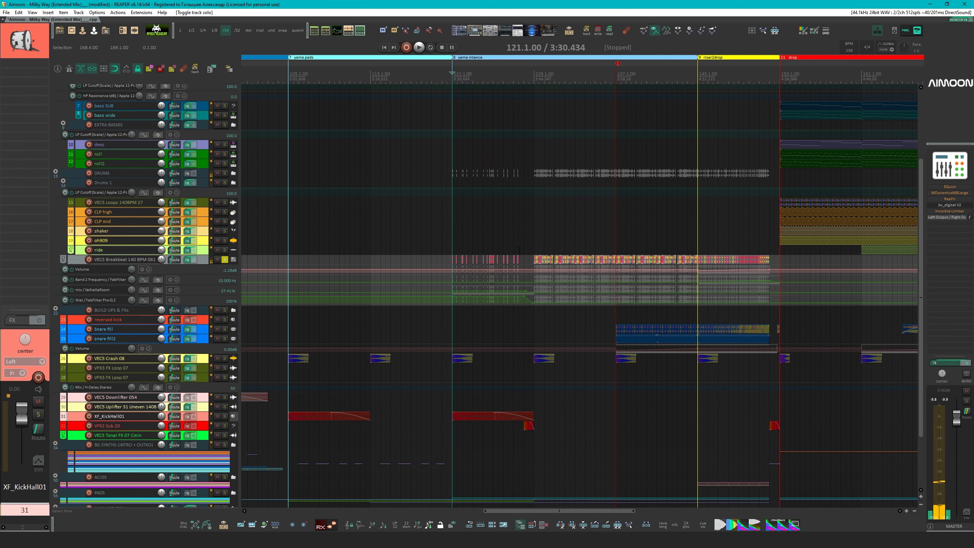
Unsolo the breakbeat, solo VFX2 Sub 20, and play its clip from bar 128
left_click(224, 260)
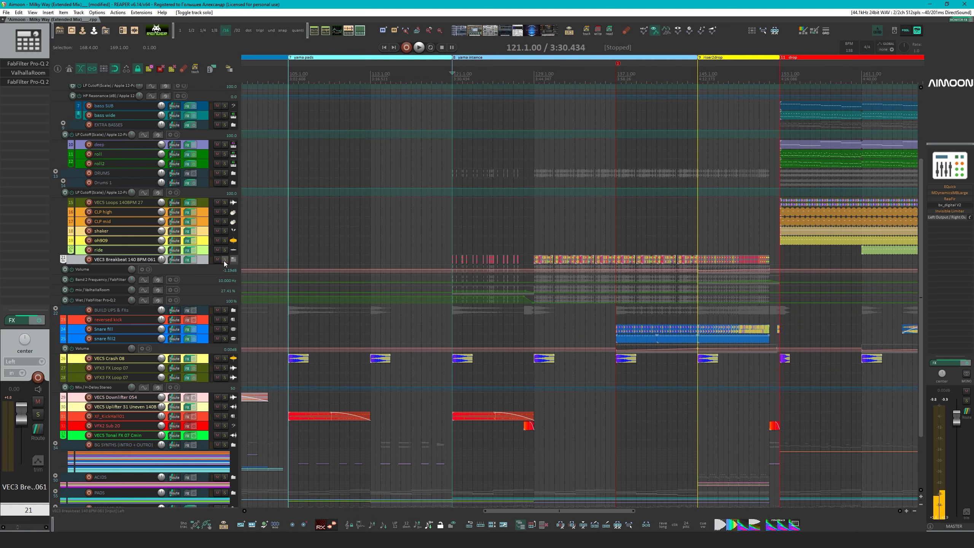
left_click(522, 401)
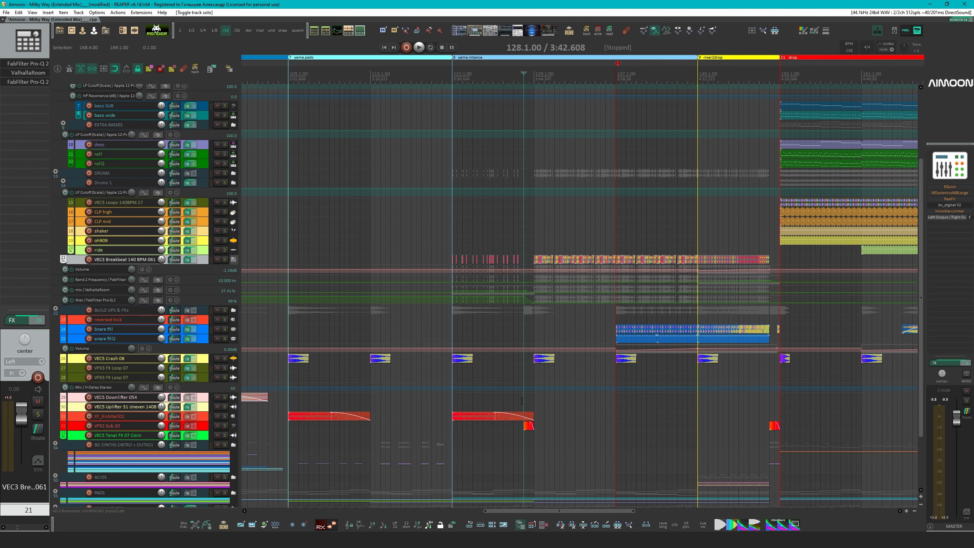
left_click(224, 425)
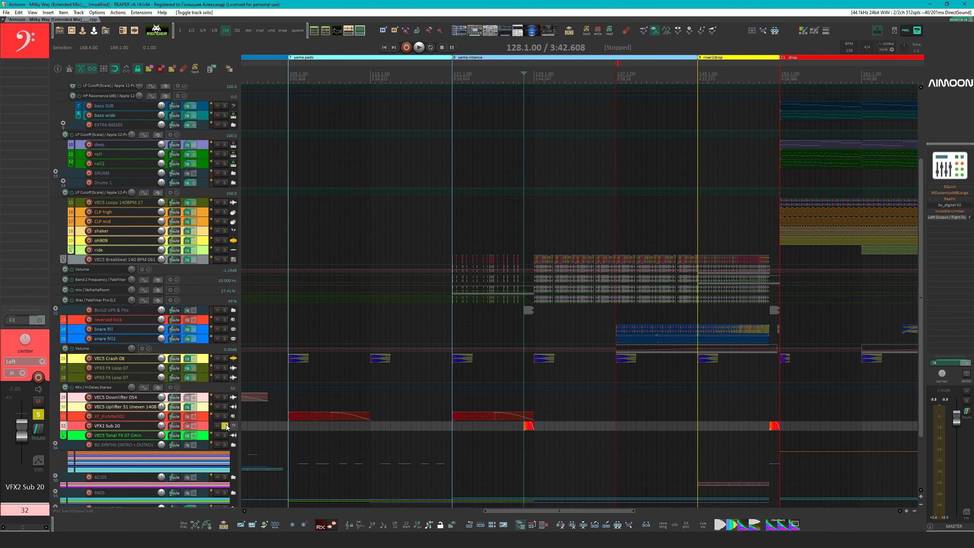
key("space")
left_click_drag(763, 436, 523, 377)
key("space")
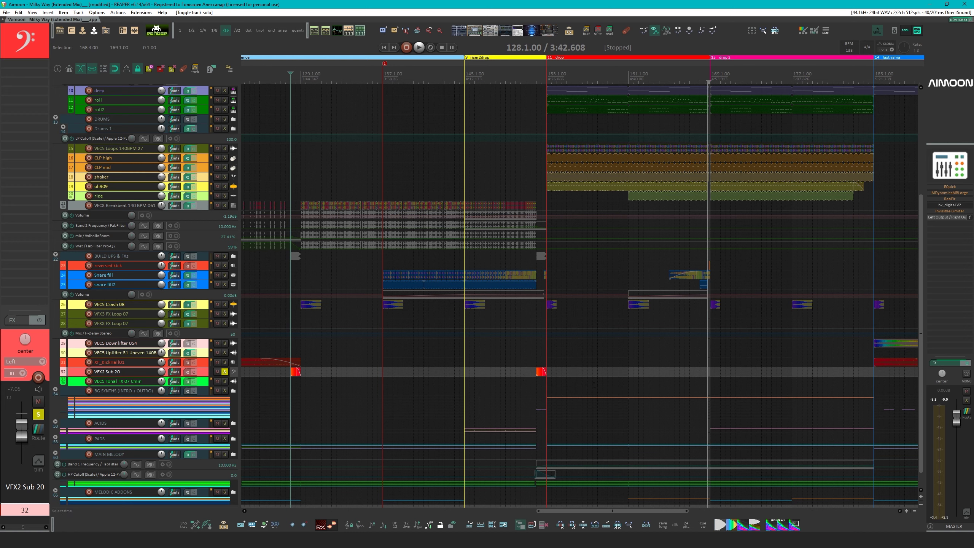
Unsolo VFX2 Sub 20, play the mix from bar 150 into the drop, and solo the BUILD UPS & FXs folder
left_click(536, 353)
key("alt+s")
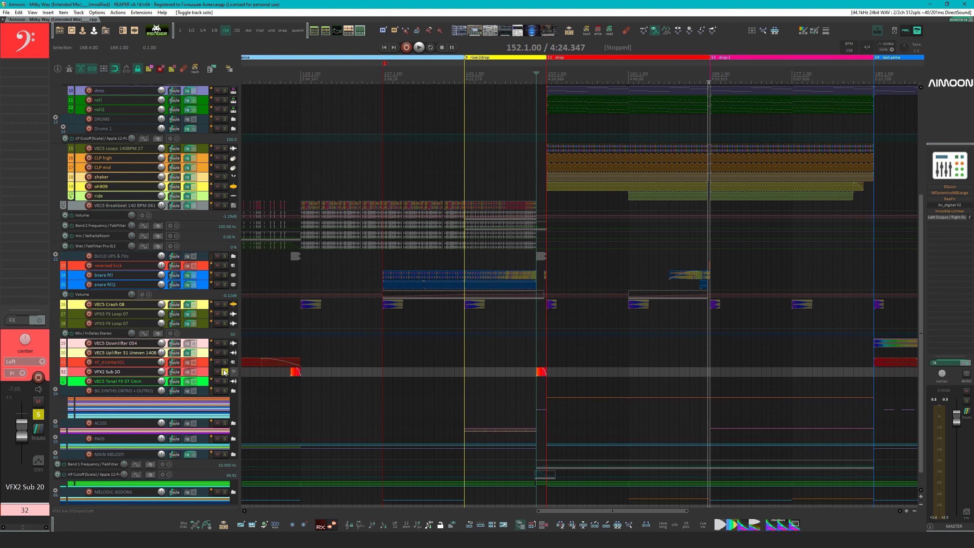
left_click(517, 361)
key("space")
scroll(459, 337, "up", 4)
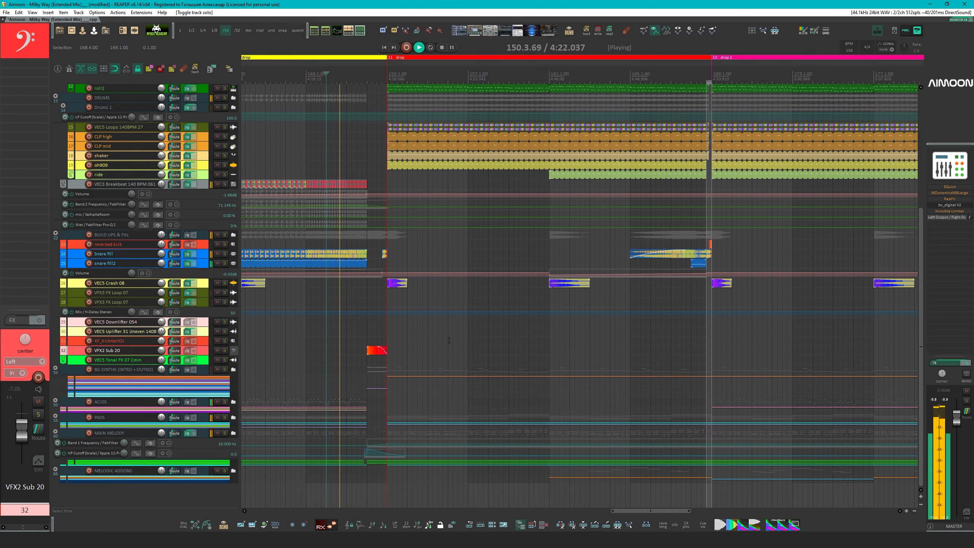
scroll(448, 339, "left", 2)
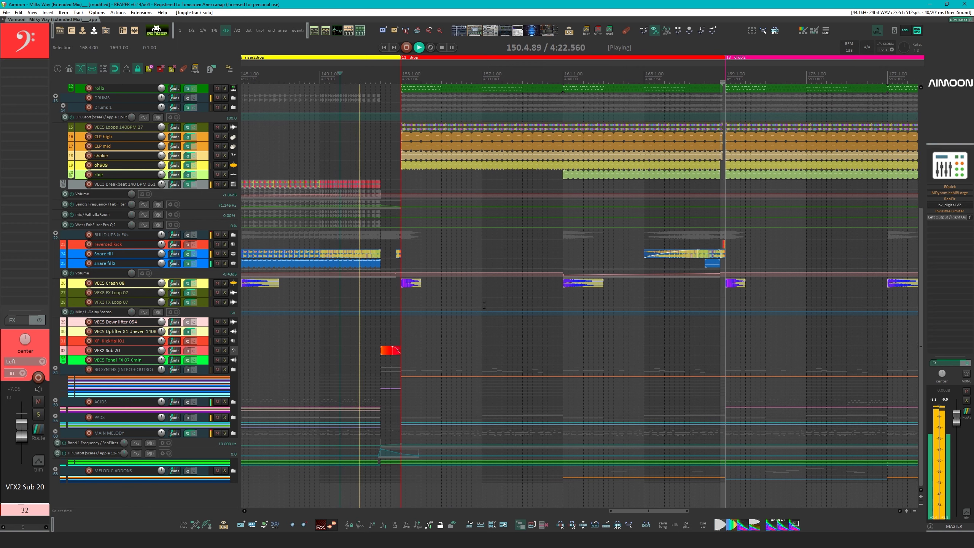
left_click(225, 235)
key("space")
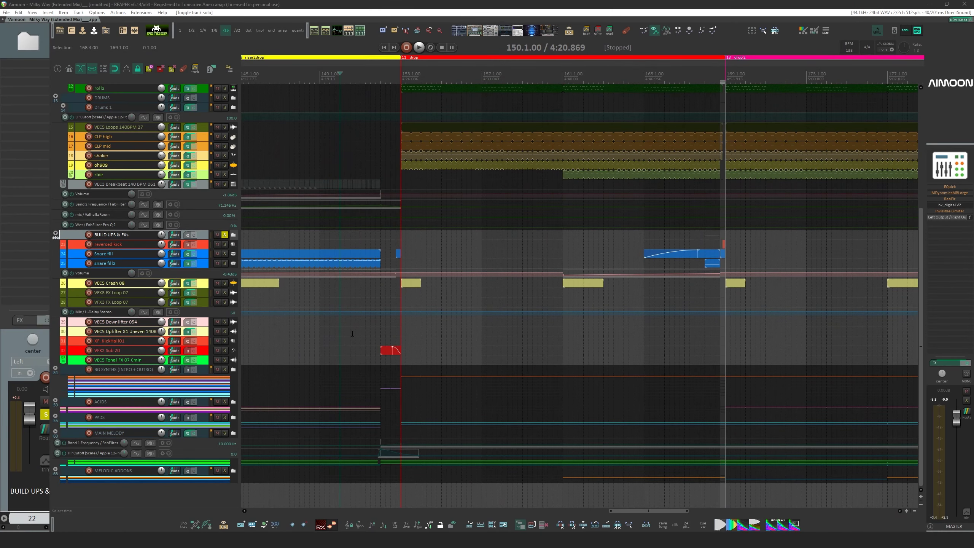
Solo VEC5 Tonal FX 07 Cmin and play its clip from bar 40.3
scroll(352, 333, "down", 8)
scroll(421, 364, "up", 1)
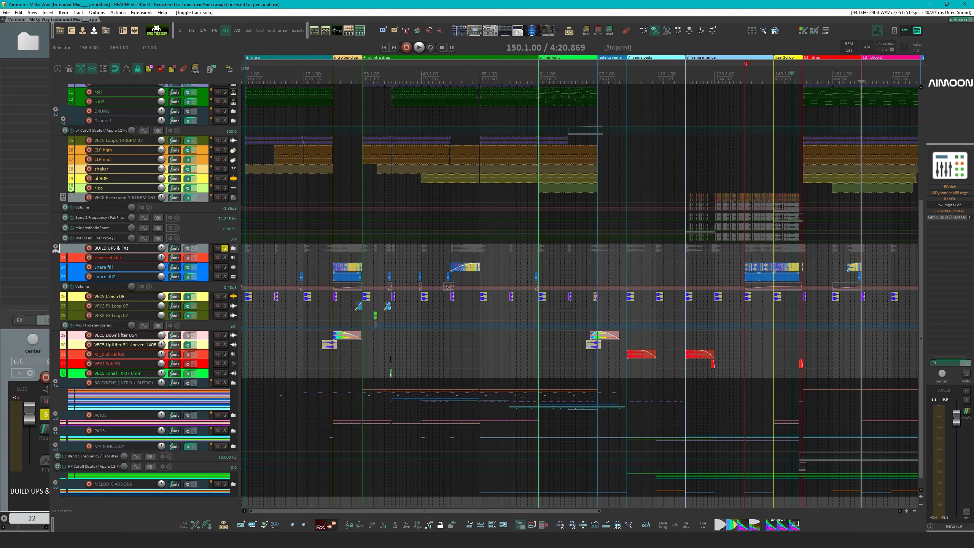
left_click(390, 358)
scroll(390, 359, "up", 10)
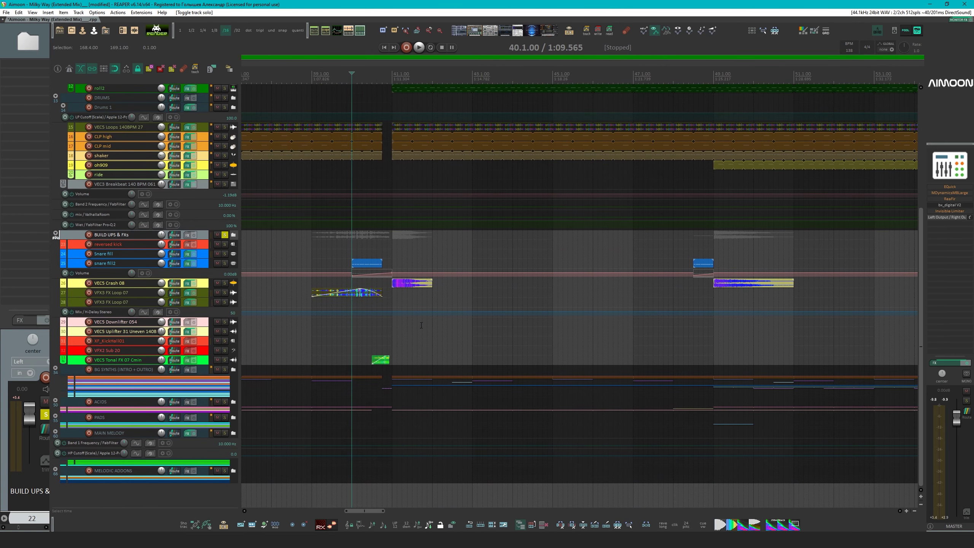
left_click(214, 362)
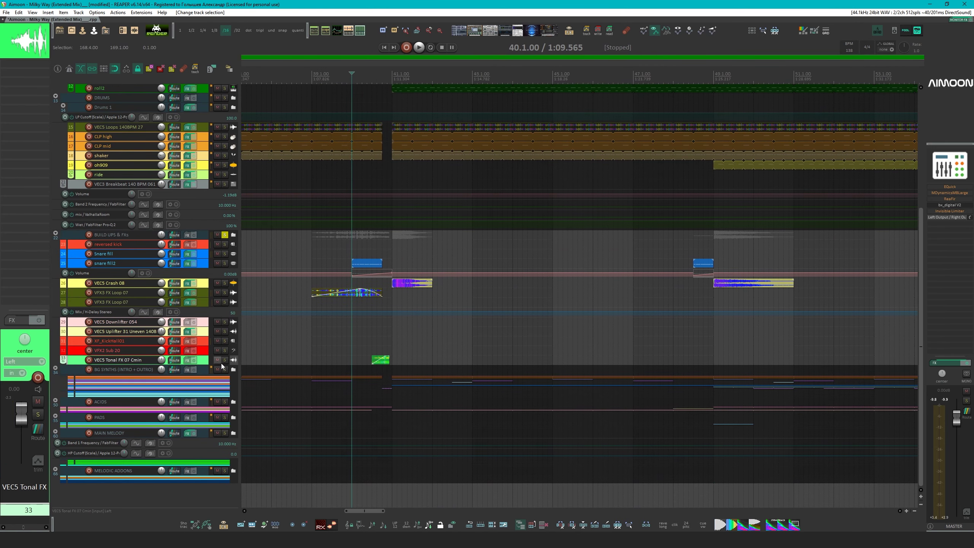
left_click(224, 359)
left_click(372, 348)
scroll(372, 347, "up", 5)
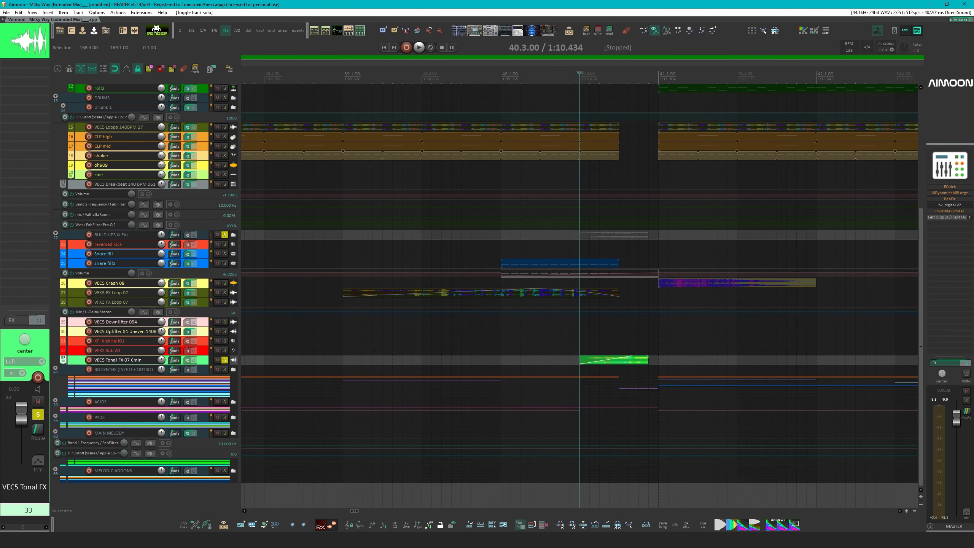
key("space")
key("space")
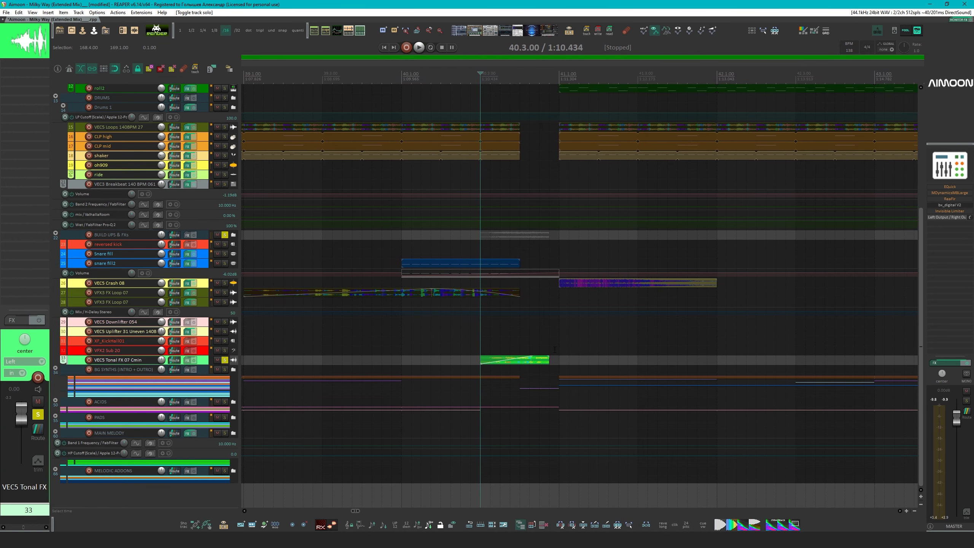
Enlarge the VEC5 Tonal FX 07 Cmin track and pitch its clip down one semitone
left_click_drag(201, 365, 212, 431)
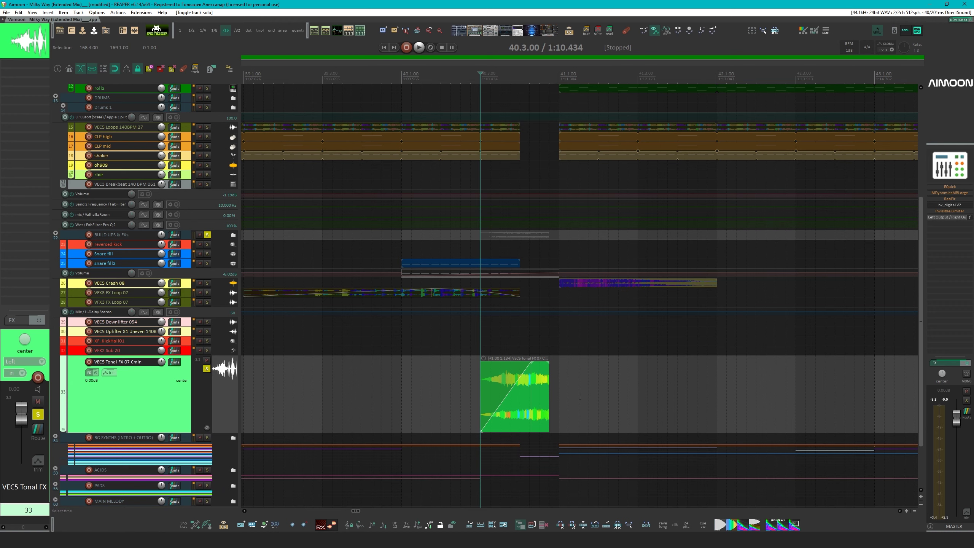
left_click_drag(579, 397, 516, 401)
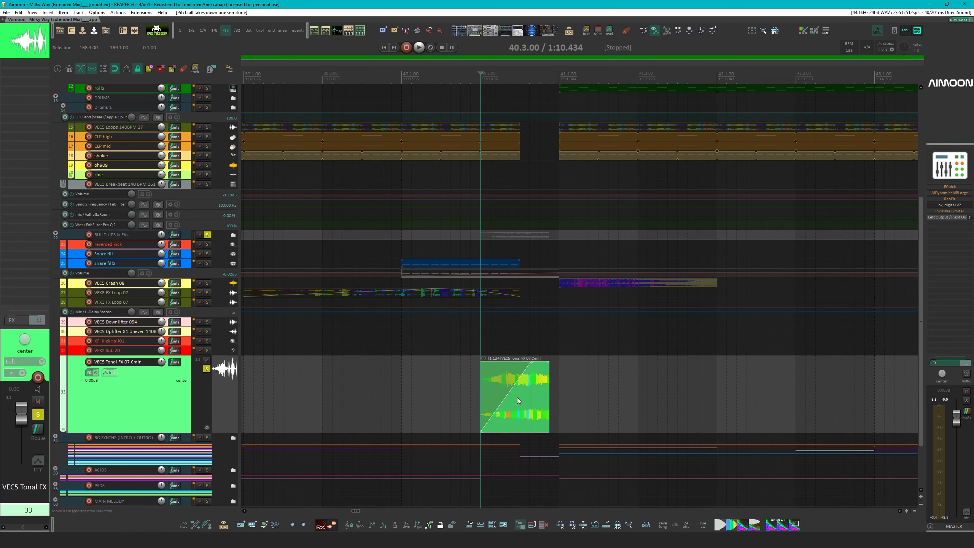
key("KP_3")
Remove the tonal FX clip's fade-in, extend both of its edges to expose the full sample, and play it from 40.1.50
left_click_drag(530, 362, 426, 388)
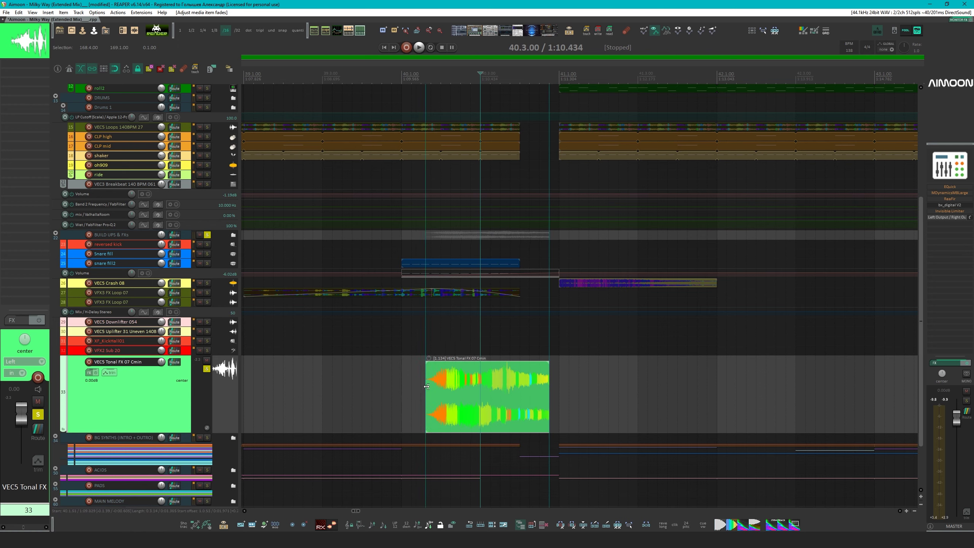
left_click_drag(549, 389, 583, 389)
left_click(427, 345)
key("space")
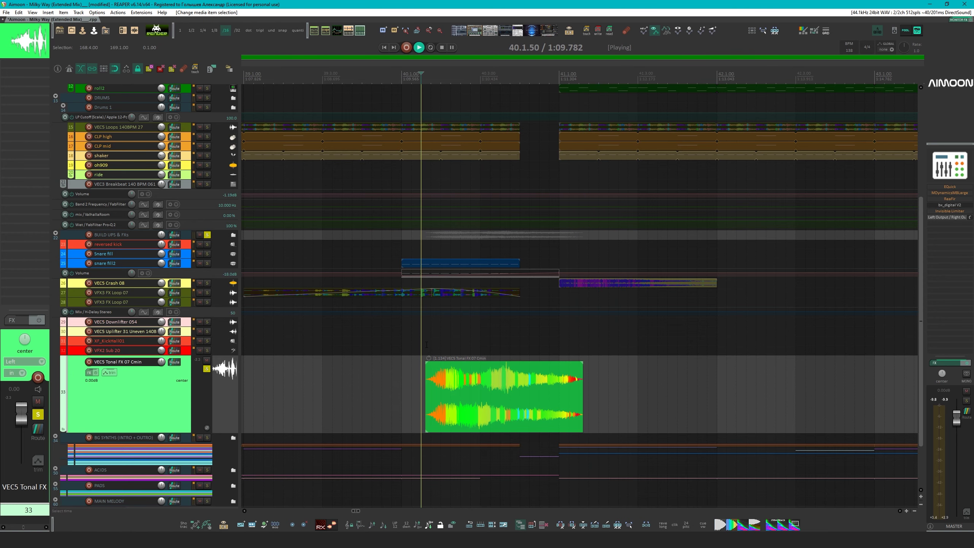
key("space")
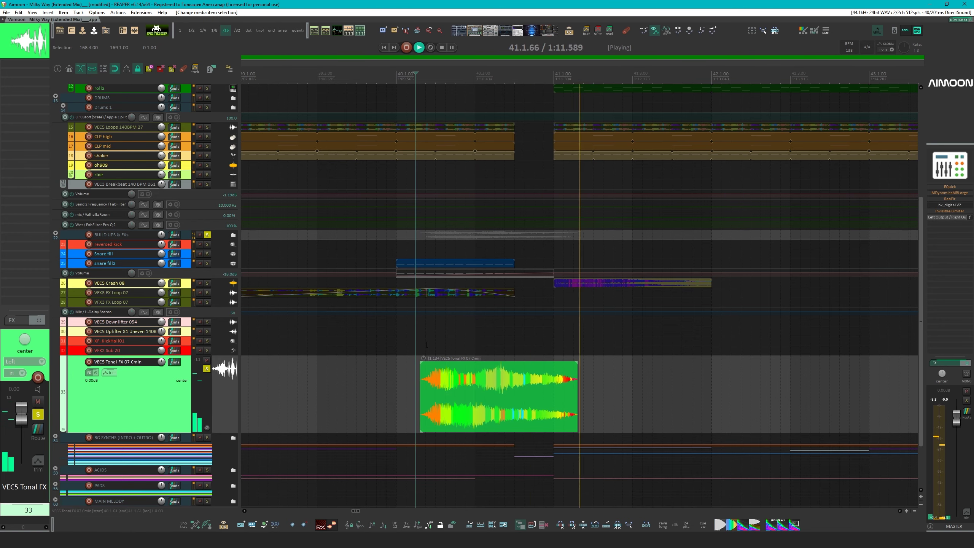
Undo the tonal FX clip's edge extensions and its fade-in removal
key("ctrl+z")
key("ctrl+z")
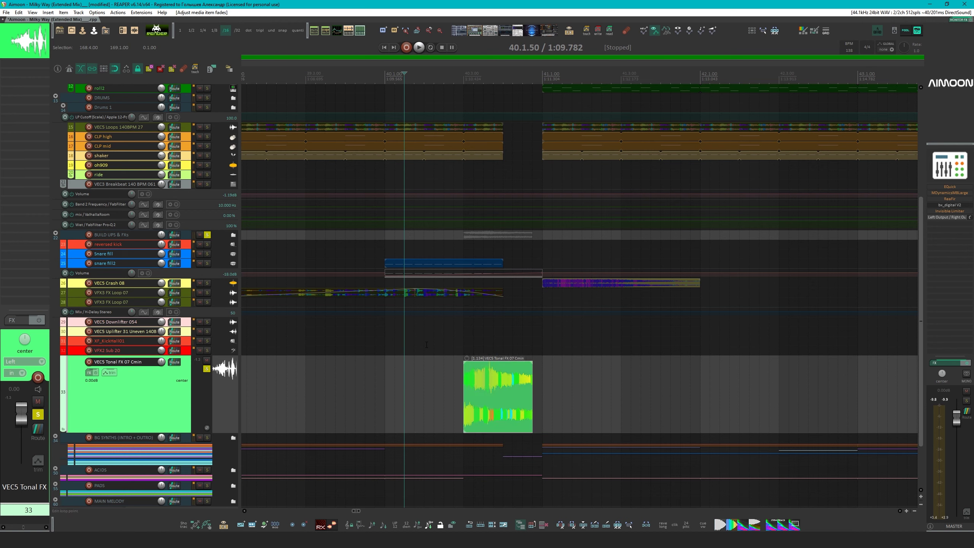
key("ctrl+z")
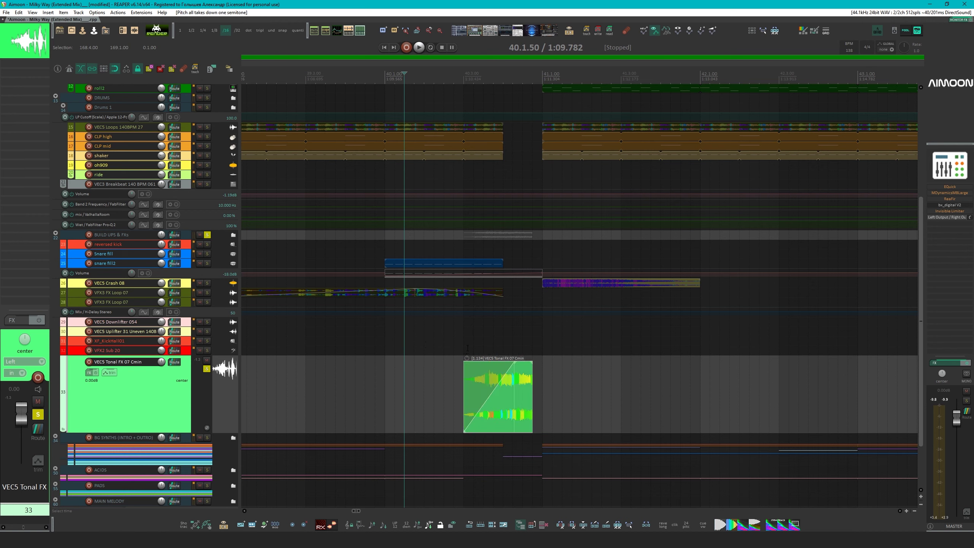
Unsolo all tracks and play the full mix from bar 40 past bar 41 to hear the tonal FX in context
left_click(466, 347)
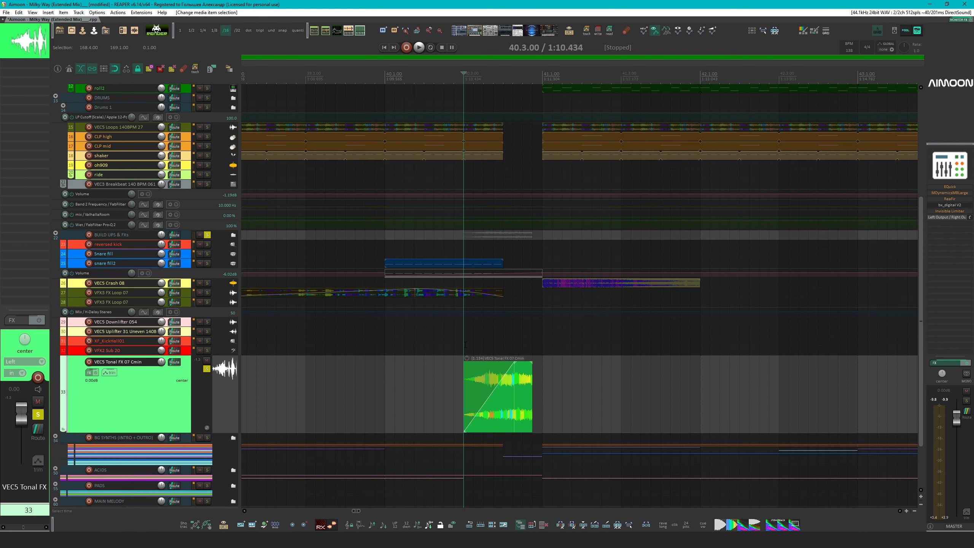
left_click(206, 369)
key("space")
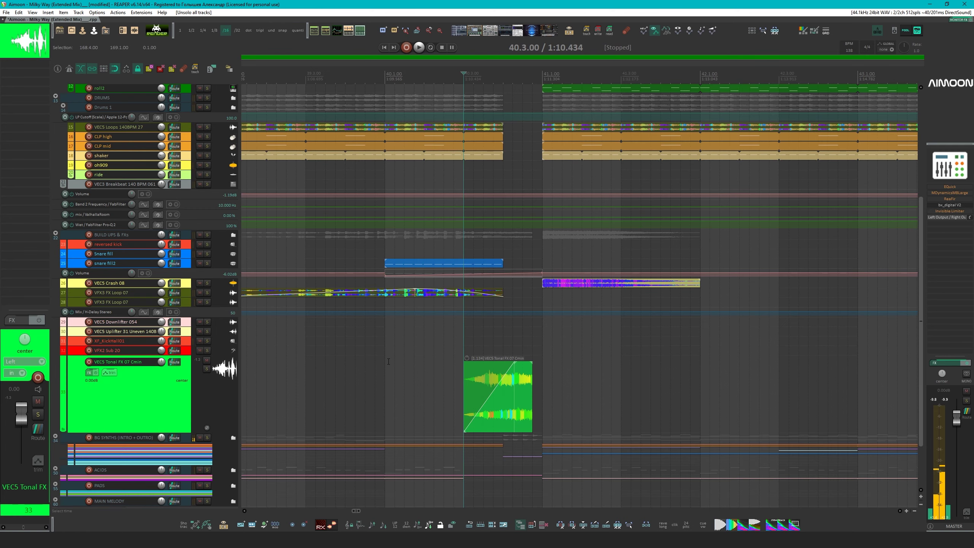
left_click(385, 356)
scroll(386, 356, "down", 10)
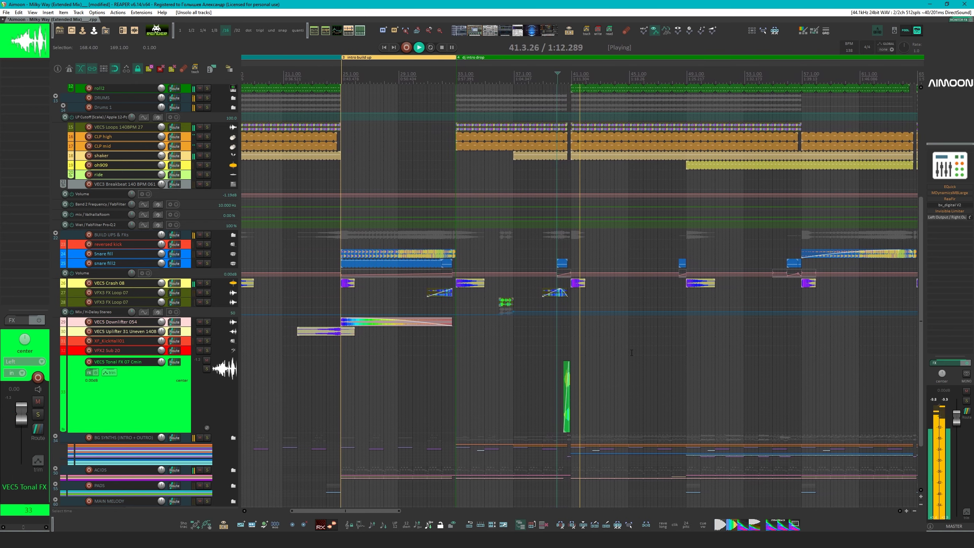
key("space")
Pitch the tonal FX clip up one semitone and play the full mix from bar 40 past bar 43
scroll(632, 352, "up", 9)
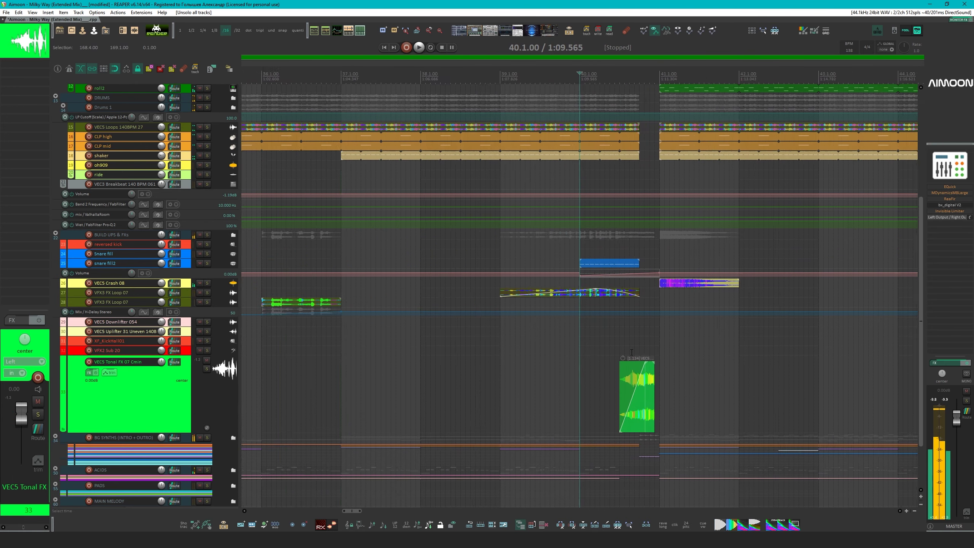
scroll(631, 352, "up", 4)
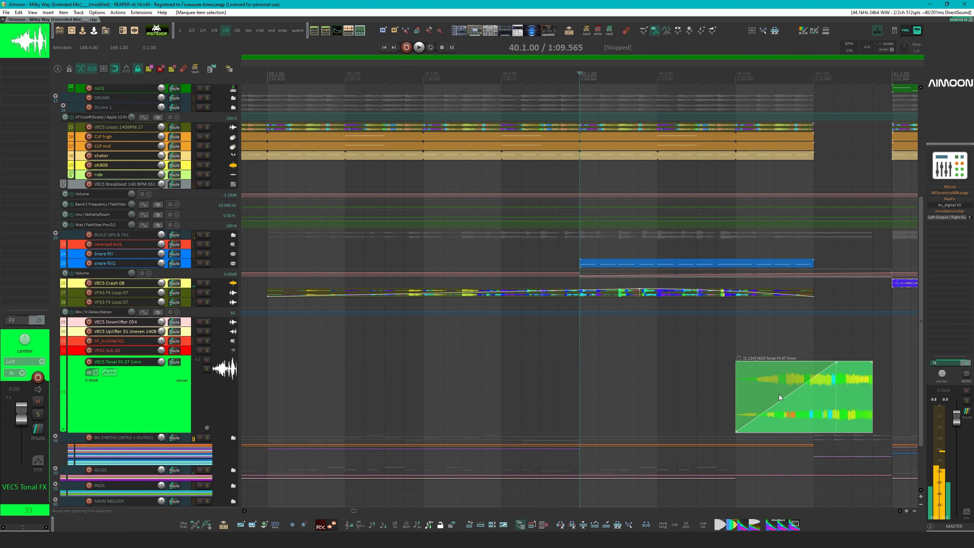
key("shift+9")
scroll(779, 397, "down", 7)
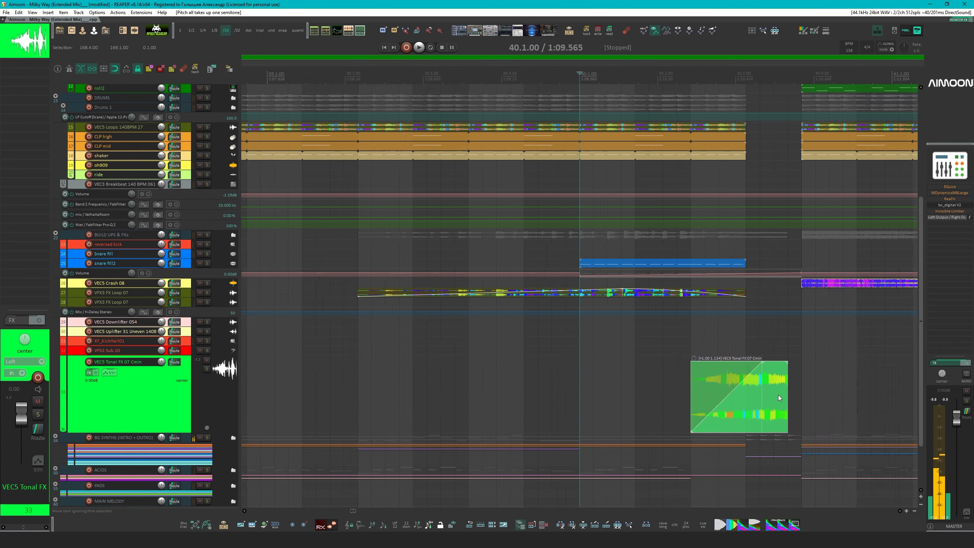
key("space")
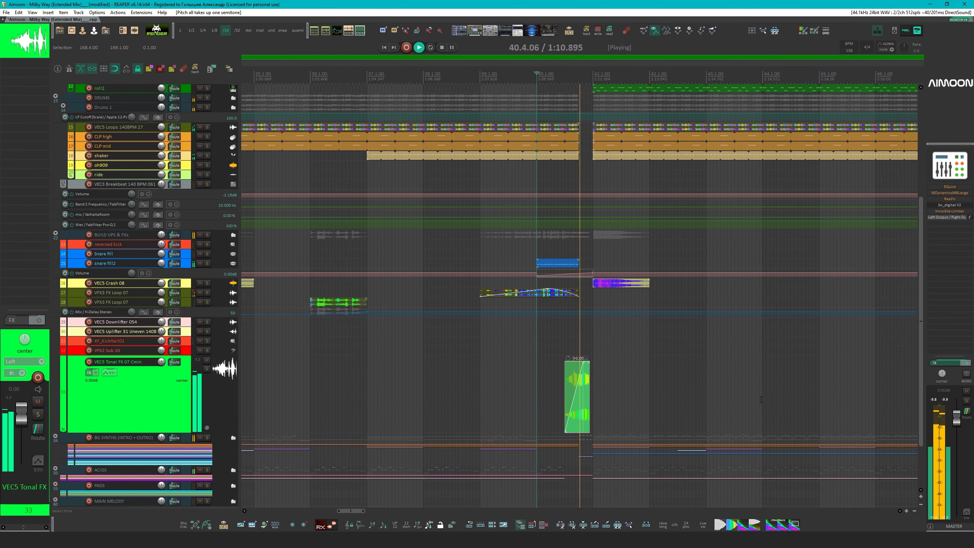
scroll(761, 399, "down", 5)
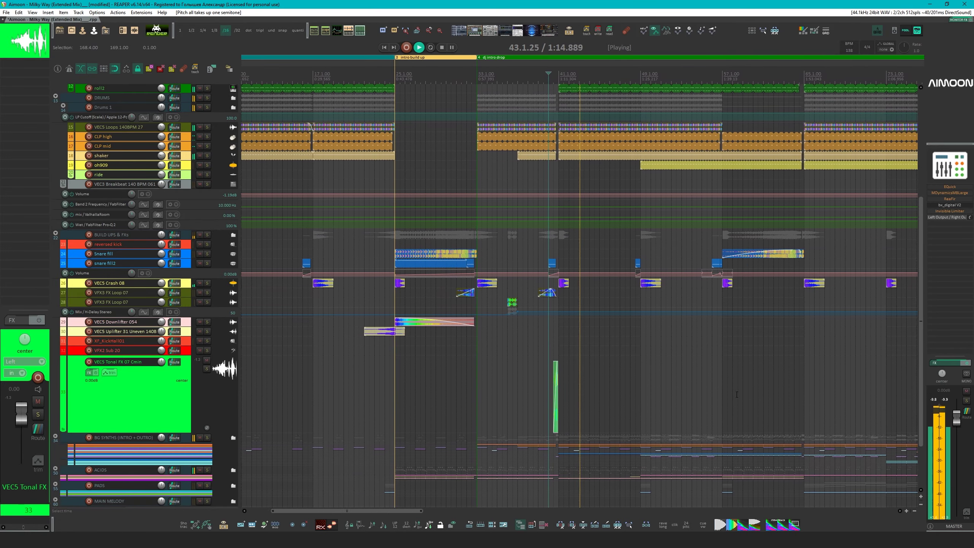
scroll(736, 394, "down", 6)
key("space")
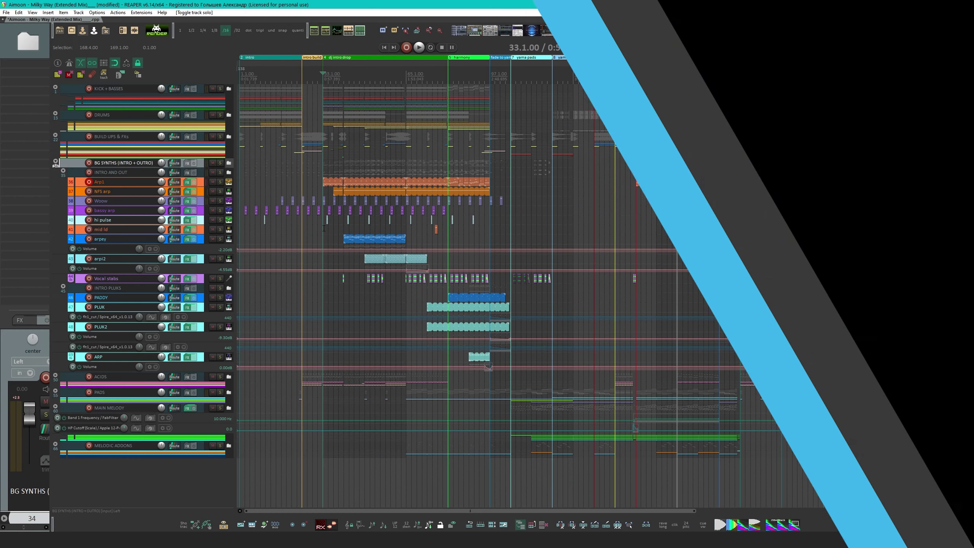
Solo the BG SYNTHS (INTRO + OUTRO) folder and open the Arp1 item at bar 33 in the MIDI editor
left_click(220, 163)
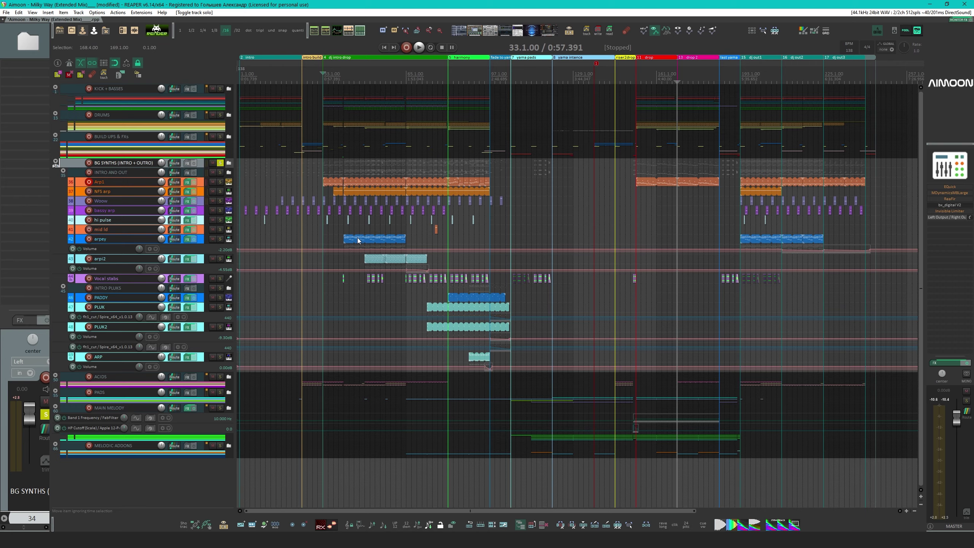
scroll(358, 240, "up", 5)
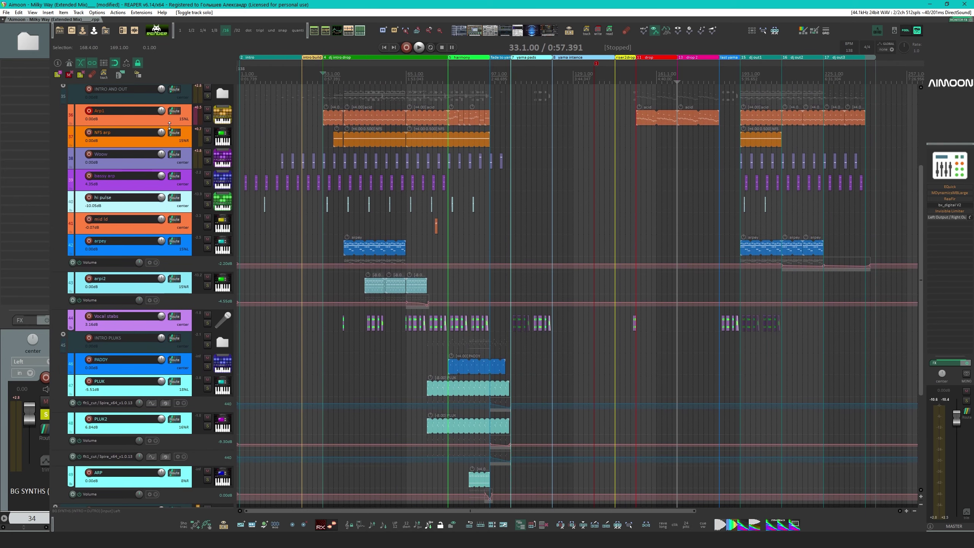
left_click(169, 123)
scroll(415, 274, "up", 8)
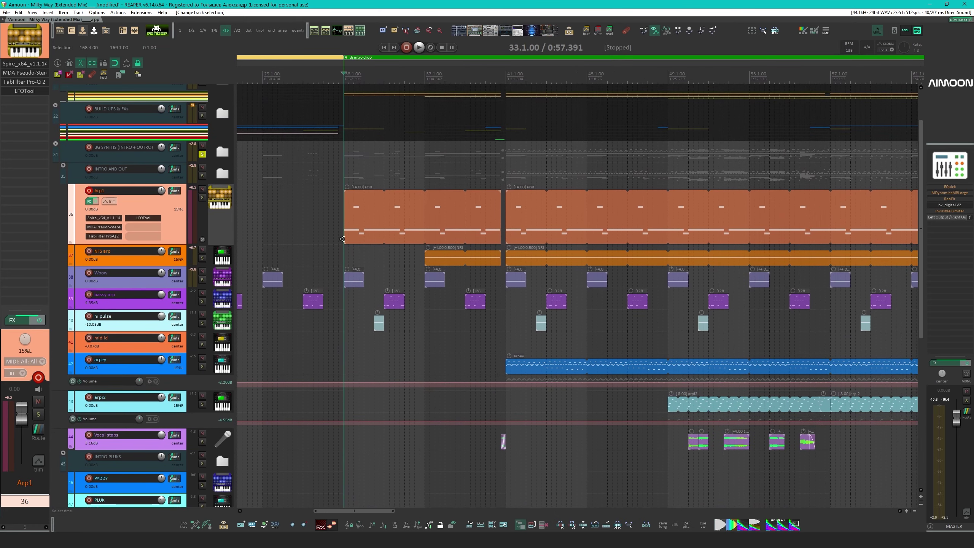
double_click(346, 221)
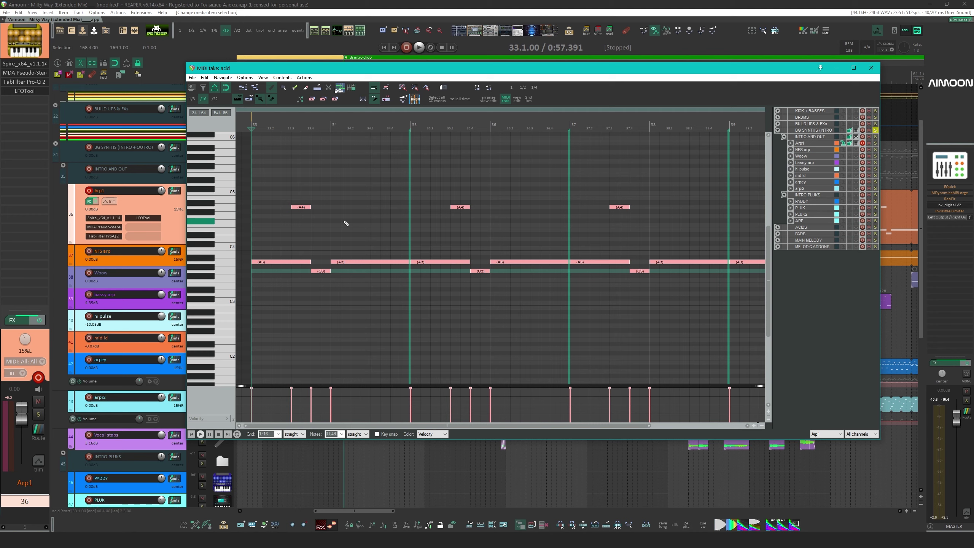
Audition the pitches used in the Arp1 pattern on the piano-roll keyboard, including A3 and A4, and close the MIDI editor
left_click(226, 265)
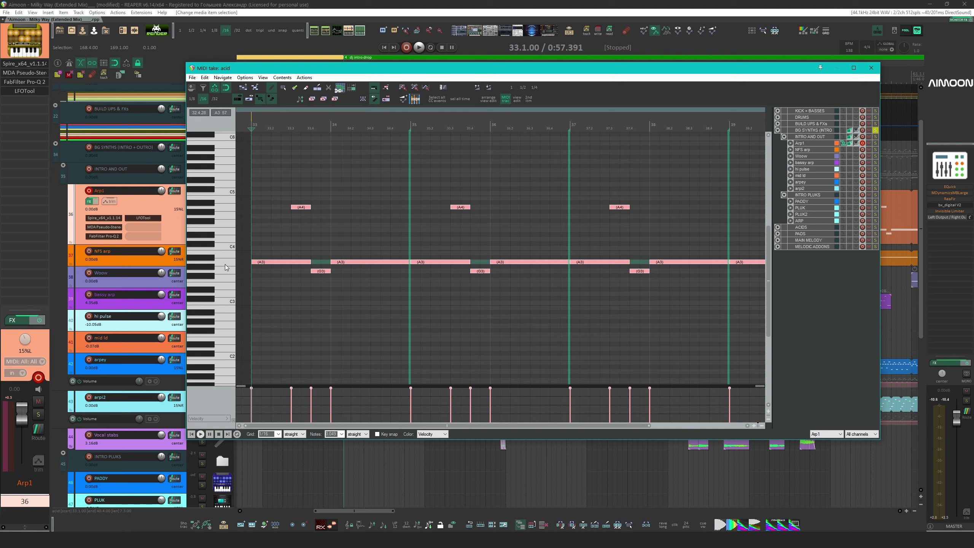
left_click(225, 264)
left_click(230, 256)
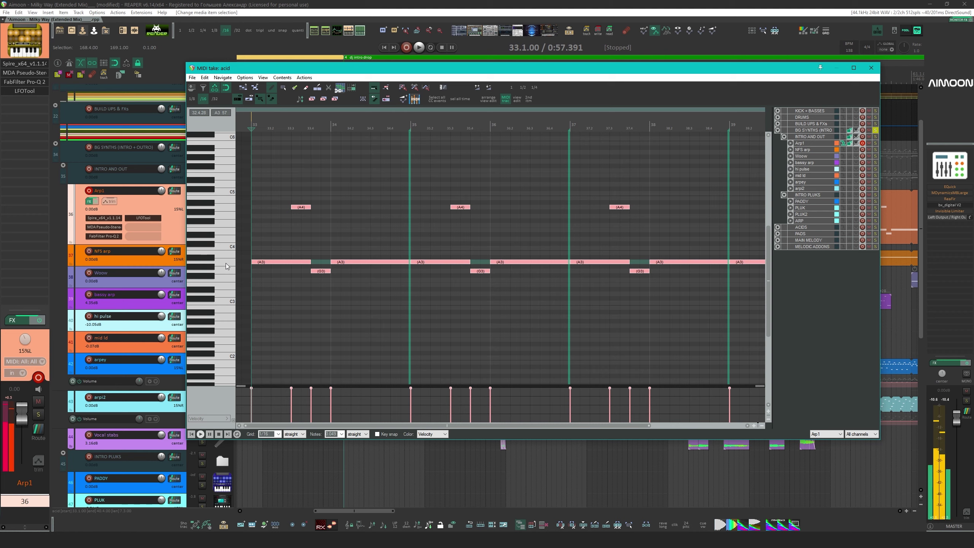
left_click(230, 208)
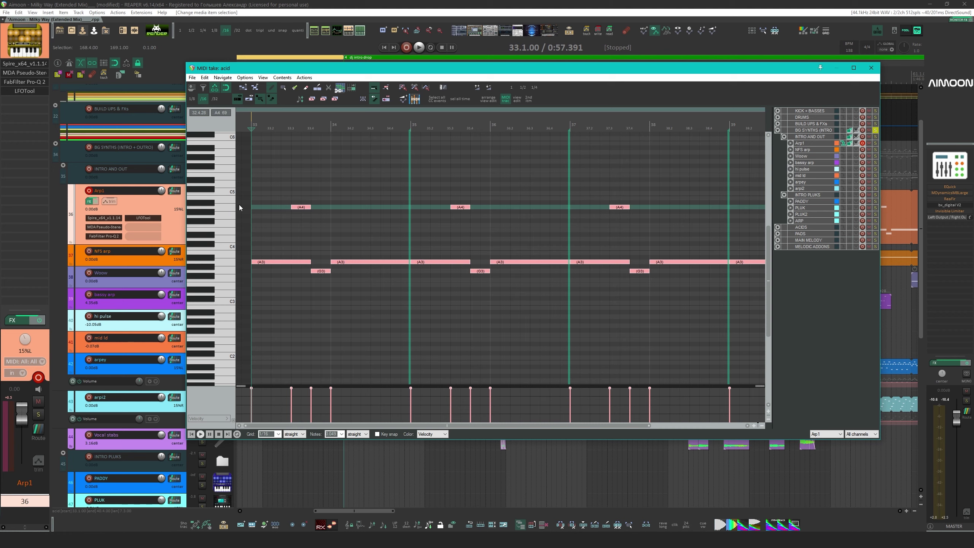
left_click(378, 434)
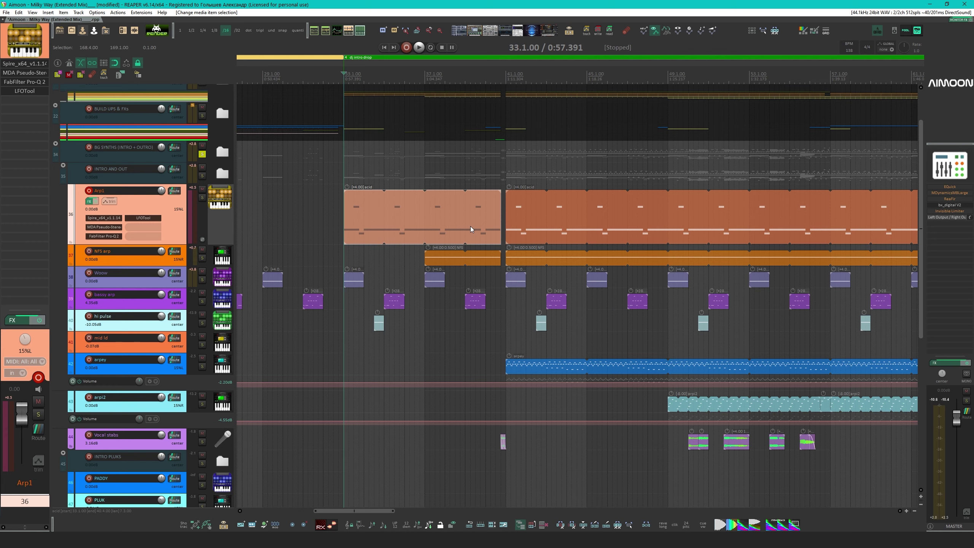
Reset the pitch shift of the first Arp1 item, solo the track and play it from bar 33
left_click_drag(471, 227, 377, 229)
key("KP_Subtract")
left_click(202, 197)
key("space")
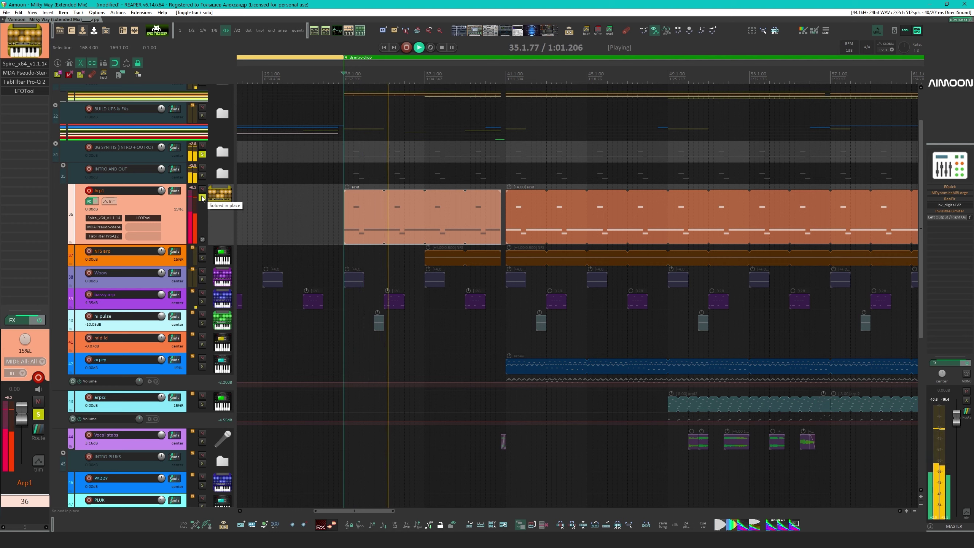
key("space")
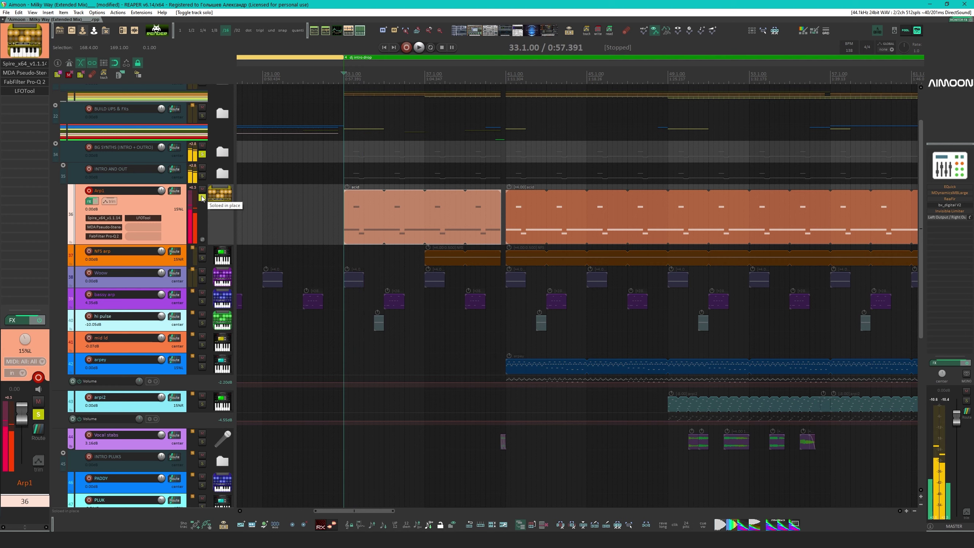
Pitch the first Arp1 item up by four semitones and play it from bar 33
key("KP_9")
key("KP_9")
key("KP_9")
key("KP_9")
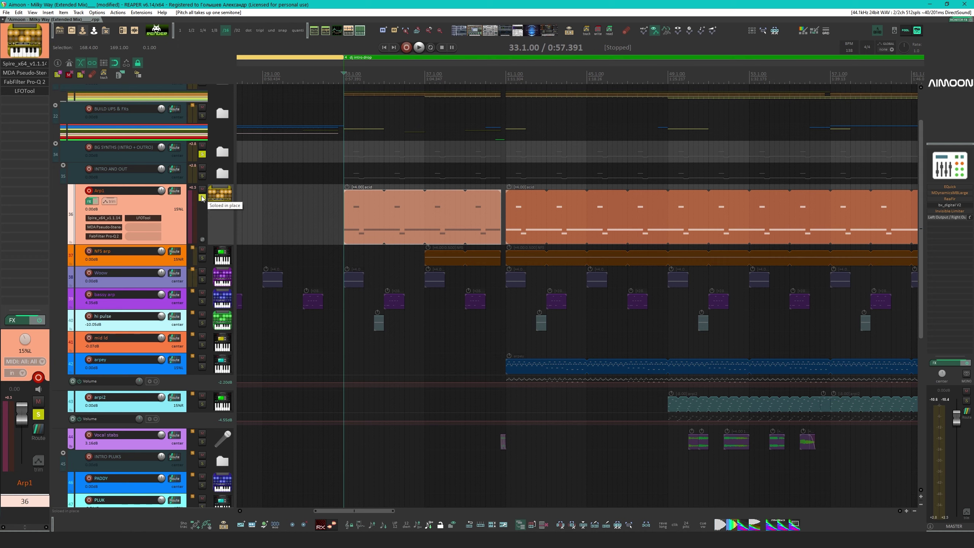
key("space")
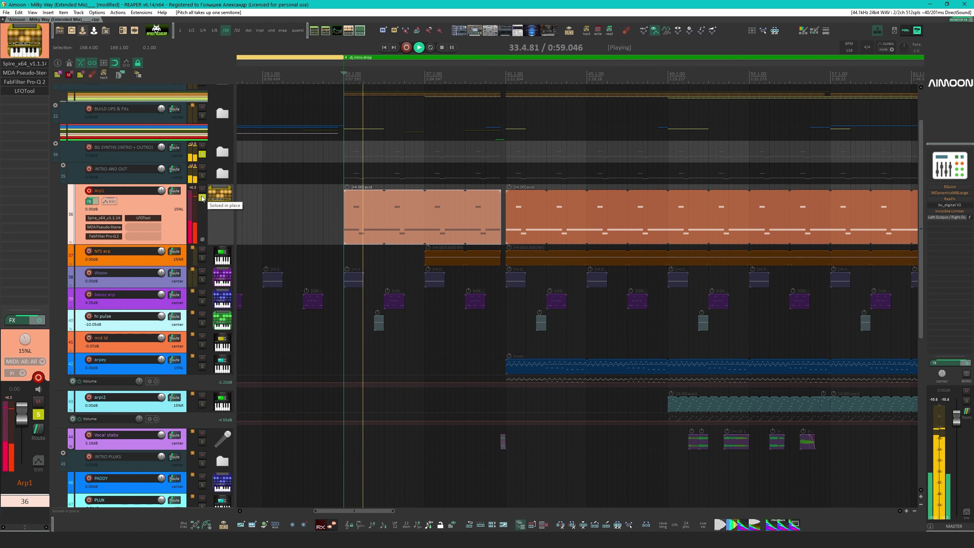
key("space")
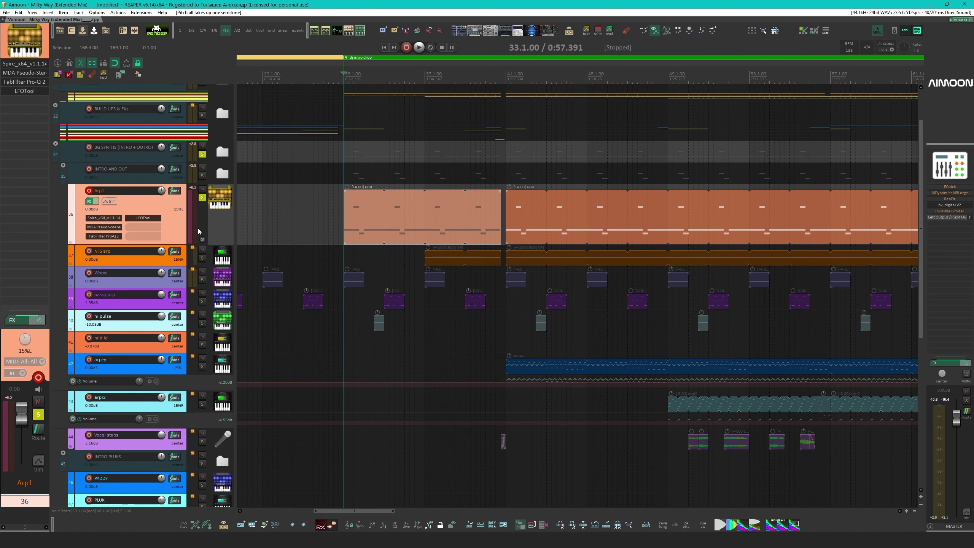
Open the first Arp1 item in the MIDI editor, audition a piano key and play the pattern from bar 33
scroll(282, 207, "down", 4)
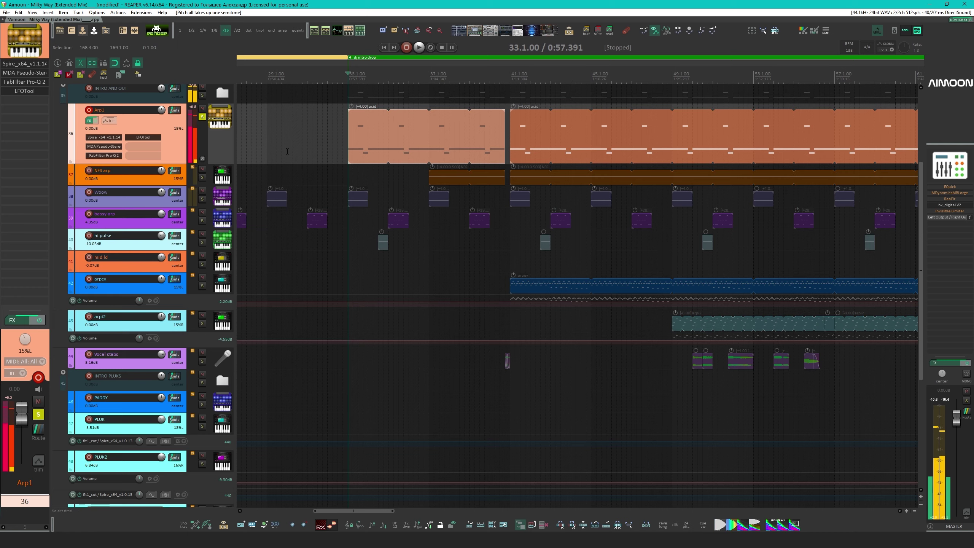
double_click(350, 154)
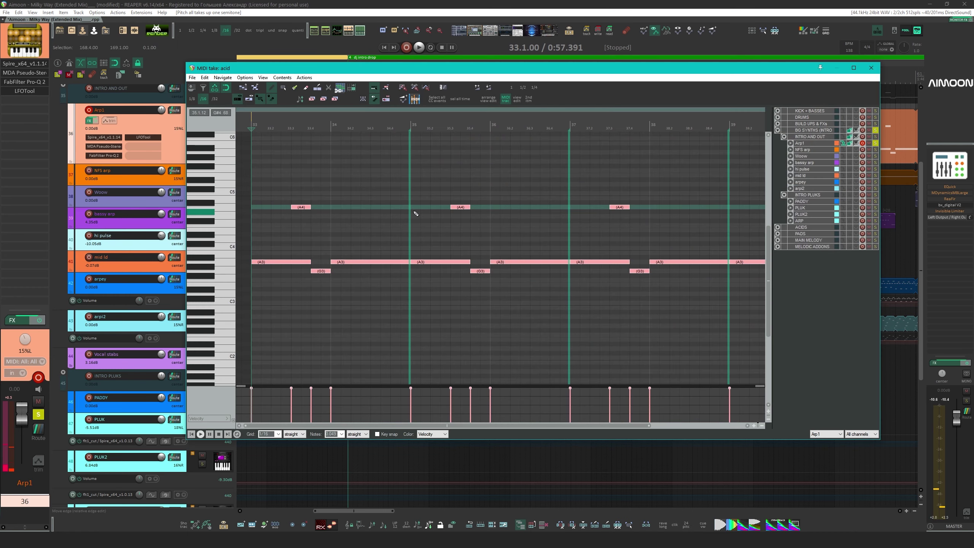
scroll(416, 214, "up", 2)
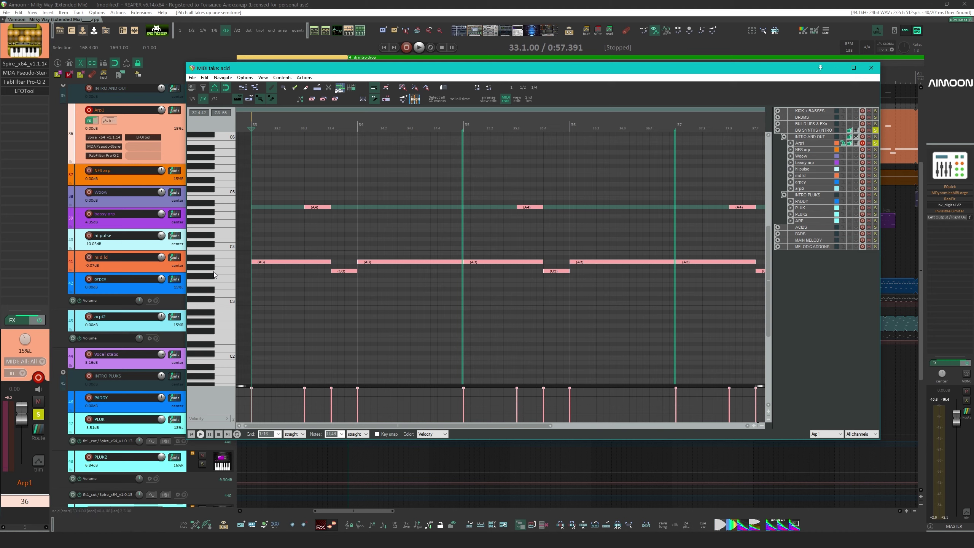
left_click(213, 275)
key("space")
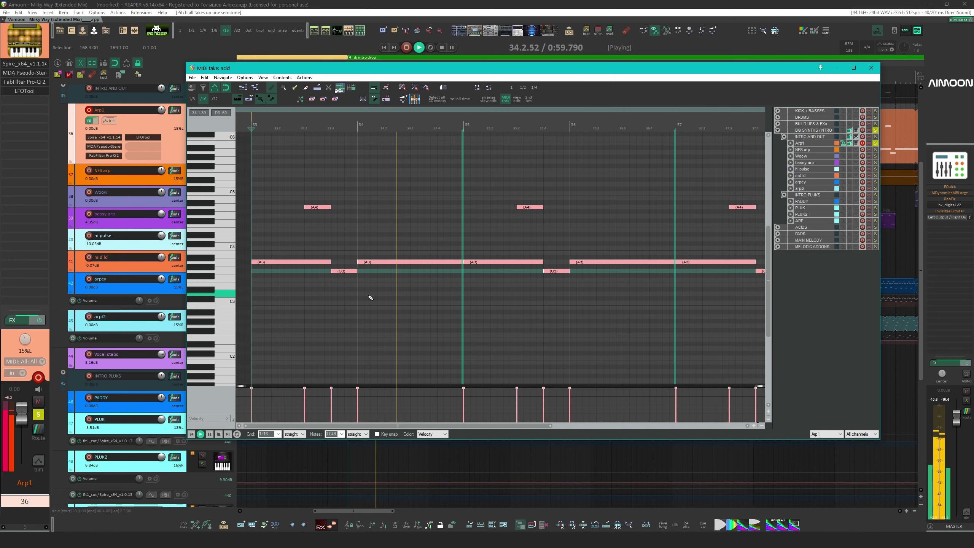
scroll(371, 298, "down", 2)
key("space")
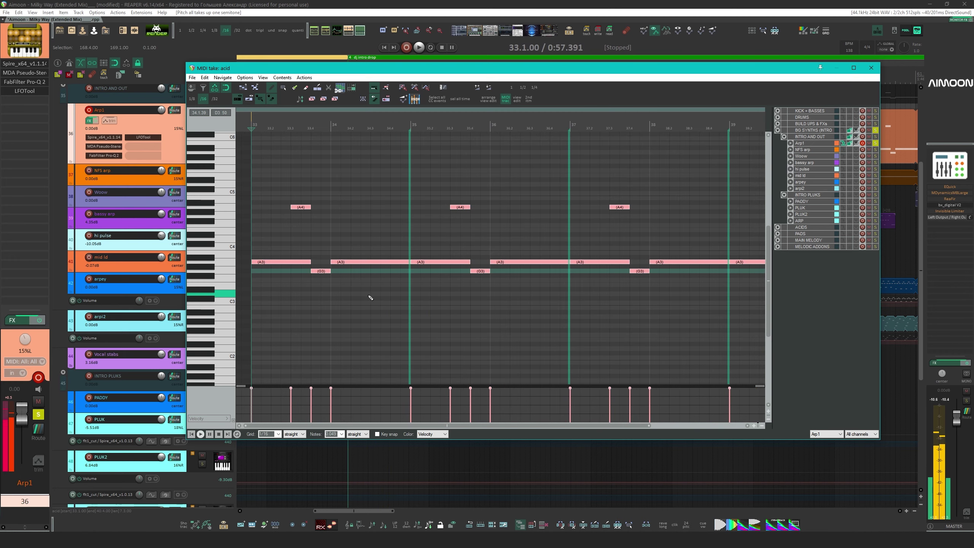
Close the MIDI editor and lay out Arp1's Spire, MDA Pseudo-Stereo, FabFilter Pro-Q 2 and LFOTool windows for viewing
left_click(27, 64)
left_click(872, 67)
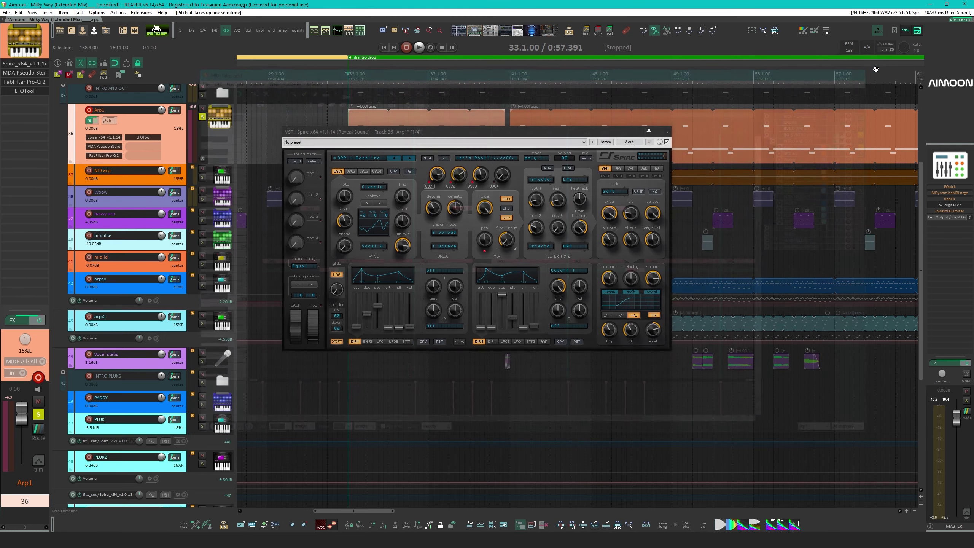
left_click_drag(474, 131, 537, 155)
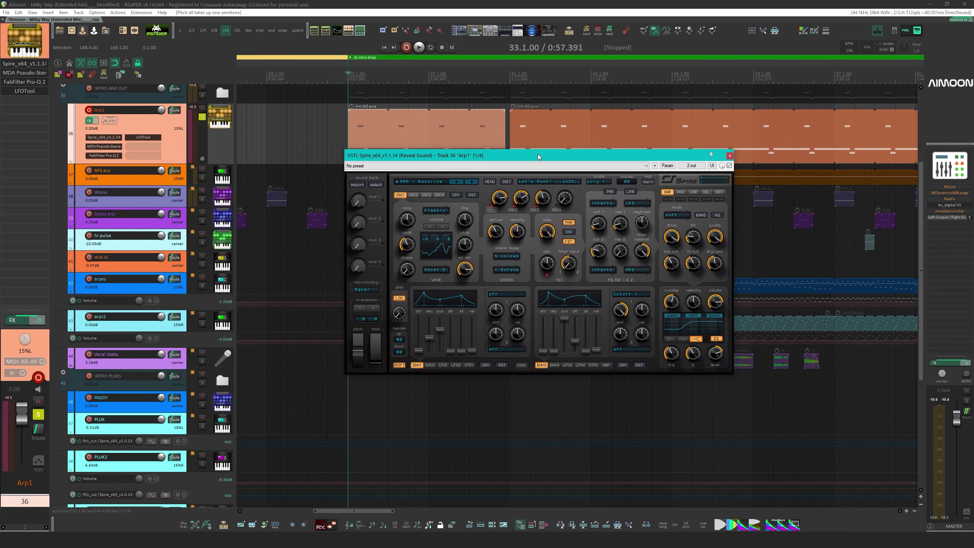
left_click(27, 74)
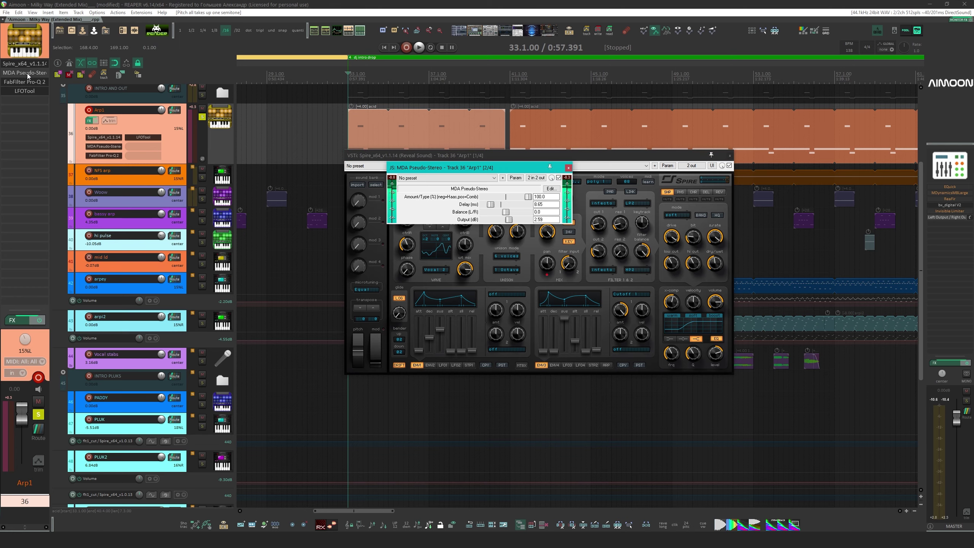
left_click_drag(486, 170, 417, 96)
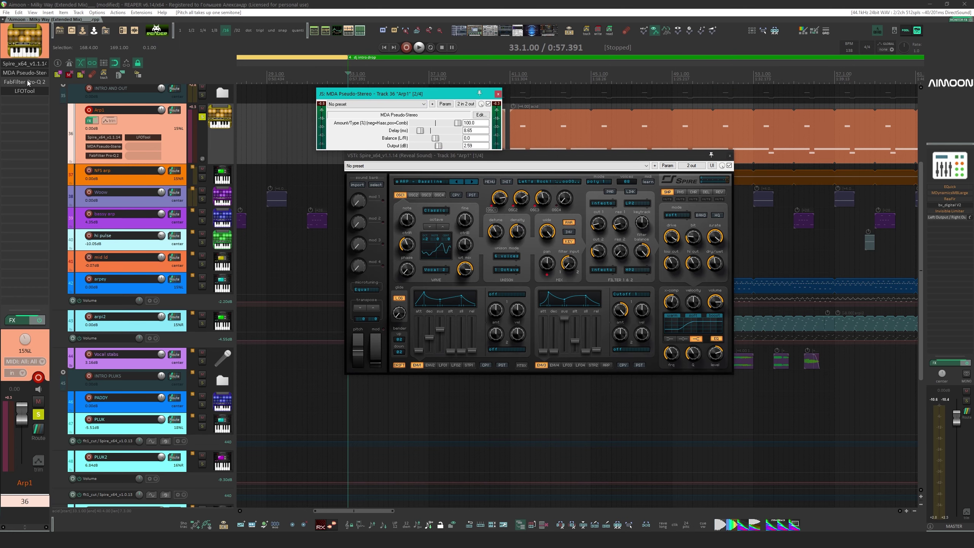
left_click(27, 81)
left_click_drag(385, 255, 600, 91)
left_click(20, 92)
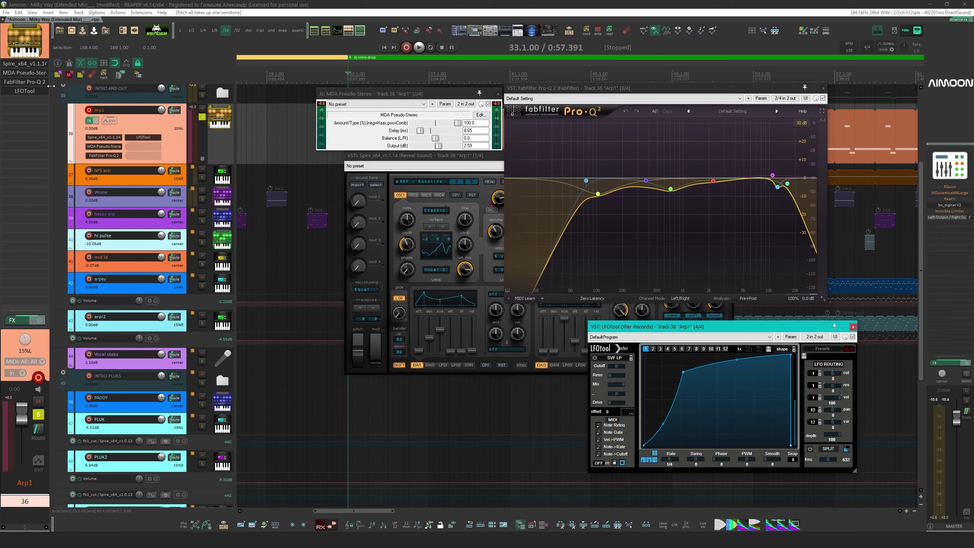
Bypass LFOTool, FabFilter Pro-Q 2 and MDA Pseudo-Stereo on Arp1 and play the dry Spire sound
left_click(28, 91, "shift")
left_click(27, 83, "shift")
left_click(27, 72, "shift")
key("space")
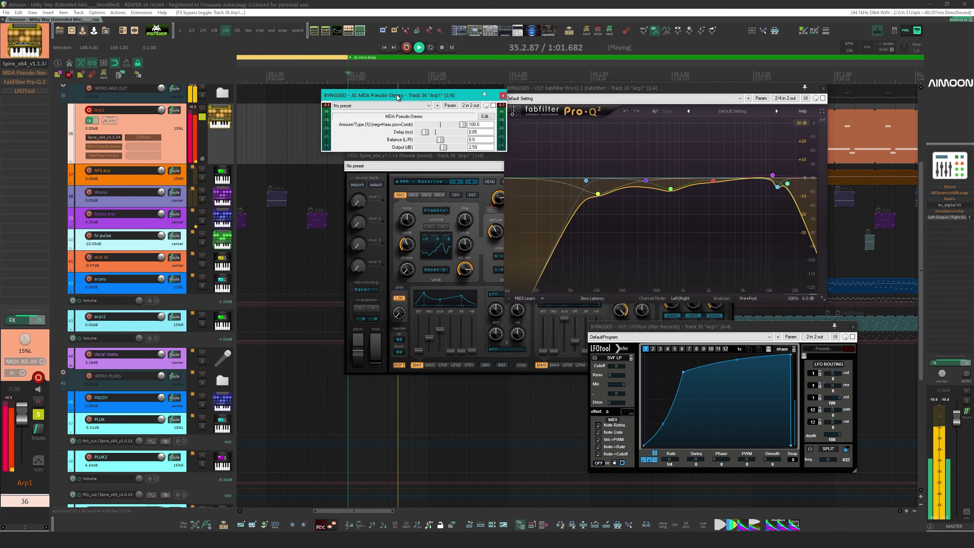
Re-enable MDA Pseudo-Stereo, FabFilter Pro-Q 2 and LFOTool on Arp1 one after another during playback to hear each effect
left_click(429, 125)
left_click(487, 105)
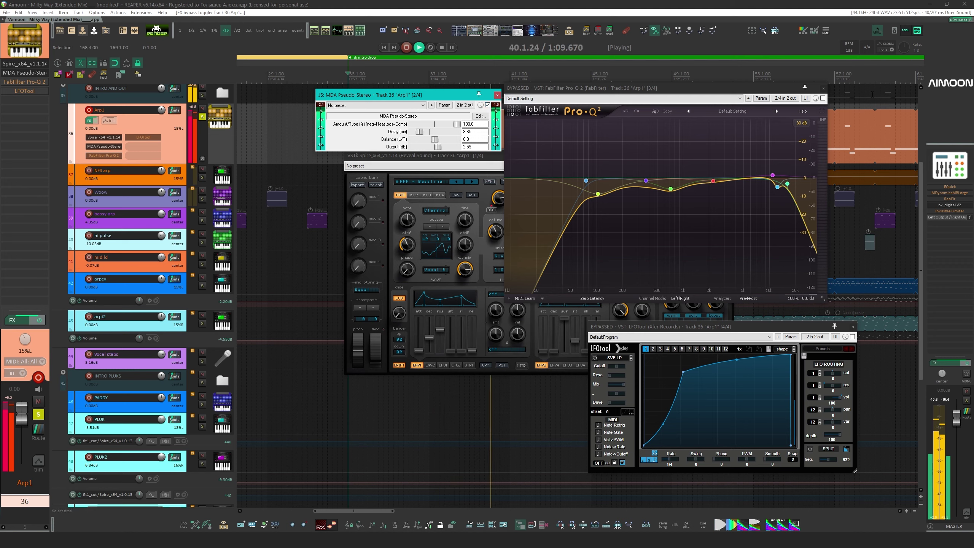
left_click(823, 99)
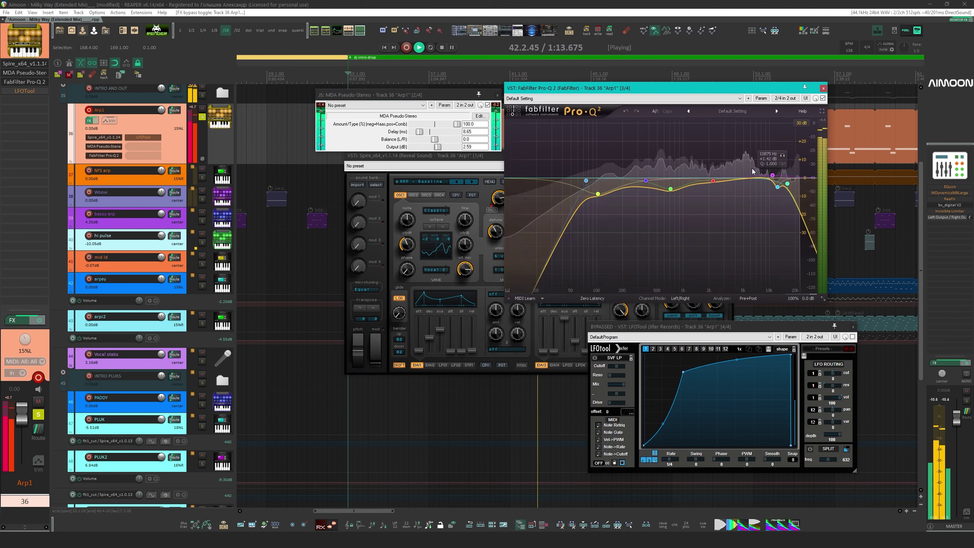
mouse_move(668, 187)
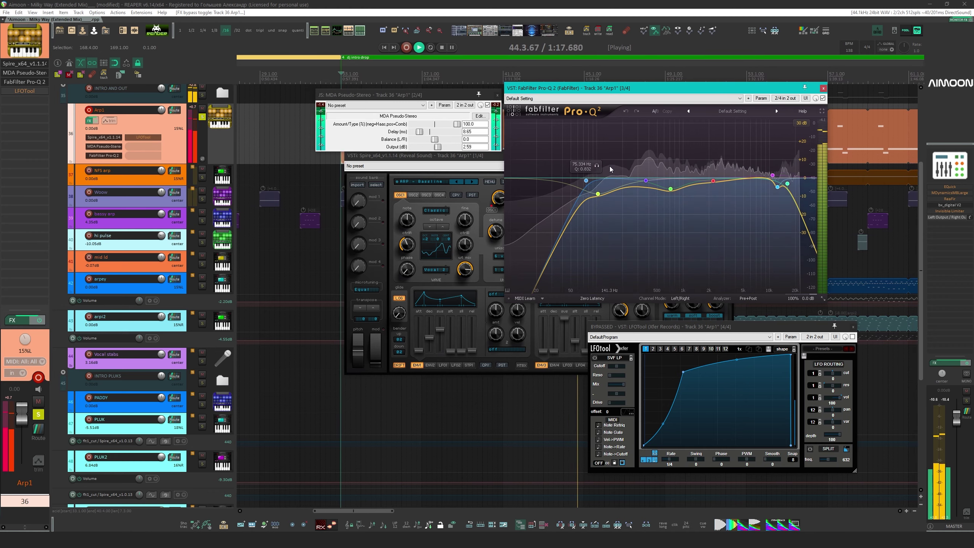
left_click_drag(759, 328, 594, 199)
left_click(686, 207)
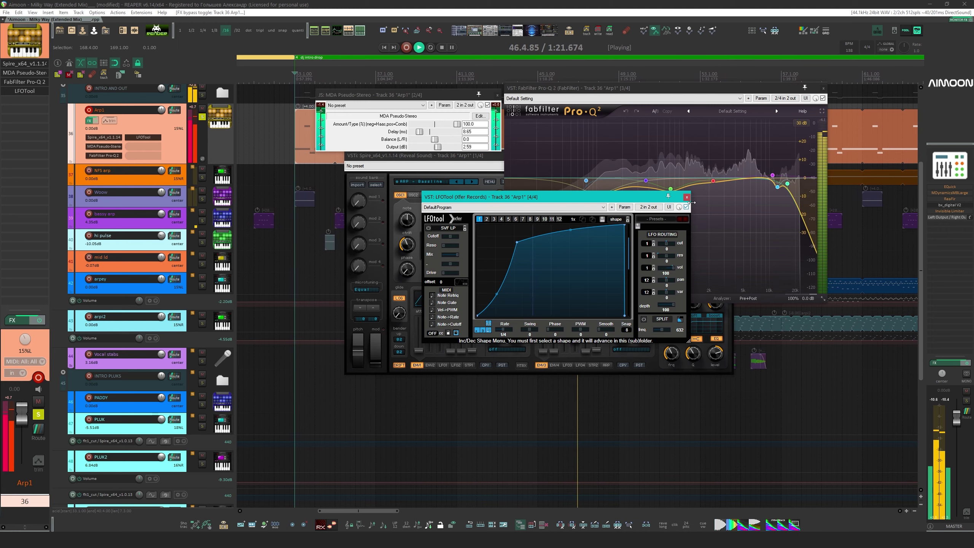
Close all four Arp1 plug-in windows and stop playback
left_click(823, 88)
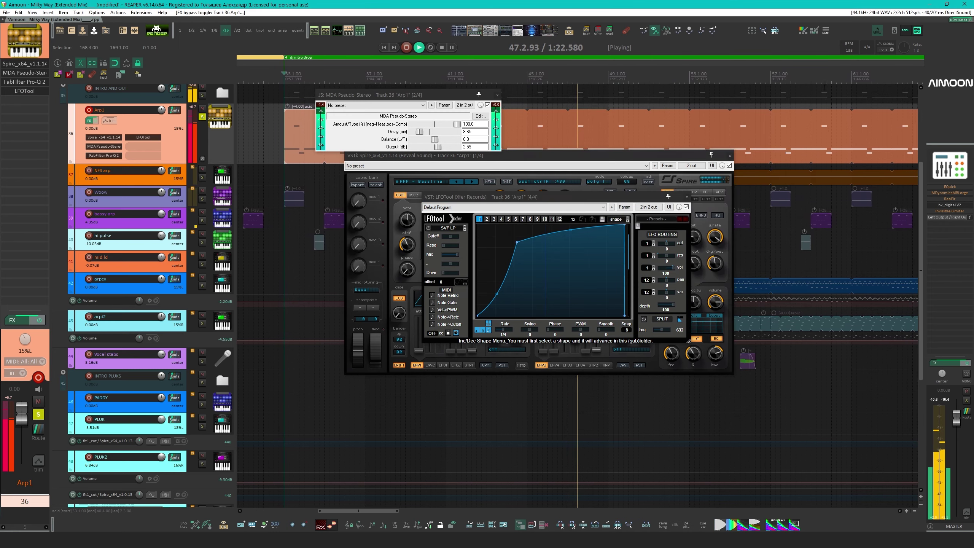
left_click(497, 95)
left_click(730, 155)
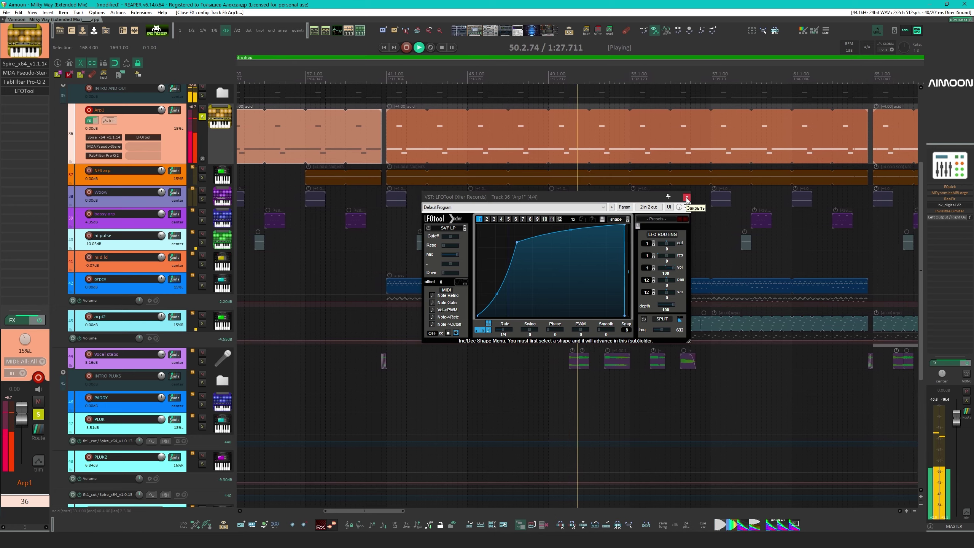
key("space")
left_click(686, 198)
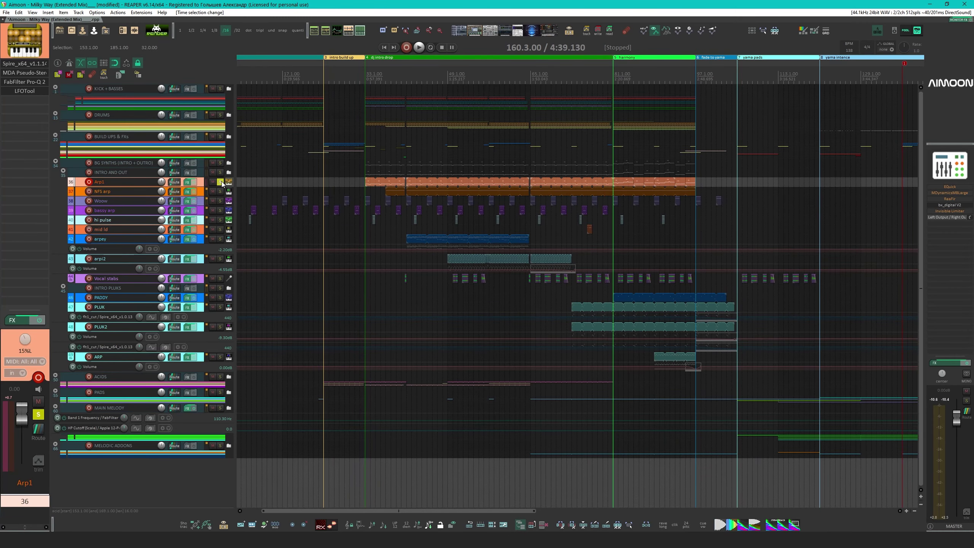
Unsolo Arp1, solo the NFS arp track and play it from bar 37
left_click(221, 182)
left_click(221, 191)
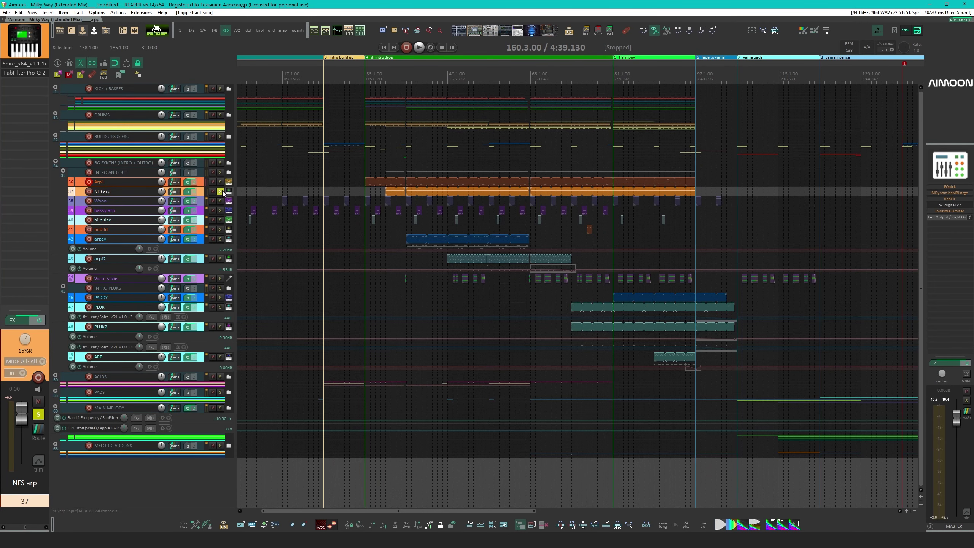
left_click(385, 219)
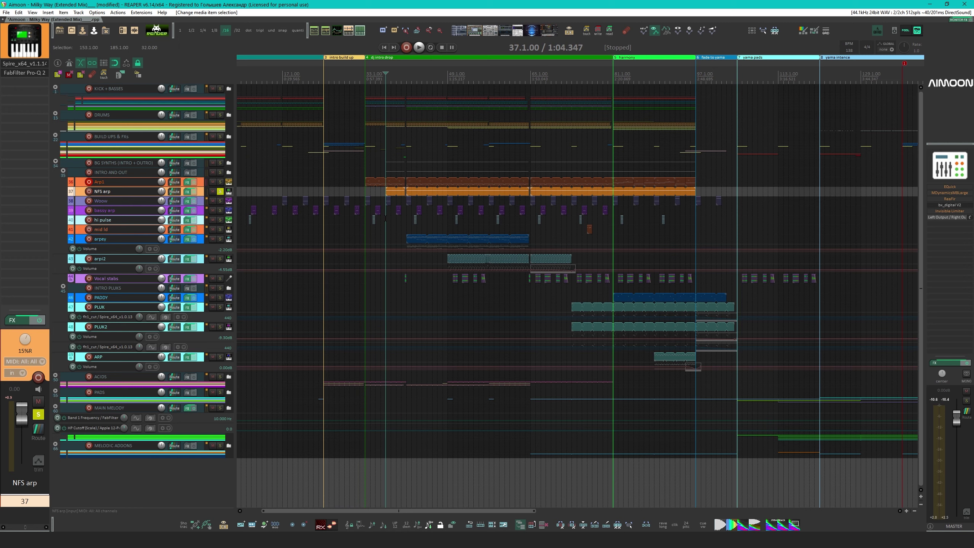
key("space")
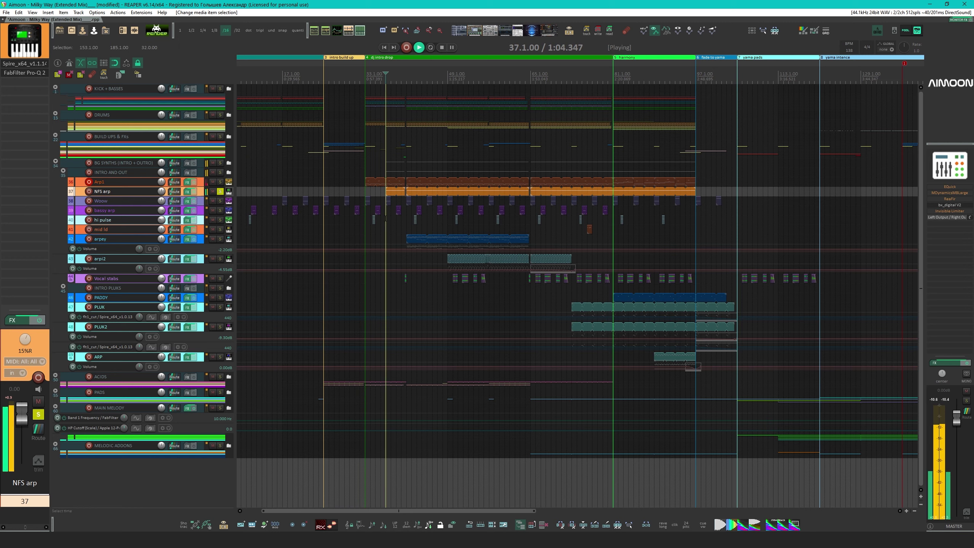
scroll(386, 219, "up", 3)
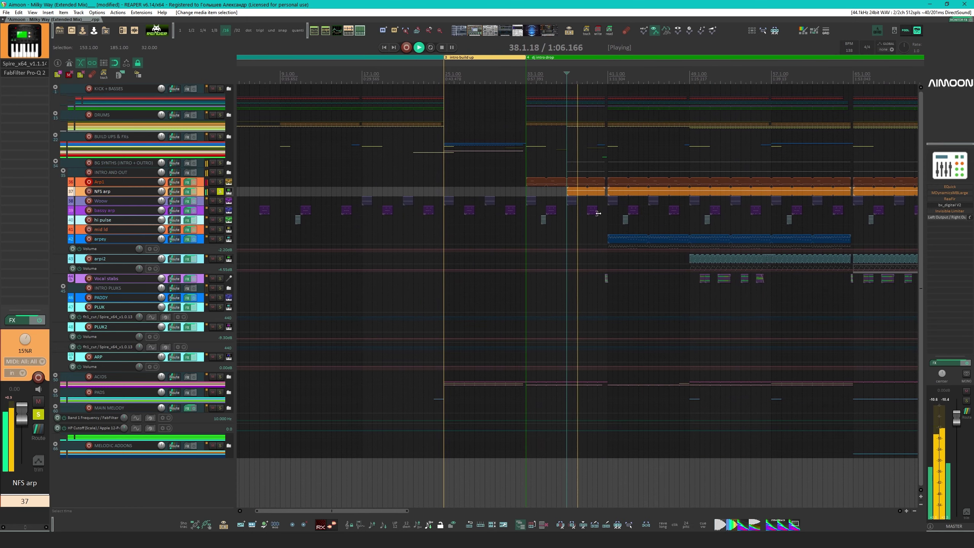
scroll(475, 292, "down", 3)
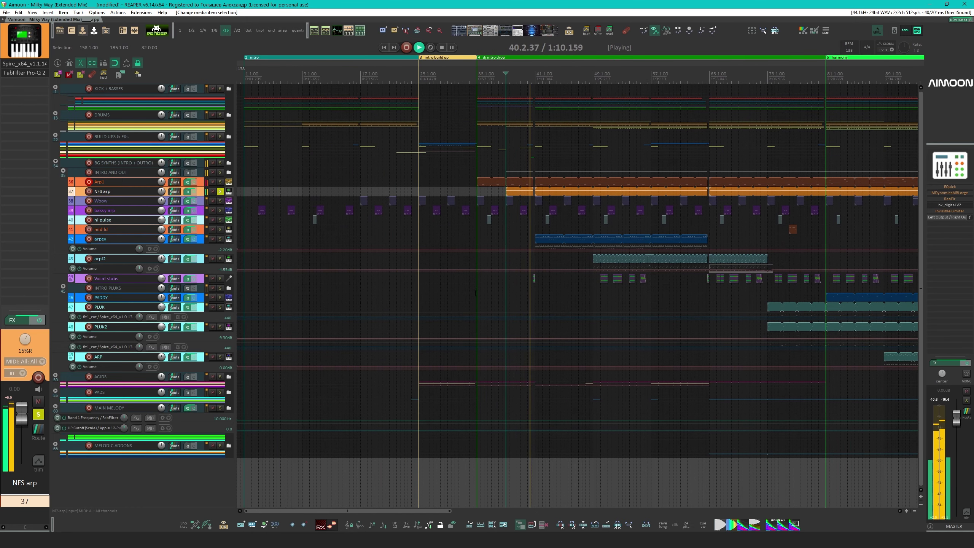
key("space")
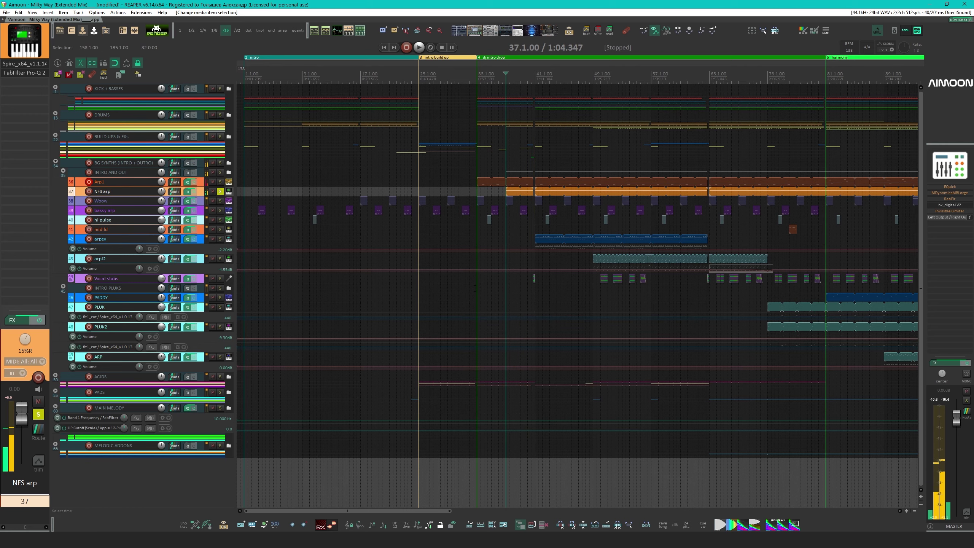
Open the first NFS arp item in the MIDI editor and audition its A4 note on the keyboard
double_click(506, 192)
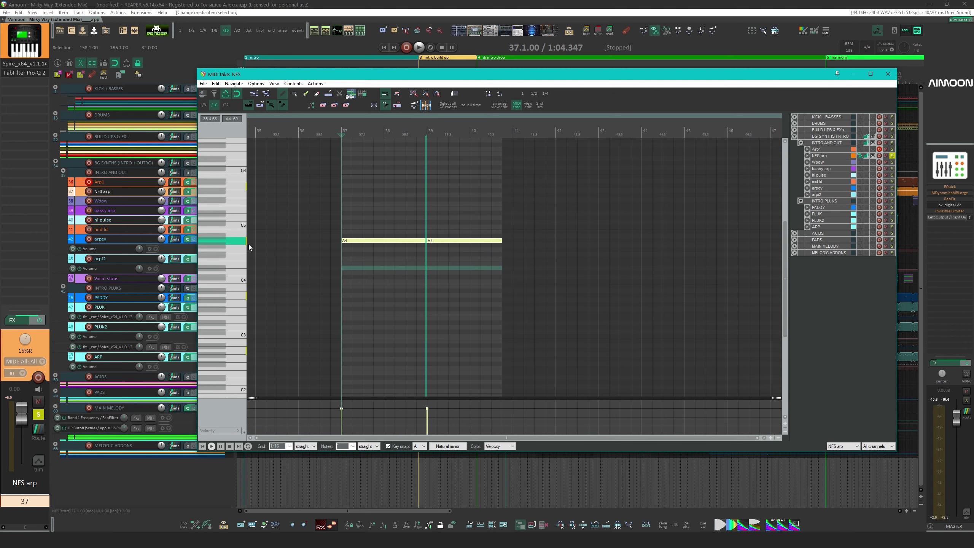
left_click(237, 241)
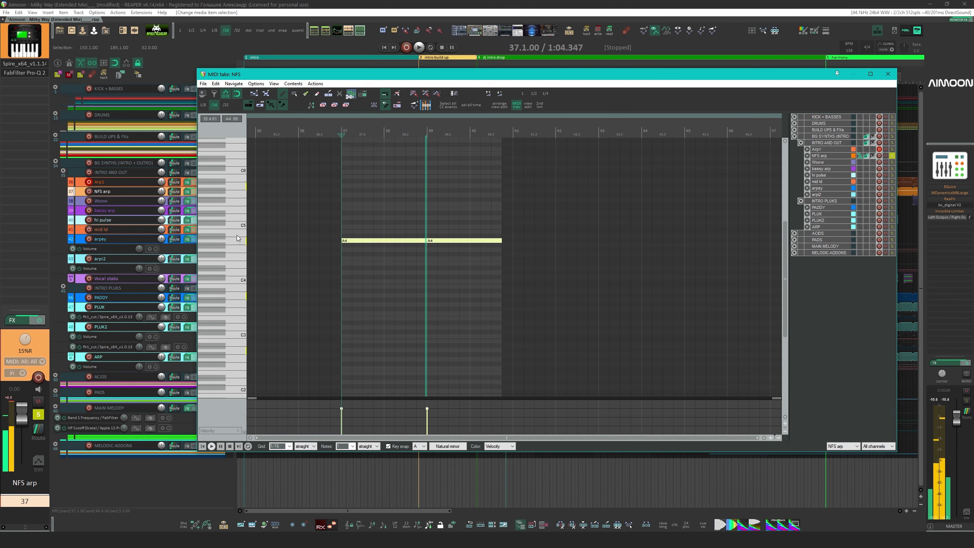
Audition a higher note on the NFS arp keyboard and close the MIDI editor
left_click(236, 211)
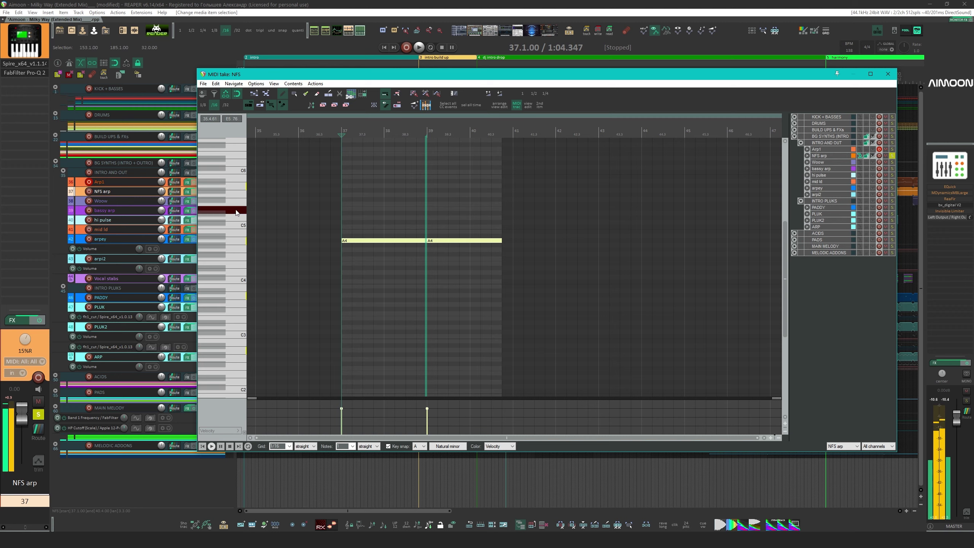
left_click(388, 446)
left_click(887, 74)
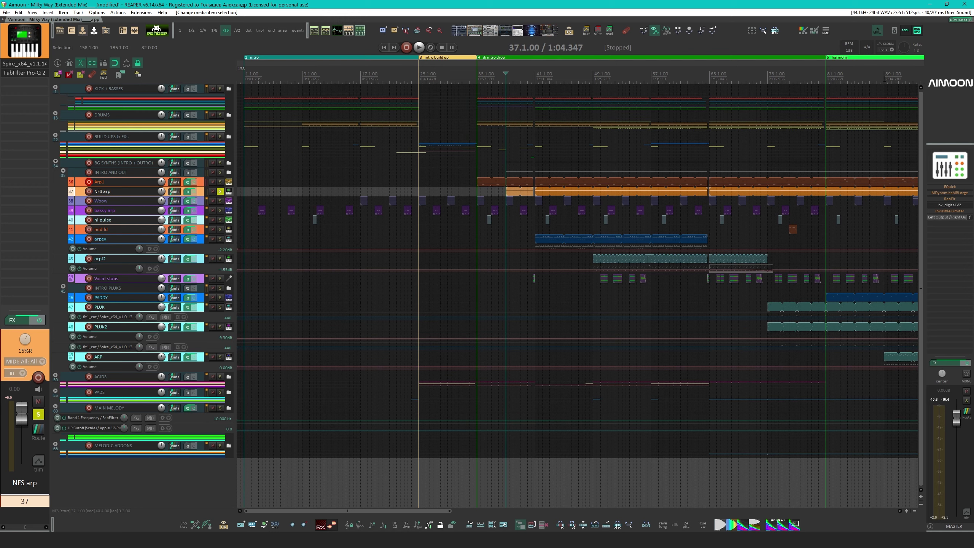
Bypass FabFilter Pro-Q 2 on NFS arp, play from bar 37, and re-enable the EQ in its window to compare
left_click(32, 74, "shift")
key("space")
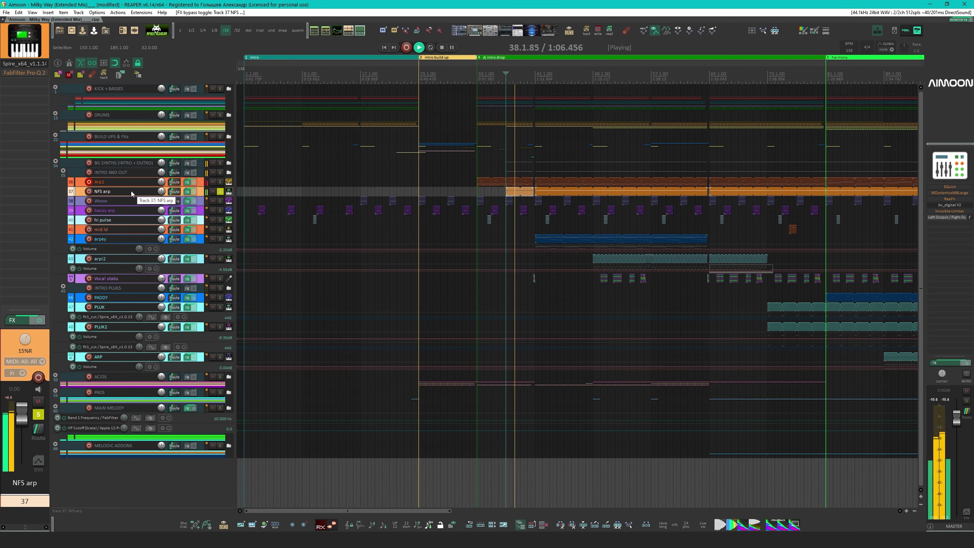
left_click(25, 73)
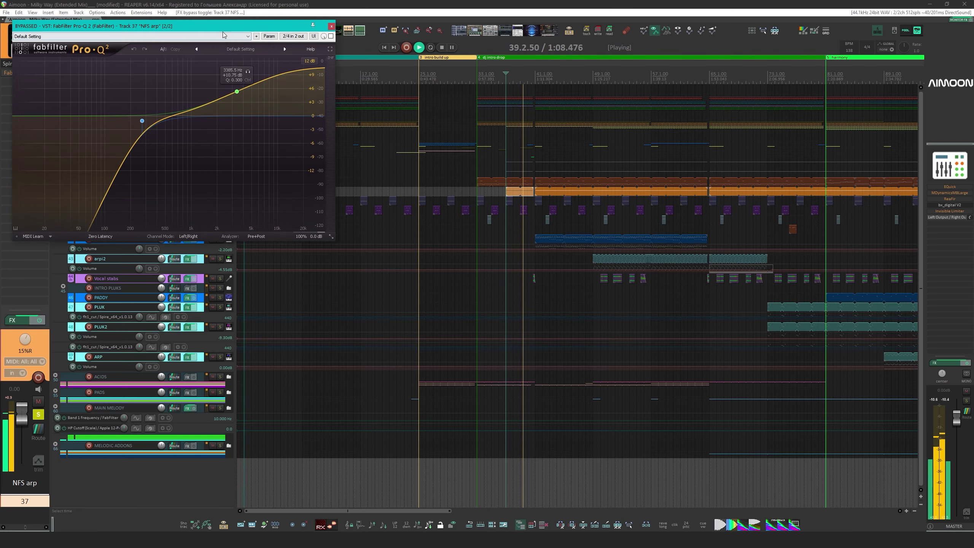
left_click_drag(225, 38, 528, 203)
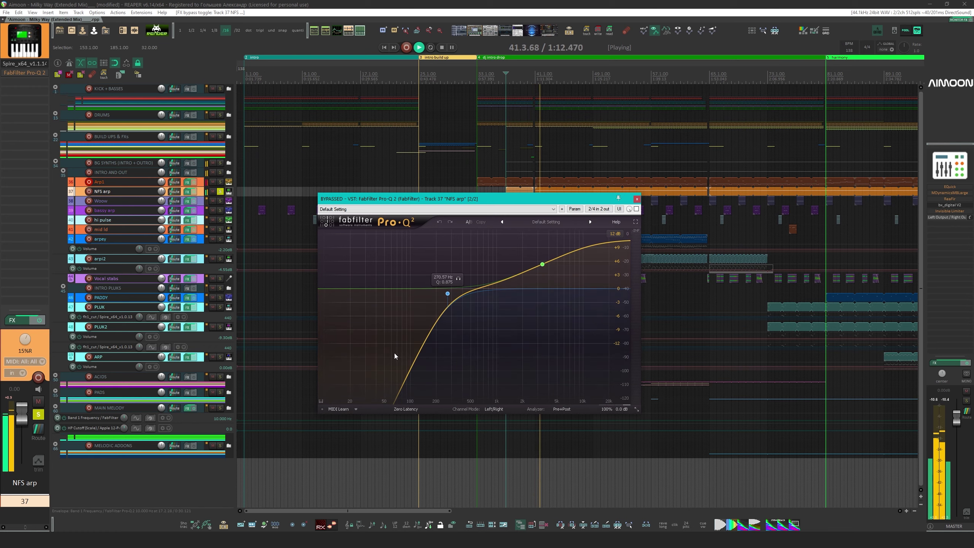
left_click(637, 208)
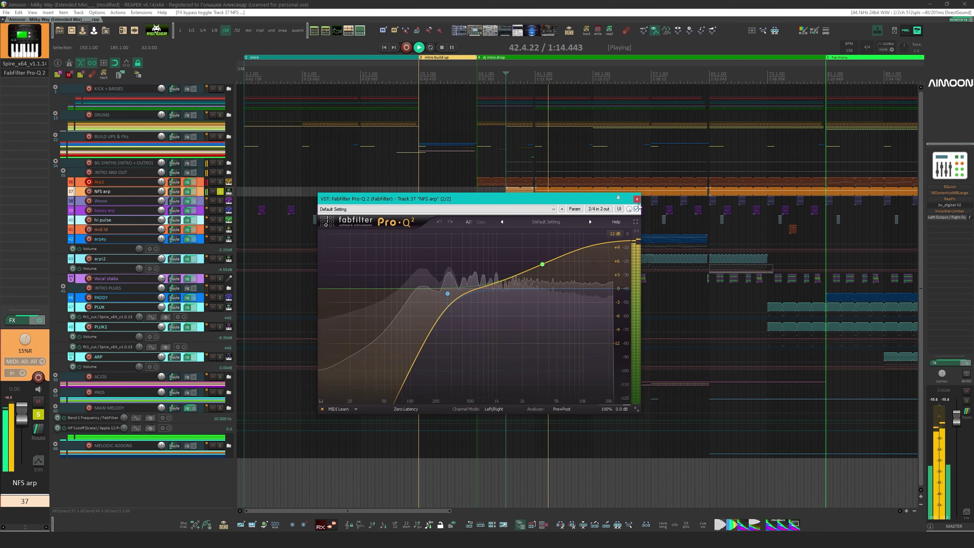
left_click(636, 198)
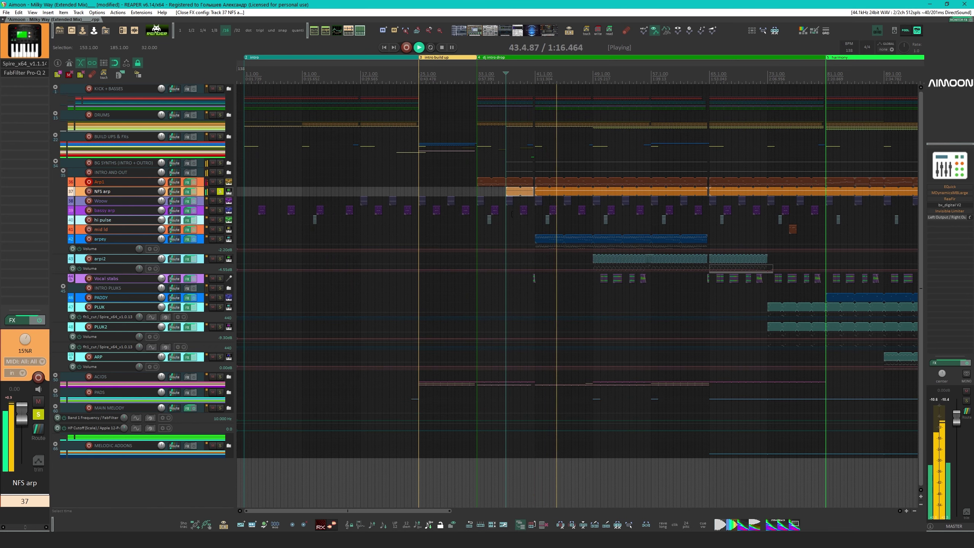
Inspect the Spire synth on NFS arp, close its window, stop playback and unsolo the track
left_click(25, 63)
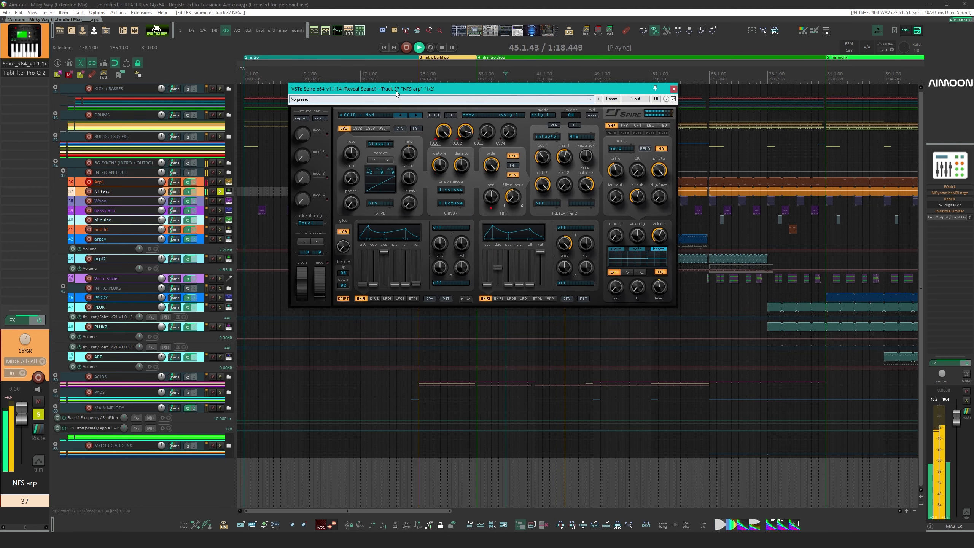
left_click_drag(399, 88, 380, 156)
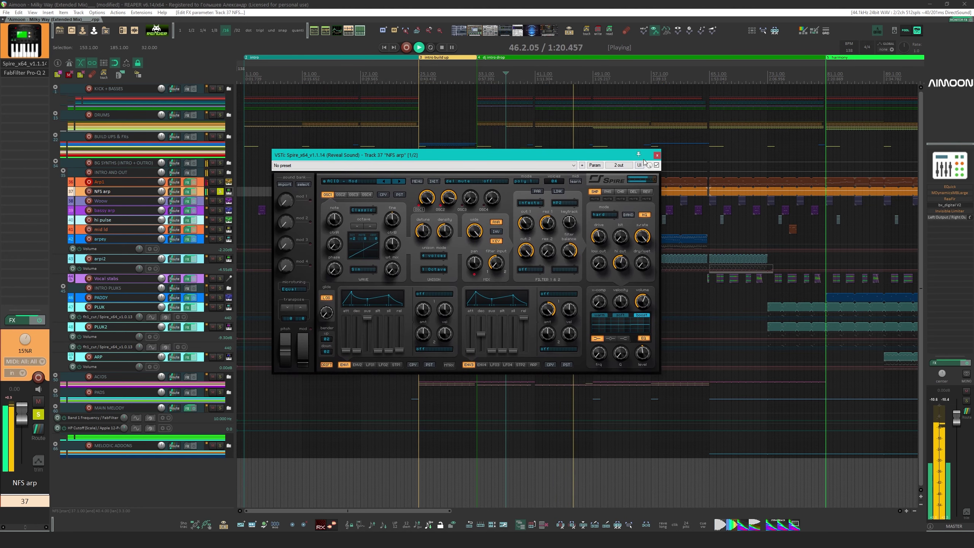
left_click(657, 155)
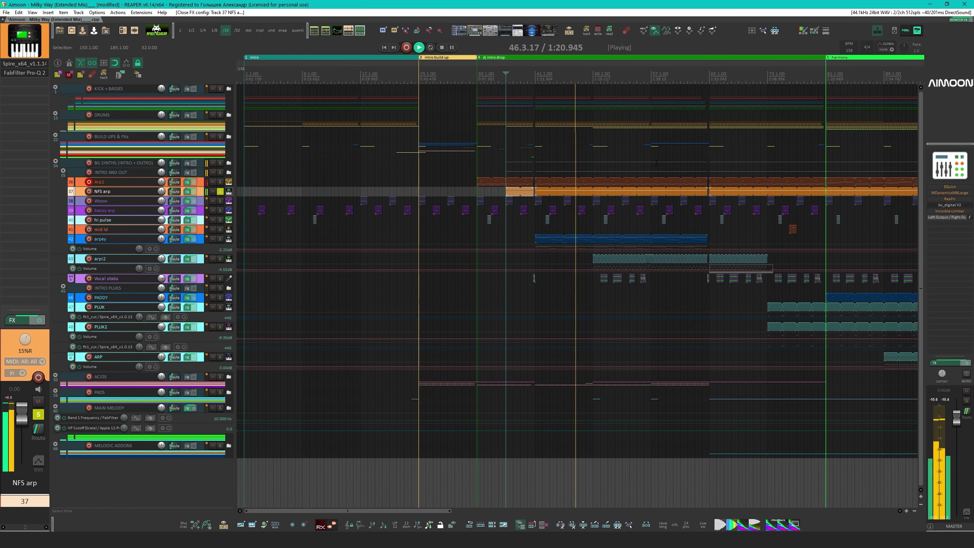
key("space")
left_click(220, 191)
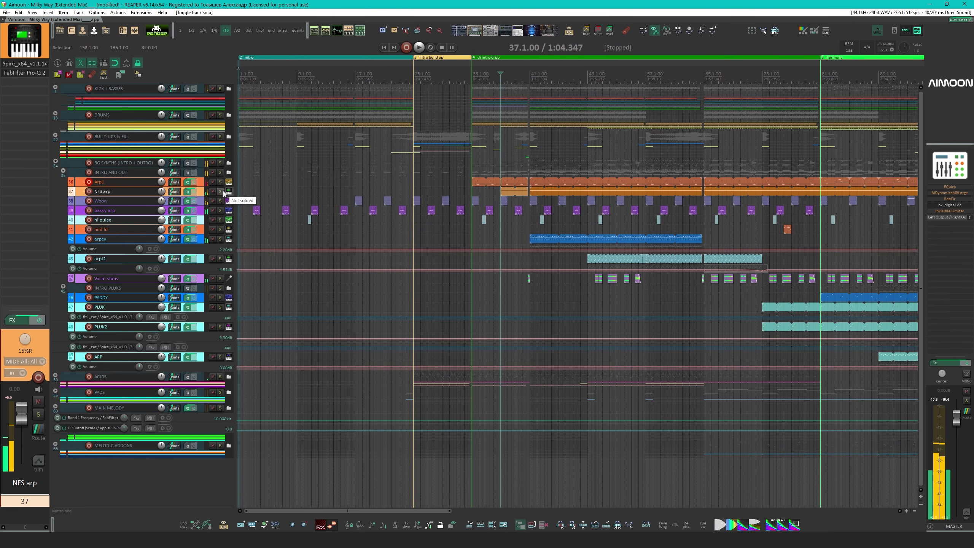
Solo the BG SYNTHS (INTRO + OUTRO) folder and the Woow track
left_click(222, 164)
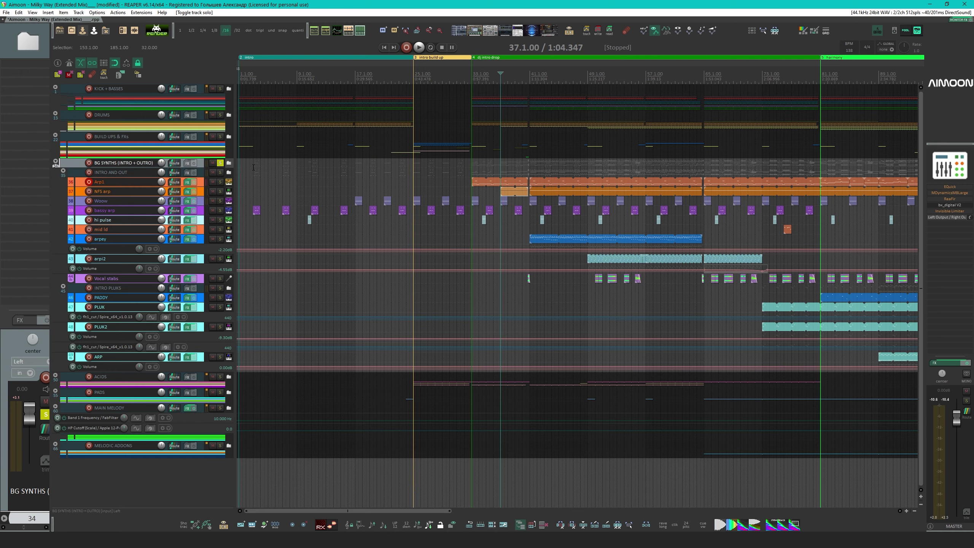
left_click(175, 201)
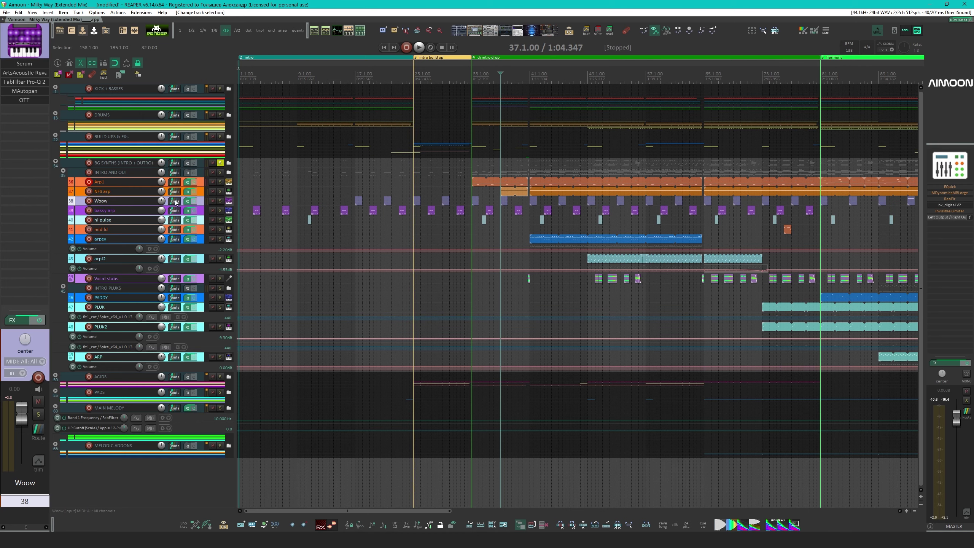
left_click(220, 201)
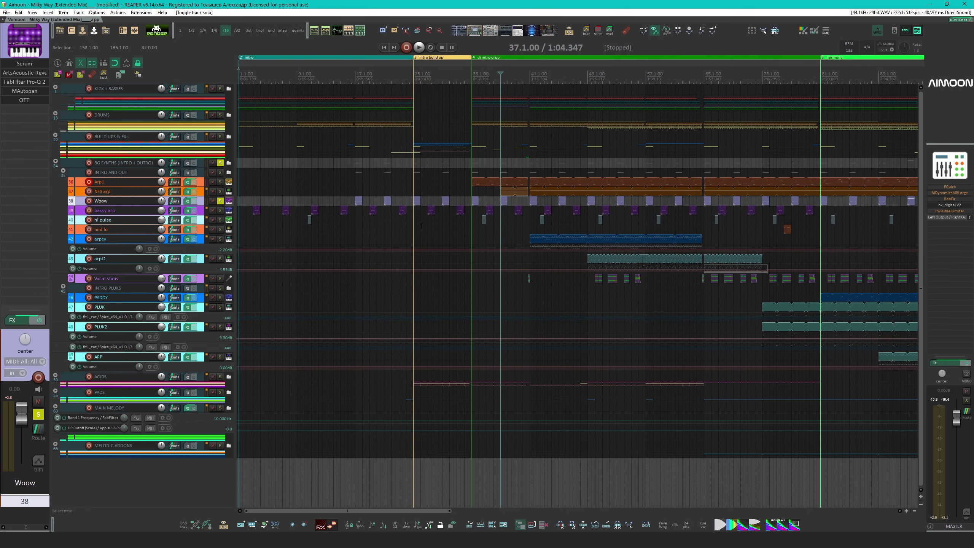
Play the soloed Woow track from bar 25, move the edit cursor to bar 33 and stop playback
left_click(413, 217)
scroll(513, 248, "up", 3)
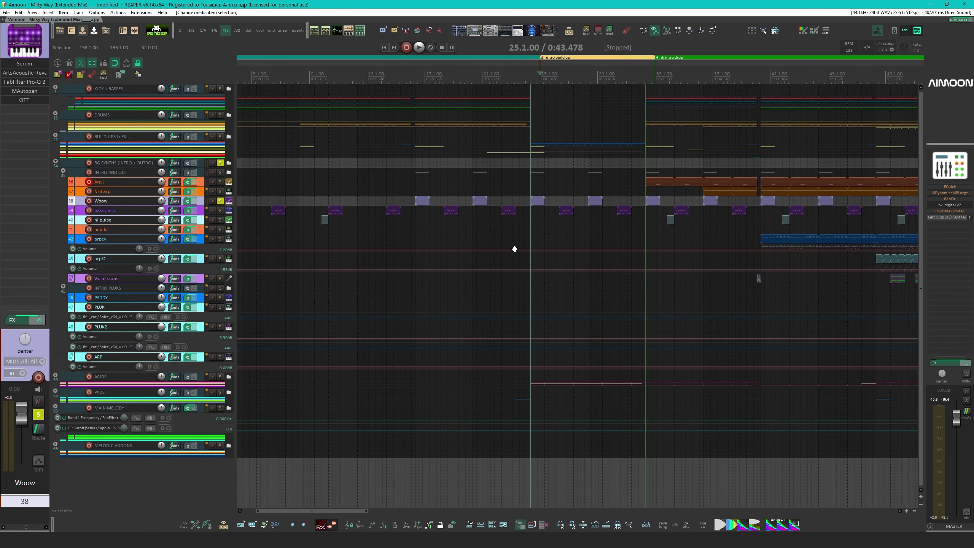
key("space")
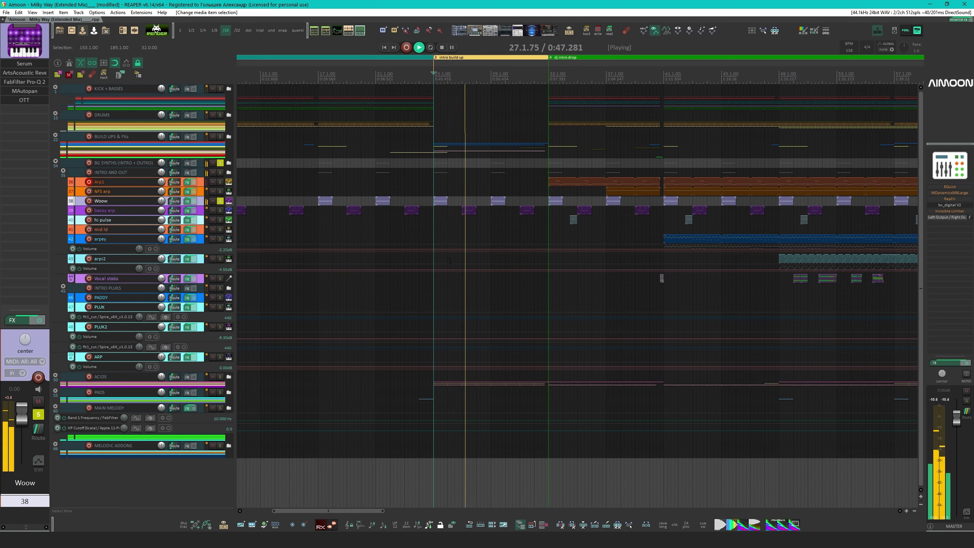
left_click(549, 230)
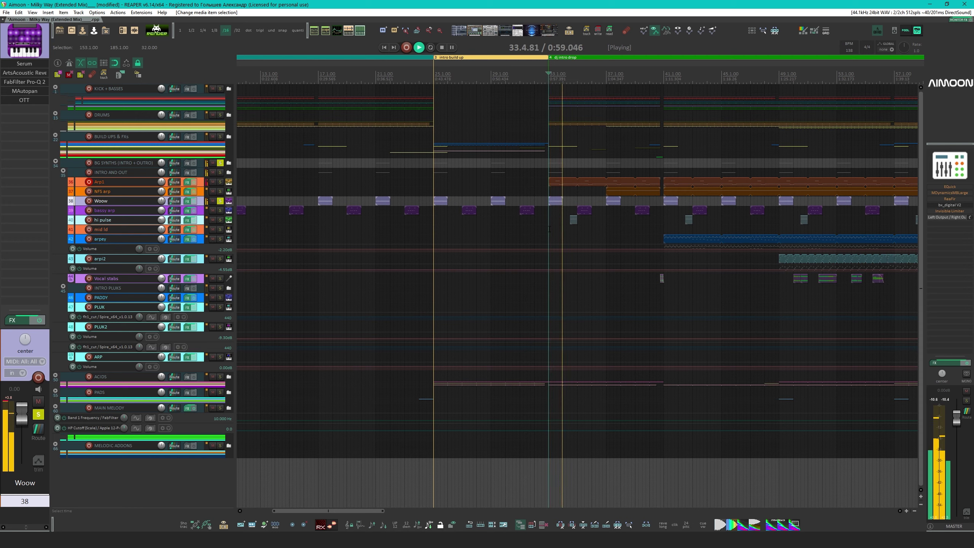
key("space")
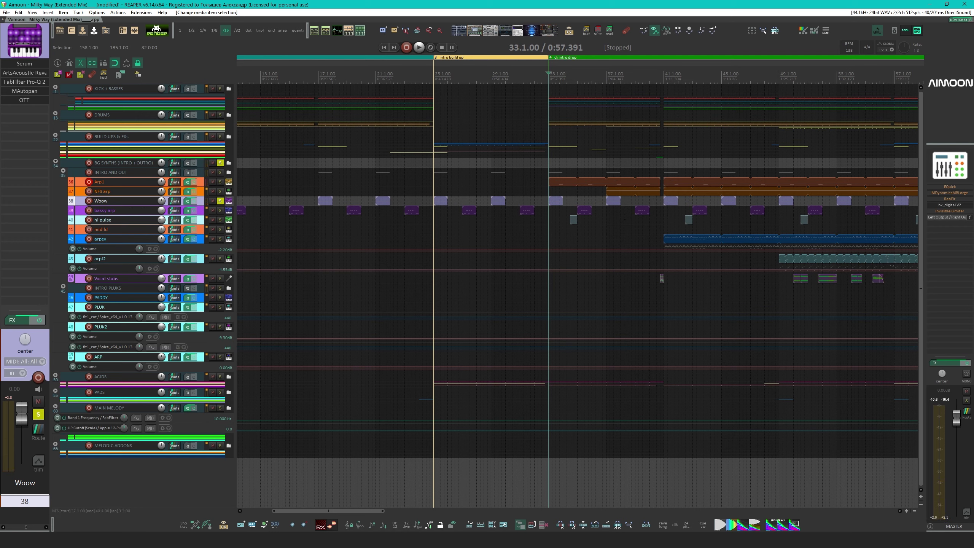
Add the purple arp track below Woow and the hi pulse track to the solo and listen from bar 33
scroll(625, 217, "down", 5)
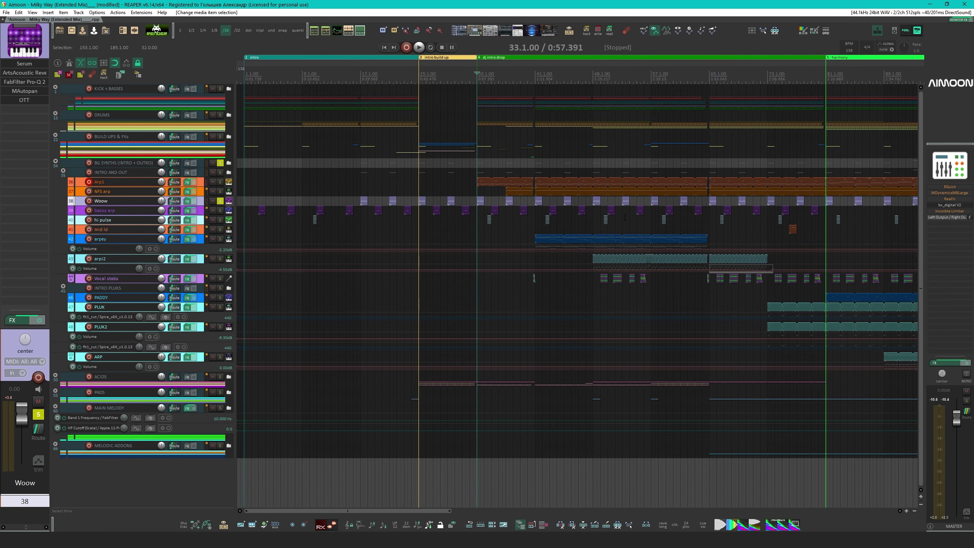
left_click(221, 210)
left_click(220, 219)
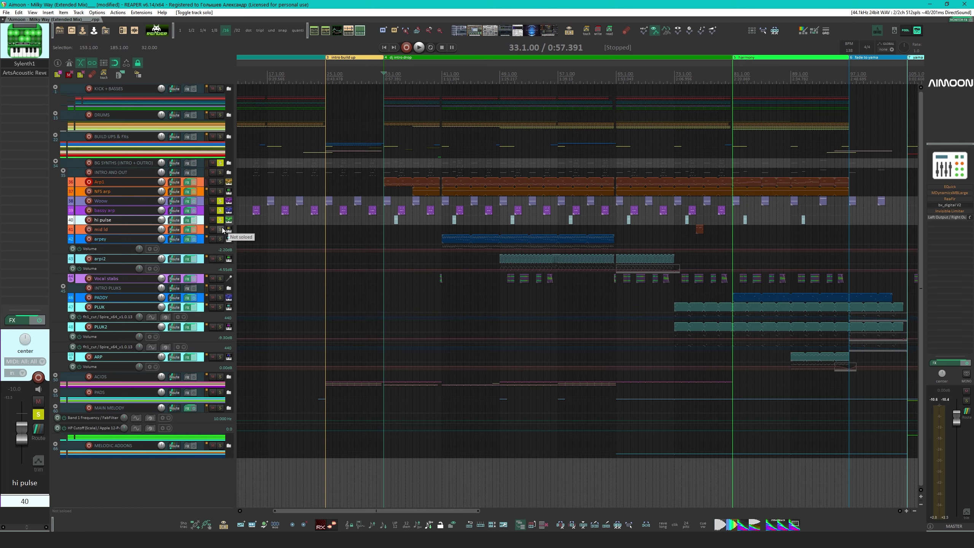
left_click(231, 231)
key("space")
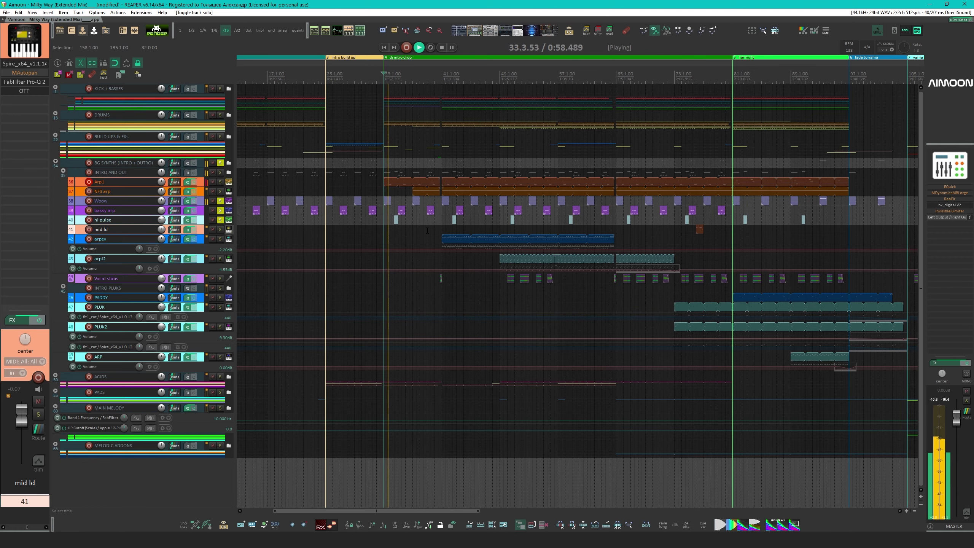
scroll(419, 240, "up", 3)
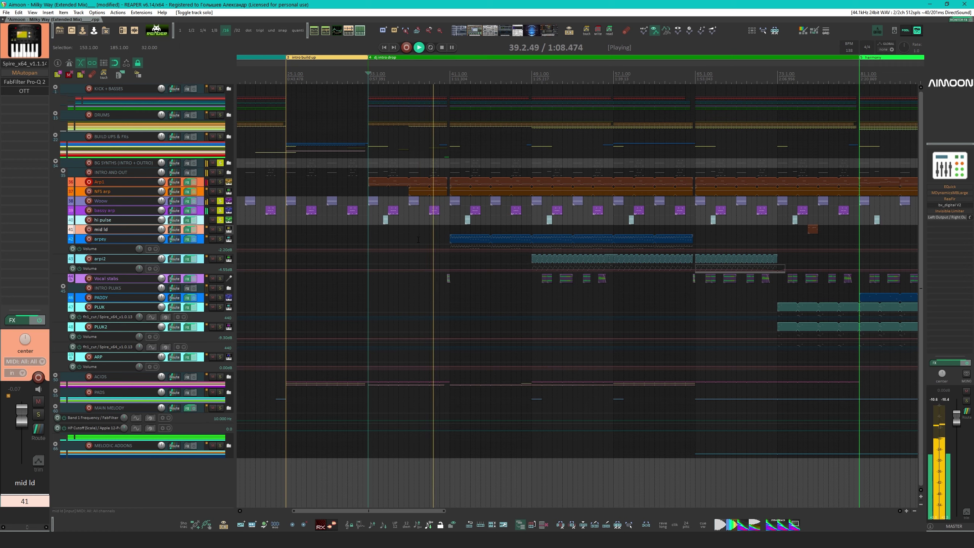
key("space")
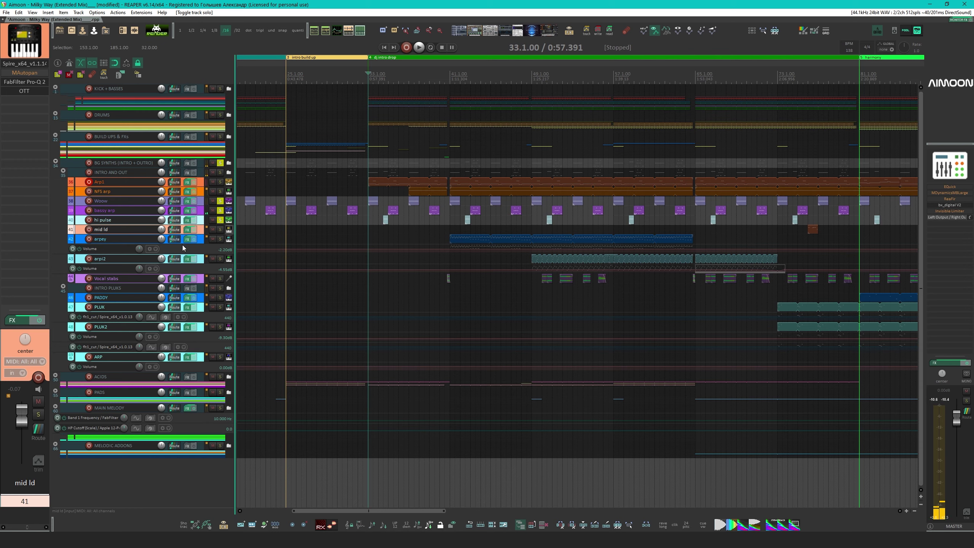
Examine the Woow, purple arp and hi pulse tracks and their first items after bar 33, selecting each in turn
left_click(121, 210)
left_click(124, 220)
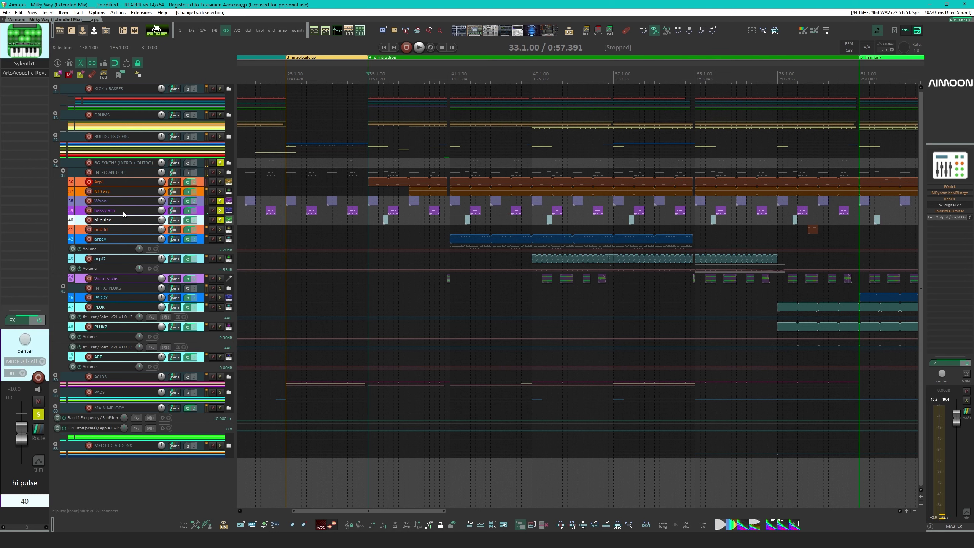
left_click(124, 205)
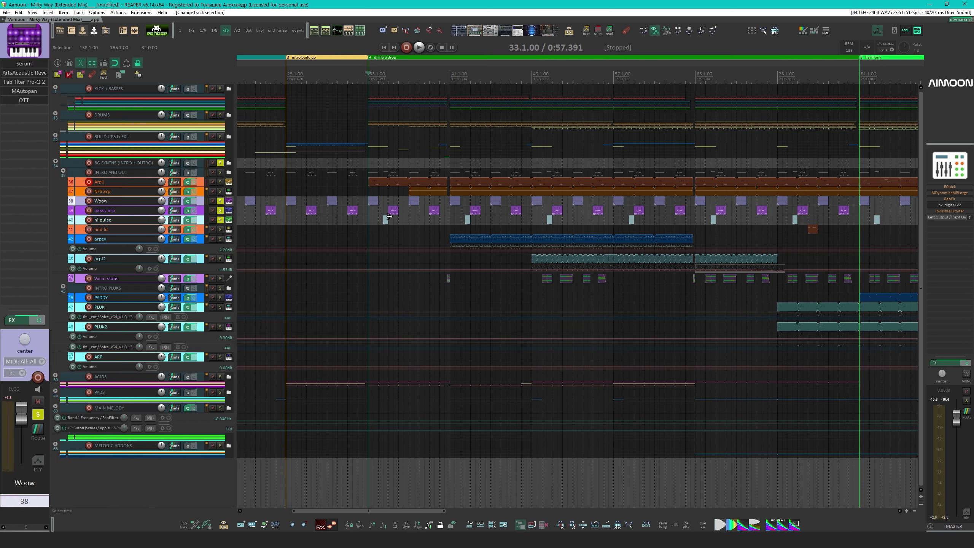
left_click(374, 201)
left_click(392, 212)
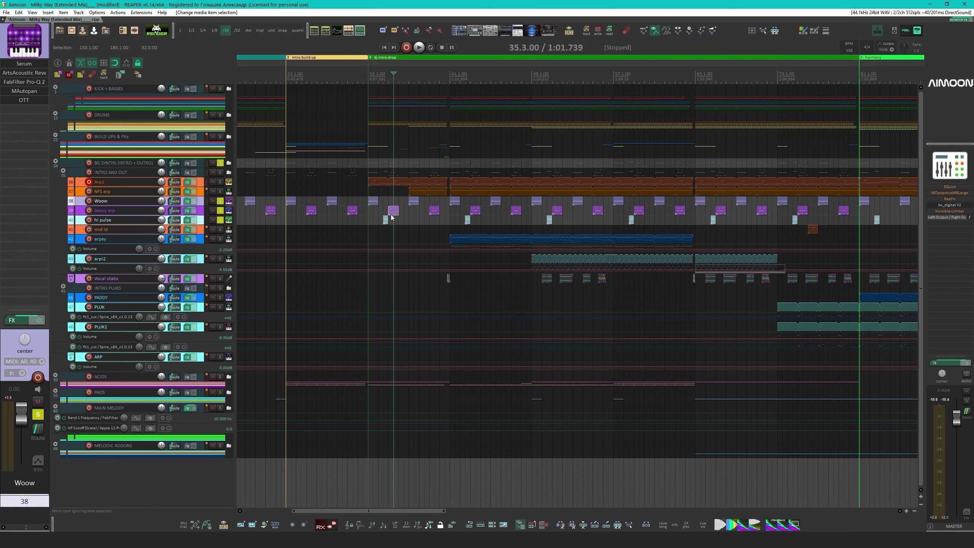
left_click(386, 220)
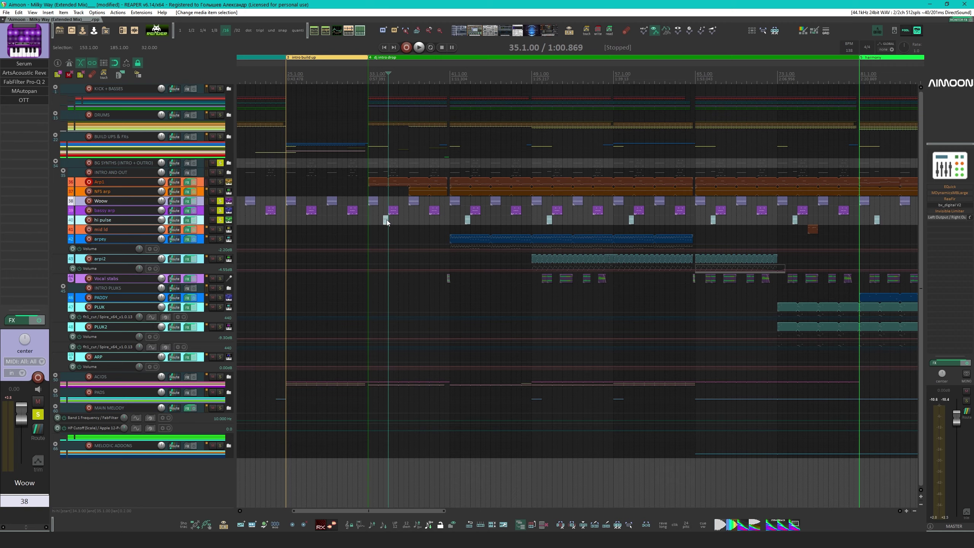
left_click(114, 221)
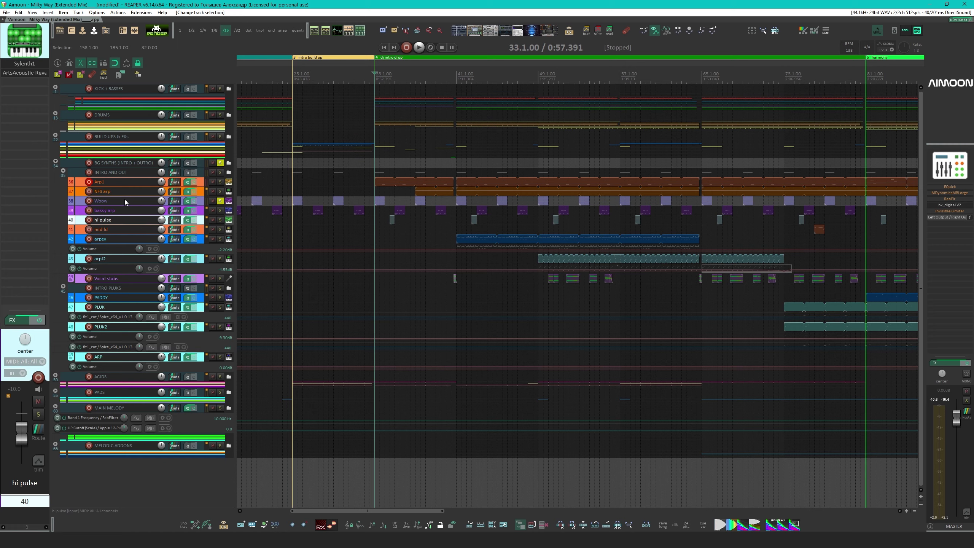
Open Serum on the Woow track, place its window over the arrangement and audition notes of the WOUW SAW preset
left_click(125, 200)
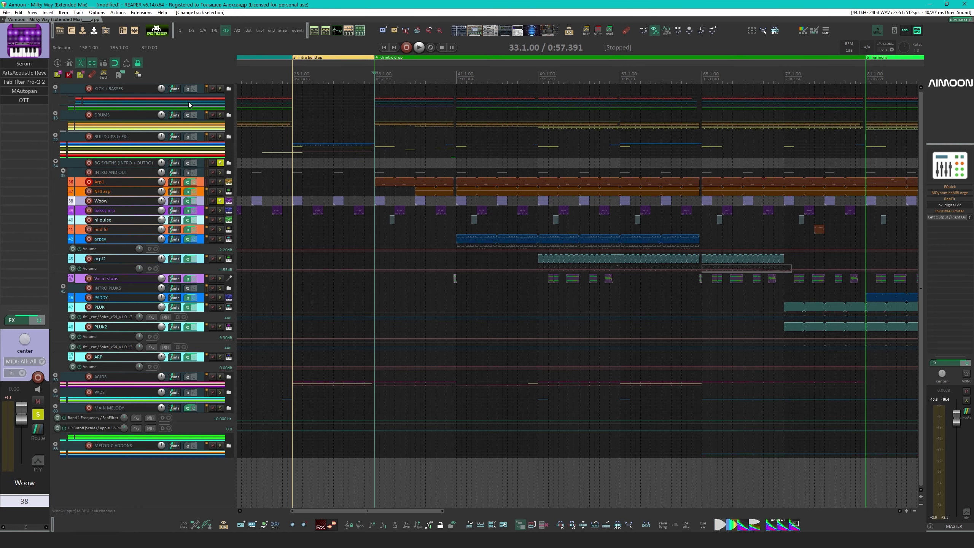
key("f")
left_click_drag(166, 27, 458, 106)
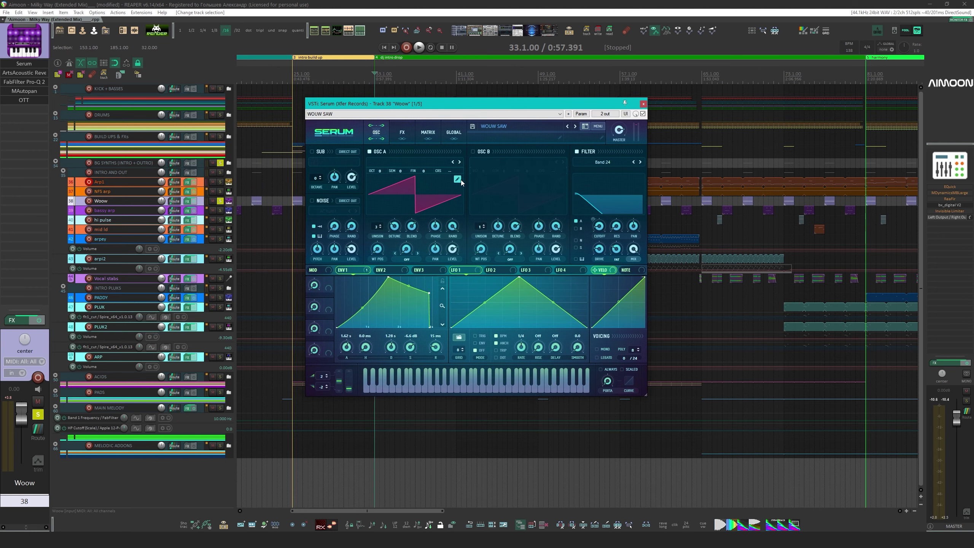
left_click(445, 390)
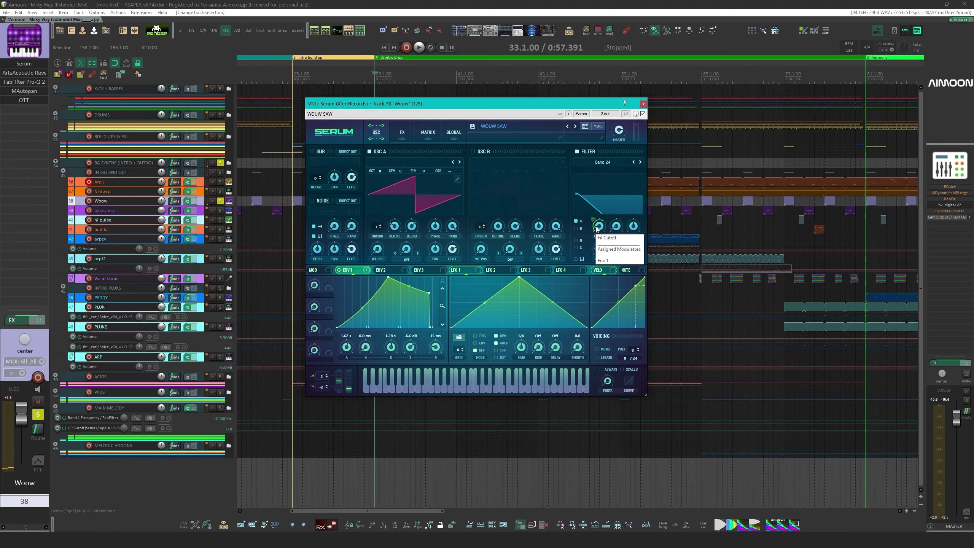
left_click(363, 390)
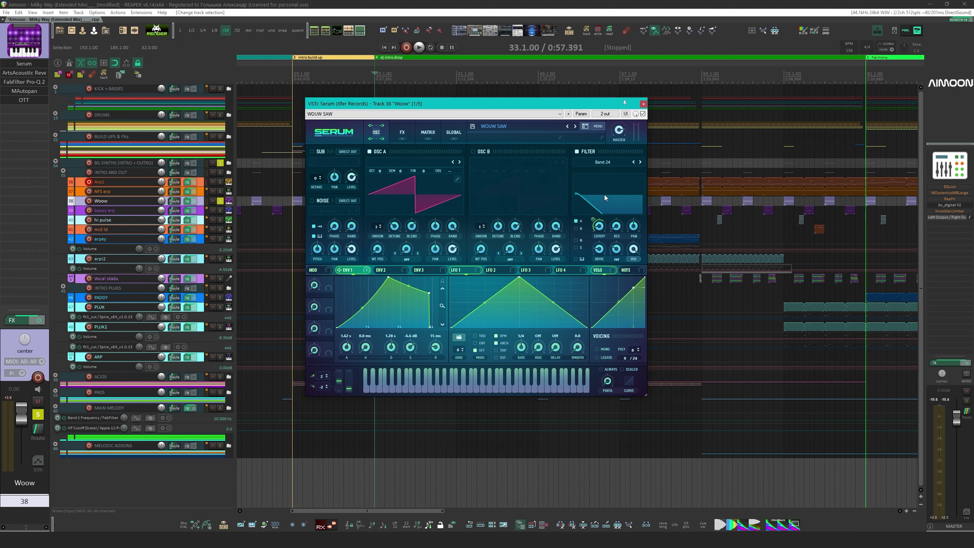
Examine the effects rack of Woow's Serum patch and close the synth window
left_click(402, 134)
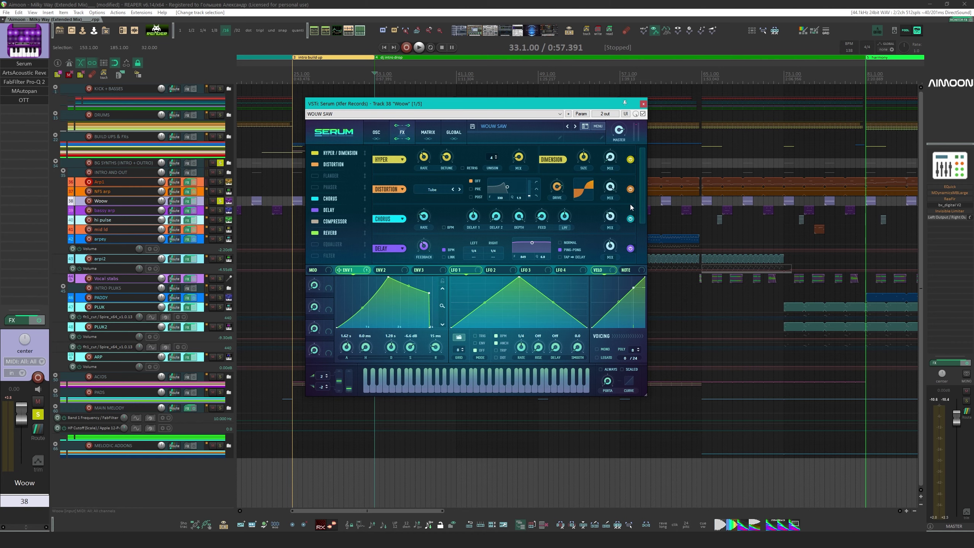
scroll(630, 207, "down", 3)
left_click(643, 104)
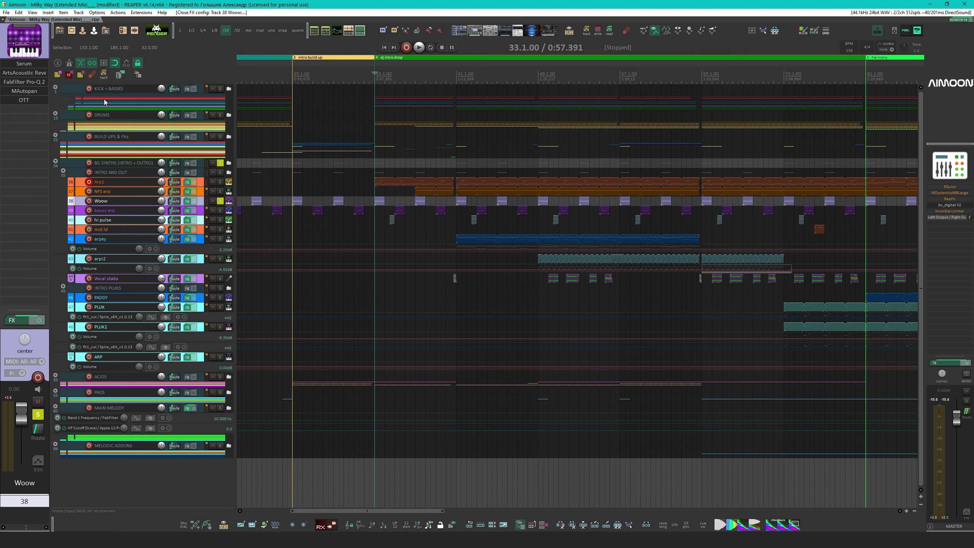
Open the ArtsAcoustic Reverb, FabFilter Pro-Q 2, MAutopan and OTT windows on the Woow track
left_click(38, 73)
left_click(31, 81)
left_click(30, 91)
left_click(32, 100)
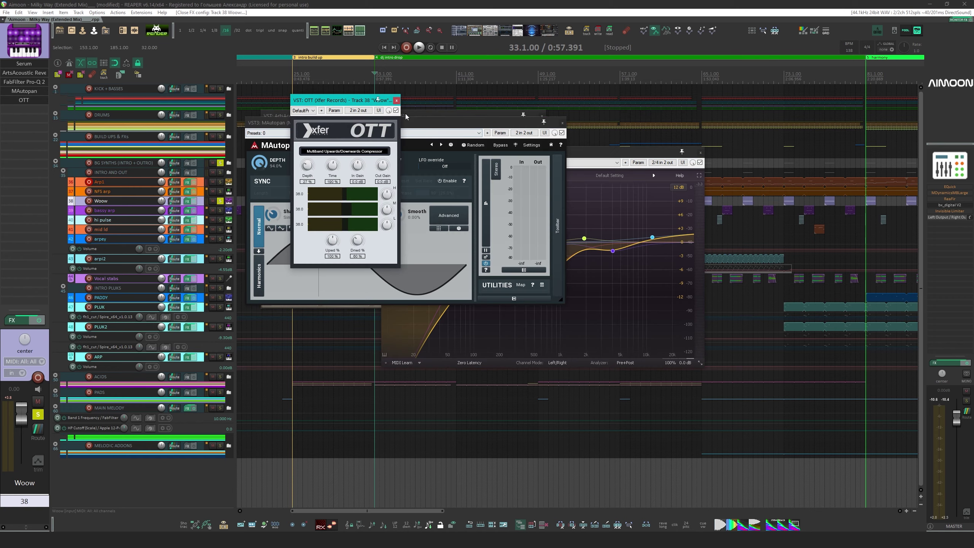
Arrange the OTT, MAutopan, FabFilter Pro-Q 2 and ArtsAcoustic Reverb windows so that all four can be seen together
left_click_drag(330, 94, 322, 226)
left_click_drag(384, 123, 525, 249)
left_click(524, 154)
left_click_drag(524, 154, 528, 29)
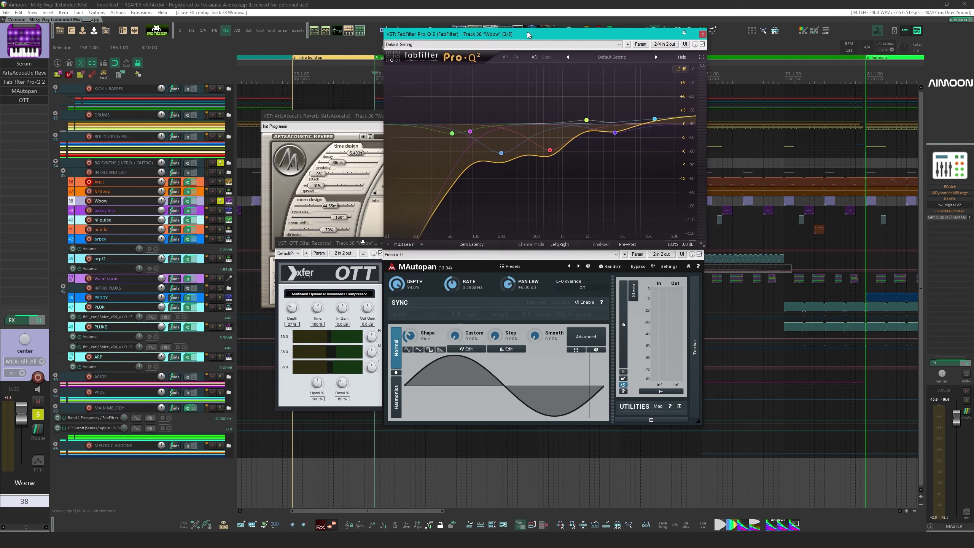
left_click_drag(326, 116, 168, 52)
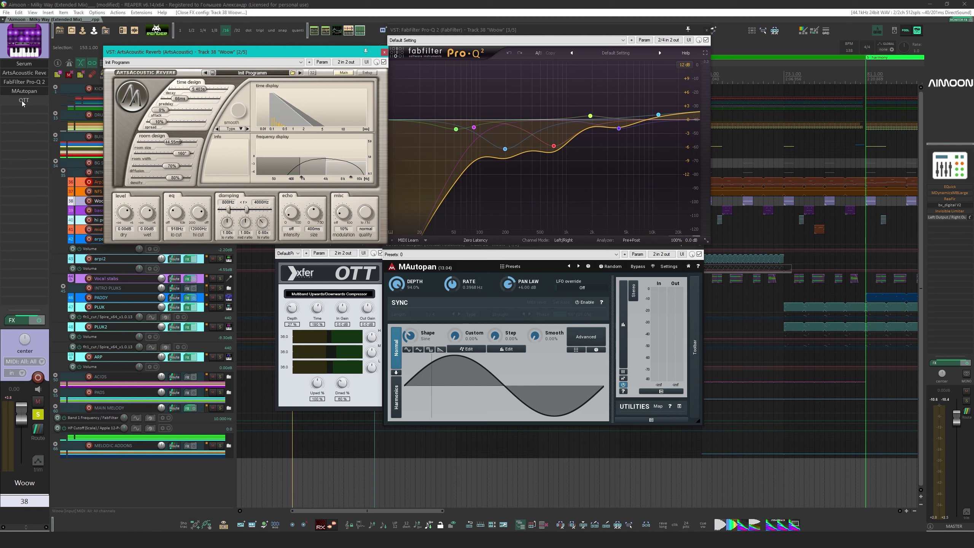
Bypass all four effects on the Woow track and compare playback with ArtsAcoustic Reverb on and off, leaving the reverb enabled
left_click(70, 76)
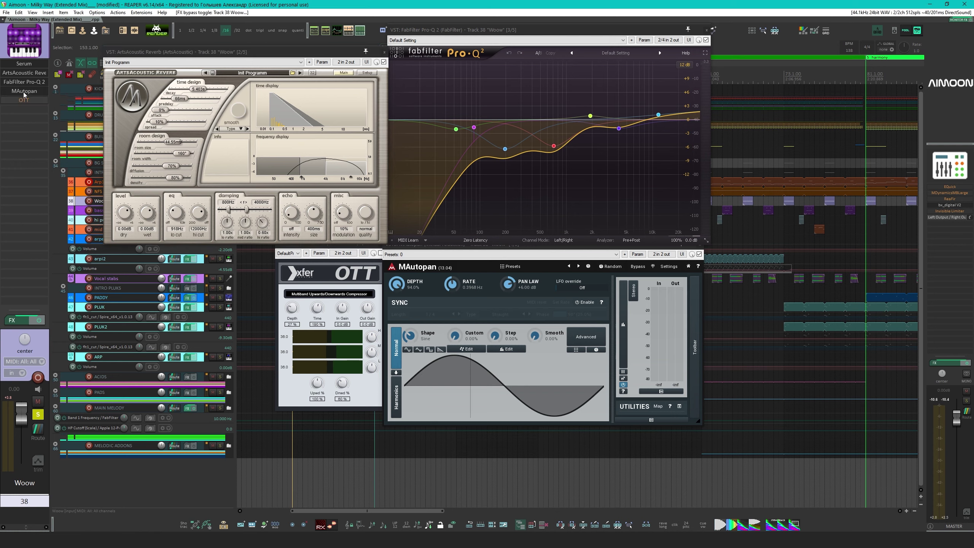
left_click(248, 54)
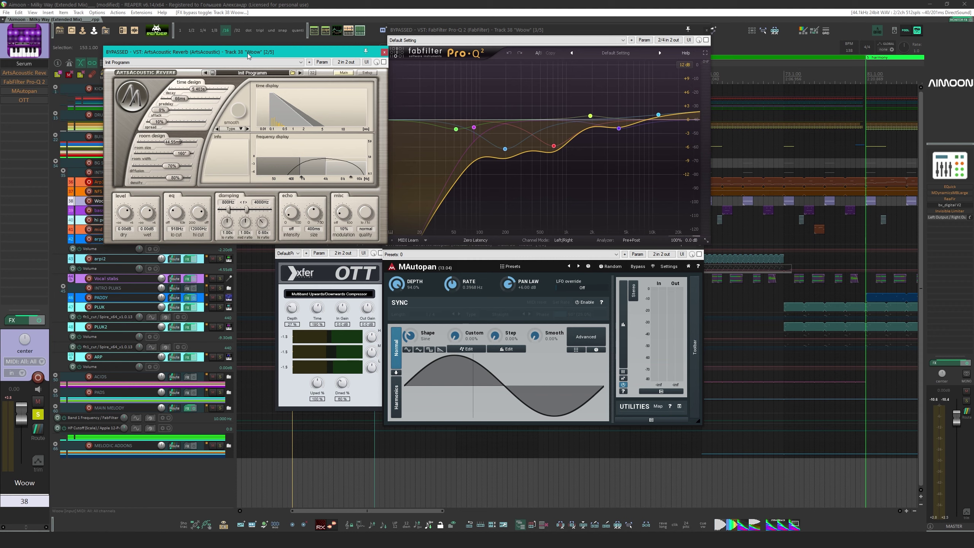
left_click(383, 62)
key("space")
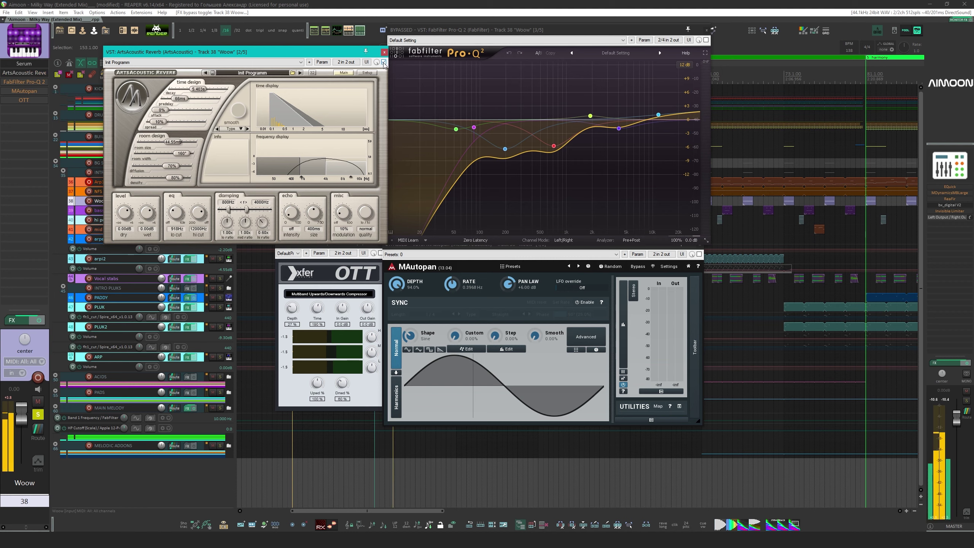
key("space")
left_click(383, 62)
key("space")
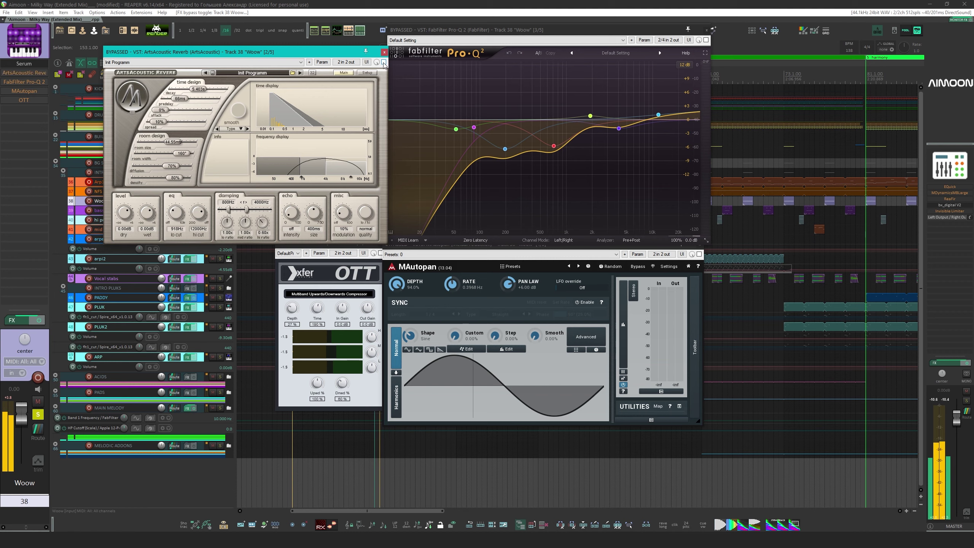
key("space")
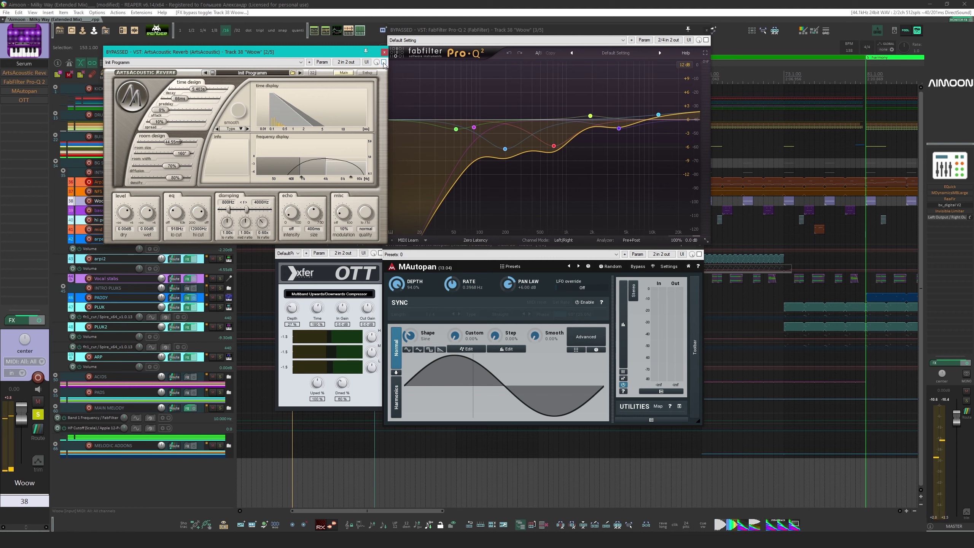
left_click(383, 62)
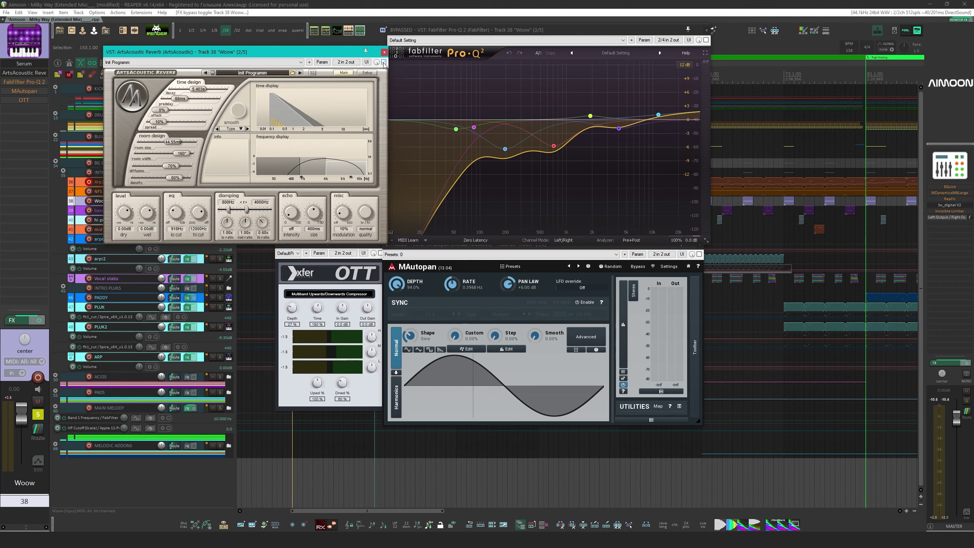
key("space")
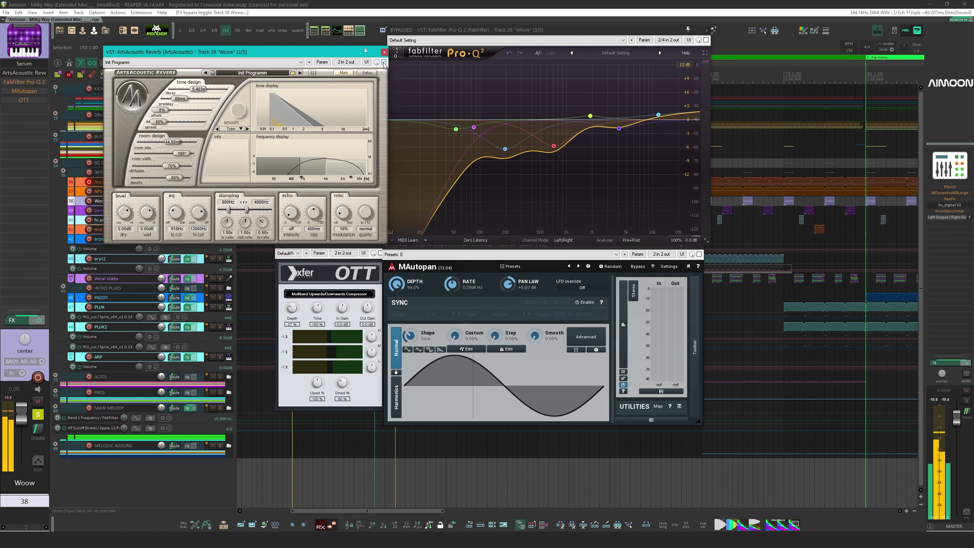
key("space")
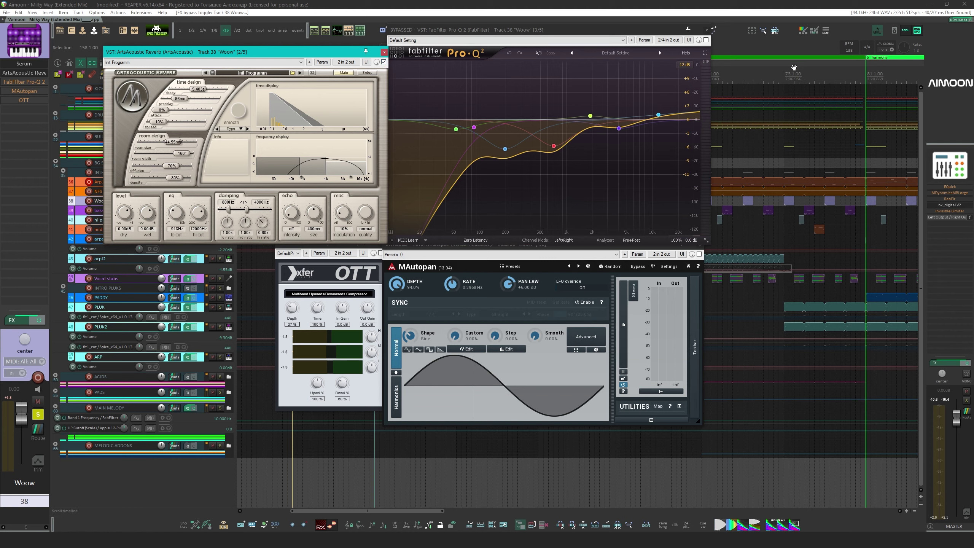
Compare the Woow track with FabFilter Pro-Q 2 on and bypassed during playback, leaving the equalizer enabled
left_click(705, 40)
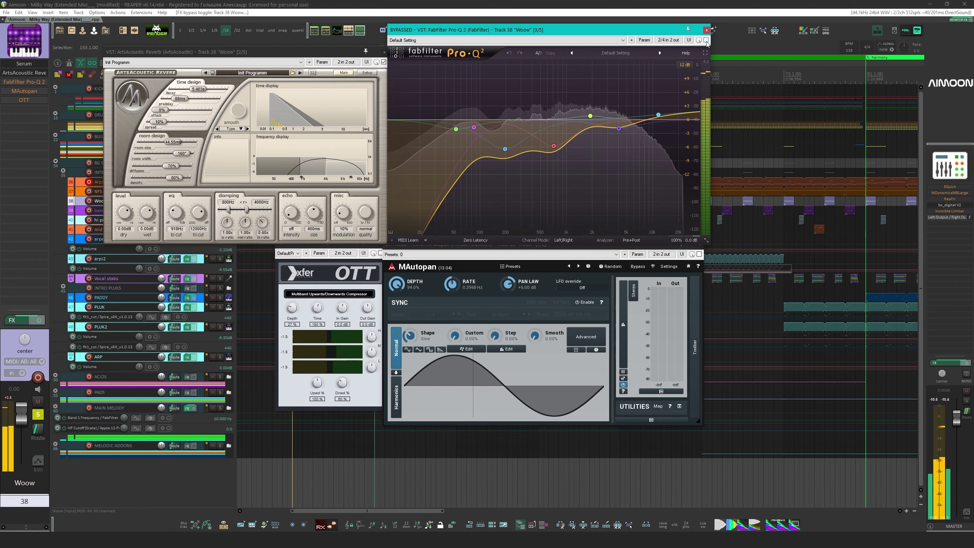
left_click(706, 39)
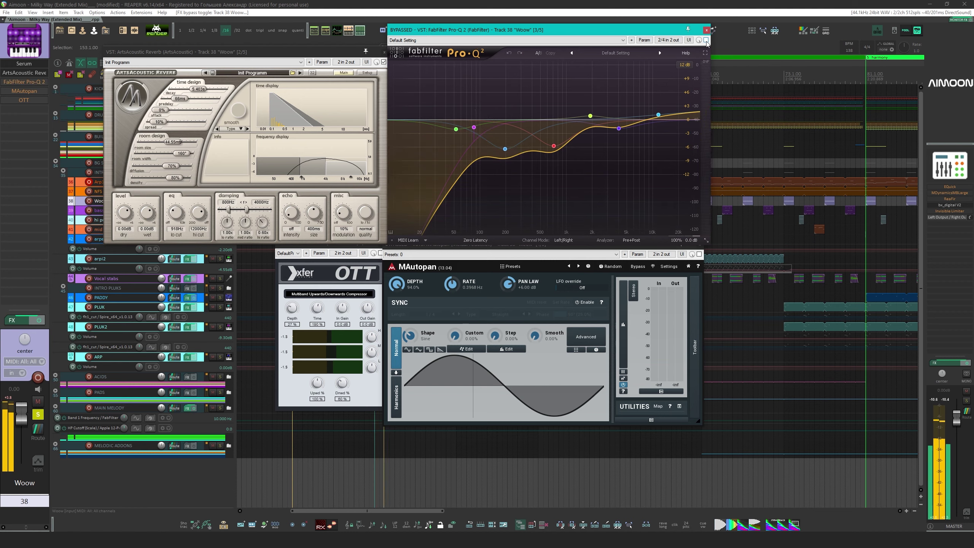
left_click(705, 40)
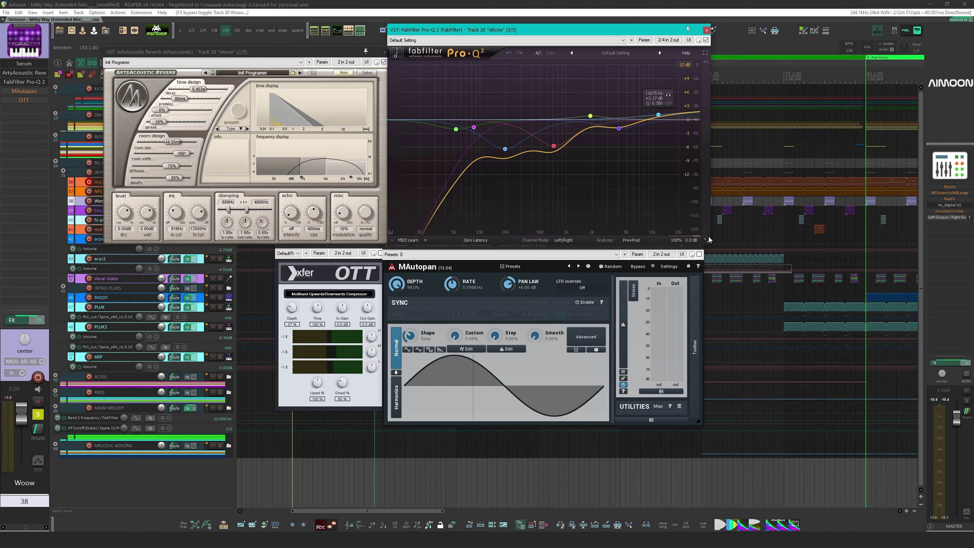
Enable MAutopan on the Woow track and play the passage to hear its panning
left_click(700, 256)
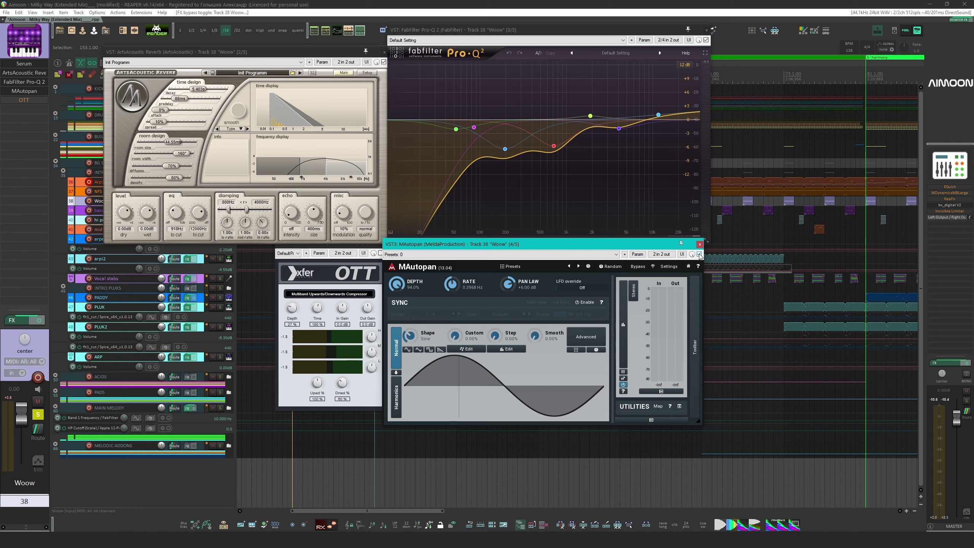
key("space")
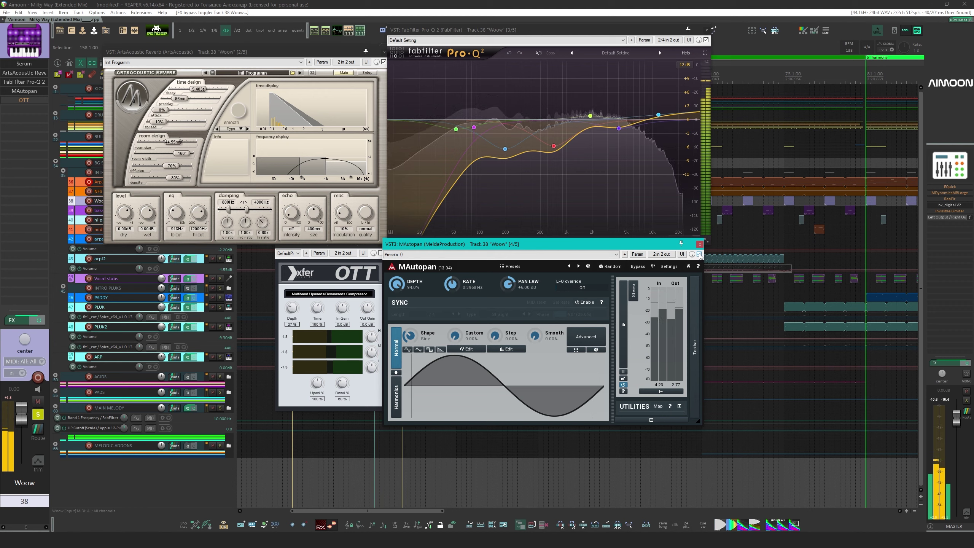
key("space")
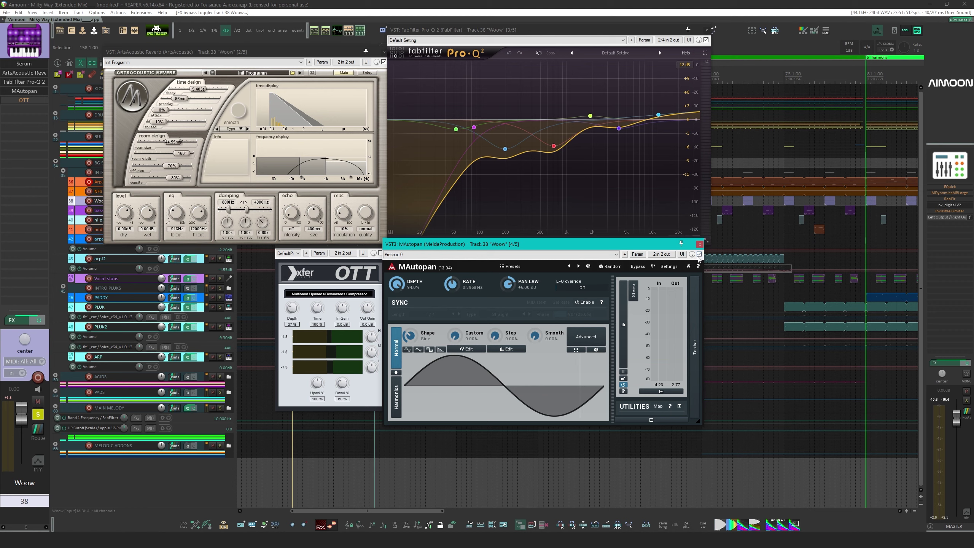
Compare the Woow track with OTT enabled and bypassed during playback, leave OTT enabled and close the effect windows
left_click(329, 252)
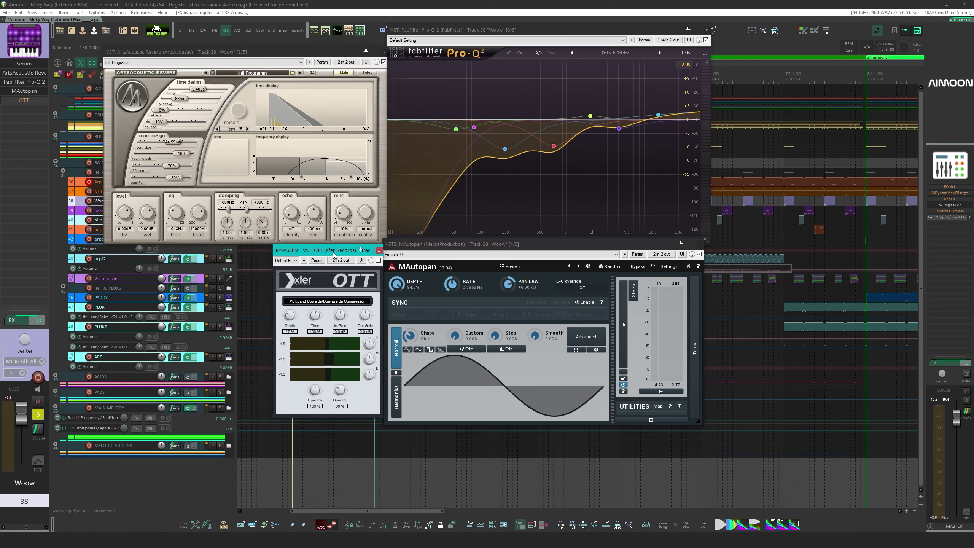
left_click(379, 260)
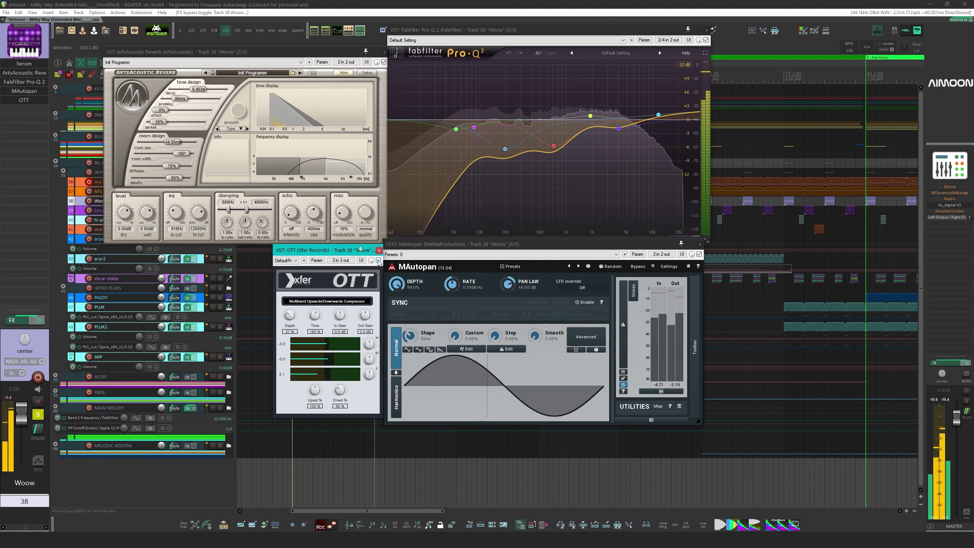
left_click(379, 260)
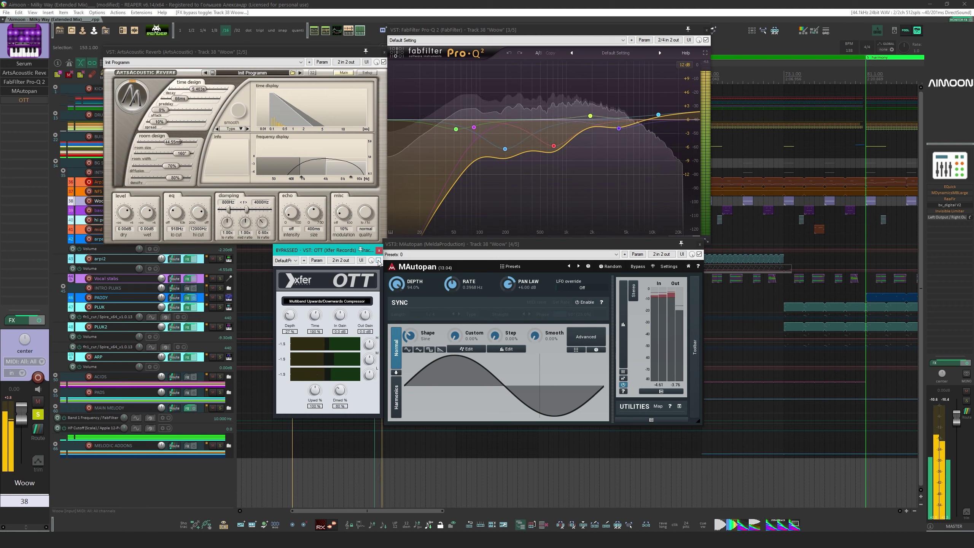
left_click(378, 260)
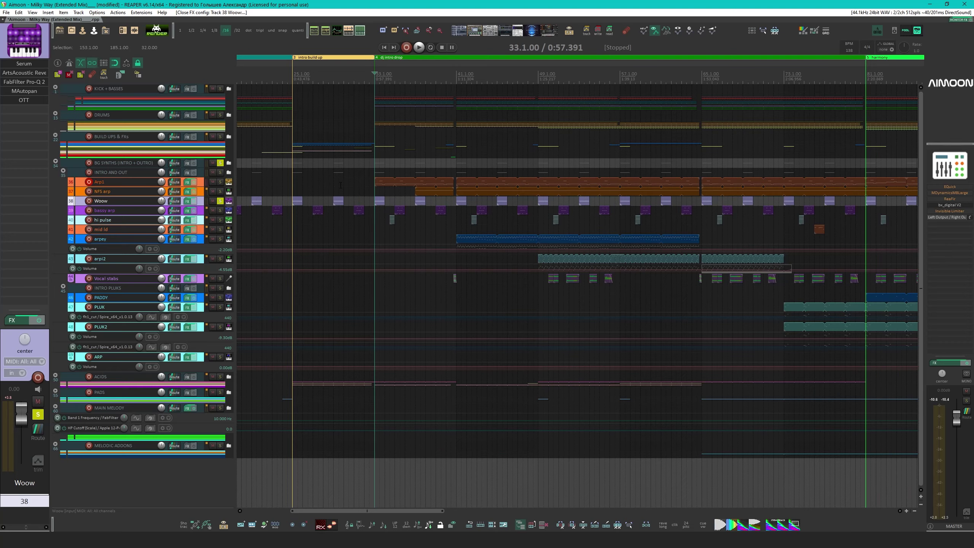
Switch the solo from Woow to bassy arp and audition the bar 27 pattern in the MIDI editor, closing it when done
left_click(220, 200)
left_click(220, 211)
double_click(315, 211)
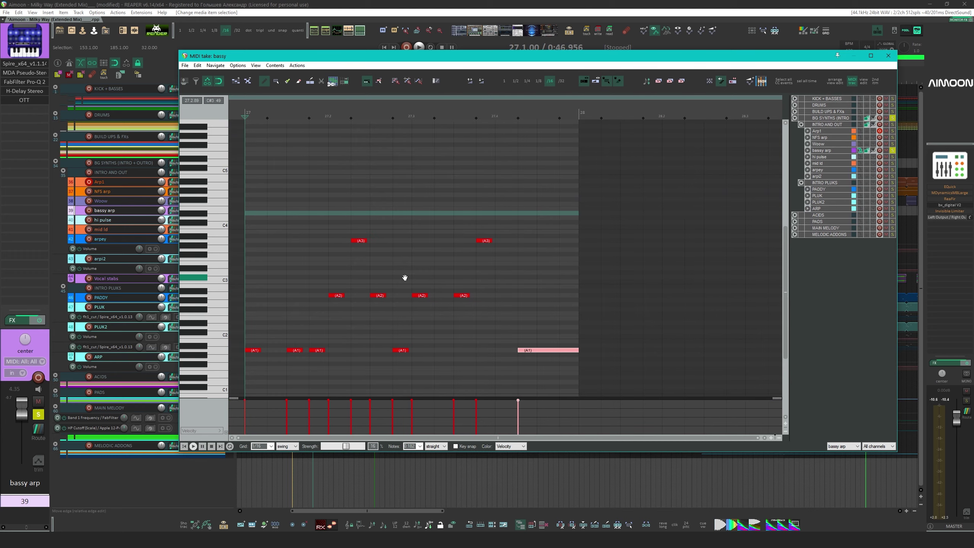
left_click_drag(405, 277, 475, 227)
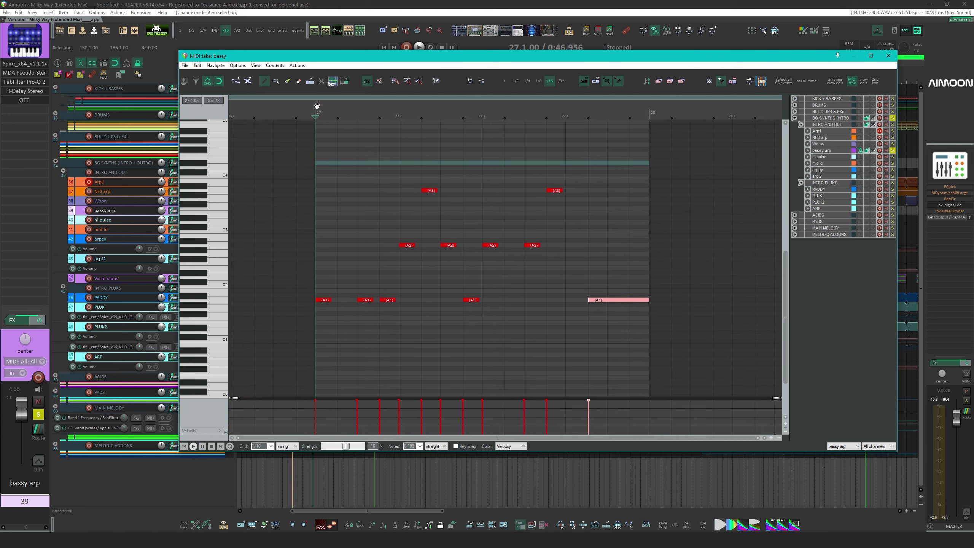
key("space")
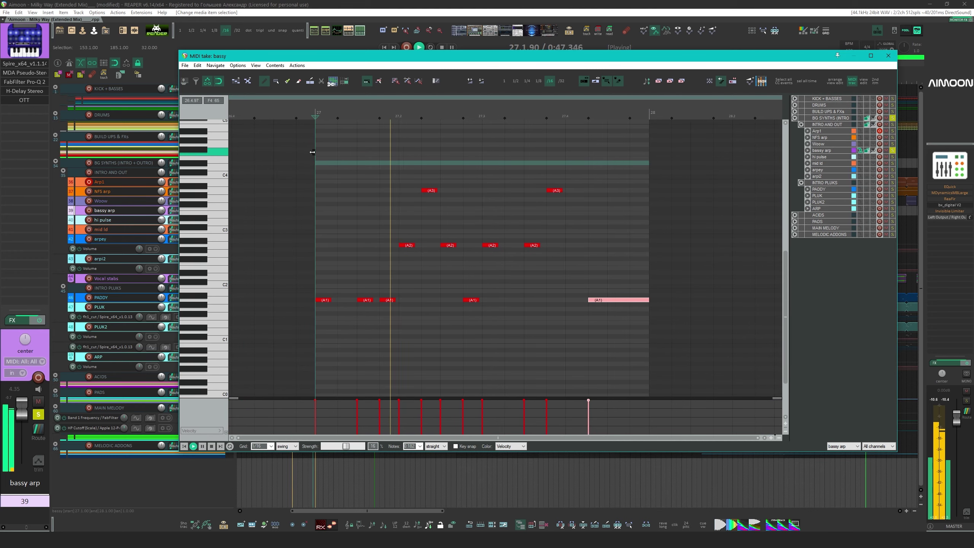
key("space")
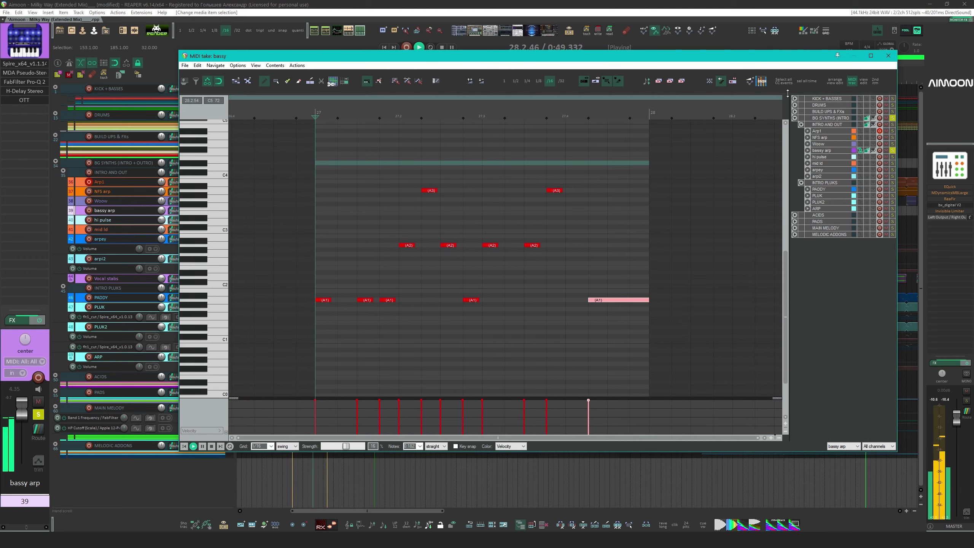
left_click(888, 55)
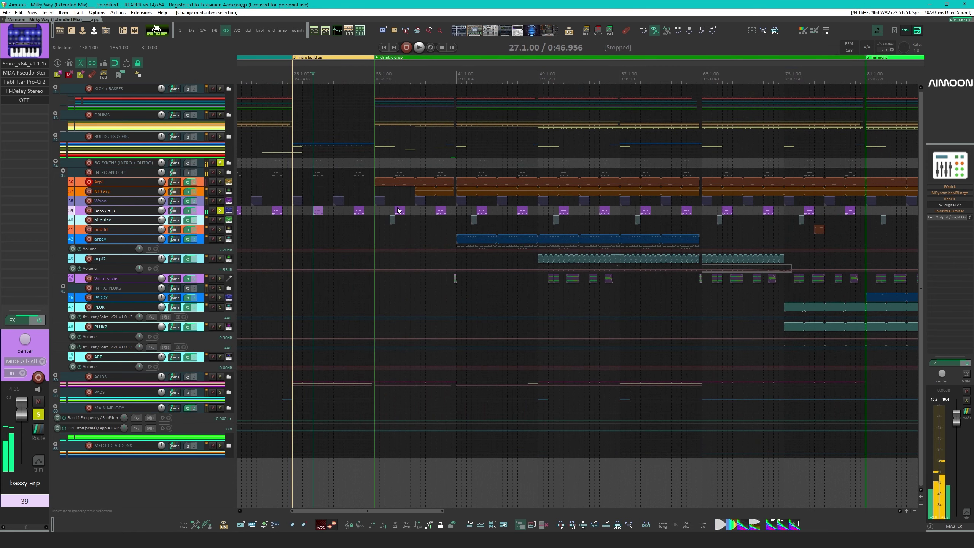
Solo KICK + BASSES alongside bassy arp and play from bar 35, adding Woow to the solo during playback
left_click(397, 194)
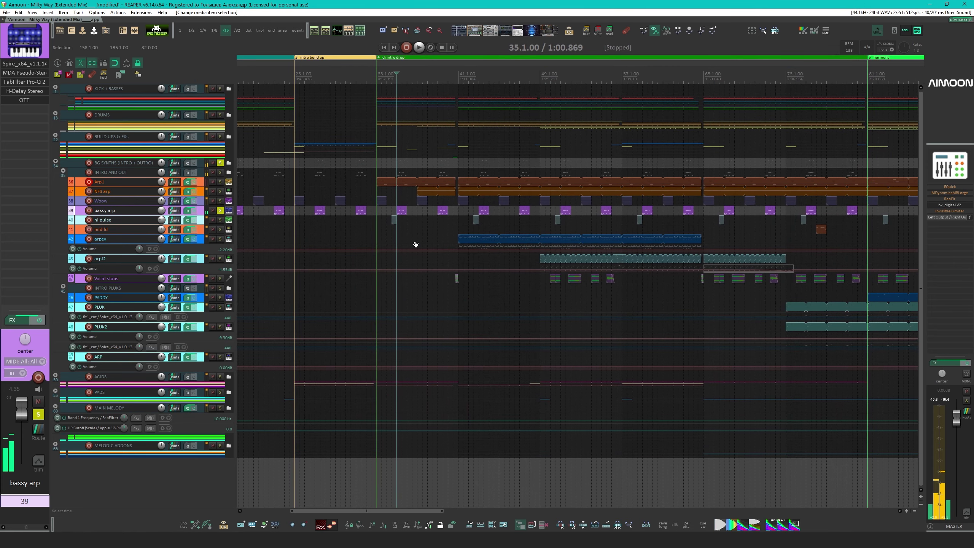
left_click(220, 89)
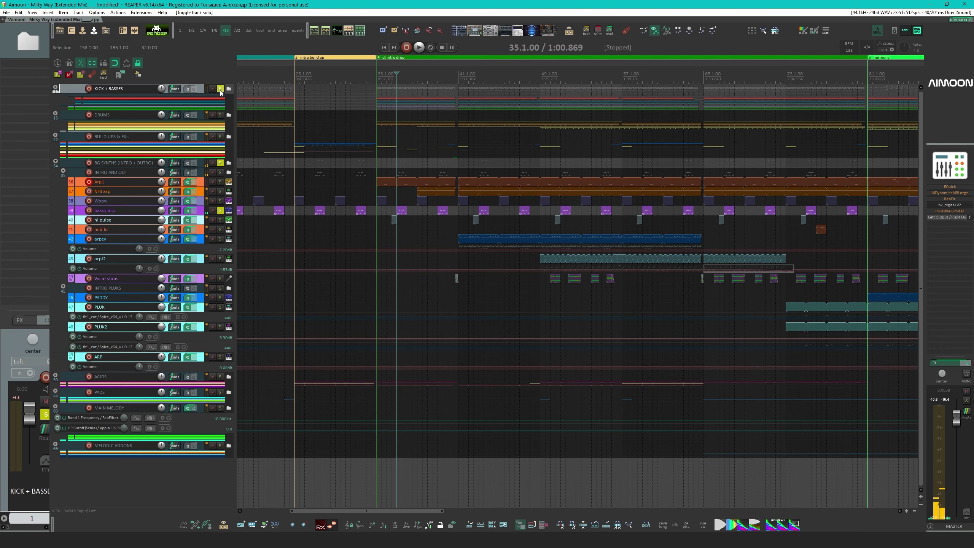
key("space")
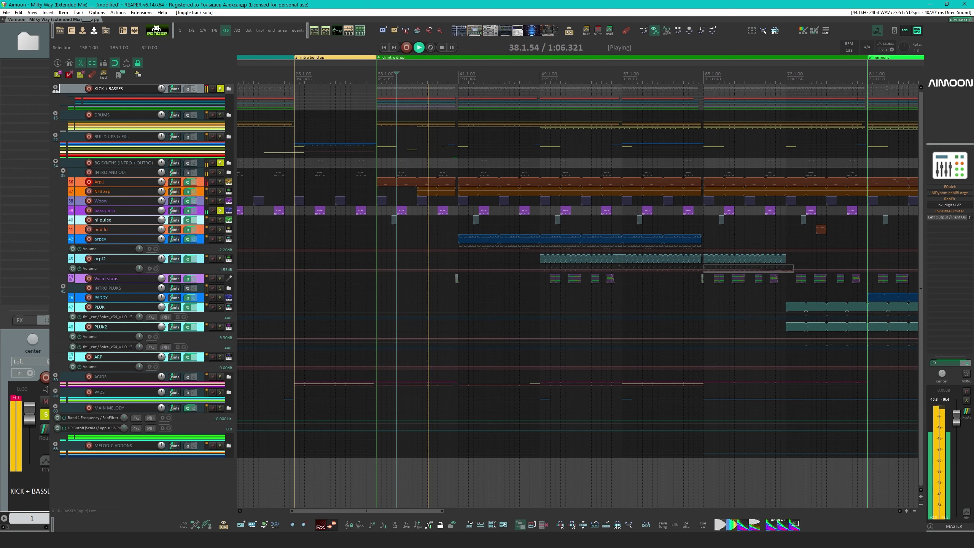
left_click(270, 203)
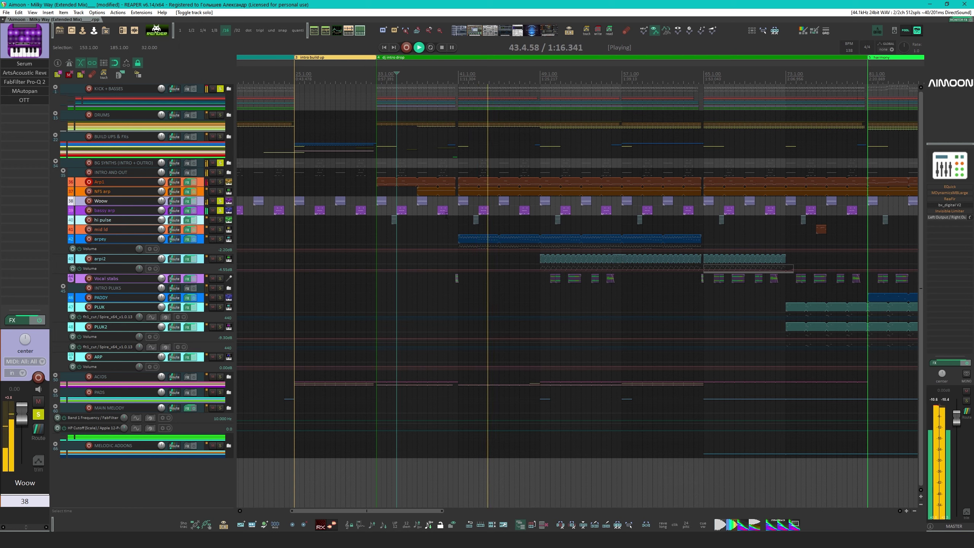
key("space")
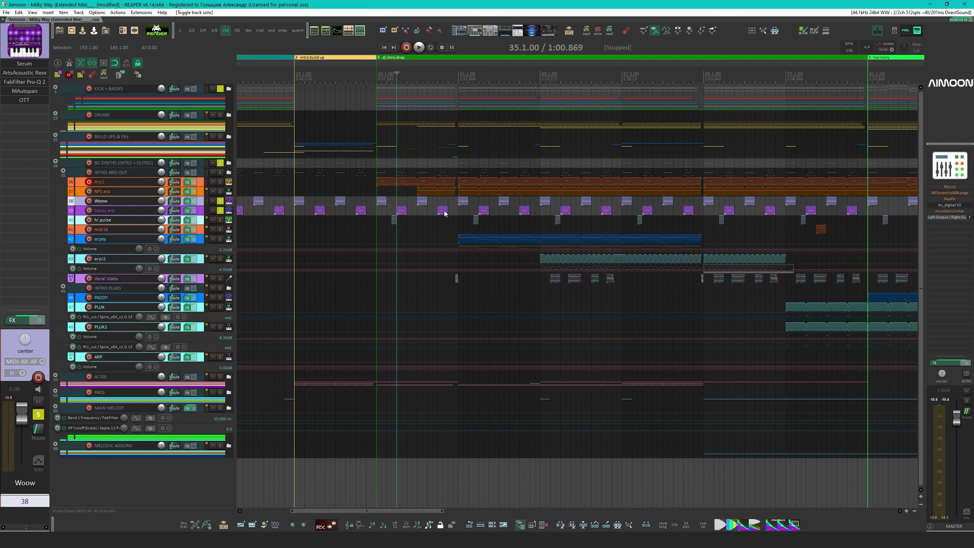
Open Spire on the bassy arp track, arm the track to audition notes of the patch and close the synth window
left_click(120, 210)
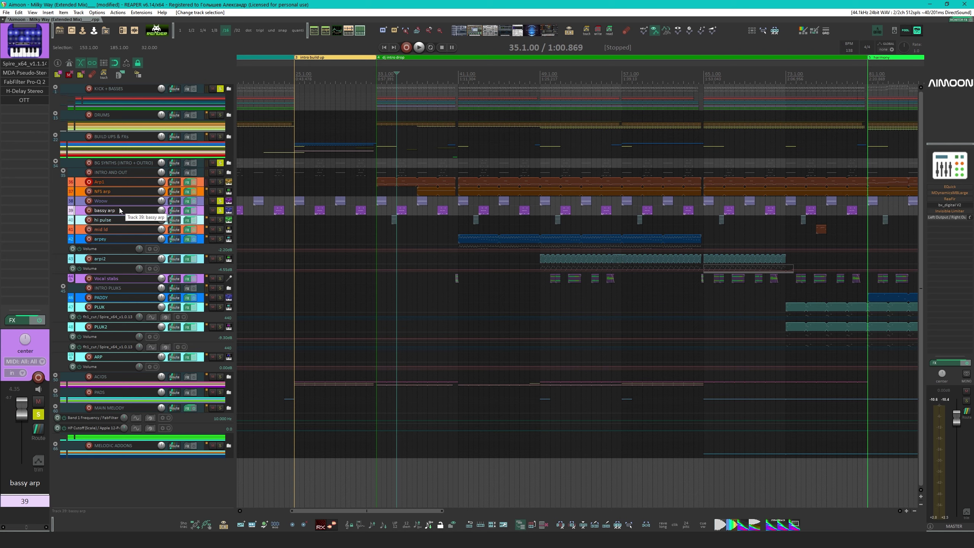
double_click(118, 207)
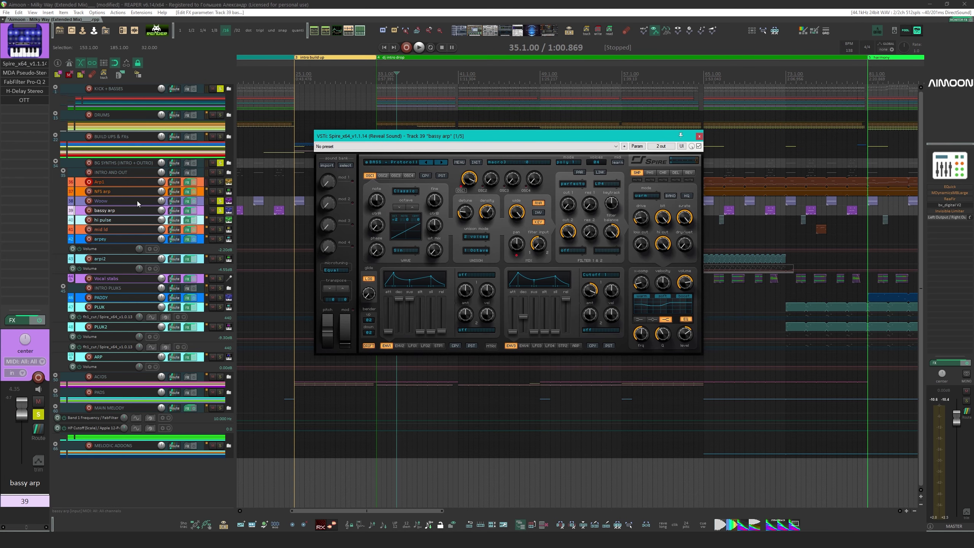
left_click(129, 211)
left_click(88, 210)
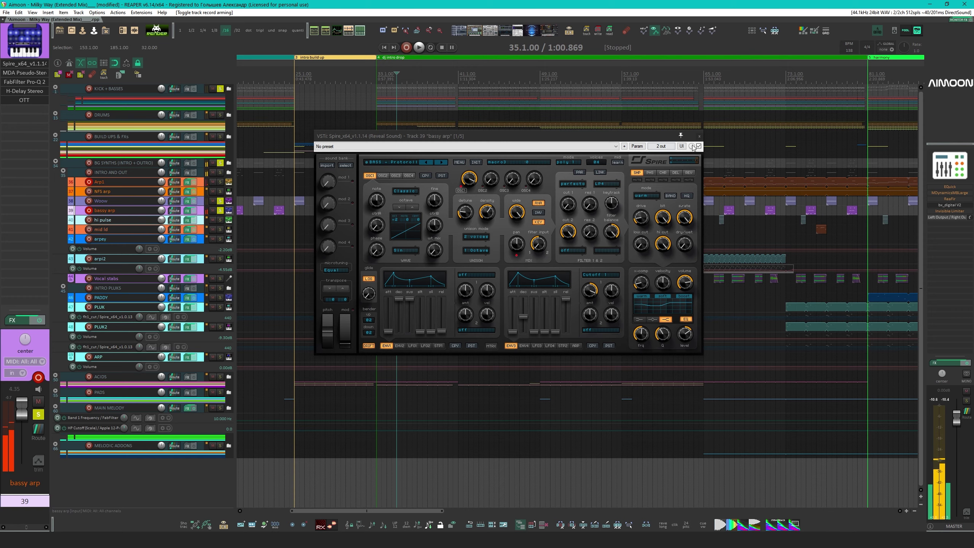
left_click(699, 136)
Bypass OTT, H-Delay Stereo, FabFilter Pro-Q 2 and MDA Pseudo-Stereo on the bassy arp track
left_click(24, 99, "shift")
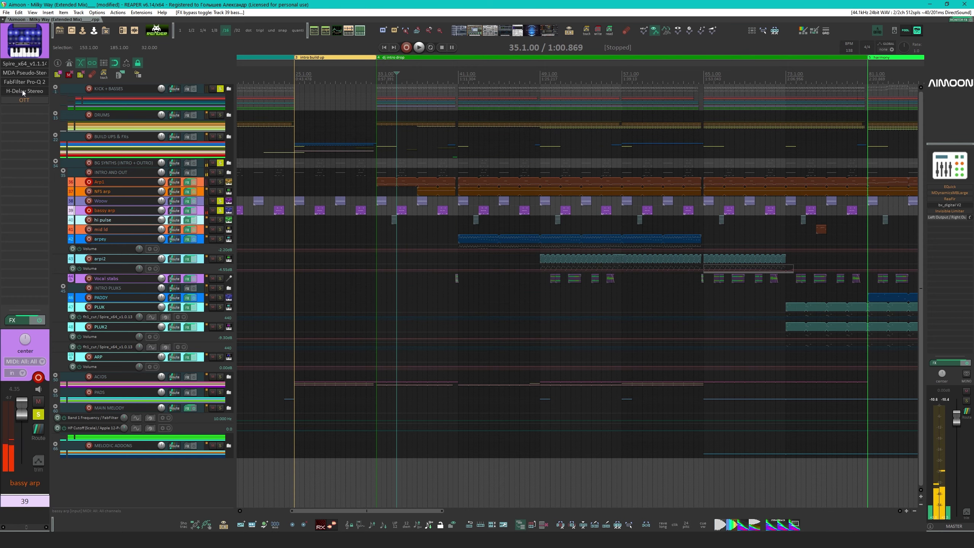
left_click(23, 91, "shift")
left_click(23, 82, "shift")
left_click(23, 73, "shift")
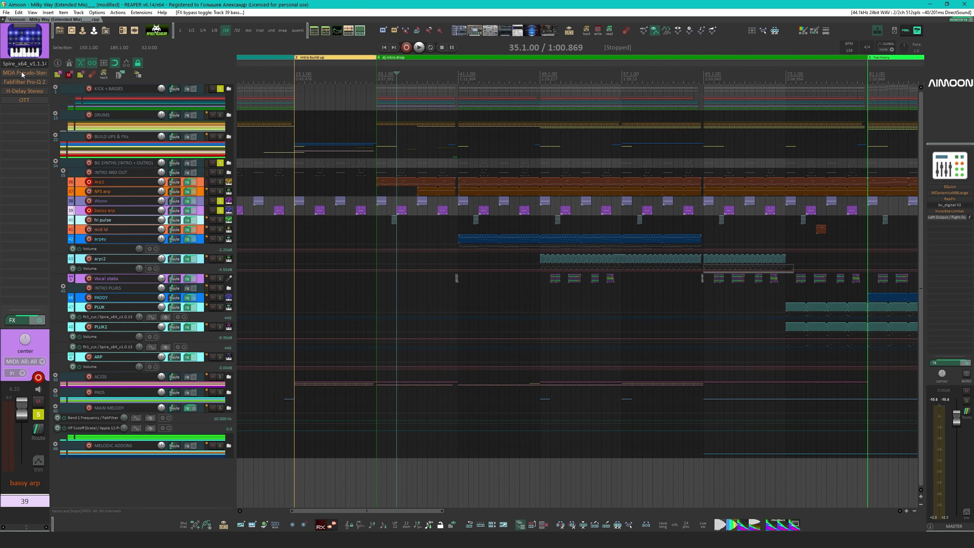
Open the MDA Pseudo-Stereo, FabFilter Pro-Q 2, H-Delay Stereo and OTT windows of the bassy arp track and arrange them without overlap
left_click(21, 72)
left_click(22, 82)
left_click(24, 91)
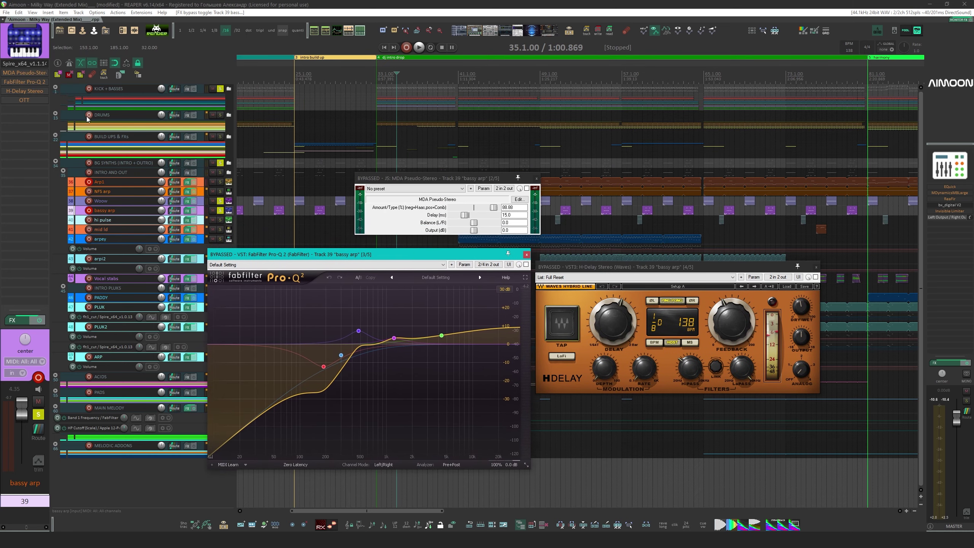
left_click(24, 99)
left_click_drag(42, 21, 575, 88)
left_click_drag(478, 182, 467, 194)
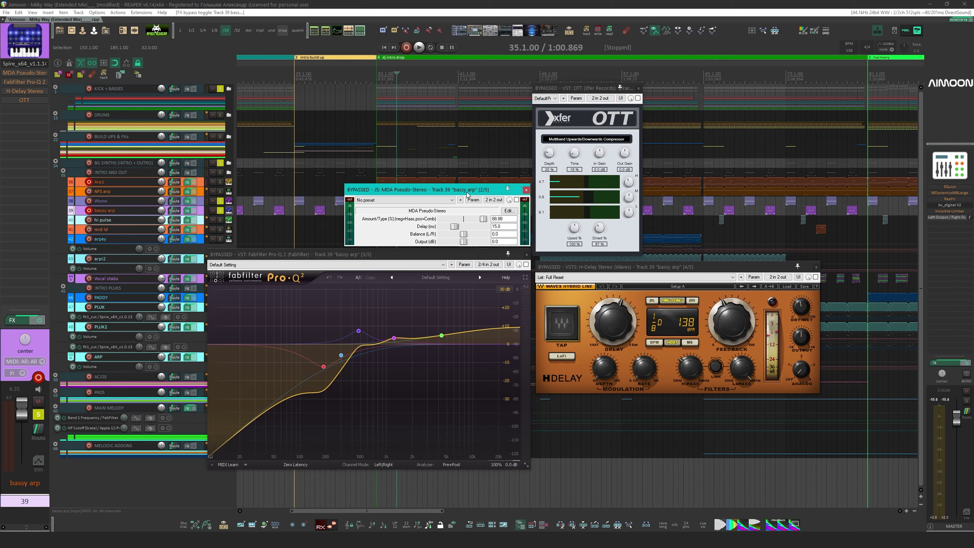
Play from bar 35 with the effects bypassed, taking KICK + BASSES out of the solo, and stop playback
key("space")
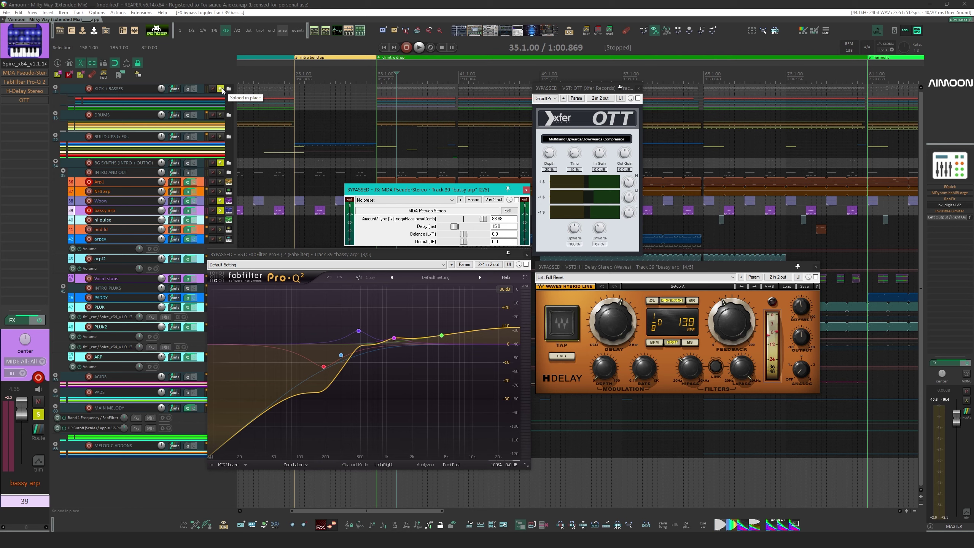
left_click(221, 89)
key("space")
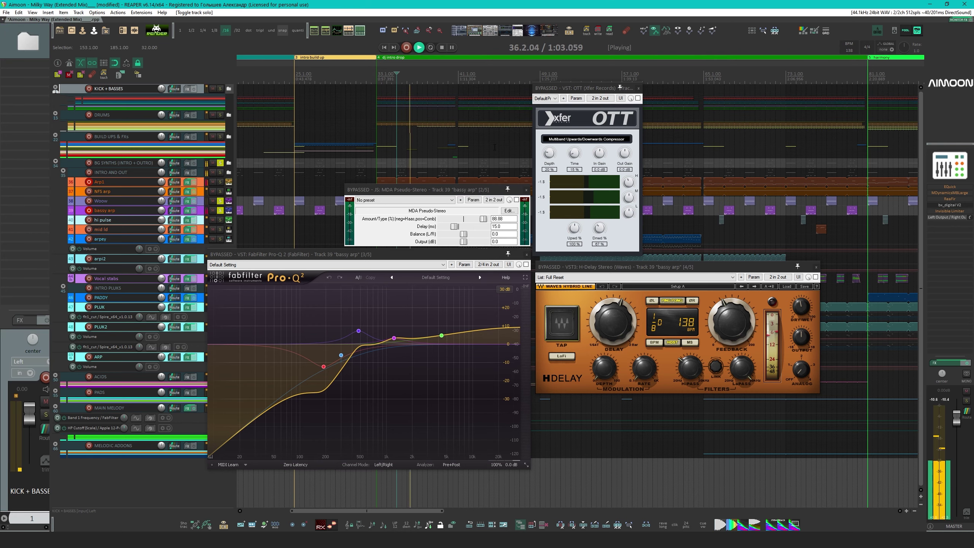
key("space")
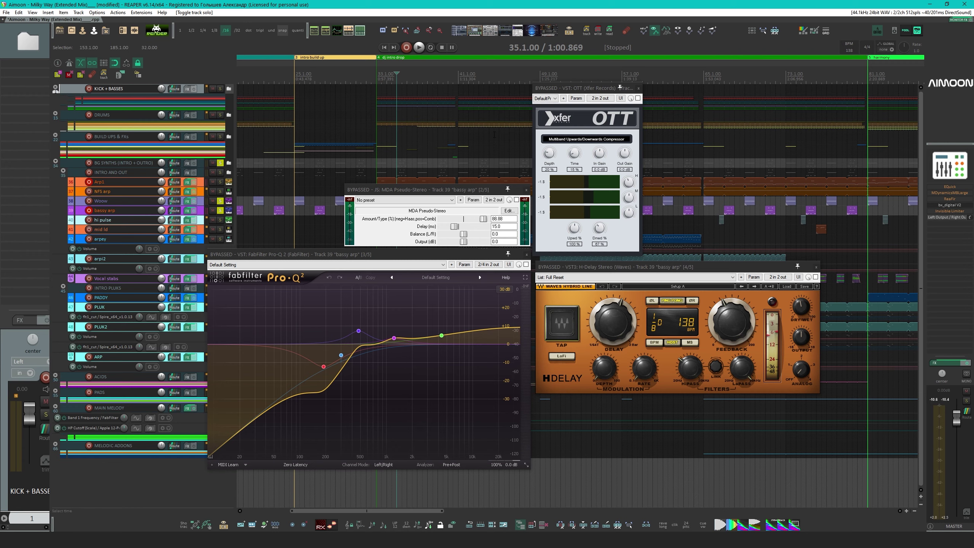
Re-enable FabFilter Pro-Q 2 on the bassy arp track and play a short stretch from bar 35
left_click(525, 265)
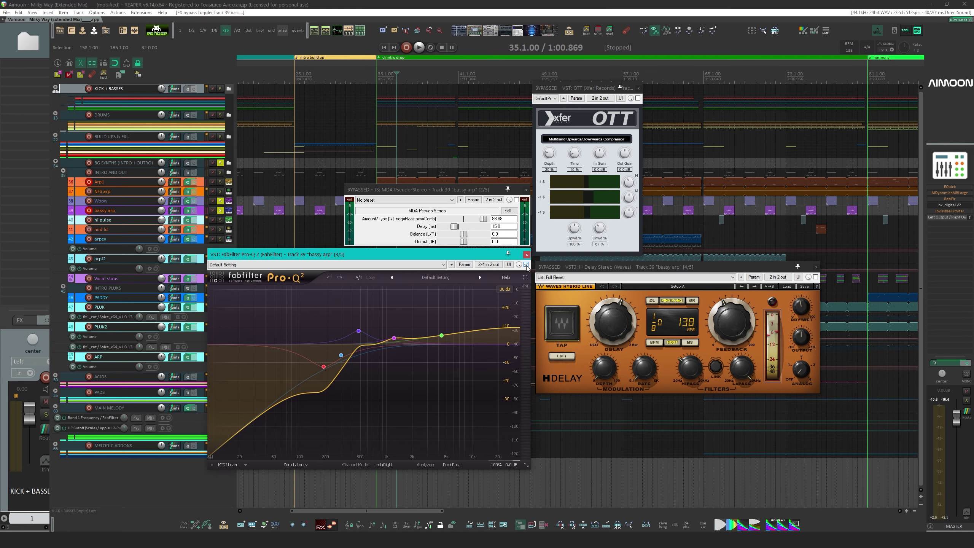
key("space")
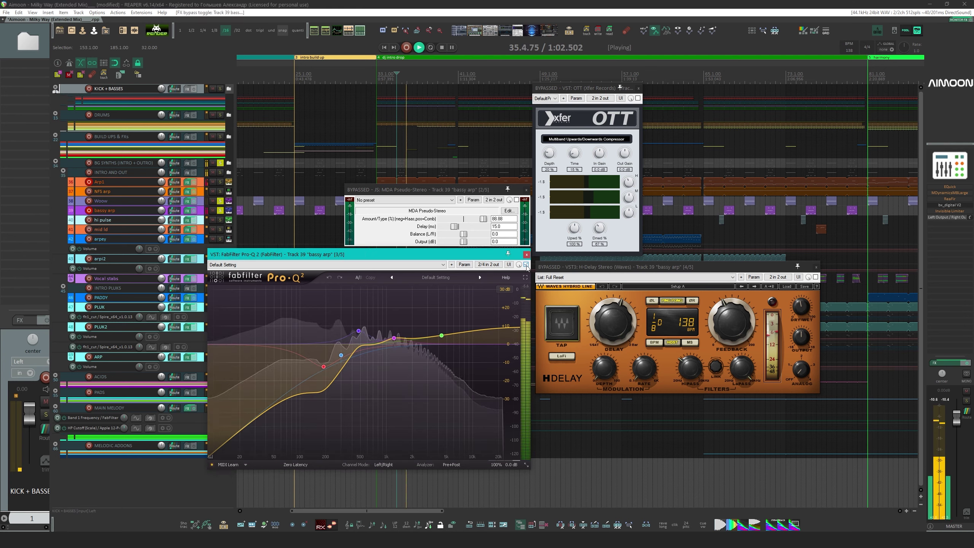
key("space")
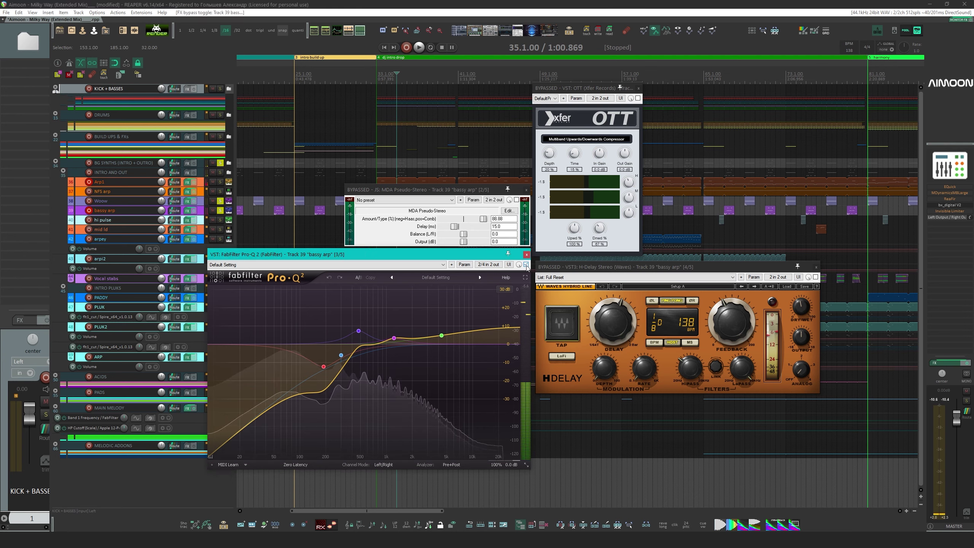
Re-enable MDA Pseudo-Stereo on the bassy arp track and compare it with its bypassed sound during playback from bar 35
left_click(115, 212)
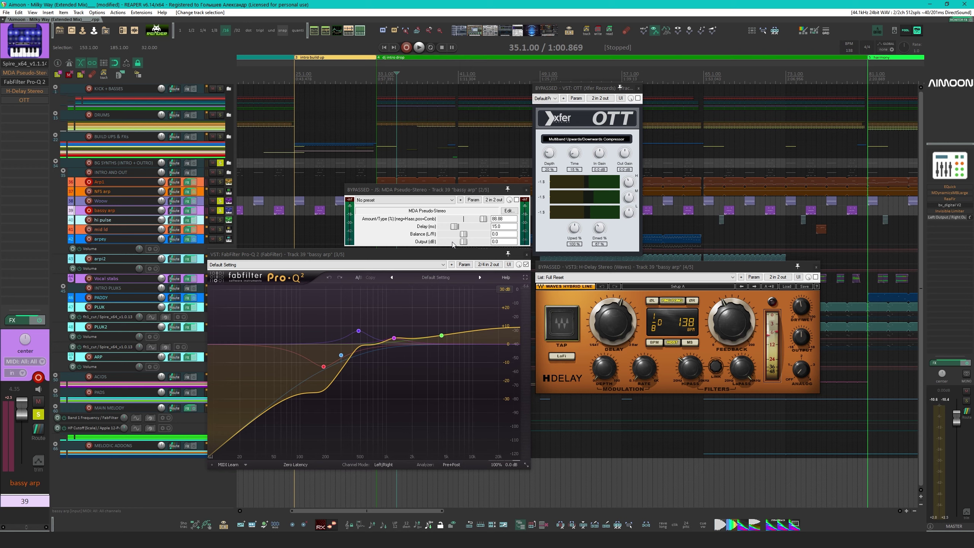
left_click(516, 200)
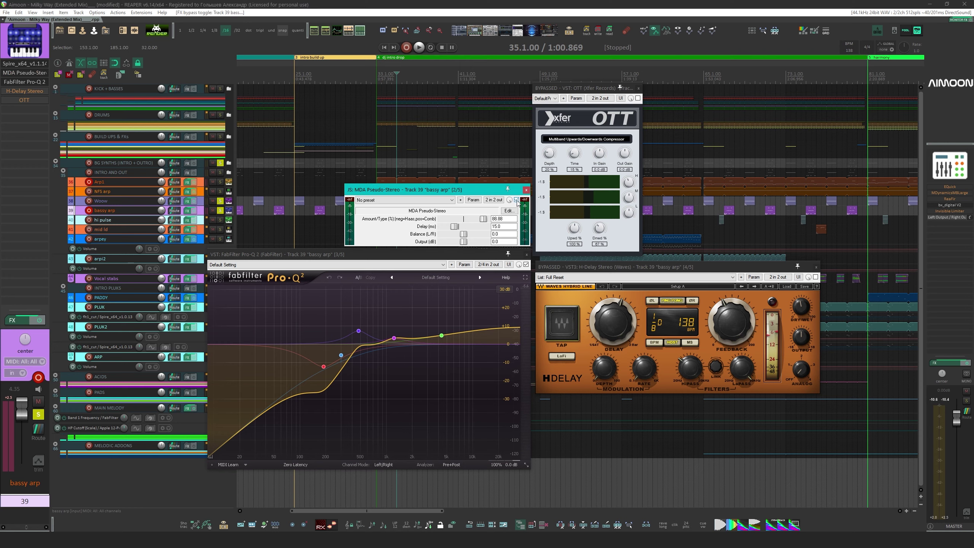
key("space")
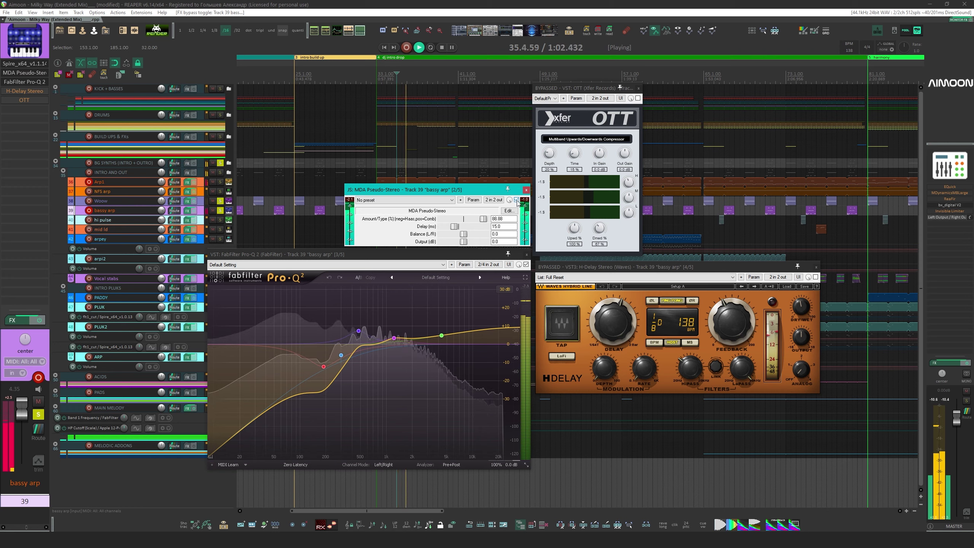
left_click(517, 200)
left_click(517, 200)
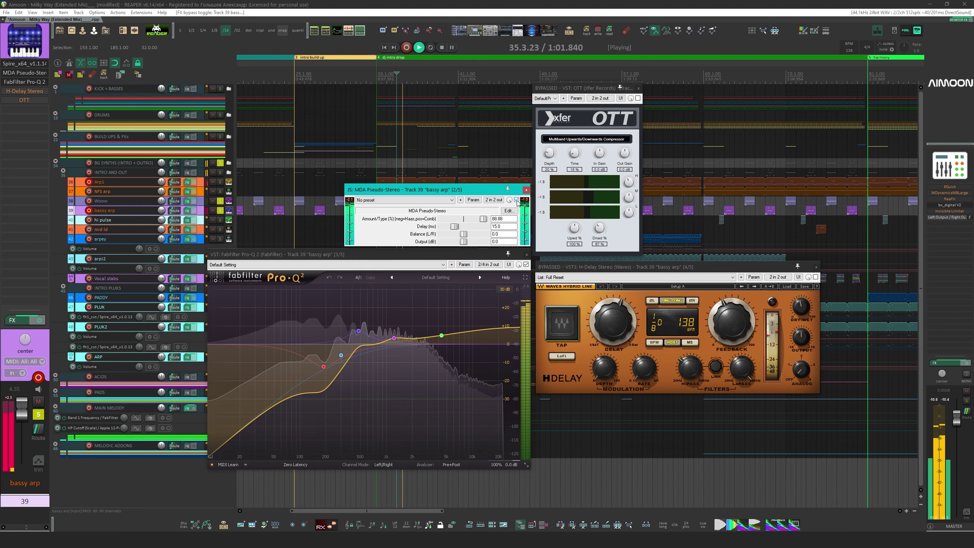
key("space")
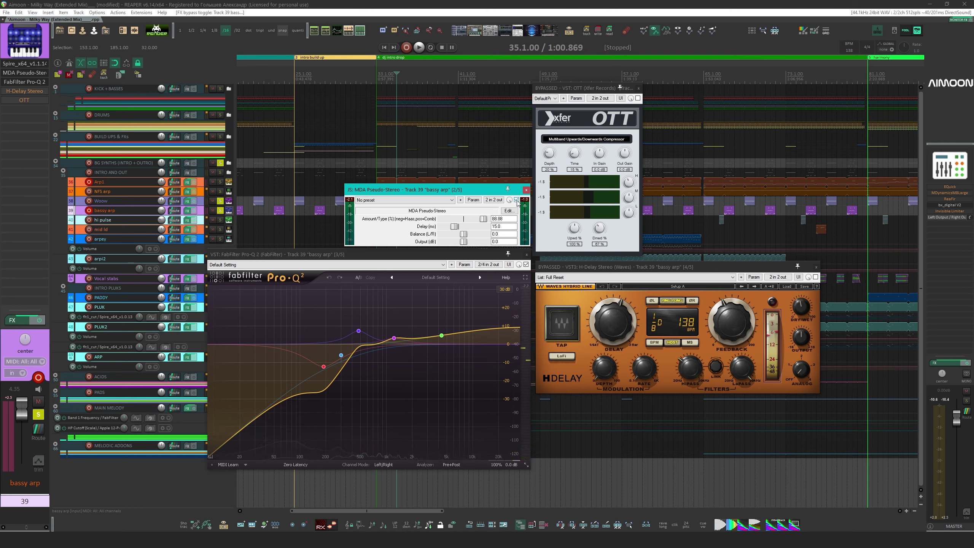
Re-enable H-Delay Stereo on the bassy arp track and audition the delay from bar 35
left_click(815, 277)
key("space")
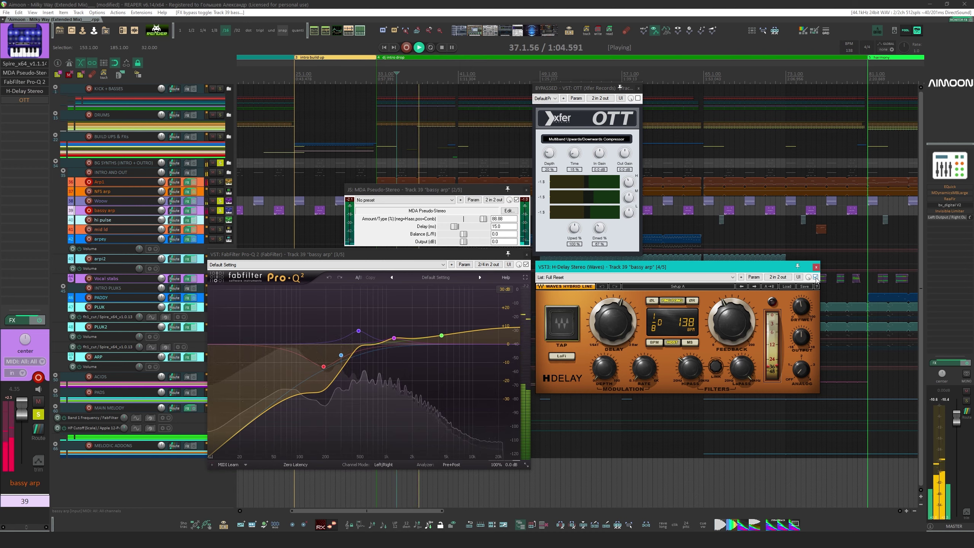
key("space")
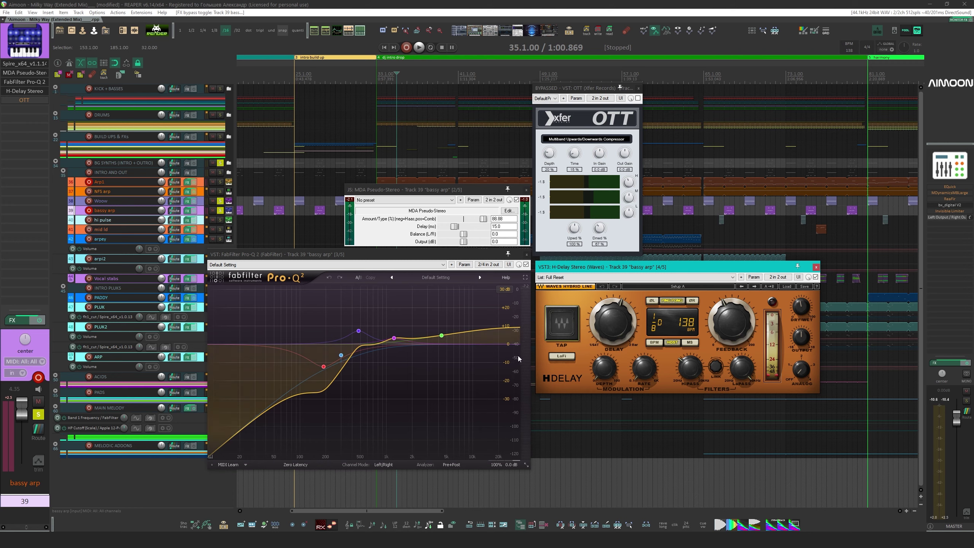
Re-enable OTT on the bassy arp track and play the complete effect chain from bar 35
left_click(637, 98)
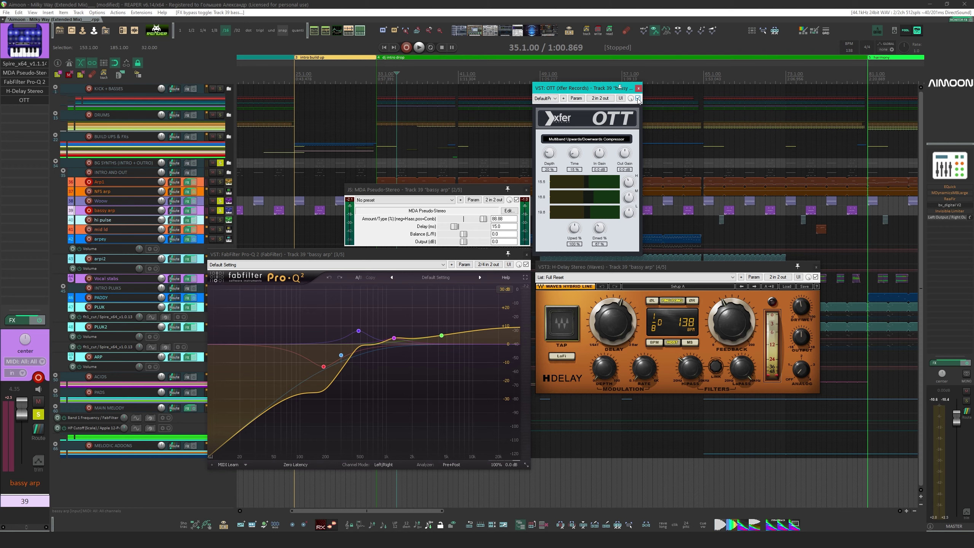
left_click(622, 266)
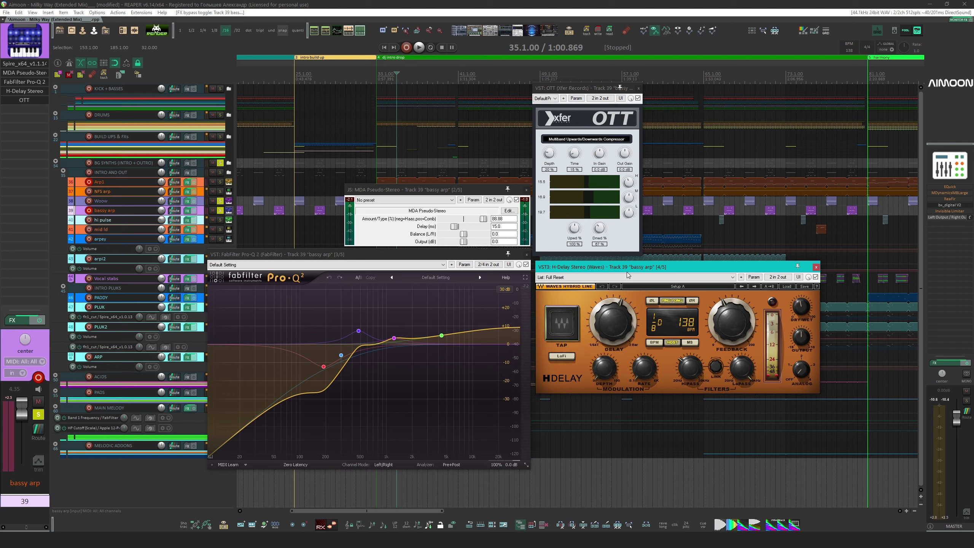
key("space")
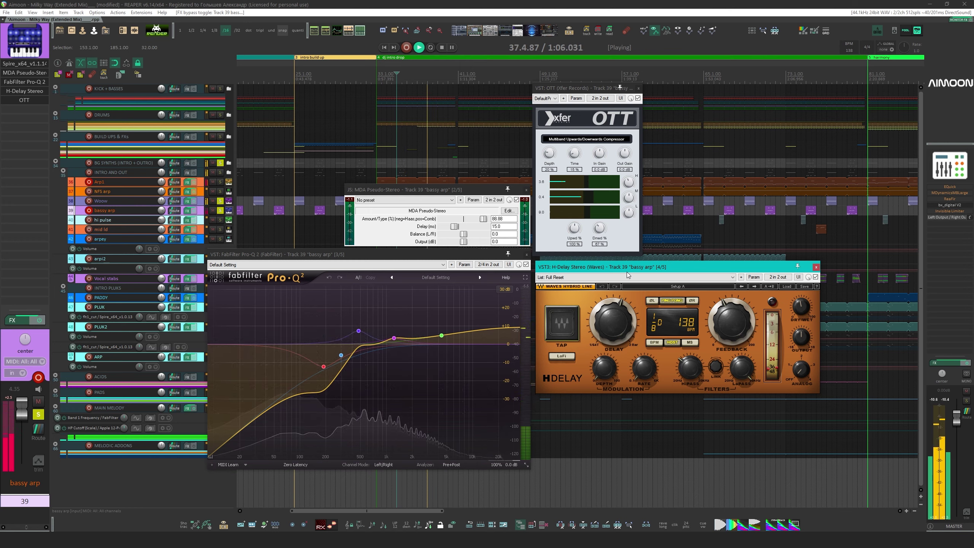
key("space")
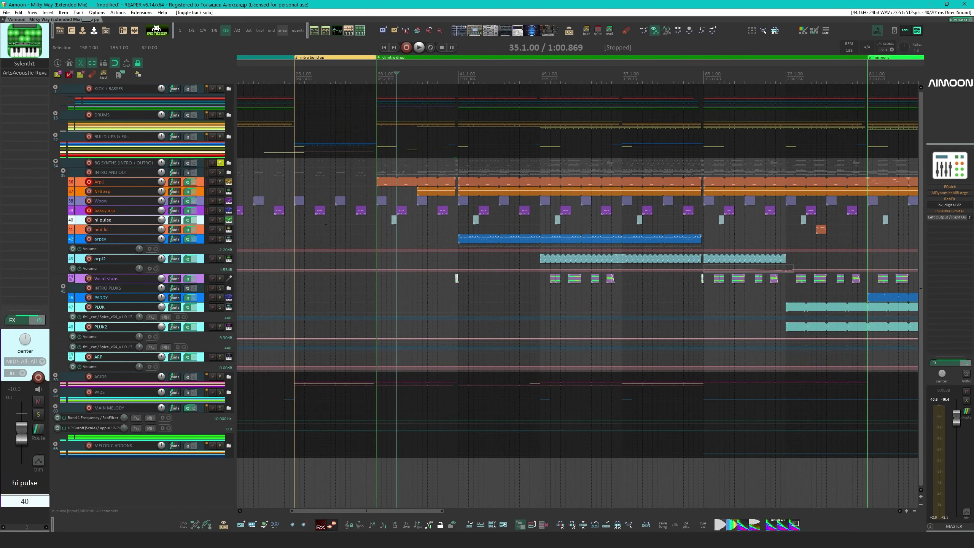
Select the hi pulse track, increase its height and glue its items at bar 34.3 into one
left_click(96, 211)
left_click(104, 218)
left_click(393, 230)
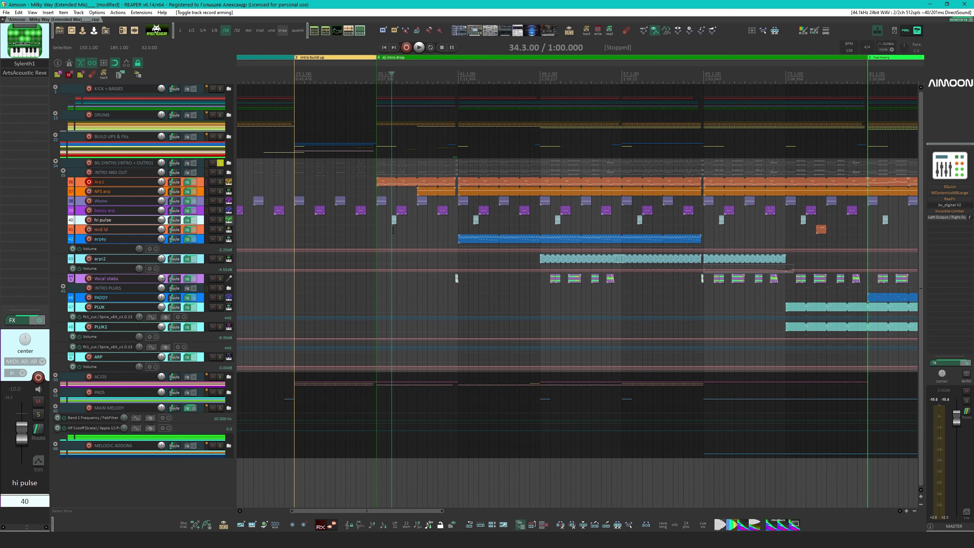
left_click_drag(145, 224, 145, 249)
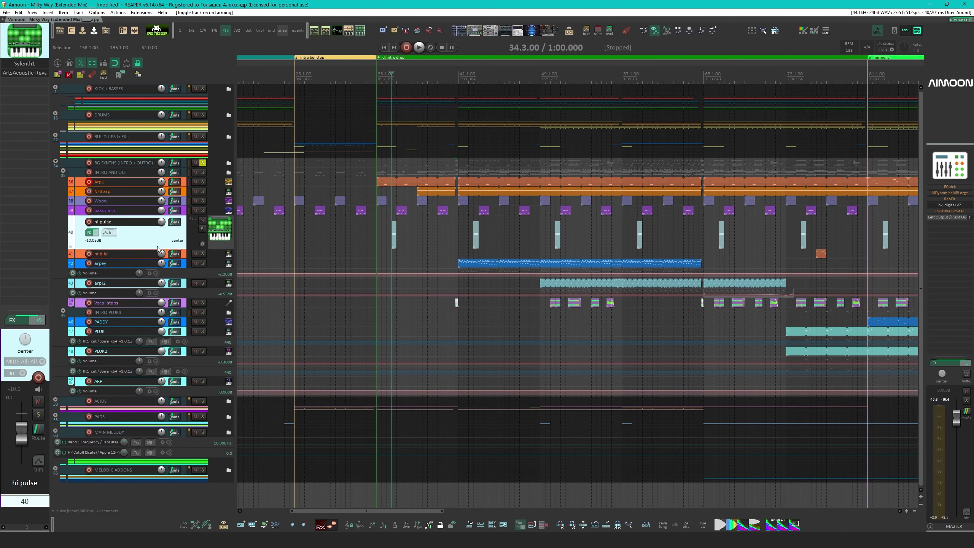
scroll(376, 258, "up", 8)
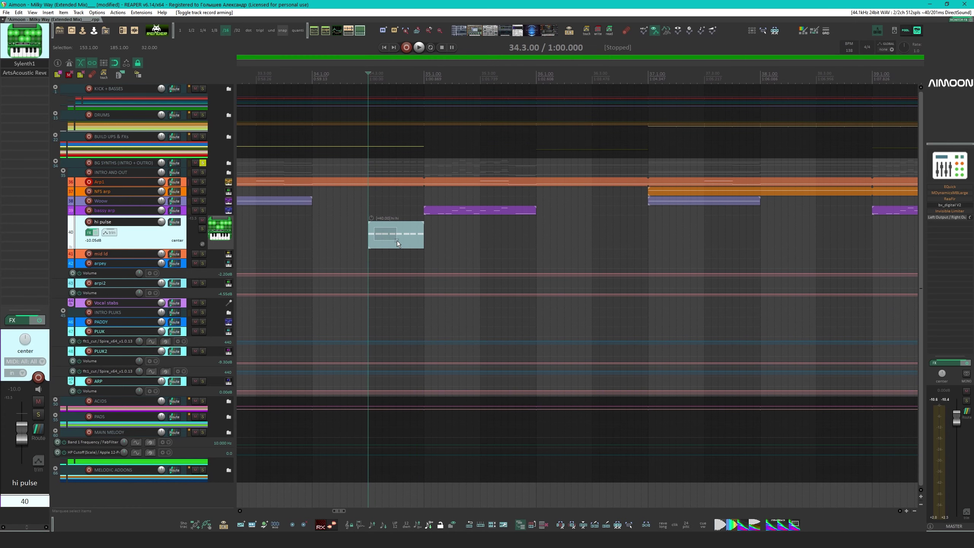
left_click_drag(397, 240, 376, 235)
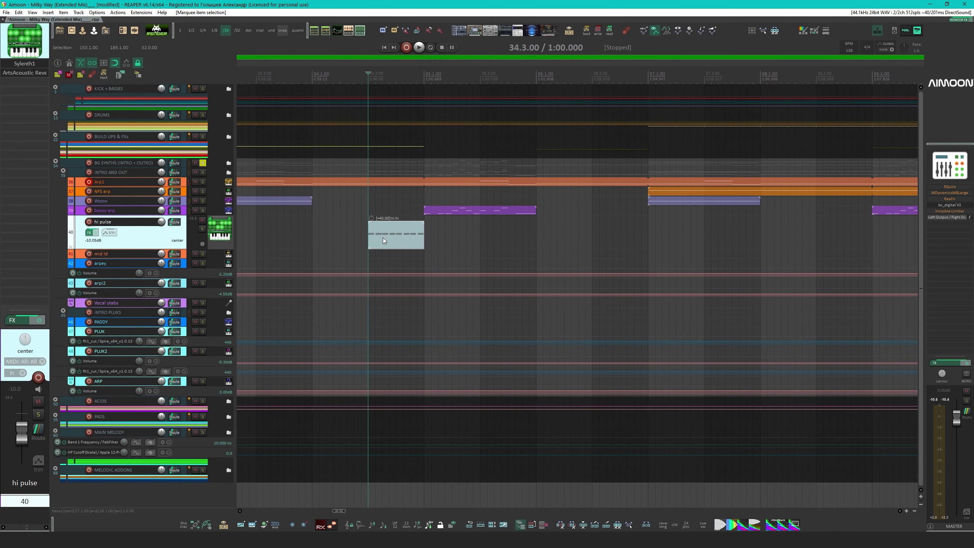
key("ctrl+g")
Open the glued hi pulse item in the MIDI editor, audition its repeated note and close the editor
double_click(370, 236)
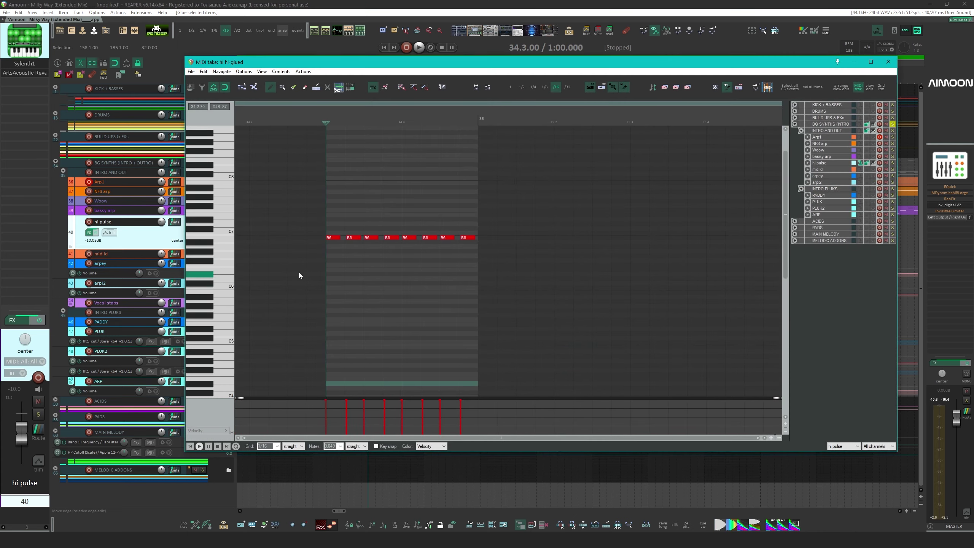
left_click(227, 238)
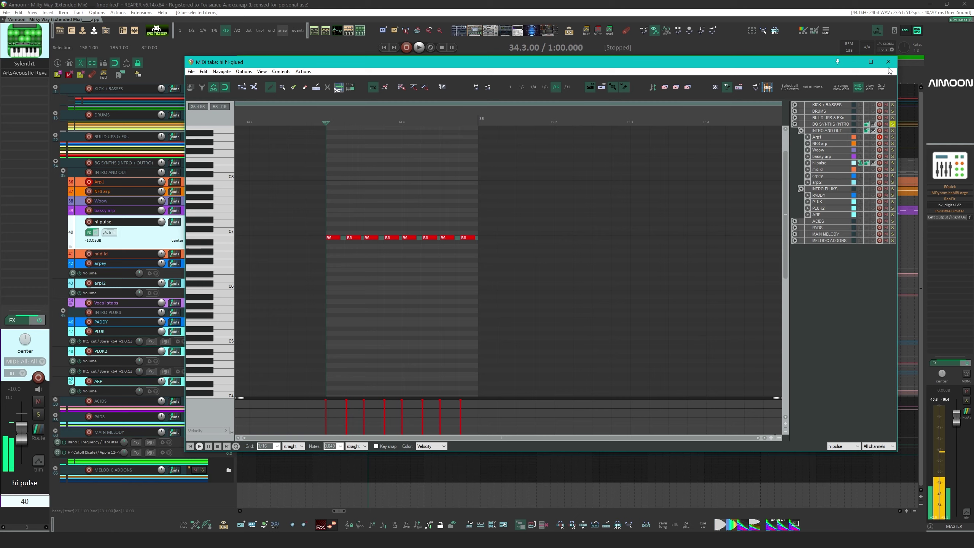
key("Escape")
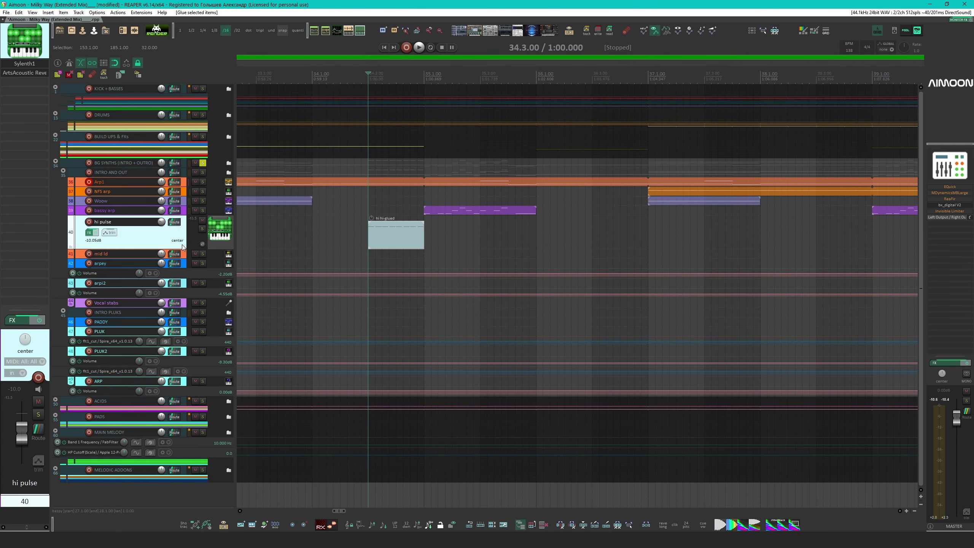
Play the hi pulse pattern from bar 34.3 in the mix, then solo the track and play it again
key("space")
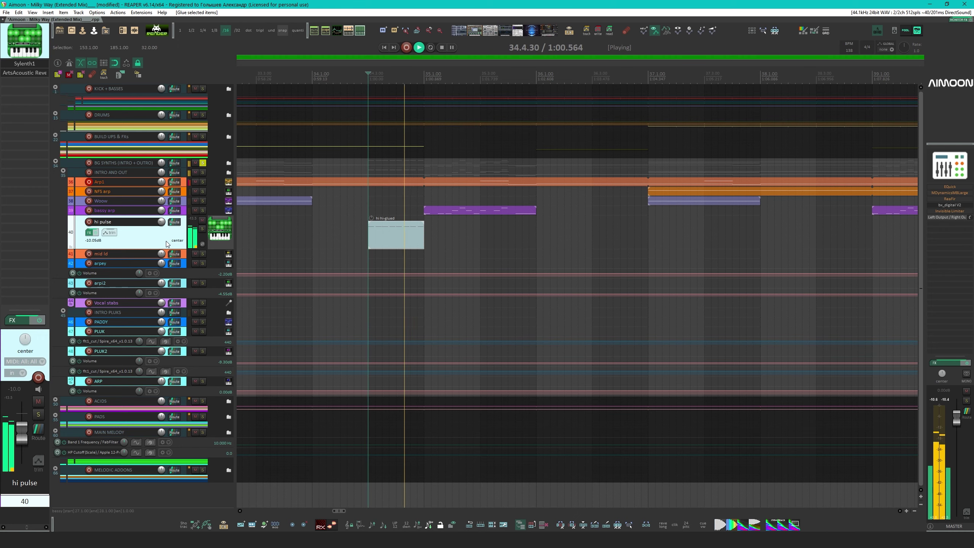
key("space")
left_click(202, 229)
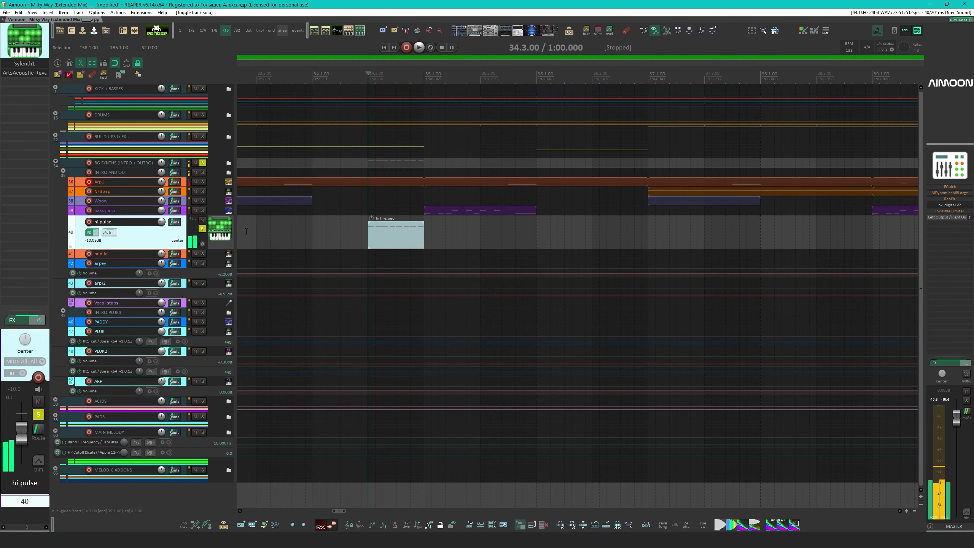
key("space")
scroll(332, 241, "down", 6)
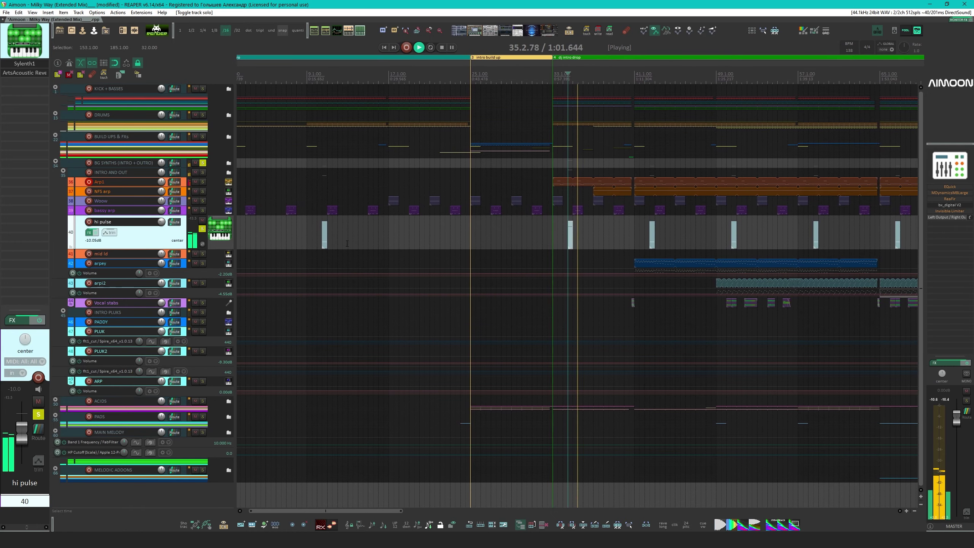
scroll(407, 281, "down", 2)
key("space")
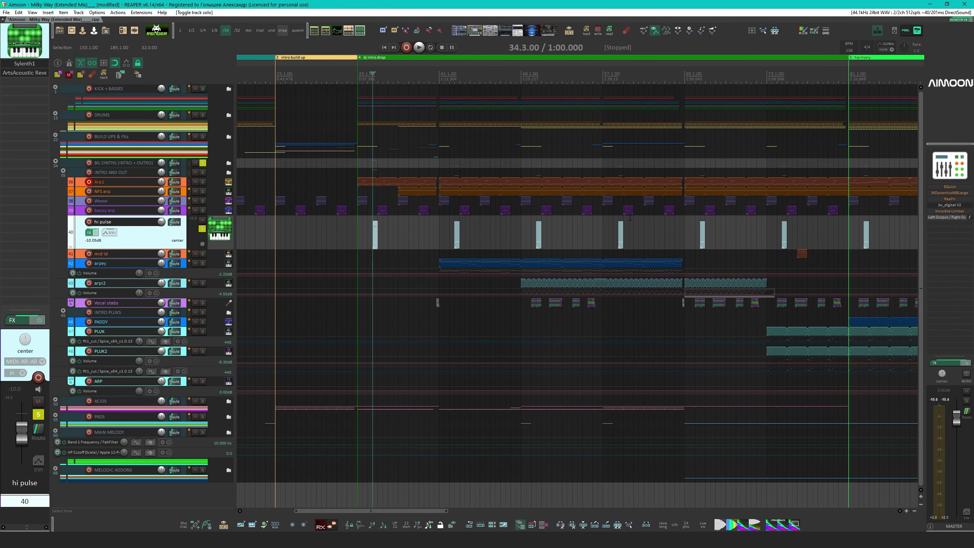
Play the soloed hi pulse from bar 42.3, then remove its solo and play the full mix from bar 41
left_click(454, 219)
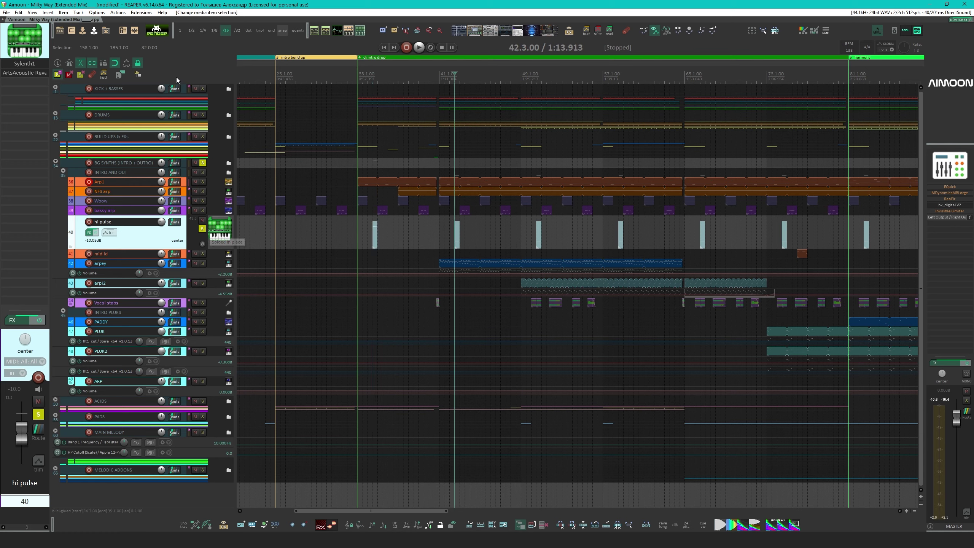
key("space")
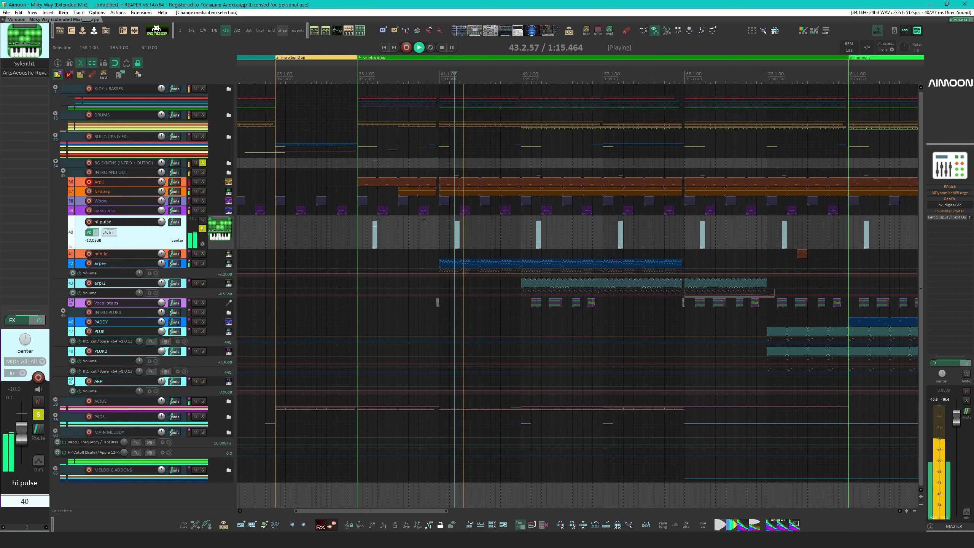
left_click(440, 188)
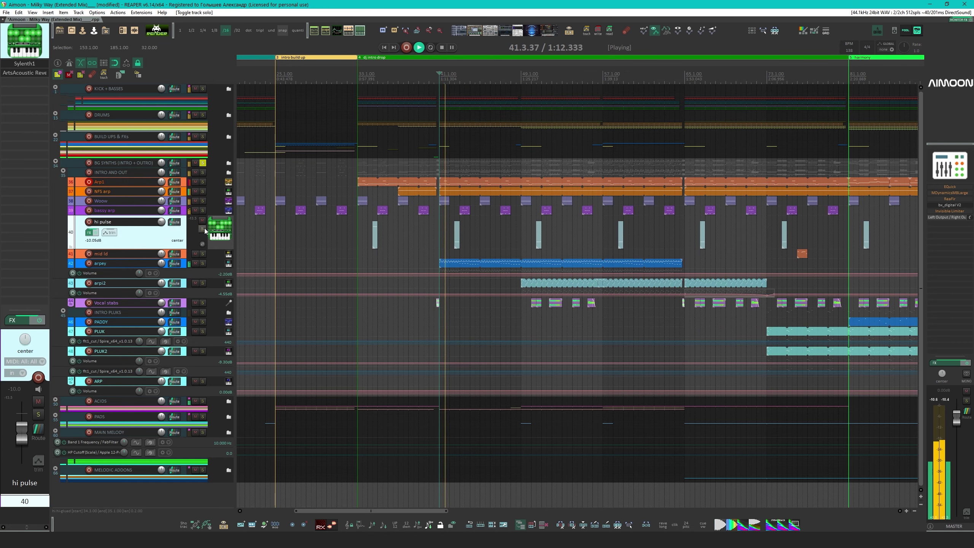
left_click(202, 229)
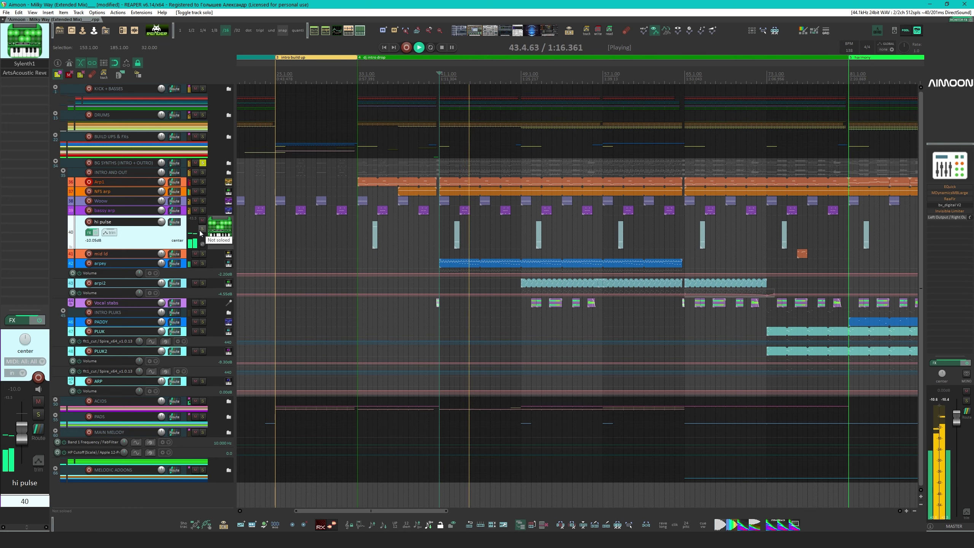
key("space")
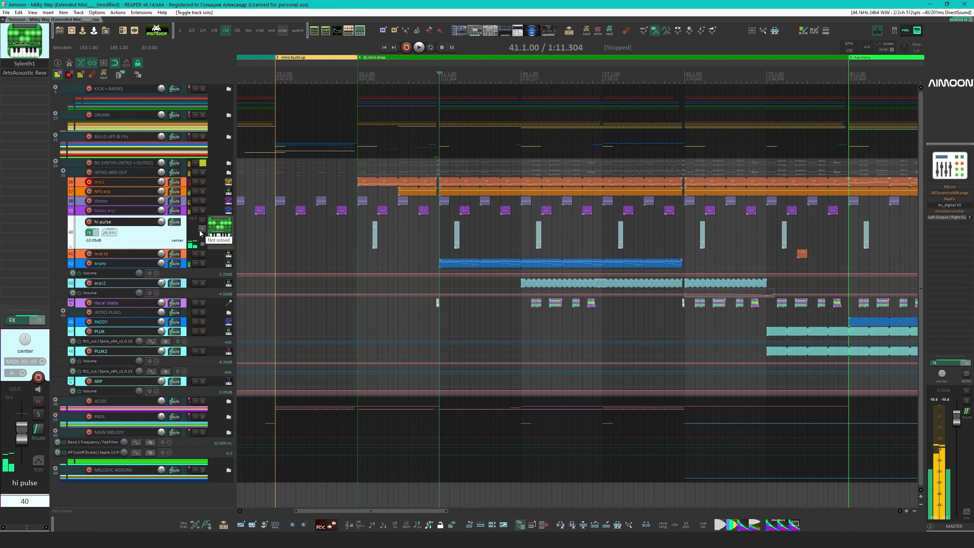
Solo the hi pulse track, open its Sylenth1 instrument, audition several notes on its keyboard and close it
left_click(201, 229)
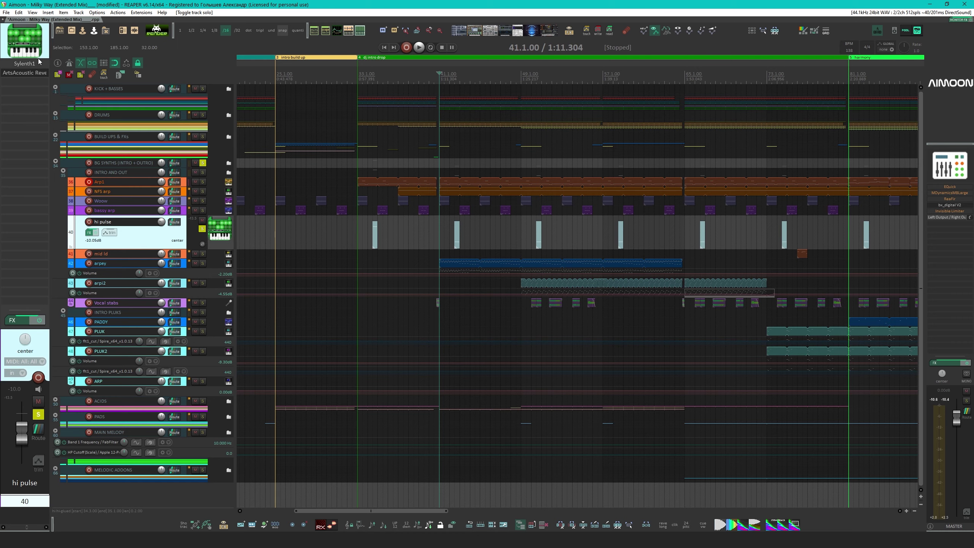
left_click(24, 63)
left_click_drag(242, 27, 519, 144)
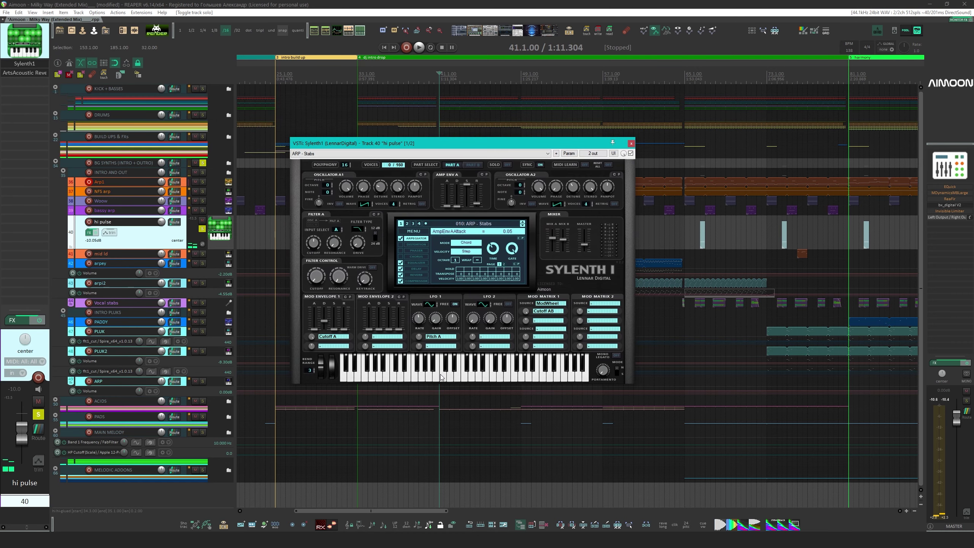
left_click(508, 375)
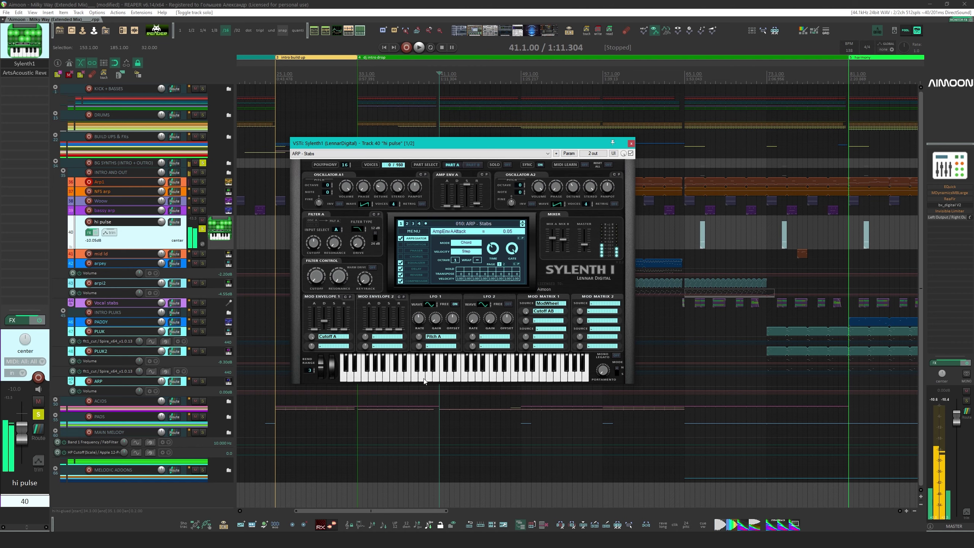
left_click(405, 380)
left_click(429, 372)
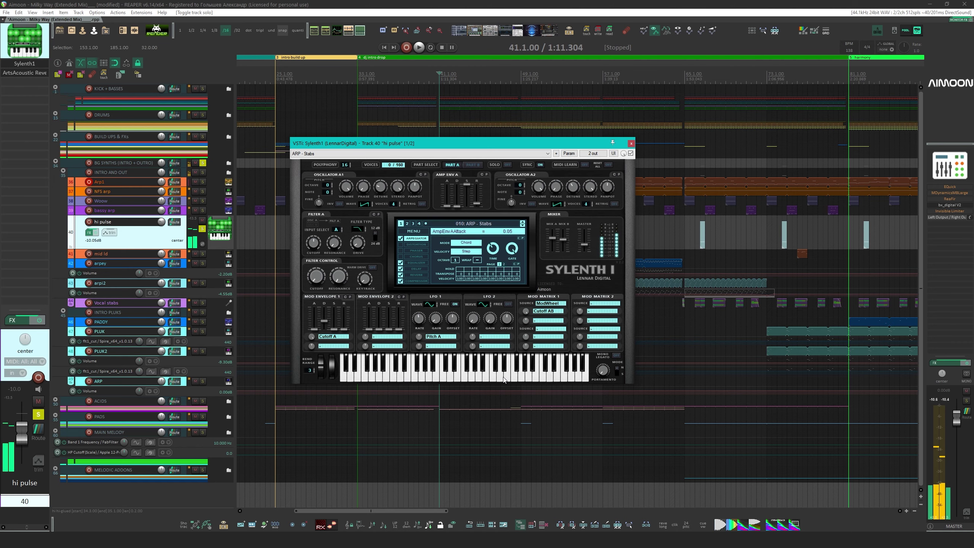
left_click(537, 370)
left_click(631, 143)
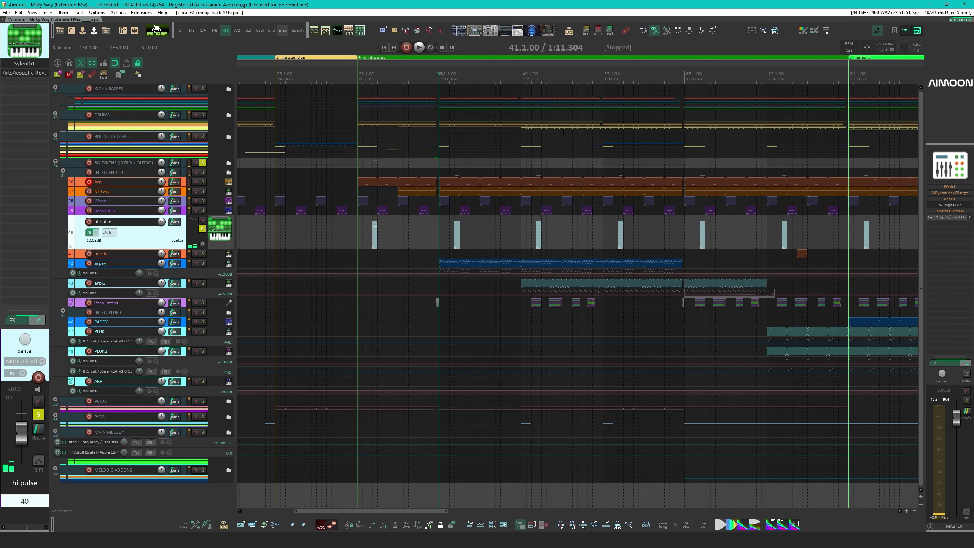
Open the hi pulse track's ArtsAcoustic Reverb, bypass it and play the soloed part from bar 42.3
left_click(37, 74)
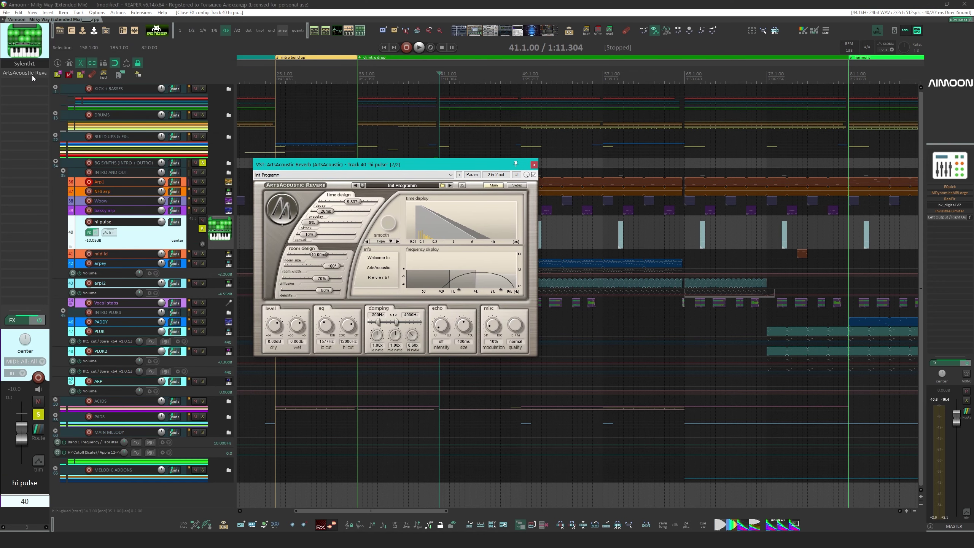
left_click(454, 115)
left_click_drag(383, 164, 390, 272)
left_click(540, 282)
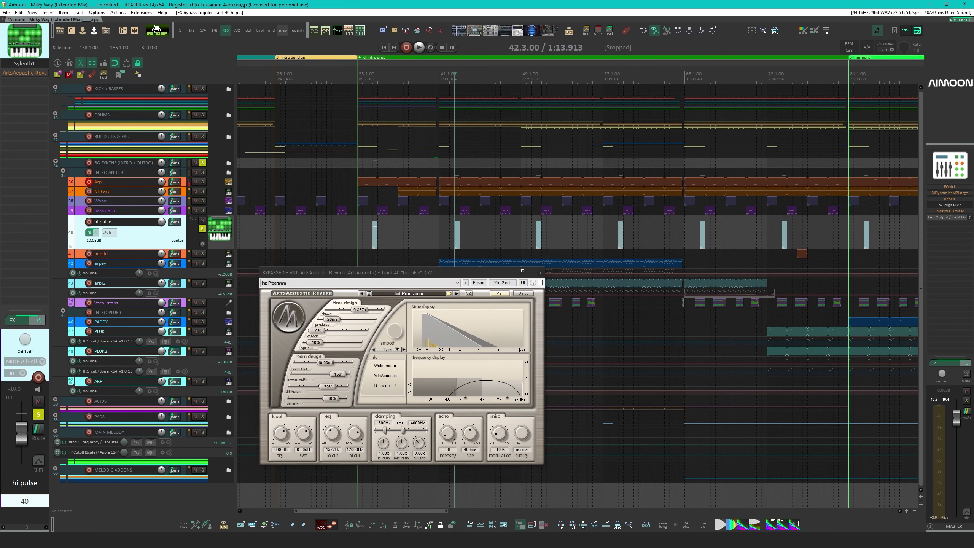
key("space")
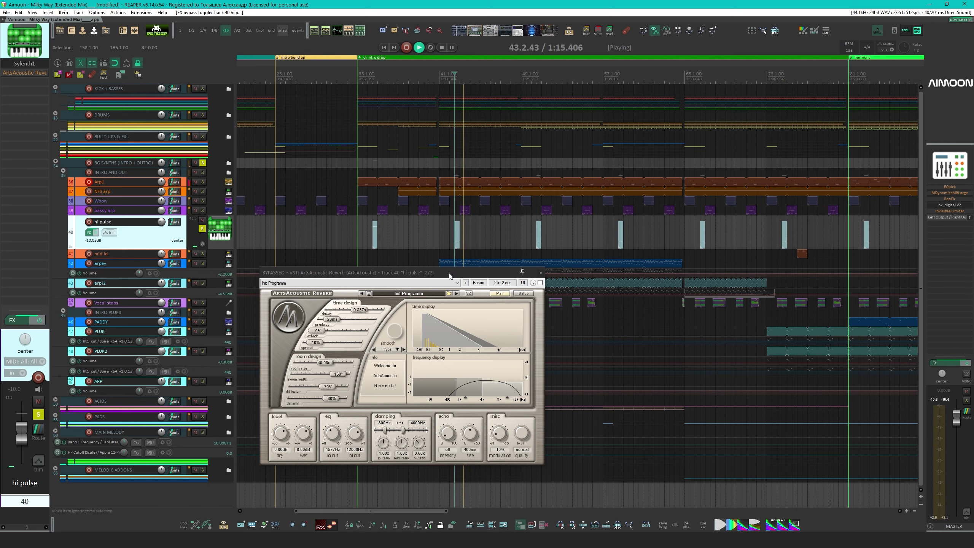
key("space")
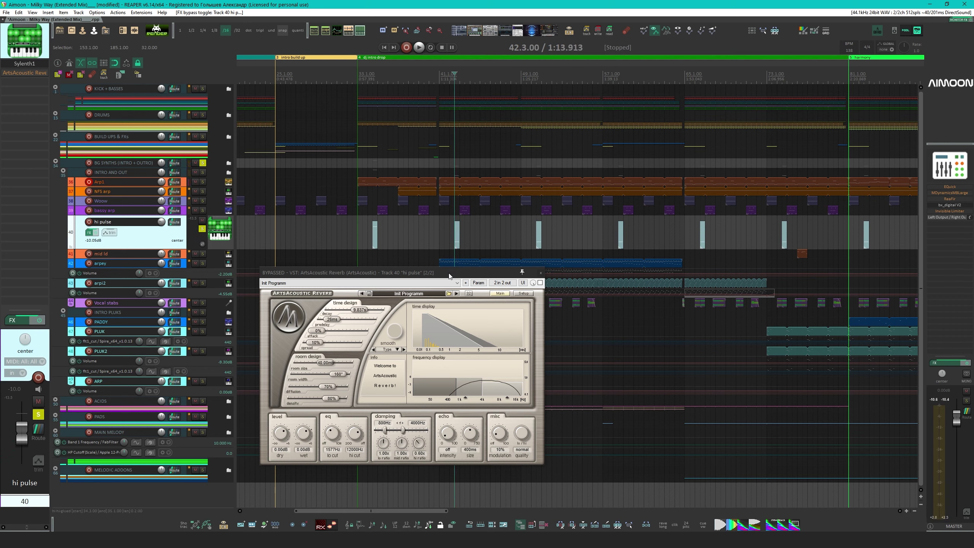
Re-enable ArtsAcoustic Reverb on hi pulse, play the part from bar 42.3 with the effect and close the reverb
left_click(541, 283)
key("space")
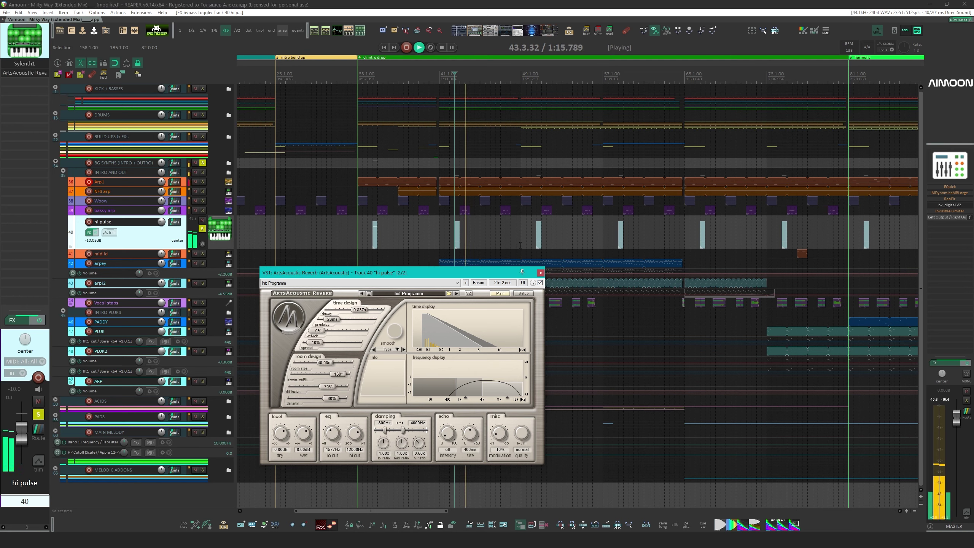
left_click(541, 273)
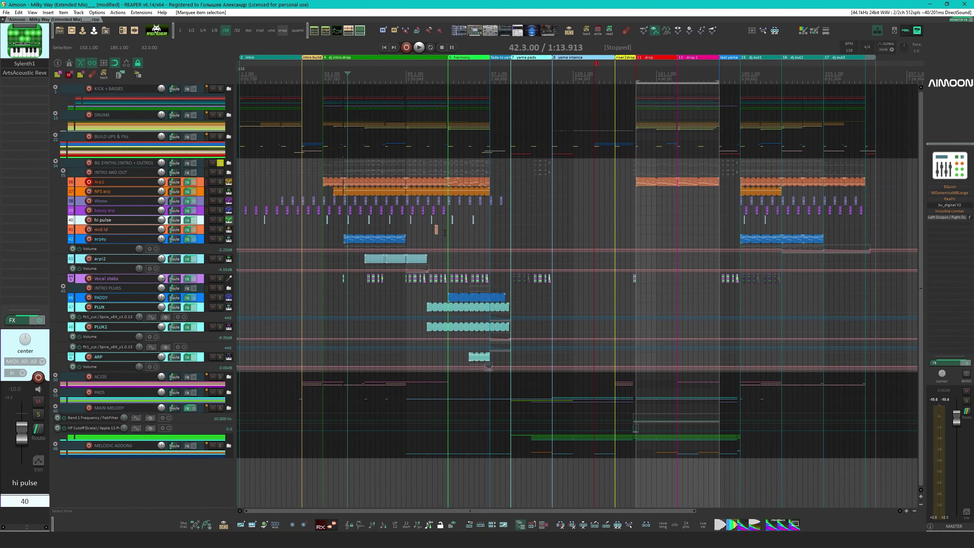
Solo the INTRO PLUKS folder together with the mid ld track and play them from bar 73
scroll(445, 233, "up", 3)
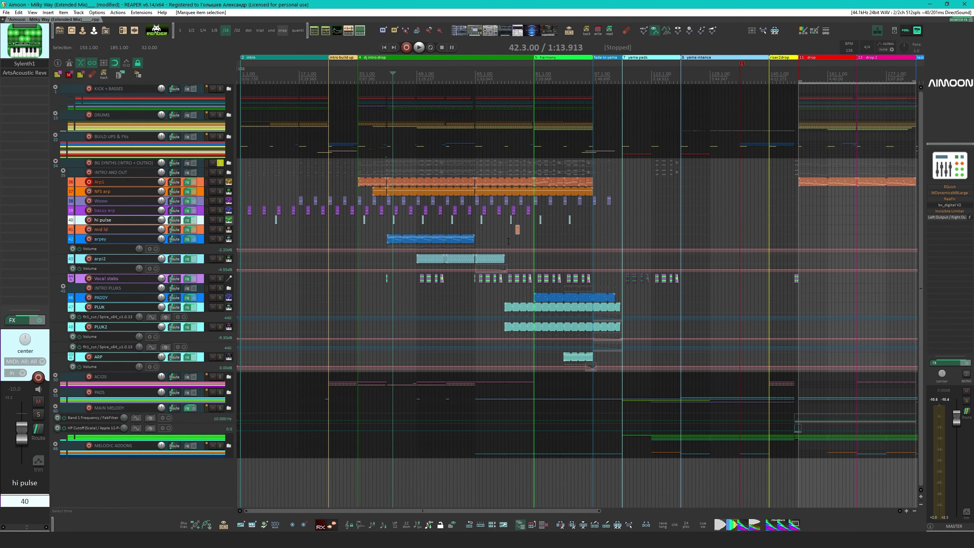
left_click(508, 241)
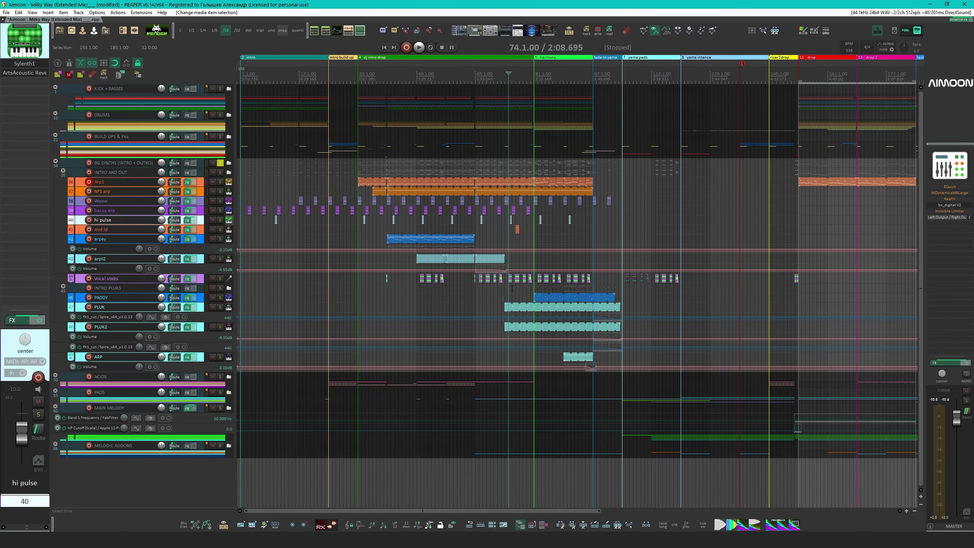
scroll(533, 267, "up", 5)
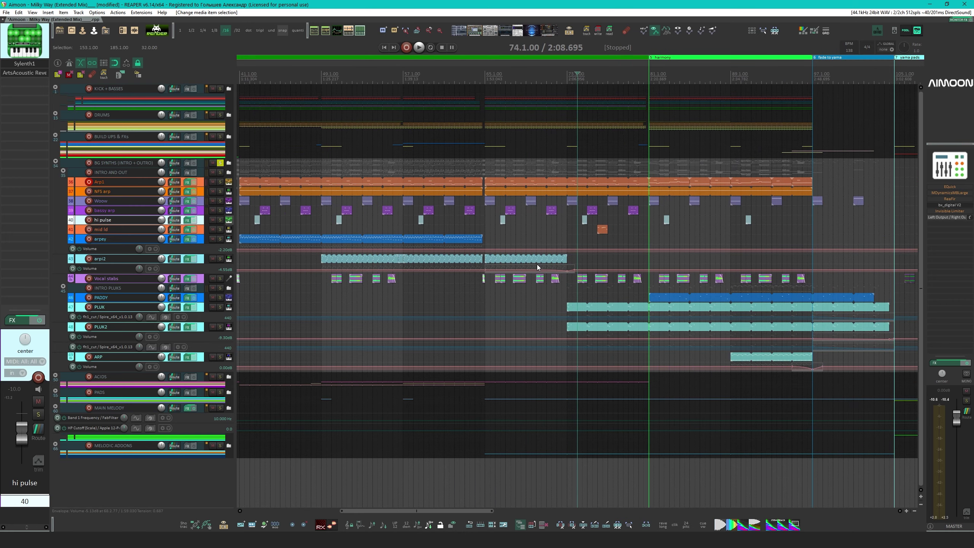
left_click(568, 229)
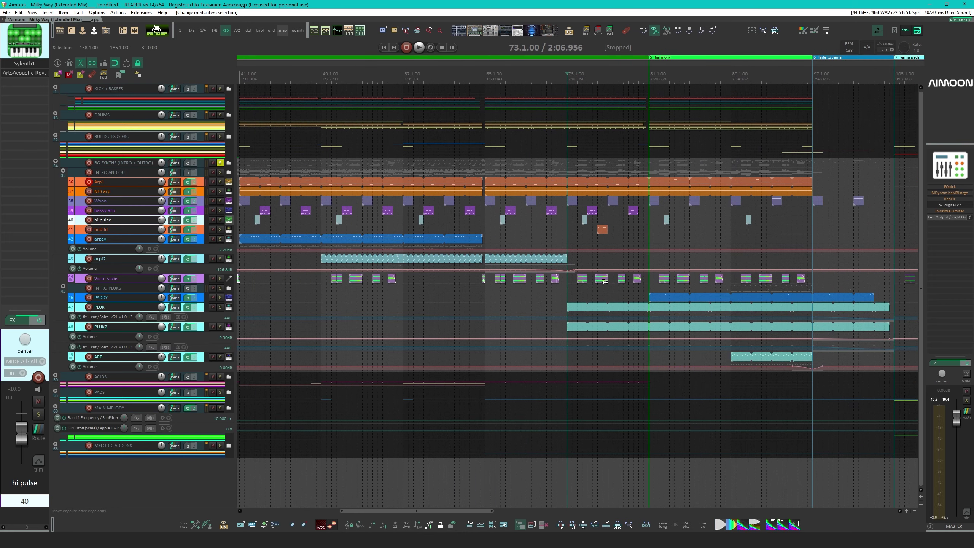
left_click(220, 326)
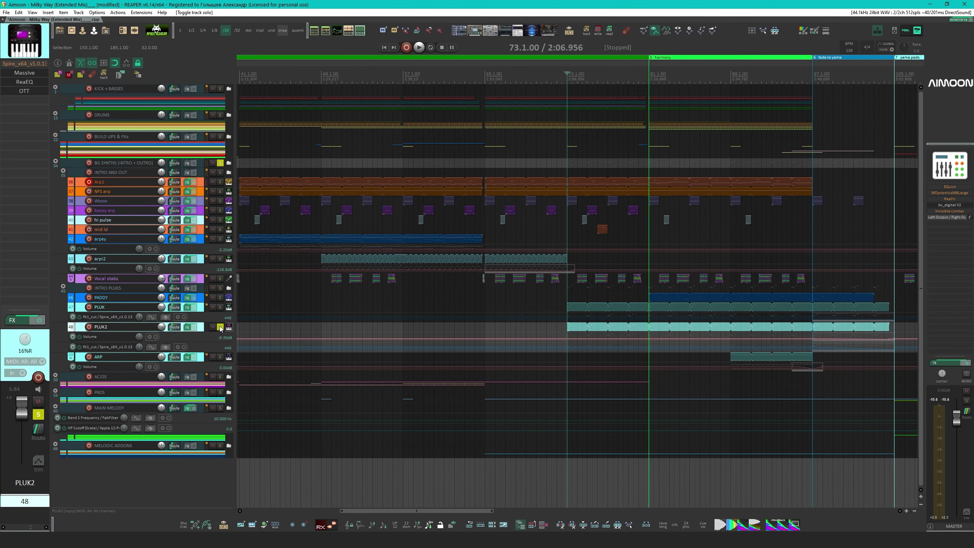
left_click(220, 326)
left_click(221, 288)
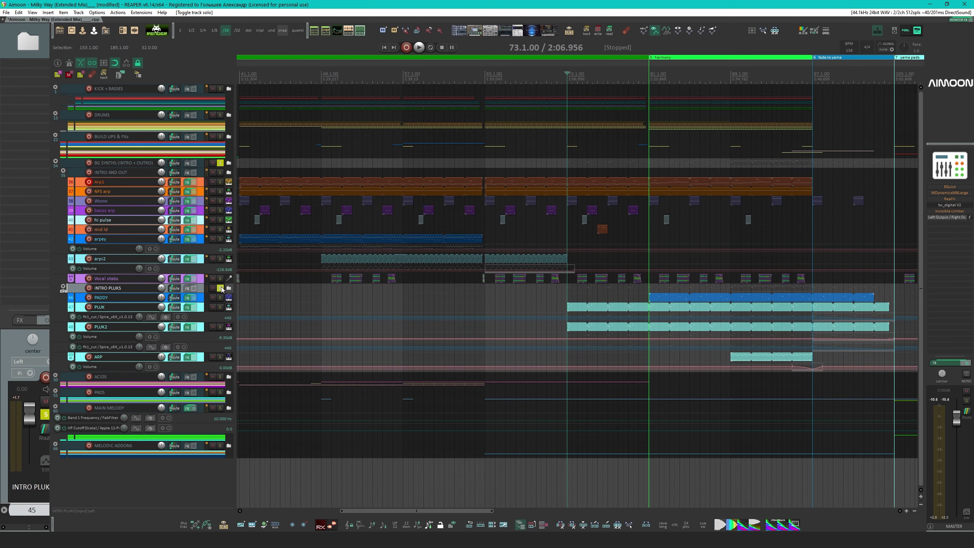
left_click(220, 229)
key("space")
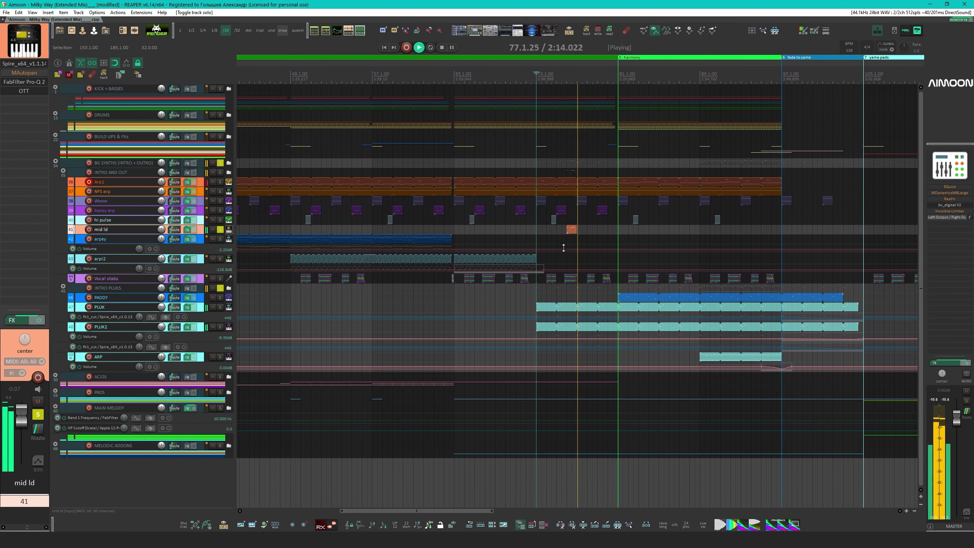
key("space")
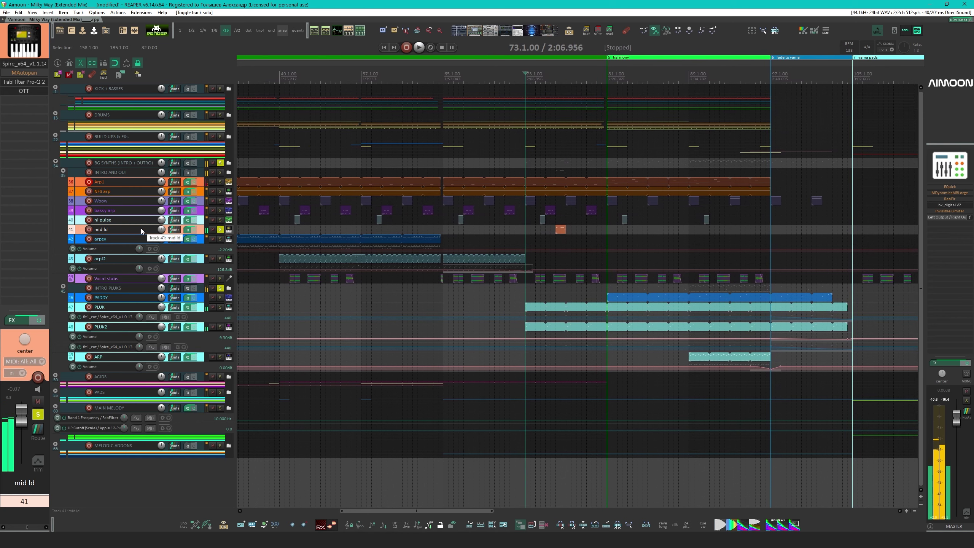
Move the mid ld track into the INTRO PLUKS folder above PADDY and remove the solo from both
left_click_drag(141, 228, 136, 286)
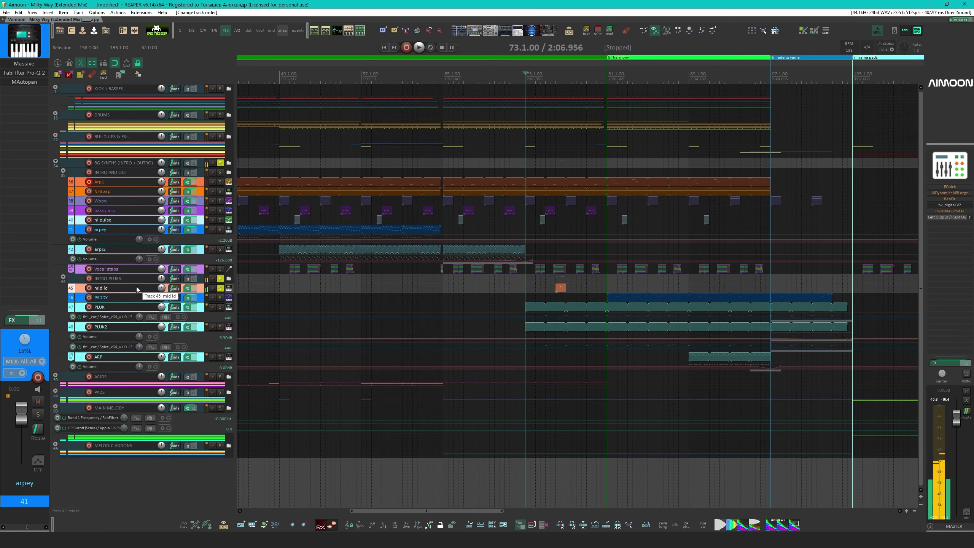
left_click(220, 288)
left_click(220, 278)
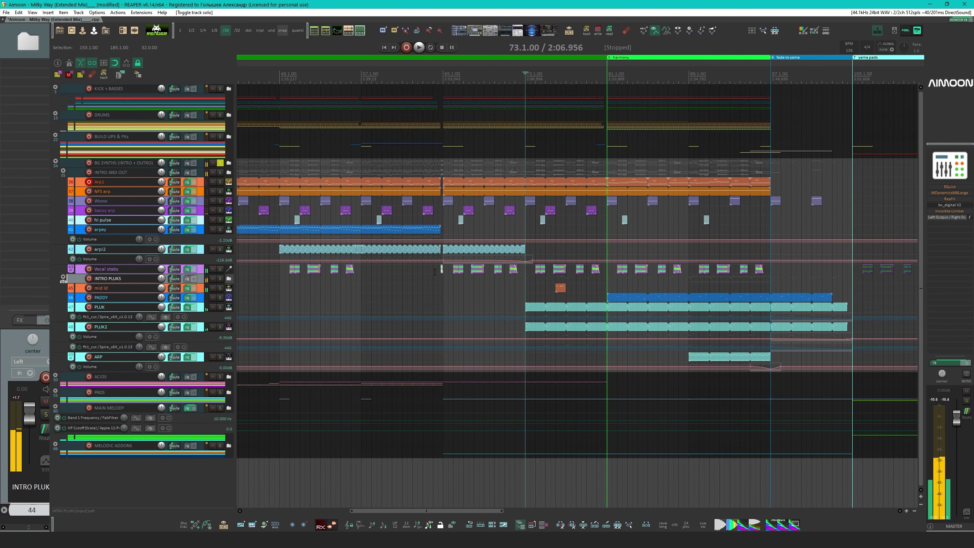
Solo the arpey track and play its arp pattern from bar 41
scroll(381, 268, "down", 2)
scroll(399, 269, "left", 1)
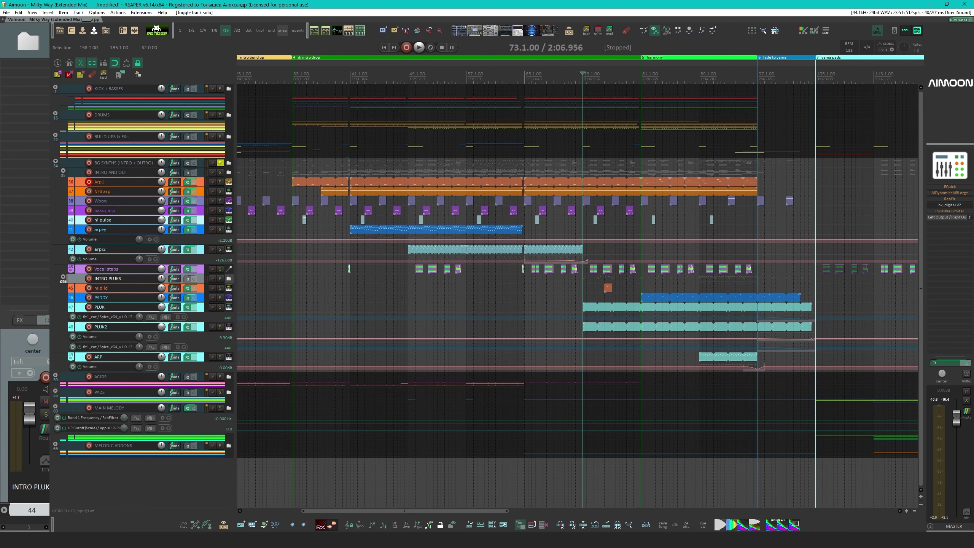
scroll(373, 295, "down", 4)
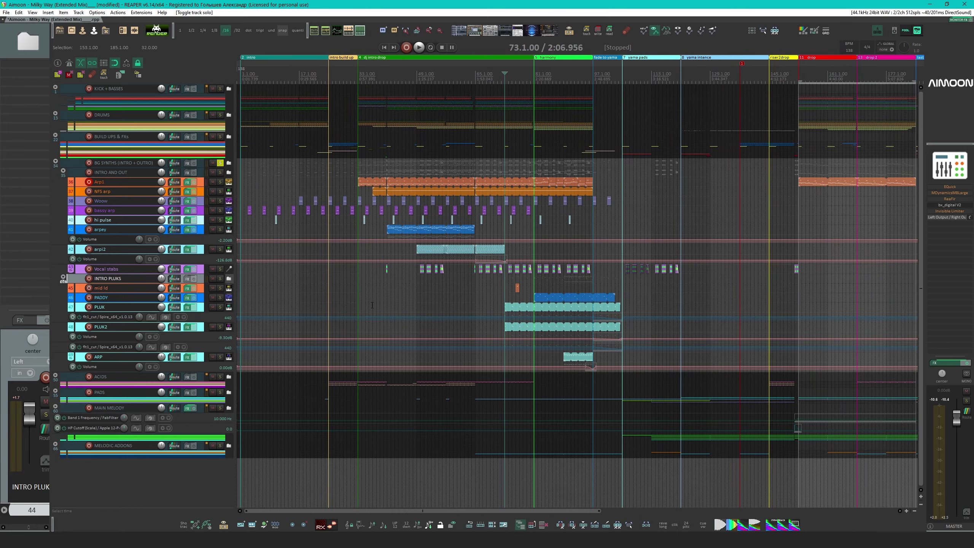
scroll(373, 306, "up", 4)
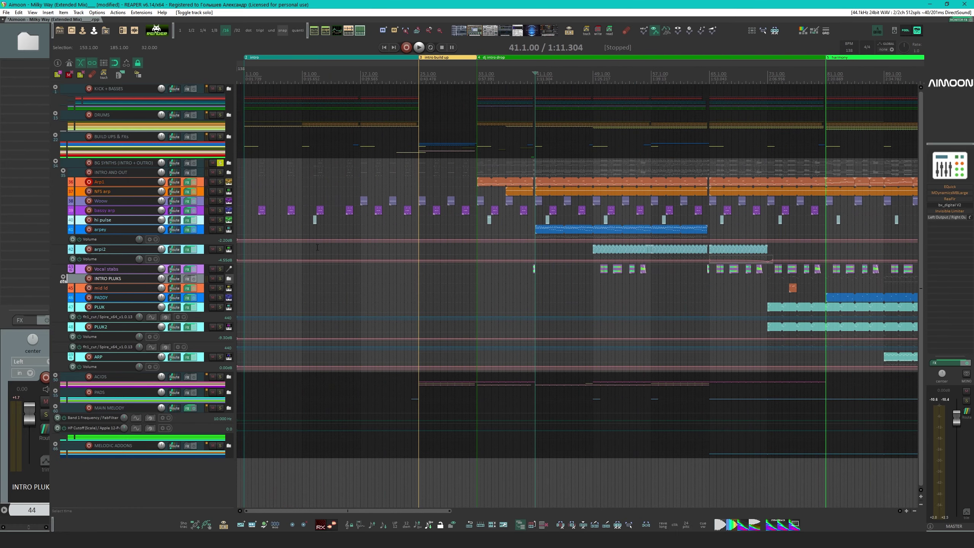
left_click(220, 229)
key("space")
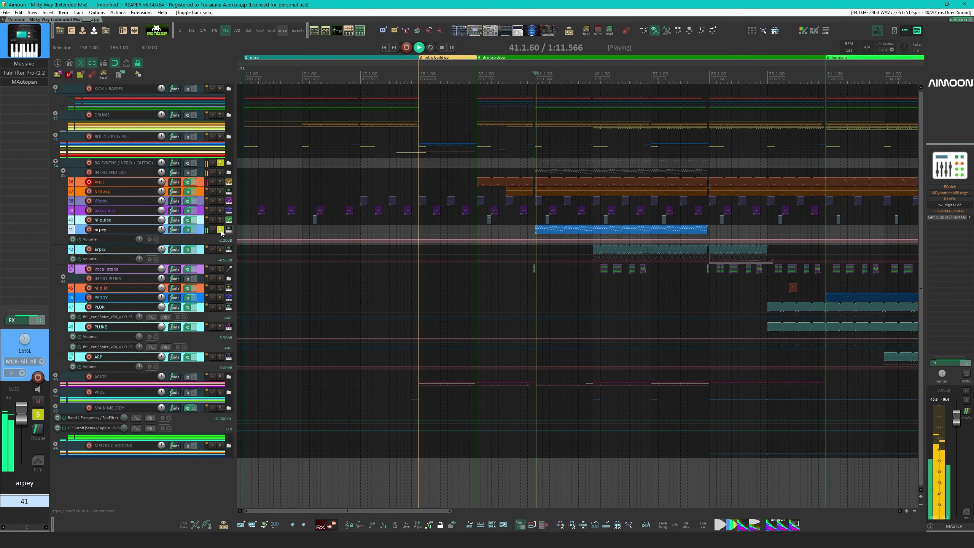
scroll(386, 263, "right", 3)
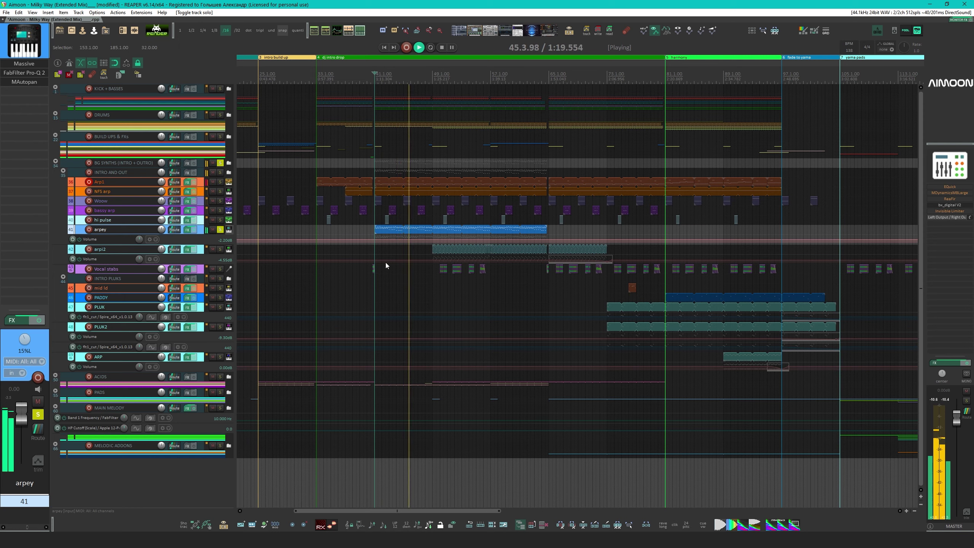
key("space")
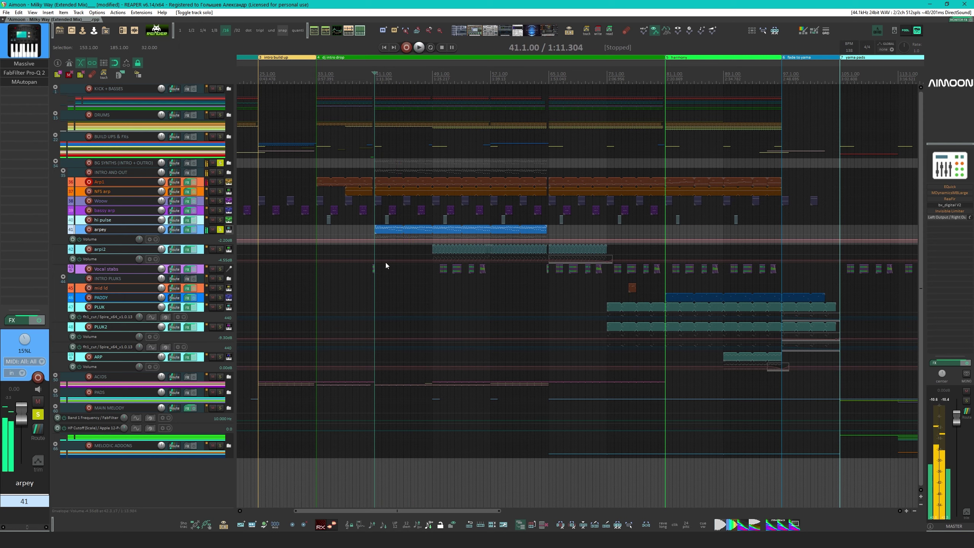
Open the arpey track's Massive instrument, examine its patch and close it
left_click(36, 64)
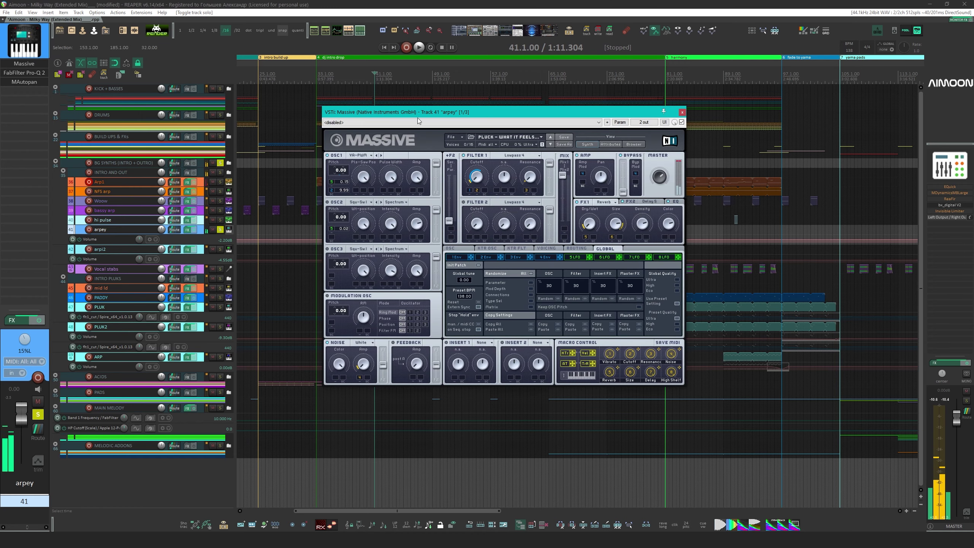
left_click_drag(417, 110, 415, 159)
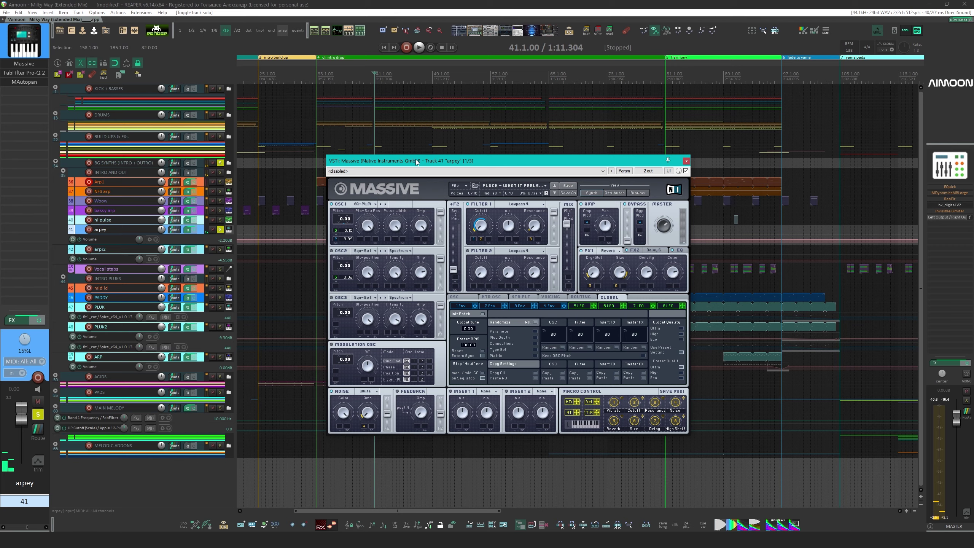
left_click(686, 162)
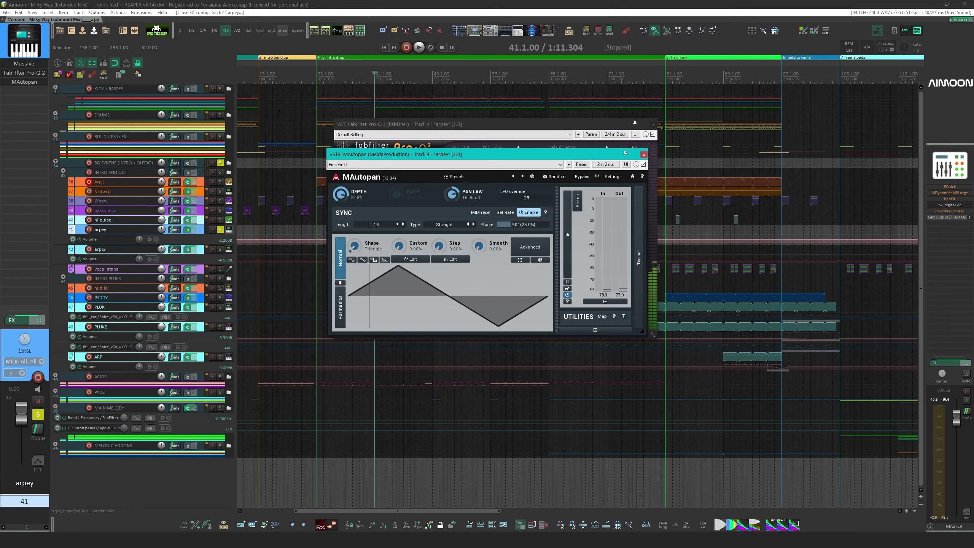
Open FabFilter Pro-Q 2 and MAutopan on the arpey track and place their windows side by side
left_click_drag(436, 158, 586, 215)
left_click(524, 127)
left_click_drag(524, 126, 344, 197)
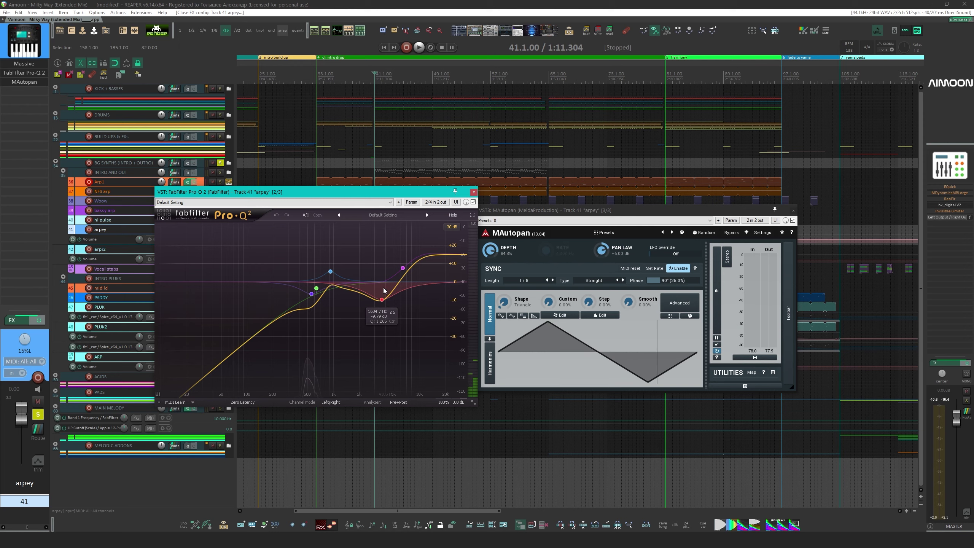
Bypass Pro-Q 2 and MAutopan on arpey, play the dry arp from bar 41, and play it again with only the EQ enabled
left_click(474, 202)
left_click(792, 220)
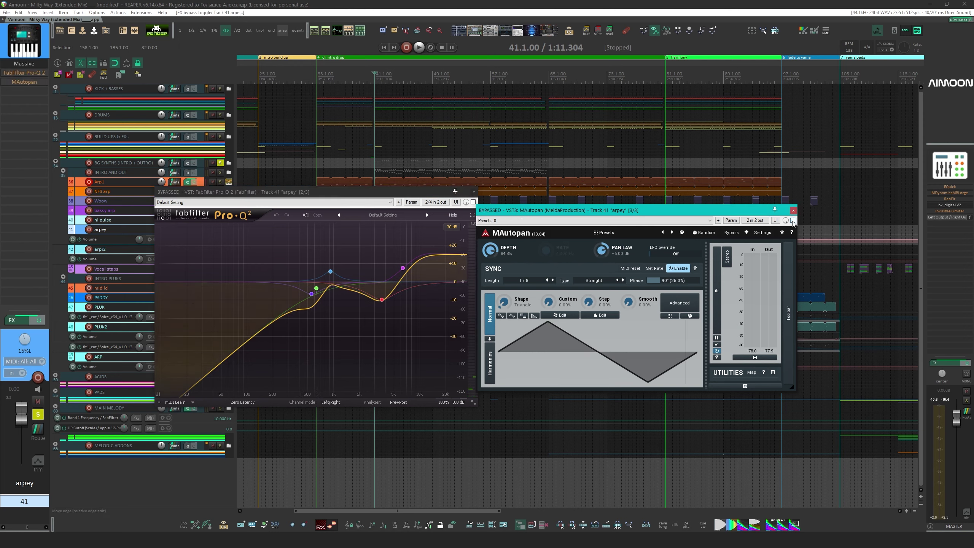
key("space")
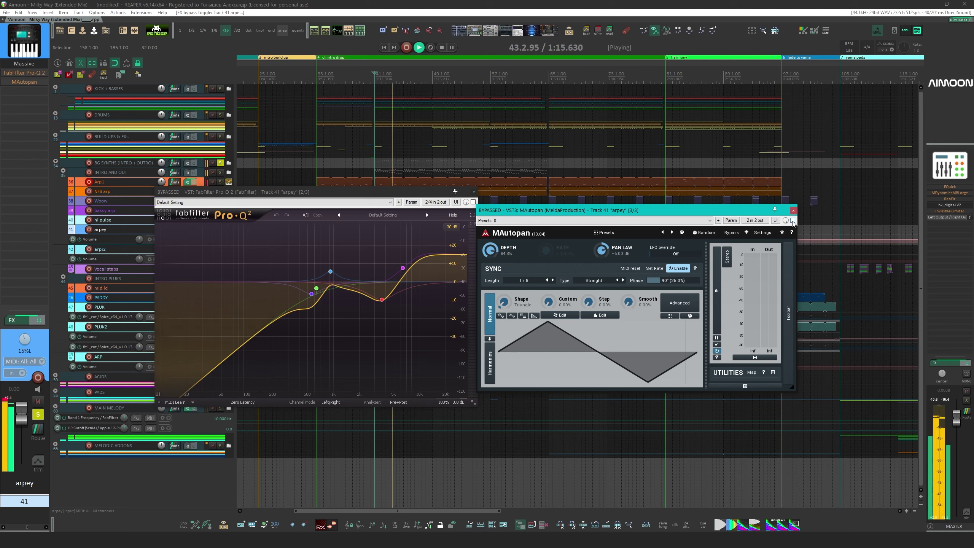
left_click(473, 202)
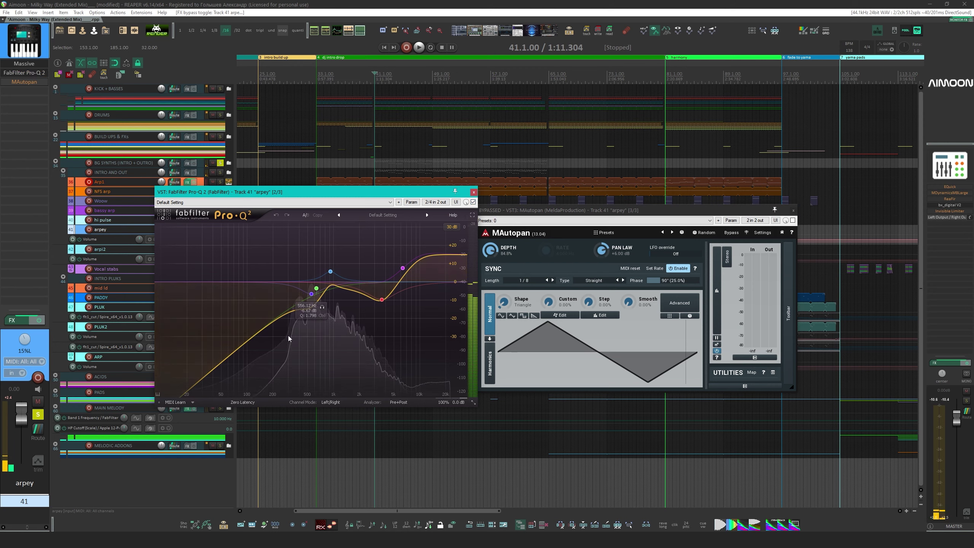
key("space")
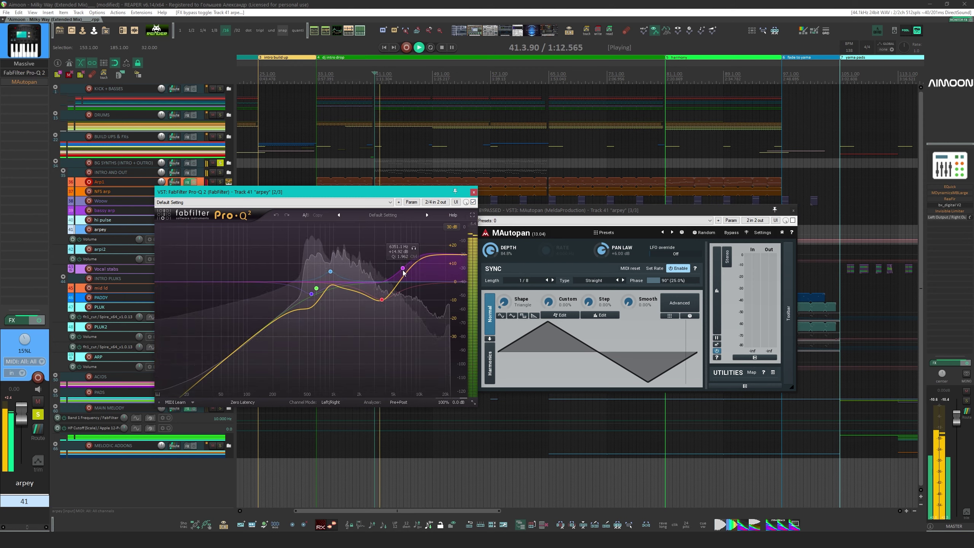
key("space")
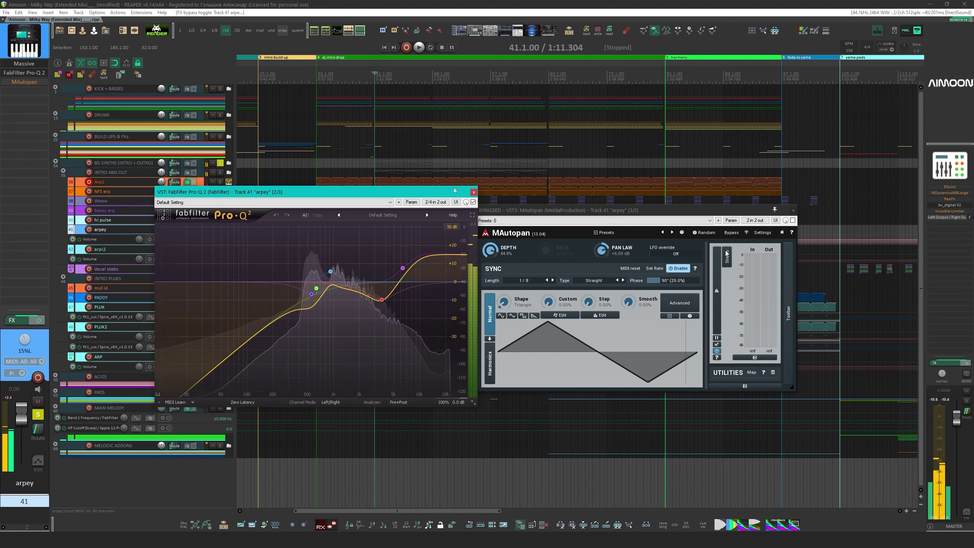
Re-enable MAutopan on arpey, play the fully processed arp and close both effect windows
left_click(792, 220)
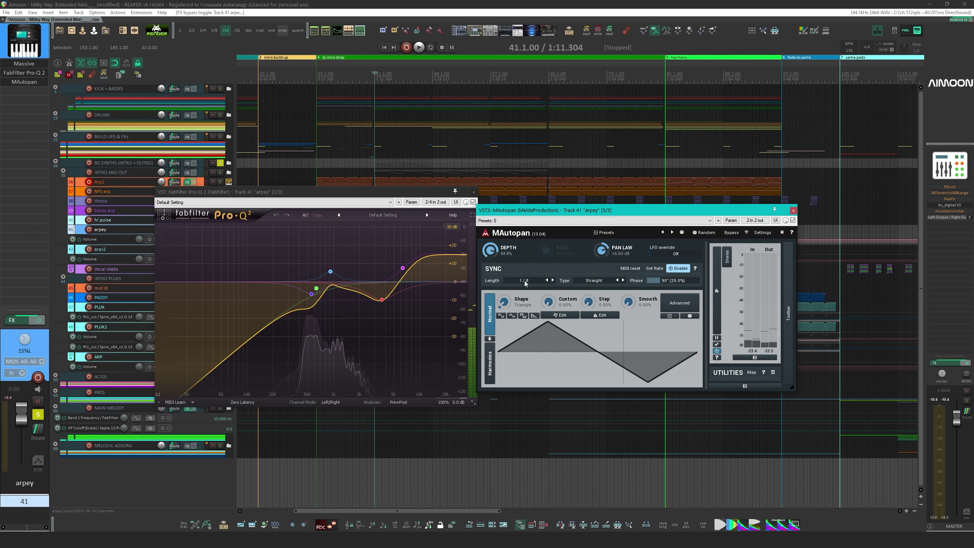
key("space")
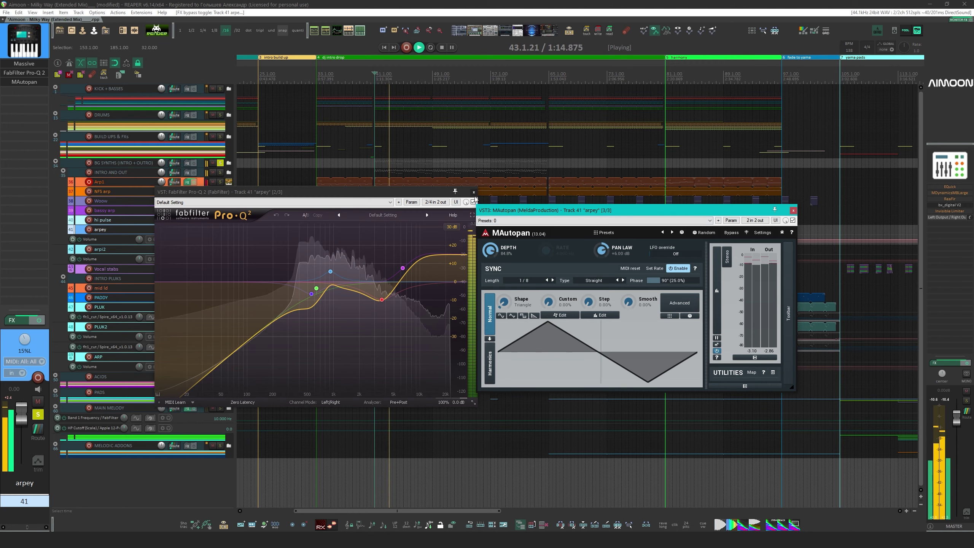
key("Escape")
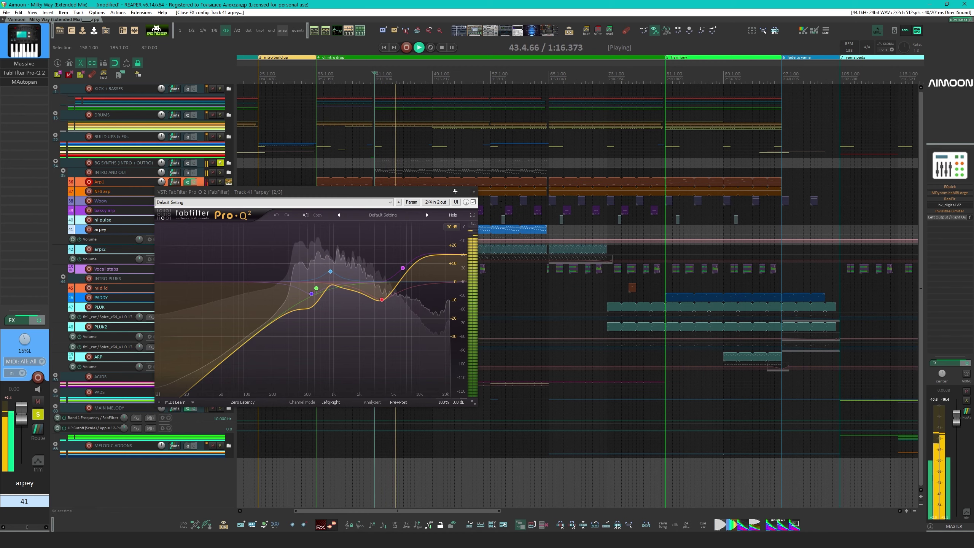
left_click(474, 192)
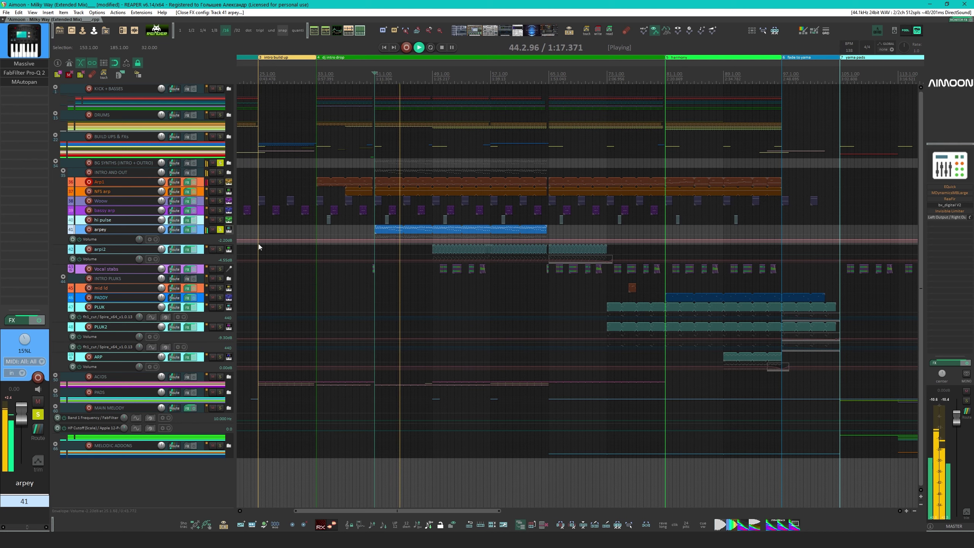
Compare arpey alone, with the background synths and in the full mix by toggling solos, ending with arpey soloed and playback stopped
left_click(221, 249)
left_click(220, 248)
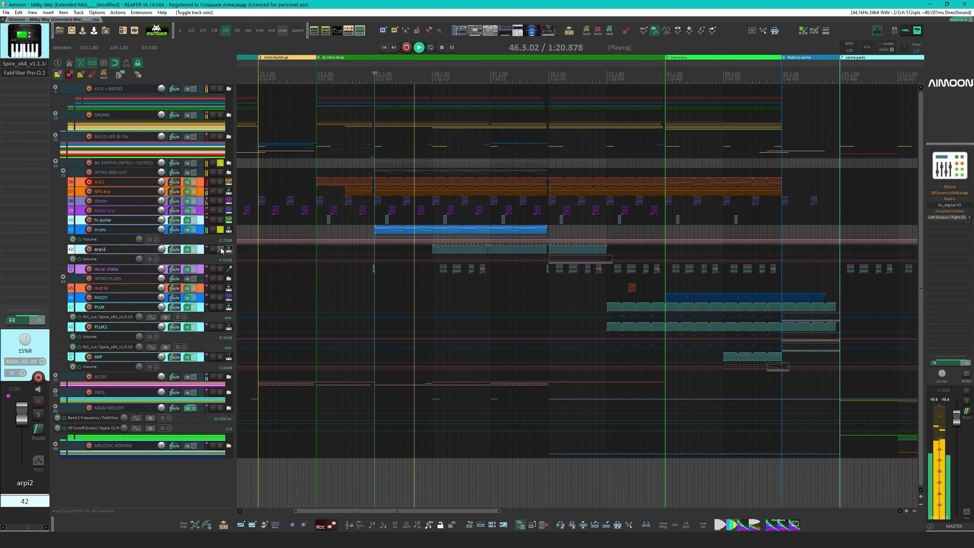
left_click(142, 232)
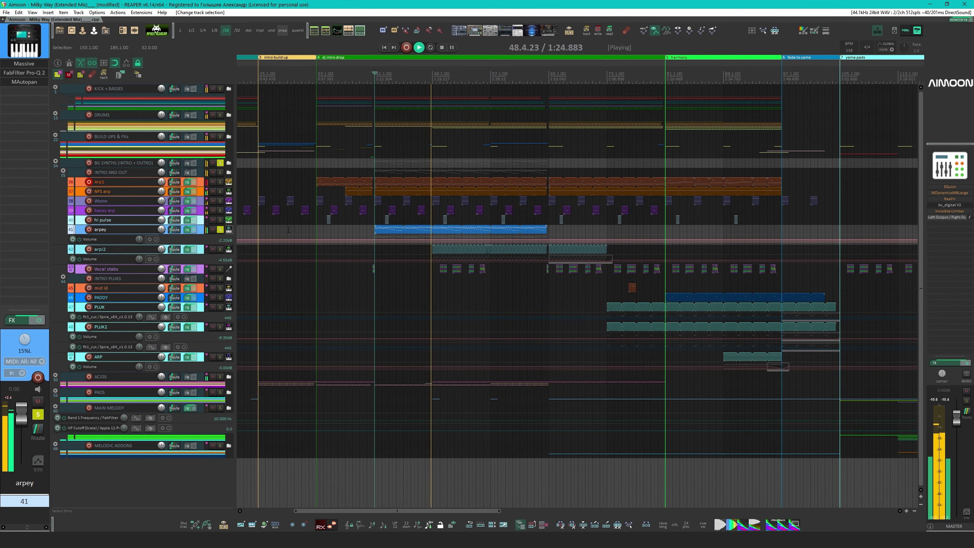
left_click(220, 229)
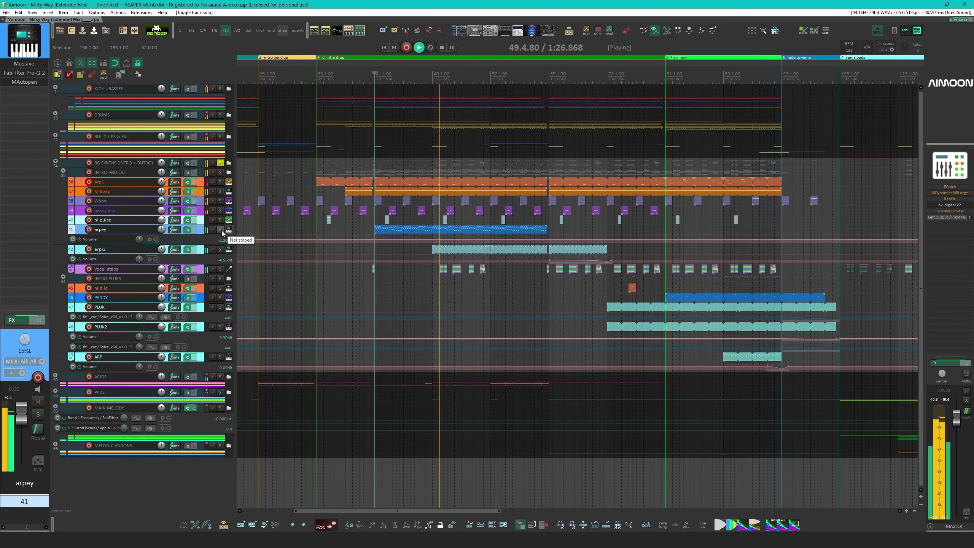
left_click(220, 163)
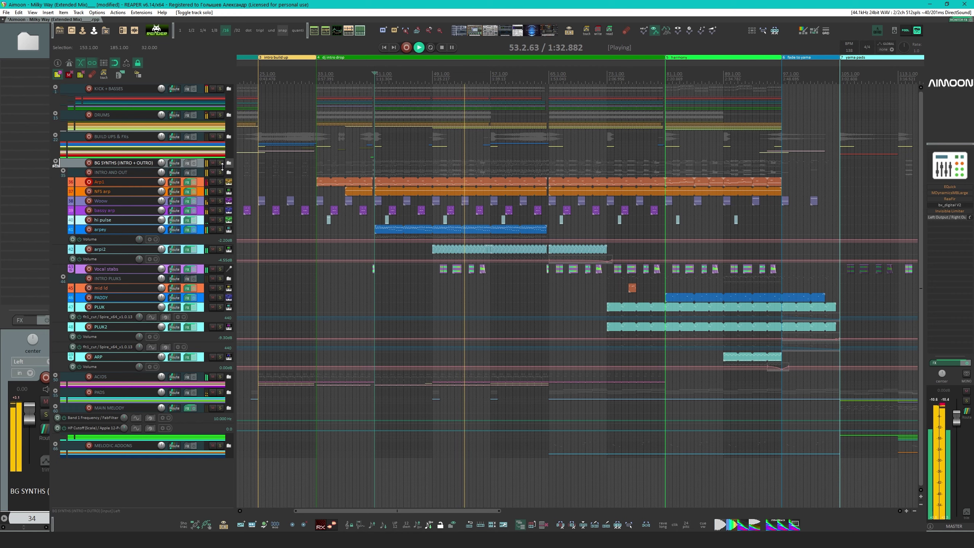
left_click(221, 164)
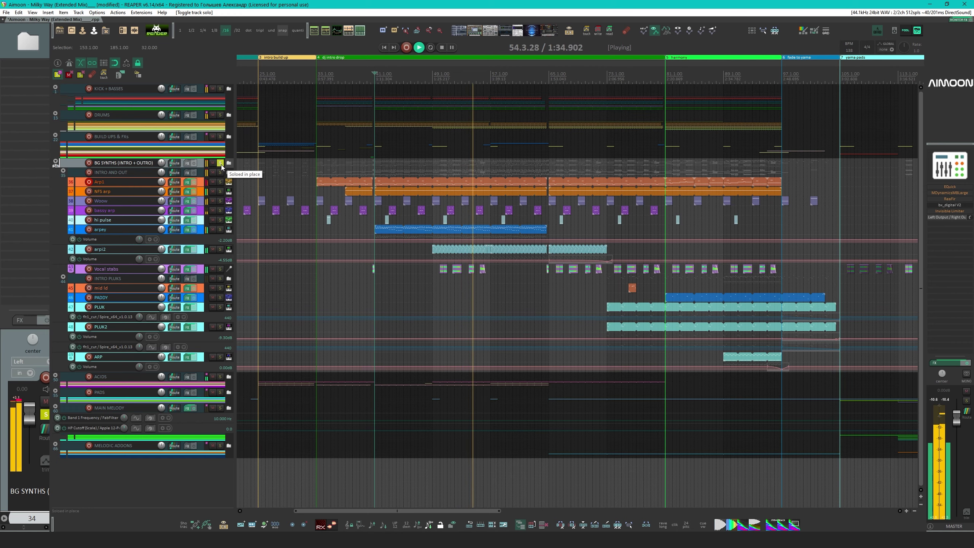
left_click(220, 229)
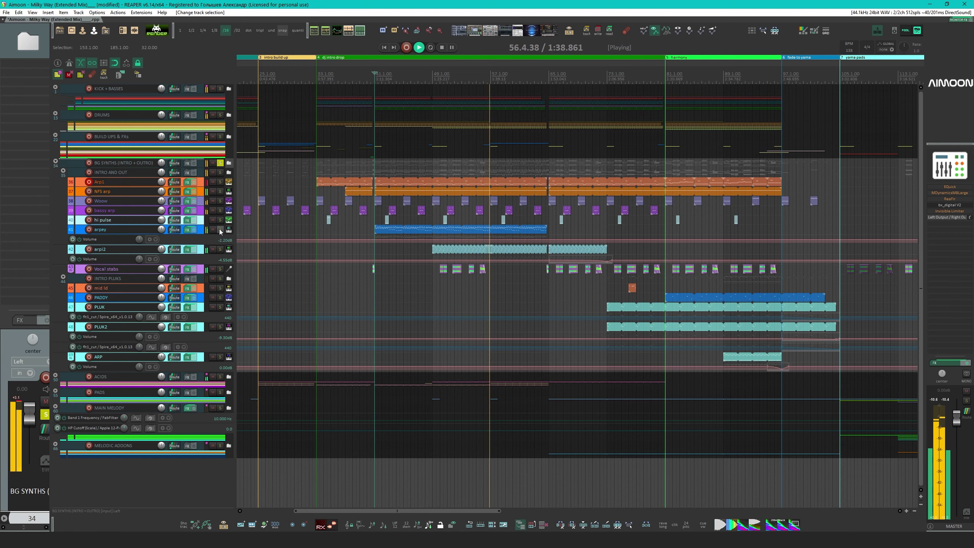
left_click(220, 229)
key("space")
Open arpey's first MIDI item at bar 41, examine its notes during playback and close the editor
scroll(302, 243, "down", 3)
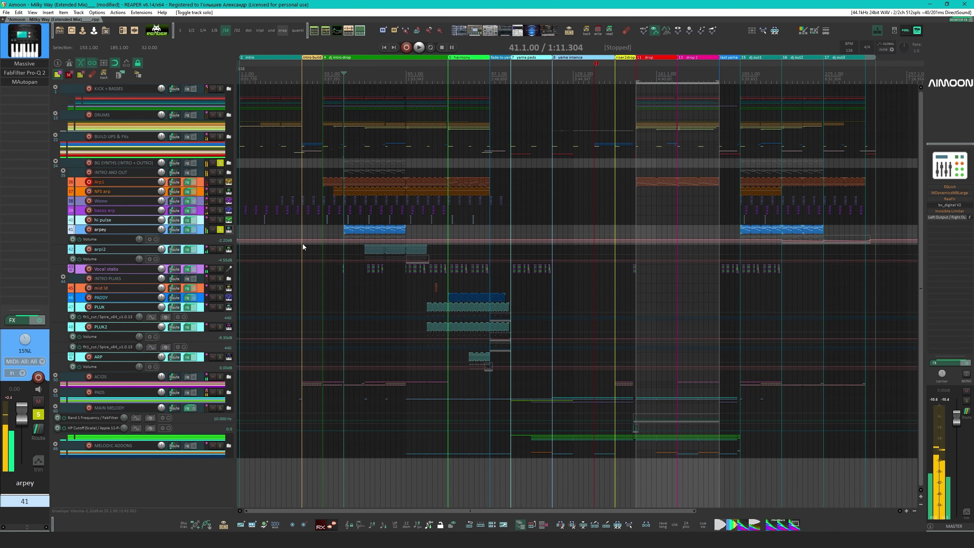
double_click(345, 229)
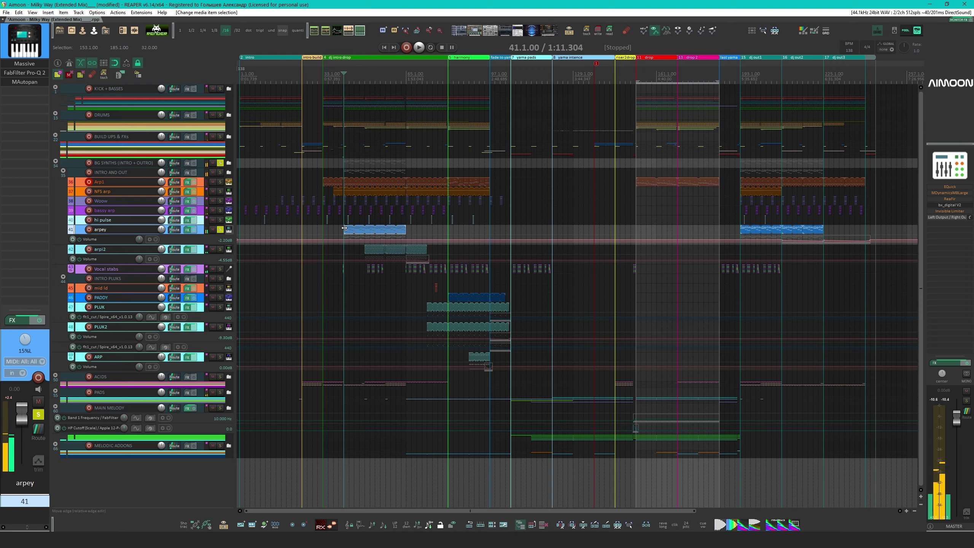
scroll(345, 232, "down", 3)
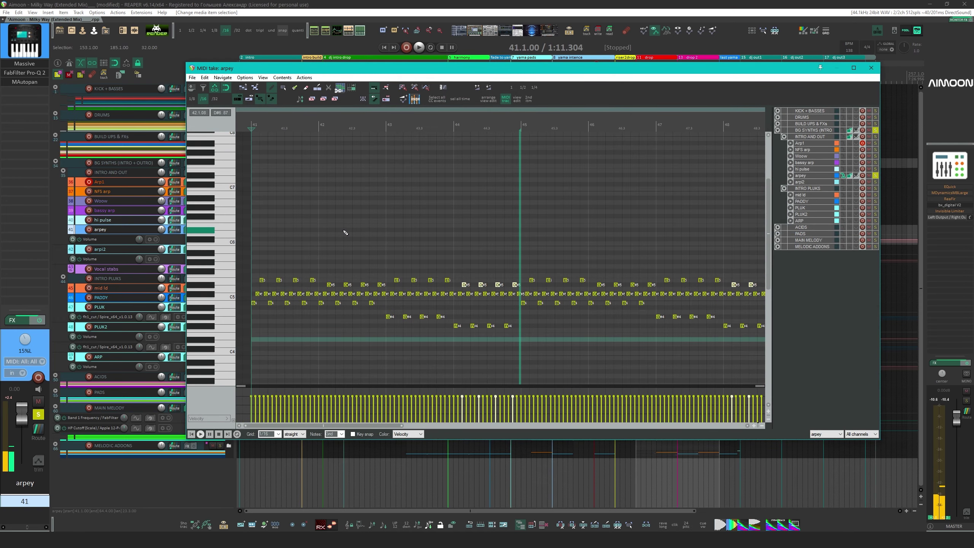
scroll(344, 215, "down", 2)
left_click_drag(366, 212, 367, 212)
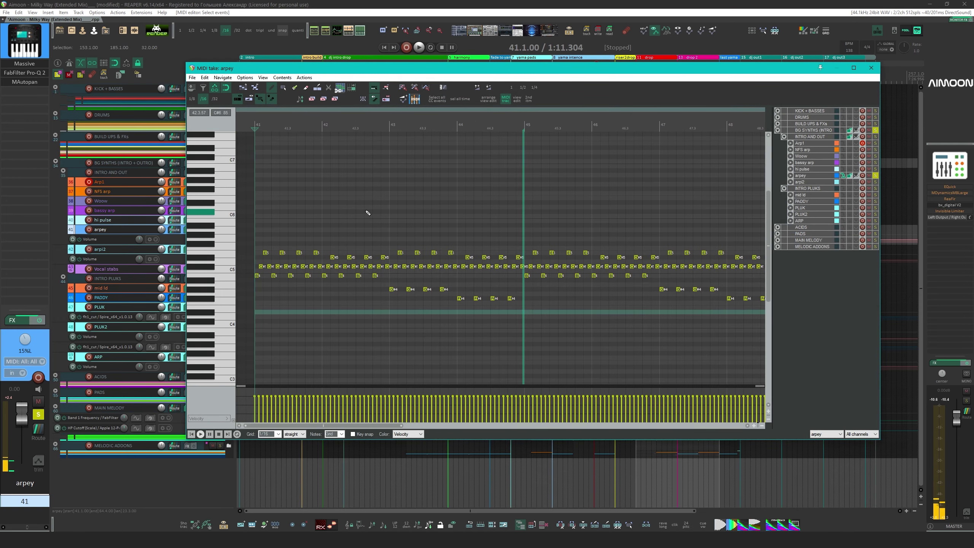
key("space")
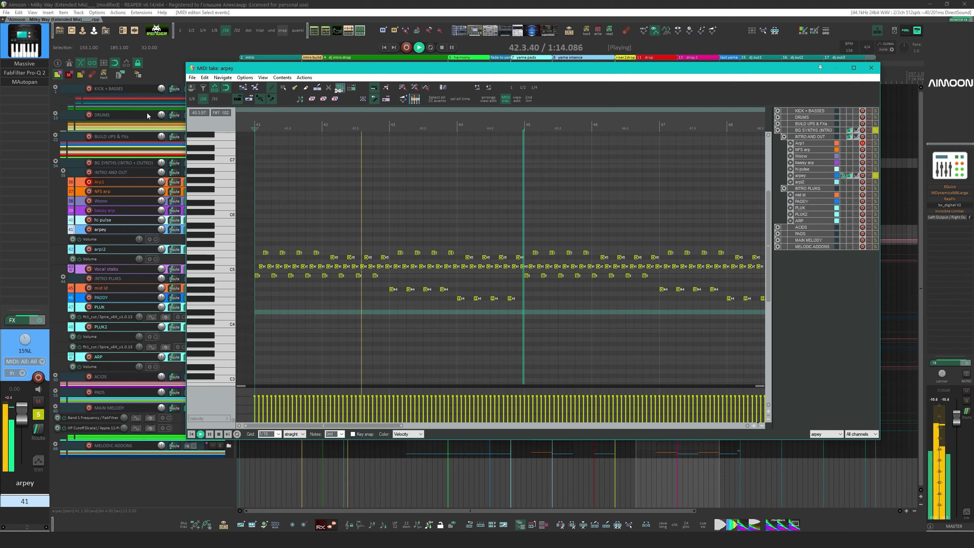
left_click(57, 76)
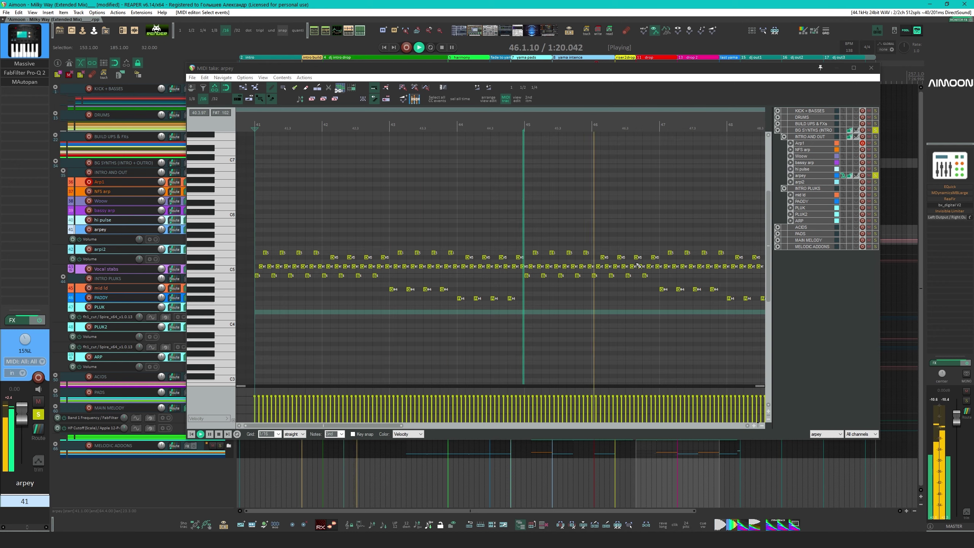
key("space")
left_click(871, 67)
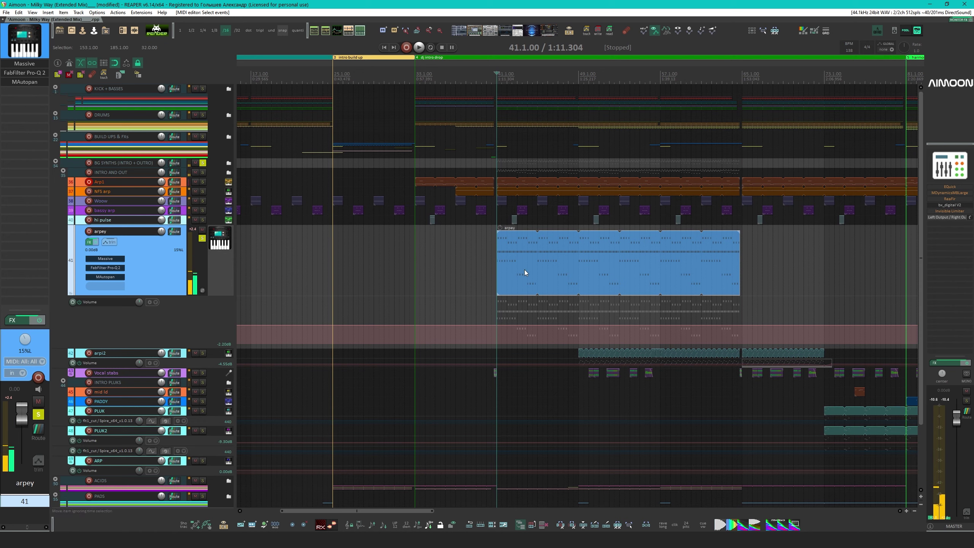
Try pitching the arpey item up and down in semitones and check its notes in the MIDI editor
key("KP_9")
key("KP_9")
key("KP_3")
key("KP_3")
key("KP_3")
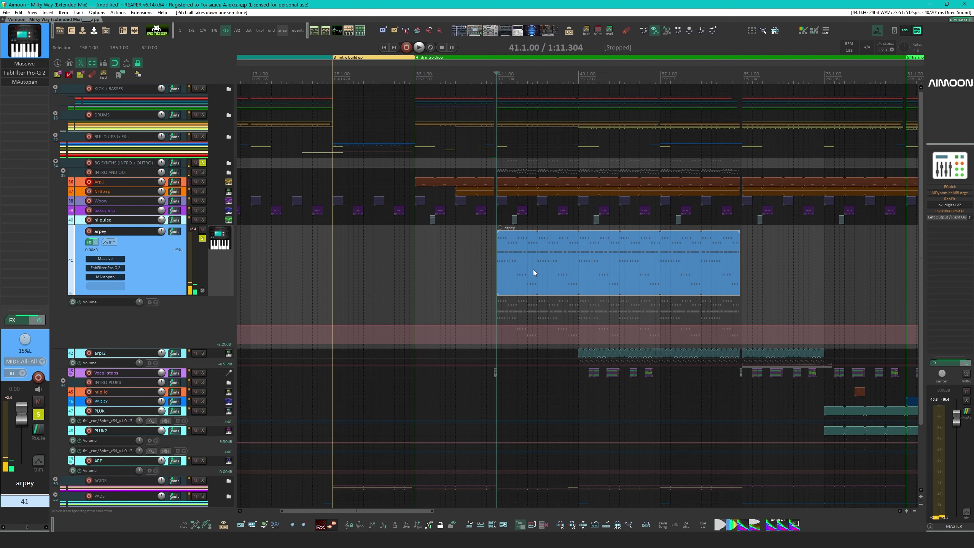
double_click(497, 257)
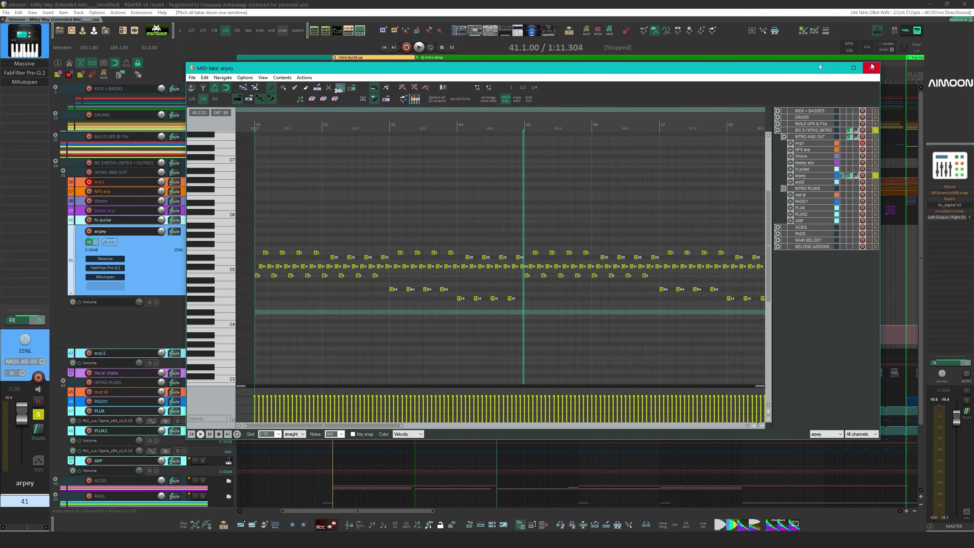
left_click(870, 67)
Solo the arpi2 track and play its arp pattern from bar 49
left_click(541, 299)
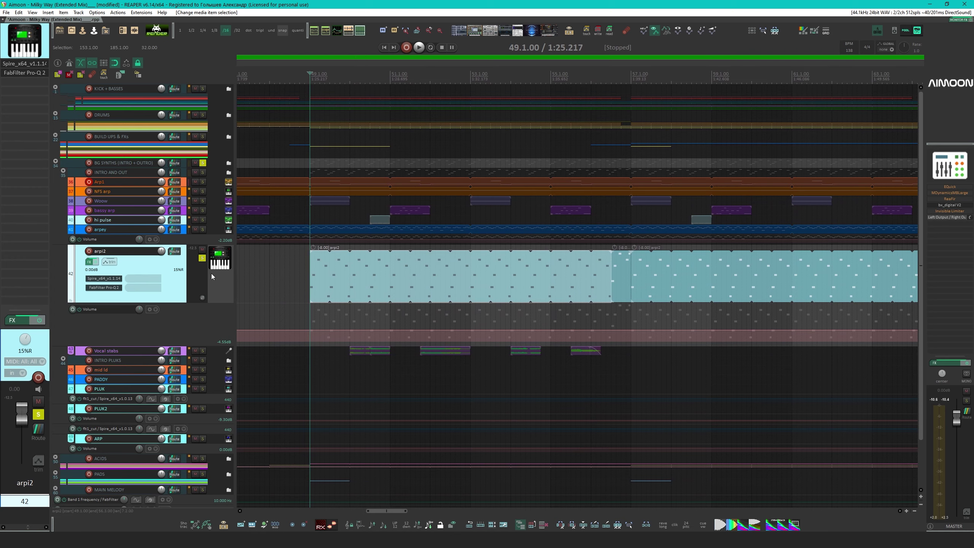
key("space")
scroll(350, 294, "down", 2)
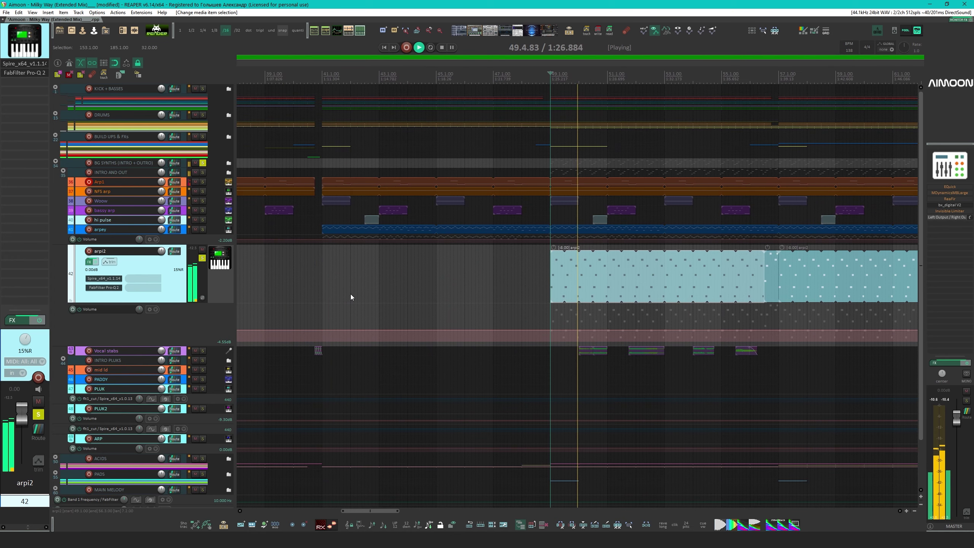
scroll(674, 296, "down", 2)
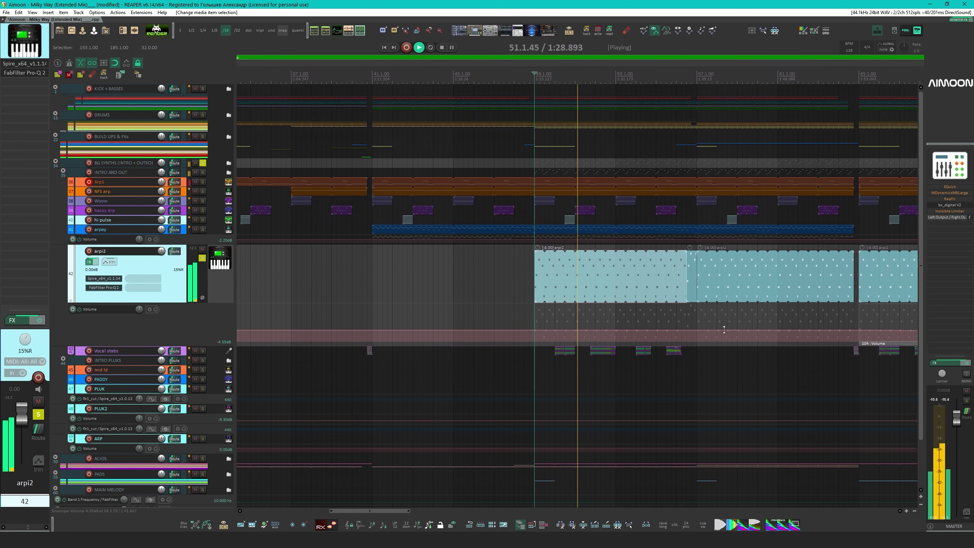
Open the arpi2 MIDI pattern, examine its notes during playback, close the editor and stop playback
double_click(614, 276)
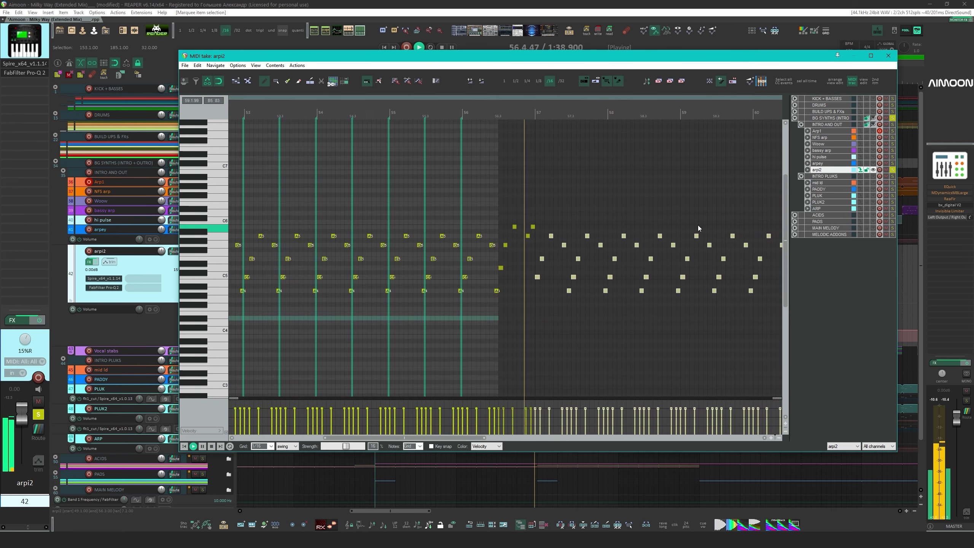
left_click(888, 55)
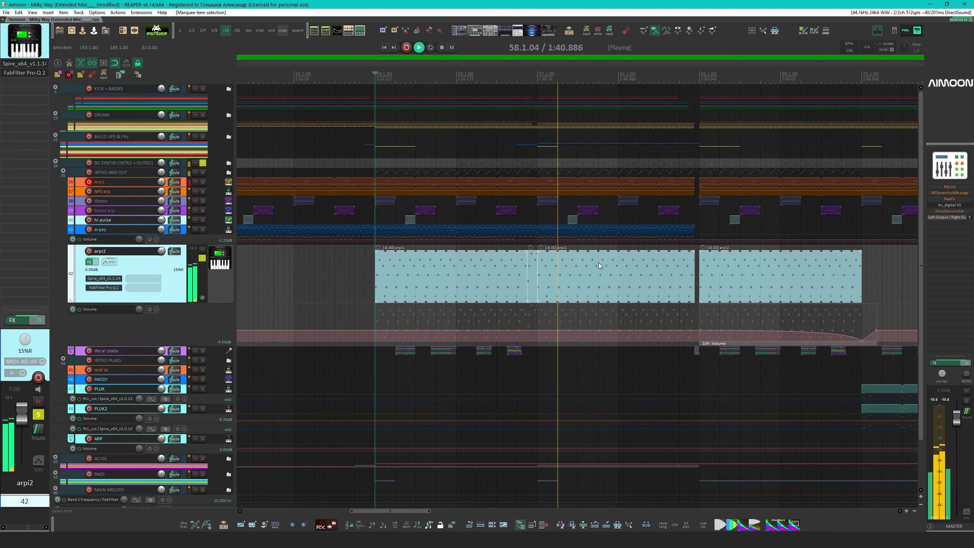
key("space")
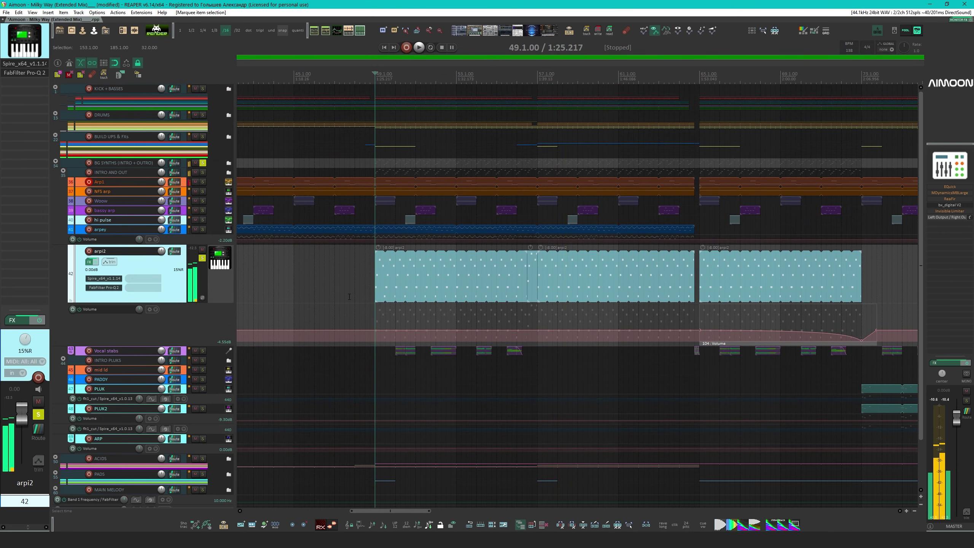
Open arpi2's Spire instrument and FabFilter Pro-Q 2 and arrange their windows to show the patch and EQ curve
left_click(219, 256)
left_click_drag(378, 230, 404, 187)
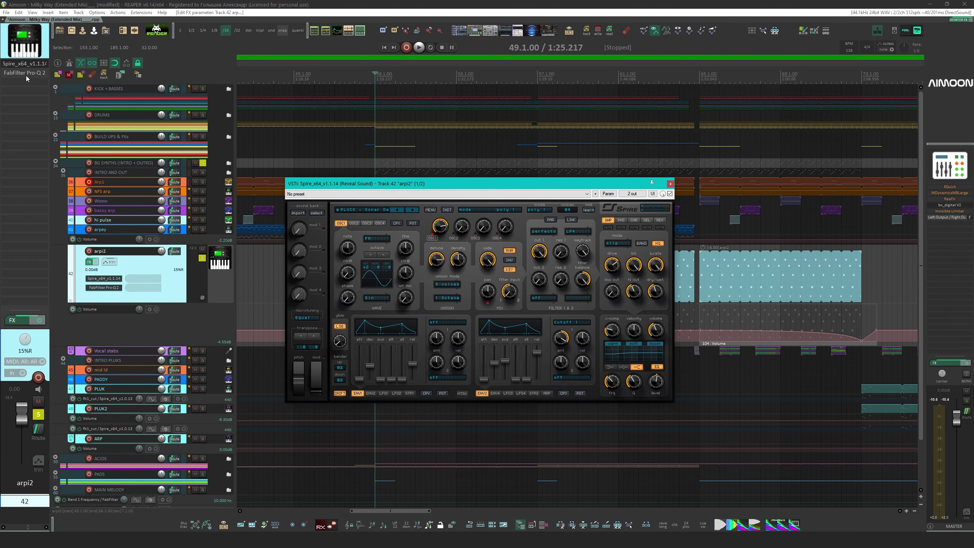
left_click(25, 73)
left_click_drag(214, 23, 624, 264)
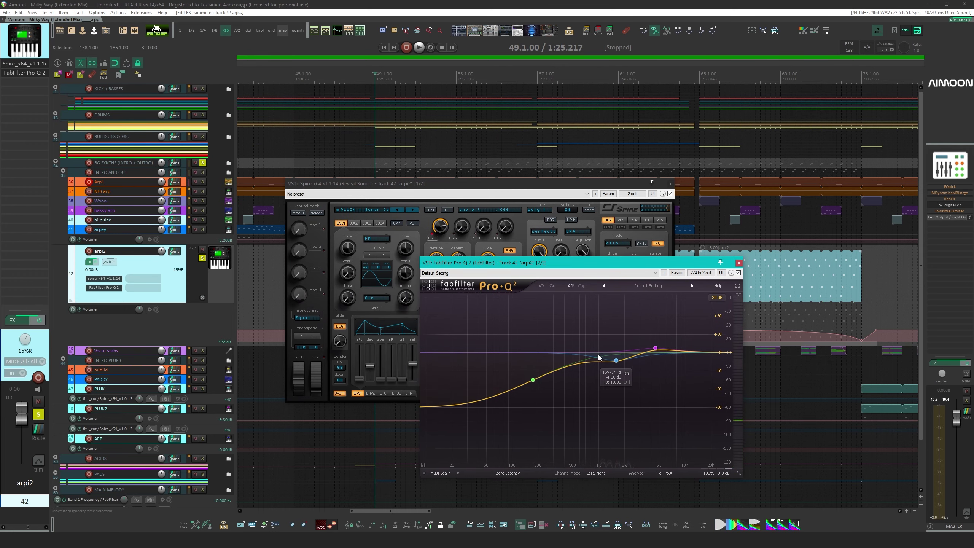
Compare arpi2 with its Pro-Q 2 bypassed and enabled during playback from bar 49, leaving it enabled, and close the EQ
left_click(738, 273)
key("space")
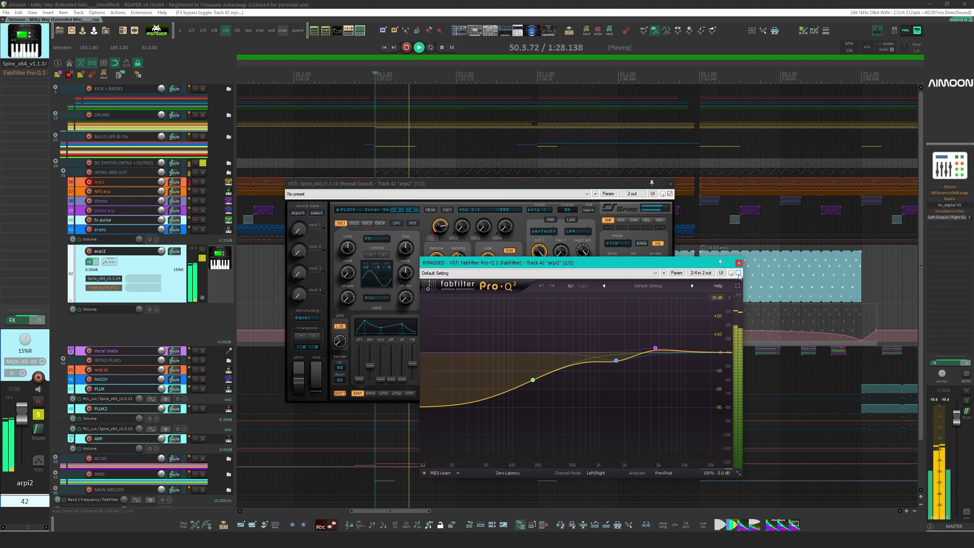
left_click(737, 273)
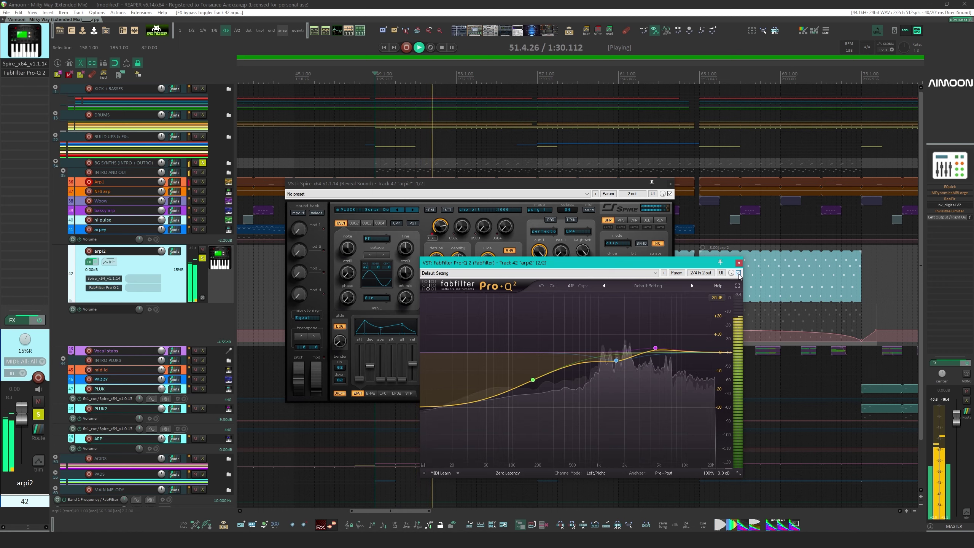
left_click(738, 263)
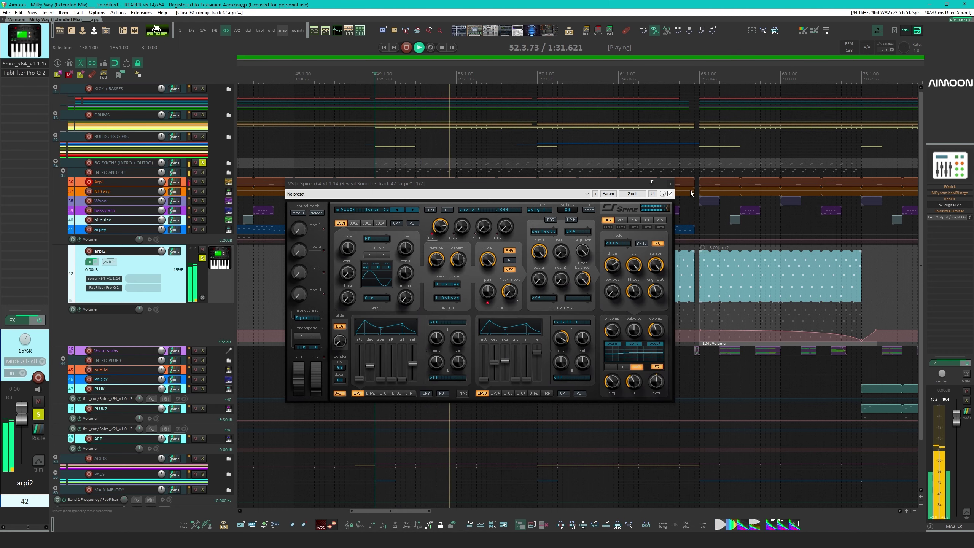
Close arpi2's Spire instrument, stop playback and unsolo the track
left_click(670, 184)
key("space")
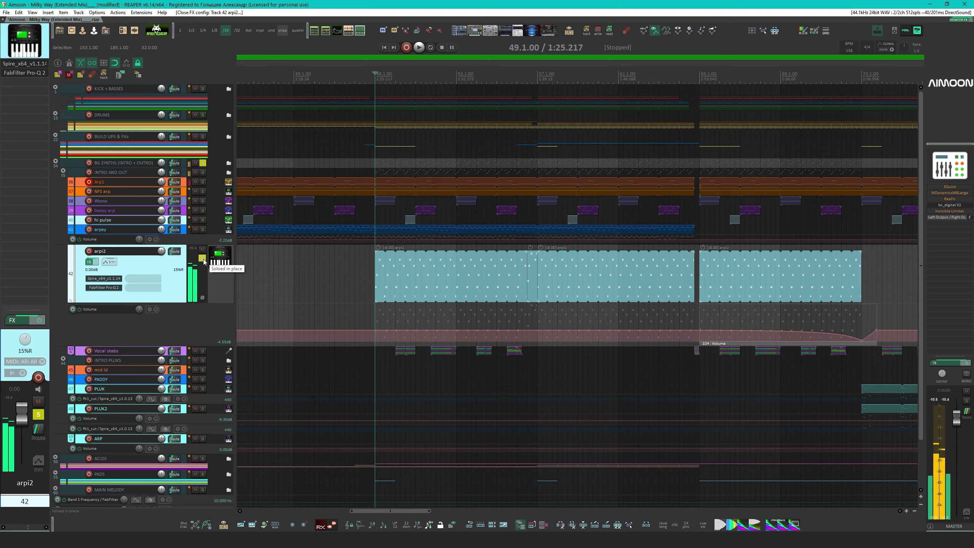
left_click(202, 258)
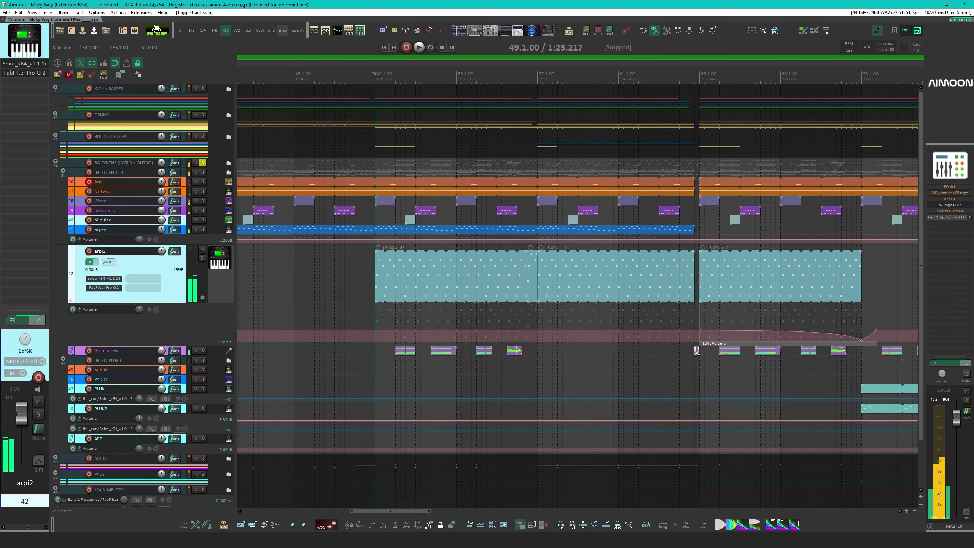
Select the Vocal stabs track, enlarge it in the arrangement and solo it
key("ctrl+Page_Down")
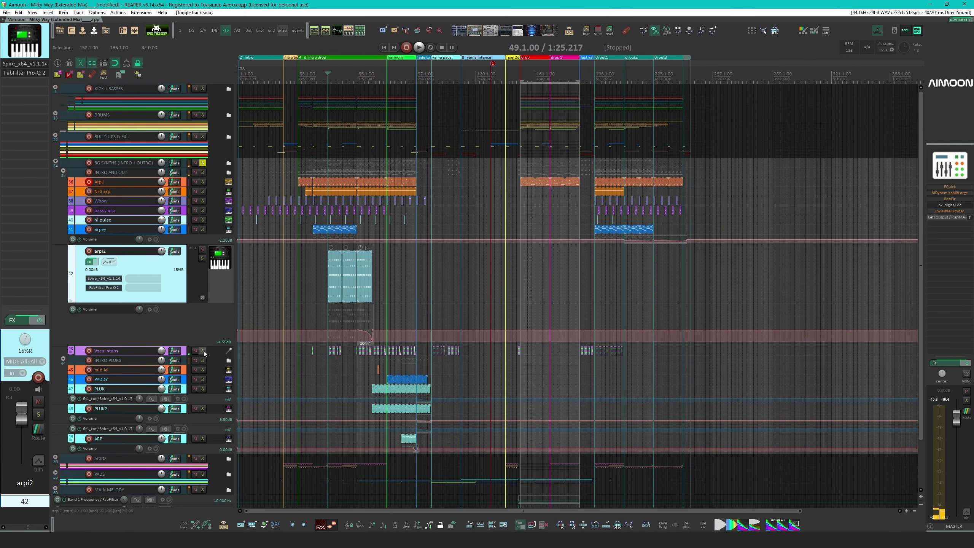
key("Page_Down")
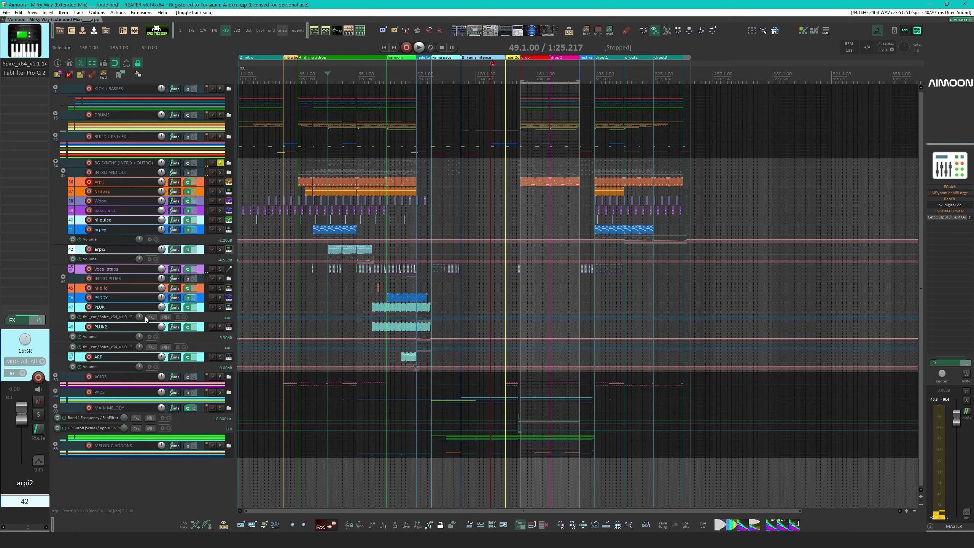
left_click(132, 272)
key("Page_Up")
left_click(204, 278)
key("ctrl+Page_Up")
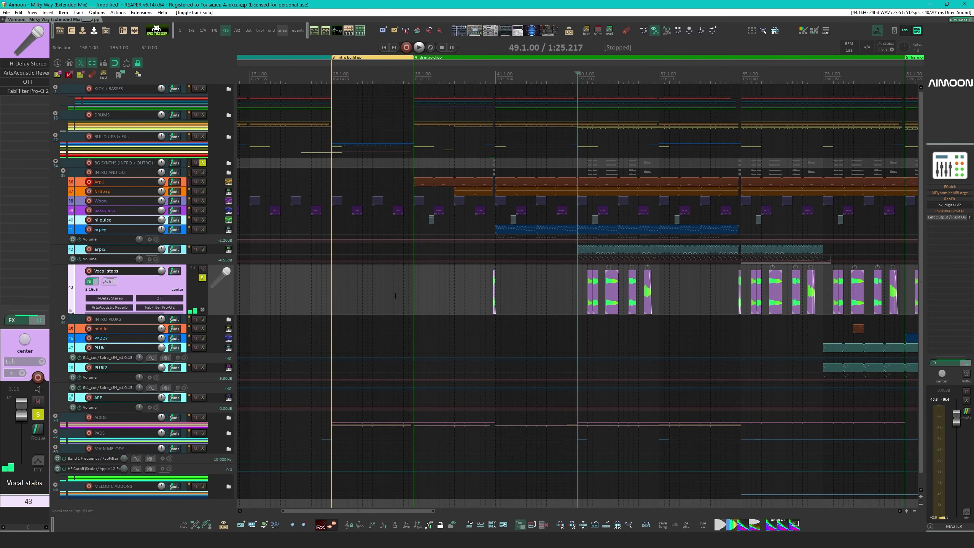
Unsolo Vocal stabs and play its first short stab from bar 40 together with the other intro tracks
left_click(490, 323)
key("ctrl+Page_Up")
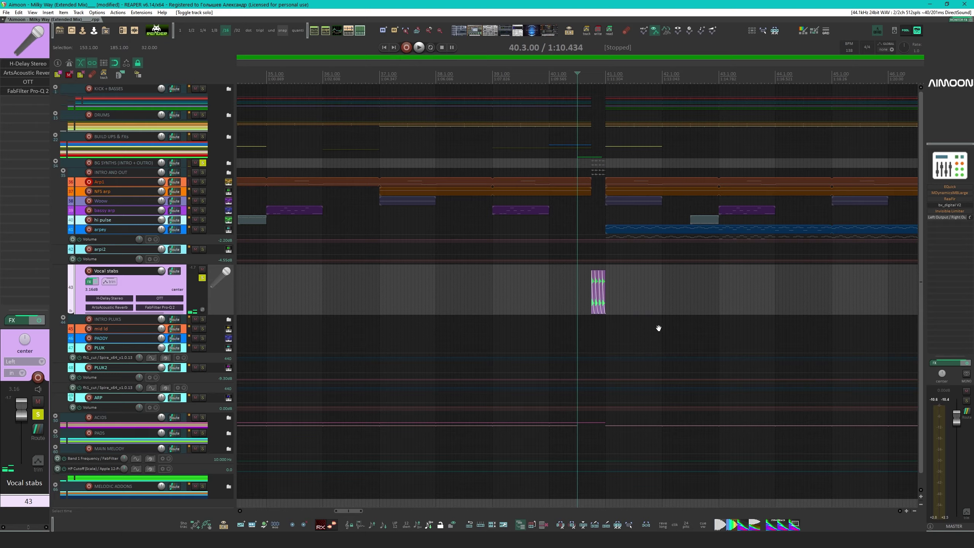
scroll(658, 327, "right", 5)
left_click(410, 326)
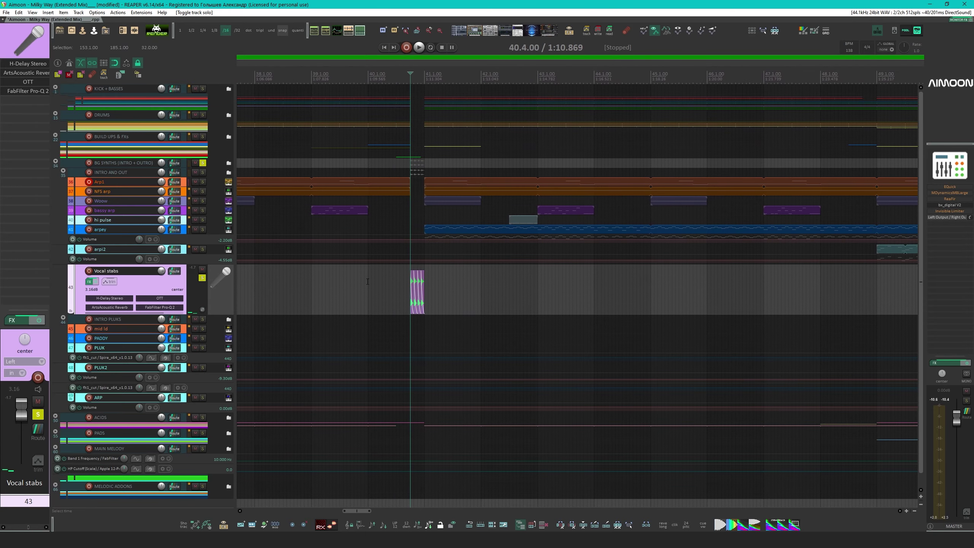
left_click(368, 281)
left_click(202, 279)
key("space")
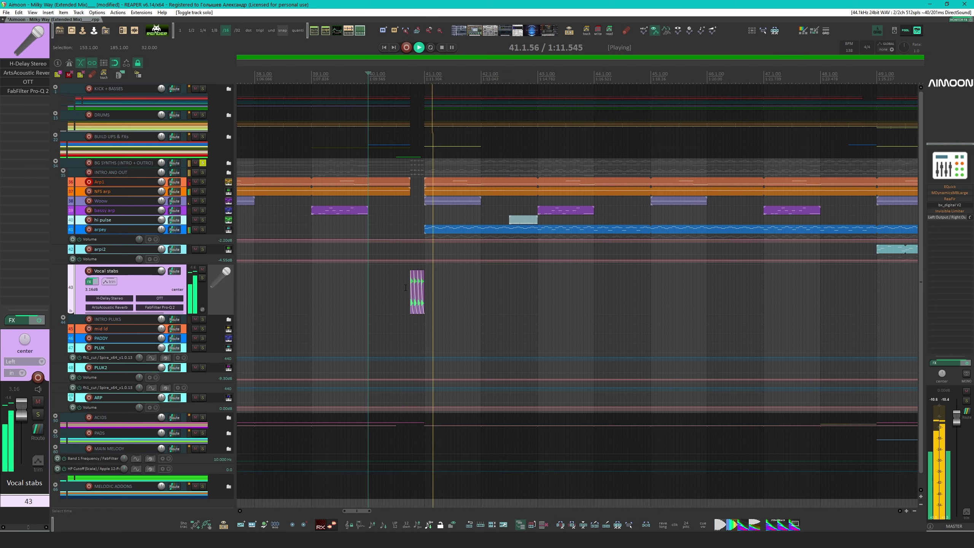
key("space")
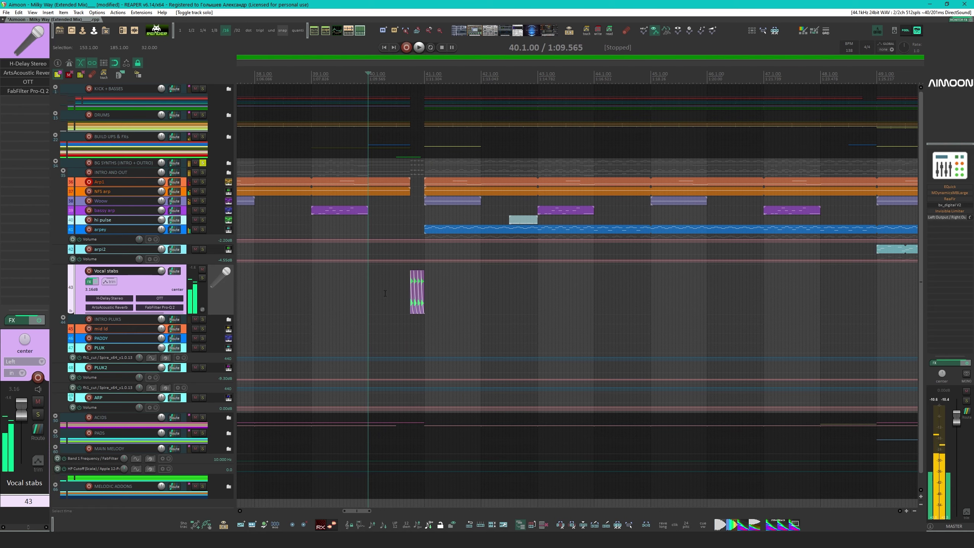
key("space")
scroll(481, 297, "down", 4)
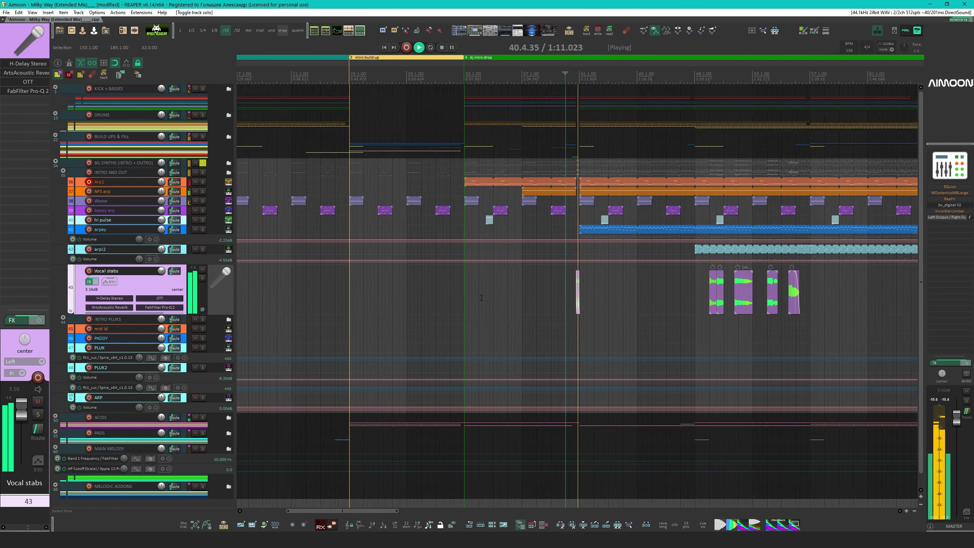
scroll(515, 328, "up", 3)
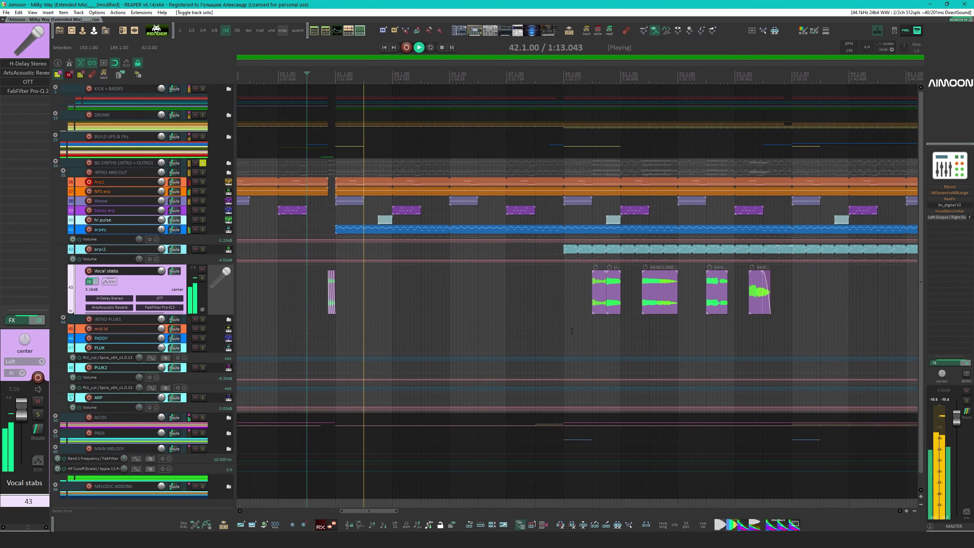
key("space")
Play the next Vocal stabs phrase from bar 49, solo the track during playback and stop after examining the arrangement
left_click(591, 328)
scroll(663, 337, "right", 3)
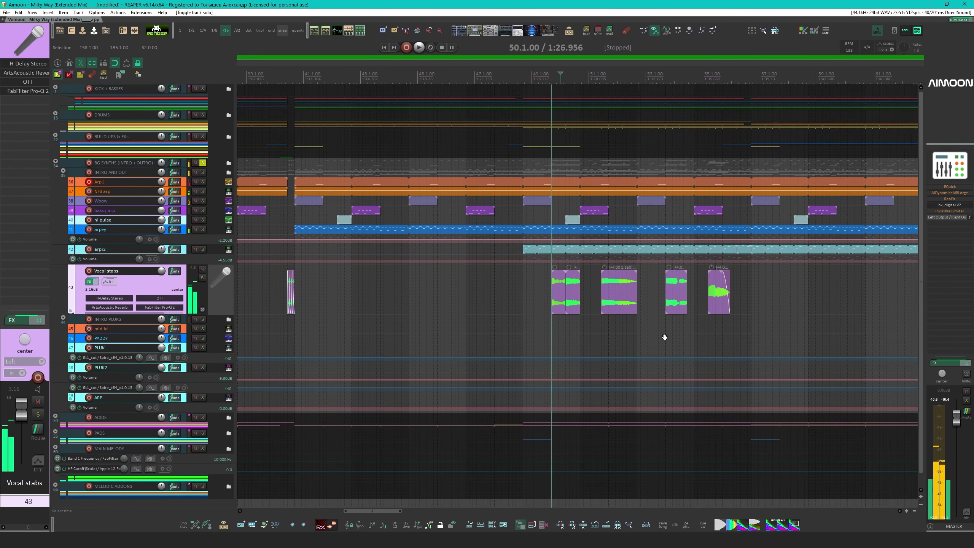
left_click(415, 293)
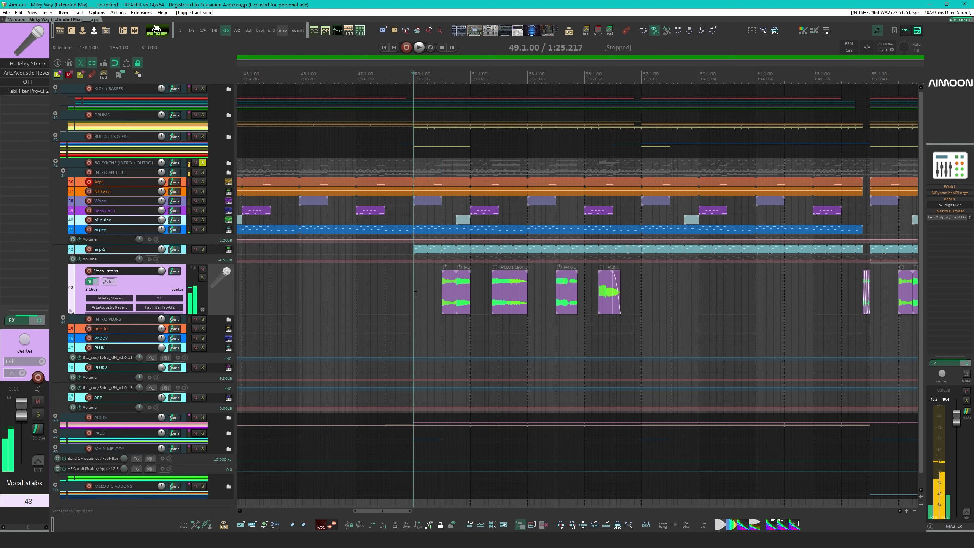
key("space")
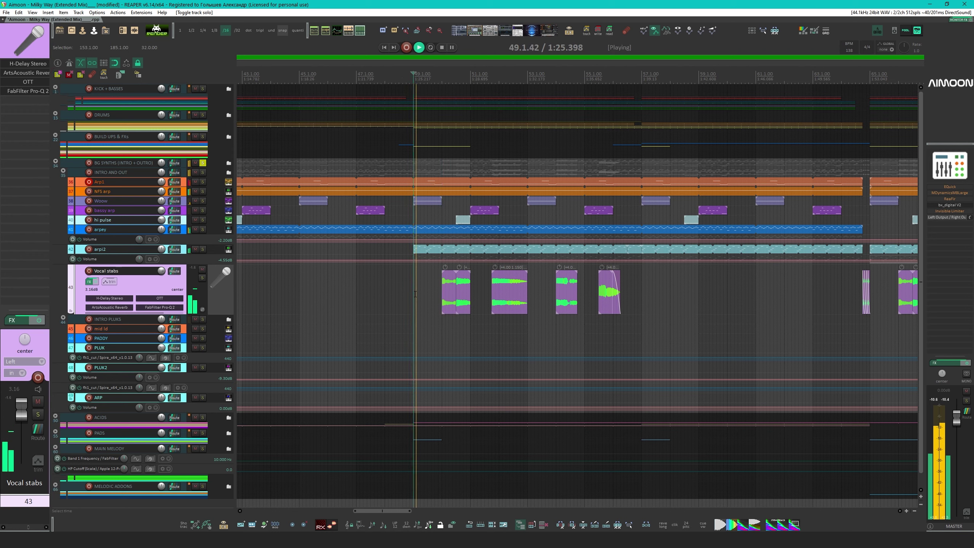
left_click(202, 277)
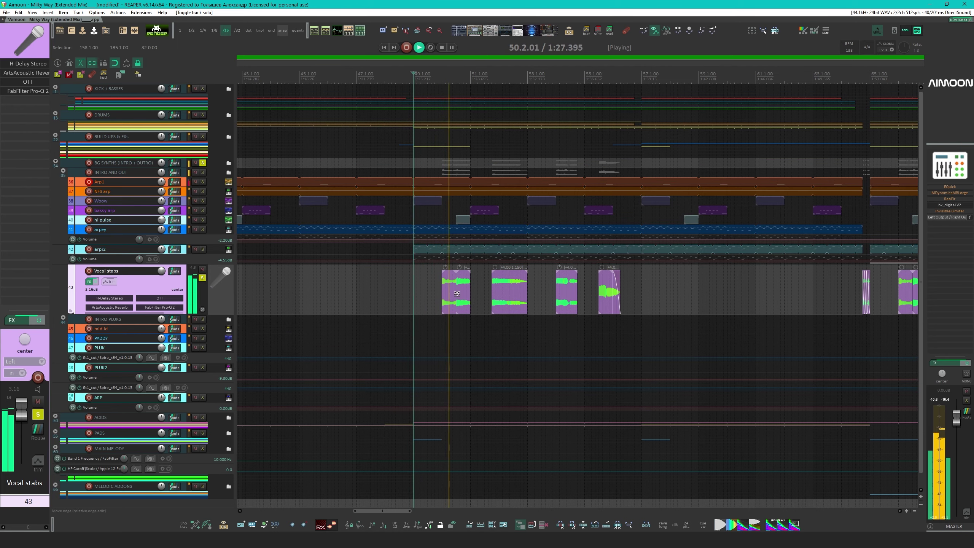
scroll(501, 320, "right", 4)
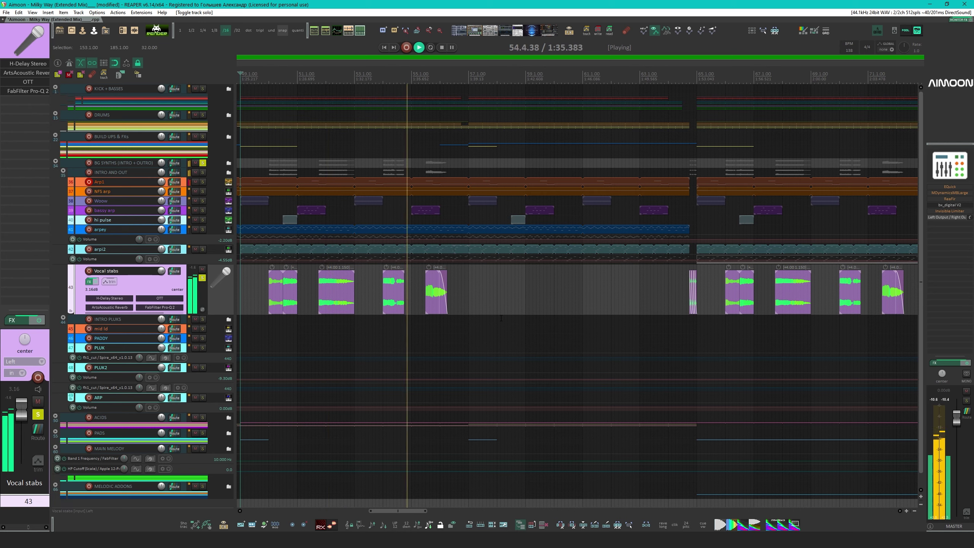
scroll(707, 321, "down", 3)
scroll(563, 332, "down", 3)
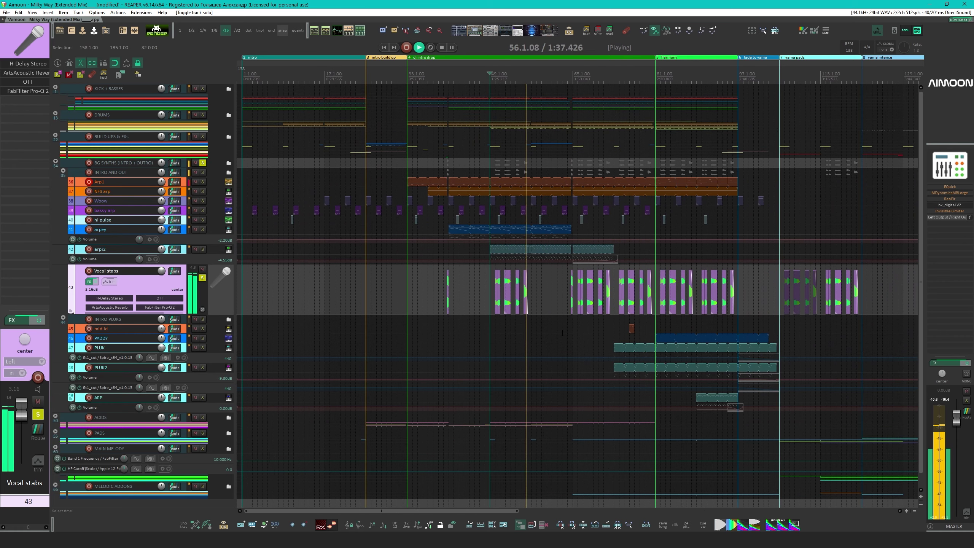
scroll(564, 332, "up", 6)
key("space")
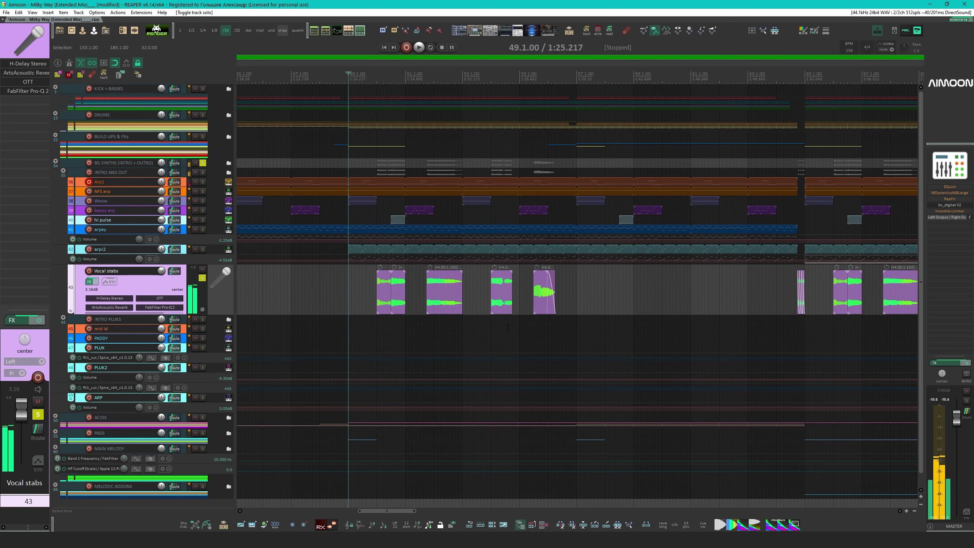
Set the time selection from bar 49 to bar 57 around the Vocal stabs phrase
scroll(507, 326, "down", 4)
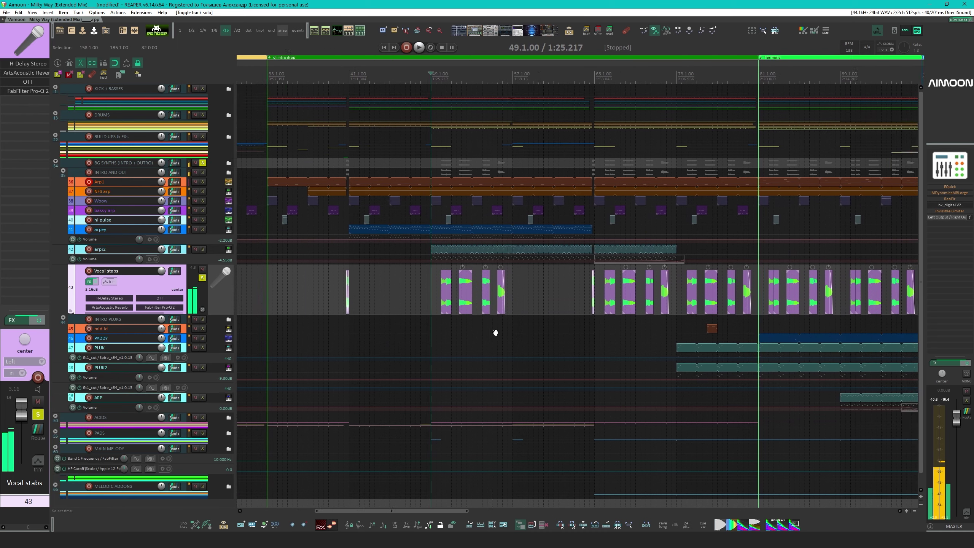
left_click_drag(360, 289, 443, 294)
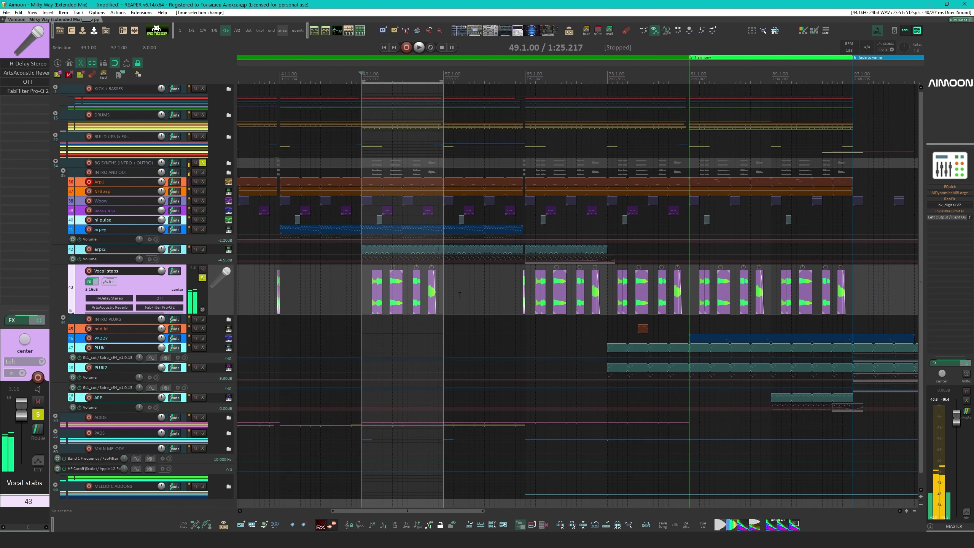
scroll(263, 304, "up", 8)
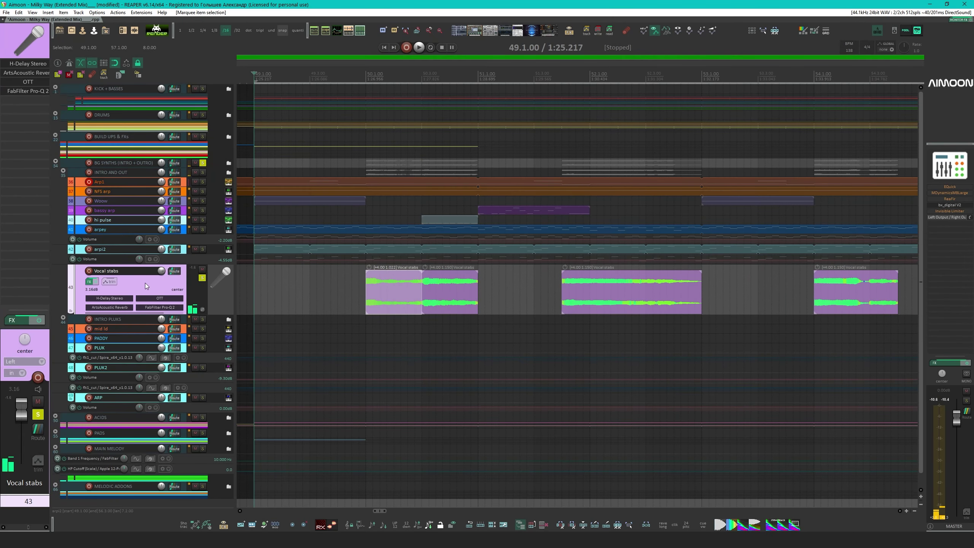
Bypass FabFilter Pro-Q 2, OTT, ArtsAcoustic Reverb and H-Delay on Vocal stabs and play the dry clips from bar 50
left_click(30, 92, "shift")
left_click(28, 81, "shift")
left_click(30, 73, "shift")
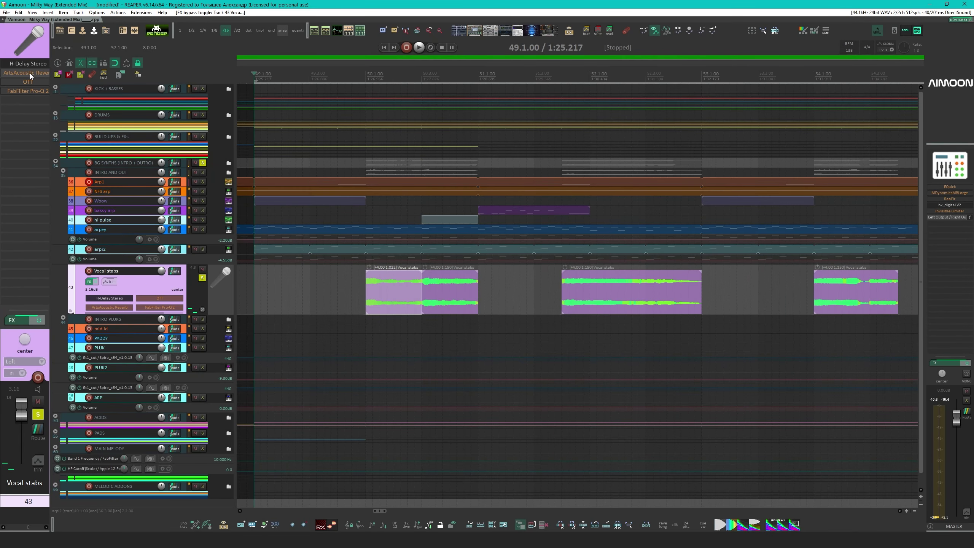
left_click(31, 64, "shift")
left_click(366, 291)
key("space")
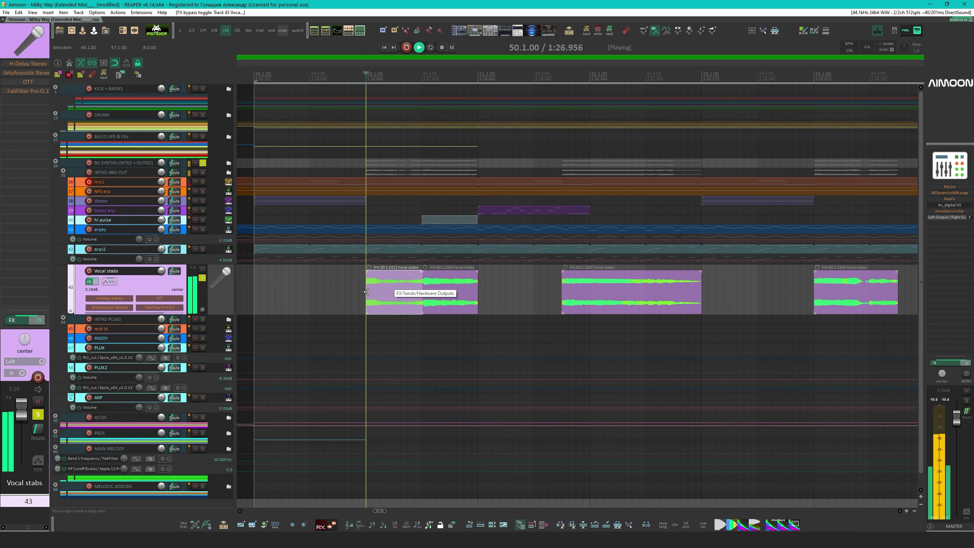
scroll(475, 297, "down", 3)
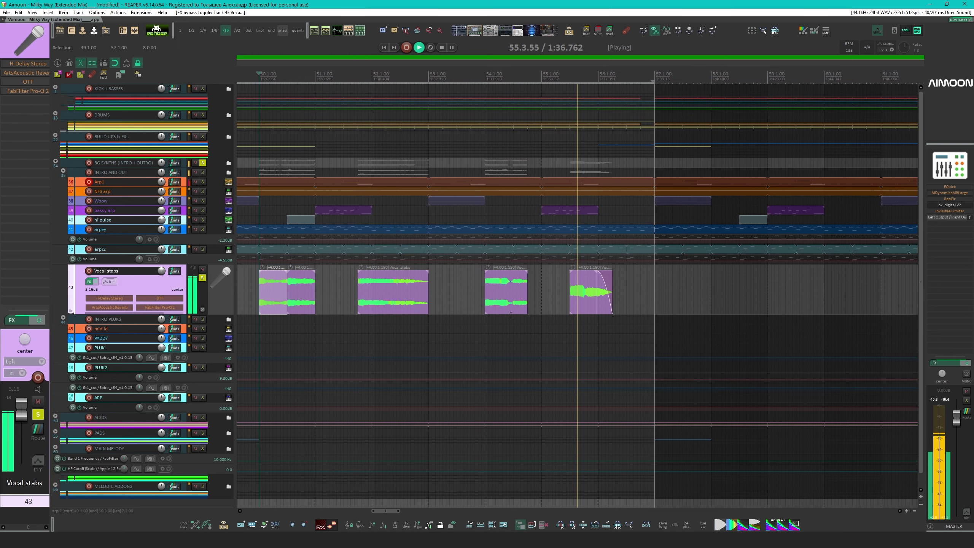
key("space")
Select all Vocal stabs clips within bars 50 to 56 and pitch their takes down four semitones
left_click(535, 296)
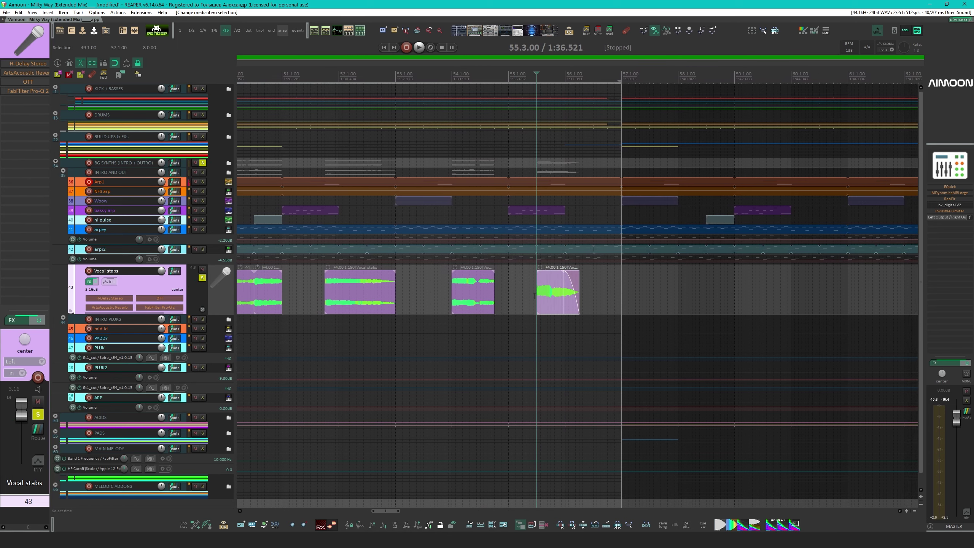
scroll(544, 336, "left", 3)
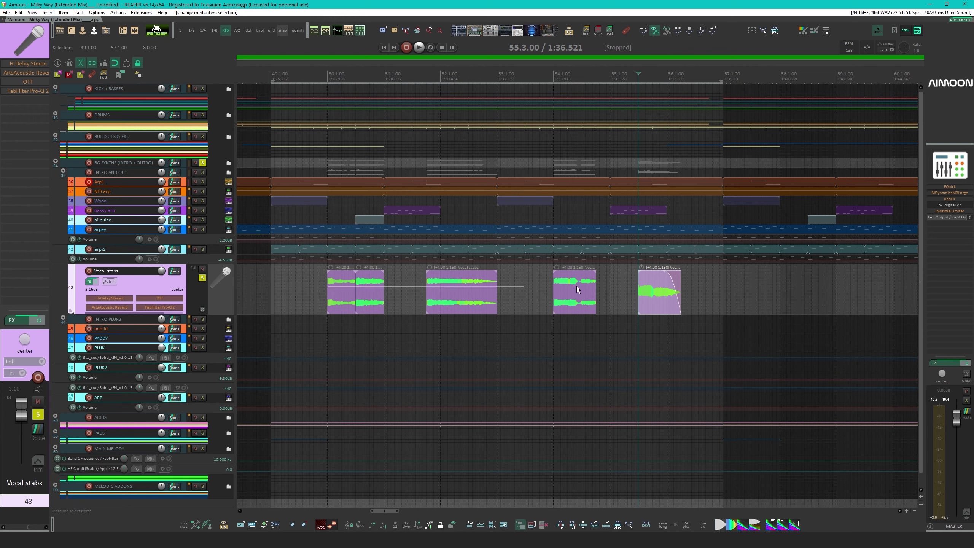
left_click_drag(577, 290, 580, 288)
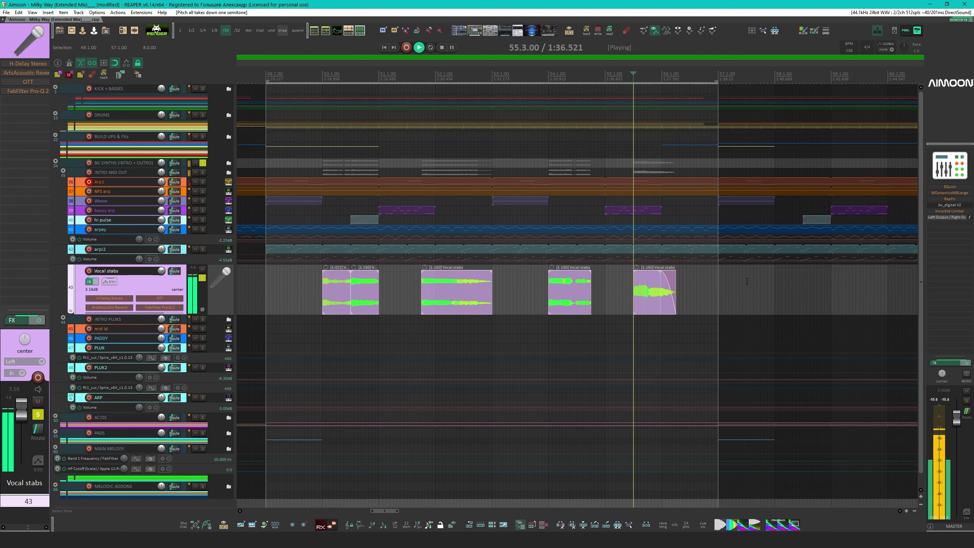
scroll(335, 279, "down", 3)
Play the pitched-down vocal clips from bar 50 and again from just before bar 54
left_click(334, 280)
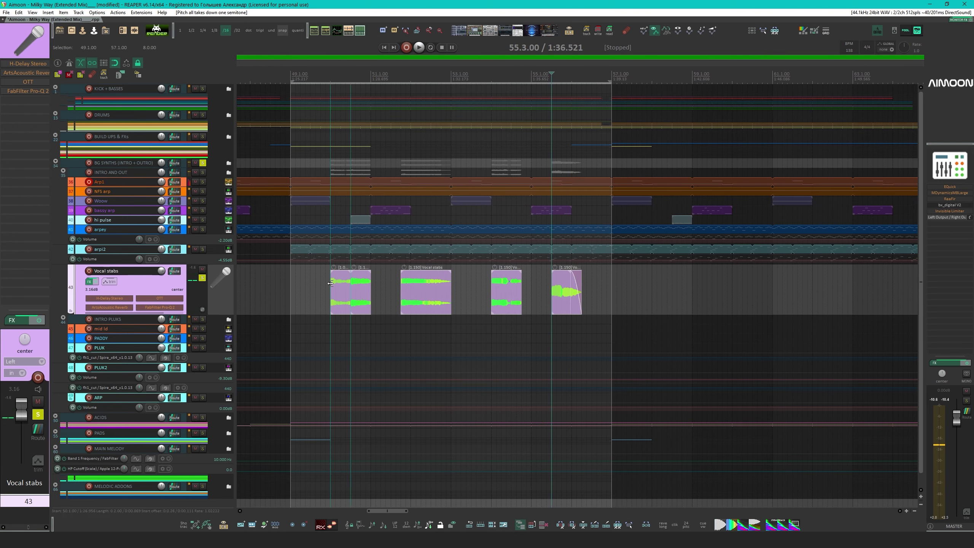
scroll(424, 298, "up", 3)
key("space")
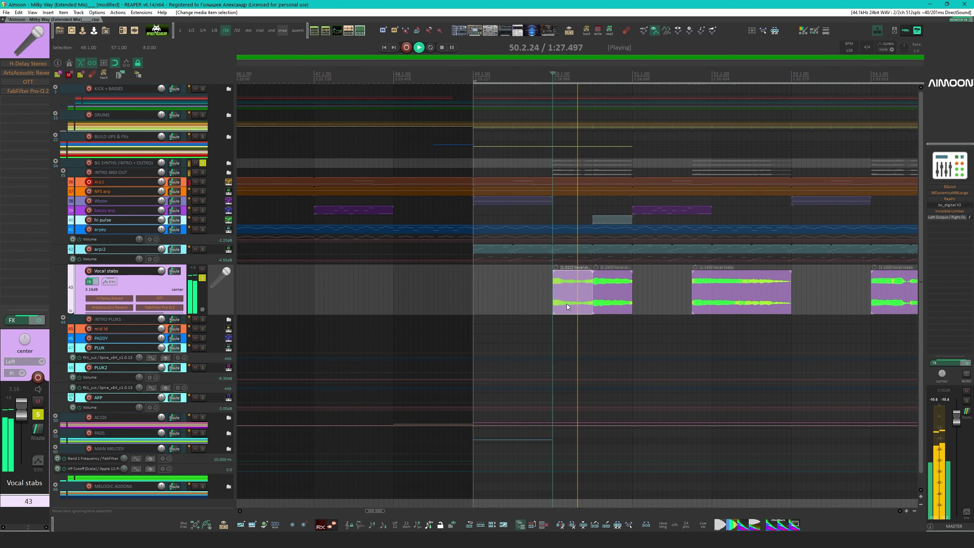
scroll(412, 331, "down", 2)
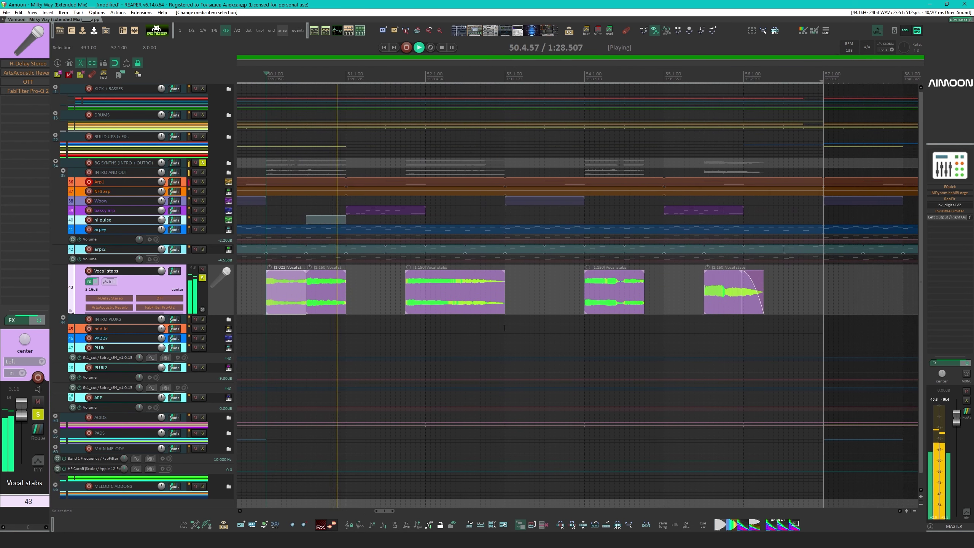
left_click(407, 331)
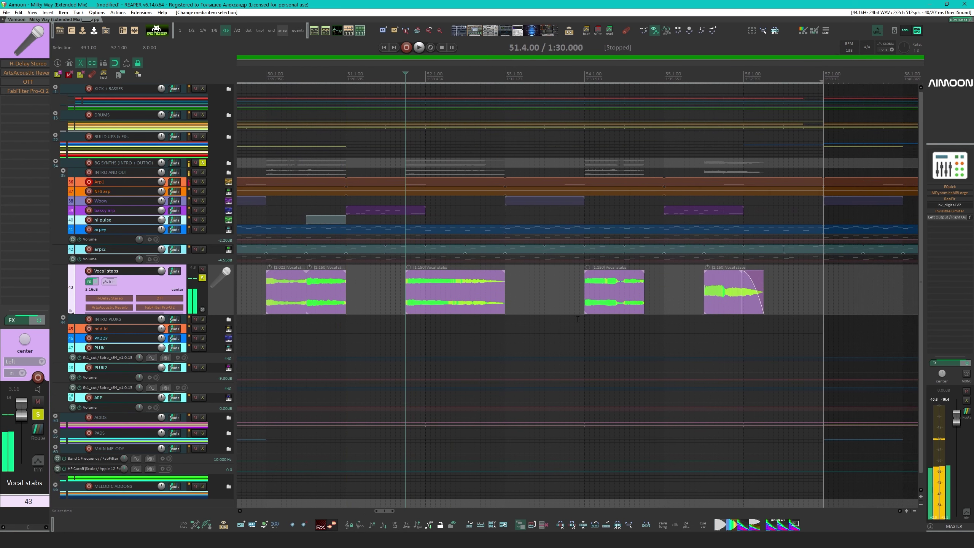
left_click(574, 332)
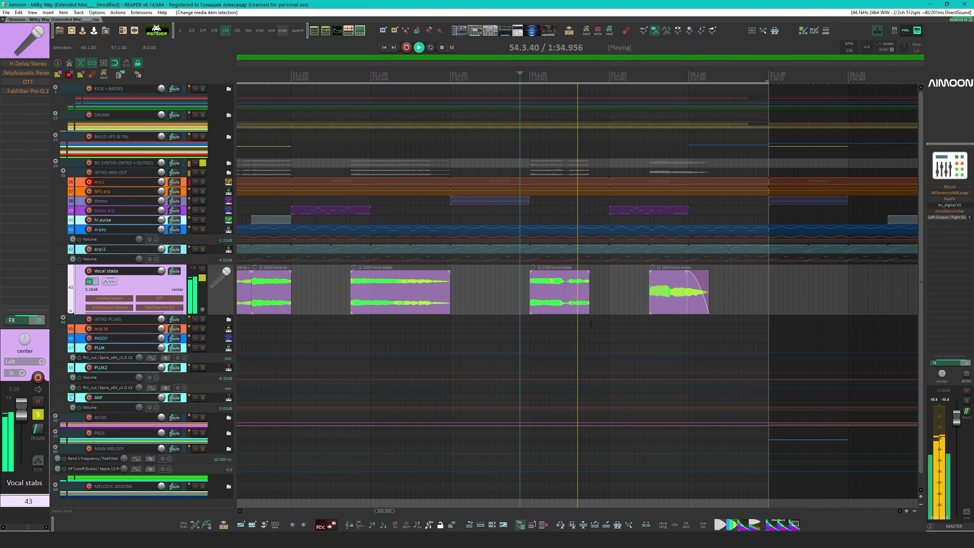
scroll(601, 325, "down", 3)
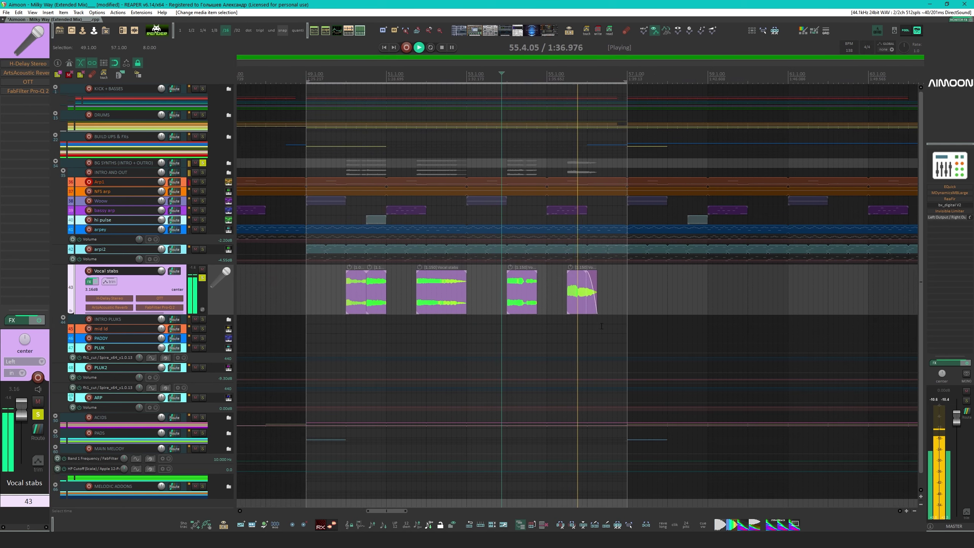
key("space")
Pitch the selected vocal clips back up four semitones and place the edit cursor on the first clip at bar 50
key("KP_9")
key("KP_9")
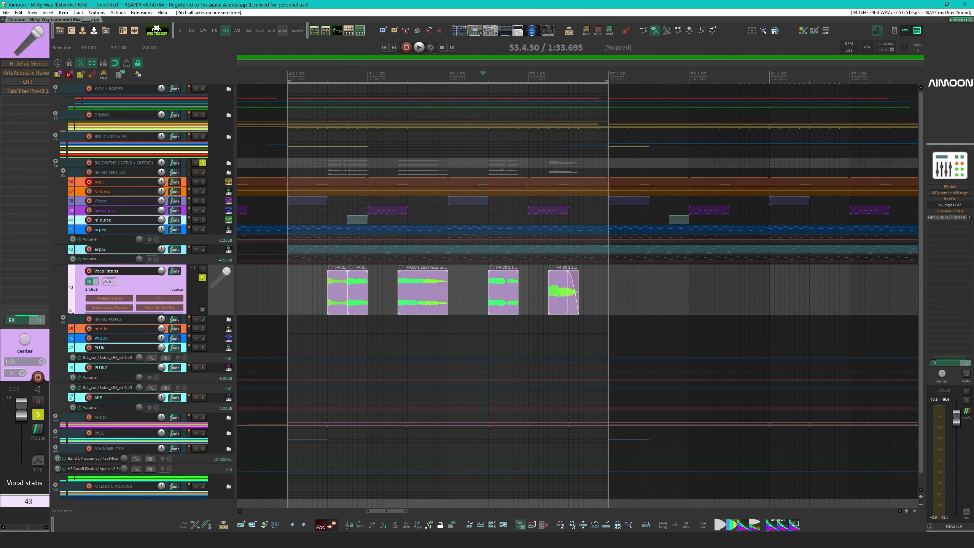
left_click(331, 287)
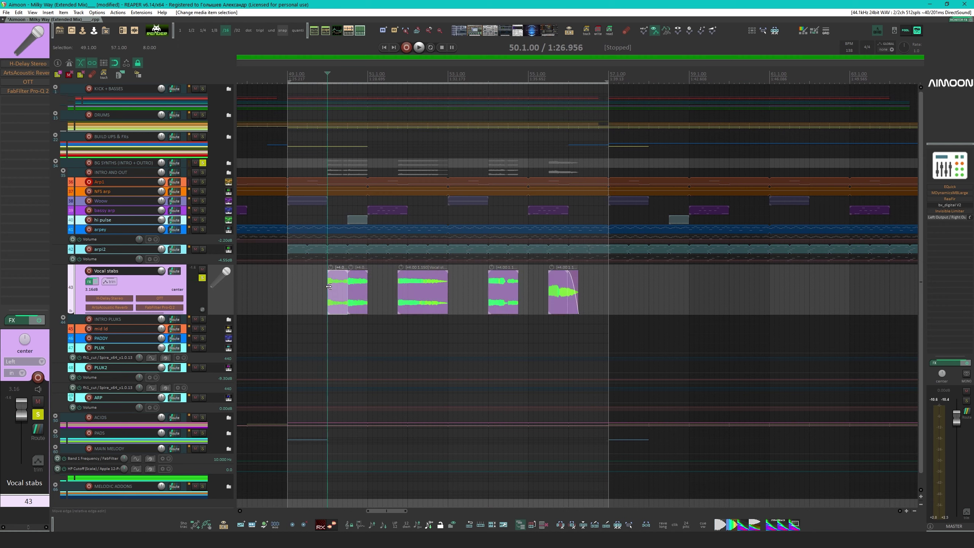
Open H-Delay, ArtsAcoustic Reverb, OTT and FabFilter Pro-Q 2 from the Vocal stabs effect chain and arrange their windows without overlap
left_click(33, 65)
left_click_drag(47, 60, 149, 99)
left_click(35, 72)
left_click_drag(394, 100, 471, 102)
left_click(41, 85)
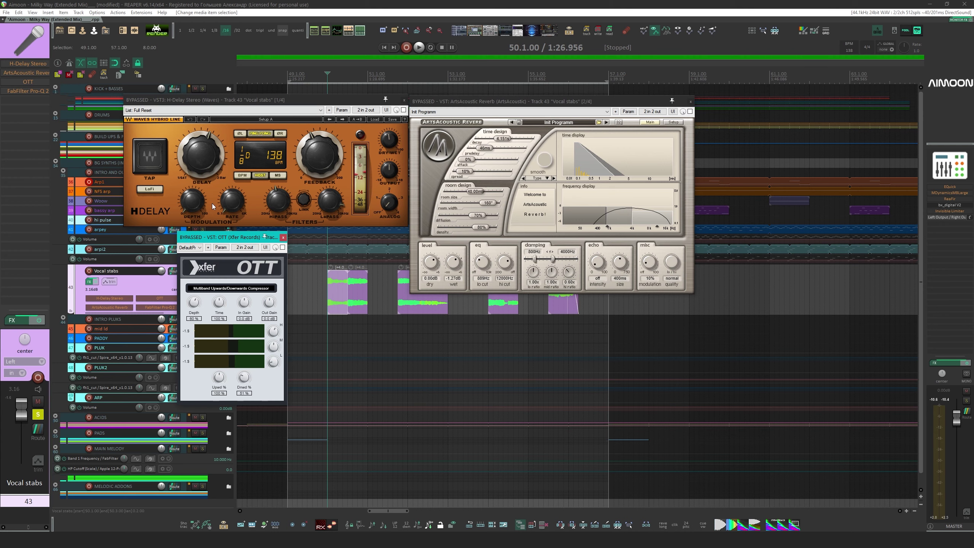
left_click_drag(216, 238, 232, 234)
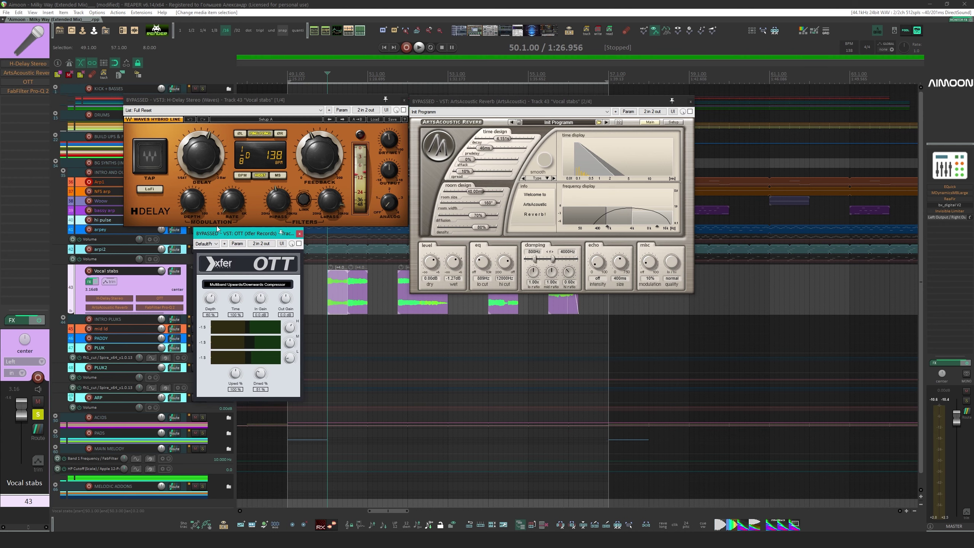
left_click(30, 92)
left_click_drag(383, 235, 387, 306)
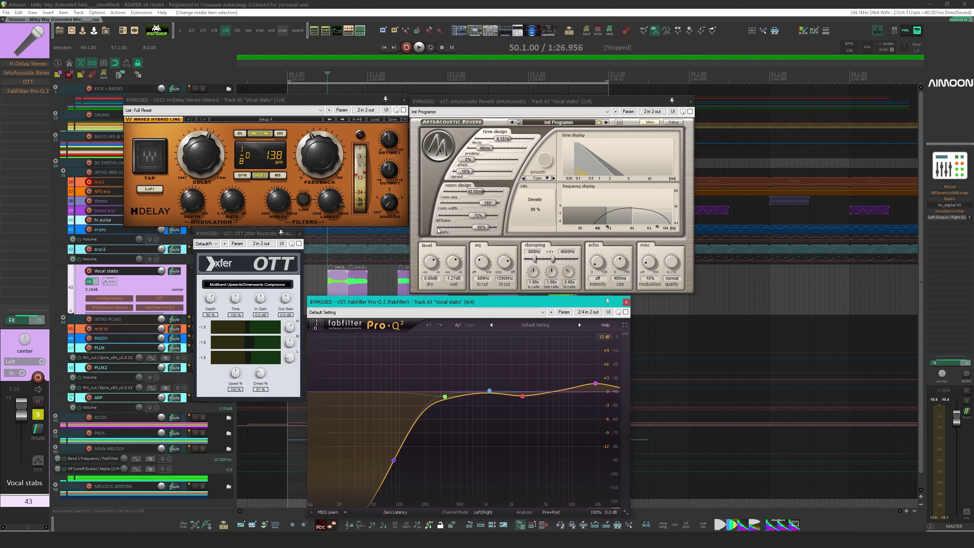
Re-enable H-Delay, ArtsAcoustic Reverb, OTT and FabFilter Pro-Q 2 one by one while playing the Vocal stabs clips from bar 50
left_click(403, 110)
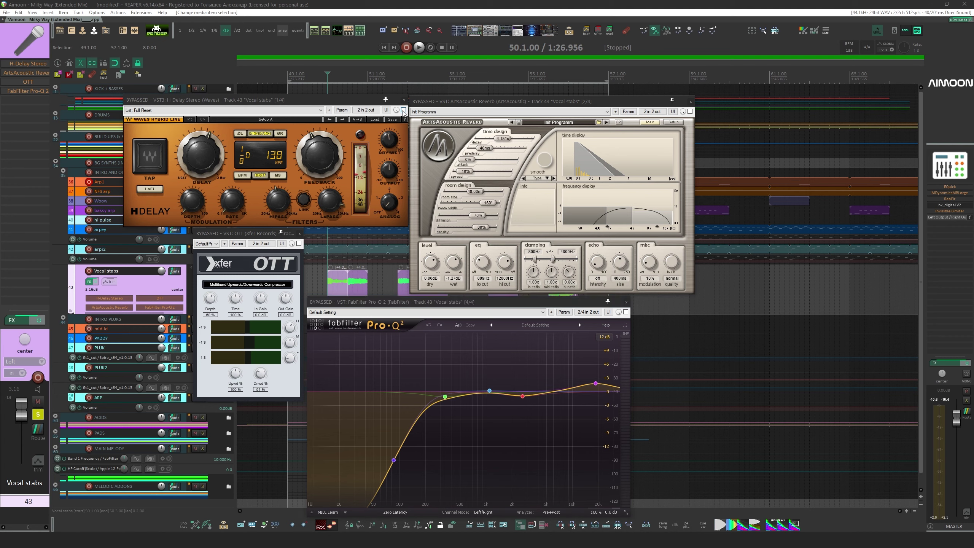
key("space")
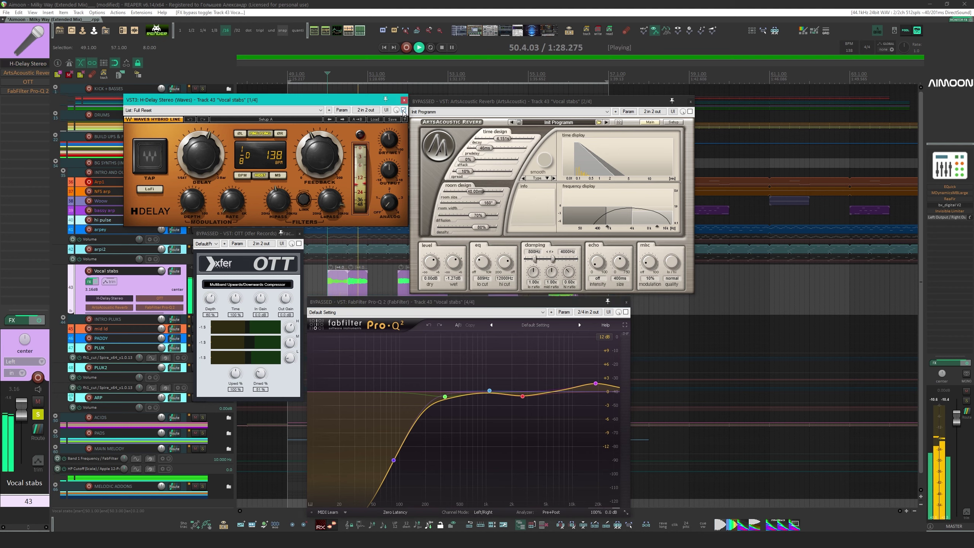
left_click(690, 111)
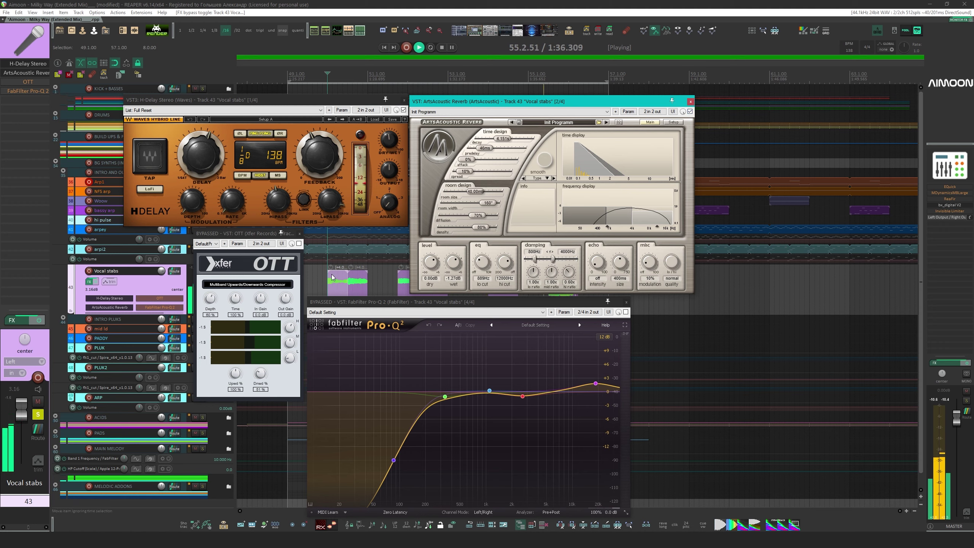
left_click(298, 244)
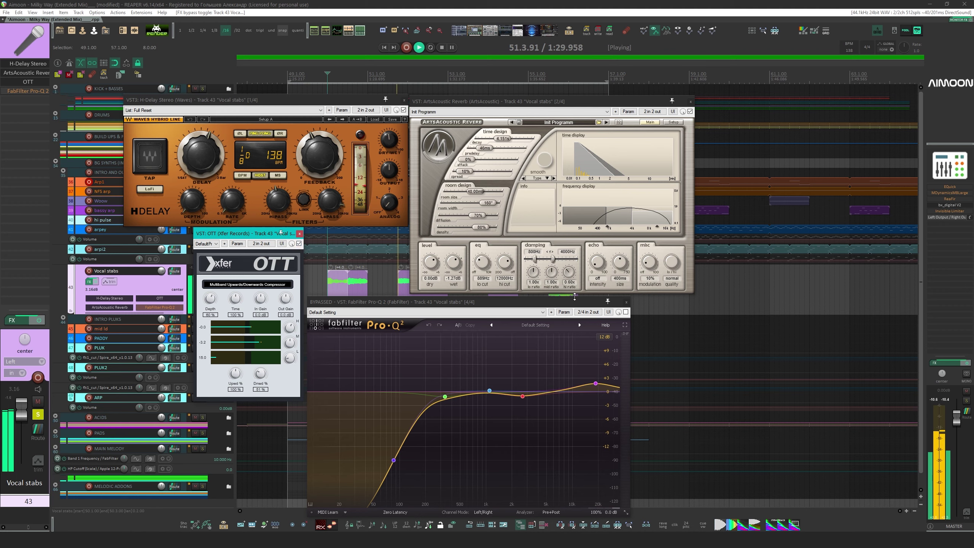
left_click(625, 312)
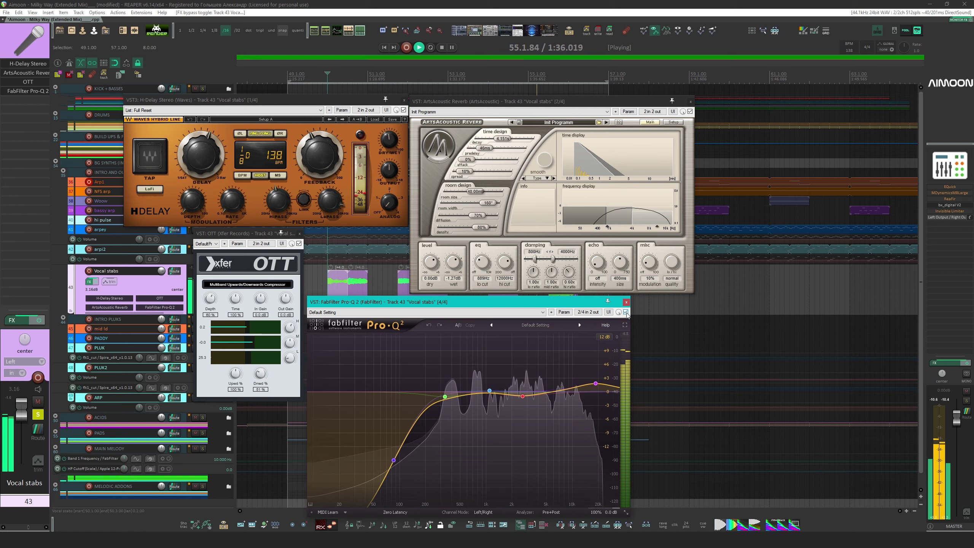
key("space")
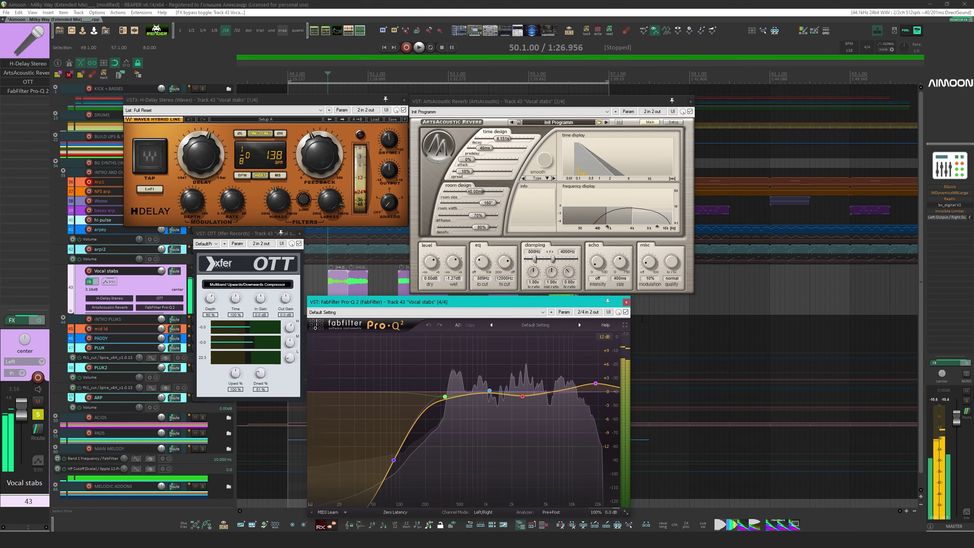
Replay the processed vocal clips from bar 50 and close all four plugin windows
left_click(328, 280)
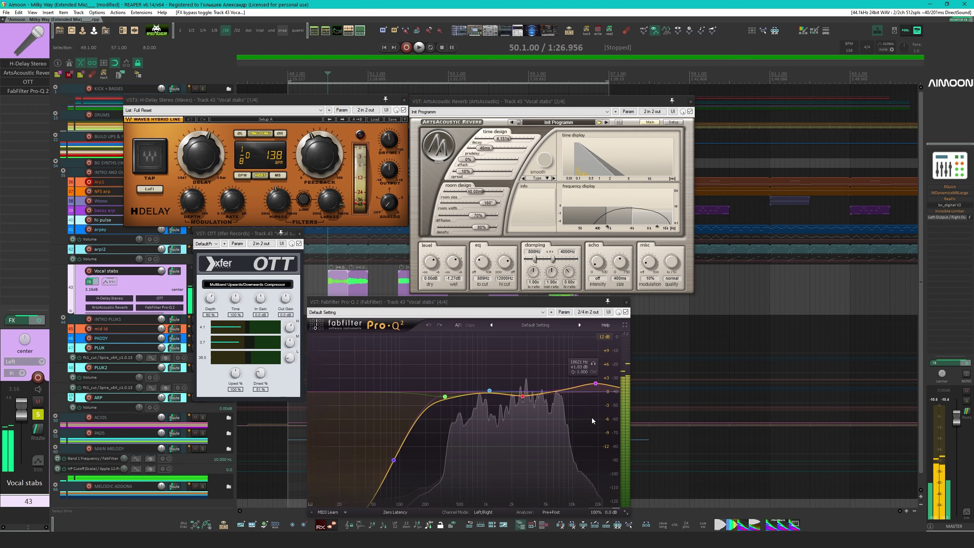
key("space")
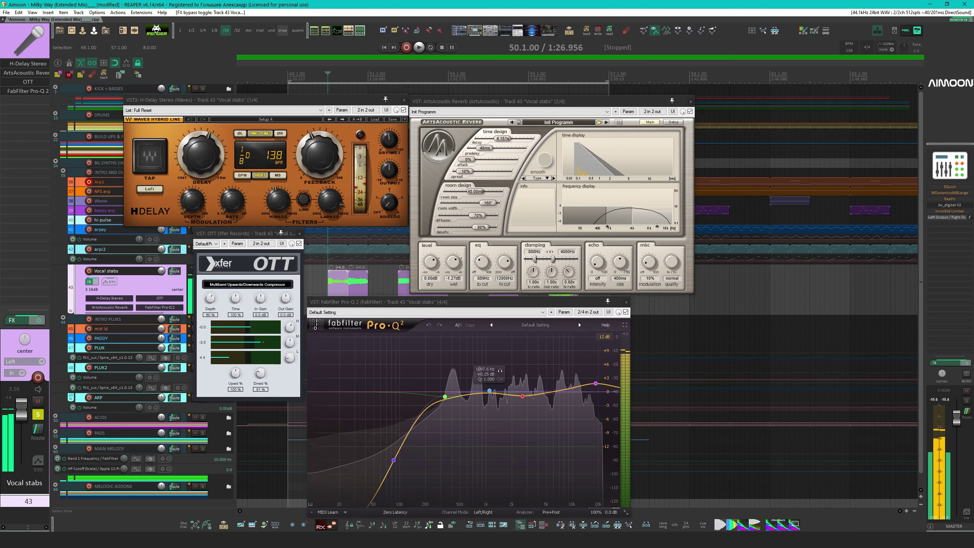
key("space")
key("Escape")
key("Escape")
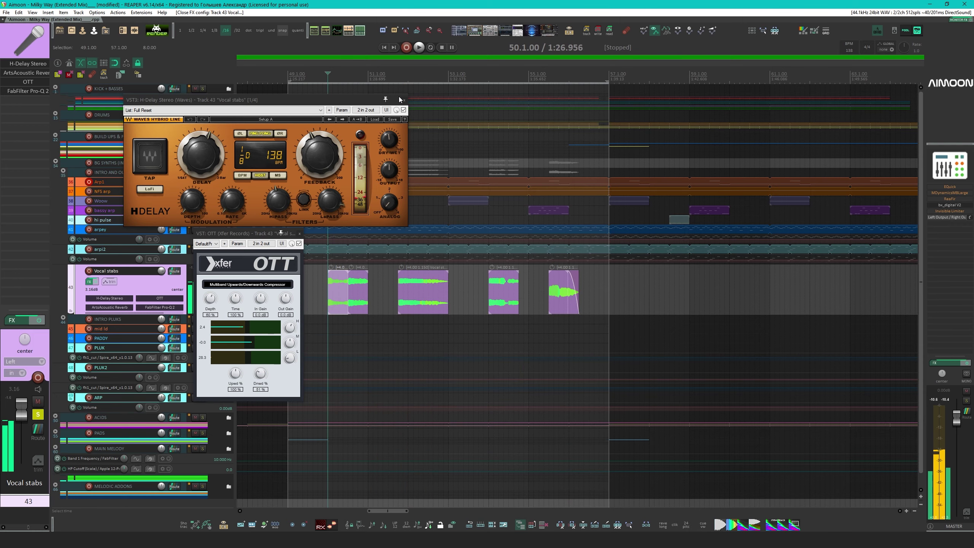
left_click(400, 99)
key("Escape")
Play the soloed Vocal stabs from bar 81 and from bar 113, following the clips across the arrangement
scroll(534, 296, "down", 8)
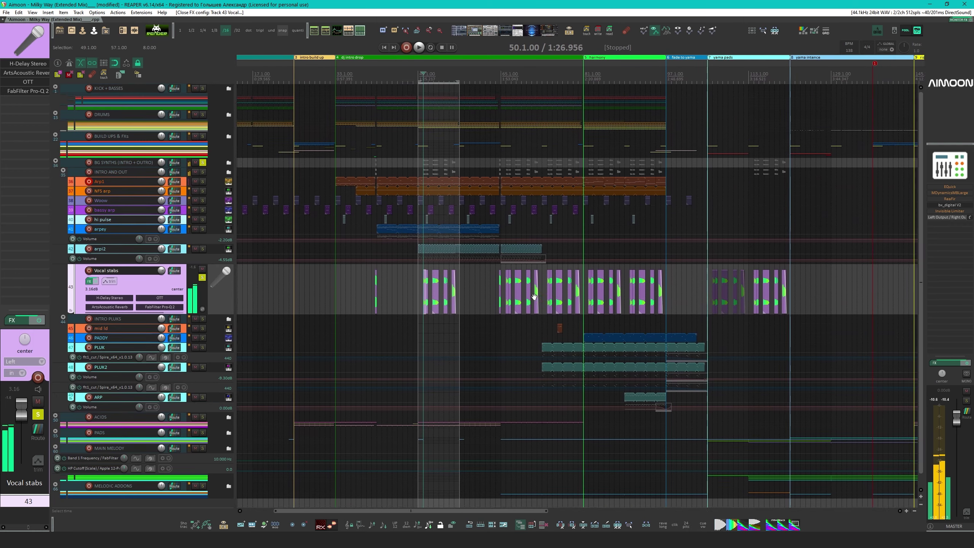
scroll(534, 297, "right", 3)
left_click(530, 323)
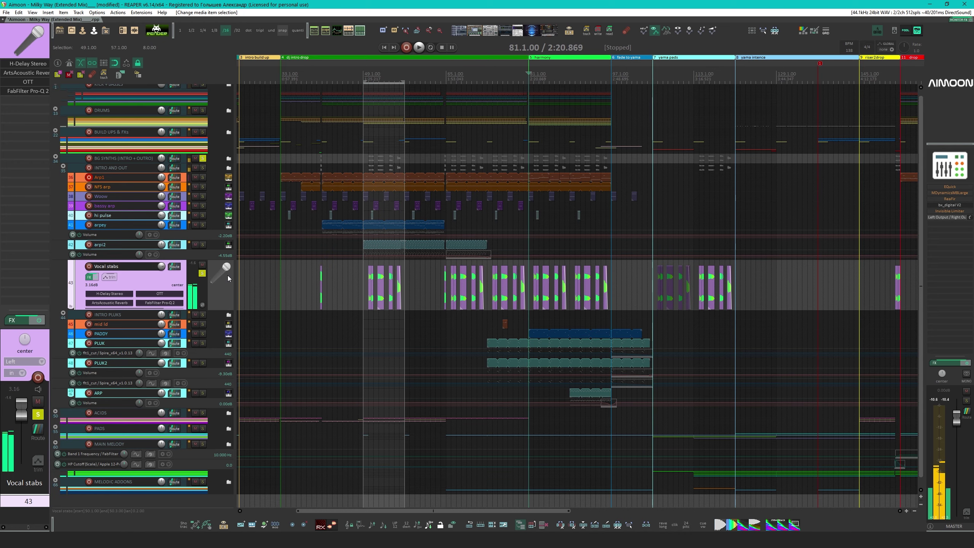
key("space")
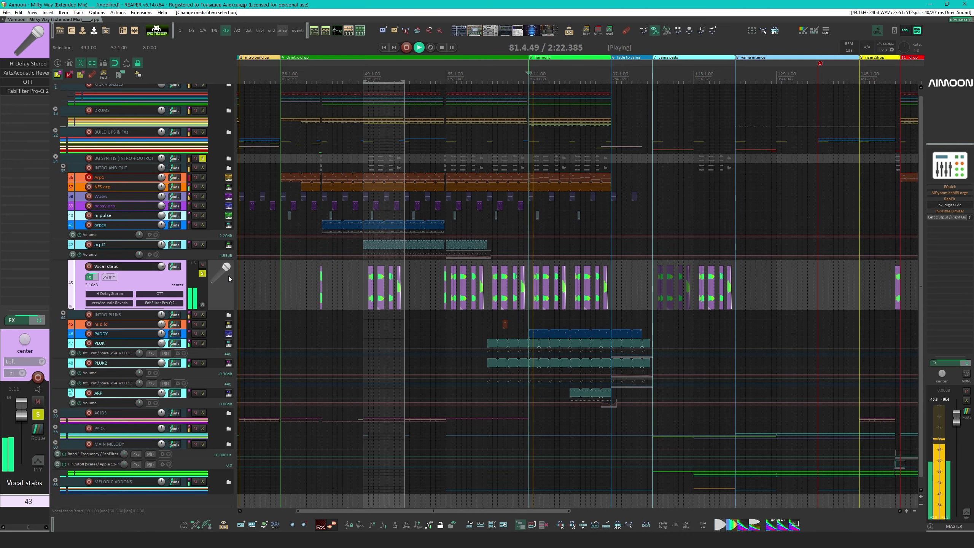
scroll(662, 299, "up", 4)
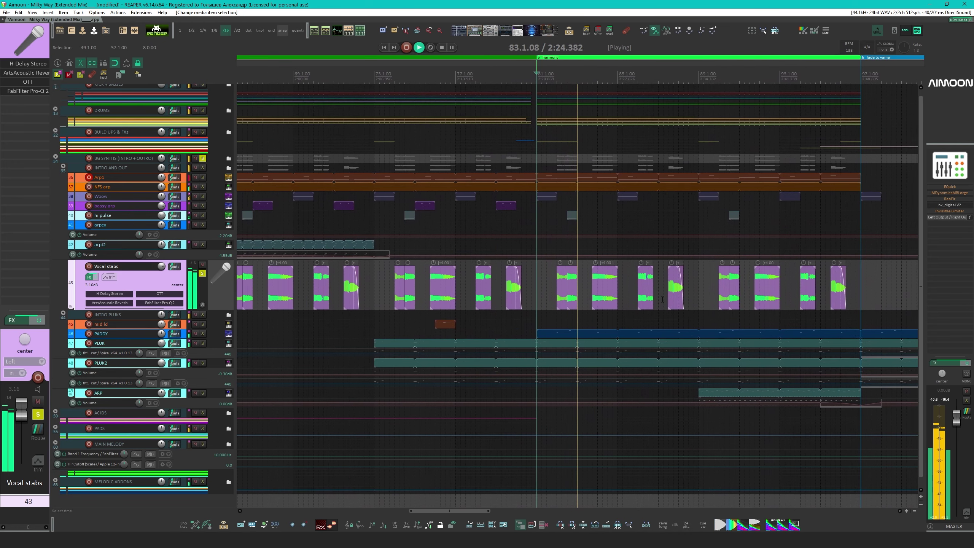
scroll(626, 298, "right", 5)
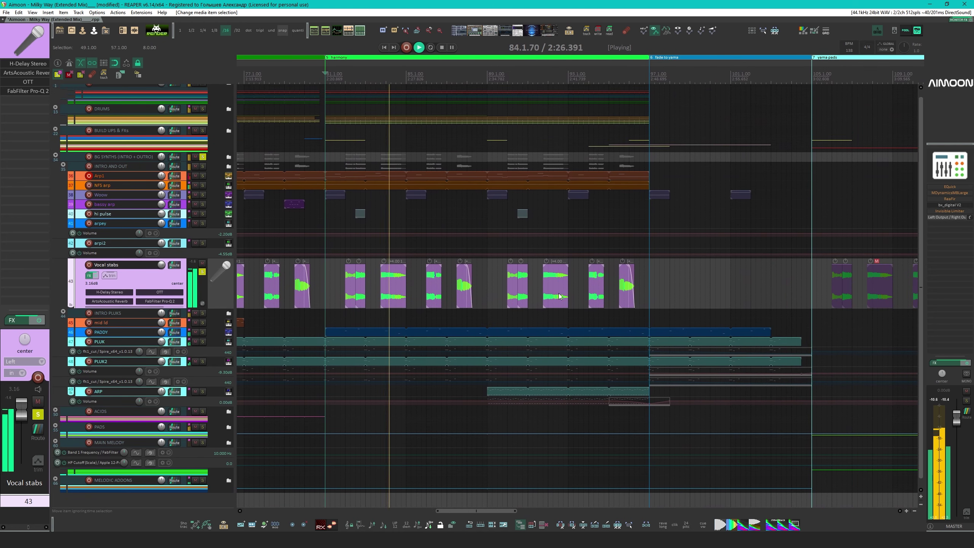
scroll(560, 295, "down", 3)
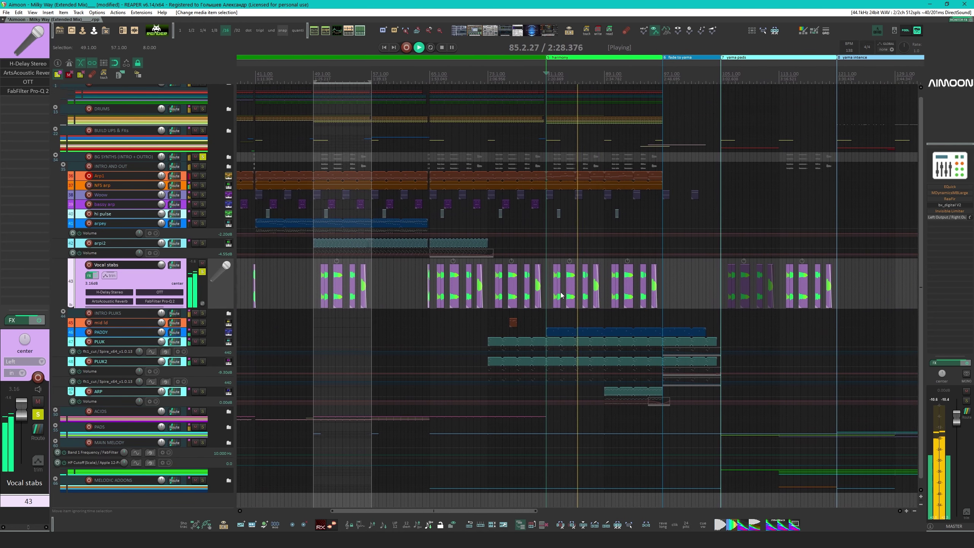
scroll(558, 291, "right", 5)
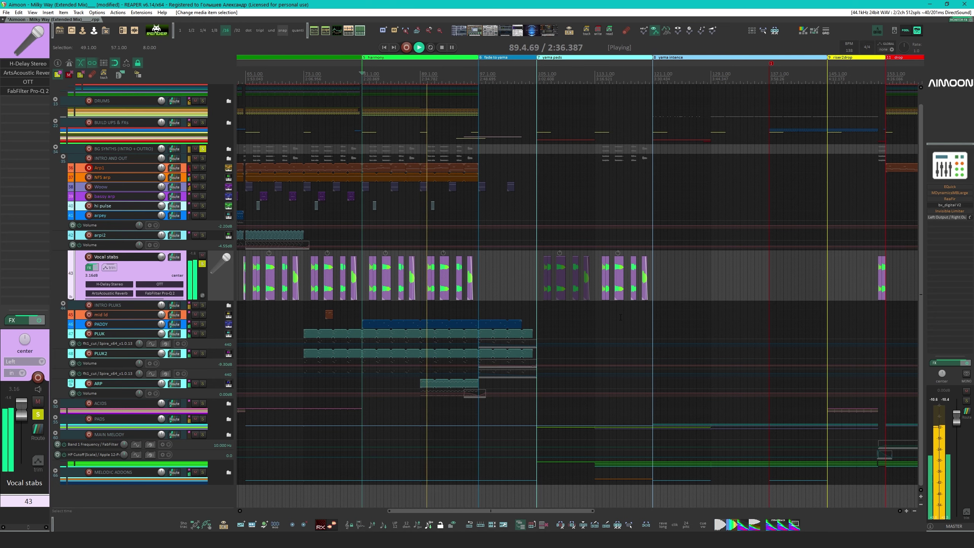
left_click(593, 312)
scroll(594, 312, "up", 4)
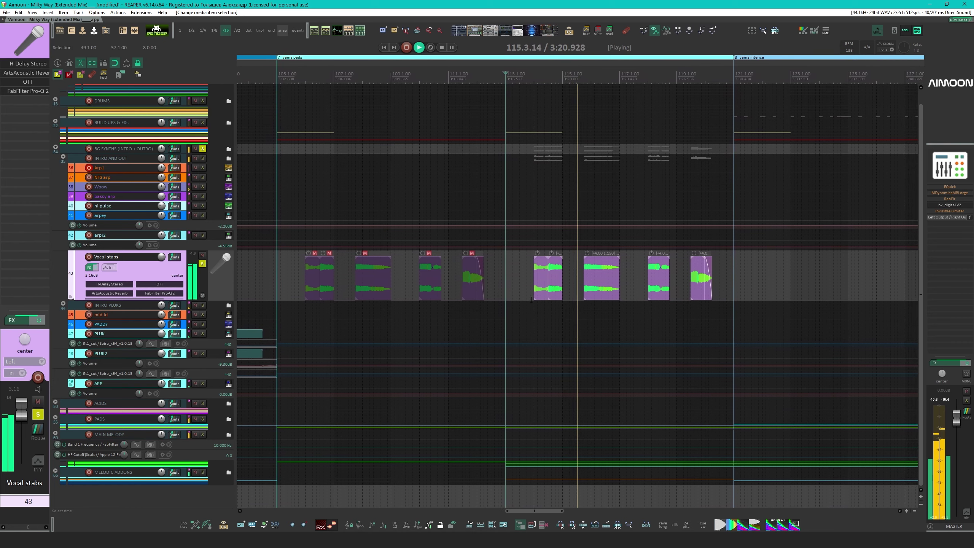
Unsolo the Vocal stabs track and the BG SYNTHS (INTRO + OUTRO) folder, and look over the whole arrangement up to the outro
left_click(202, 264)
left_click(138, 148)
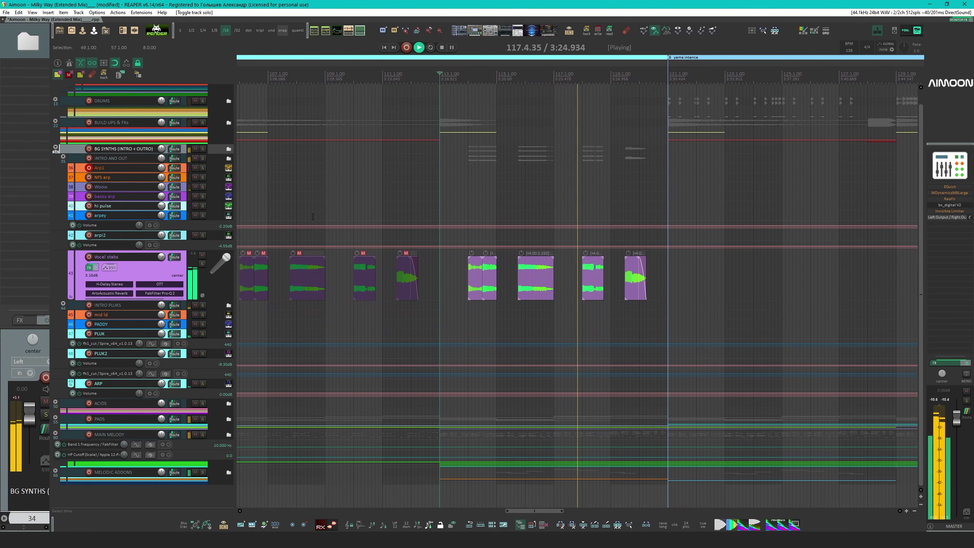
scroll(533, 291, "down", 3)
scroll(533, 292, "down", 3)
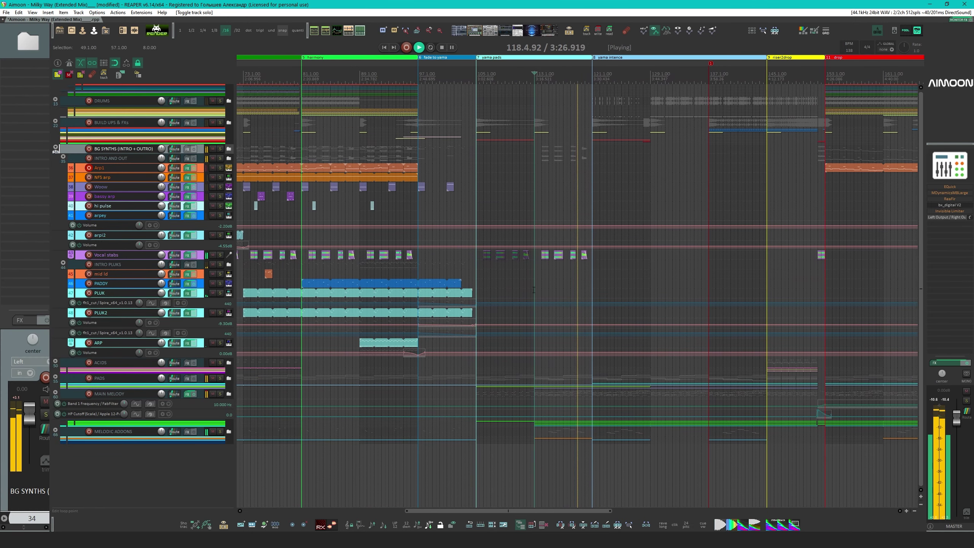
scroll(535, 287, "down", 3)
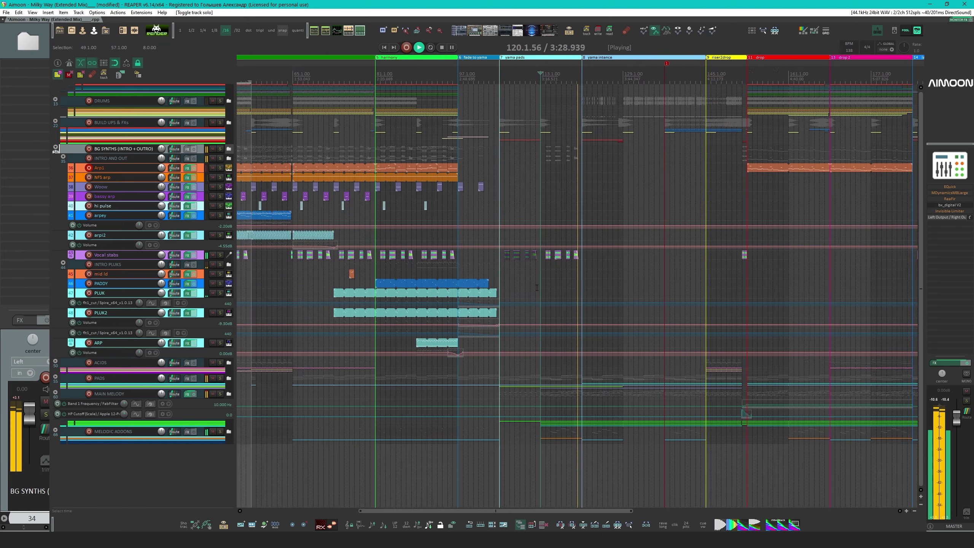
scroll(539, 287, "down", 1)
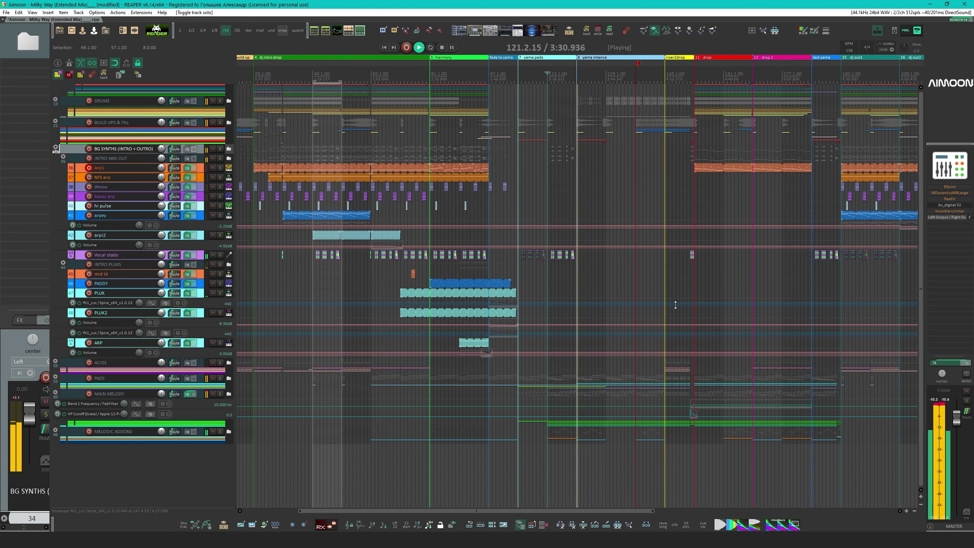
key("space")
left_click_drag(738, 309, 532, 311)
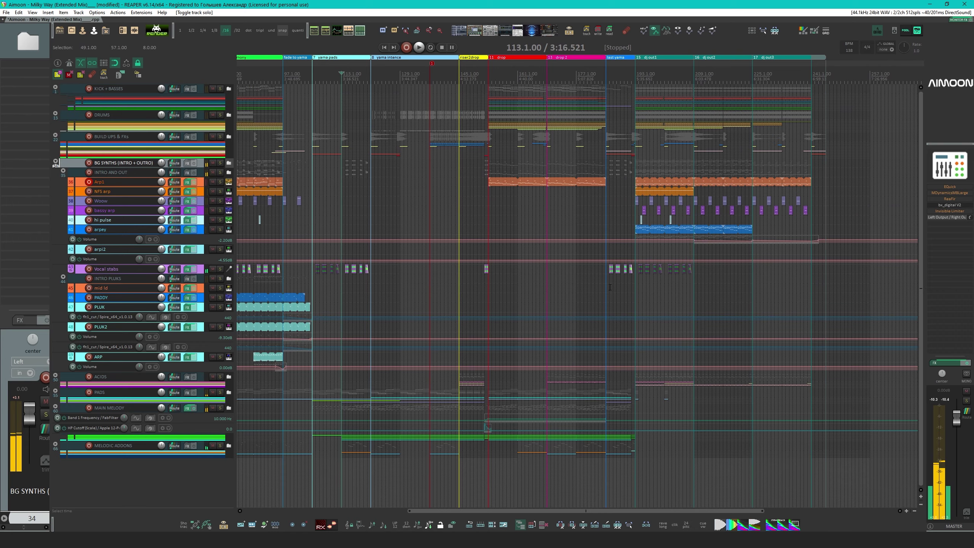
scroll(402, 309, "left", 5)
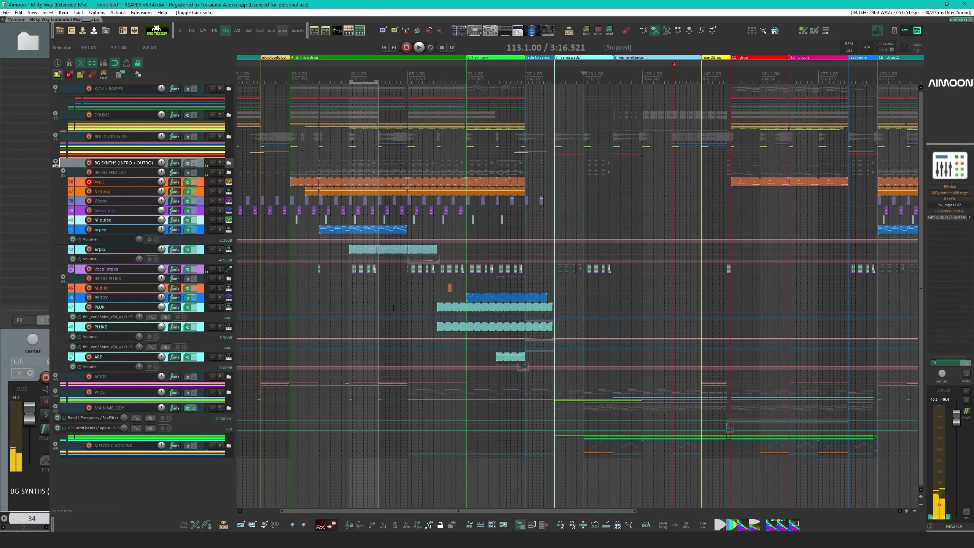
Select and solo the INTRO PLUKS folder track
left_click(130, 278)
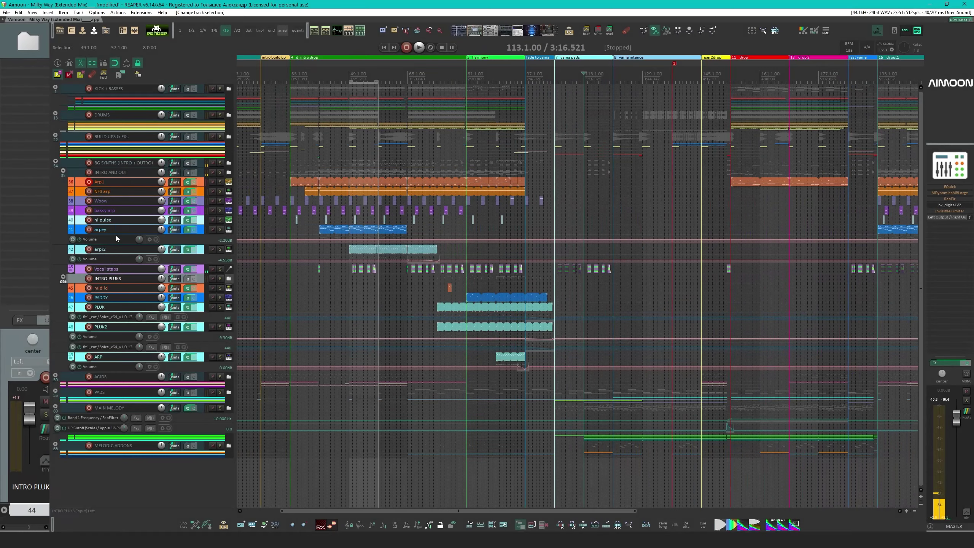
left_click(100, 164)
left_click(108, 277)
left_click(220, 279)
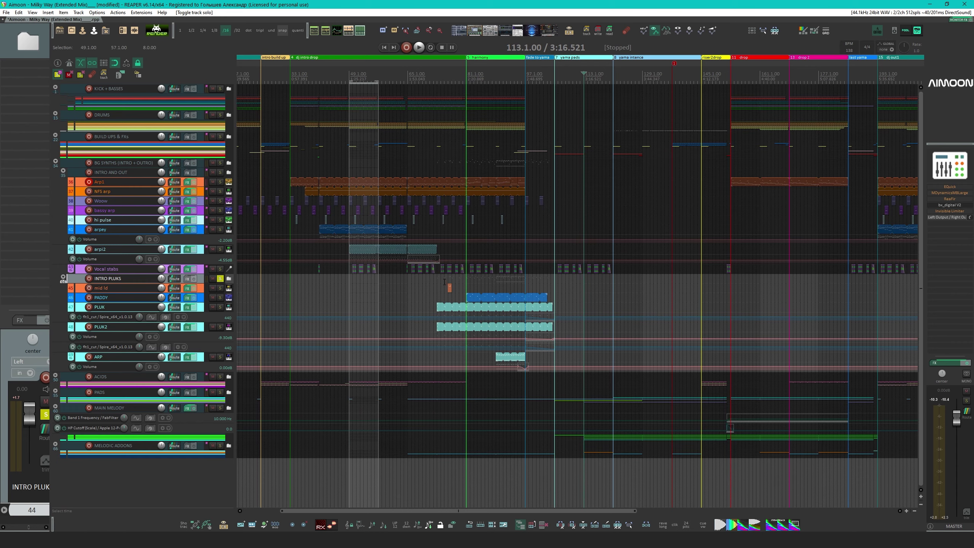
Play the soloed intro pluck tracks from bar 73 into the harmony section
left_click(445, 278)
key("space")
scroll(445, 279, "up", 3)
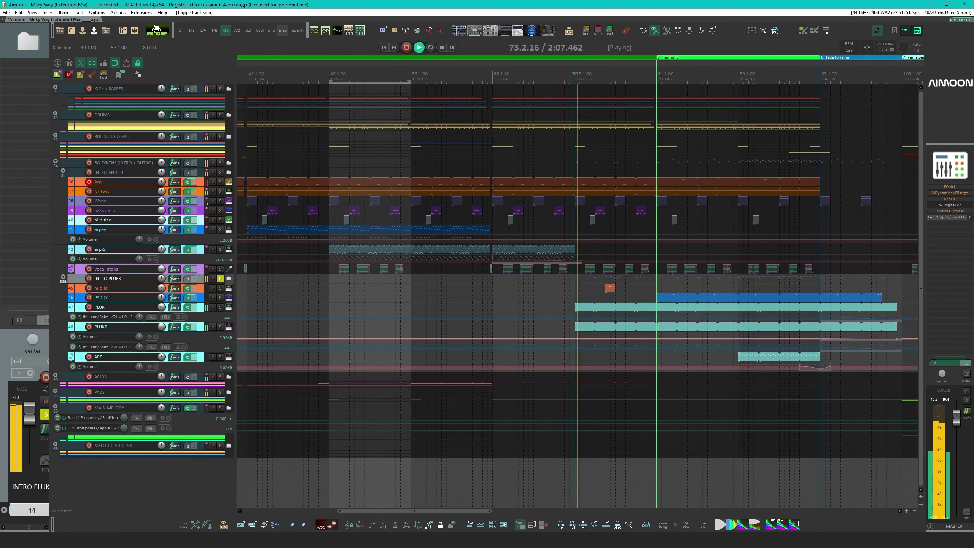
scroll(507, 337, "right", 5)
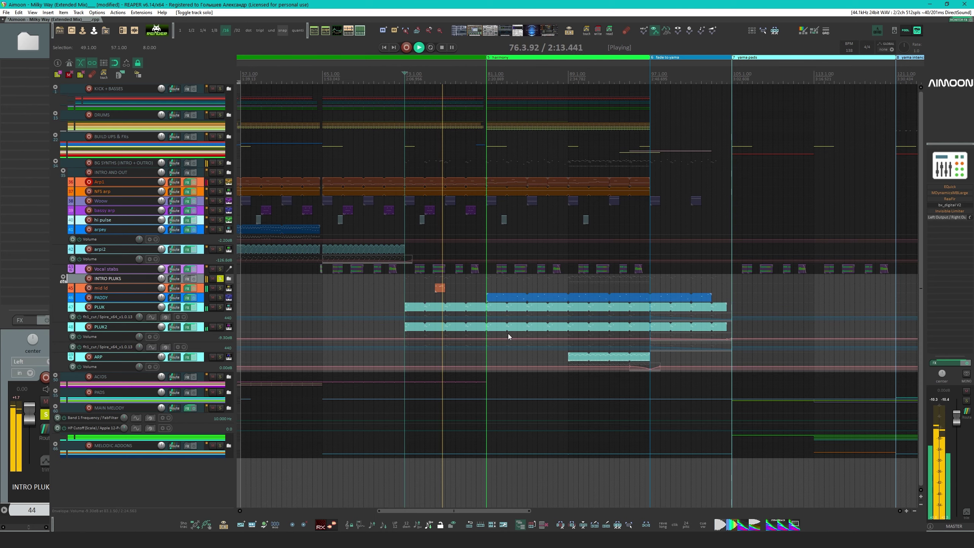
scroll(499, 328, "right", 3)
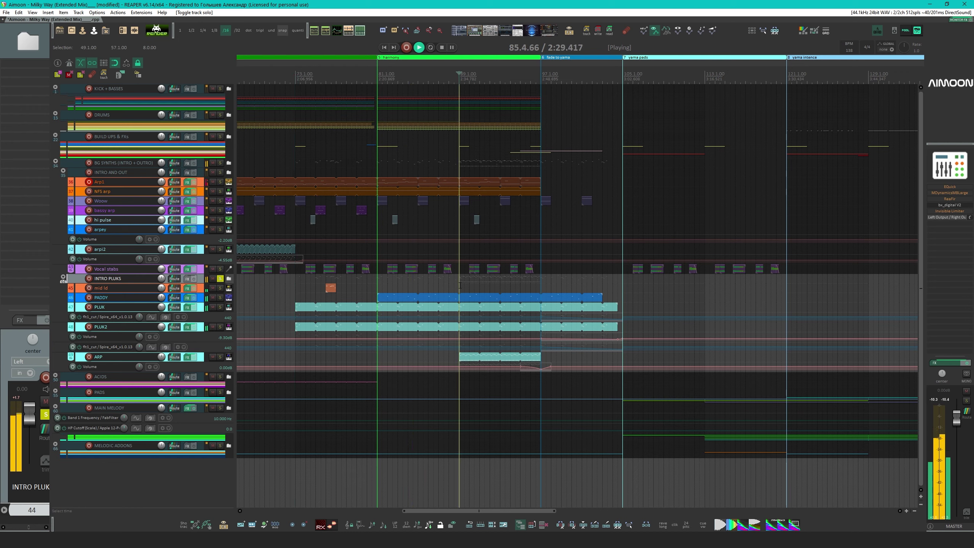
Play the intro plucks from bar 89 with the ARP track briefly soloed, and again from just before bar 97
left_click(463, 306)
left_click(221, 357)
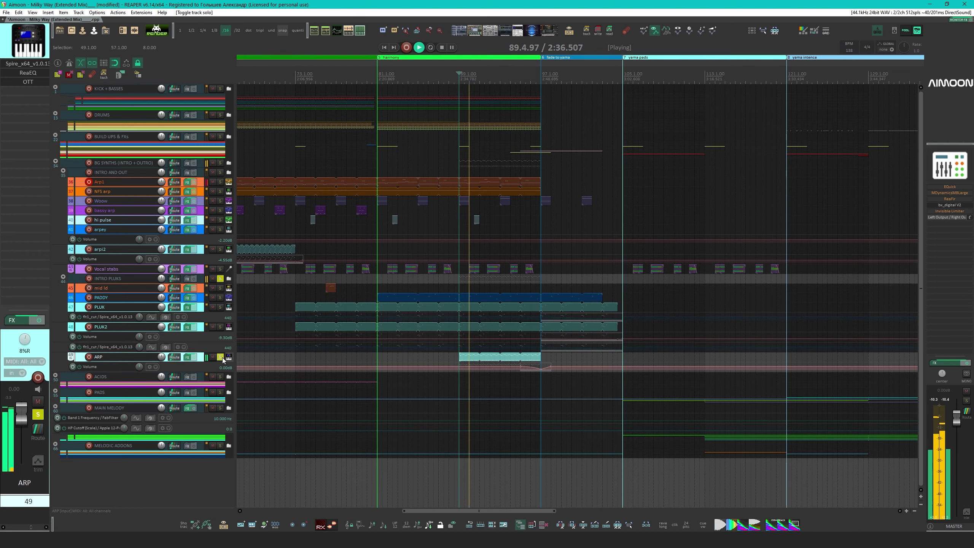
left_click(221, 357)
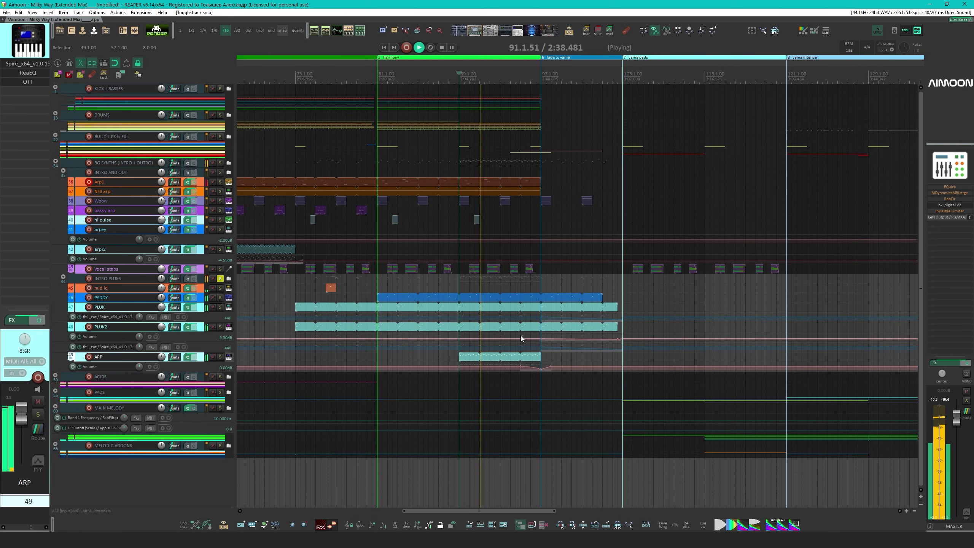
scroll(538, 323, "right", 5)
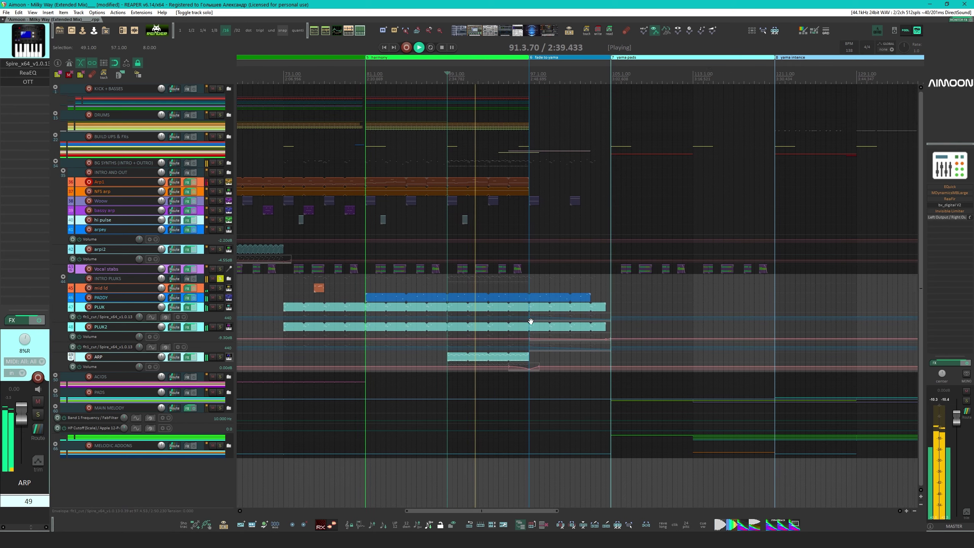
left_click(406, 283)
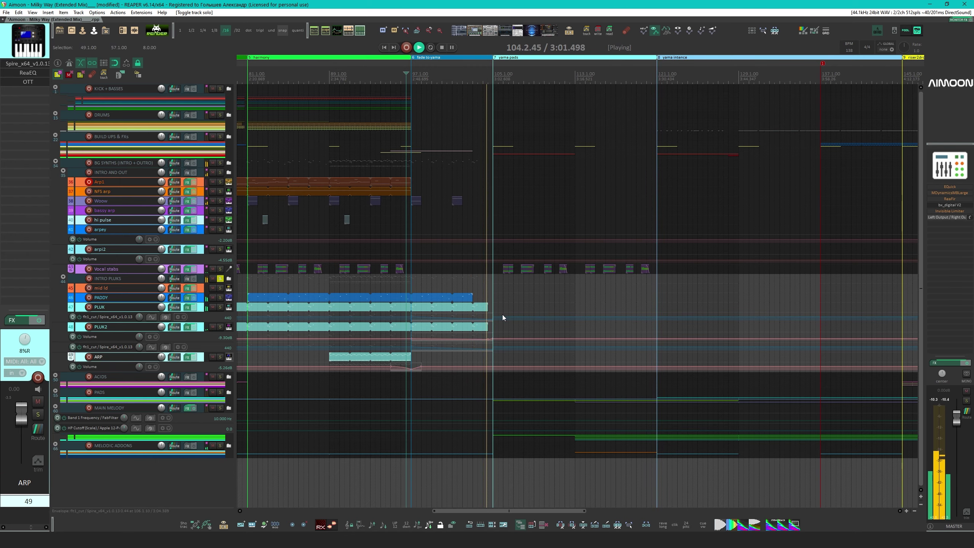
Solo the mid ld track and play its clip from bar 76
key("space")
scroll(579, 294, "left", 5)
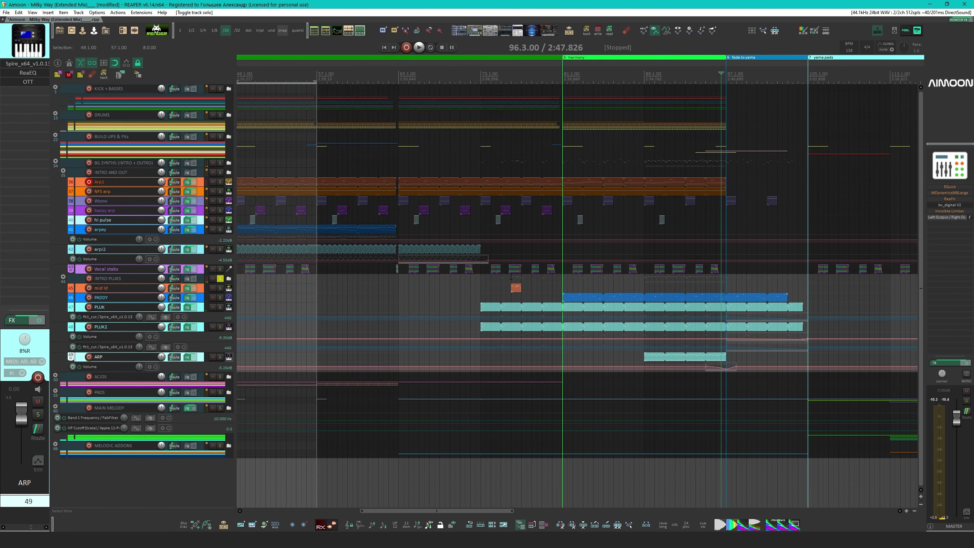
left_click(511, 276)
left_click(122, 288)
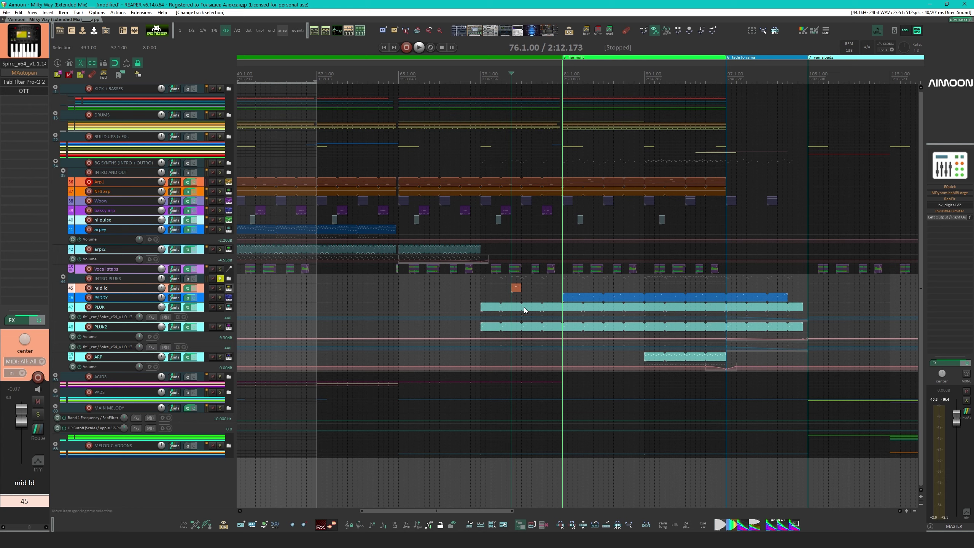
left_click(220, 290)
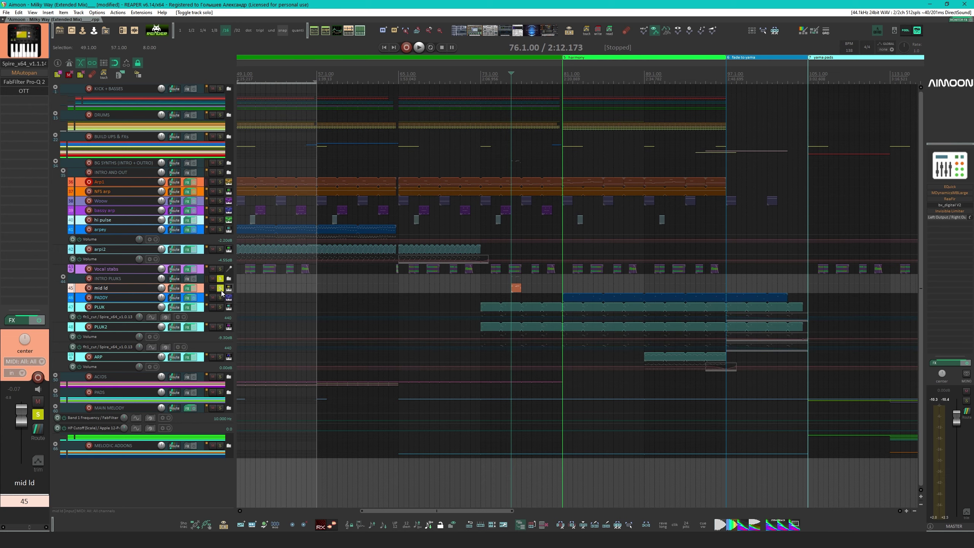
key("space")
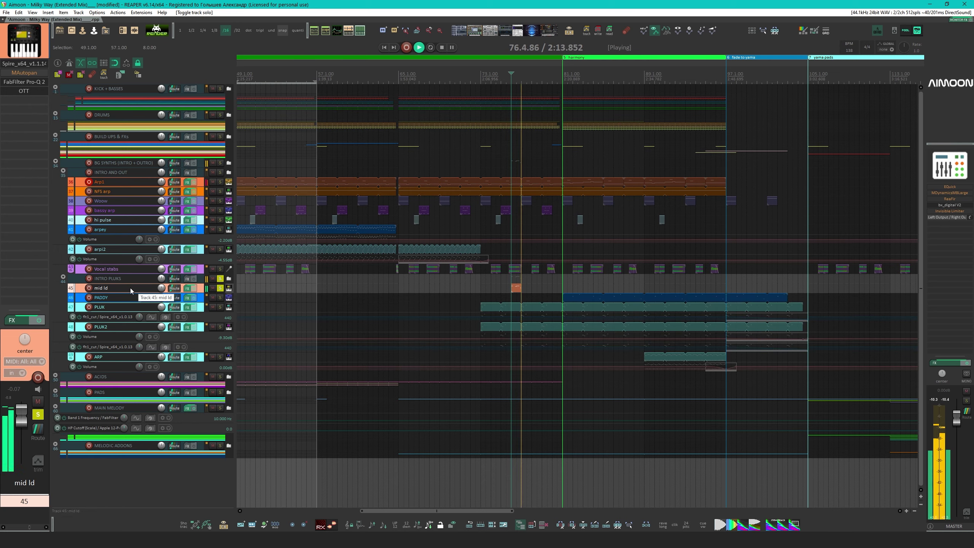
key("space")
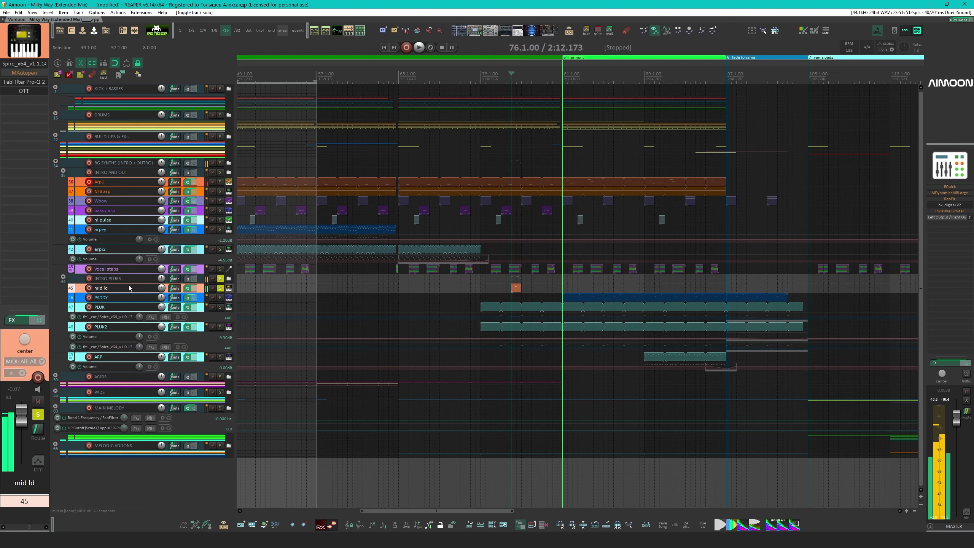
Audition the mid ld track with MAutopan enabled, and remove MAutopan from its effect chain
double_click(25, 75)
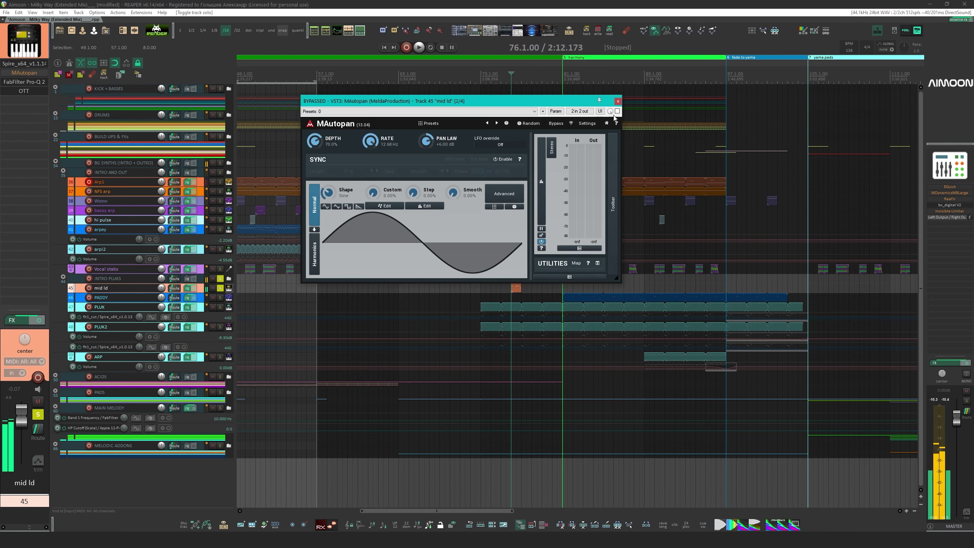
left_click(618, 111)
key("space")
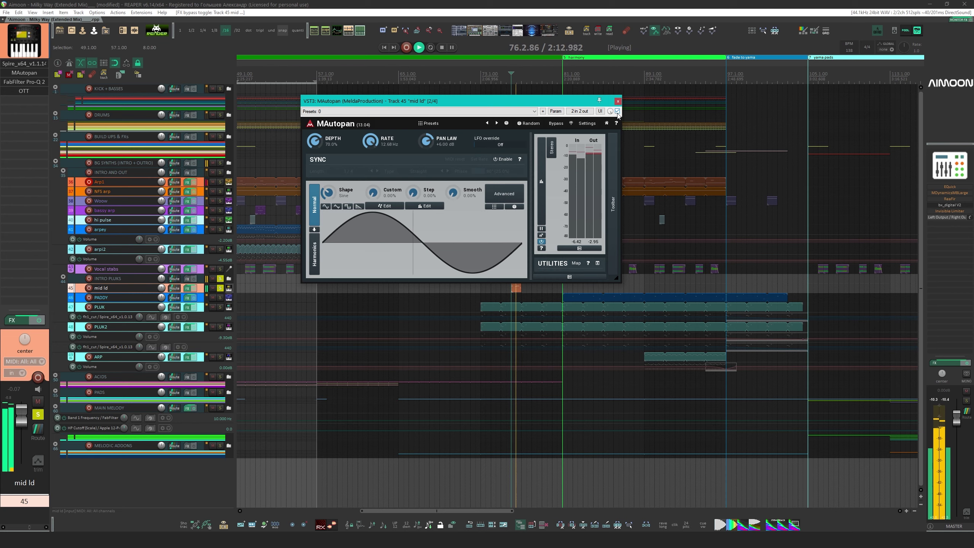
key("space")
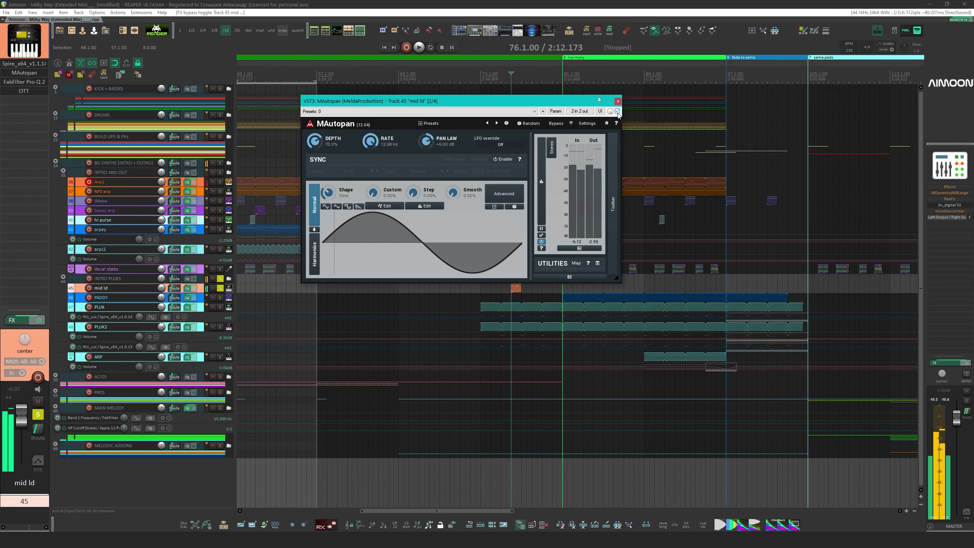
left_click(617, 112)
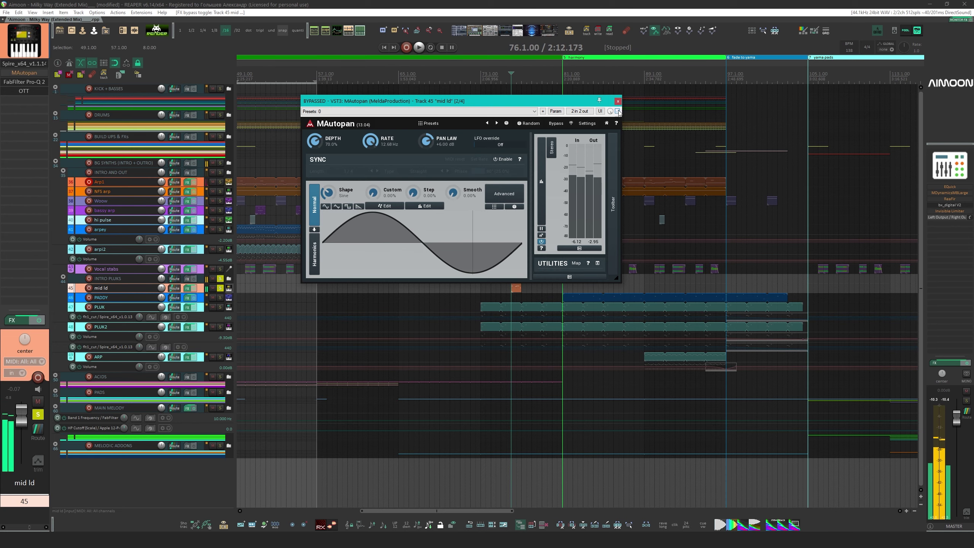
left_click(618, 101)
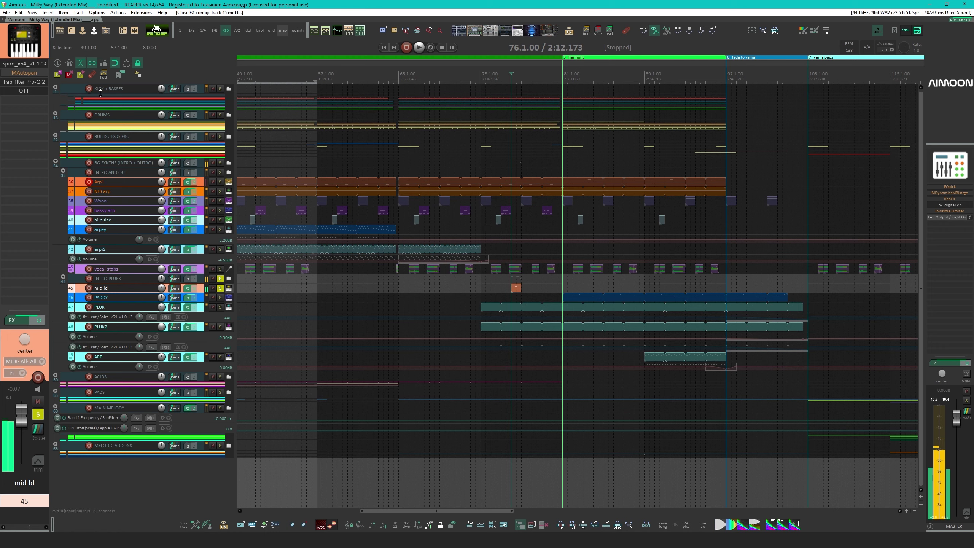
left_click(22, 76, "alt")
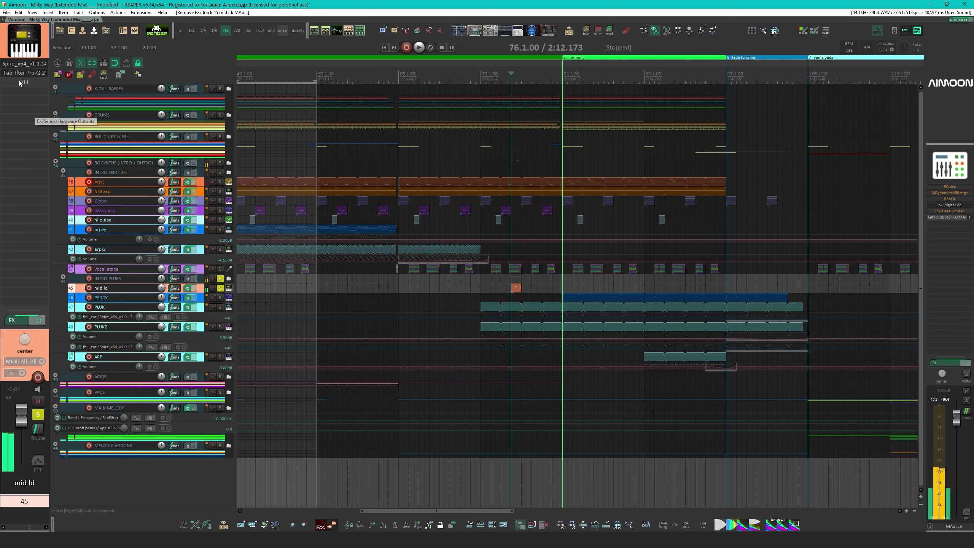
Look over the Spire synth on mid ld with the track record-armed, and close the synth window
left_click(22, 63)
left_click_drag(398, 90, 362, 152)
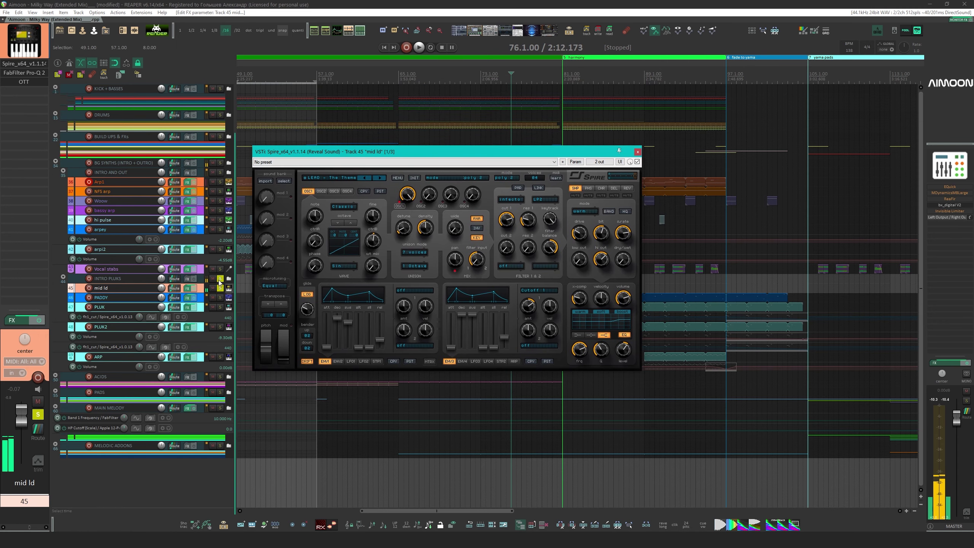
left_click(101, 289)
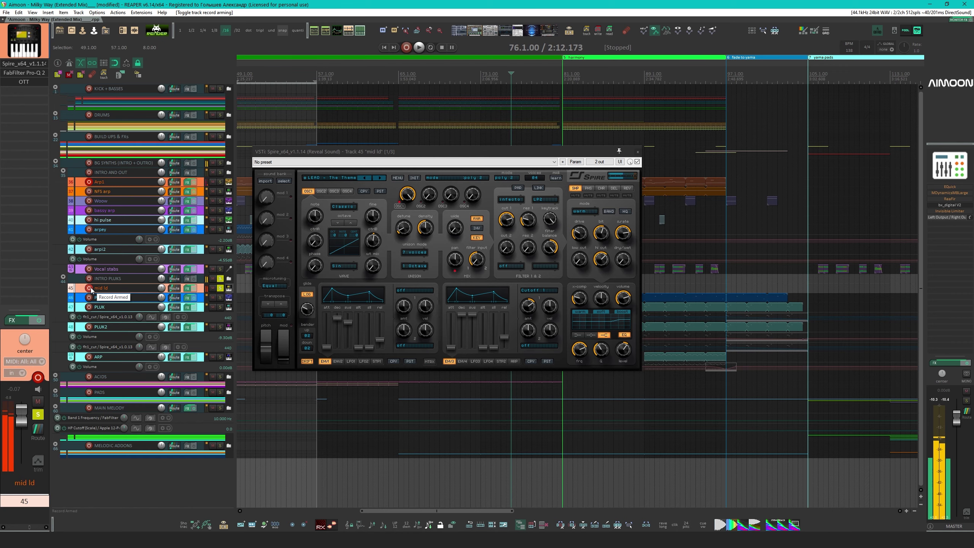
left_click(637, 151)
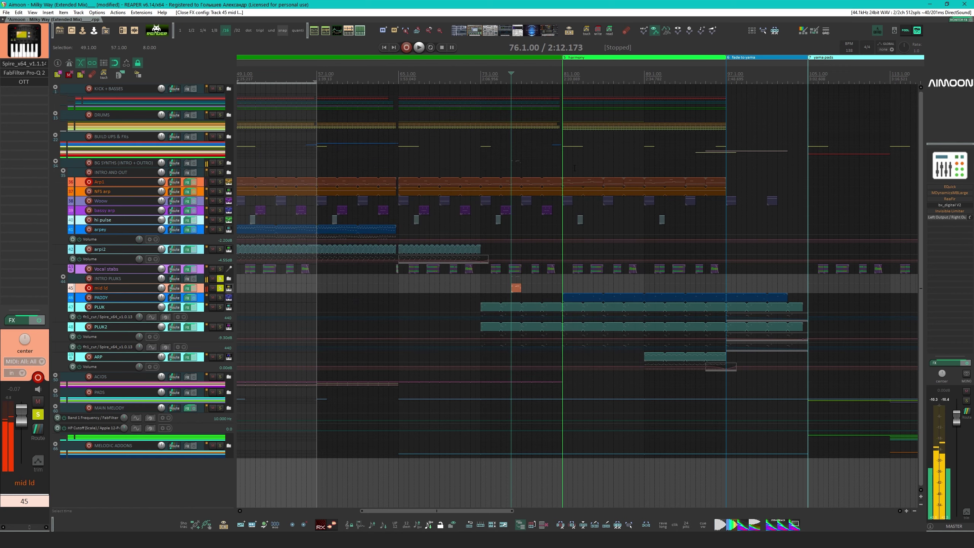
Open mid ld's FabFilter Pro-Q 2 and OTT effects side by side
left_click(32, 74)
left_click(15, 81)
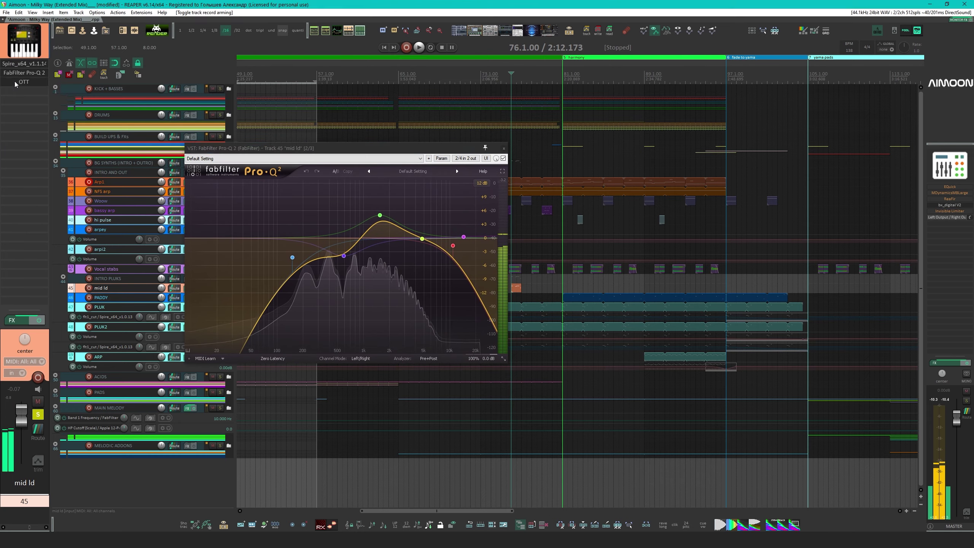
left_click_drag(249, 111, 568, 150)
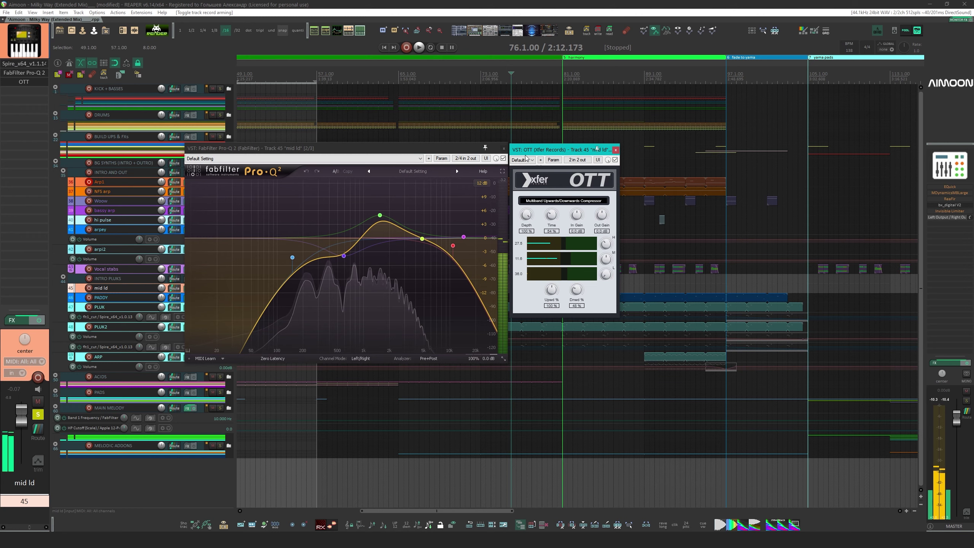
Bypass Pro-Q 2 and OTT on mid ld, and play the clip with only Pro-Q 2 re-enabled
left_click(441, 150)
left_click(503, 158)
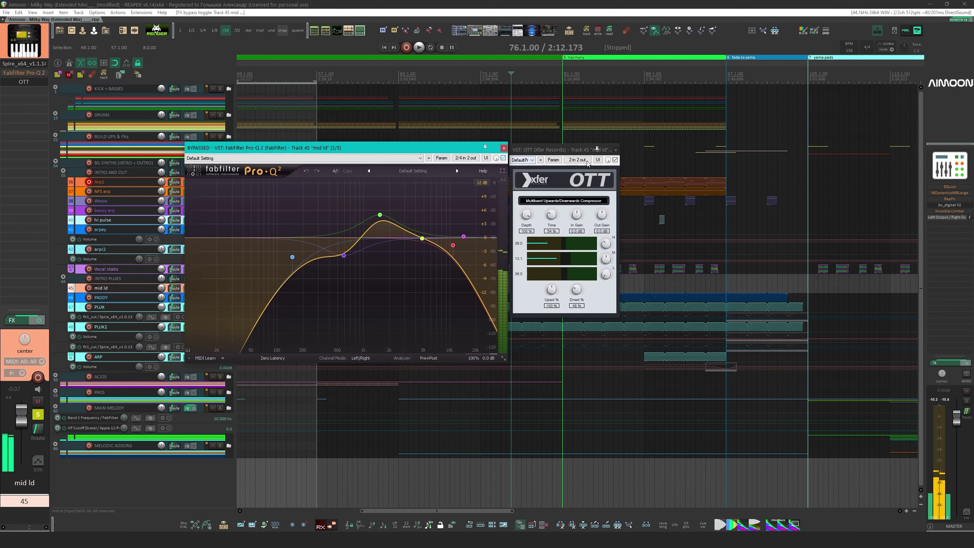
left_click(615, 160)
key("space")
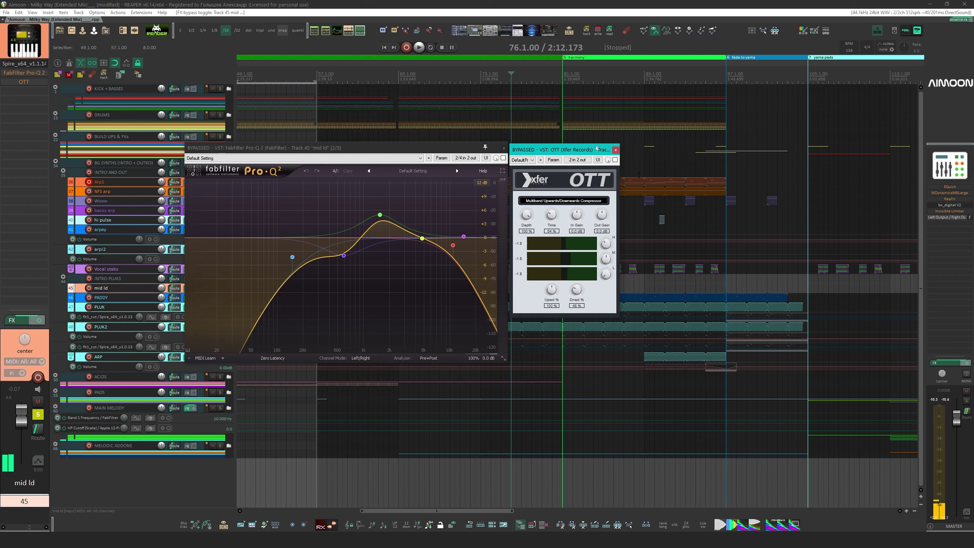
left_click(503, 158)
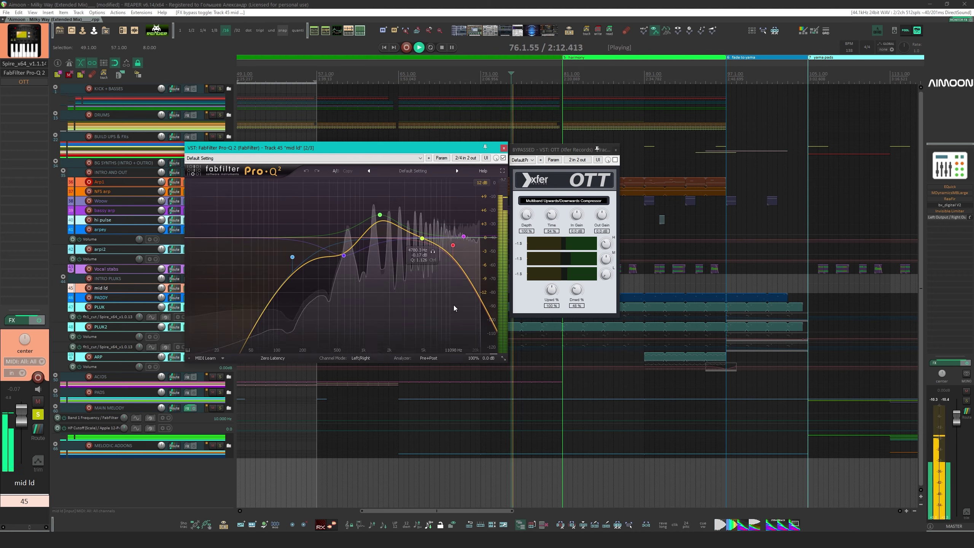
key("space")
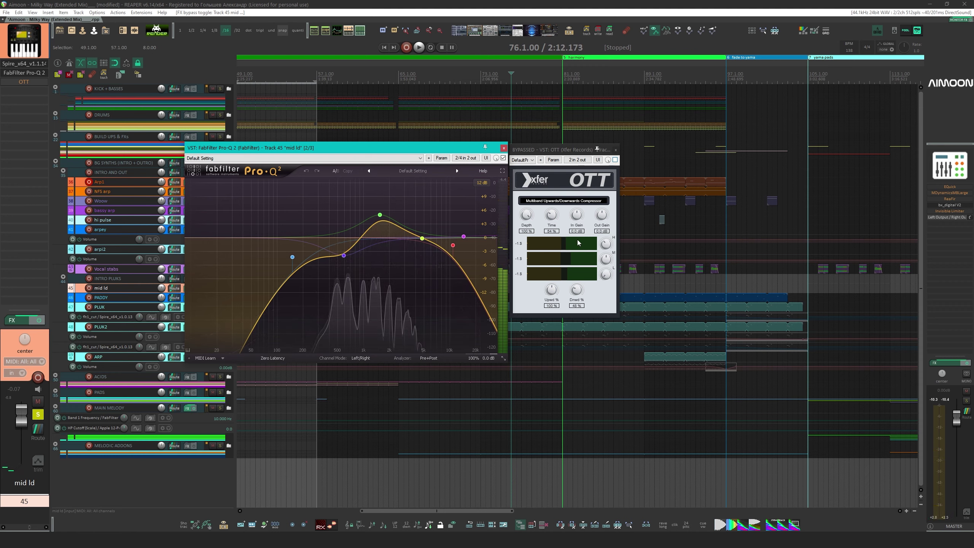
Compare the mid ld clip with OTT enabled and bypassed during playback, leave OTT enabled, and close both effect windows
left_click_drag(526, 218, 532, 240)
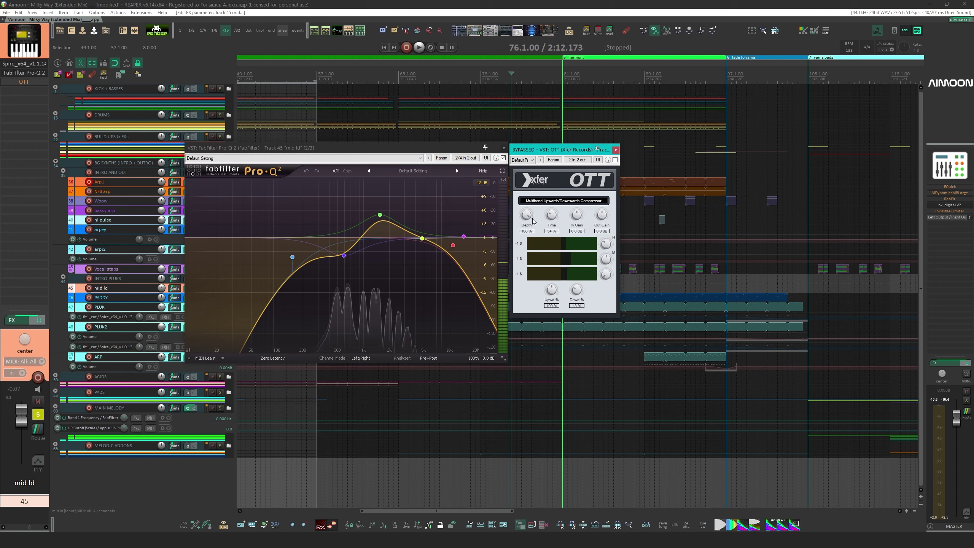
left_click(616, 160)
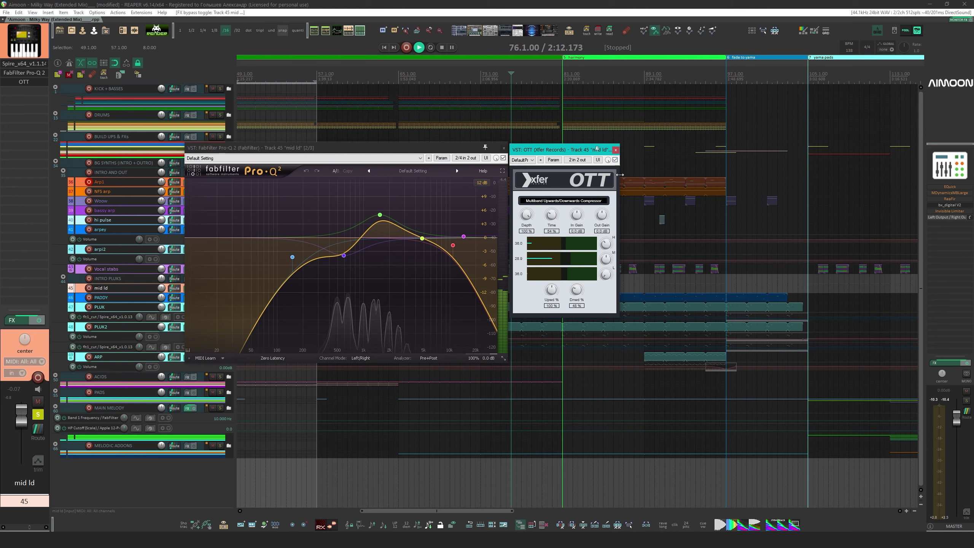
key("space")
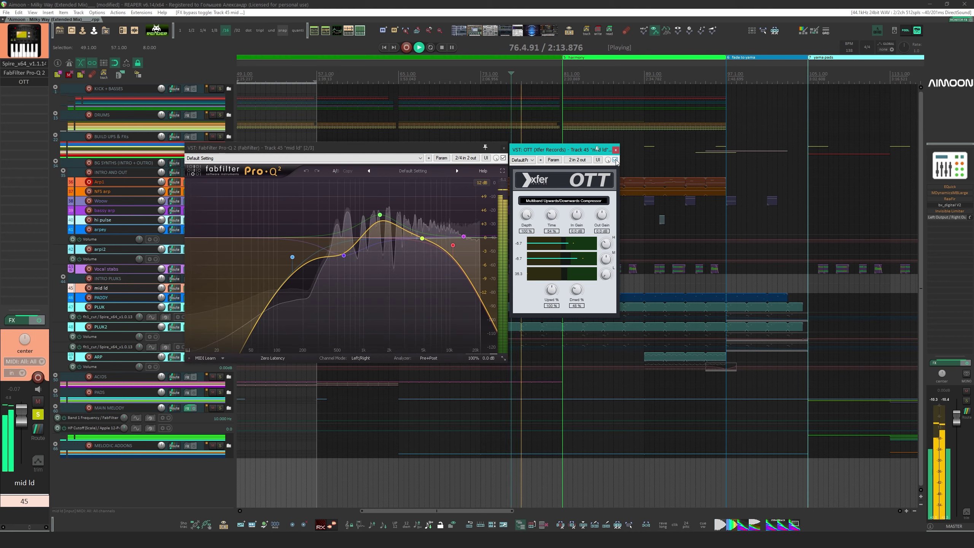
left_click(615, 160)
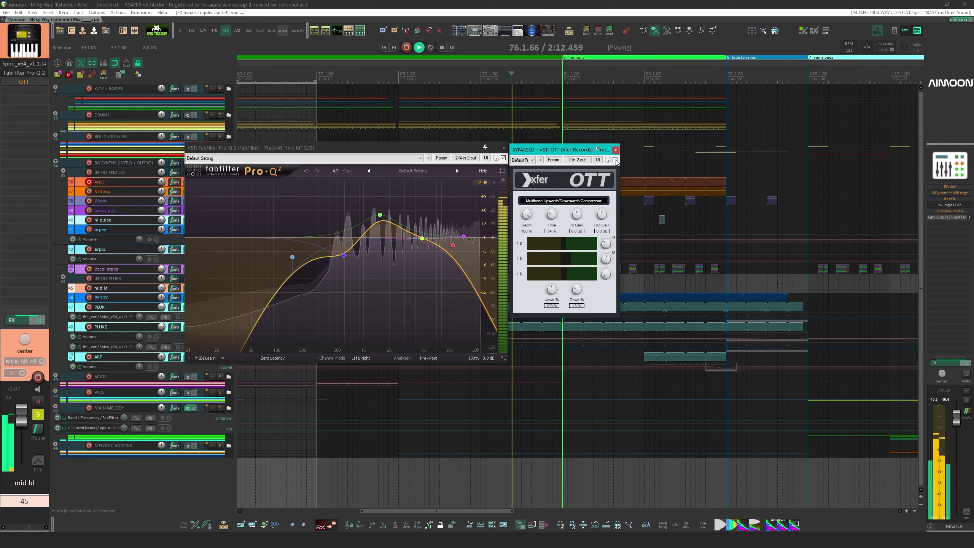
left_click(616, 160)
key("space")
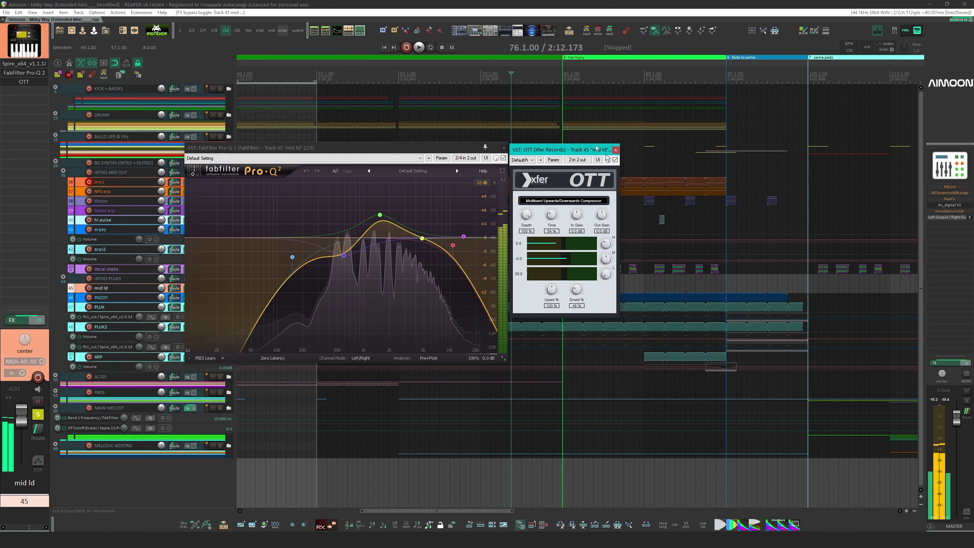
left_click(615, 150)
left_click(503, 148)
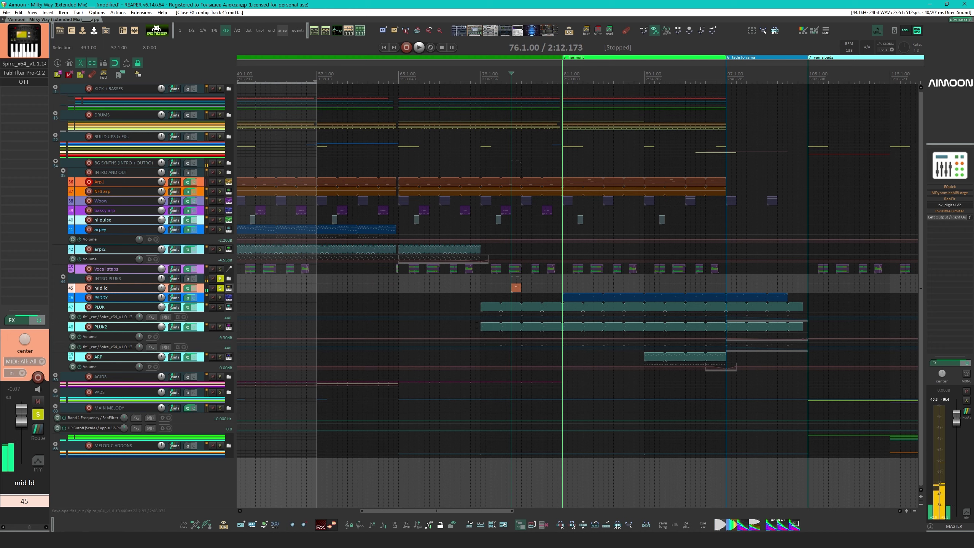
Solo the PLUK and PLUK2 tracks and set the playback start to bar 73
left_click_drag(491, 344, 491, 344)
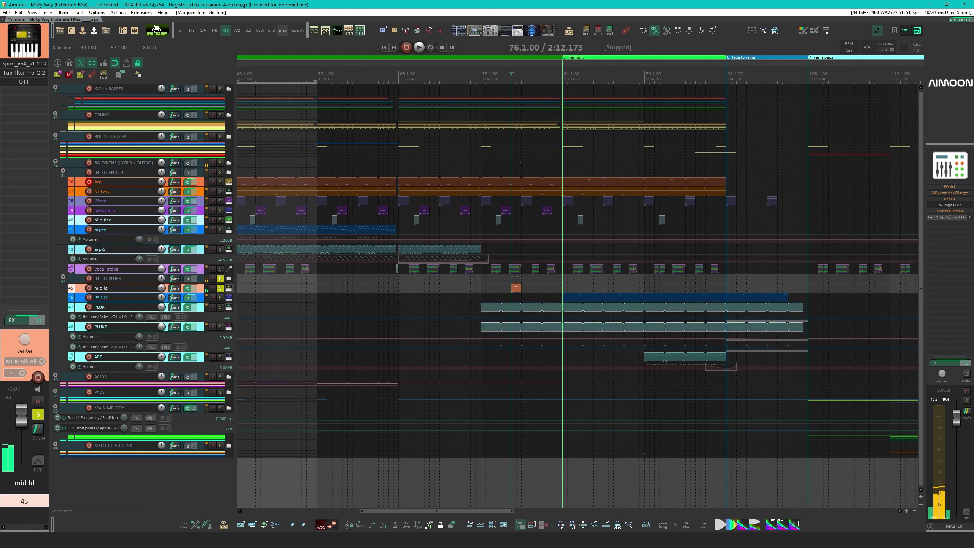
left_click(221, 308)
left_click(221, 327)
left_click(480, 284)
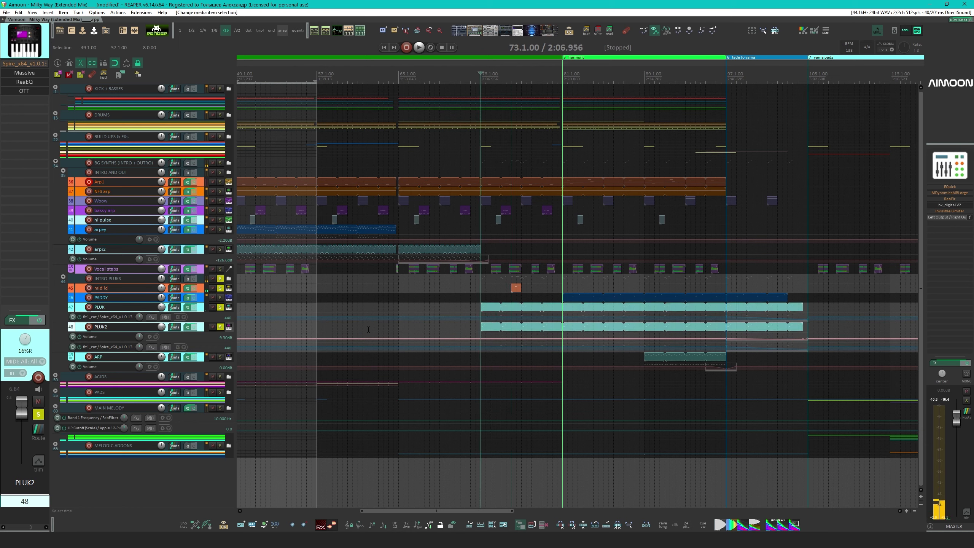
Play from bar 73 while toggling the solo of PLUK and PLUK2 to hear each alone and together, ending with PLUK2 unsoloed
left_click(220, 327)
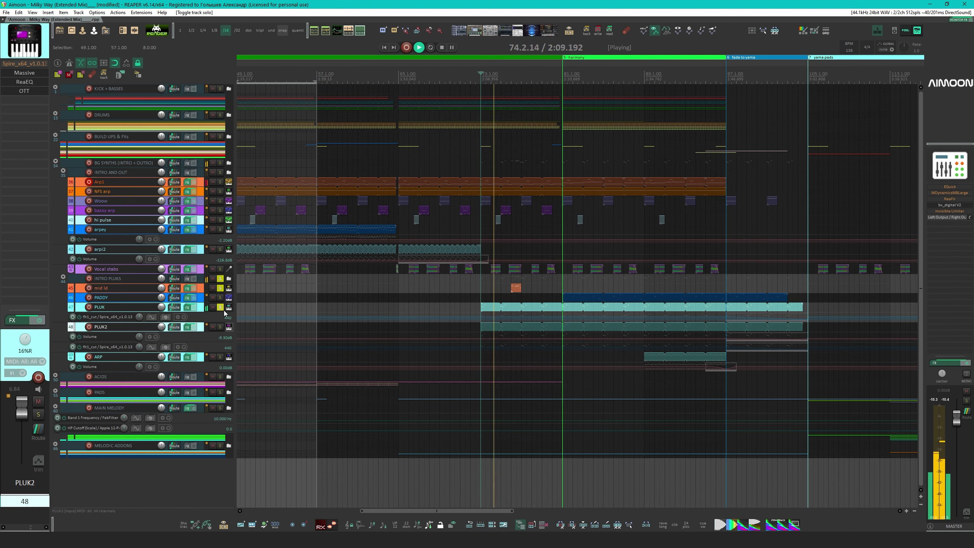
left_click(220, 326)
left_click(221, 307)
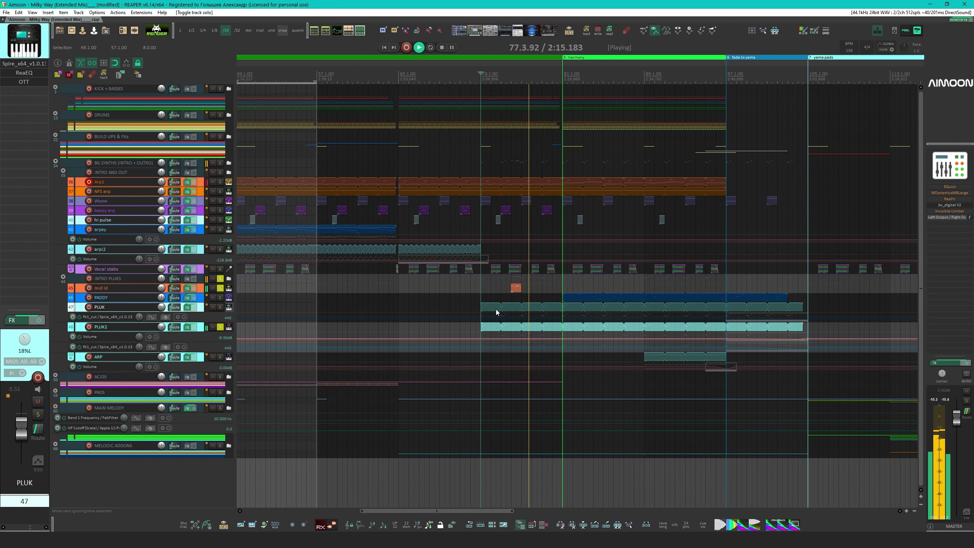
left_click(220, 307)
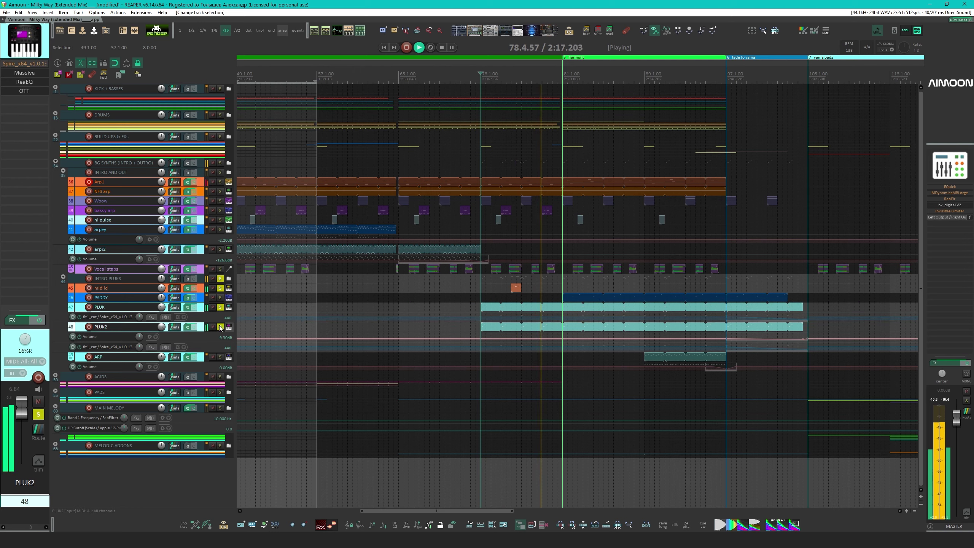
left_click(220, 326)
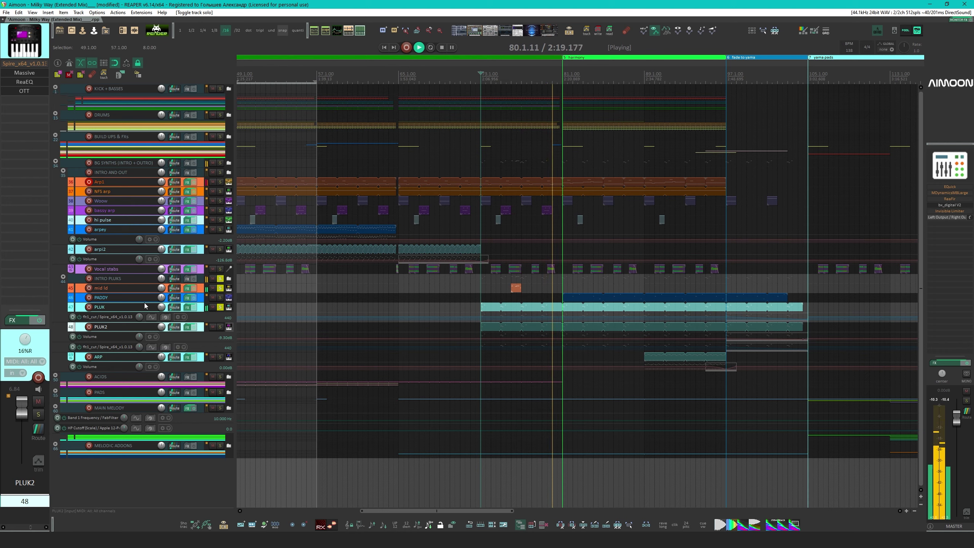
Stop playback and compare the pan settings of the PLUK and PLUK2 tracks
left_click(123, 308)
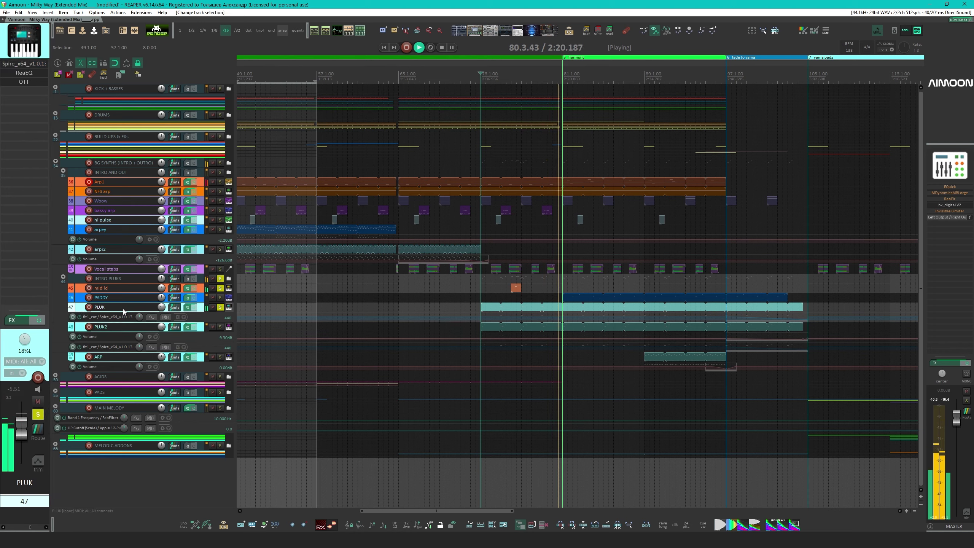
key("space")
left_click(111, 326)
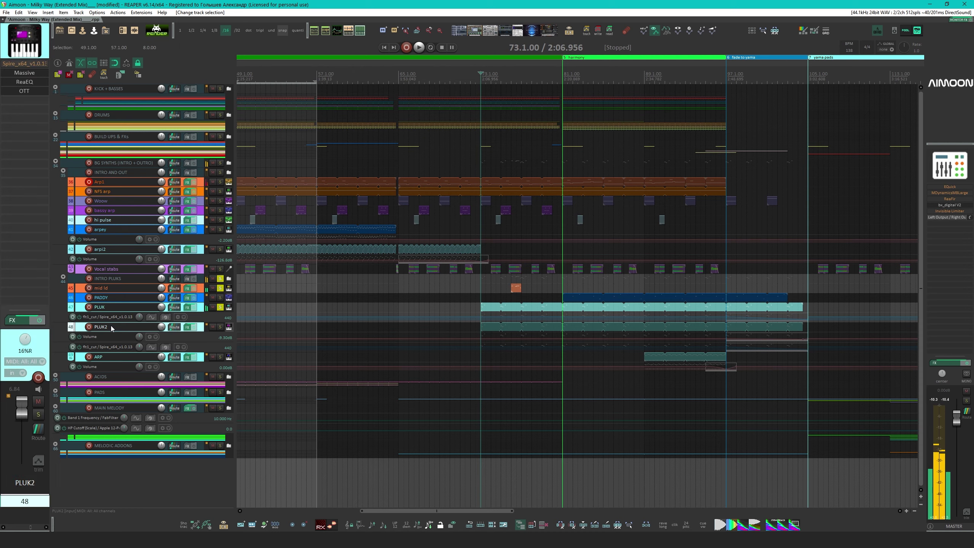
left_click(111, 306)
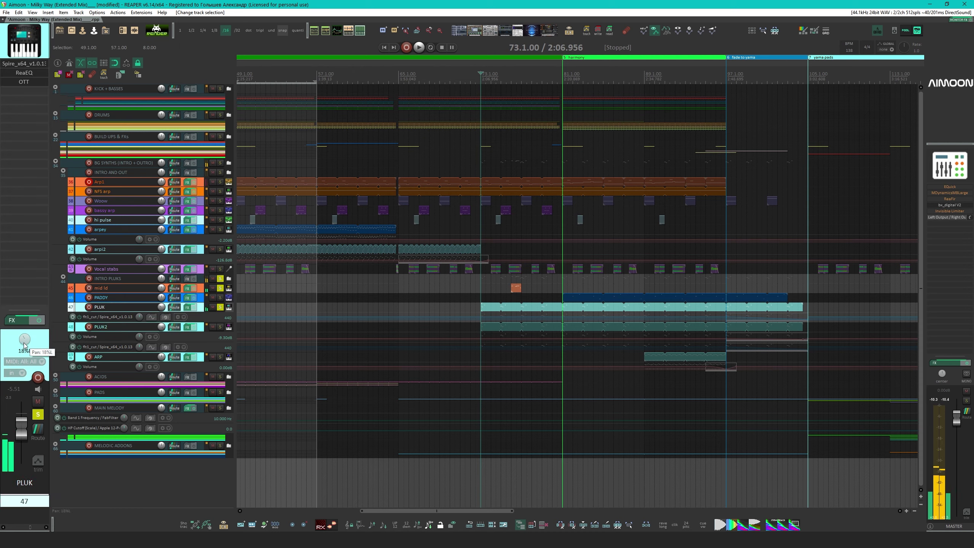
Recheck the pan settings of PLUK2 and PLUK, and move the PADDY track between PLUK2 and ARP
left_click(130, 326)
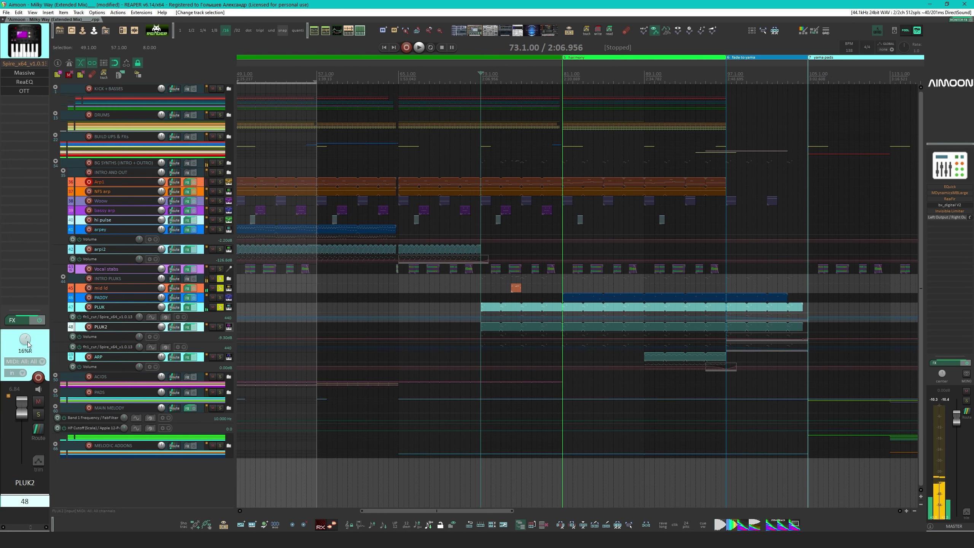
left_click(112, 310)
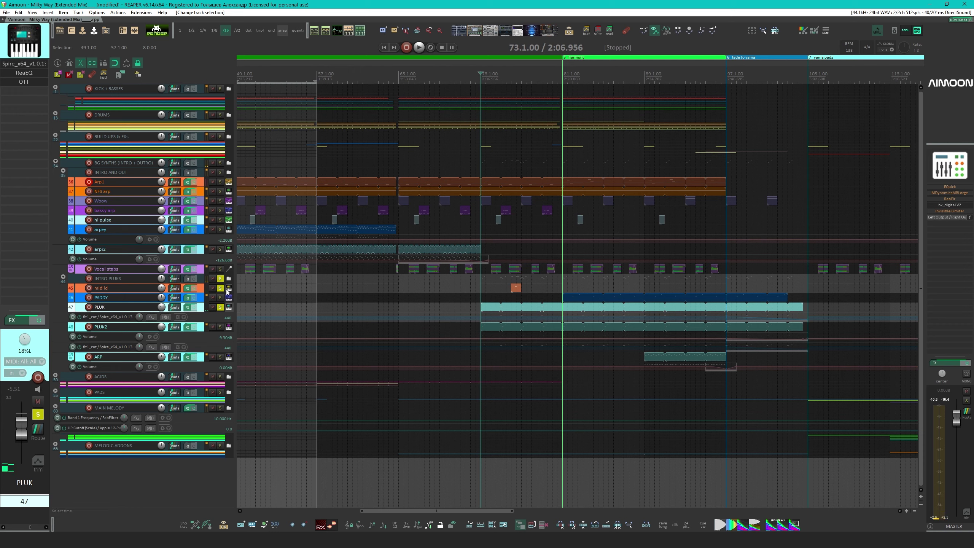
left_click_drag(113, 300, 113, 346)
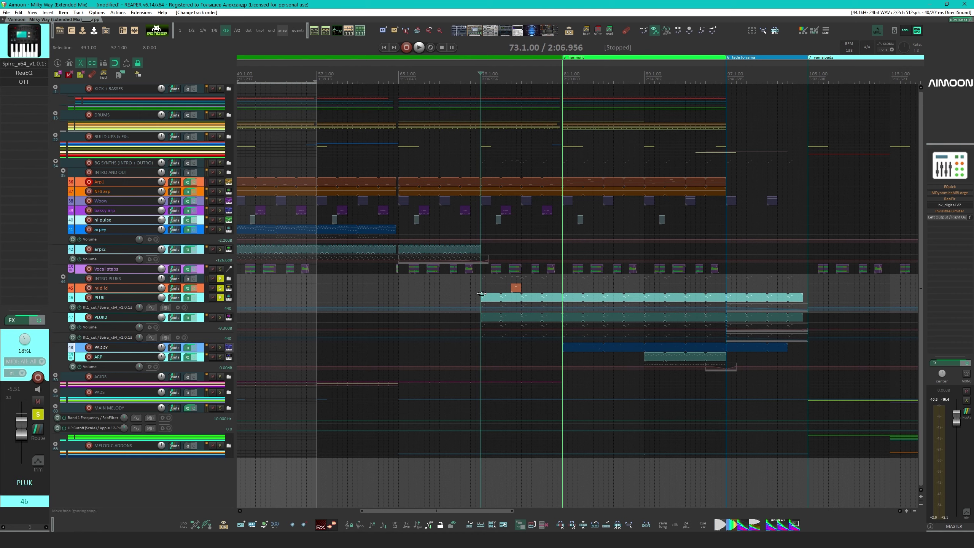
Inspect the Spire and ReaEQ settings on the PLUK track, and remove ReaEQ from its effect chain
left_click(115, 298)
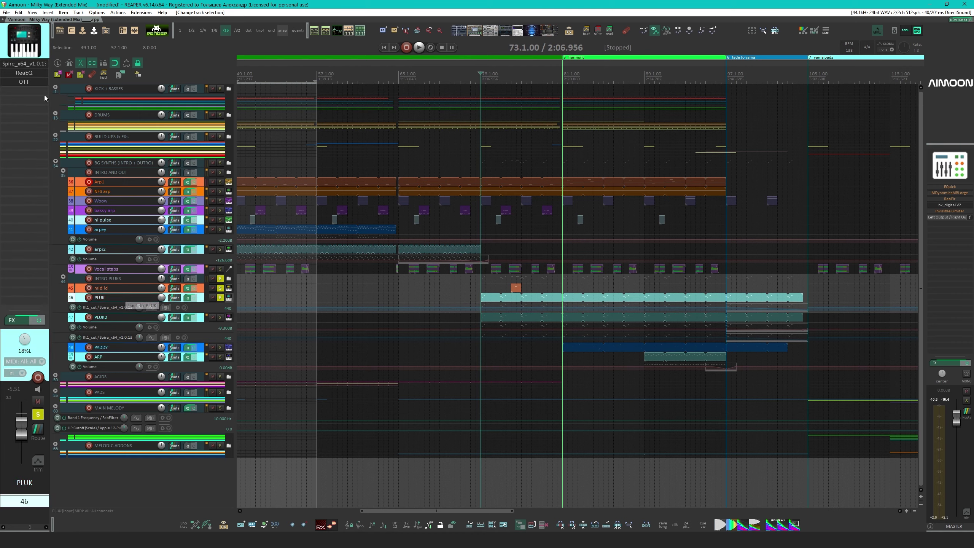
left_click(24, 63)
left_click(24, 72)
left_click_drag(398, 191, 141, 163)
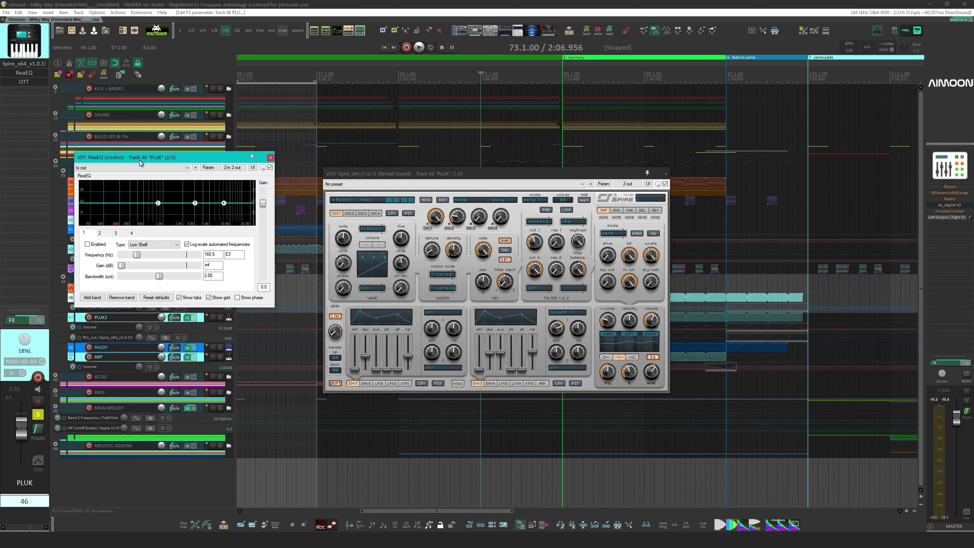
left_click(271, 158)
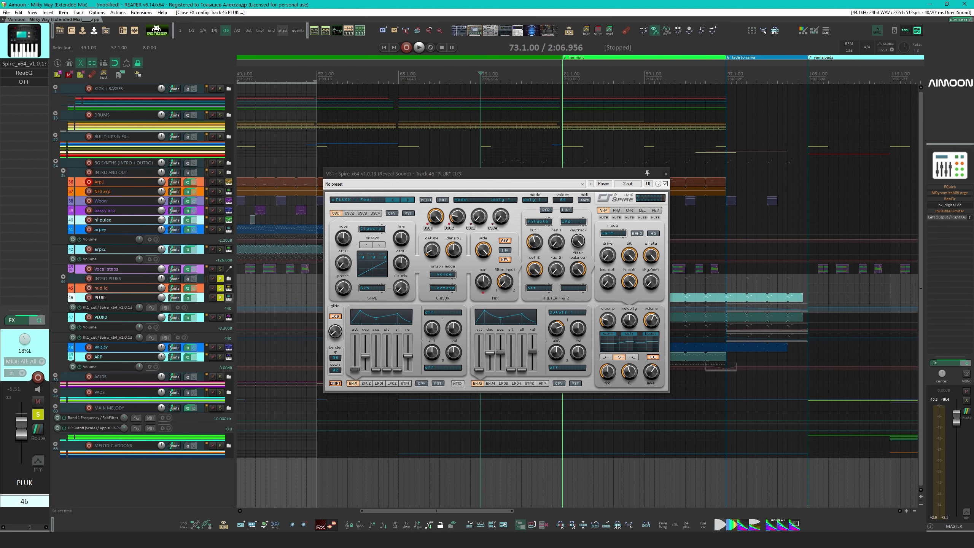
left_click(24, 75, "alt")
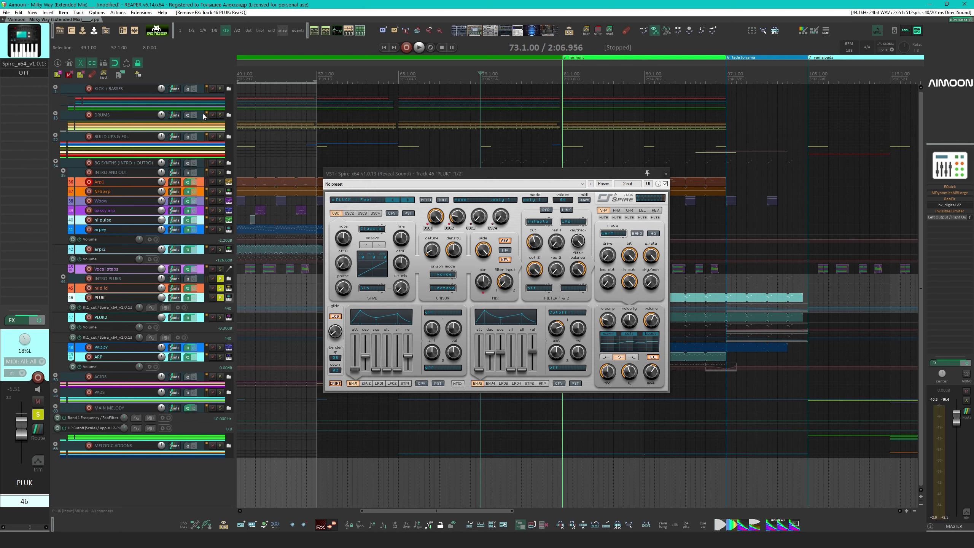
Play PLUK from bar 73 with its Spire and OTT windows open, bypass OTT to compare, and close both windows
left_click(611, 184)
left_click(37, 74)
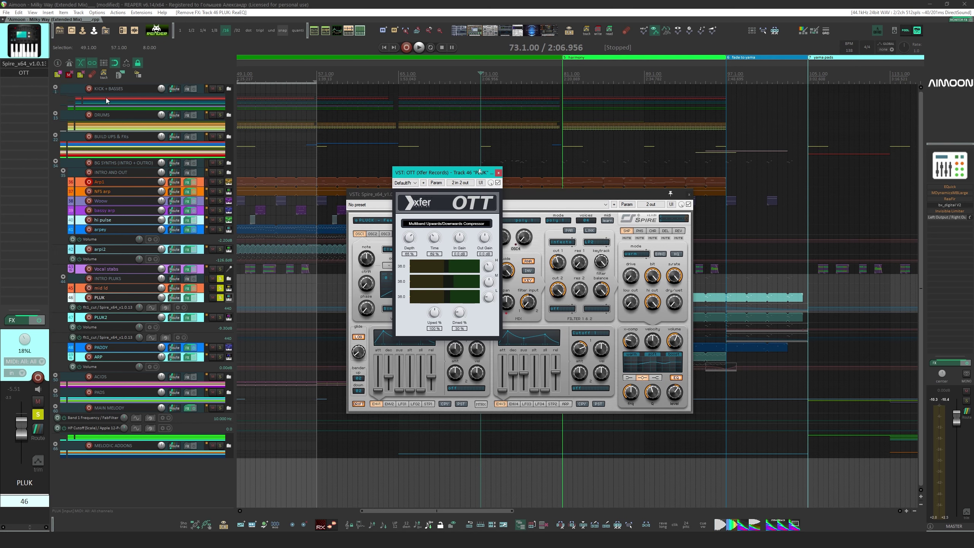
left_click_drag(446, 176, 711, 229)
left_click_drag(534, 194, 332, 174)
key("space")
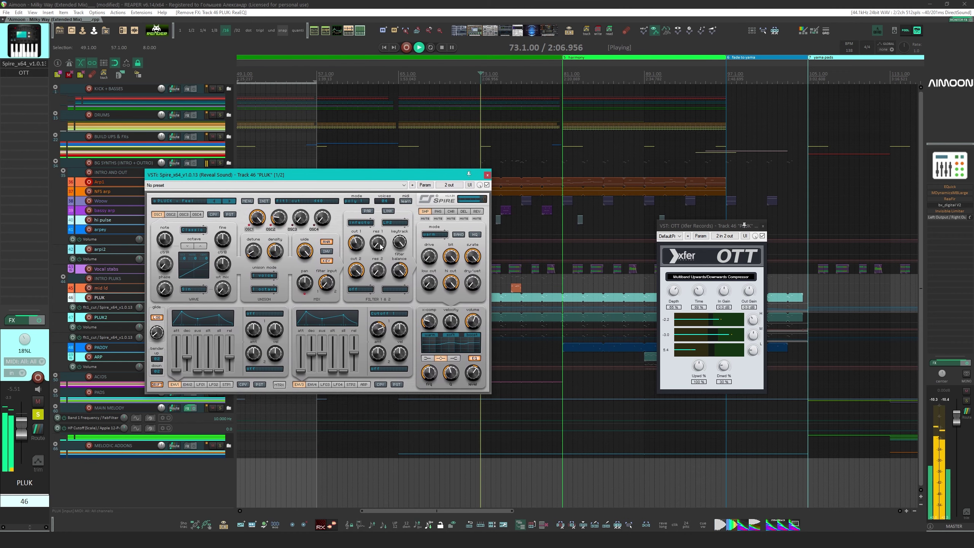
left_click(762, 235)
left_click_drag(712, 227, 621, 200)
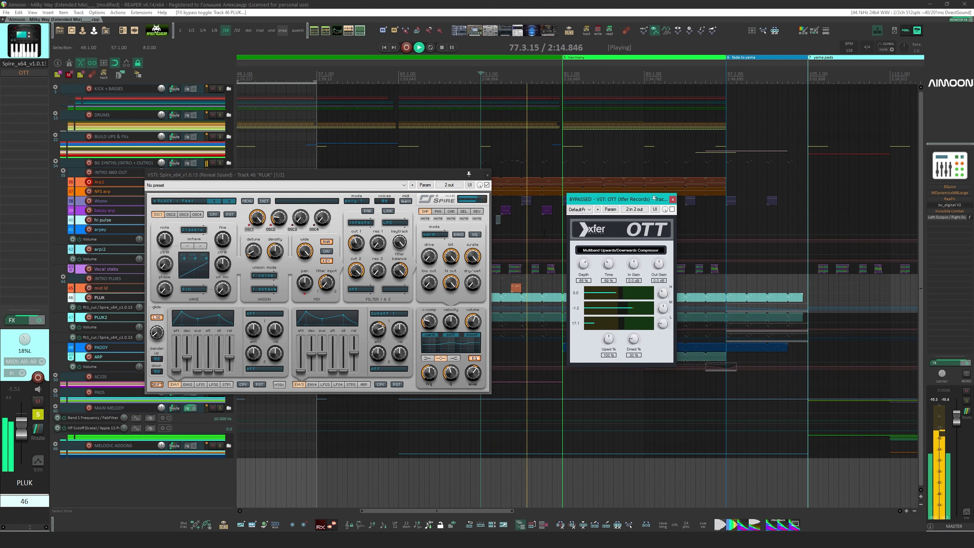
left_click(487, 175)
left_click(673, 199)
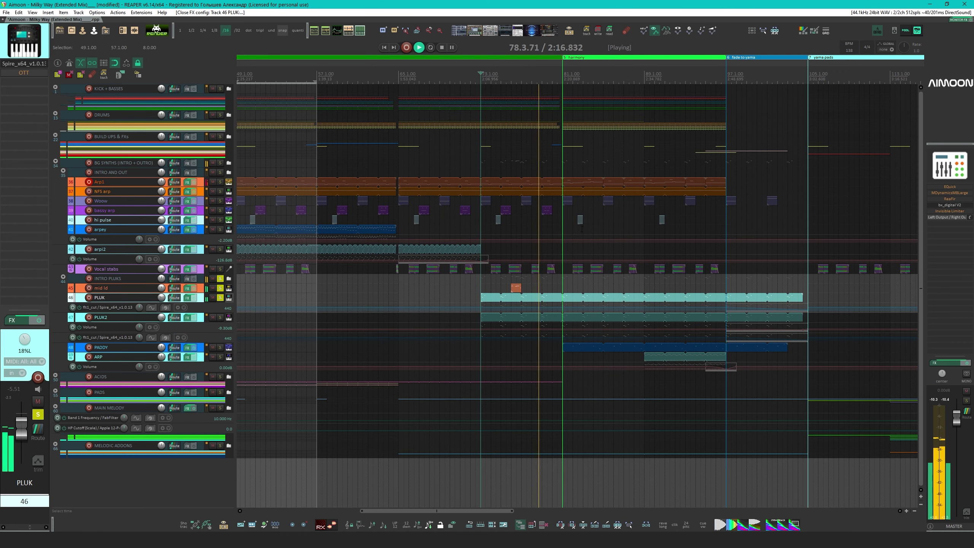
Unsolo the mid ld track, stop playback and re-enable OTT on the PLUK track
left_click(221, 287)
key("space")
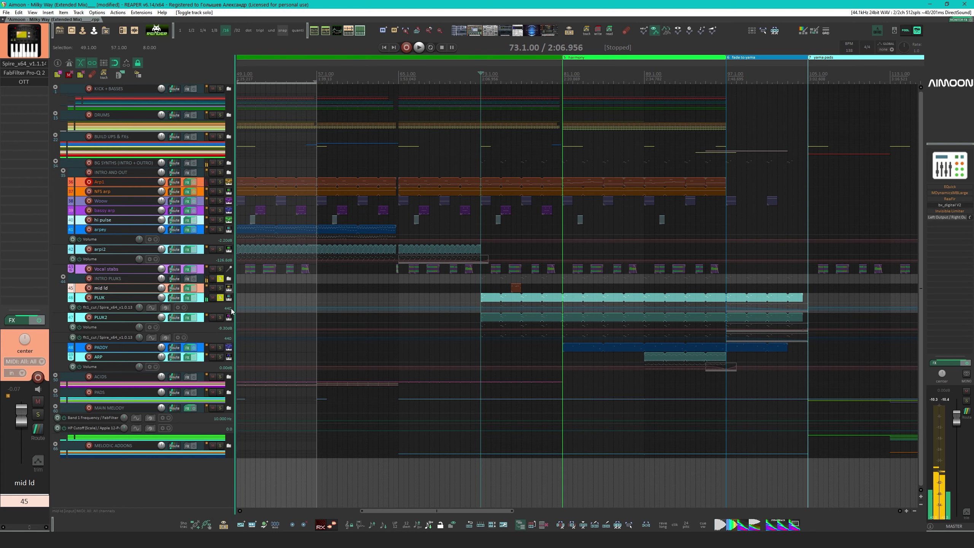
left_click(130, 305)
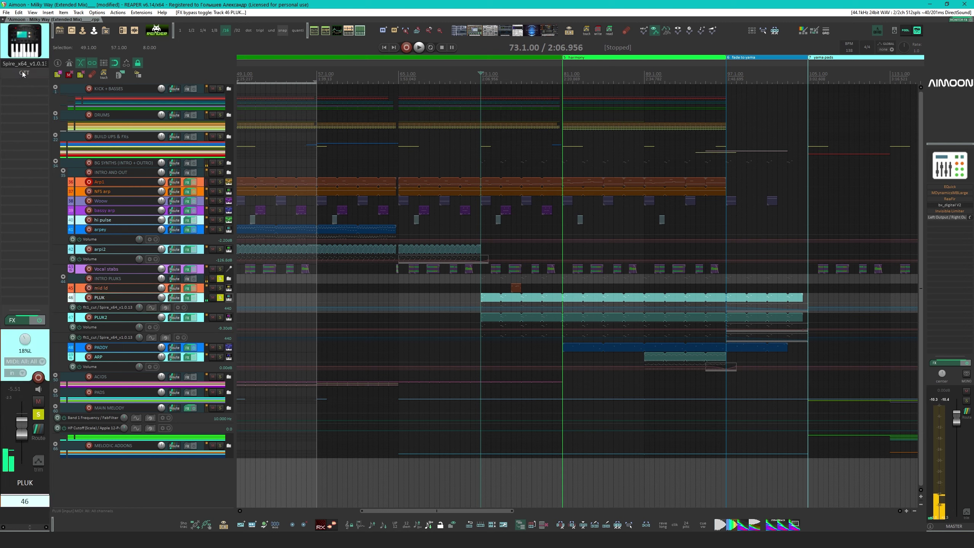
Solo only the PLUK2 track and remove Spire from its effect chain
left_click(220, 317)
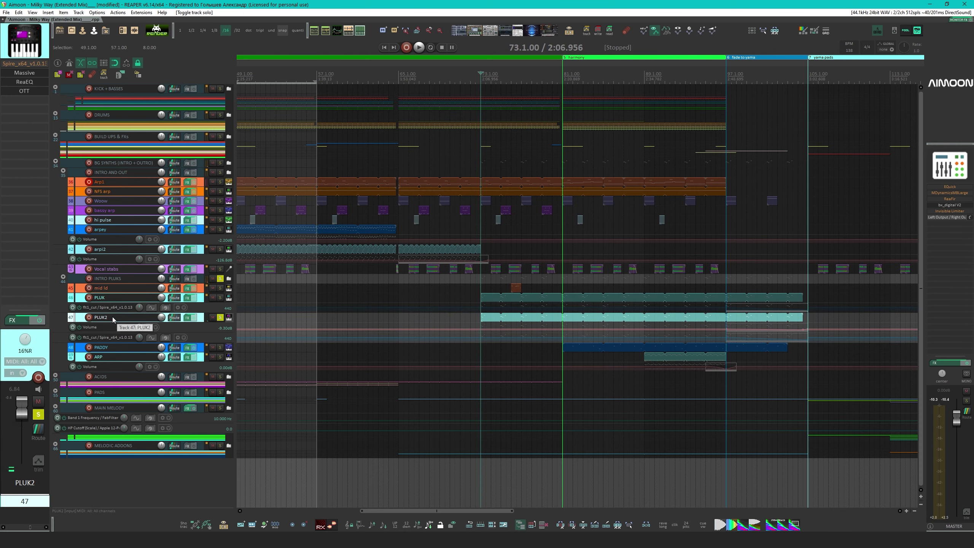
left_click(25, 64, "alt")
Open Massive on PLUK2, play the track from bar 73 and examine its ReaEQ settings
left_click(25, 64)
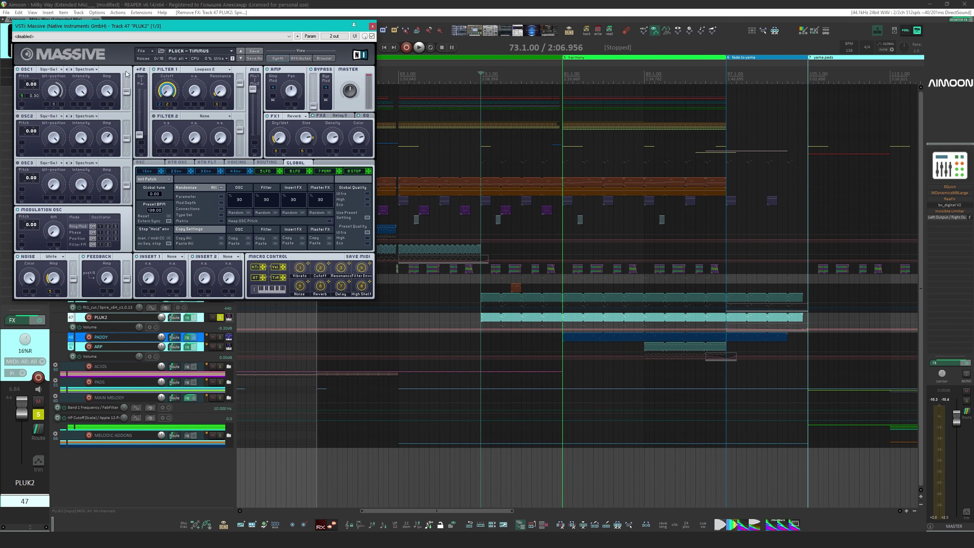
left_click_drag(246, 26, 382, 164)
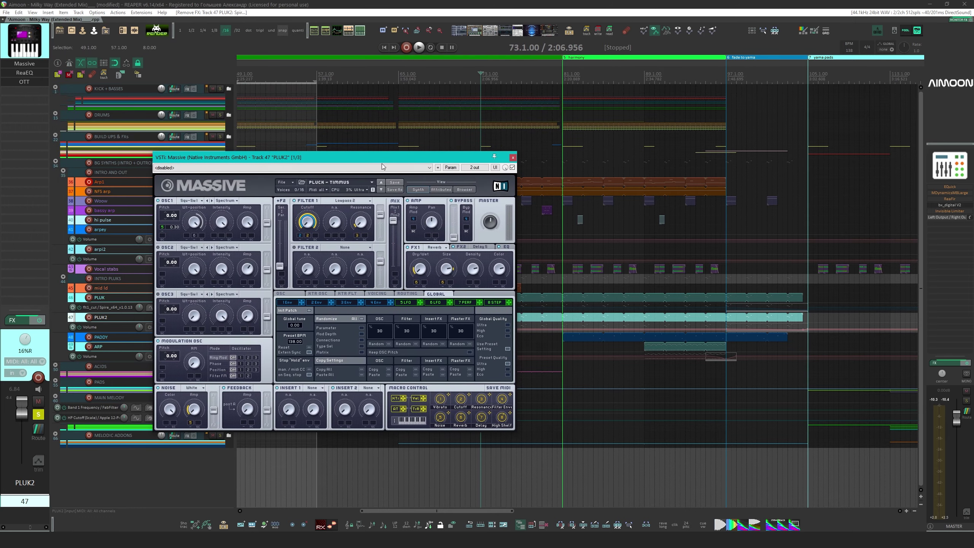
left_click(108, 316)
key("space")
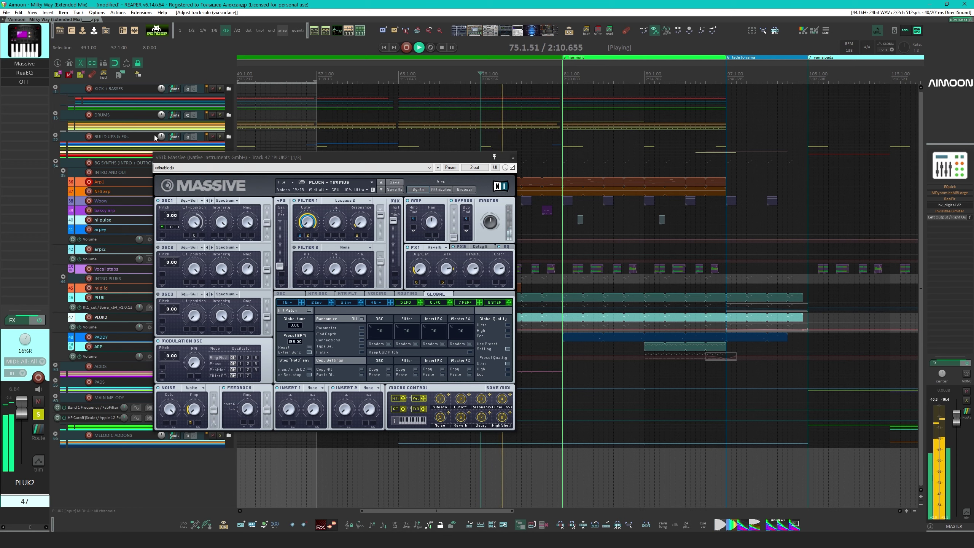
left_click(29, 74)
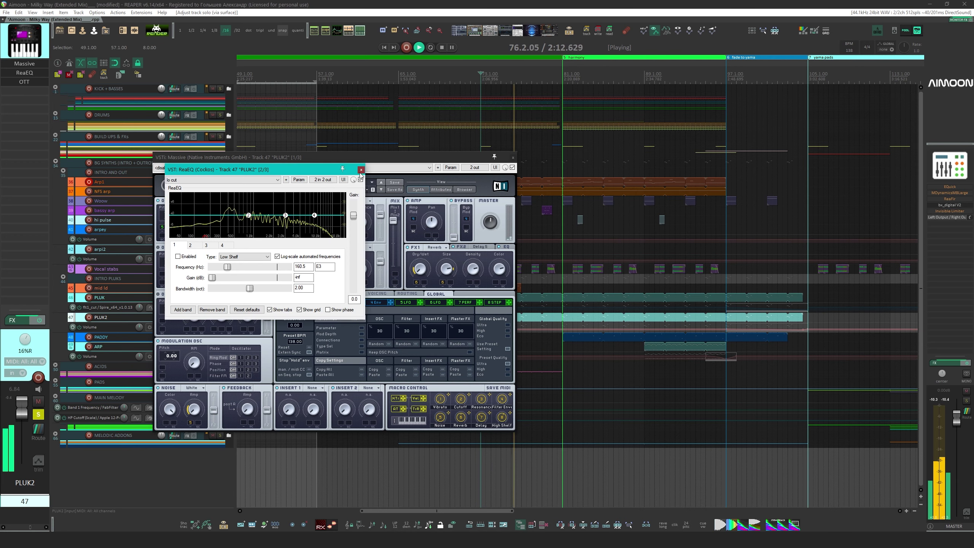
Remove ReaEQ from the PLUK2 track's effects, and close its OTT and Massive windows
left_click(18, 74)
left_click(18, 75, "alt")
left_click(39, 73)
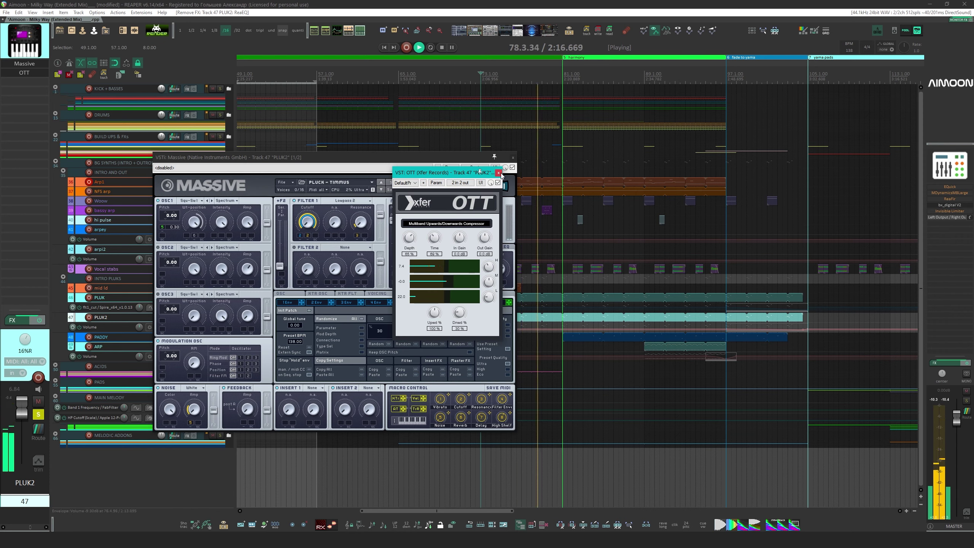
left_click_drag(450, 174, 614, 226)
left_click(661, 224)
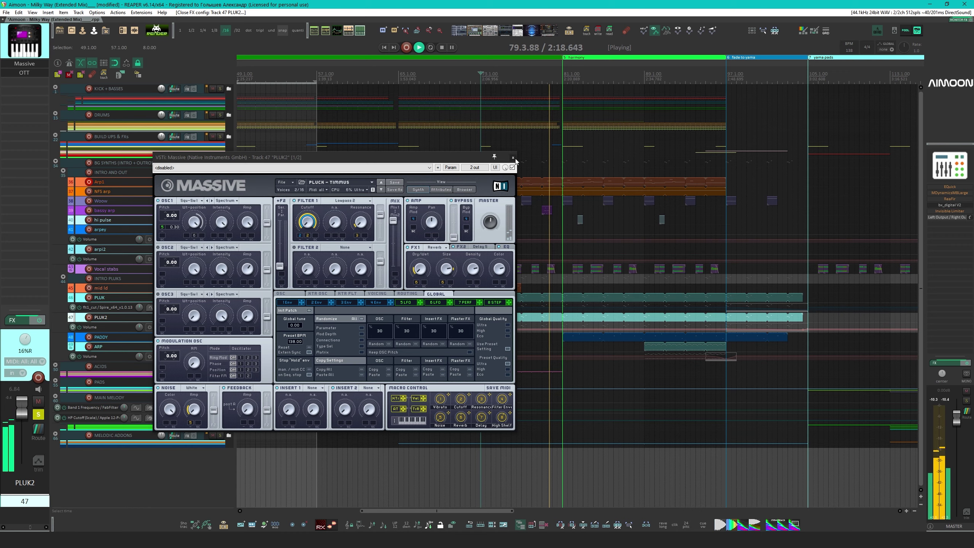
left_click(513, 157)
key("space")
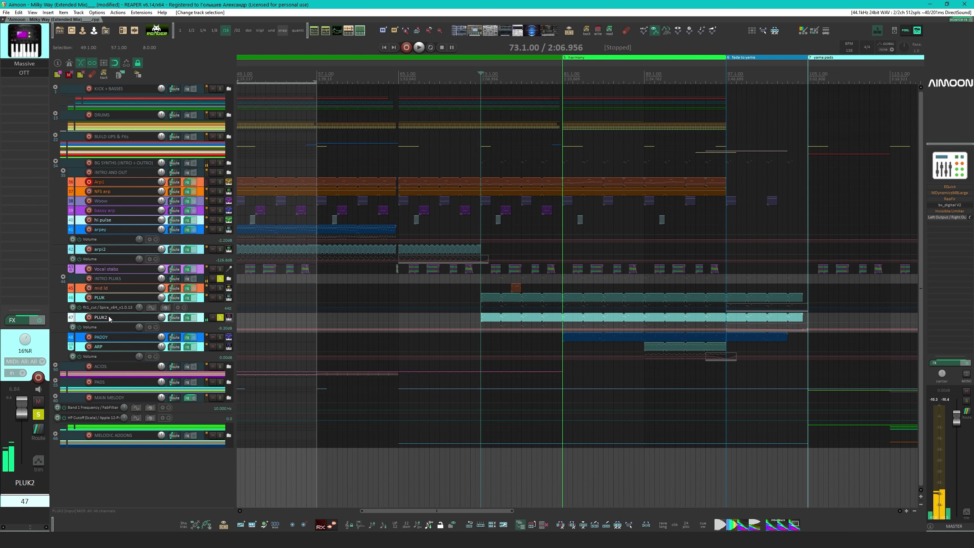
Solo the PLUK track alongside PLUK2 and play both plucks together from bar 73
left_click(220, 298)
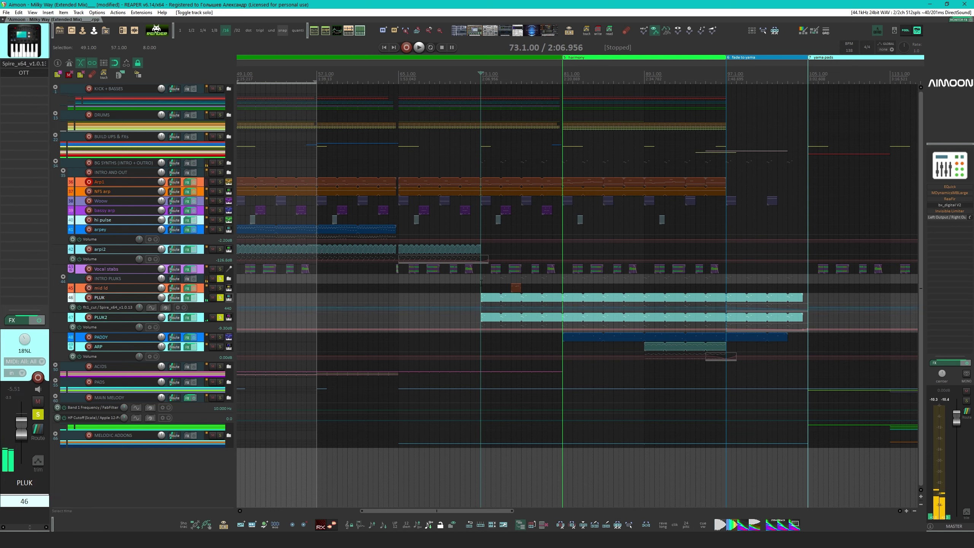
key("space")
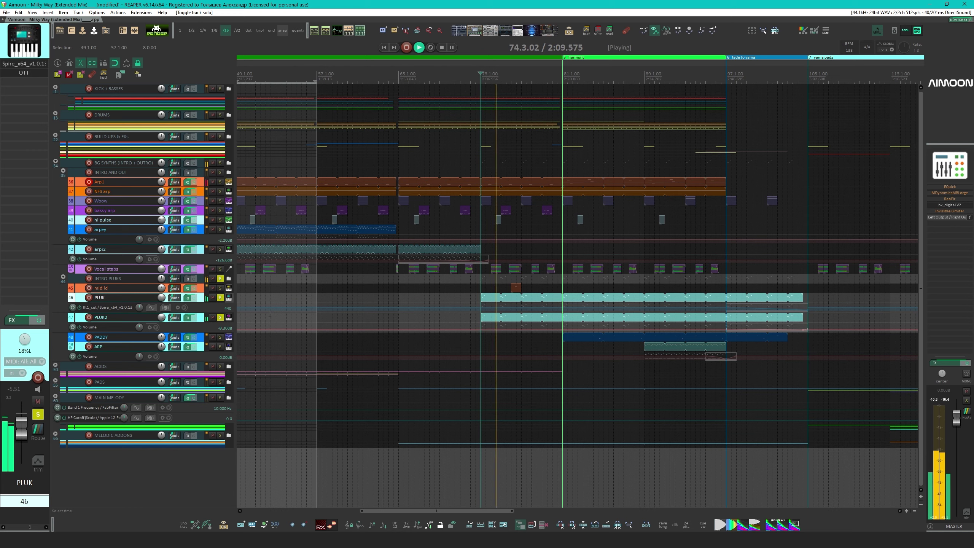
left_click(124, 316)
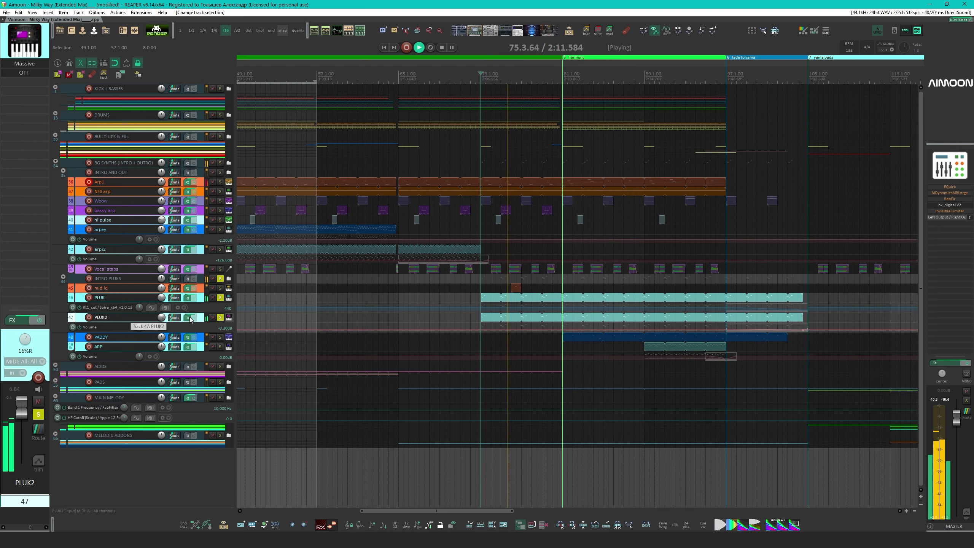
scroll(511, 343, "right", 3)
scroll(511, 343, "right", 3)
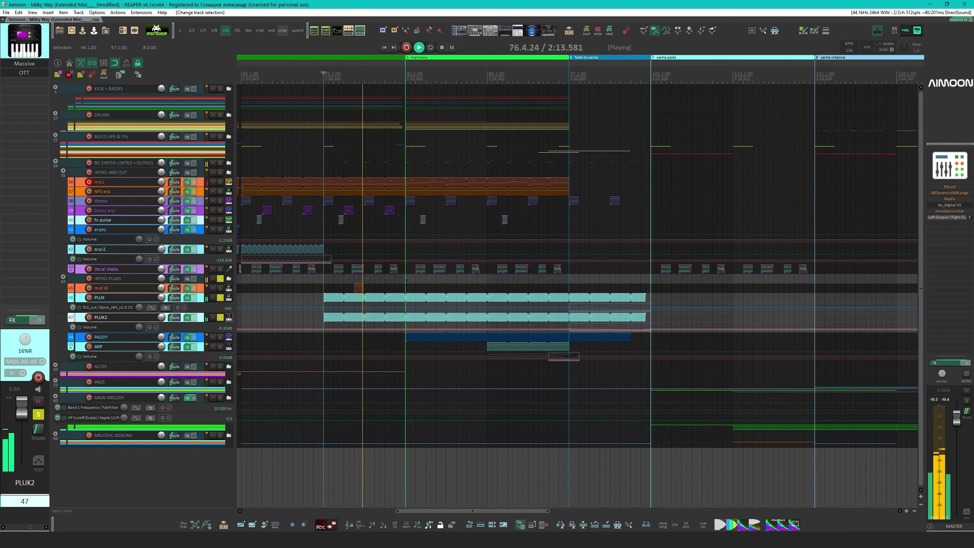
key("space")
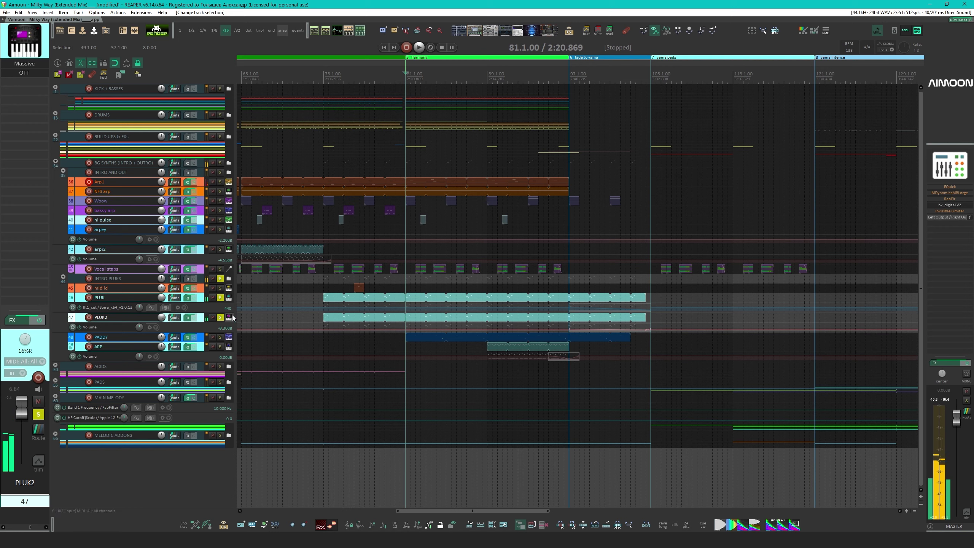
Solo the PADDY track and take PLUK2, PLUK and the INTRO PLUKS folder out of solo
left_click(220, 336)
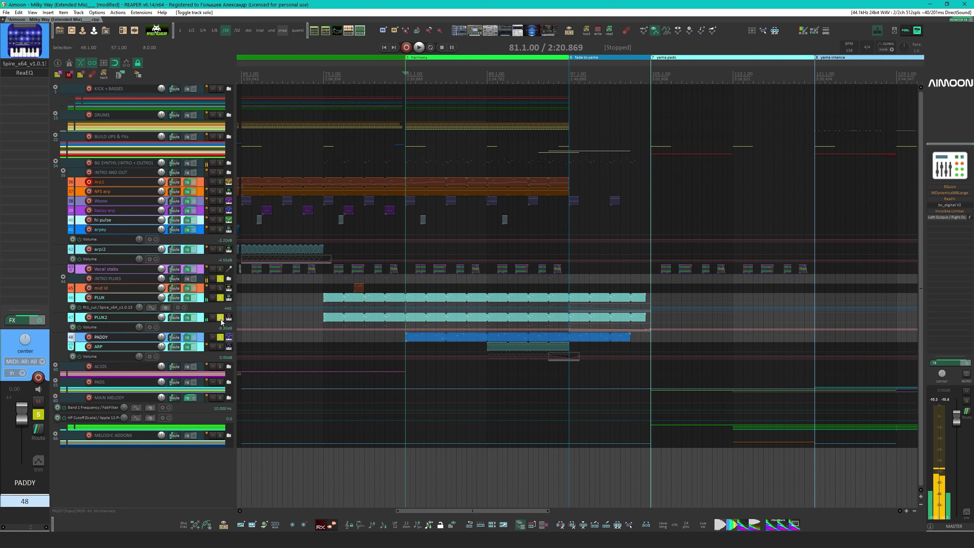
left_click(220, 318)
left_click(220, 298)
left_click(220, 278)
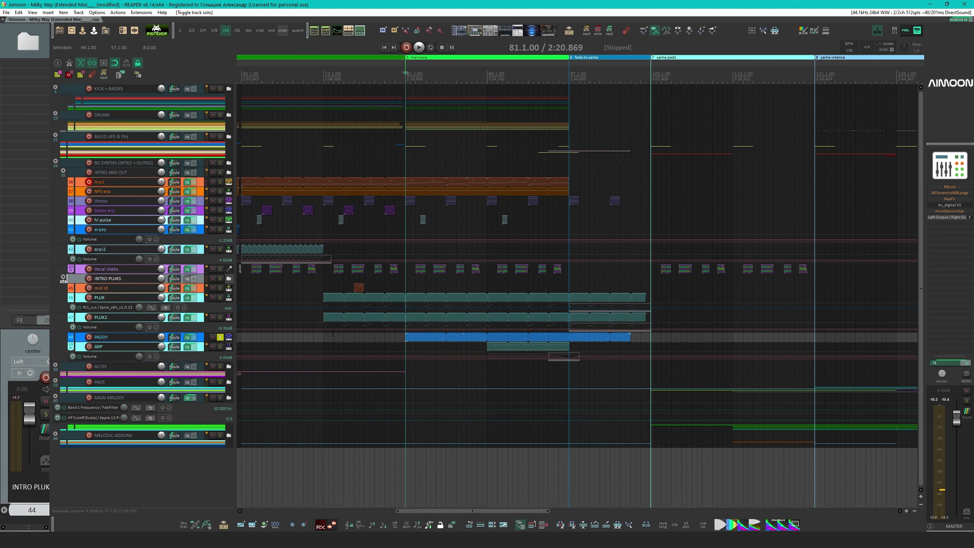
left_click(135, 336)
Play PADDY from bar 81 and increase its track height so its notes can be read
key("space")
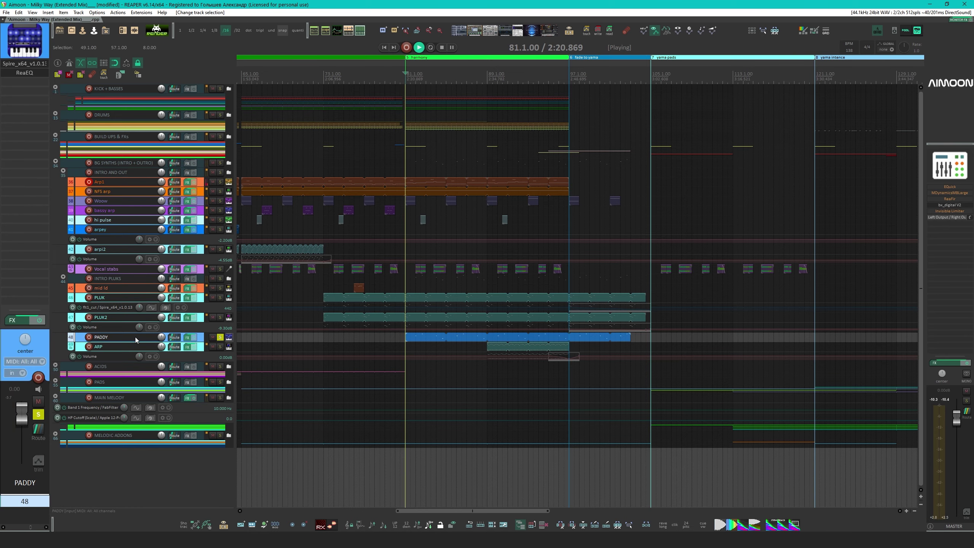
scroll(476, 354, "up", 4)
scroll(485, 351, "down", 4)
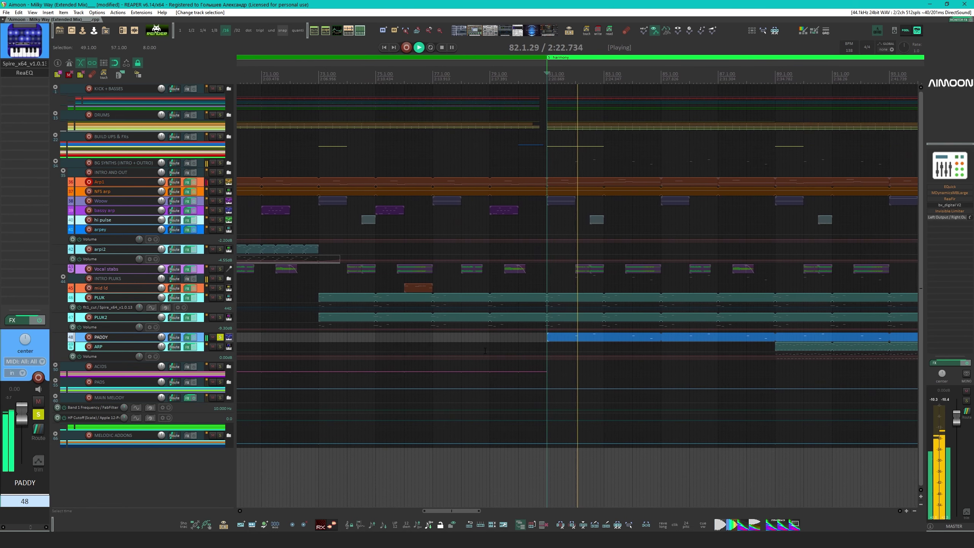
left_click_drag(204, 341, 204, 376)
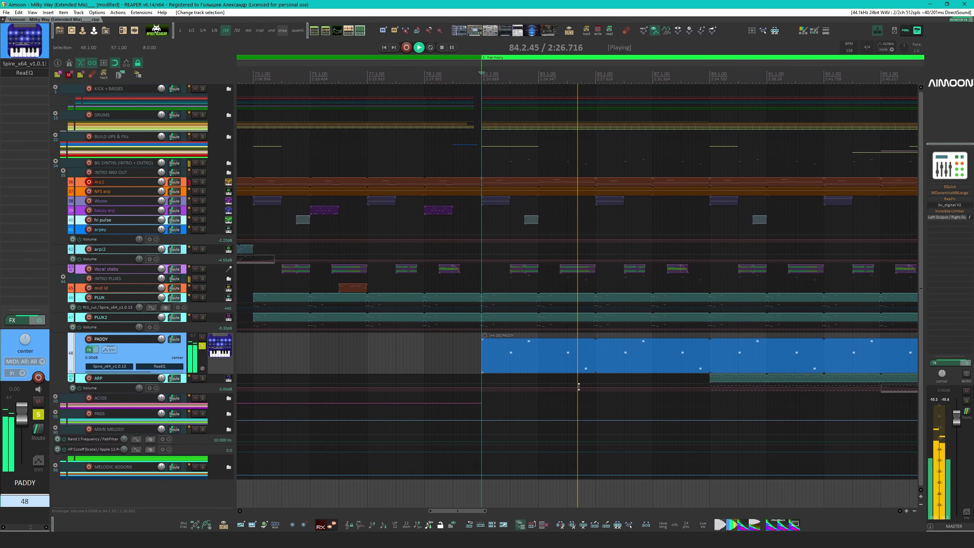
key("space")
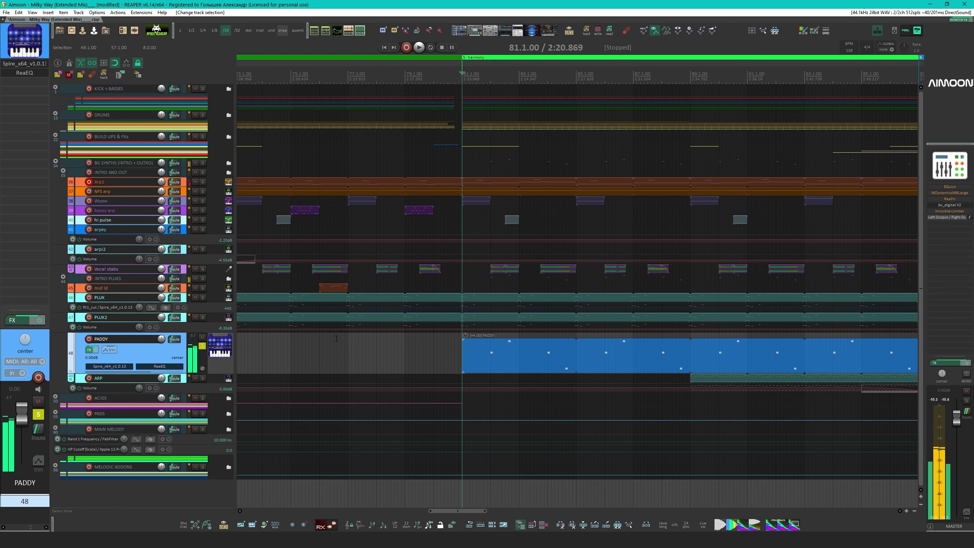
Solo PLUK and PLUK2 together with PADDY and play the three tracks from bar 81
left_click(203, 317)
left_click(202, 298)
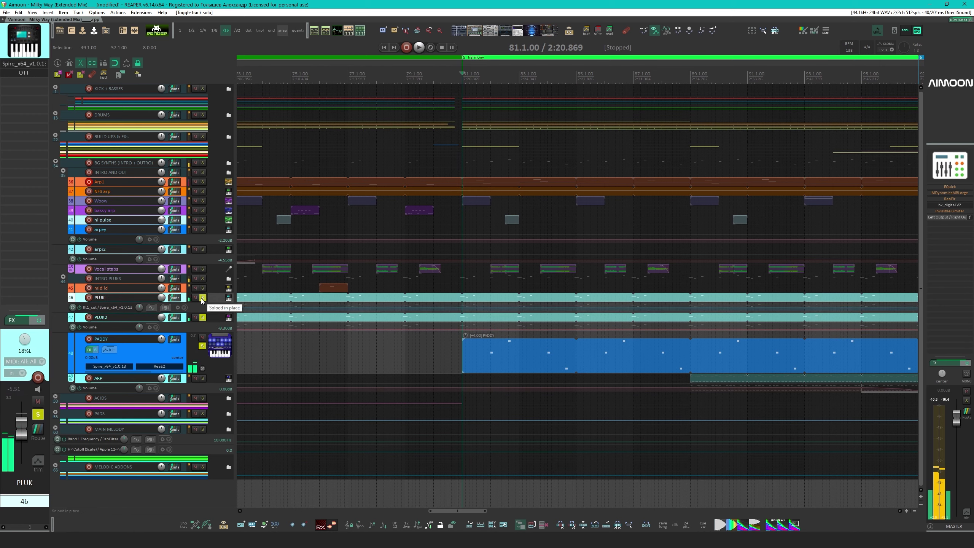
key("space")
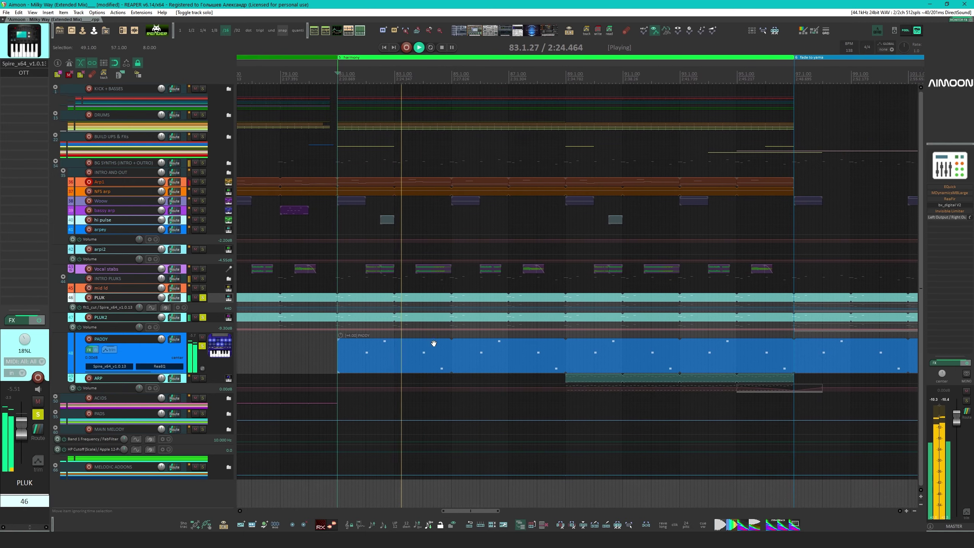
scroll(435, 342, "right", 3)
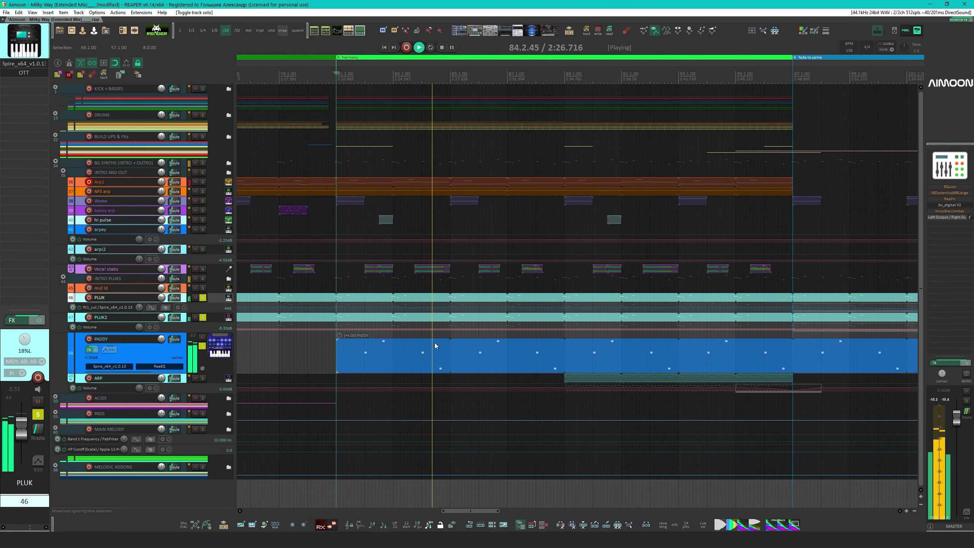
left_click(151, 352)
key("space")
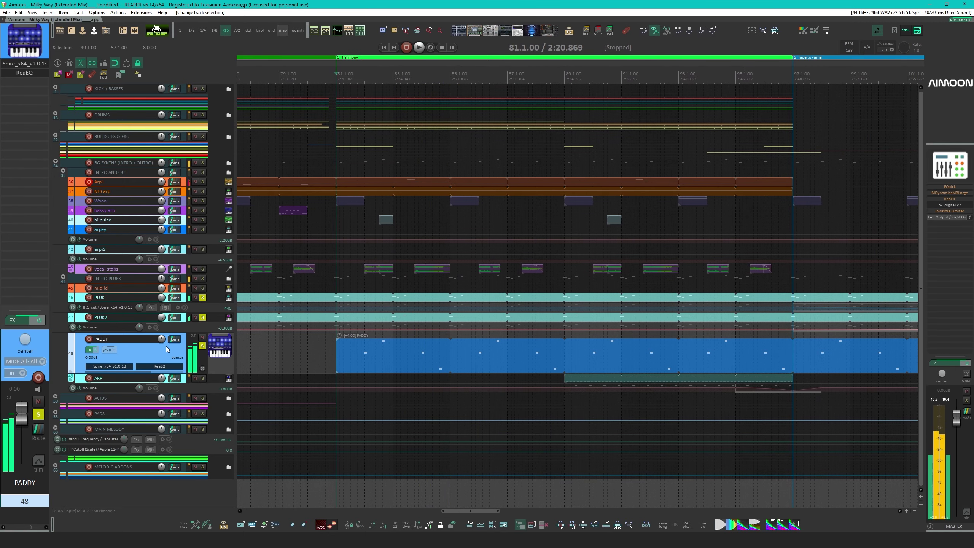
Open the Spire synth on the PADDY track to examine its sound settings, and close it
left_click(24, 63)
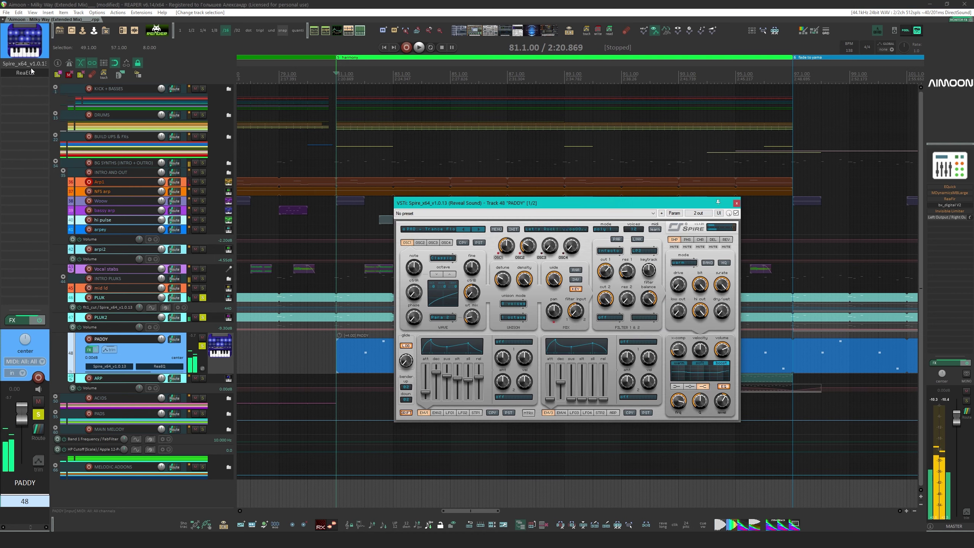
left_click_drag(461, 205, 364, 139)
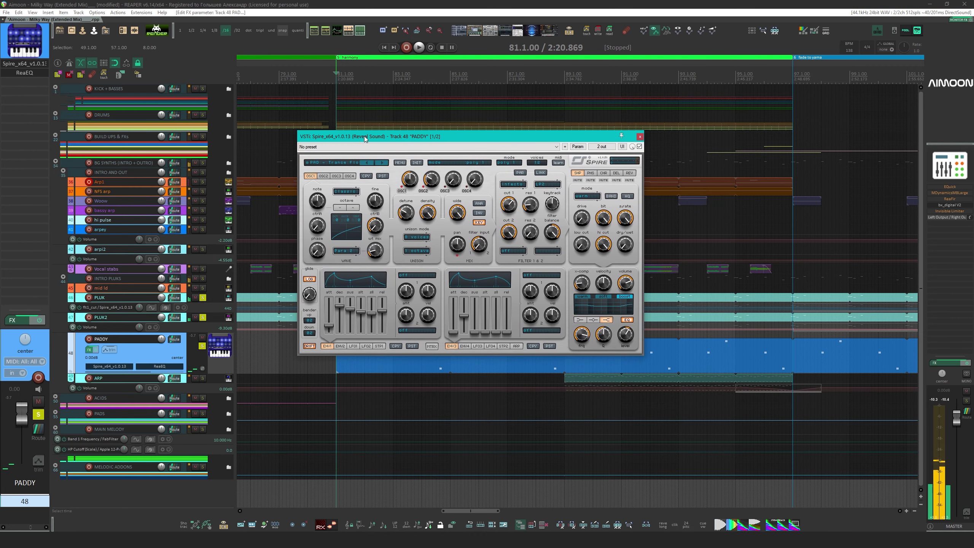
left_click(639, 137)
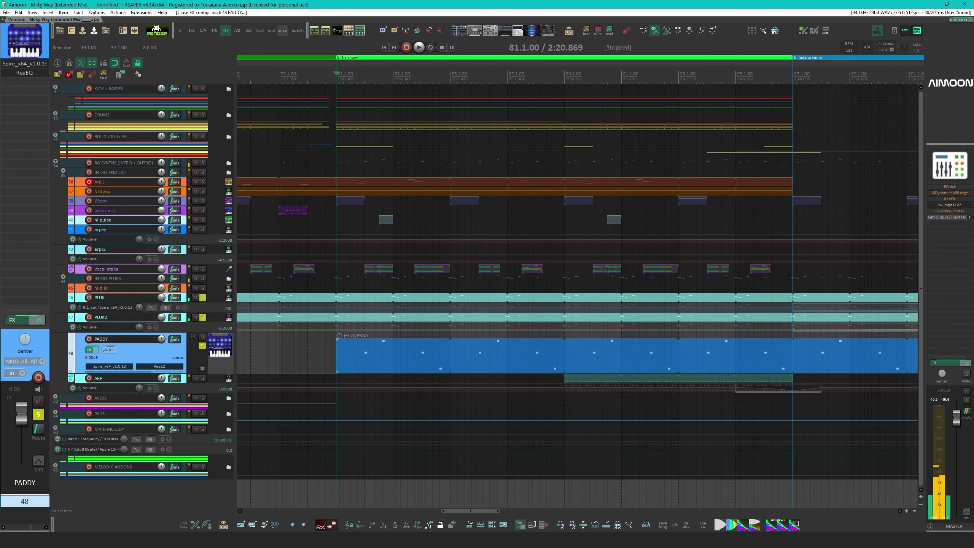
Inspect ReaEQ on the PADDY track and remove it from the effects chain
left_click(25, 73)
left_click_drag(102, 25, 425, 200)
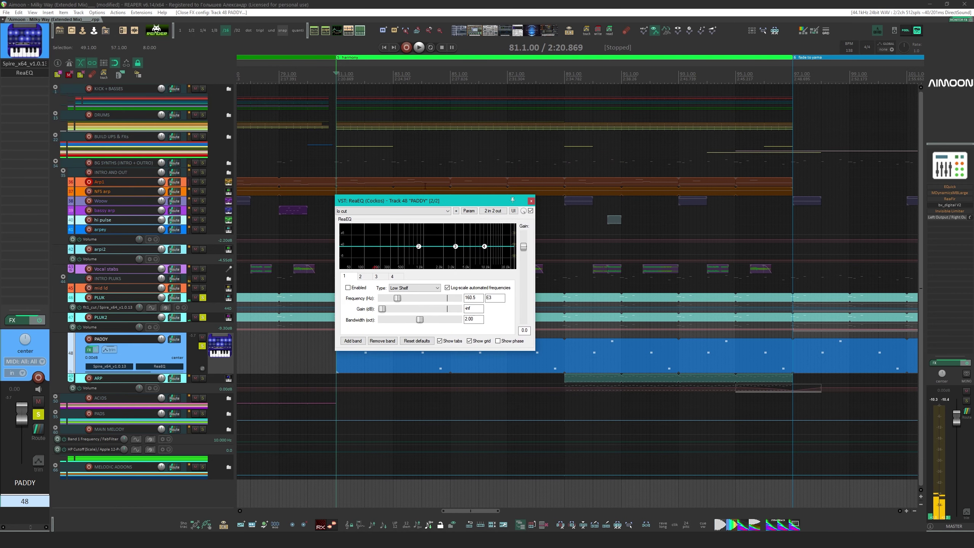
left_click(30, 76, "alt")
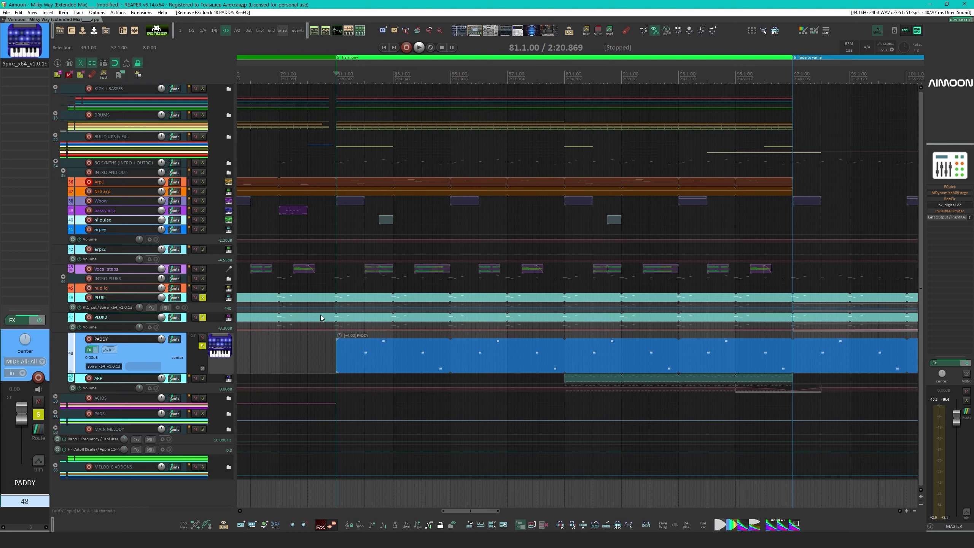
Solo only the ARP track instead of PLUK, PLUK2 and PADDY, and play it from bar 89
scroll(321, 316, "down", 3)
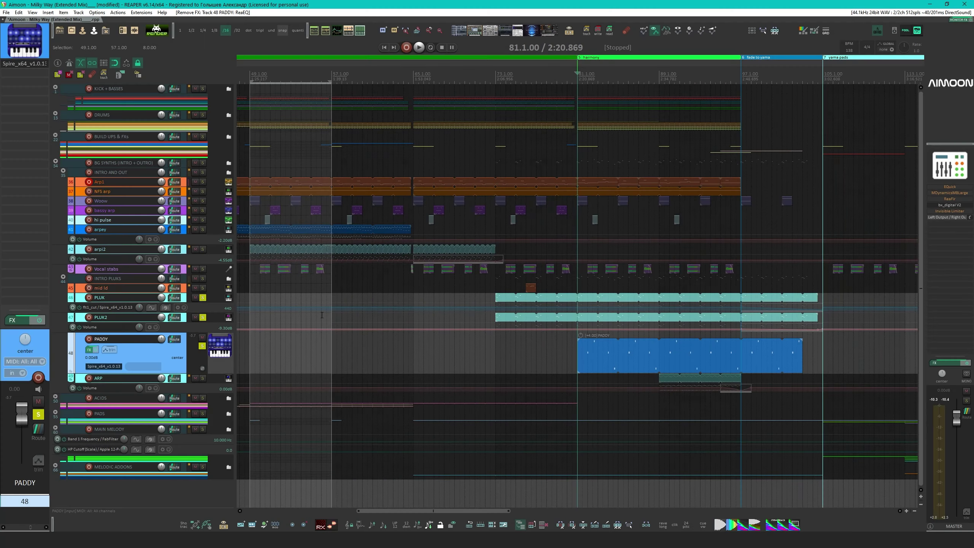
left_click(202, 378)
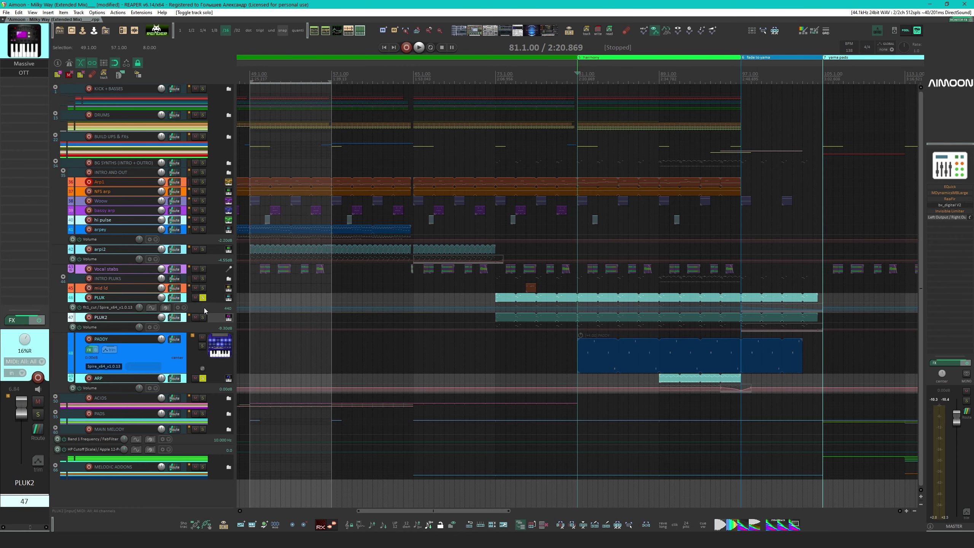
left_click(679, 306)
key("space")
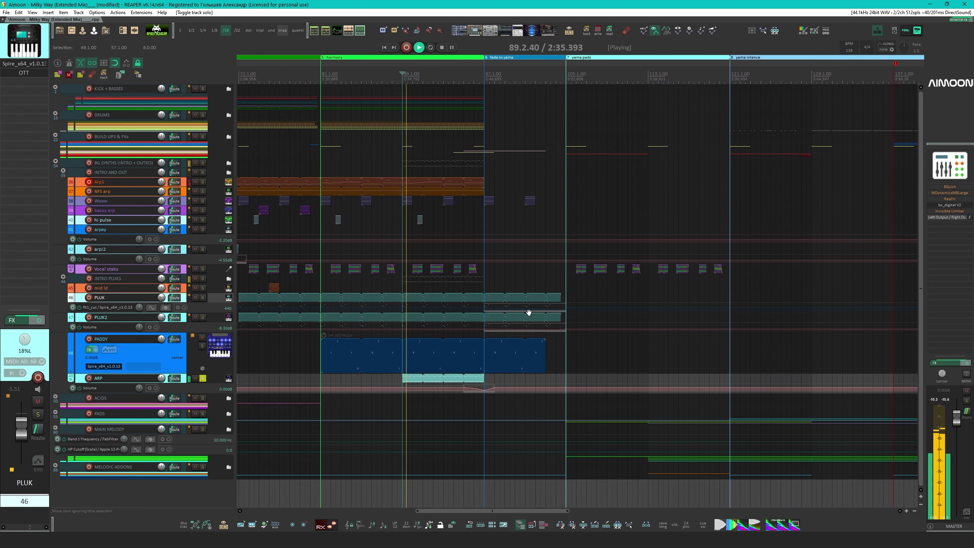
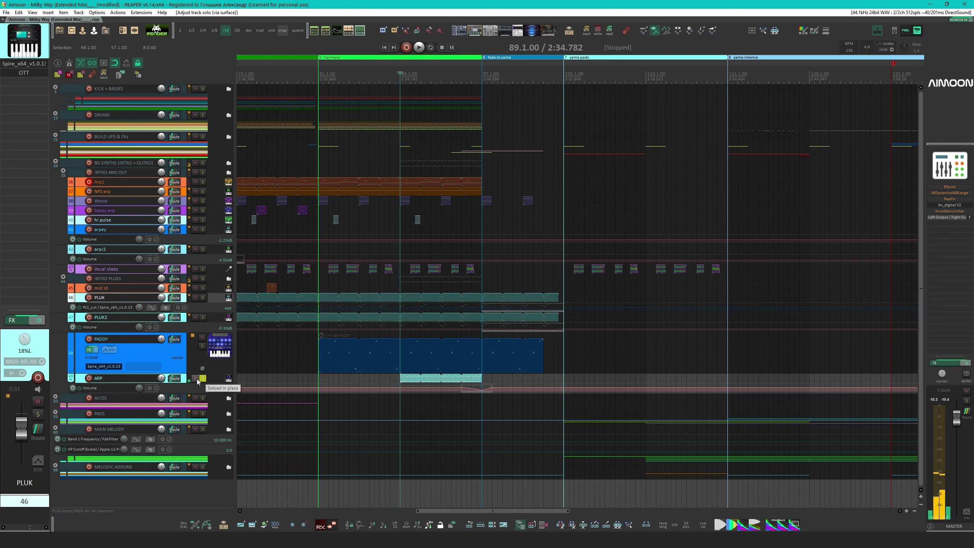
Select the ARP track and play it from bar 89, from about bar 87 and from bar 95
left_click(140, 378)
key("space")
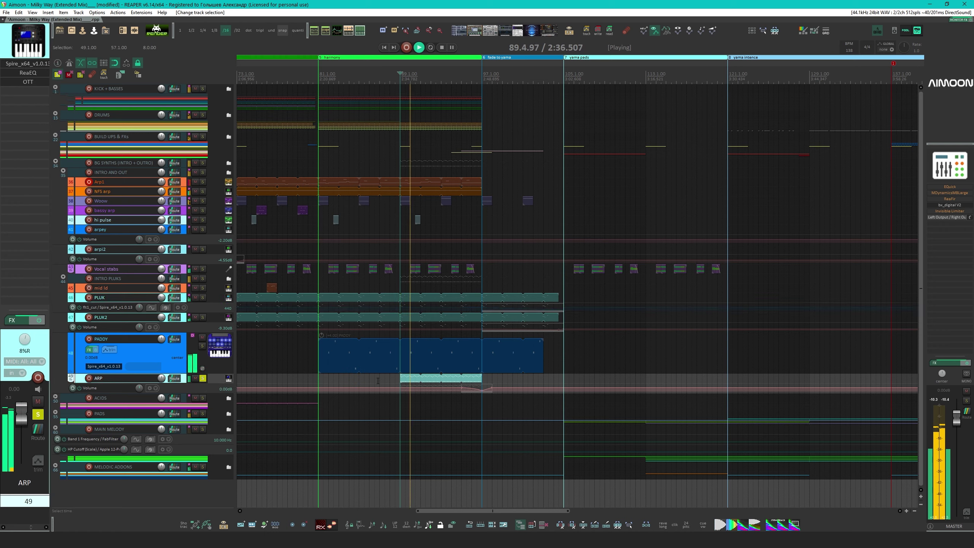
left_click(378, 375)
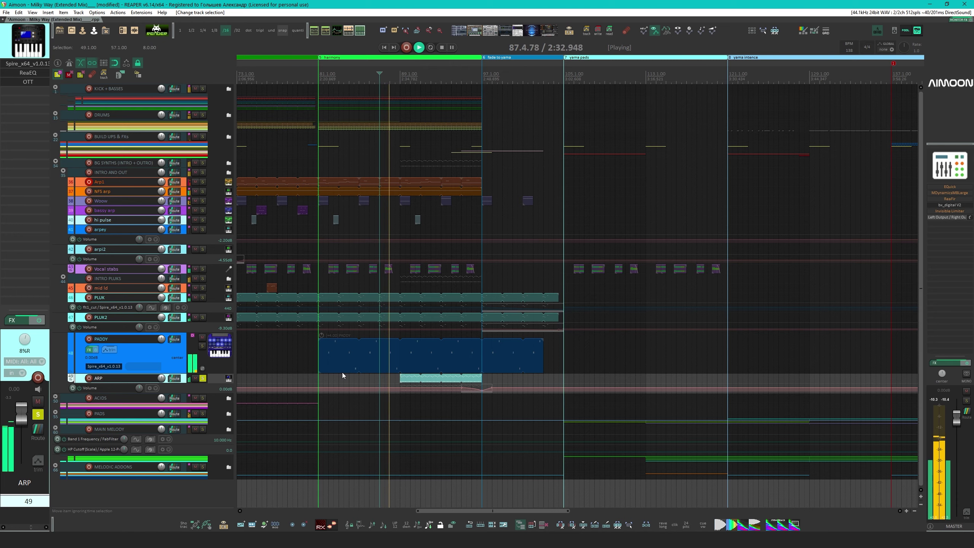
scroll(384, 345, "right", 2)
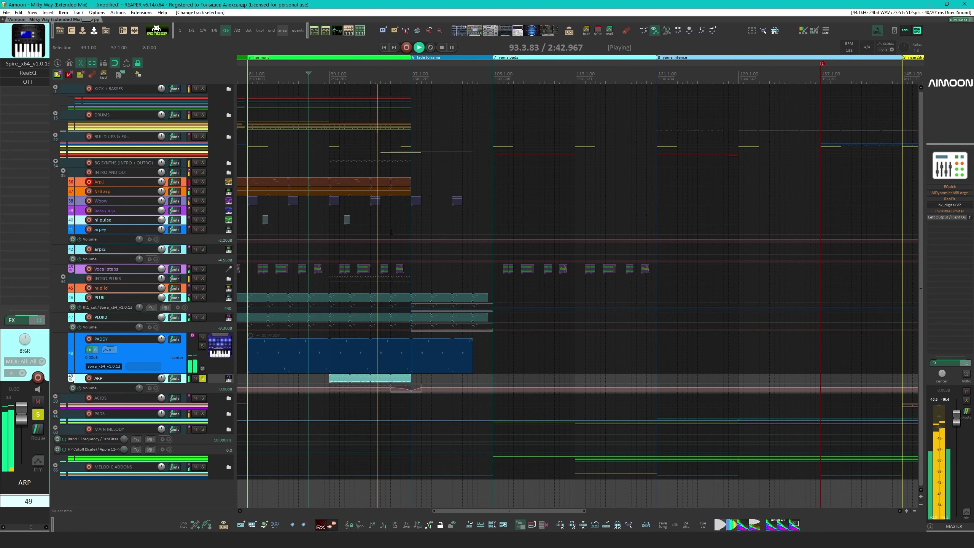
left_click(392, 269)
scroll(447, 349, "up", 5)
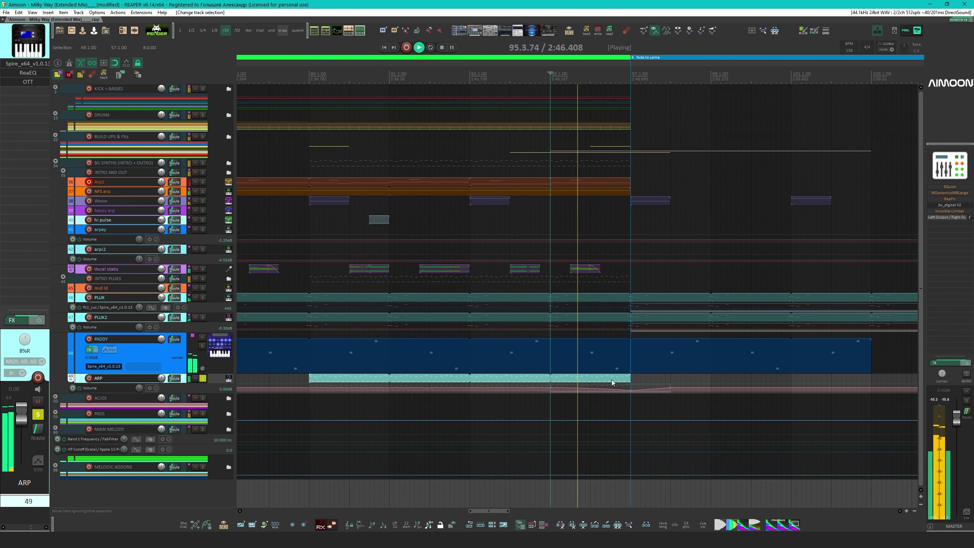
scroll(448, 349, "down", 3)
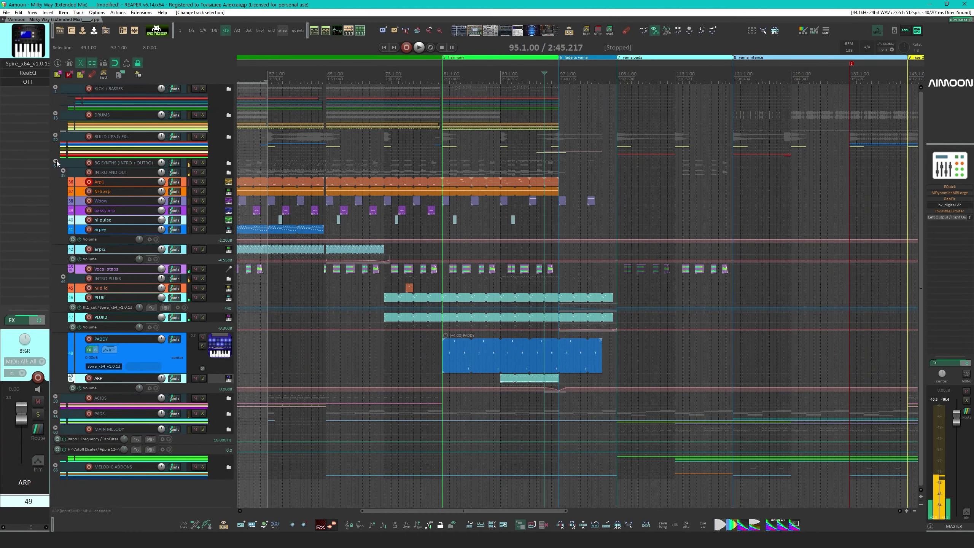
Collapse the BG SYNTHS (INTRO + OUTRO) folder and select the ACIDS folder track
left_click(56, 162)
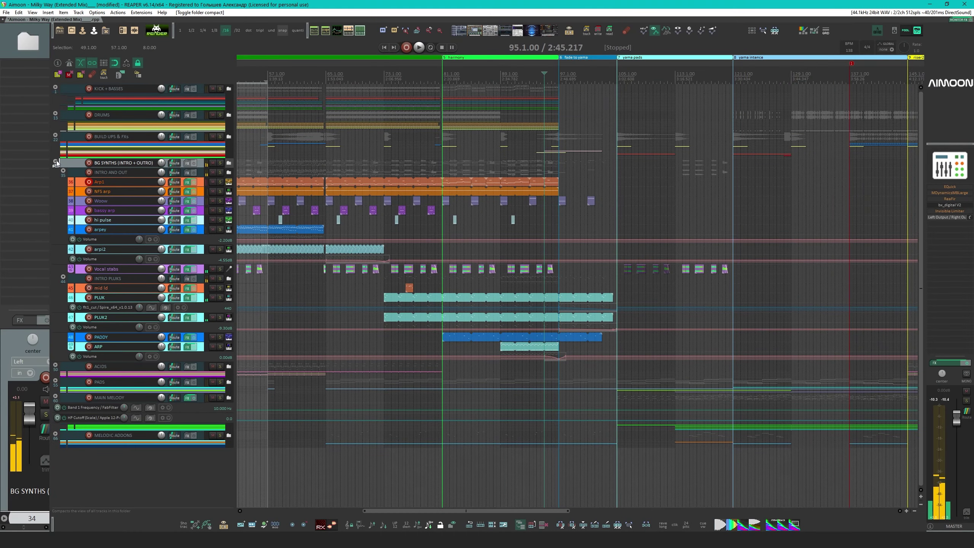
left_click(56, 162)
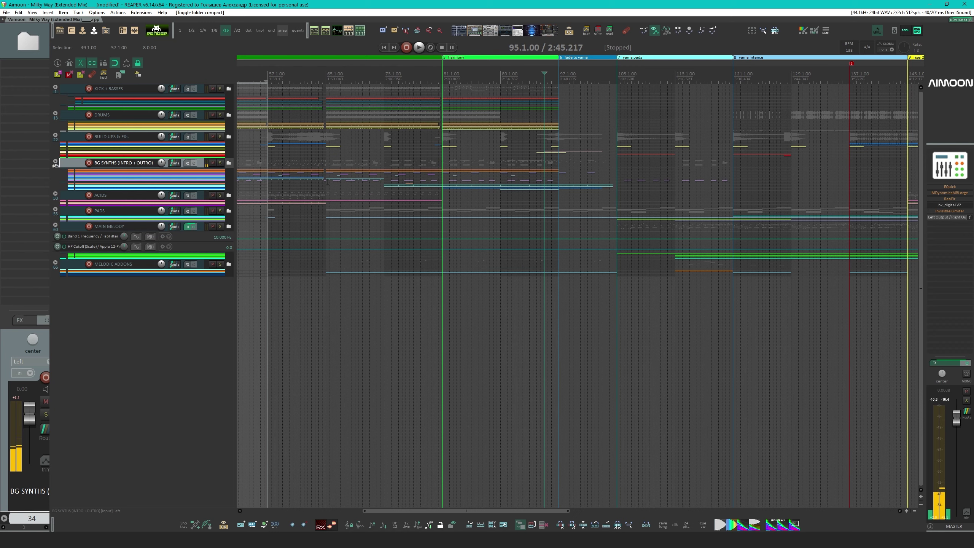
left_click(100, 196)
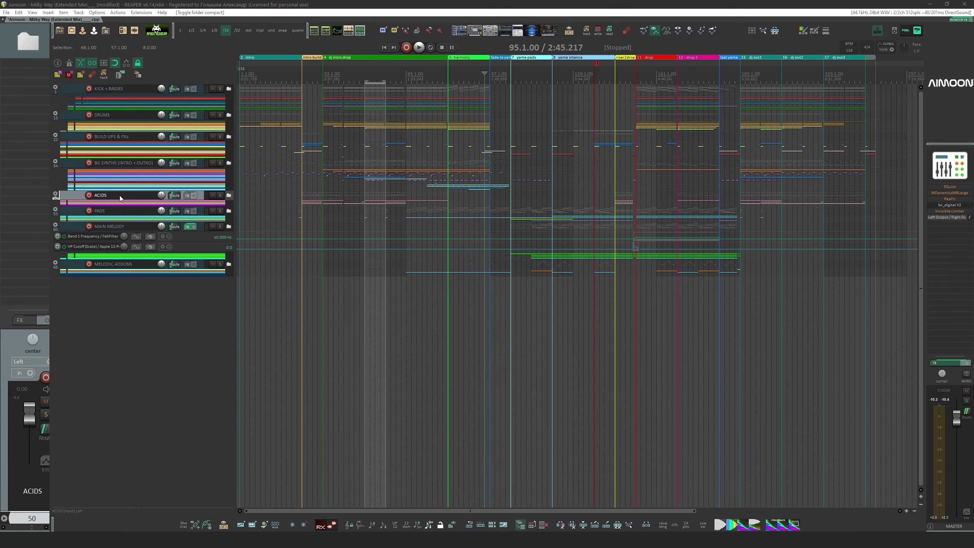
Expand the ACIDS folder, select the 303 agr track and open its Phoscyon synth
left_click(55, 194)
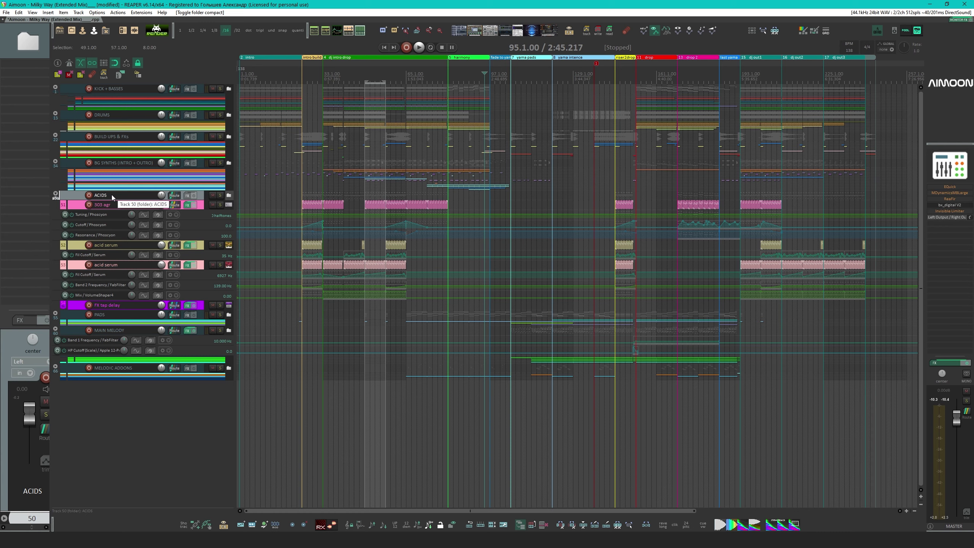
left_click(124, 205)
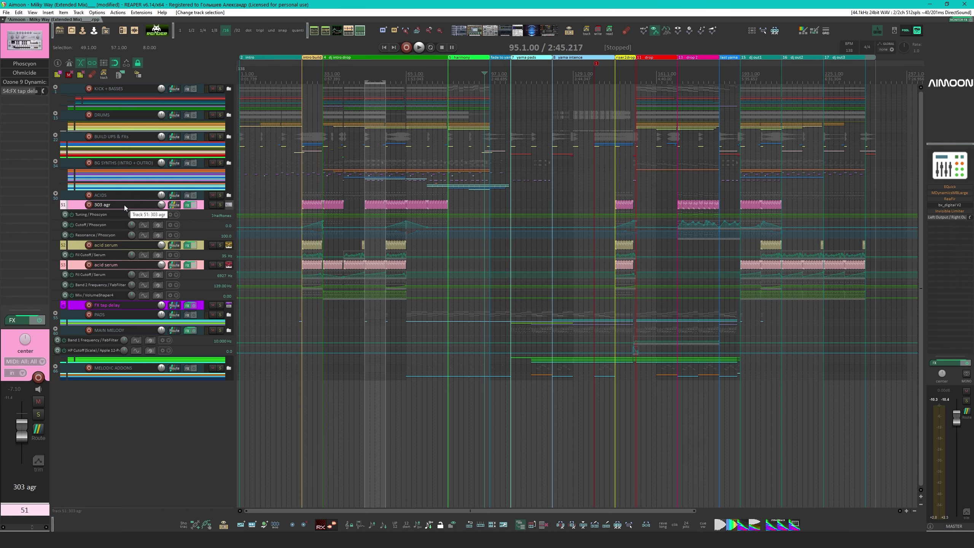
left_click(22, 65)
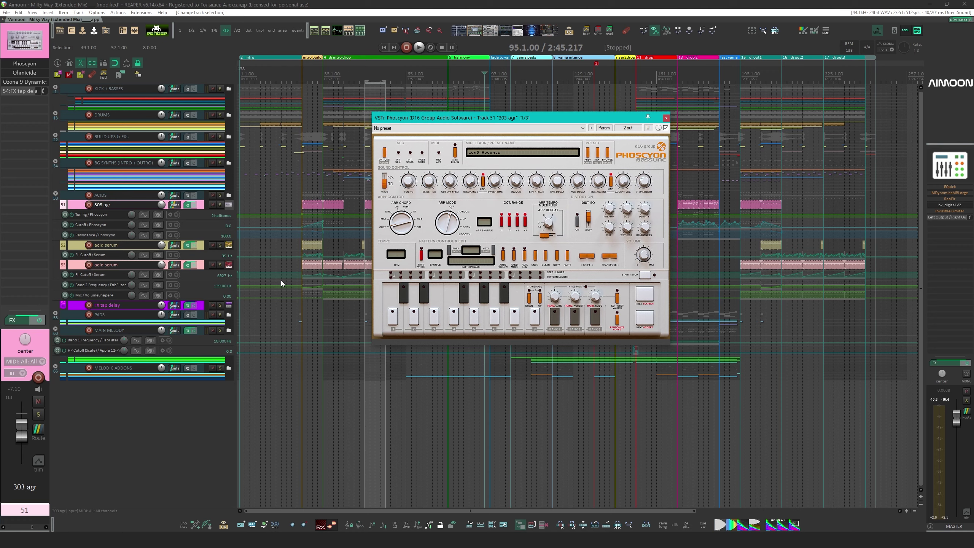
Switch to Google Translate in the browser, enter "phoscyon" for translation into Russian, and return to REAPER
key("alt+Tab")
type("phoscy")
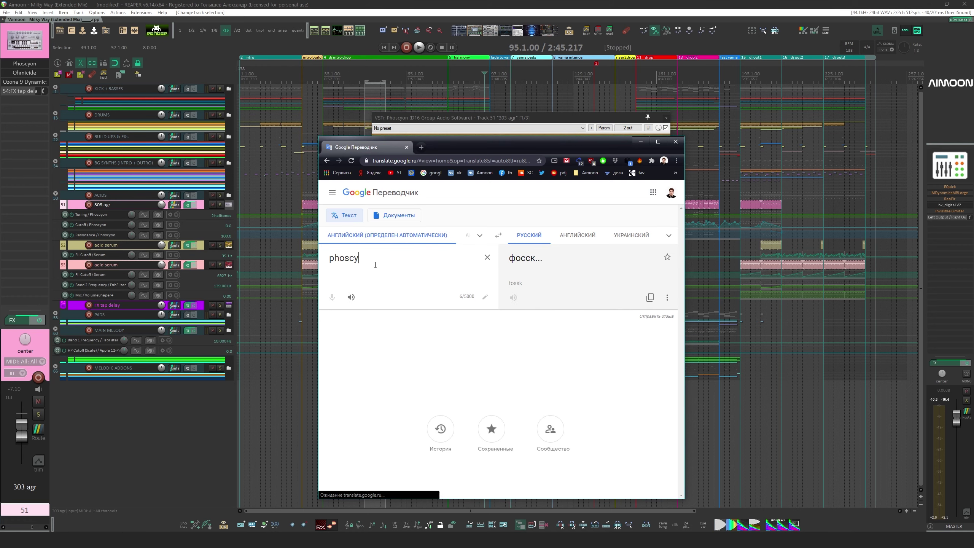
type("on")
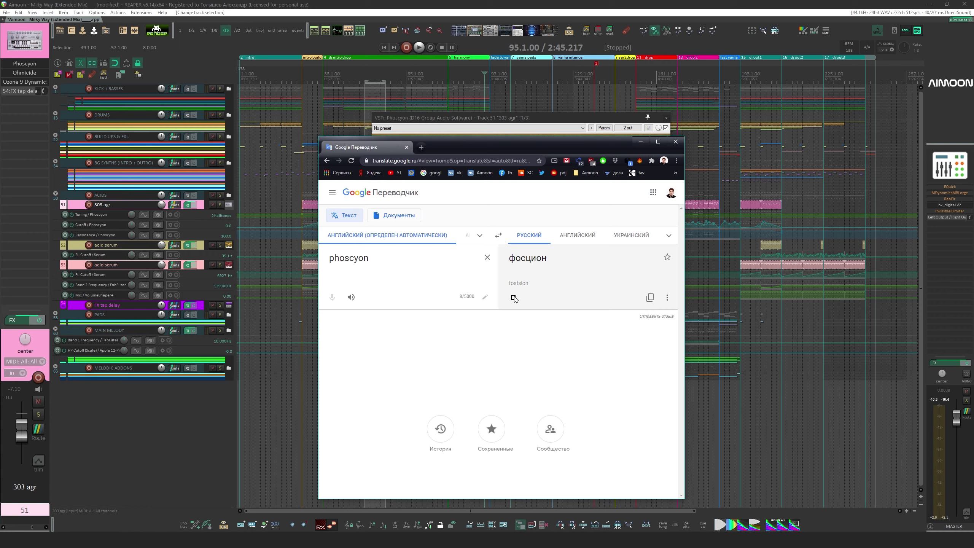
key("alt+Tab")
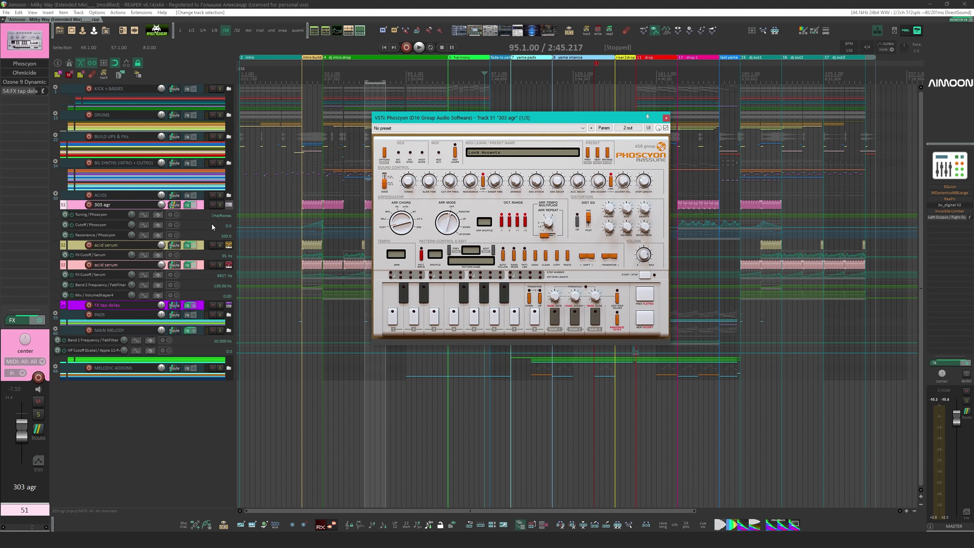
Solo the 303 agr track and play it from the start of the intro build-up at bar 25
left_click(220, 204)
key("3")
key("space")
scroll(333, 179, "up", 3)
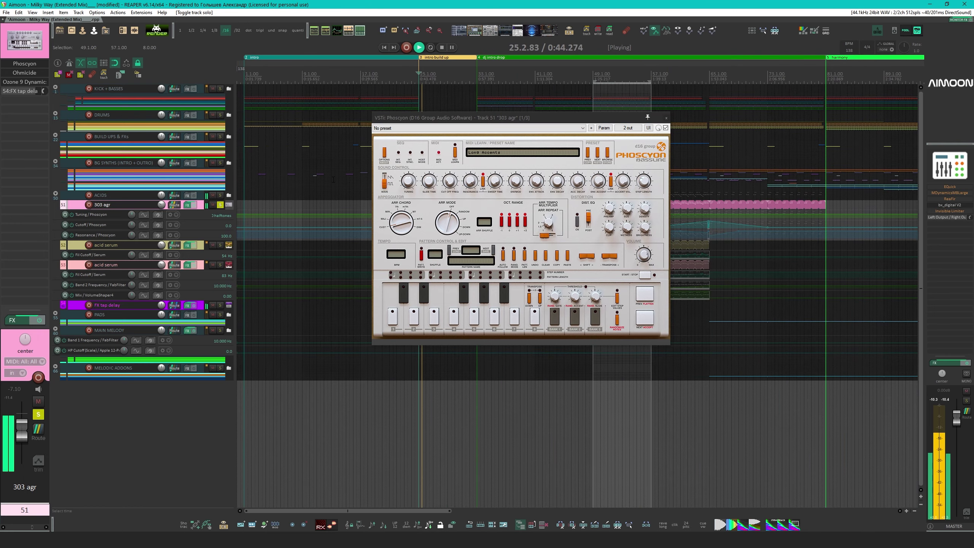
Move the Phoscyon window below the 303 agr track and enlarge the track's height in the arrangement
left_click_drag(460, 117, 400, 272)
scroll(551, 213, "up", 3)
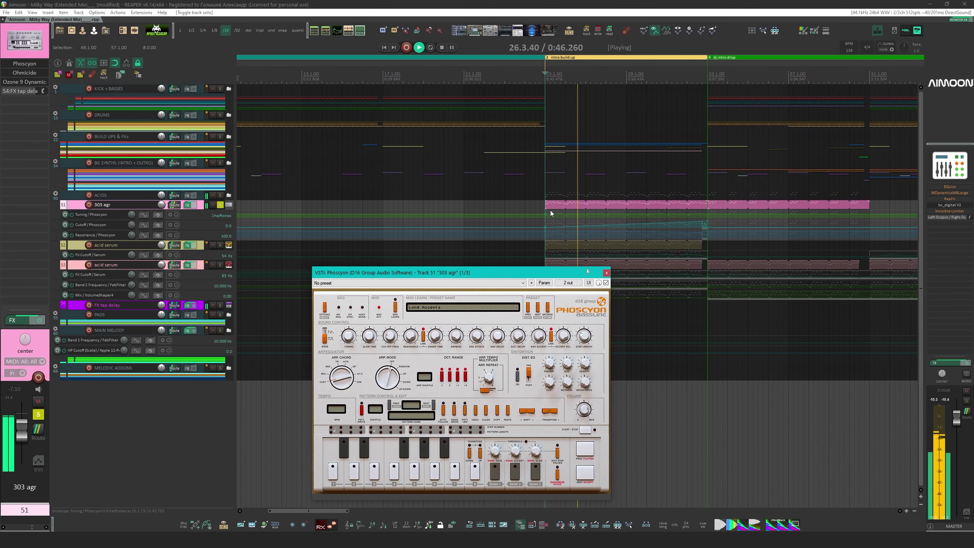
left_click_drag(166, 210, 166, 256)
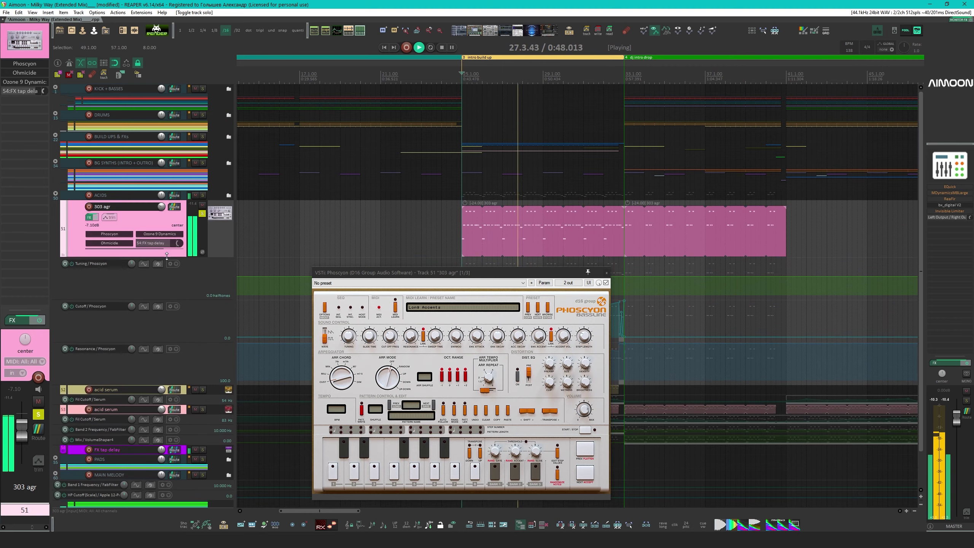
left_click_drag(461, 228, 368, 198)
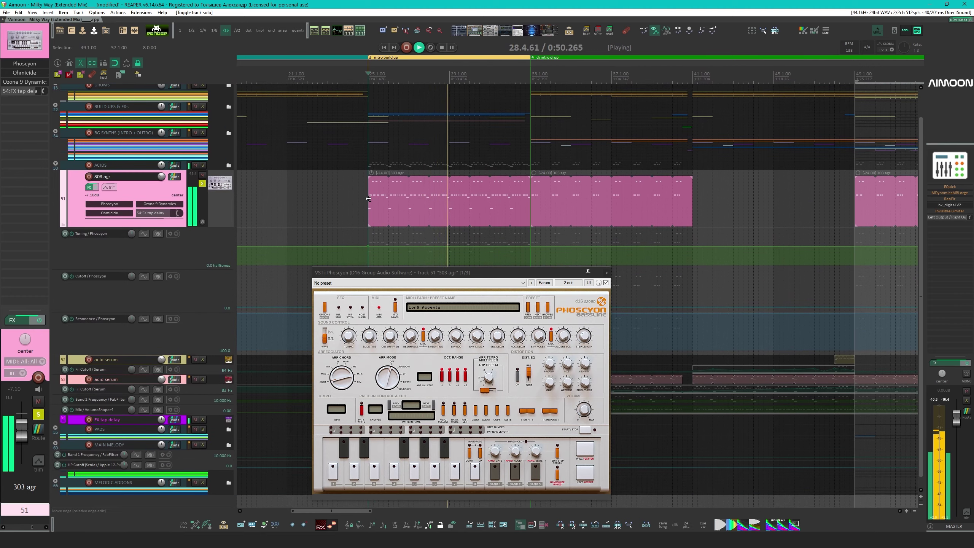
Examine the MIDI notes of the 303 agr item in the intro build-up and the one starting at bar 33
left_click(368, 198)
double_click(424, 202)
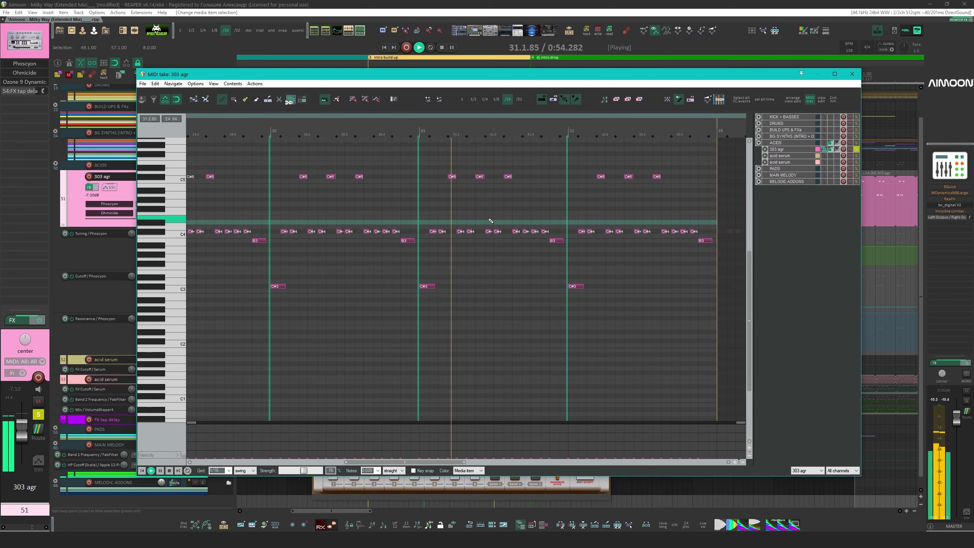
key("Escape")
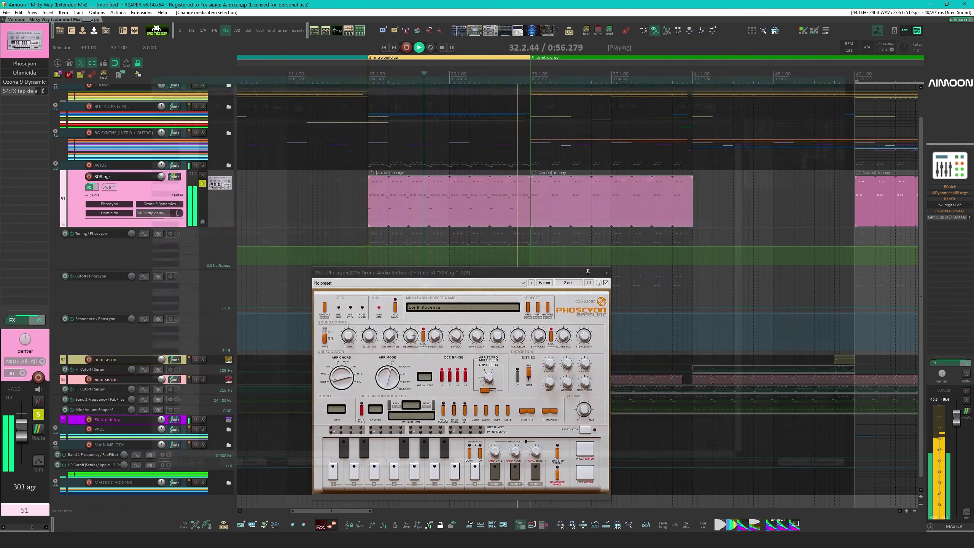
double_click(496, 221)
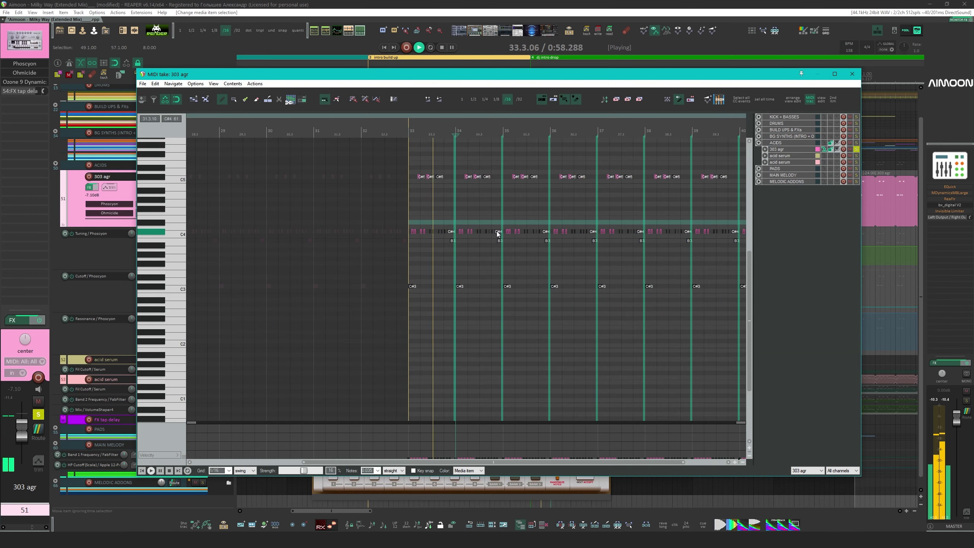
scroll(496, 232, "up", 4)
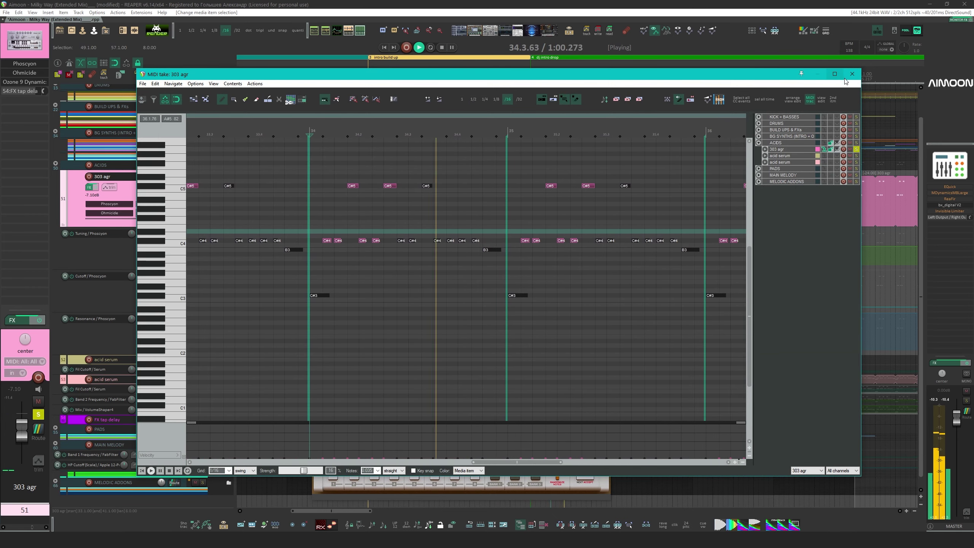
left_click(851, 74)
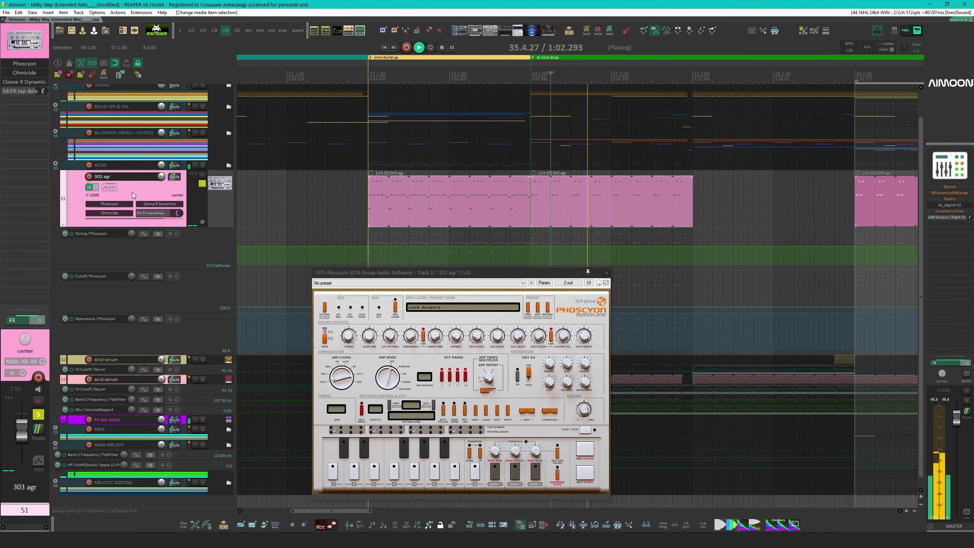
Stop playback and close the Phoscyon window to examine the Cutoff and Resonance automation of the 303 agr track
key("space")
scroll(441, 236, "down", 3)
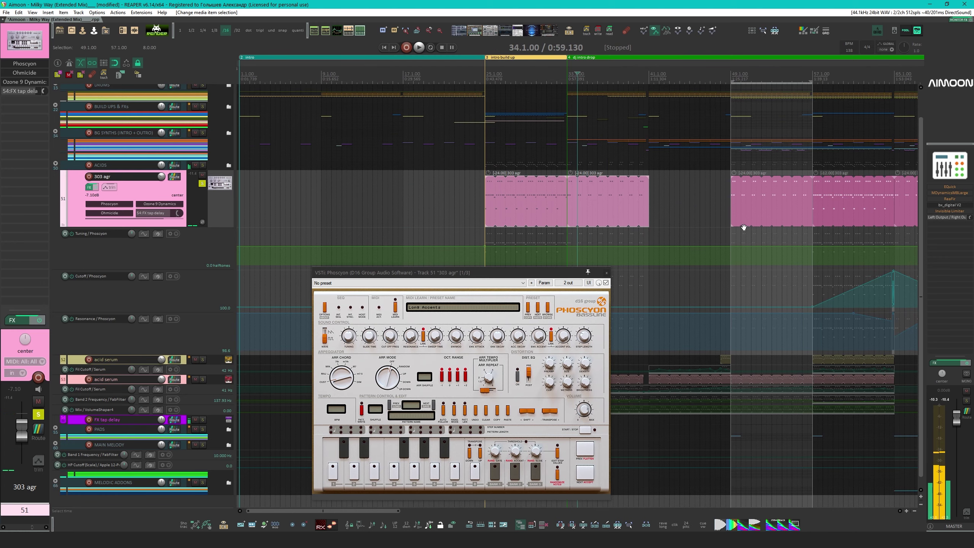
left_click_drag(743, 227, 634, 194)
left_click(606, 273)
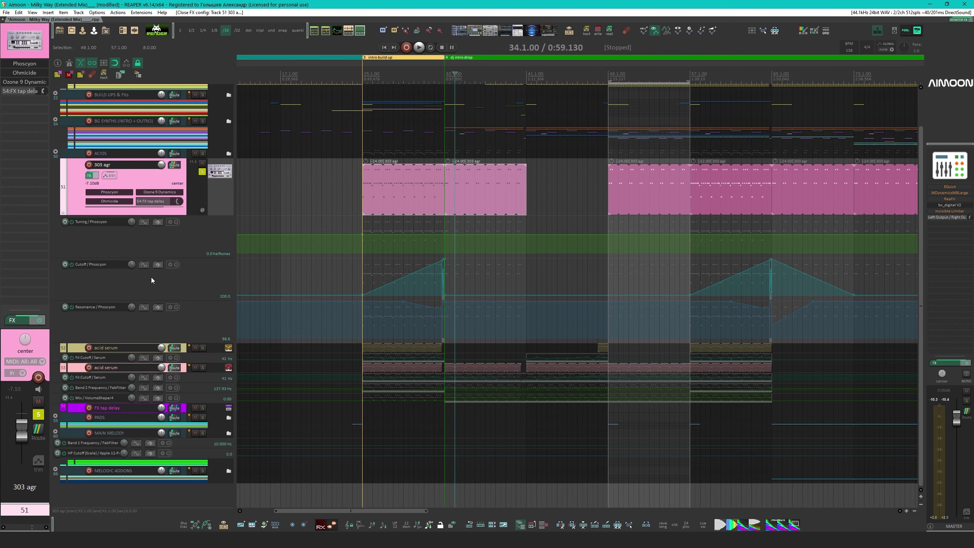
scroll(548, 357, "down", 2)
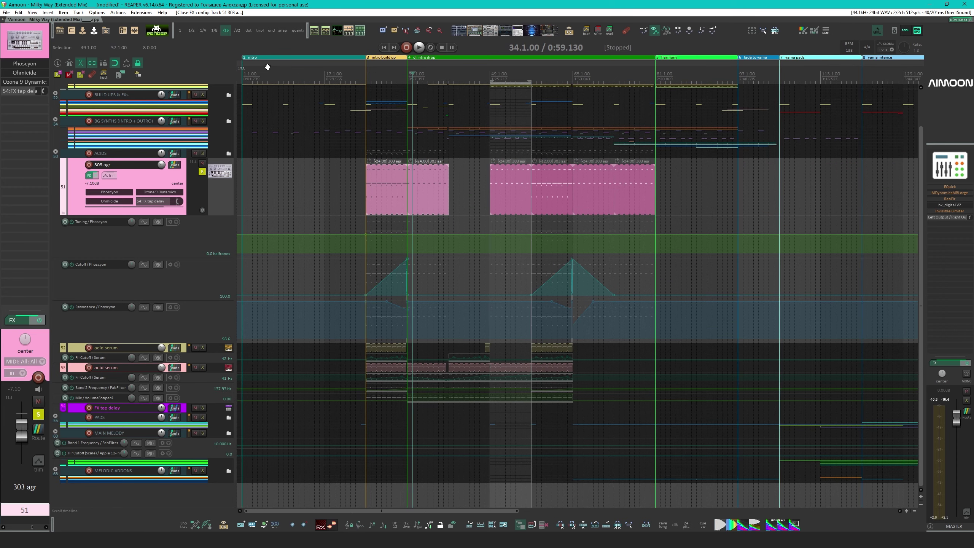
Open Ohmicide on the 303 agr track, play from bar 34 with the effect bypassed, and close its window
left_click(48, 73)
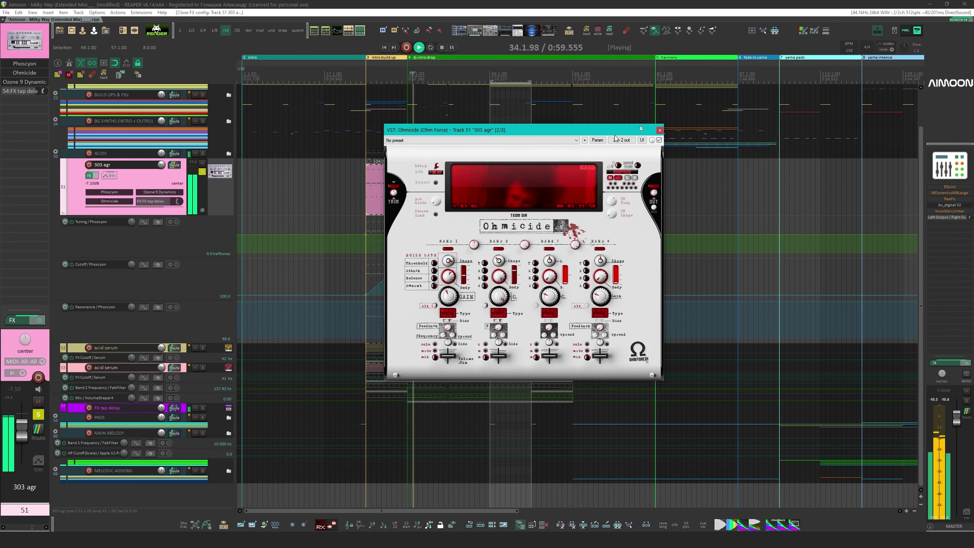
left_click(659, 140)
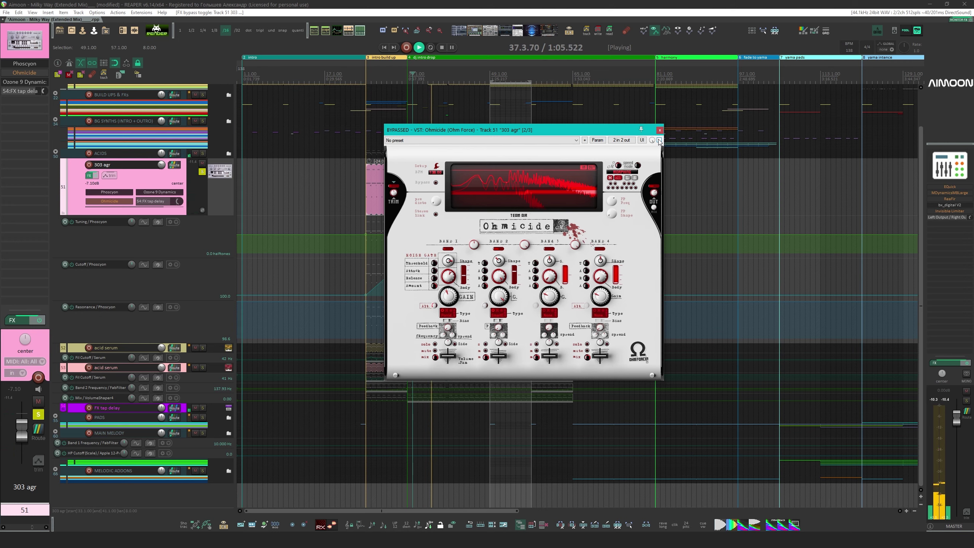
left_click(660, 130)
Play the 303 agr track from bar 60 with Ozone 9 Dynamics opened and bypassed, its window moved below the track
scroll(665, 193, "up", 2)
scroll(665, 193, "up", 4)
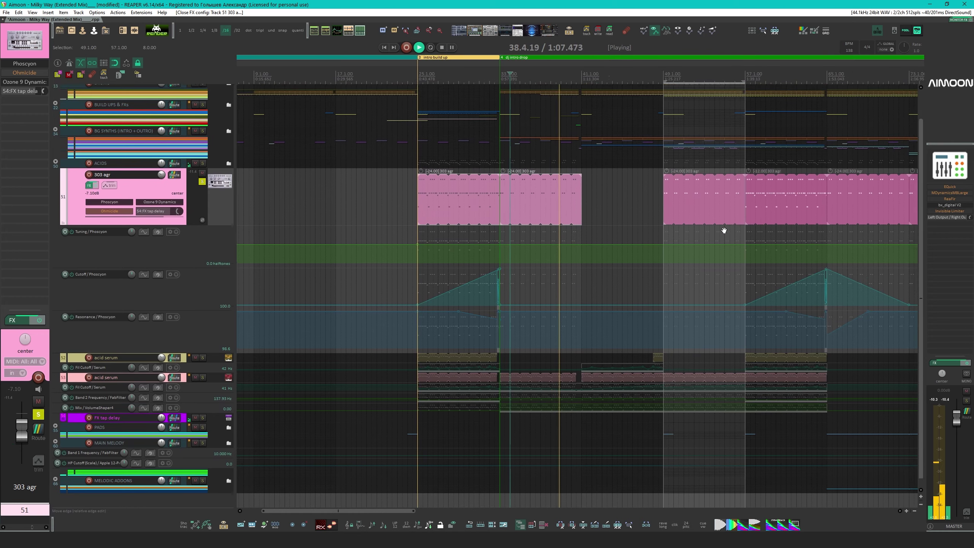
left_click(510, 266)
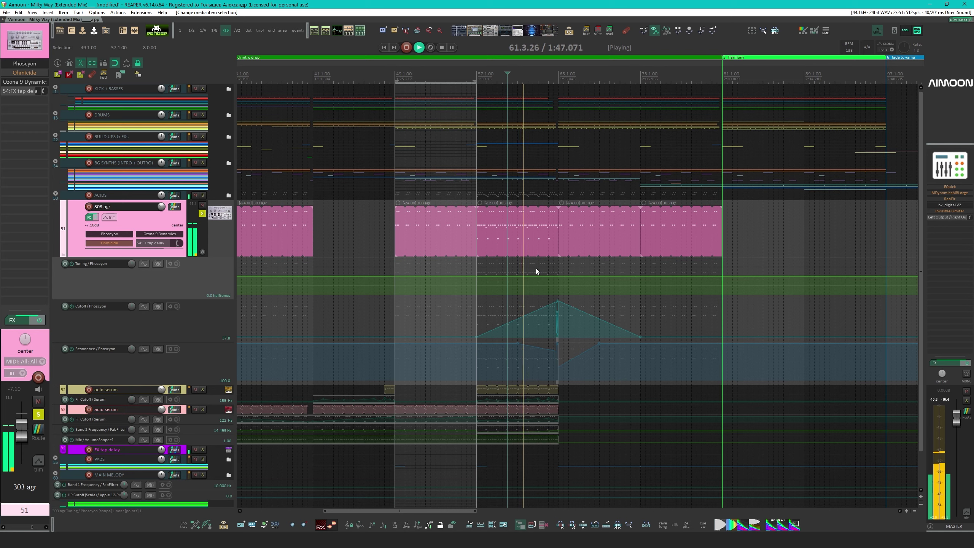
left_click(32, 84)
left_click(770, 225)
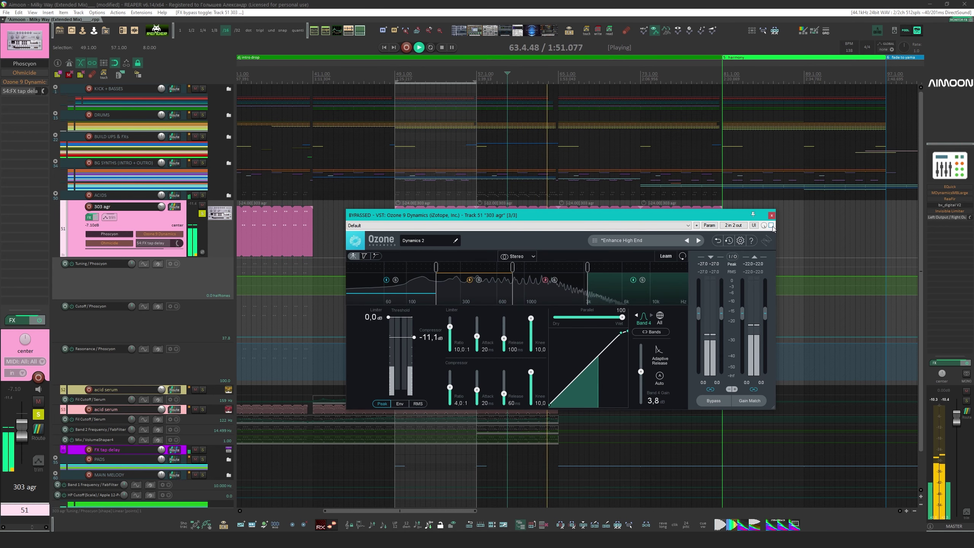
left_click_drag(733, 217, 700, 305)
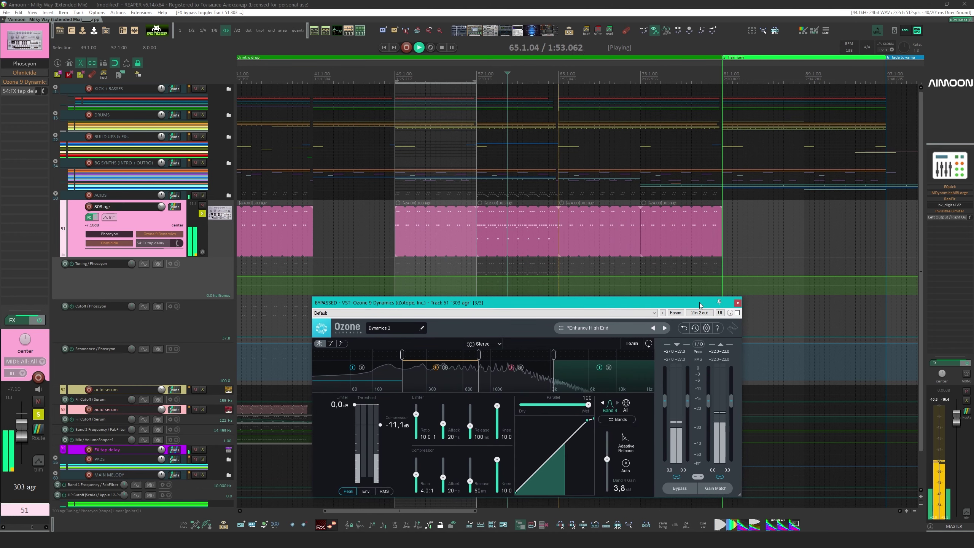
key("space")
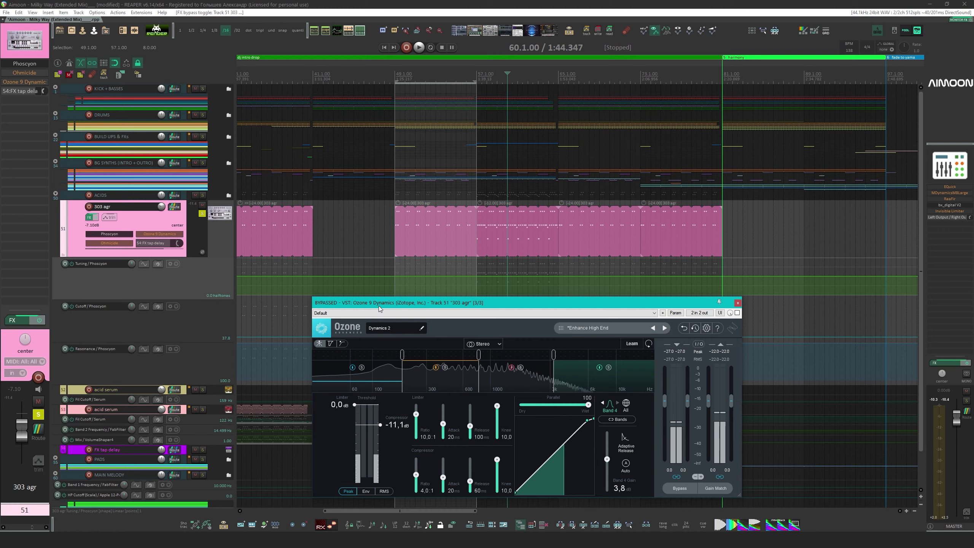
Re-enable Ohmicide and Ozone 9 Dynamics on the 303 agr track and play it from bar 60 with both active
left_click_drag(378, 306, 375, 292)
left_click(735, 299)
key("space")
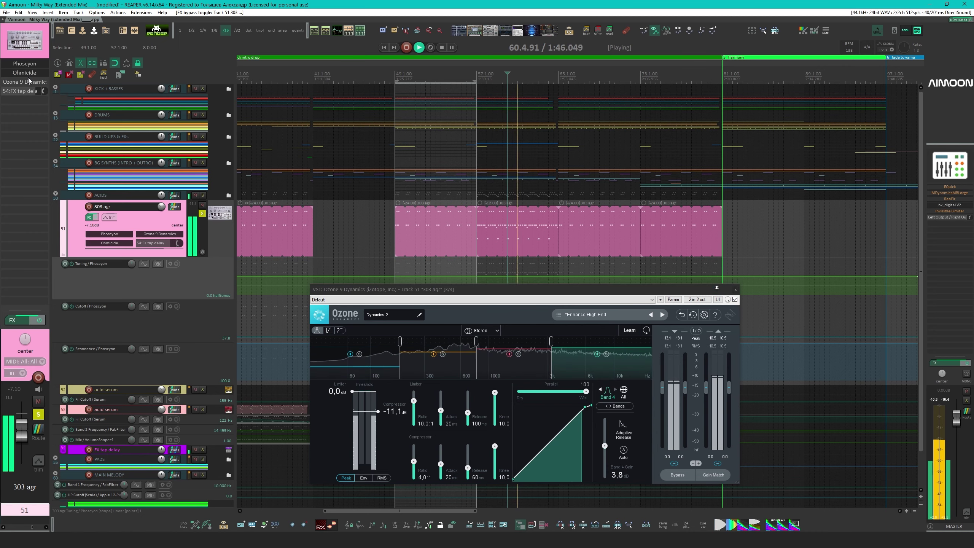
left_click(34, 85)
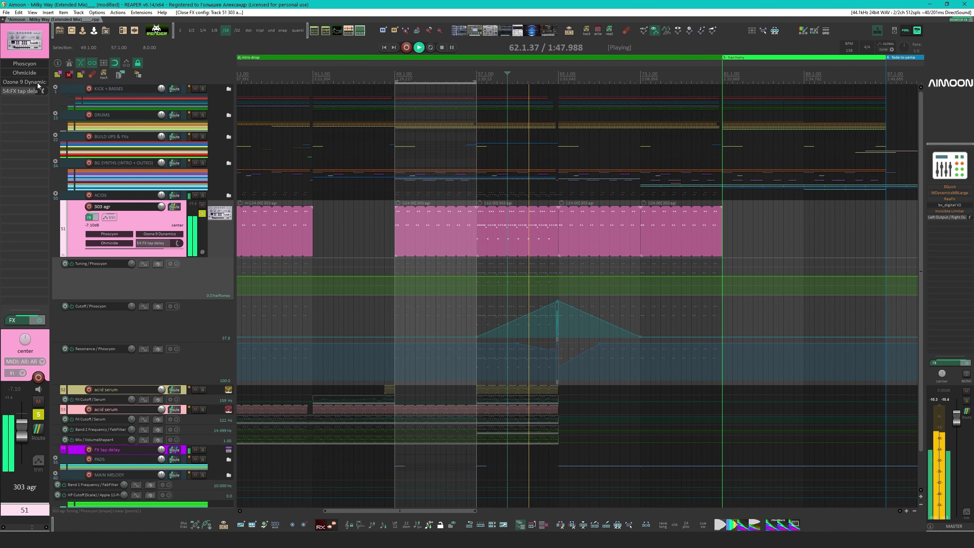
left_click(34, 85)
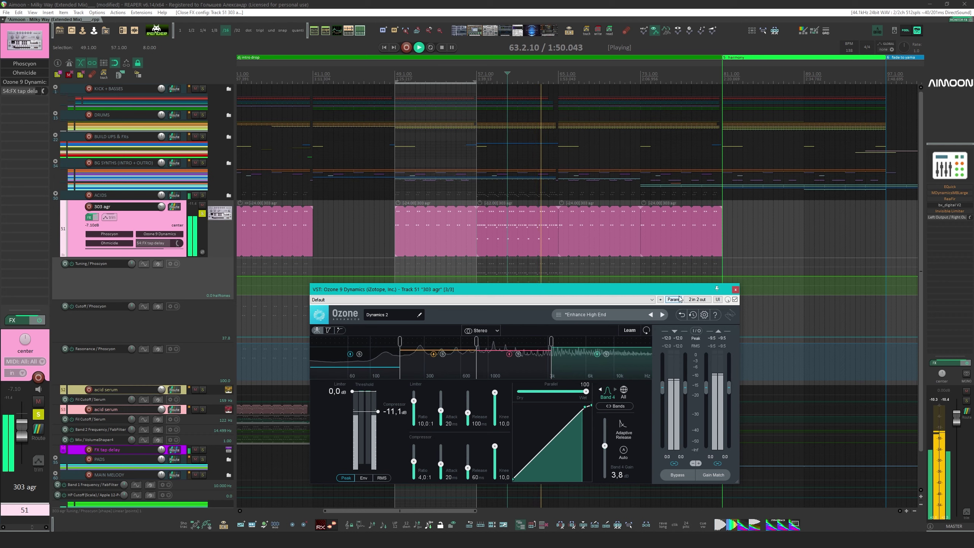
key("space")
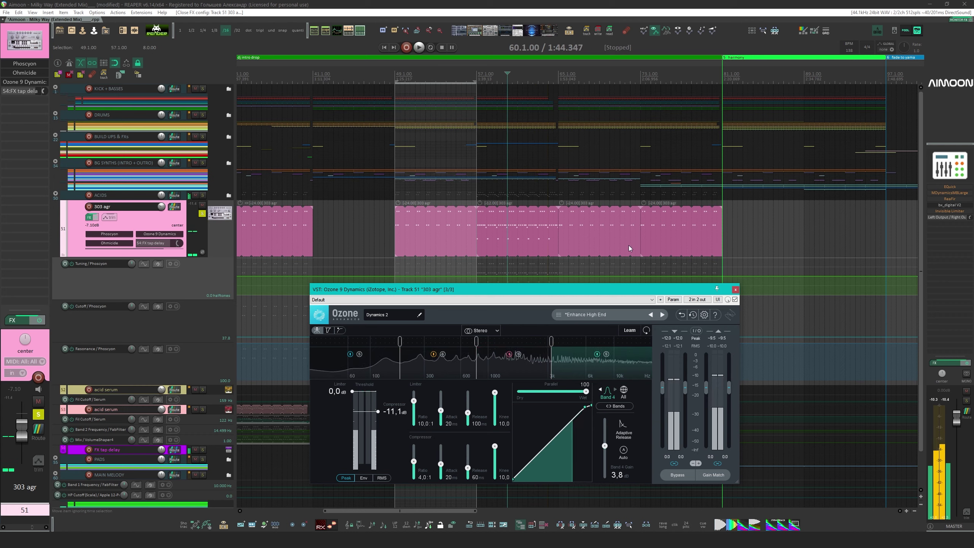
Compare the 303 agr sound from bar 60 with Ozone 9 Dynamics bypassed and enabled again
left_click(735, 300)
key("space")
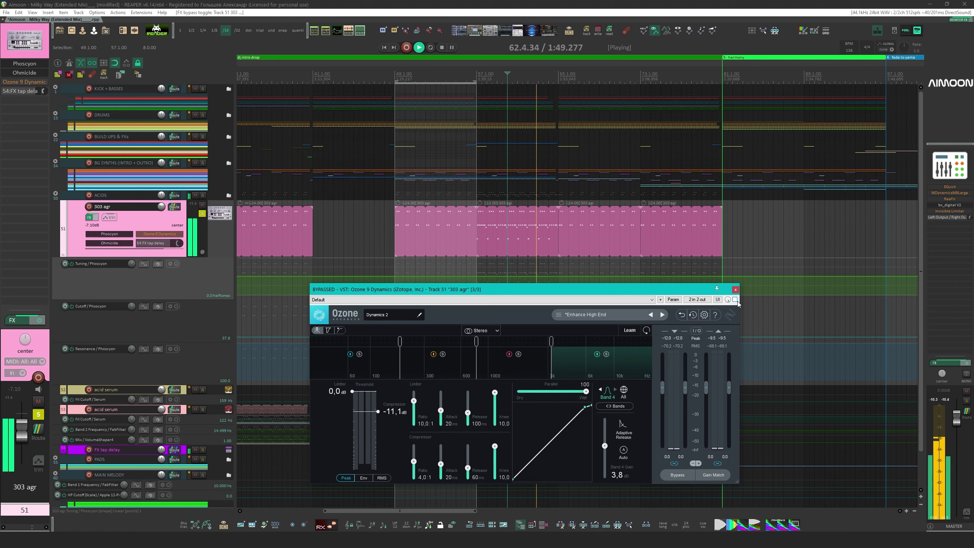
key("space")
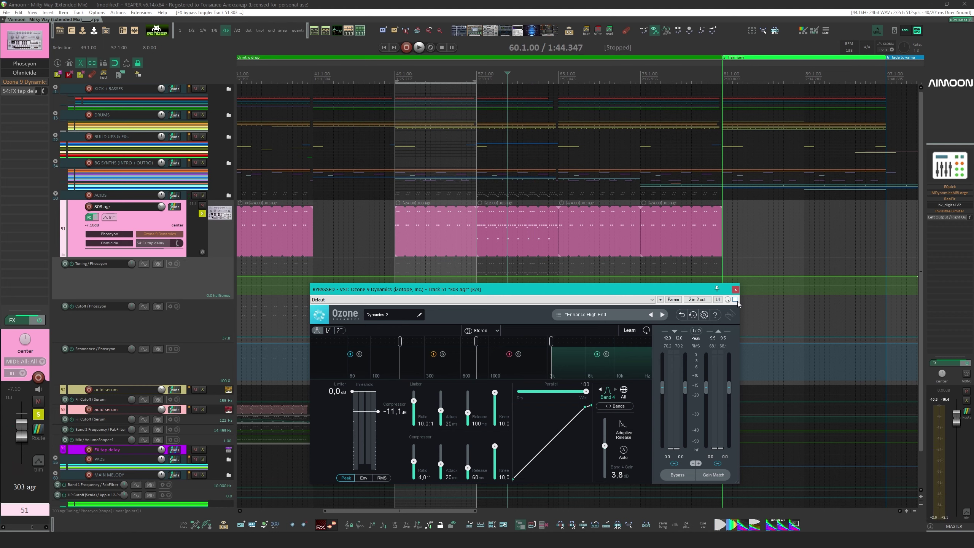
left_click(735, 300)
key("space")
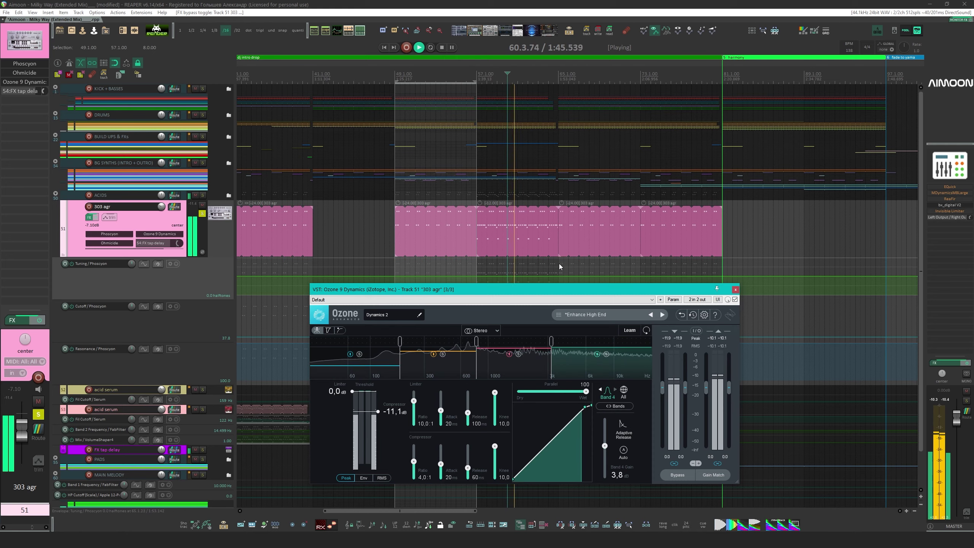
Examine the Band 1 and Band 3 settings in Ozone 9 Dynamics while playing from bar 65, and close the plugin
left_click(386, 364)
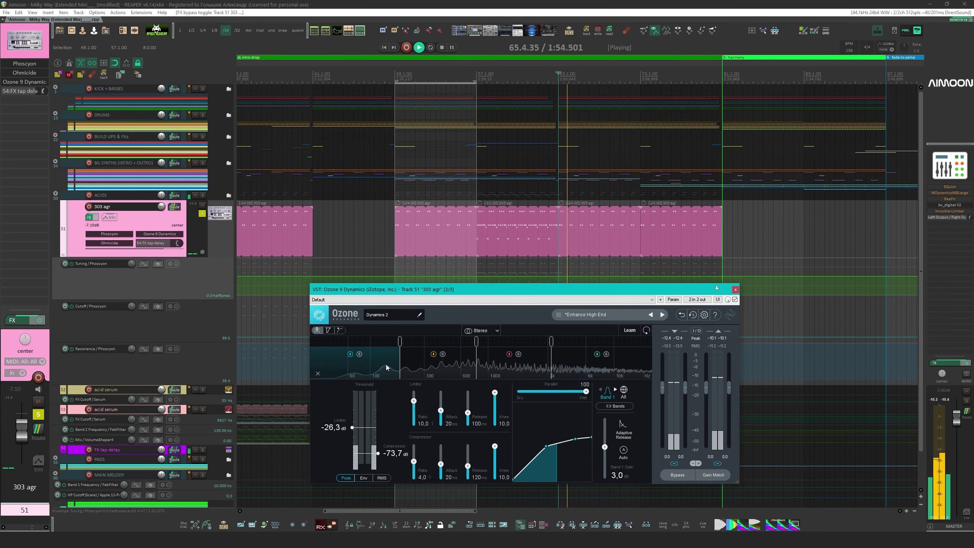
left_click(537, 358)
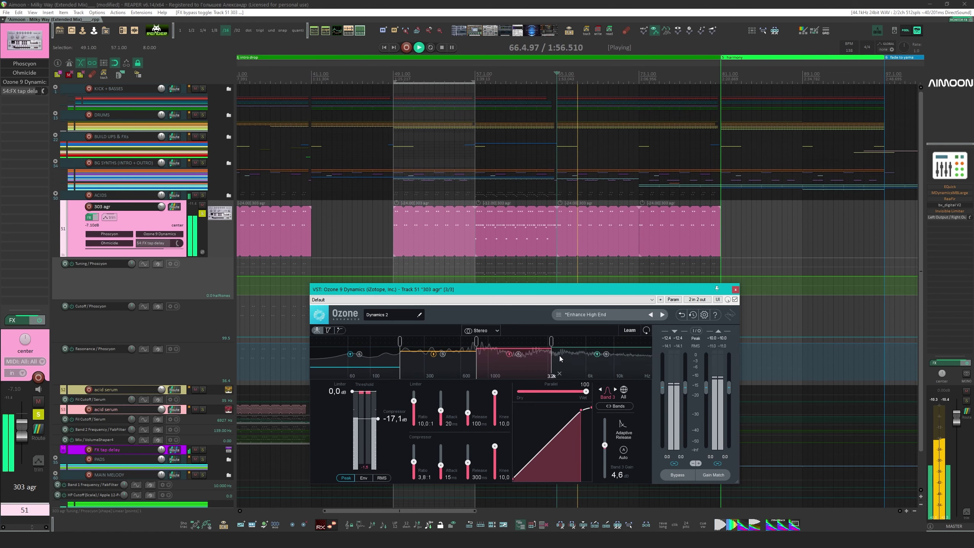
key("space")
left_click(735, 289)
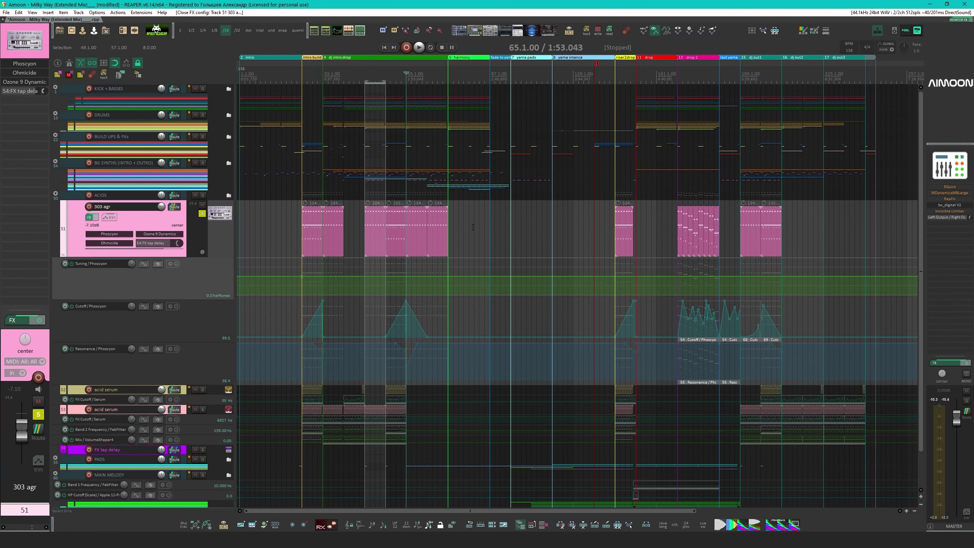
Play the 303 agr track from bar 169 and follow its notes and cutoff automation through drop 2
left_click(681, 230)
scroll(685, 230, "up", 5)
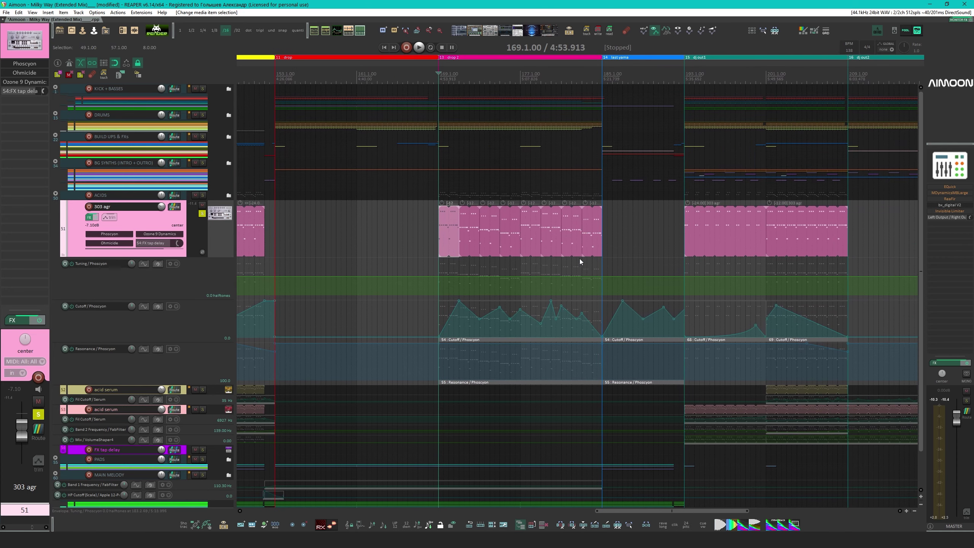
key("space")
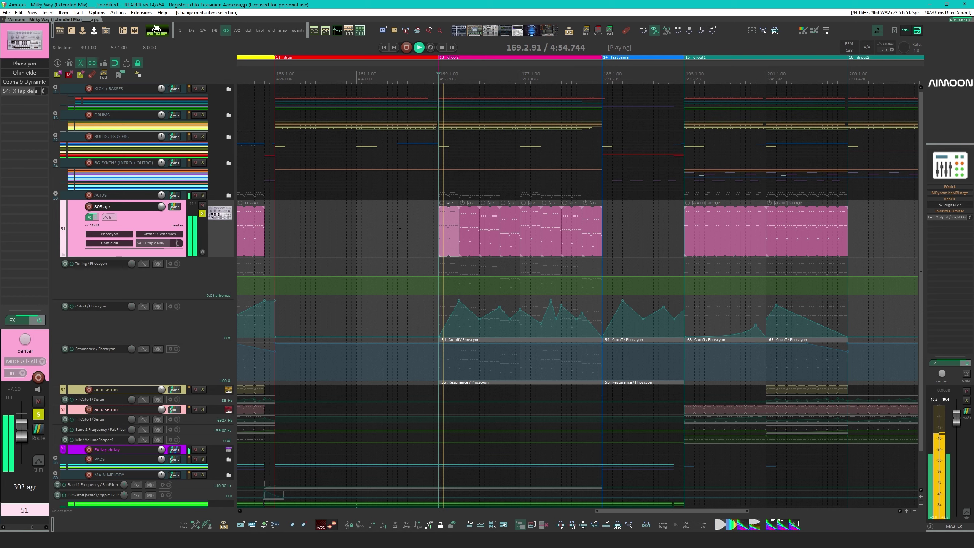
scroll(575, 238, "up", 3)
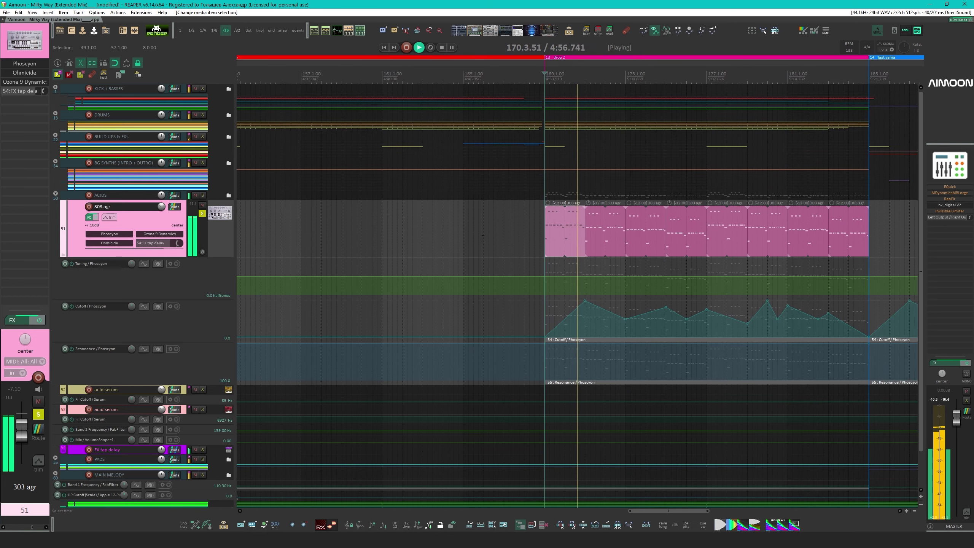
scroll(764, 248, "right", 5)
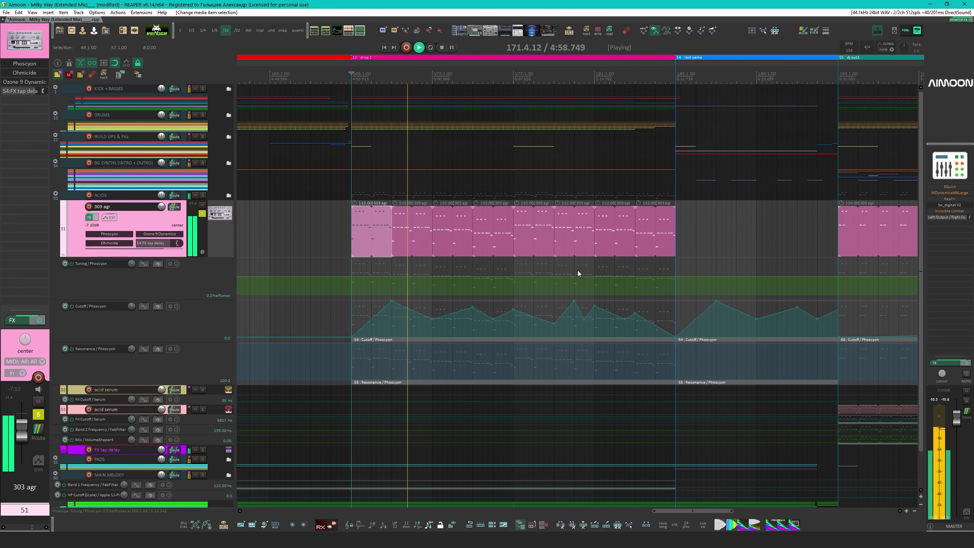
scroll(587, 271, "right", 2)
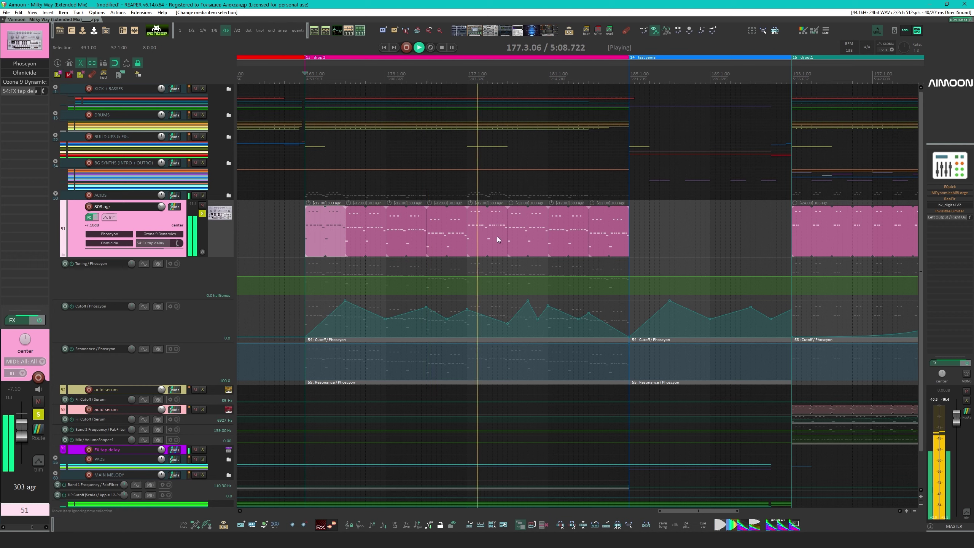
Select the last three 303 agr items in drop 2, inspect their notes in the MIDI editor, and stop playback
left_click_drag(520, 237, 613, 247)
double_click(614, 248)
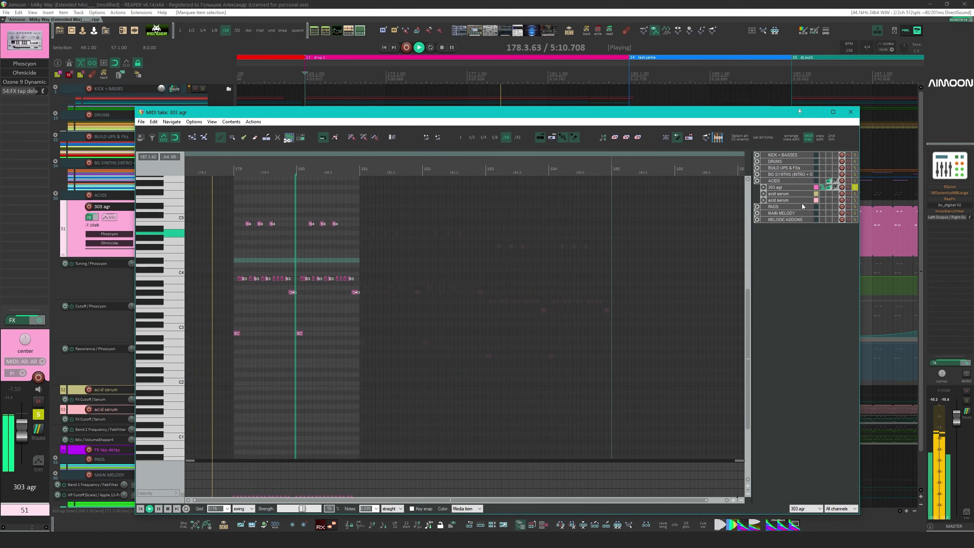
scroll(545, 251, "down", 2)
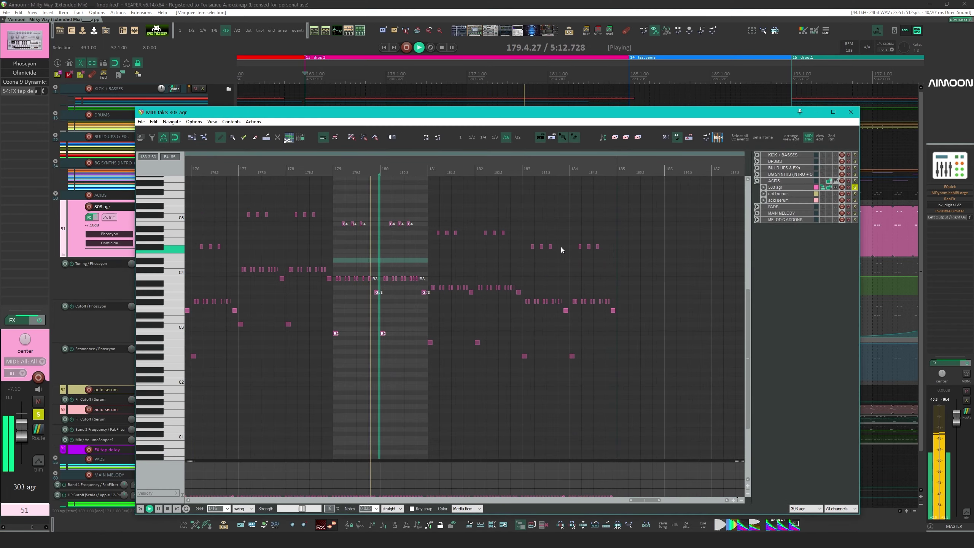
key("space")
left_click(850, 111)
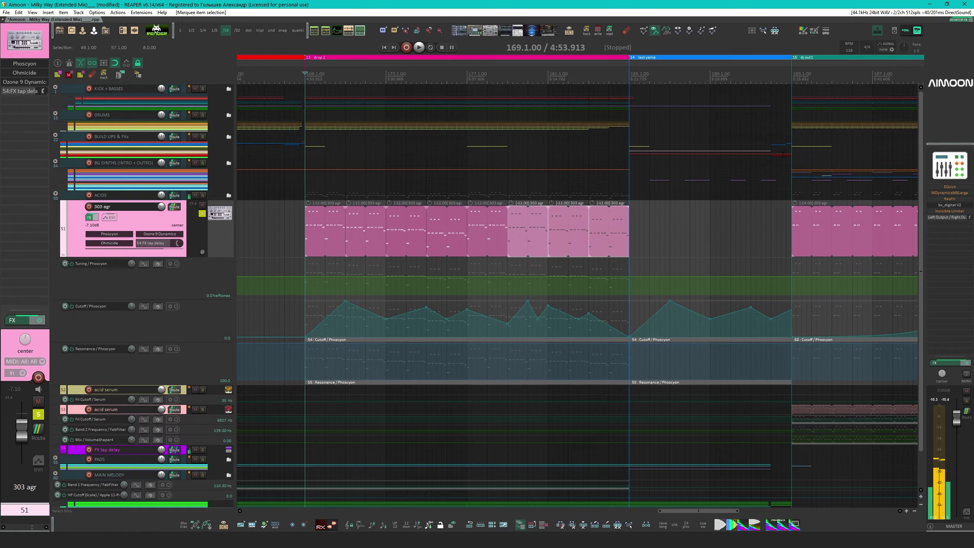
Switch the solo from 303 agr to the yellow acid serum track and play it from bar 57
scroll(758, 230, "down", 5)
left_click_drag(378, 236, 692, 268)
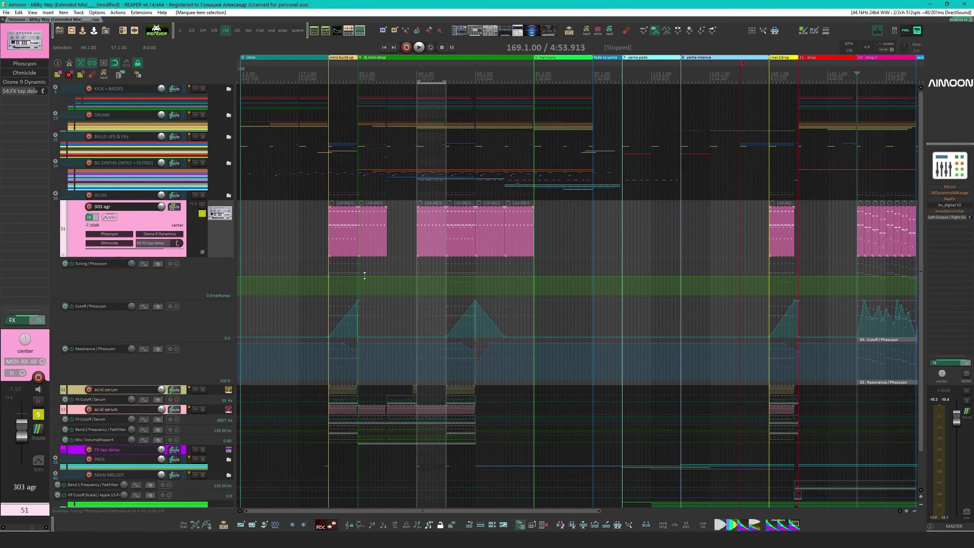
left_click(331, 268)
scroll(459, 279, "up", 6)
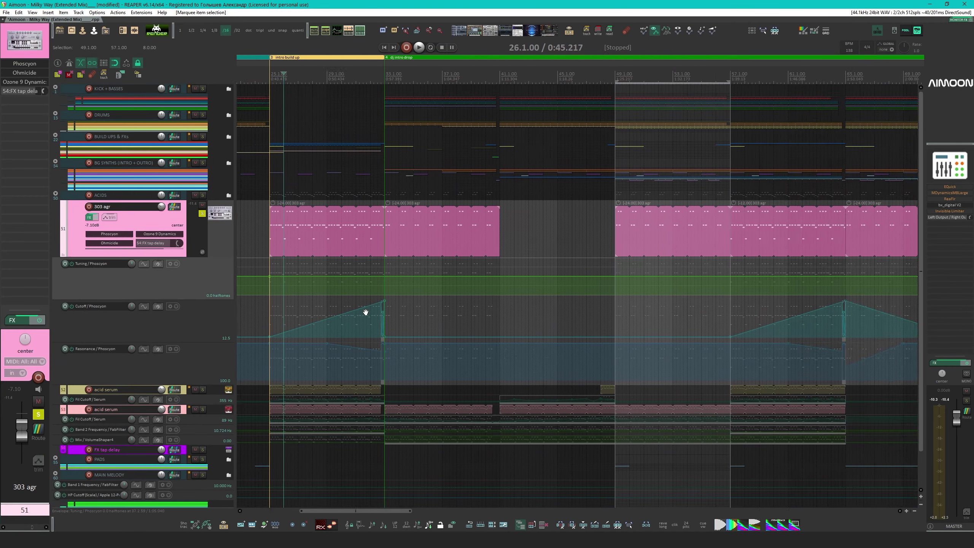
left_click(202, 213)
left_click(202, 390)
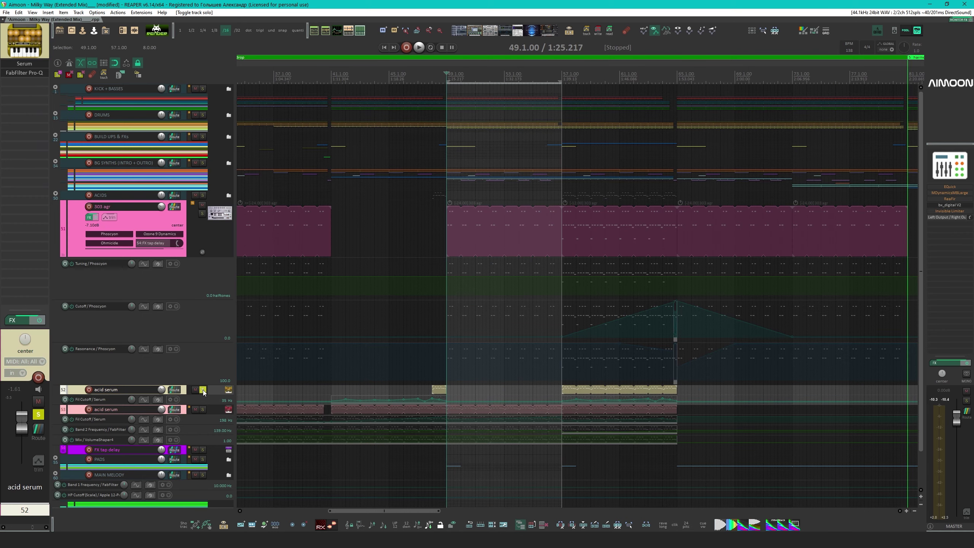
left_click_drag(630, 324, 503, 283)
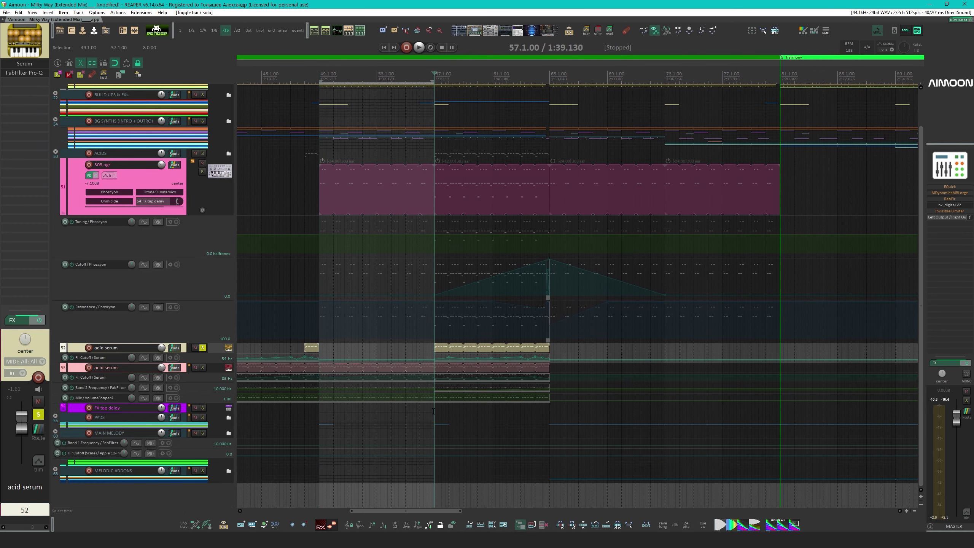
key("space")
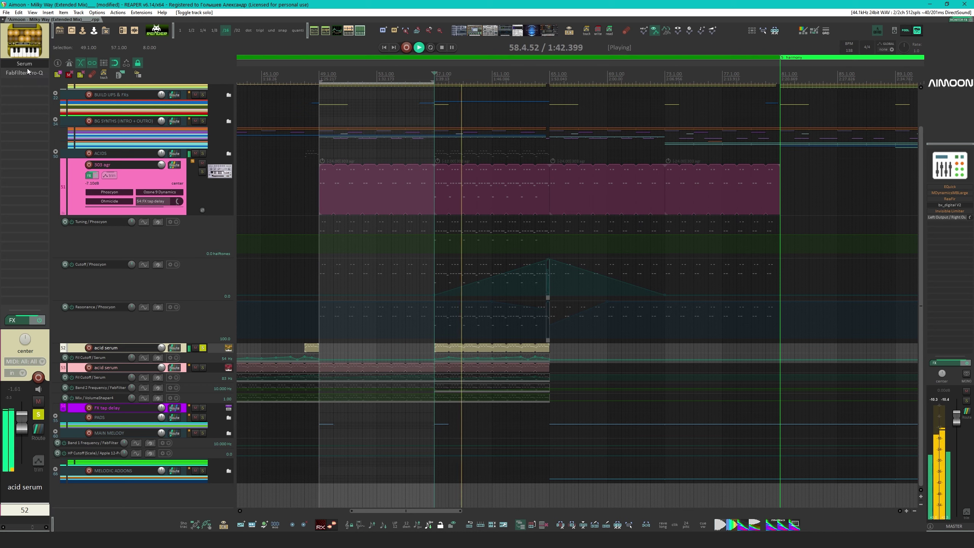
Examine the yellow acid serum track's Serum patch, close the plugin, stop playback and enlarge the track's Fil Cutoff lane
key("f")
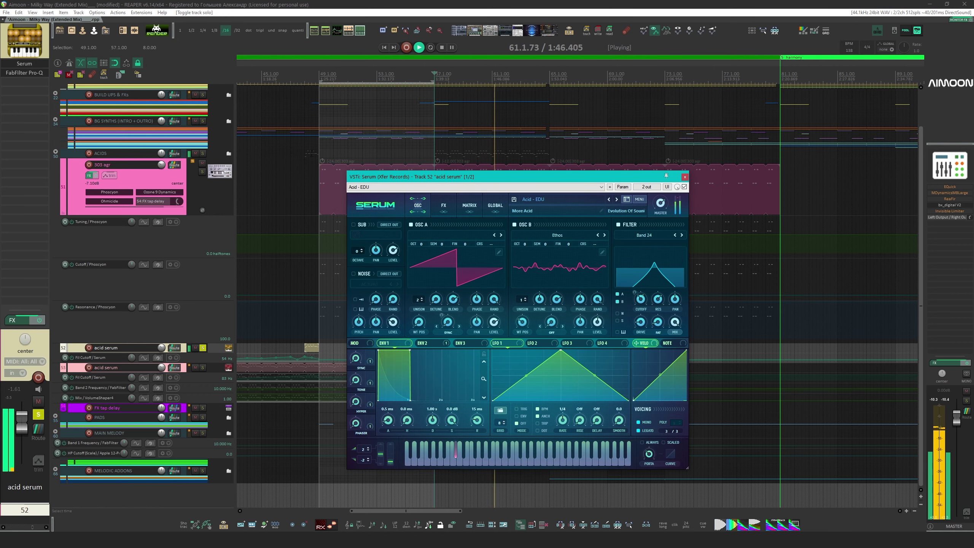
left_click(684, 178)
key("space")
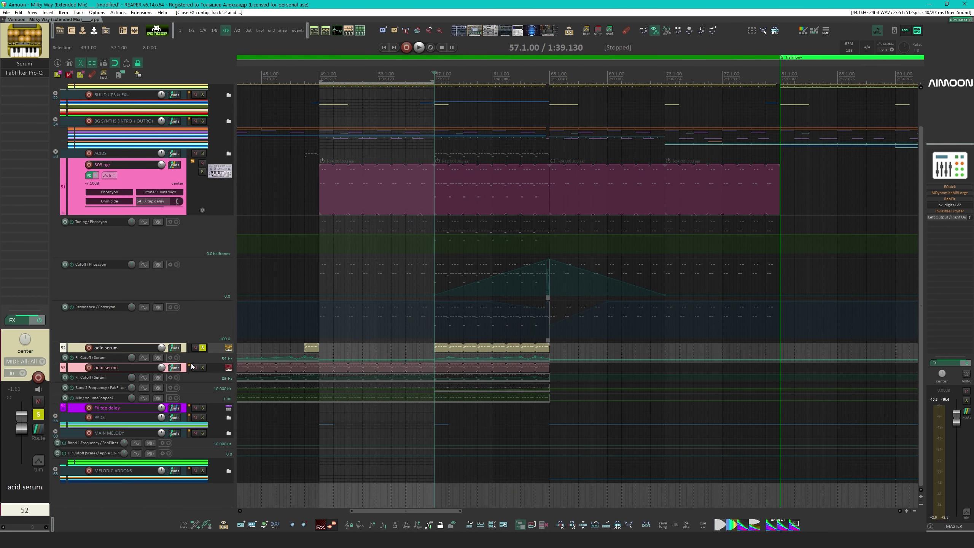
left_click_drag(190, 361, 190, 404)
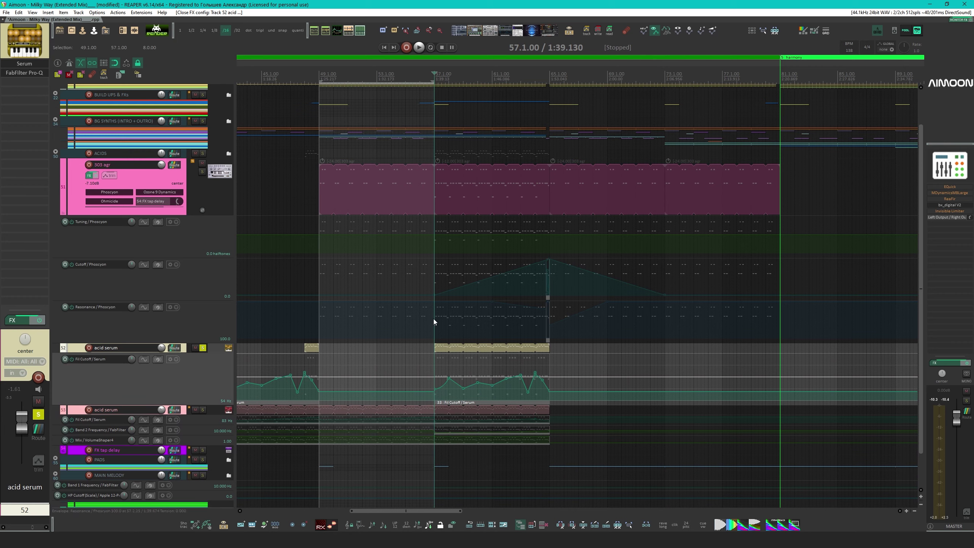
Open FabFilter Pro-Q on the yellow acid serum track and remove it from the effects chain
left_click(33, 72)
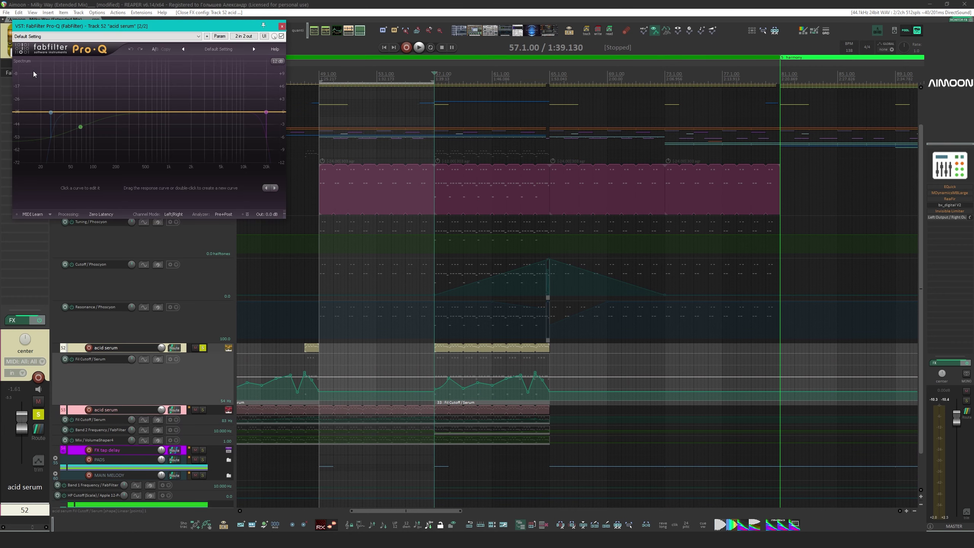
left_click_drag(50, 30, 276, 80)
key("Delete")
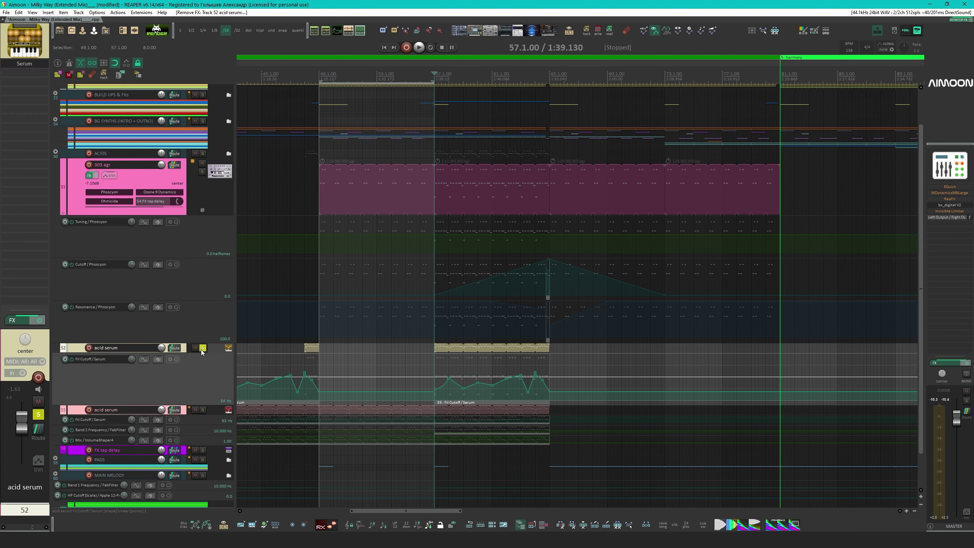
Switch the solo to the pink acid serum track and play it from bar 25
key("space")
left_click(203, 409)
left_click(202, 348)
scroll(436, 391, "down", 2)
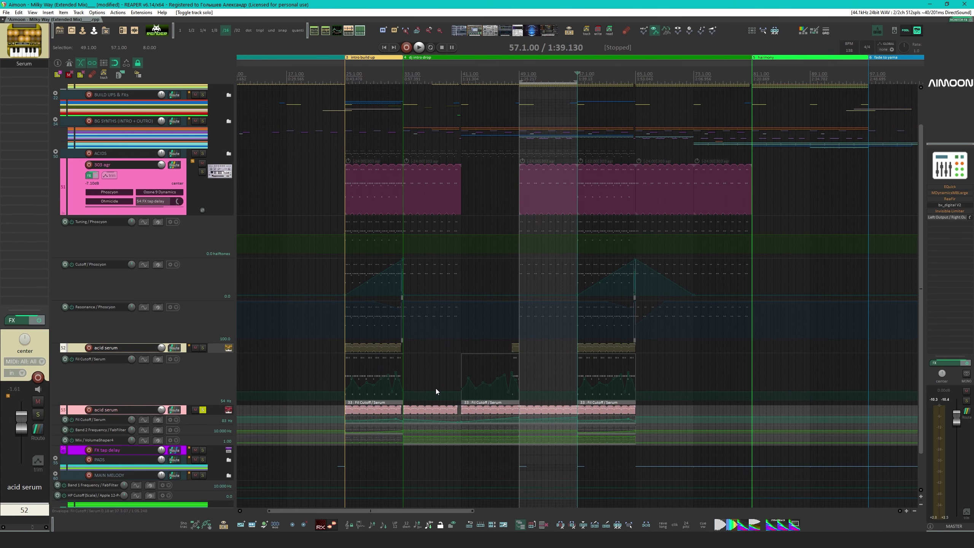
left_click(343, 364)
key("space")
scroll(382, 318, "down", 1)
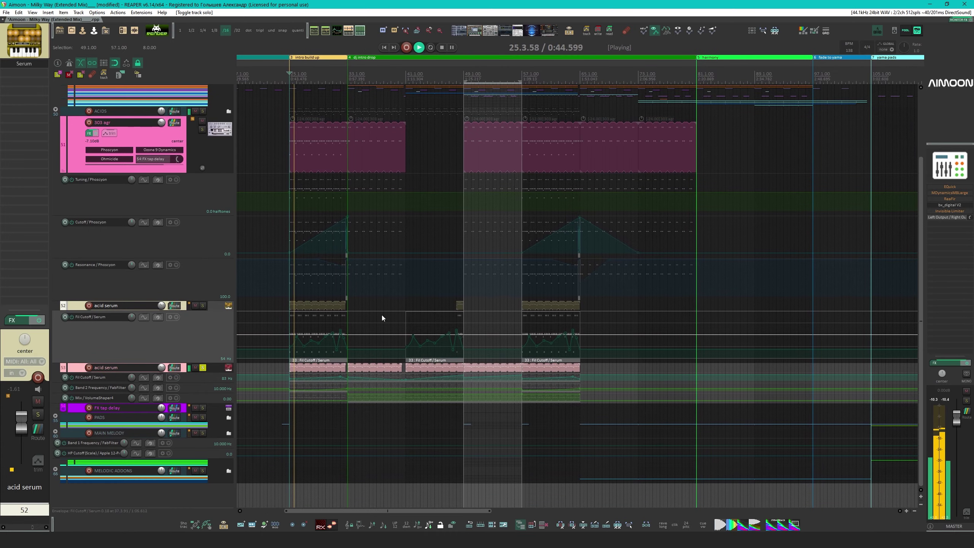
Select the pink acid serum track and enlarge it together with its cutoff, band frequency and VolumeShaper mix lanes
left_click(209, 374)
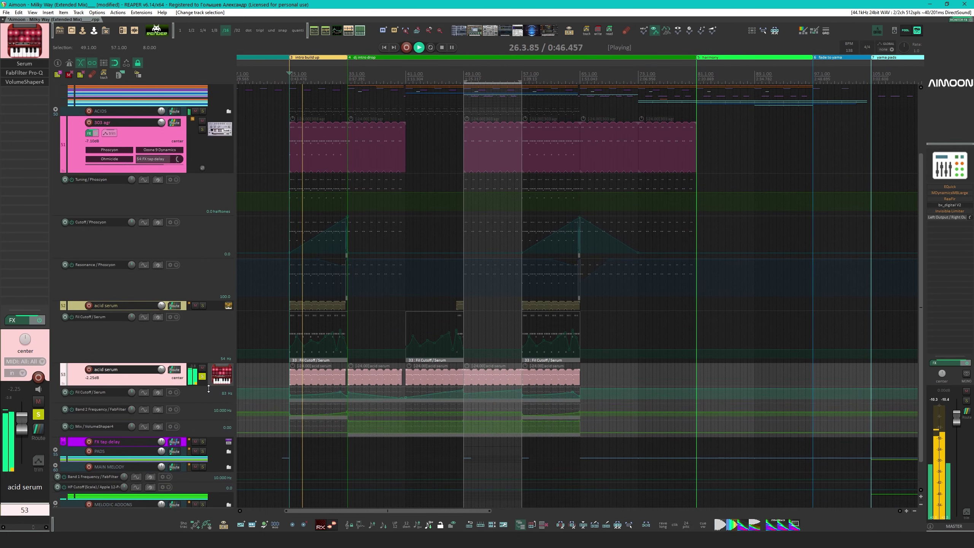
left_click_drag(209, 389, 209, 453)
scroll(397, 281, "down", 3)
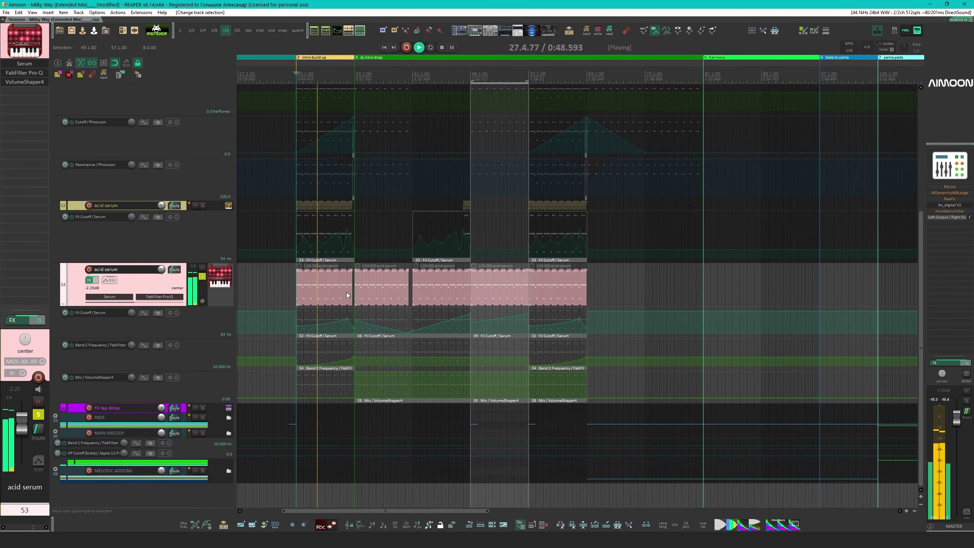
Solo the yellow acid serum track alongside the pink one and play both from bar 41
left_click(229, 207)
left_click(203, 205)
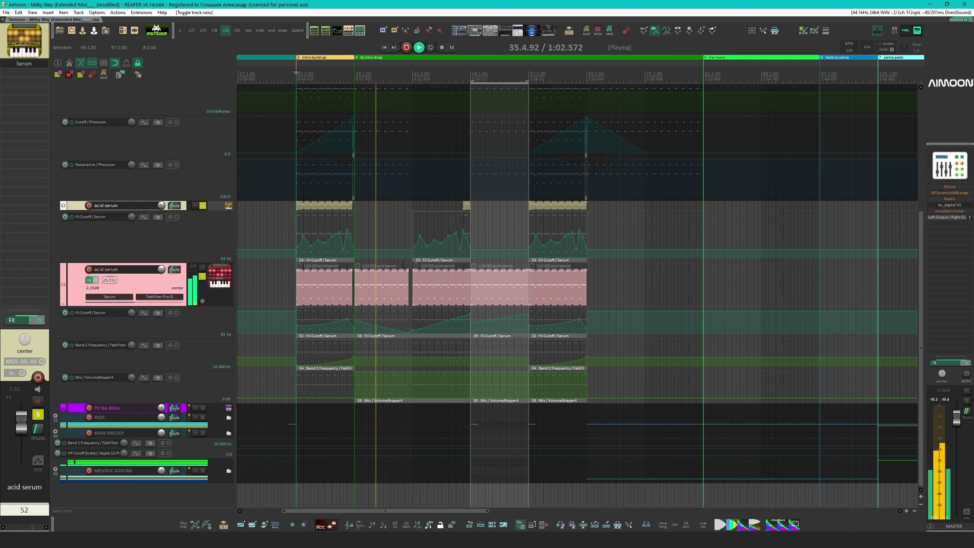
left_click(412, 200)
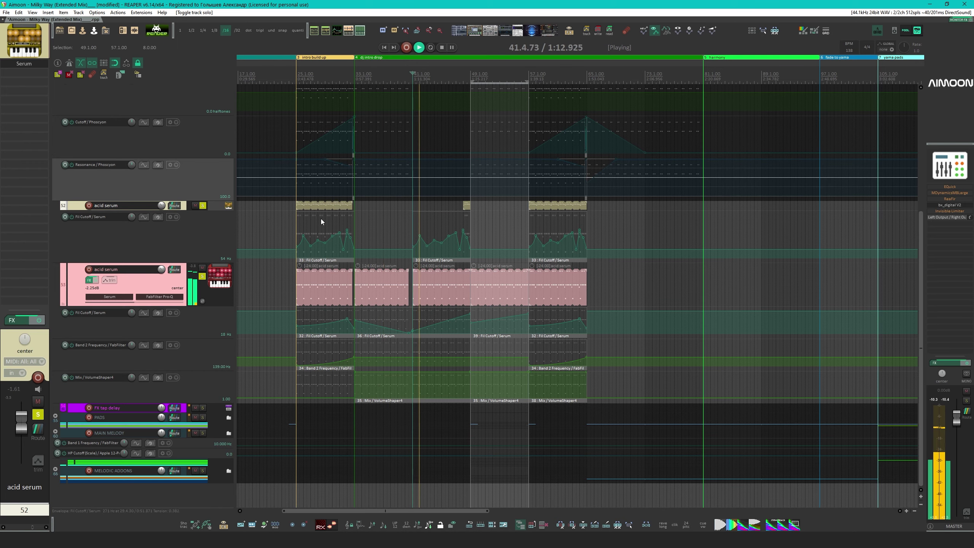
scroll(215, 311, "up", 3)
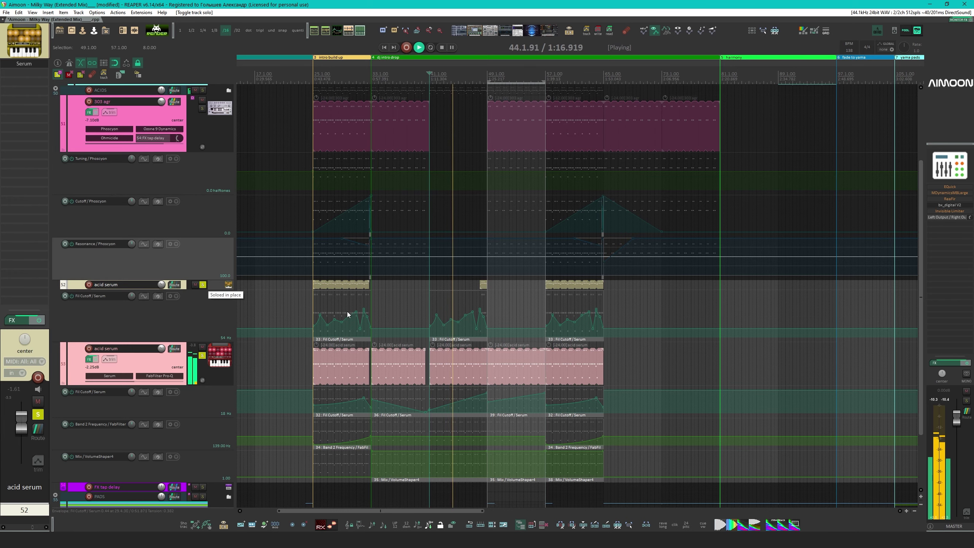
Unsolo all tracks and listen to the acid parts within the full mix from around bar 46
left_click(202, 284)
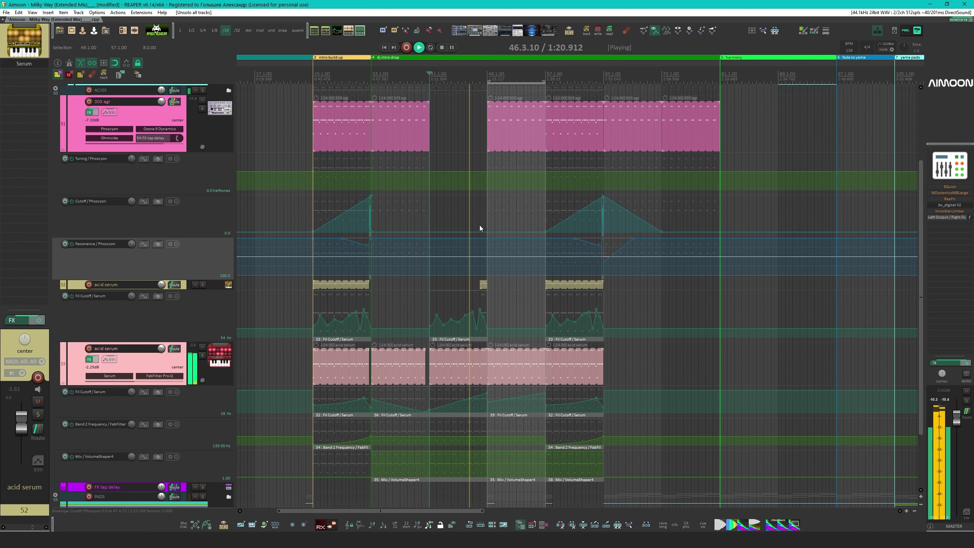
scroll(554, 280, "up", 5)
scroll(579, 299, "down", 5)
scroll(508, 274, "down", 2)
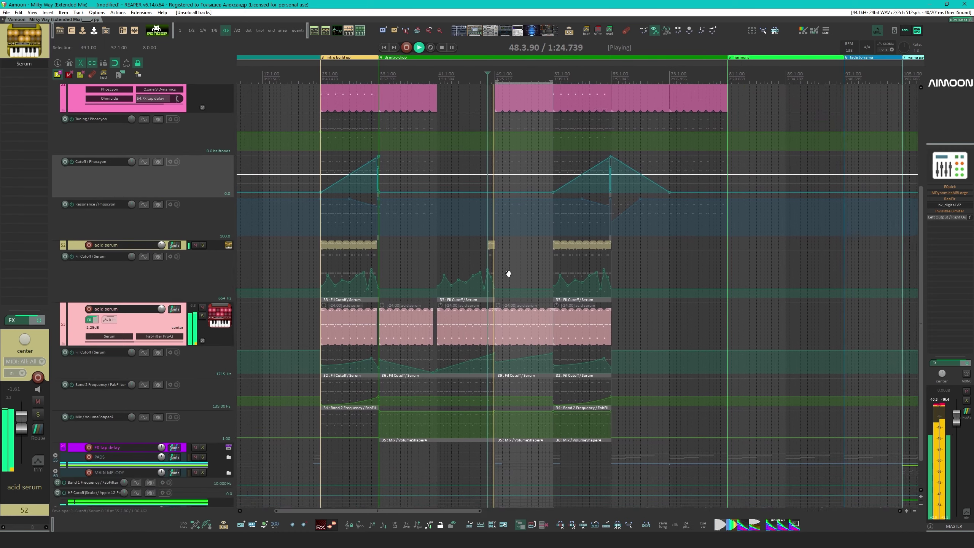
scroll(508, 274, "right", 3)
scroll(508, 274, "up", 2)
Solo the pink acid serum, 303 agr and yellow acid serum tracks together
left_click(202, 316)
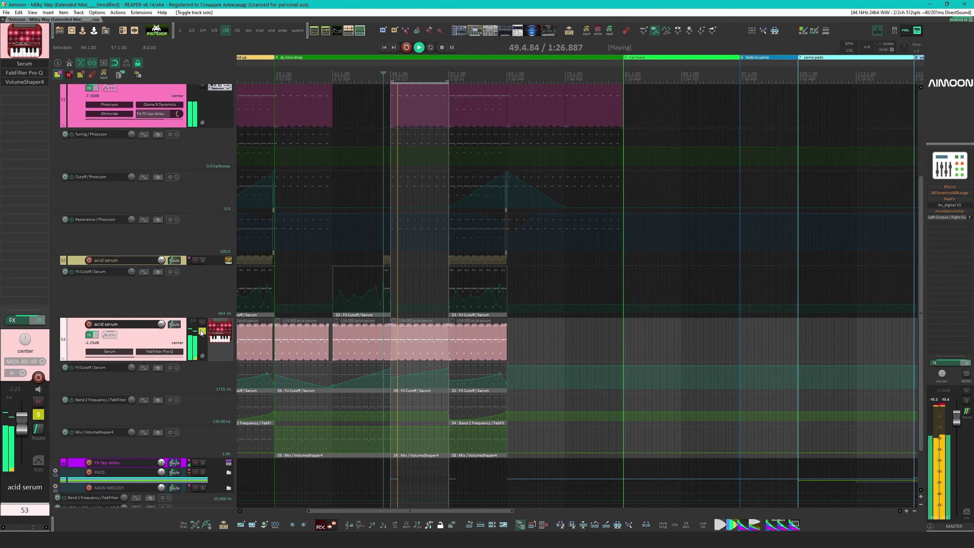
scroll(354, 191, "up", 3)
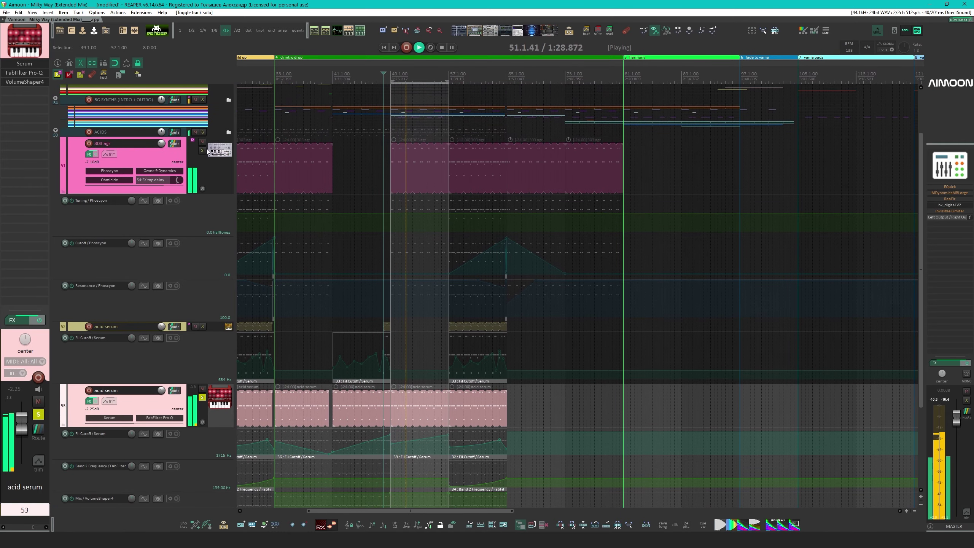
left_click(203, 150)
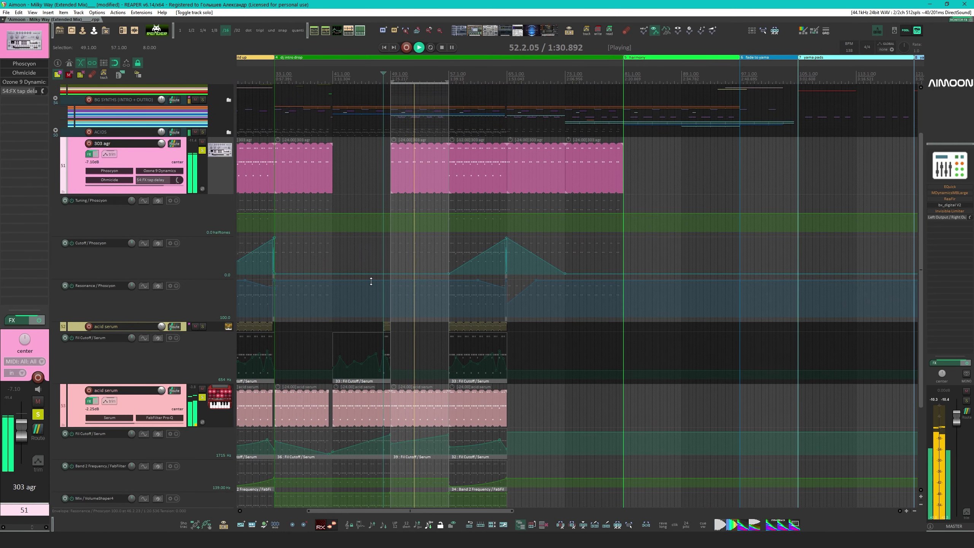
left_click(202, 326)
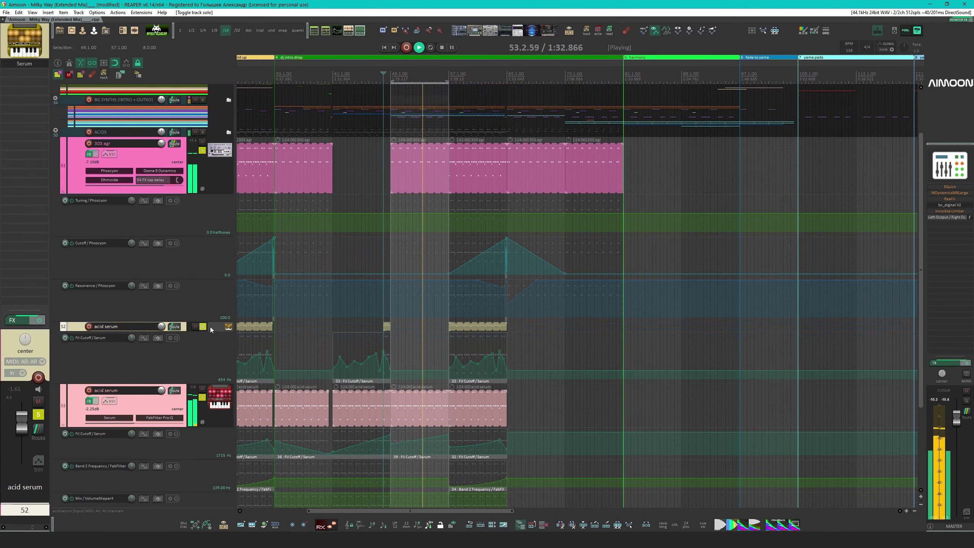
Play the three soloed acid tracks from bar 57 with the track heights reduced
left_click(449, 249)
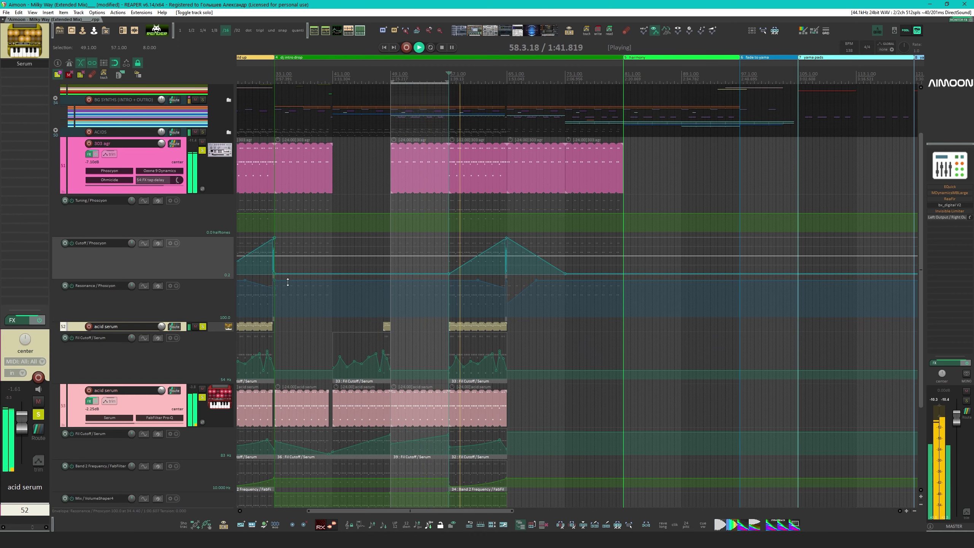
scroll(511, 211, "down", 5)
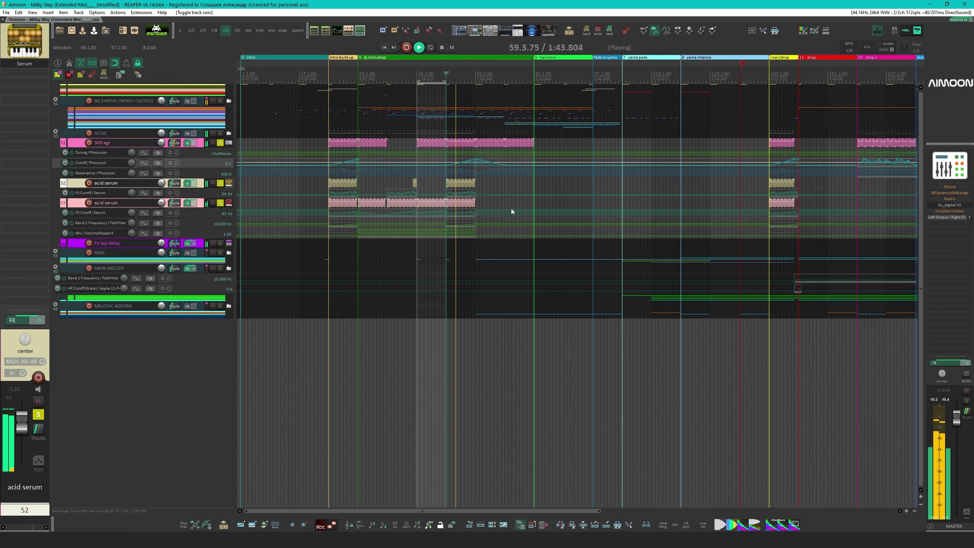
scroll(512, 211, "up", 5)
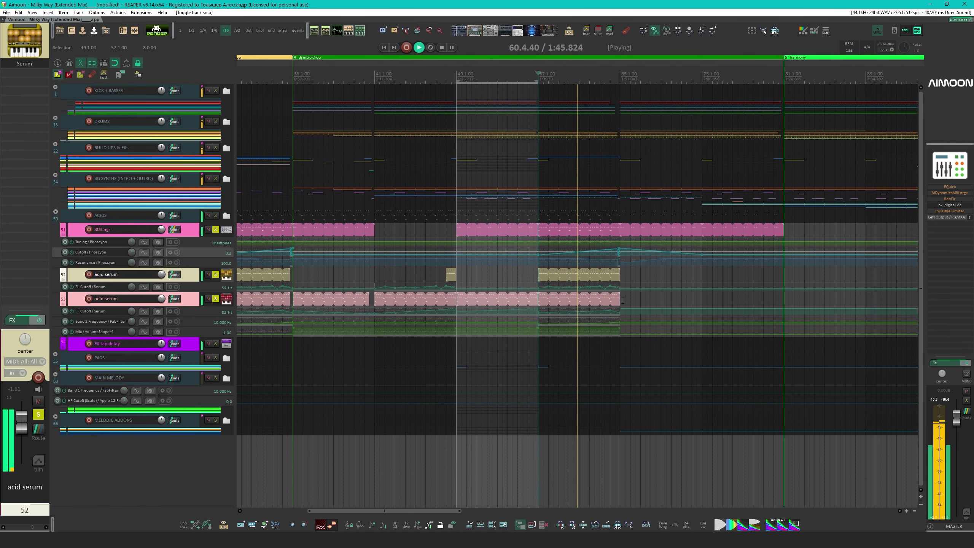
scroll(652, 303, "up", 3)
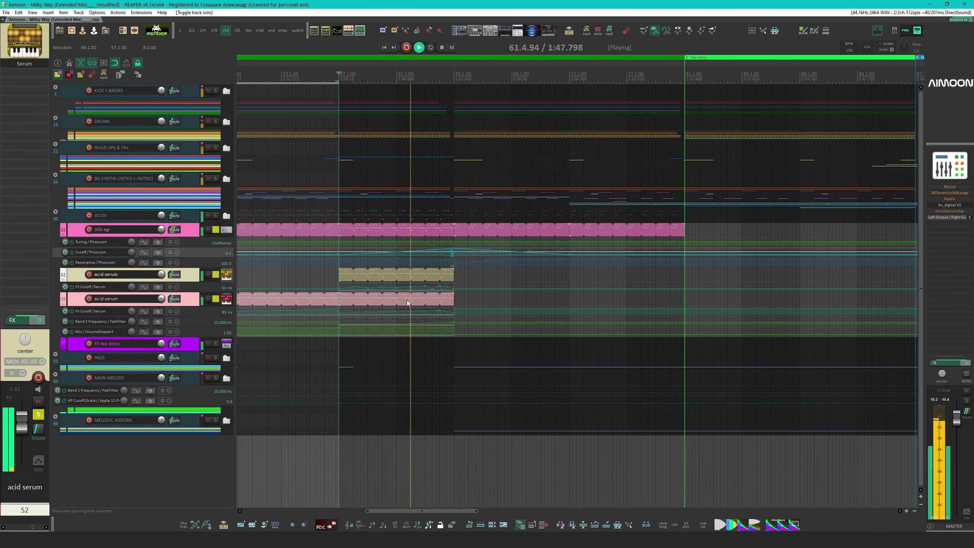
Check the notes of the pink acid serum item and unsolo all three acid tracks
double_click(407, 303)
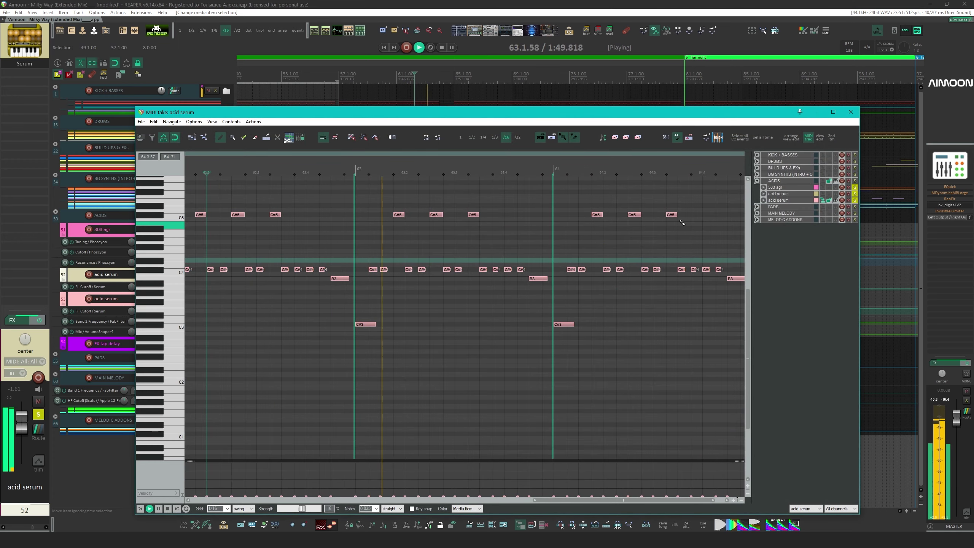
key("Escape")
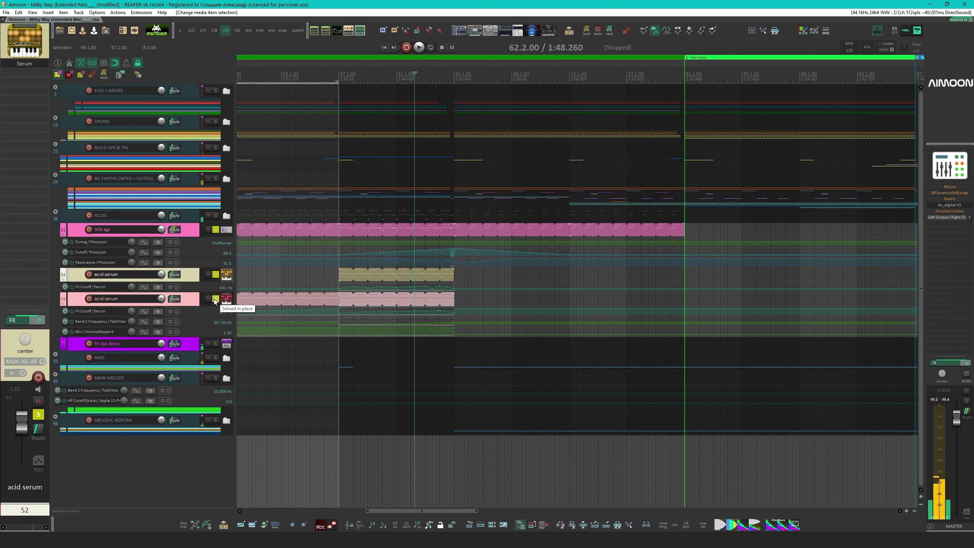
left_click(216, 299)
left_click(215, 274)
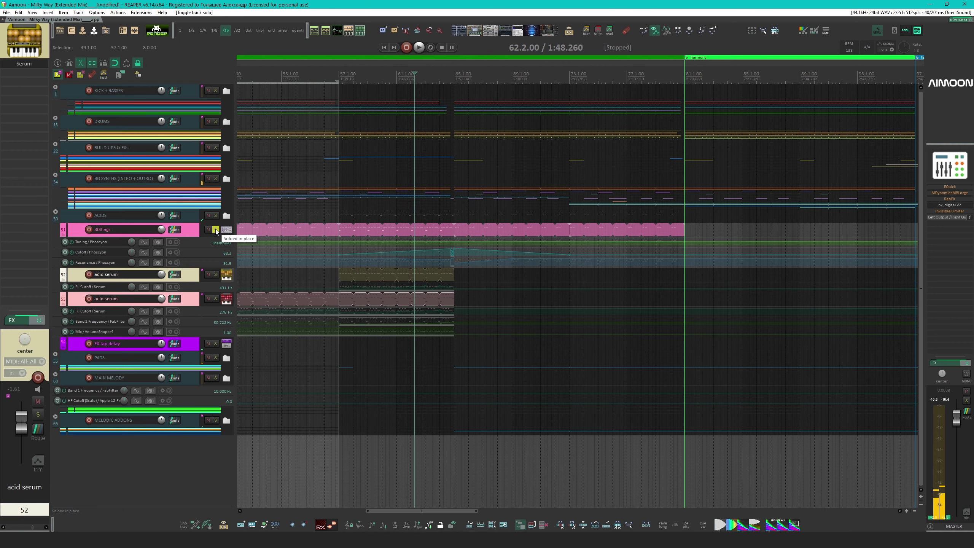
left_click(215, 230)
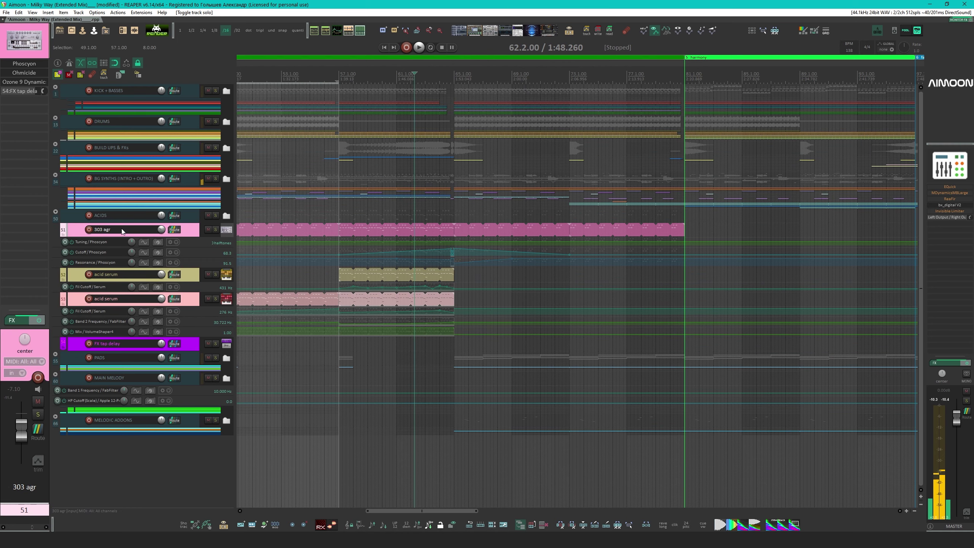
Look at the FX tap delay track's effects, then solo the 303 agr track and play it from bar 57
left_click(105, 344)
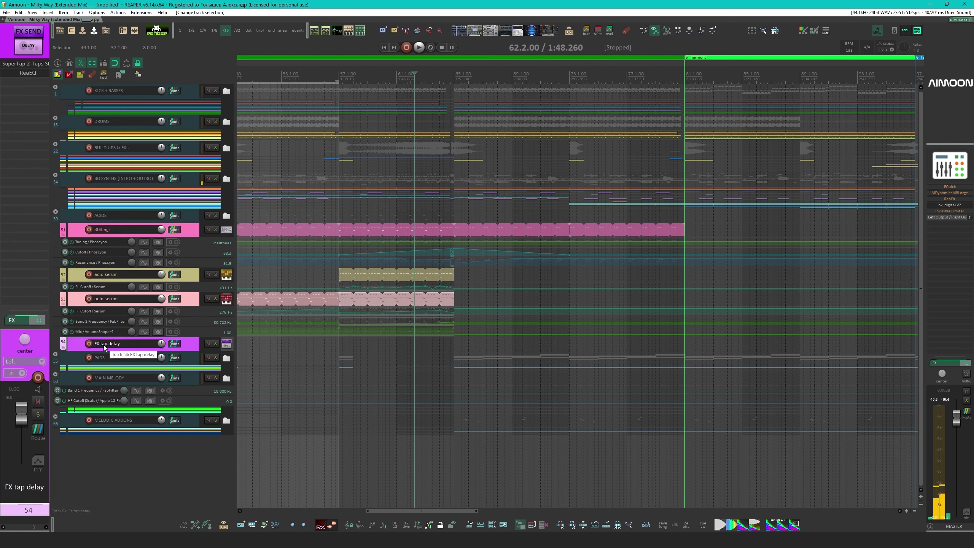
left_click(115, 230)
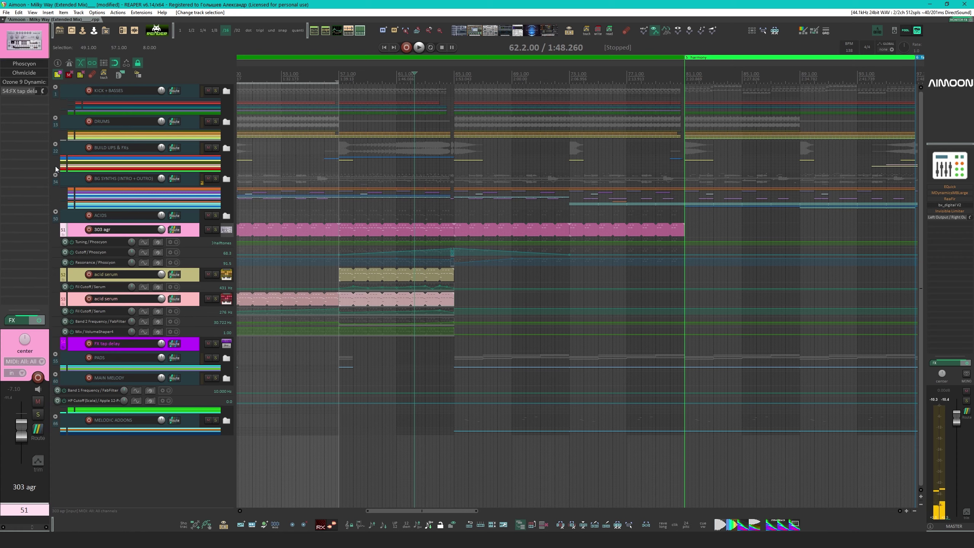
left_click(215, 229)
key("space")
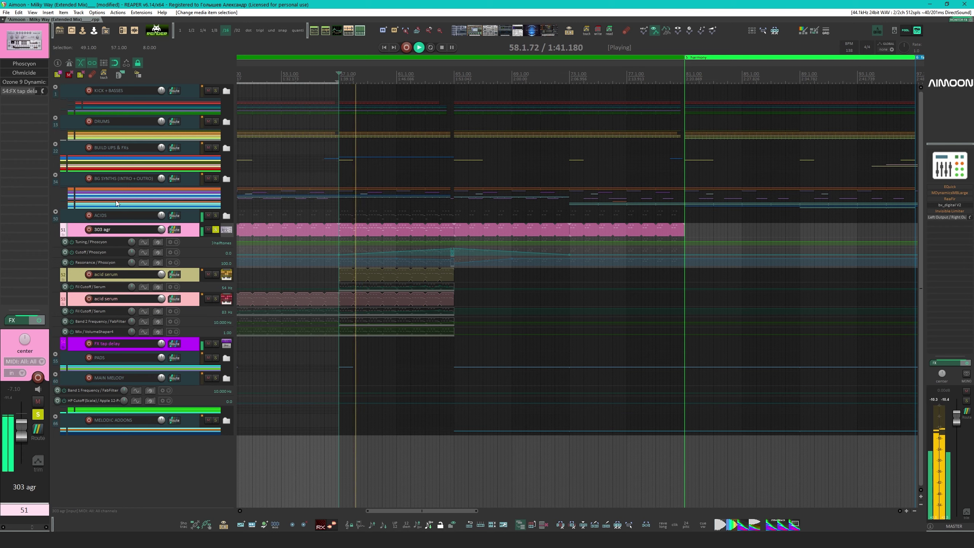
Compare the 303 agr track with its FX tap delay send muted and unmuted, replaying from bar 57
left_click(22, 91, "shift")
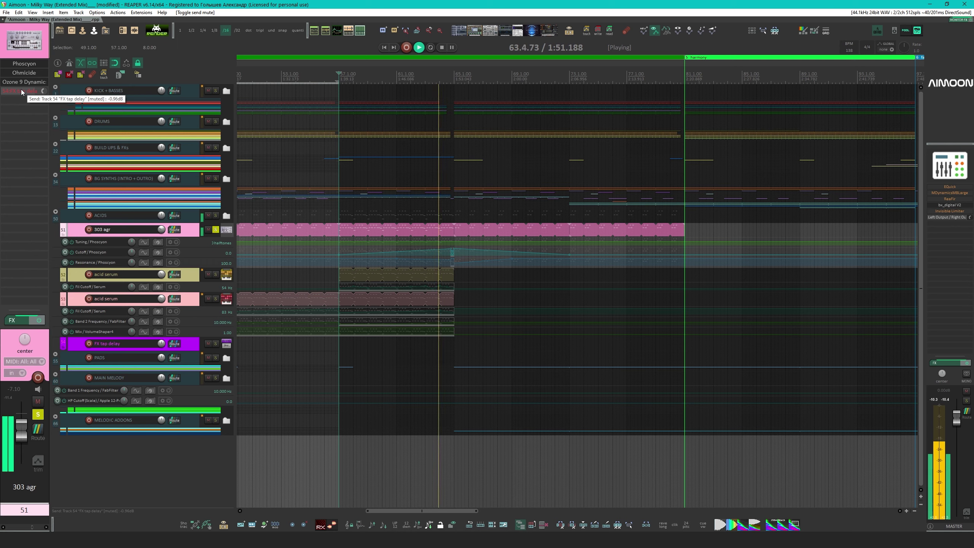
key("space")
key("space")
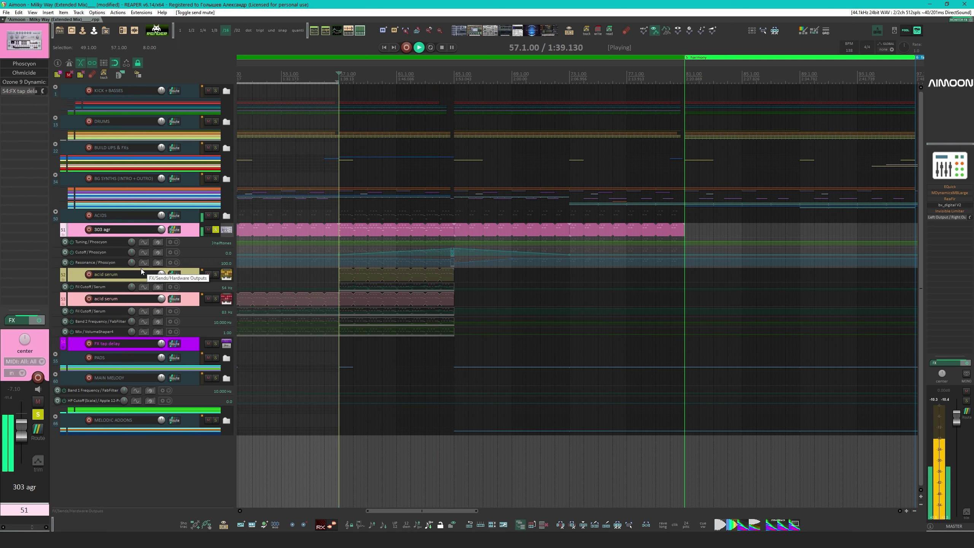
Examine the SuperTap 2-Taps delay on the FX tap delay track while the 303 agr part plays
left_click(124, 339)
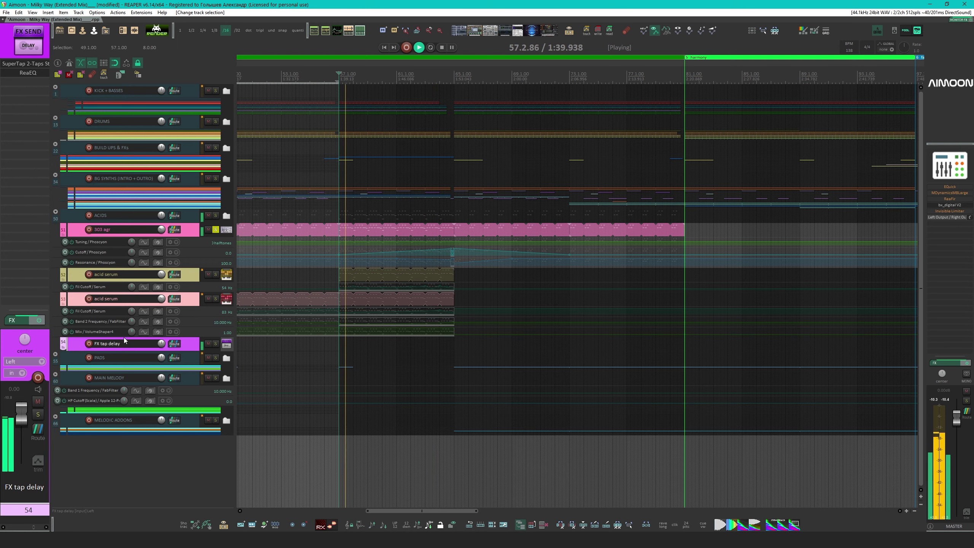
left_click(26, 63)
left_click_drag(493, 202, 388, 170)
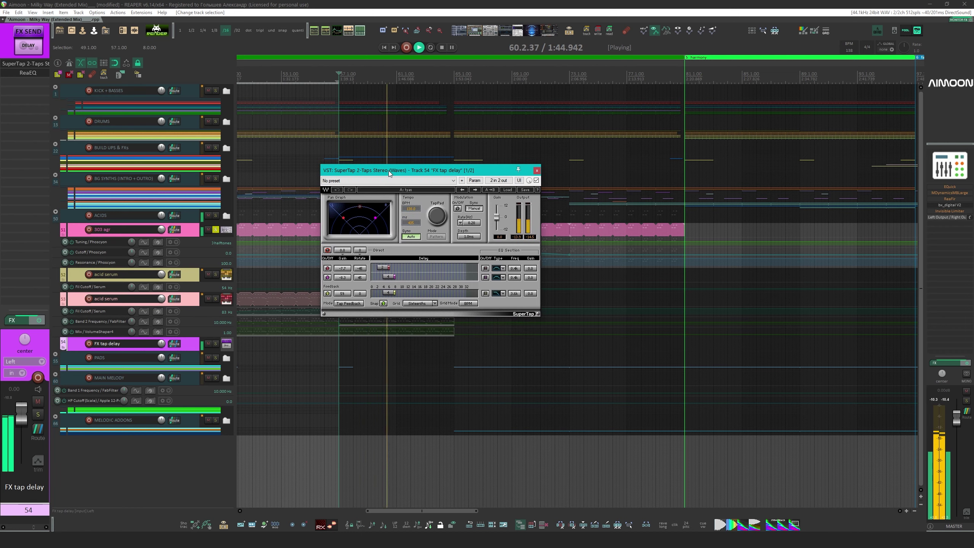
key("space")
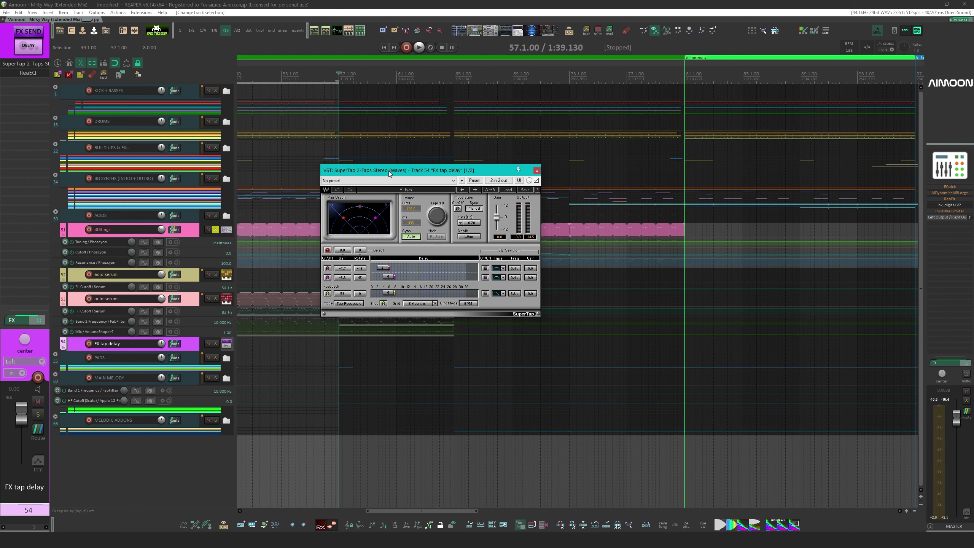
Close the SuperTap plugin window and unsolo the 303 agr track
left_click(117, 232)
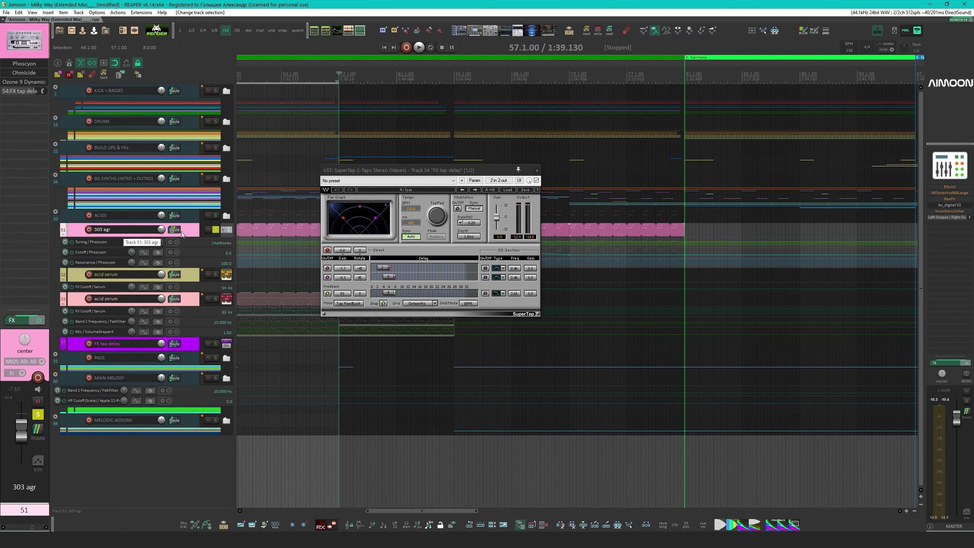
left_click(537, 171)
left_click(215, 229)
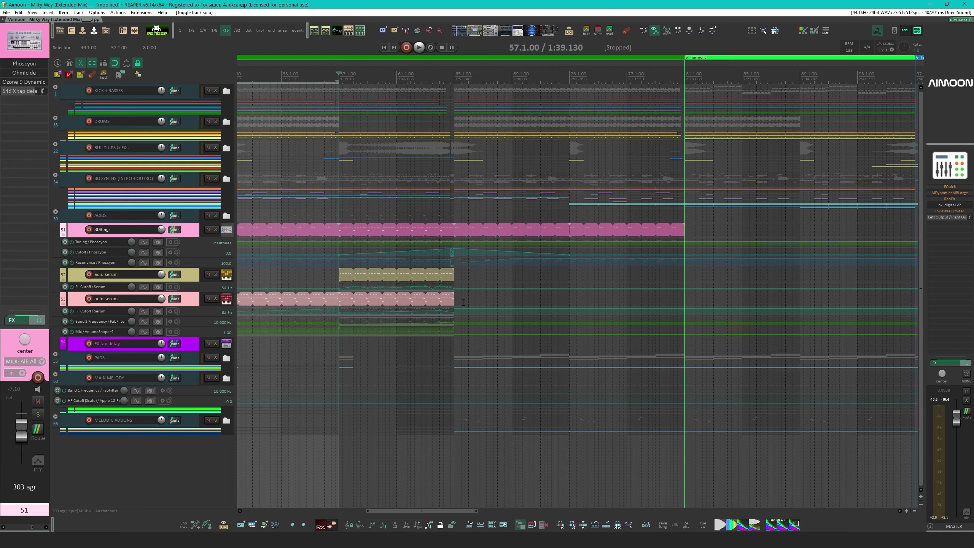
Collapse the ACIDS folder completely and select the MAIN MELODY and MELODIC ADDONS folders in turn
scroll(462, 303, "down", 6)
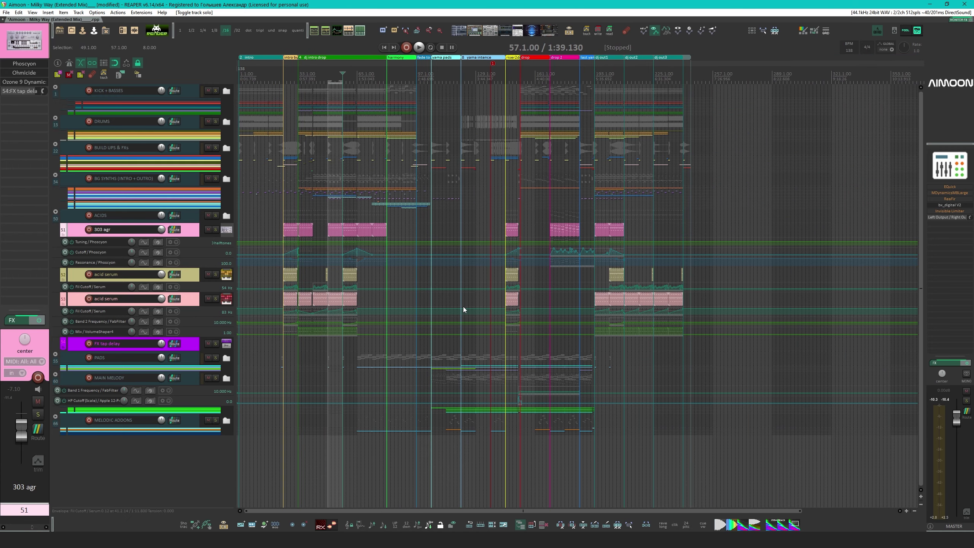
left_click(56, 212)
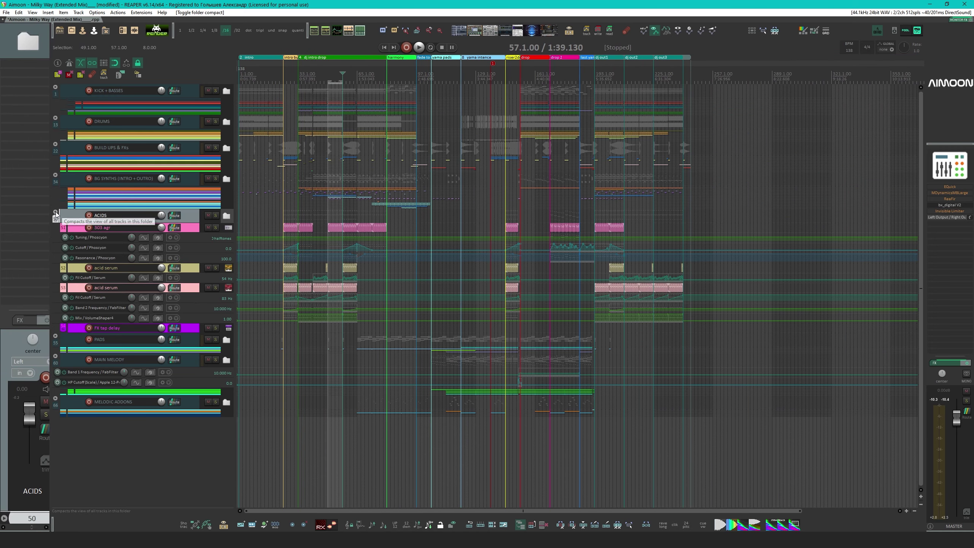
left_click(56, 213)
left_click(131, 255)
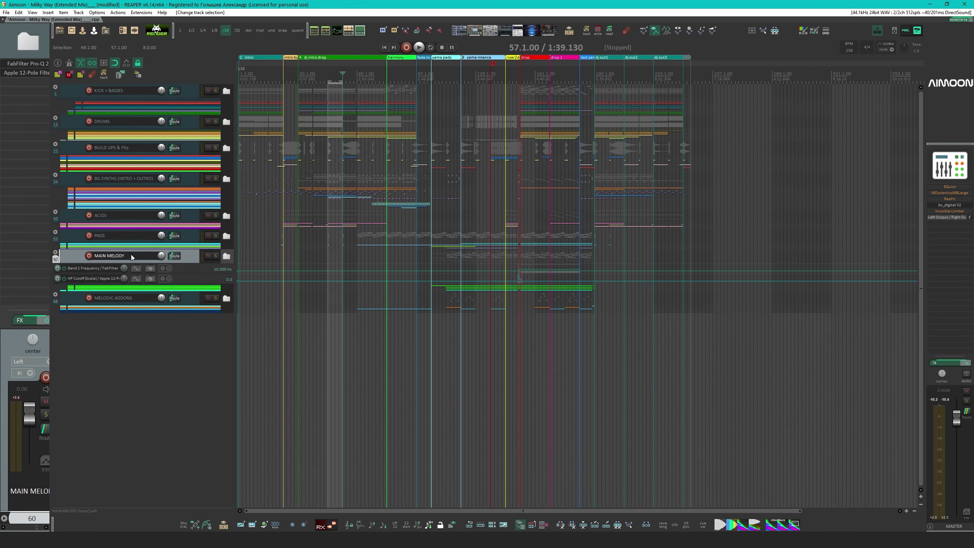
left_click(117, 301)
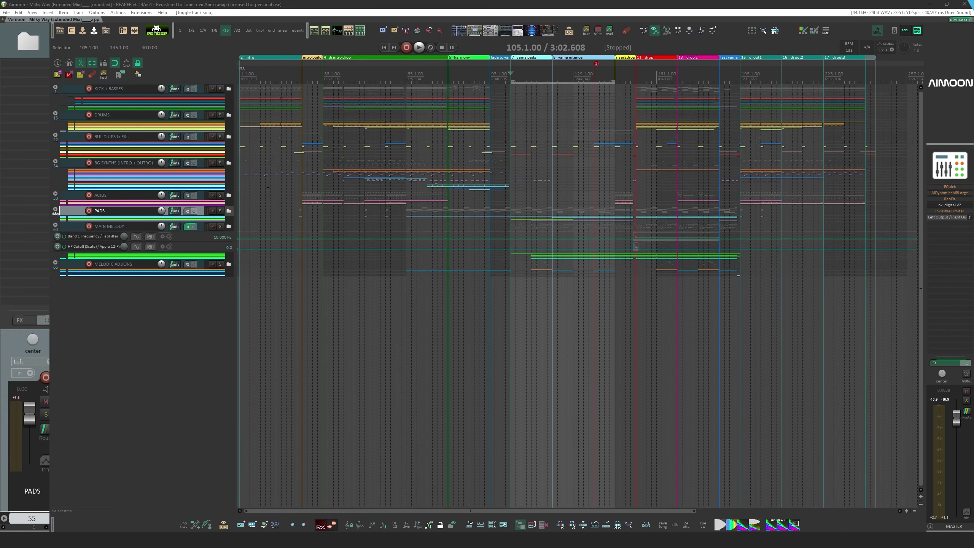
Solo the PADS folder, expand its tracks and play the pads from bar 121
left_click(220, 211)
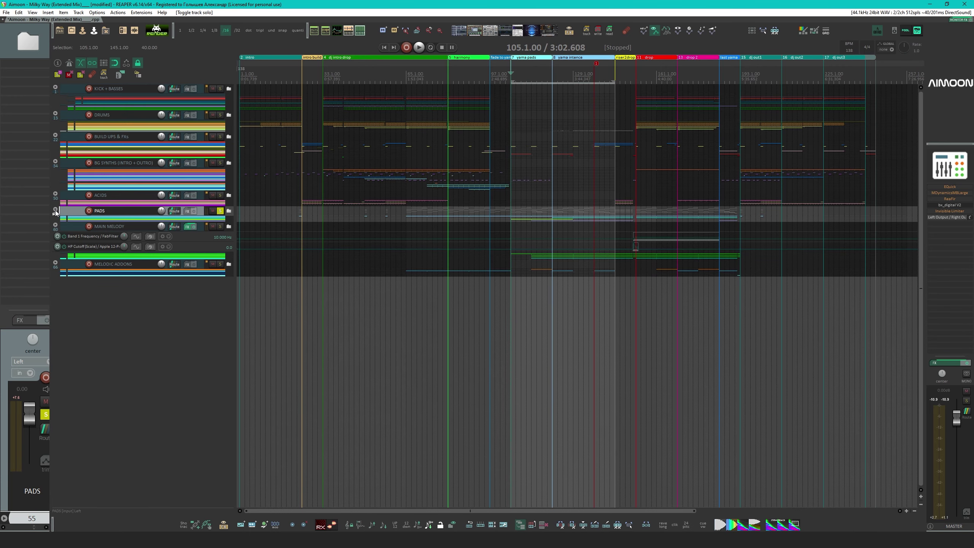
left_click(55, 209)
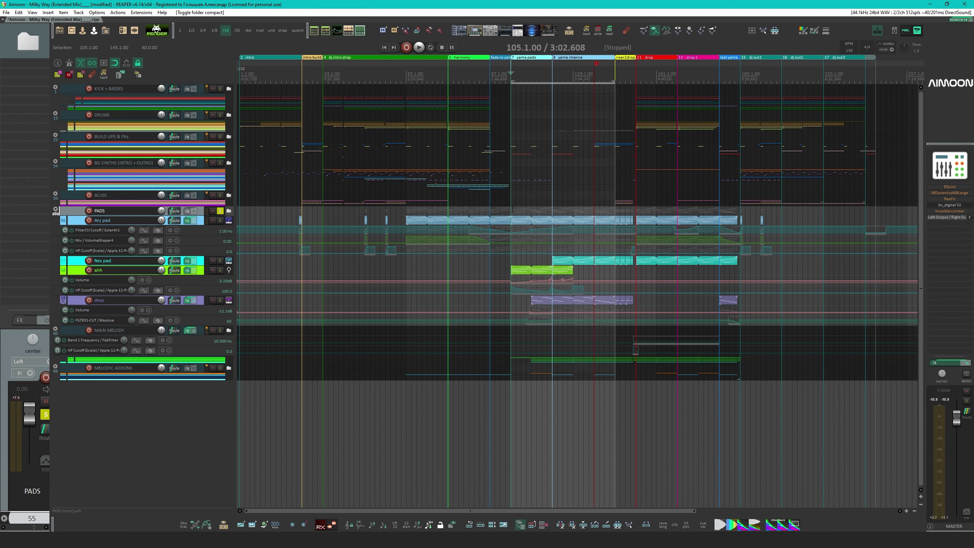
key("8")
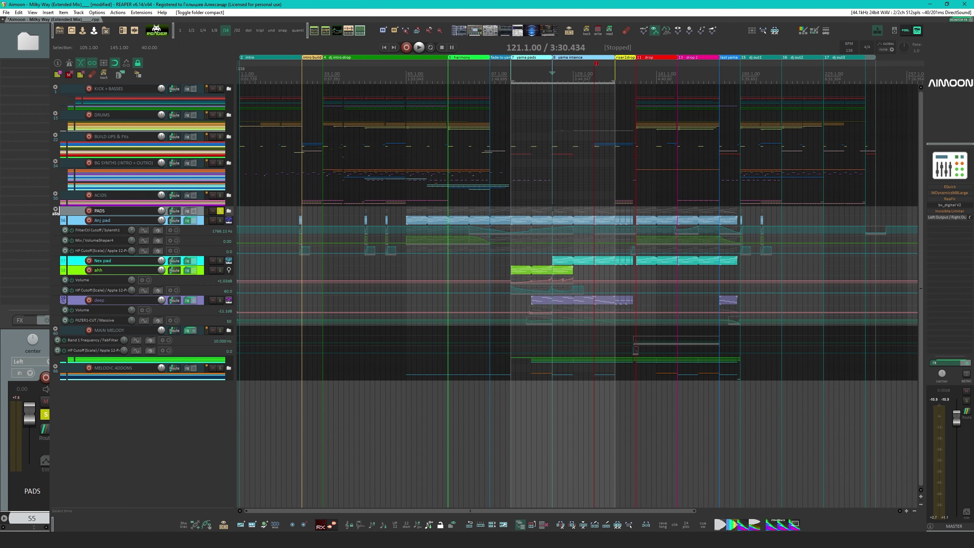
key("space")
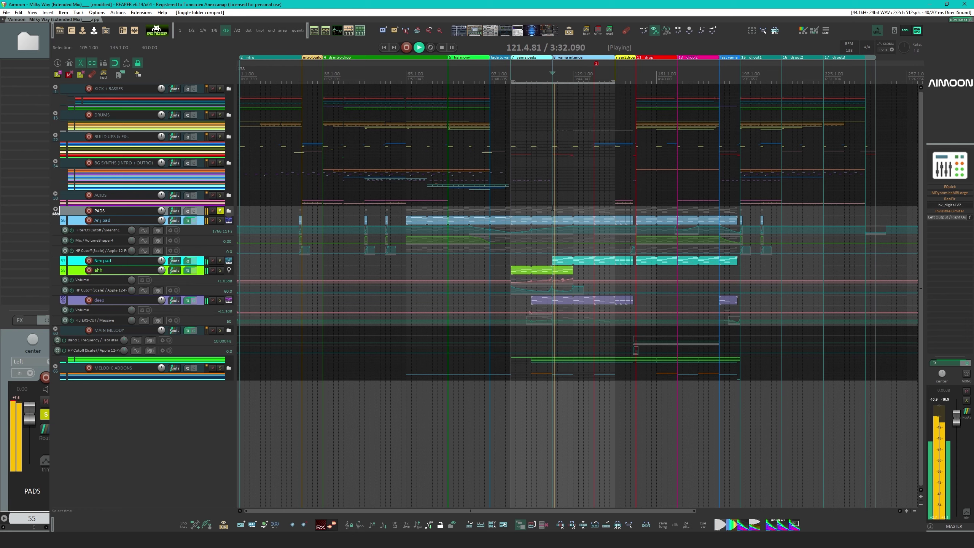
scroll(678, 218, "up", 2)
left_click_drag(678, 219, 546, 265)
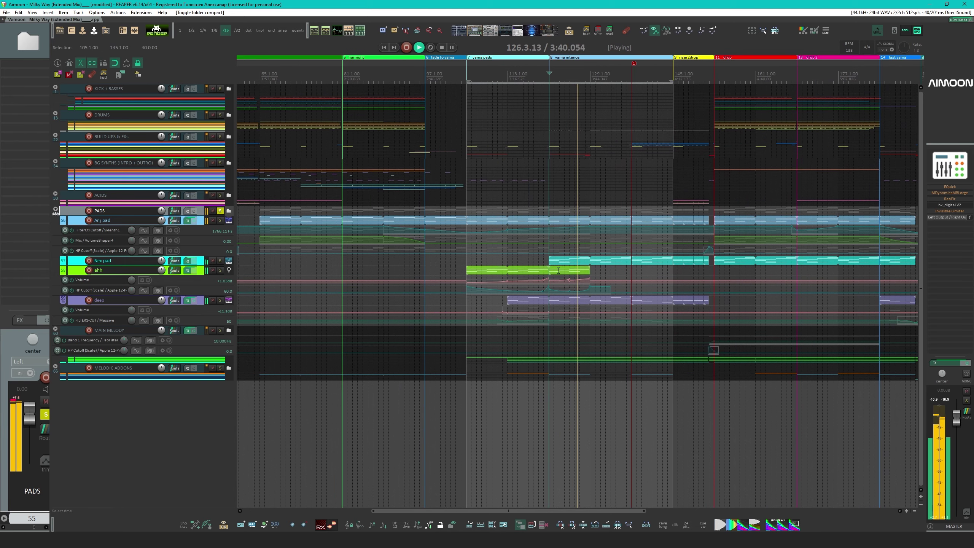
scroll(630, 270, "up", 2)
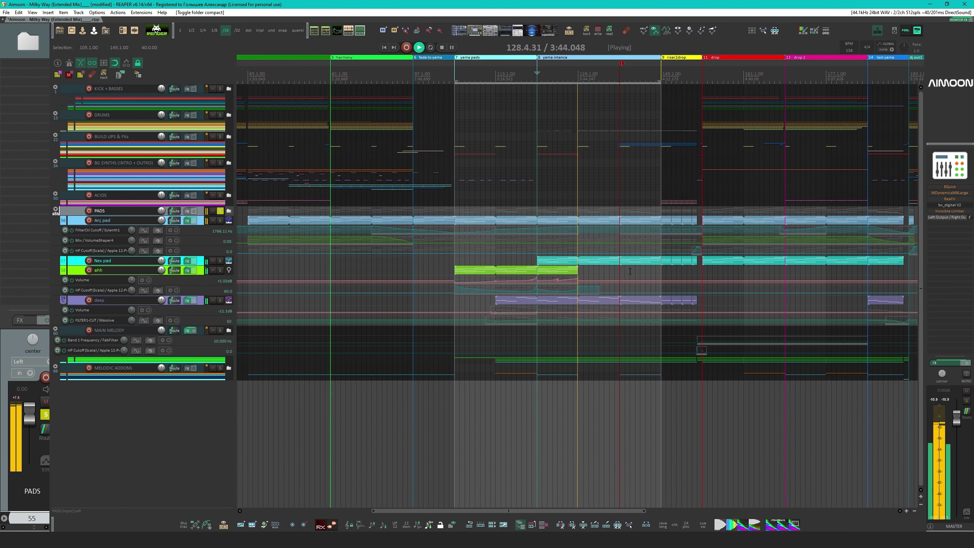
key("space")
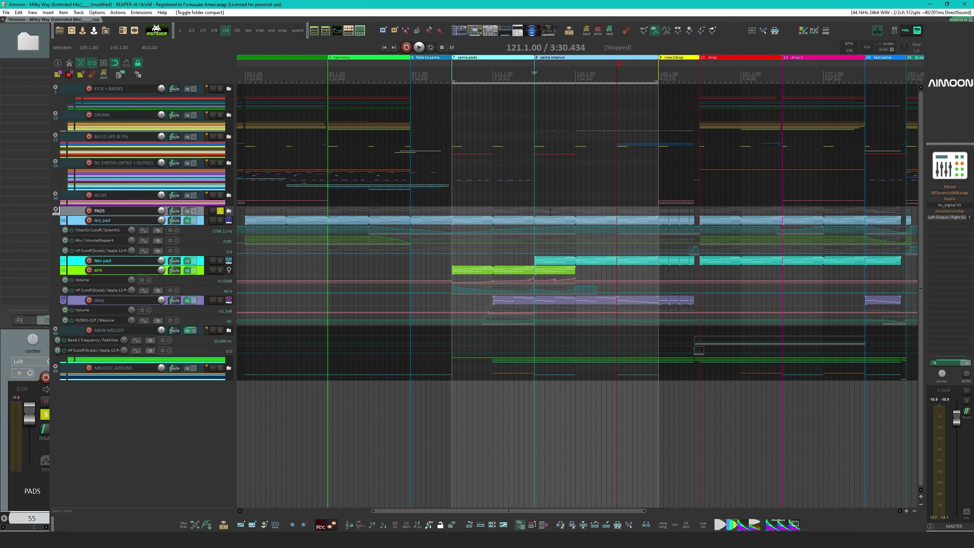
Open the Anj pad item's notes, solo the track and listen to its chords from bar 113
double_click(535, 221)
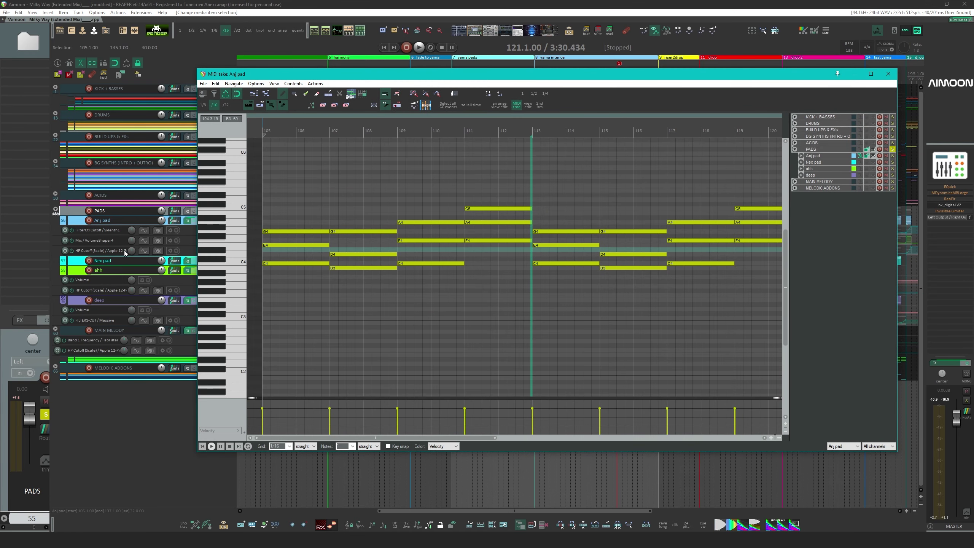
left_click(112, 222)
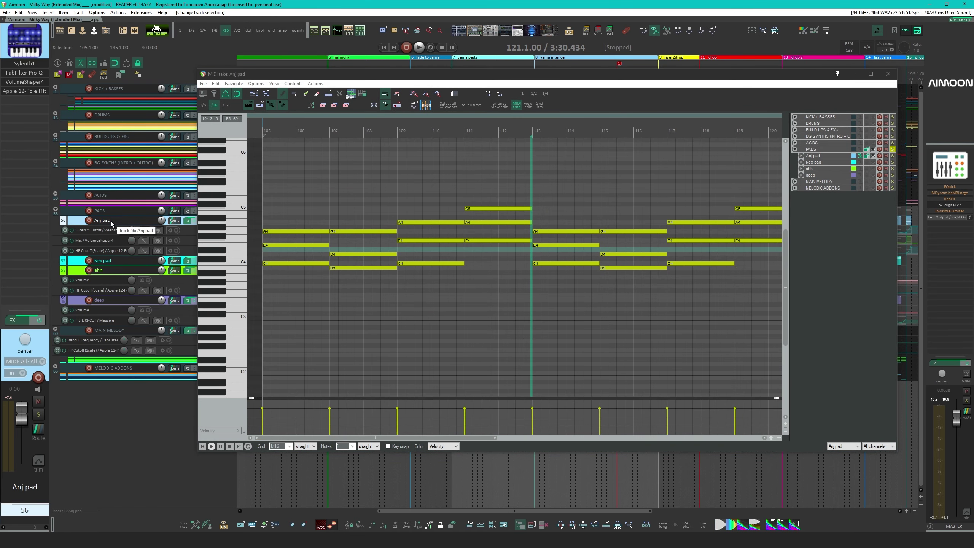
key("F6")
left_click(537, 158)
key("space")
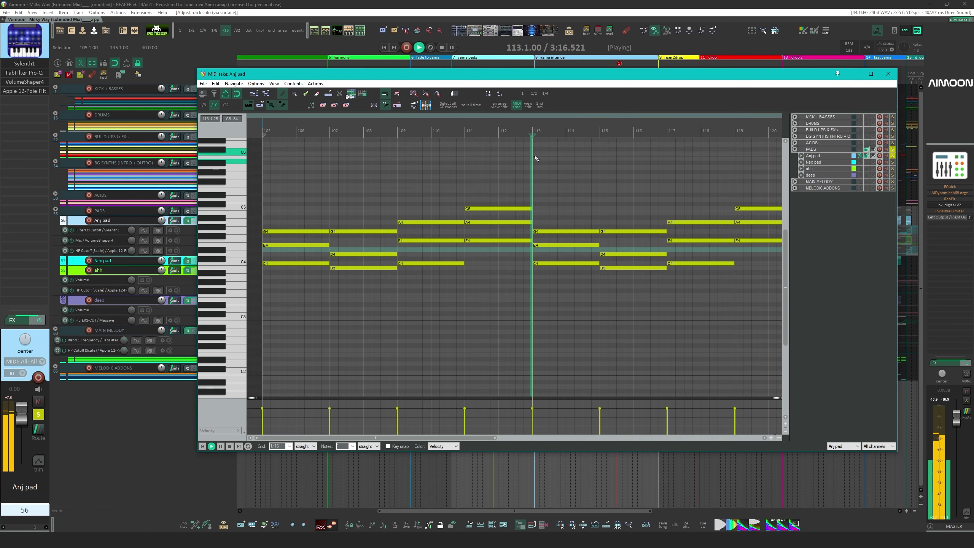
scroll(541, 166, "down", 3)
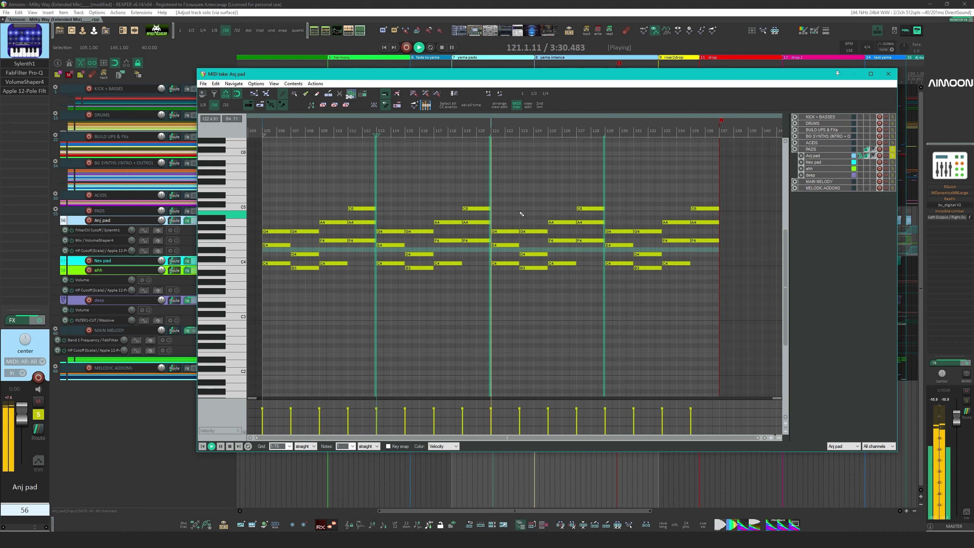
key("space")
key("Escape")
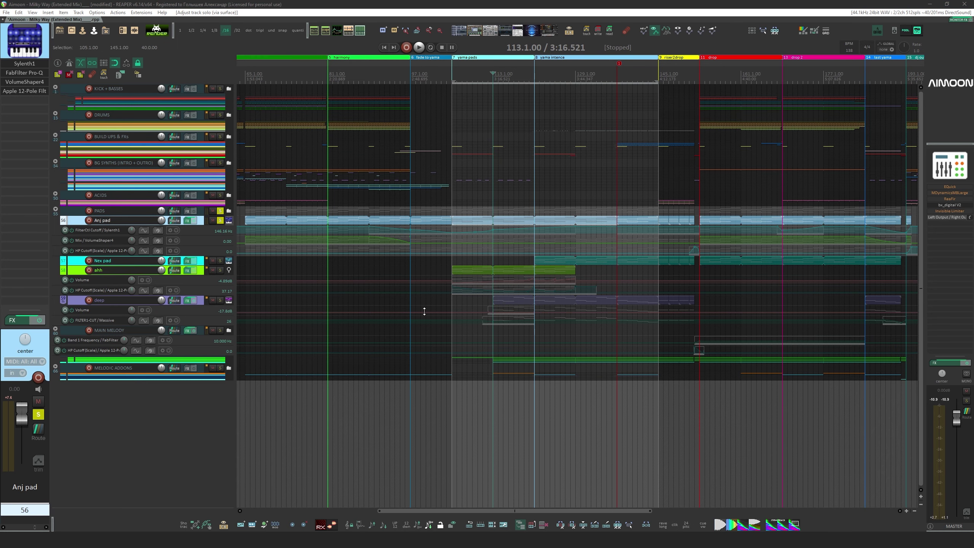
Solo the MAIN MELODY folder, unsolo Anj pad and play the full pads with the melody from bar 113
left_click(219, 331)
key("space")
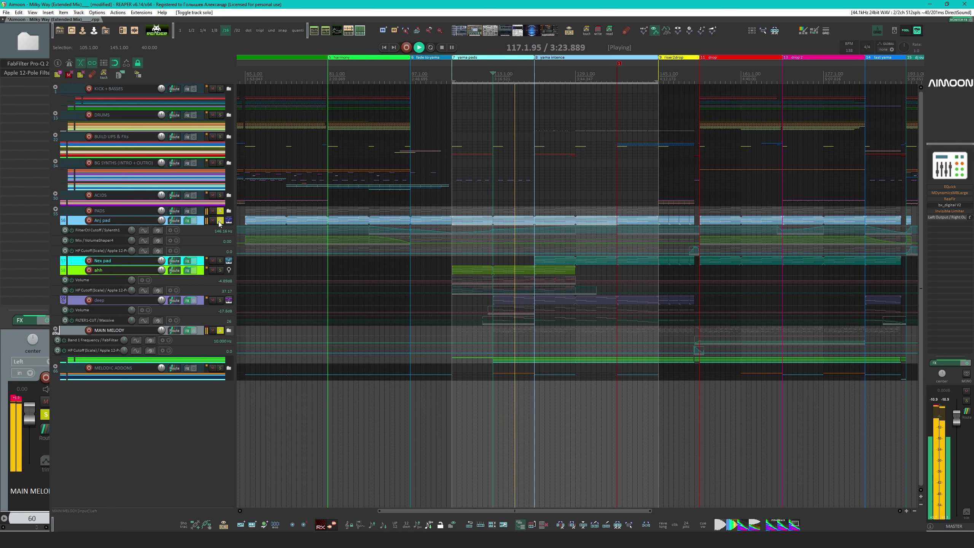
left_click(300, 250)
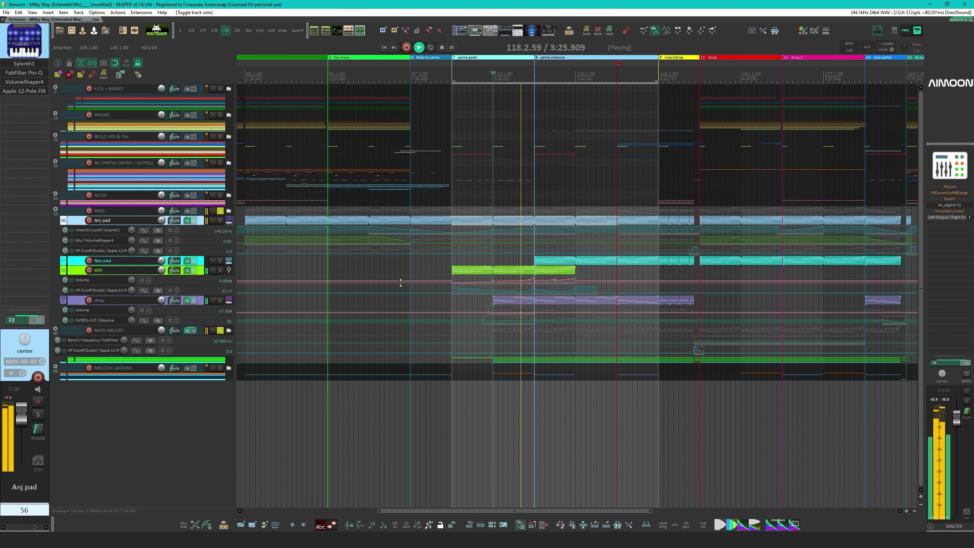
scroll(441, 323, "up", 3)
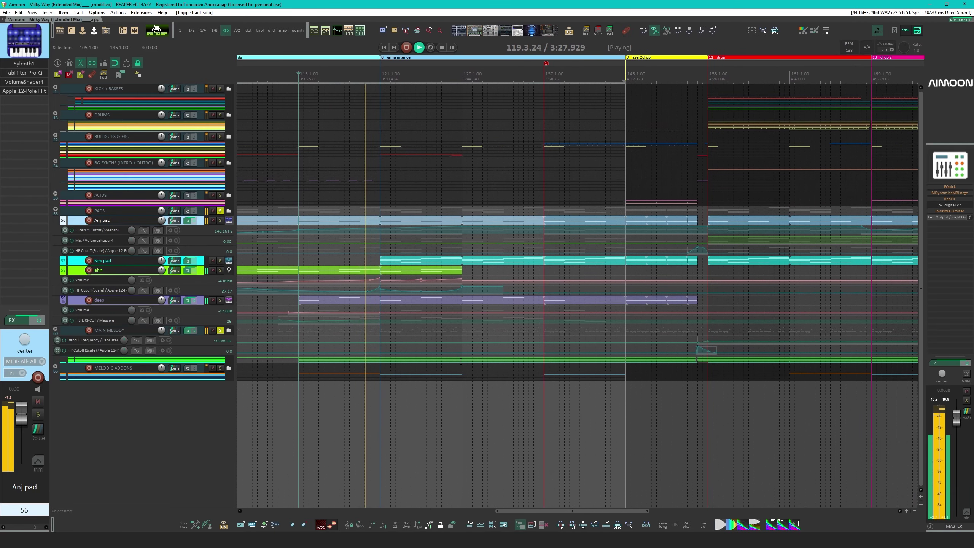
scroll(486, 361, "down", 2)
scroll(450, 380, "down", 2)
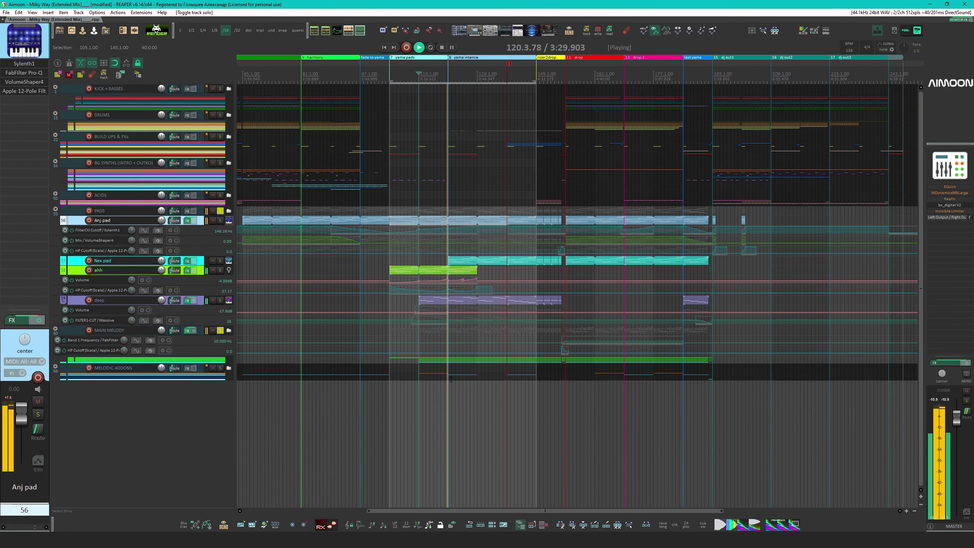
key("space")
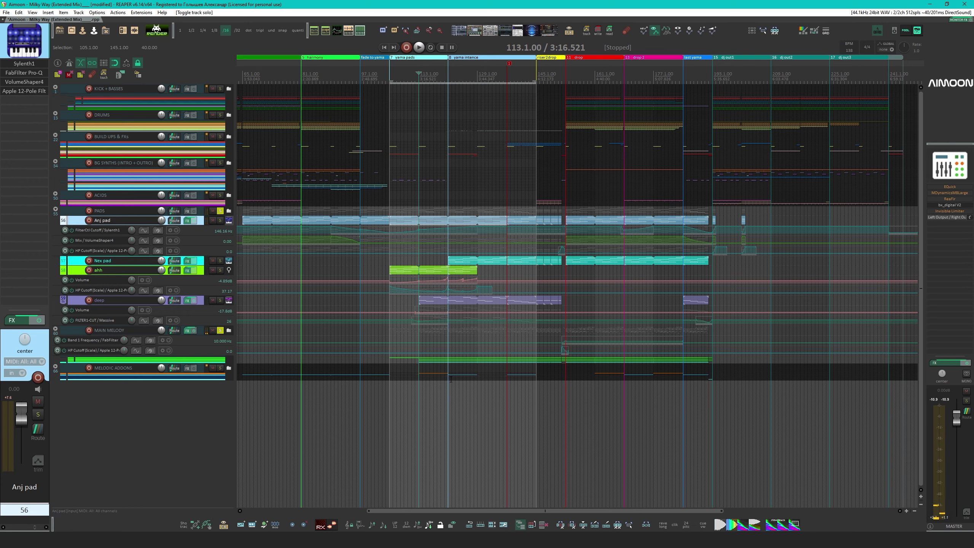
Play the pads from the drop at bar 153 and unsolo the MAIN MELODY folder
left_click(565, 226)
key("space")
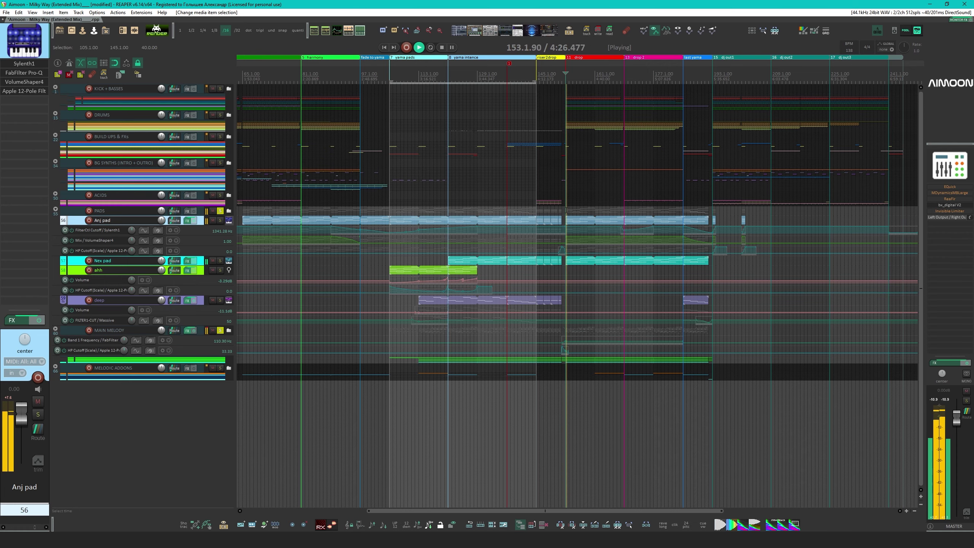
left_click(220, 329)
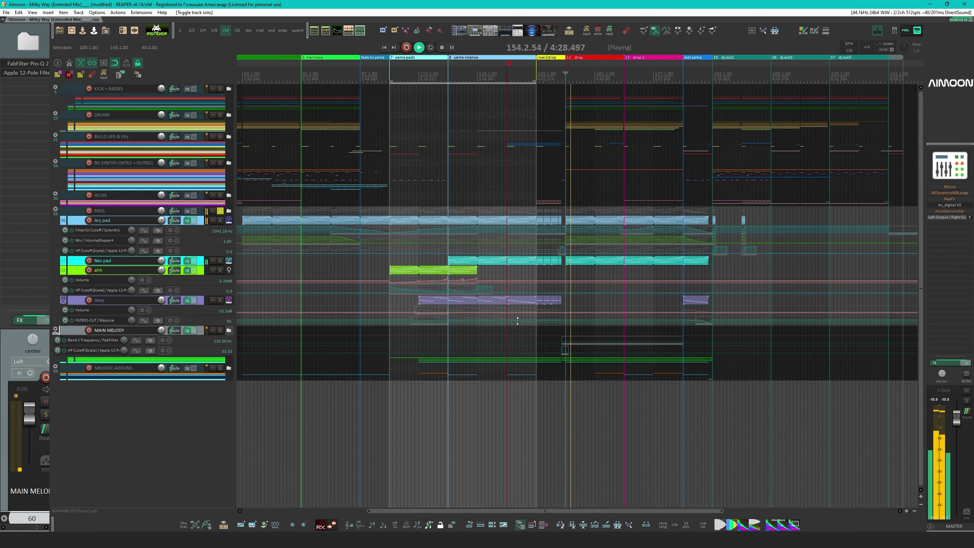
scroll(636, 292, "right", 3)
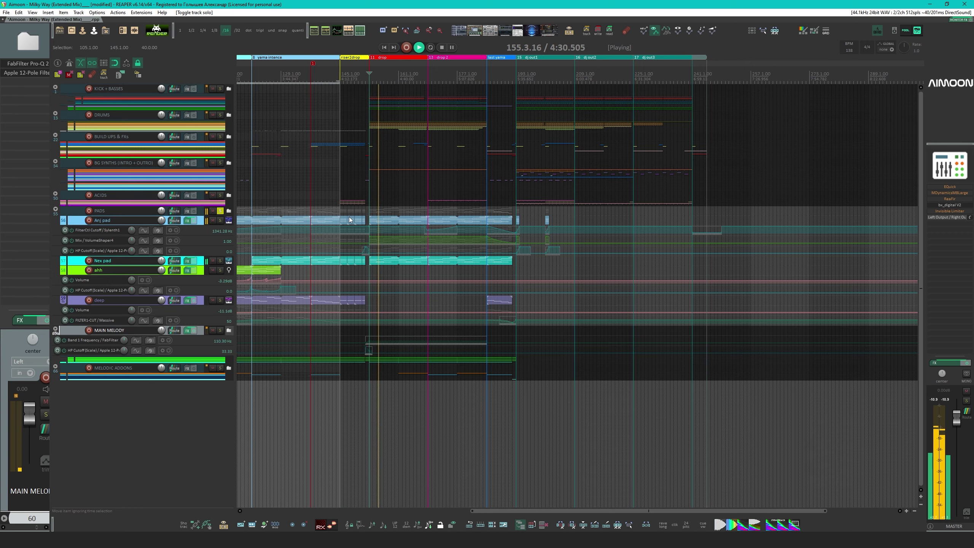
Expand the KICK + BASSES folder, audition the KICK grp briefly in solo with the pads, and stop playback
left_click(55, 88)
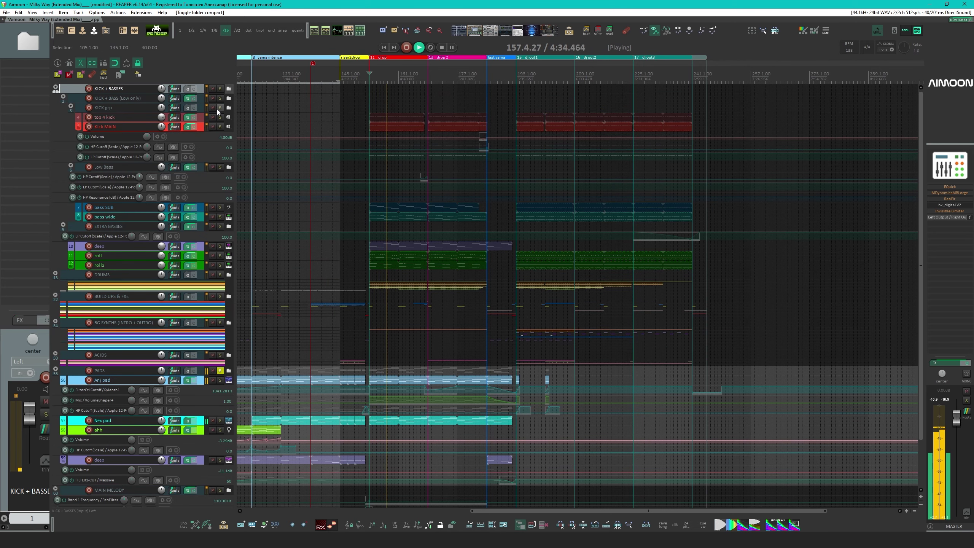
left_click(218, 108)
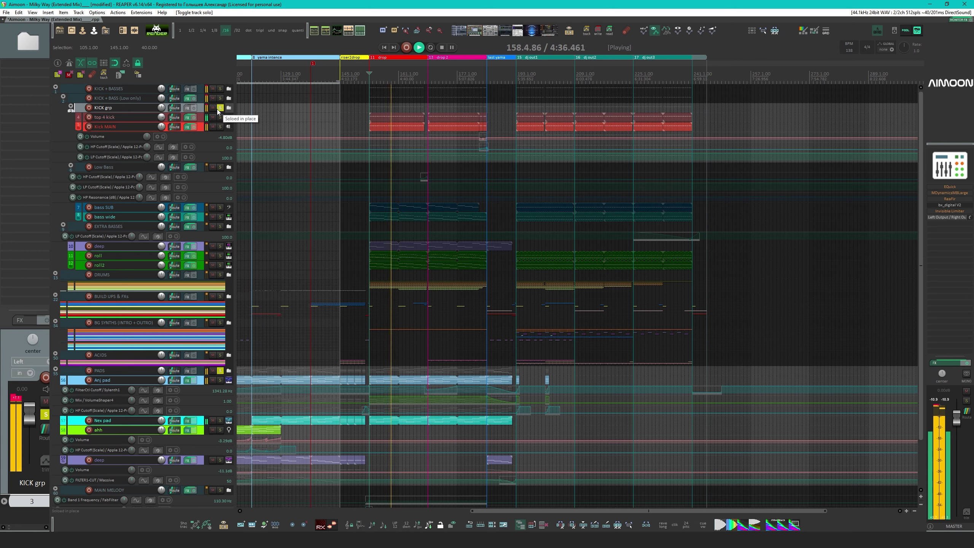
left_click(219, 108)
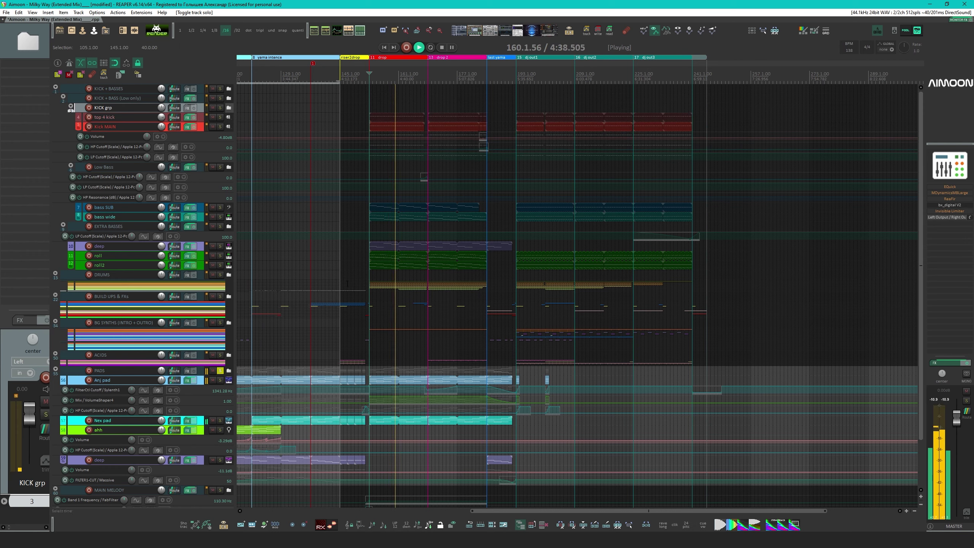
key("space")
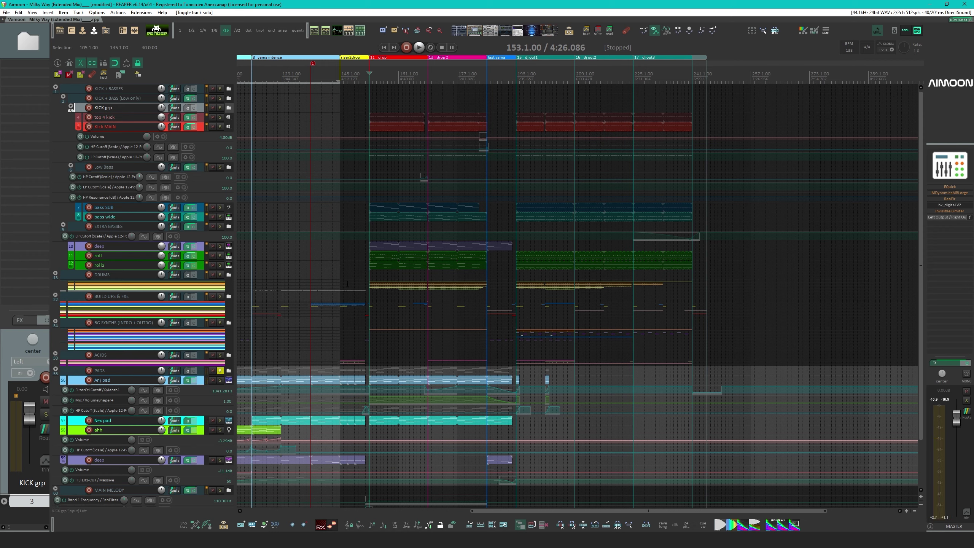
Open Sylenth1 on the Anj pad track and bypass its FabFilter Pro-Q, VolumeShaper4 and Apple 12-Pole Filter effects
scroll(351, 286, "down", 3)
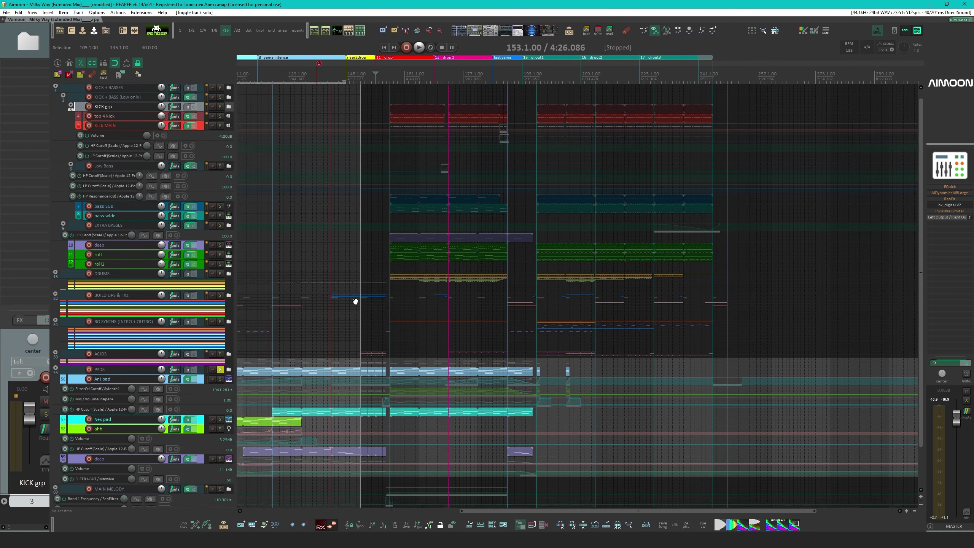
scroll(383, 276, "left", 6)
scroll(437, 268, "left", 3)
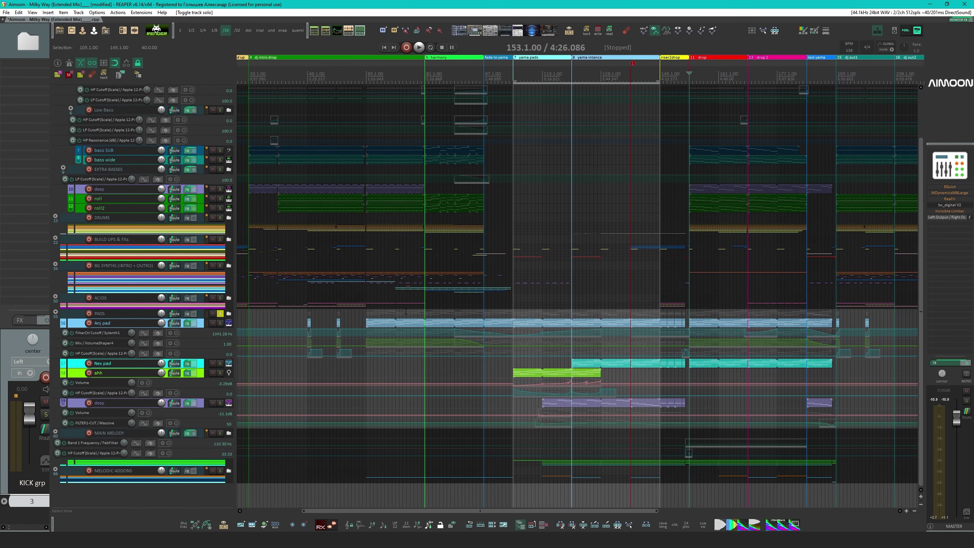
left_click(124, 324)
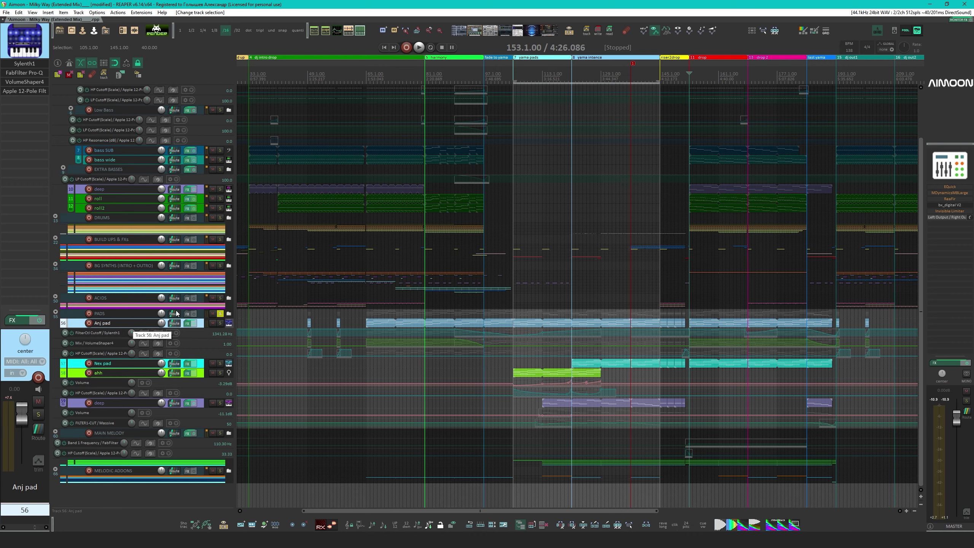
left_click(24, 63)
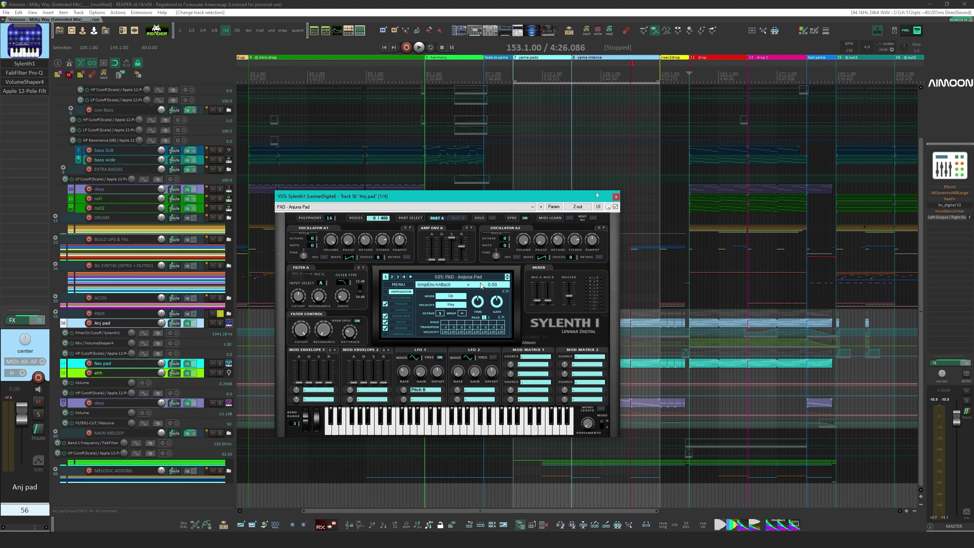
left_click(29, 91, "shift")
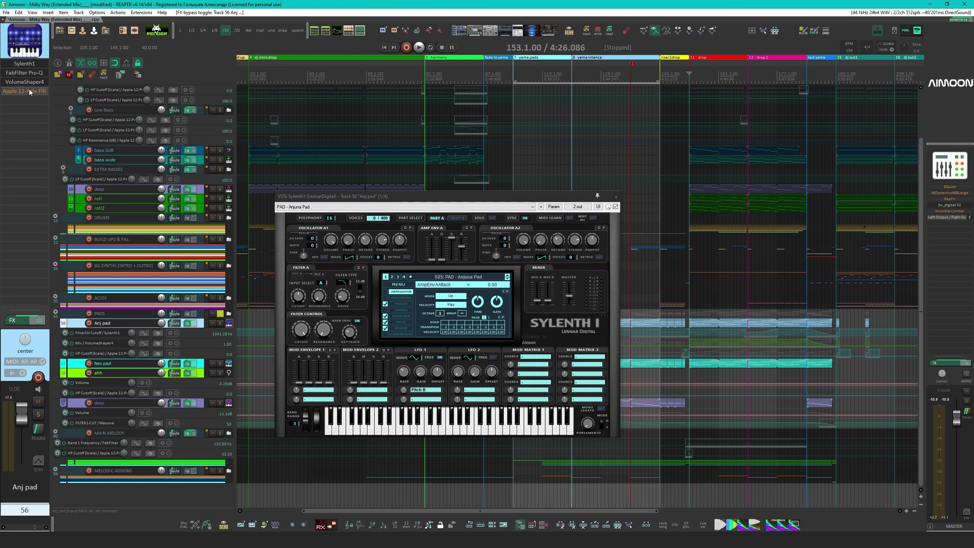
left_click_drag(418, 196, 309, 196)
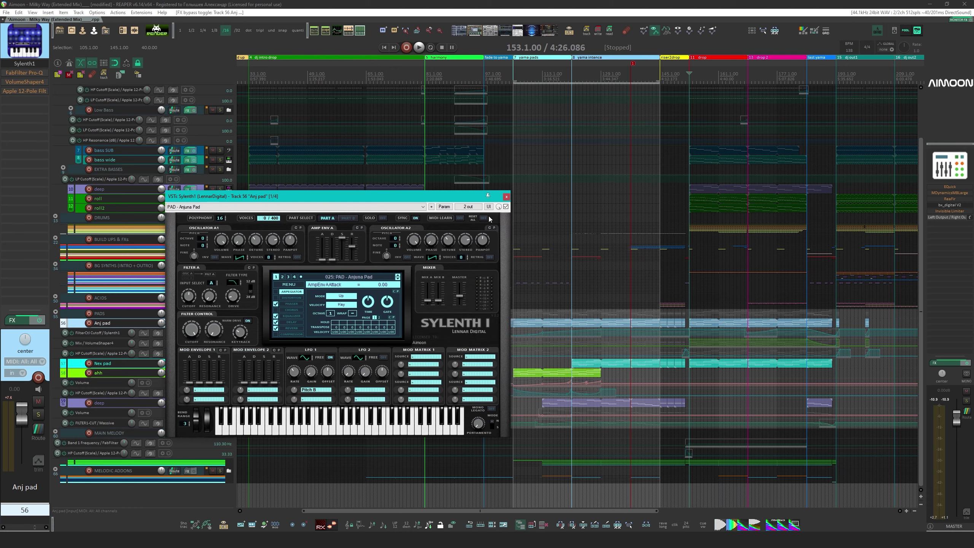
Solo the Anj pad track and listen to its dry sound from bar 121, moving the synth window clear of the track
key("space")
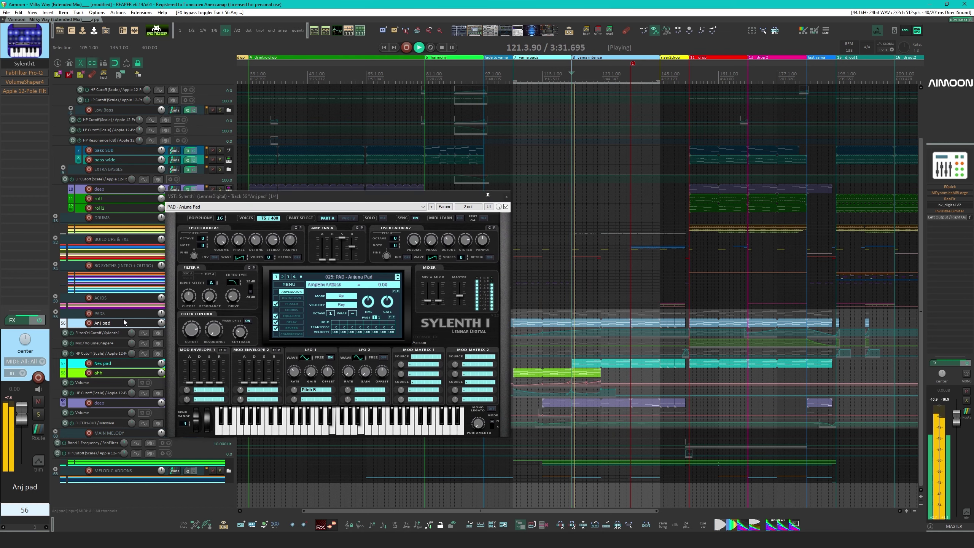
key("s")
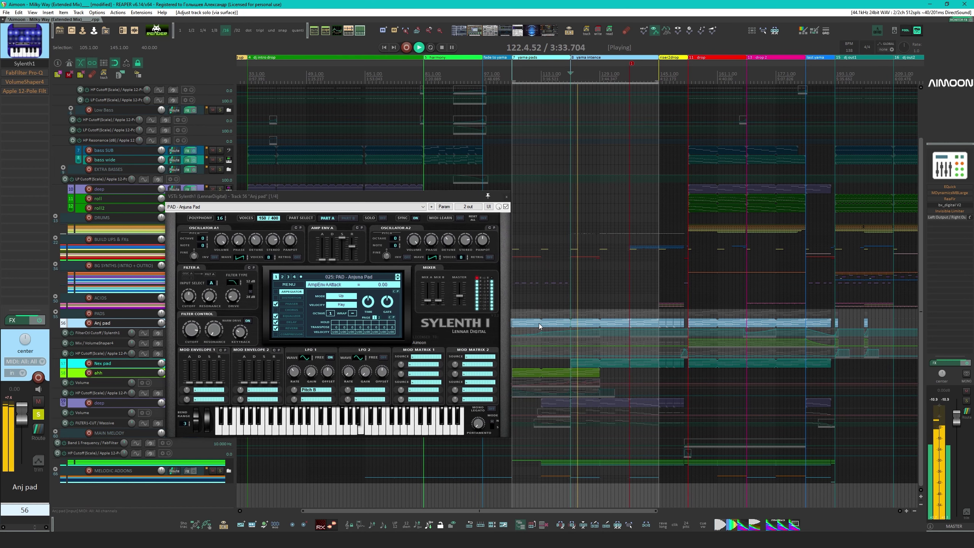
scroll(540, 323, "down", 2)
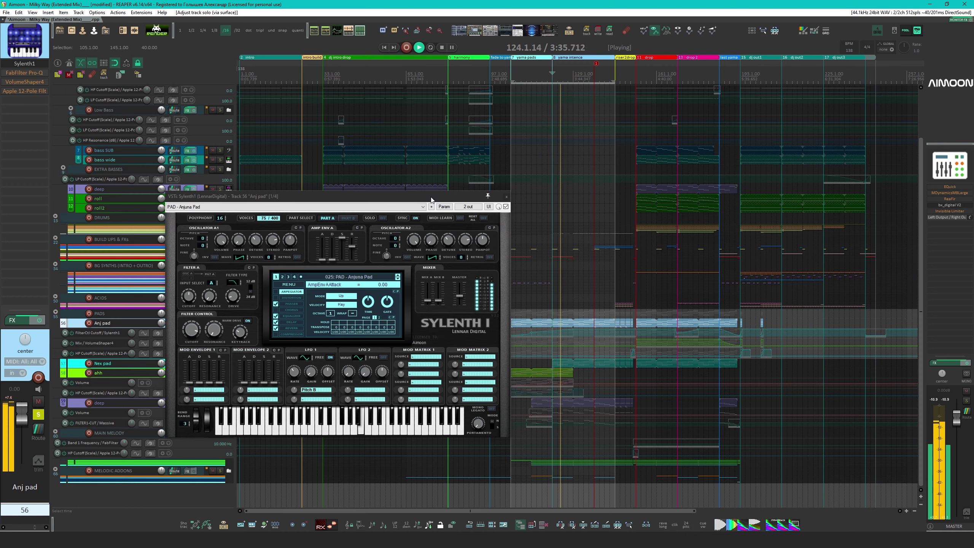
left_click_drag(432, 198, 557, 73)
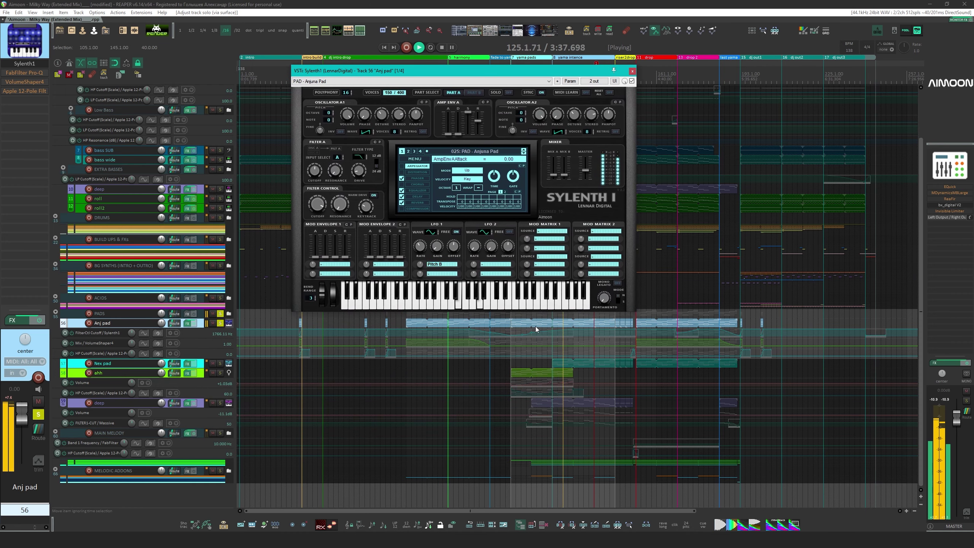
key("space")
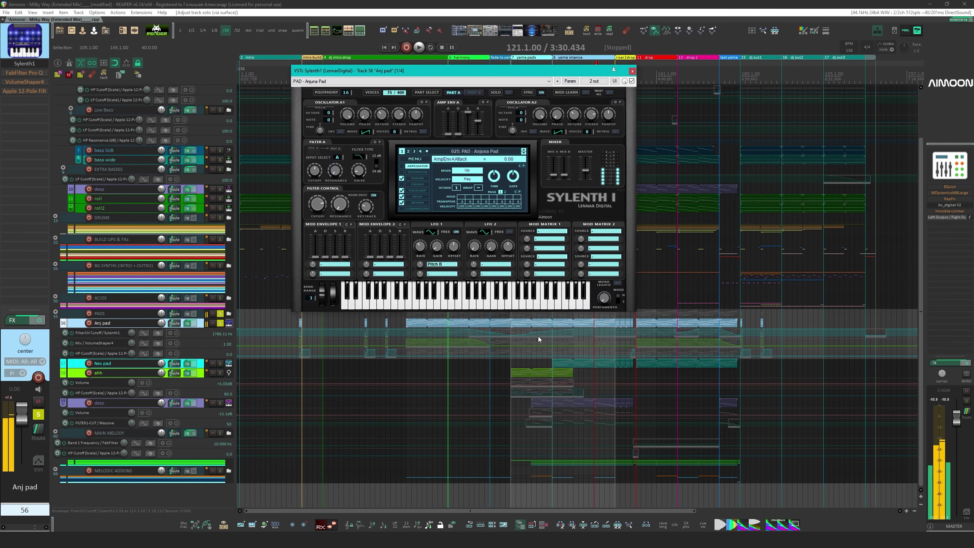
Play the dry Anj pad from bar 89, stop playback and close the Sylenth1 window
scroll(538, 339, "up", 5)
scroll(511, 364, "down", 2)
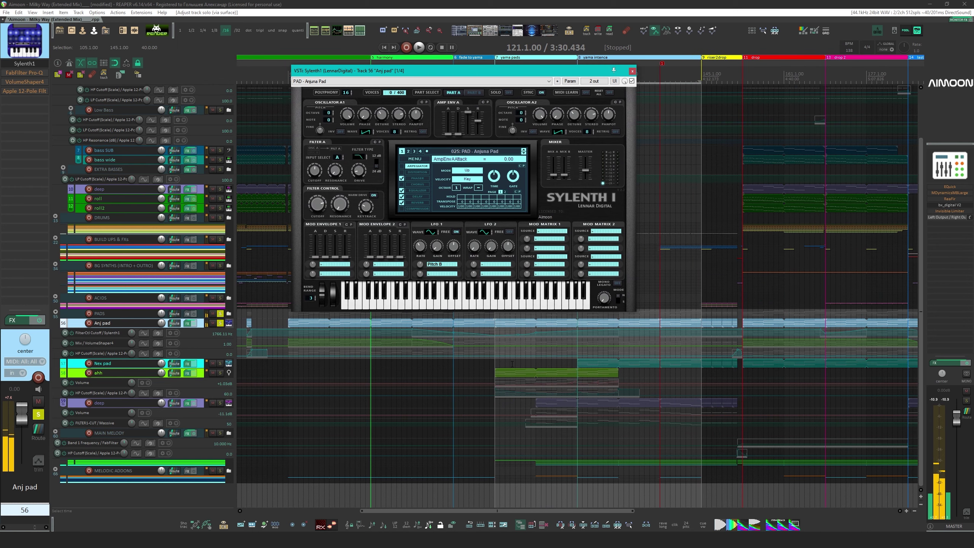
left_click(413, 352)
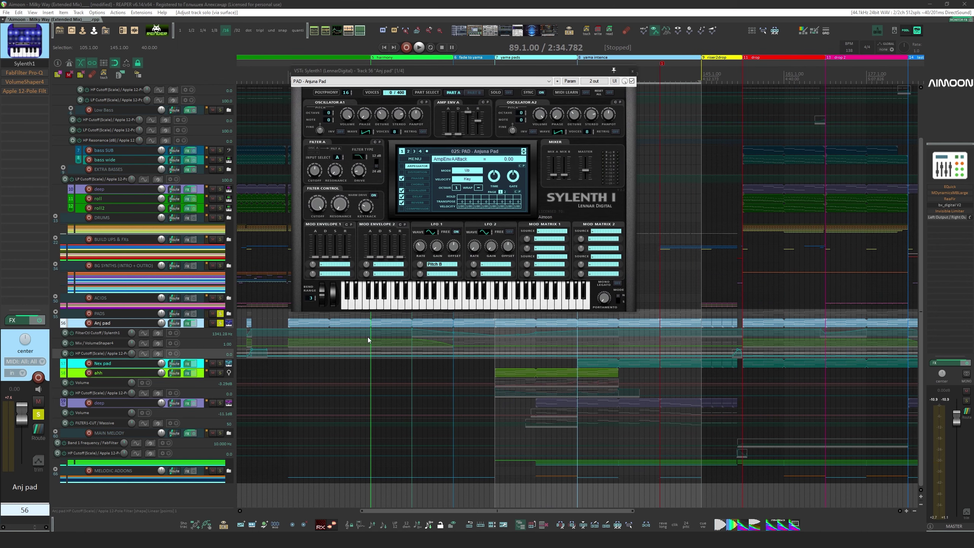
left_click(416, 364)
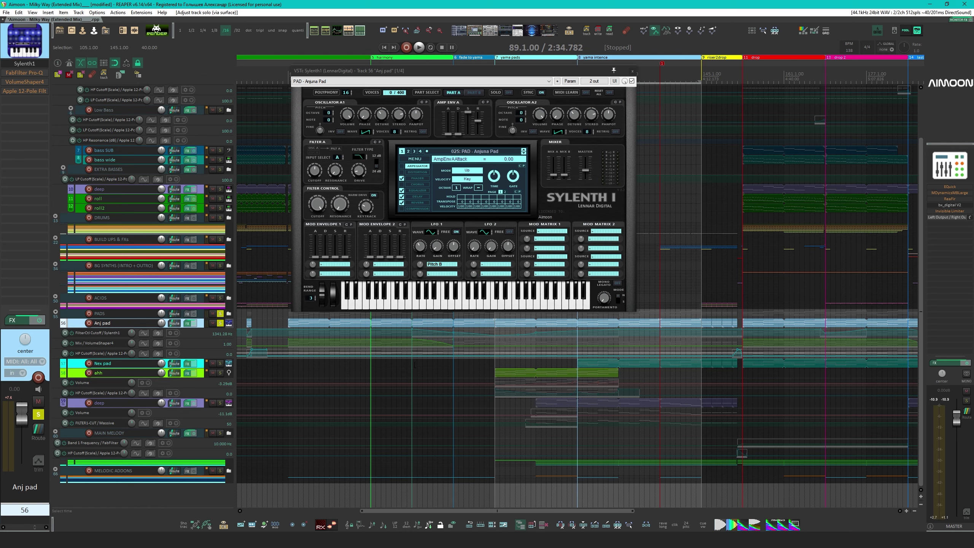
key("space")
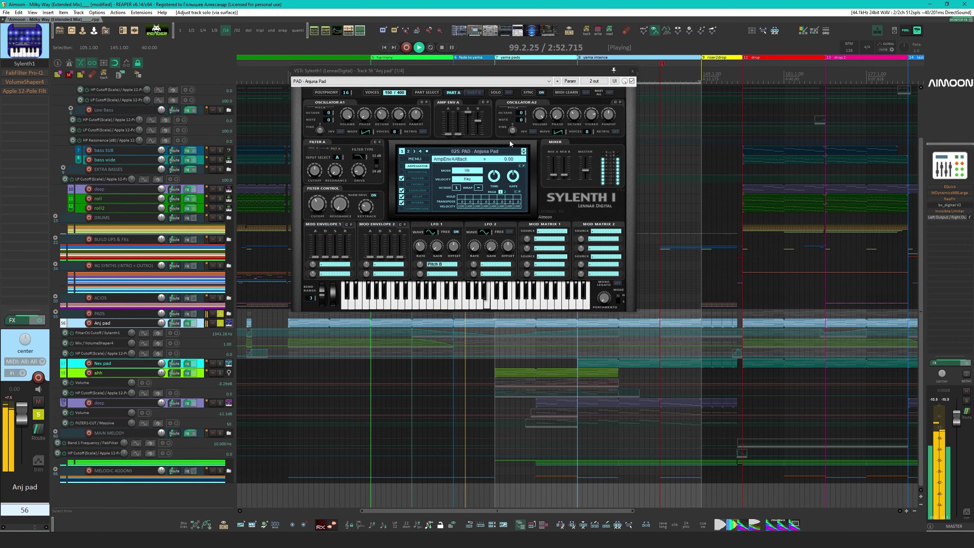
left_click_drag(496, 74, 430, 216)
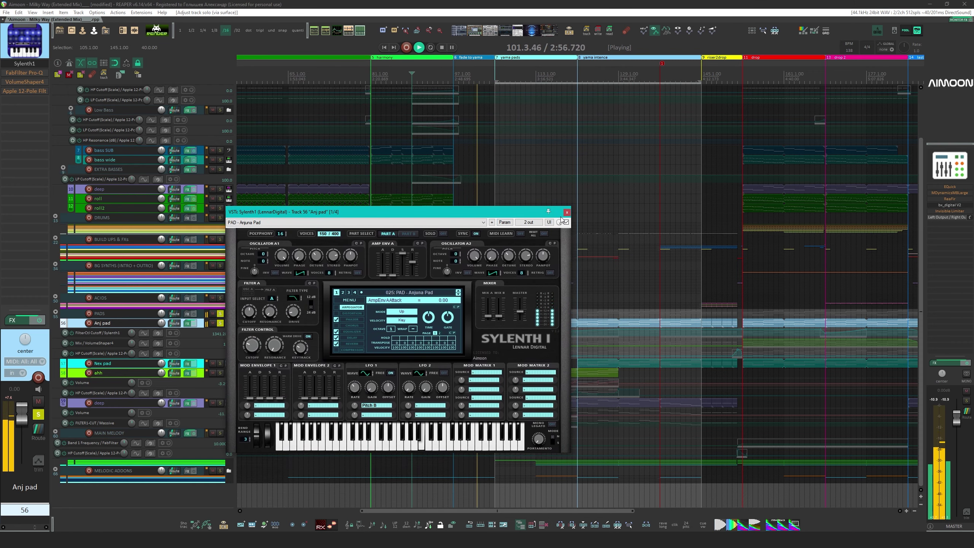
key("Escape")
key("space")
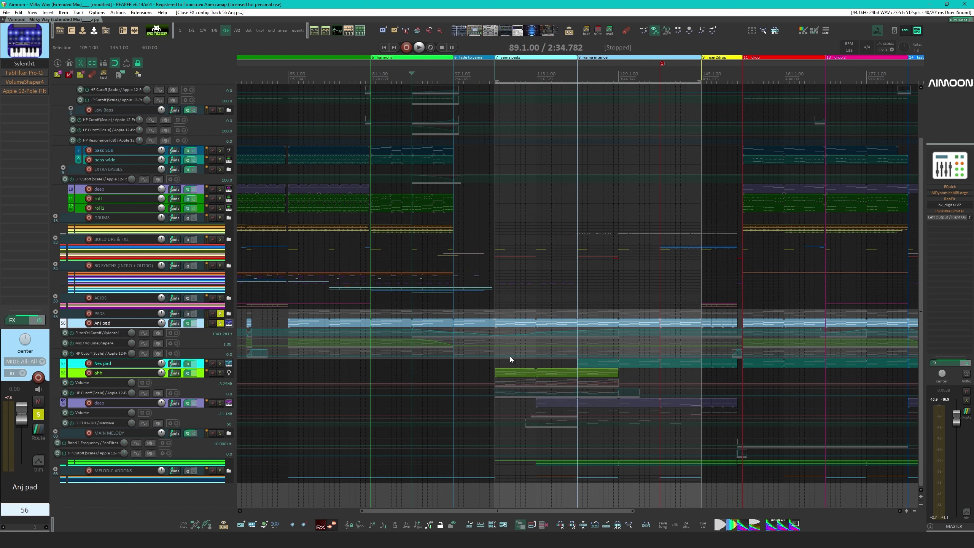
Listen to the soloed Anj pad without its effects from bar 113
left_click(572, 340)
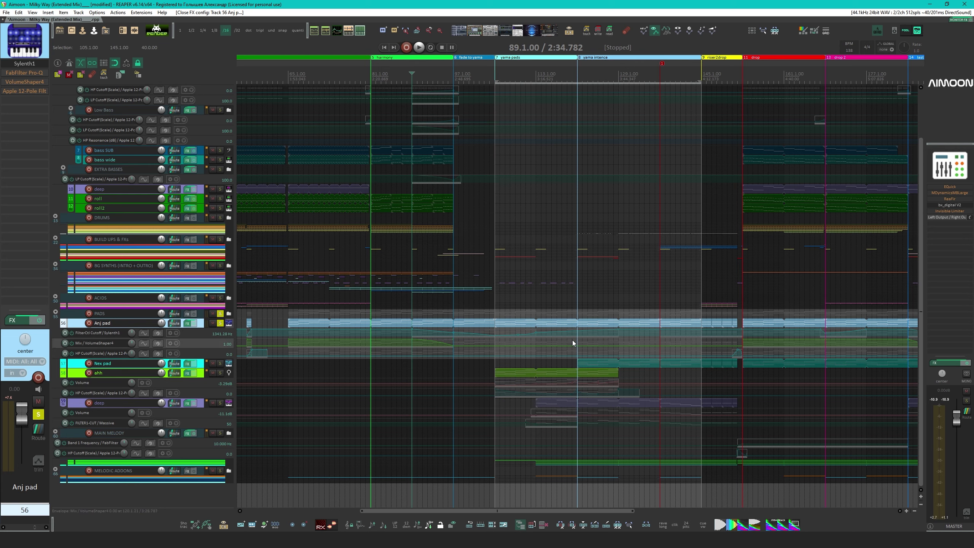
left_click(536, 341)
key("space")
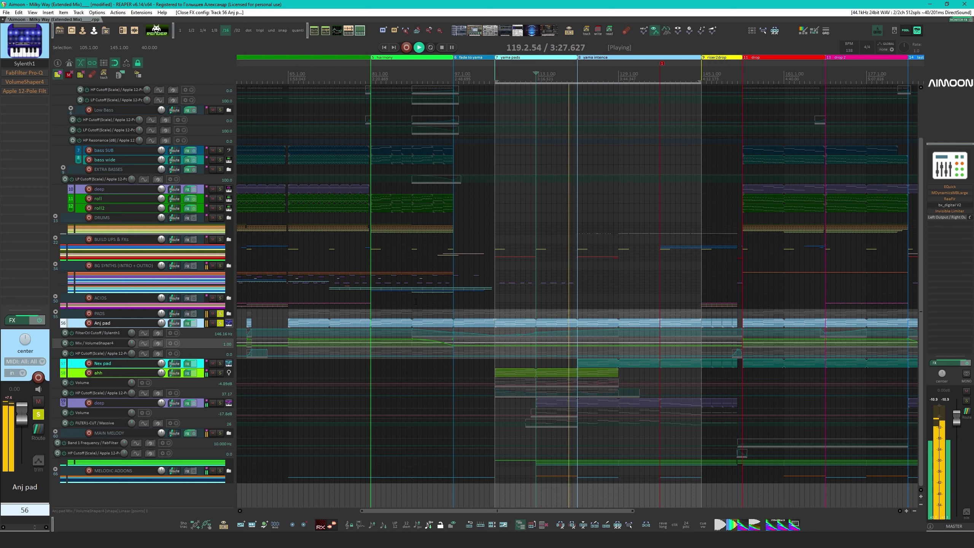
key("space")
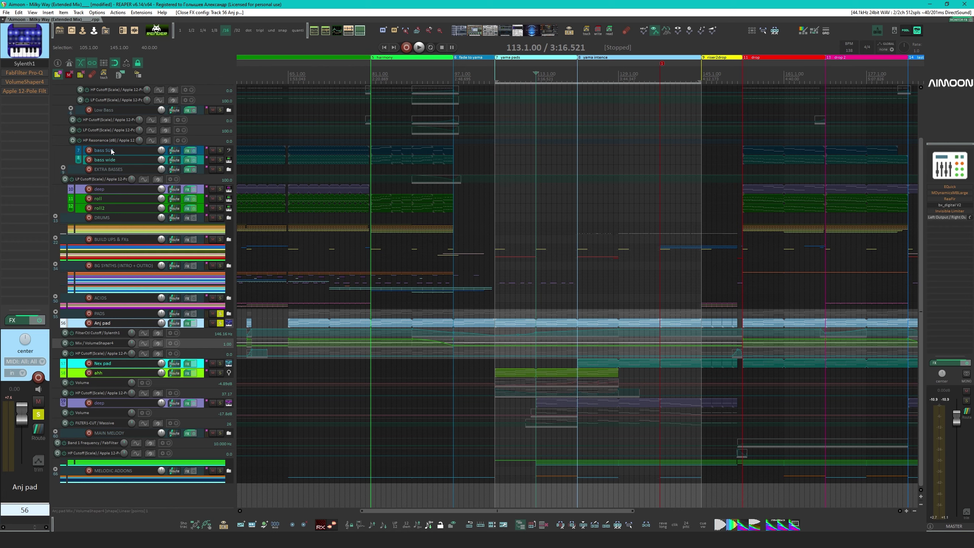
Re-enable and open VolumeShaper4 on the Anj pad track and play the pad with it from bar 65
left_click(25, 81)
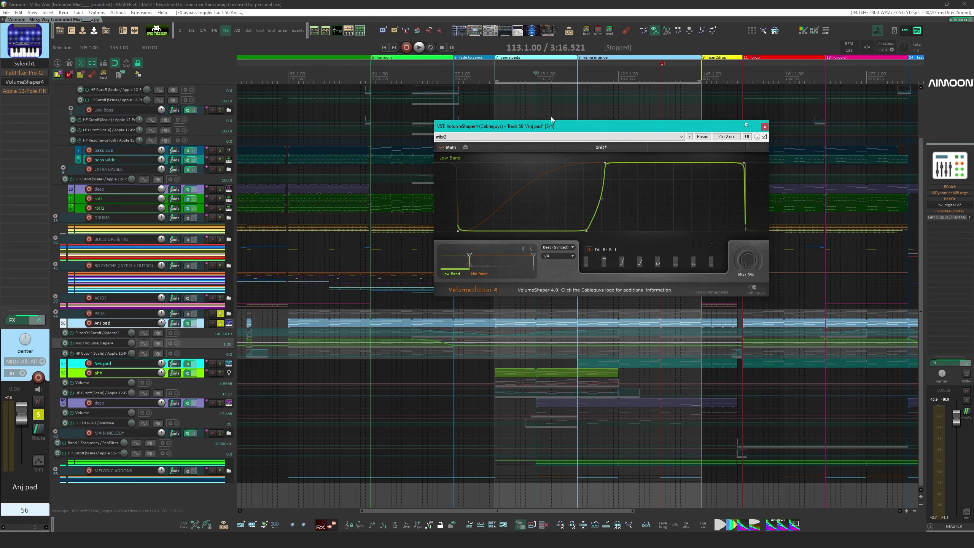
left_click_drag(551, 122, 525, 140)
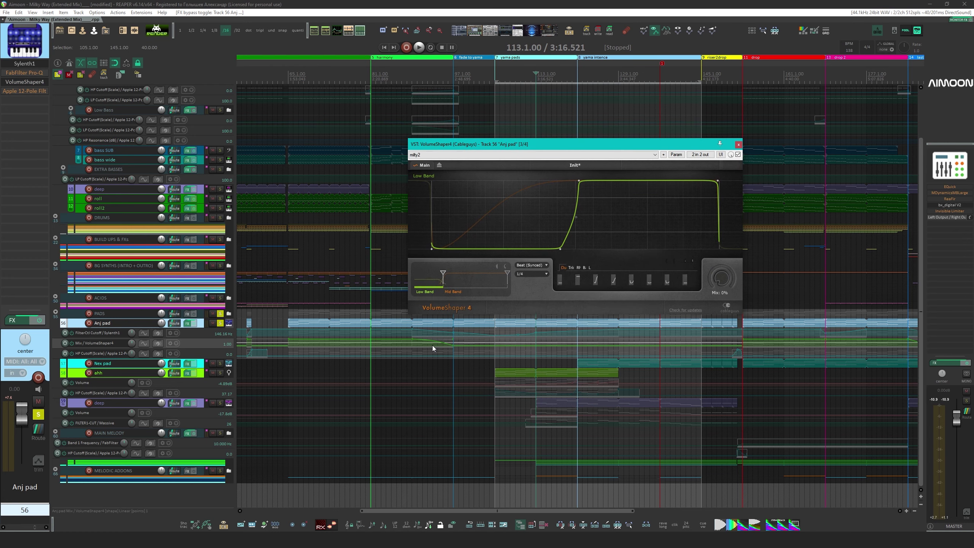
left_click(287, 351)
key("space")
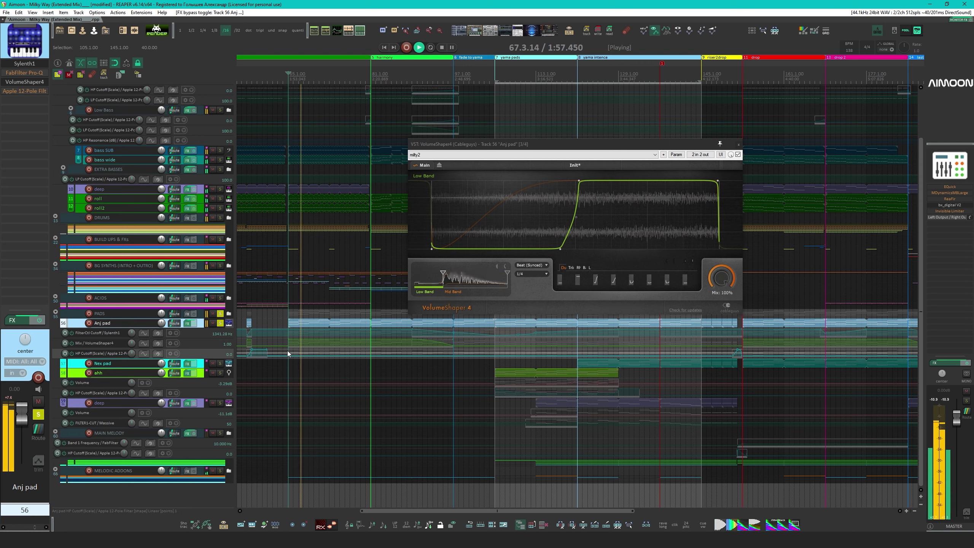
key("space")
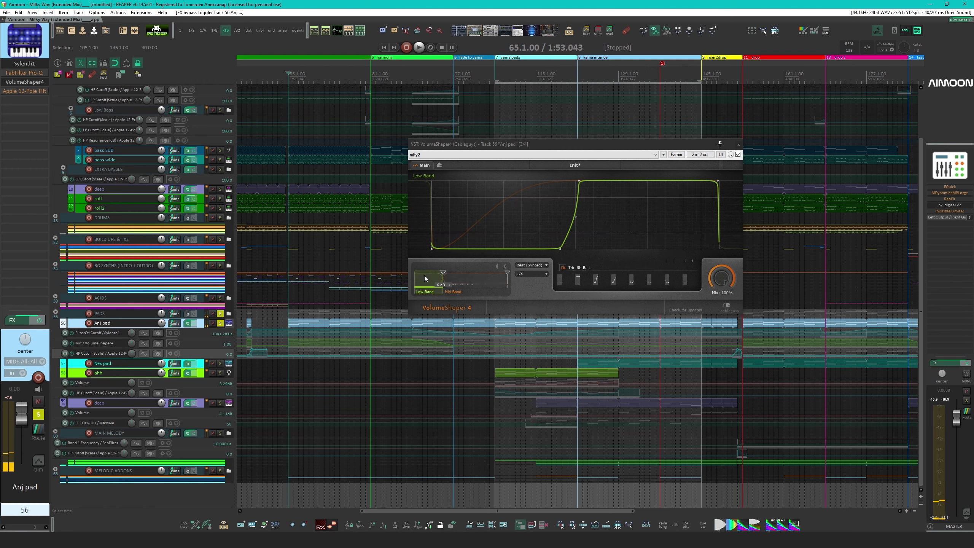
Turn off VolumeShaper4's low band by moving its split fully down, play from bar 65 and close the plugin
left_click(425, 276)
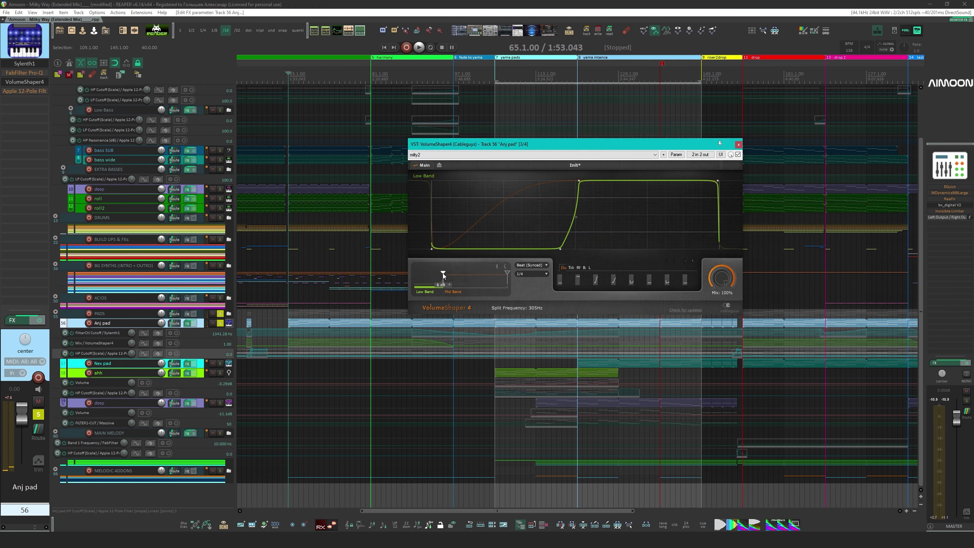
left_click_drag(442, 273, 414, 274)
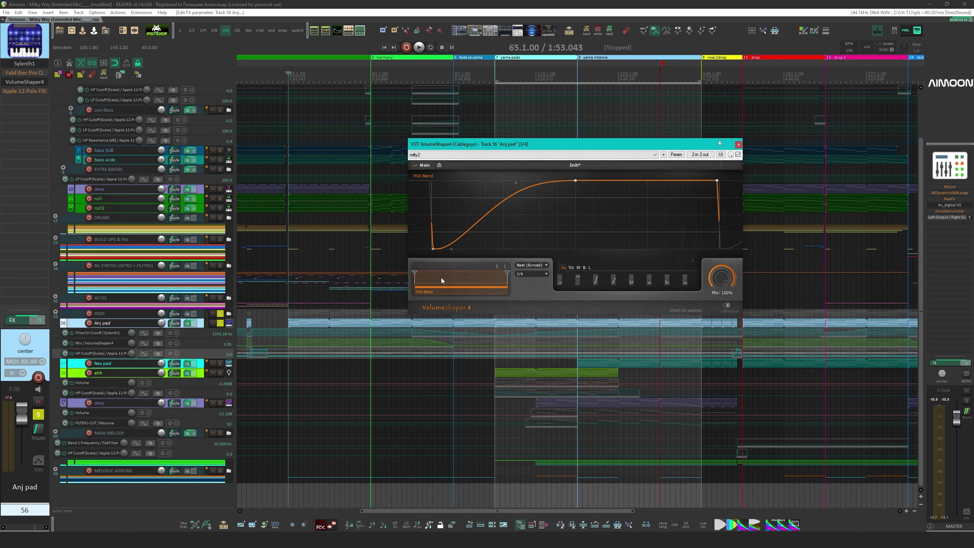
key("space")
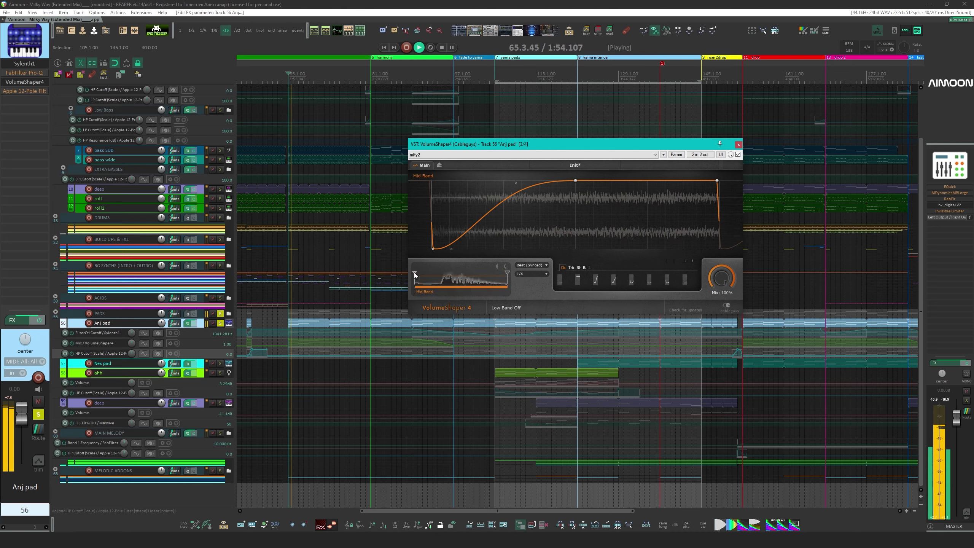
left_click(737, 145)
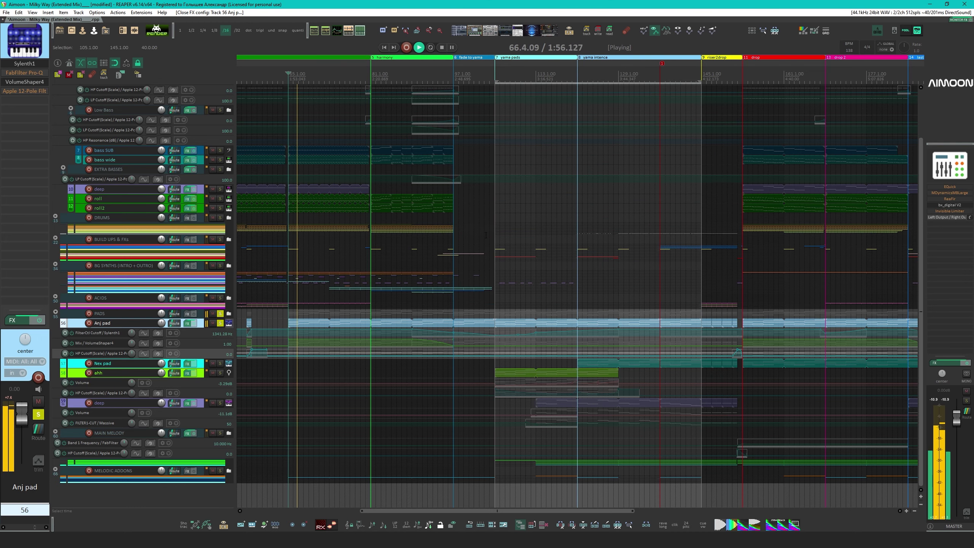
Stop playback, then open FabFilter Pro-Q on the Anj pad track and re-enable it
key("space")
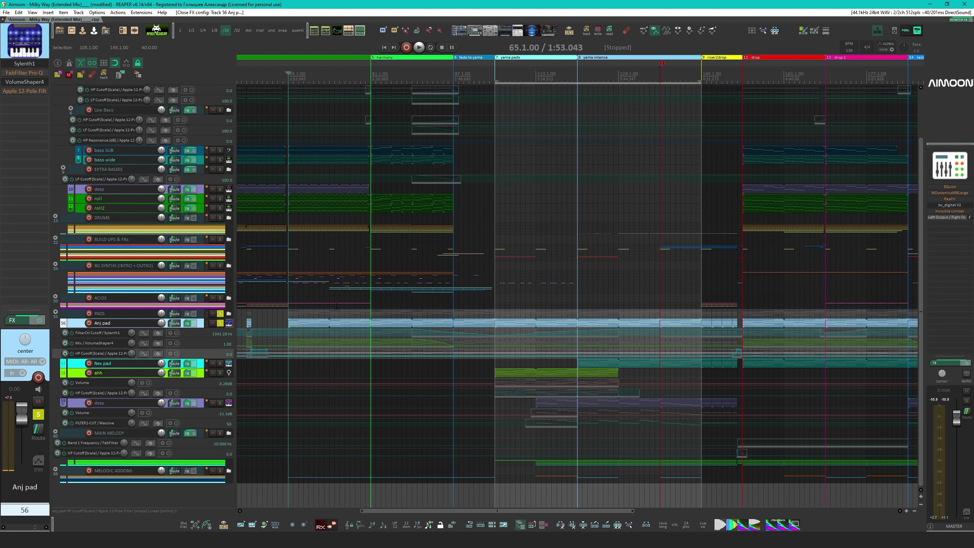
left_click(36, 73)
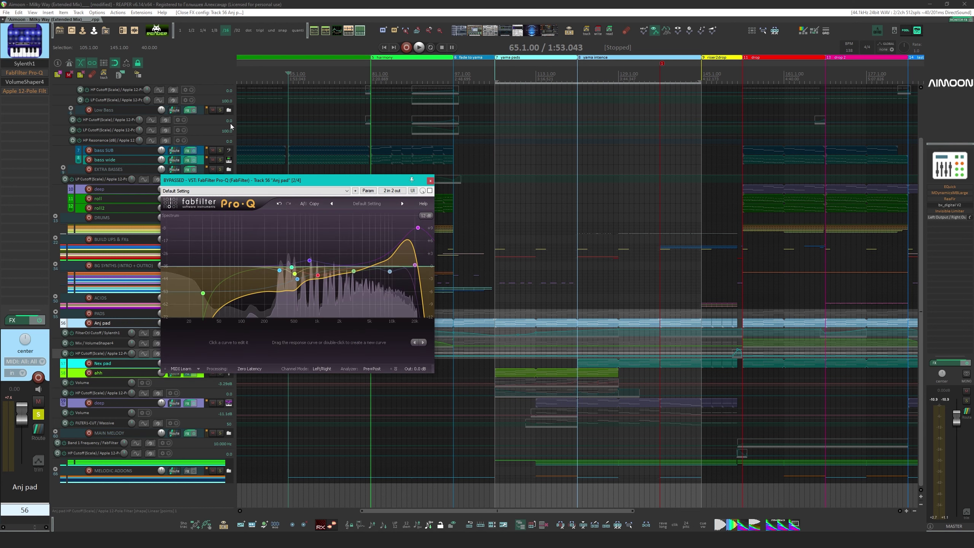
left_click(31, 73, "shift")
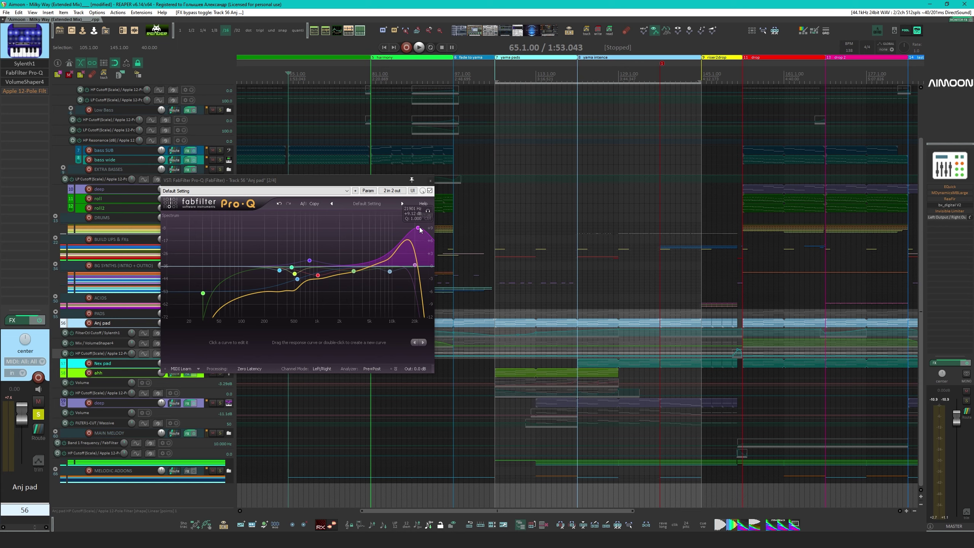
Compare the pad from bar 65 with Pro-Q active and bypassed, leave it active, stop playback and close the plugin
key("space")
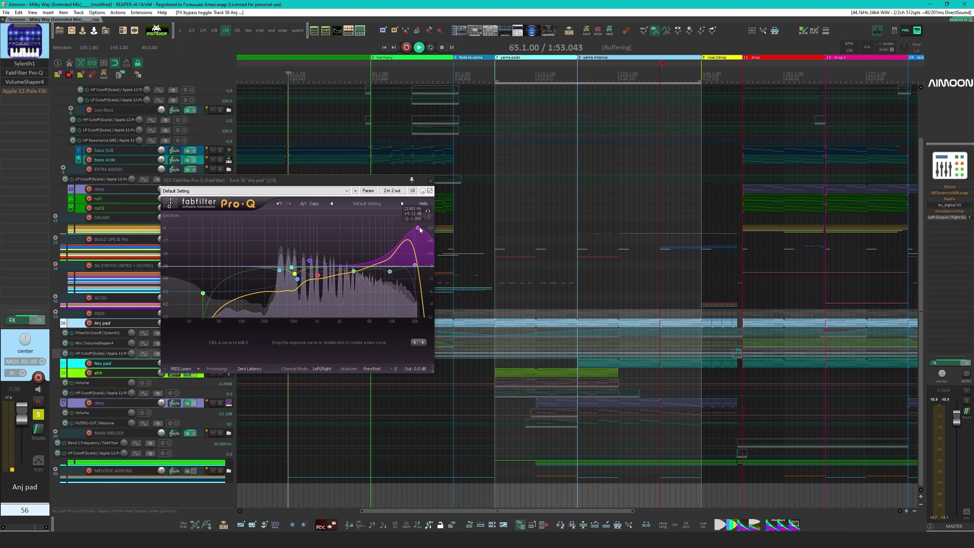
left_click(429, 191)
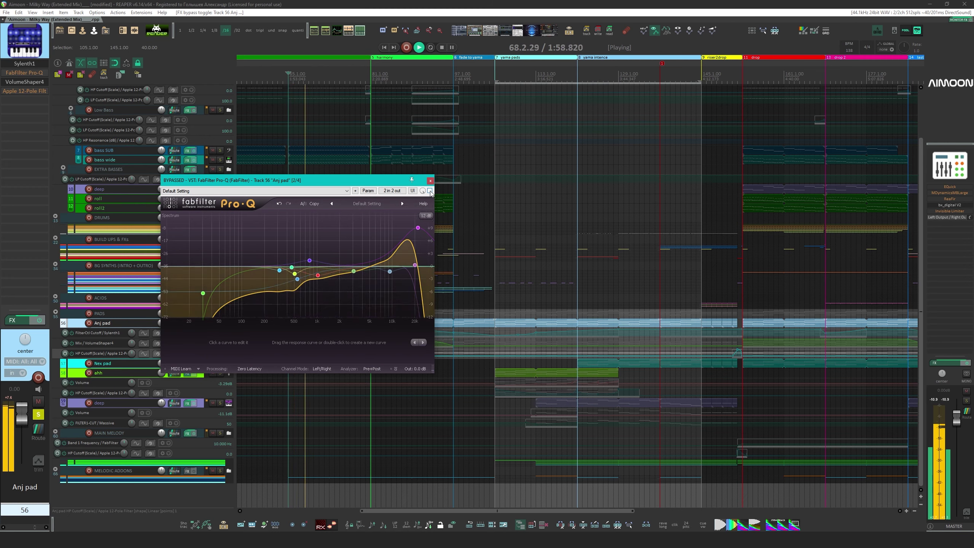
left_click(429, 190)
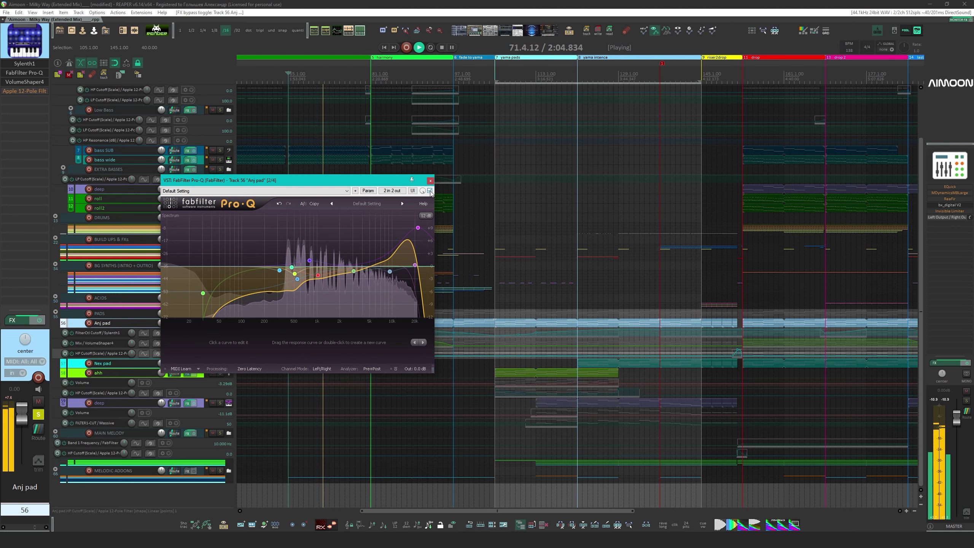
key("space")
left_click(430, 181)
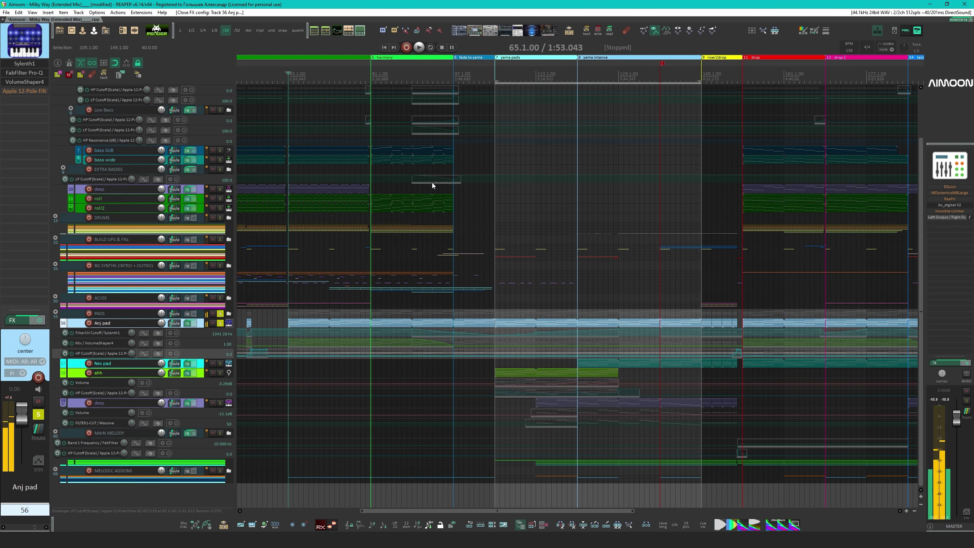
Re-enable Apple 12-Pole Filter on the Anj pad, move the edit cursor to bar 49 and open the filter
left_click(23, 91)
left_click(622, 298)
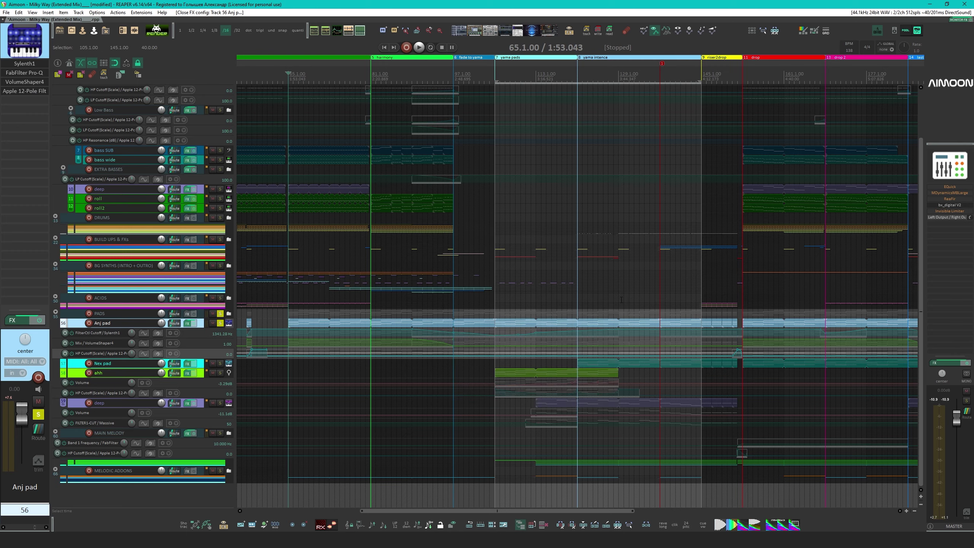
scroll(621, 300, "down", 3)
scroll(621, 300, "up", 3)
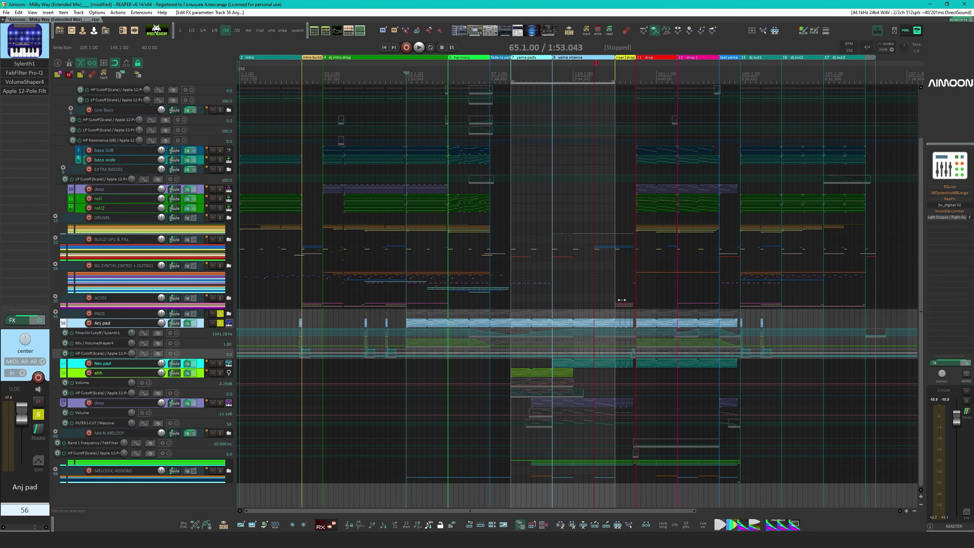
left_click(464, 323)
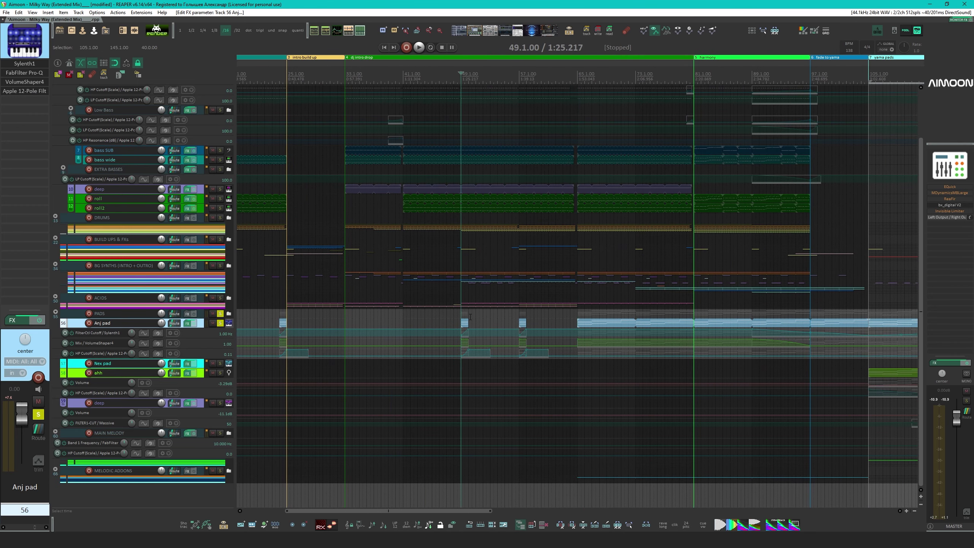
scroll(517, 331, "up", 3)
scroll(450, 361, "up", 1)
left_click(20, 92)
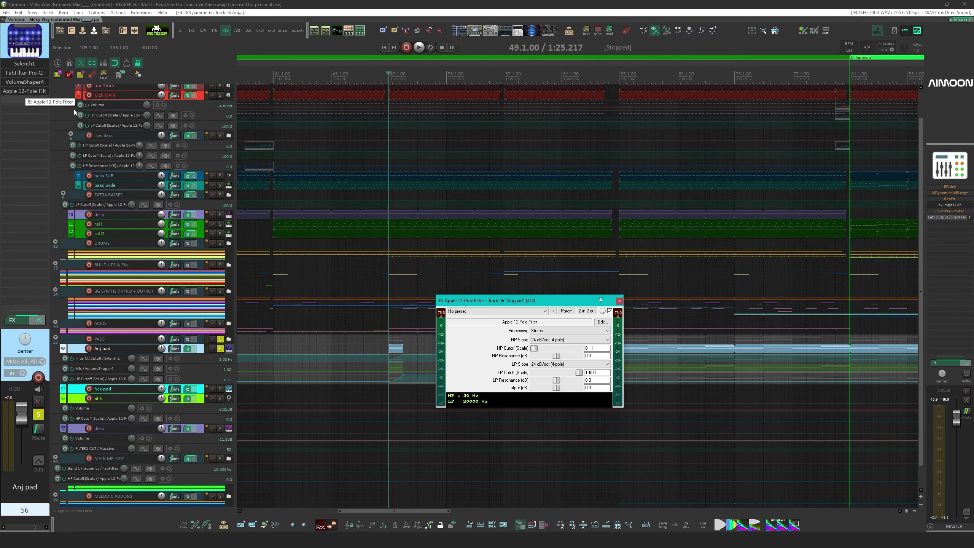
Play from bar 49 to watch the high-pass cutoff automation, stop playback and close the filter window
key("space")
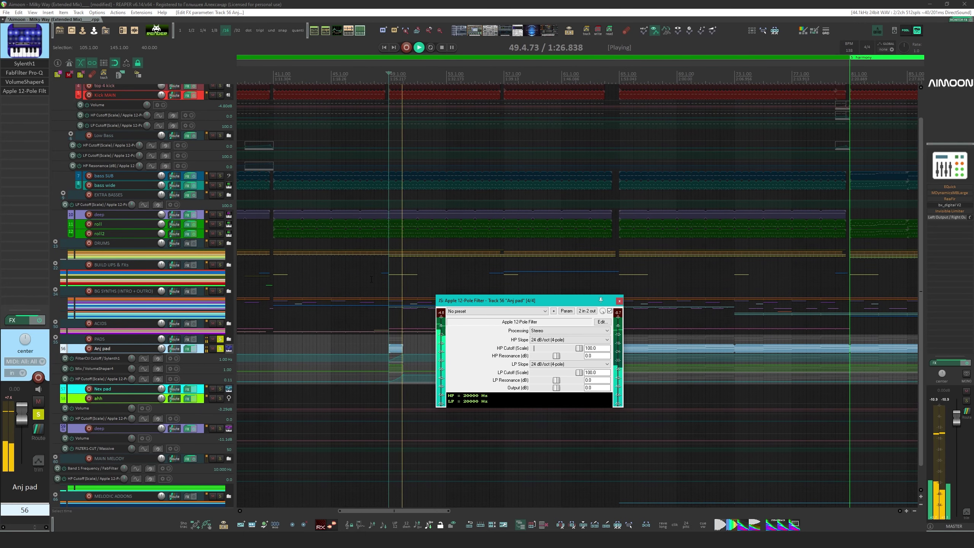
key("space")
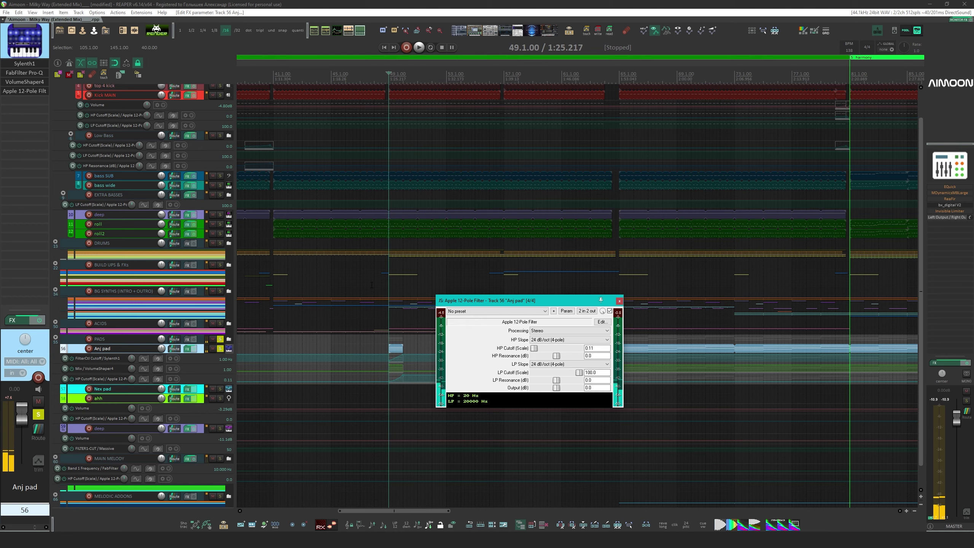
left_click(621, 301)
Unsolo the pads to hear the full mix from bar 49, then solo the Anj pad again and stop playback
scroll(614, 322, "down", 3)
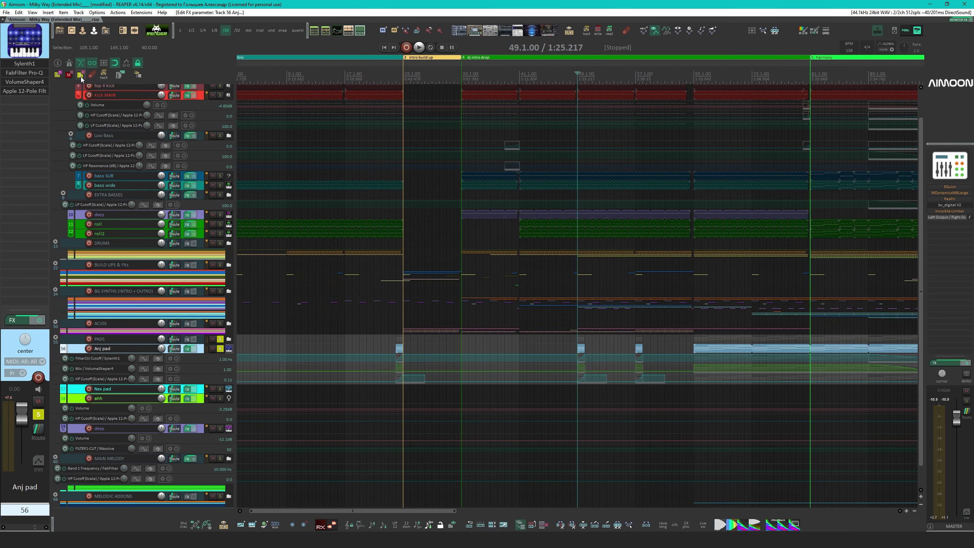
scroll(479, 364, "up", 3)
left_click(220, 359)
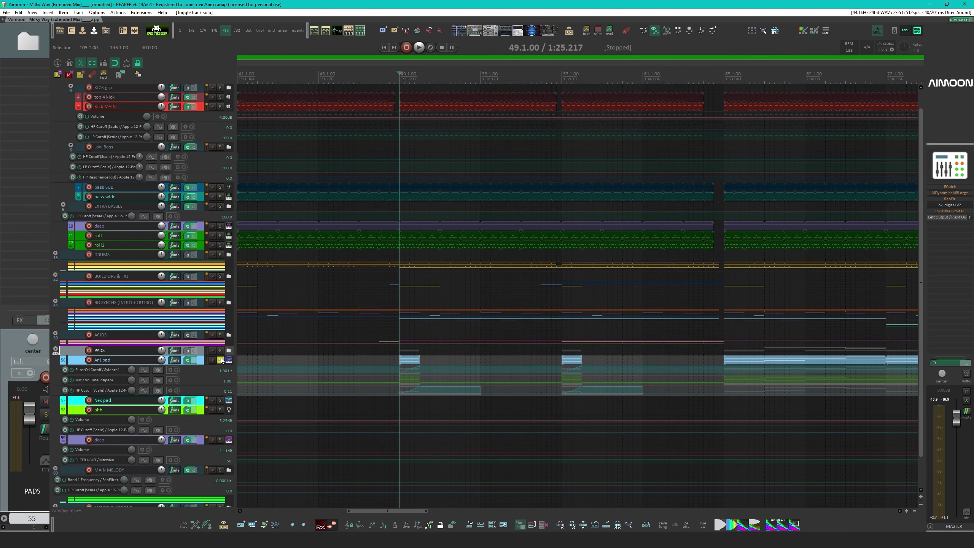
key("space")
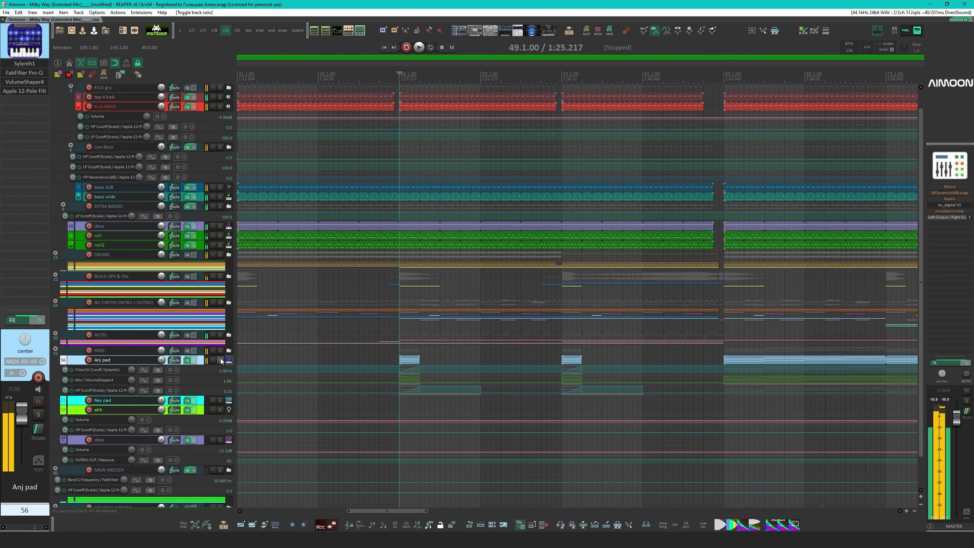
left_click(220, 359)
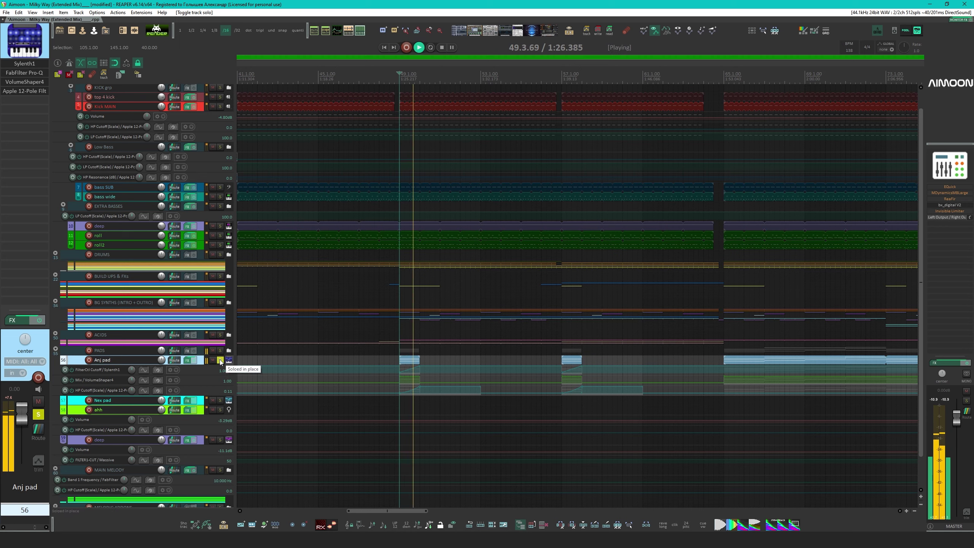
key("space")
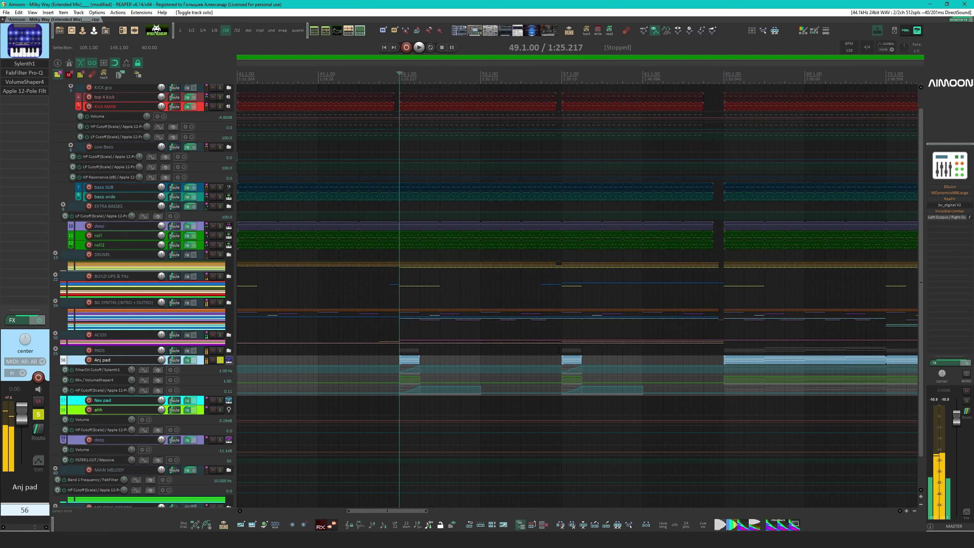
Play the soloed Anj pad from bar 57, then stop playback
left_click(561, 349)
key("space")
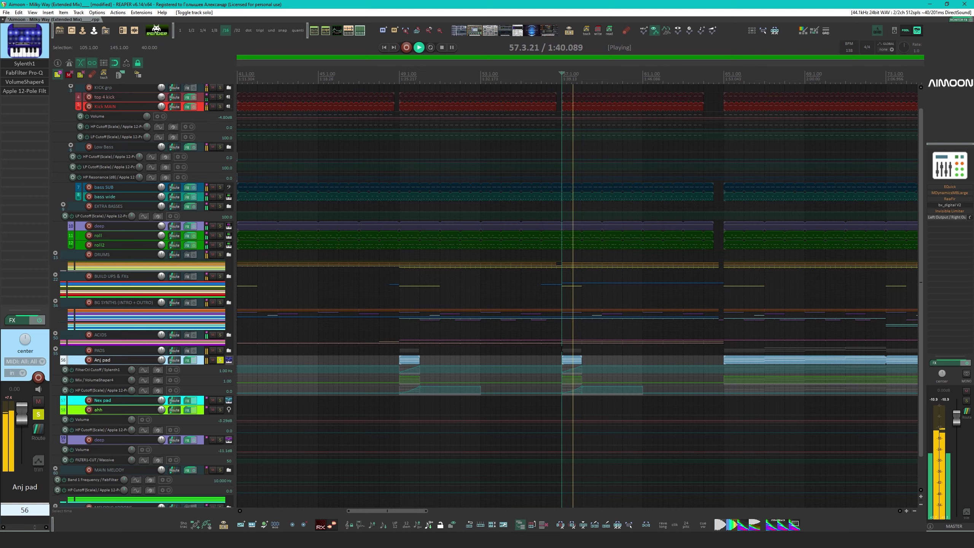
scroll(562, 349, "down", 5)
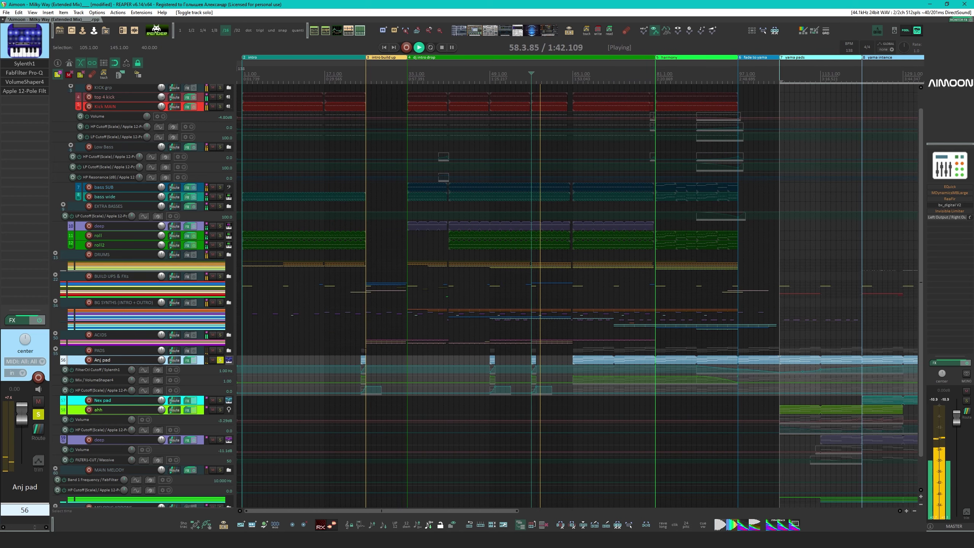
key("space")
Play the soloed Anj pad from bar 151 across the transition into the drop, then stop playback
scroll(421, 350, "down", 4)
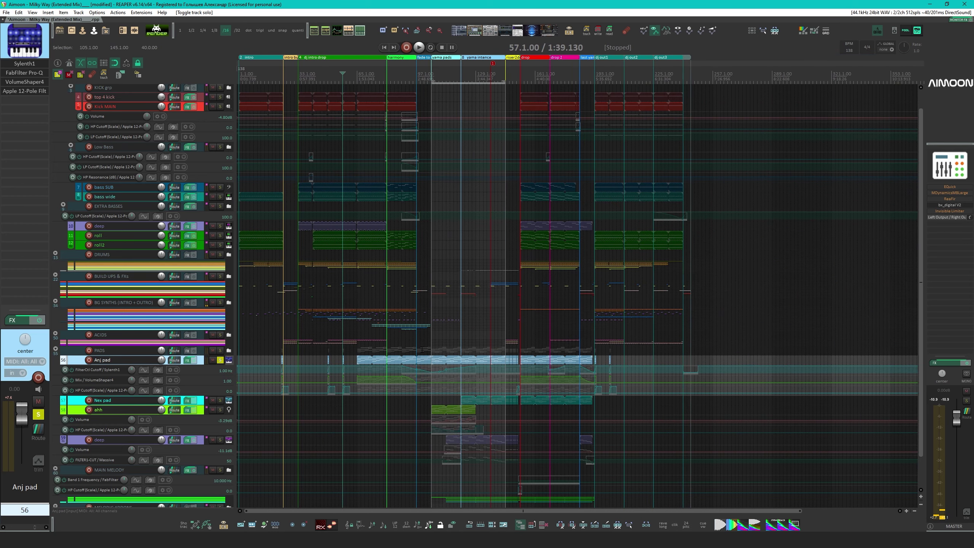
scroll(422, 350, "up", 4)
scroll(724, 376, "right", 10)
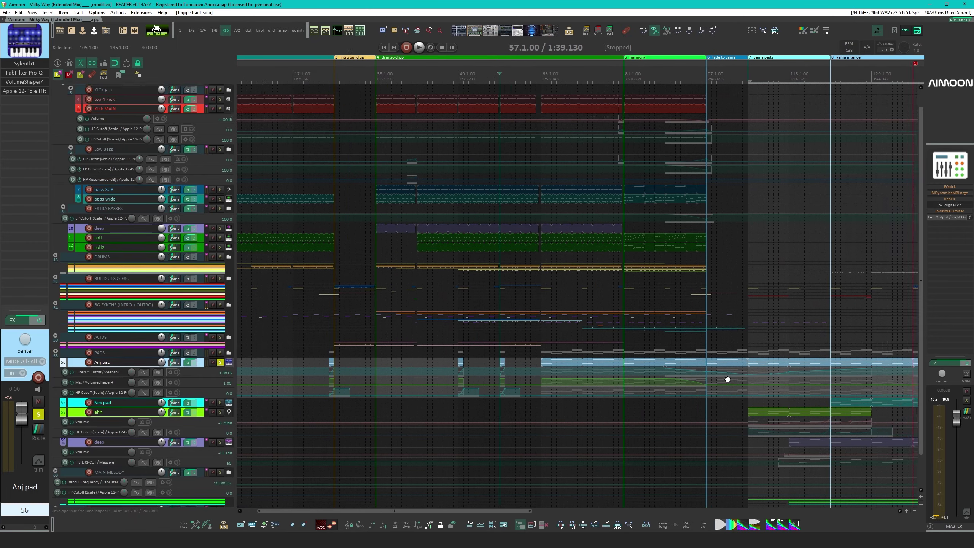
left_click(537, 328)
scroll(537, 328, "up", 4)
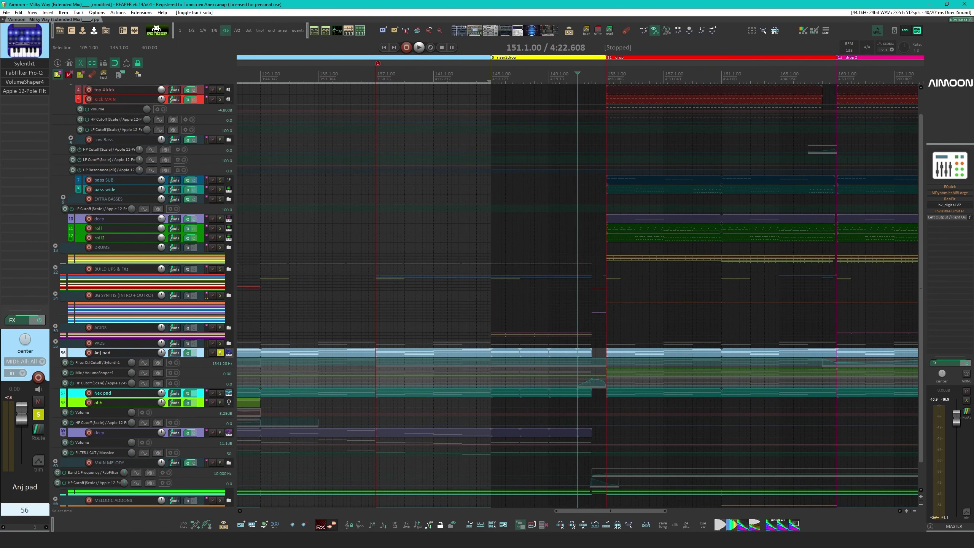
key("space")
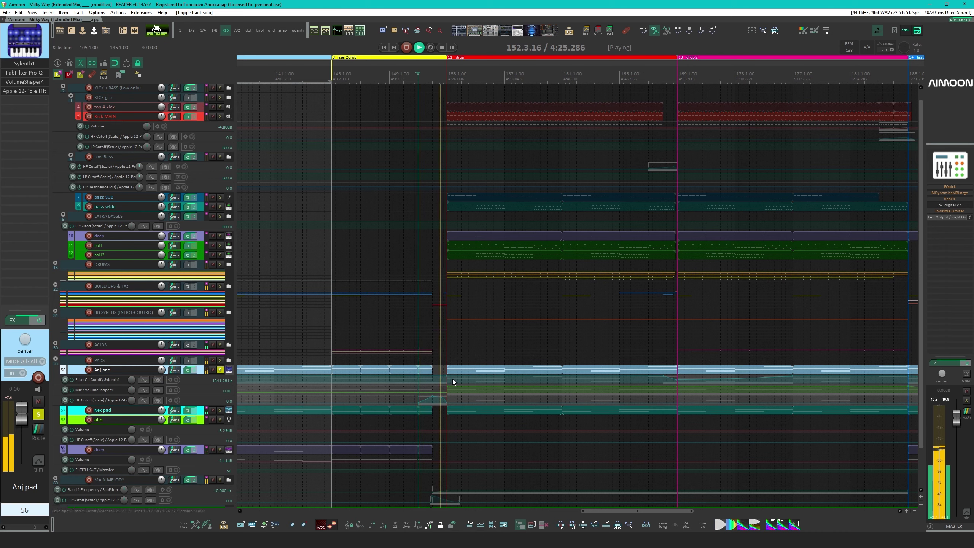
key("space")
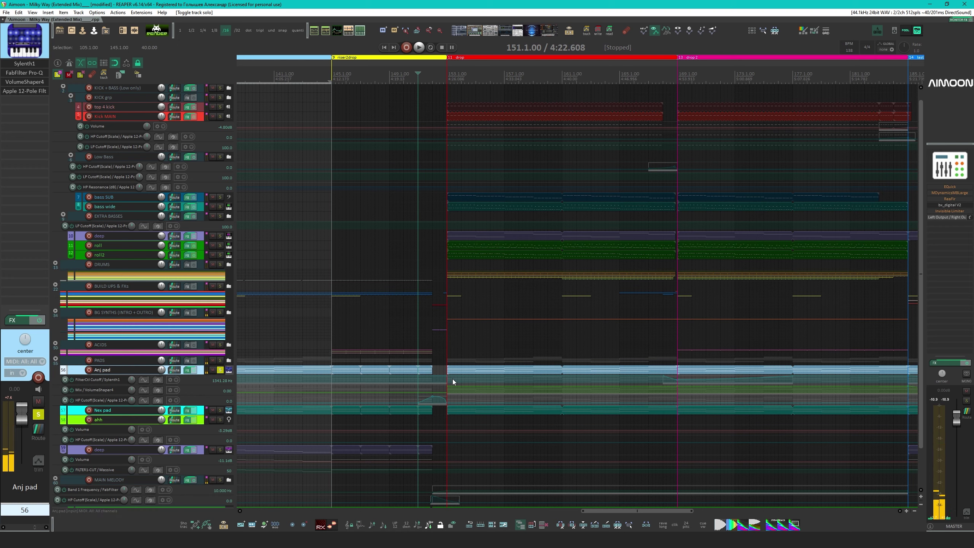
Unsolo the Anj pad, solo the Nex pad and play it from bar 121
left_click(220, 369)
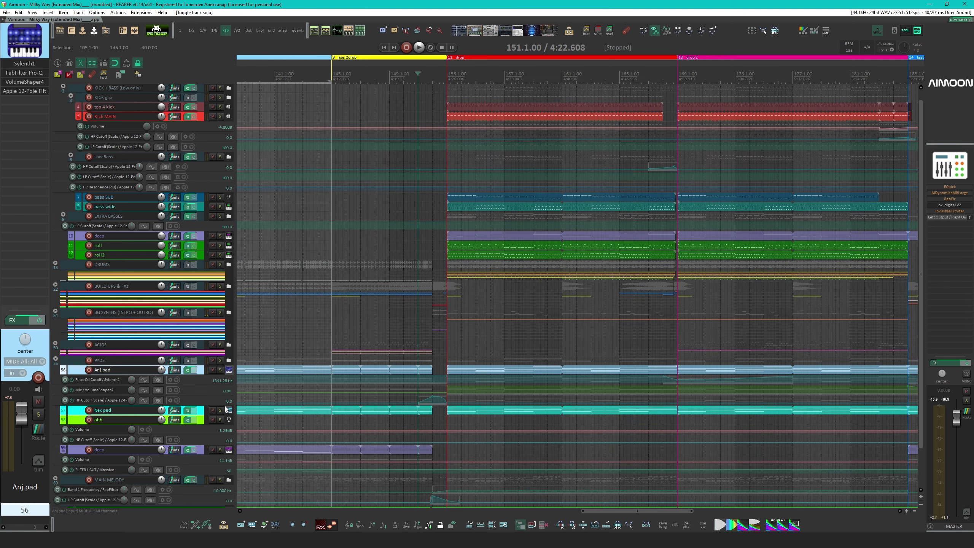
left_click(220, 410)
scroll(465, 365, "down", 5)
scroll(465, 365, "down", 2)
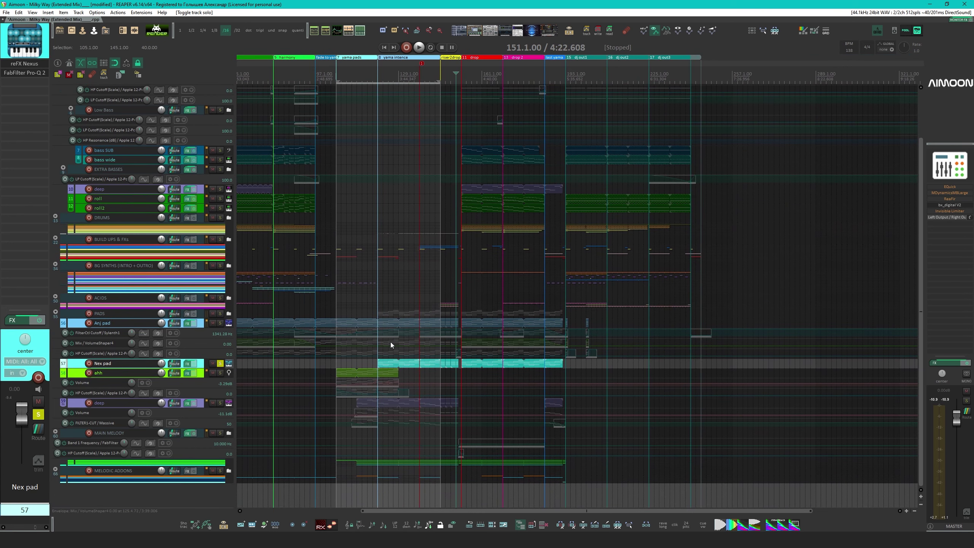
scroll(445, 374, "up", 3)
scroll(474, 383, "right", 3)
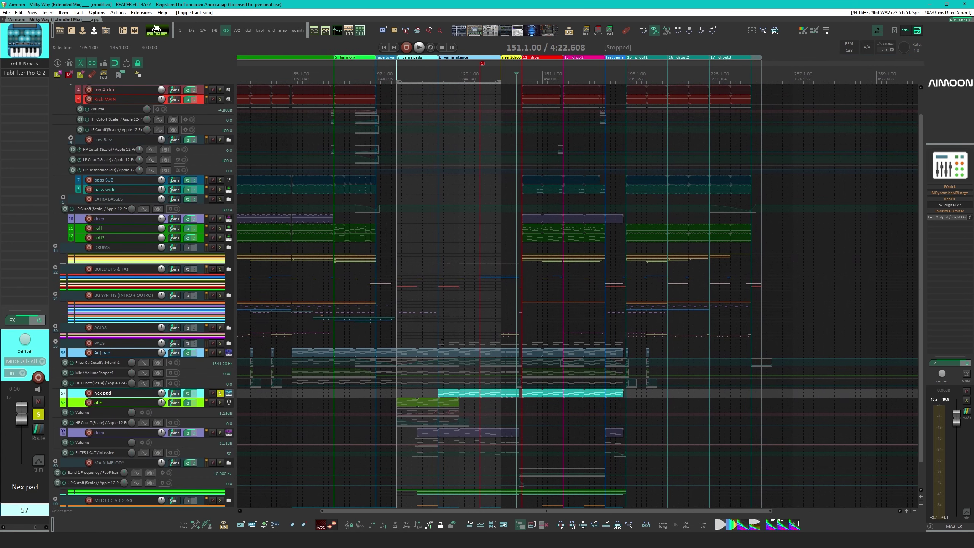
scroll(533, 363, "up", 3)
scroll(500, 362, "down", 3)
scroll(500, 363, "right", 1)
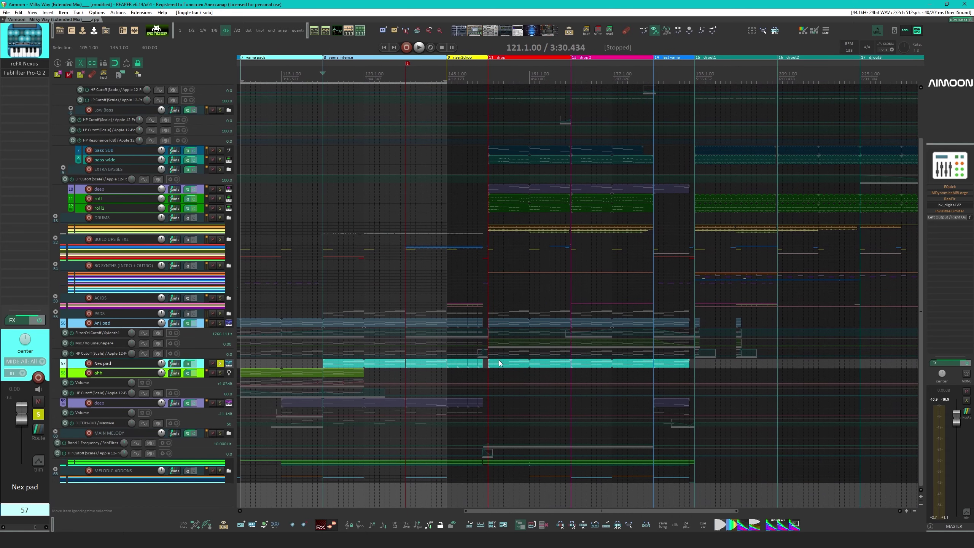
key("space")
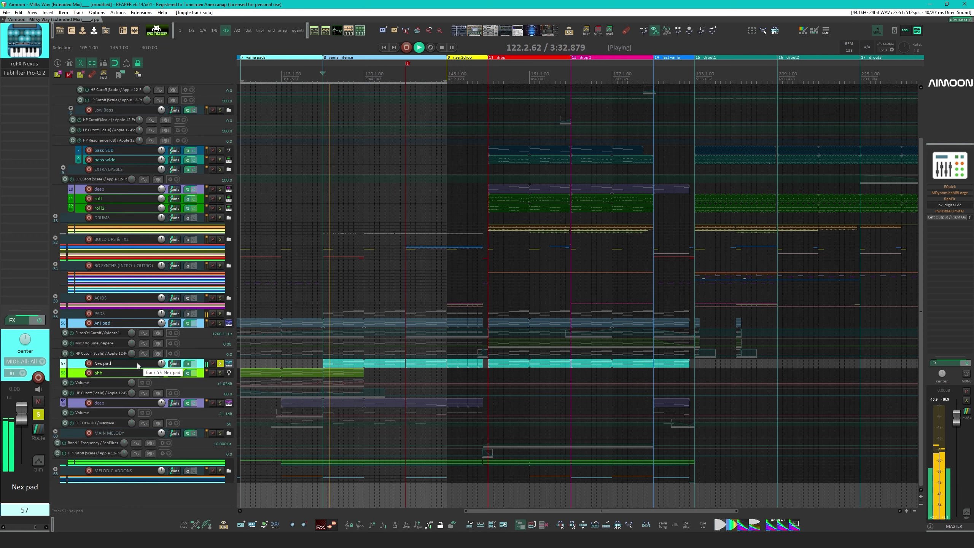
Examine the Nex pad's FabFilter Pro-Q 2 and reFX Nexus windows side by side, stop playback and close Nexus
left_click(24, 73)
left_click(24, 63)
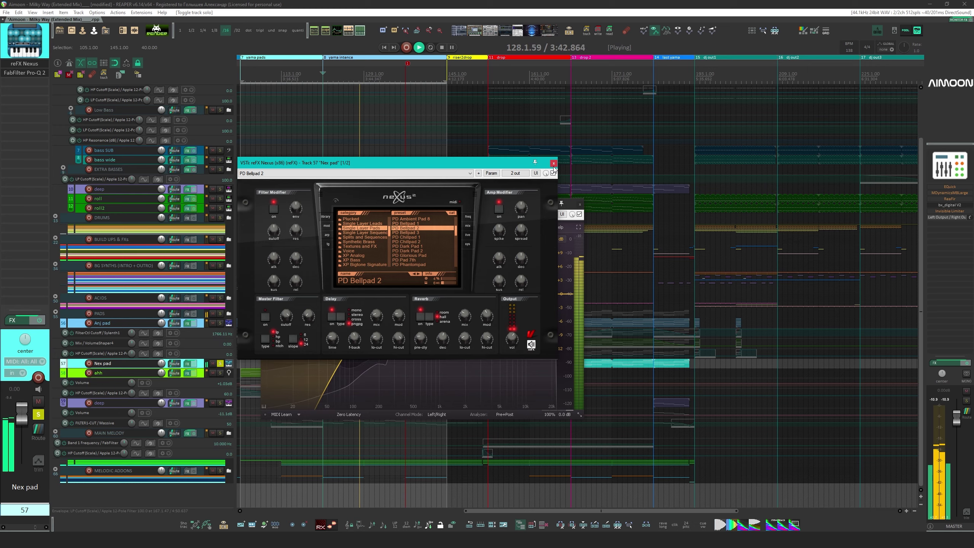
left_click_drag(572, 206, 865, 166)
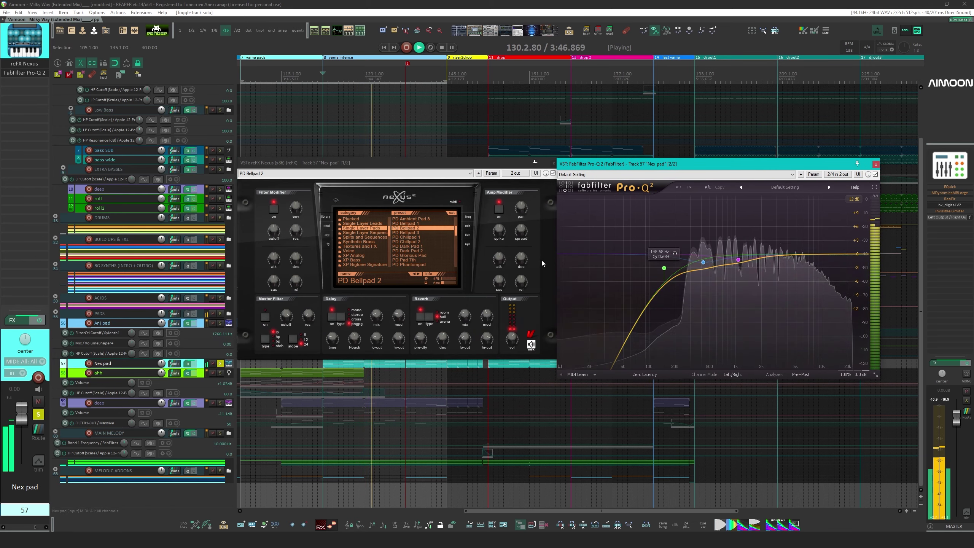
key("space")
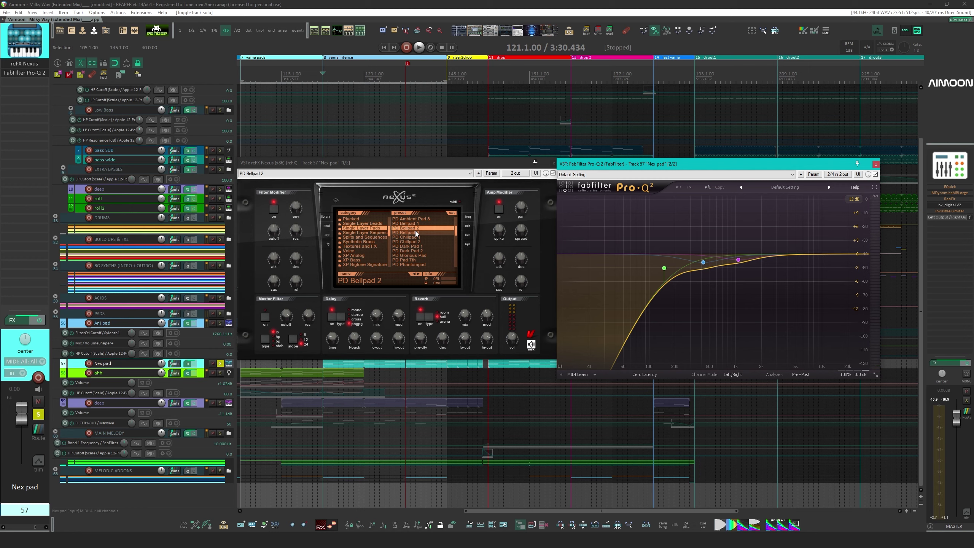
left_click(553, 163)
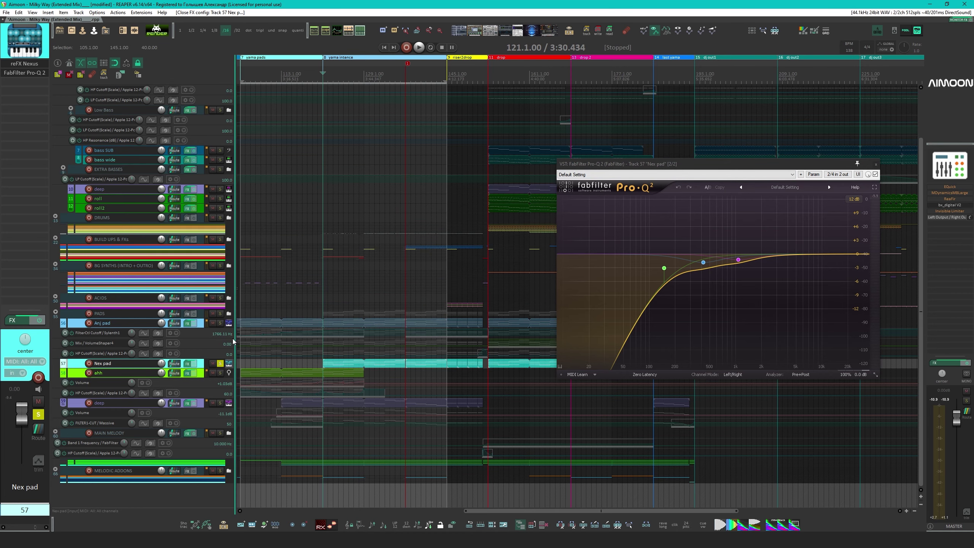
Play the Anj pad soloed with the Nex pad from bar 121, toggling the Nex pad's solo, then stop and unsolo the Anj pad
left_click(221, 324)
key("space")
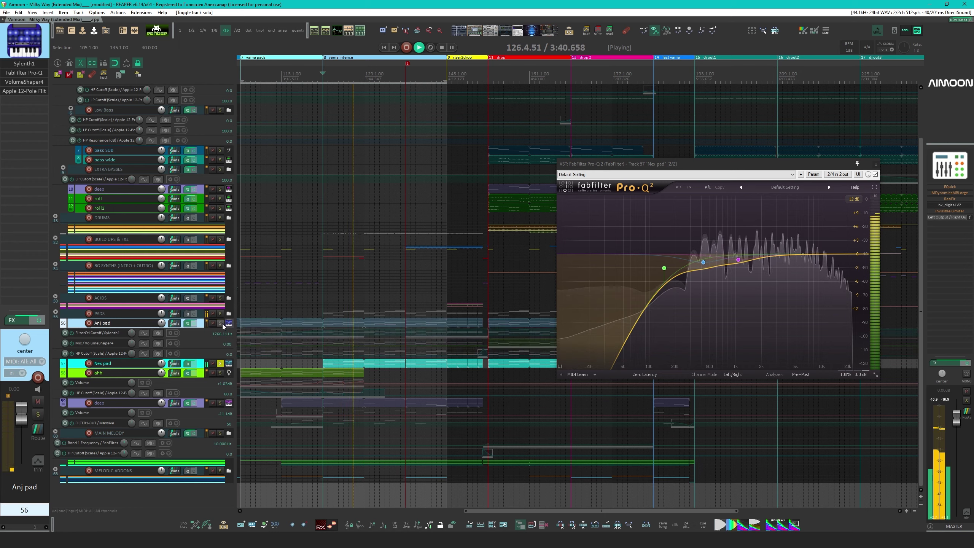
left_click(220, 364)
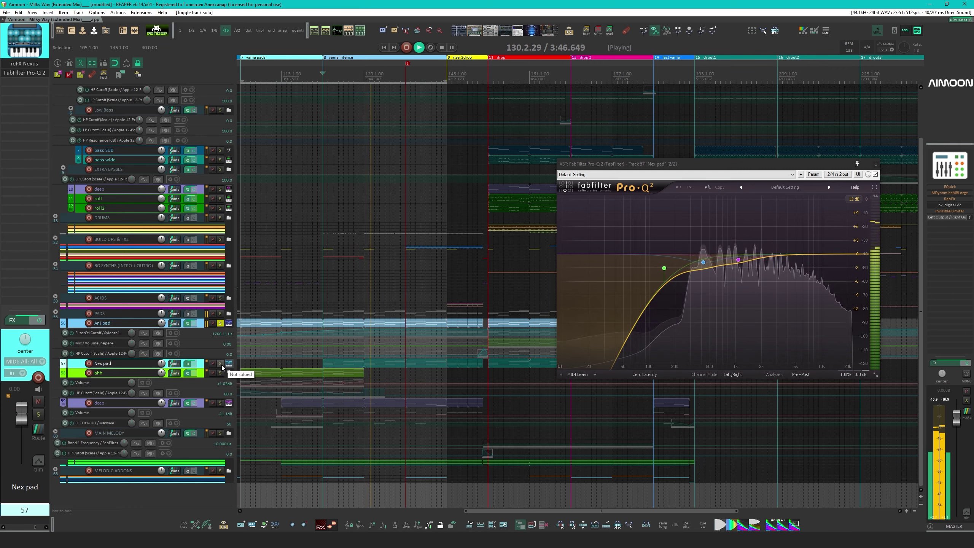
left_click(220, 363)
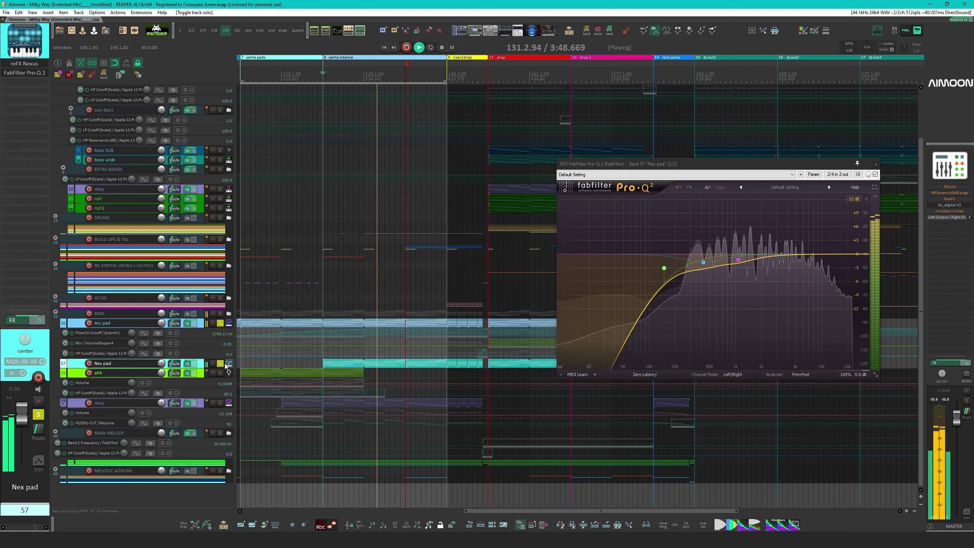
key("space")
left_click(221, 323)
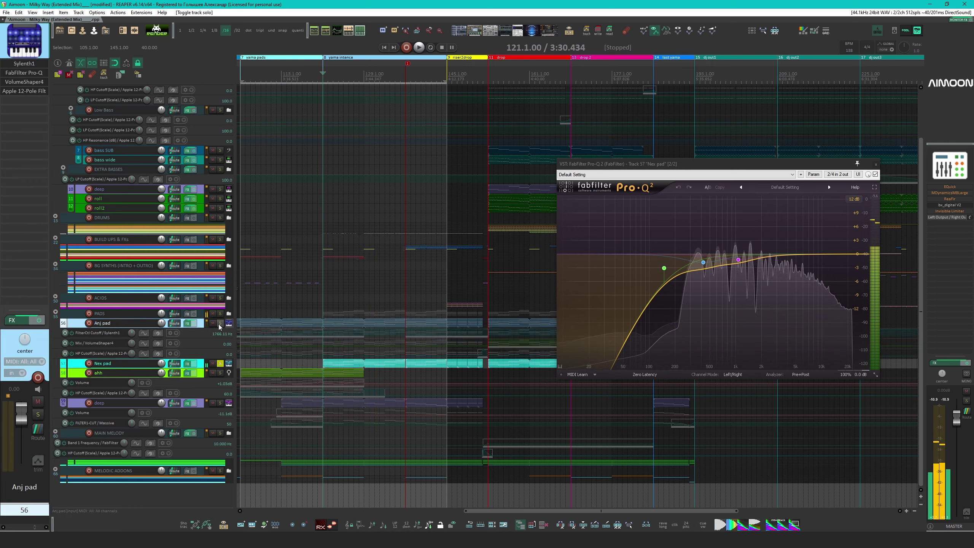
Examine the Nex pad's FabFilter Pro-Q 2 bands, play the soloed pad briefly from bar 121, then close the EQ window
left_click(141, 363)
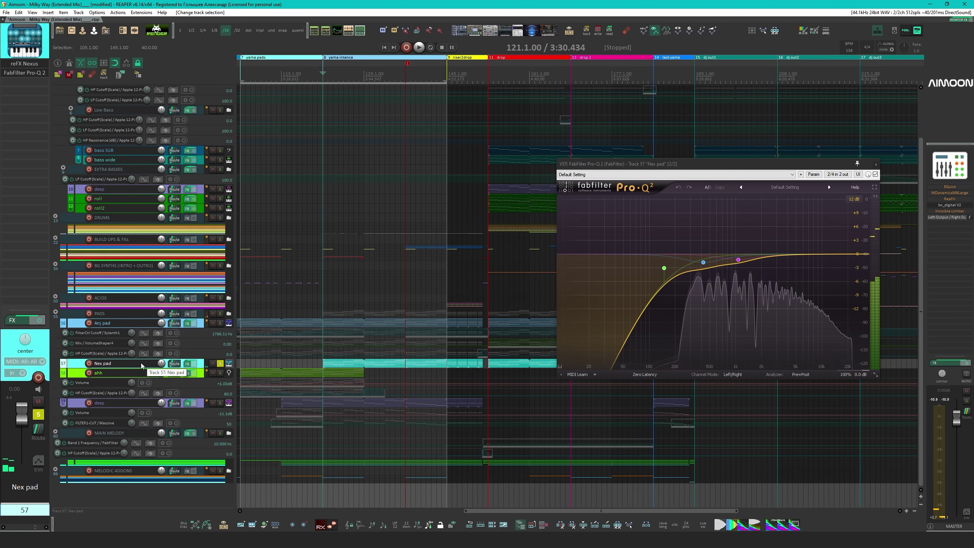
left_click_drag(641, 171, 405, 192)
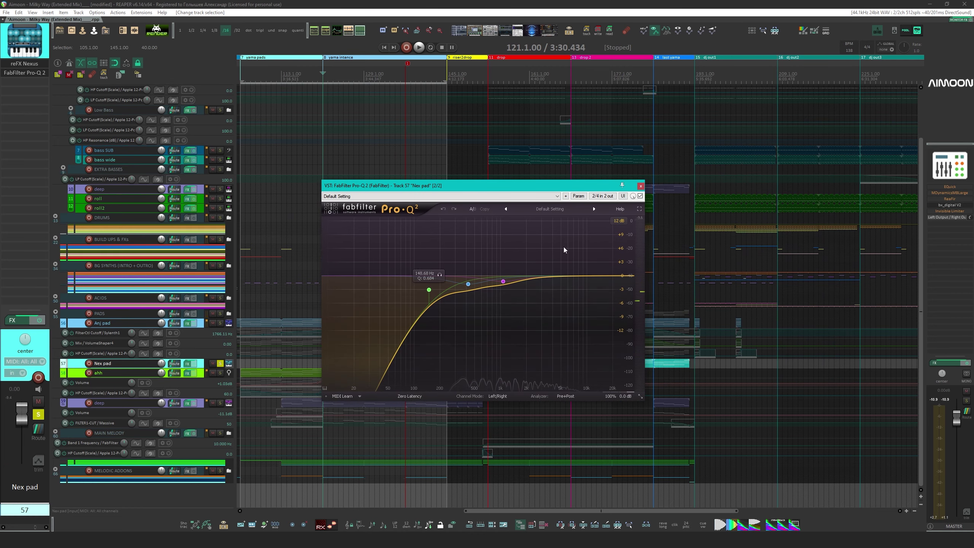
mouse_move(467, 285)
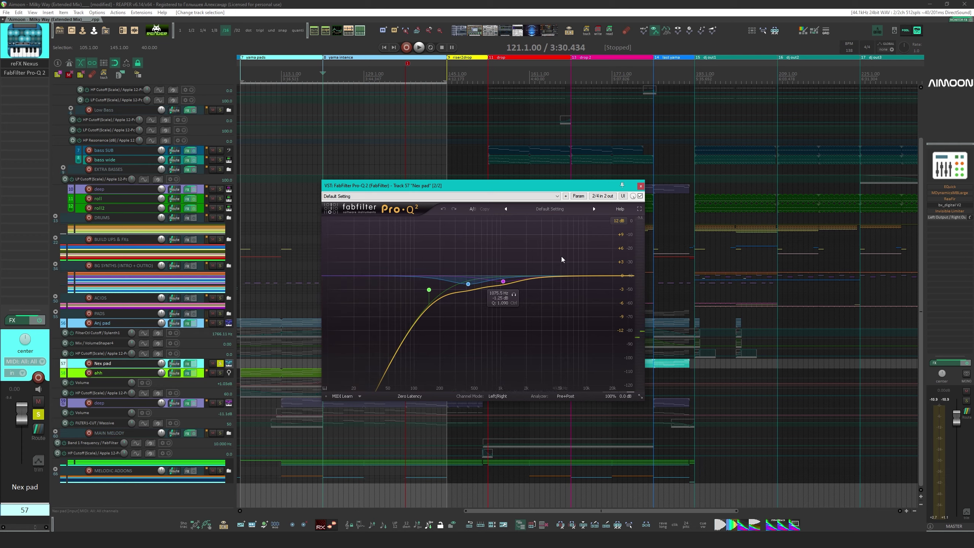
key("space")
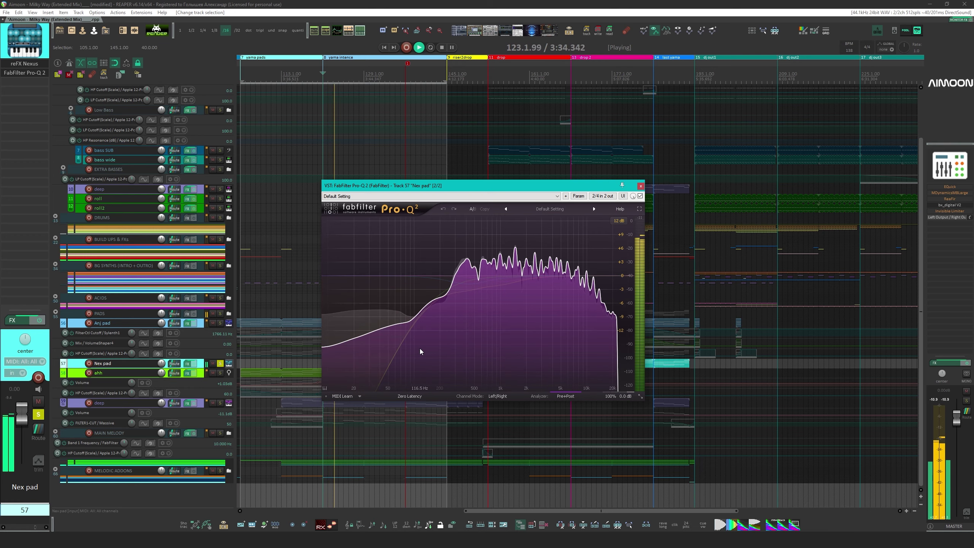
key("space")
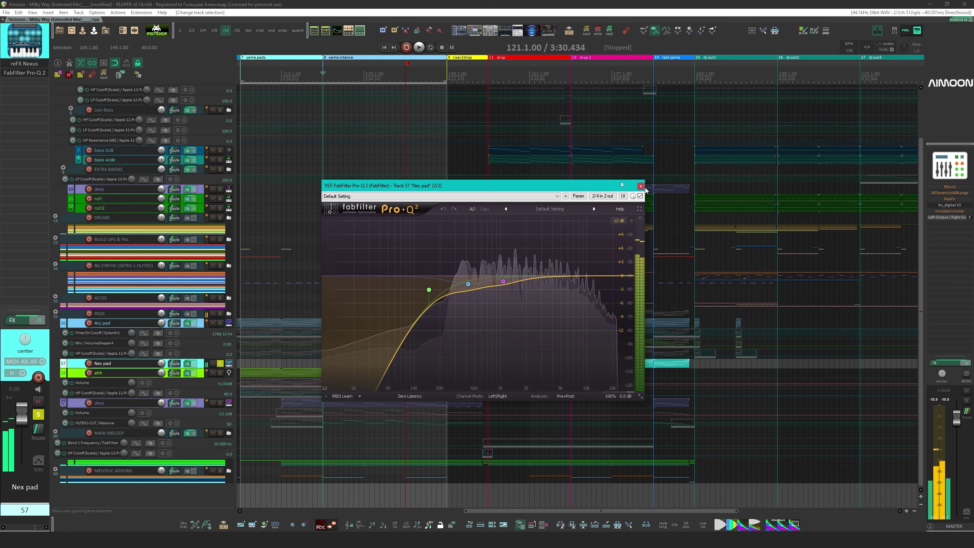
key("Escape")
Switch the solo from the Nex pad to the ahh track and place the edit cursor at bar 105
scroll(538, 314, "down", 3)
left_click_drag(538, 314, 391, 313)
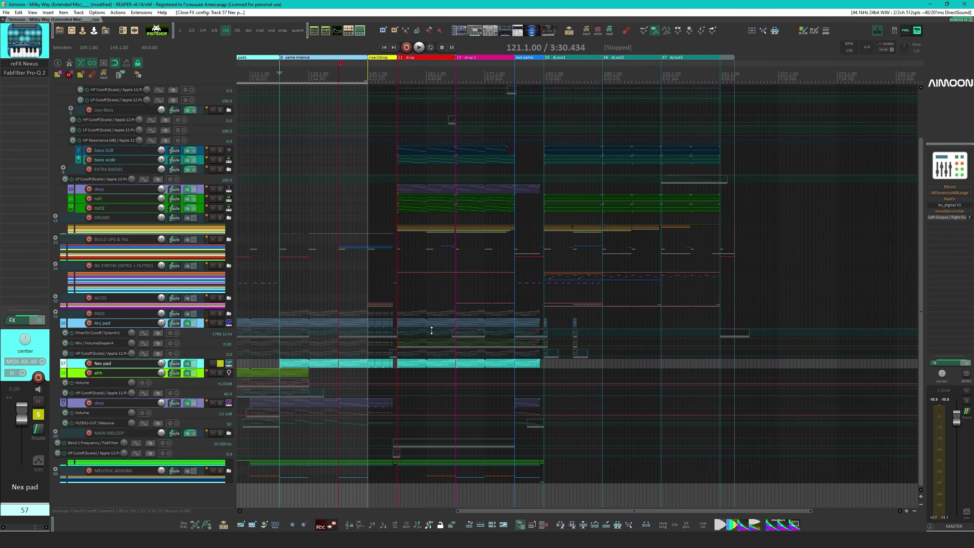
left_click(220, 364)
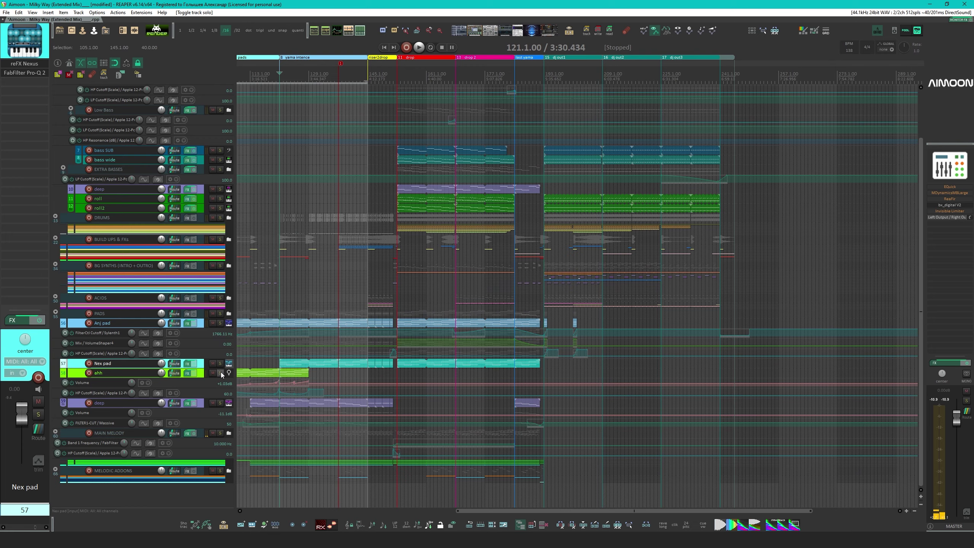
left_click(221, 372)
left_click_drag(337, 370, 505, 366)
left_click(427, 376)
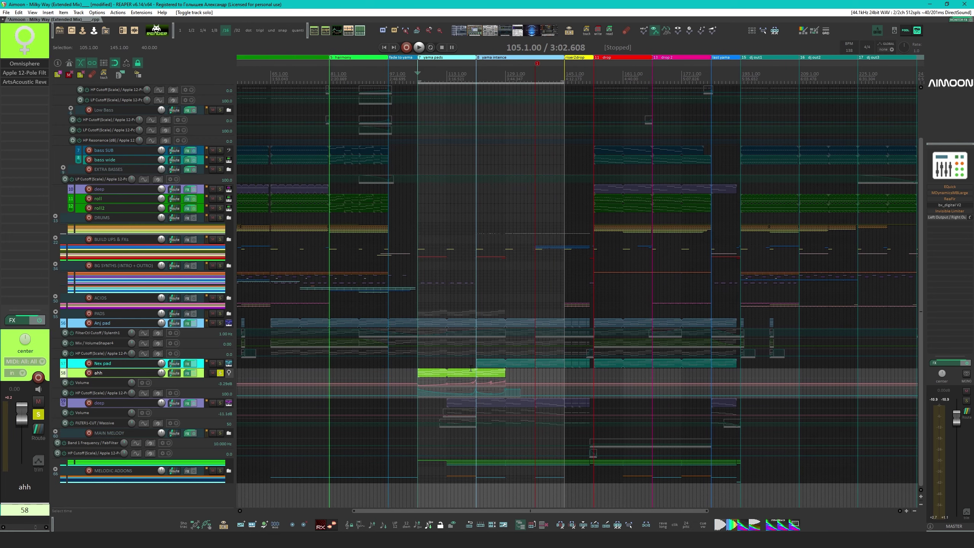
Enlarge the ahh track's Volume and HP Cutoff envelope lanes to show their automation curves
left_click_drag(191, 387, 207, 428)
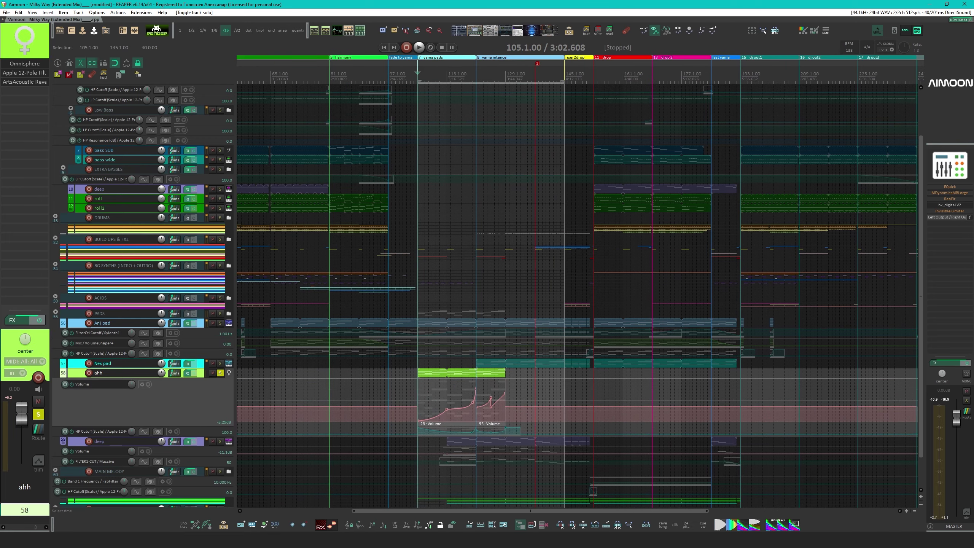
scroll(237, 384, "down", 1)
left_click_drag(131, 397, 168, 443)
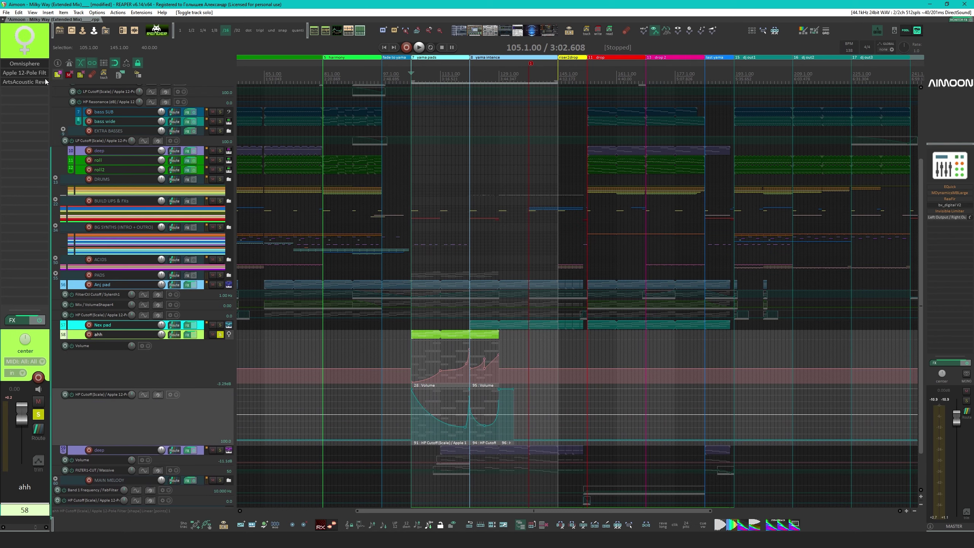
Open the ahh track's Apple 12-Pole Filter and ArtsAcoustic Reverb and arrange their windows side by side above the envelope lanes
left_click(25, 72)
left_click(25, 82)
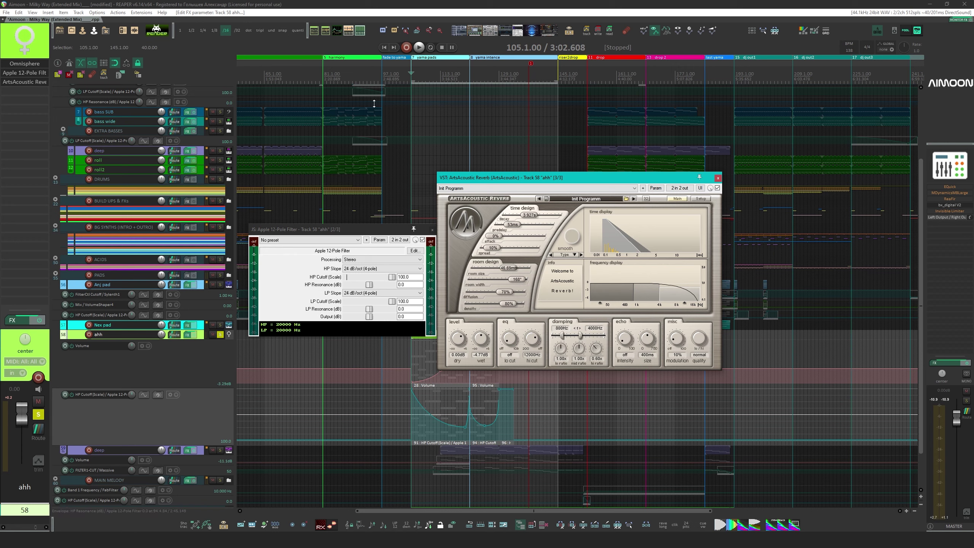
left_click_drag(339, 212, 340, 194)
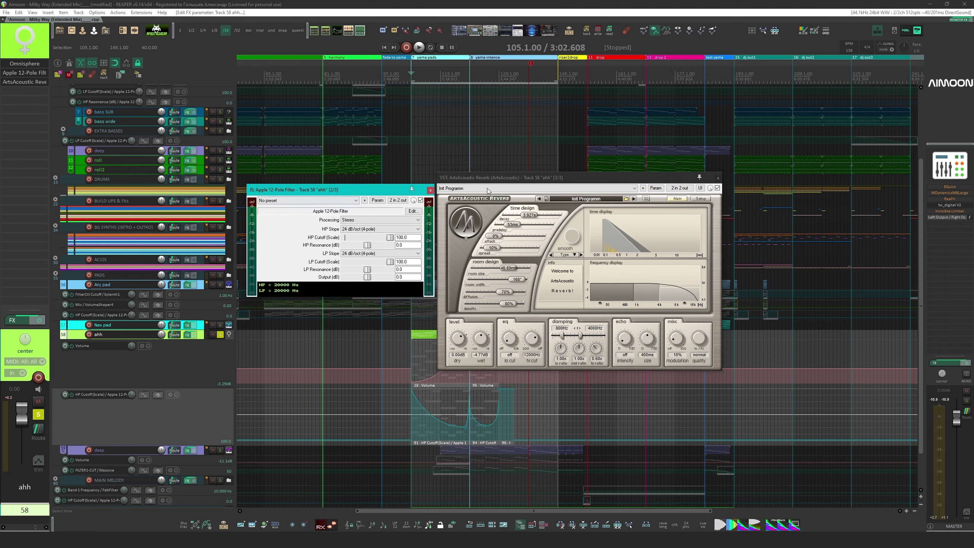
left_click_drag(484, 179, 483, 181)
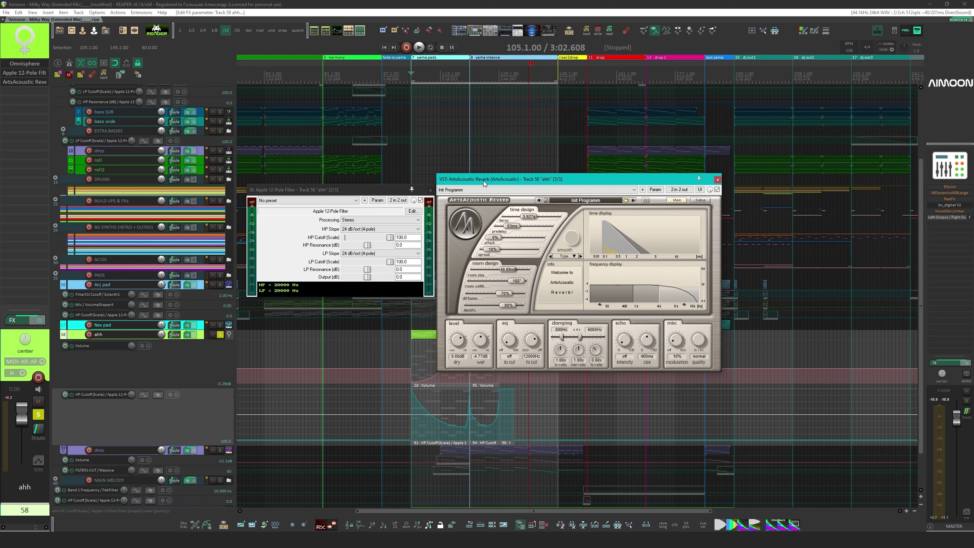
left_click_drag(503, 181, 507, 103)
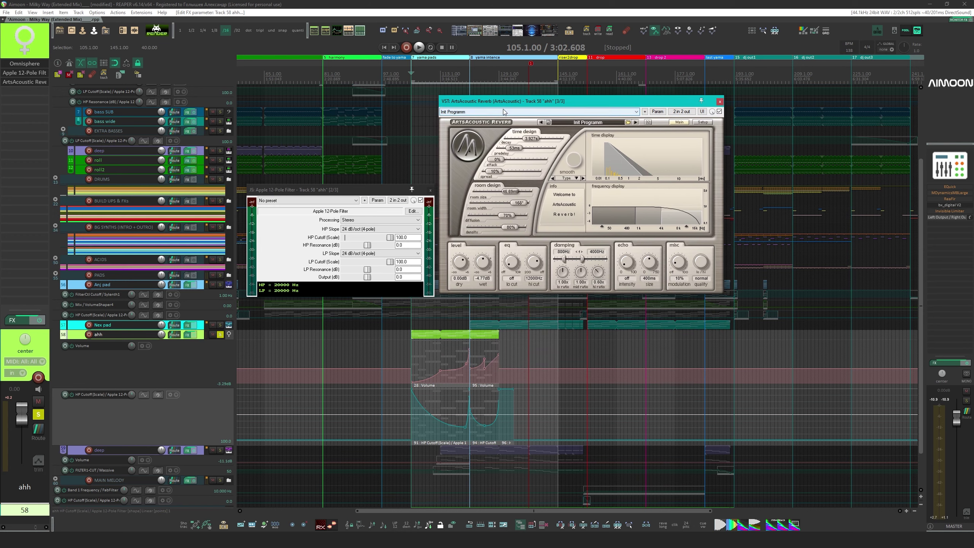
Play the ahh track from bar 105 through its automation, enlarging the track to show its notes, then stop and unsolo it
key("space")
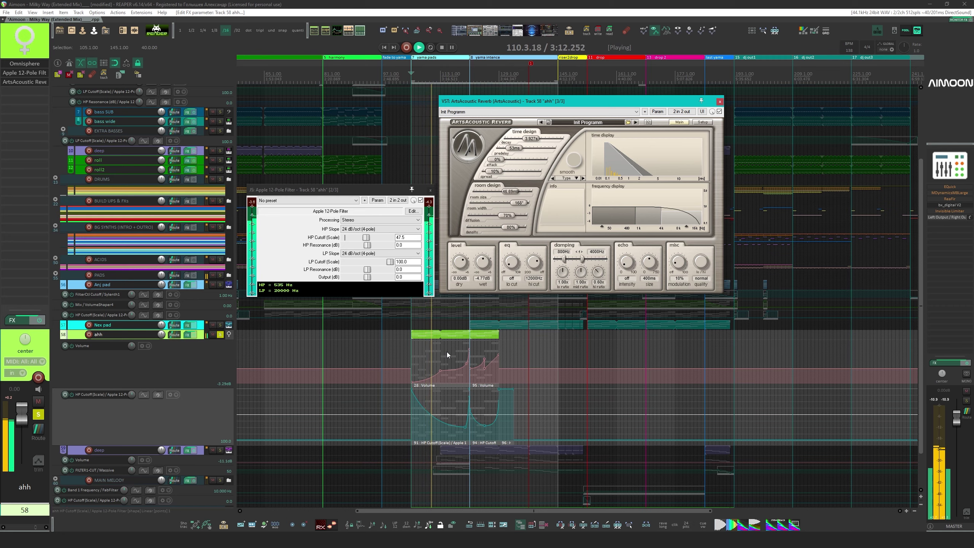
scroll(468, 355, "up", 6)
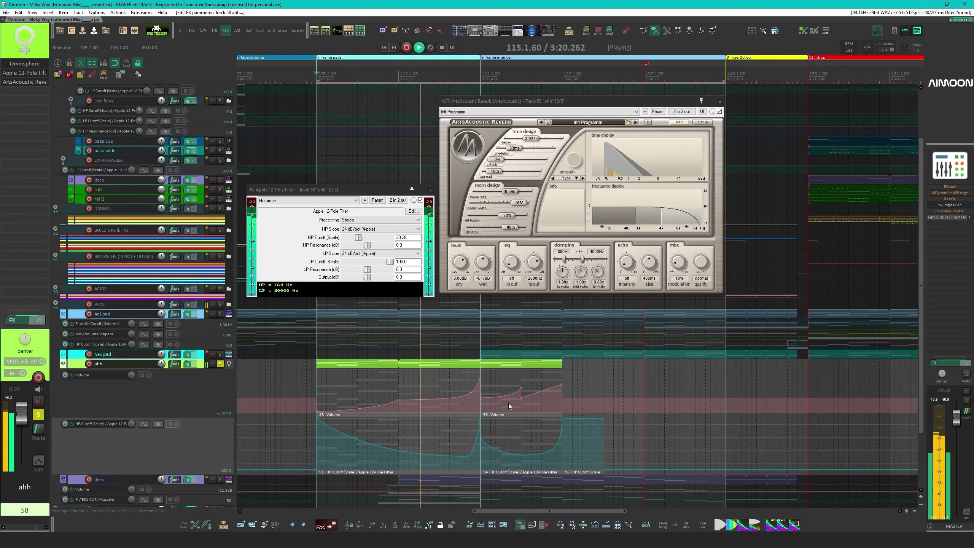
left_click_drag(509, 402, 421, 392)
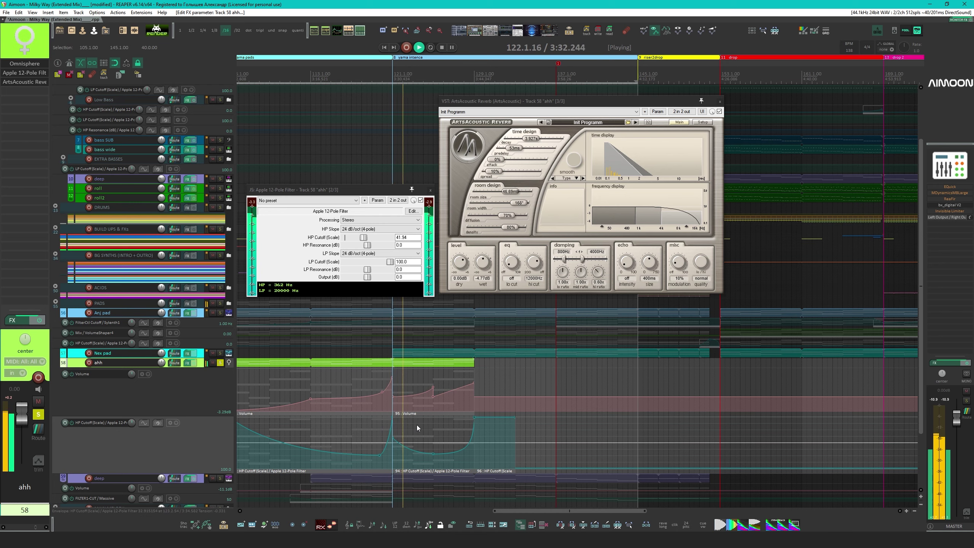
left_click(175, 368)
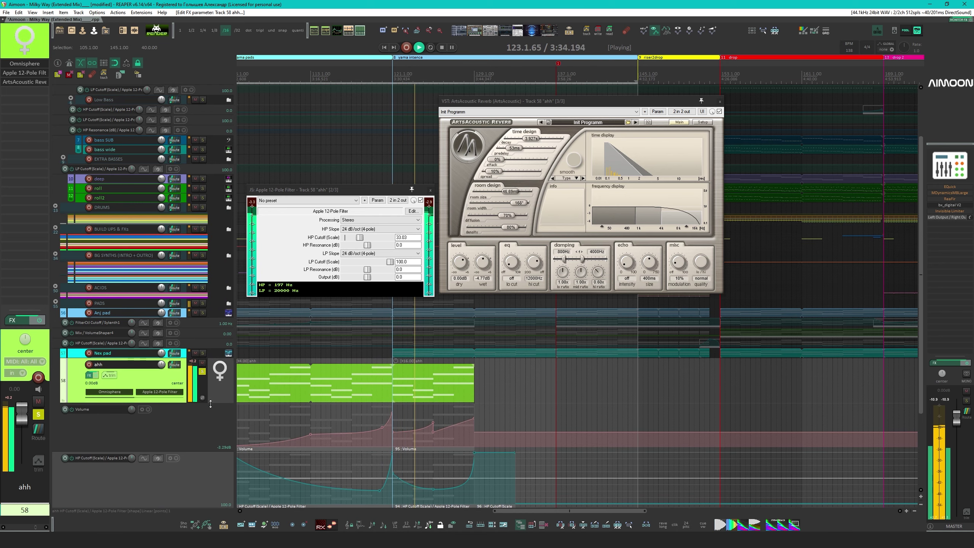
scroll(432, 387, "left", 3)
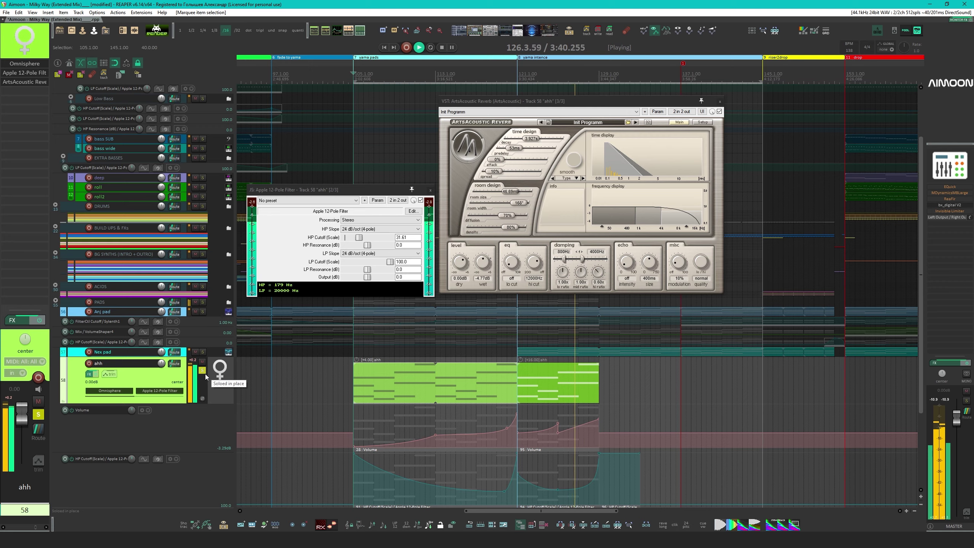
scroll(438, 401, "right", 3)
scroll(438, 401, "down", 5)
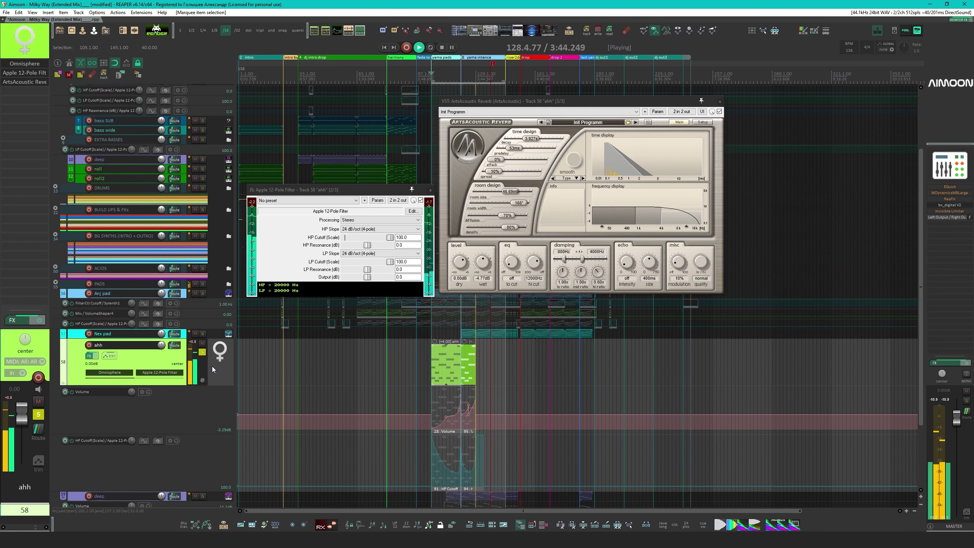
key("space")
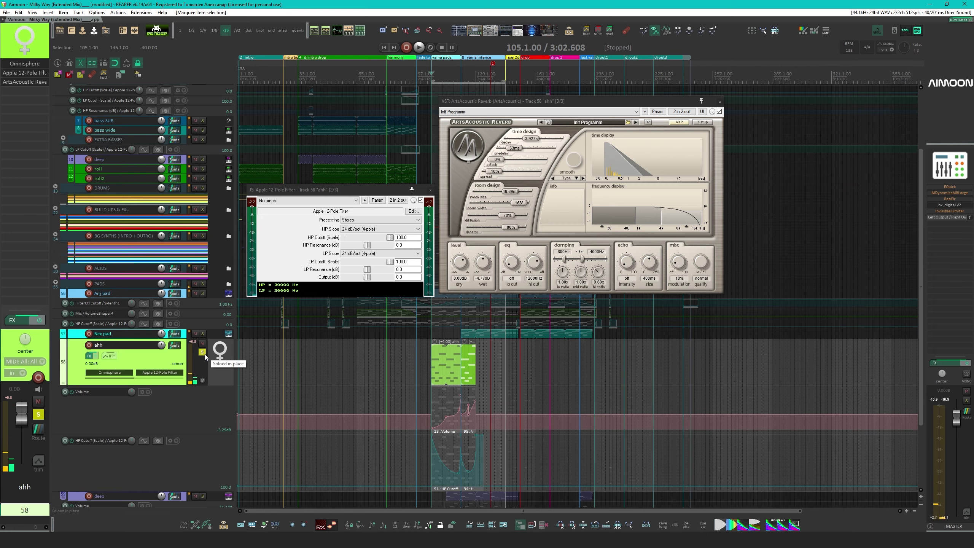
left_click(205, 355)
Close the ahh track's filter and reverb windows and open its Omnisphere instrument
scroll(458, 378, "up", 4)
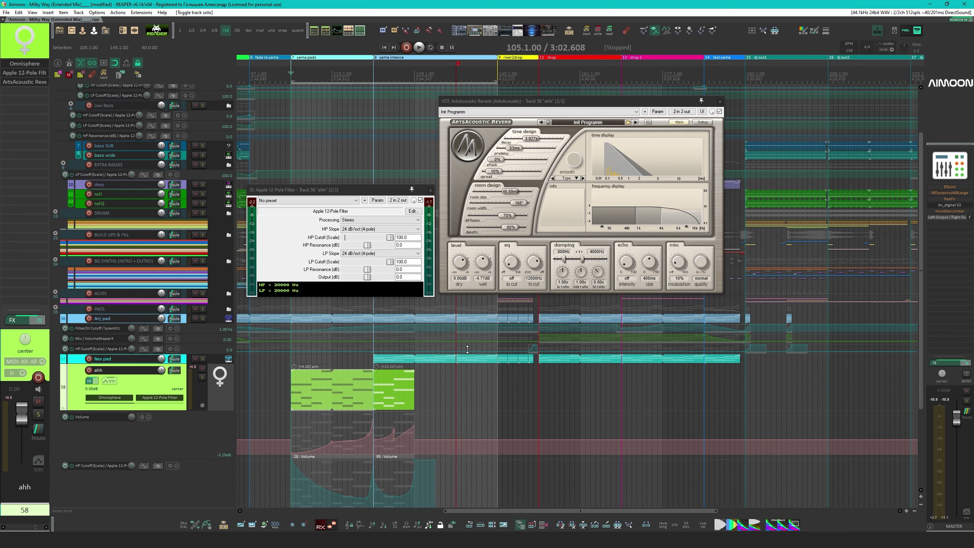
left_click(430, 191)
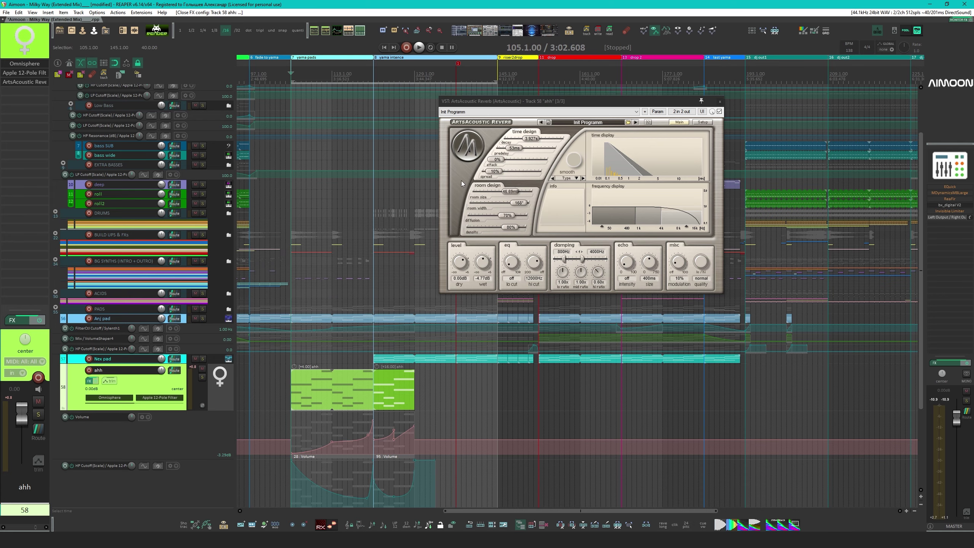
left_click(720, 102)
scroll(23, 64, "down", 1)
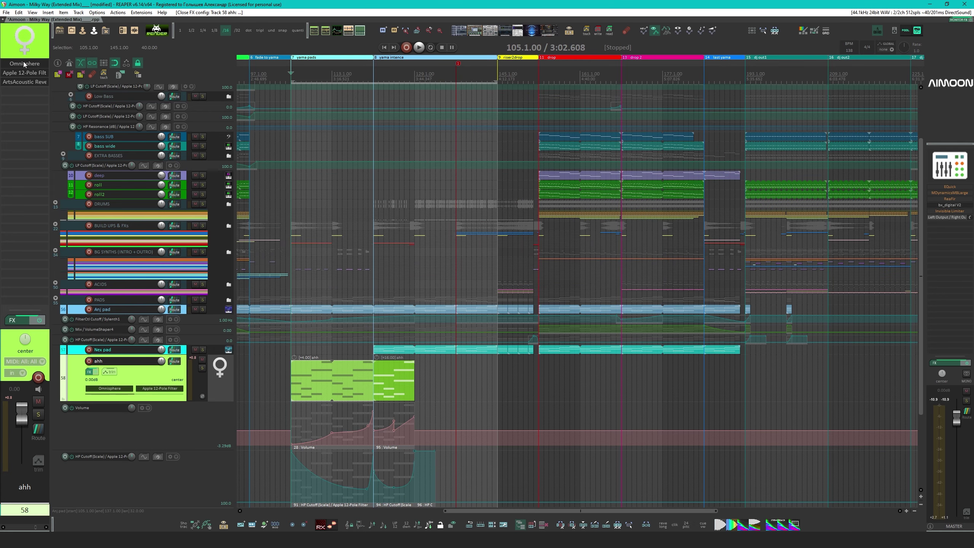
left_click(23, 63)
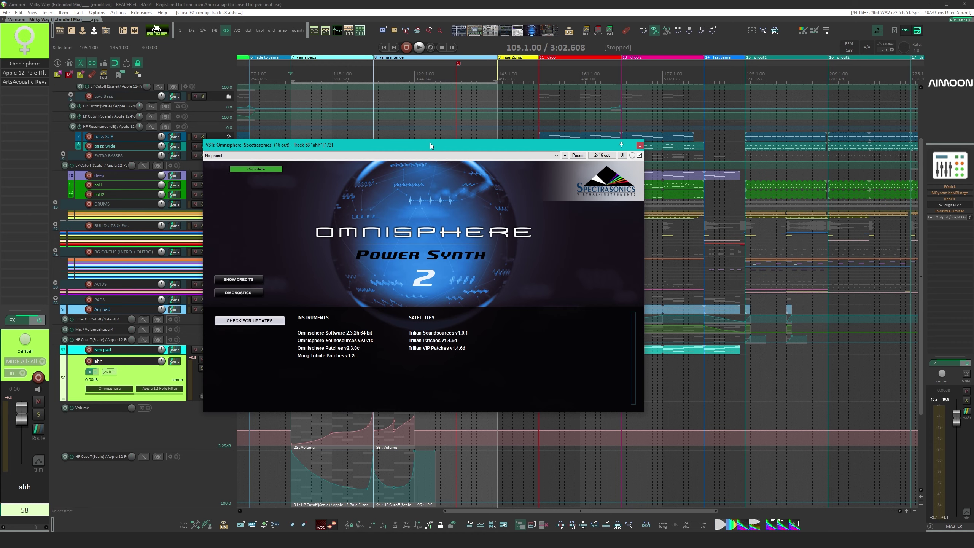
left_click_drag(431, 144, 448, 150)
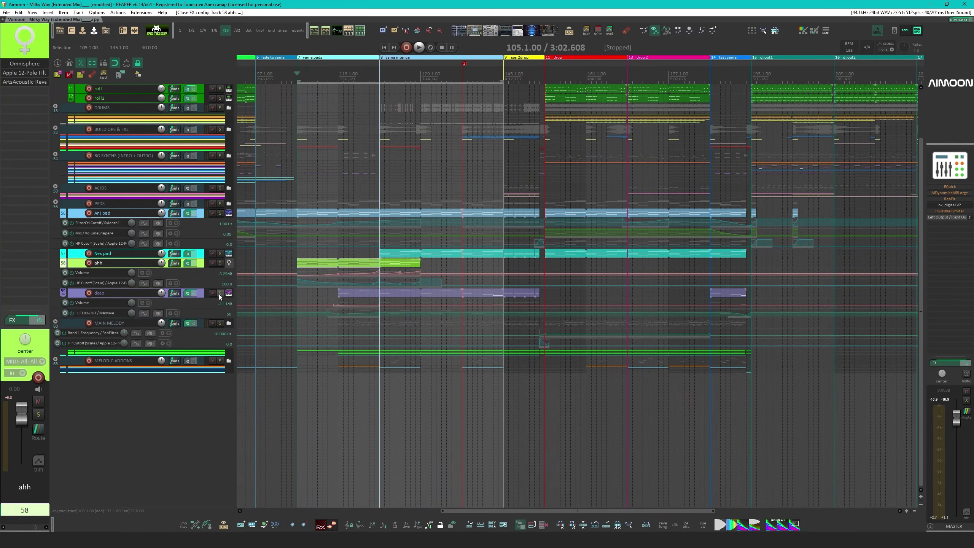
Solo the deep track below ahh and open its Massive and FabFilter Pro-Q windows side by side
left_click(220, 293)
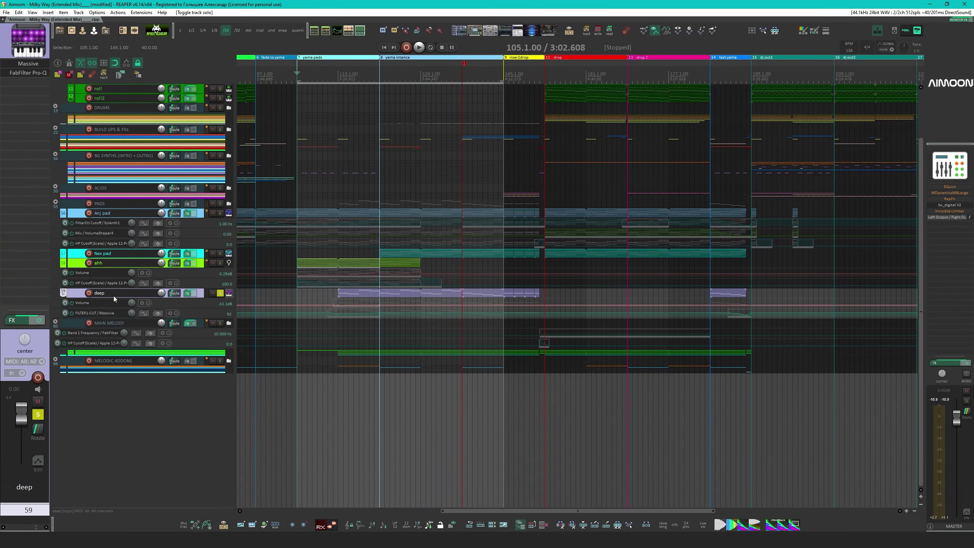
left_click(29, 67)
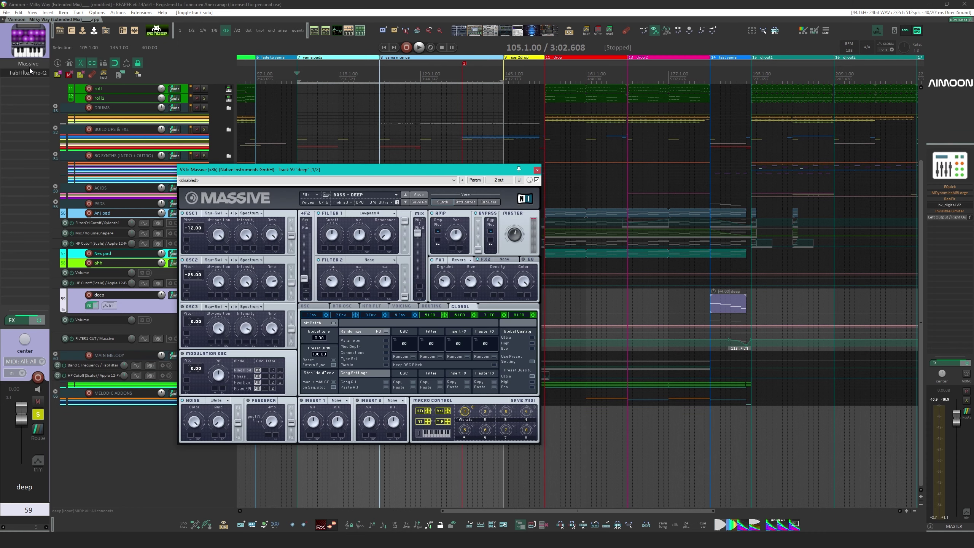
left_click(28, 73)
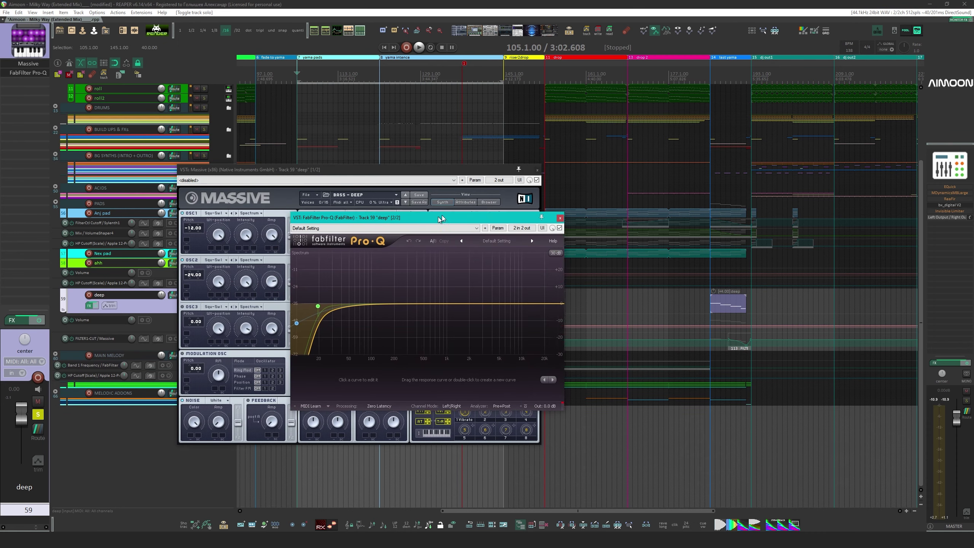
left_click_drag(438, 216, 641, 222)
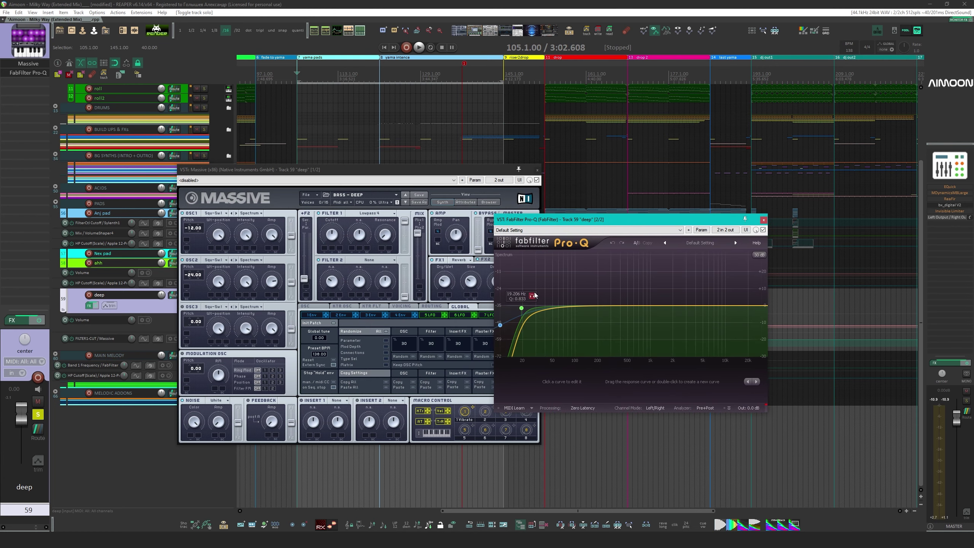
left_click_drag(525, 170, 482, 163)
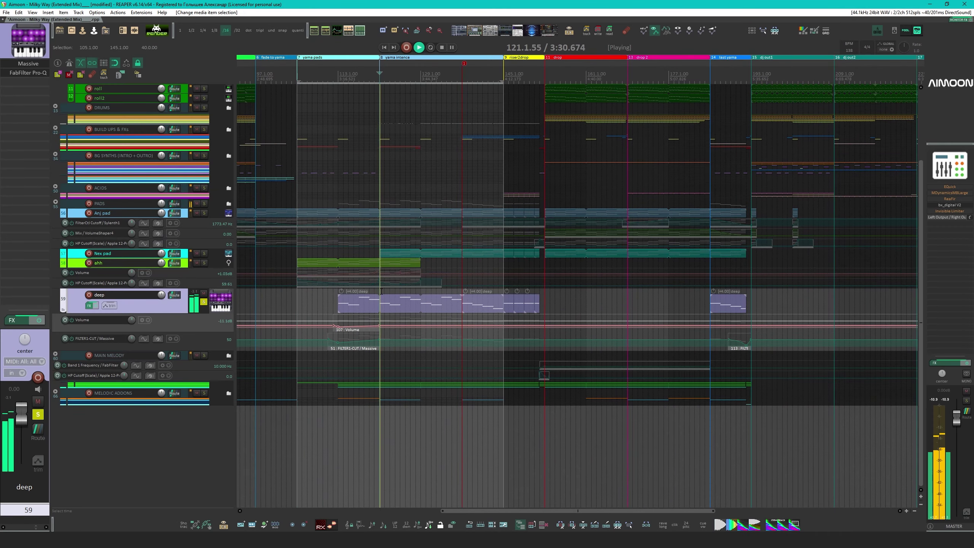
View the deep track's Massive and FabFilter Pro-Q windows while it plays, then close both and stop playback
scroll(345, 256, "up", 3)
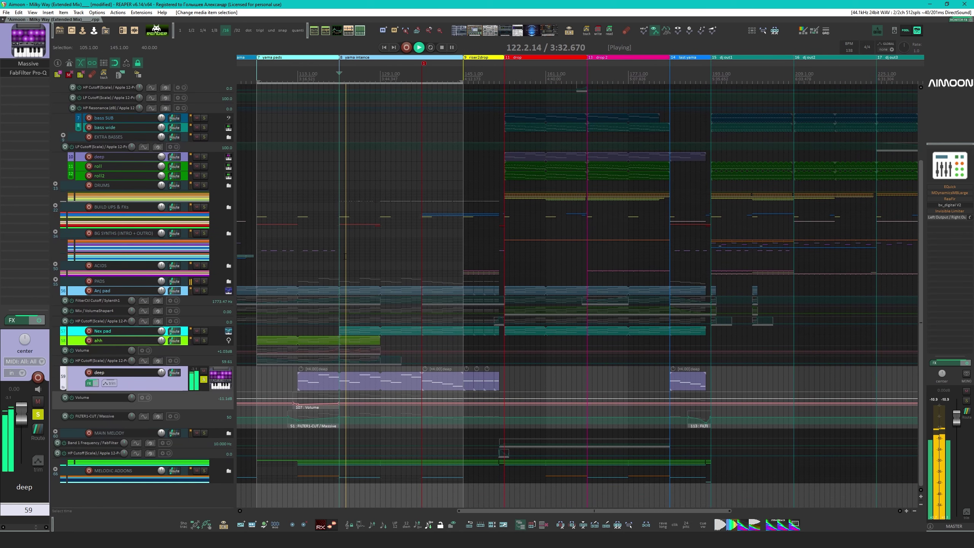
left_click(29, 63)
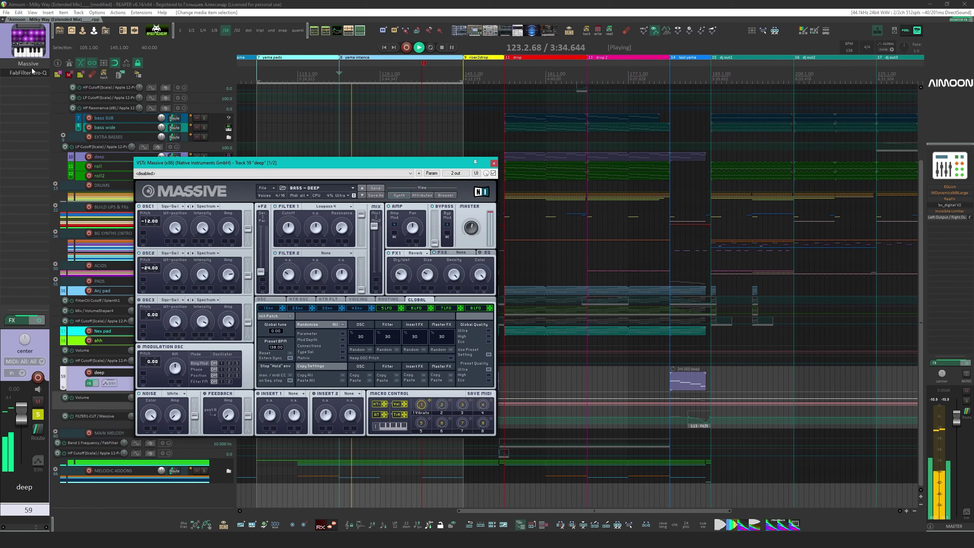
left_click(32, 72)
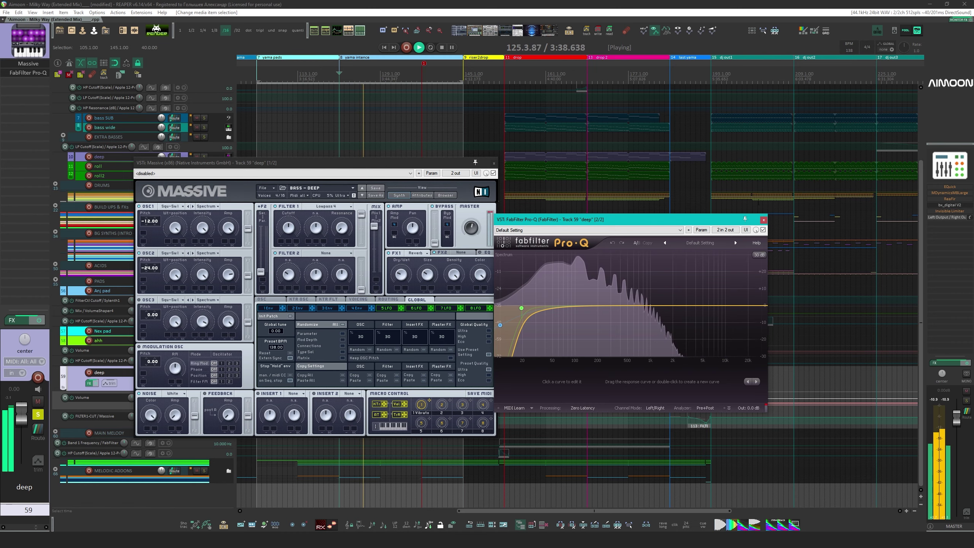
key("Escape")
key("Escape")
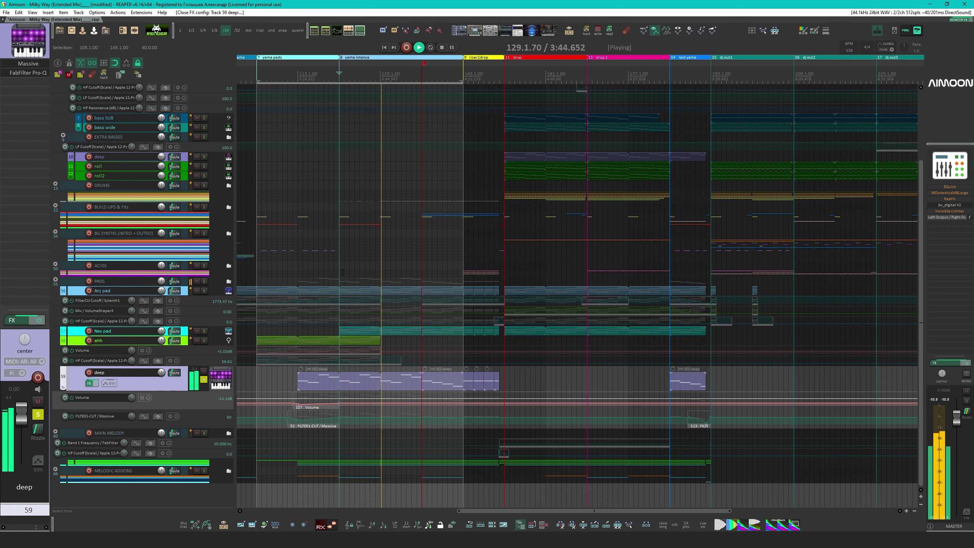
key("space")
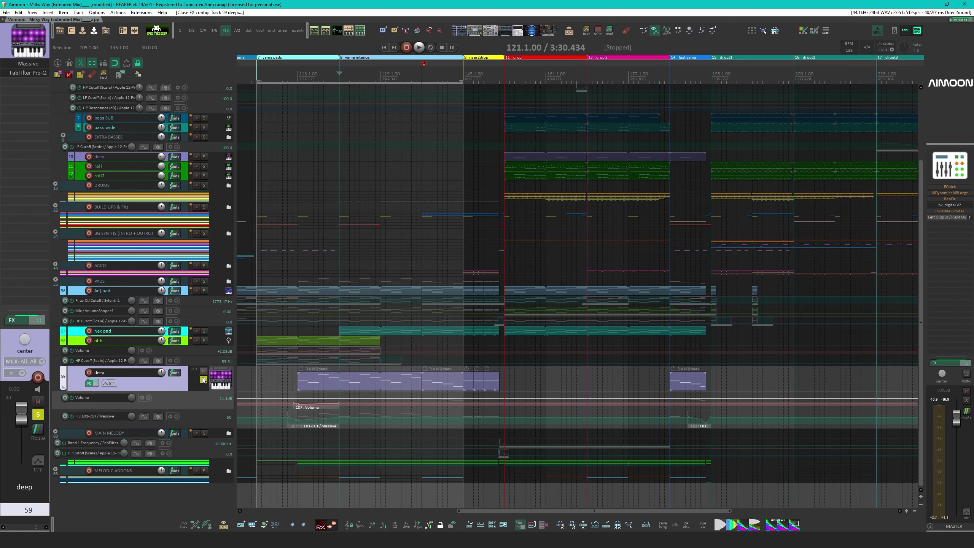
Unsolo the deep track, solo the PADS folder and audition all pads together from bar 121
left_click(203, 380)
left_click(204, 281)
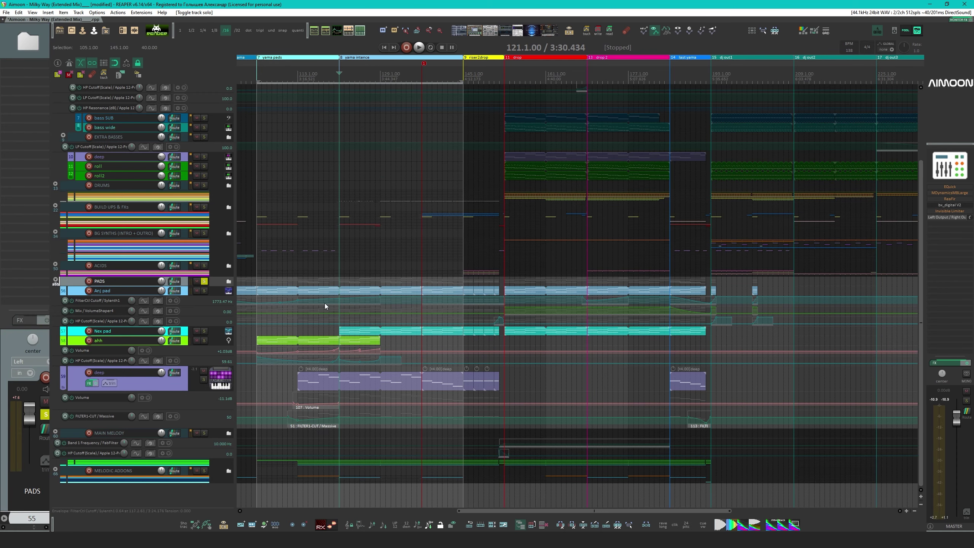
key("space")
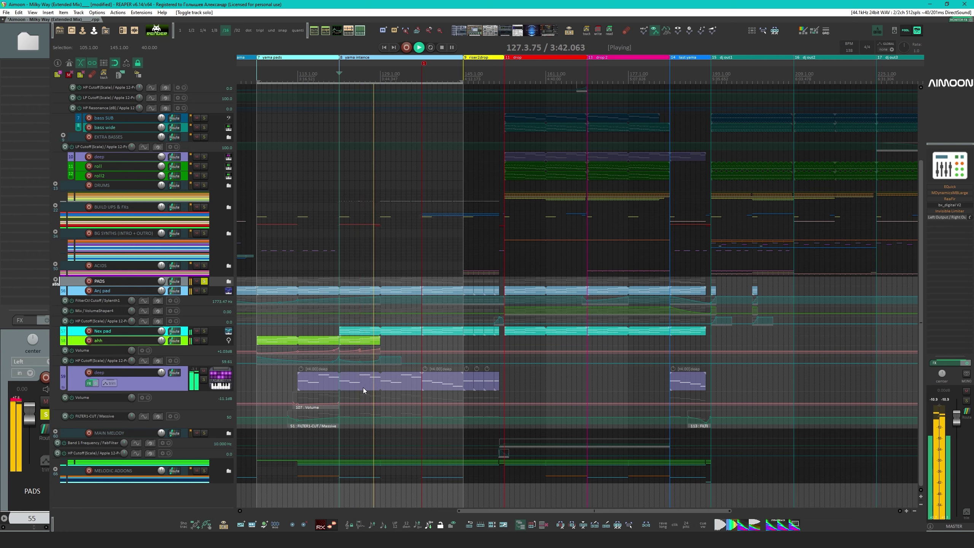
key("space")
Play the soloed pads from bar 121 with the deep track muted and unmuted to compare, leaving it unmuted, then stop
left_click(203, 371)
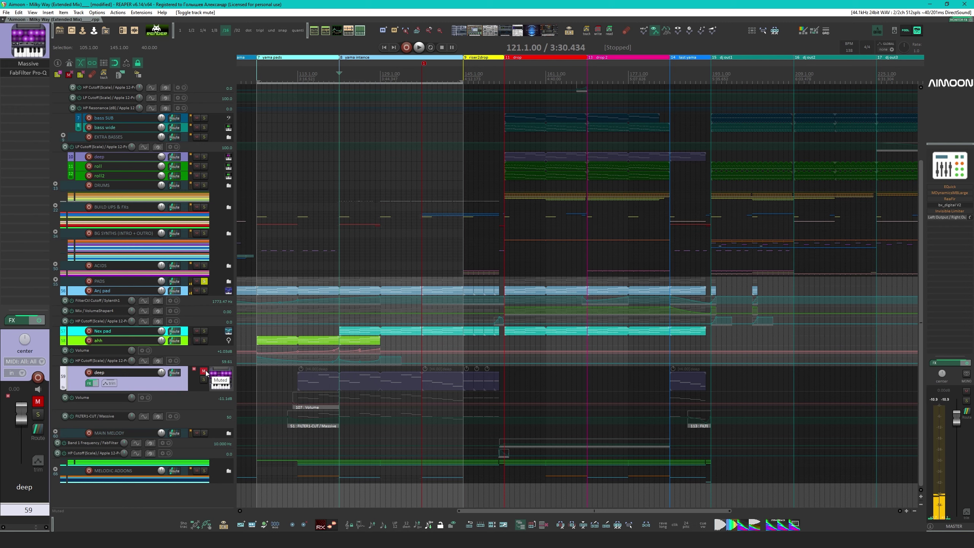
key("space")
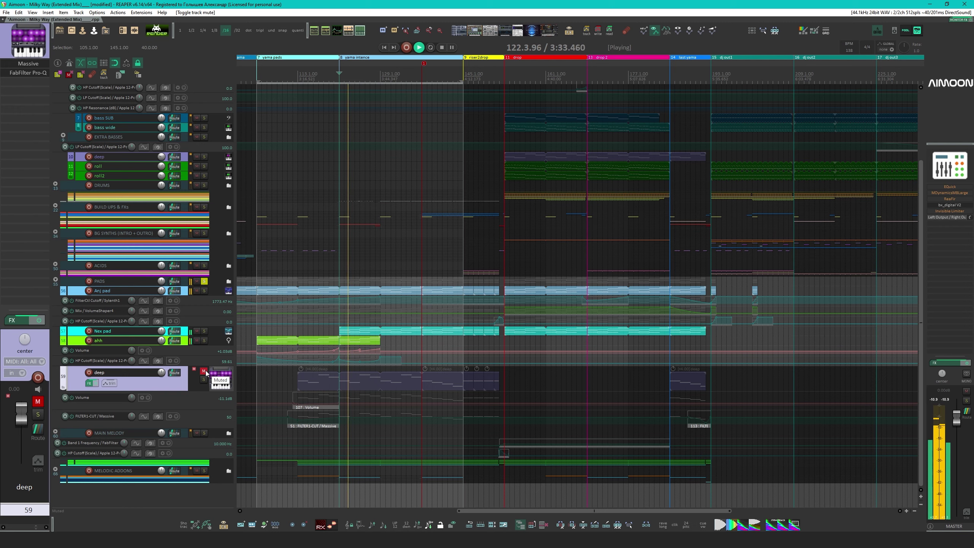
left_click(206, 371)
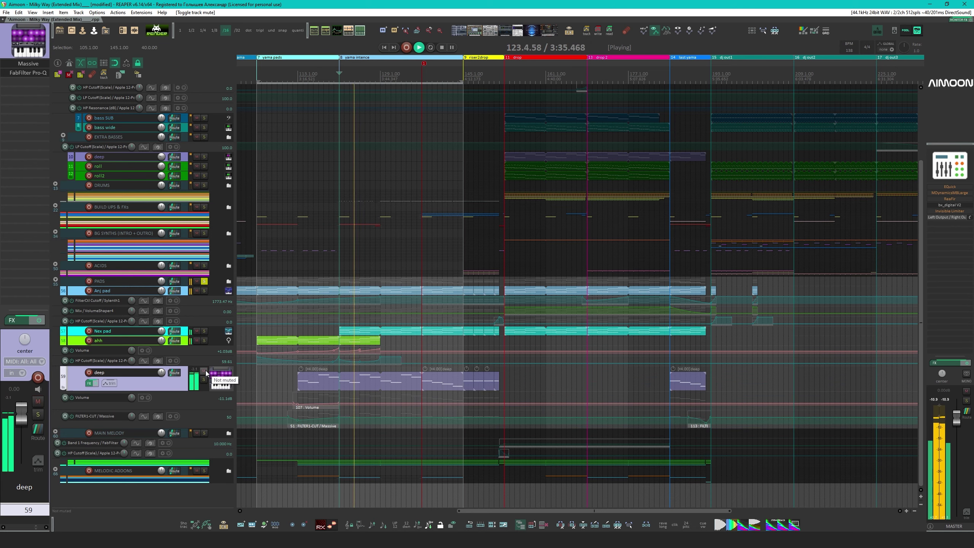
left_click(205, 371)
left_click(206, 371)
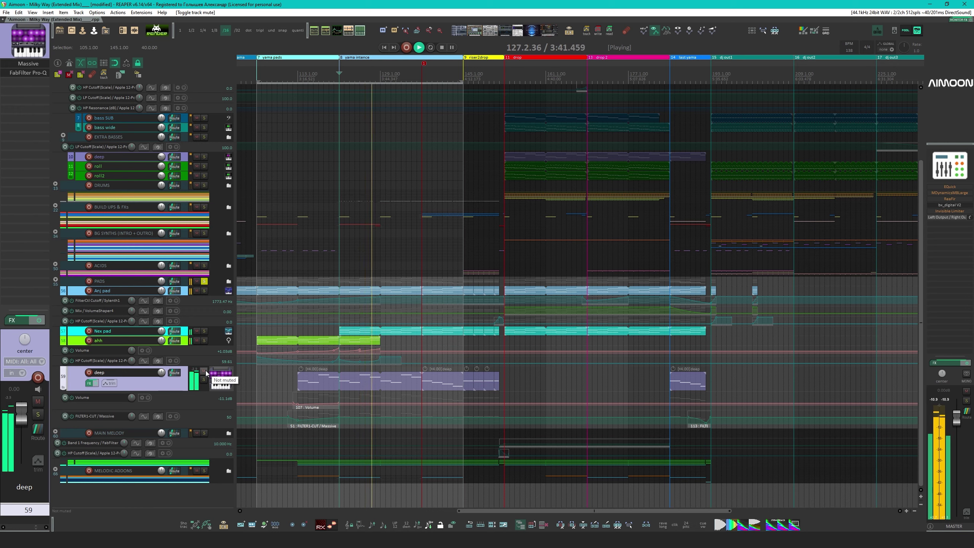
key("space")
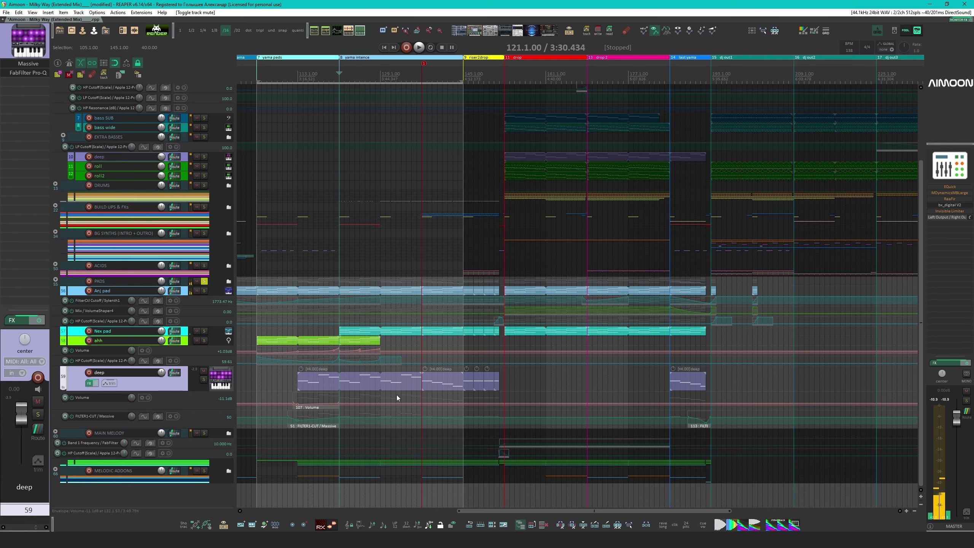
Place the edit cursor at bar 113 and enlarge the deep track's Volume and FILTER1-CUT envelope lanes
scroll(548, 265, "left", 5)
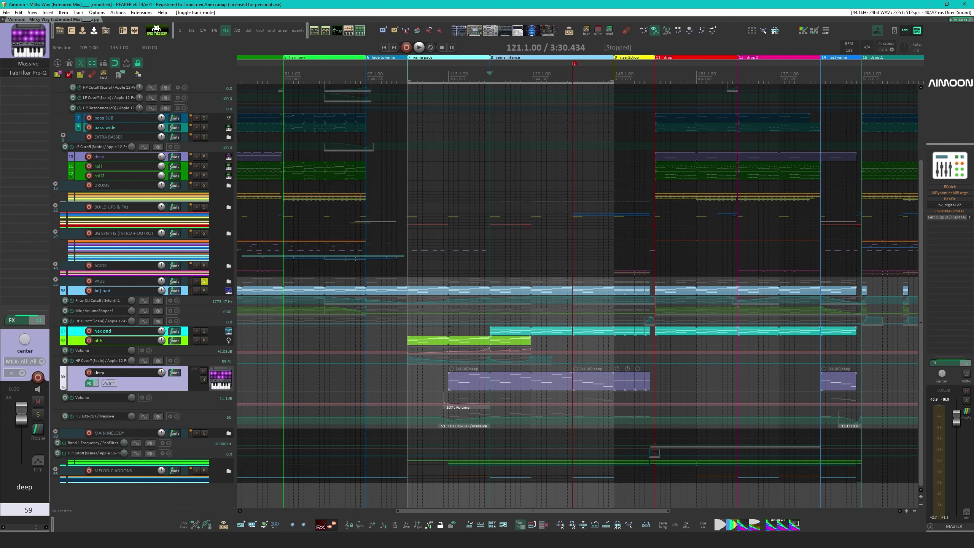
left_click(450, 329)
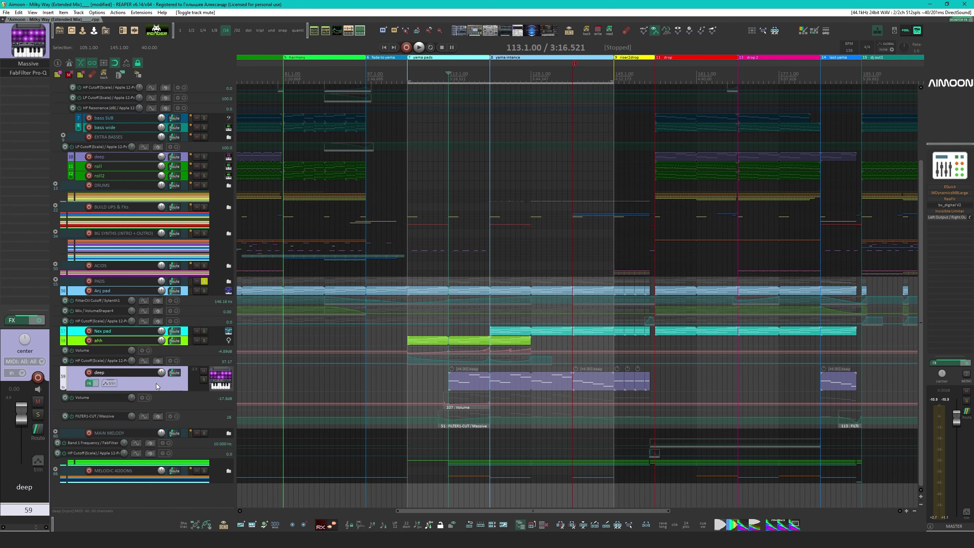
left_click_drag(192, 409, 192, 444)
scroll(163, 432, "down", 1)
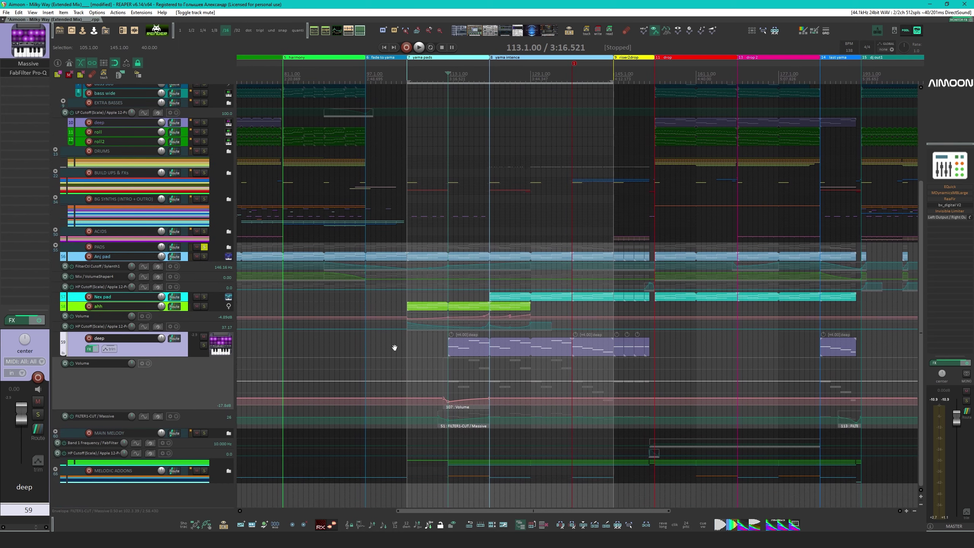
left_click_drag(131, 427, 131, 453)
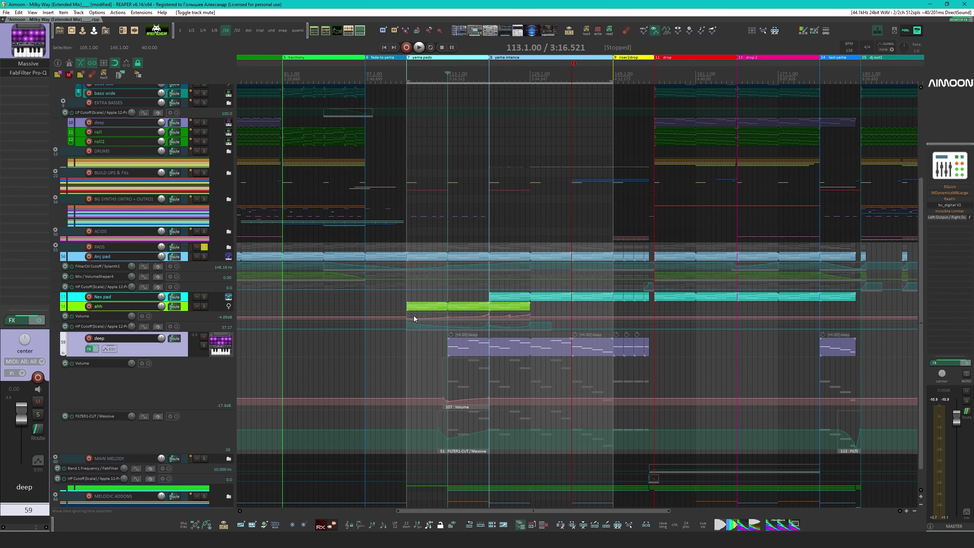
Play from bar 113 through the deep track's automation, soloing the track, then stop playback
key("space")
key("F6")
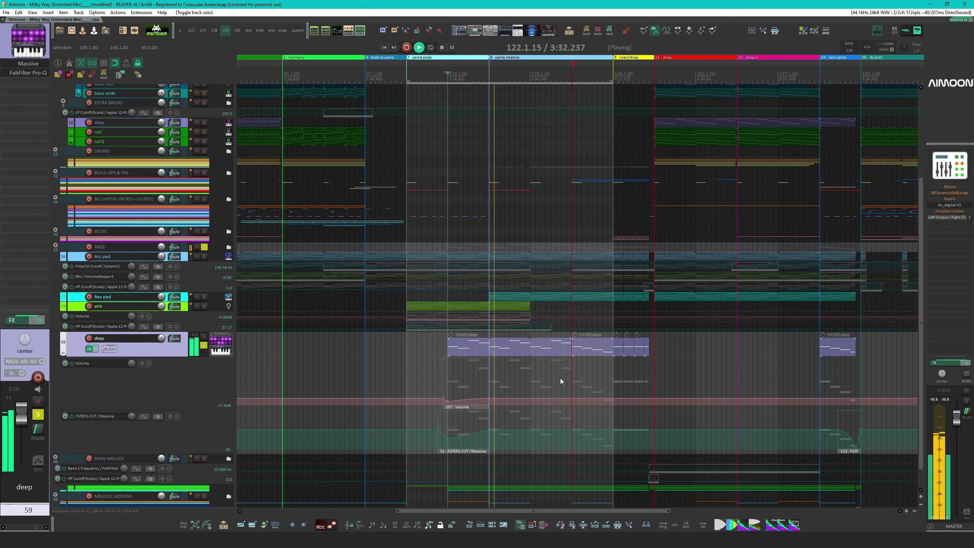
key("space")
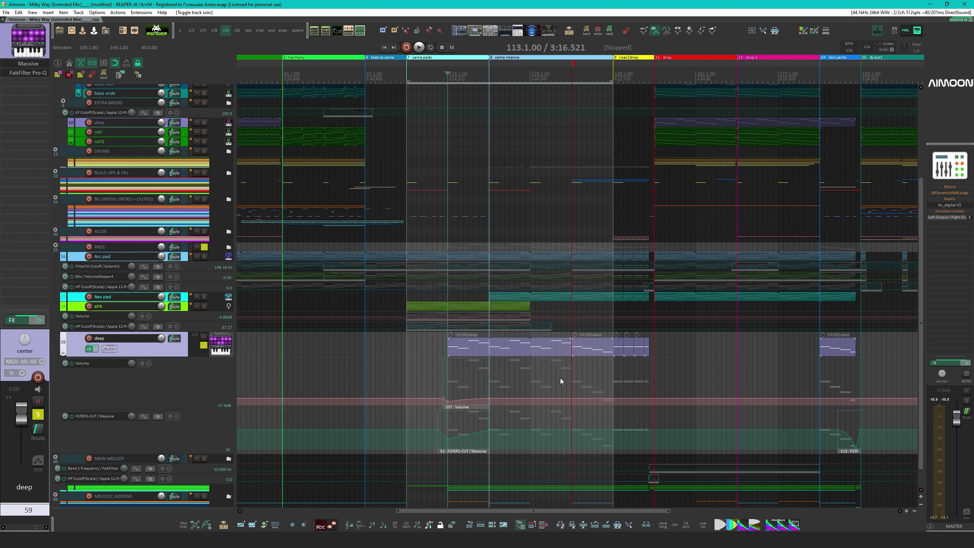
Open the deep item's notes in the MIDI editor, select notes to point out the bass pattern, and close the editor
double_click(488, 346)
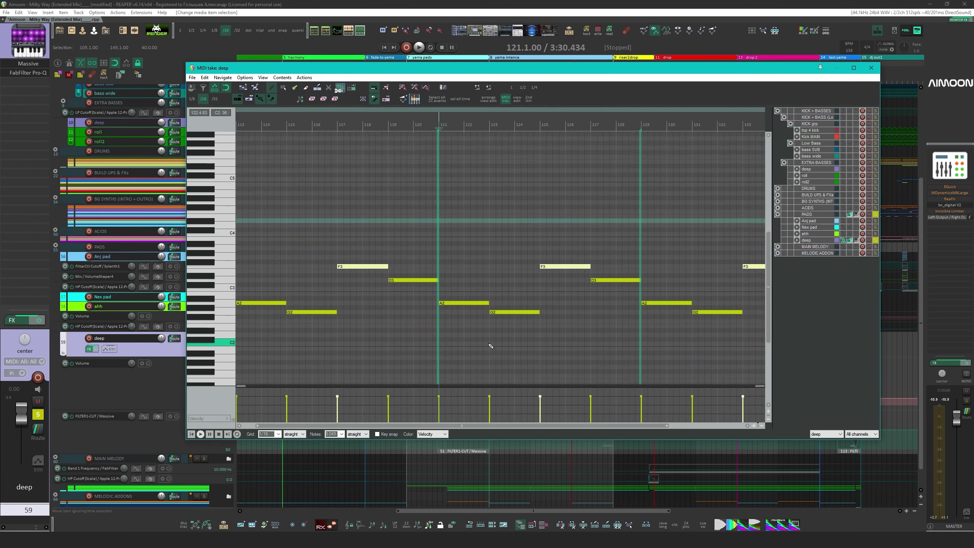
left_click_drag(473, 351, 630, 255)
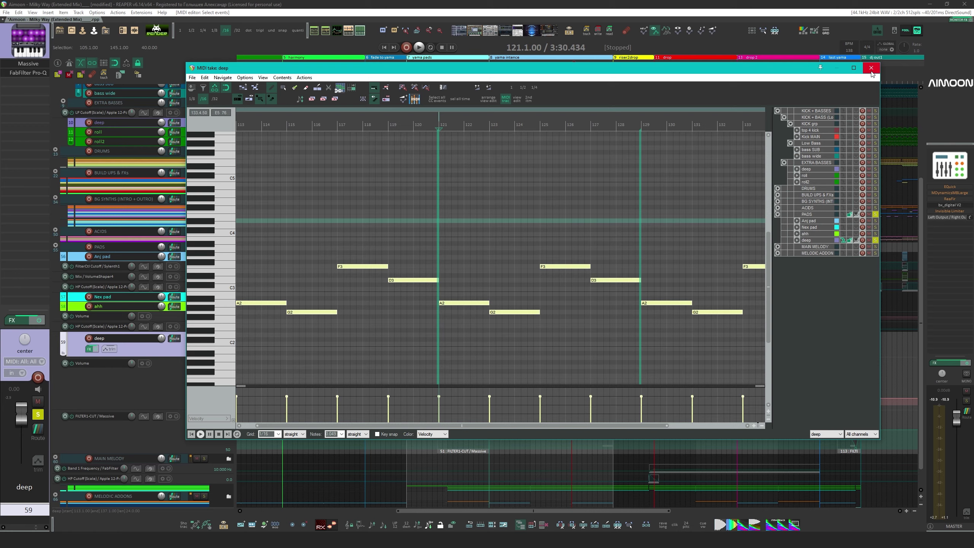
left_click(464, 302)
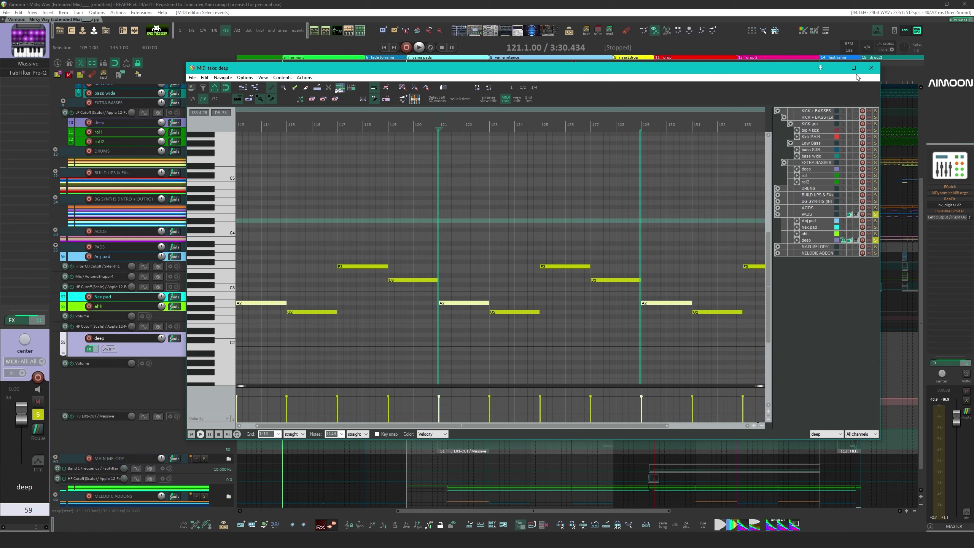
left_click(871, 67)
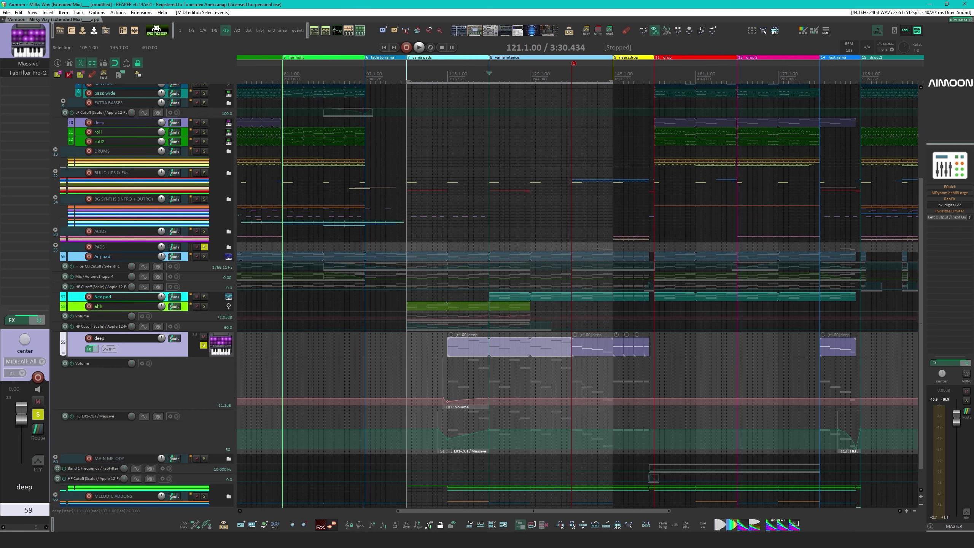
Unsolo the PADS folder and the deep track, then collapse the PADS folder
left_click(205, 248)
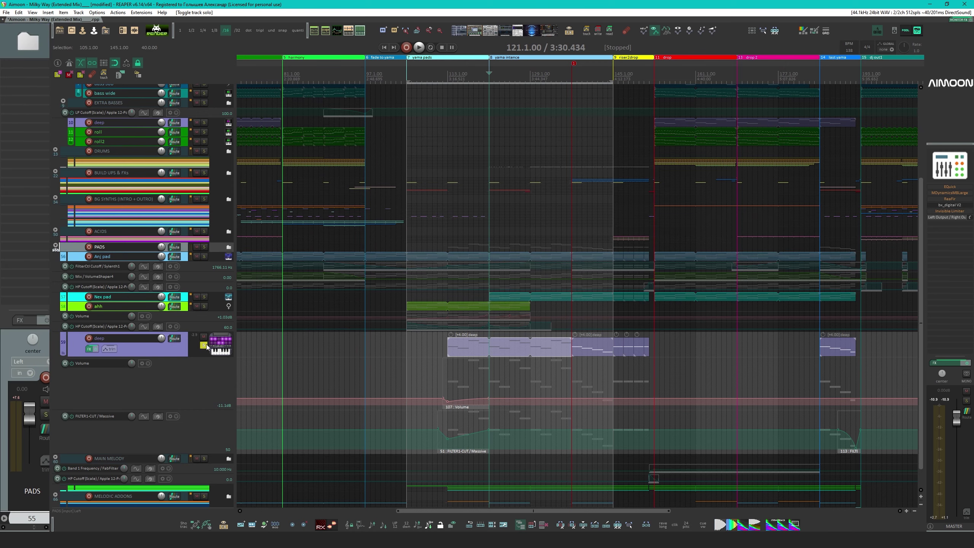
left_click(204, 346)
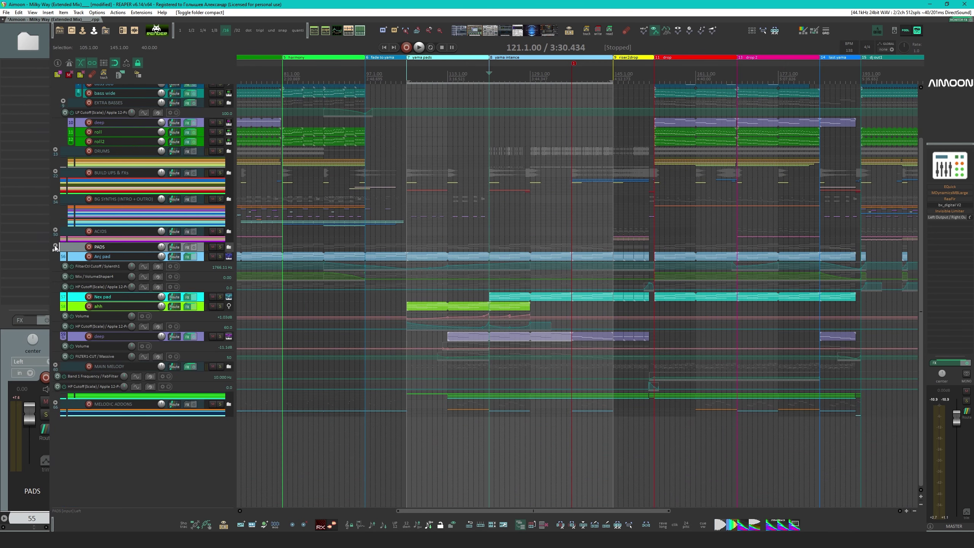
left_click(64, 249)
left_click(55, 246)
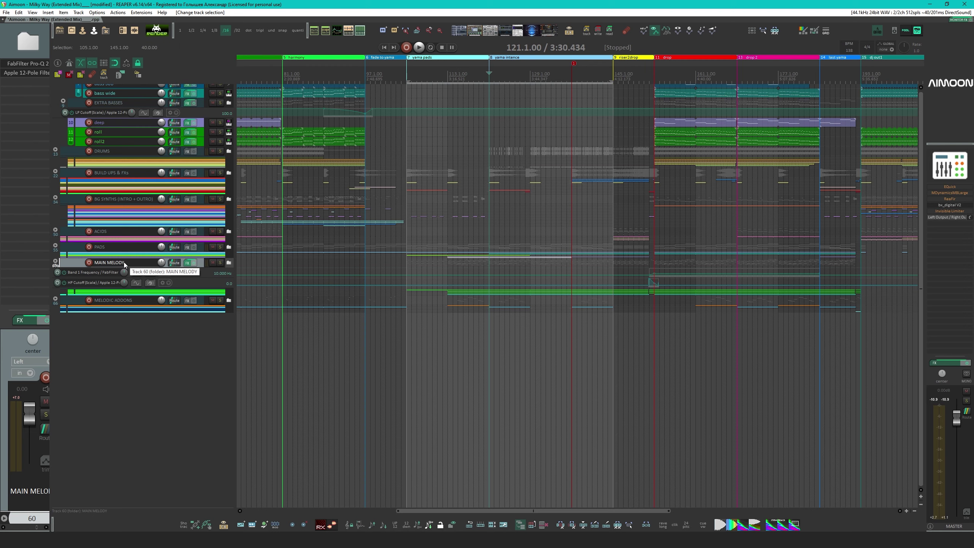
Expand the MAIN MELODY folder and point out its lead items and the sawchords item by selecting them
left_click(56, 262)
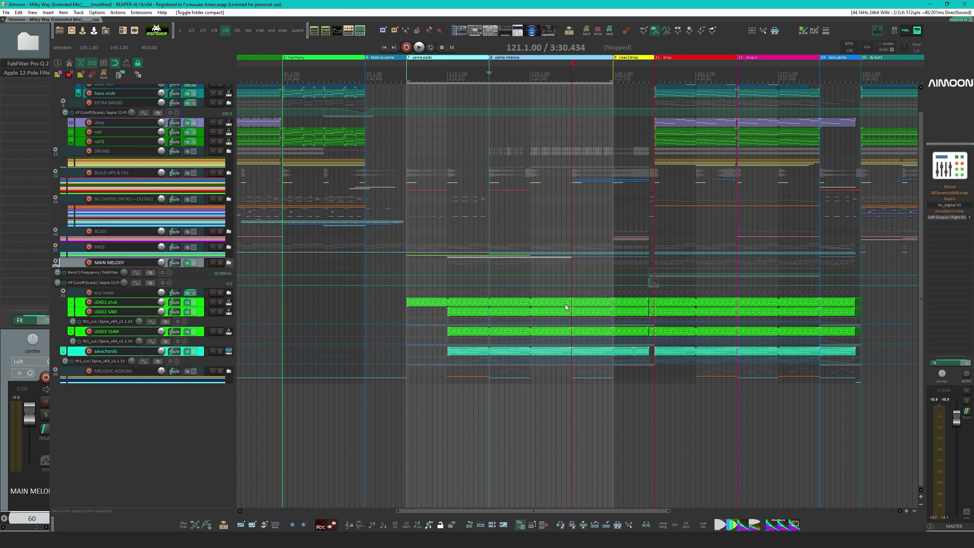
left_click_drag(526, 296, 807, 332)
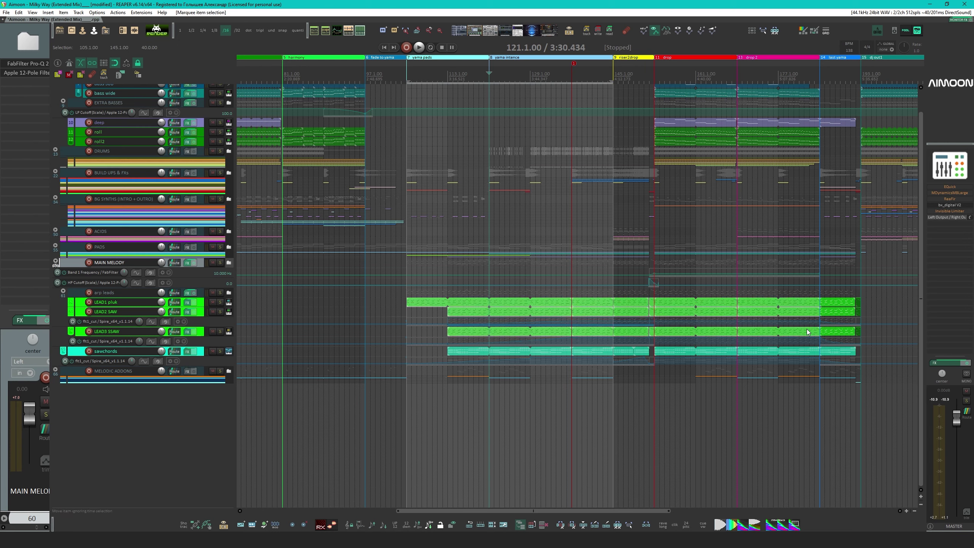
left_click(546, 354)
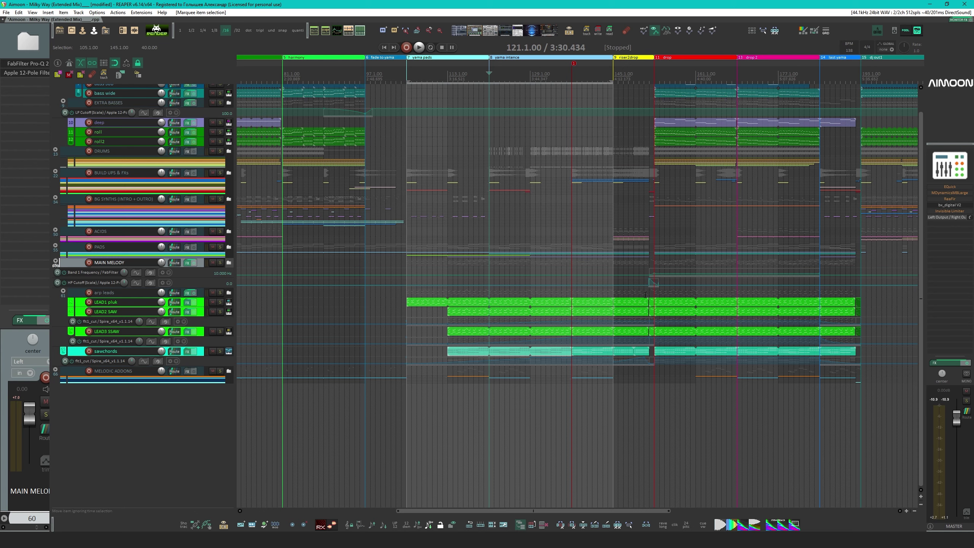
Solo the MAIN MELODY folder and start playback from bar 105
left_click(220, 262)
left_click(407, 266)
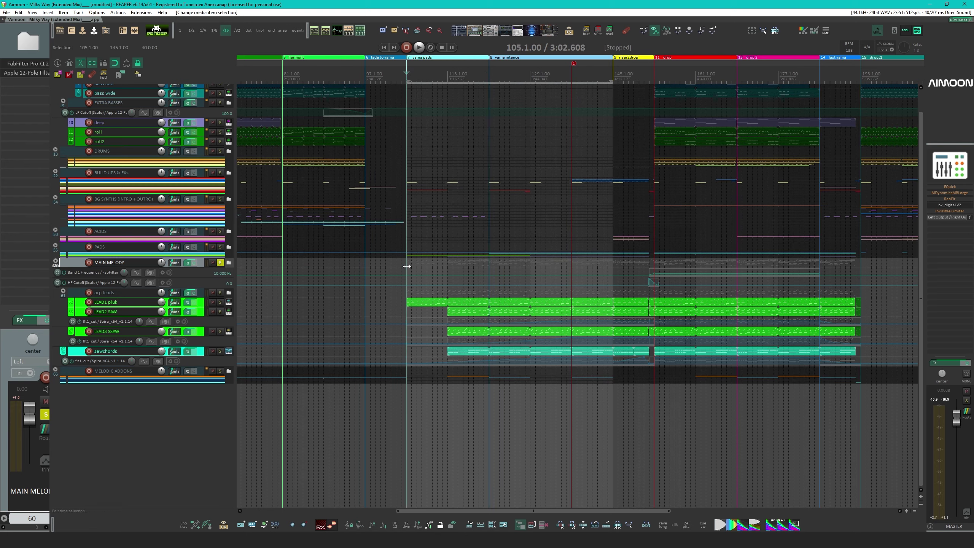
key("space")
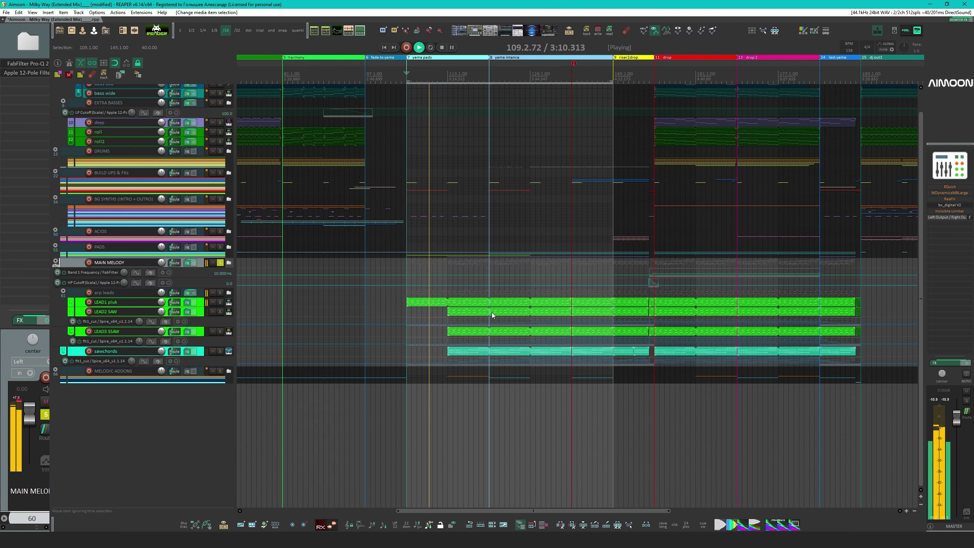
Open the LEAD1 pluk item in a maximized MIDI editor and follow its arpeggio notes up to bar 121 during playback
scroll(491, 313, "up", 2)
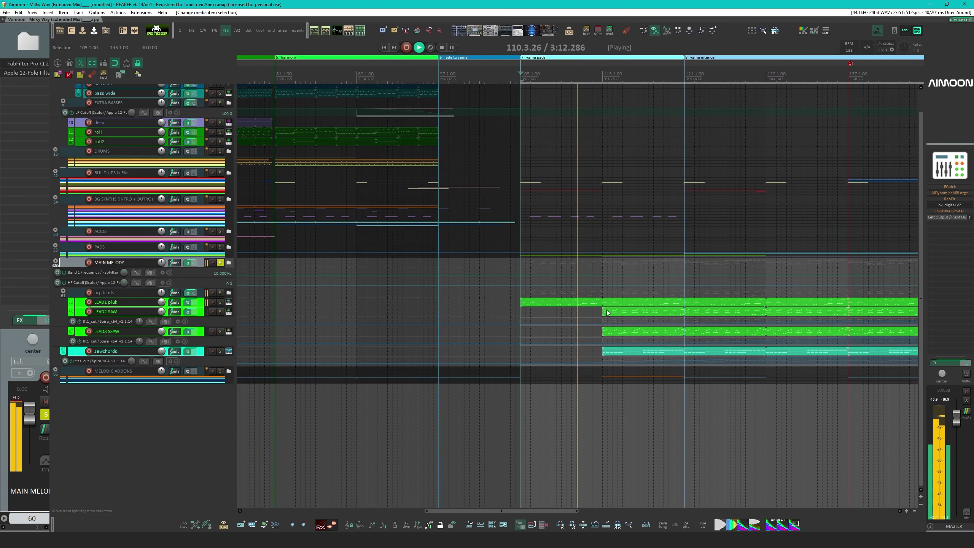
double_click(602, 302)
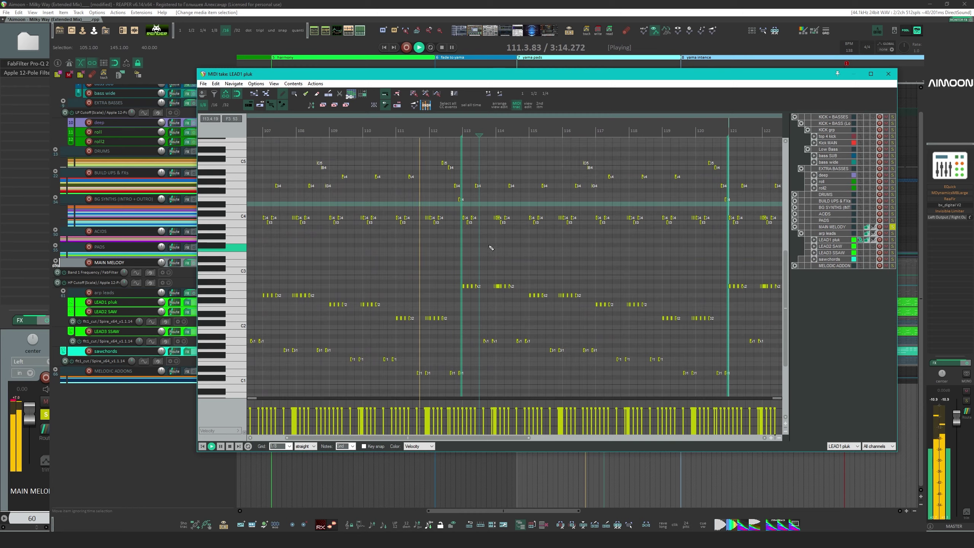
key("super+Up")
scroll(455, 231, "up", 5)
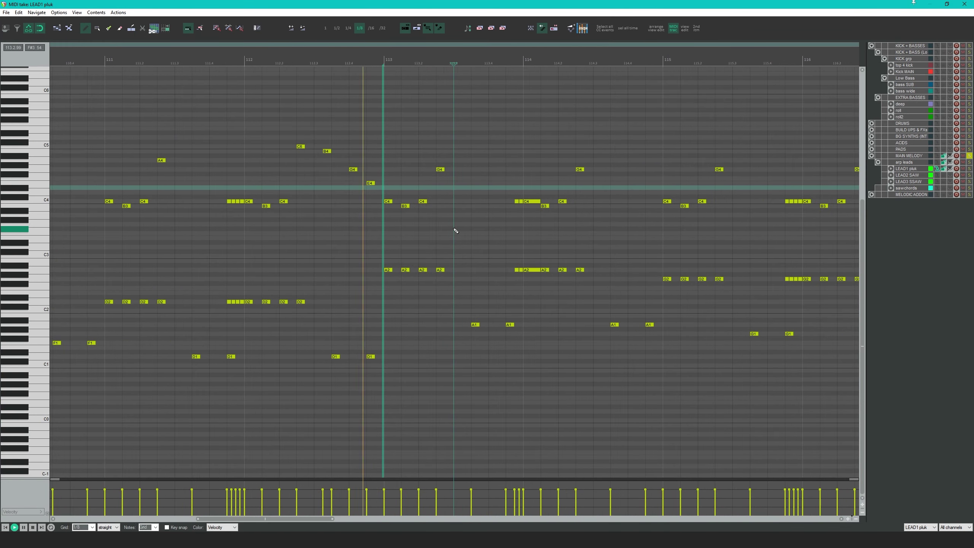
left_click_drag(663, 278, 456, 278)
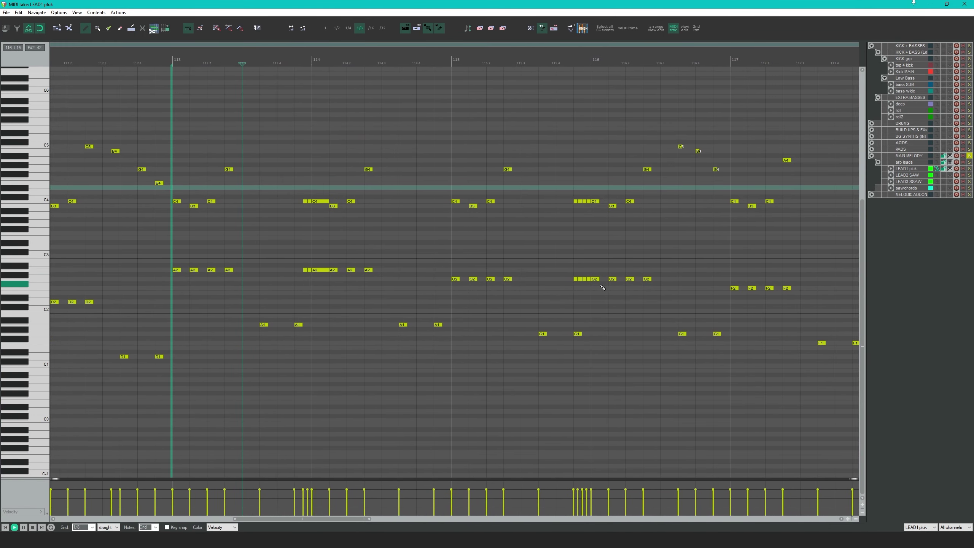
scroll(602, 287, "down", 1)
left_click_drag(727, 288, 520, 302)
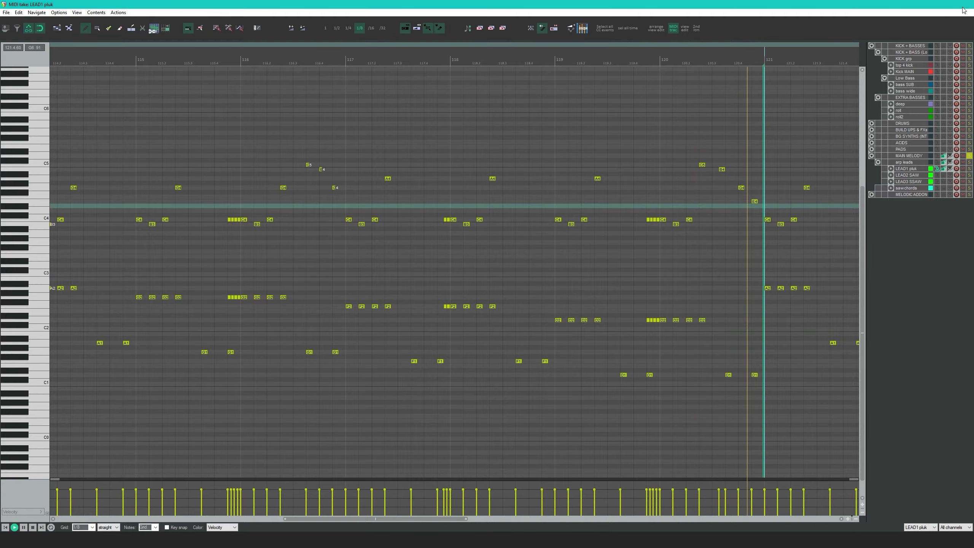
Close the MIDI editor, audition the sawchords track on its own during playback, unsolo it and toggle its mute
key("Escape")
scroll(460, 307, "down", 3)
scroll(521, 337, "up", 5)
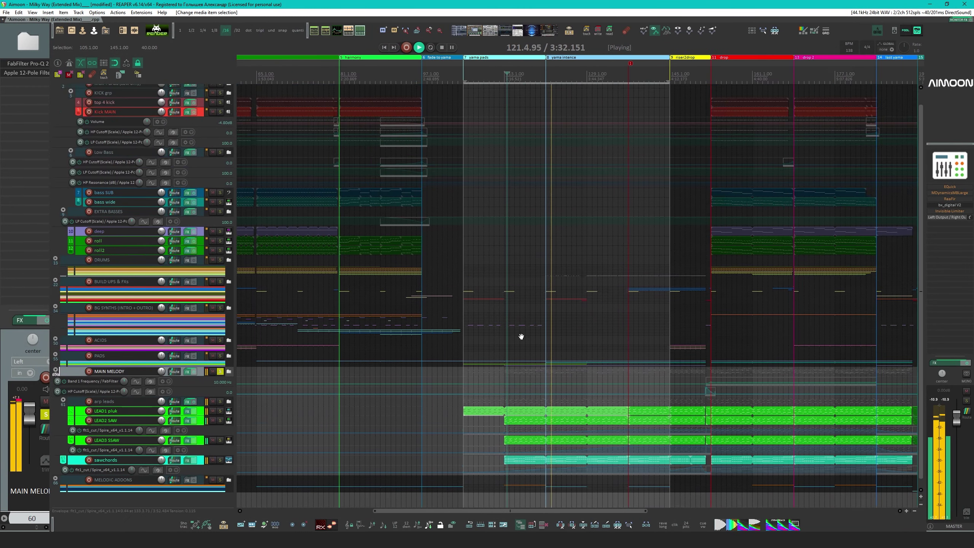
scroll(459, 287, "right", 5)
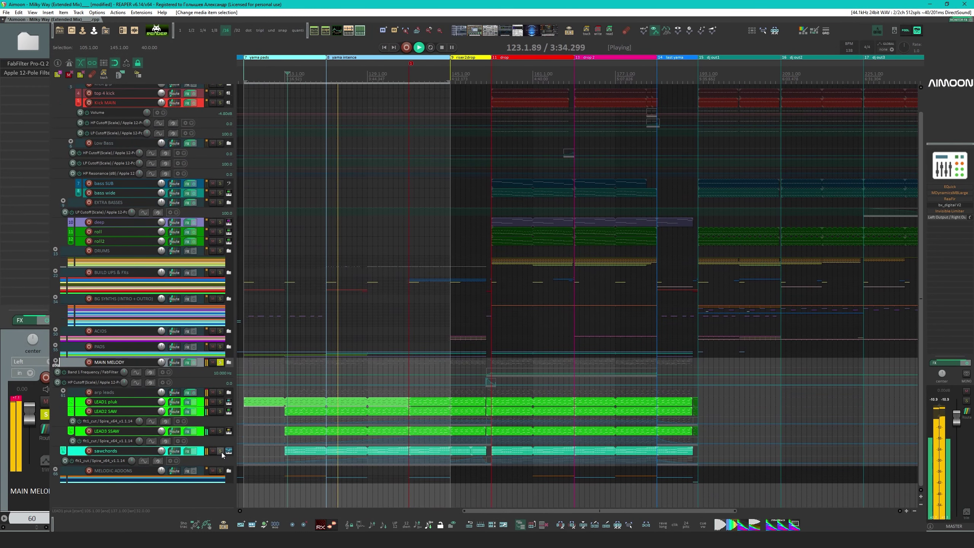
left_click(220, 450)
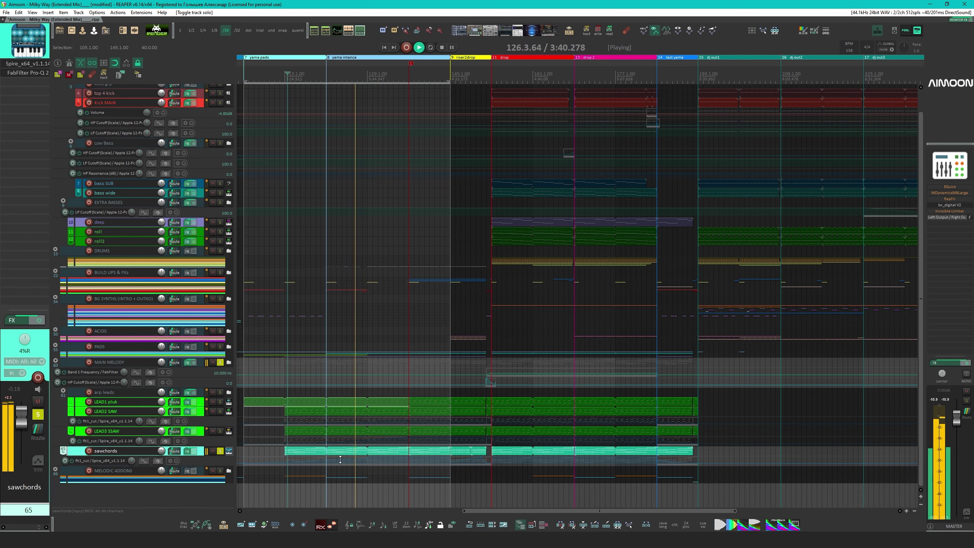
left_click(221, 451)
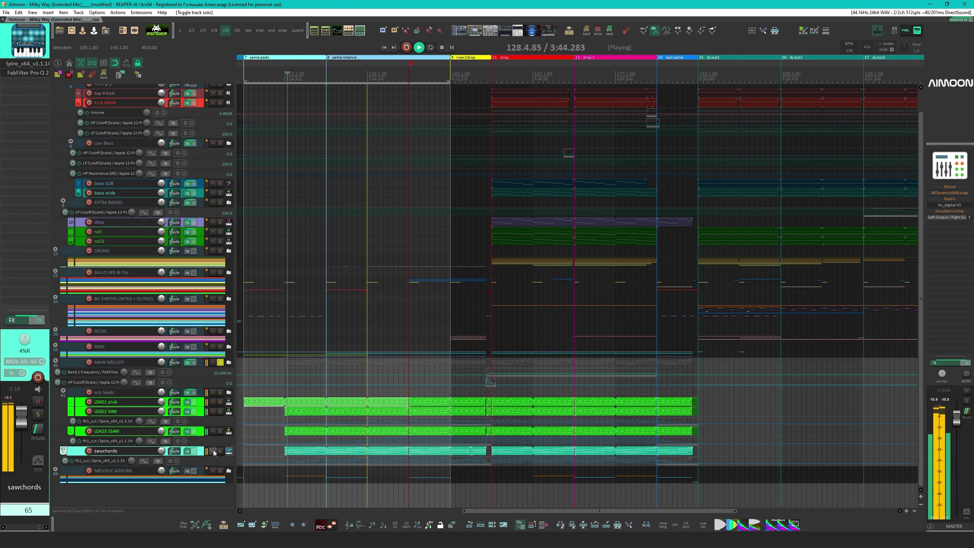
left_click(213, 451)
Open the LEAD1 pluk item in the MIDI editor, mute the low notes below C3 from bar 113 to 121, and audition the remaining notes
double_click(537, 401)
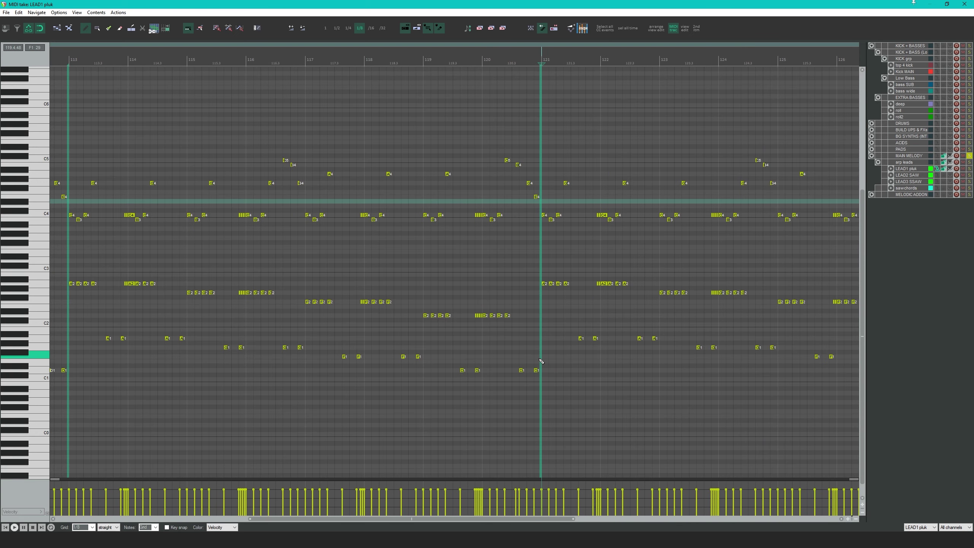
scroll(541, 361, "left", 5)
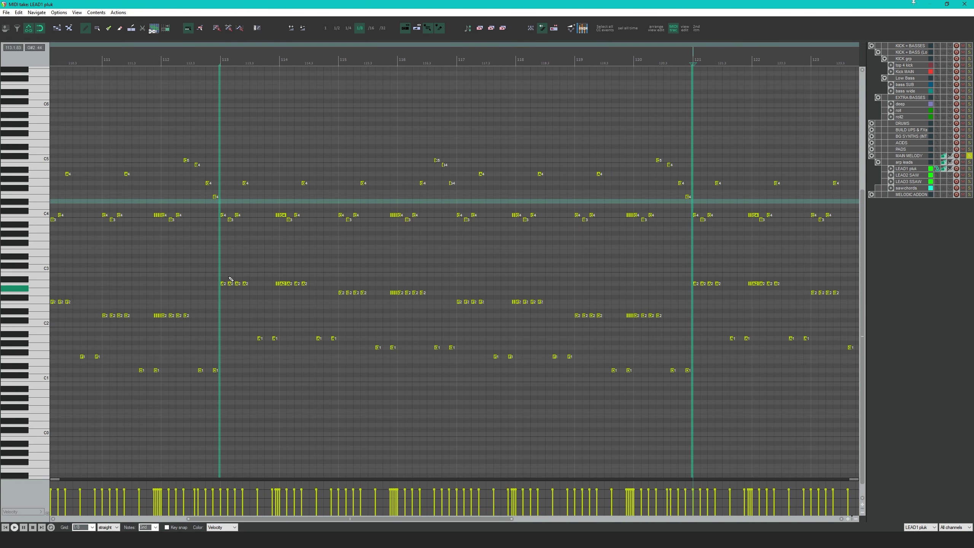
left_click_drag(226, 266, 692, 406)
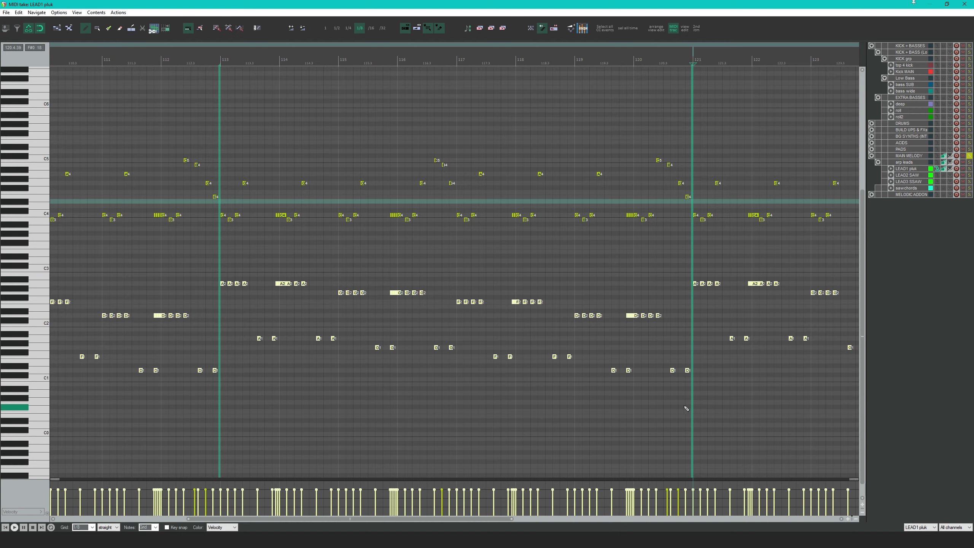
left_click(686, 408)
key("space")
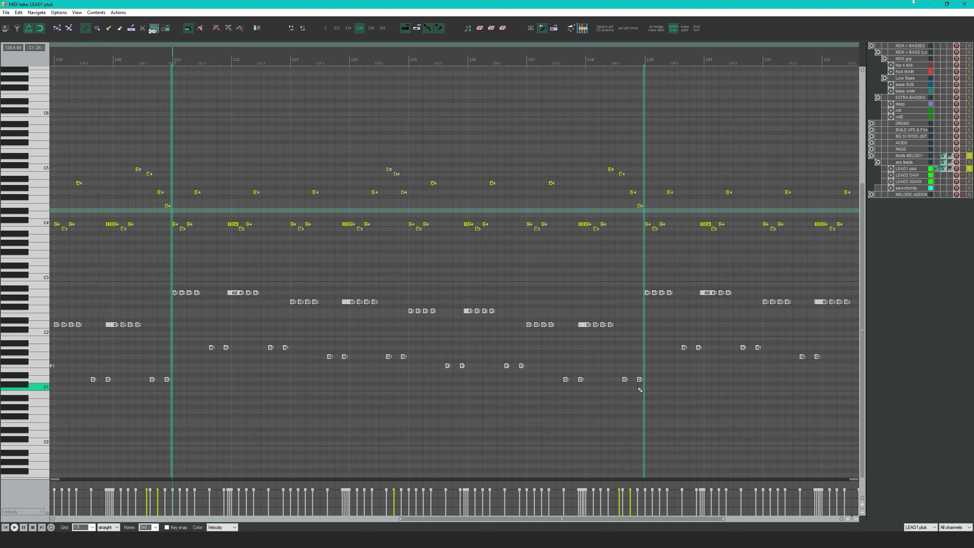
Select the muted low notes between bars 121 and 129, unmute them and play the full arpeggio
left_click_drag(639, 390, 175, 279)
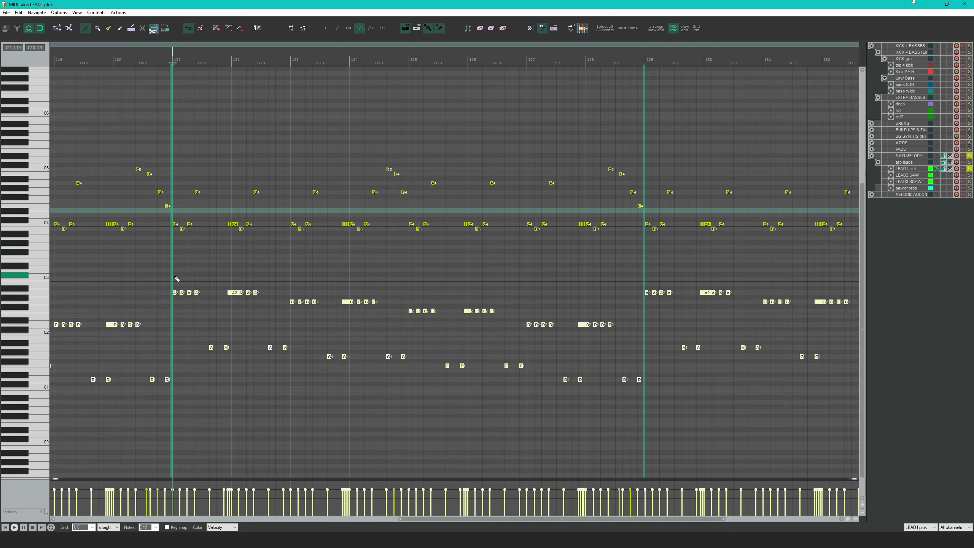
key("space")
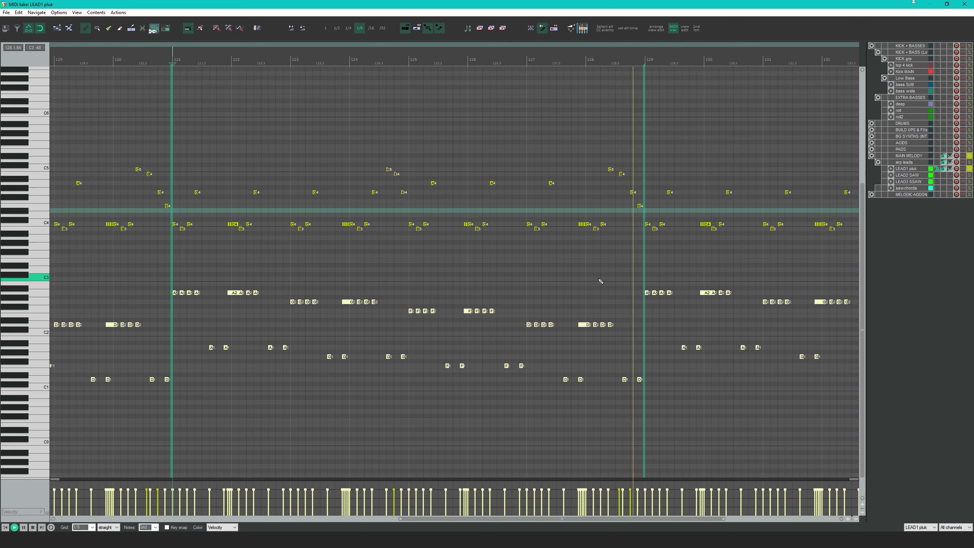
key("space")
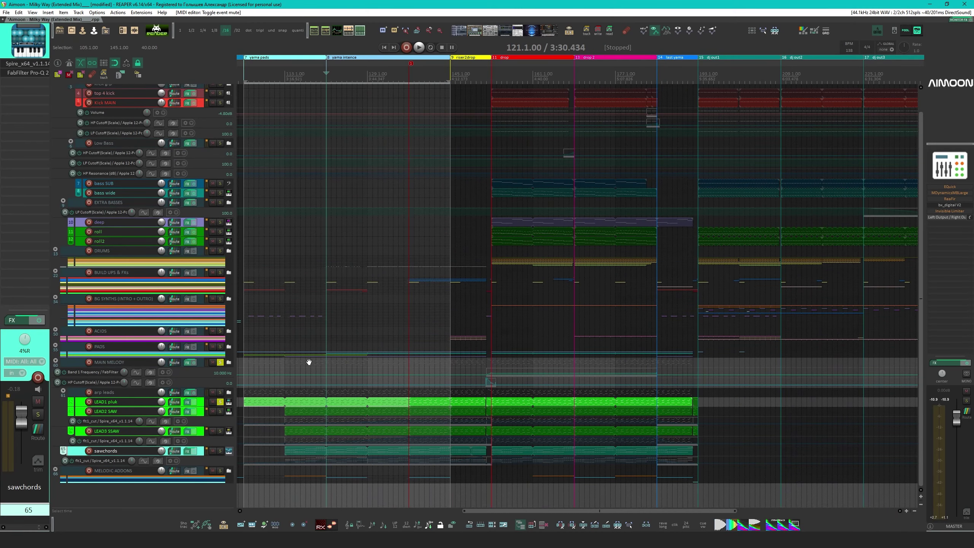
Show the LEAD1 pluk track's Spire and FabFilter Pro-Q 2 windows, moving the equalizer aside so the synth stays visible
scroll(308, 362, "left", 3)
left_click(115, 402)
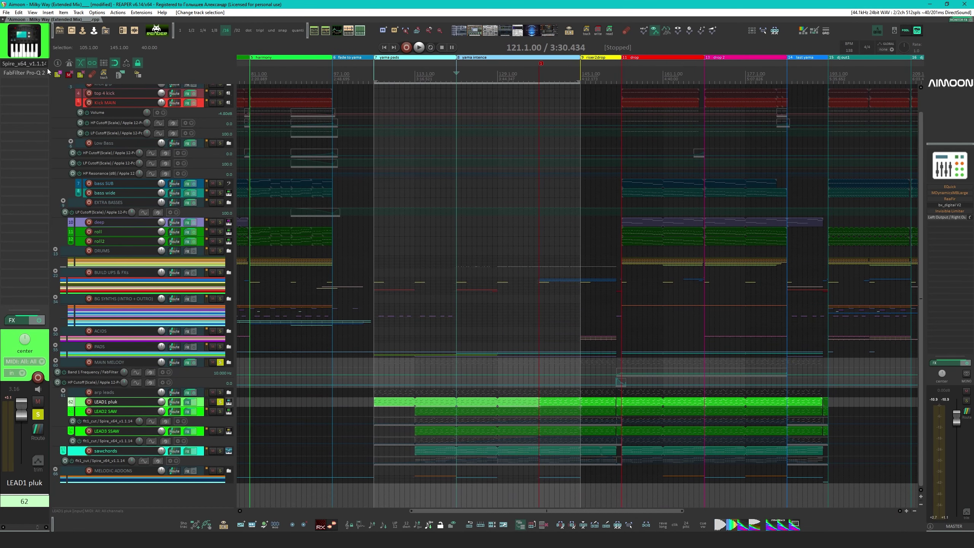
left_click(30, 66)
left_click(25, 75)
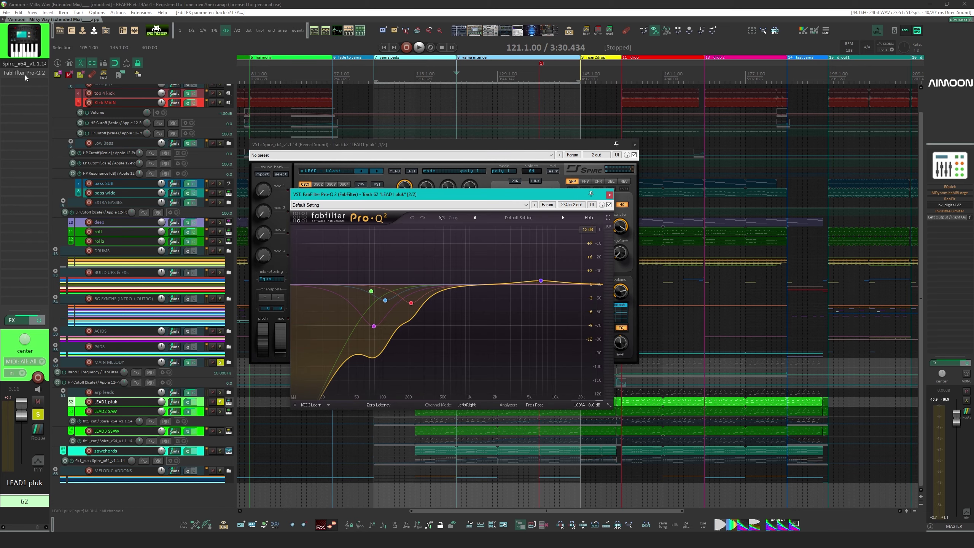
left_click_drag(413, 197, 563, 215)
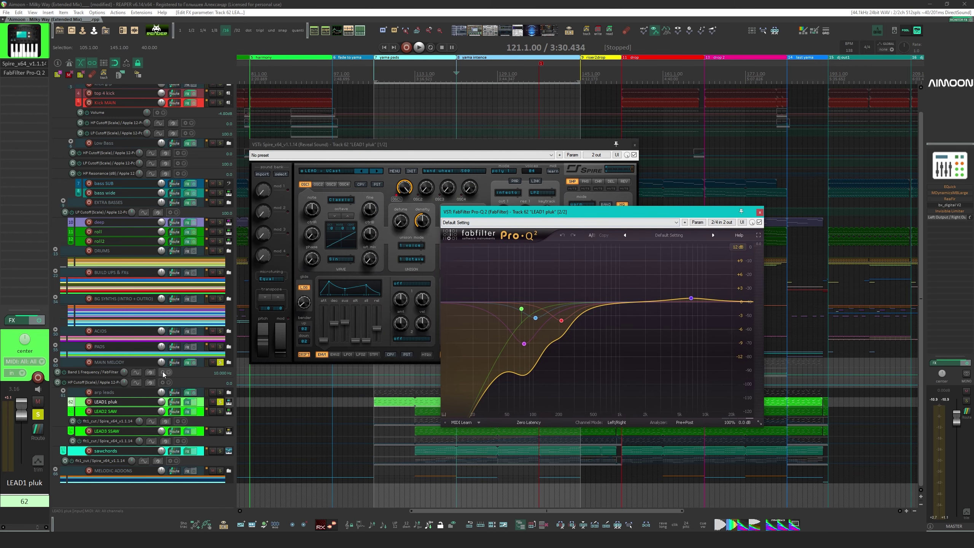
Open the arp leads folder's Ozone 9 Exciter and Pro-Q 2, examine the equalizer's high-frequency cut and close the equalizer
left_click(112, 395)
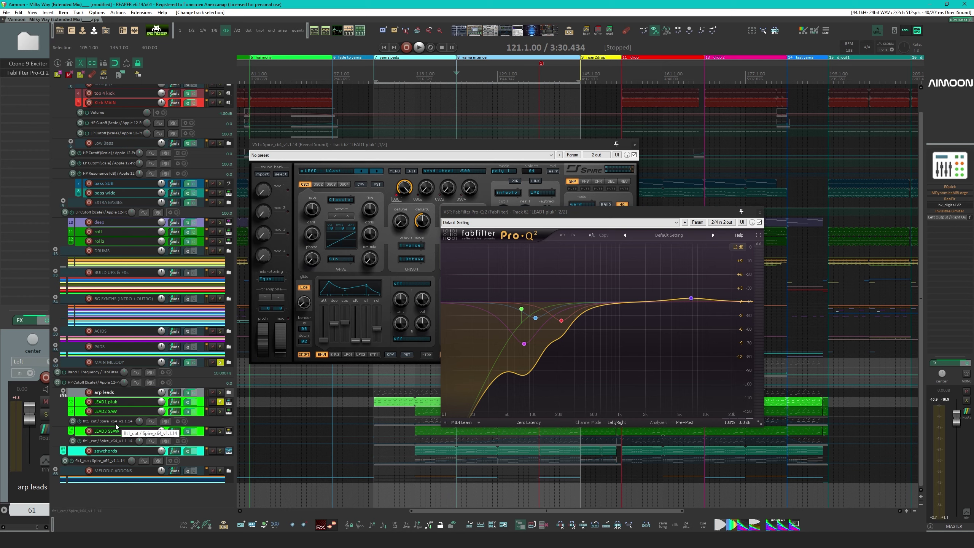
left_click(35, 65)
left_click(33, 73)
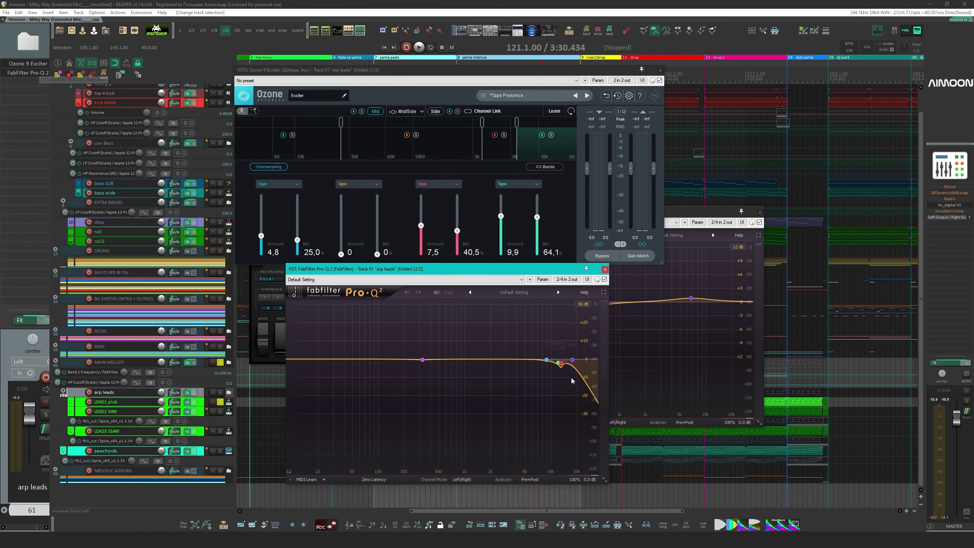
mouse_move(572, 359)
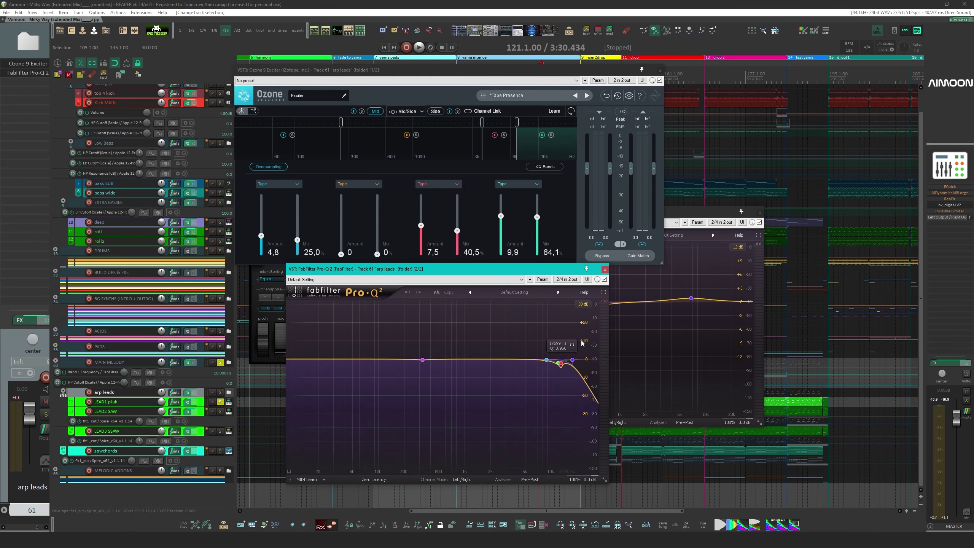
left_click(604, 269)
Move the Ozone 9 Exciter window lower and close the LEAD1 pluk track's Spire and Pro-Q 2 windows
left_click_drag(423, 71, 424, 199)
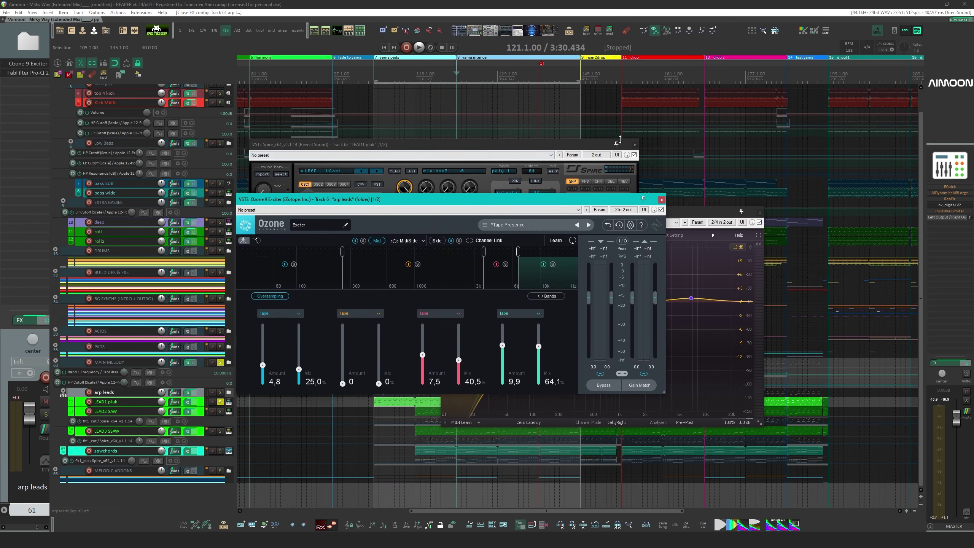
left_click(634, 146)
left_click(759, 213)
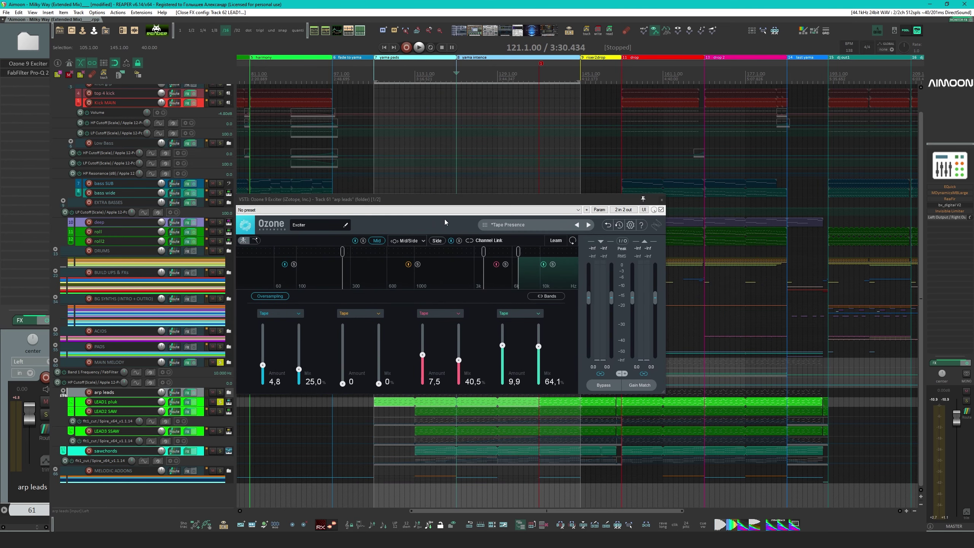
Unsolo LEAD1 pluk, solo the arp leads folder instead and start playback from bar 121
left_click(221, 402)
left_click(221, 392)
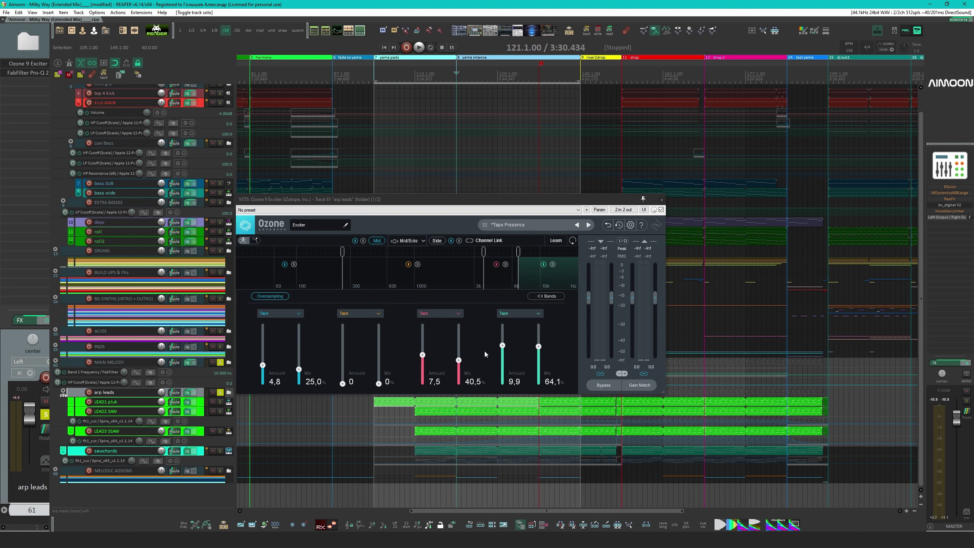
key("space")
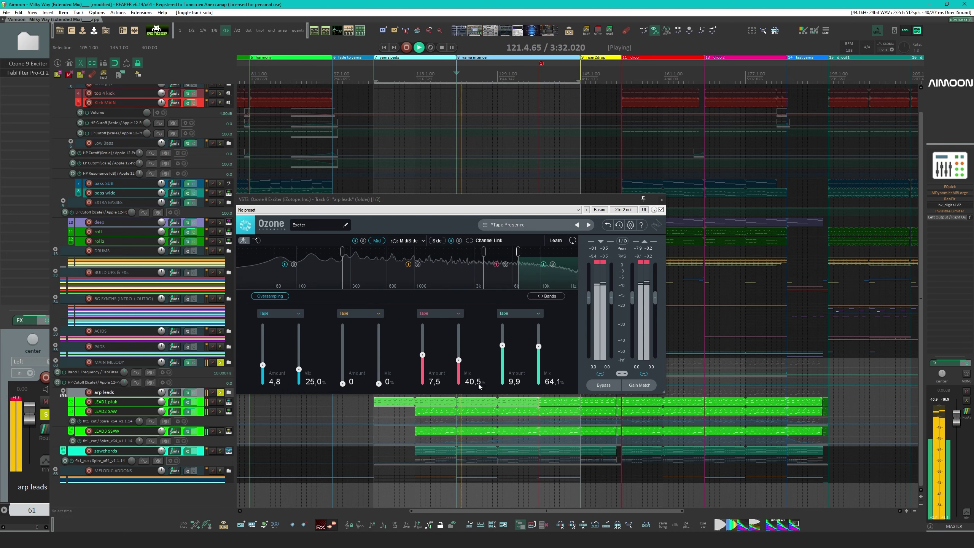
Solo the Exciter's highest band during playback and compare its sound with the band bypassed and re-enabled
left_click(561, 277)
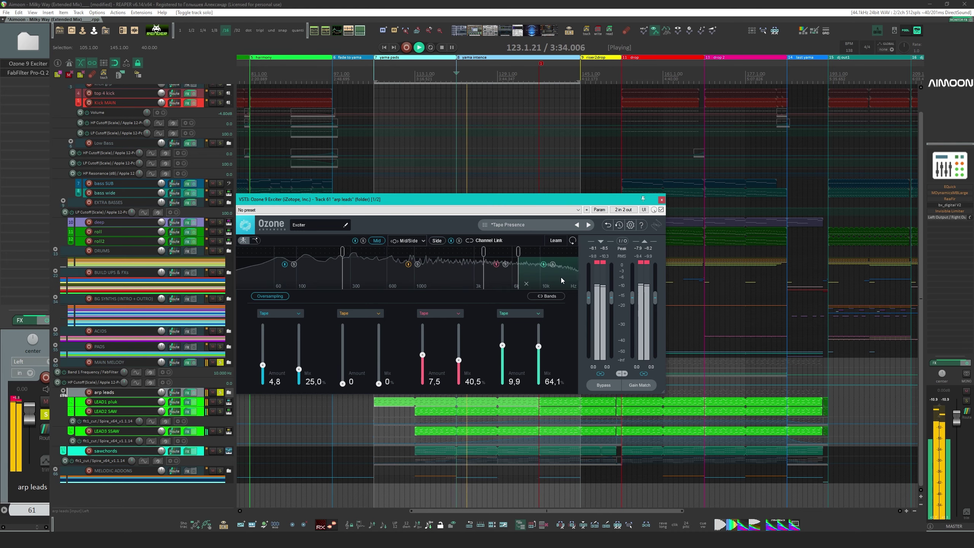
left_click(552, 264)
key("space")
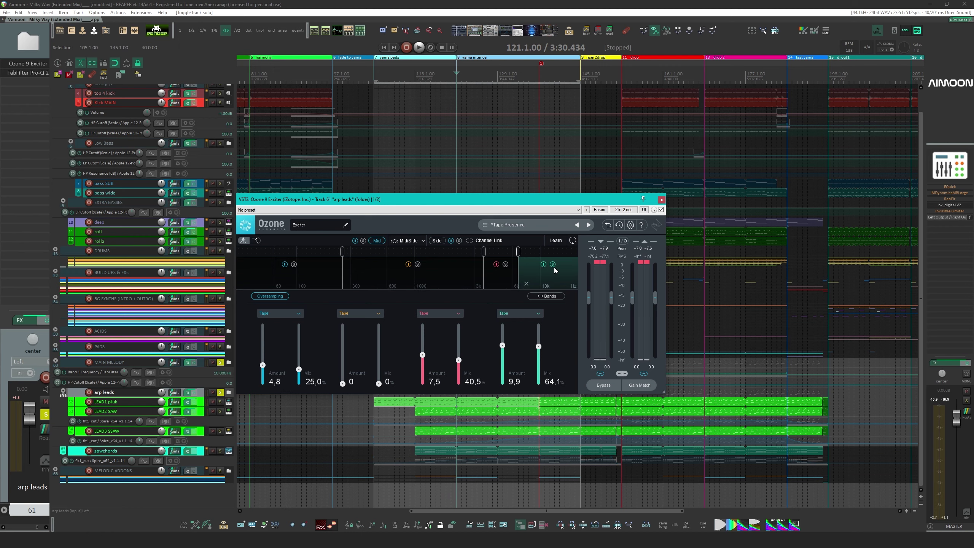
key("space")
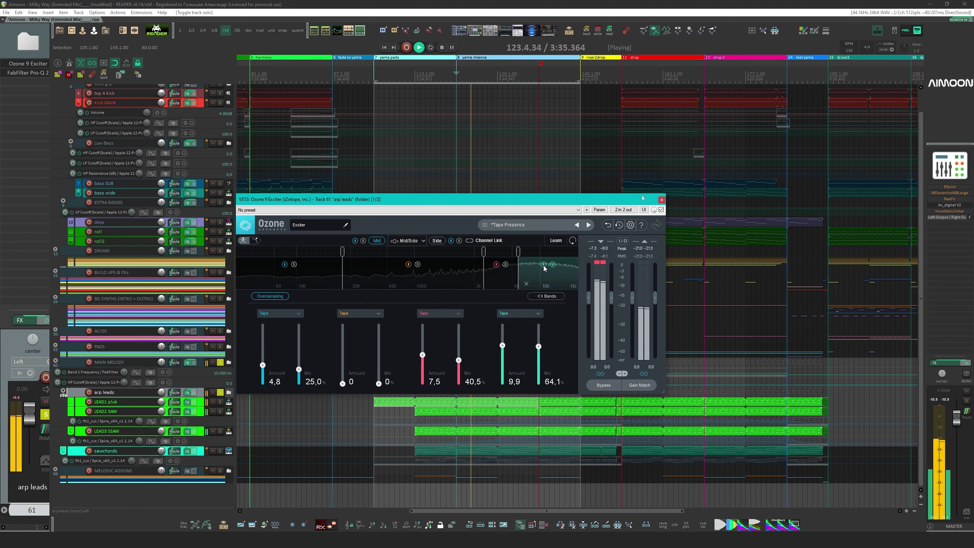
left_click(543, 265)
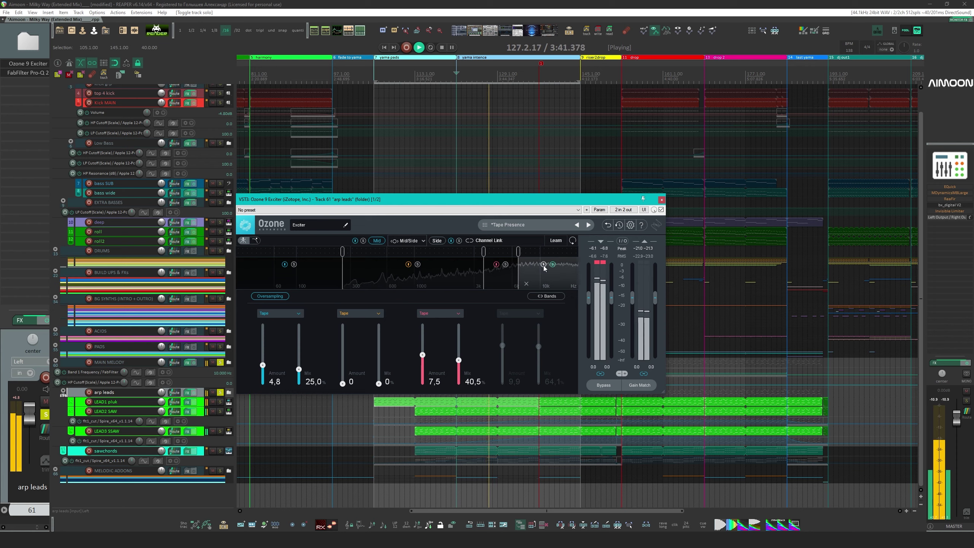
left_click(543, 265)
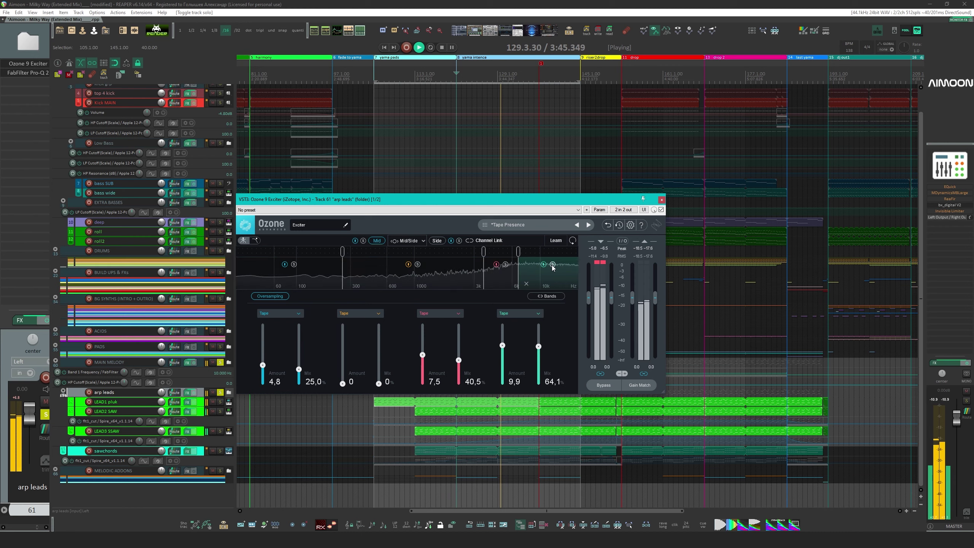
Solo the Exciter's third band and compare its sound with the band bypassed and re-enabled
left_click(506, 265)
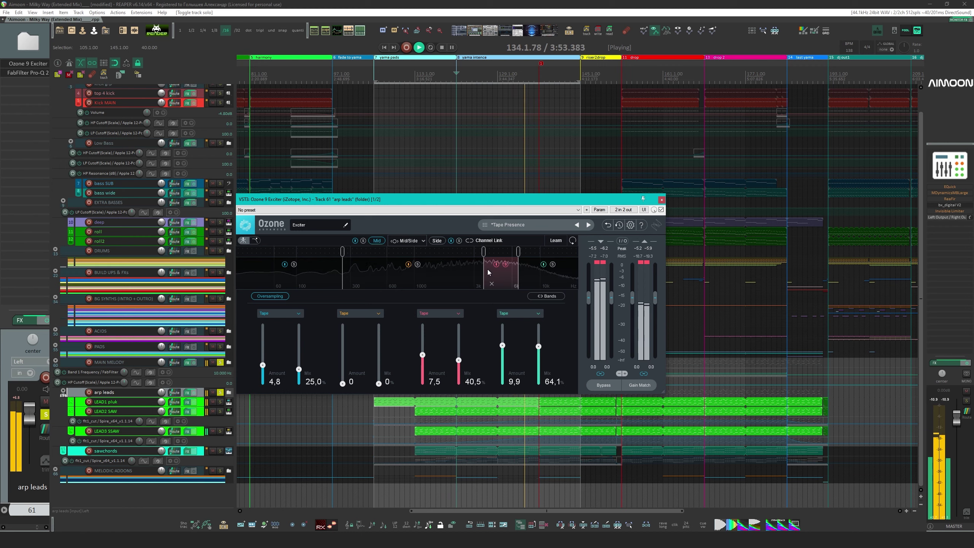
left_click(495, 264)
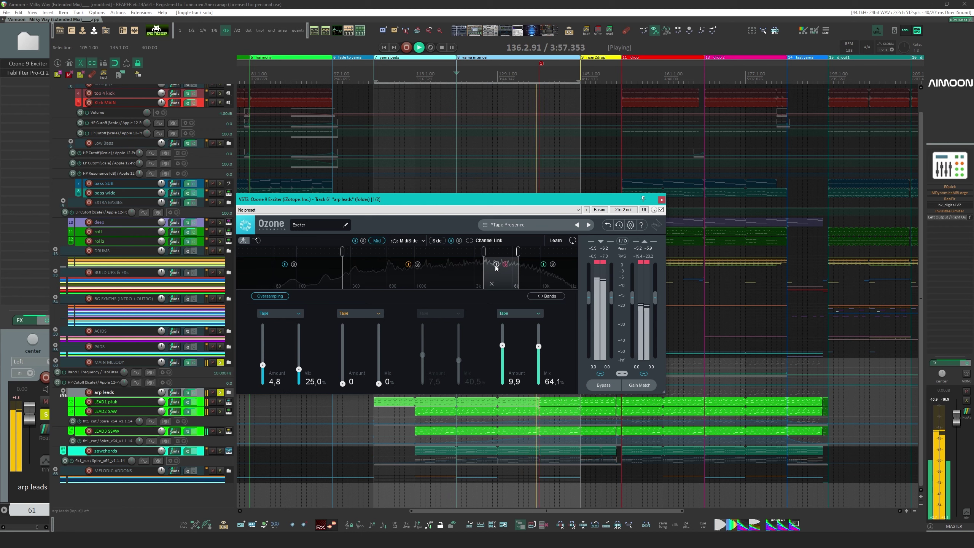
left_click(495, 265)
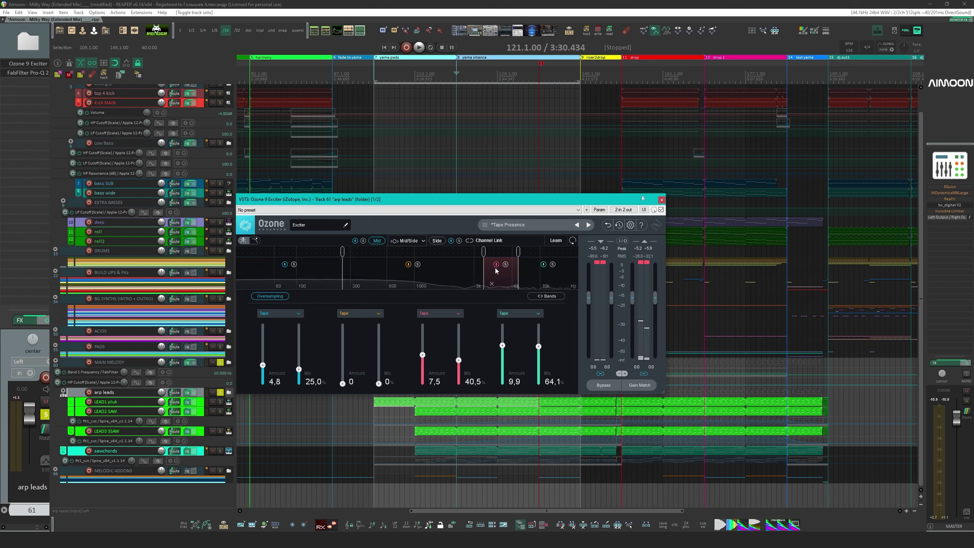
Compare the arp leads with the whole Ozone 9 Exciter bypassed and active, leave it active, close its window and stop playback
key("space")
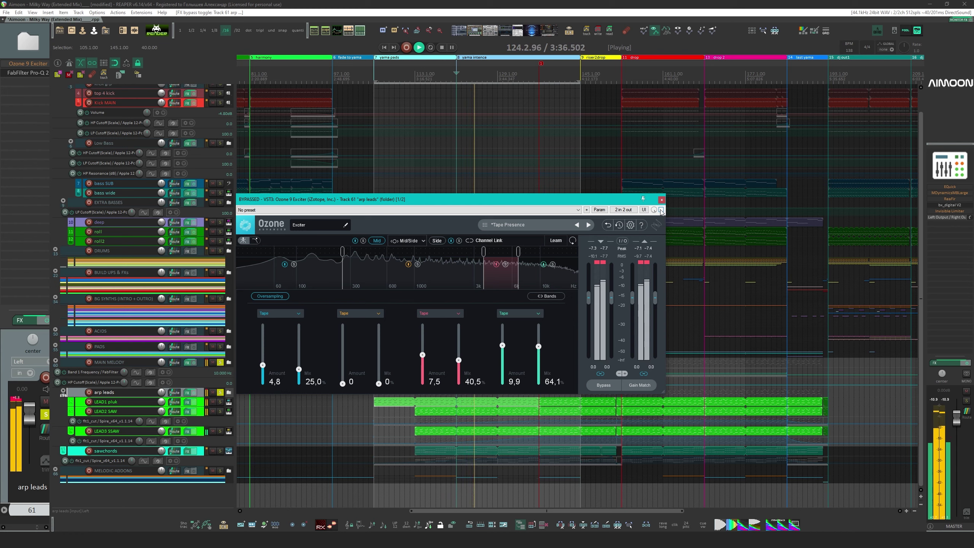
left_click(660, 210)
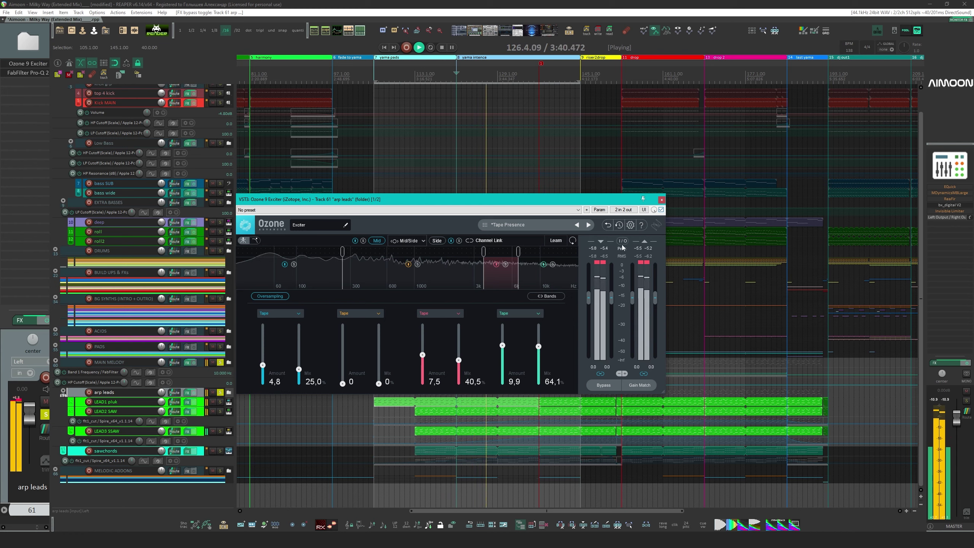
mouse_move(654, 210)
left_mouse_down()
mouse_move(654, 238)
mouse_move(662, 210)
left_mouse_up()
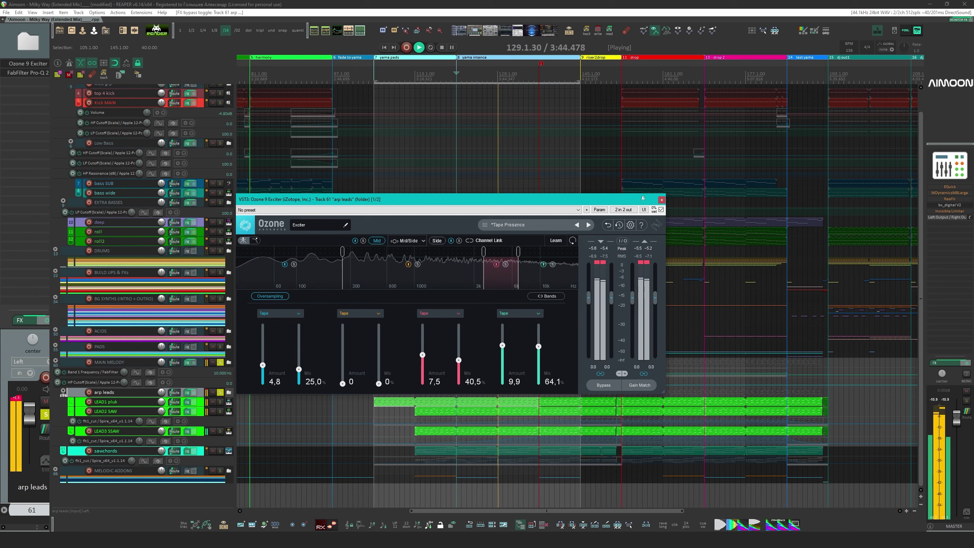
left_click(661, 210)
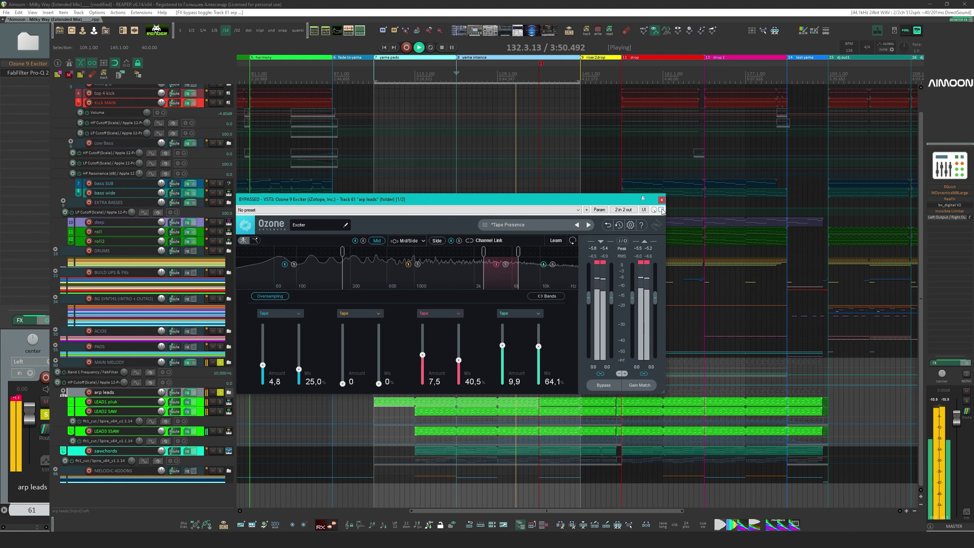
left_click(661, 210)
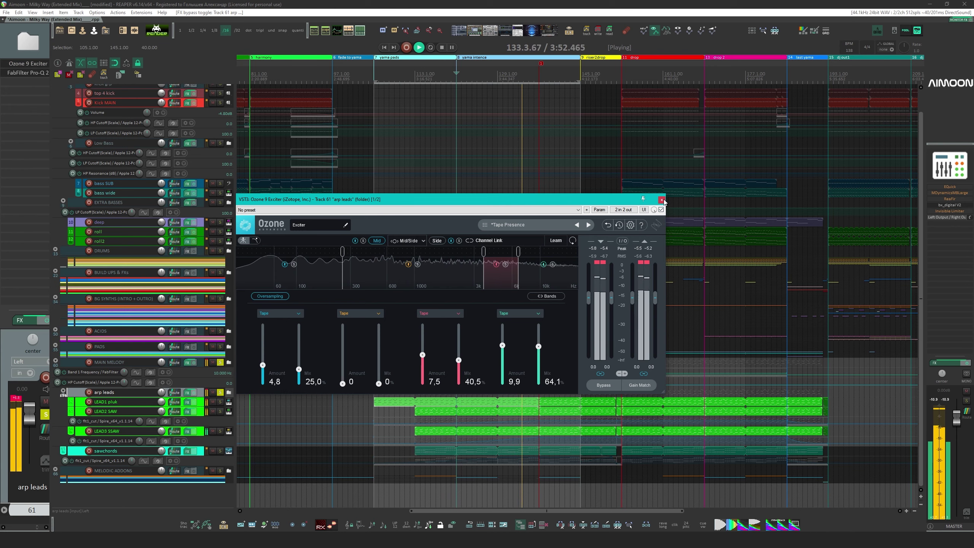
left_click(661, 199)
key("space")
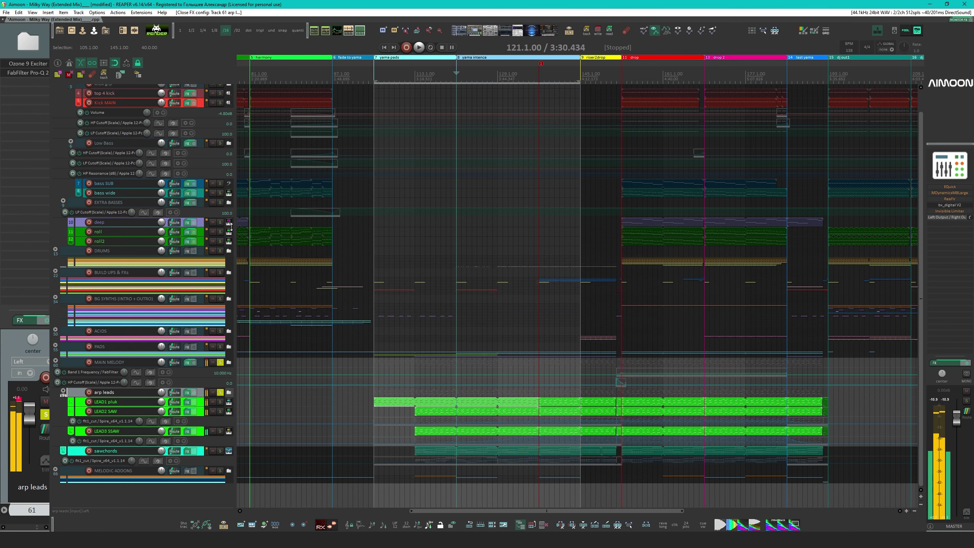
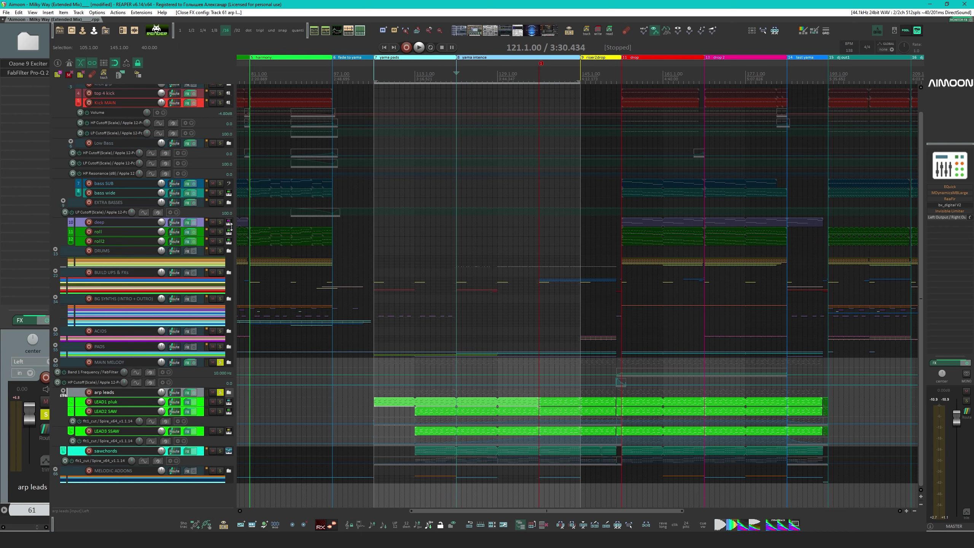
Unsolo the arp leads folder, solo LEAD1 pluk instead and show its Spire synth window above the melody tracks
left_click(221, 392)
left_click(221, 403)
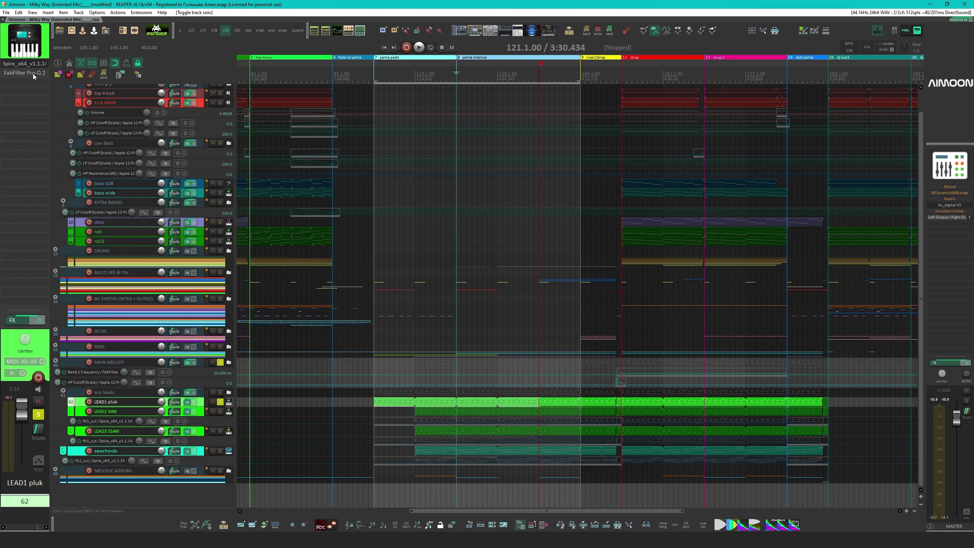
left_click(28, 63)
left_click_drag(410, 144, 446, 121)
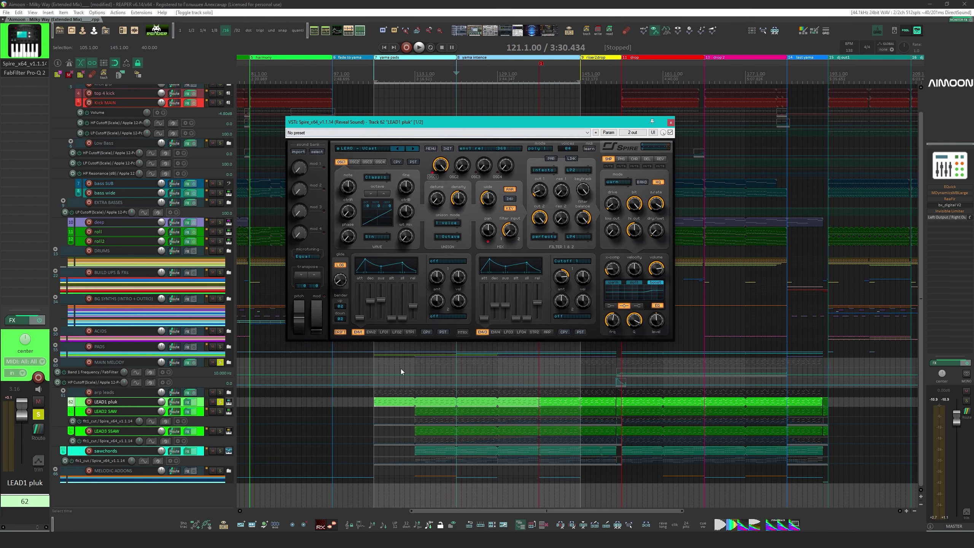
Play the soloed LEAD1 pluk from bar 105, then continue listening from bar 129
left_click(374, 366)
key("space")
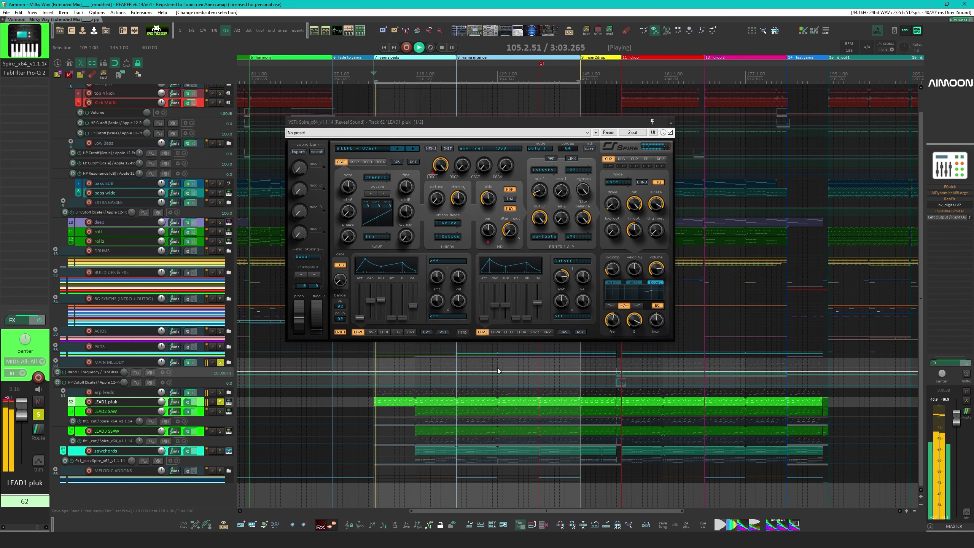
left_click(497, 367)
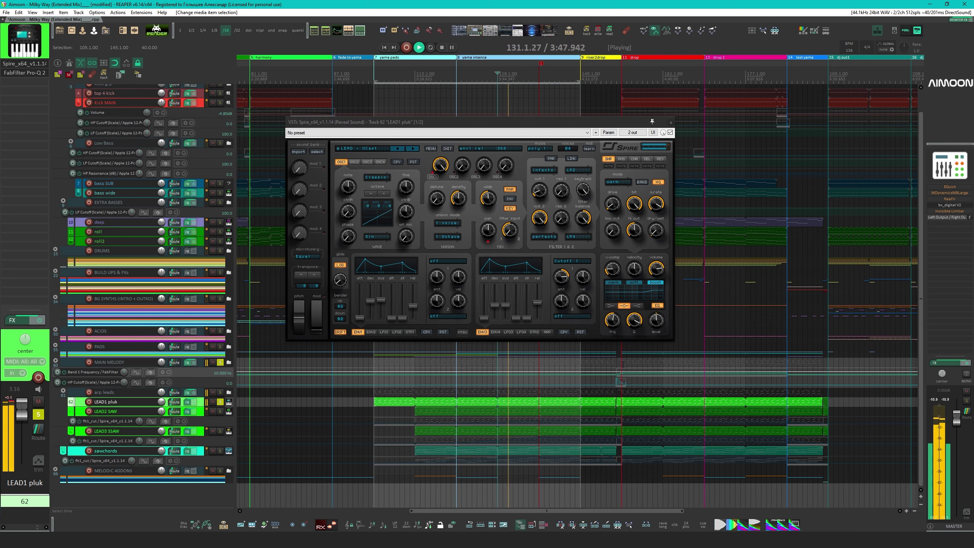
Bypass FabFilter Pro-Q 2 on LEAD1 pluk during playback, inspect its EQ curve and stop playback
left_click(26, 75, "shift")
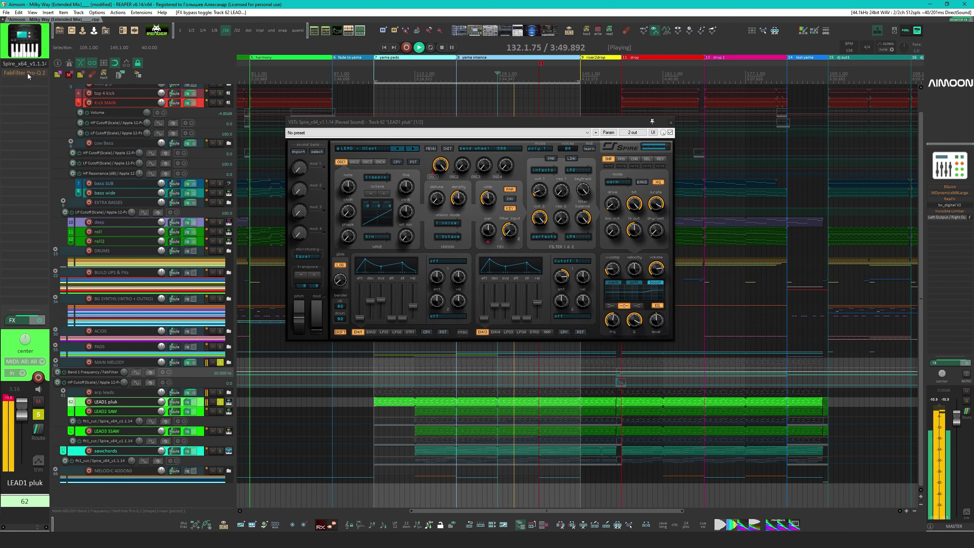
left_click(27, 74)
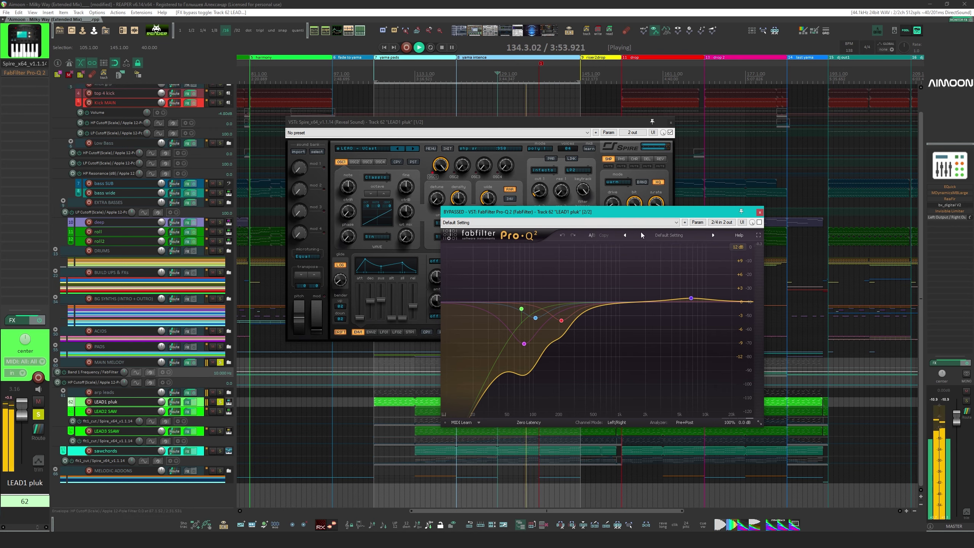
left_click_drag(571, 215, 474, 218)
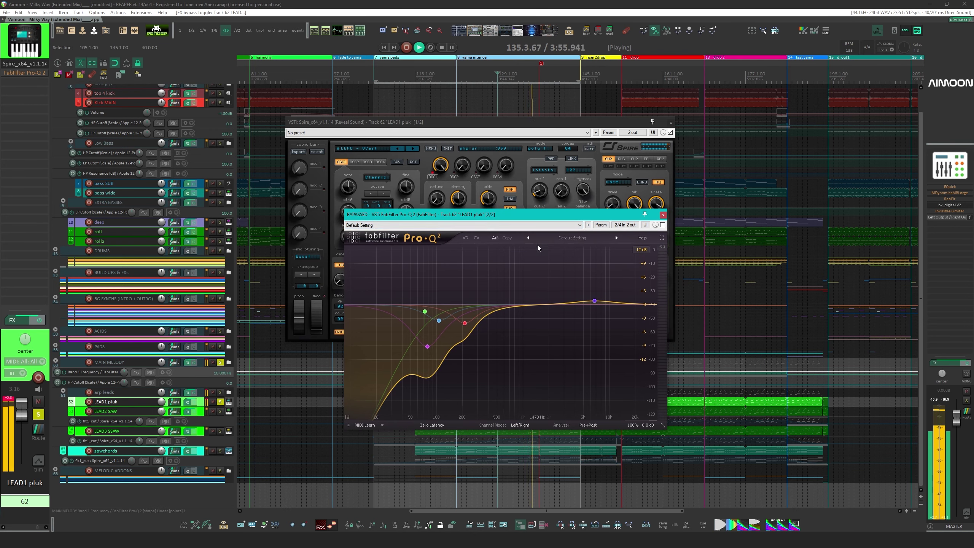
key("space")
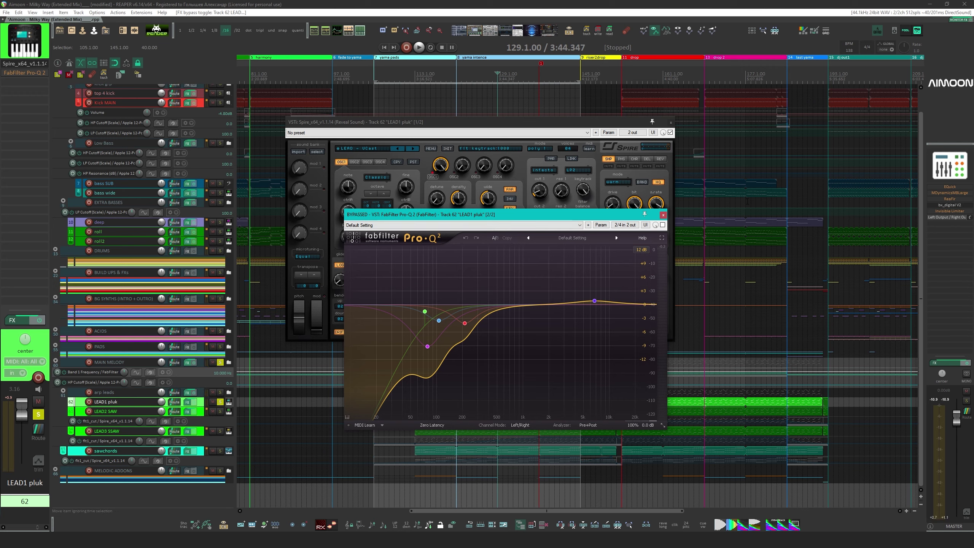
Re-enable Pro-Q 2 on LEAD1 pluk, listen from bar 129, close the EQ and Spire windows and stop playback
left_click(663, 225)
key("space")
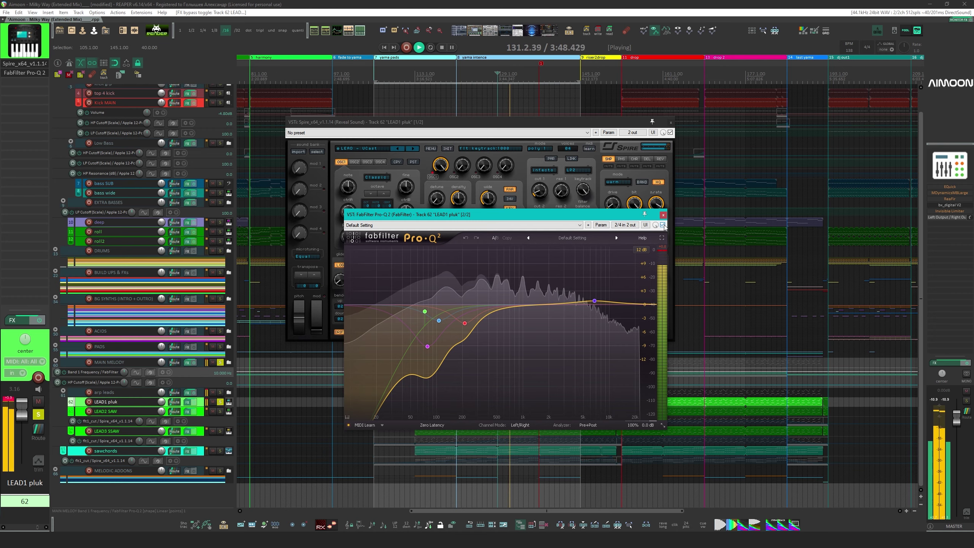
left_click(663, 215)
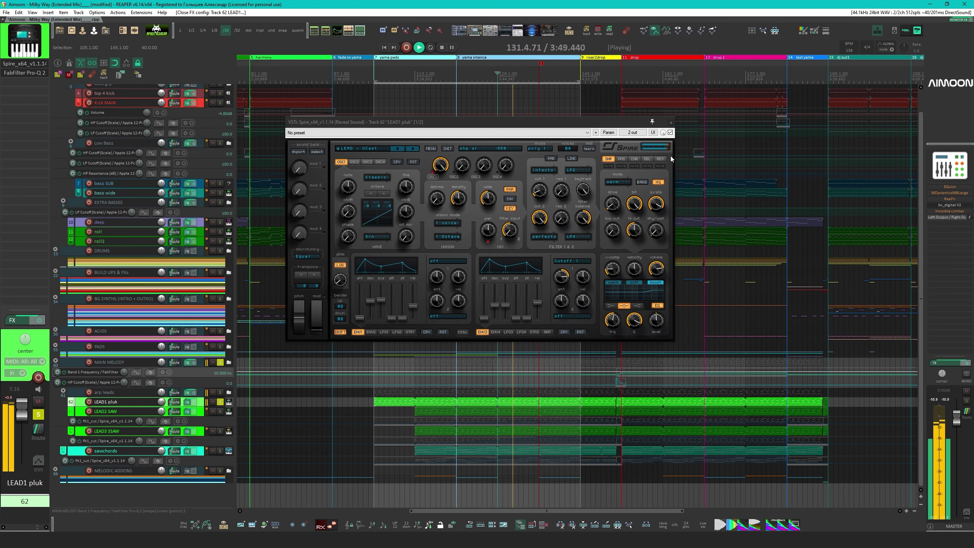
left_click(670, 122)
key("space")
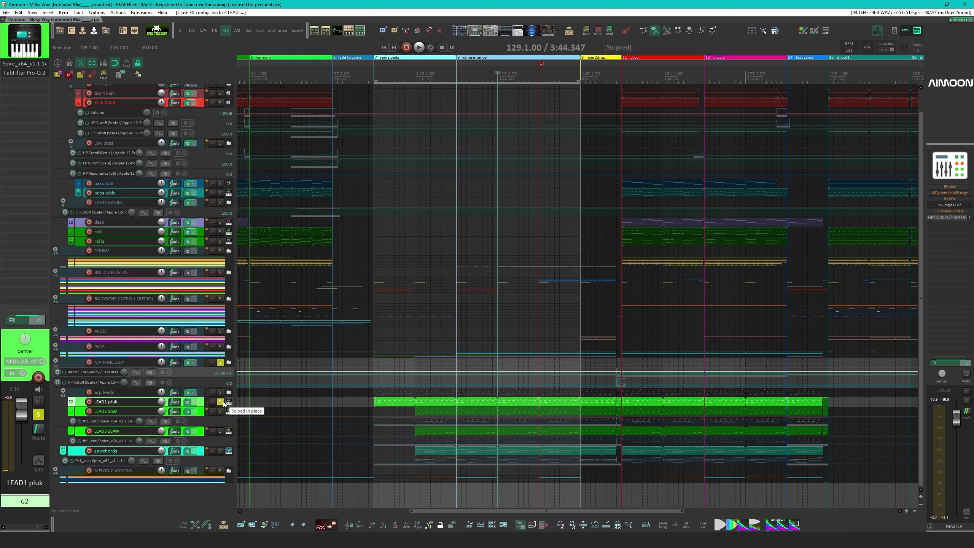
Unsolo LEAD1 pluk, solo LEAD2 SAW instead and start playback from bar 129
left_click(223, 401)
left_click(221, 410)
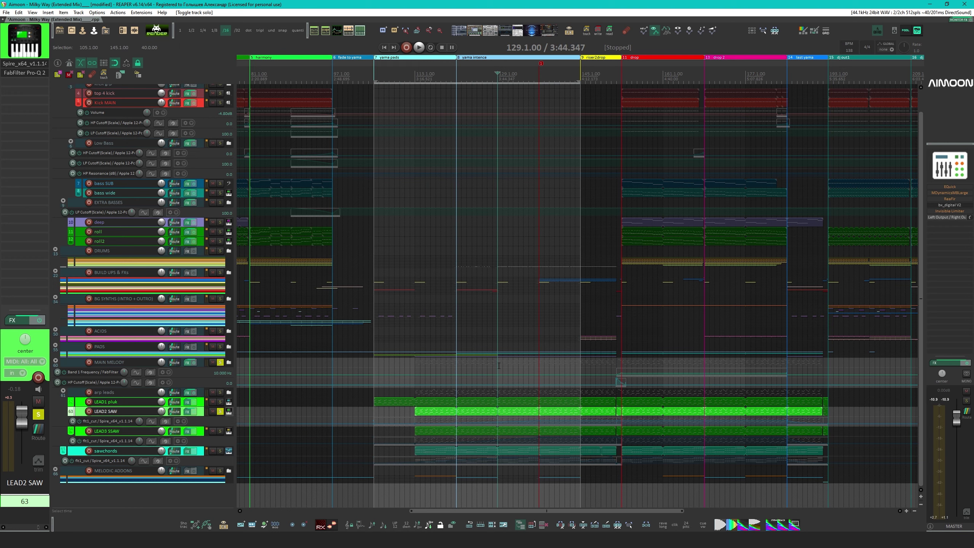
key("space")
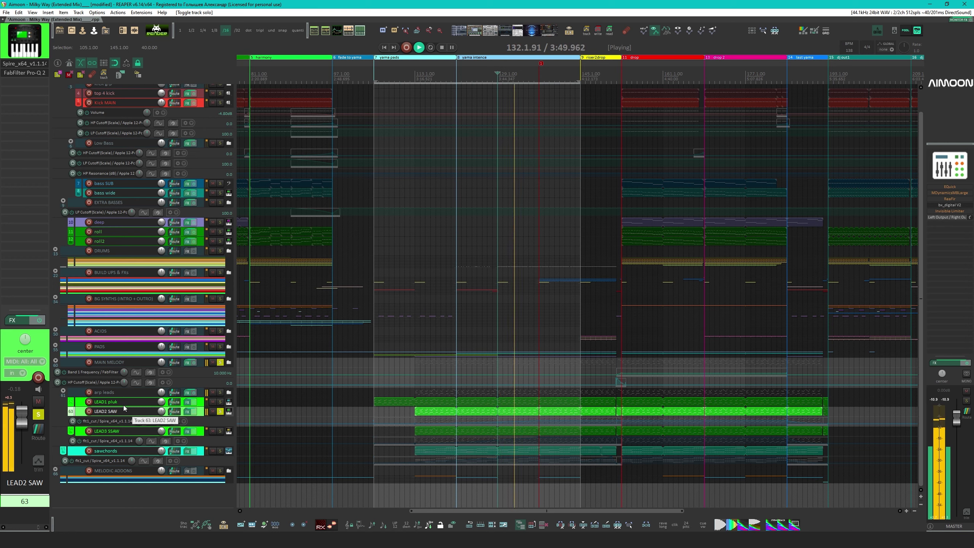
Open the Pro-Q 2 and Spire windows of the LEAD2 SAW track, move Pro-Q 2 off the synth, and stop playback
left_click(34, 72)
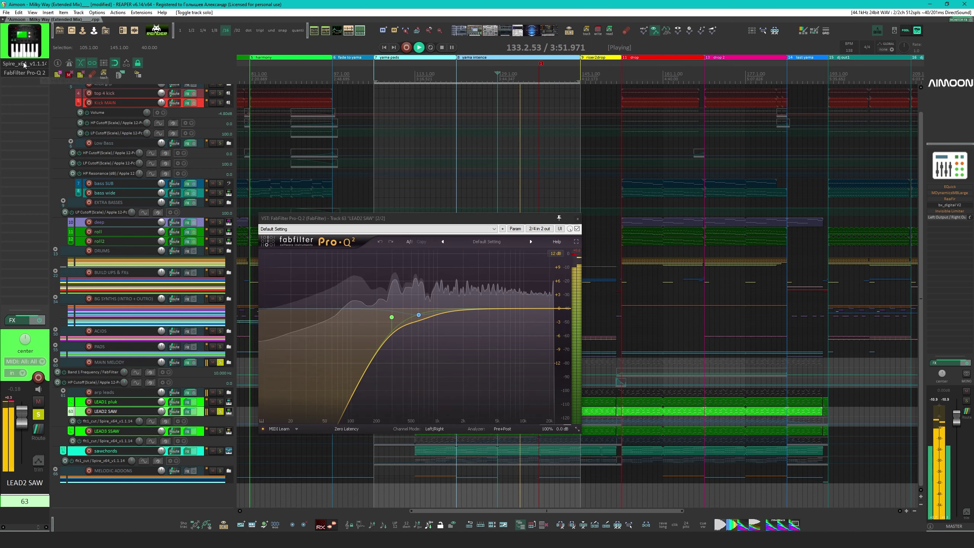
left_click(23, 63)
left_click(507, 406)
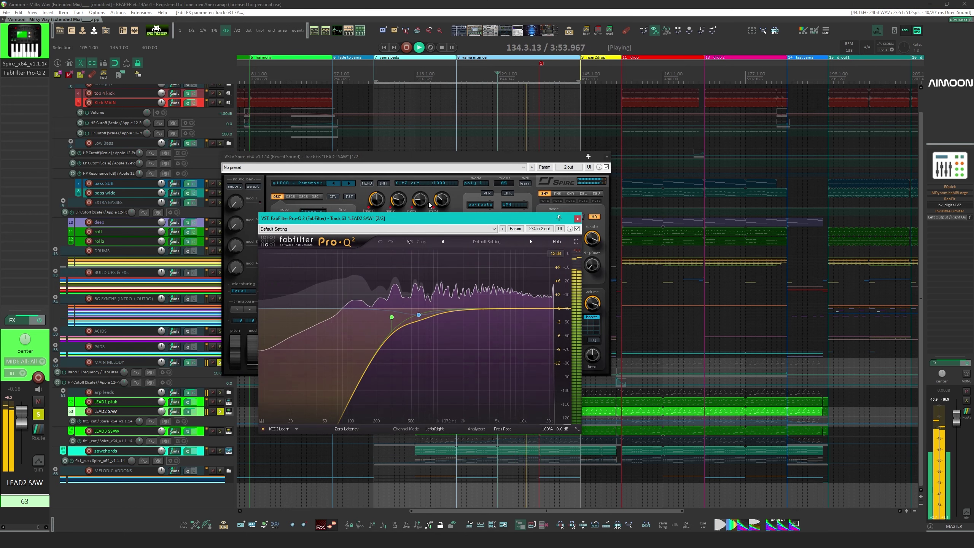
left_click_drag(420, 221, 552, 286)
key("space")
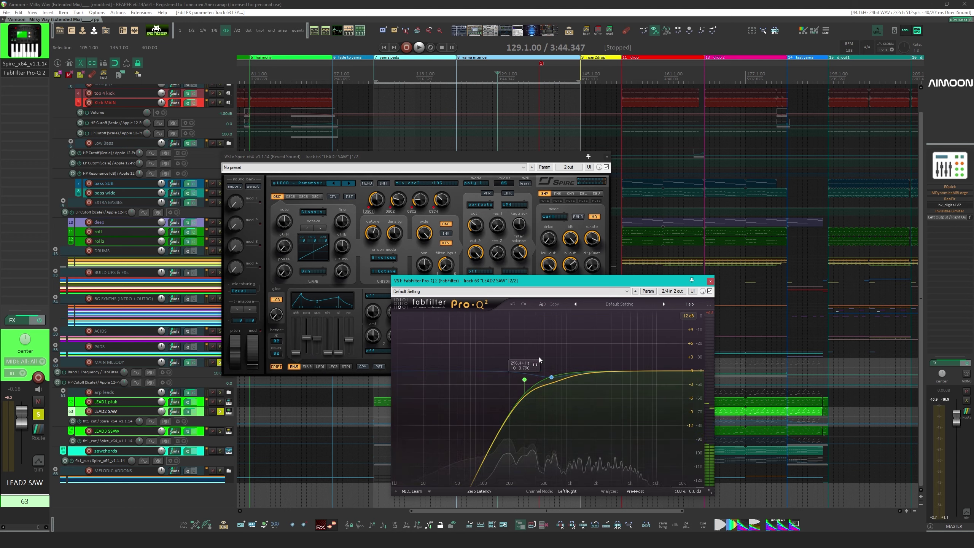
Bypass Pro-Q 2 on LEAD2 SAW, audition the lead without the EQ, and close the plugin windows
left_click(710, 290)
key("space")
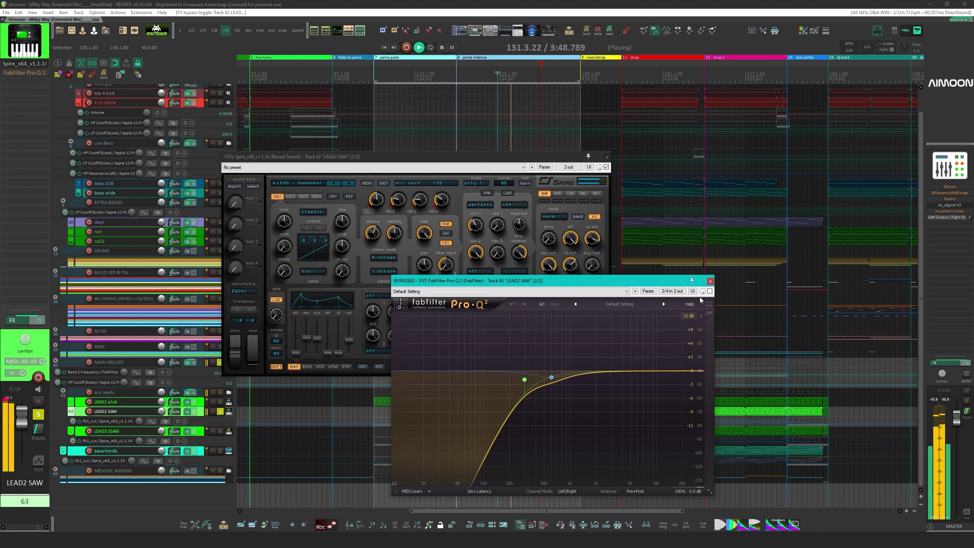
key("space")
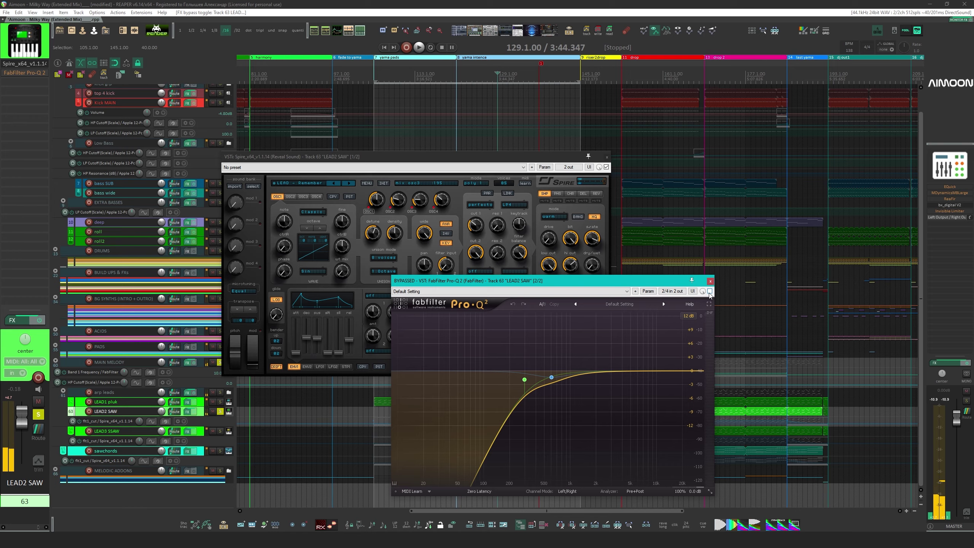
key("Escape")
Solo the LEAD3 SSAW track, play it, and open its Spire and Pro-Q 2 windows side by side
left_click(220, 431)
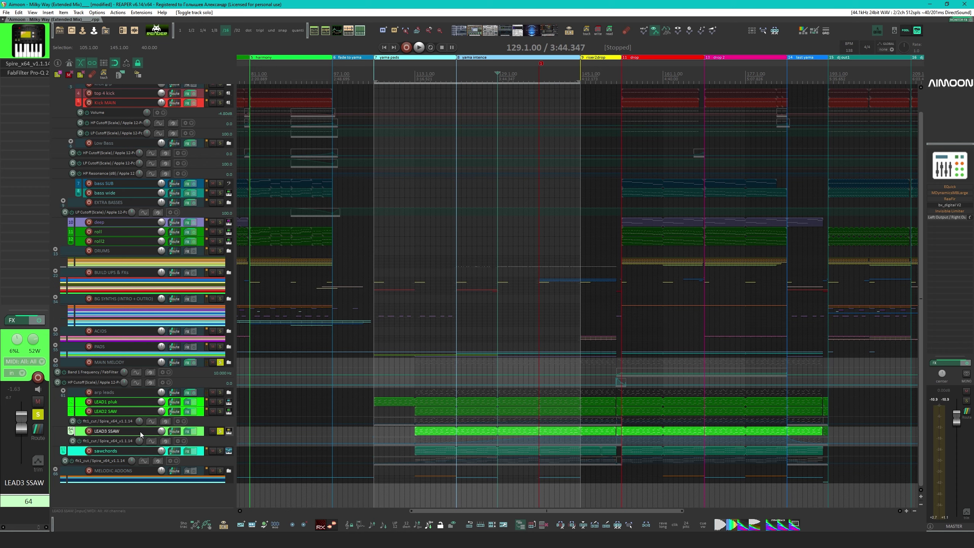
key("space")
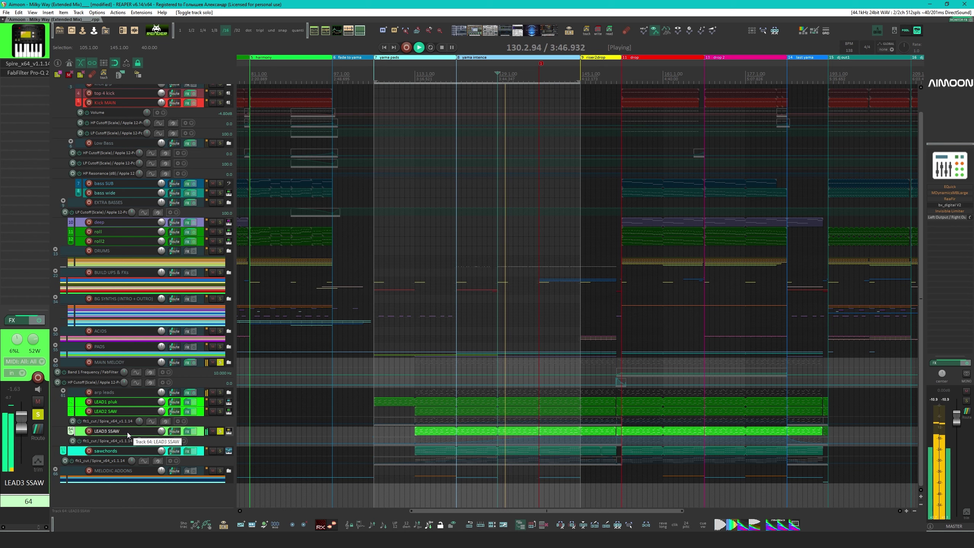
left_click(33, 64)
left_click(35, 74)
left_click_drag(391, 220, 612, 232)
left_click_drag(459, 178, 356, 147)
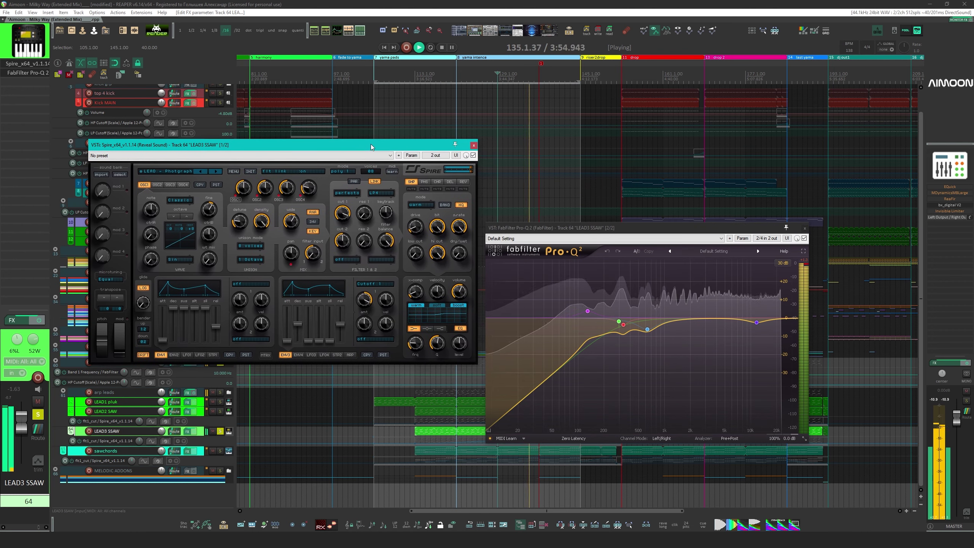
key("space")
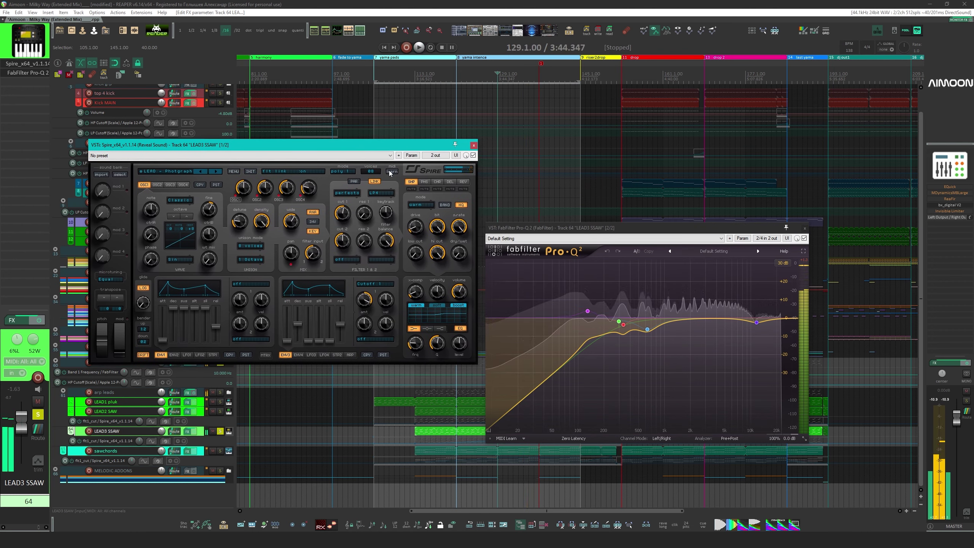
Close LEAD3 SSAW's Spire window, examine the Pro-Q 2 bands with playback running, and close the EQ
left_click(474, 145)
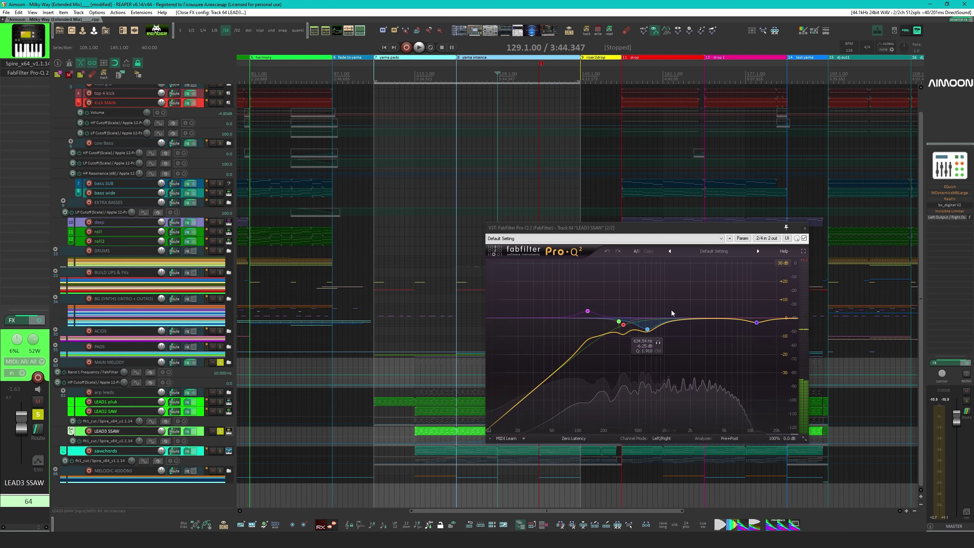
double_click(656, 329)
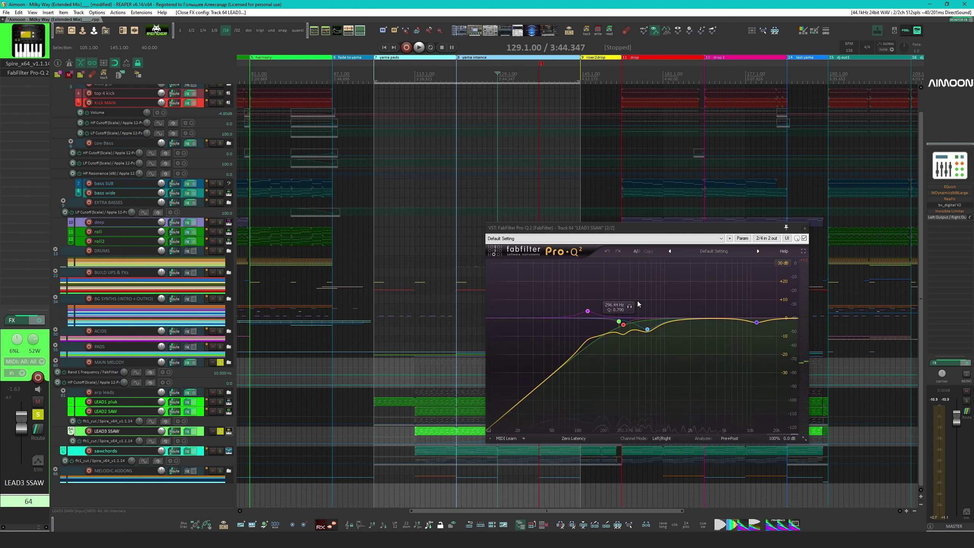
key("space")
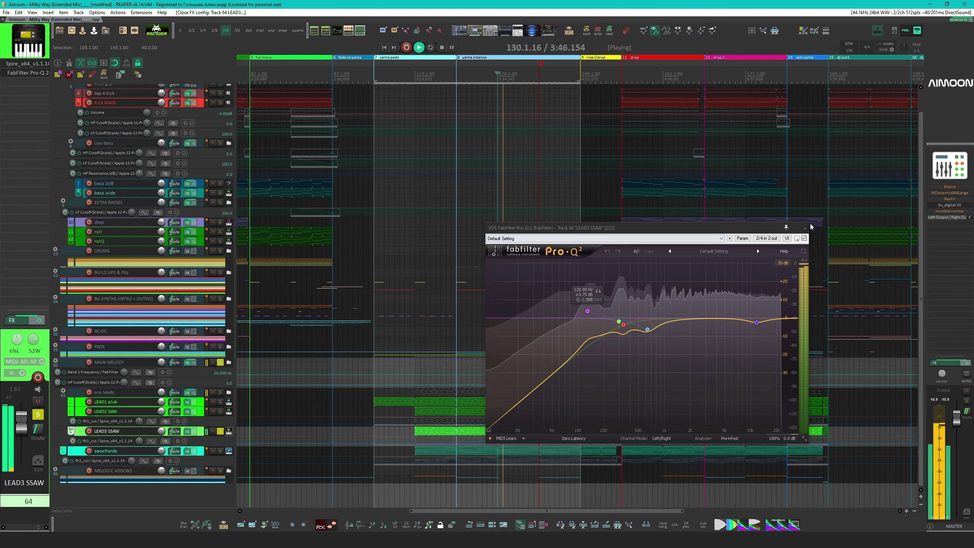
key("Escape")
Solo LEAD2 SAW and LEAD1 pluk together with LEAD3 SSAW, listen to the three leads, and stop playback
left_click(220, 412)
left_click(221, 401)
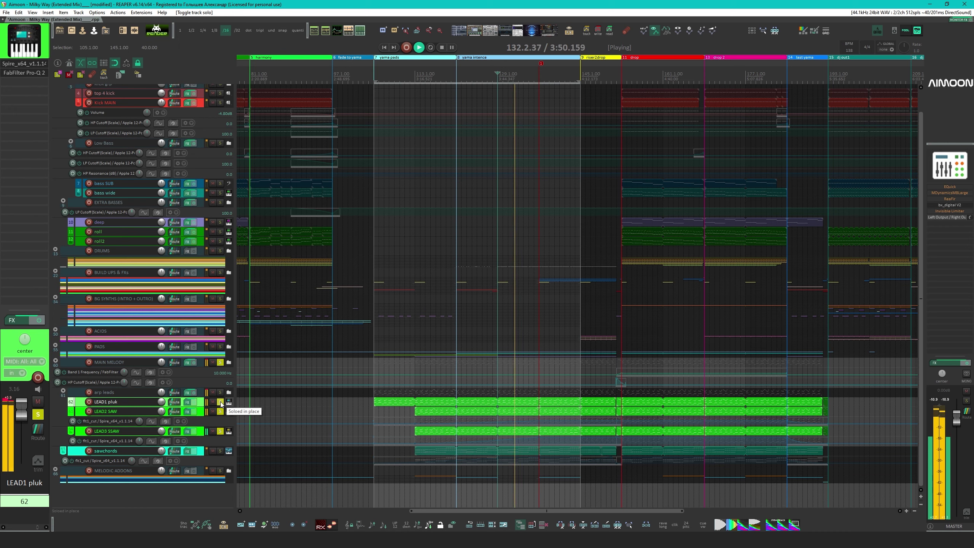
key("space")
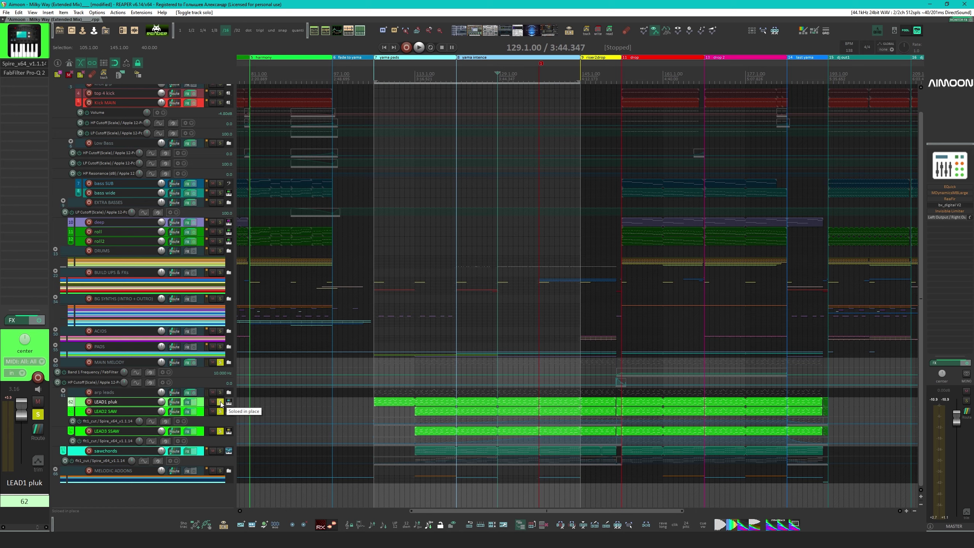
Place the edit cursor at the drop, select MAIN MELODY's Band 1 Frequency envelope, and open the folder's Pro-Q 2
scroll(509, 414, "right", 5)
scroll(410, 392, "up", 1)
left_click(416, 369)
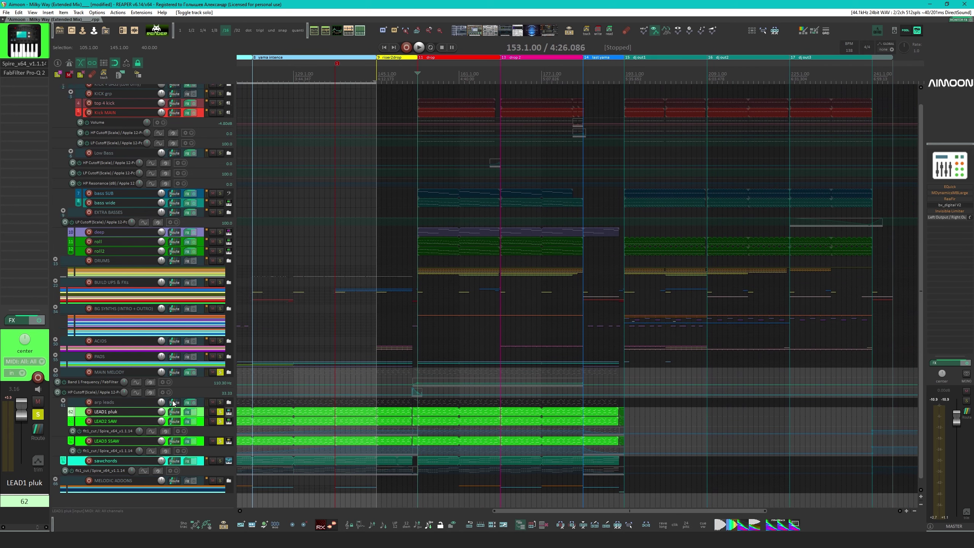
left_click(104, 384)
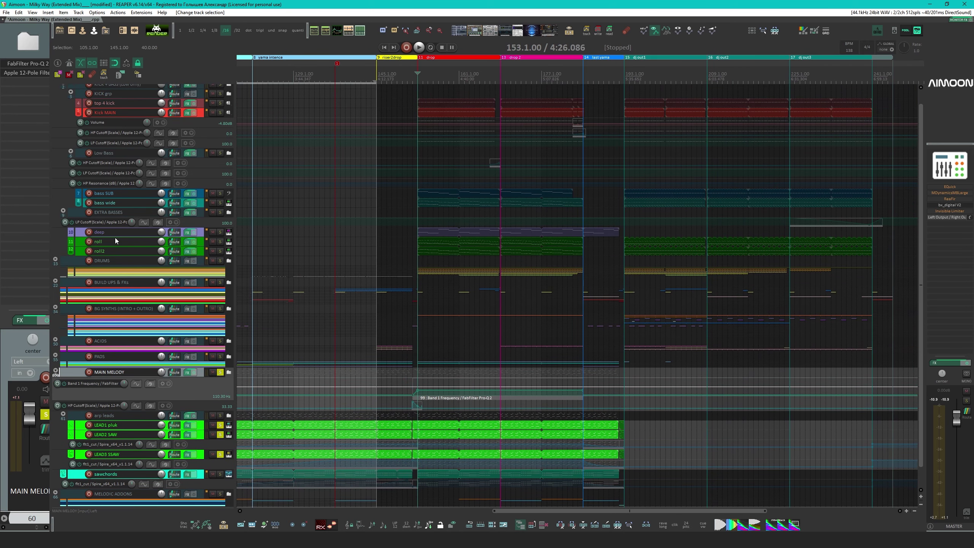
left_click(23, 62)
left_click_drag(77, 19, 277, 58)
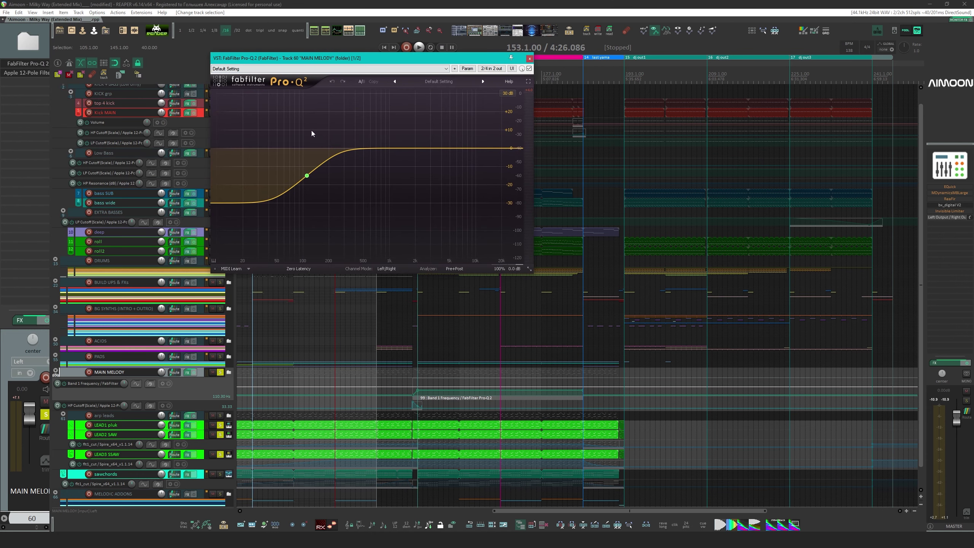
Play from bar 151 into the drop to watch the automated Pro-Q 2 low cut on MAIN MELODY
left_click(407, 373)
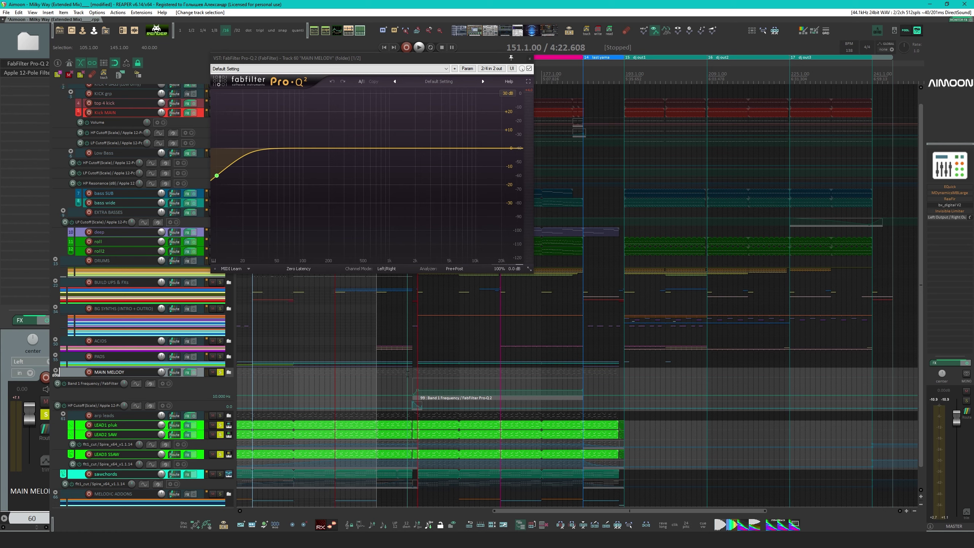
key("space")
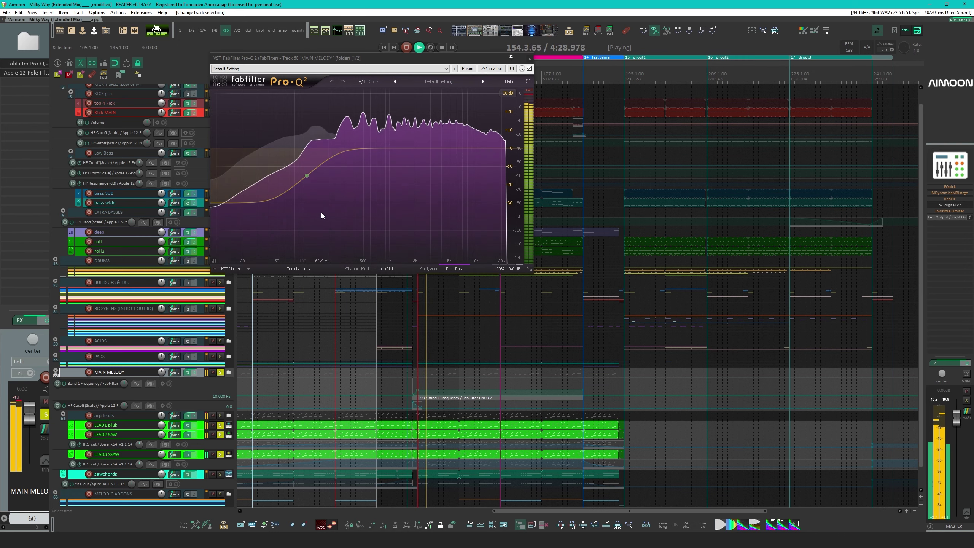
key("space")
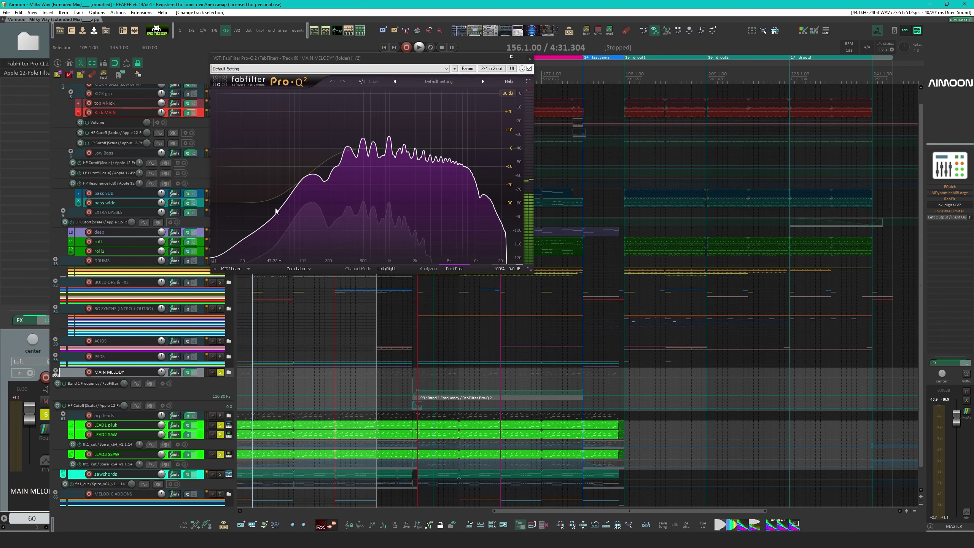
Remove the solo from MAIN MELODY and the three LEAD tracks, and solo the sawchords track
left_click_drag(348, 429, 504, 334)
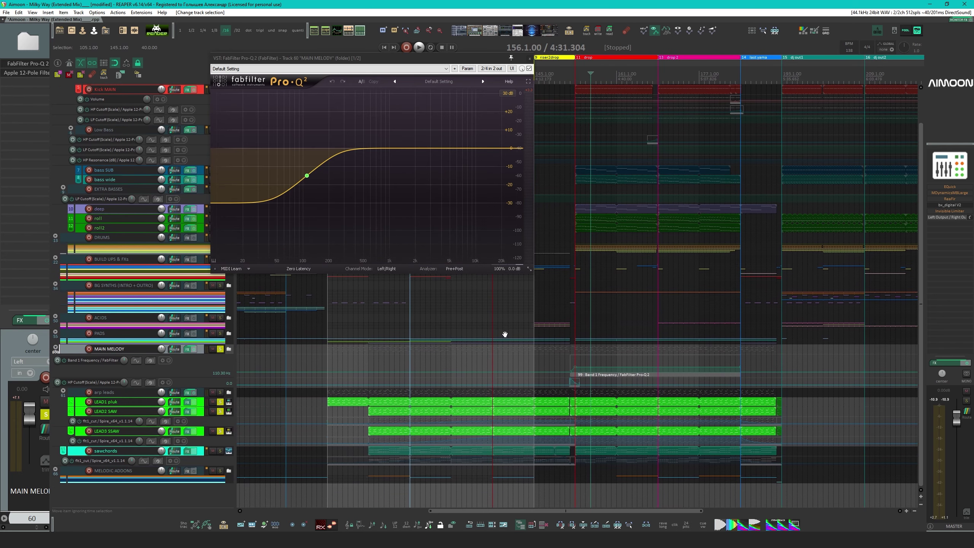
left_click(220, 349)
left_click(221, 401)
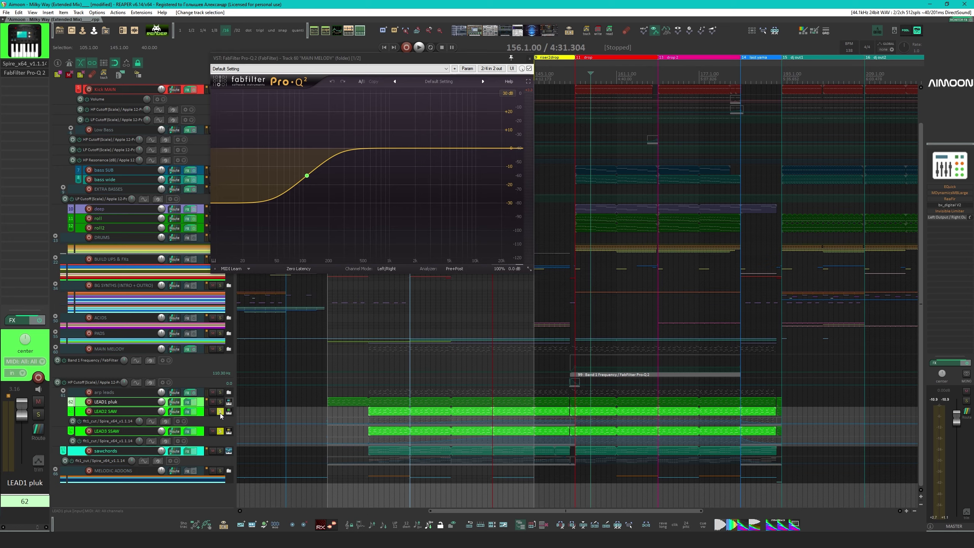
left_click(220, 410)
left_click(220, 431)
left_click(220, 450)
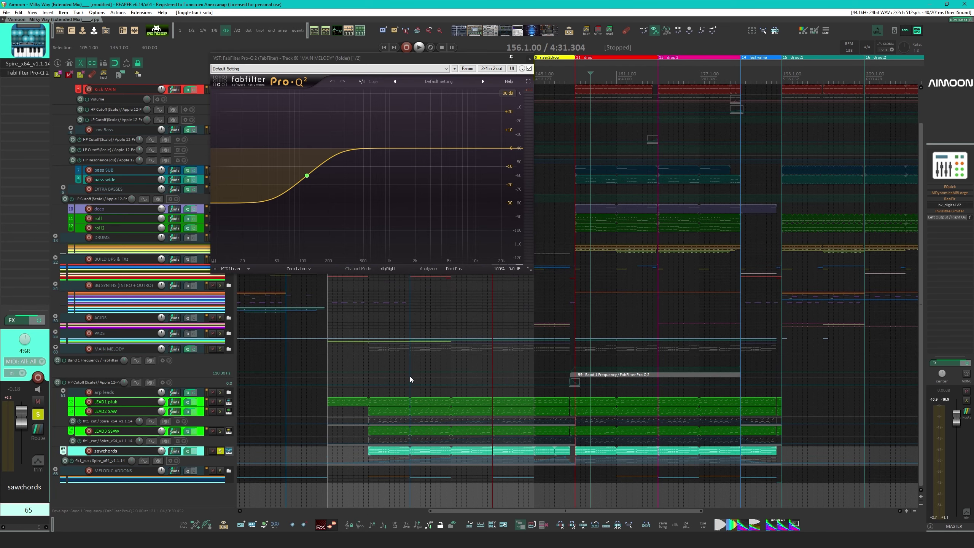
Audition the soloed sawchords from bar 121, stop playback, and close the MAIN MELODY Pro-Q 2 window
left_click_drag(410, 375, 409, 364)
key("space")
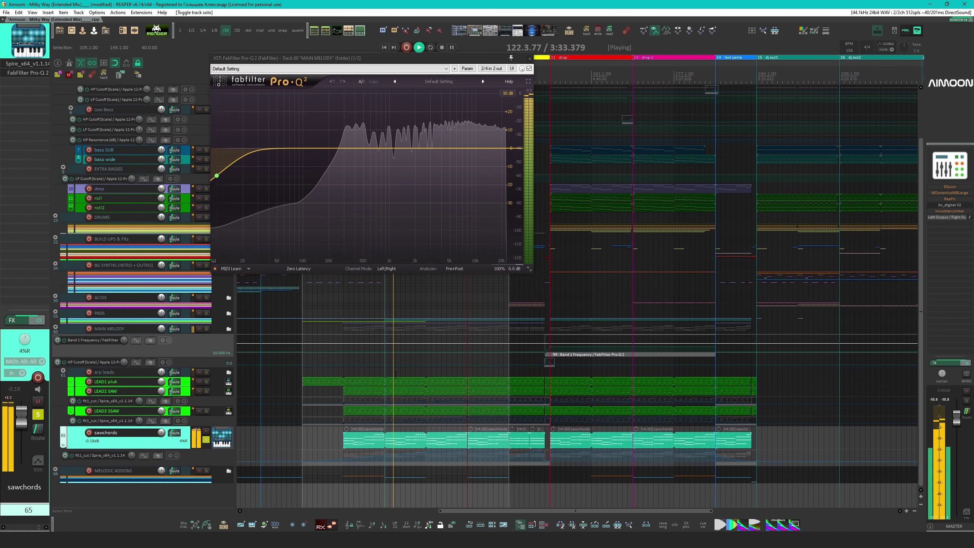
key("space")
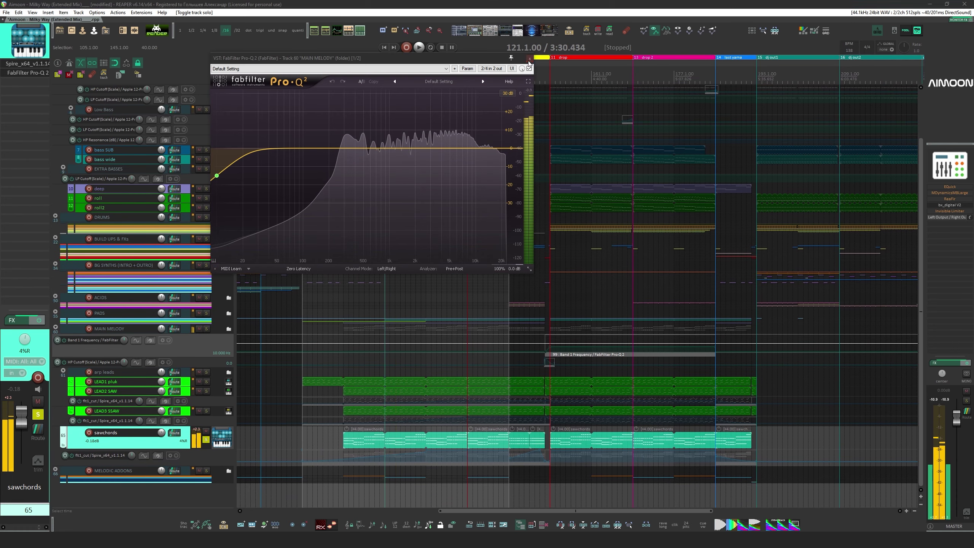
left_click(529, 60)
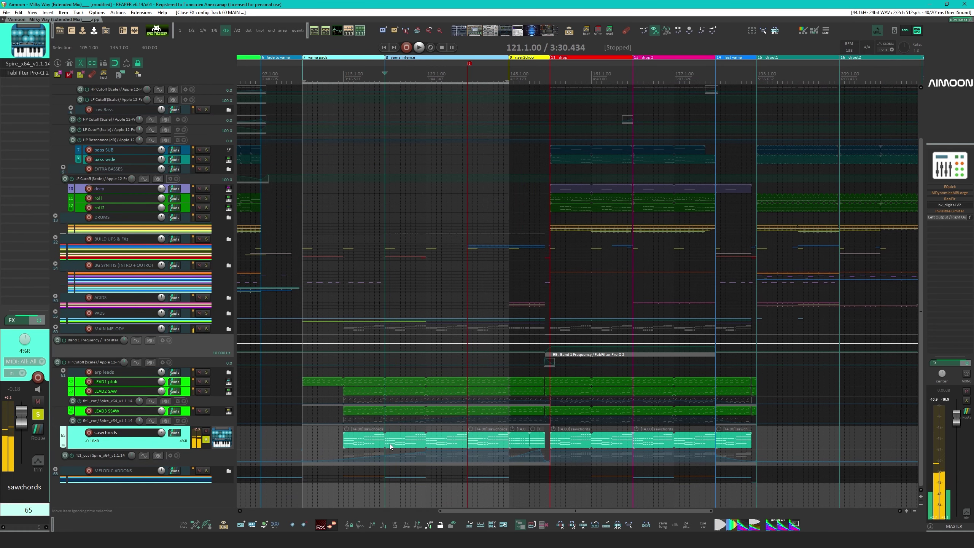
Open the sawchords clip in the MIDI editor, examine its chord notes during playback, close the editor, and stop
left_click(124, 392)
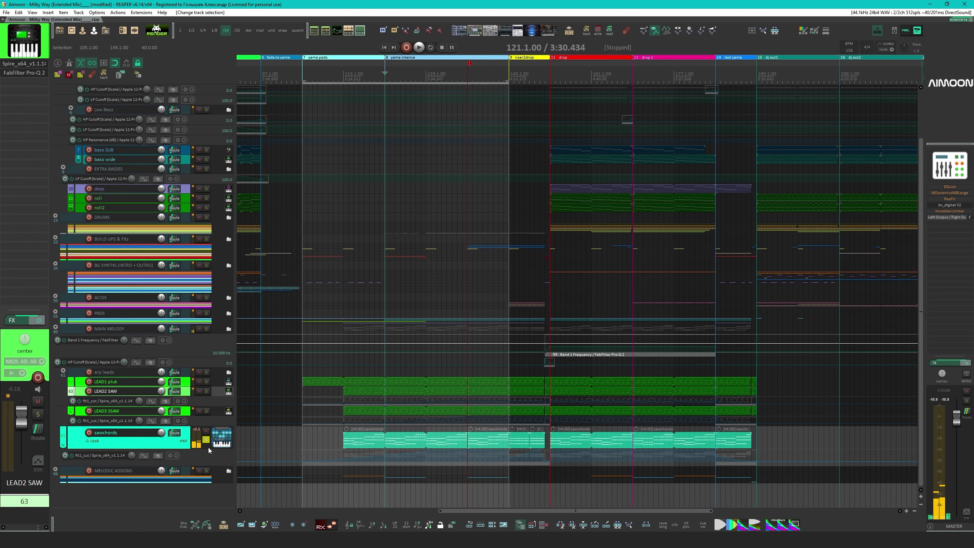
left_click(160, 446)
double_click(388, 446)
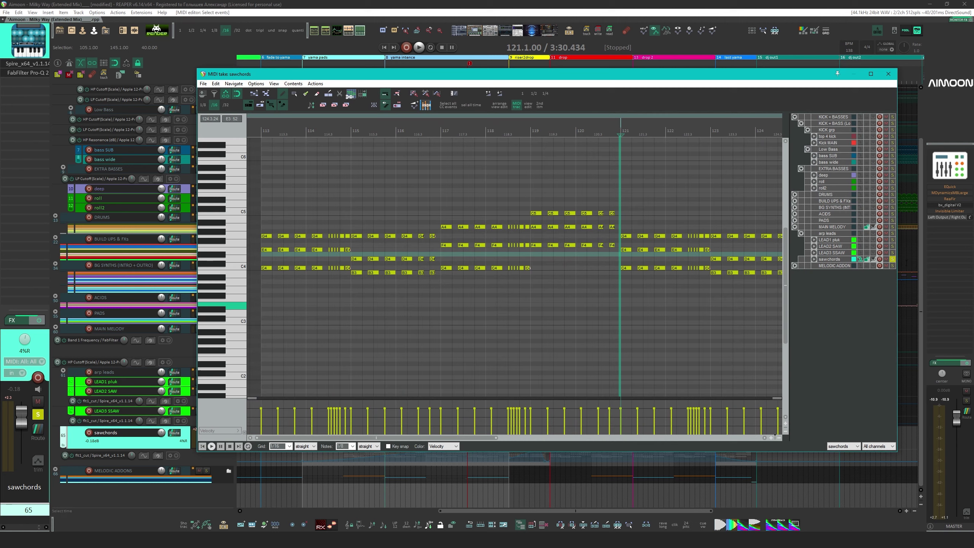
key("space")
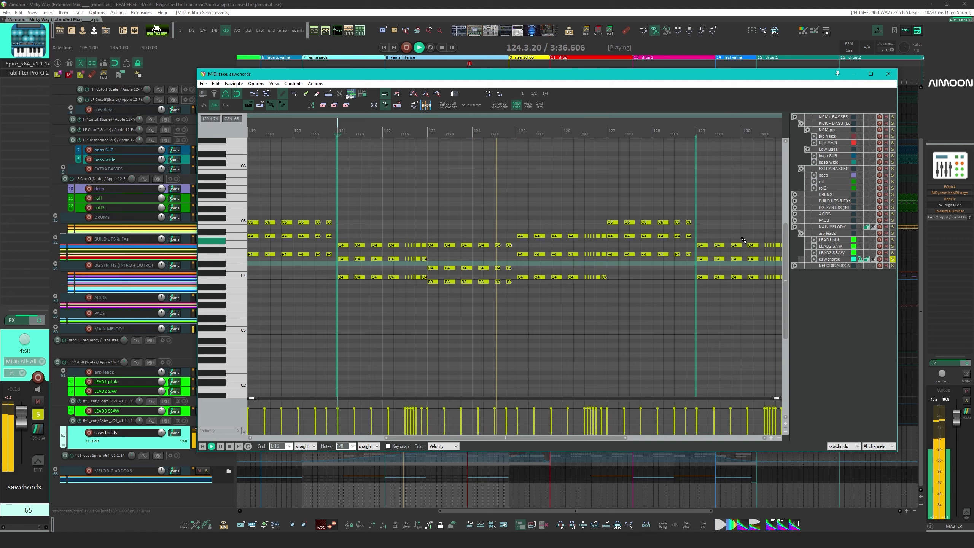
left_click(888, 74)
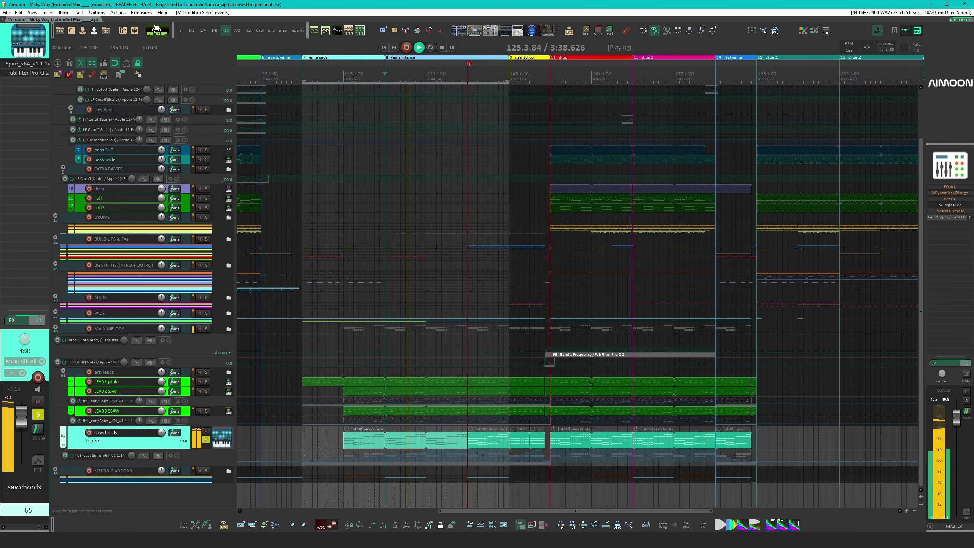
scroll(684, 413, "up", 2)
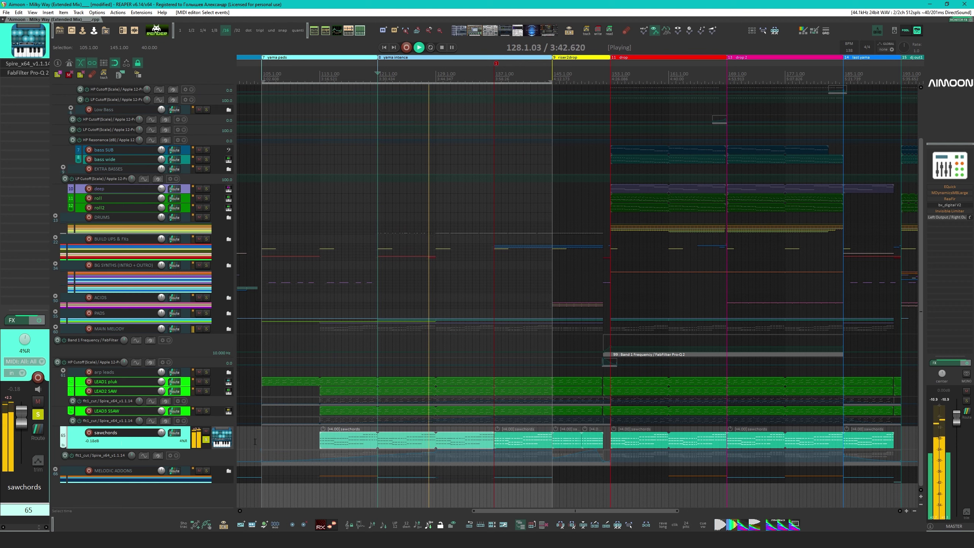
key("space")
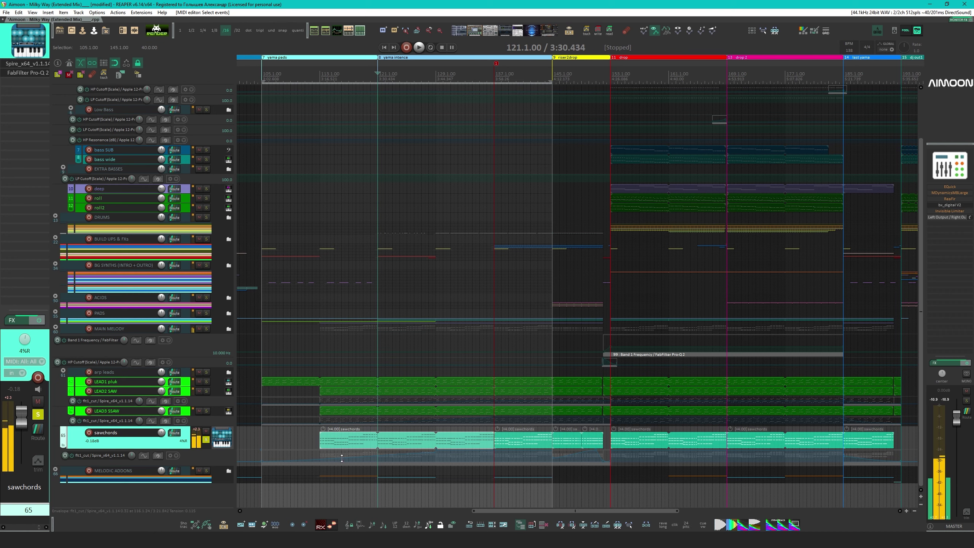
Audition sawchords from its first clip at bar 113 and open the track's Spire synth
left_click(321, 442)
key("space")
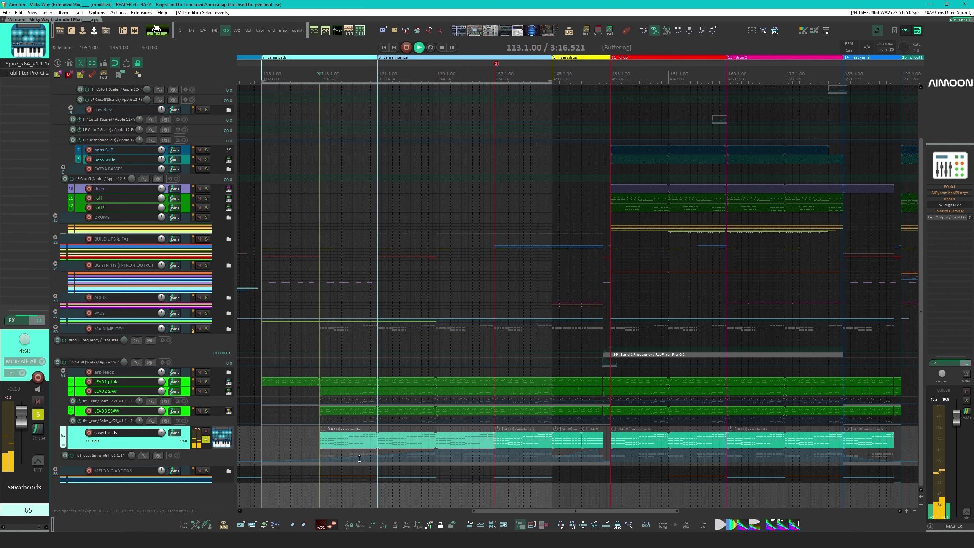
key("space")
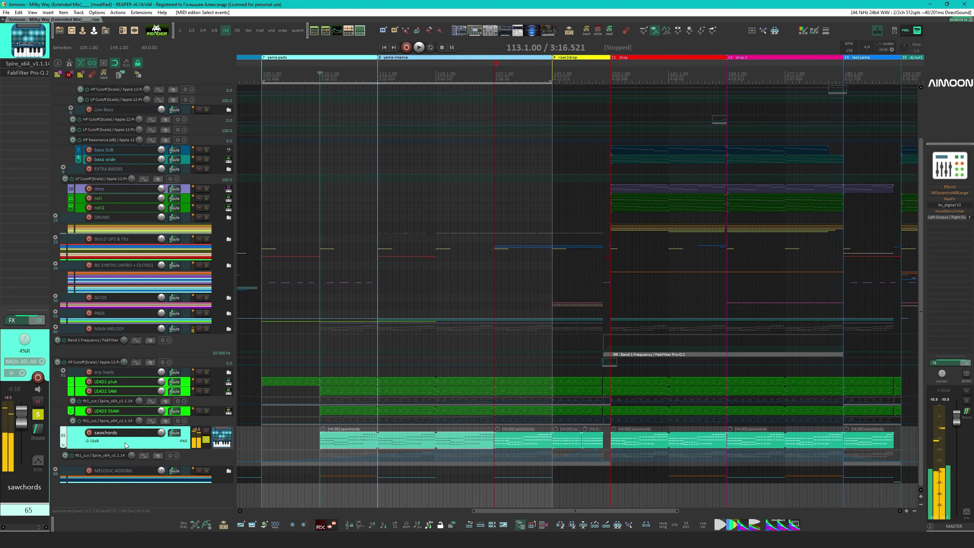
left_click(27, 63)
key("space")
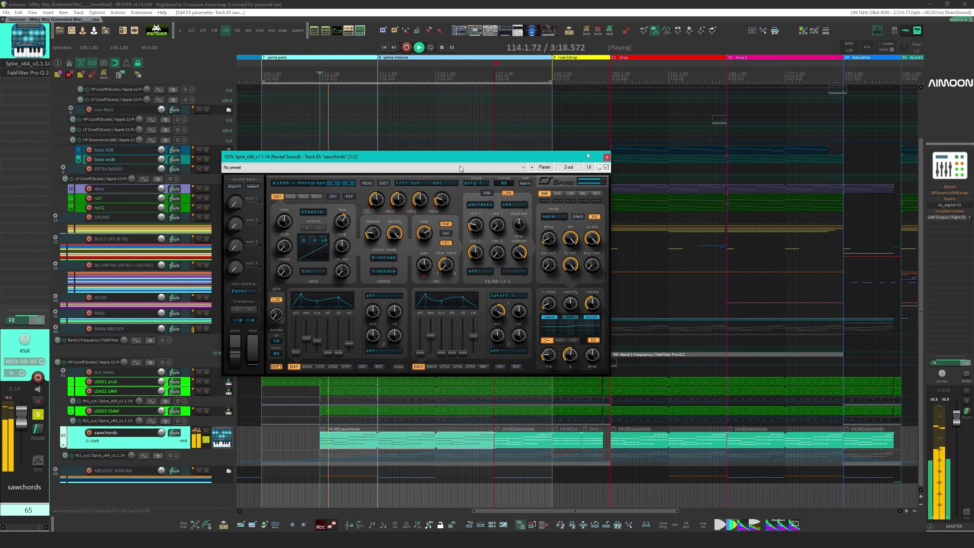
Stop the sawchords playback, examine the track's Pro-Q 2 EQ curve, and close its Pro-Q 2 and Spire windows
left_click_drag(474, 158, 554, 122)
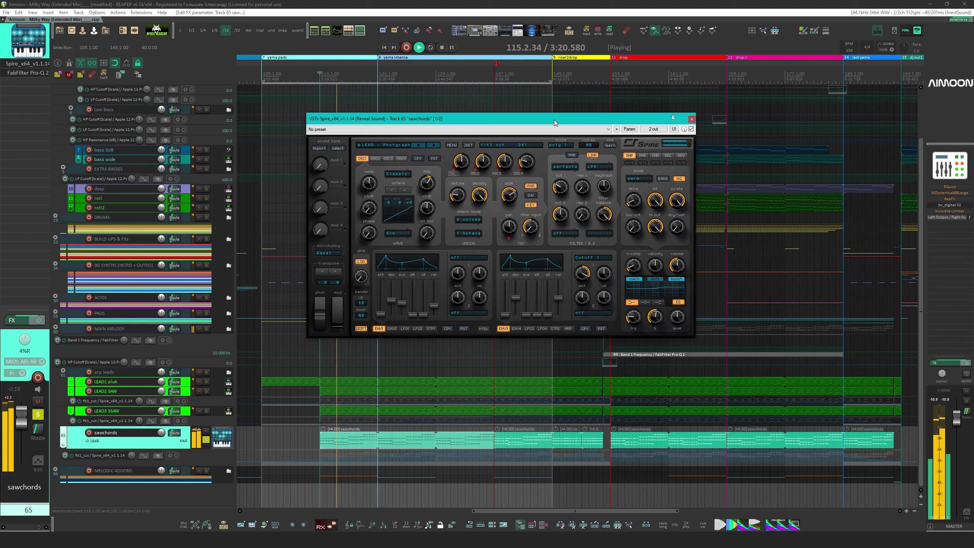
key("space")
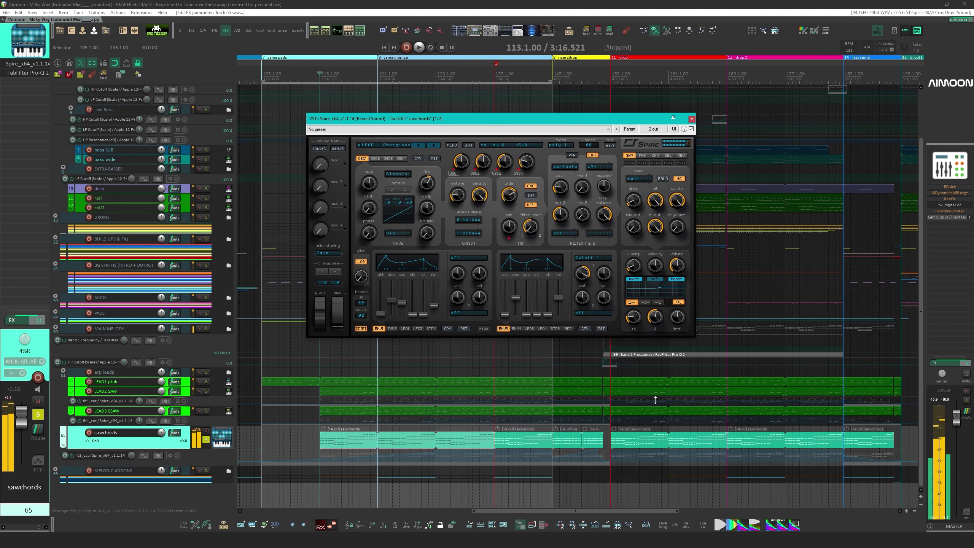
left_click(26, 73)
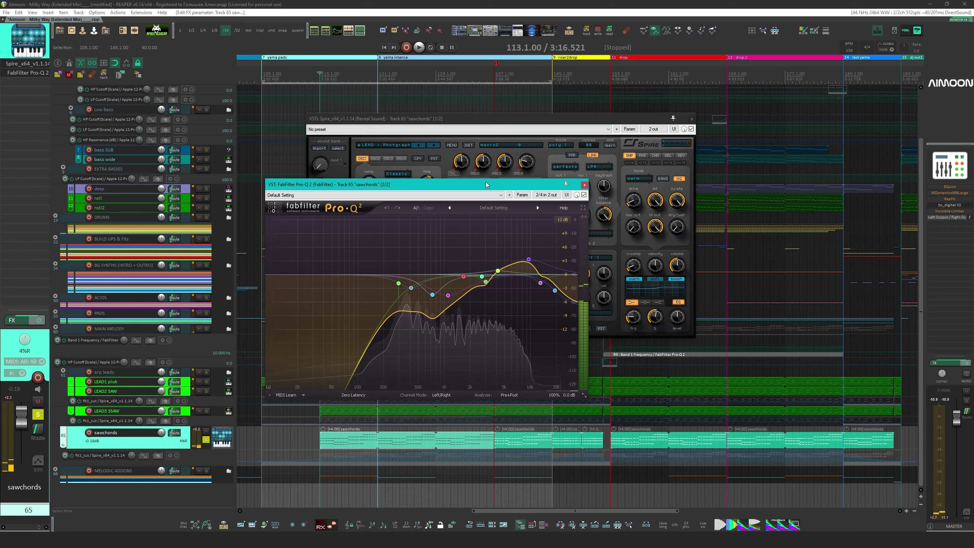
left_click_drag(404, 186, 437, 199)
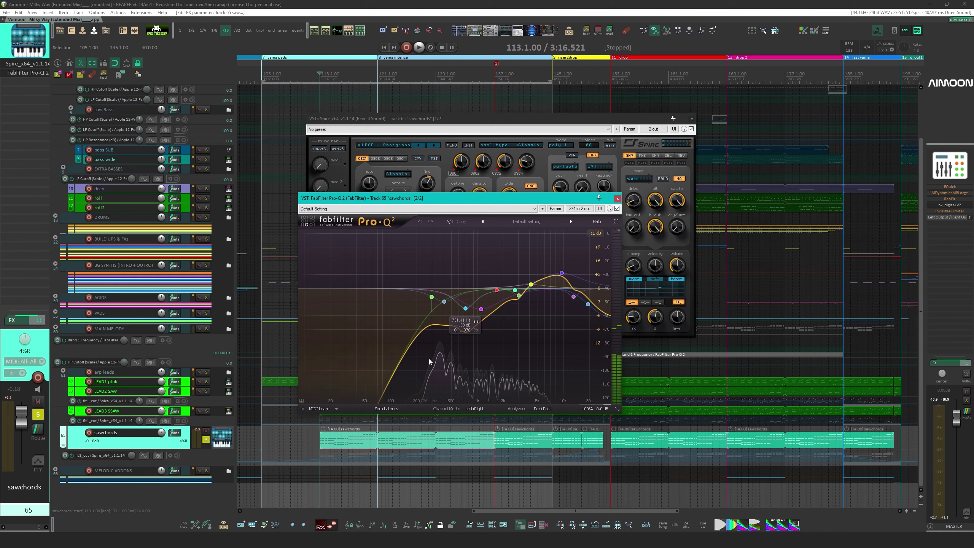
left_click(617, 198)
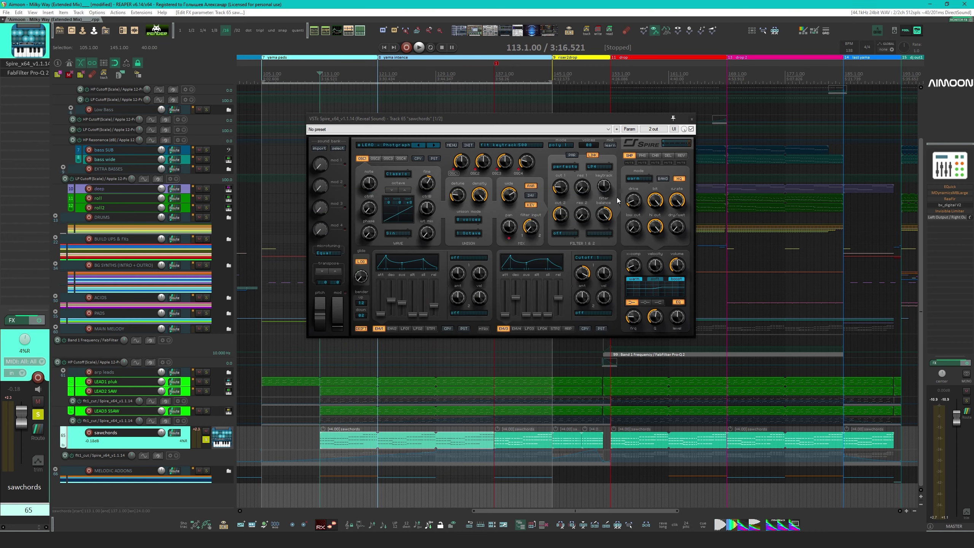
left_click(691, 118)
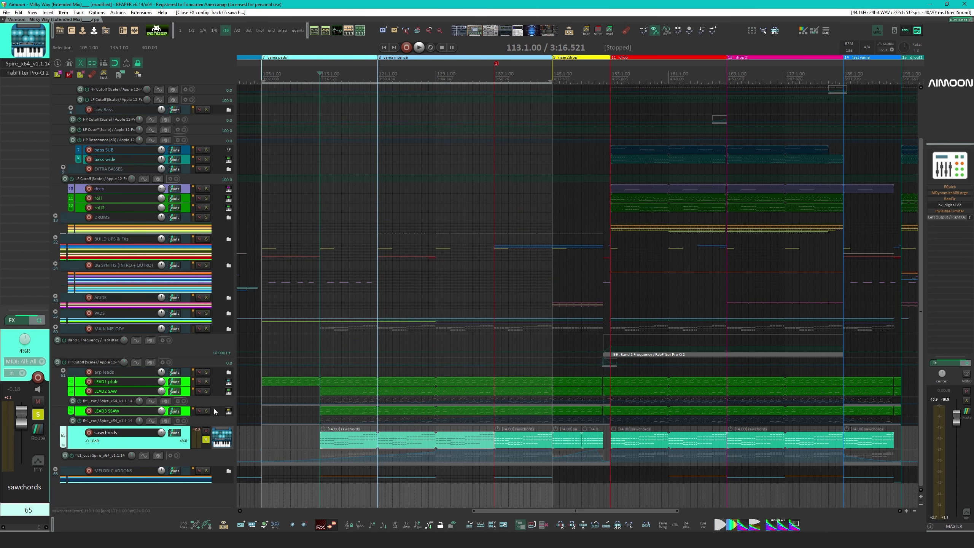
Solo LEAD2 SAW alongside sawchords, view its Spire synth during playback, close the synth window, and stop
left_click(206, 391)
key("space")
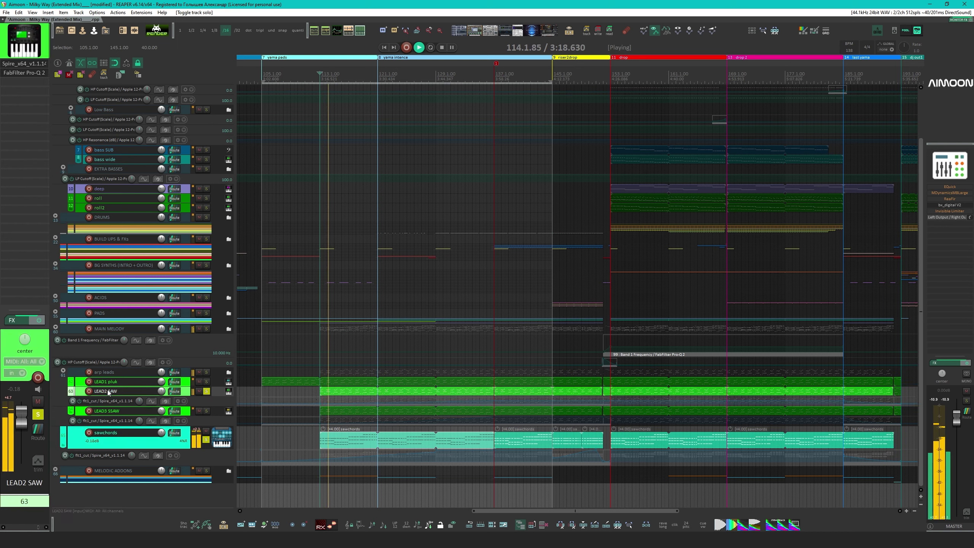
left_click(33, 65)
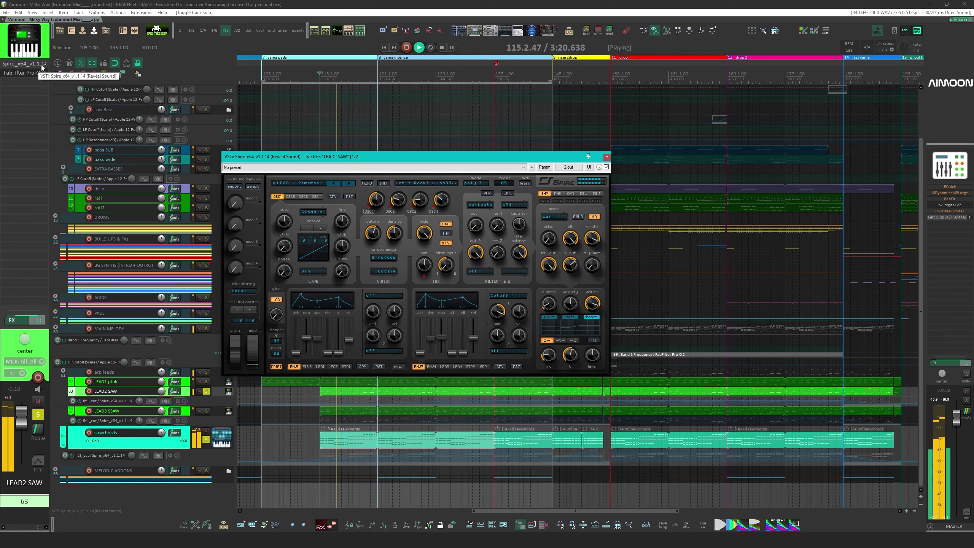
key("Escape")
key("space")
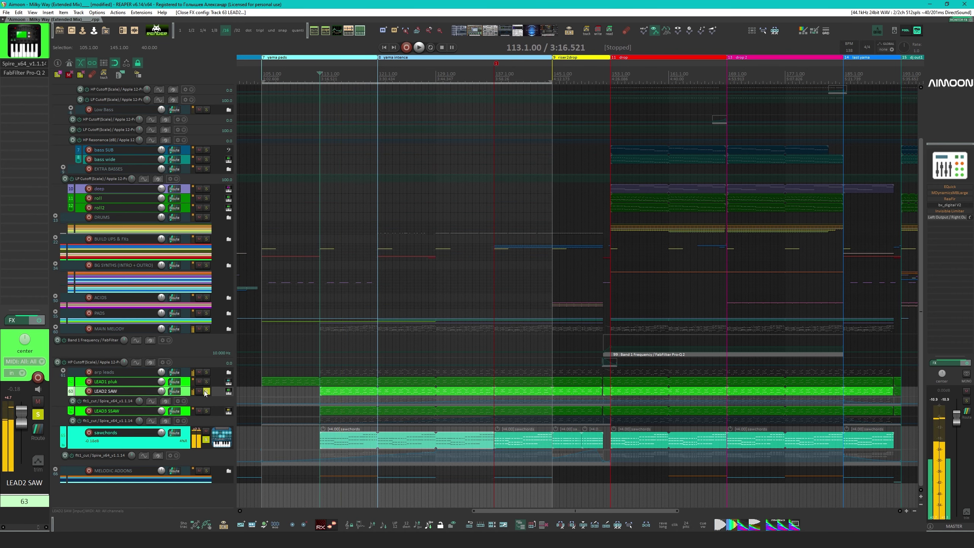
Switch the solo from LEAD2 SAW to LEAD3 SSAW, play it with sawchords, and open its Spire synth
left_click(207, 391)
left_click(206, 410)
key("space")
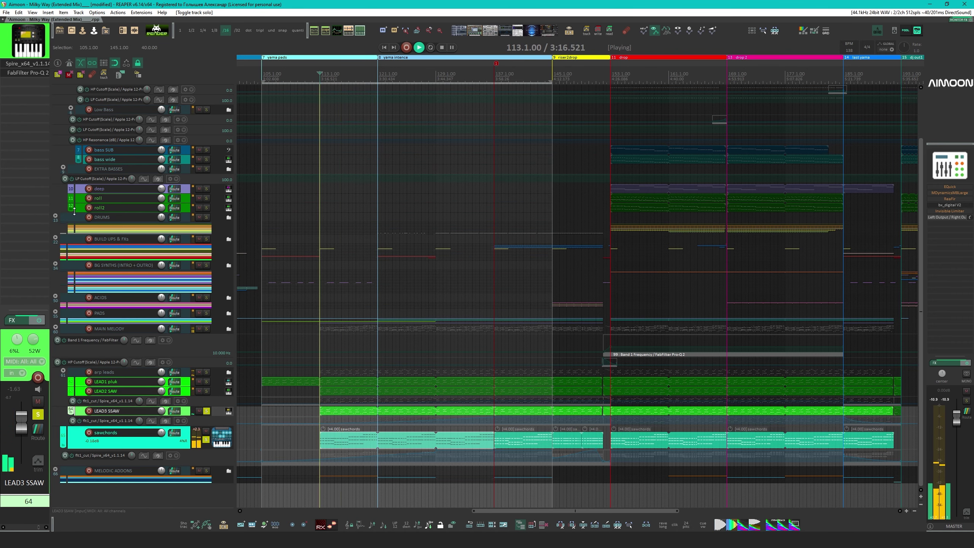
left_click(34, 62)
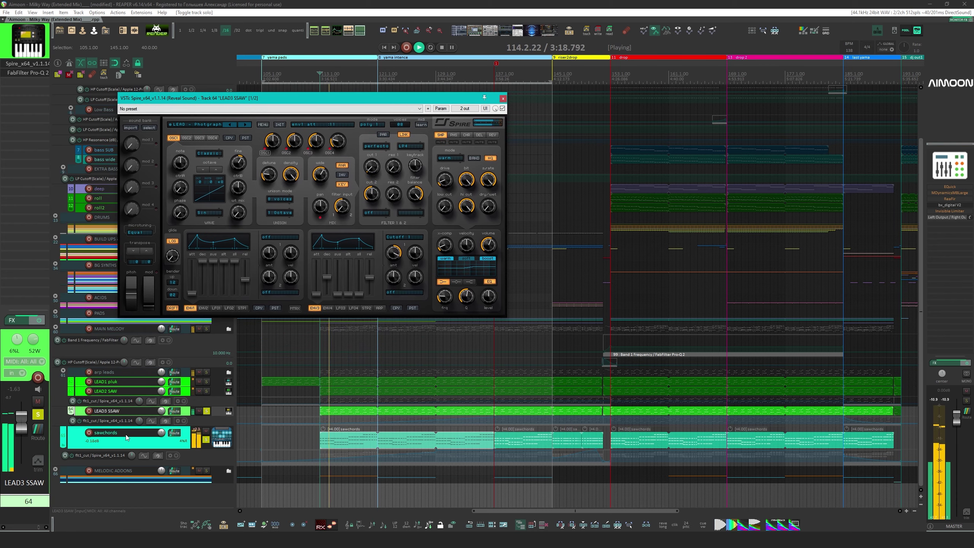
Open the sawchords Spire beside the LEAD3 SSAW one, compare the two synths, and close both windows
left_click(124, 439)
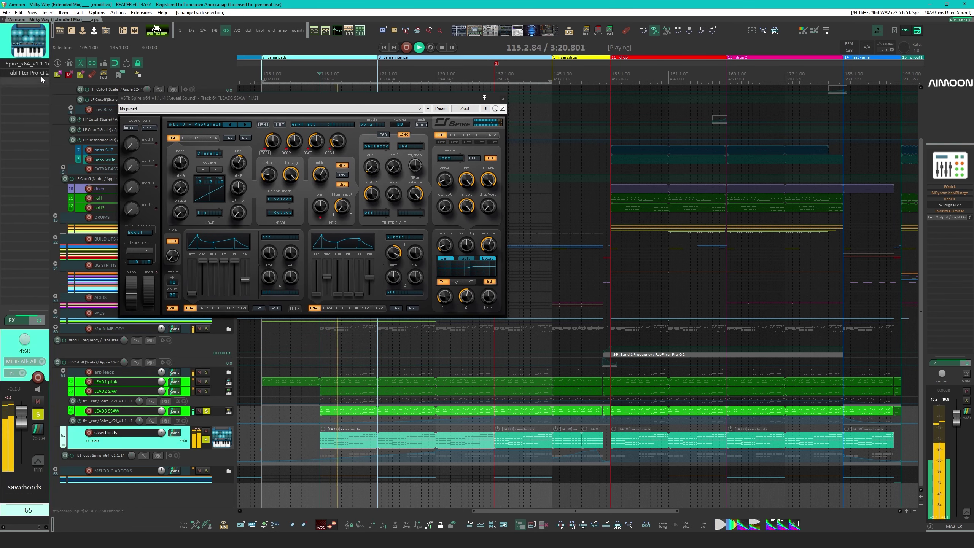
left_click(29, 63)
left_click_drag(410, 121, 467, 155)
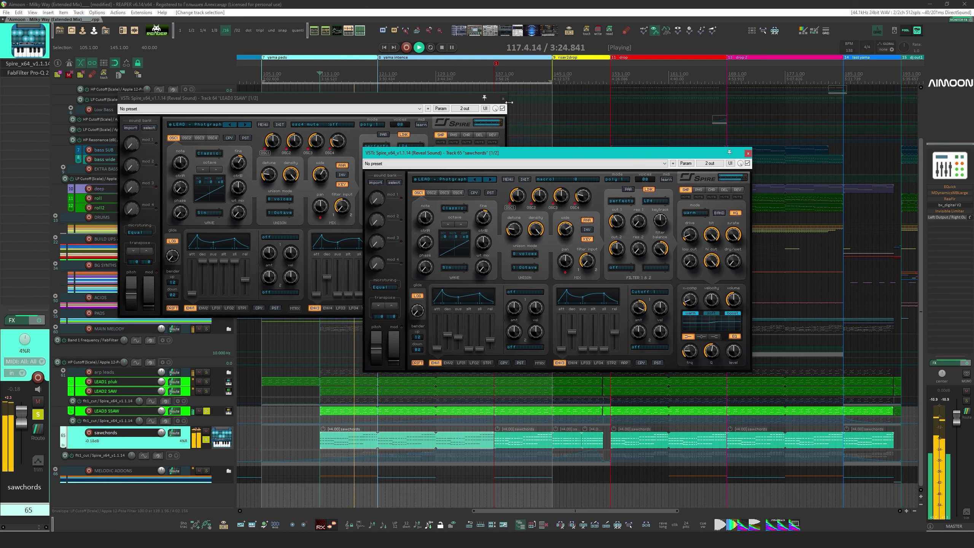
left_click(502, 98)
left_click(747, 153)
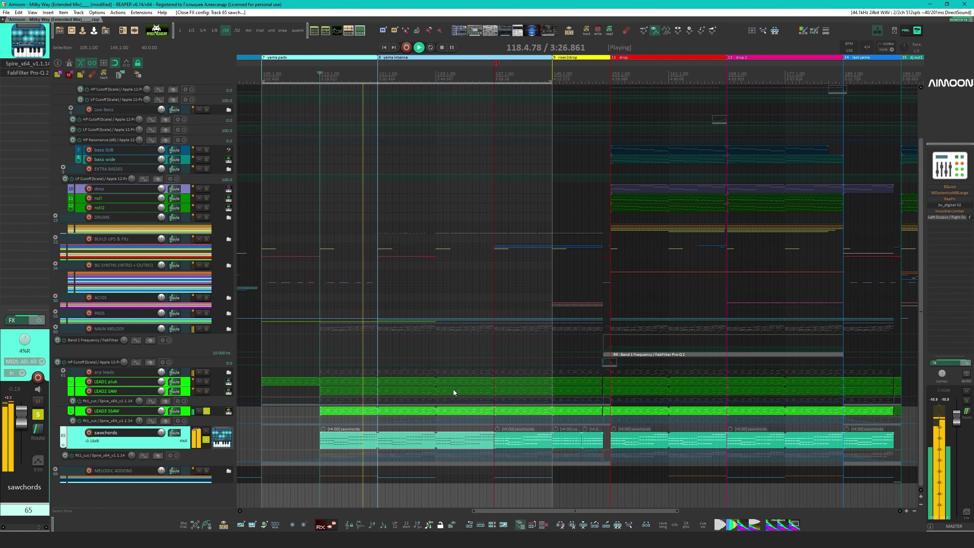
Audition LEAD3 SSAW with sawchords from bar 130, stop, and check the sawchords Pro-Q 2 curve before closing it
left_click(448, 358)
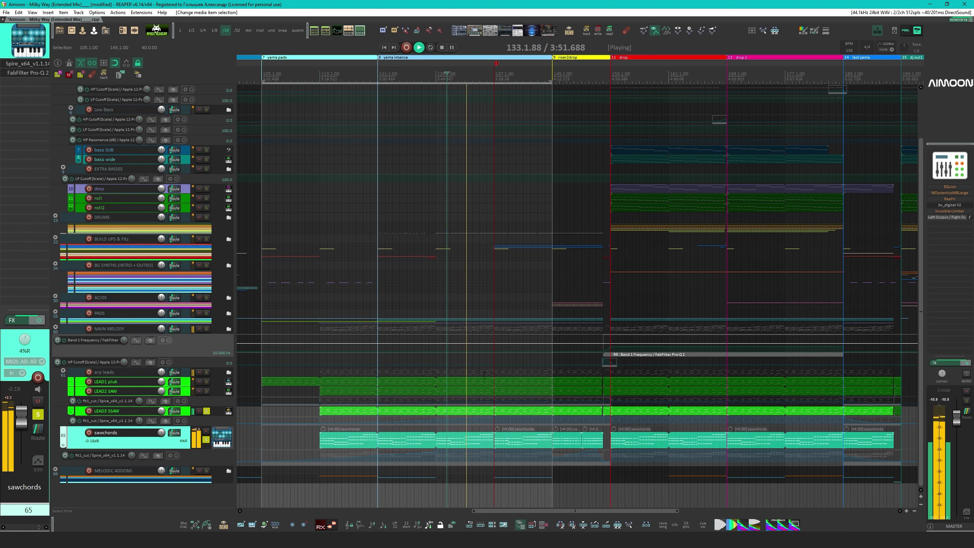
key("space")
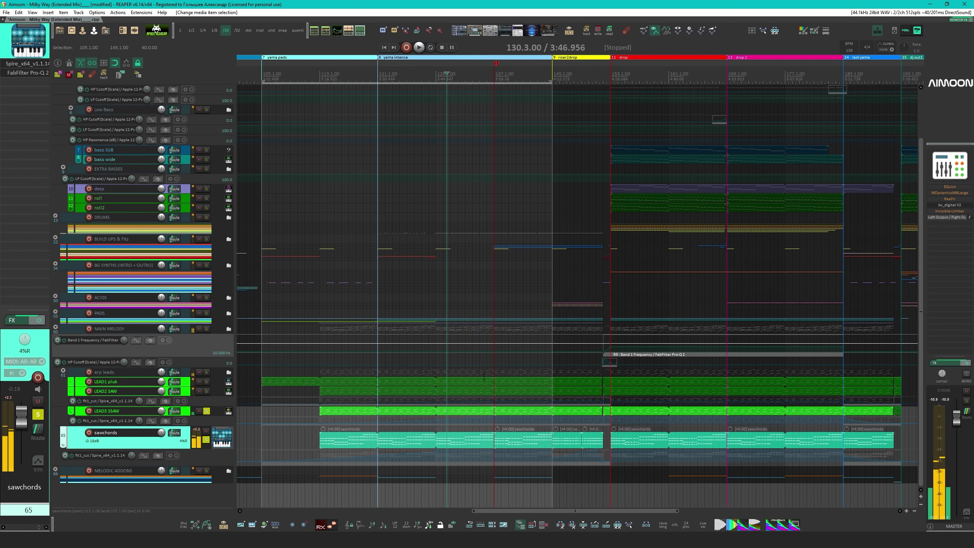
left_click(27, 71)
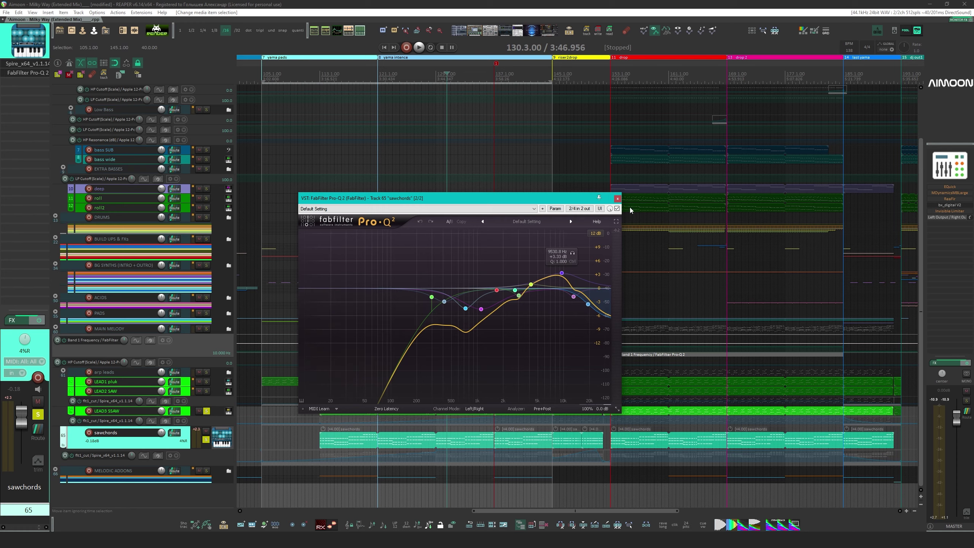
left_click(617, 199)
Collapse the KICK + BASSES and MAIN MELODY folders, and remove the solo from LEAD3 SSAW and sawchords
scroll(413, 333, "left", 3)
scroll(412, 266, "up", 3)
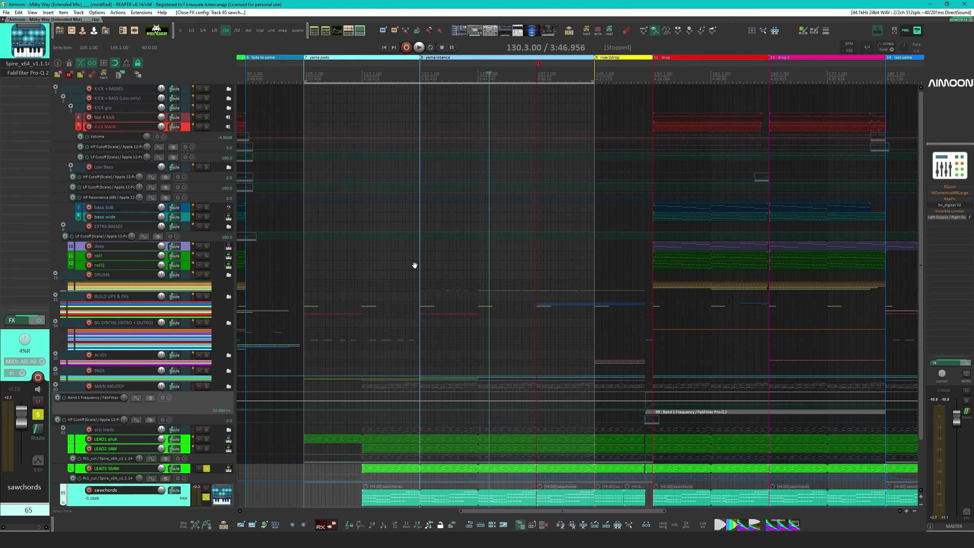
left_click(54, 88)
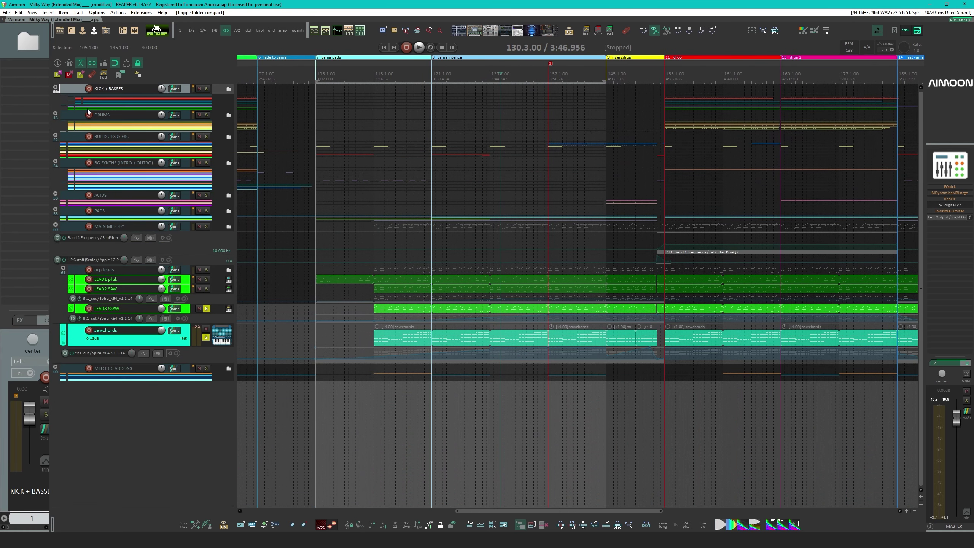
left_click(206, 309)
left_click(206, 336)
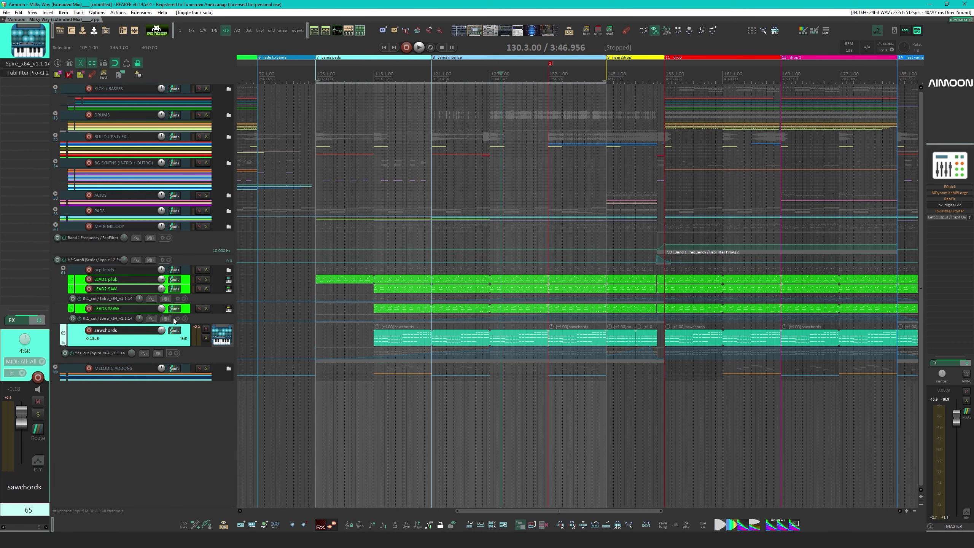
left_click(55, 226)
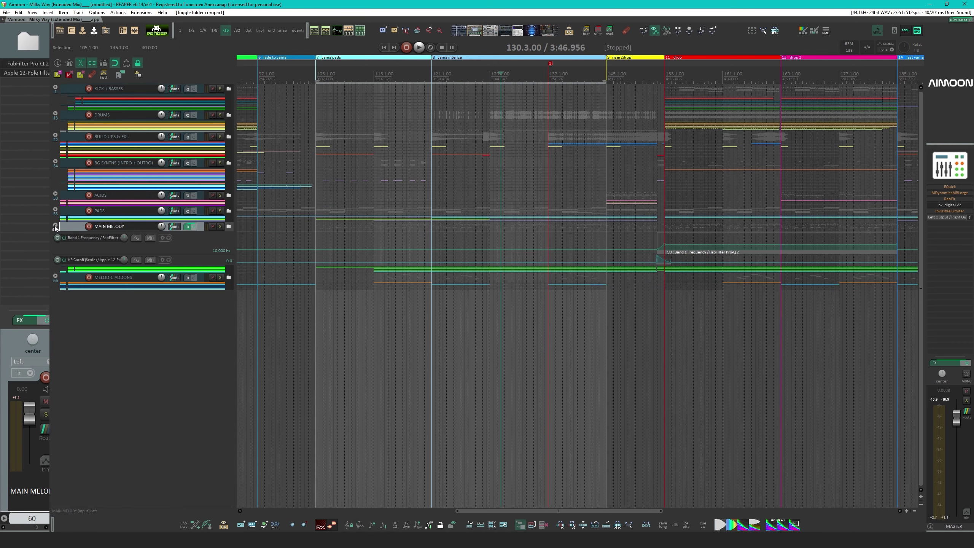
Expand the MELODIC ADDONS folder and look over its clips across the whole arrangement
left_click(111, 276)
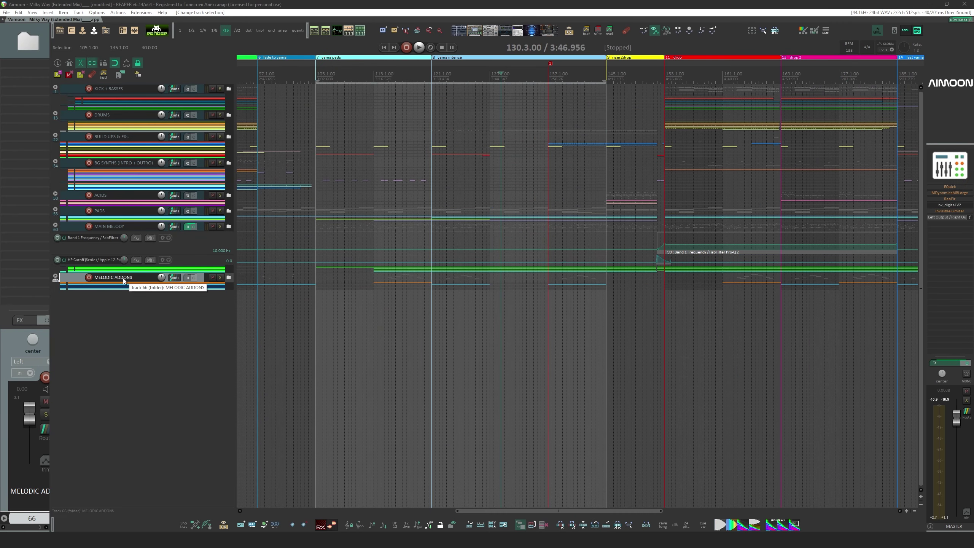
left_click(55, 277)
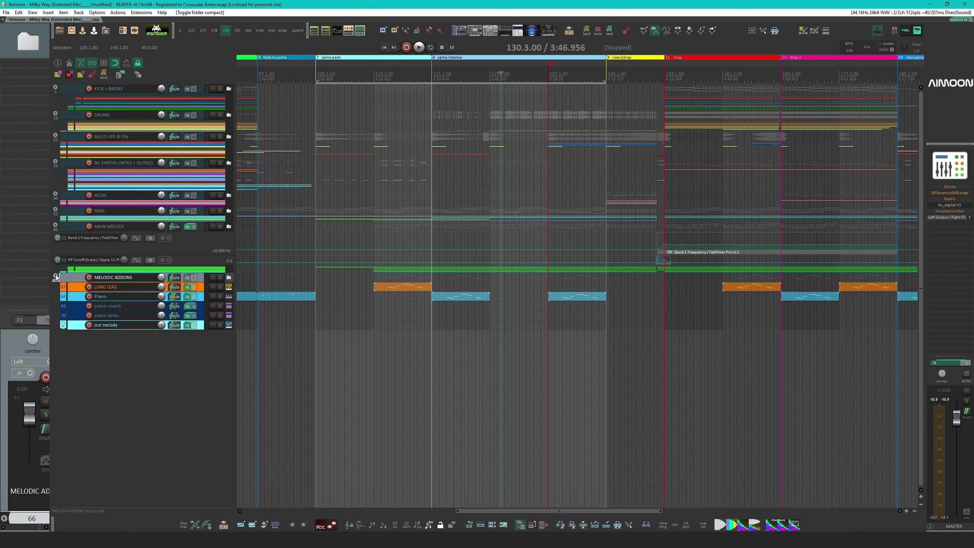
left_click(120, 226)
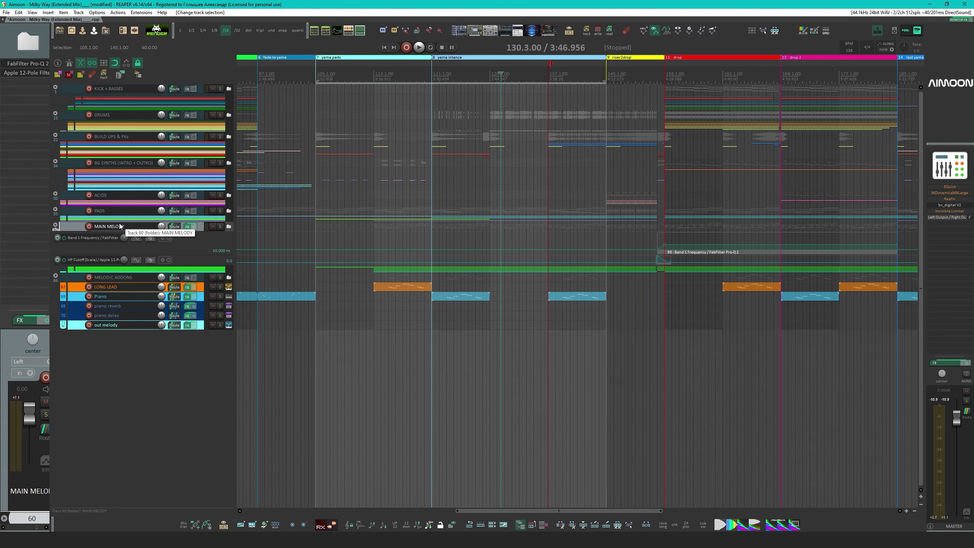
scroll(623, 361, "down", 6)
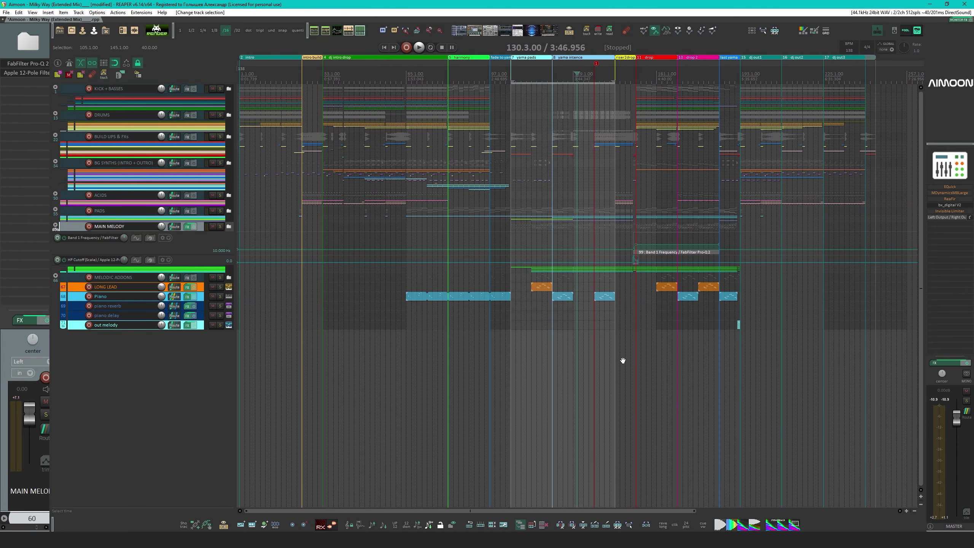
left_click_drag(623, 361, 432, 376)
scroll(428, 373, "left", 3)
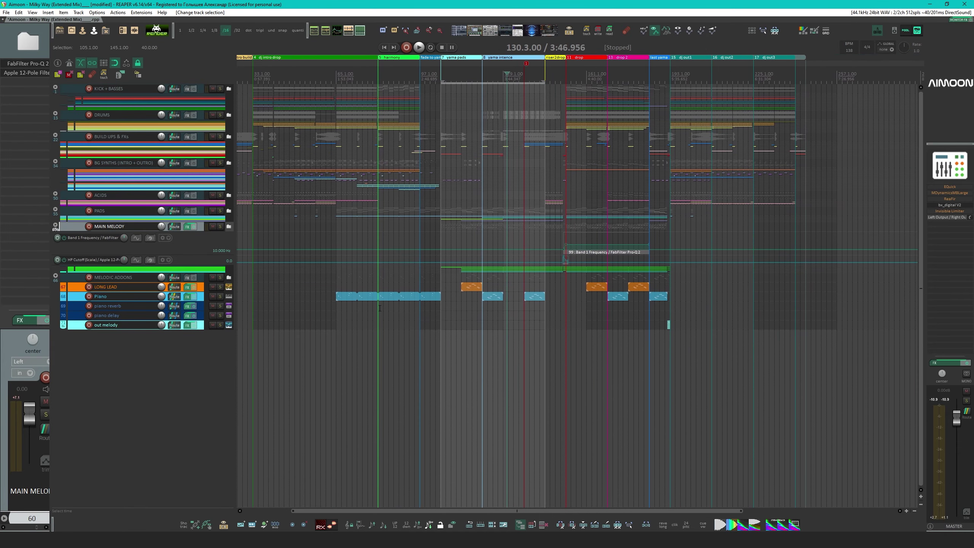
Solo the MELODIC ADDONS folder, audition it from bar 81, and stop playback
left_click(380, 308)
left_click(219, 277)
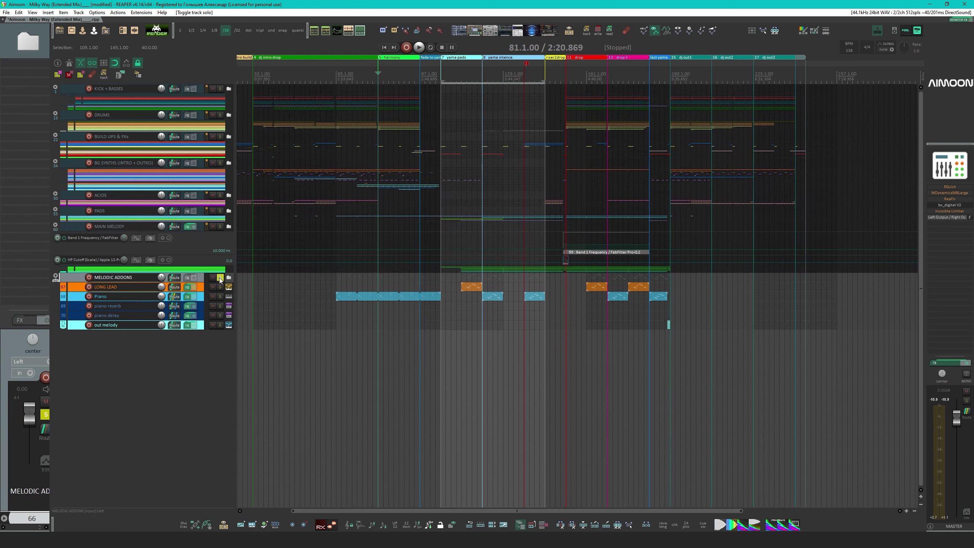
key("space")
scroll(571, 315, "up", 4)
scroll(572, 315, "right", 3)
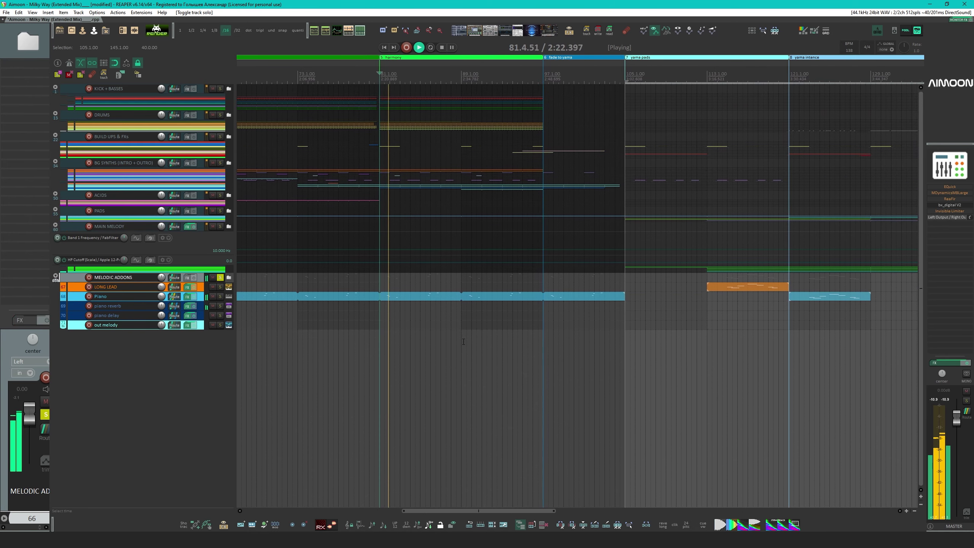
scroll(536, 330, "down", 1)
scroll(501, 349, "right", 2)
scroll(500, 349, "right", 2)
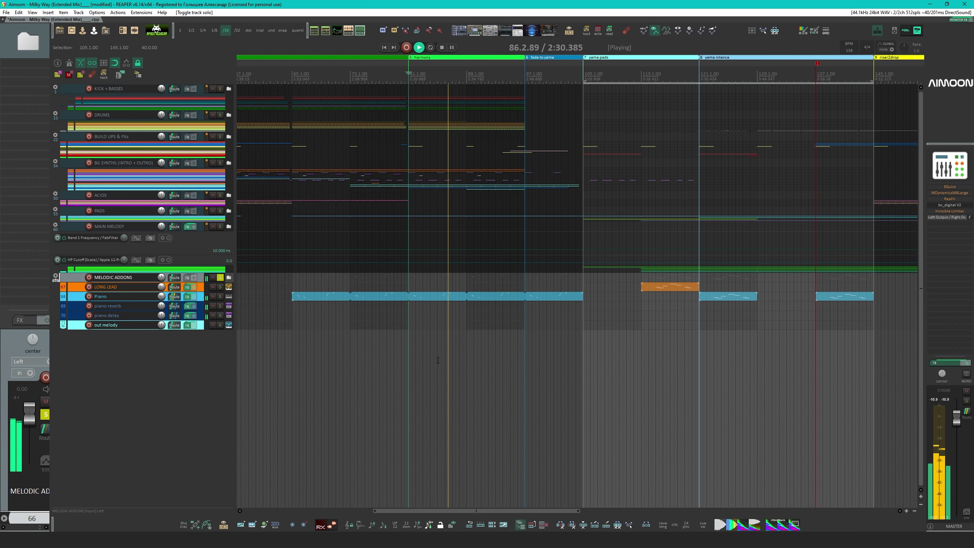
key("space")
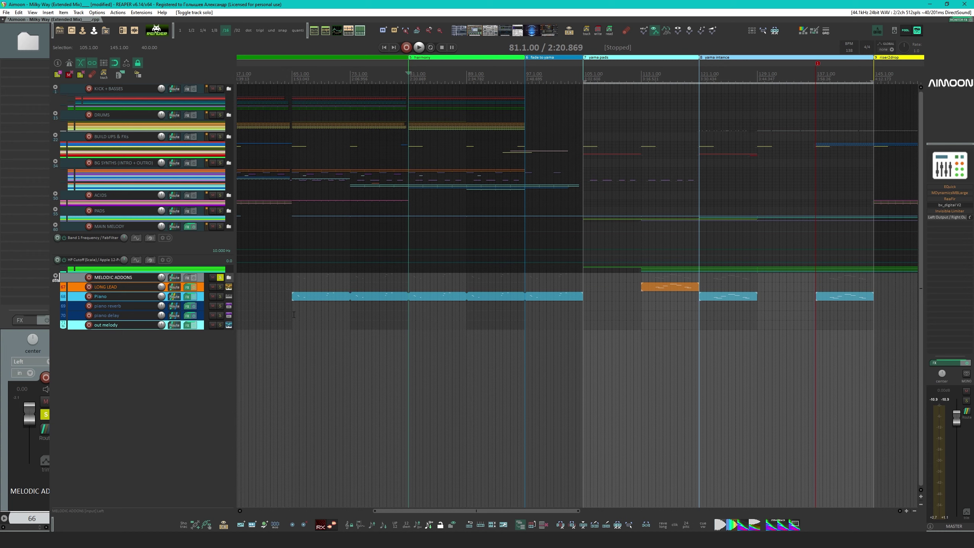
Audition the soloed MELODIC ADDONS folder from bar 65, following the Piano clips into the harmony section
left_click(290, 281)
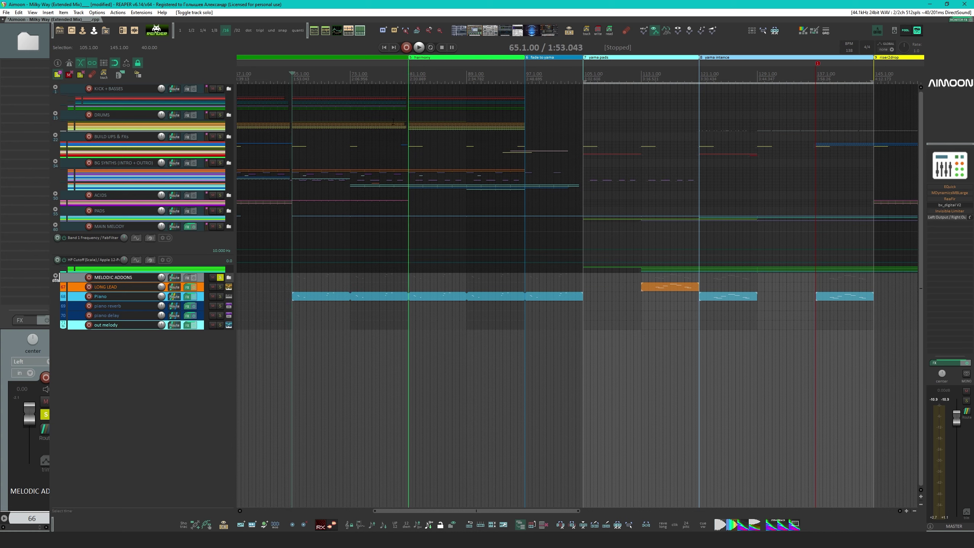
scroll(335, 150, "left", 2)
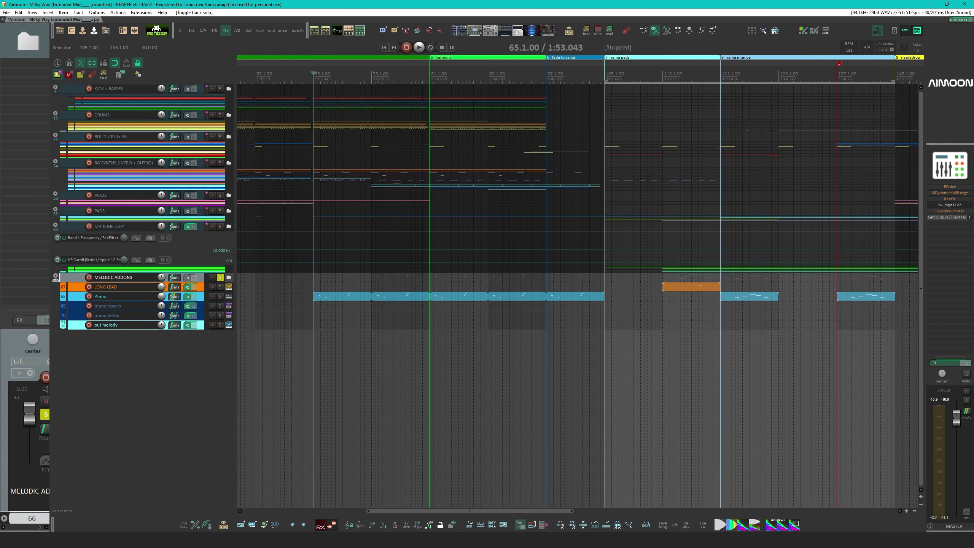
key("space")
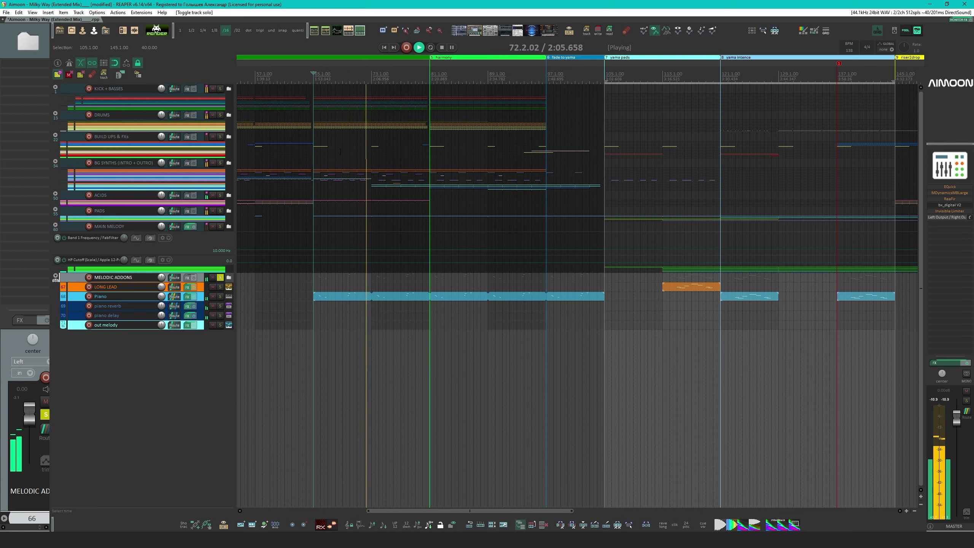
scroll(422, 255, "right", 2)
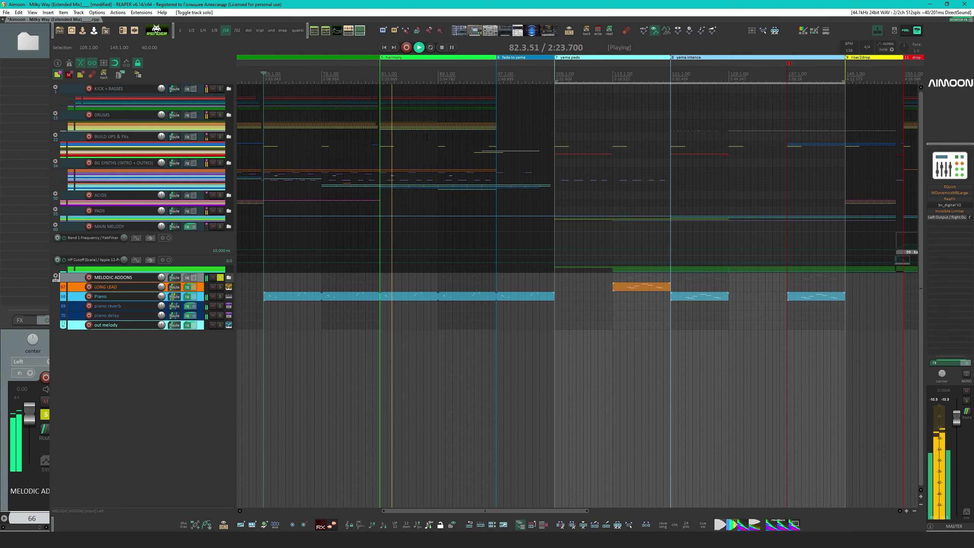
scroll(450, 194, "right", 2)
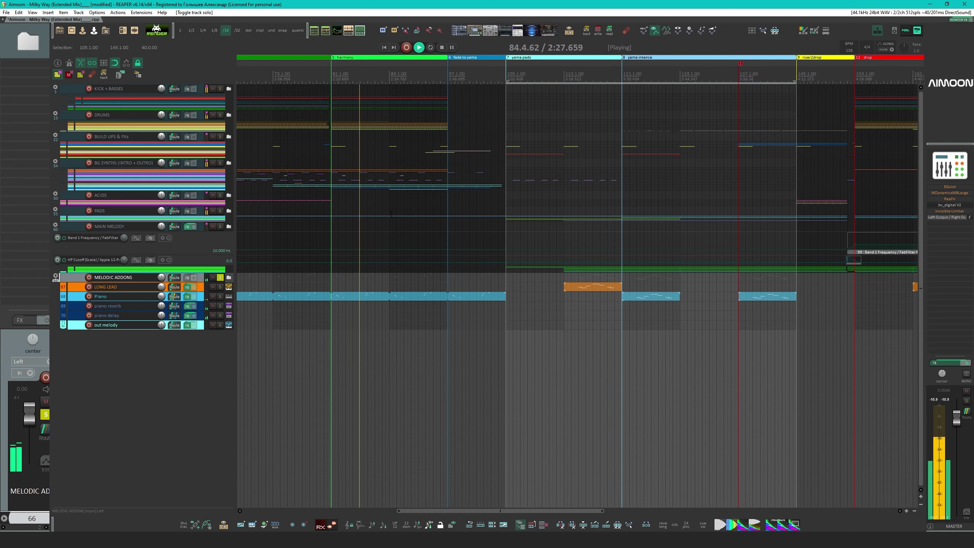
Inspect the notes of the Piano clip at bar 81 in the MIDI editor during playback, close it, and stop playback
left_click(334, 295)
double_click(335, 297)
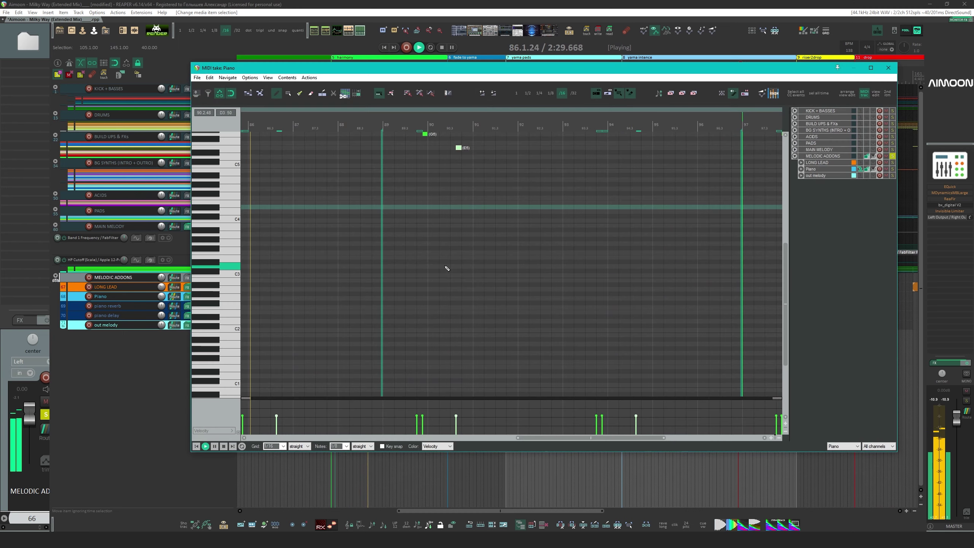
left_click_drag(385, 306, 388, 308)
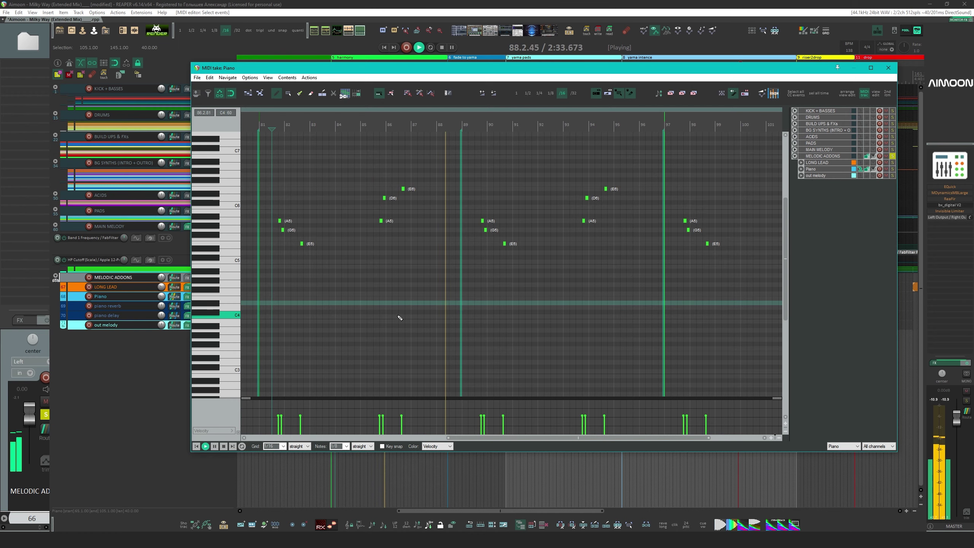
left_click_drag(422, 315, 522, 307)
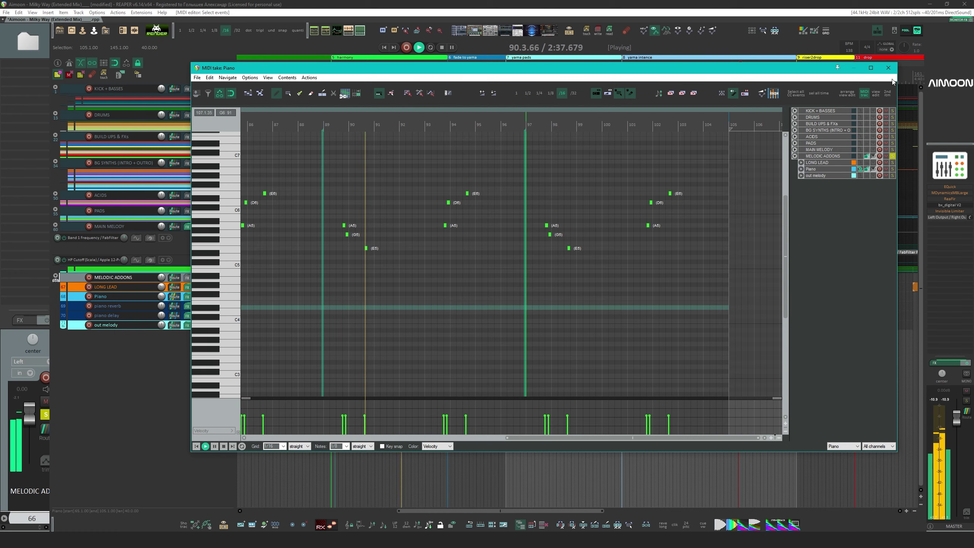
left_click(888, 67)
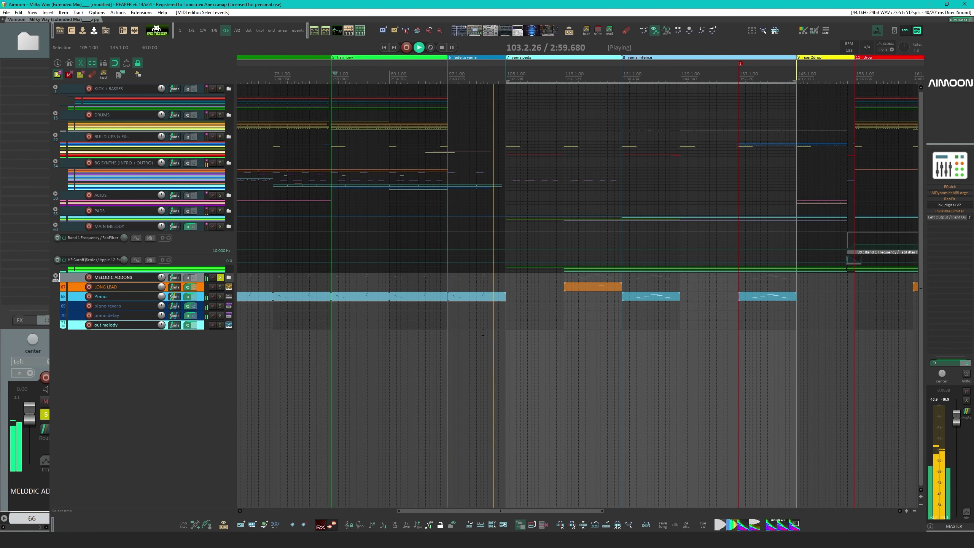
scroll(424, 347, "right", 3)
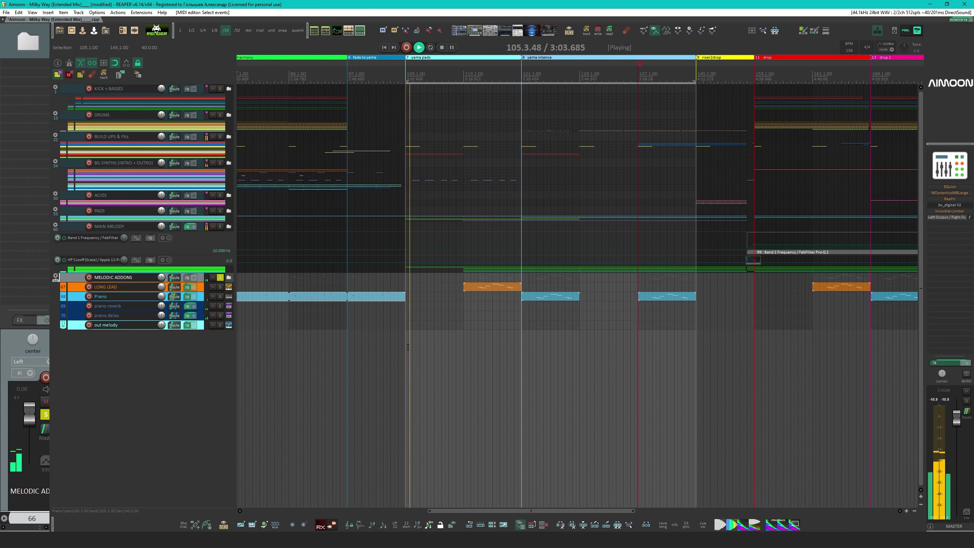
key("space")
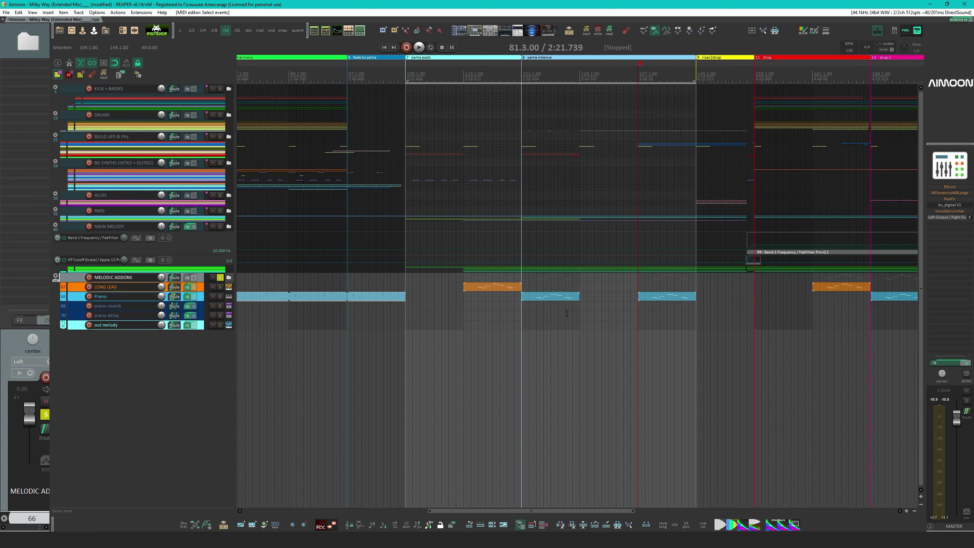
Play the LONG LEAD clip from bar 113 in a maximized MIDI editor, show the Piano notes alongside, and close the editor
double_click(477, 287)
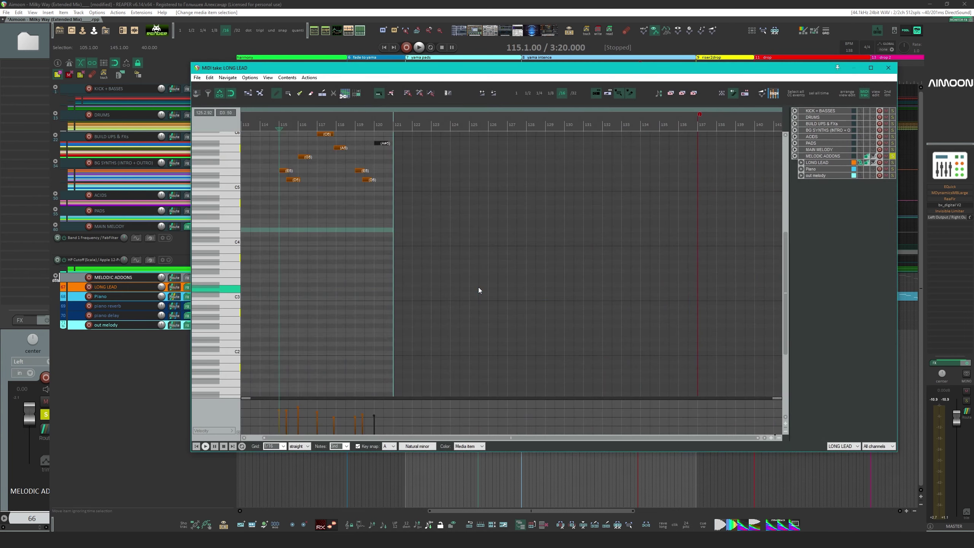
left_click(327, 127)
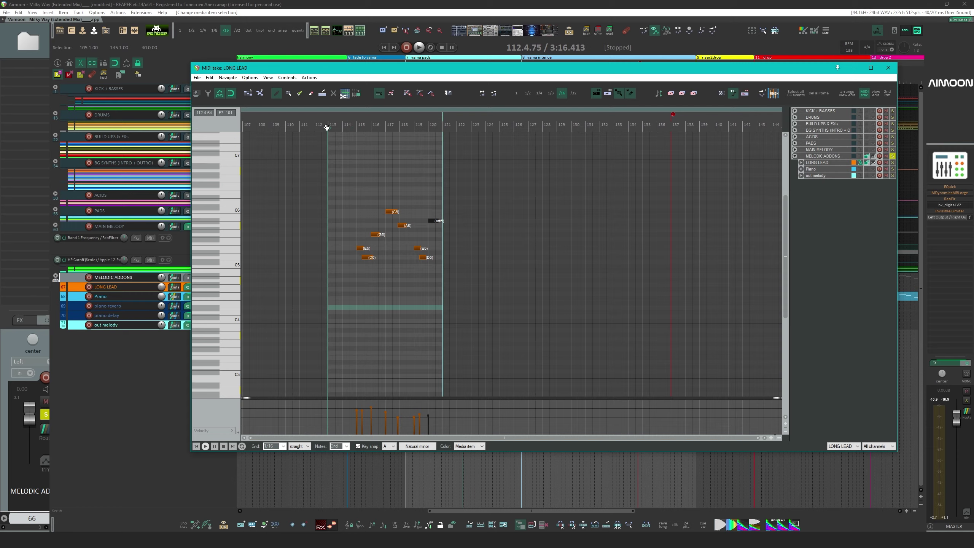
double_click(327, 67)
scroll(261, 161, "up", 6)
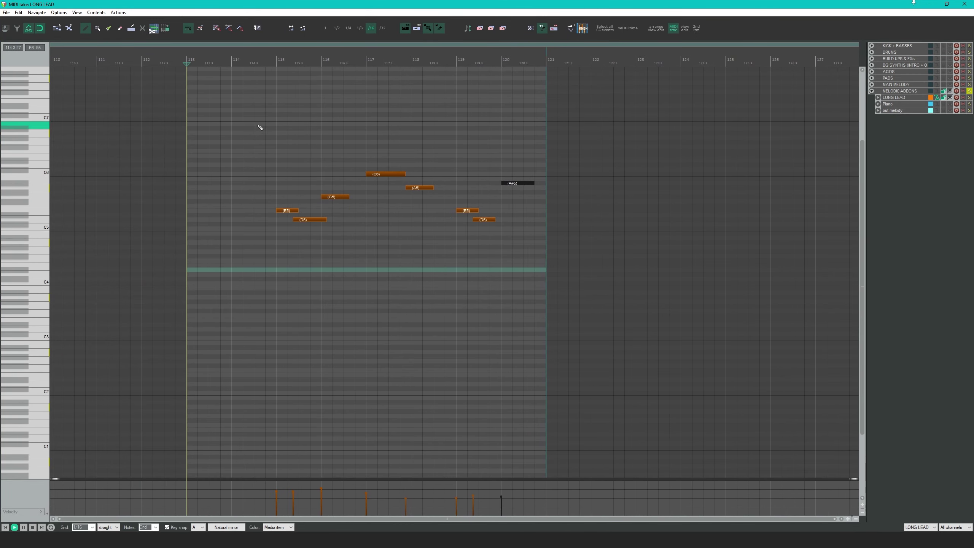
key("space")
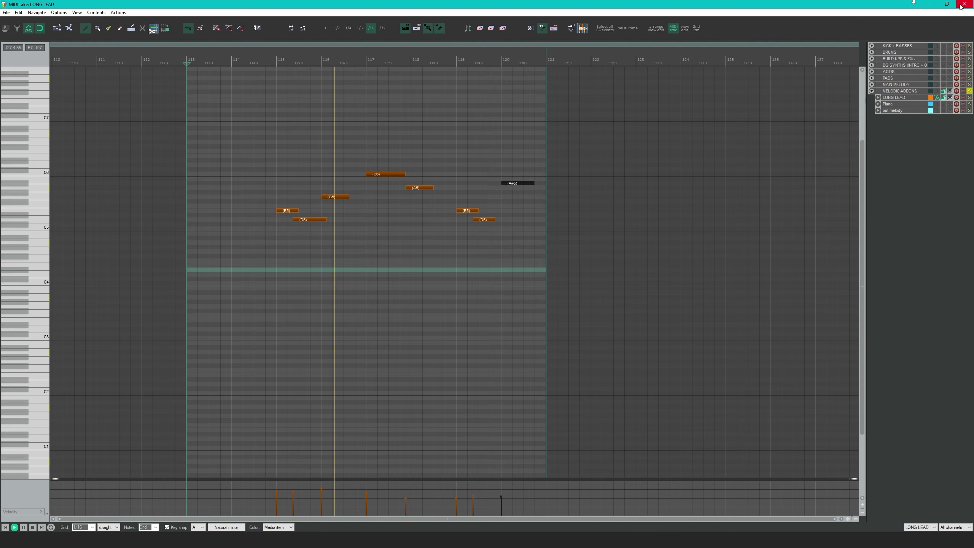
left_click(942, 104)
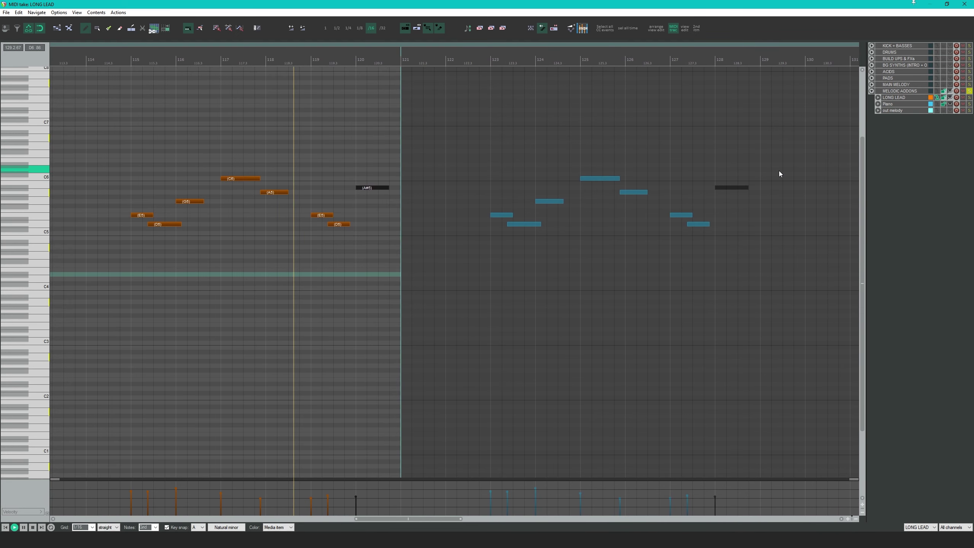
left_click(965, 4)
Check the melody notes of the Piano clip at bar 121 in the MIDI editor, close it, and stop playback
double_click(523, 297)
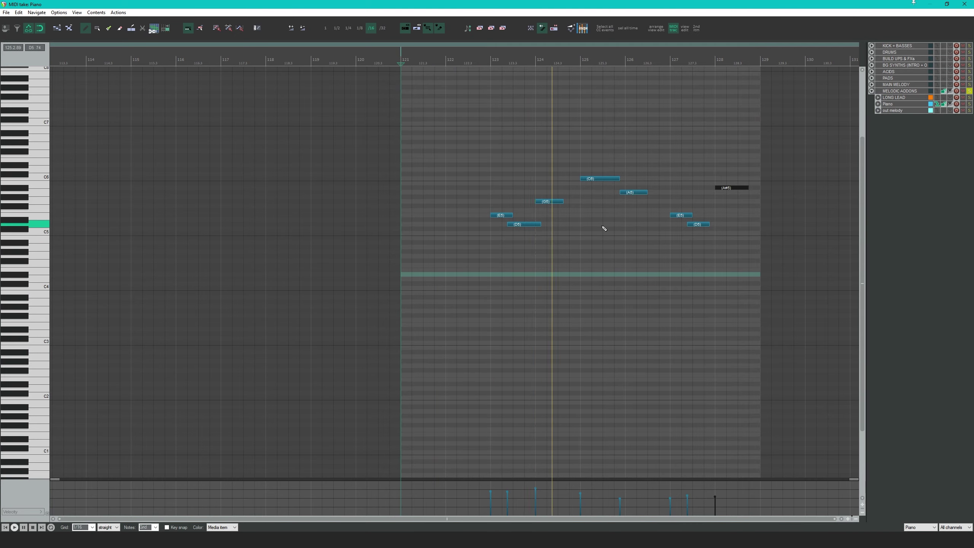
left_click(964, 4)
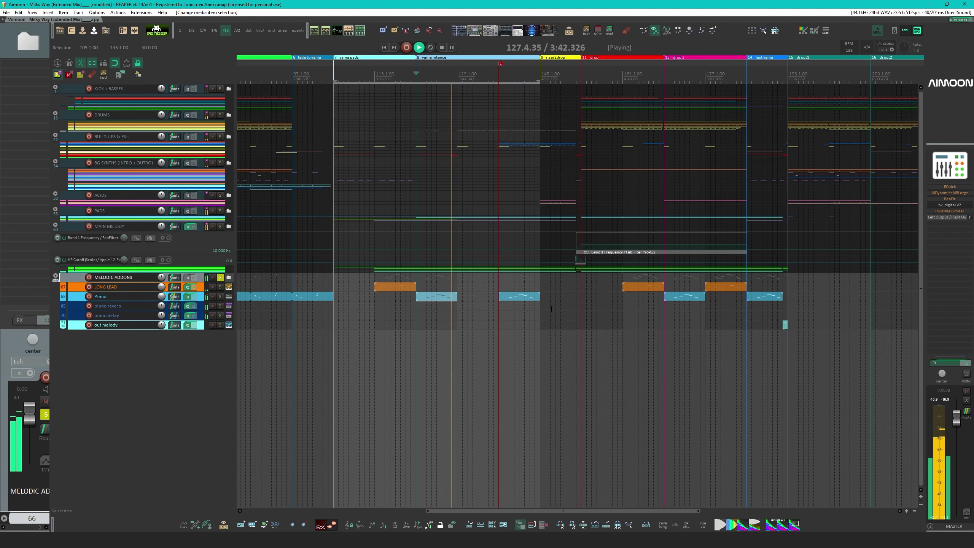
key("space")
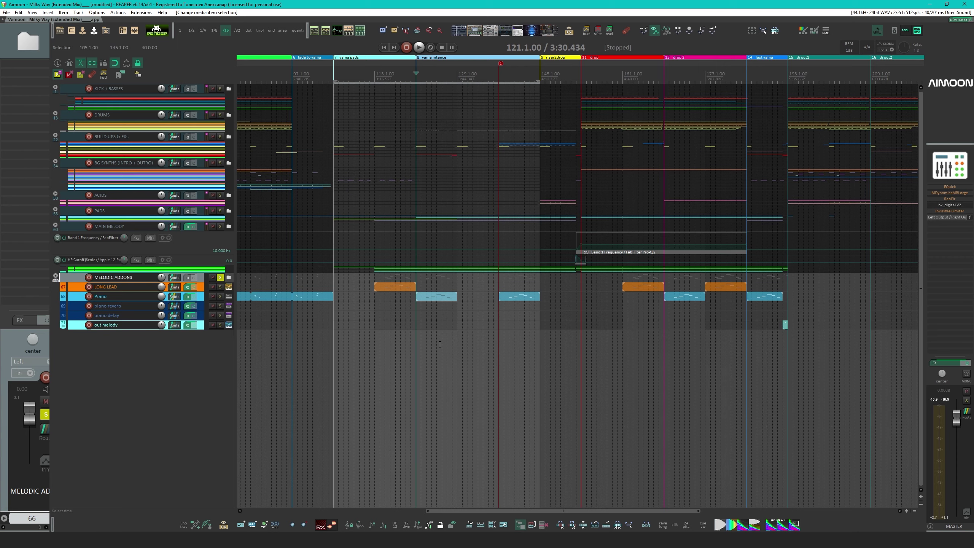
Expand the MAIN MELODY folder and examine the LEAD1 pluk clip at bar 192 in the MIDI editor before closing it
scroll(635, 340, "right", 5)
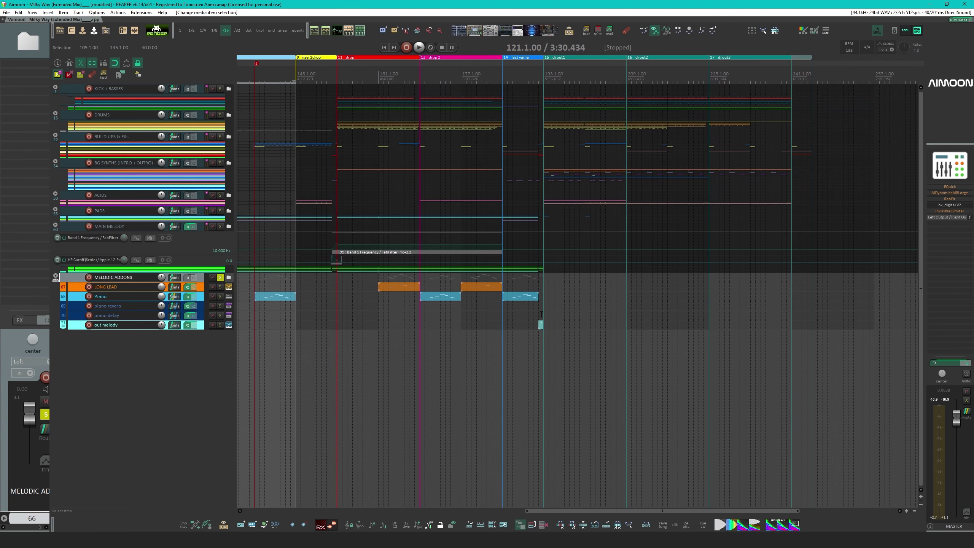
scroll(548, 319, "up", 5)
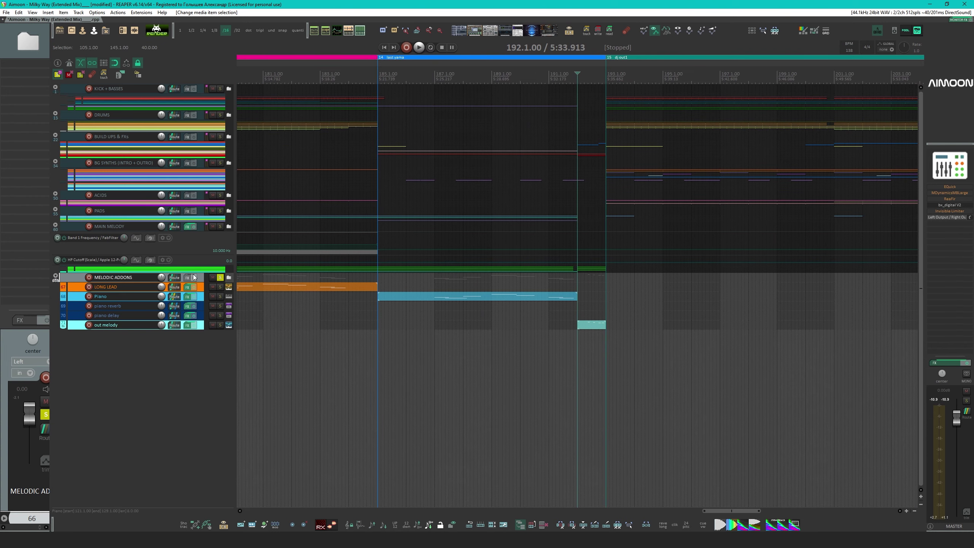
left_click(57, 225)
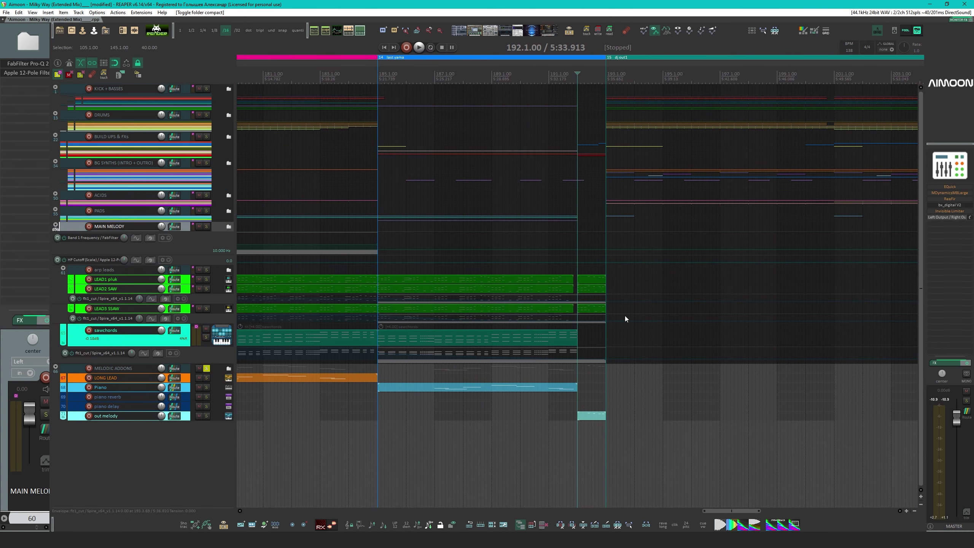
double_click(590, 283)
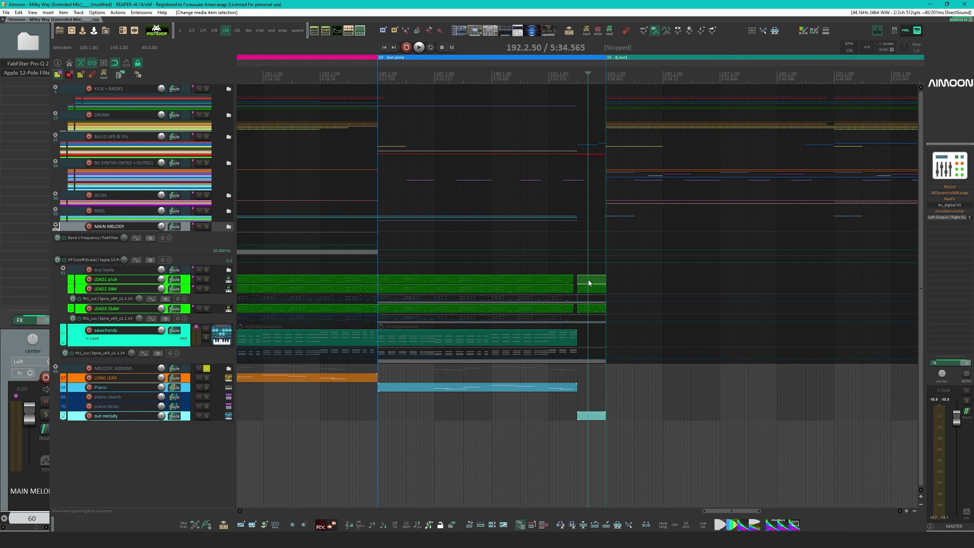
left_click_drag(507, 185, 591, 257)
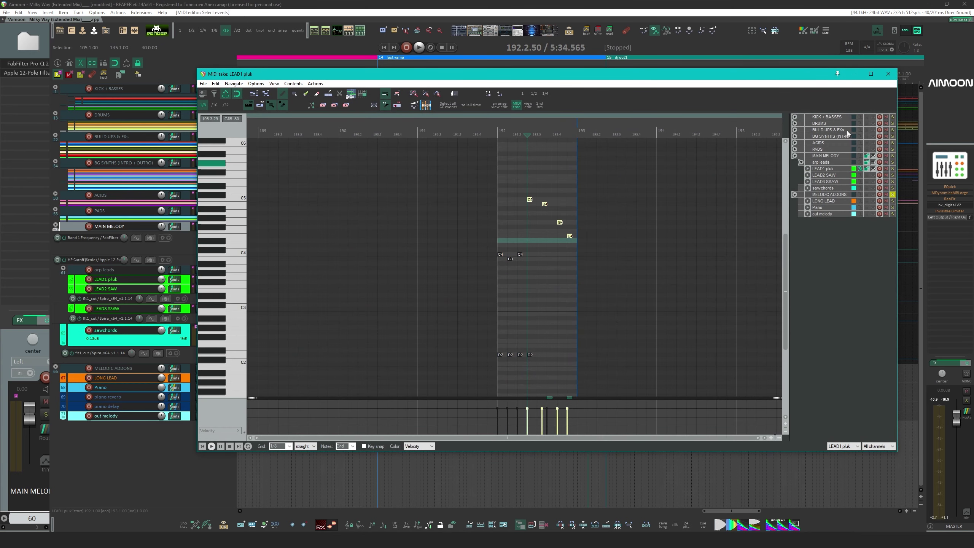
left_click(887, 74)
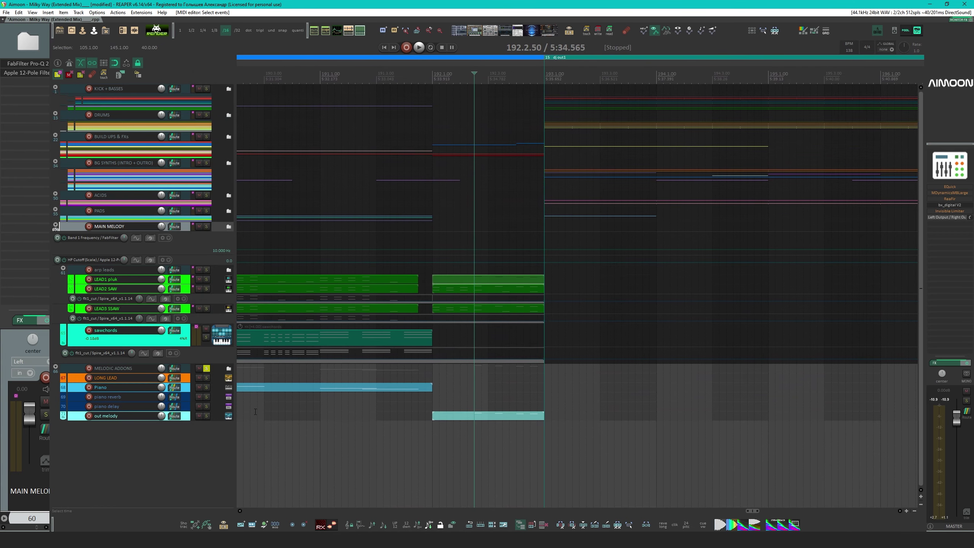
Solo out melody instead of MELODIC ADDONS, audition it at bar 192, and add arp leads to the solo to compare its clips there
left_click(206, 416)
left_click(207, 368)
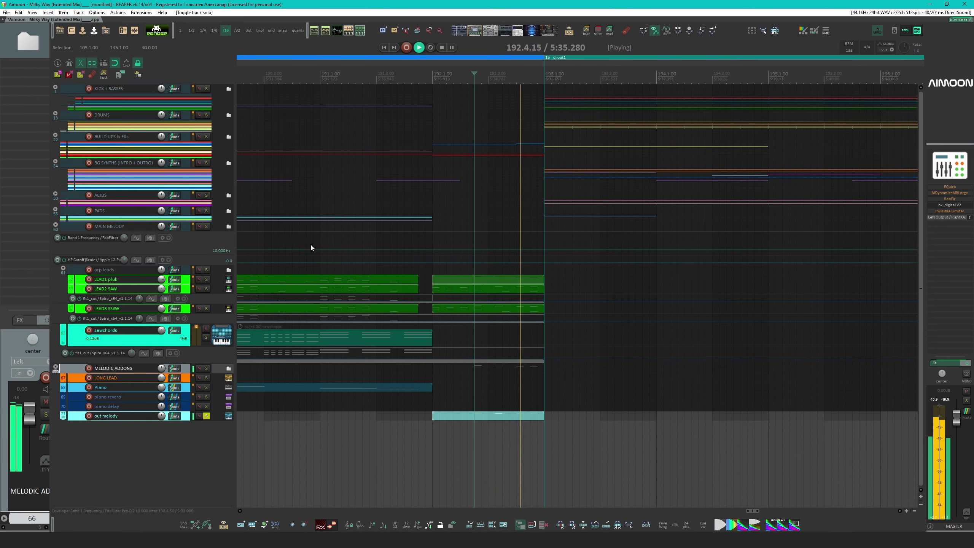
scroll(311, 246, "down", 3)
left_click(206, 270)
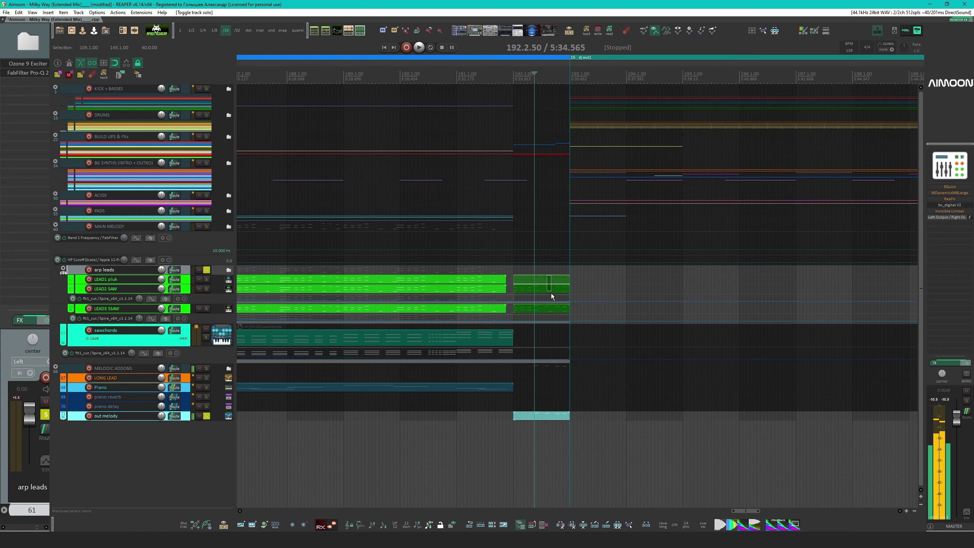
left_click_drag(551, 295, 542, 311)
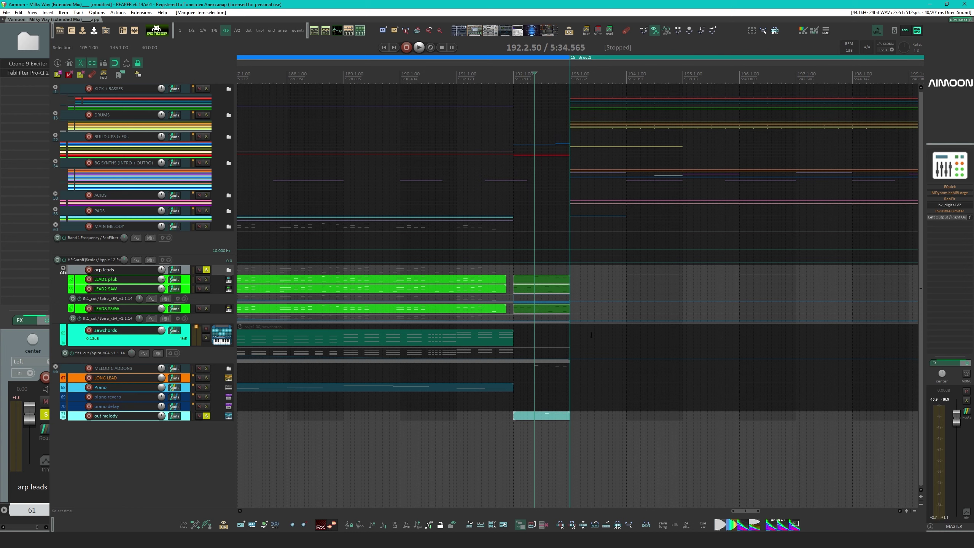
Clear all track solos, audition the full mix from bar 191 into the dj out1 section, and stop playback
left_click(458, 421)
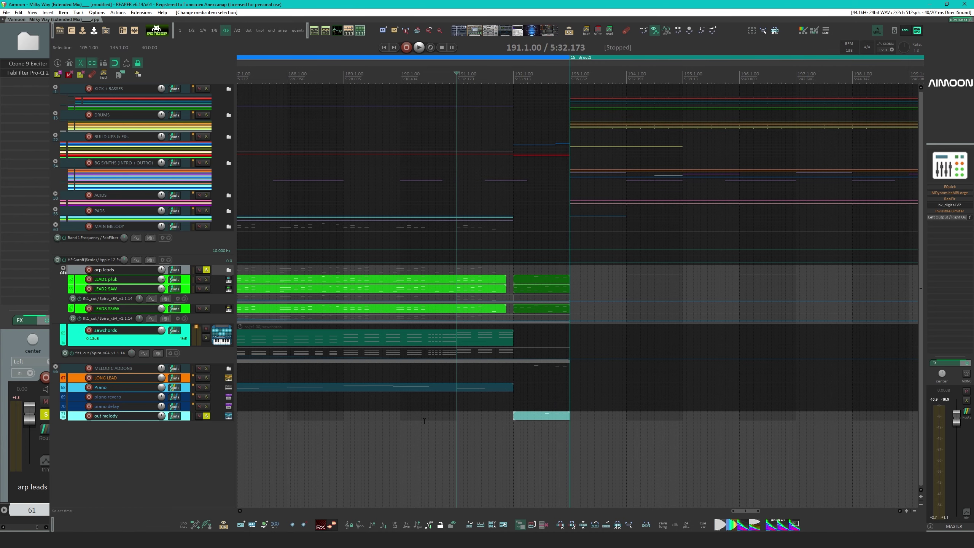
left_click(206, 270)
key("space")
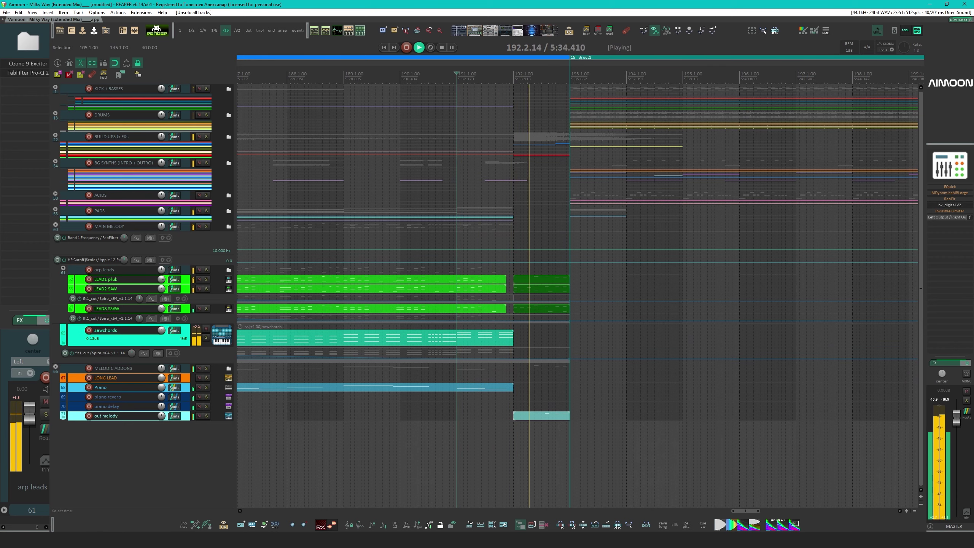
scroll(575, 422, "down", 5)
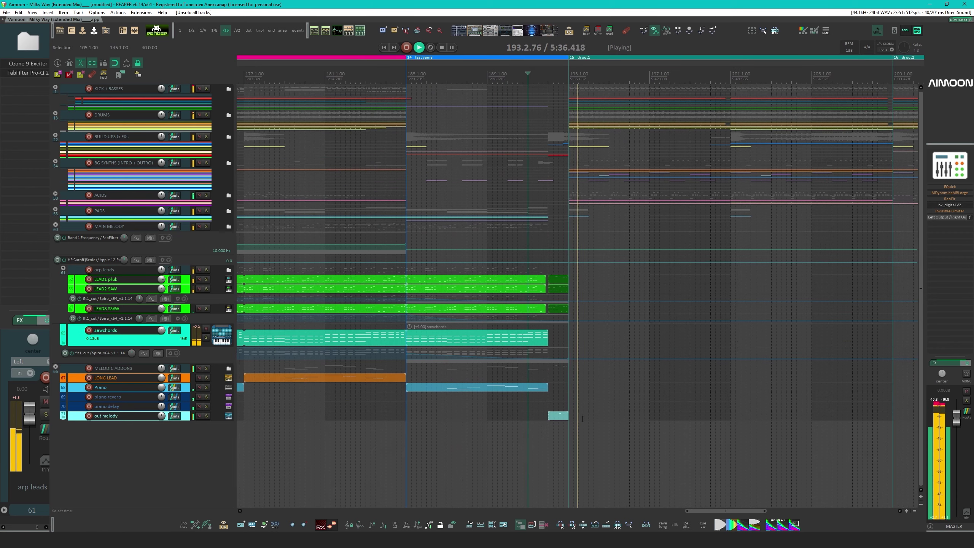
key("space")
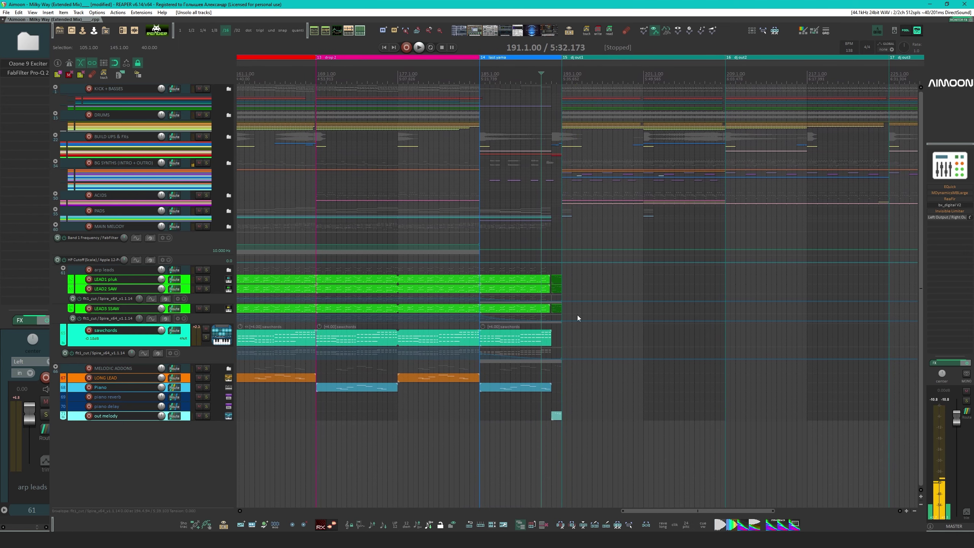
Place the edit cursor at bar 113, where the first LONG LEAD clip starts, and select the LONG LEAD track
scroll(382, 416, "down", 8)
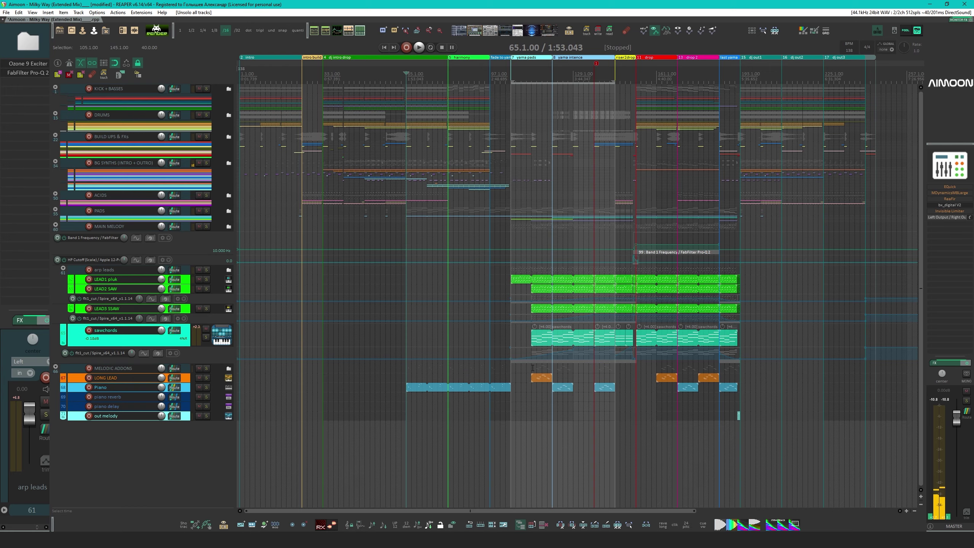
left_click(532, 367)
scroll(606, 362, "up", 3)
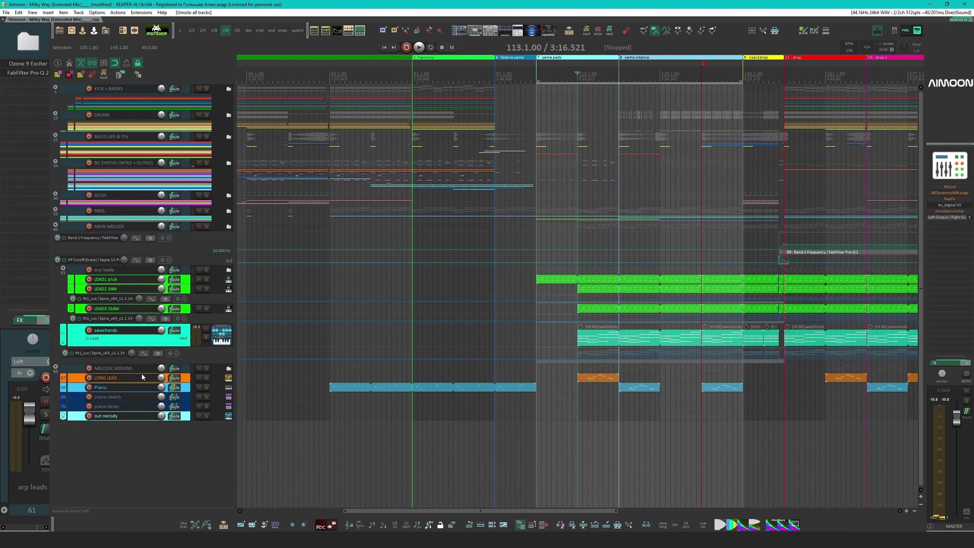
left_click(127, 379)
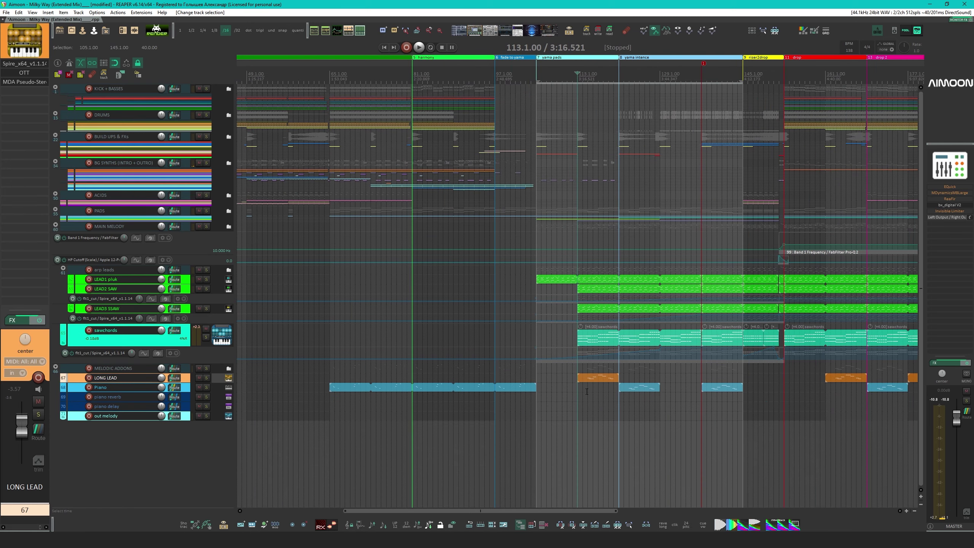
Solo LONG LEAD and audition it from bar 115 with its Spire, OTT and MDA Pseudo-Stereo windows open
scroll(587, 391, "up", 2)
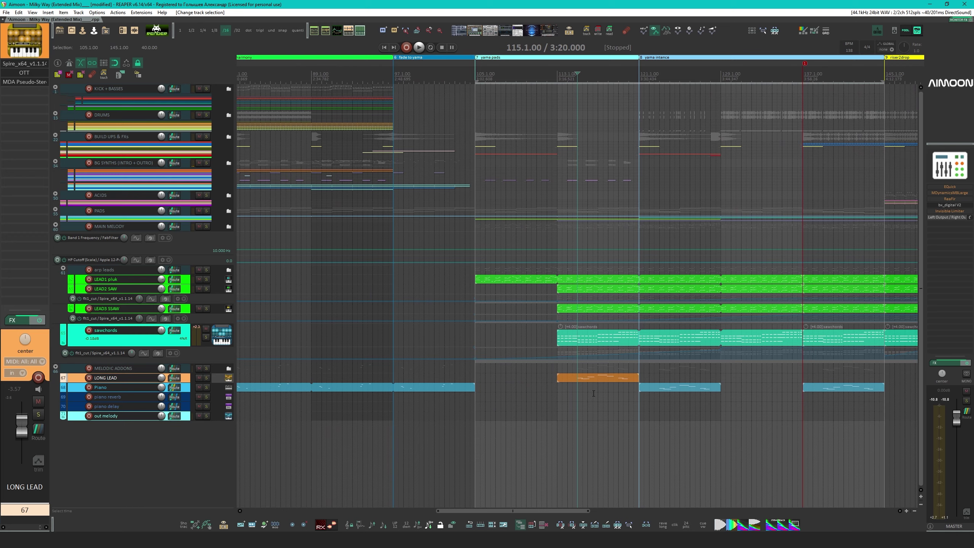
left_click(27, 64)
left_click(207, 378)
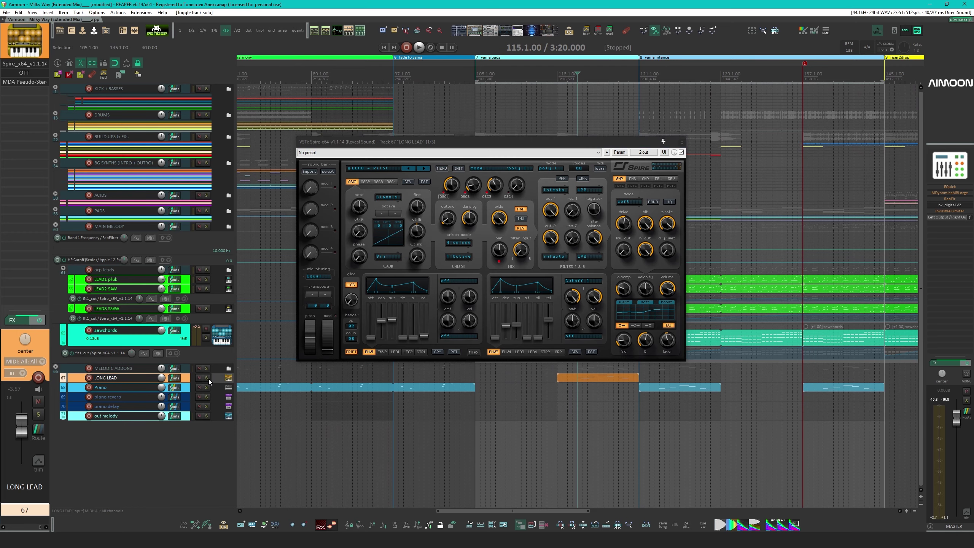
key("space")
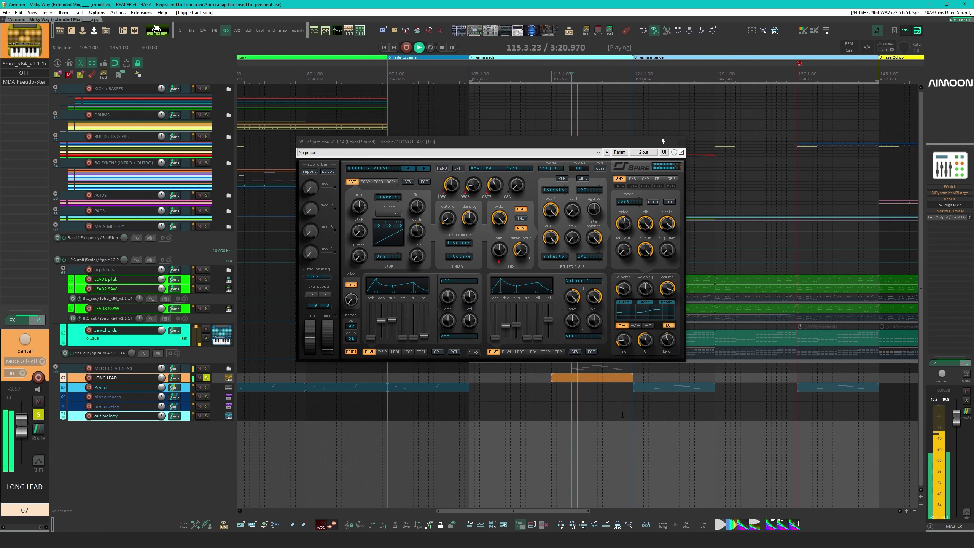
left_click(24, 72)
left_click(24, 82)
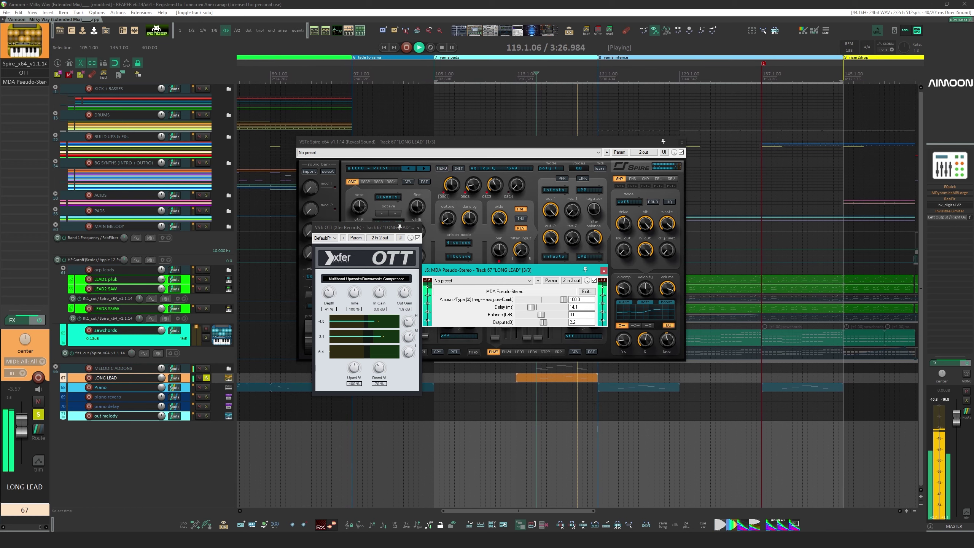
key("space")
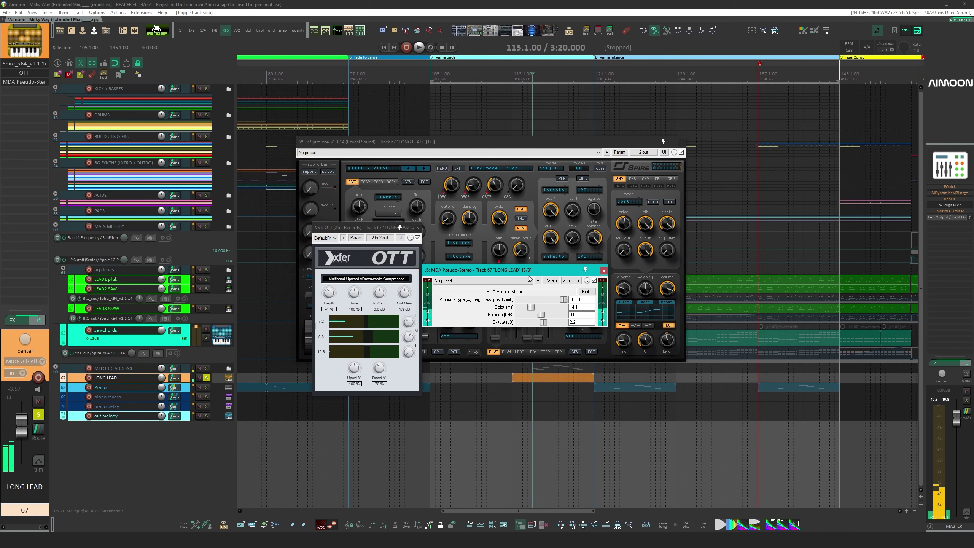
Bypass OTT on LONG LEAD and compare the sound with MDA Pseudo-Stereo off and on during playback from bar 115
left_click(418, 237)
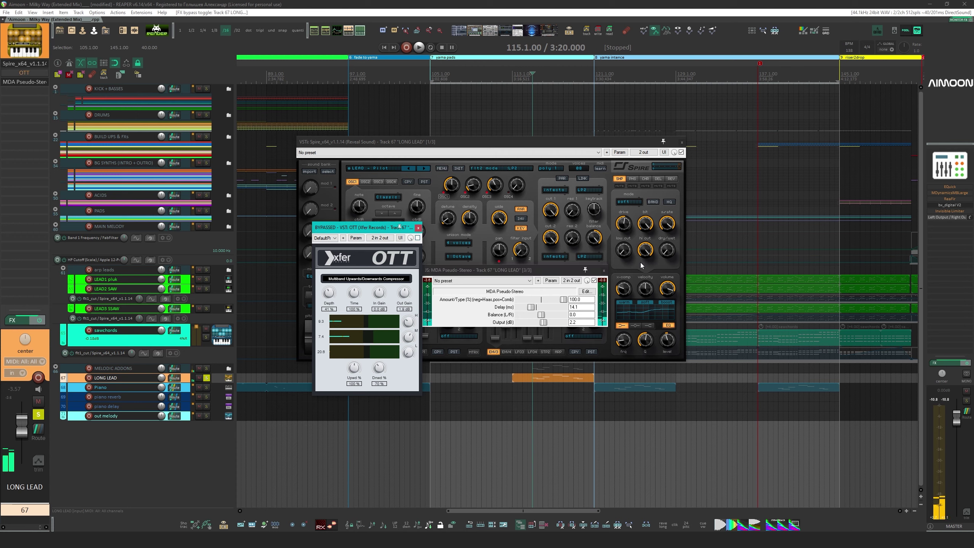
left_click(593, 280)
key("space")
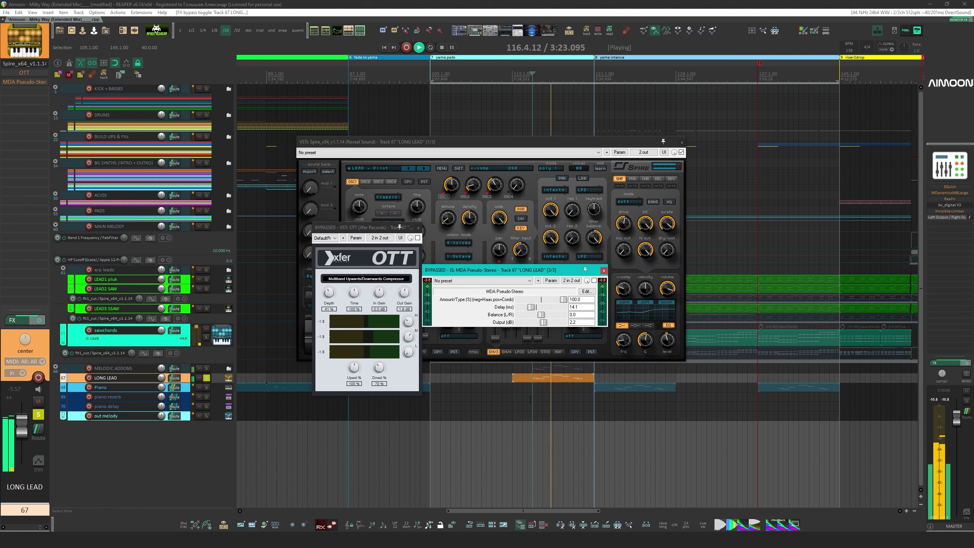
left_click(593, 280)
key("space")
left_click(594, 281)
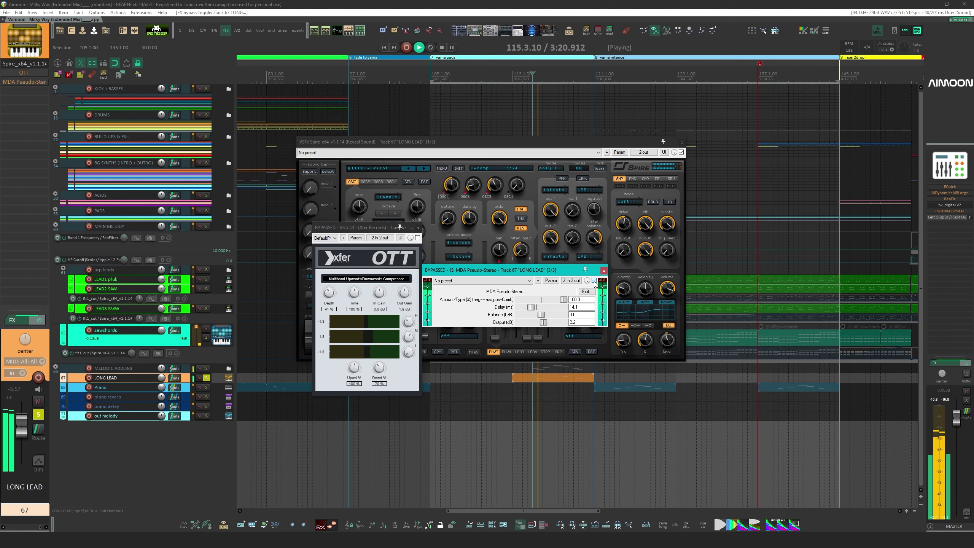
left_click(594, 280)
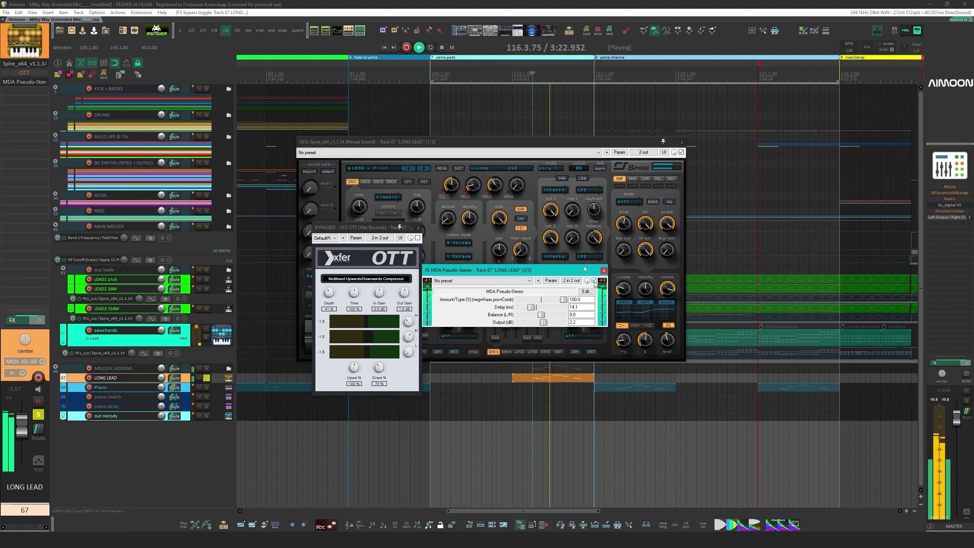
left_click(594, 281)
left_click(593, 280)
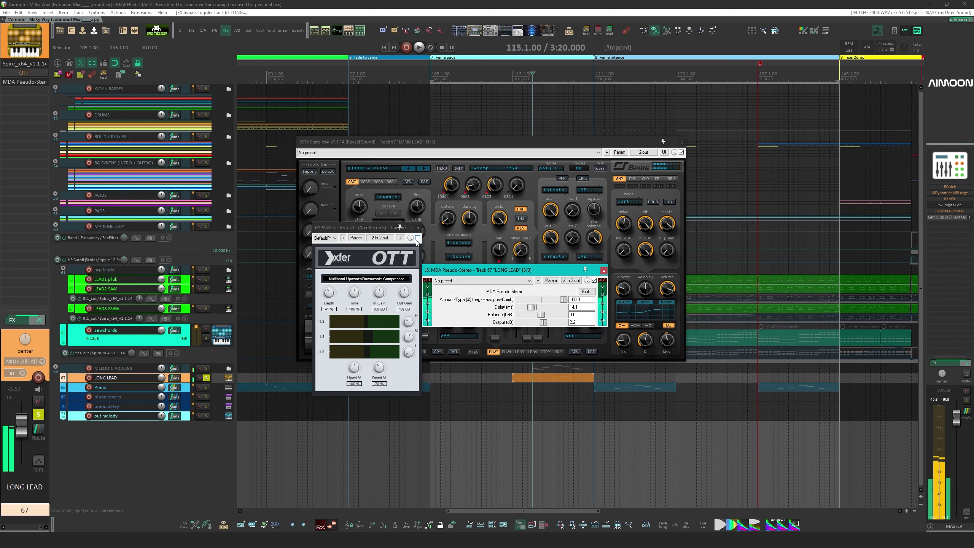
Re-enable OTT on LONG LEAD, audition the full effect chain from bar 115, and close its plug-in windows
left_click(417, 237)
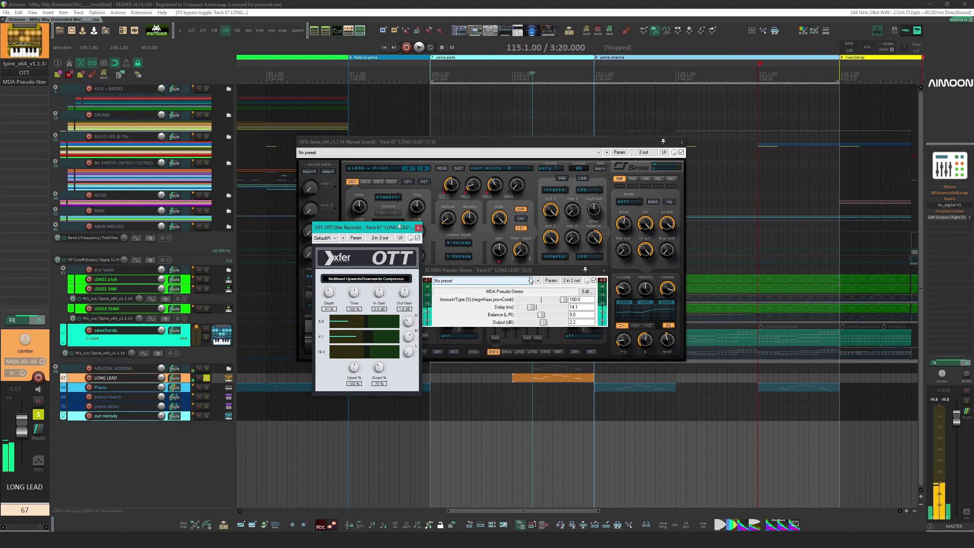
key("space")
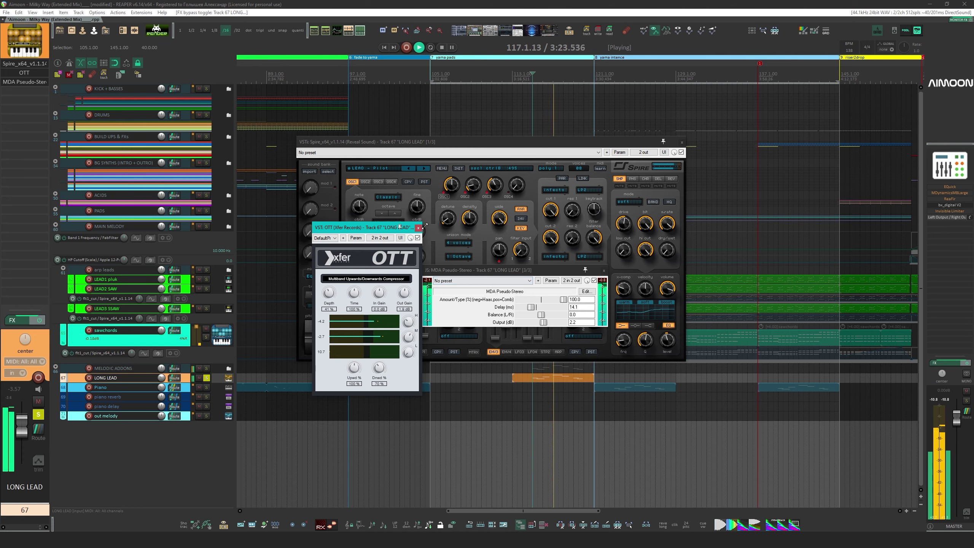
left_click(418, 228)
left_click(604, 270)
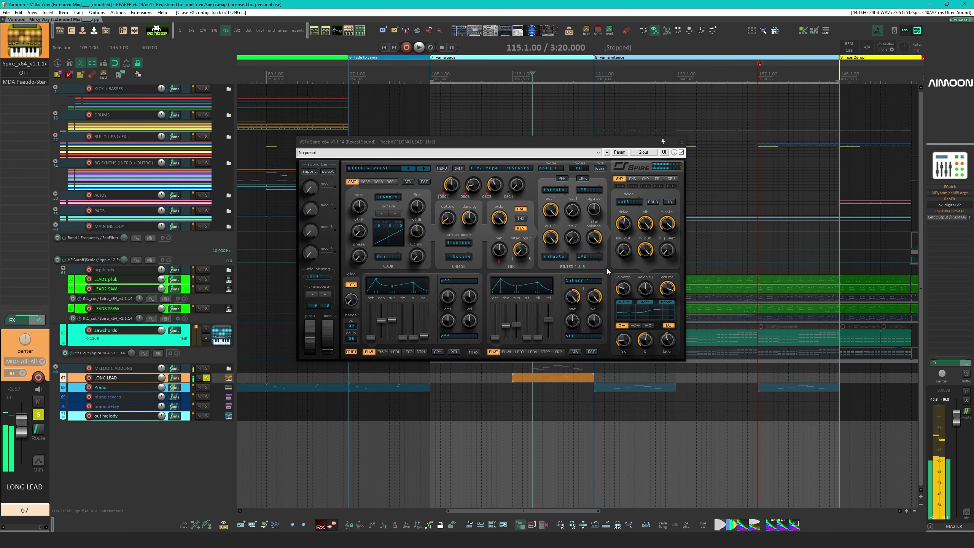
left_click(682, 142)
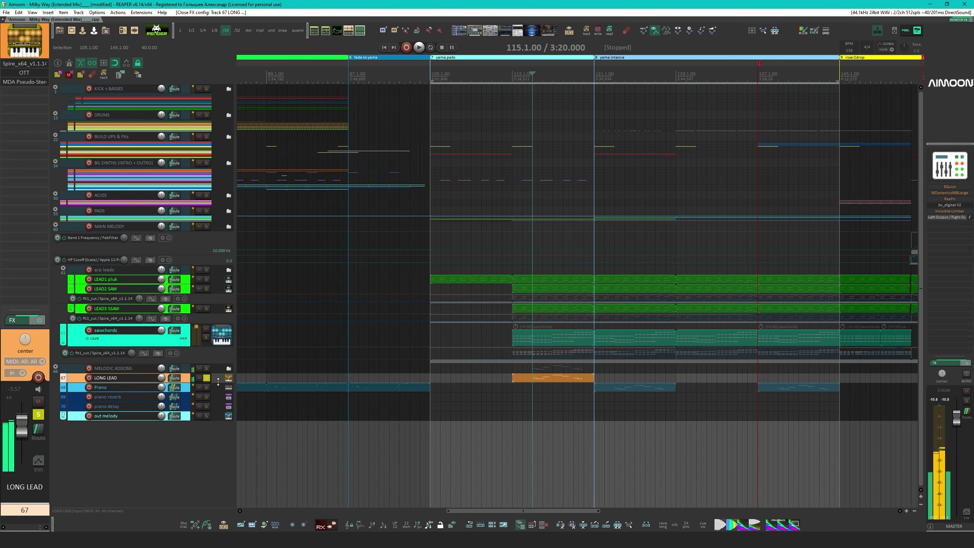
Solo Piano instead of LONG LEAD and audition it from bar 65, where its first clip starts
left_click(209, 378)
left_click(207, 387)
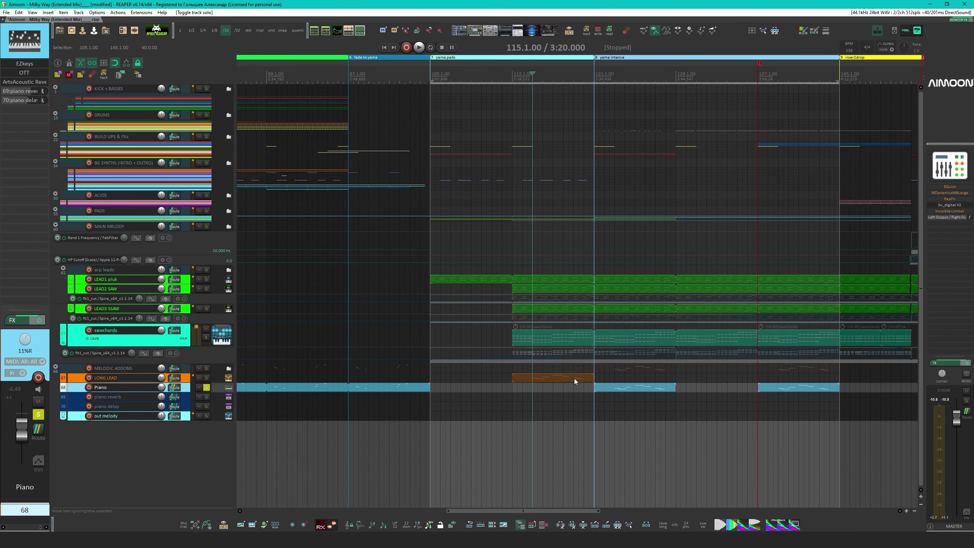
scroll(584, 370, "left", 5)
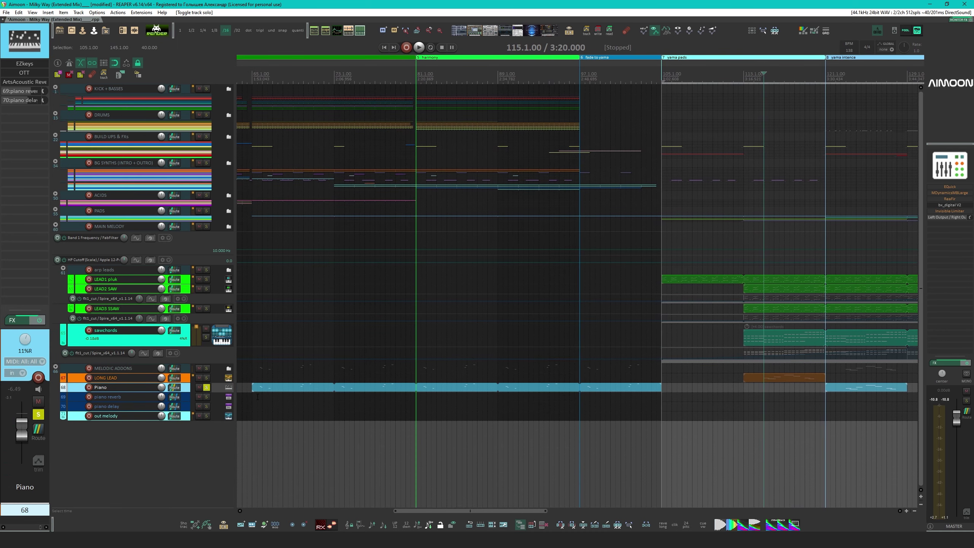
left_click(258, 396)
key("space")
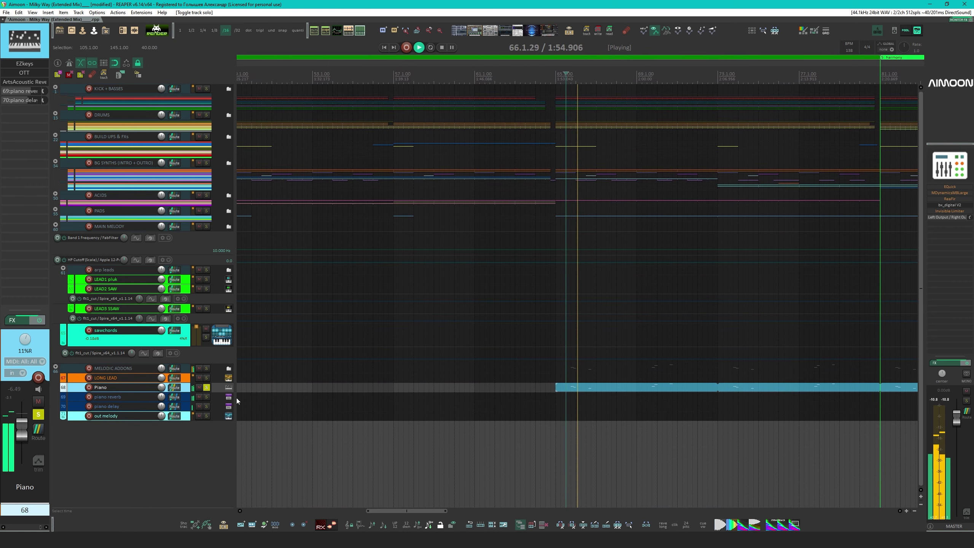
key("space")
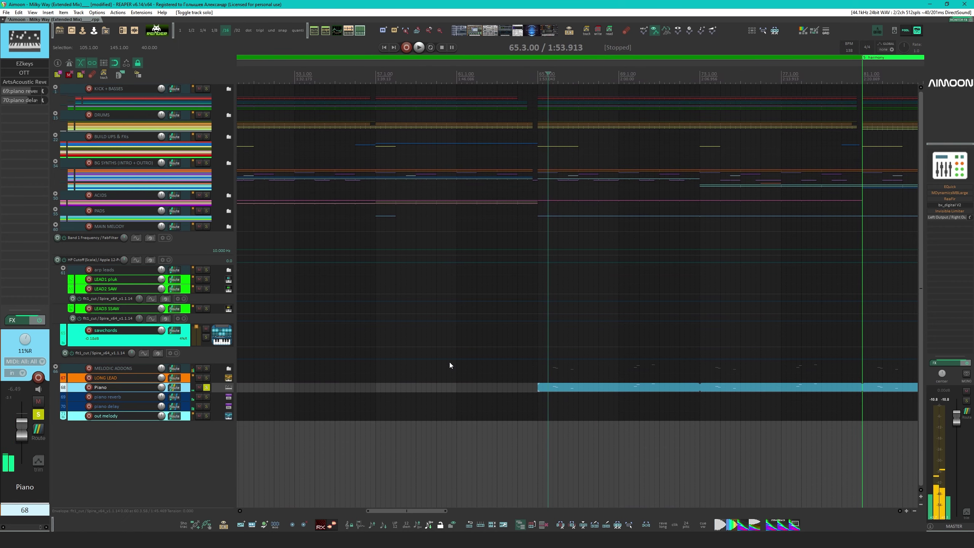
Display Piano's OTT and ArtsAcoustic Reverb together with the piano reverb track's ArtsAcoustic Reverb and the piano delay track's H-Delay
left_click(23, 73)
left_click(21, 82)
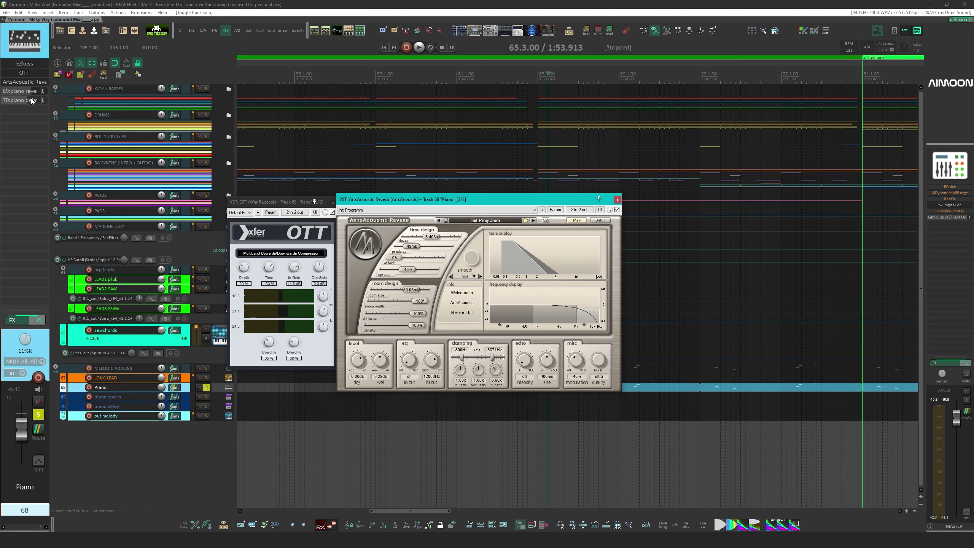
left_click(121, 401)
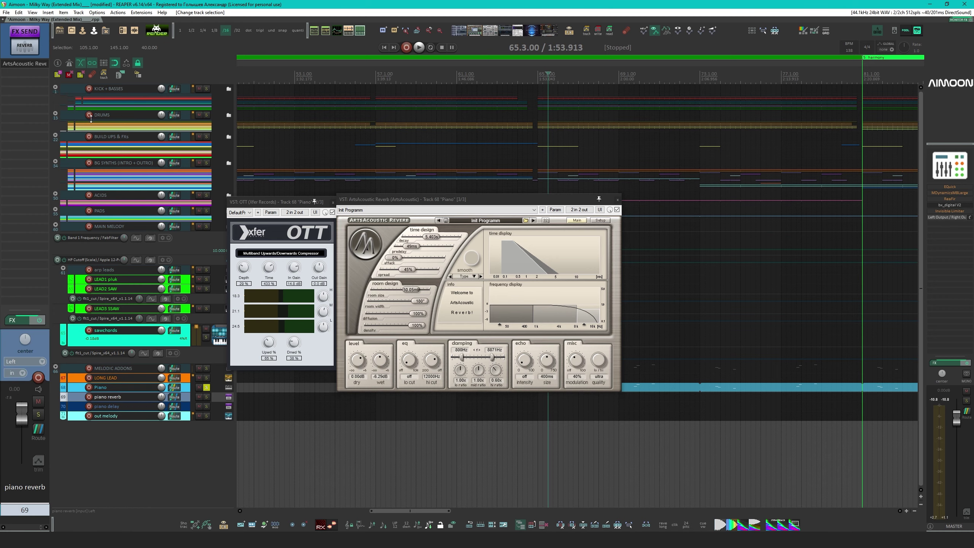
left_click(23, 61)
left_click_drag(379, 159, 688, 207)
left_click(115, 406)
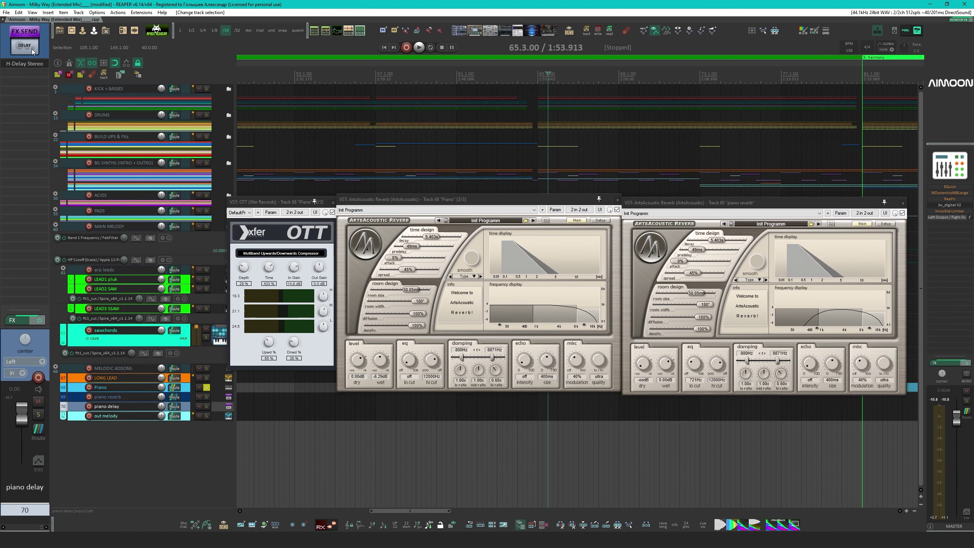
left_click(24, 63)
left_click_drag(445, 204, 443, 398)
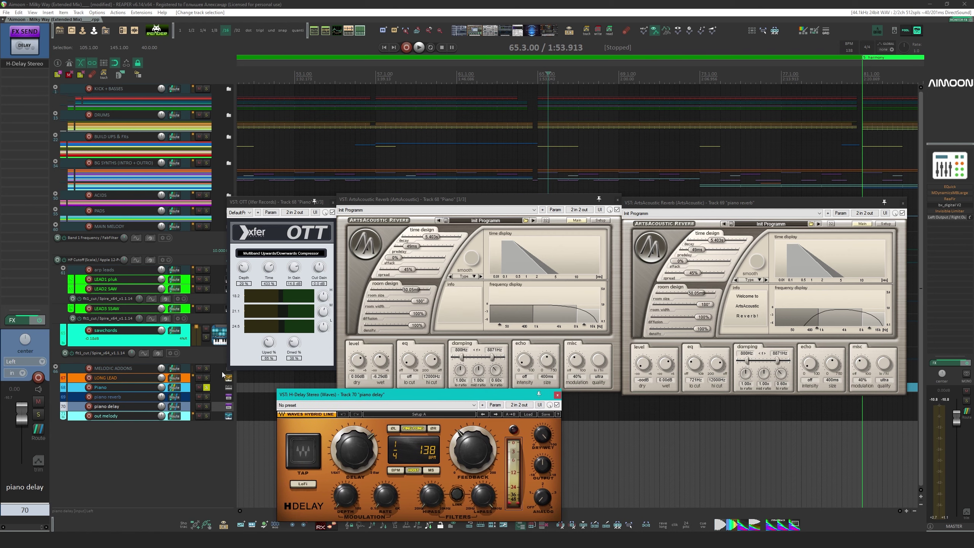
Mute Piano's delay and reverb sends, bypass its ArtsAcoustic Reverb and OTT, and play the dry sound from bar 65
left_click(118, 389)
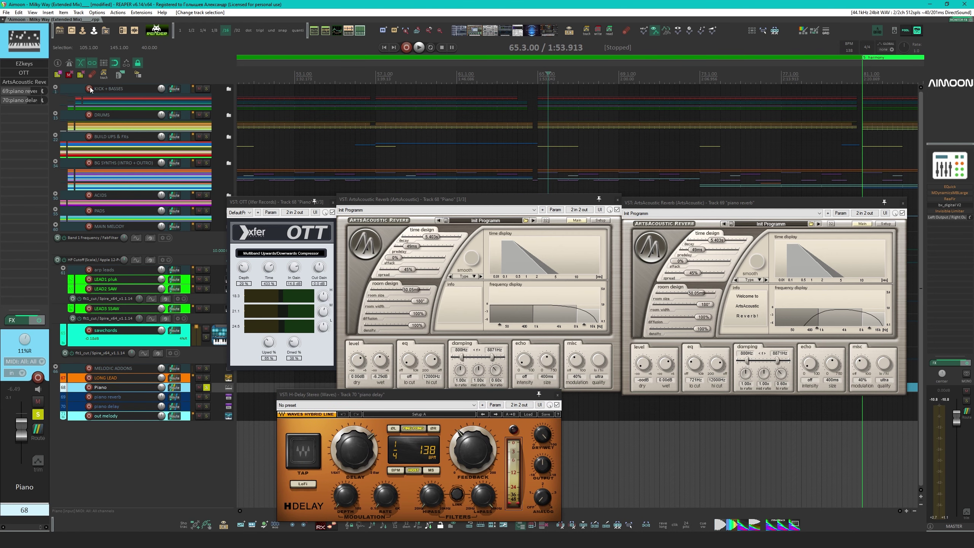
left_click(15, 100, "shift")
left_click(16, 91, "shift")
left_click(15, 82, "shift")
left_click(15, 73, "shift")
key("space")
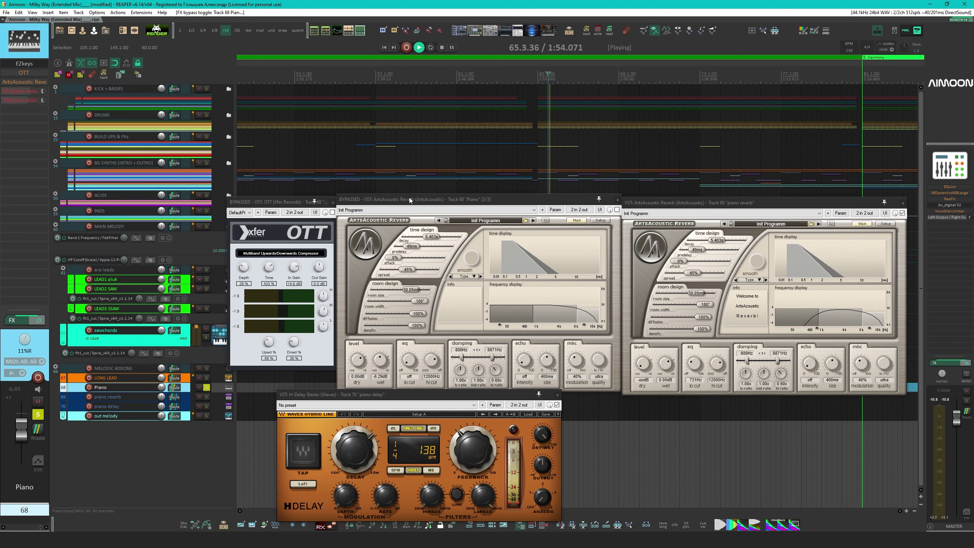
Audition the dry Piano clip from bar 123 and close the reverb and H-Delay windows, leaving OTT open
scroll(436, 146, "right", 3)
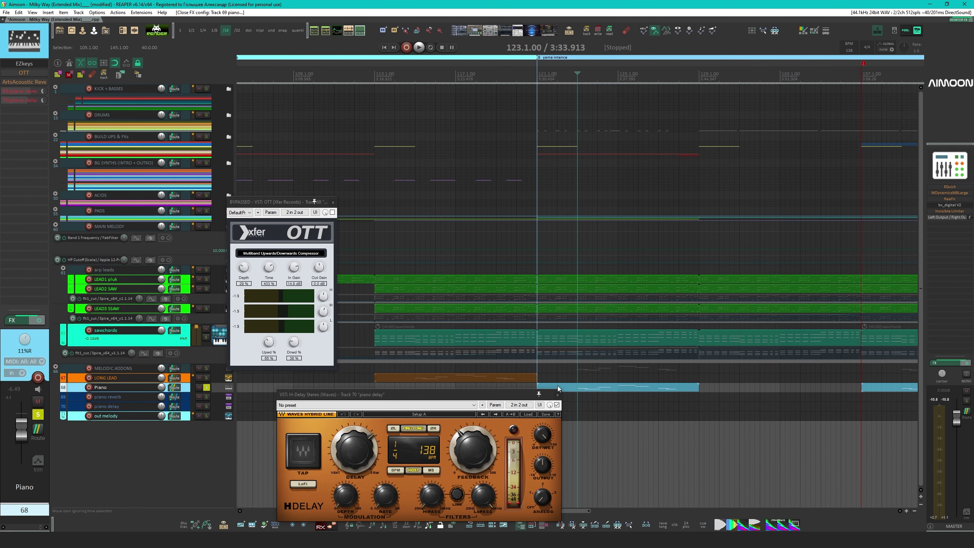
key("space")
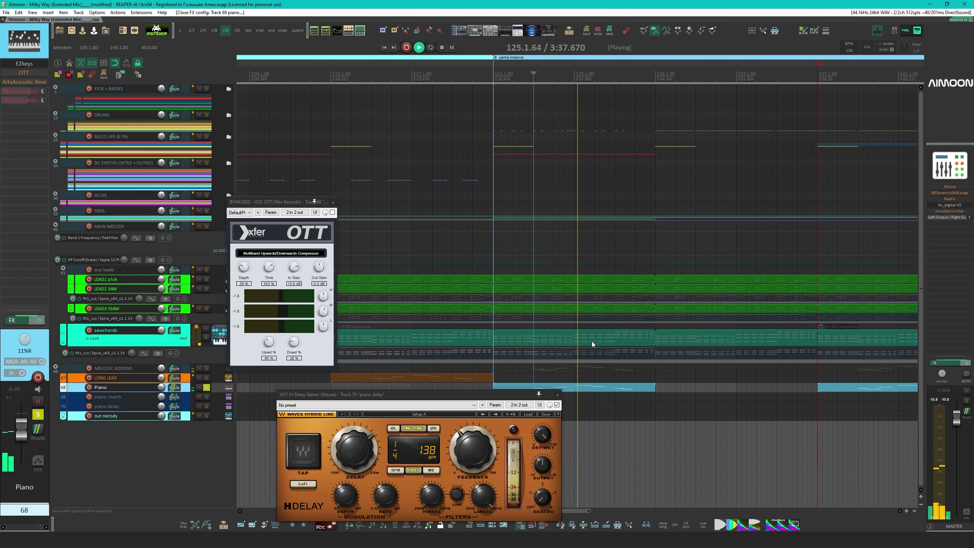
key("space")
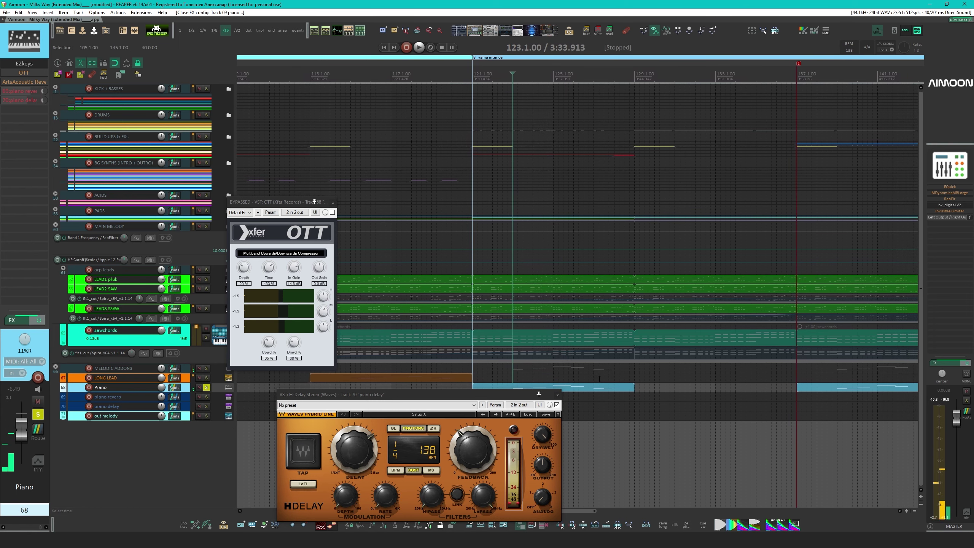
key("Escape")
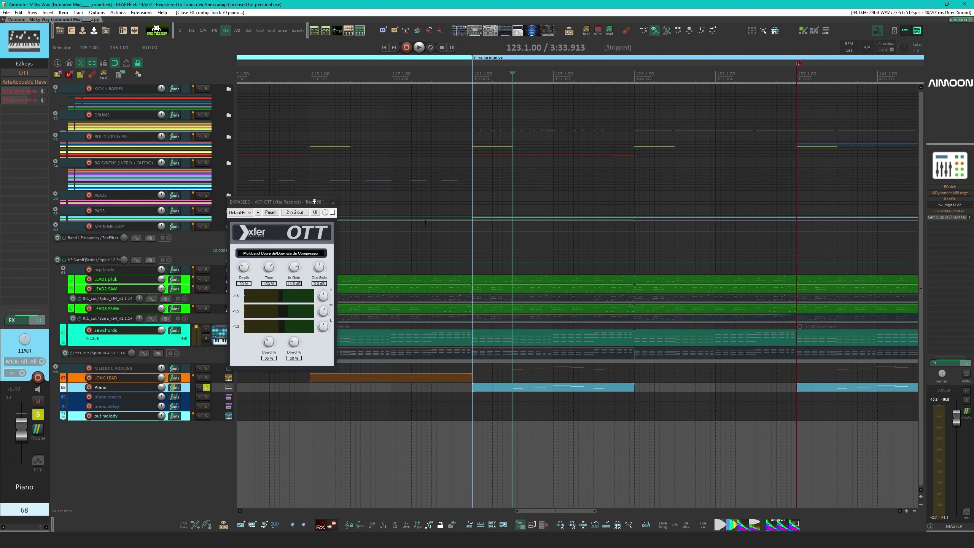
Re-enable OTT on Piano, audition it from bar 123, and close the OTT window
left_click(332, 213)
key("space")
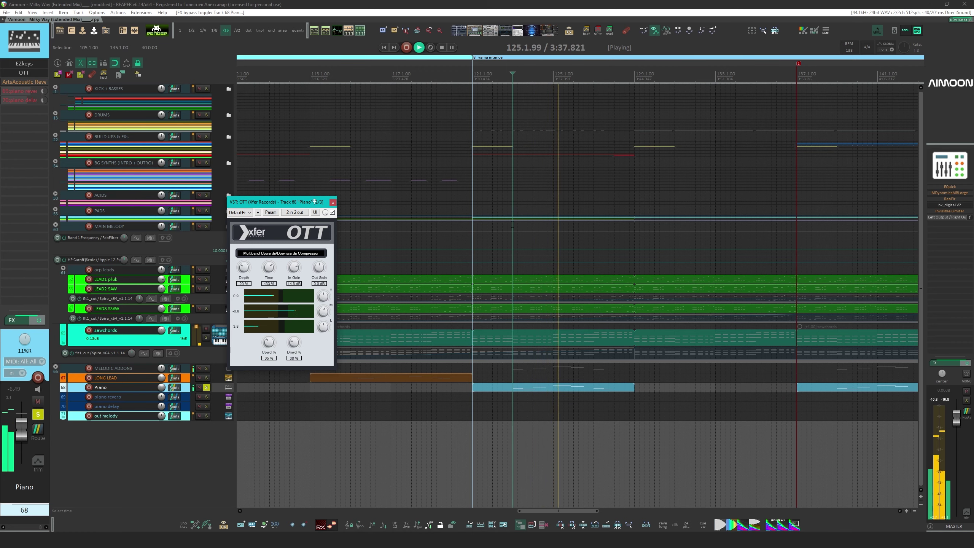
key("space")
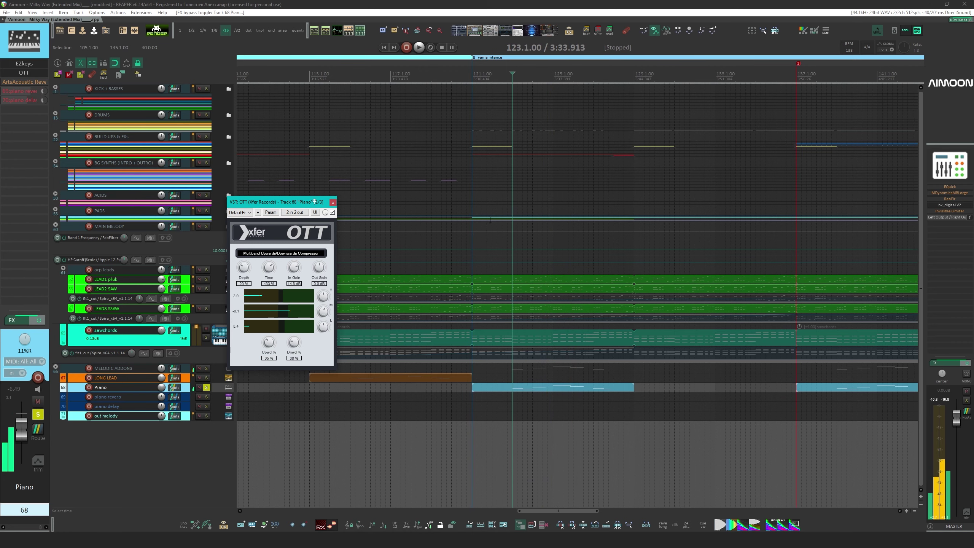
left_click(333, 202)
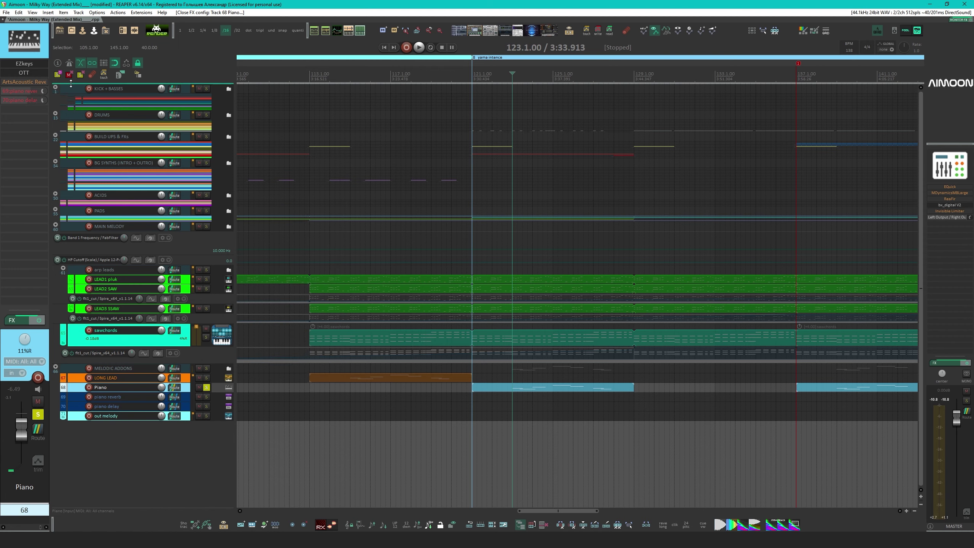
Examine Piano's EZkeys instrument and close it, re-enable ArtsAcoustic Reverb on the track, and audition from bar 123
left_click(37, 66)
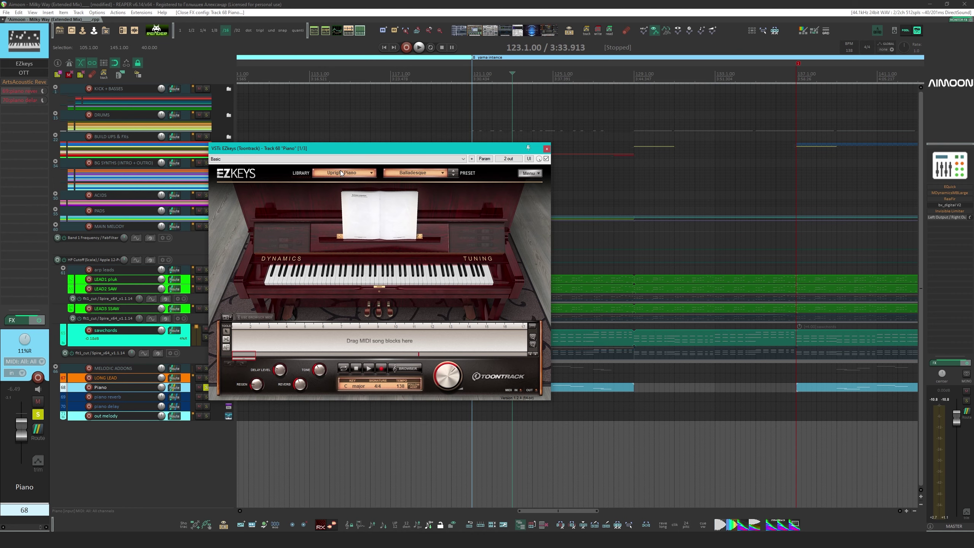
left_click(547, 148)
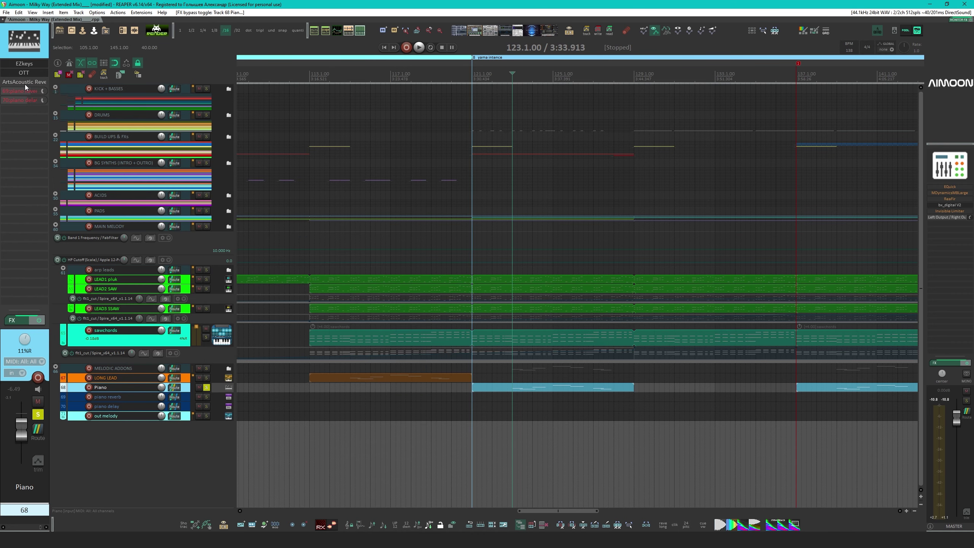
key("space")
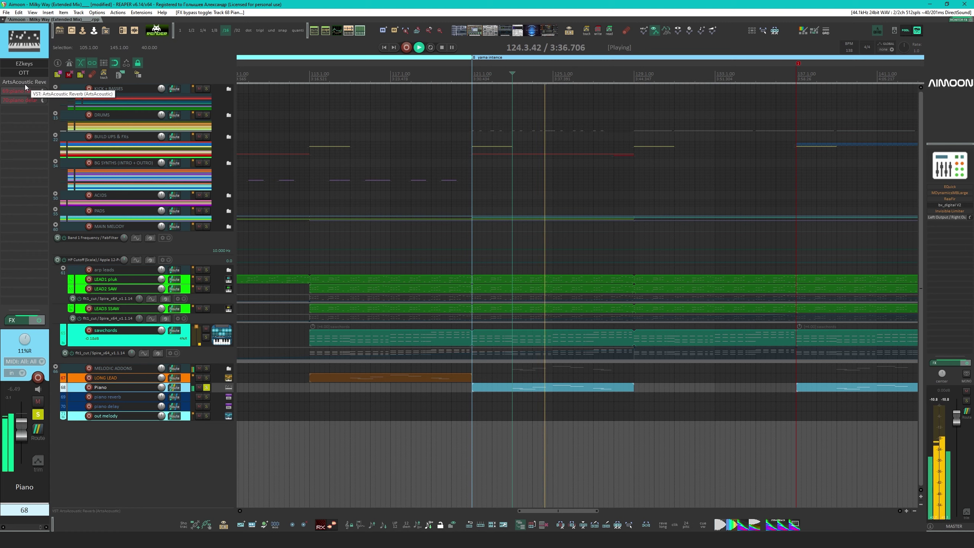
key("space")
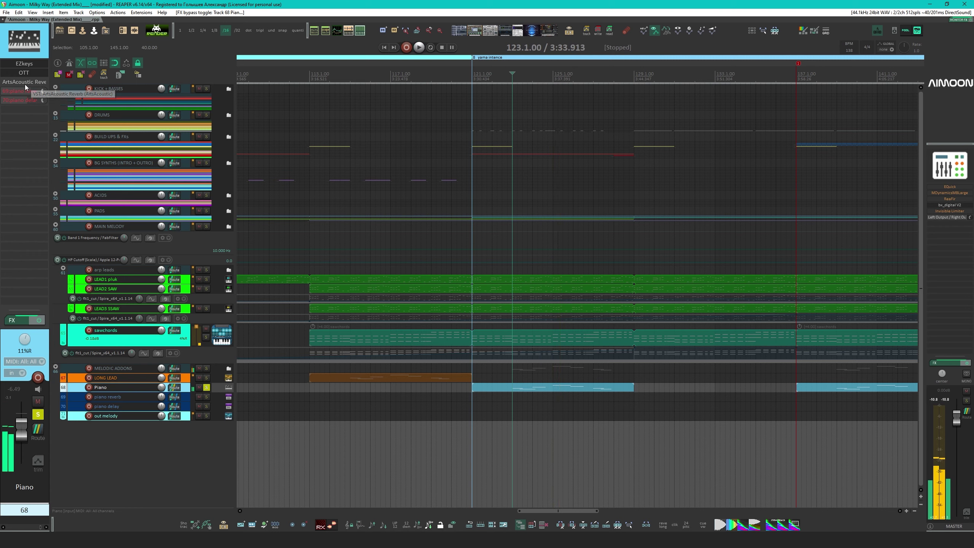
Unmute Piano's sends to piano reverb and piano delay, auditioning the track from bar 123 after each change
left_click(17, 92)
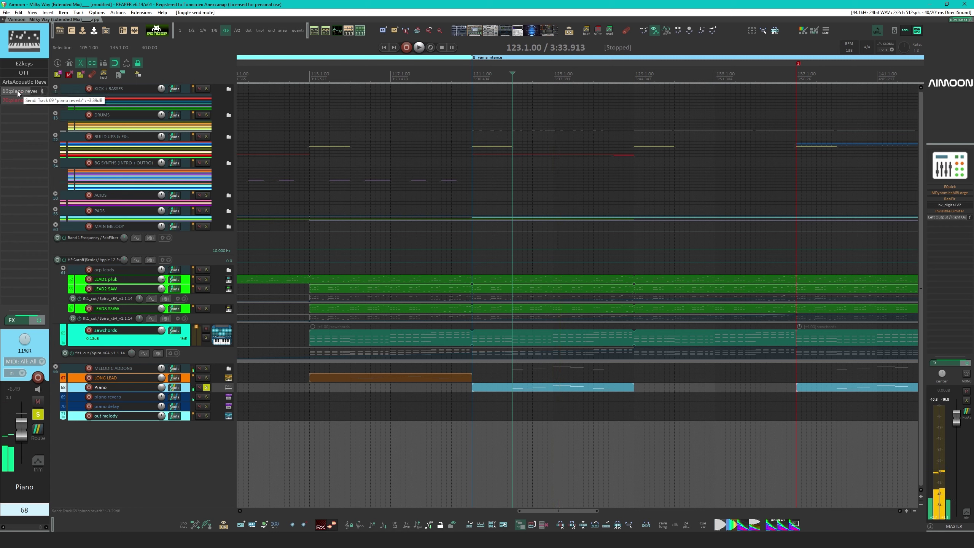
key("space")
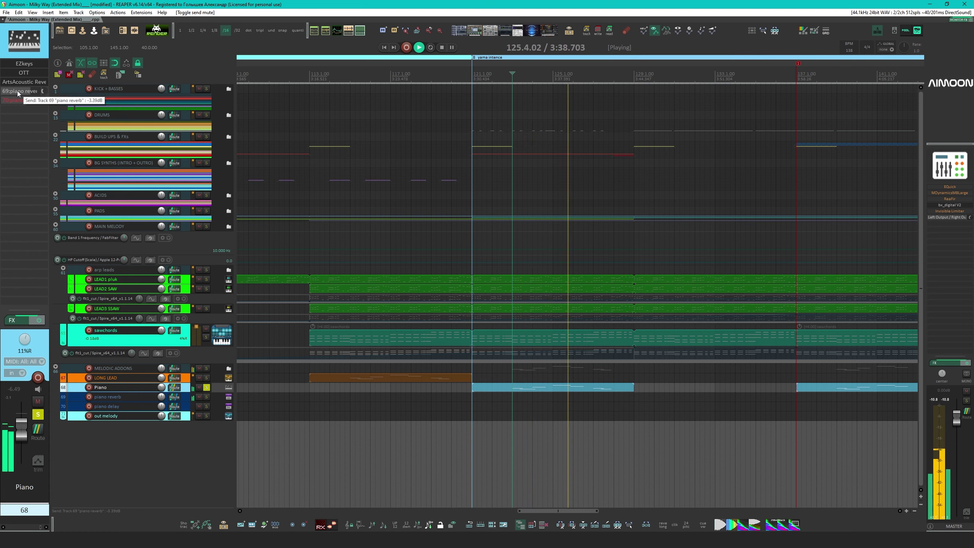
key("space")
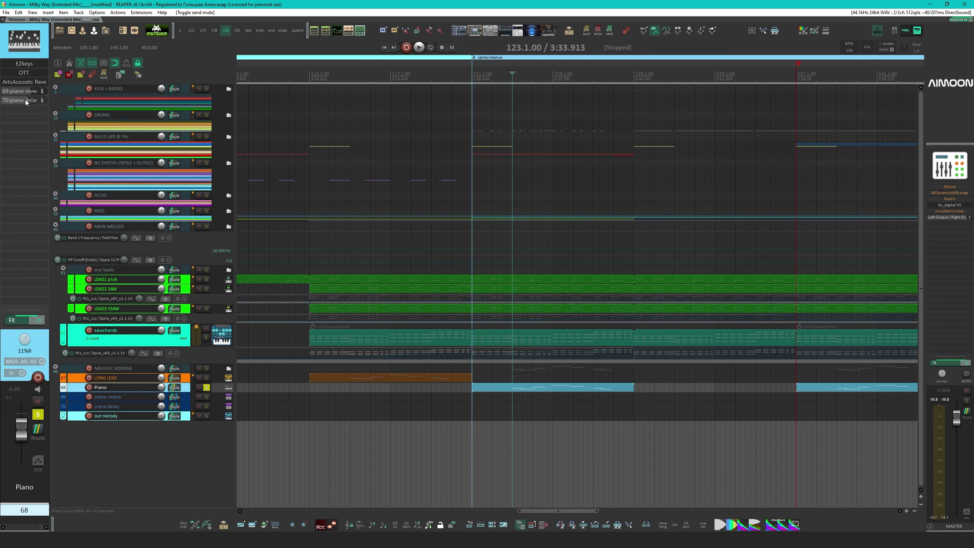
key("space")
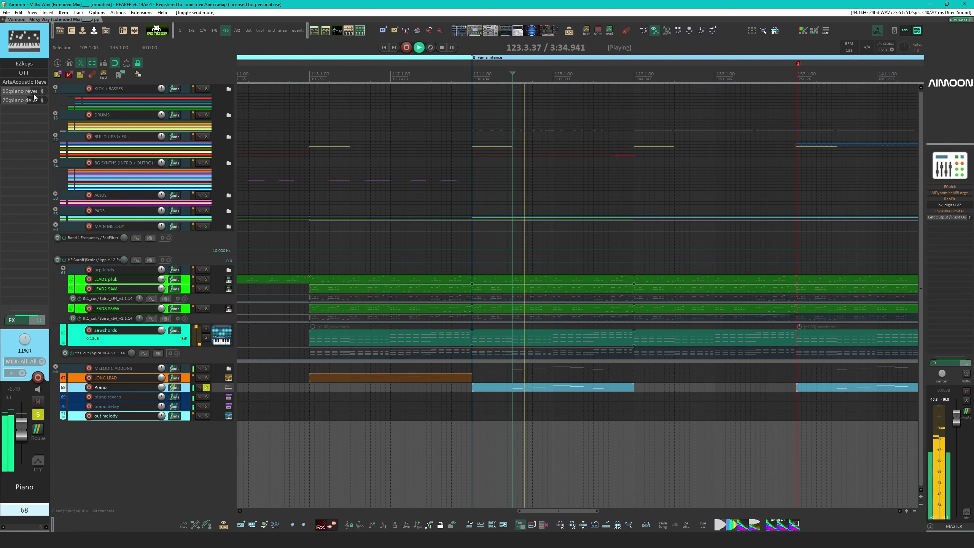
Compare Piano during playback without and with its reverb send and ArtsAcoustic Reverb, leave both enabled, and stop playback
left_click(13, 91)
left_click(16, 81, "shift")
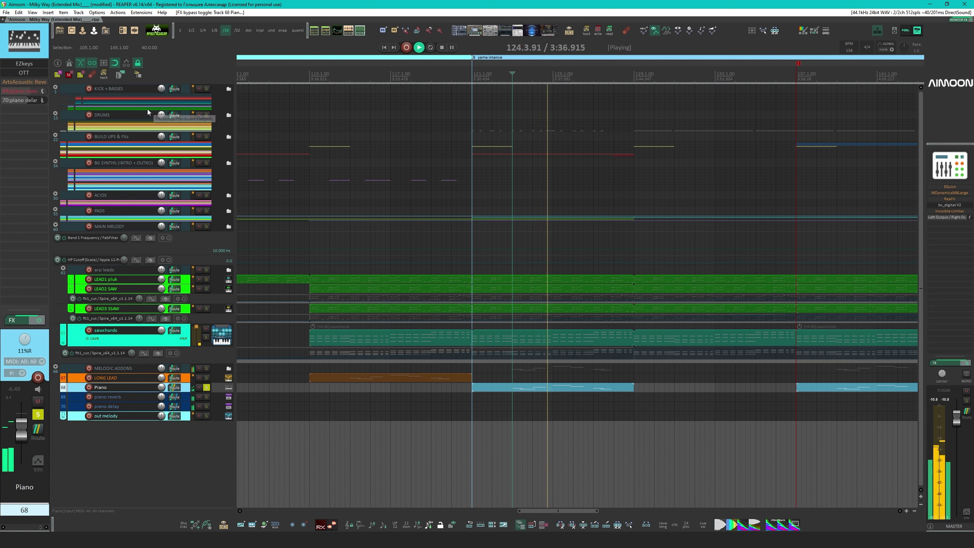
left_click(24, 98)
left_click(15, 82, "shift")
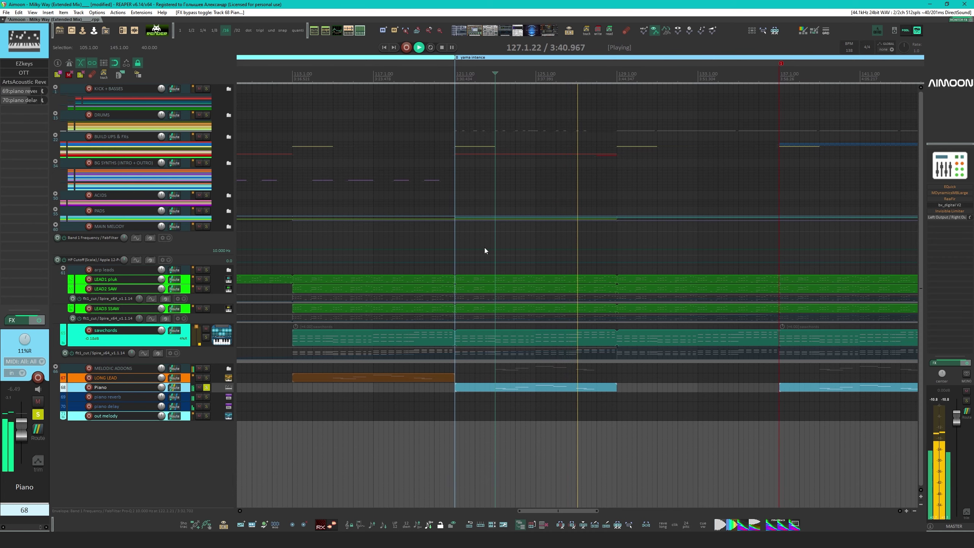
scroll(484, 247, "down", 3)
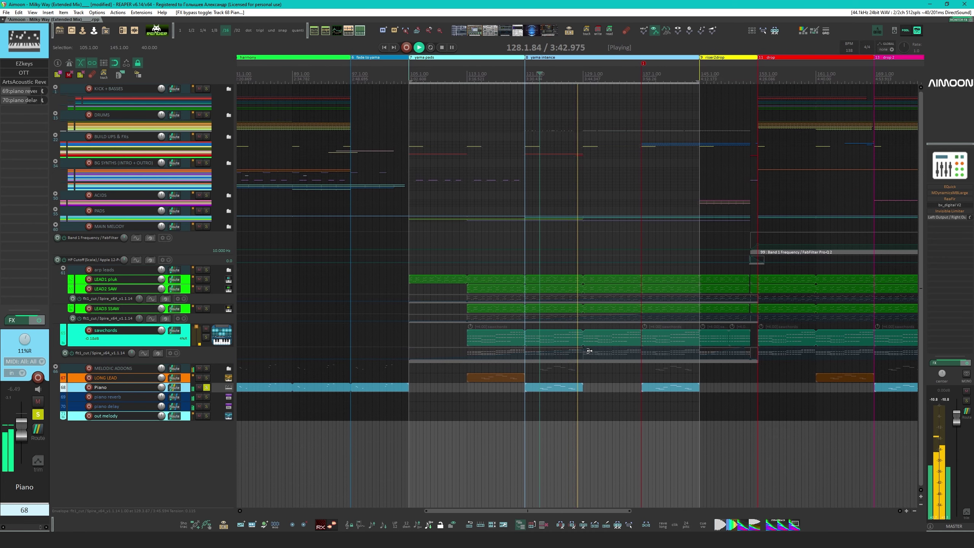
key("space")
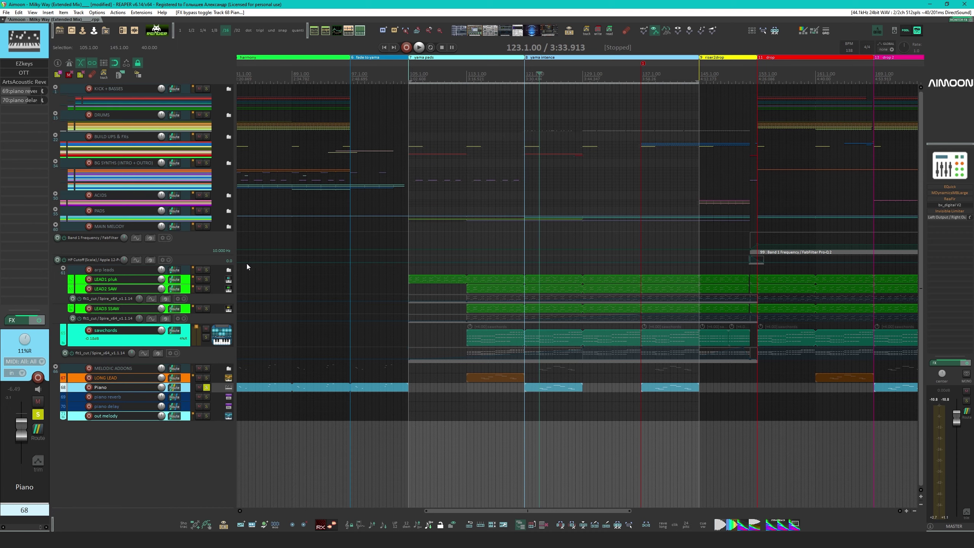
Solo the arp leads folder alongside Piano, audition both from bar 123, and select the Piano track
left_click(207, 270)
key("space")
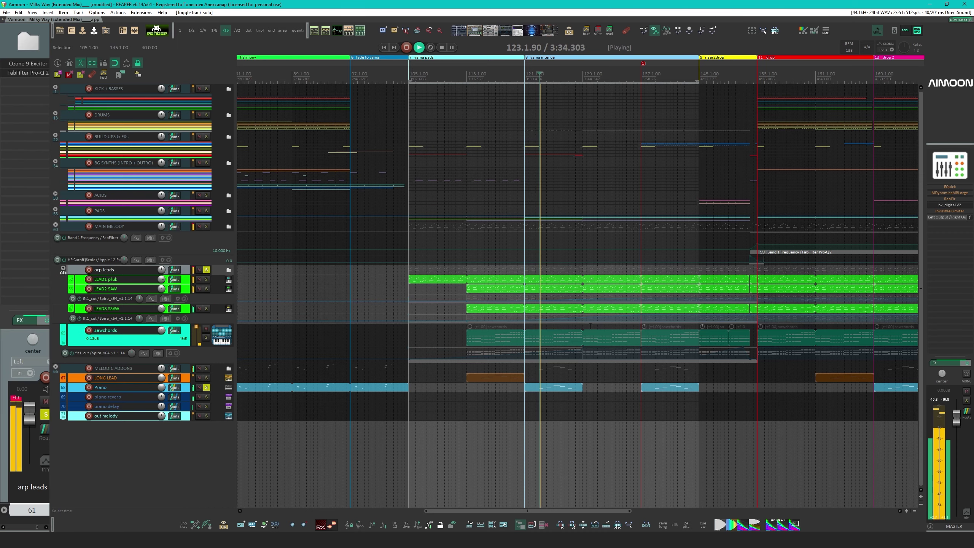
scroll(593, 333, "down", 4)
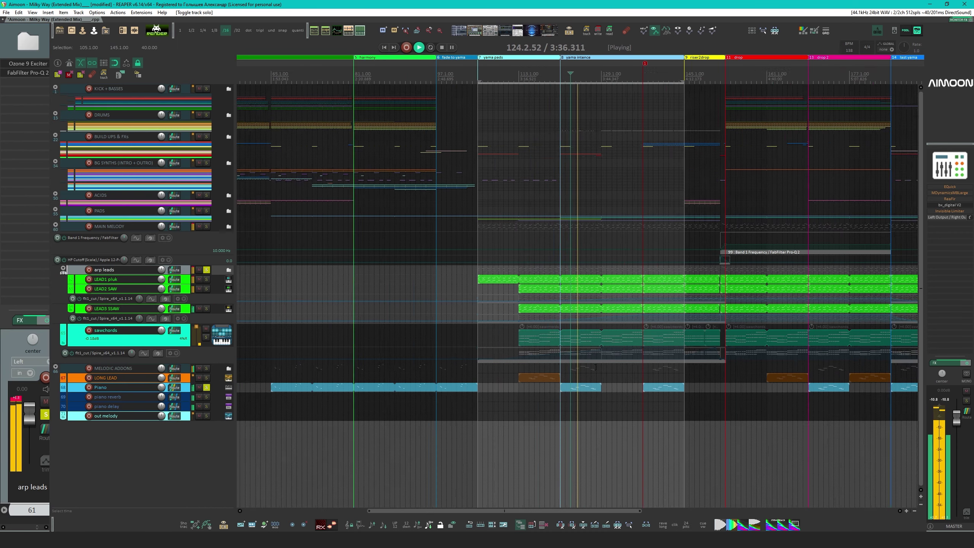
scroll(601, 368, "right", 5)
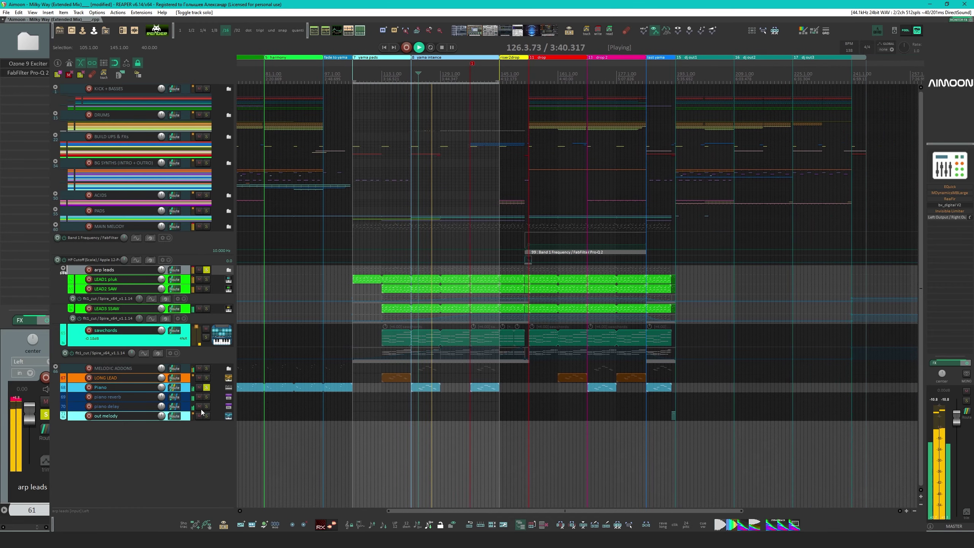
left_click(150, 386)
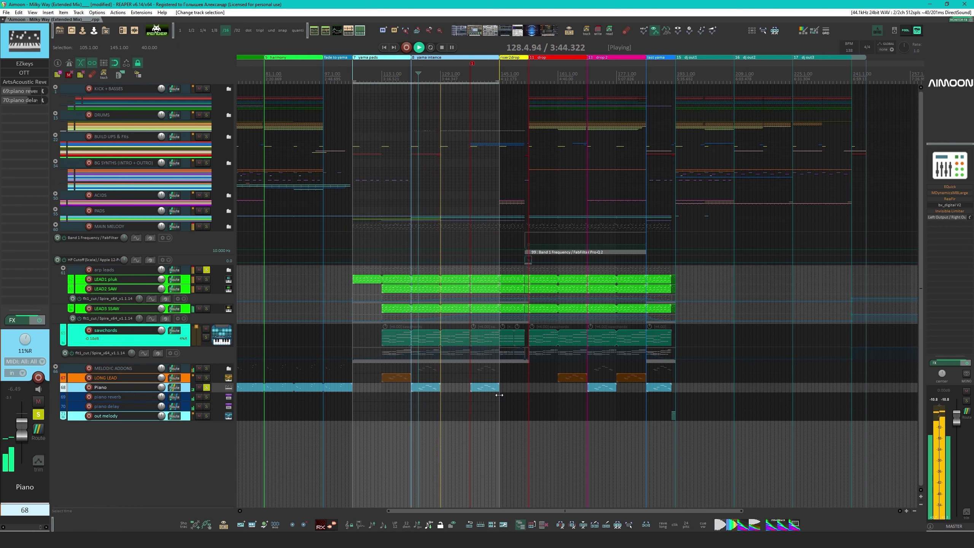
key("space")
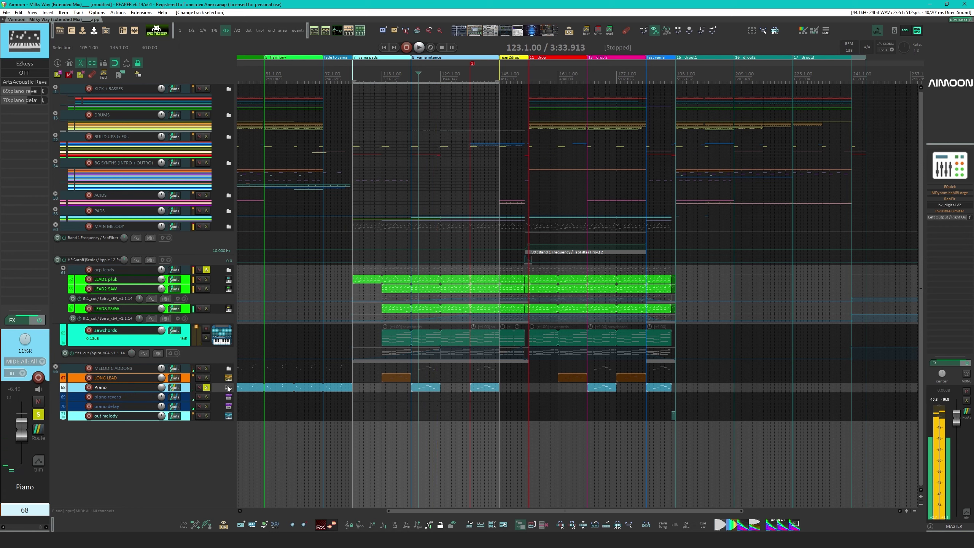
Add LONG LEAD to the solo, audition the layers from bar 114, and unsolo LONG LEAD and Piano
left_click(207, 378)
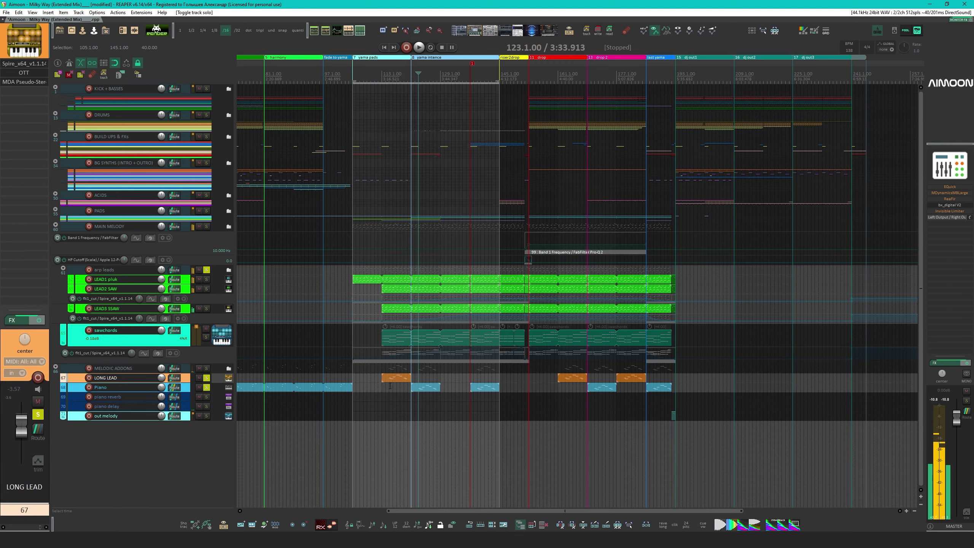
left_click(385, 385)
key("space")
scroll(394, 391, "up", 3)
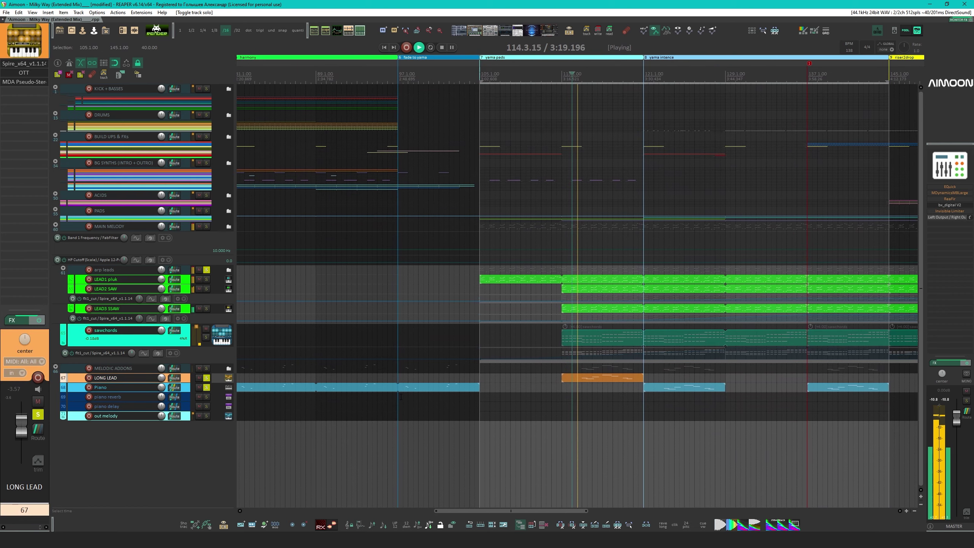
scroll(398, 397, "down", 4)
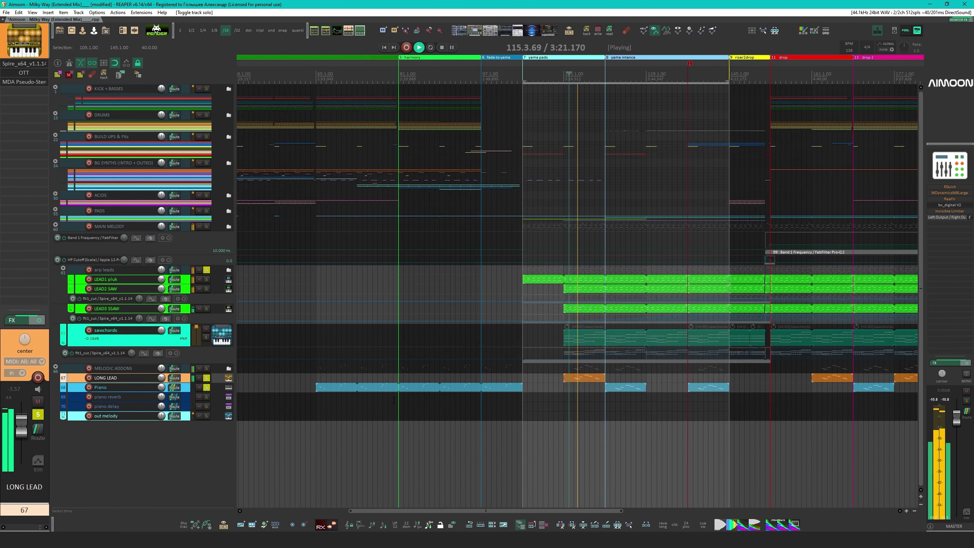
scroll(643, 402, "right", 5)
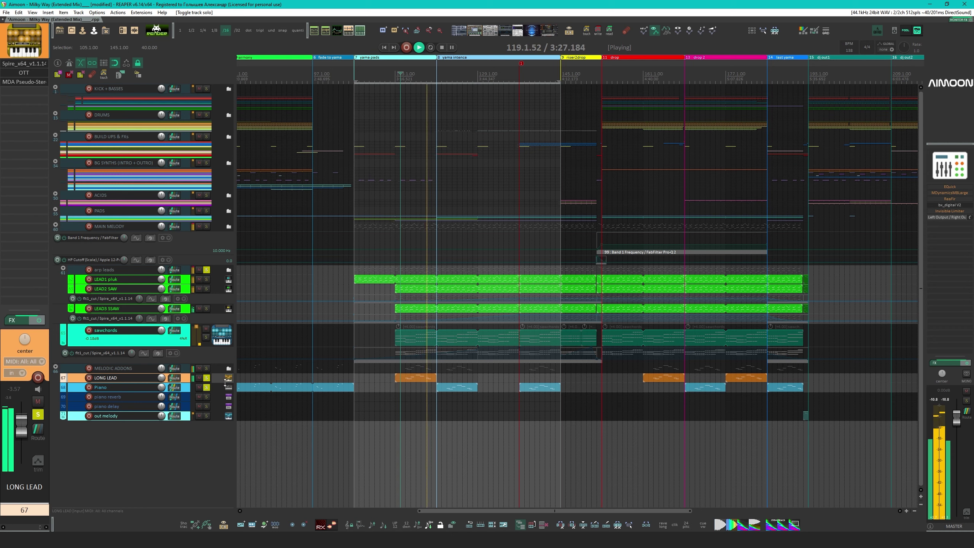
key("space")
left_click(207, 378)
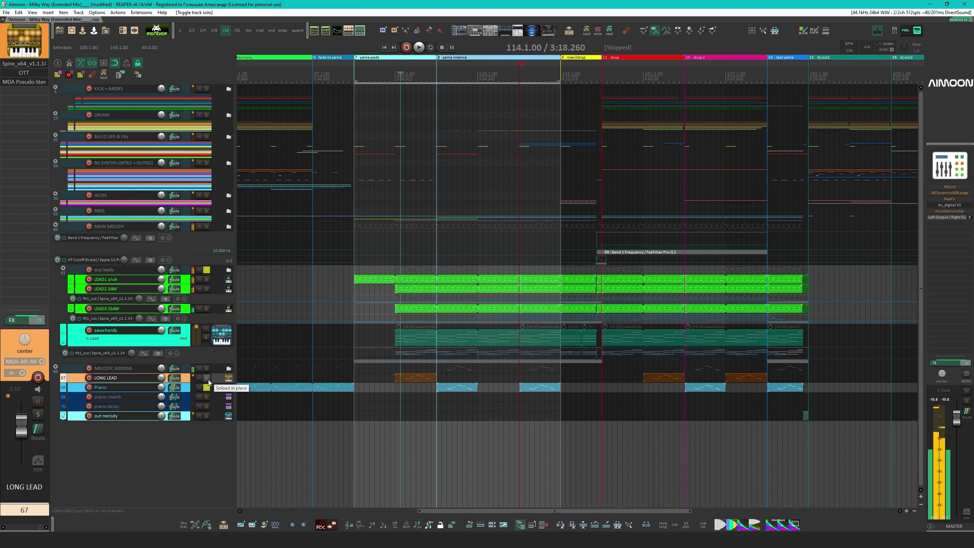
left_click(206, 387)
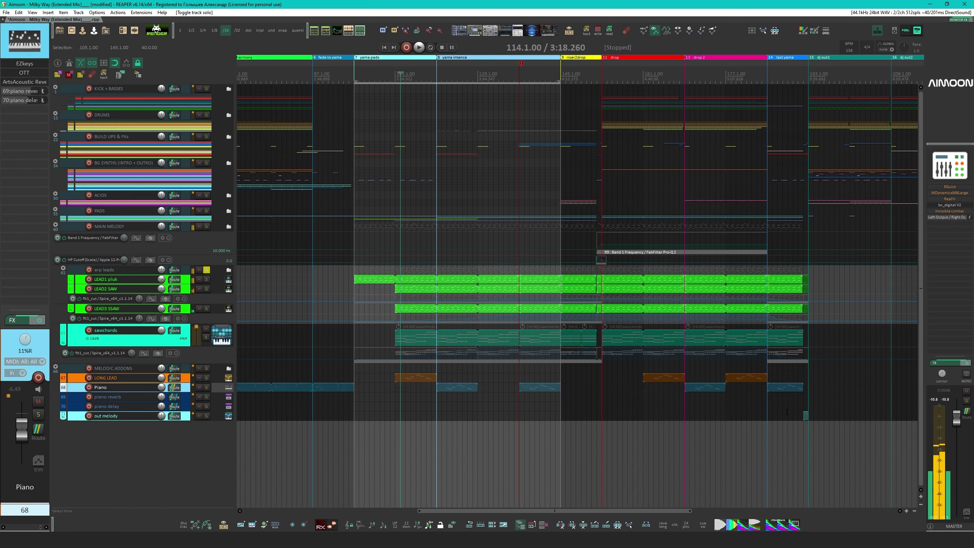
Place the cursor at bar 192 and examine the out melody track's Massive and ReaEQ, closing both windows
left_click(120, 417)
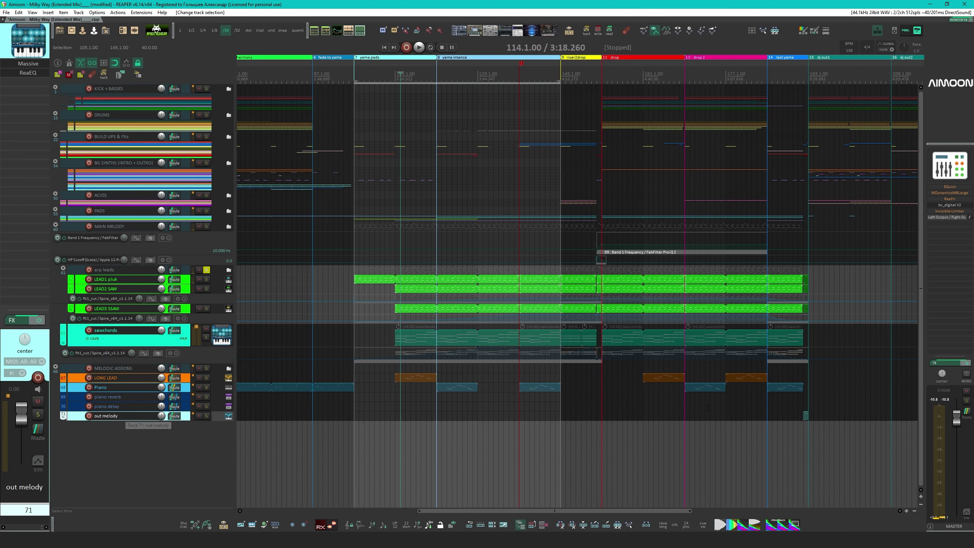
scroll(576, 409, "right", 5)
left_click(448, 427)
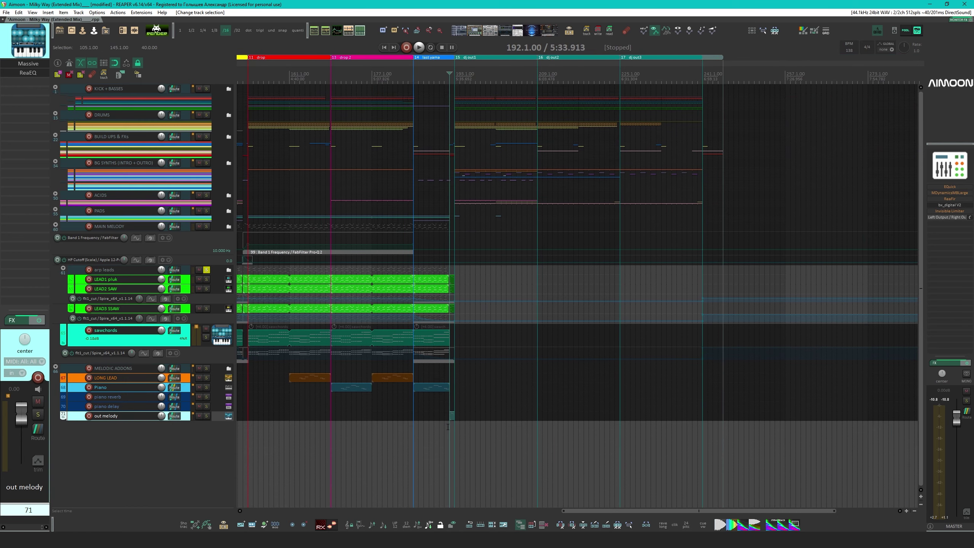
left_click(28, 63)
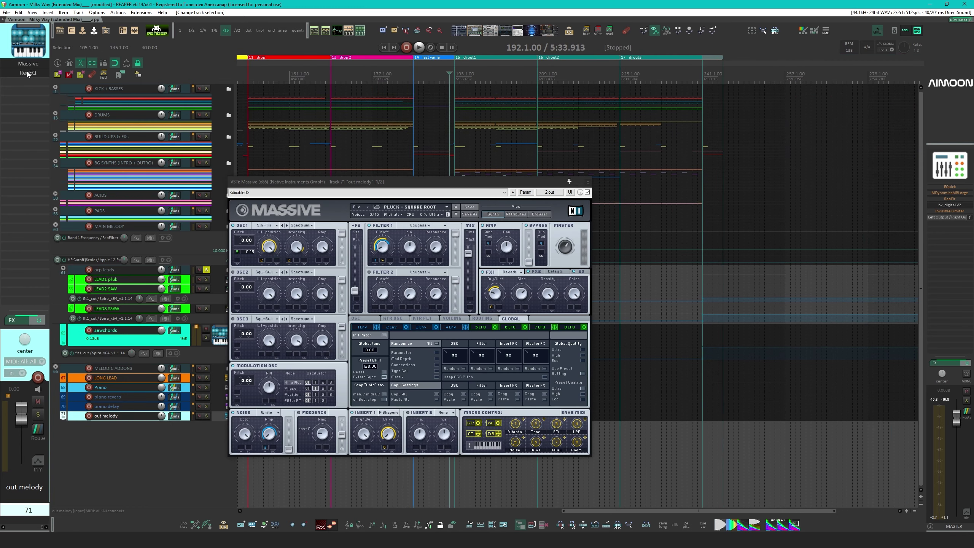
left_click(27, 73)
left_click_drag(480, 258, 414, 226)
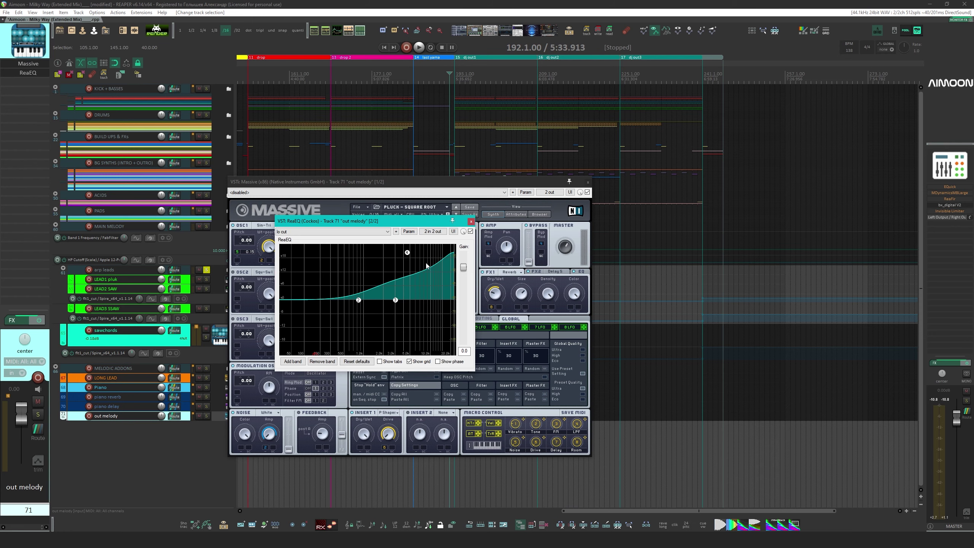
left_click(471, 221)
left_click(588, 182)
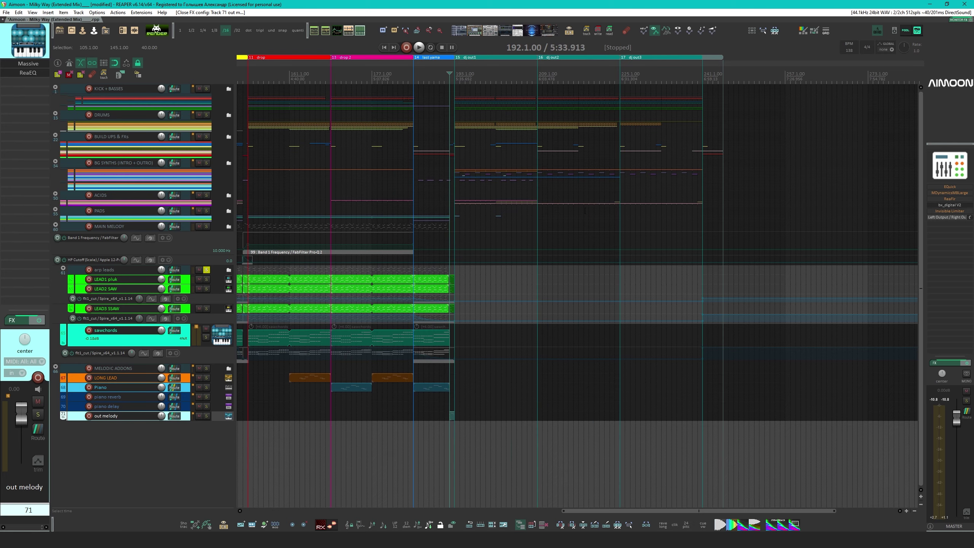
Solo out melody and audition it from bar 192 and again from a point shortly before its clip
scroll(474, 362, "up", 6)
scroll(474, 362, "right", 1)
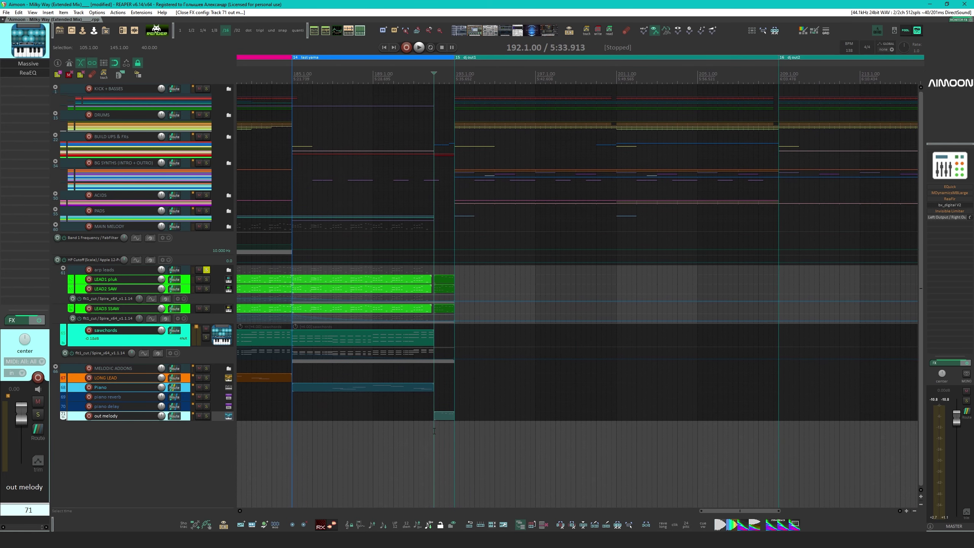
left_click(207, 415)
key("space")
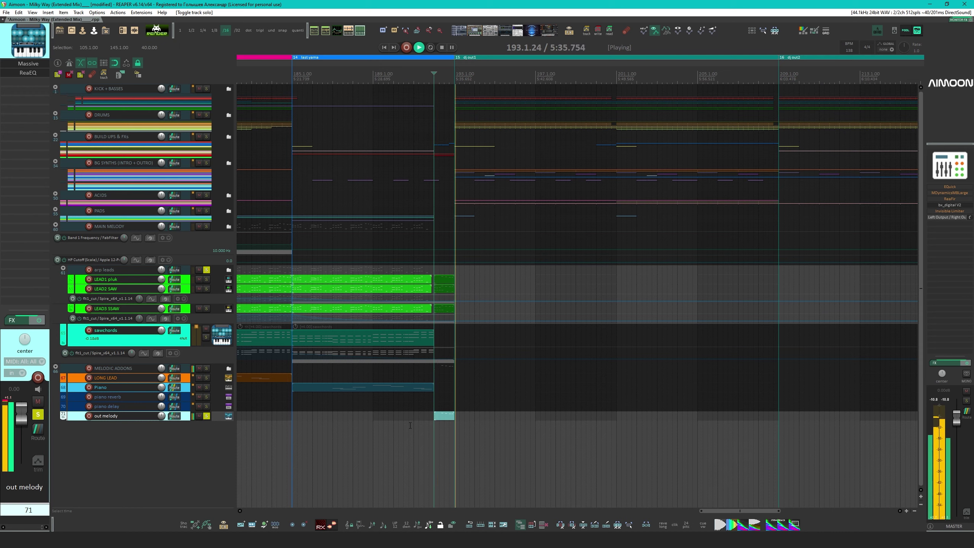
key("space")
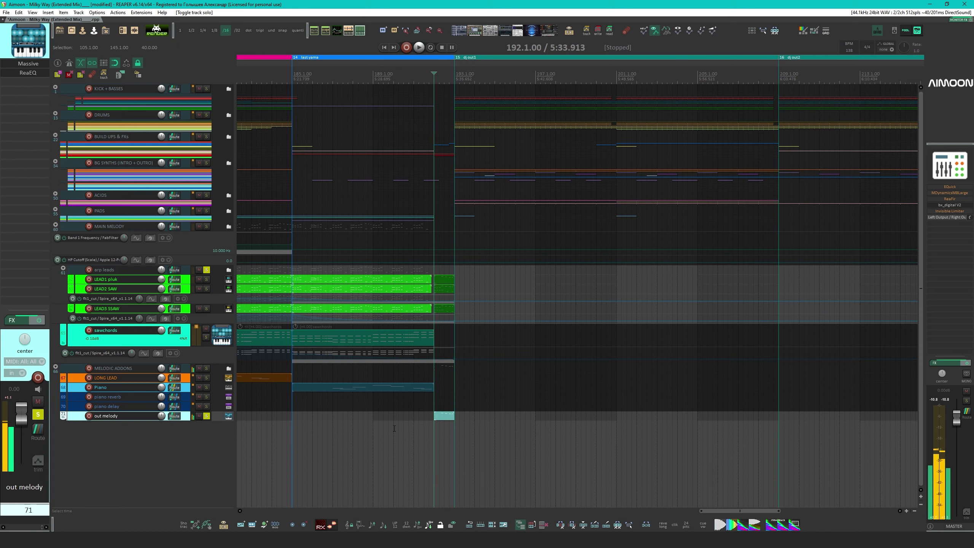
left_click(394, 427)
key("space")
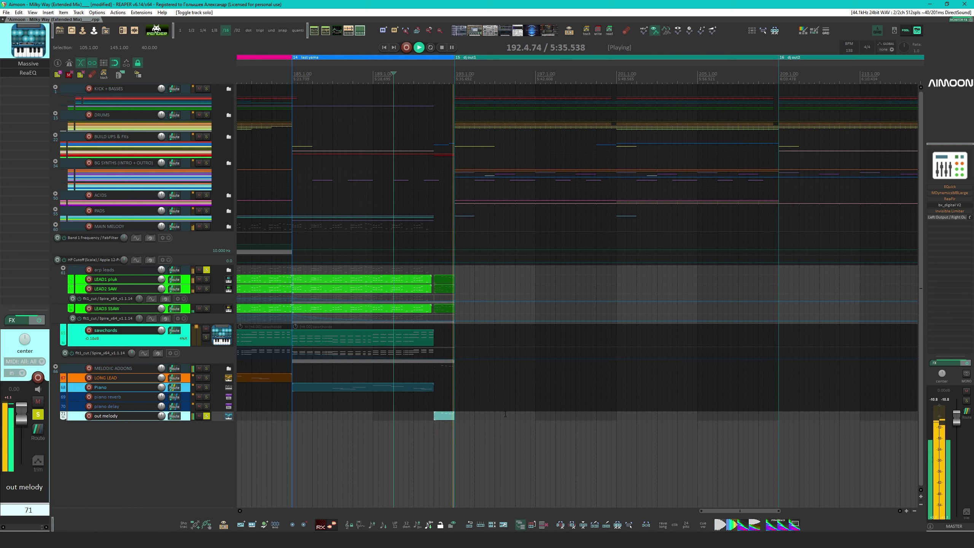
key("space")
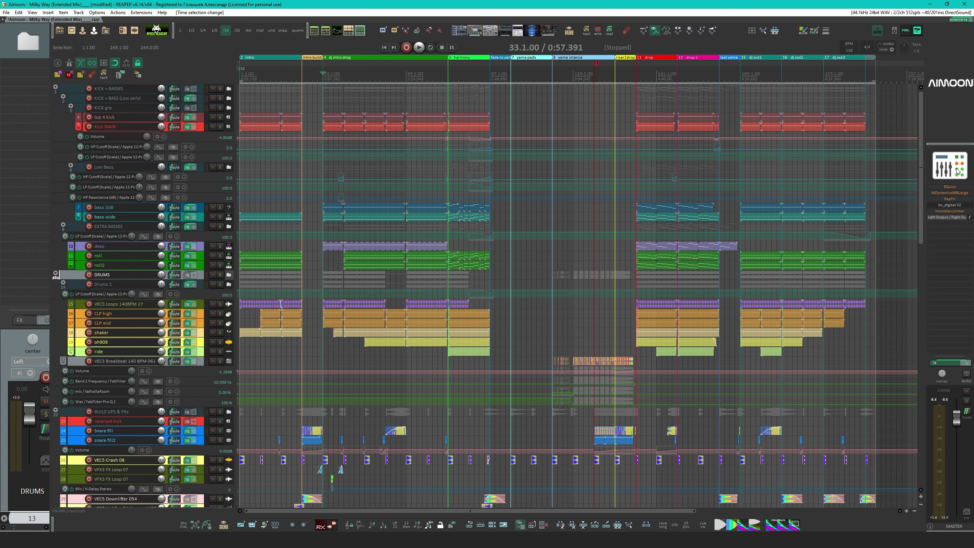
Open EQuick on the master track, play the drop from bar 153, and enable the bypassed EQ during playback
left_click(949, 187)
left_click_drag(431, 158, 317, 171)
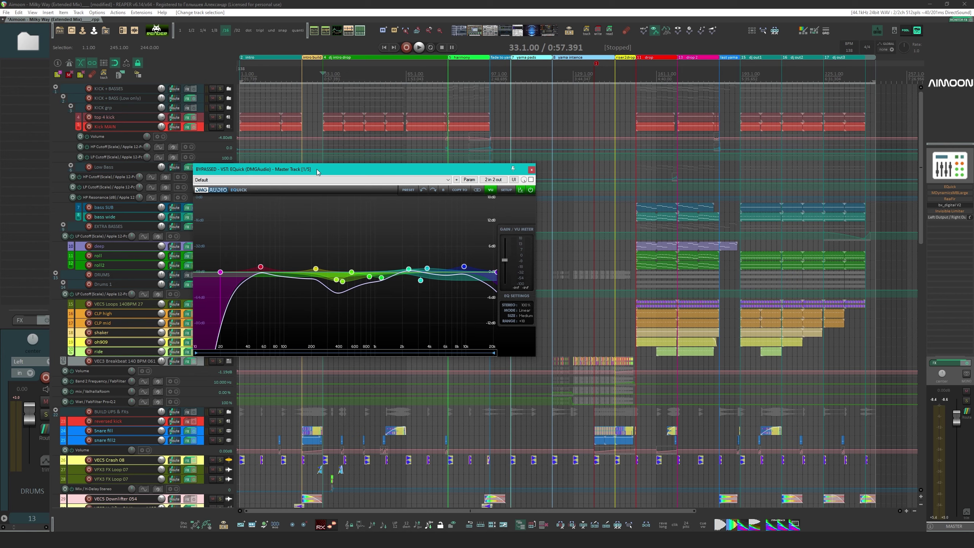
left_click(636, 99)
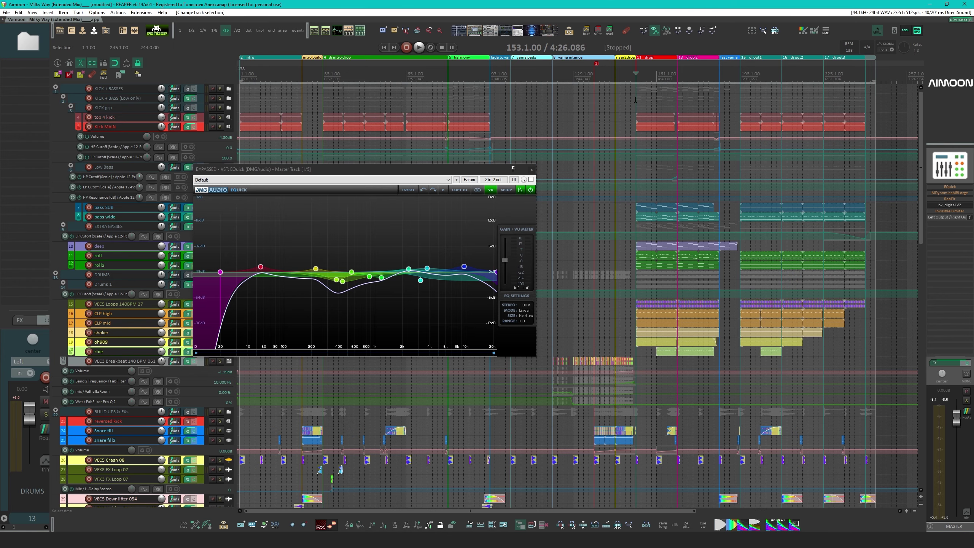
key("space")
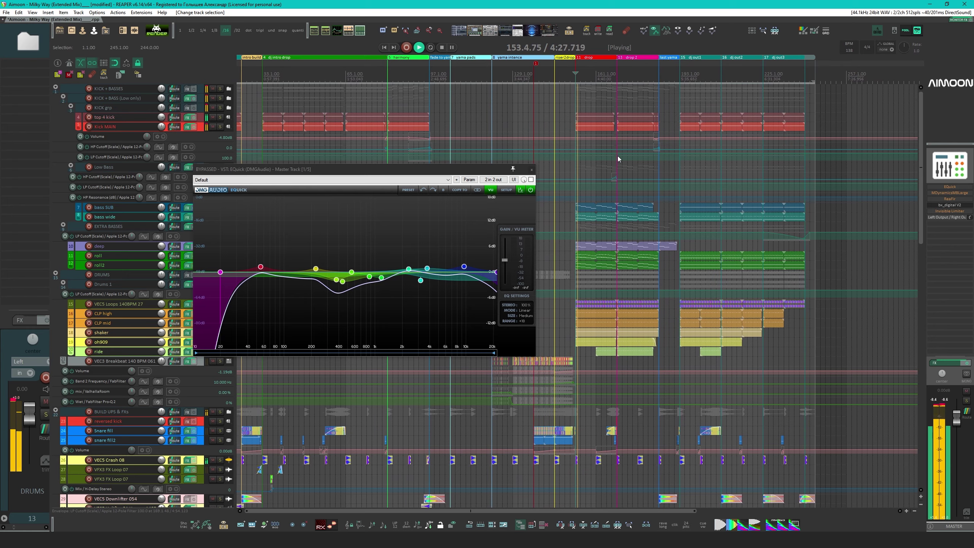
left_click(531, 179)
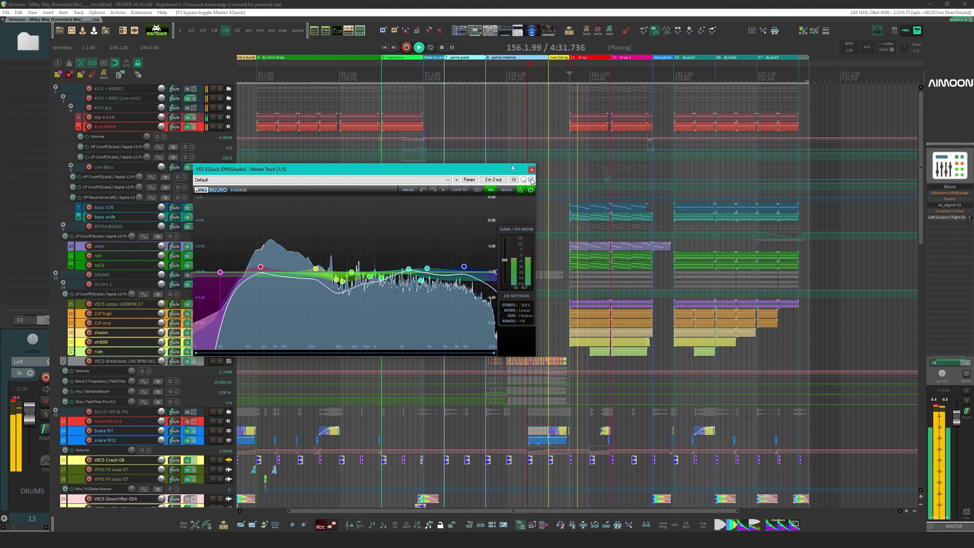
key("space")
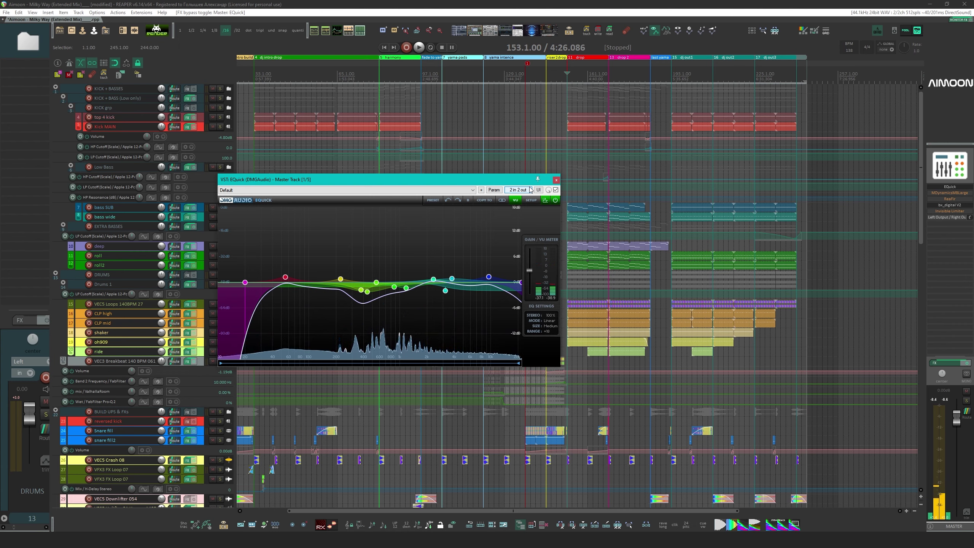
Examine EQuick's band settings on the master: the 376 Hz cut, the 20 Hz high-pass and the high-frequency end of the curve
left_click(361, 290)
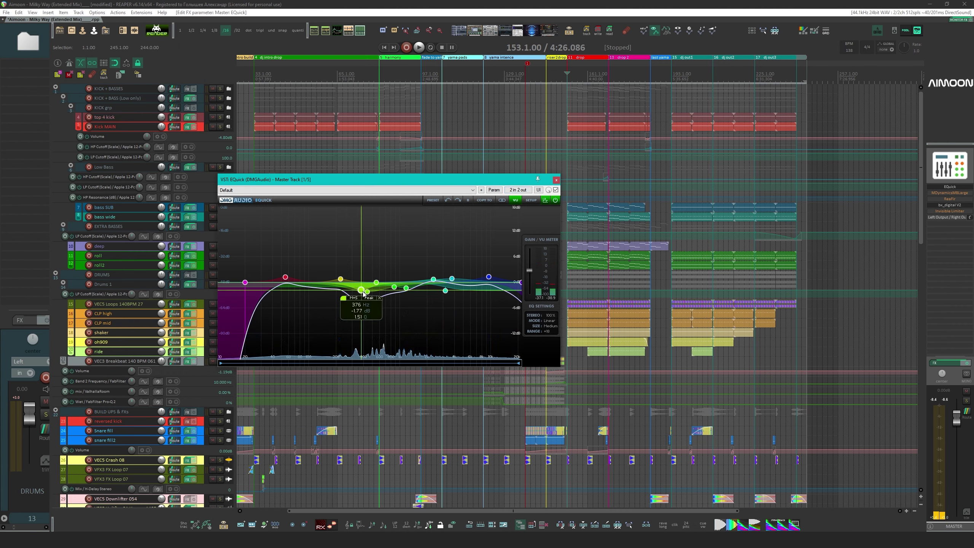
left_click(368, 292)
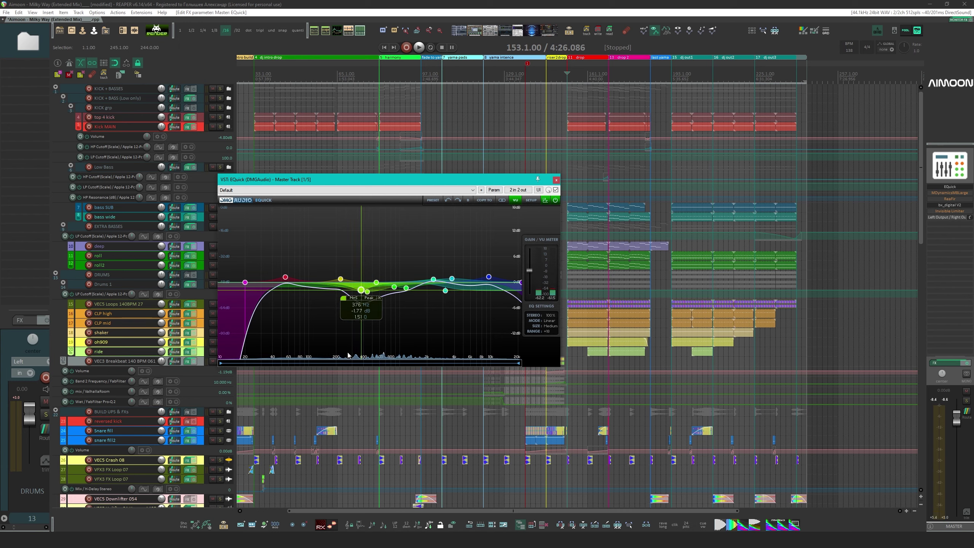
left_click(245, 282)
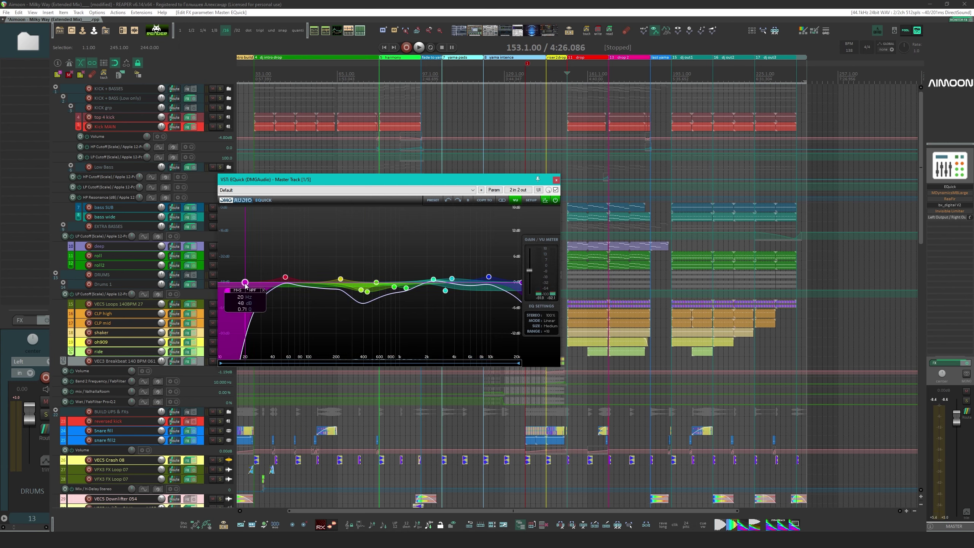
left_click(520, 283)
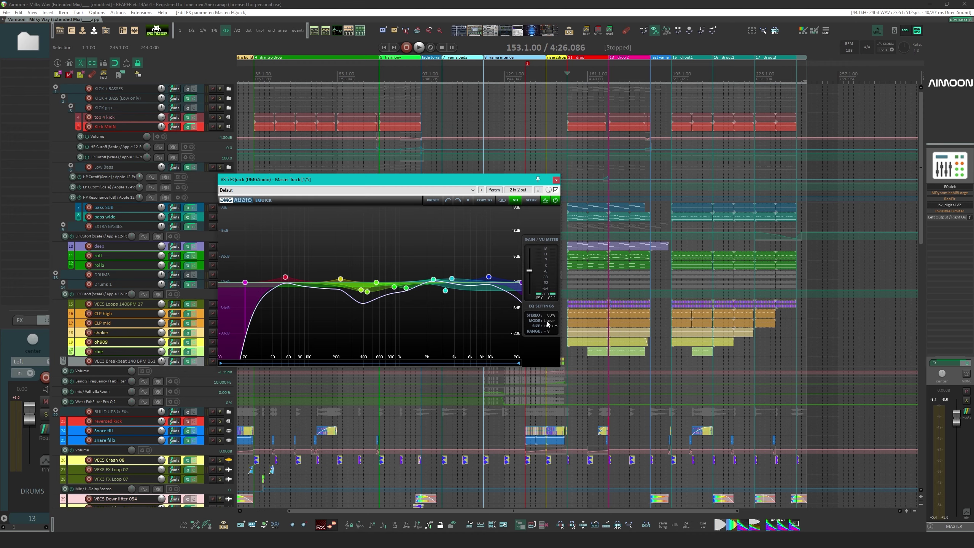
Open Voxengo CurveEQ from the monitoring effects in its own window and arrange it side by side with EQuick
key("ctrl+shift+m")
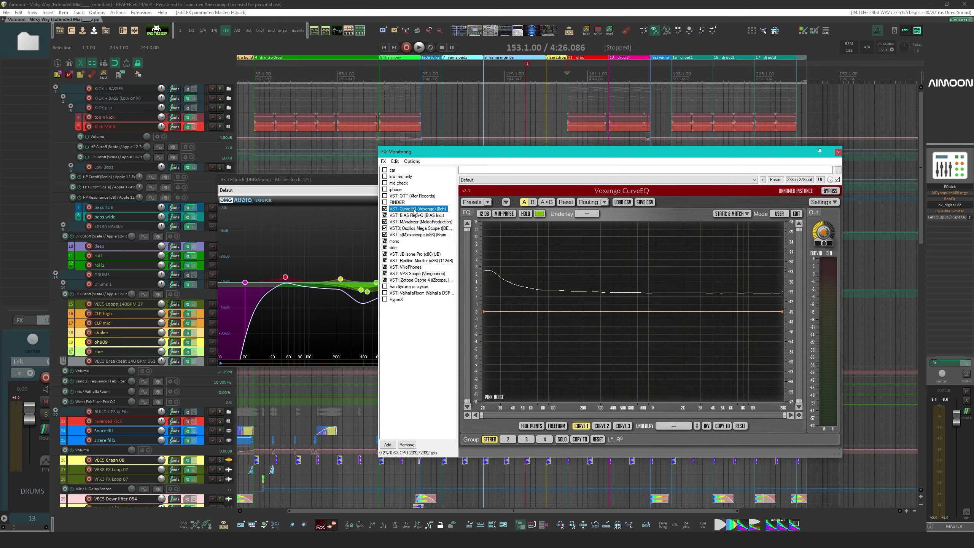
double_click(414, 209)
left_click_drag(336, 220, 282, 225)
left_click_drag(378, 181, 560, 224)
Play the drop from bar 153 while toggling EQuick's bypass to compare the spectrum in CurveEQ
key("space")
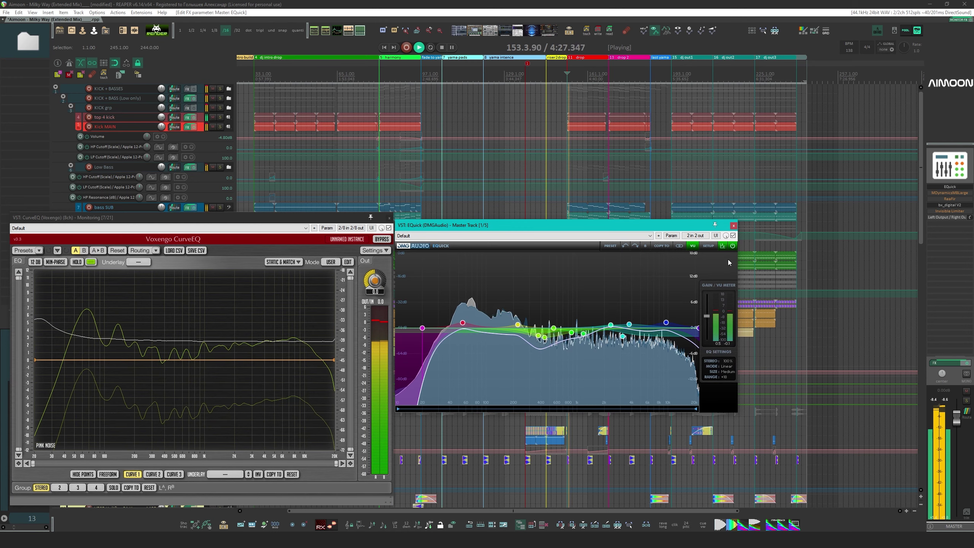
left_click(732, 236)
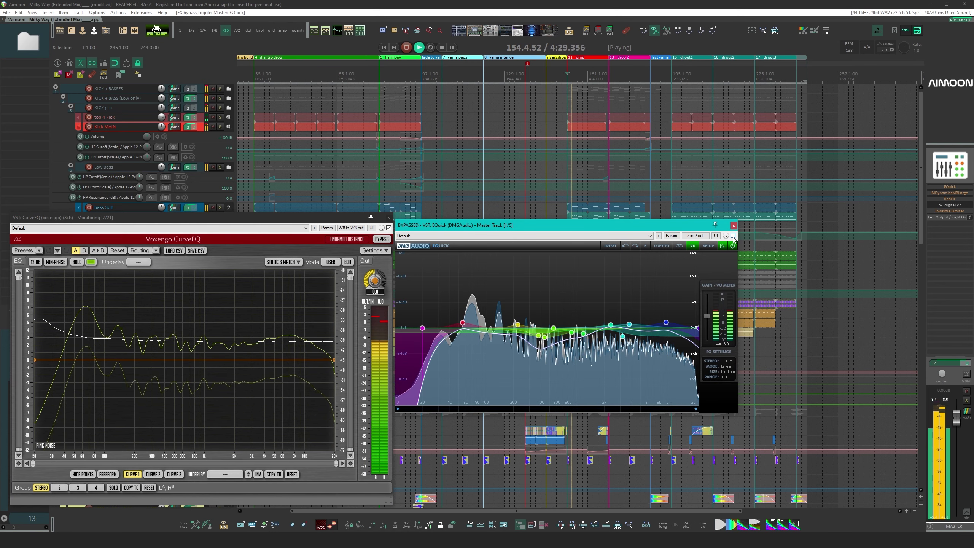
left_click(732, 235)
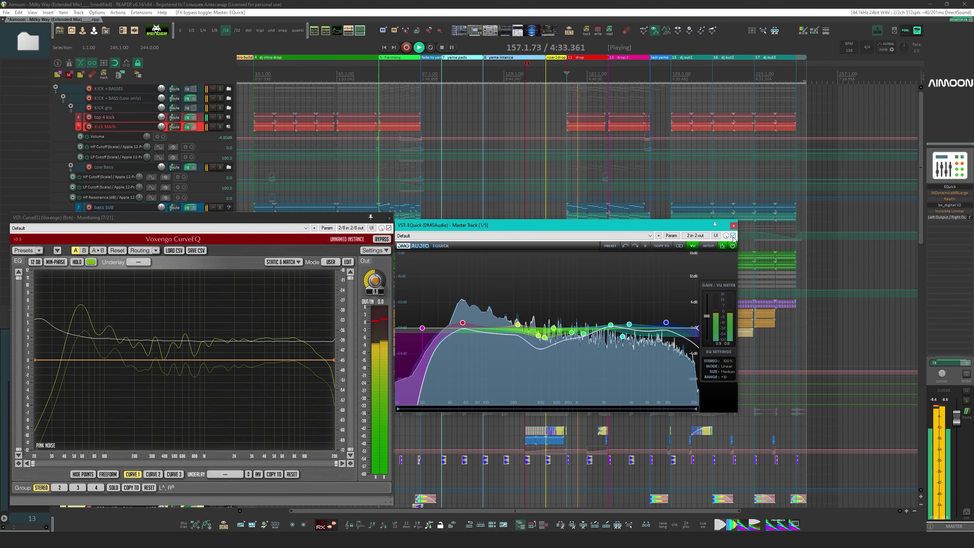
left_click(732, 235)
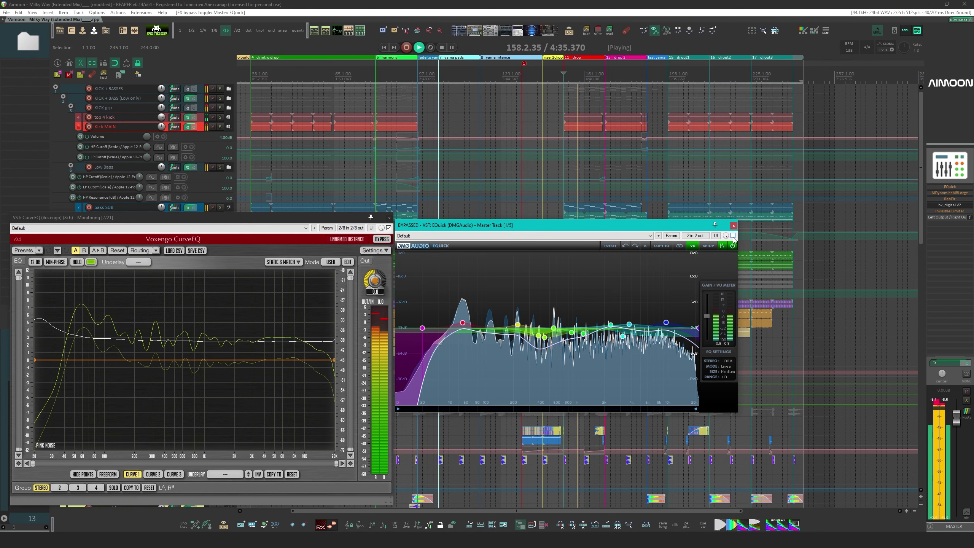
key("space")
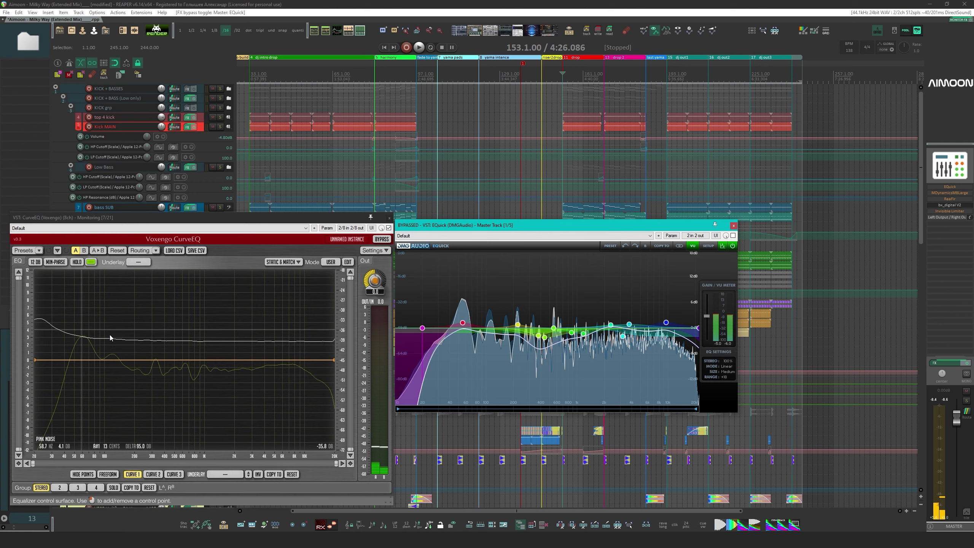
Examine CurveEQ's spectrum mode settings, including the slope, and the Pink Noise entry in the static spectrums, closing both editors
left_click(348, 262)
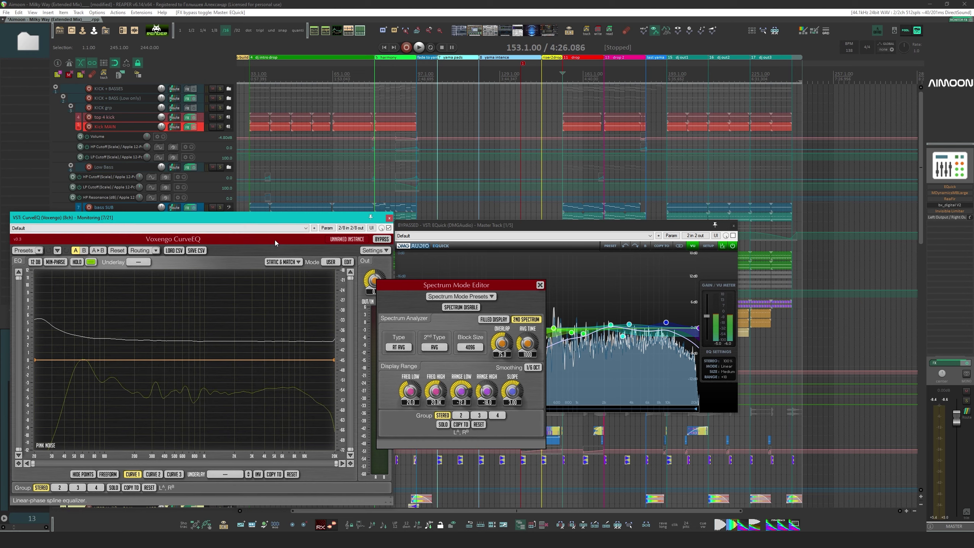
left_click(289, 262)
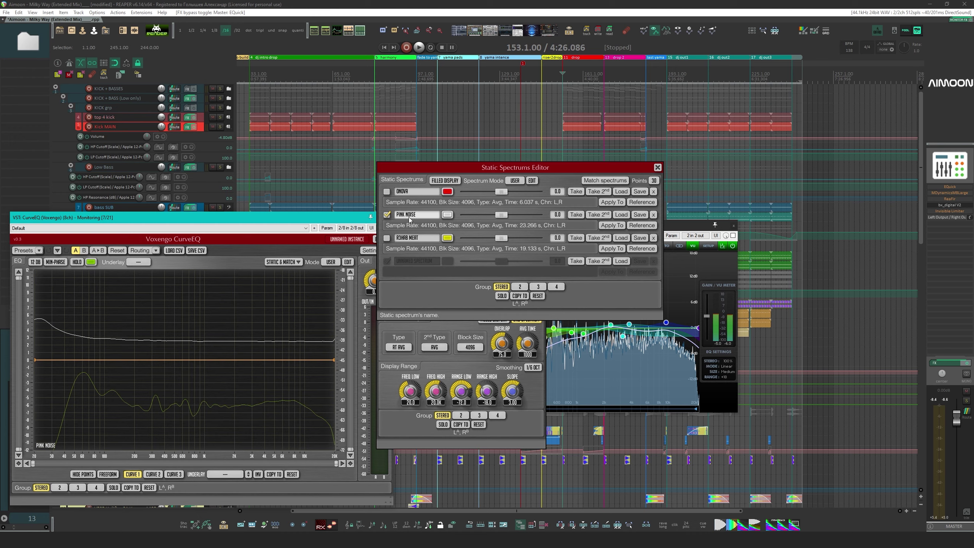
left_click(657, 168)
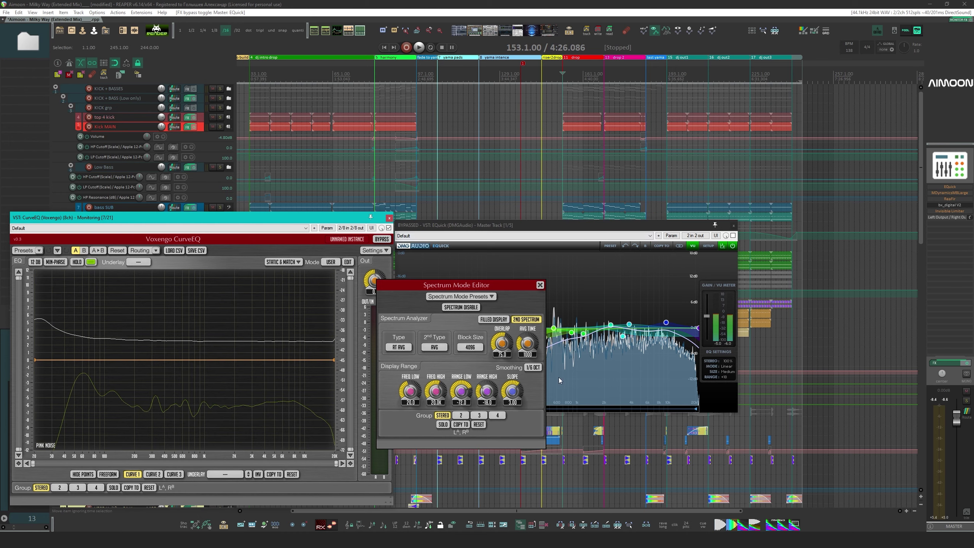
left_click_drag(511, 397, 511, 394)
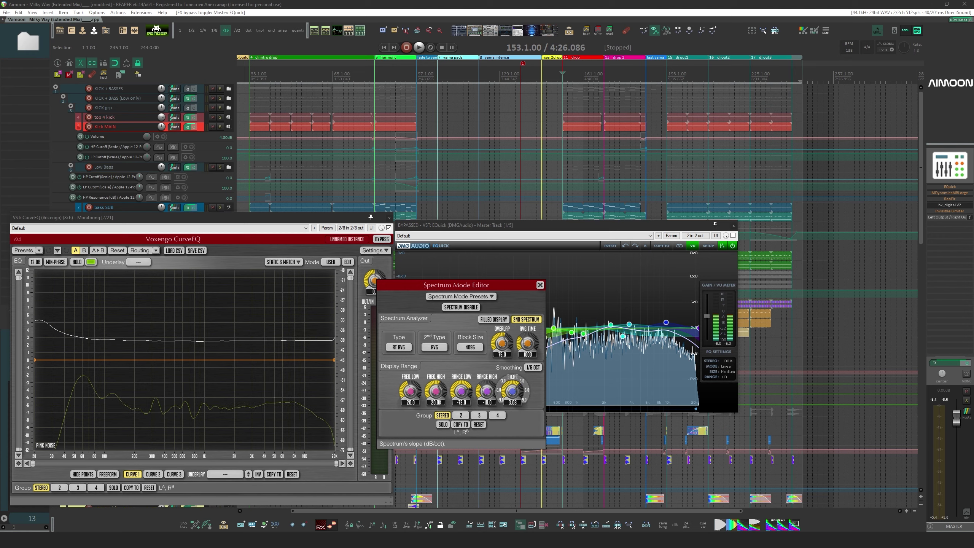
left_click(540, 285)
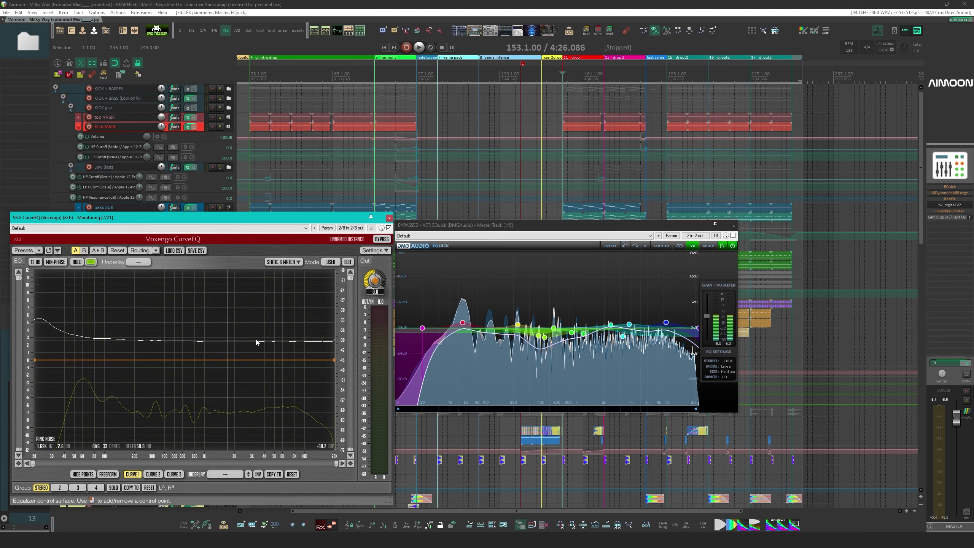
Audition the drop from bar 153 with EQuick bypassed and again with it enabled, closing the EQuick window
key("space")
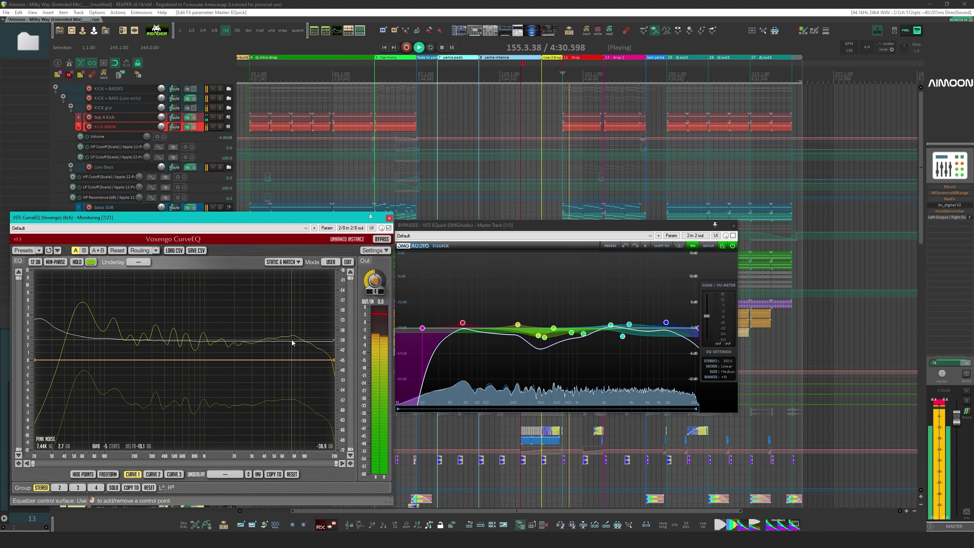
key("space")
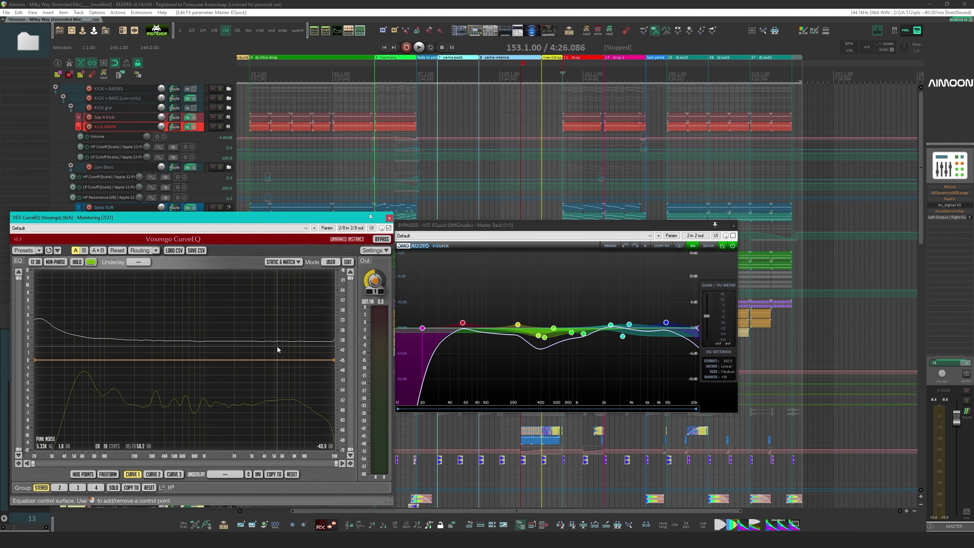
left_click(733, 236)
key("space")
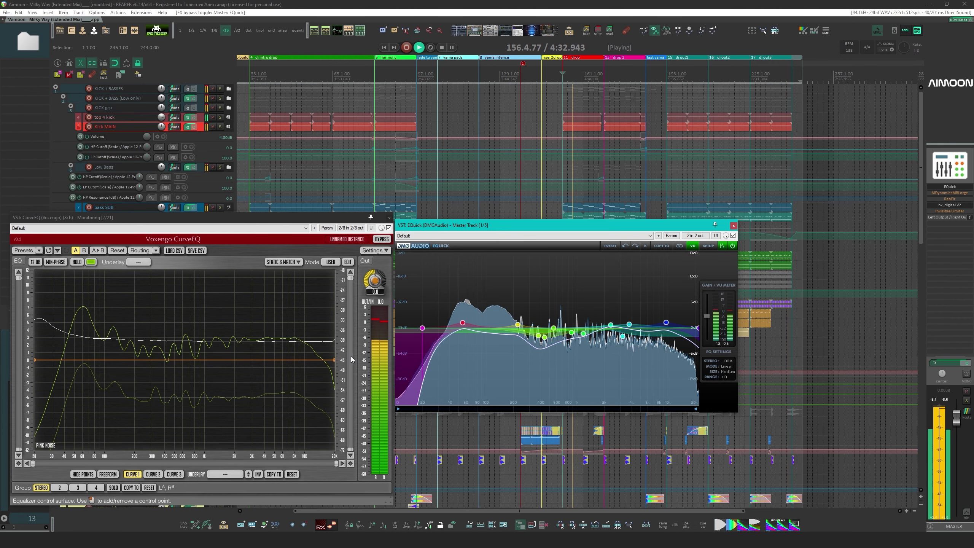
key("space")
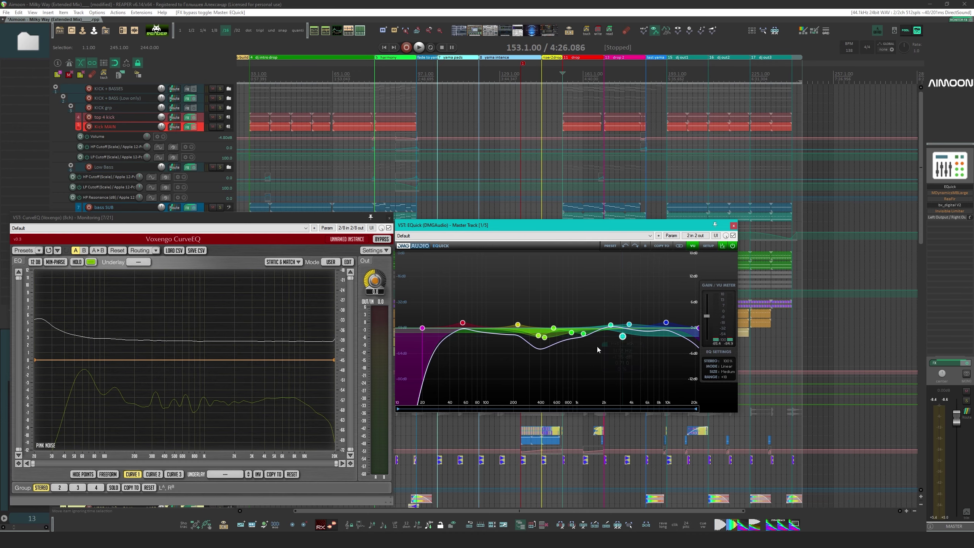
left_click(733, 225)
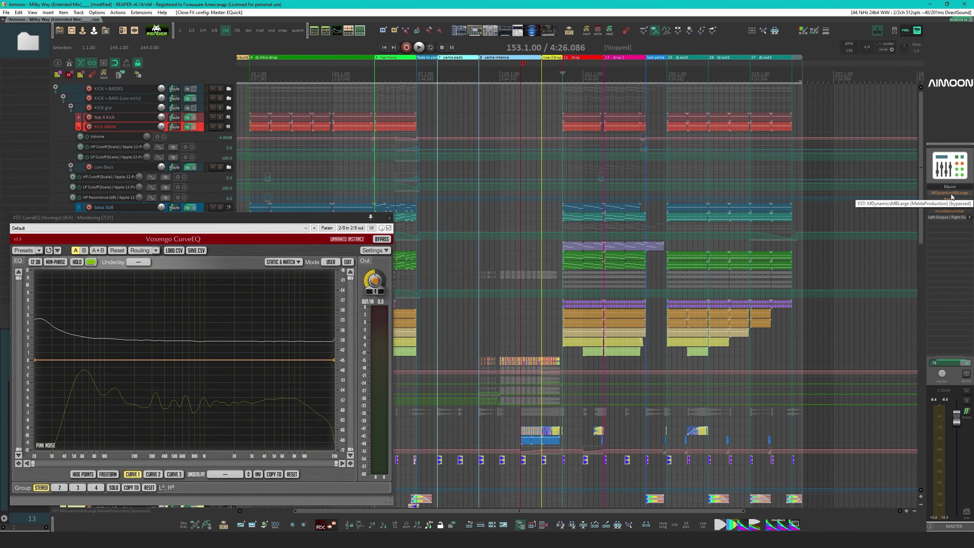
Open MDynamicsMBLarge on the master track and compare it bypassed and active during playback from bar 153, leaving it enabled
left_click(951, 193)
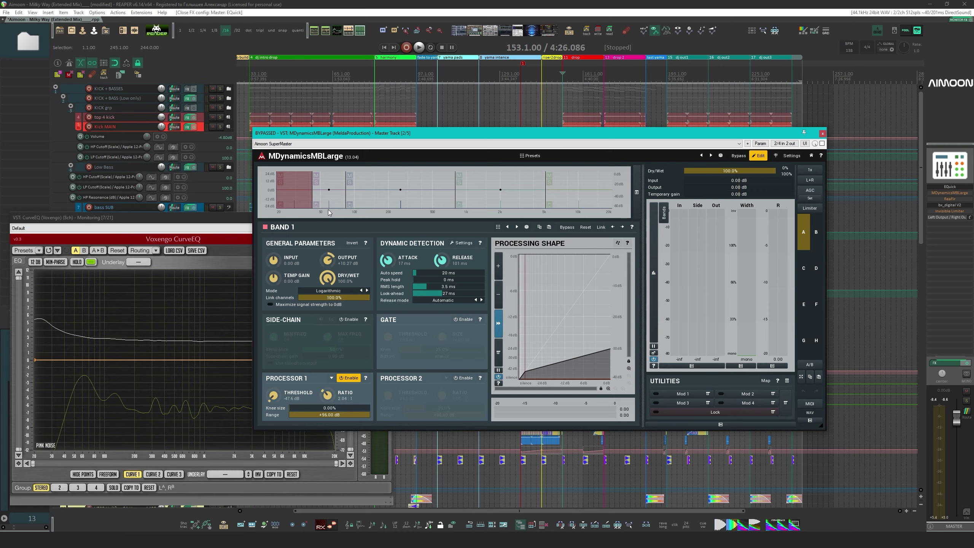
key("space")
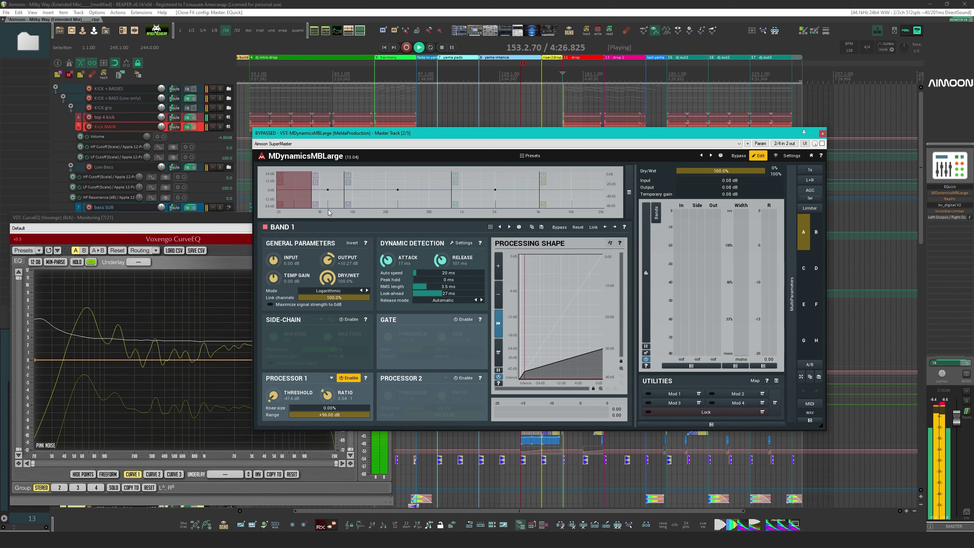
left_click(822, 144)
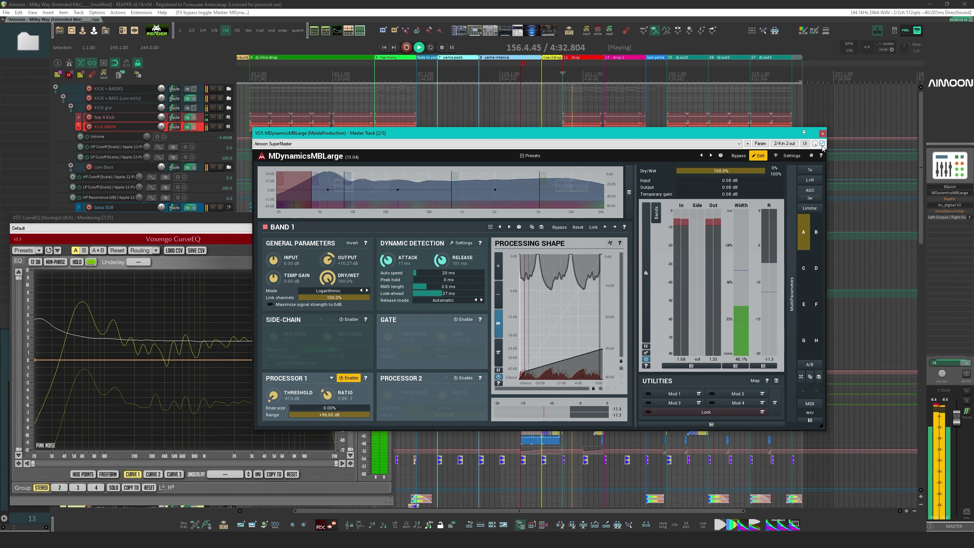
left_click(821, 143)
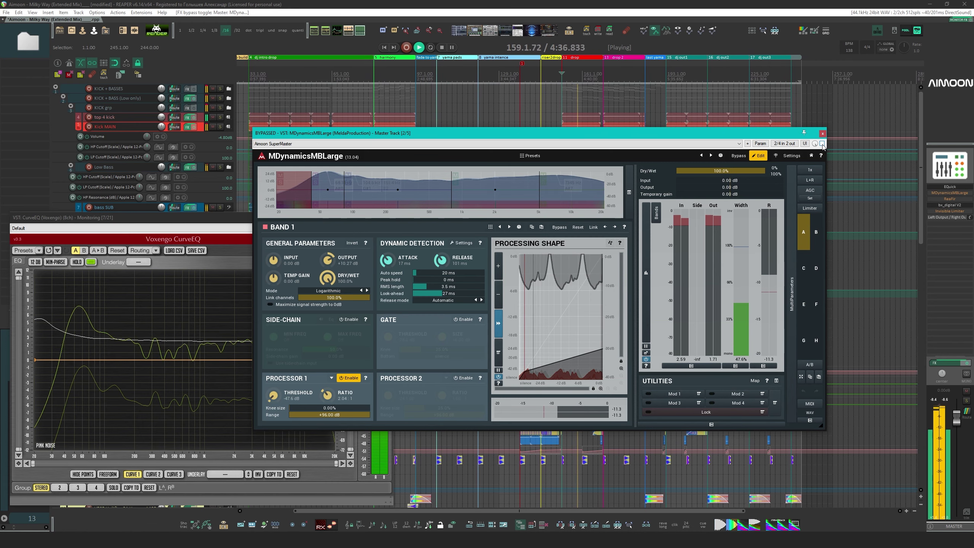
left_click(821, 143)
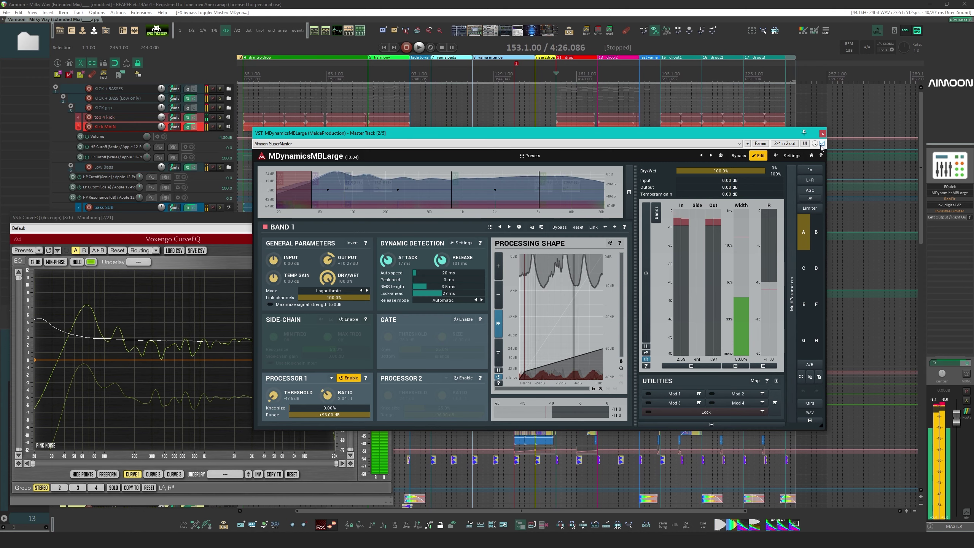
key("space")
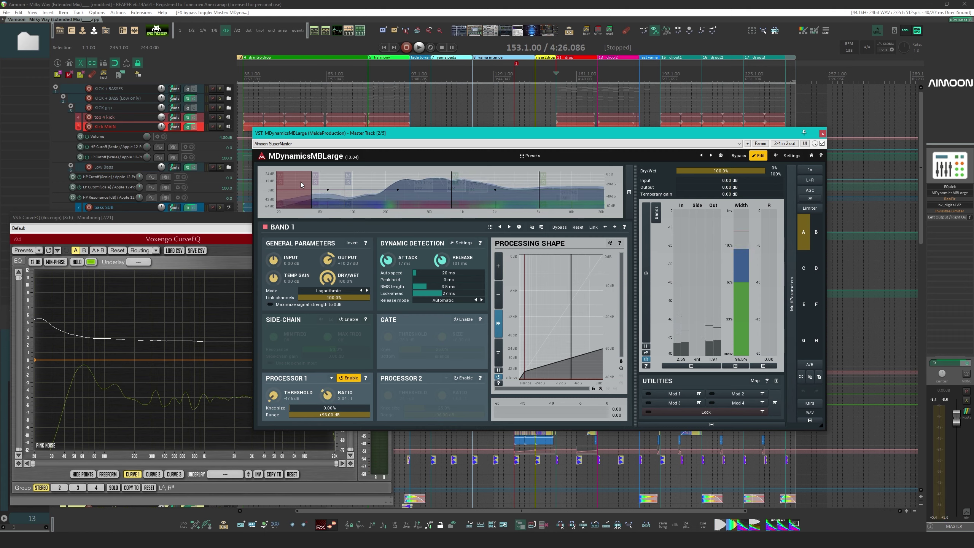
Solo bands 1, 2 and 3 of MDynamicsMBLarge in turn during playback of the drop from bar 153
key("space")
left_click(281, 182)
left_click(280, 182)
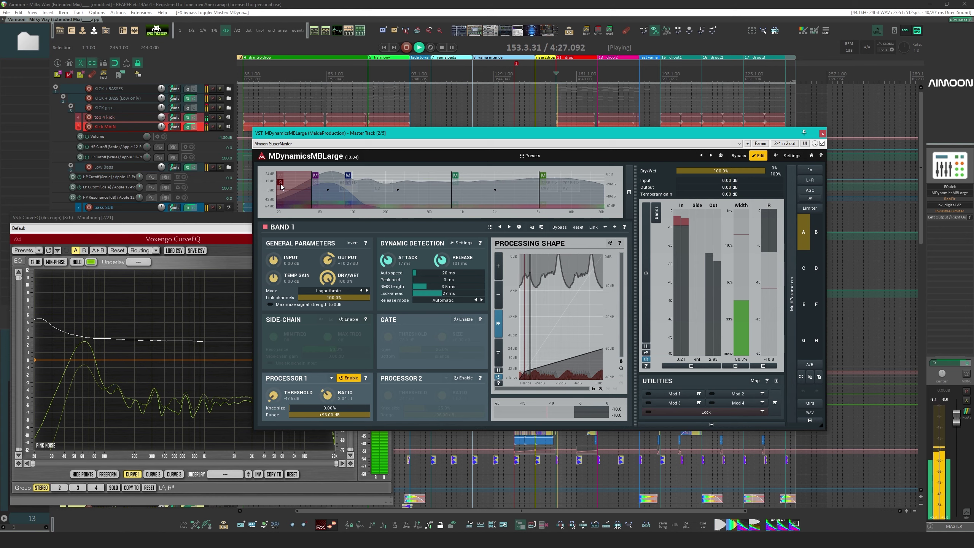
left_click(315, 184)
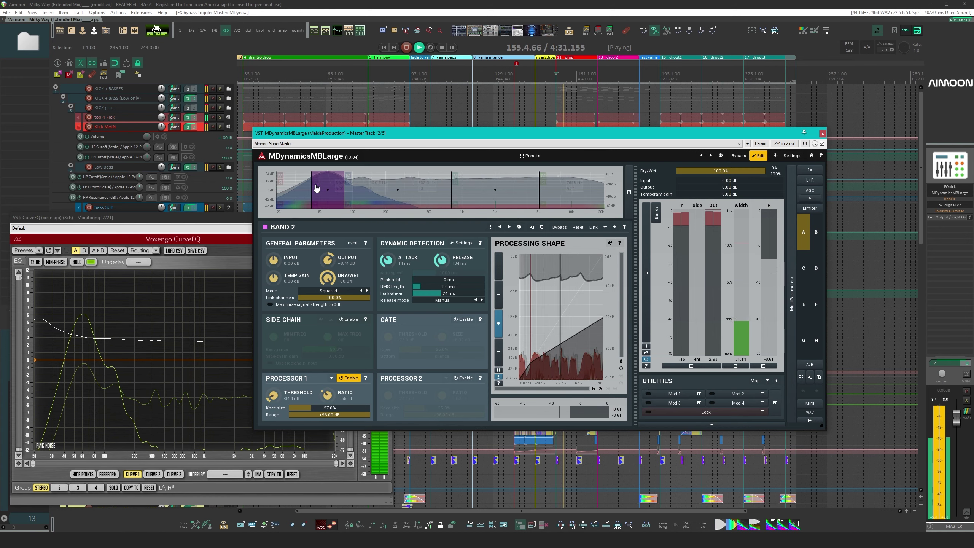
left_click(348, 183)
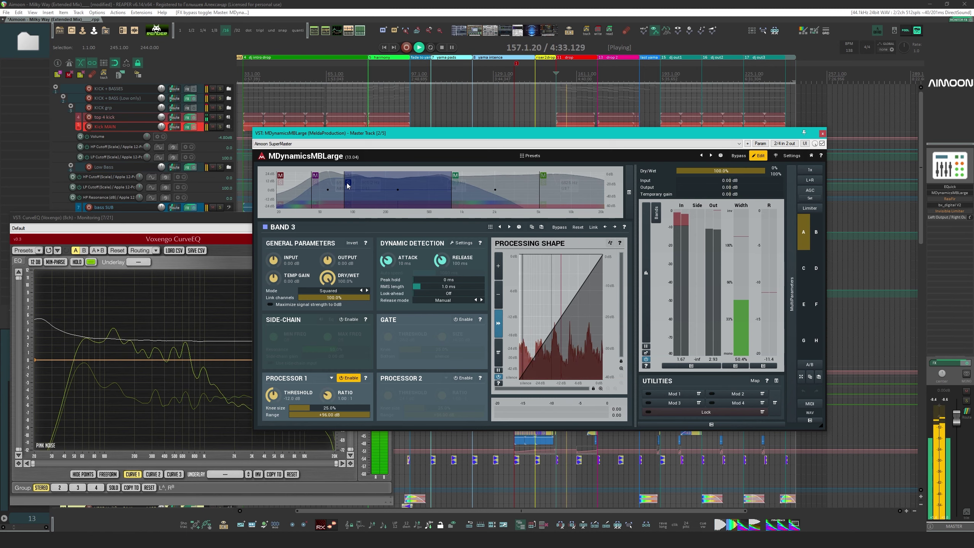
left_click(347, 184)
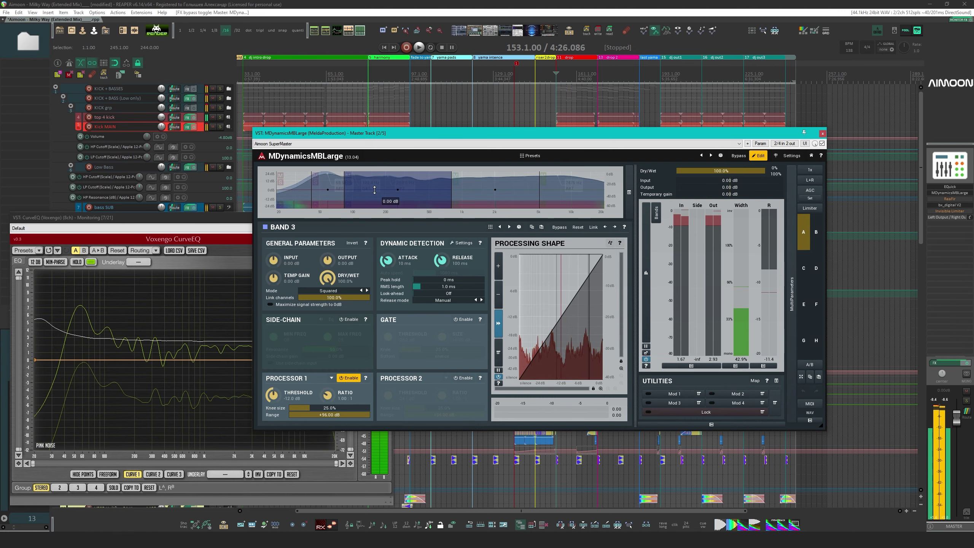
key("space")
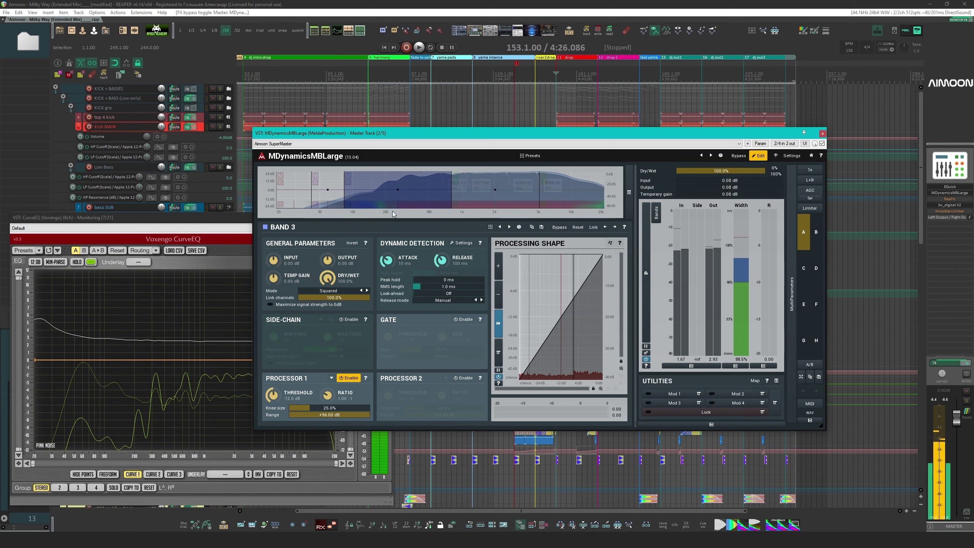
Audition bands 4 and 5 of MDynamicsMBLarge soloed from bar 153 and close the plugin window
left_click(455, 182)
key("space")
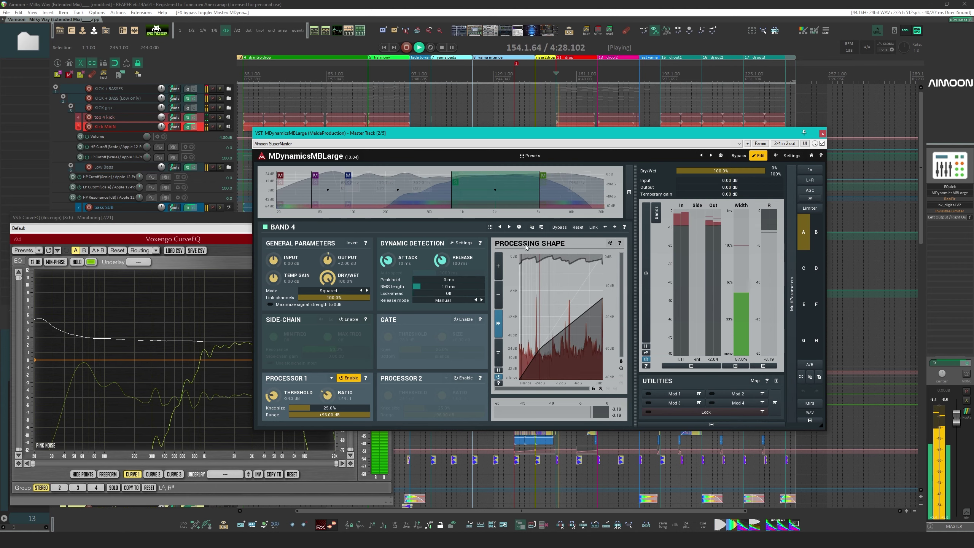
key("space")
left_click(543, 183)
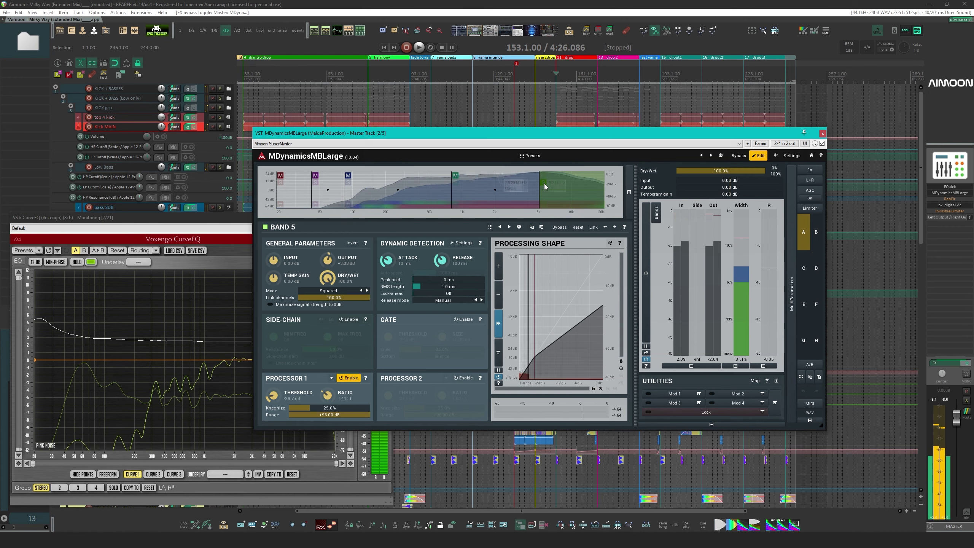
key("space")
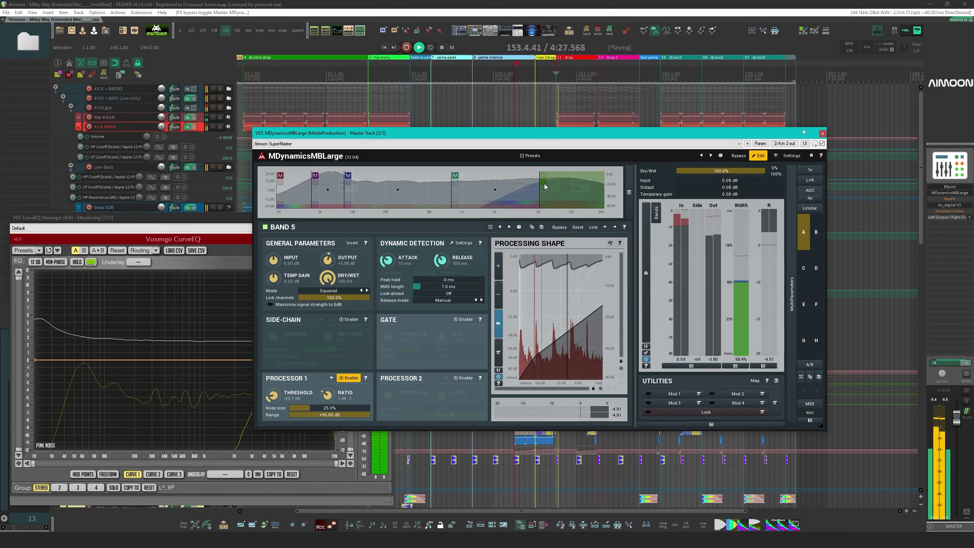
key("space")
left_click(822, 133)
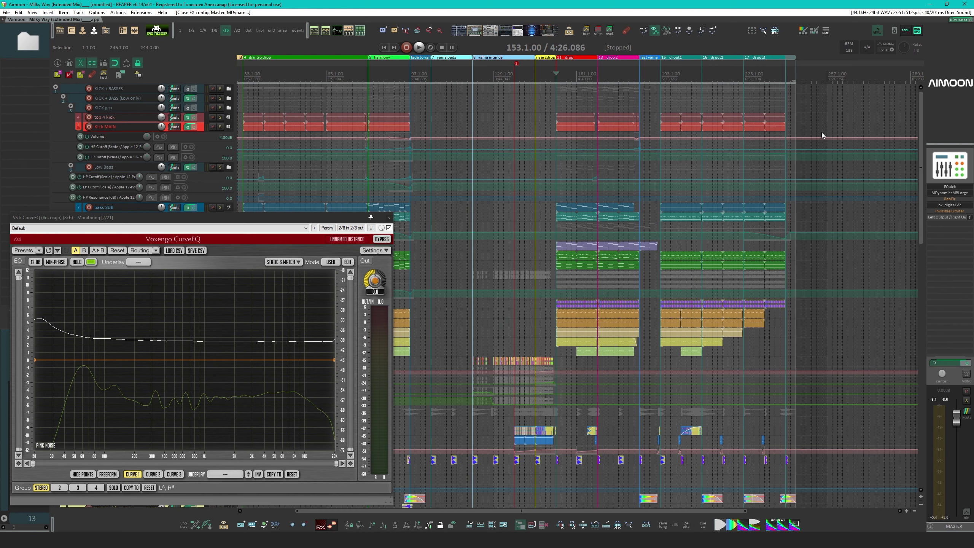
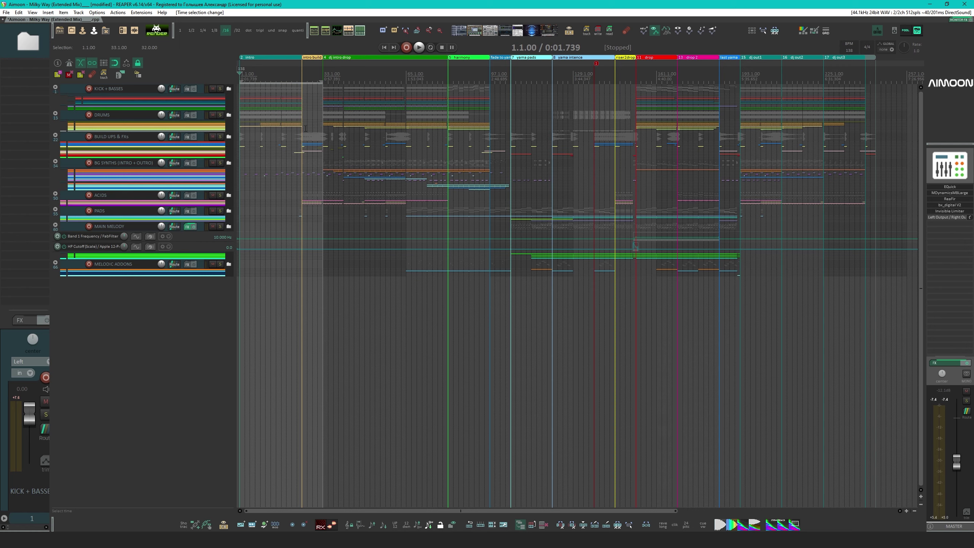
Set the time selection to bars 1 to 33, start playback from the beginning, and raise the master volume slightly
left_click_drag(306, 129, 324, 128)
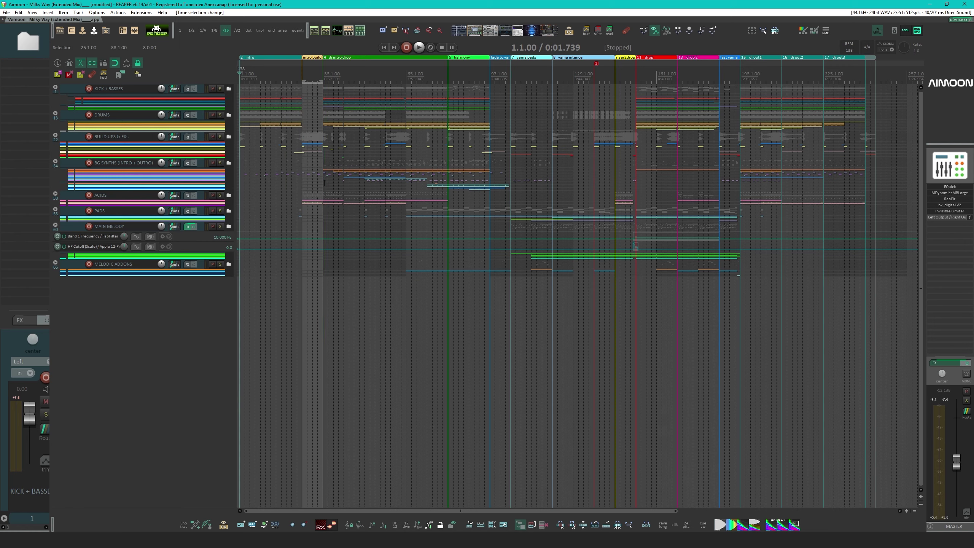
left_click_drag(242, 94, 324, 95)
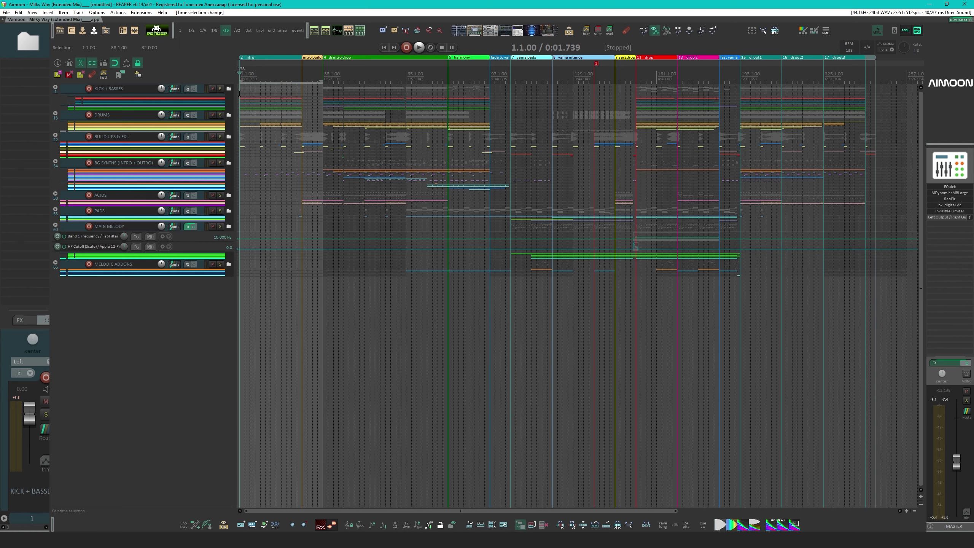
key("space")
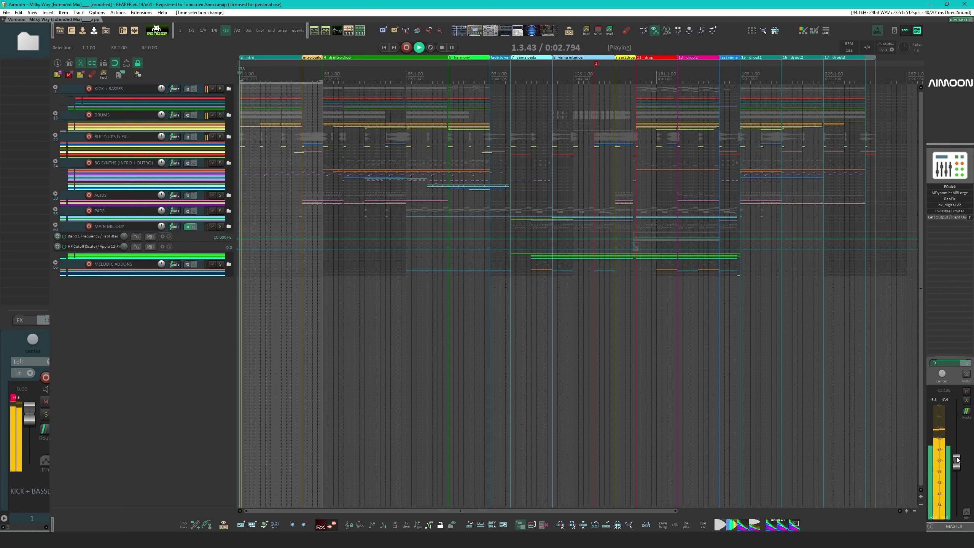
mouse_move(957, 463)
left_mouse_down()
mouse_move(958, 476)
mouse_move(958, 458)
left_mouse_up()
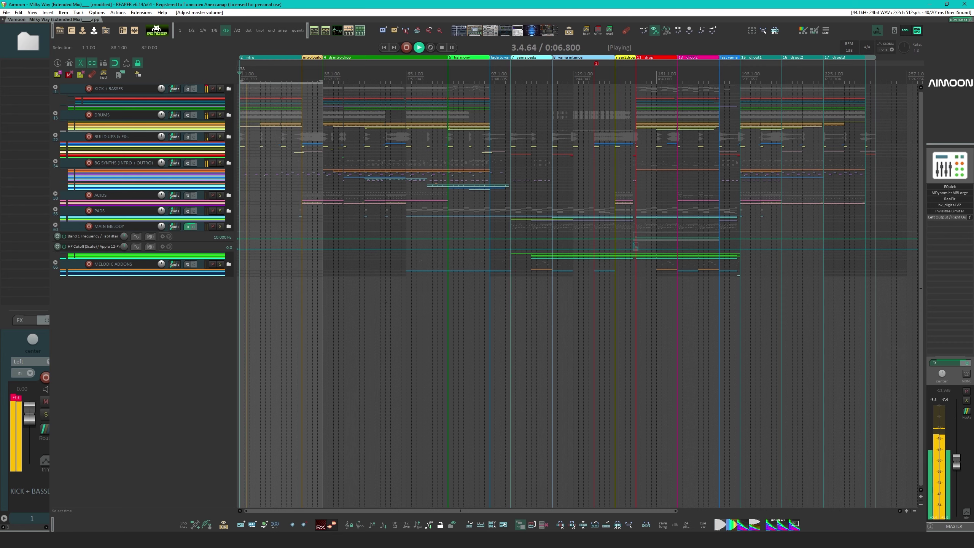
Audition the intro section, jumping playback ahead to bar 16 and to bar 24 just before the build-up
scroll(312, 237, "up", 2)
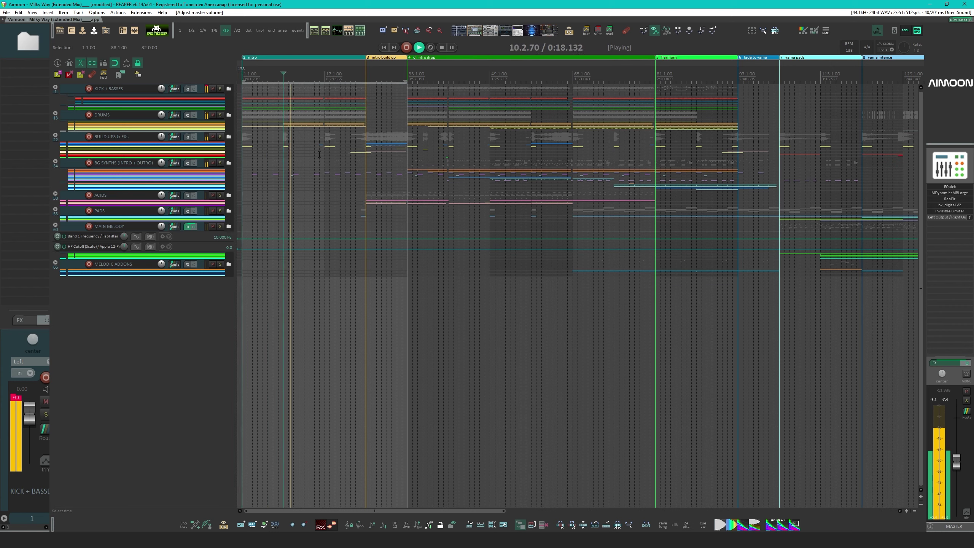
left_click(322, 158)
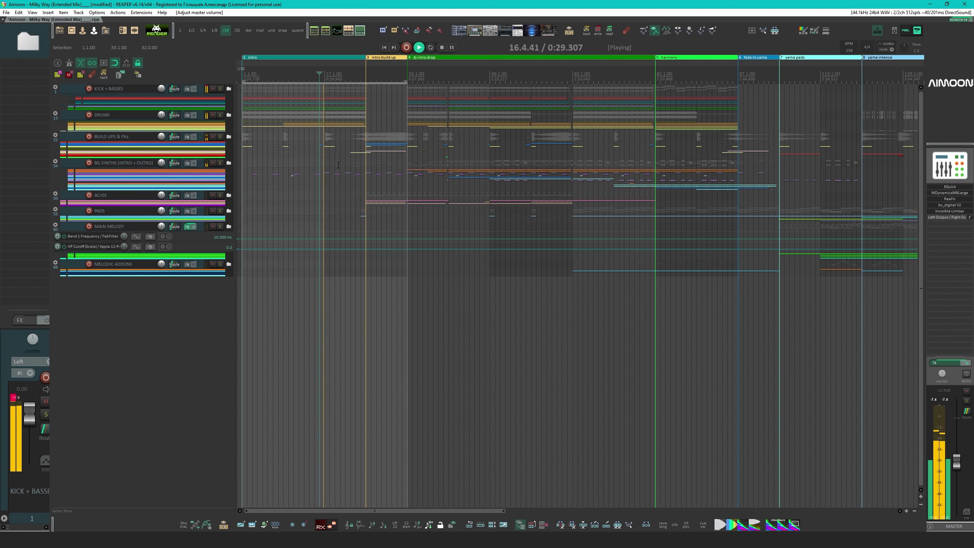
left_click(361, 163)
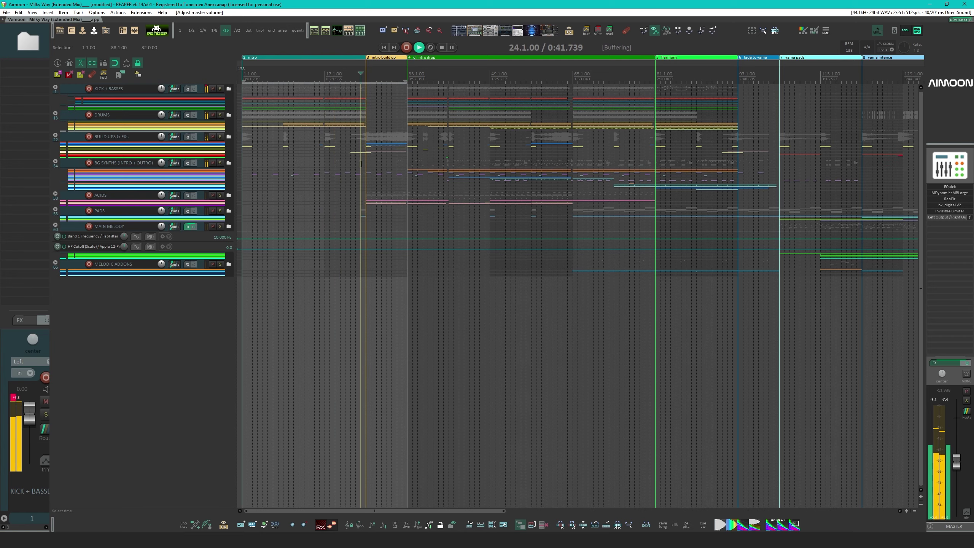
Solo the ACIDS folder and the BUILD UPS & FXs folder in turn during the intro build-up, unsoloing each
scroll(377, 174, "up", 3)
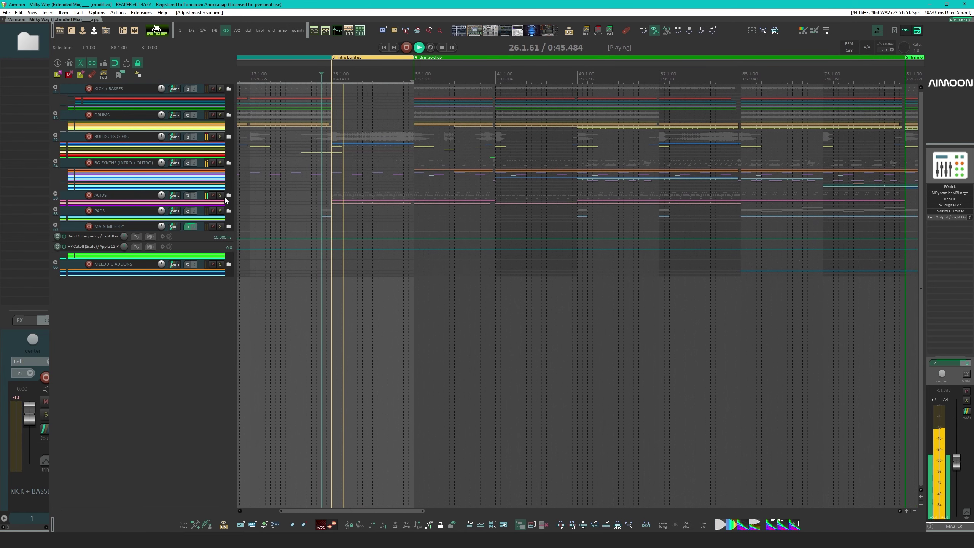
left_click(221, 196)
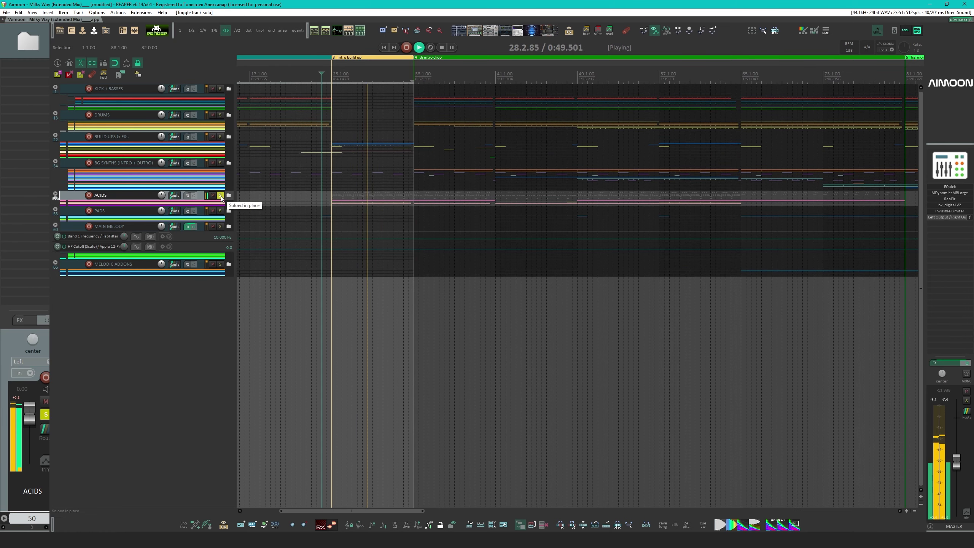
left_click(221, 195)
left_click(221, 138)
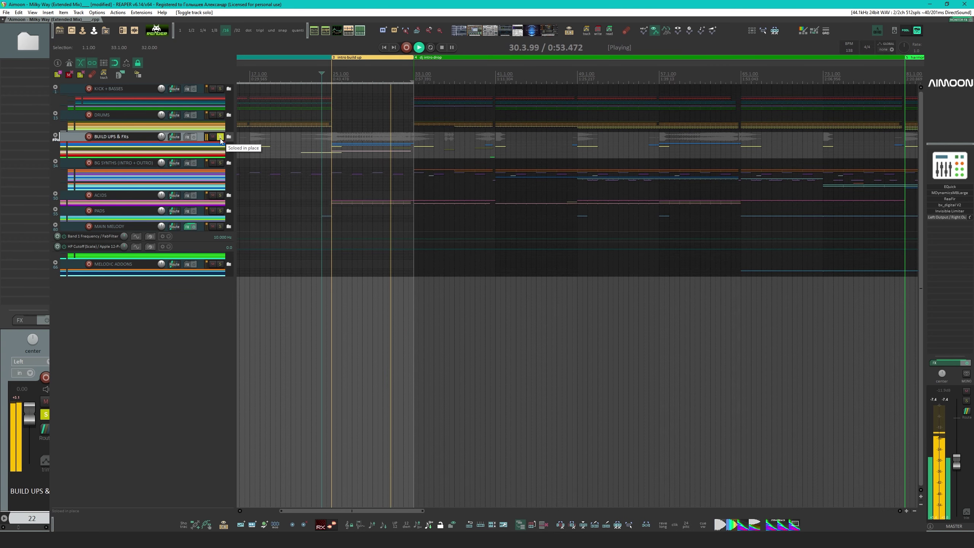
left_click(221, 137)
Set the time selection to the dj intro drop region, from bar 33 to bar 81
scroll(592, 181, "up", 3)
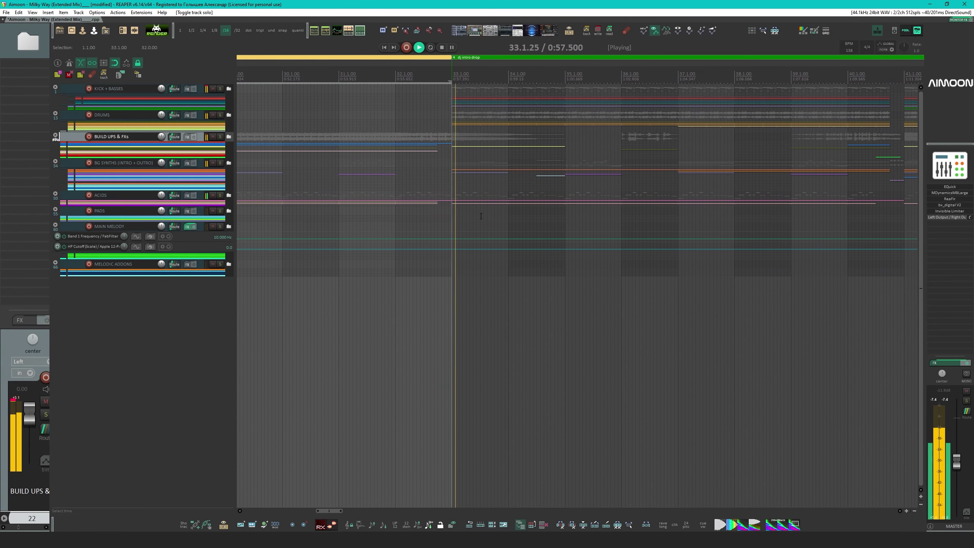
scroll(482, 207, "down", 4)
scroll(482, 207, "down", 5)
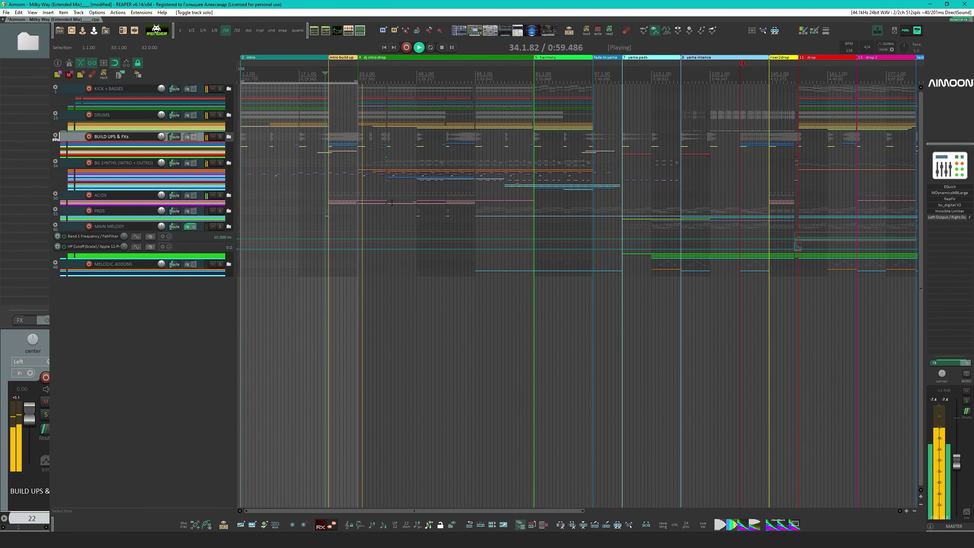
left_click_drag(359, 225, 534, 212)
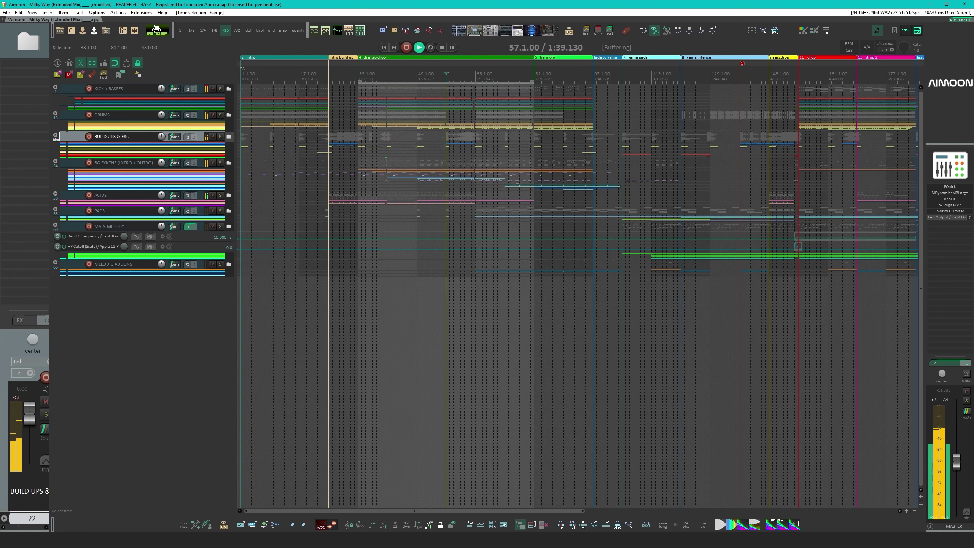
Audition the second half of the dj intro drop, moving playback to bar 65 and back to bar 63
scroll(537, 203, "up", 2)
left_click_drag(588, 205, 452, 223)
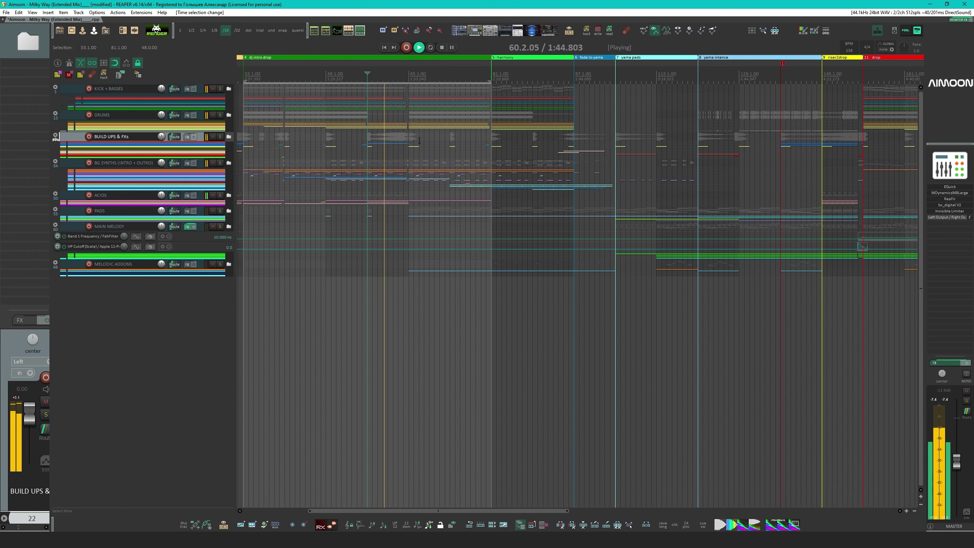
left_click(410, 153)
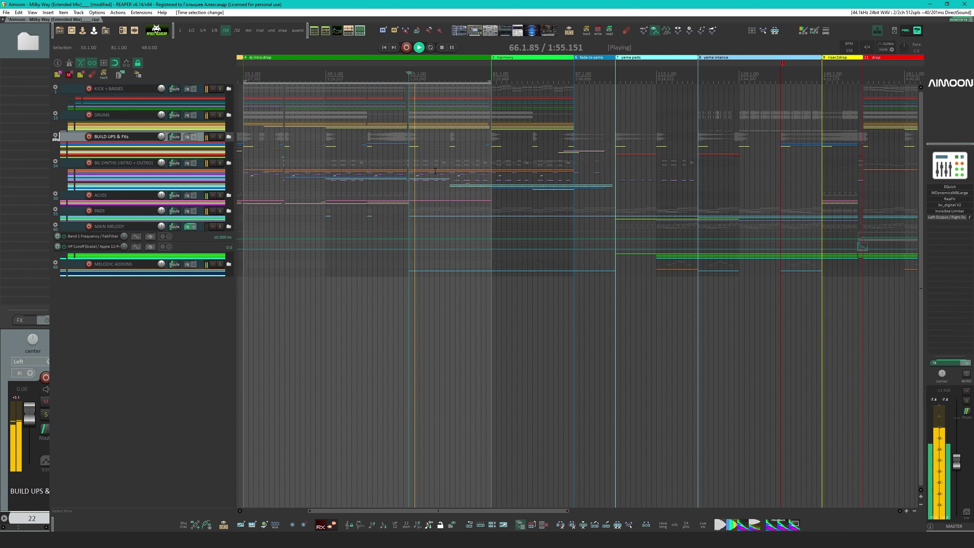
left_click(397, 192)
scroll(573, 220, "up", 3)
scroll(573, 220, "right", 5)
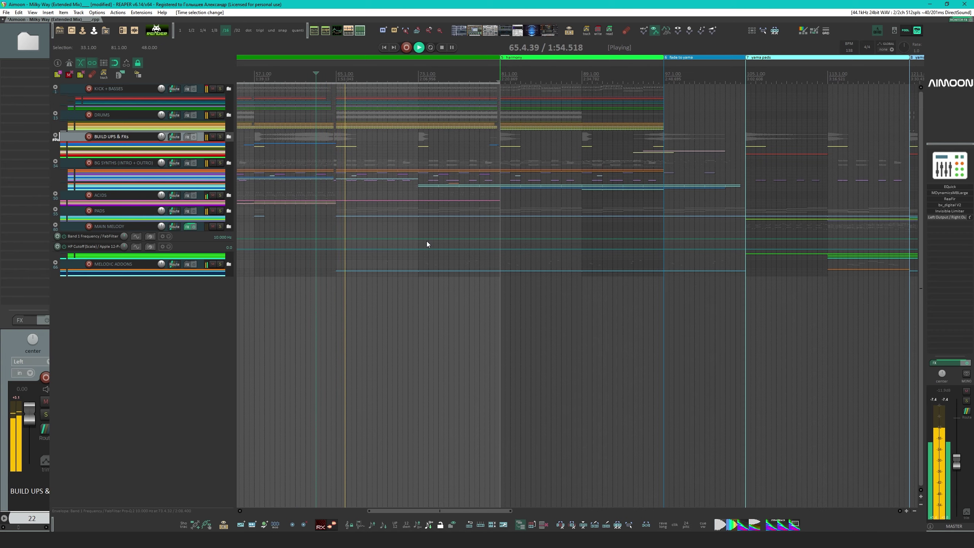
scroll(427, 244, "down", 4)
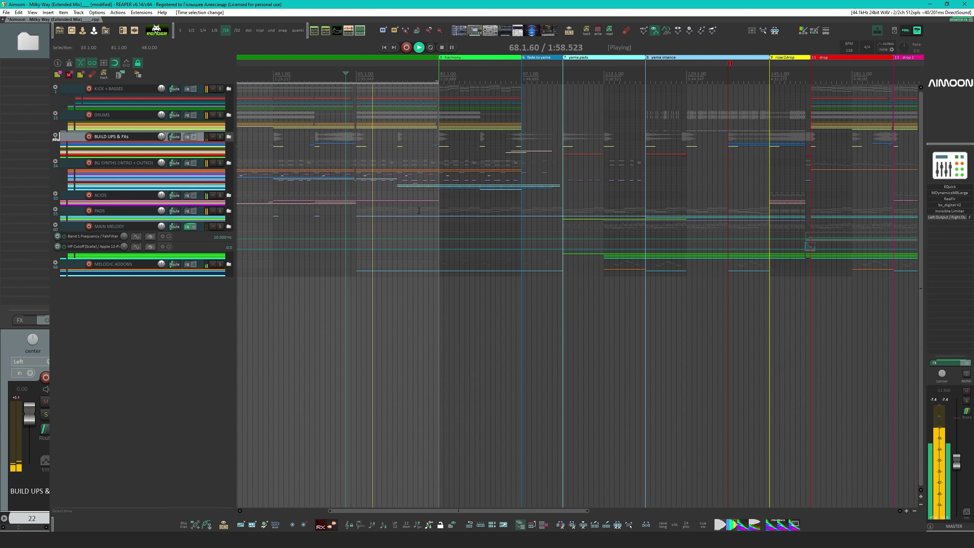
scroll(424, 211, "up", 2)
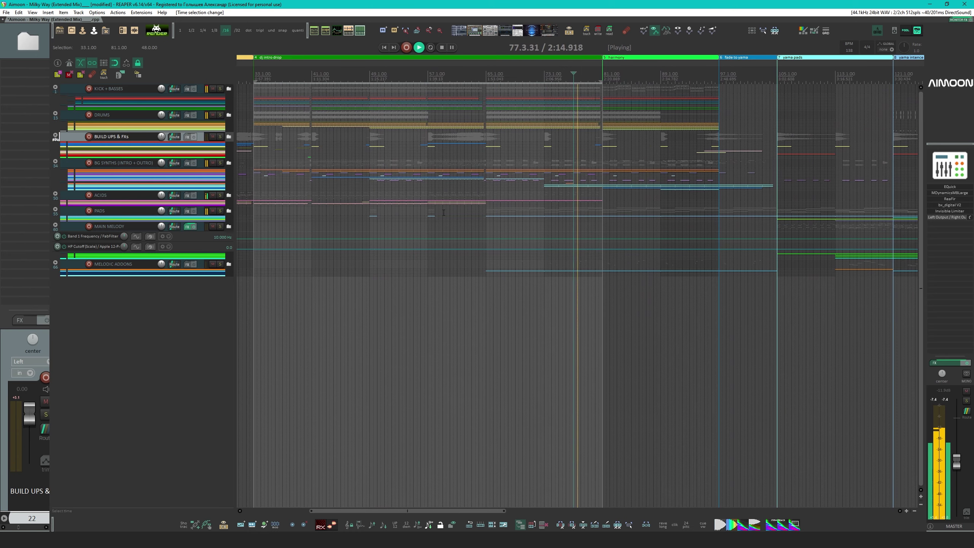
Set the time selection to the harmony region, bars 81 to 97, and expand the KICK + BASSES folder
left_click_drag(627, 241, 596, 241)
scroll(597, 241, "right", 5)
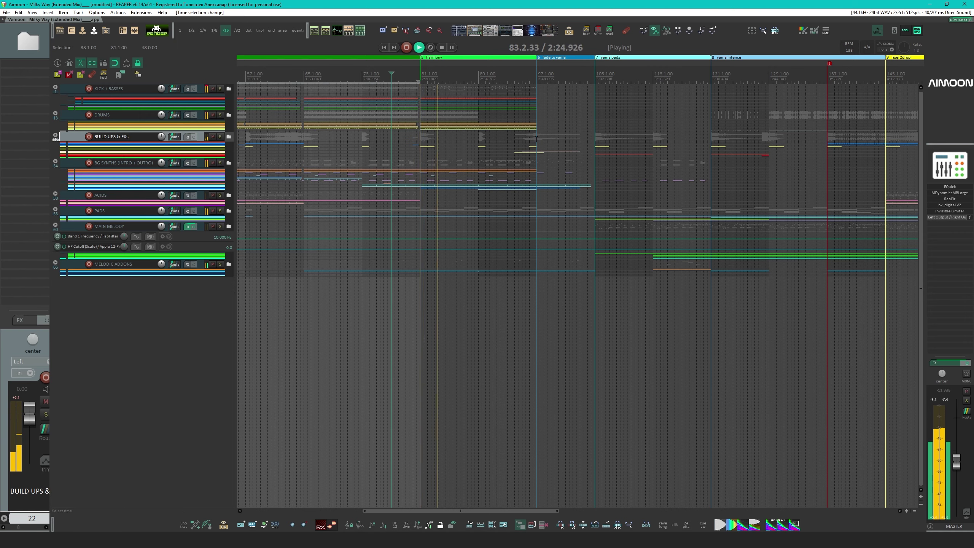
left_click_drag(536, 143, 421, 143)
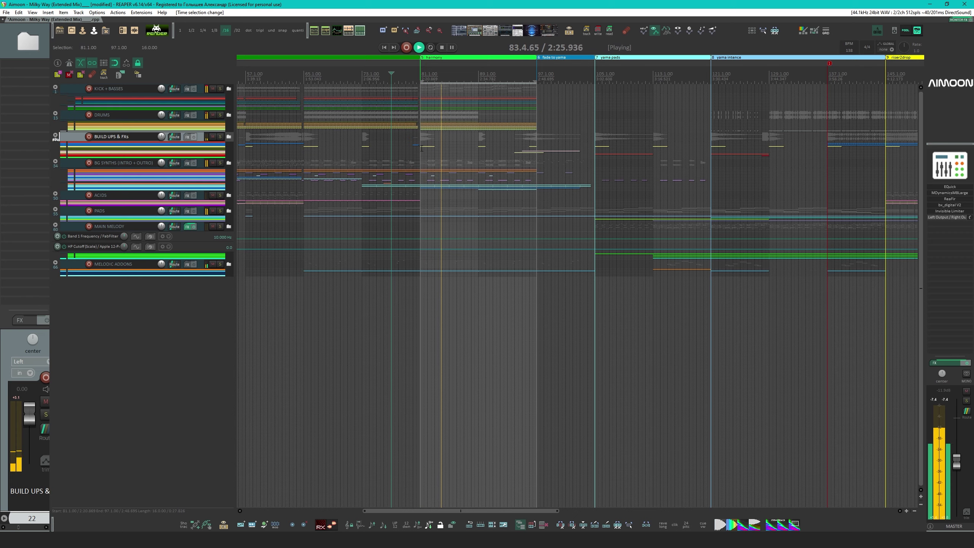
left_click(55, 87)
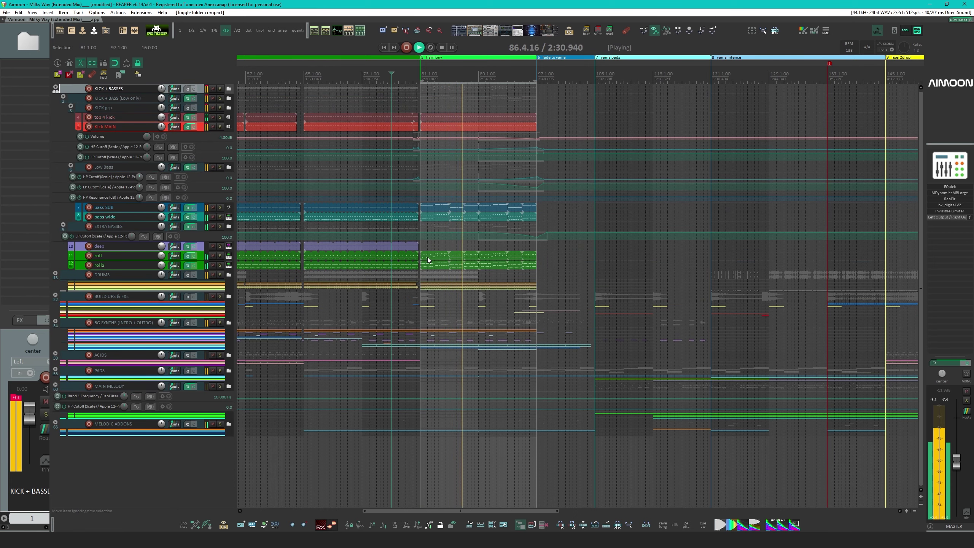
Glue the roll track's MIDI items from bar 89 to 97 and examine the notes in the MIDI editor, closing it again
scroll(445, 262, "down", 3)
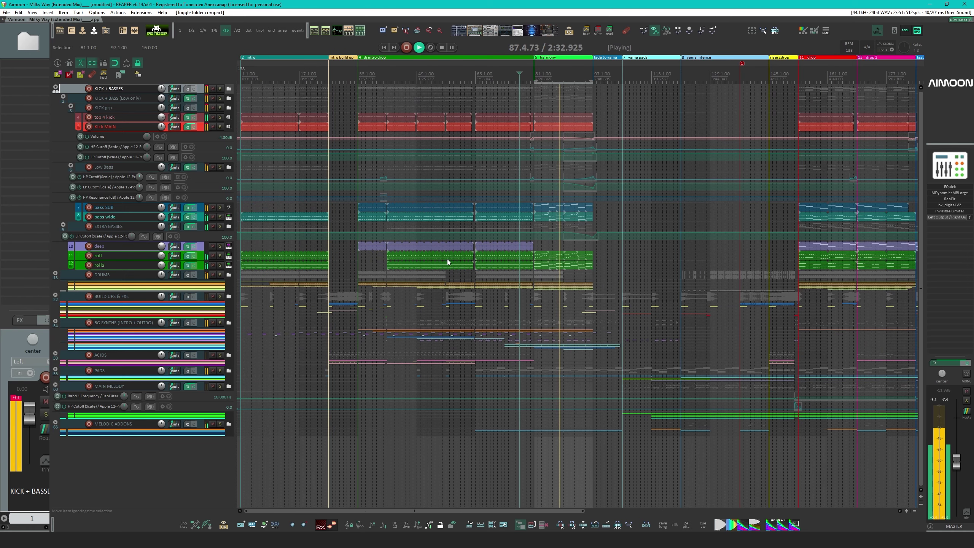
scroll(447, 262, "up", 3)
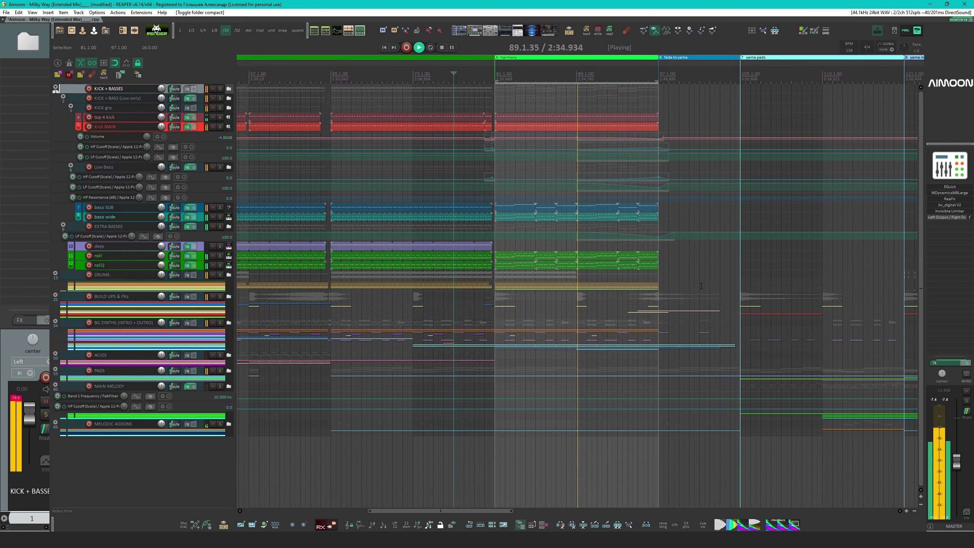
scroll(537, 261, "right", 5)
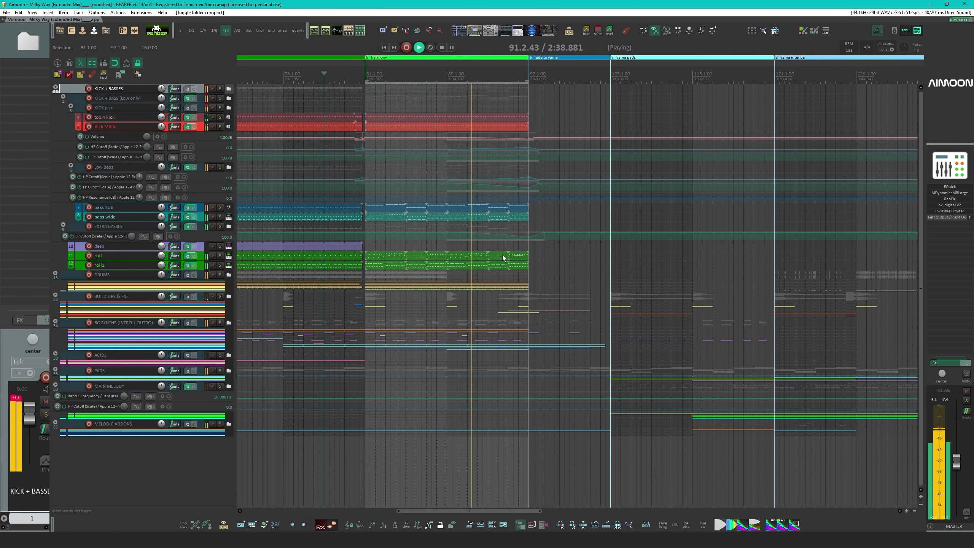
left_click_drag(503, 258, 472, 254)
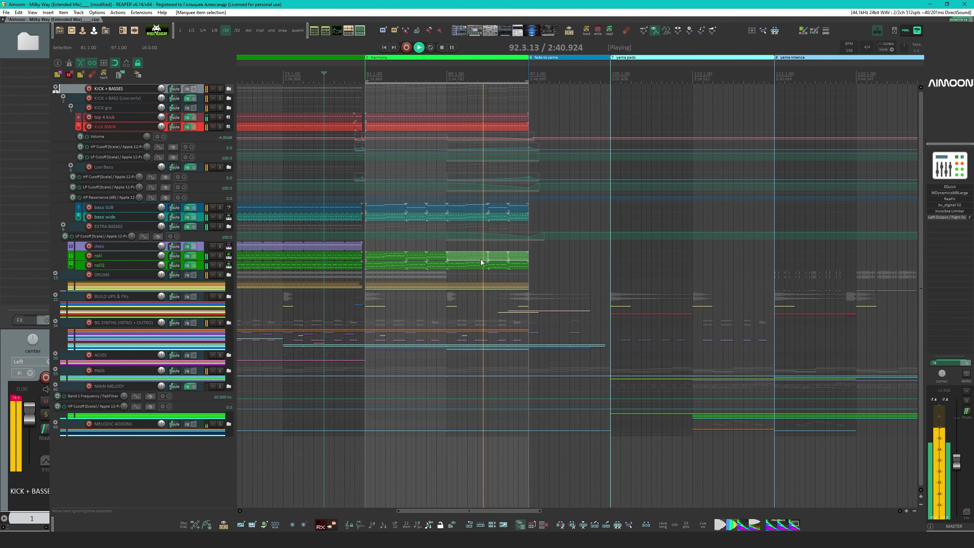
key("ctrl+g")
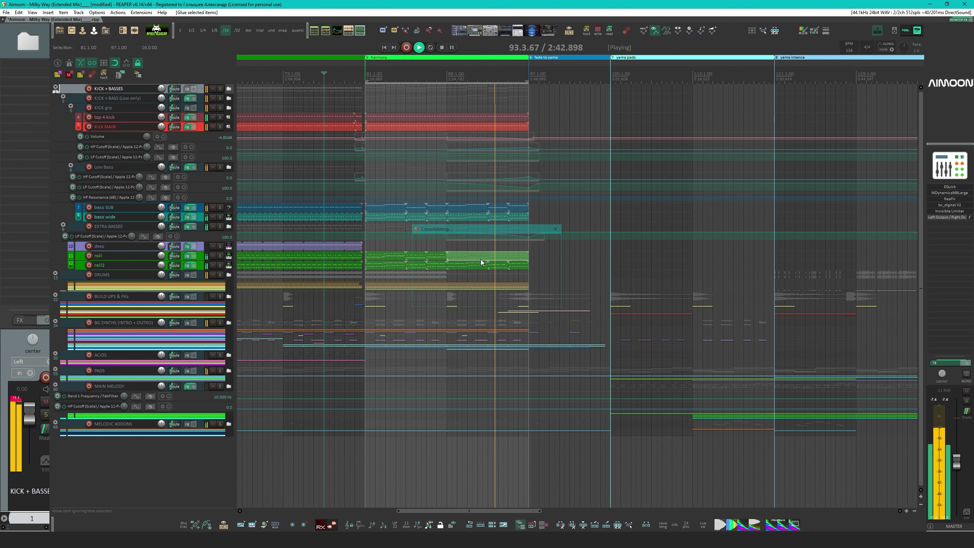
double_click(481, 259)
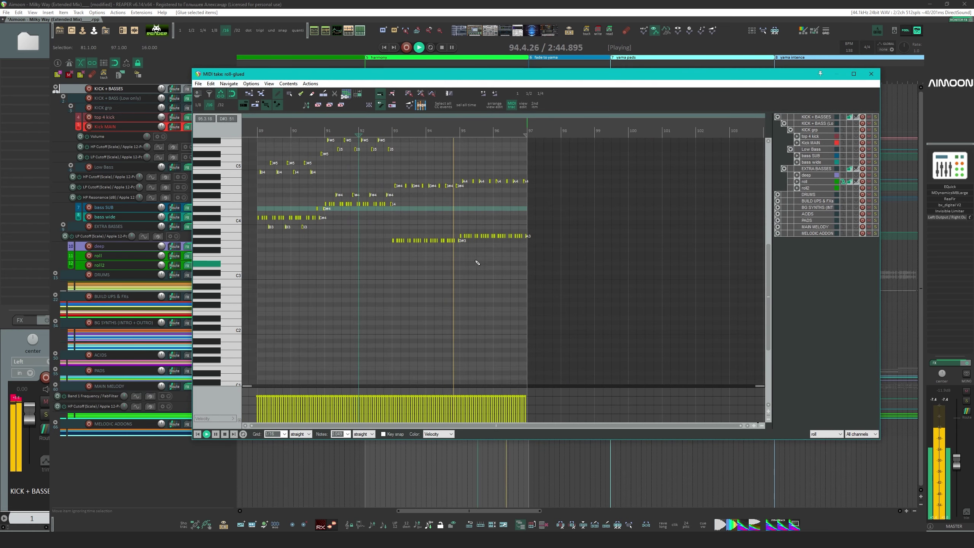
key("Escape")
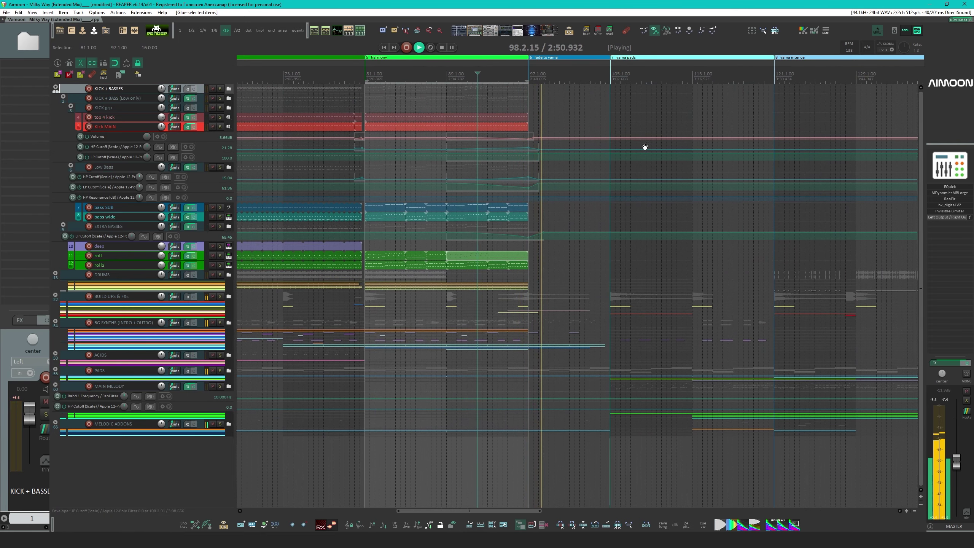
Collapse the KICK + BASSES folder and expand the MAIN MELODY, PADS and MELODIC ADDONS folders
scroll(505, 189, "down", 3)
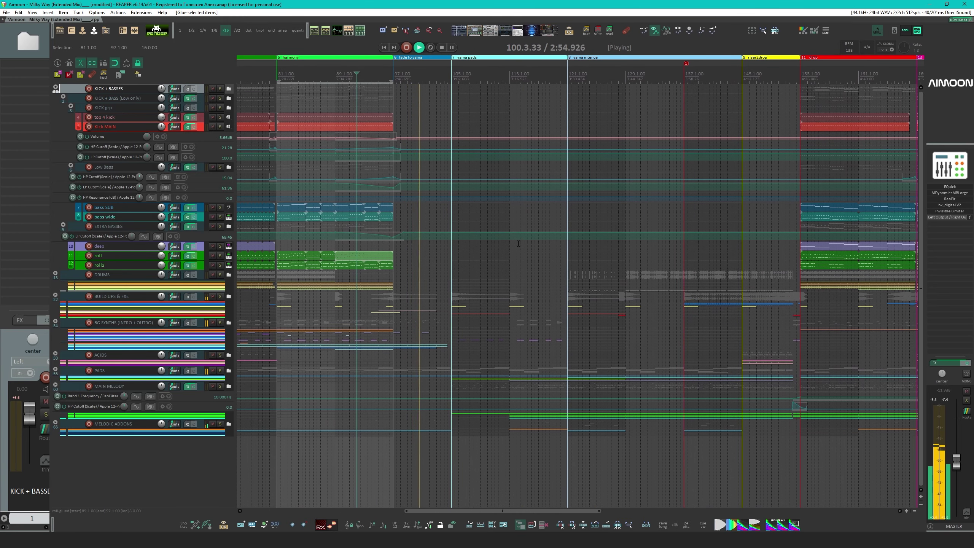
scroll(498, 261, "down", 2)
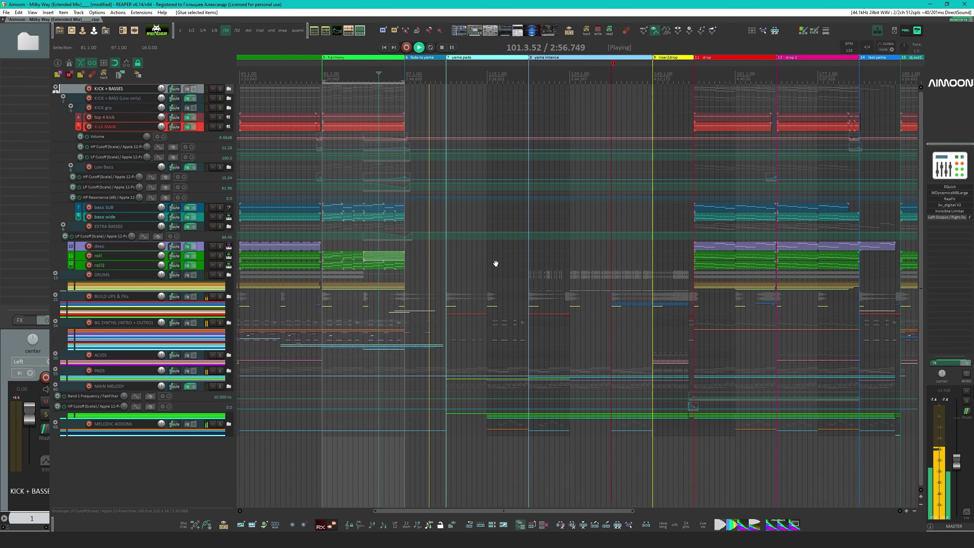
scroll(495, 263, "right", 3)
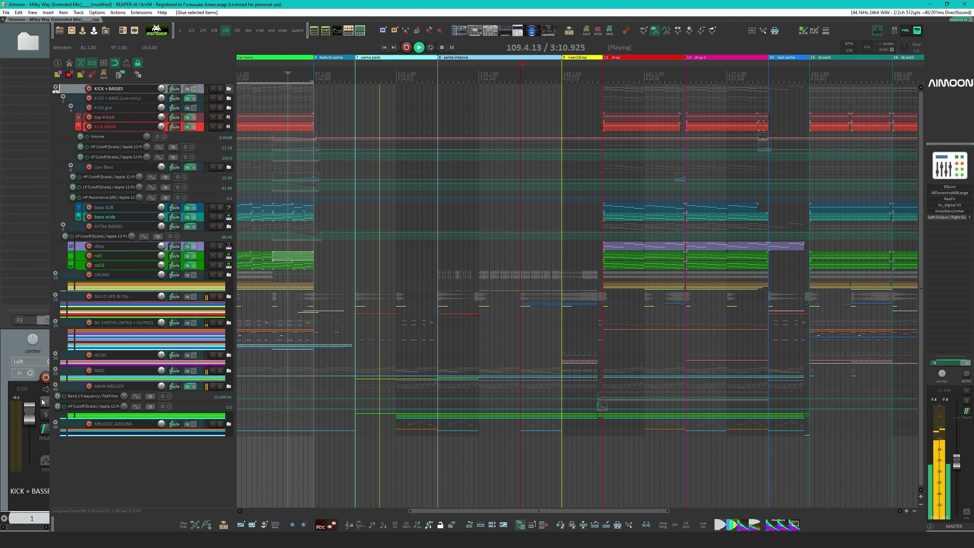
left_click(55, 87)
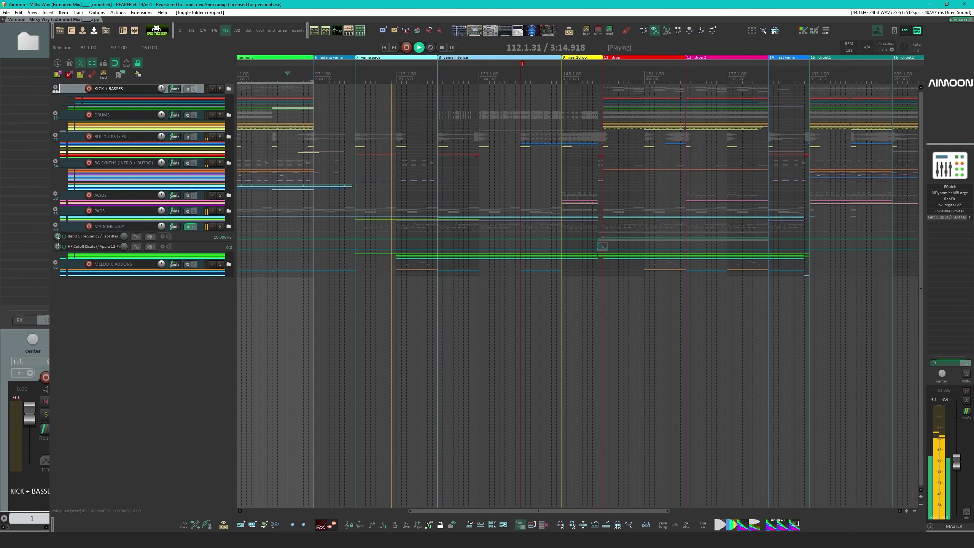
left_click(55, 225)
left_click(55, 210)
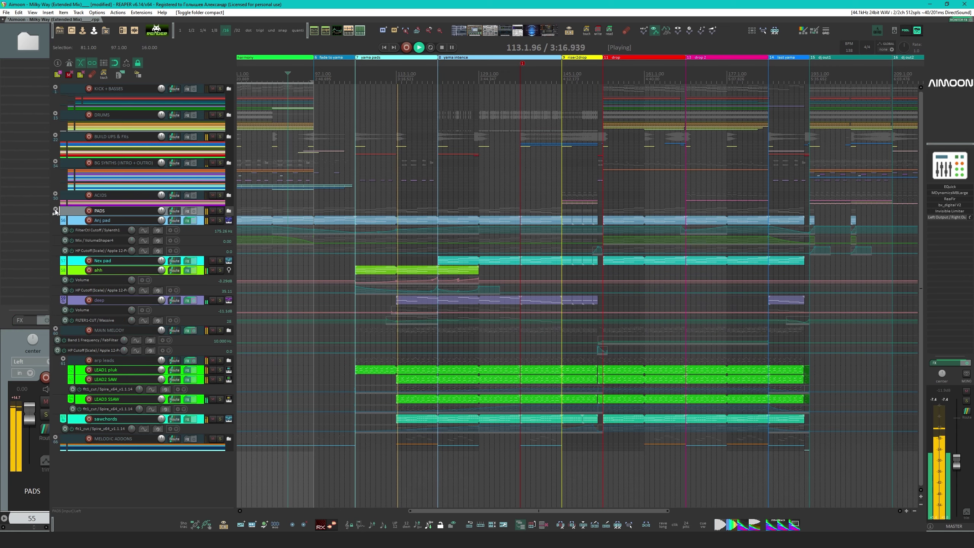
double_click(70, 449)
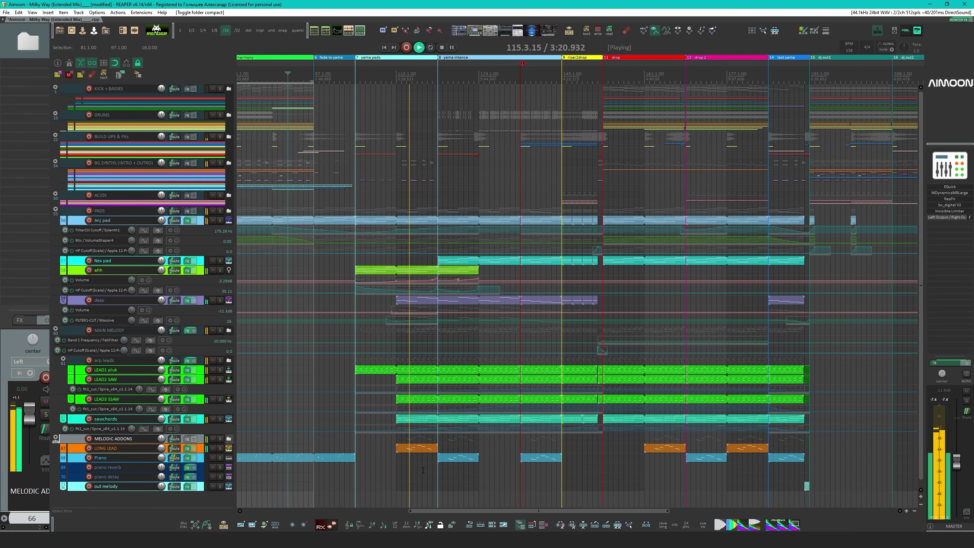
Collapse the MELODIC ADDONS folder and expand the DRUMS folder
left_click_drag(413, 453, 474, 474)
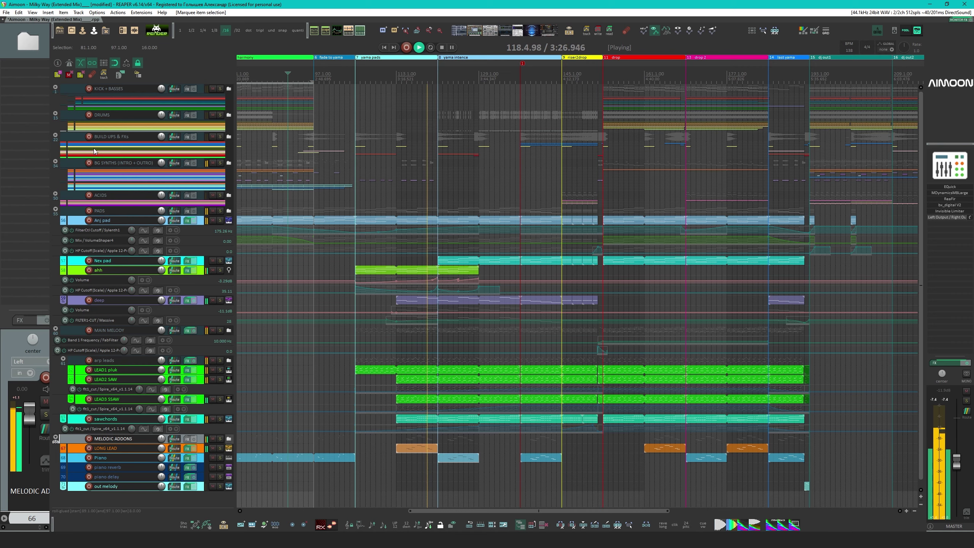
left_click(56, 438)
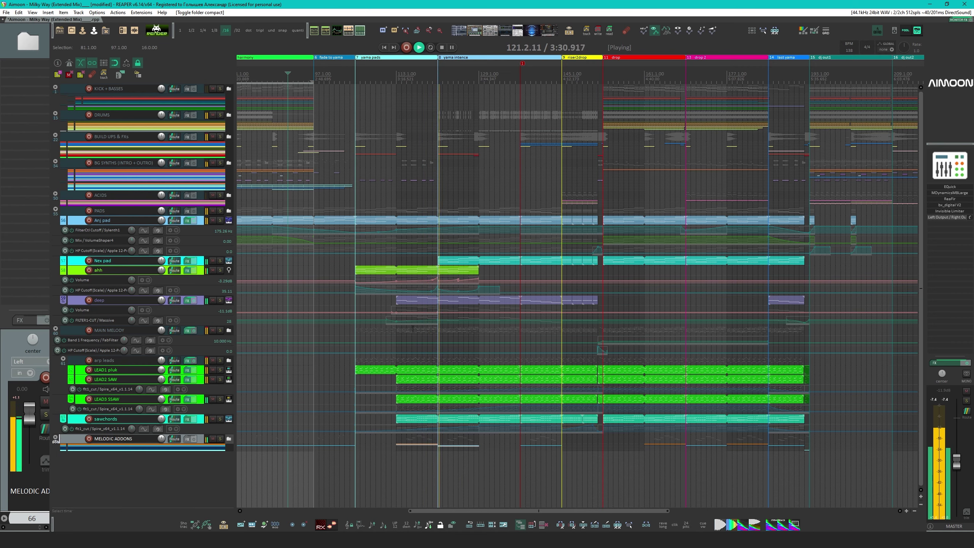
scroll(375, 330, "right", 3)
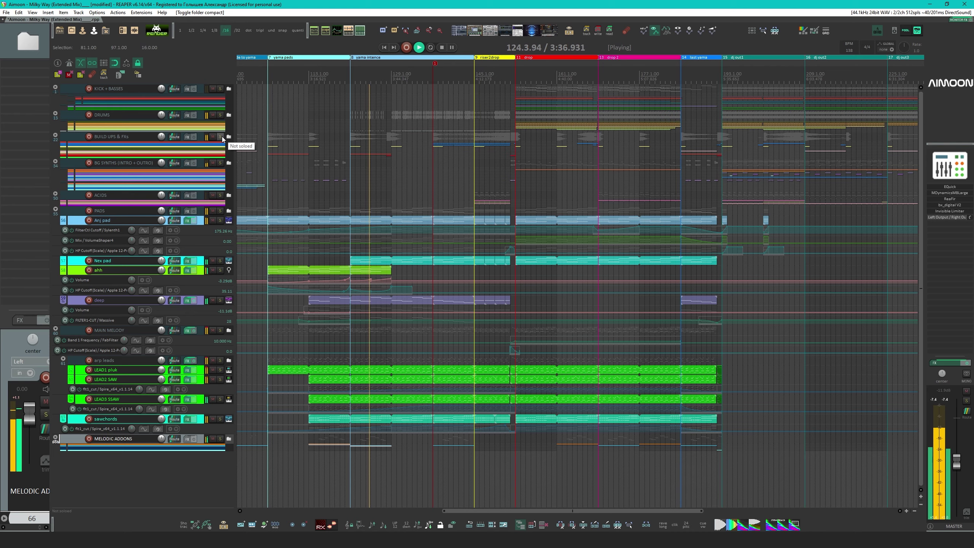
left_click(55, 113)
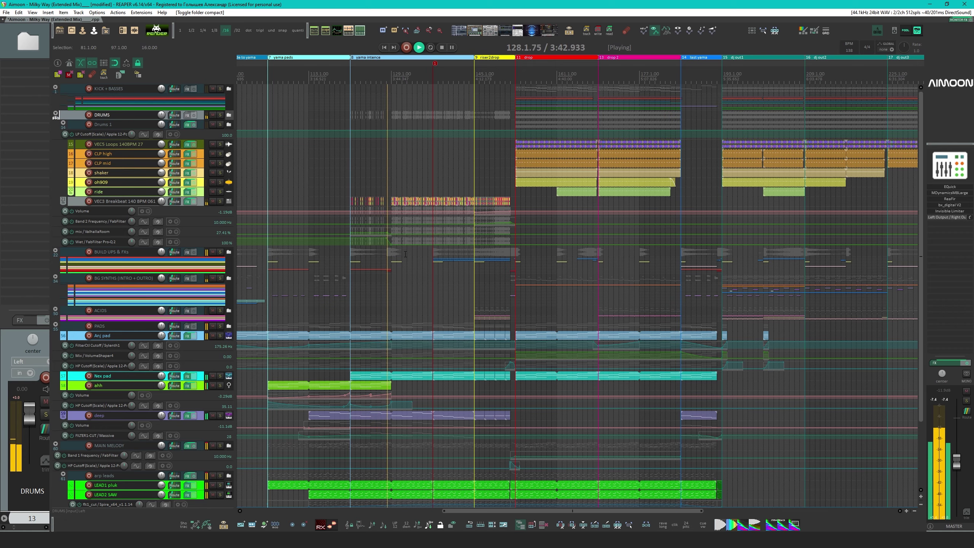
Expand the BUILD UPS & FXs and ACIDS folders while the build-up before the drop plays
scroll(428, 251, "down", 3)
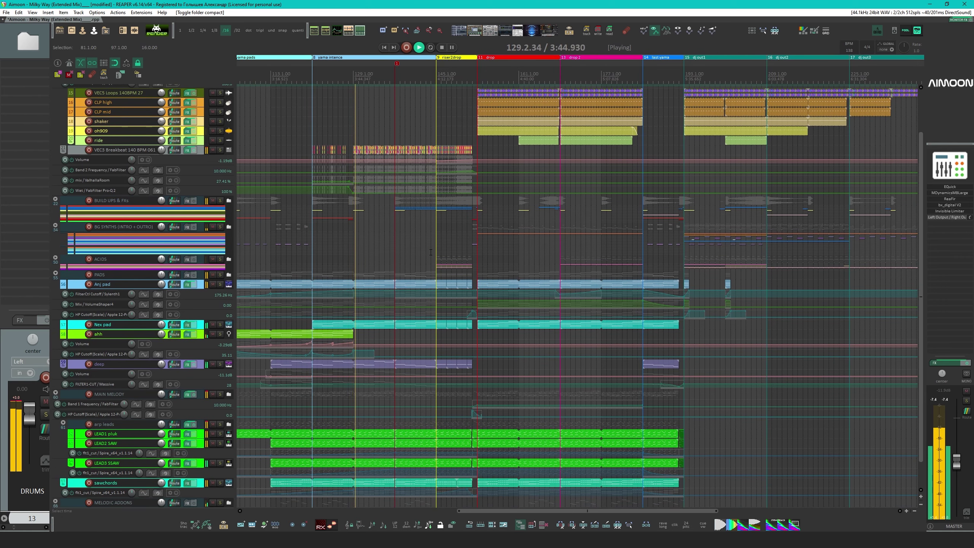
left_click(55, 199)
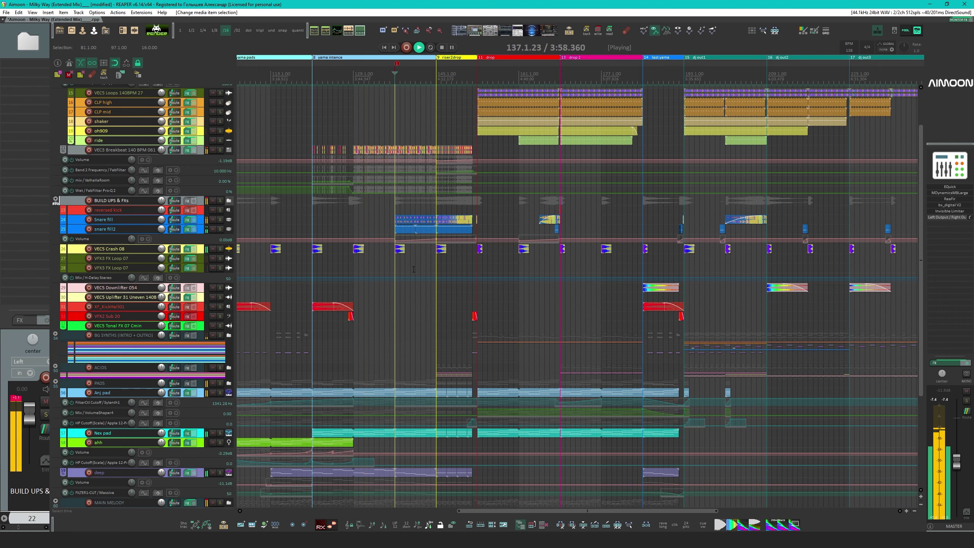
scroll(413, 269, "up", 3)
scroll(152, 335, "down", 3)
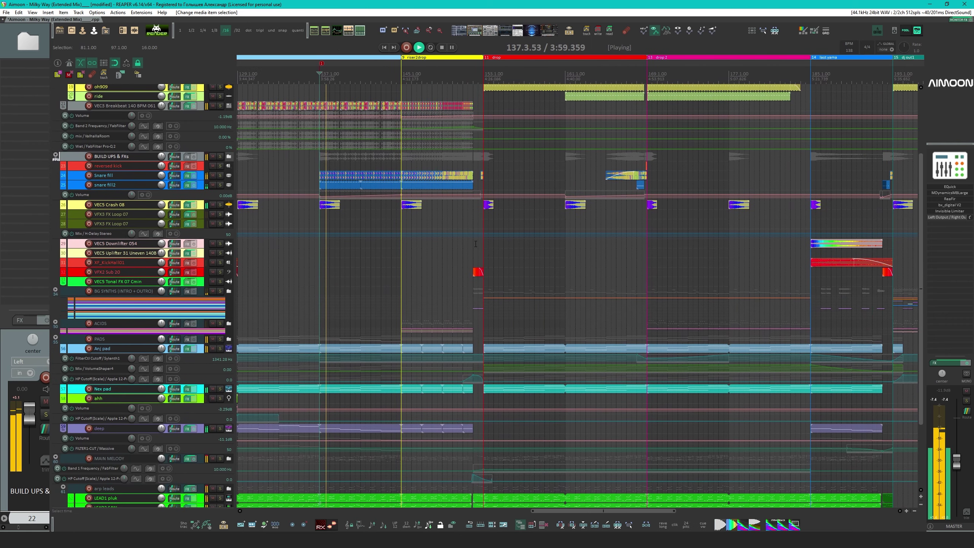
left_click(55, 323)
scroll(478, 348, "up", 5)
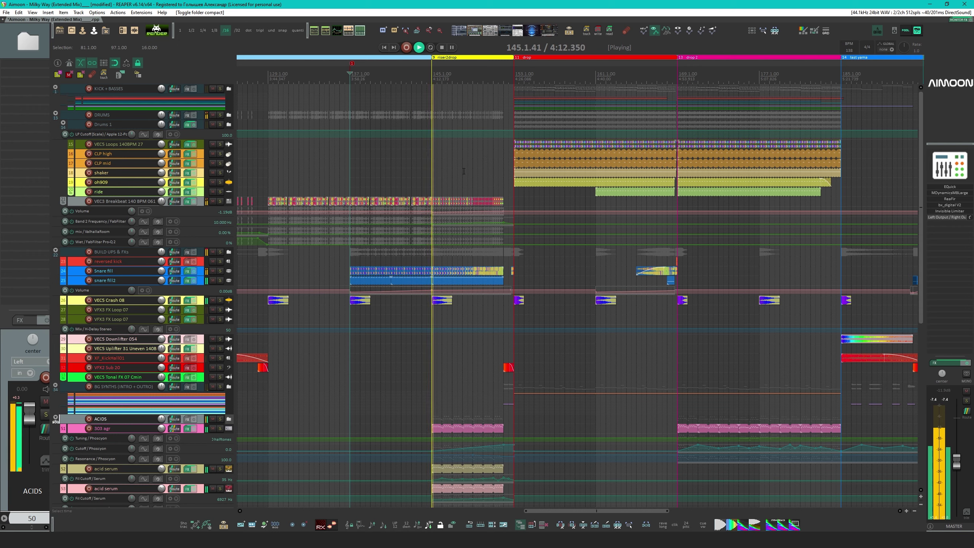
Stop playback and set the time selection to the riser2drop region, bars 145 to 153
key("space")
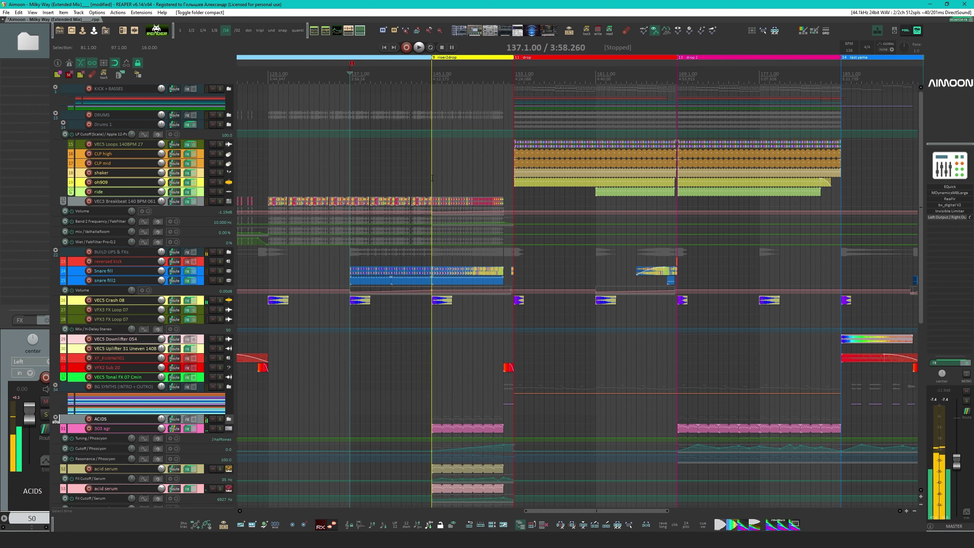
left_click(431, 177)
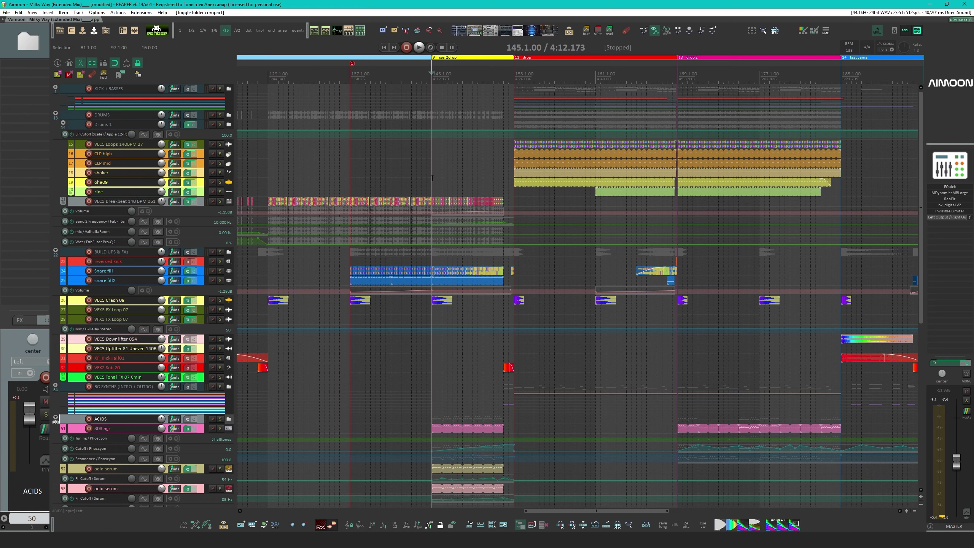
left_click_drag(431, 178, 515, 167)
scroll(438, 217, "right", 3)
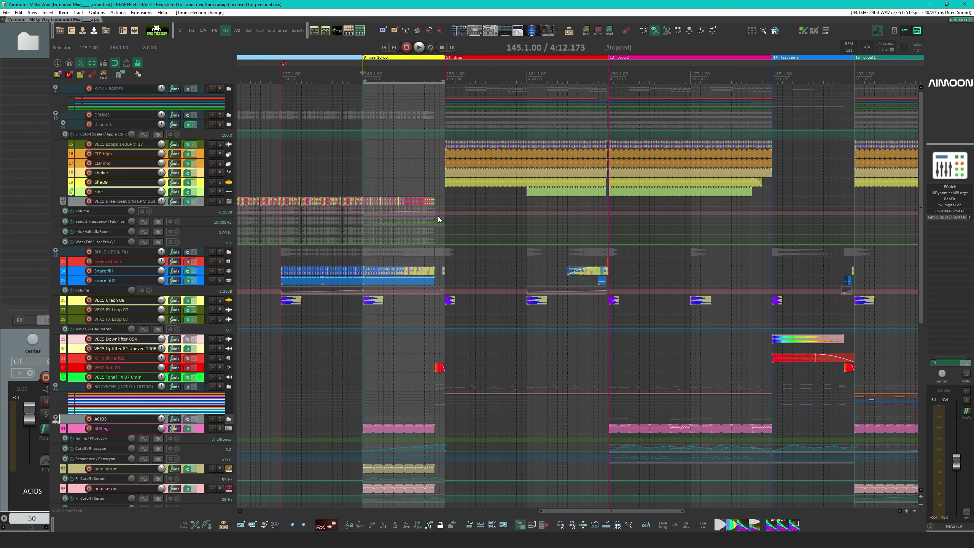
scroll(438, 216, "up", 4)
scroll(438, 216, "right", 5)
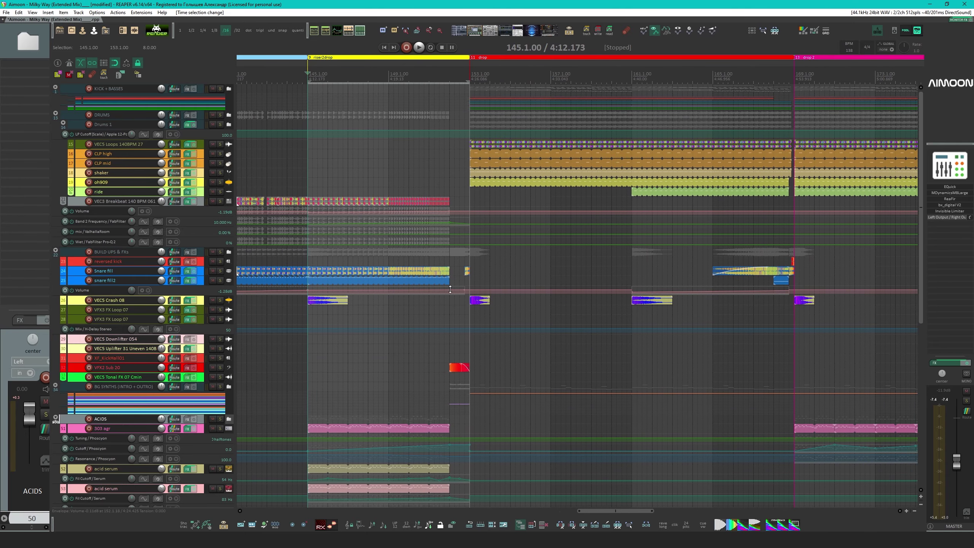
scroll(390, 395, "right", 1)
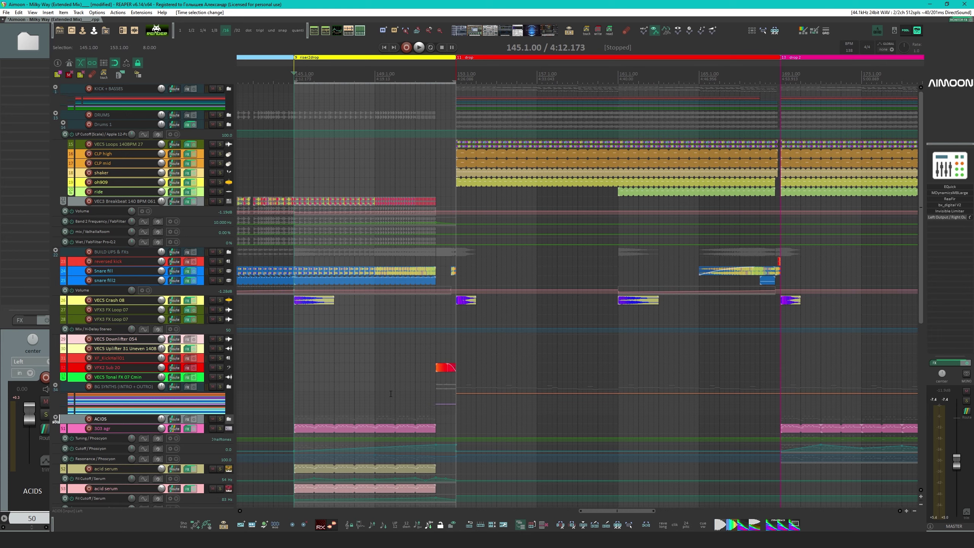
Solo the deep track, play it from bar 145 and enlarge its height to show its notes
scroll(386, 402, "down", 10)
scroll(409, 189, "left", 1)
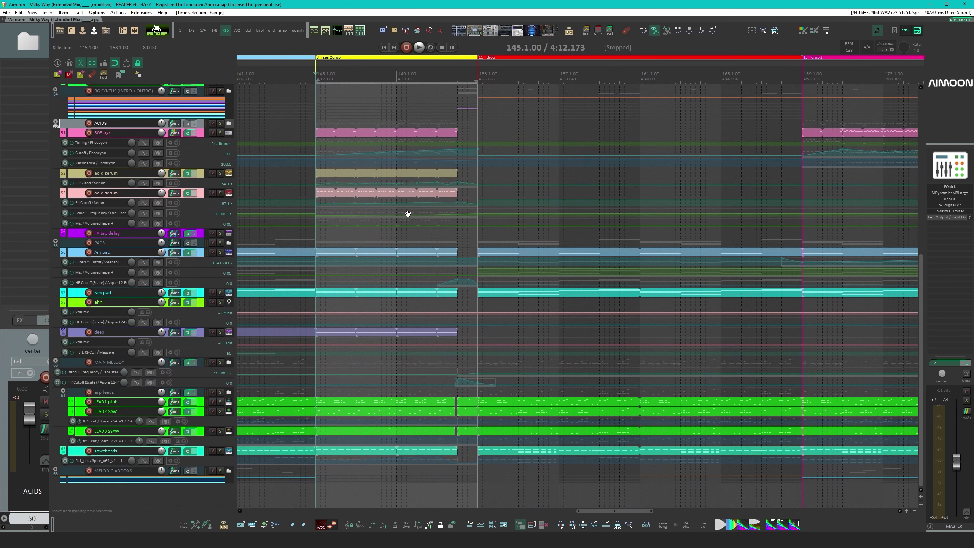
scroll(410, 181, "up", 1)
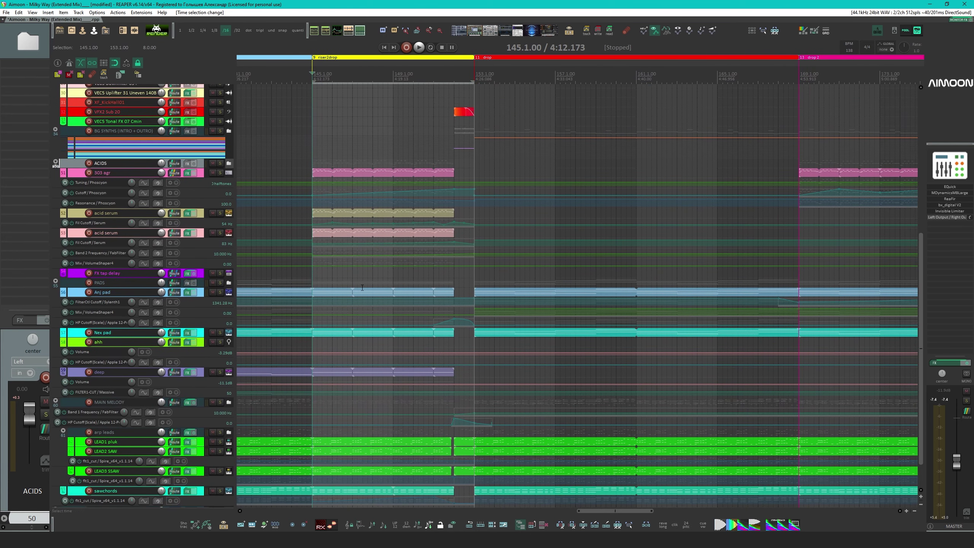
left_click(221, 372)
key("space")
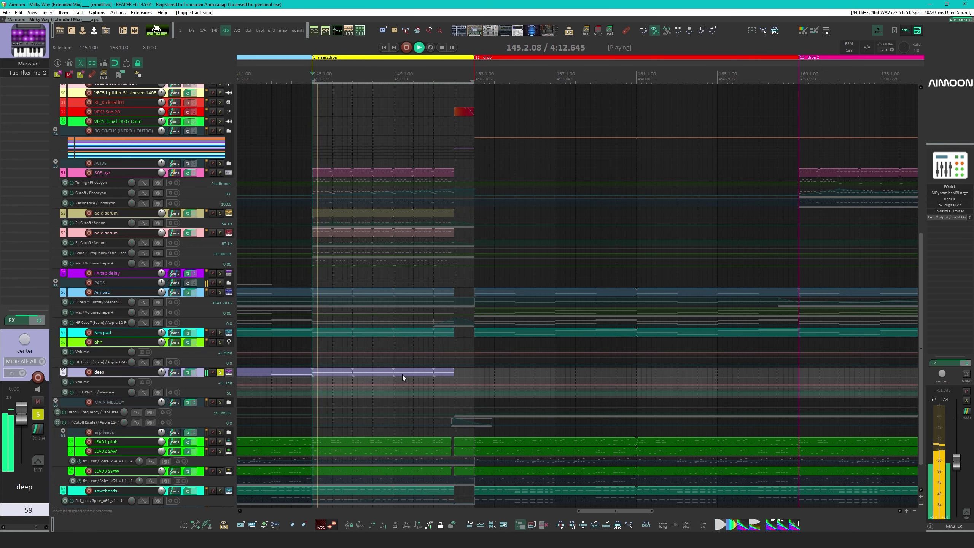
left_click_drag(175, 377, 175, 395)
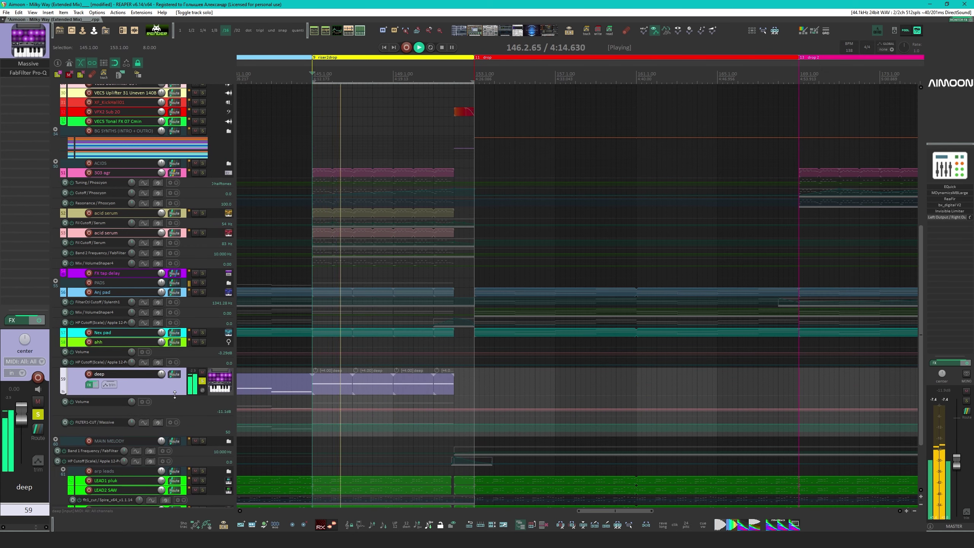
scroll(174, 394, "down", 2)
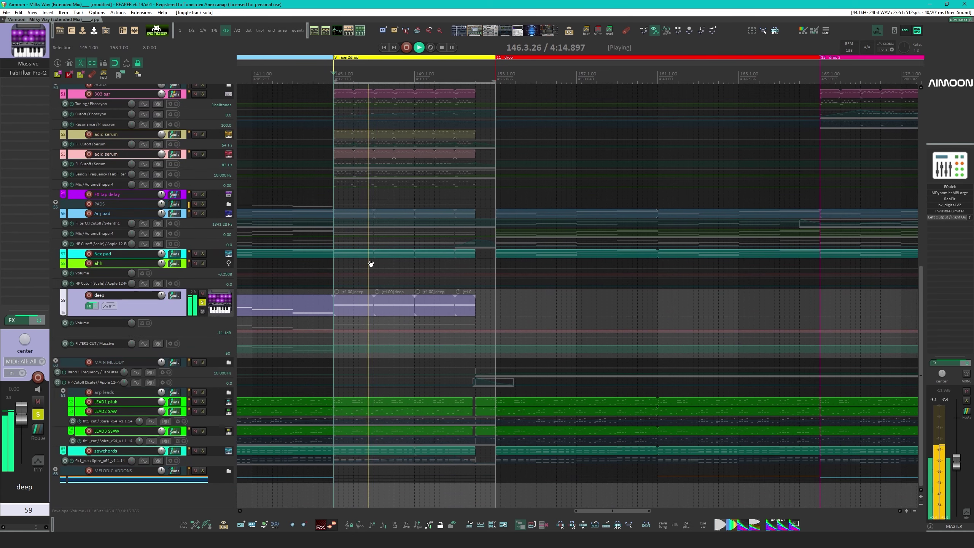
Solo the arp leads folder alongside deep and examine the LEAD1 pluk notes in the MIDI editor, selecting the two lowest note rows
key("space")
left_click(202, 392)
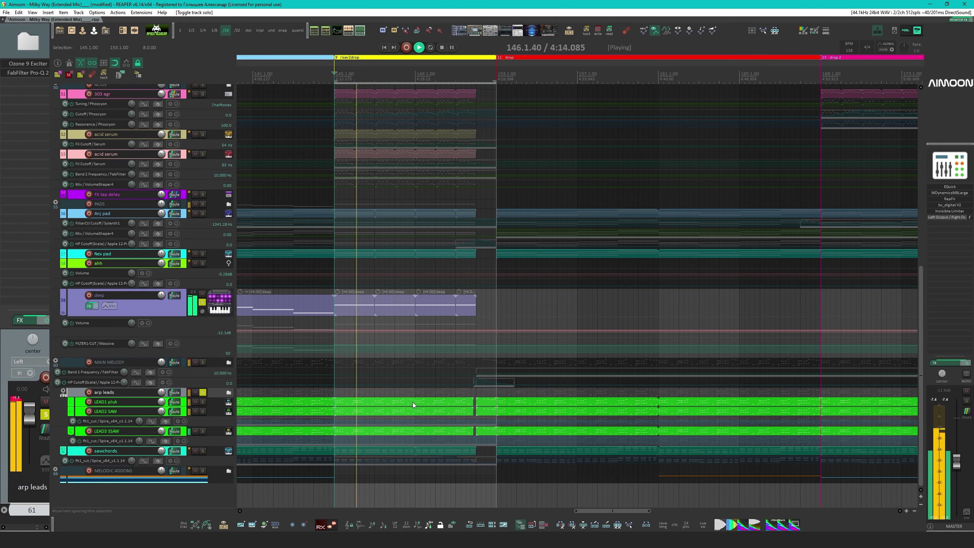
double_click(409, 426)
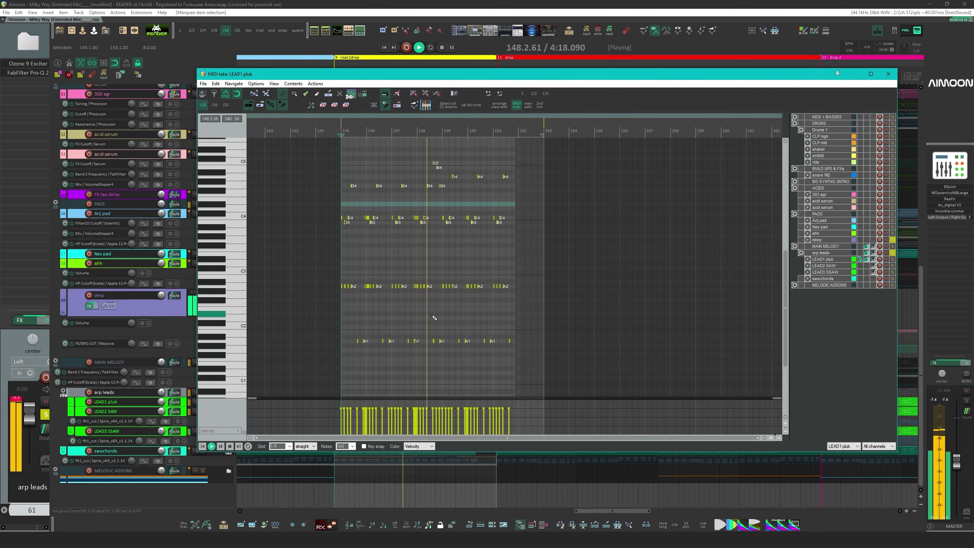
left_click_drag(333, 280, 518, 353)
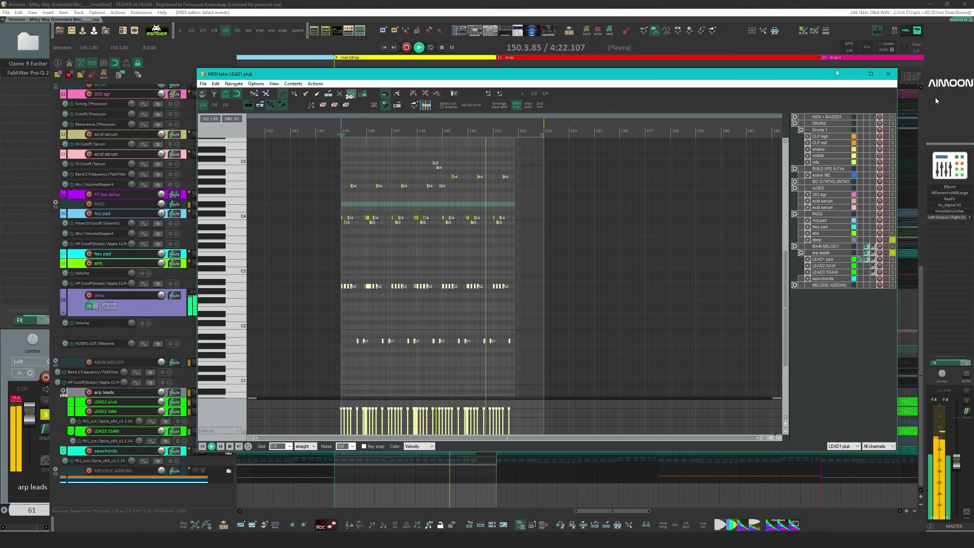
left_click(887, 74)
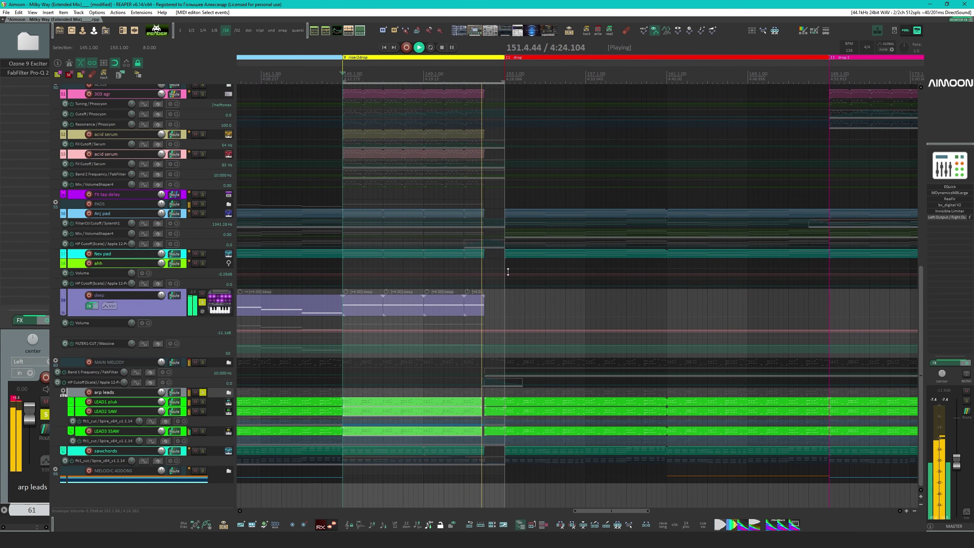
Clear the existing solos, audition sawchords together with deep from bar 145, and return to the full mix
left_click(218, 452)
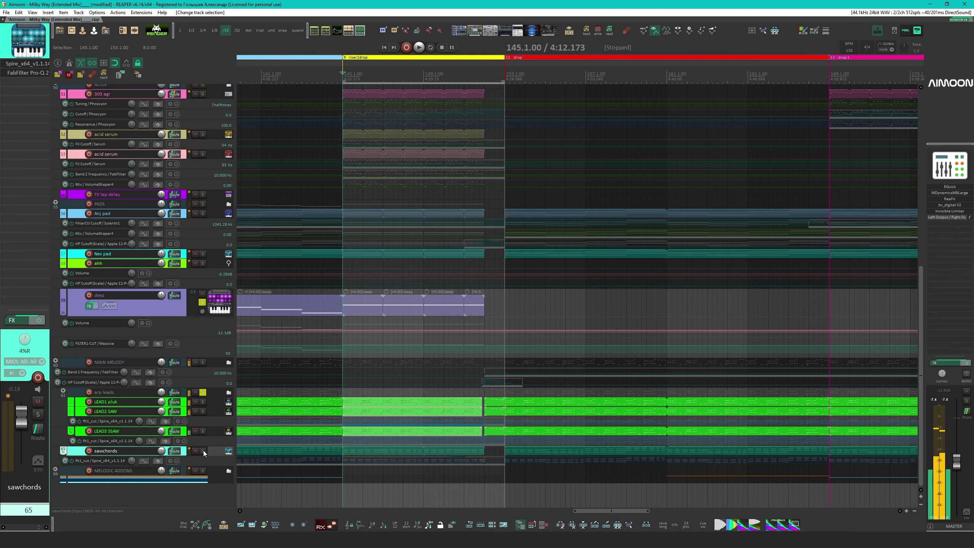
key("s")
key("space")
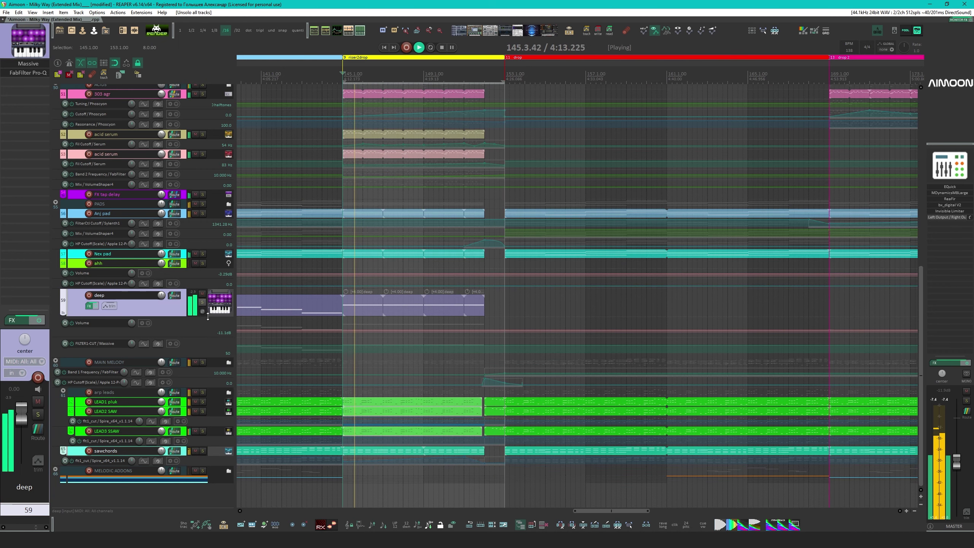
left_click(202, 451)
left_click(203, 451)
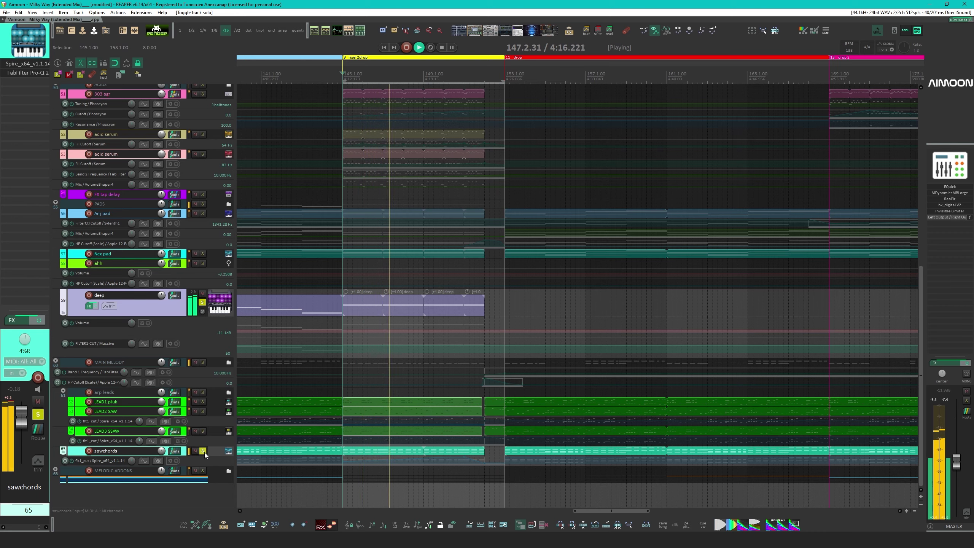
left_click(203, 451)
Set the time selection to the one-bar gap before the drop, bars 152 to 153, and play from there
scroll(483, 352, "up", 3)
scroll(482, 352, "up", 3)
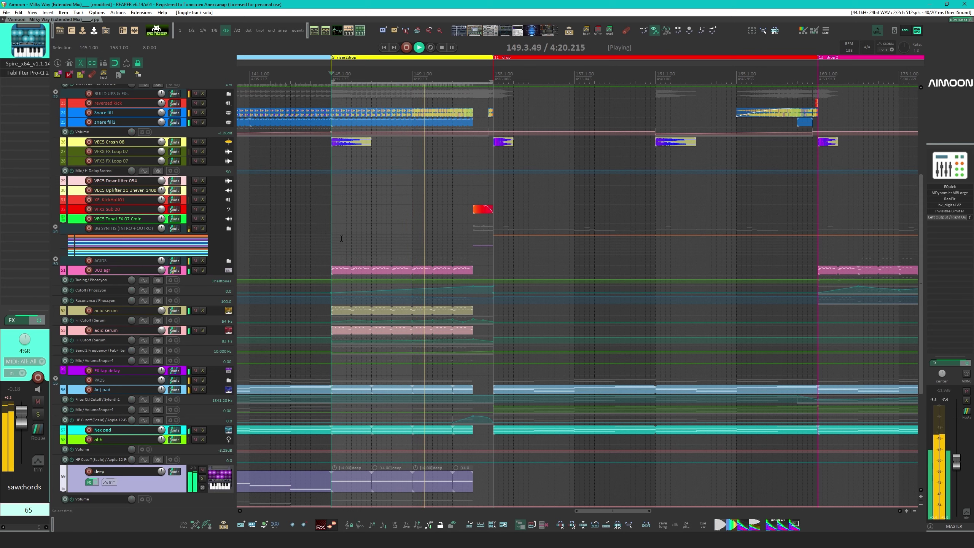
scroll(617, 281, "up", 3)
scroll(616, 282, "down", 2)
left_click_drag(616, 281, 469, 355)
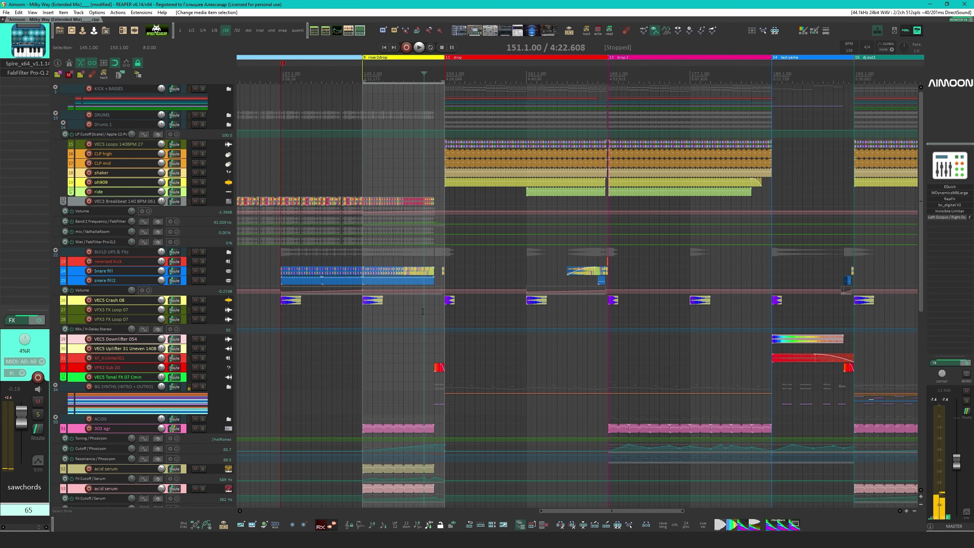
left_click_drag(435, 164, 444, 165)
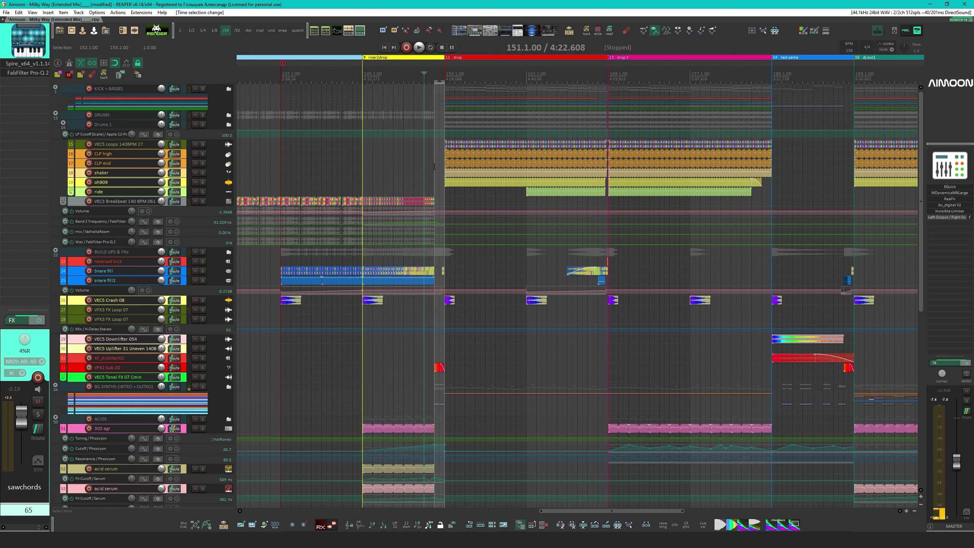
key("space")
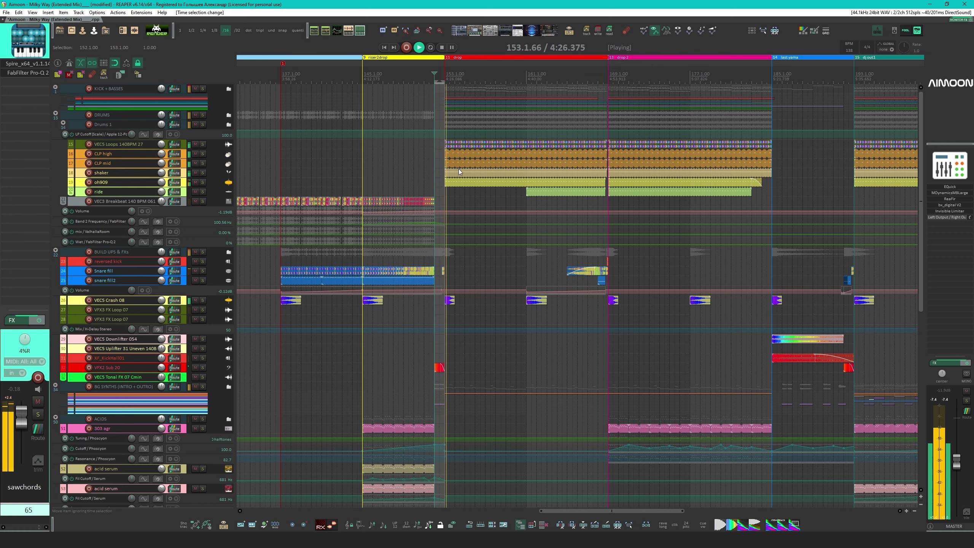
Look over the tracks in the drop during playback and briefly audition the ride track in solo
scroll(468, 236, "up", 4)
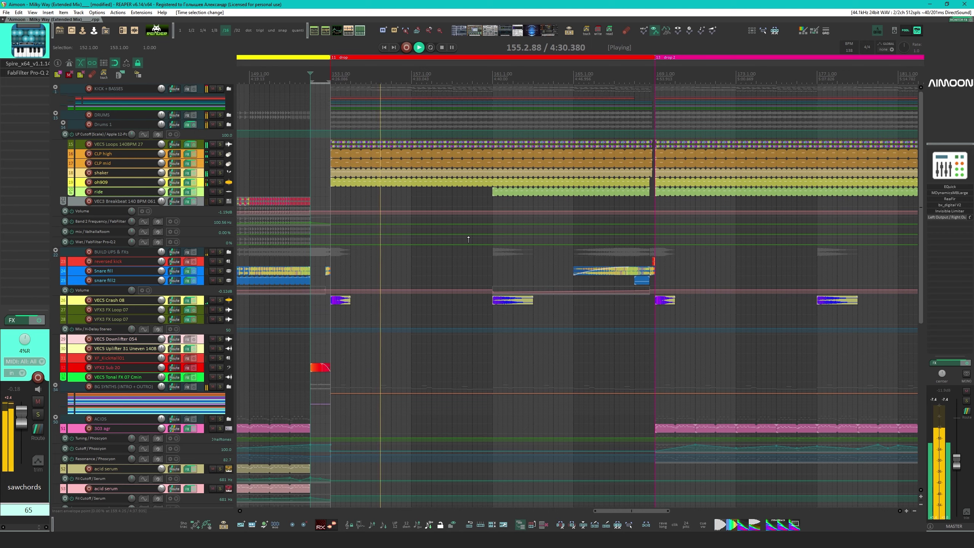
scroll(468, 235, "down", 4)
scroll(469, 236, "down", 3)
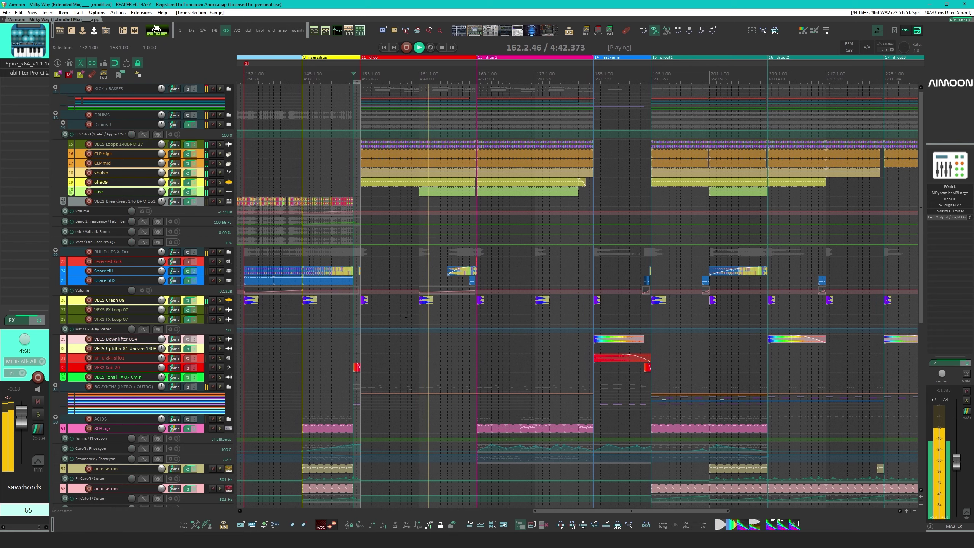
scroll(420, 215, "down", 10)
scroll(441, 291, "up", 12)
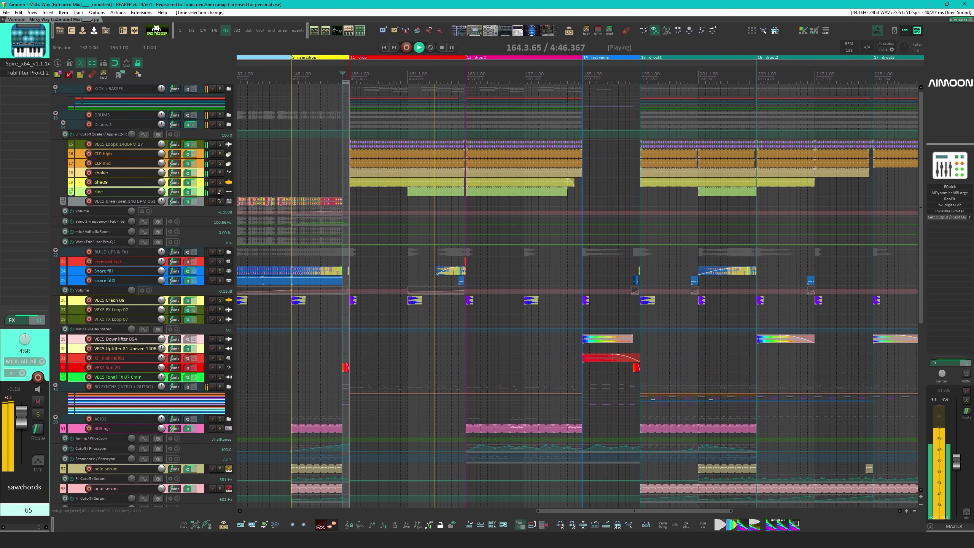
left_click(220, 191)
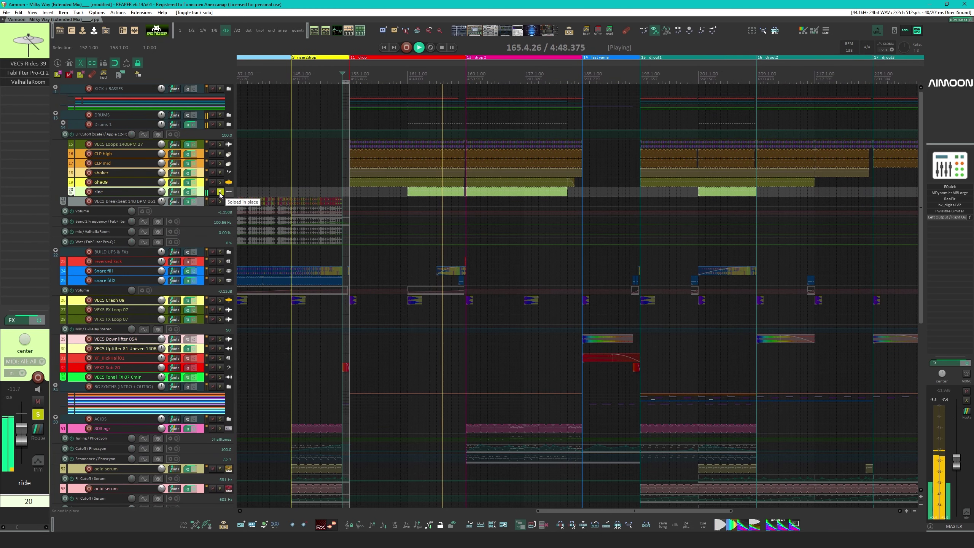
left_click(220, 192)
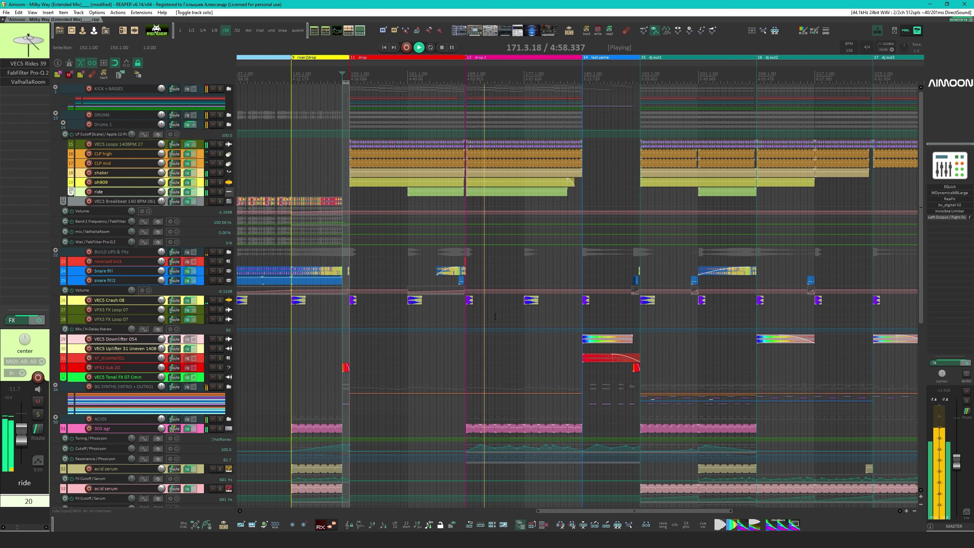
scroll(432, 233, "down", 5)
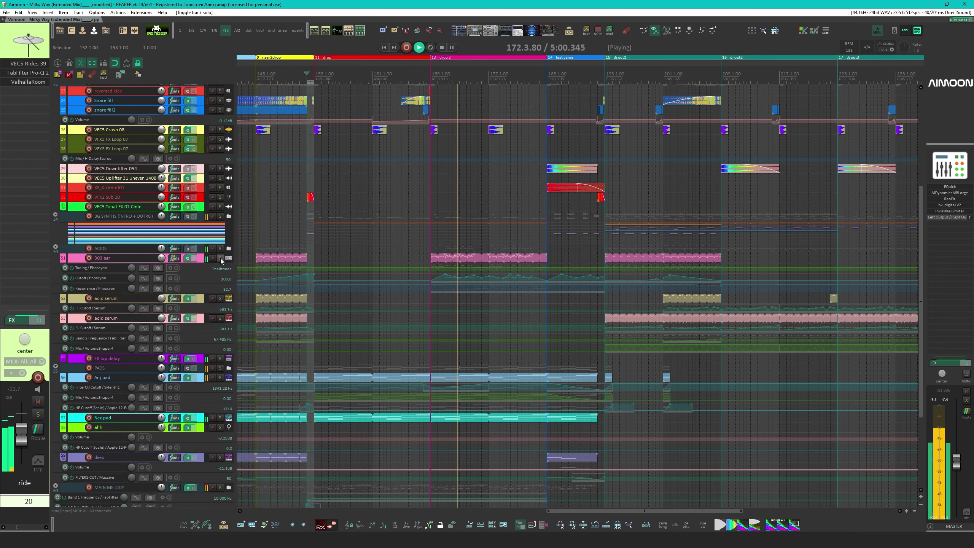
Audition the 303 agr track and the MELODIC ADDONS folder briefly in solo during the second drop, returning to the full mix
left_click(221, 258)
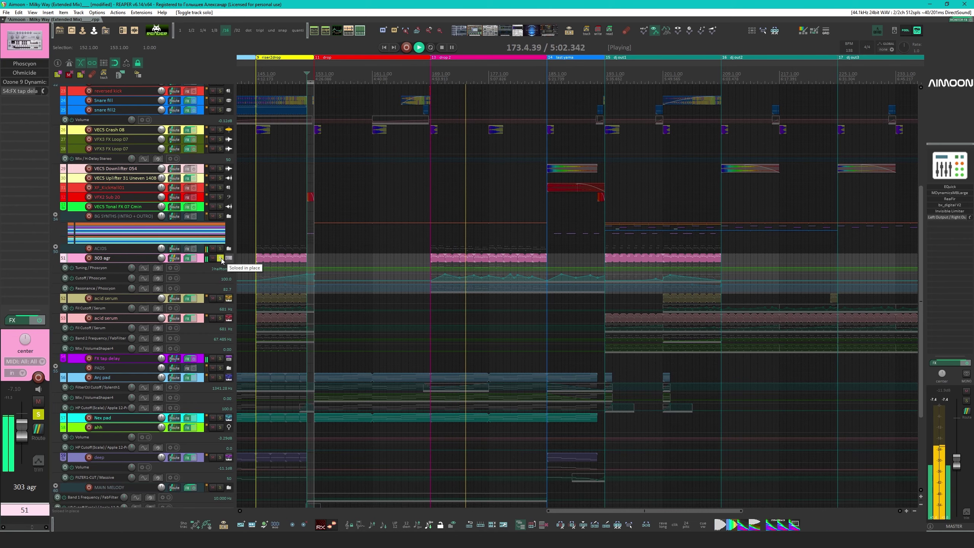
left_click(221, 258)
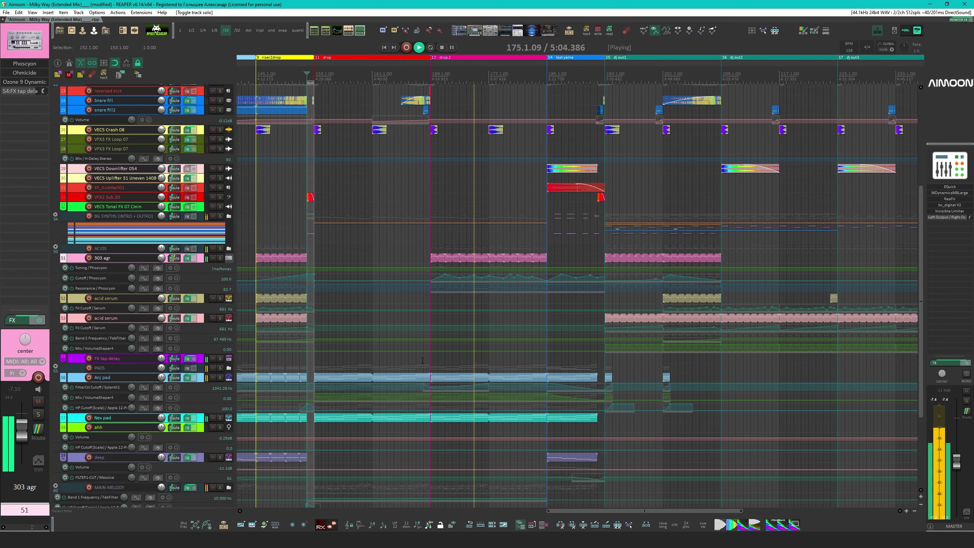
scroll(434, 326, "down", 4)
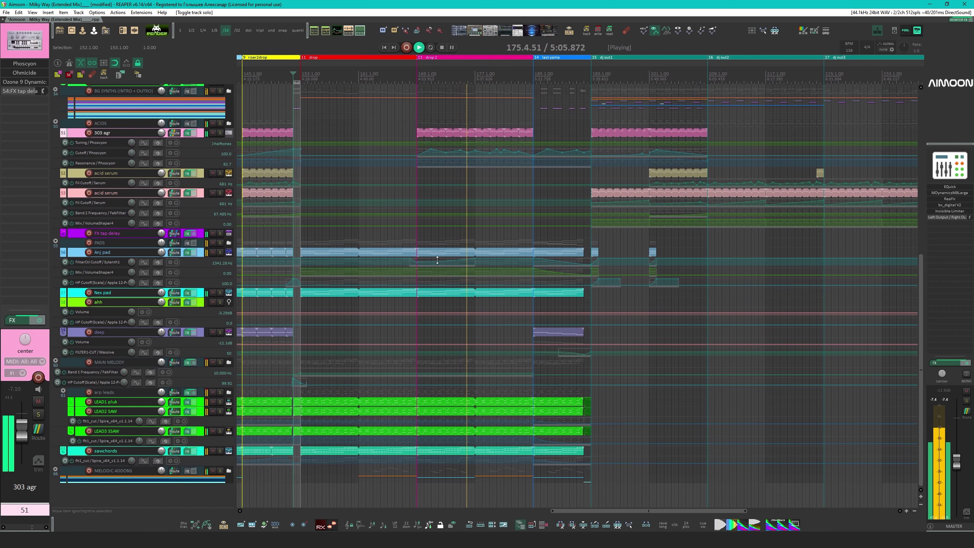
left_click(221, 470)
left_click(220, 470)
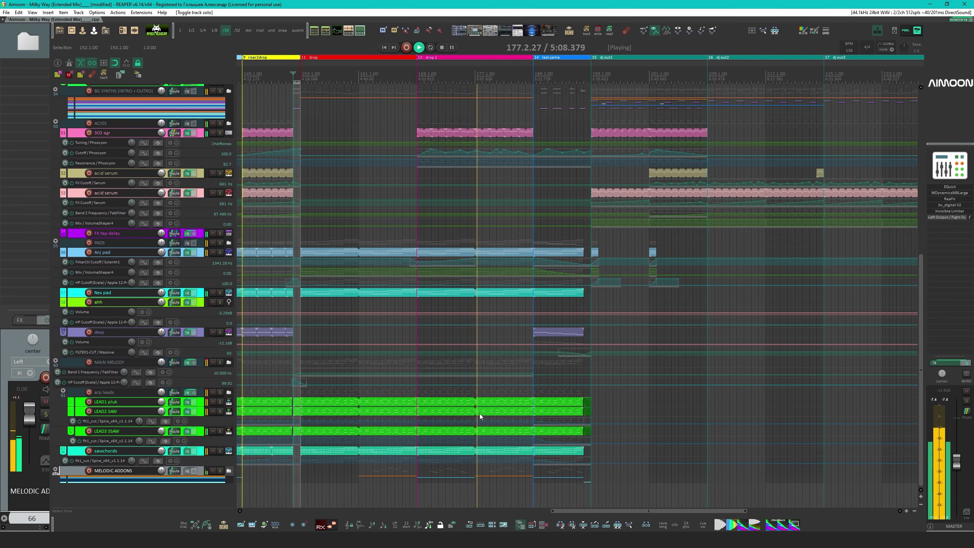
Look over the tracks leading out of the second drop during playback and expand the KICK + BASSES folder
scroll(595, 287, "up", 10)
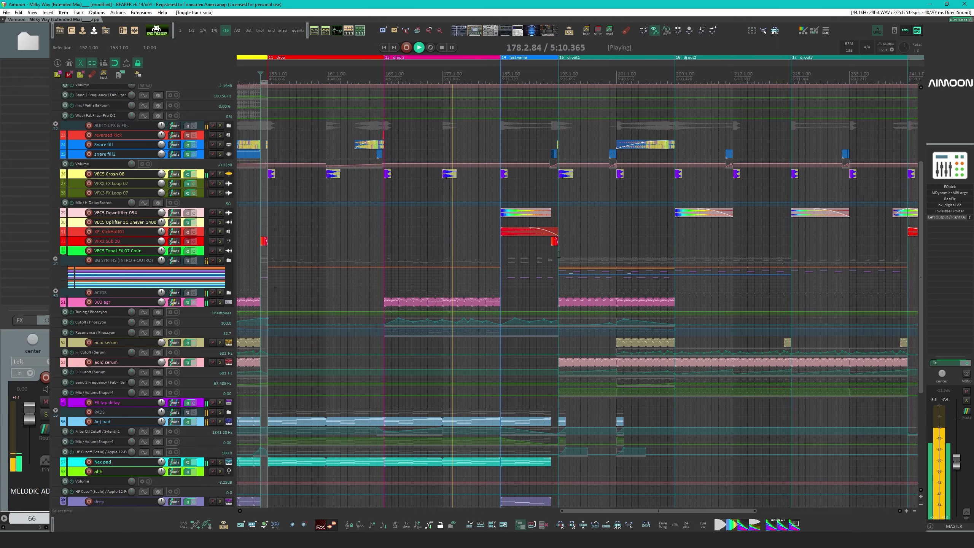
scroll(475, 288, "up", 3)
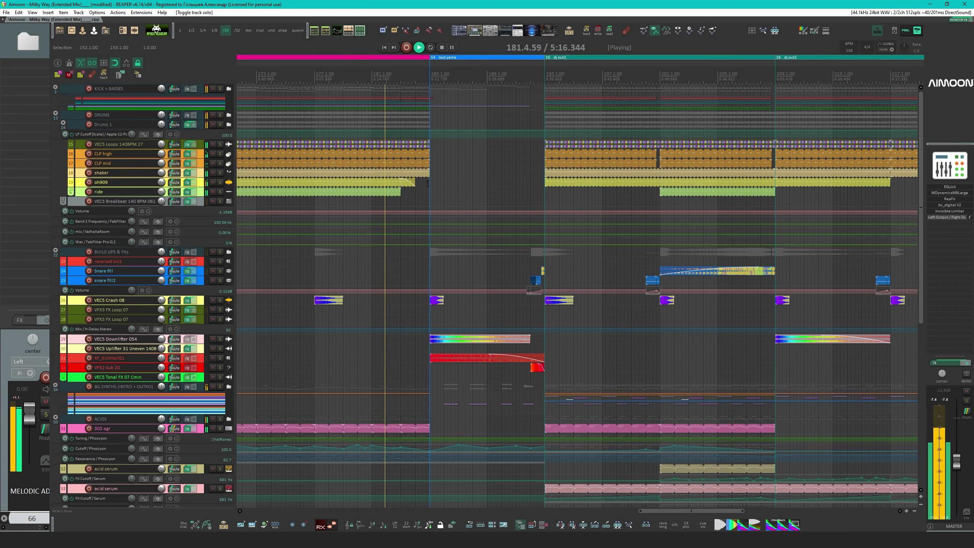
scroll(429, 207, "down", 5)
scroll(439, 238, "down", 2)
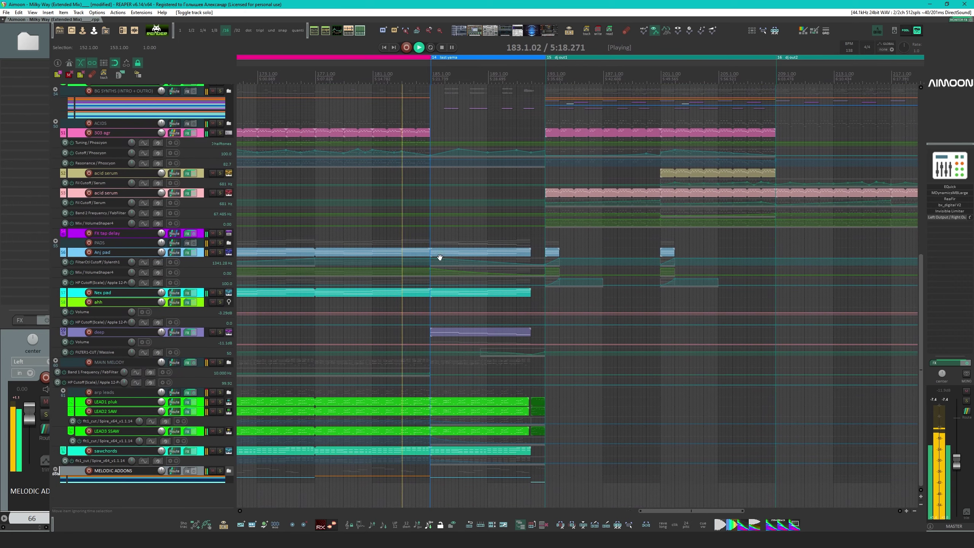
scroll(436, 222, "up", 7)
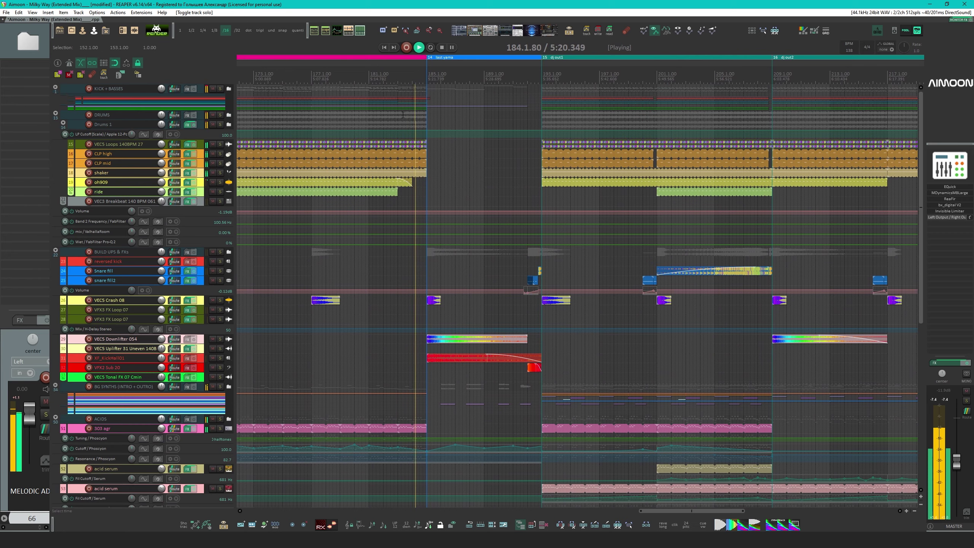
left_click(55, 88)
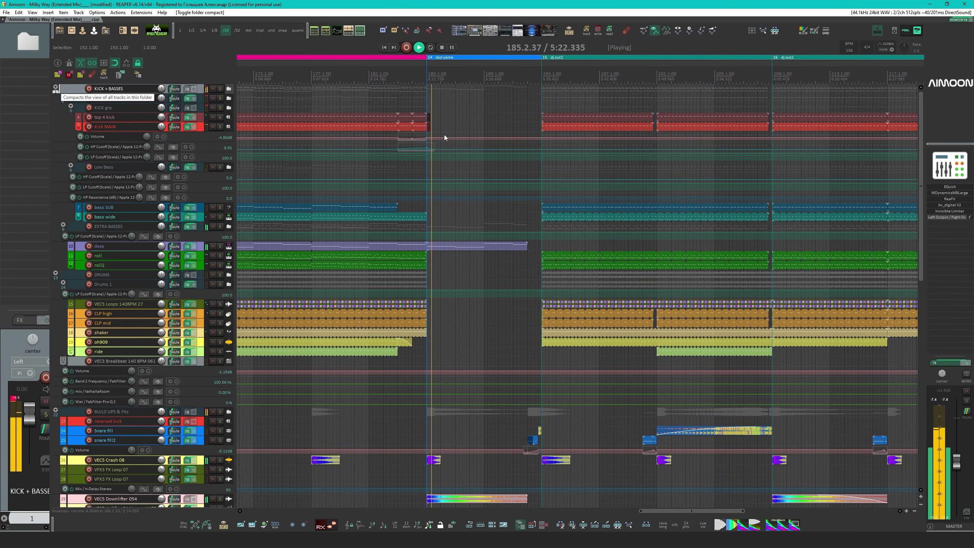
Audition the KICK grp folder in solo from bar 182 into the following break, and clear the solo
key("space")
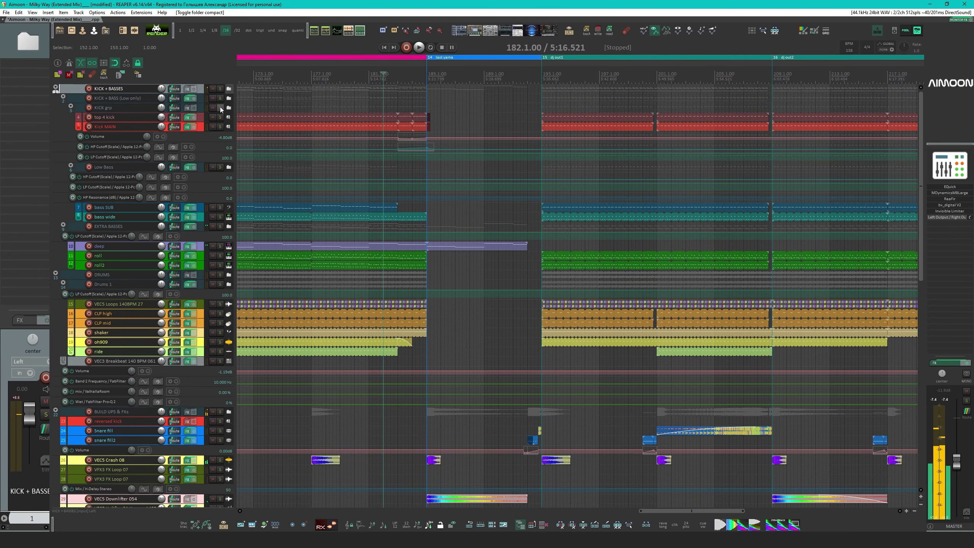
left_click(219, 108)
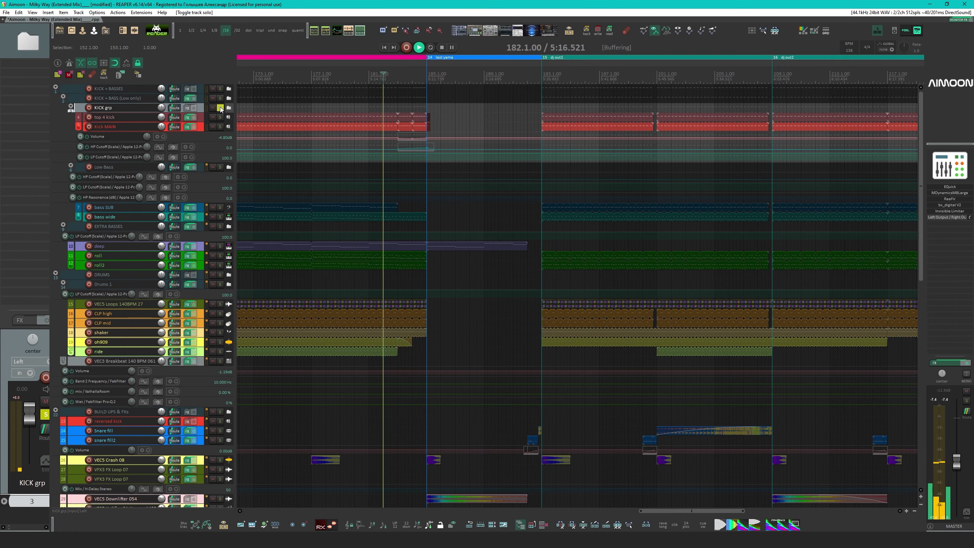
key("space")
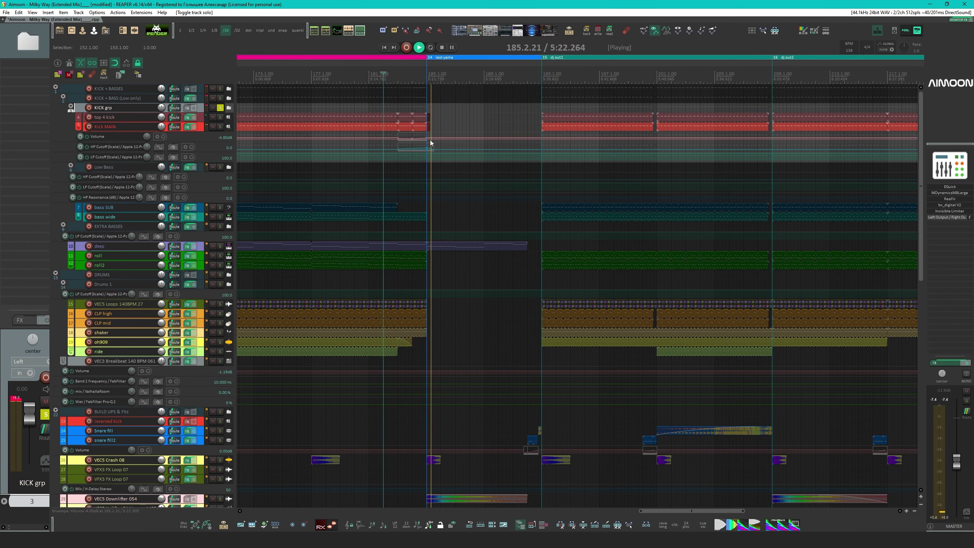
key("space")
left_click(220, 108)
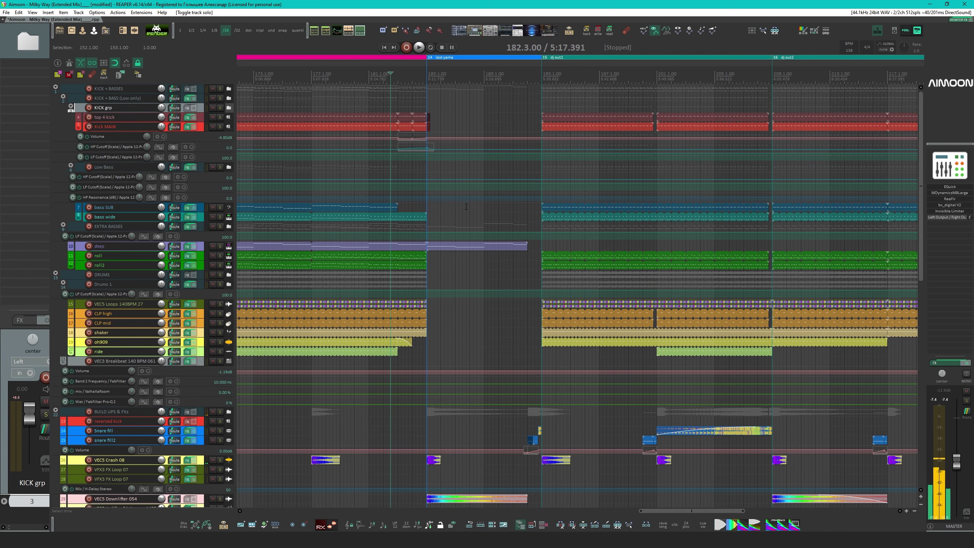
Play the full mix through the break after the second drop and set the time selection to the one-bar gap before dj out1
key("space")
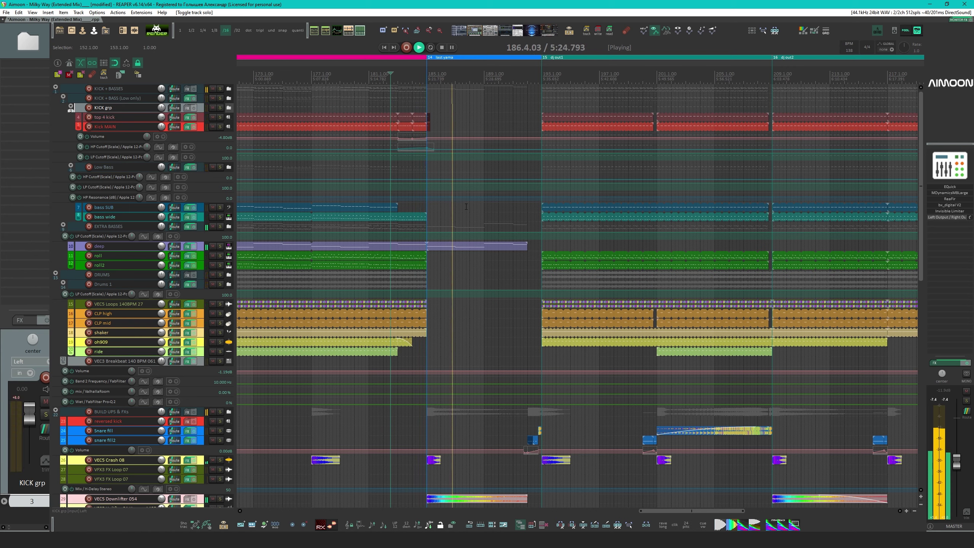
scroll(466, 207, "down", 5)
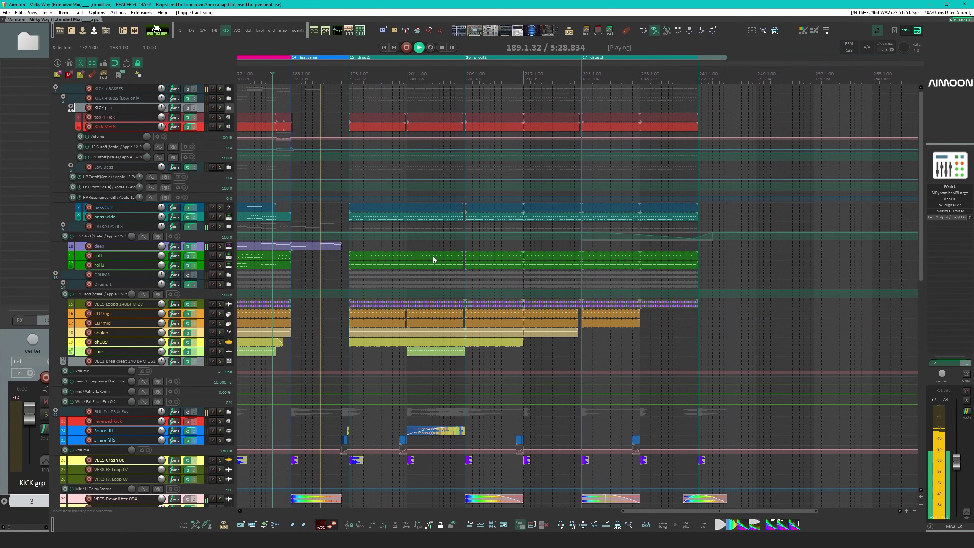
scroll(433, 257, "down", 8)
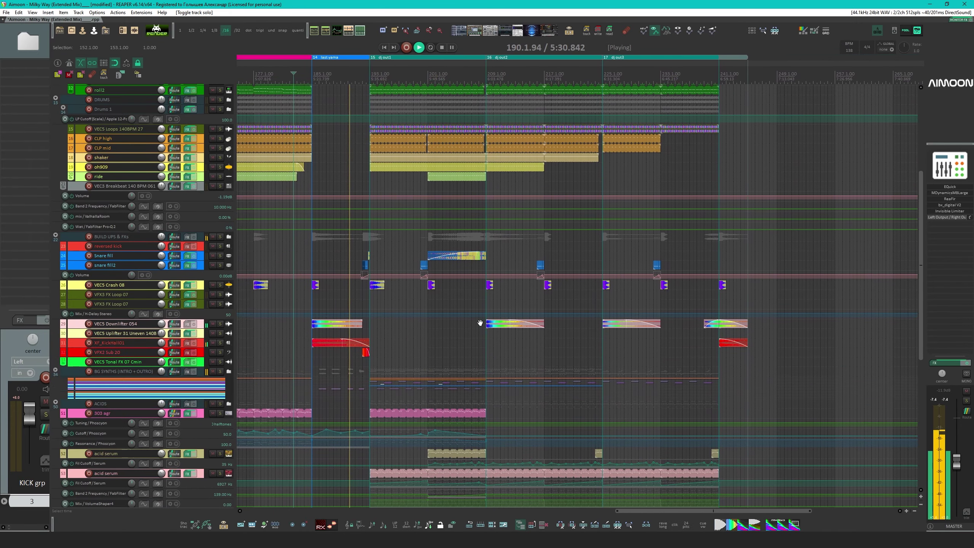
scroll(433, 265, "up", 5)
scroll(412, 295, "up", 2)
scroll(412, 295, "left", 3)
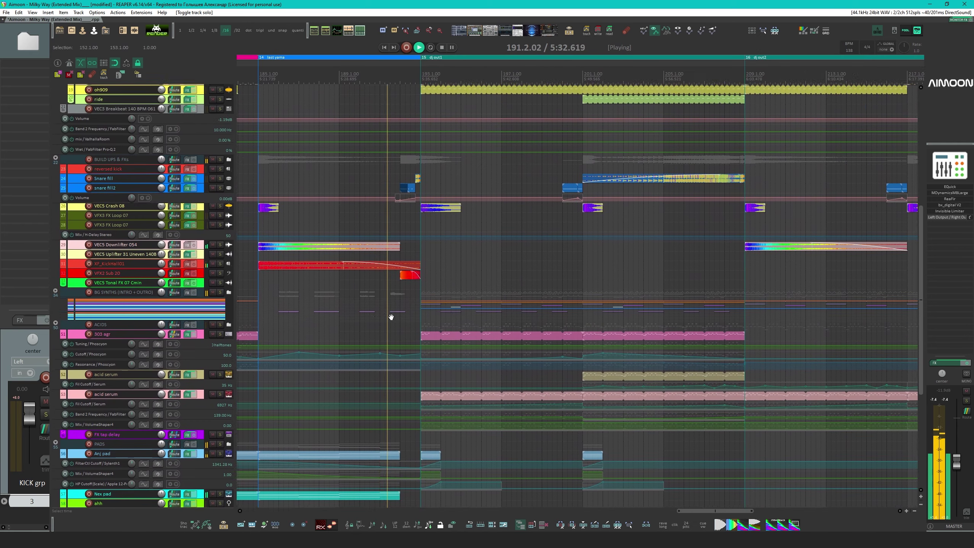
left_click_drag(398, 295, 418, 294)
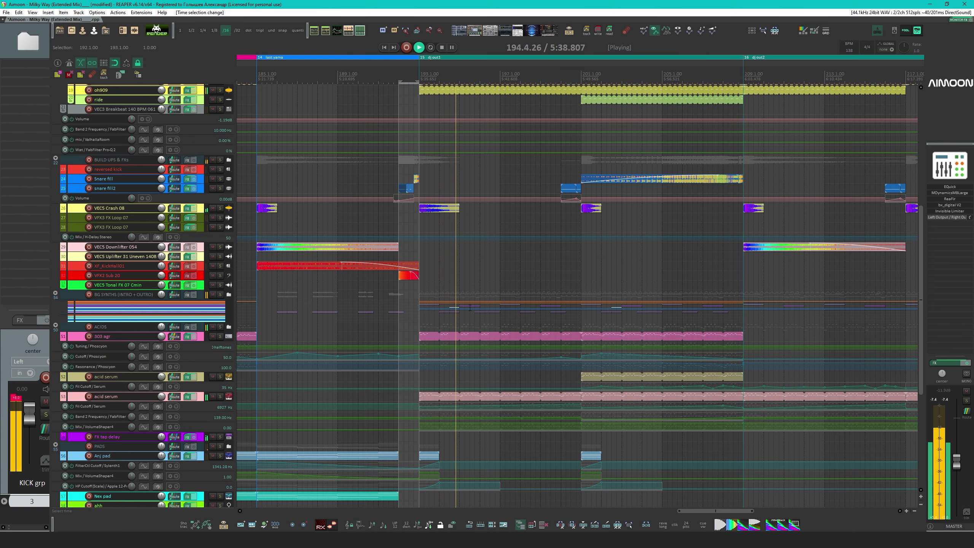
Examine how the drum, bass, FX, acid and pad tracks are arranged across dj out1 to dj out3 and the track's ending during playback
scroll(469, 306, "up", 5)
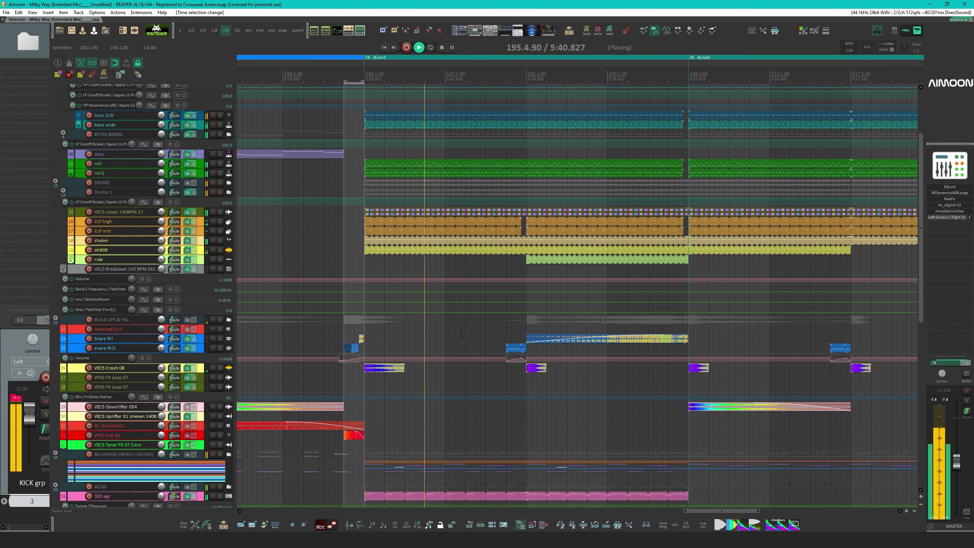
scroll(461, 334, "down", 3)
scroll(483, 362, "up", 1)
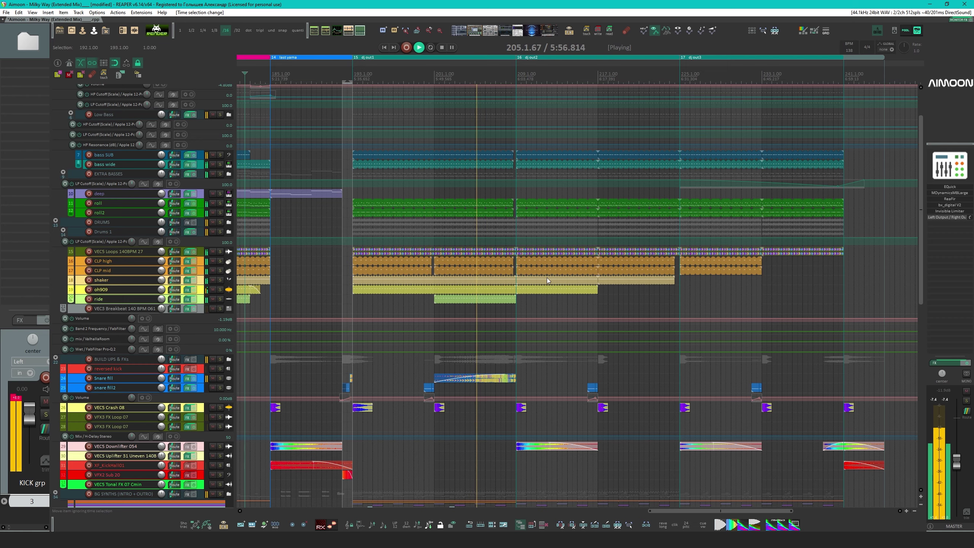
scroll(528, 365, "up", 3)
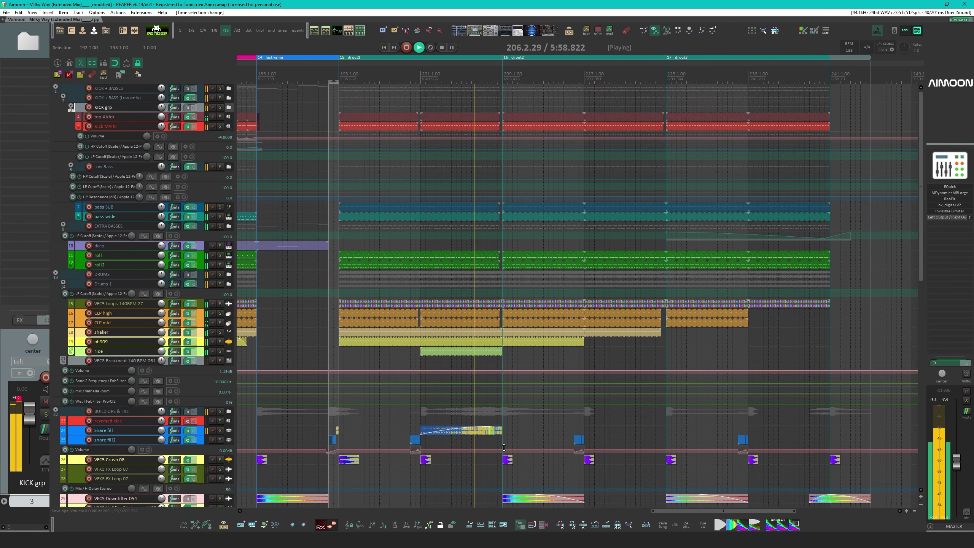
scroll(540, 365, "down", 8)
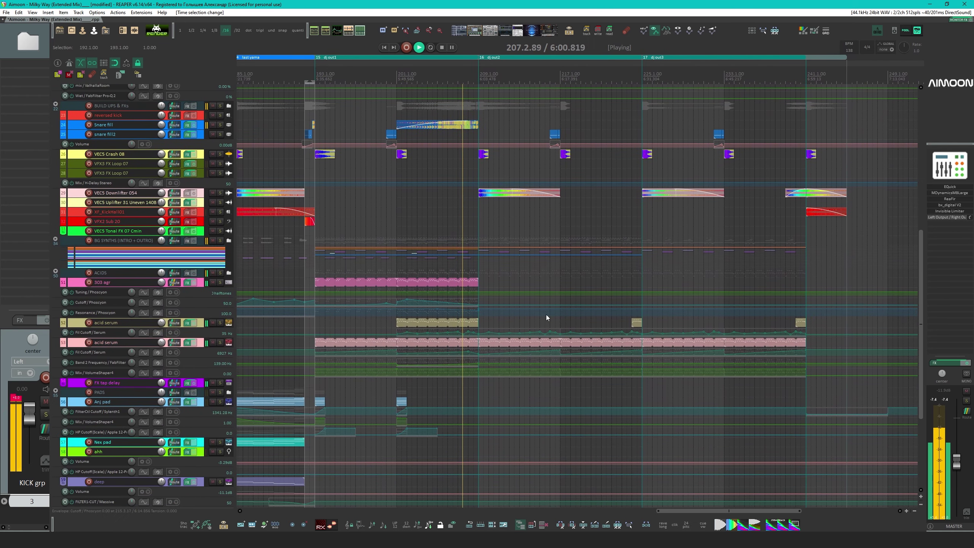
scroll(546, 318, "down", 4)
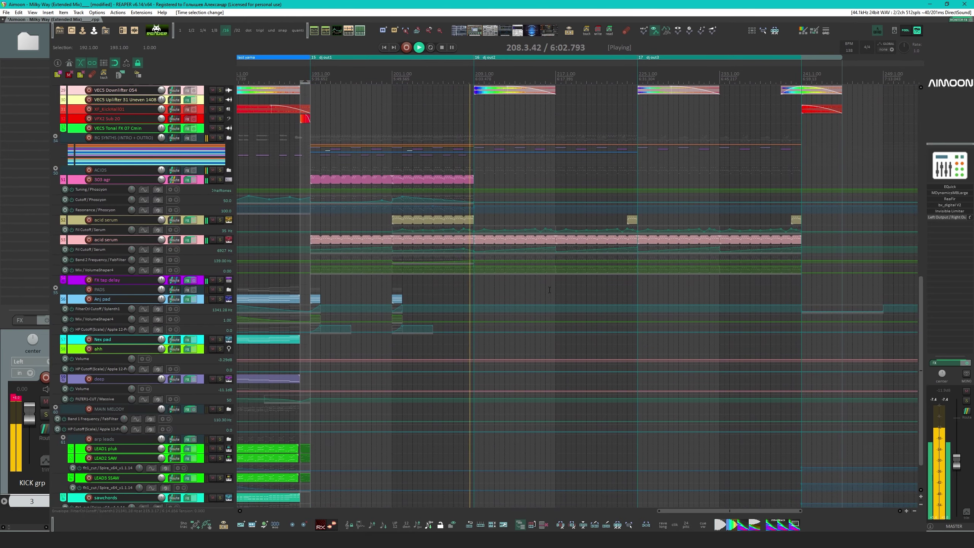
scroll(549, 290, "up", 3)
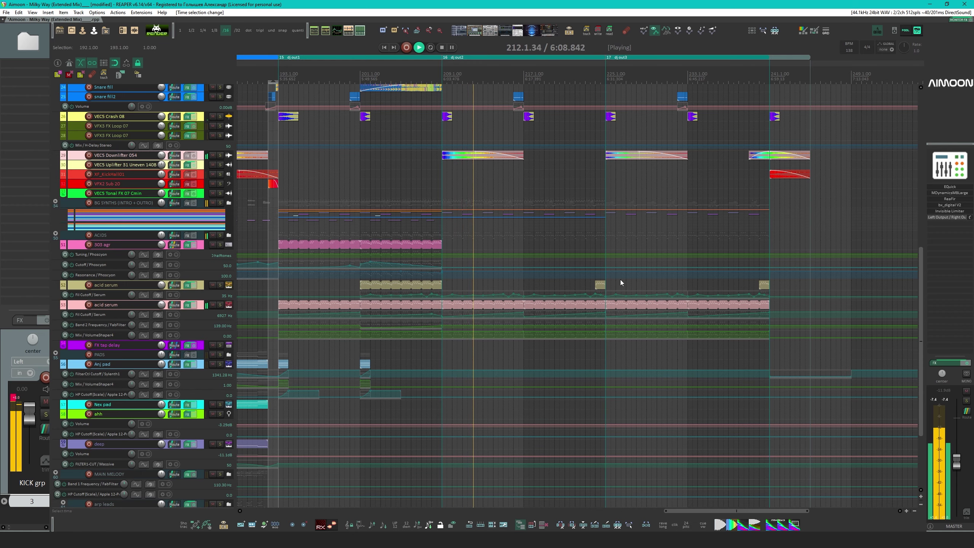
scroll(590, 293, "up", 15)
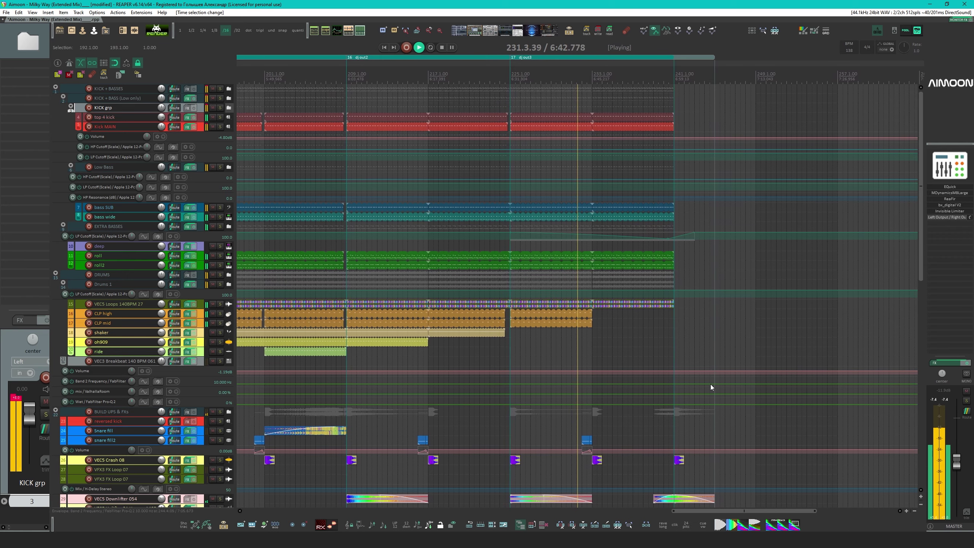
scroll(689, 318, "down", 5)
scroll(650, 286, "down", 2)
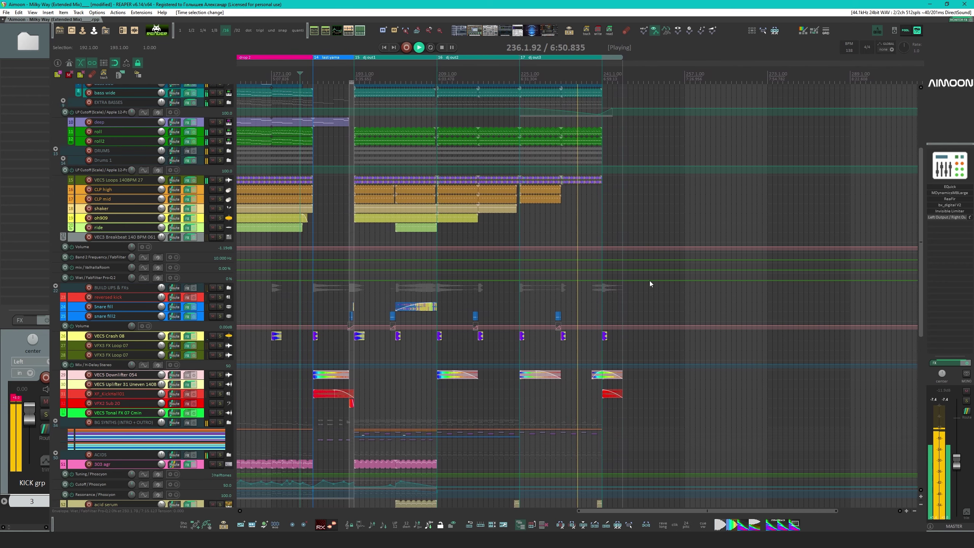
left_click_drag(640, 209, 589, 329)
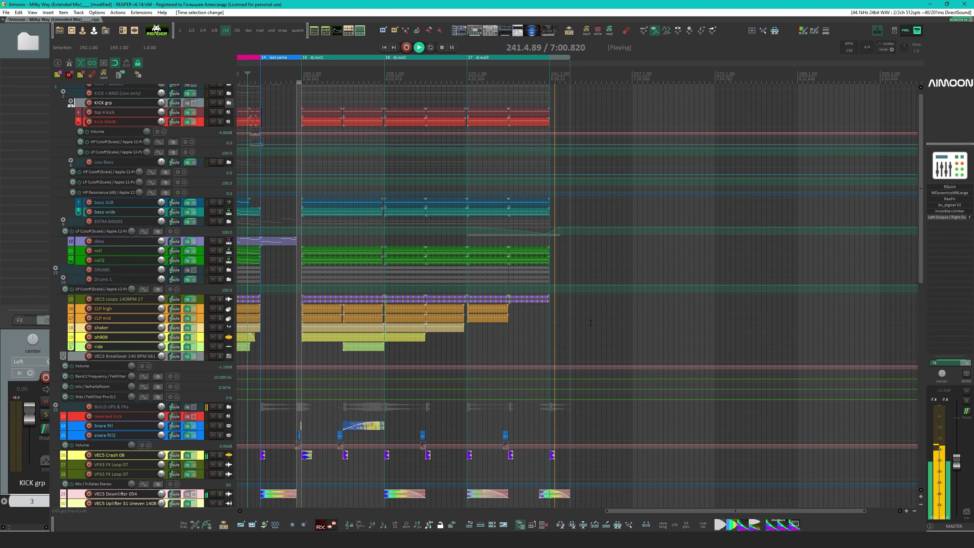
scroll(602, 423, "down", 5)
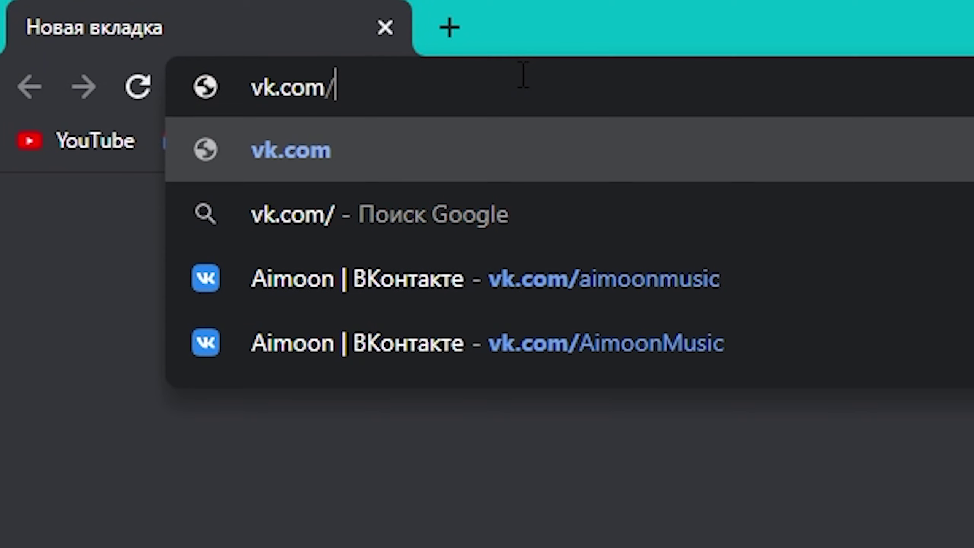
Switch to the browser and open the Aimoon community page at vk.com/AimoonMusic, showing its author support block
type("c")
key("Return")
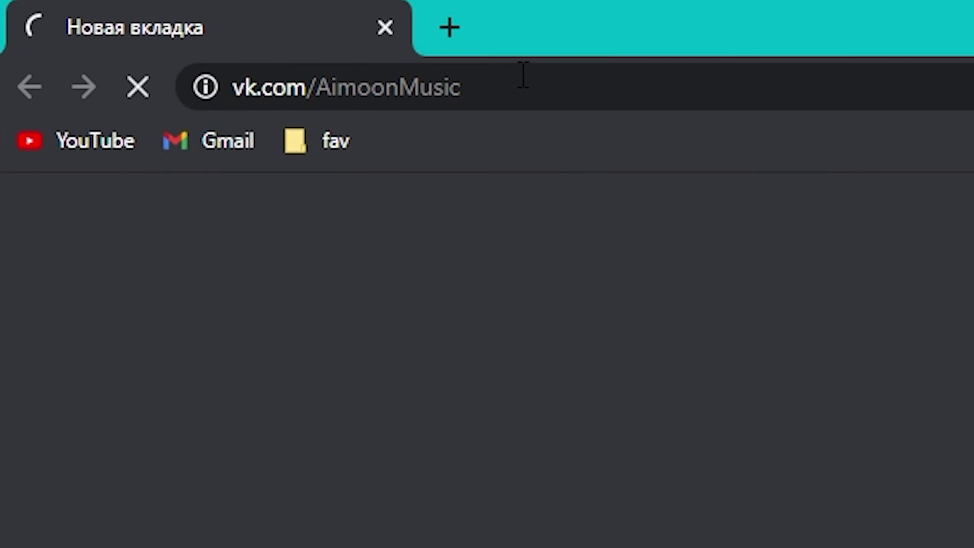
scroll(507, 157, "down", 3)
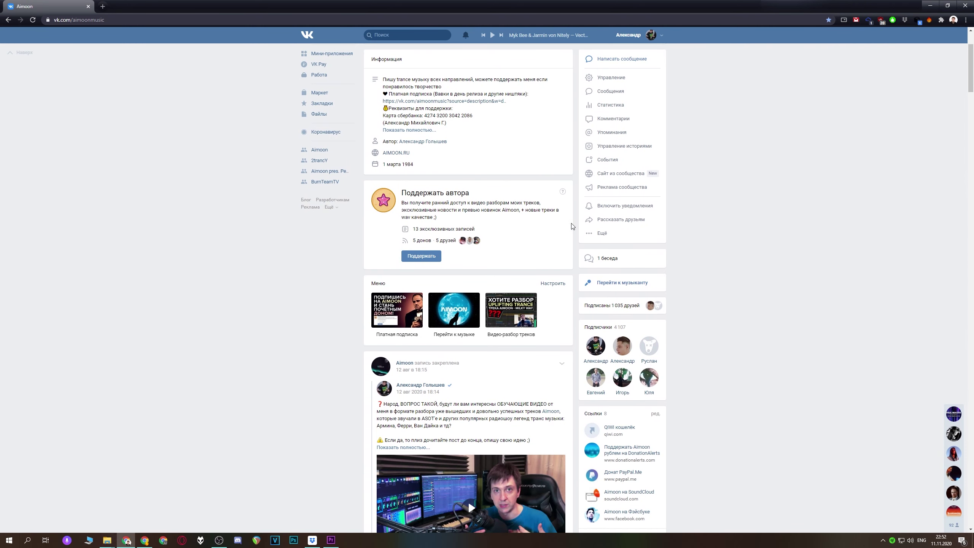
Preview the author support subscription with a custom amount of 2000 ₽ up to the VK Pay window, and close it without subscribing
left_click(421, 256)
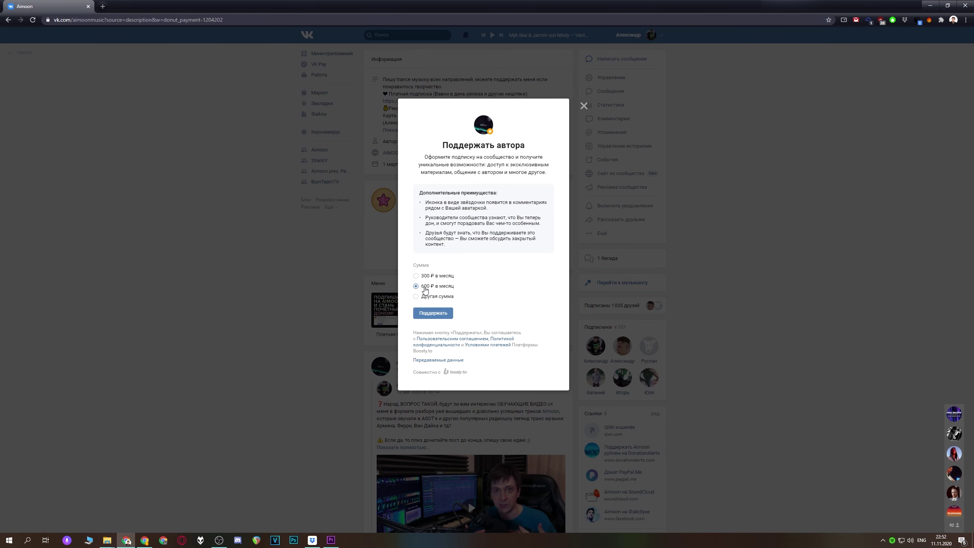
left_click(424, 300)
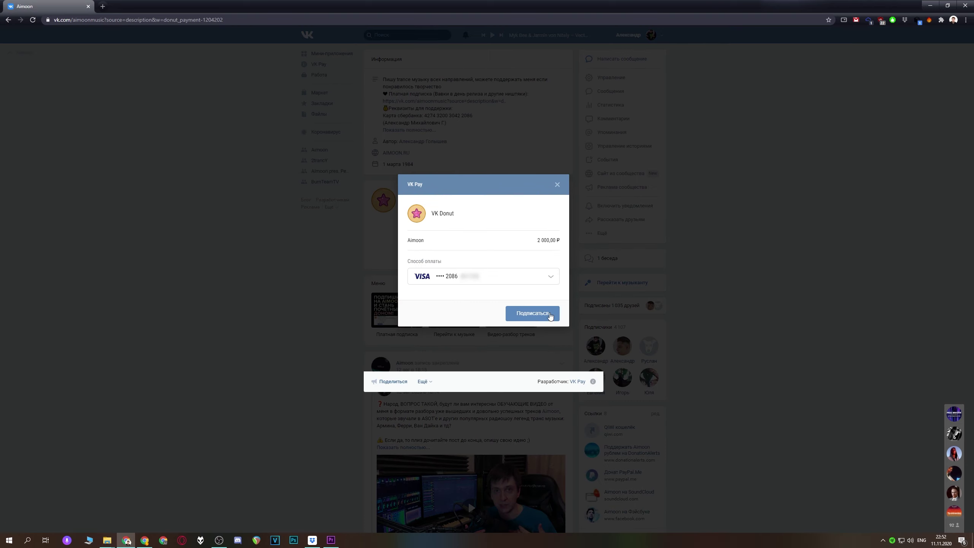
left_click(348, 299)
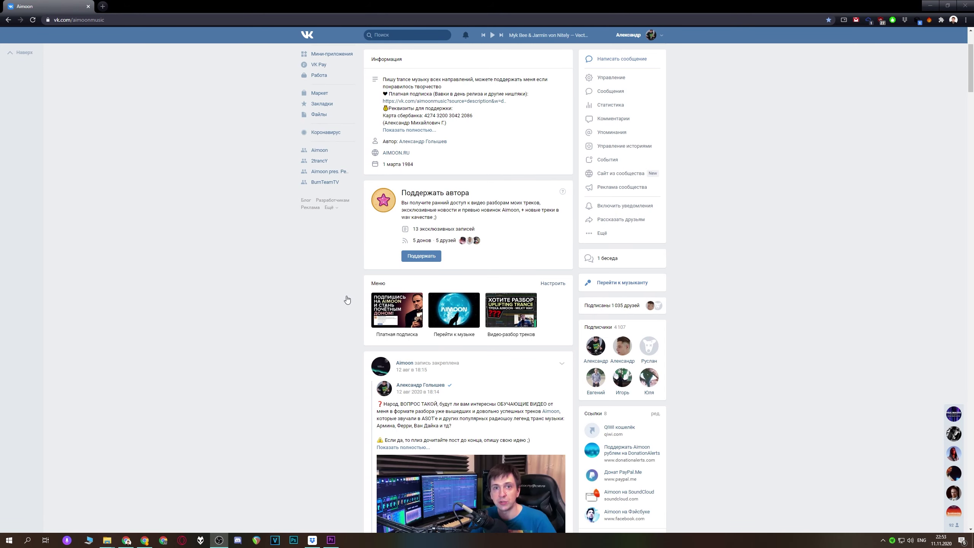
Show the VK Donut posts on the Aimoon community wall
scroll(347, 299, "down", 5)
scroll(347, 300, "down", 15)
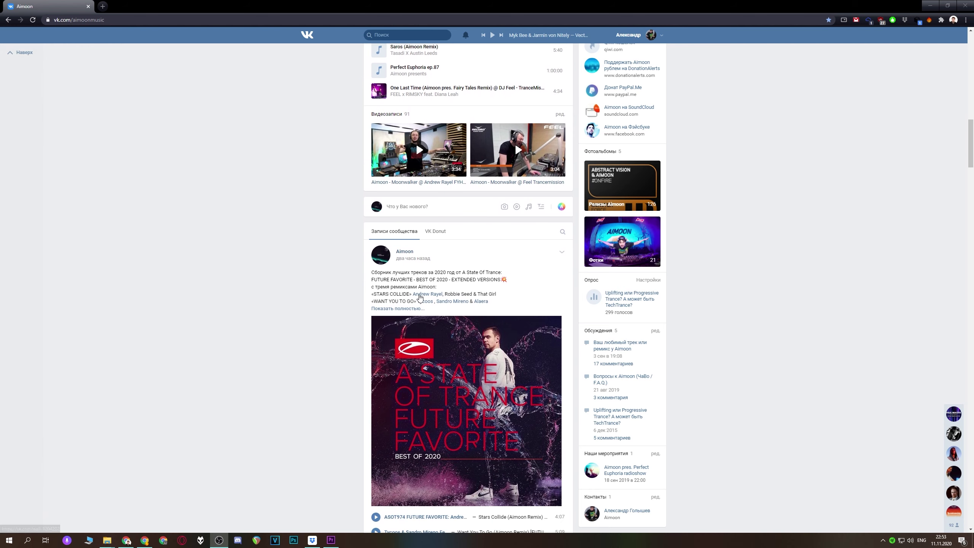
left_click(436, 232)
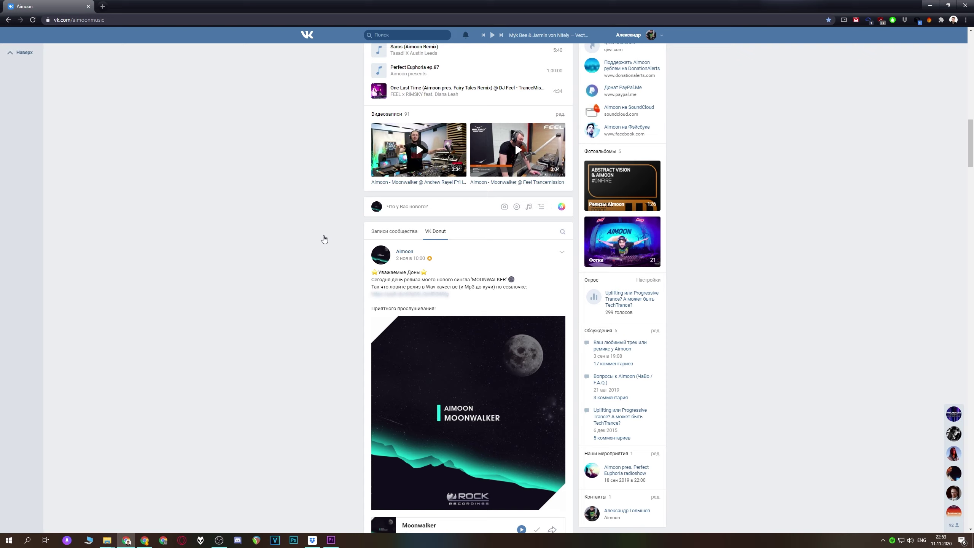
Browse the exclusive VK Donut posts on the Aimoon community wall, from the Moonwalker release past the Firebird (Aimoon Remix) post
scroll(324, 239, "down", 2)
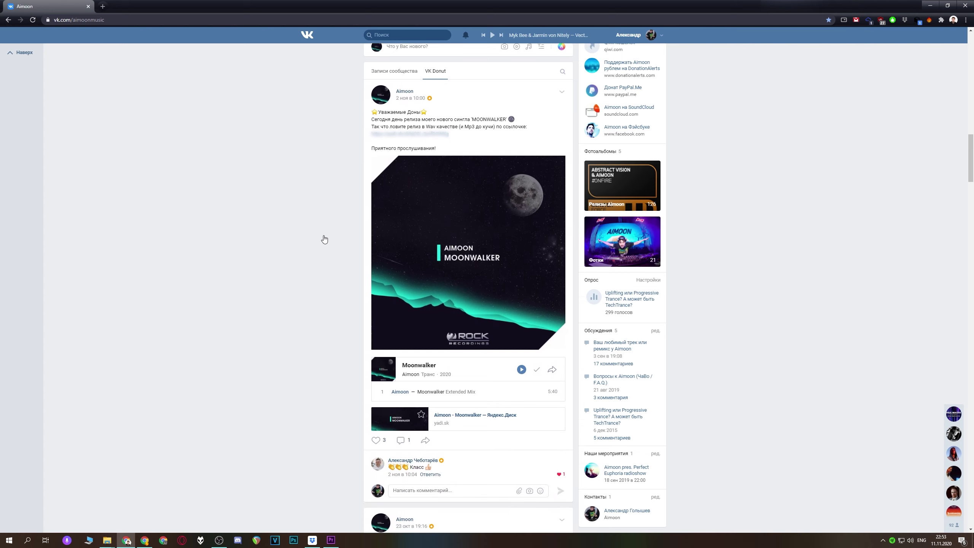
scroll(324, 239, "down", 9)
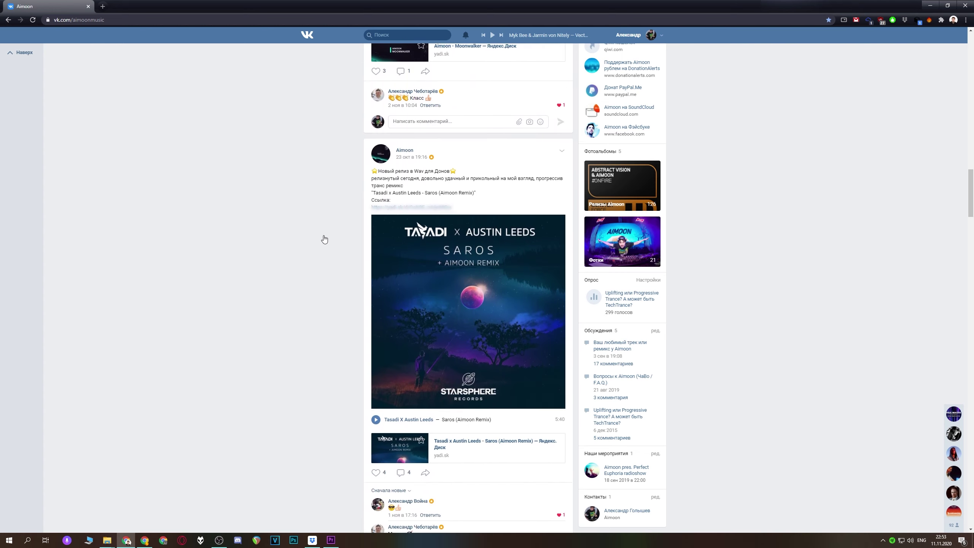
scroll(324, 239, "down", 10)
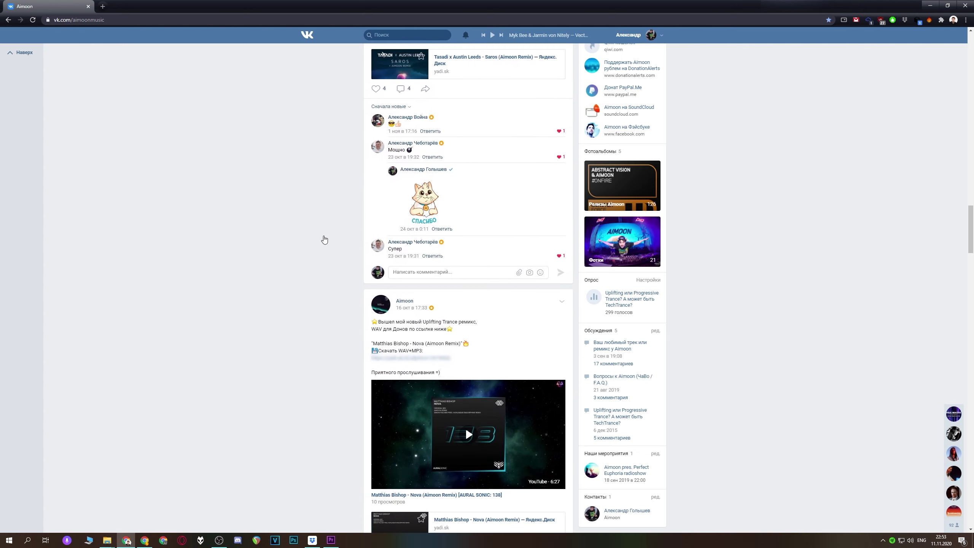
scroll(324, 239, "down", 8)
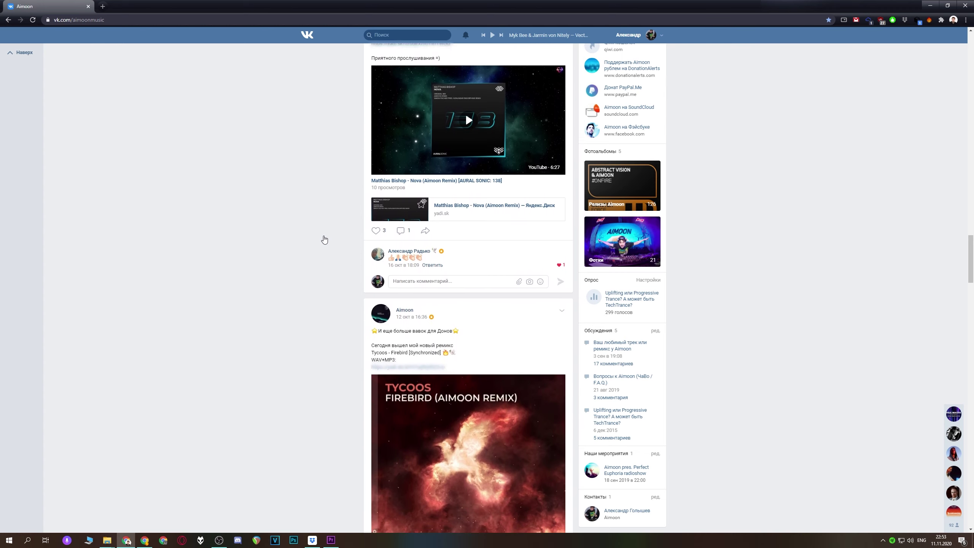
scroll(324, 239, "down", 7)
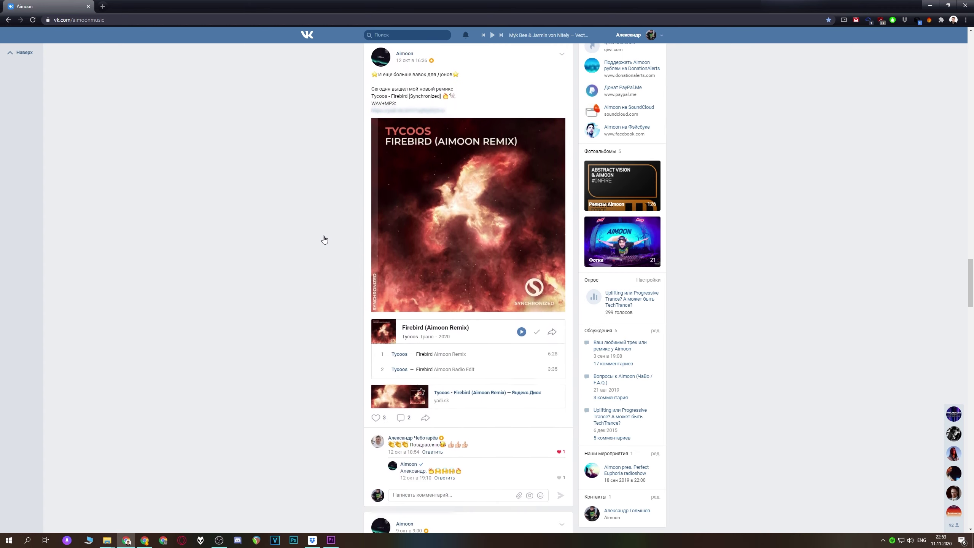
scroll(324, 239, "down", 7)
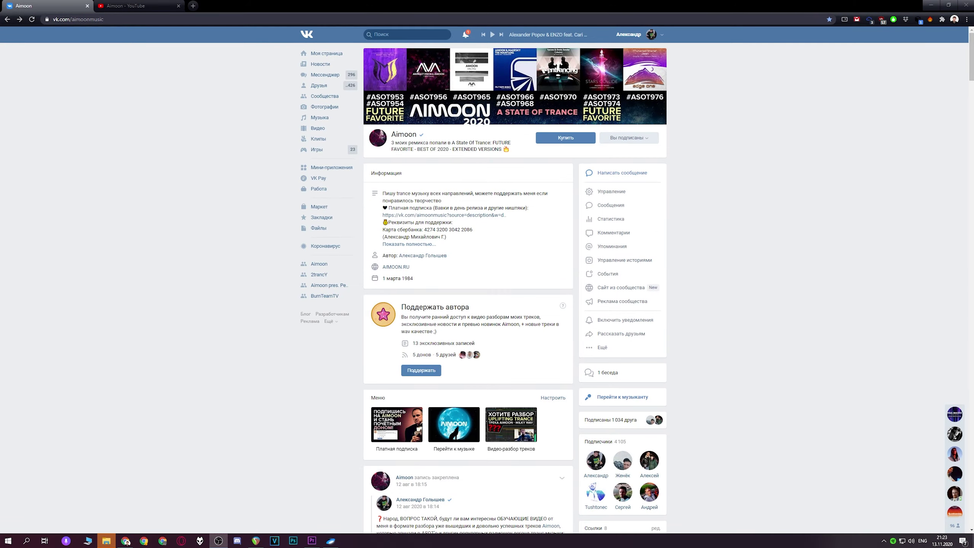
Expand the full Aimoon community description and highlight the heading of the support payment details
left_click(409, 244)
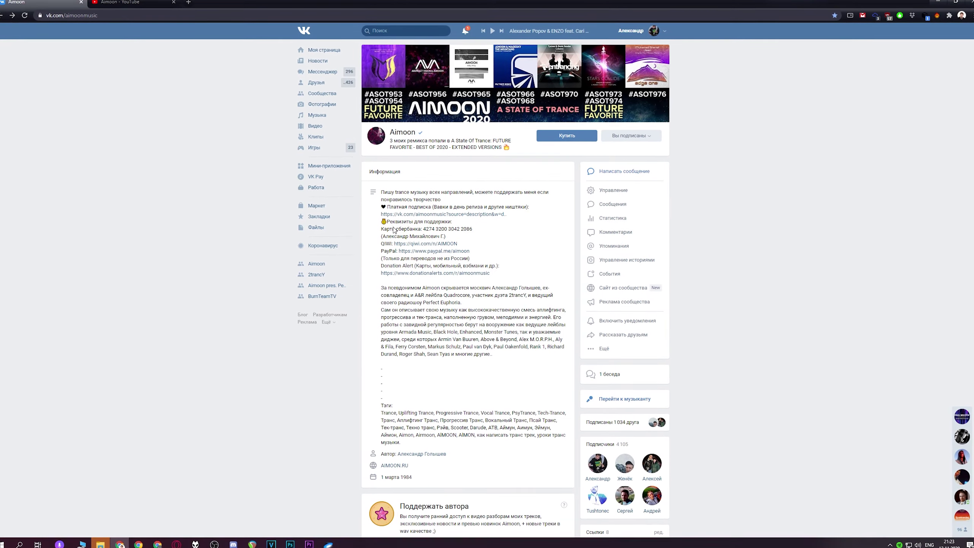
left_click_drag(386, 221, 452, 222)
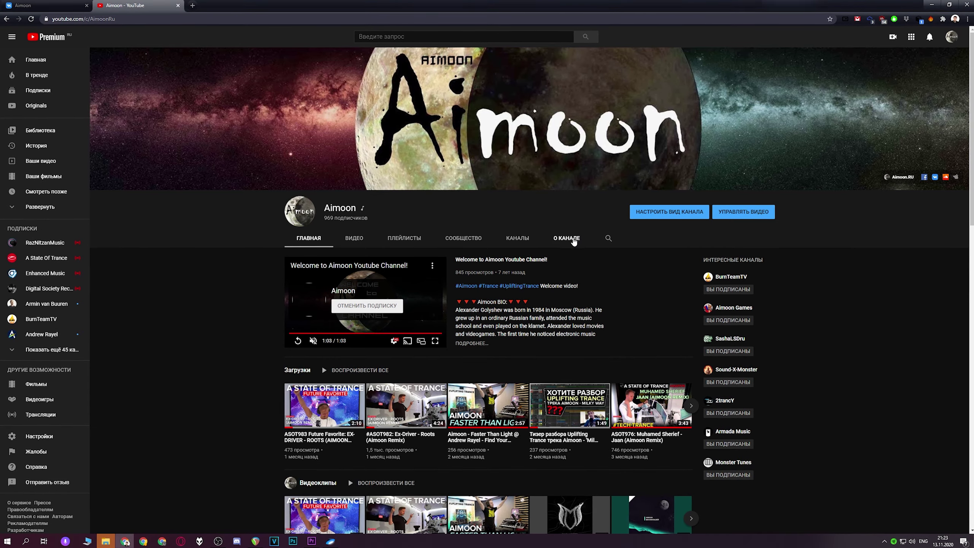
Open the Aimoon YouTube channel's description and highlight the direct donation, paid subscription and financial support lines
left_click(573, 238)
scroll(561, 269, "down", 3)
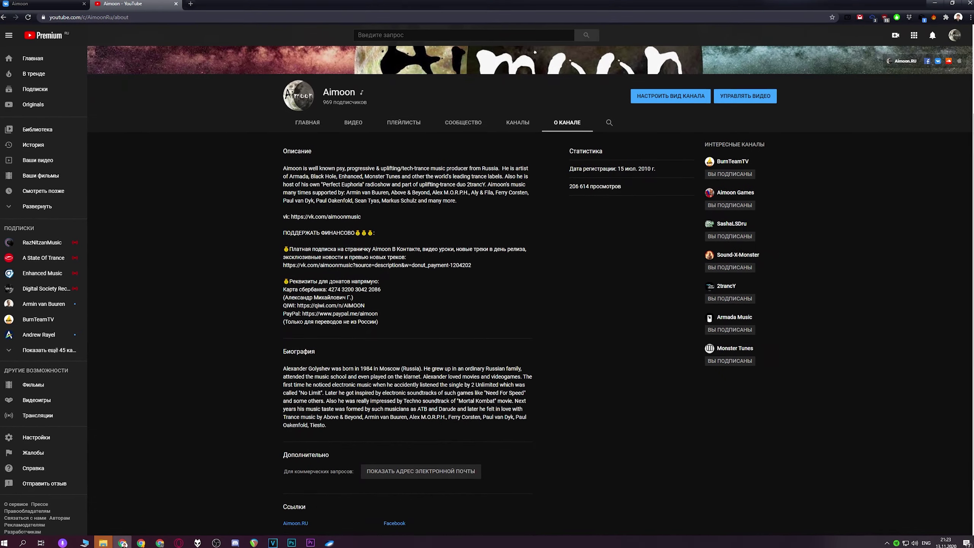
left_click_drag(289, 281, 378, 281)
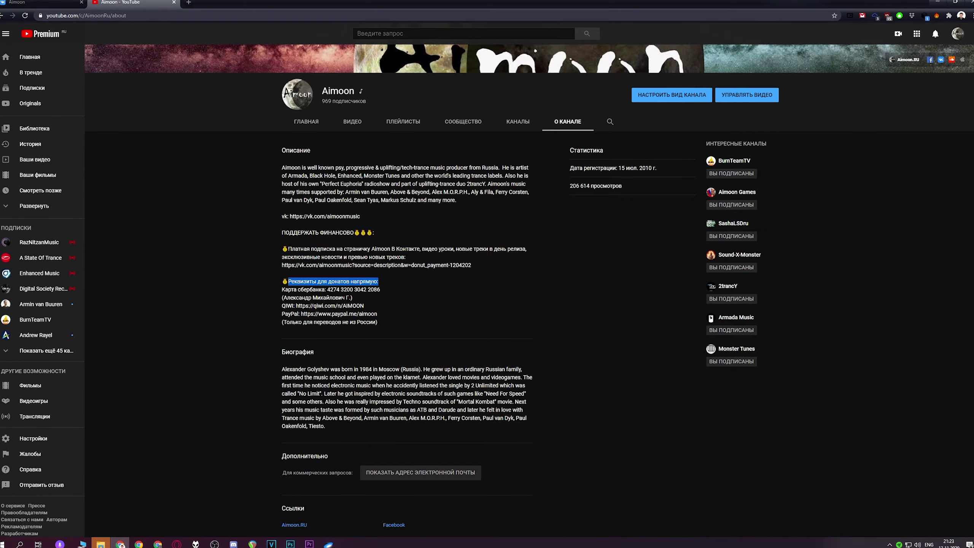
left_click_drag(288, 248, 335, 248)
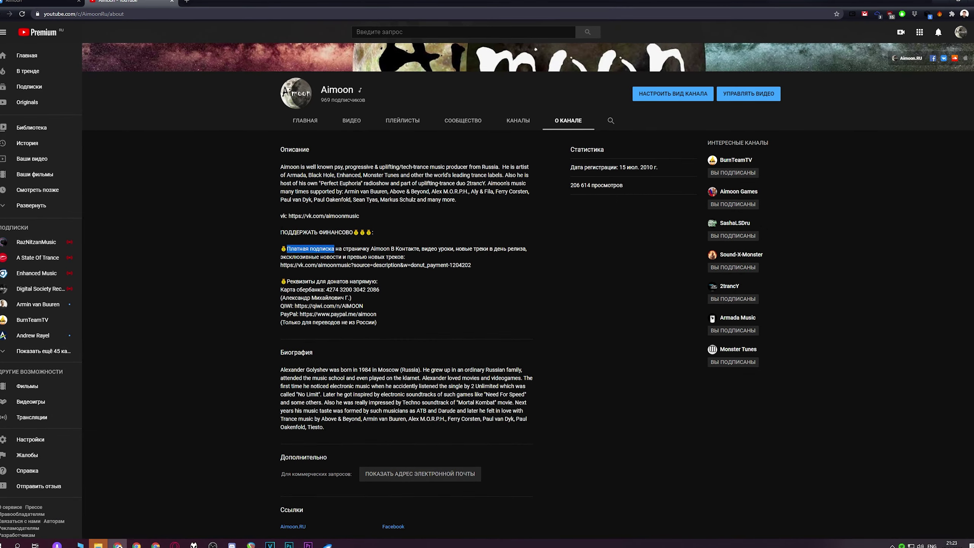
left_click_drag(280, 232, 387, 229)
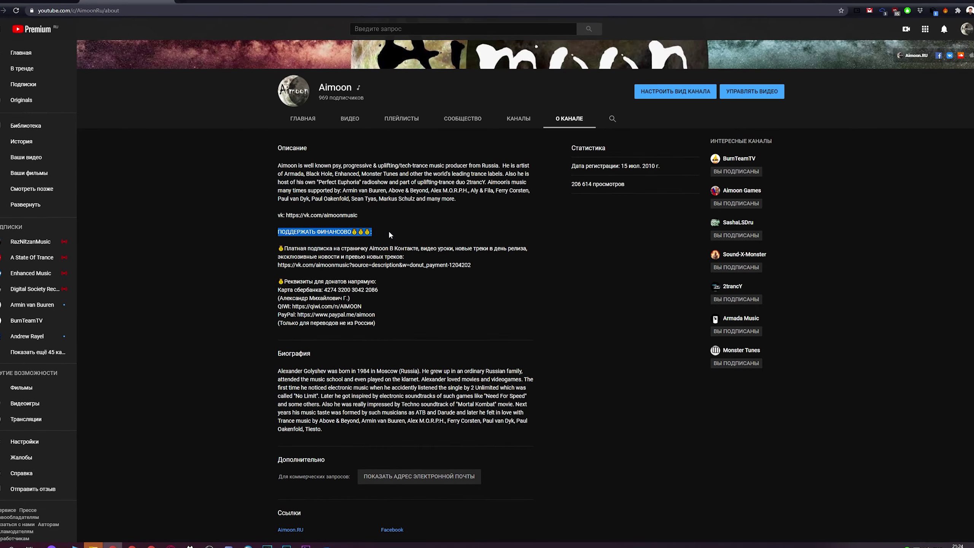
left_click(302, 118)
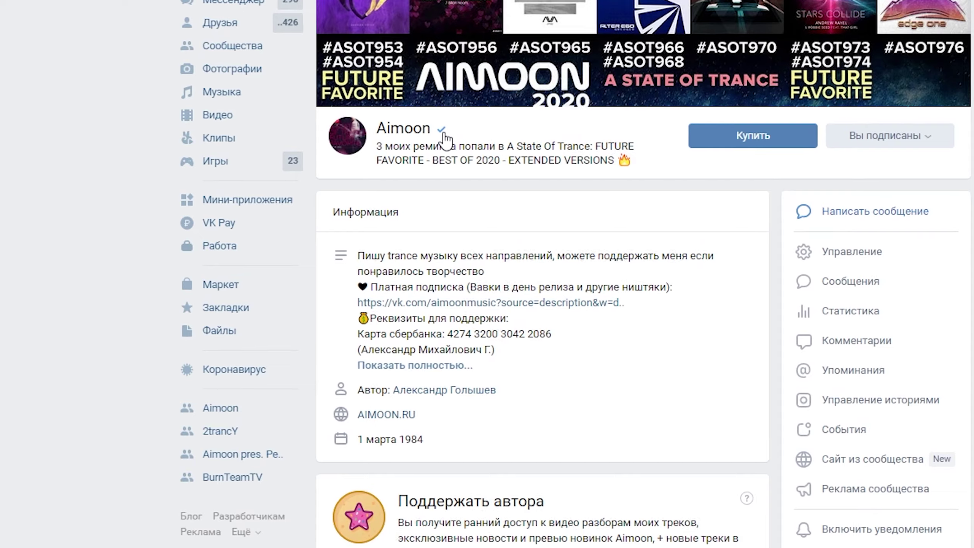
Show the Aimoon VK community's verification note and open the author's profile from the community information
mouse_move(427, 133)
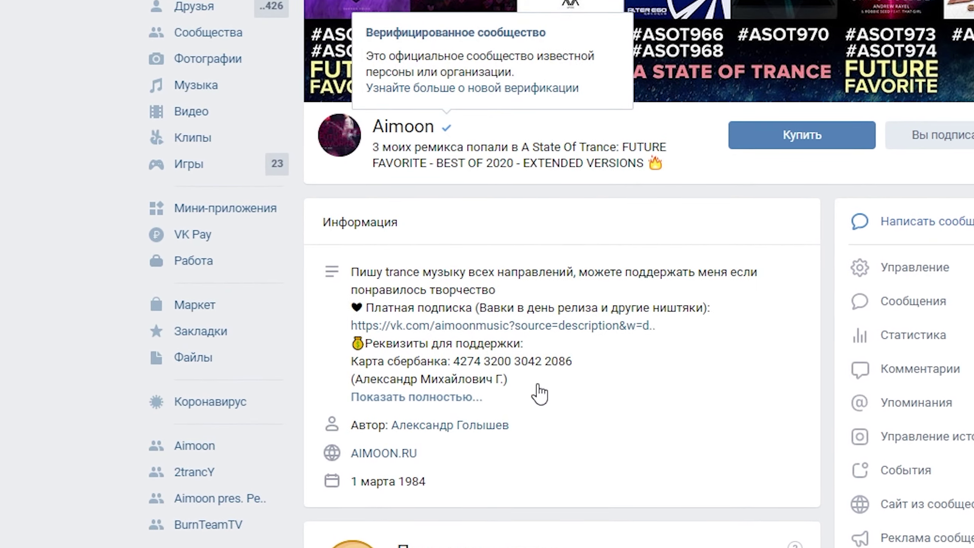
left_click(452, 425)
mouse_move(591, 64)
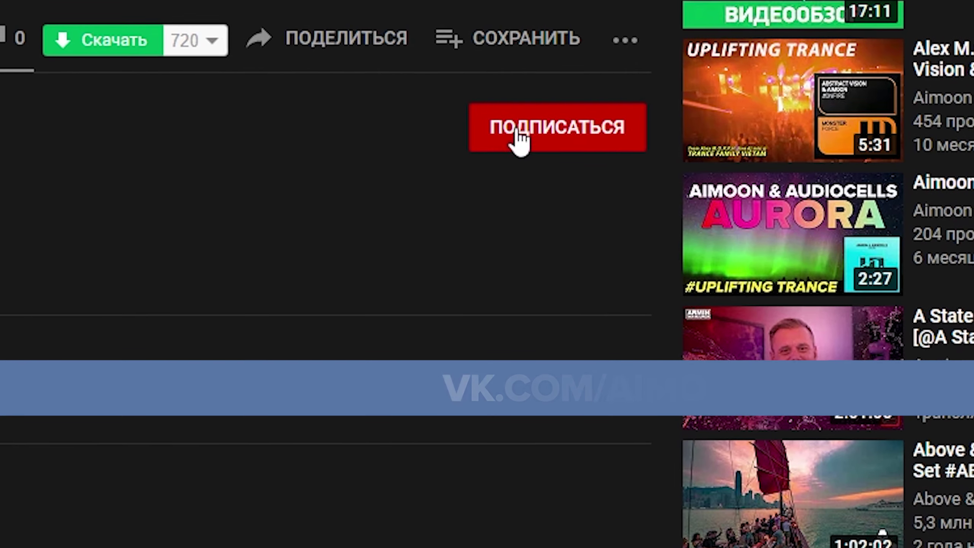
Subscribe to the Aimoon YouTube channel and set its bell notifications
left_click(518, 139)
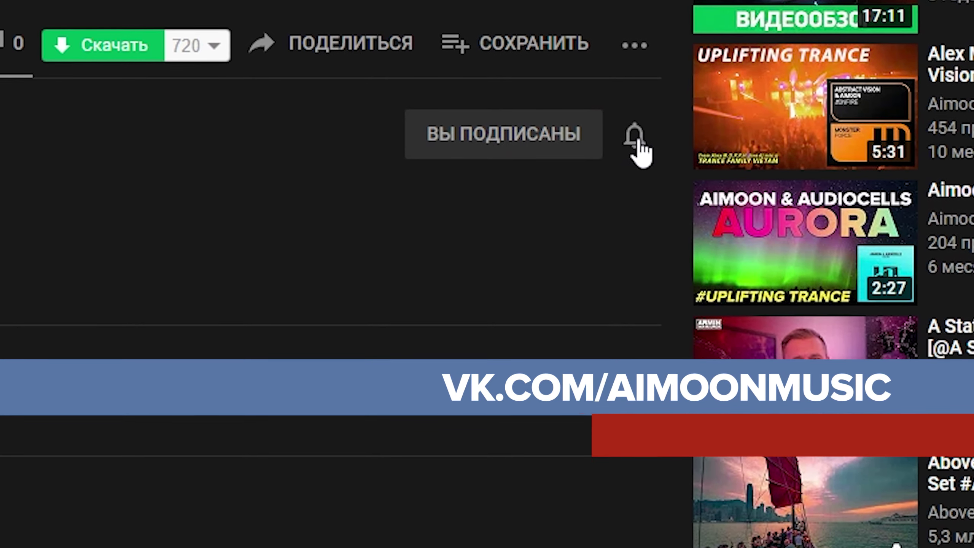
left_click(636, 140)
left_click(678, 209)
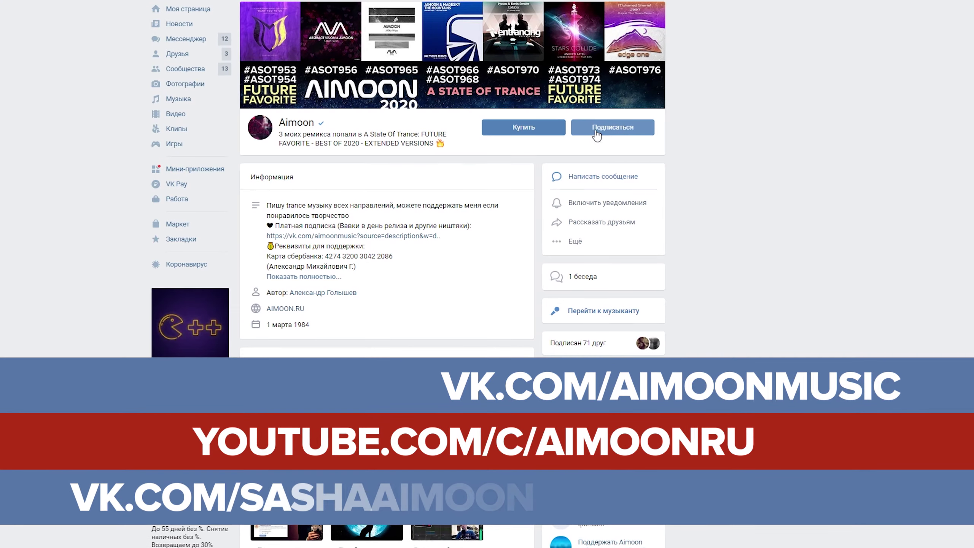
Subscribe to the Aimoon VK community and turn on its notifications
left_click(638, 126)
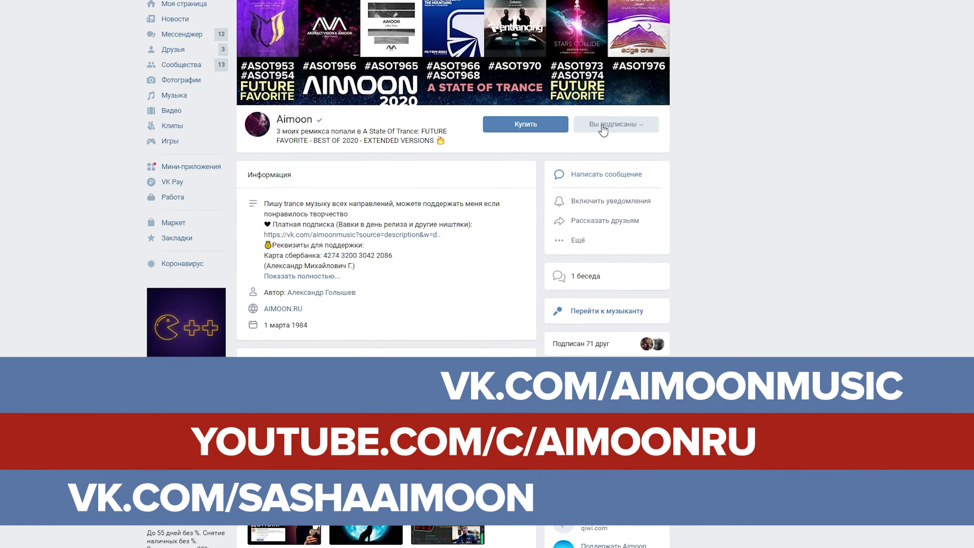
left_click(608, 202)
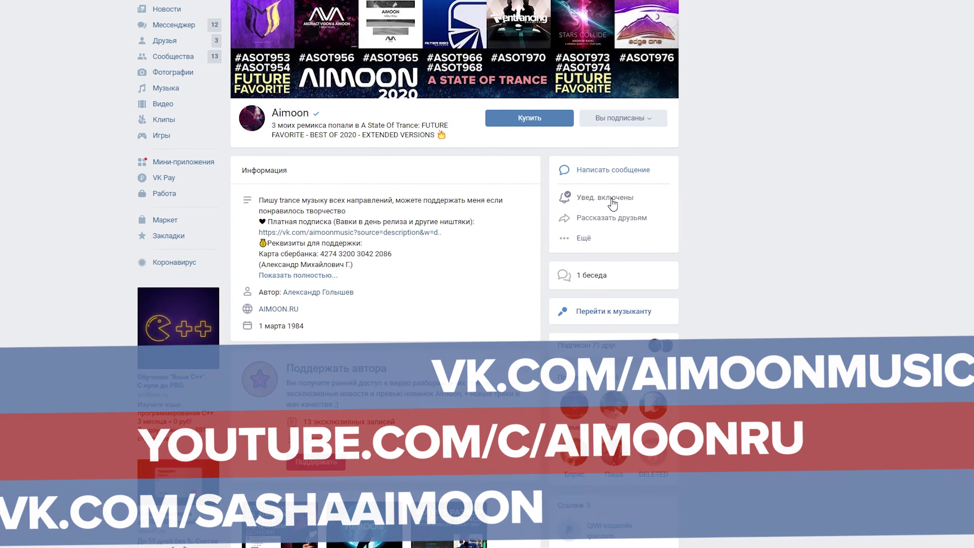